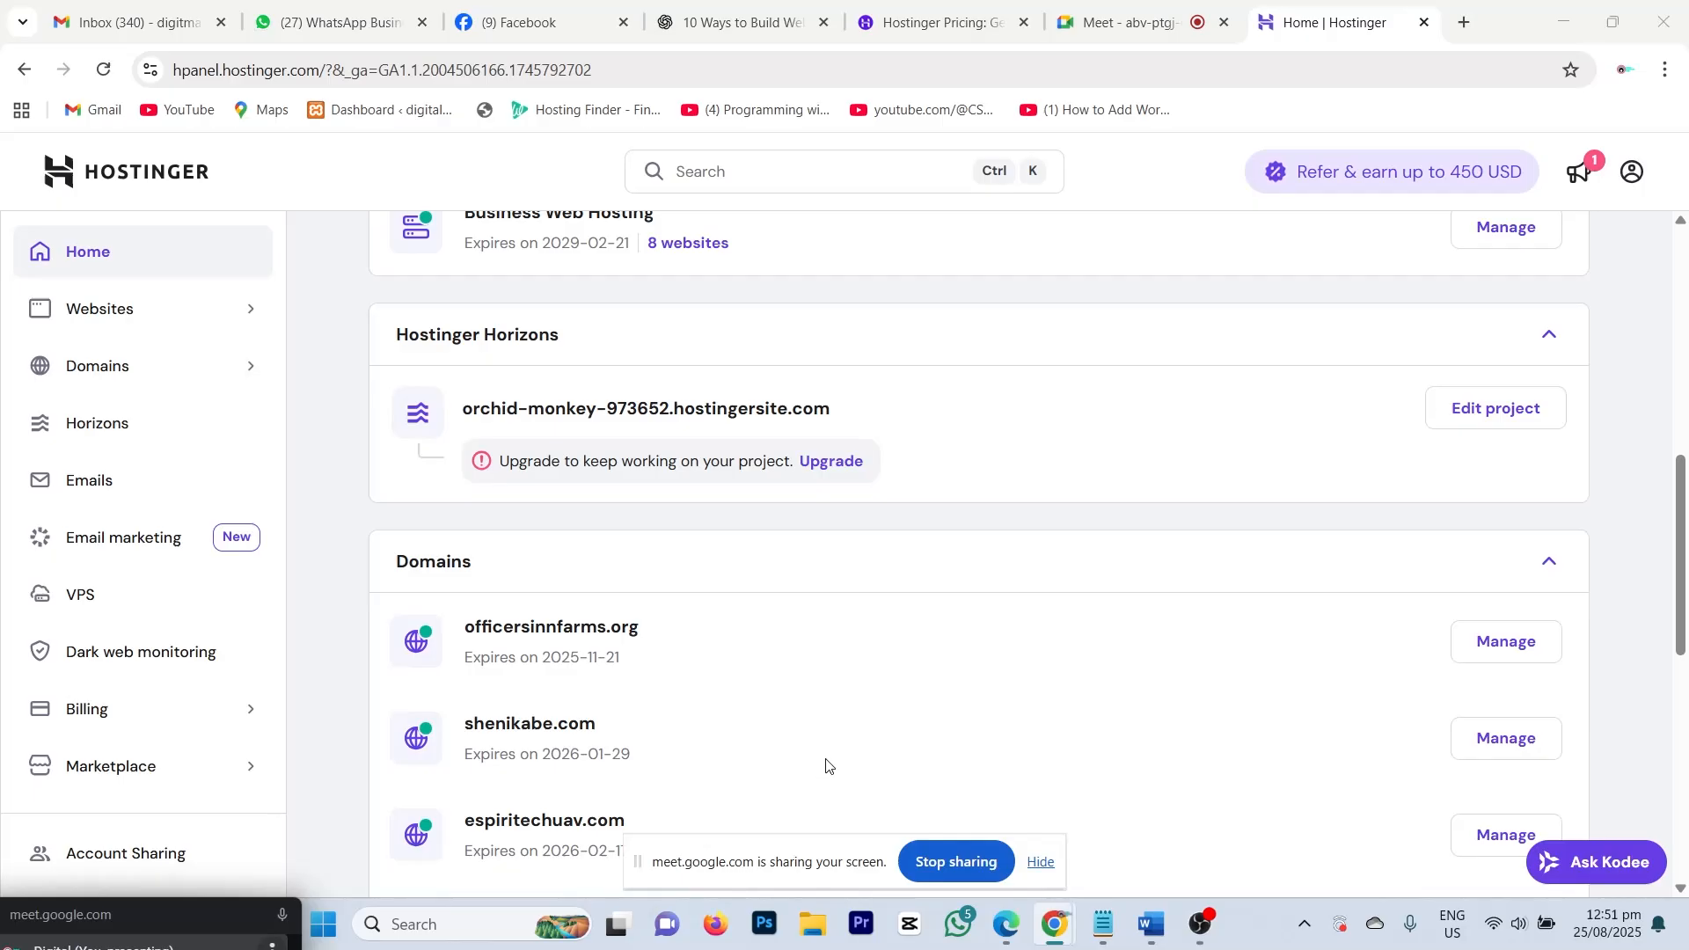
# Step: From the Hostinger Websites list, open WP Admin for nwamaka.edigitechub.com
pyautogui.click(1212, 939)
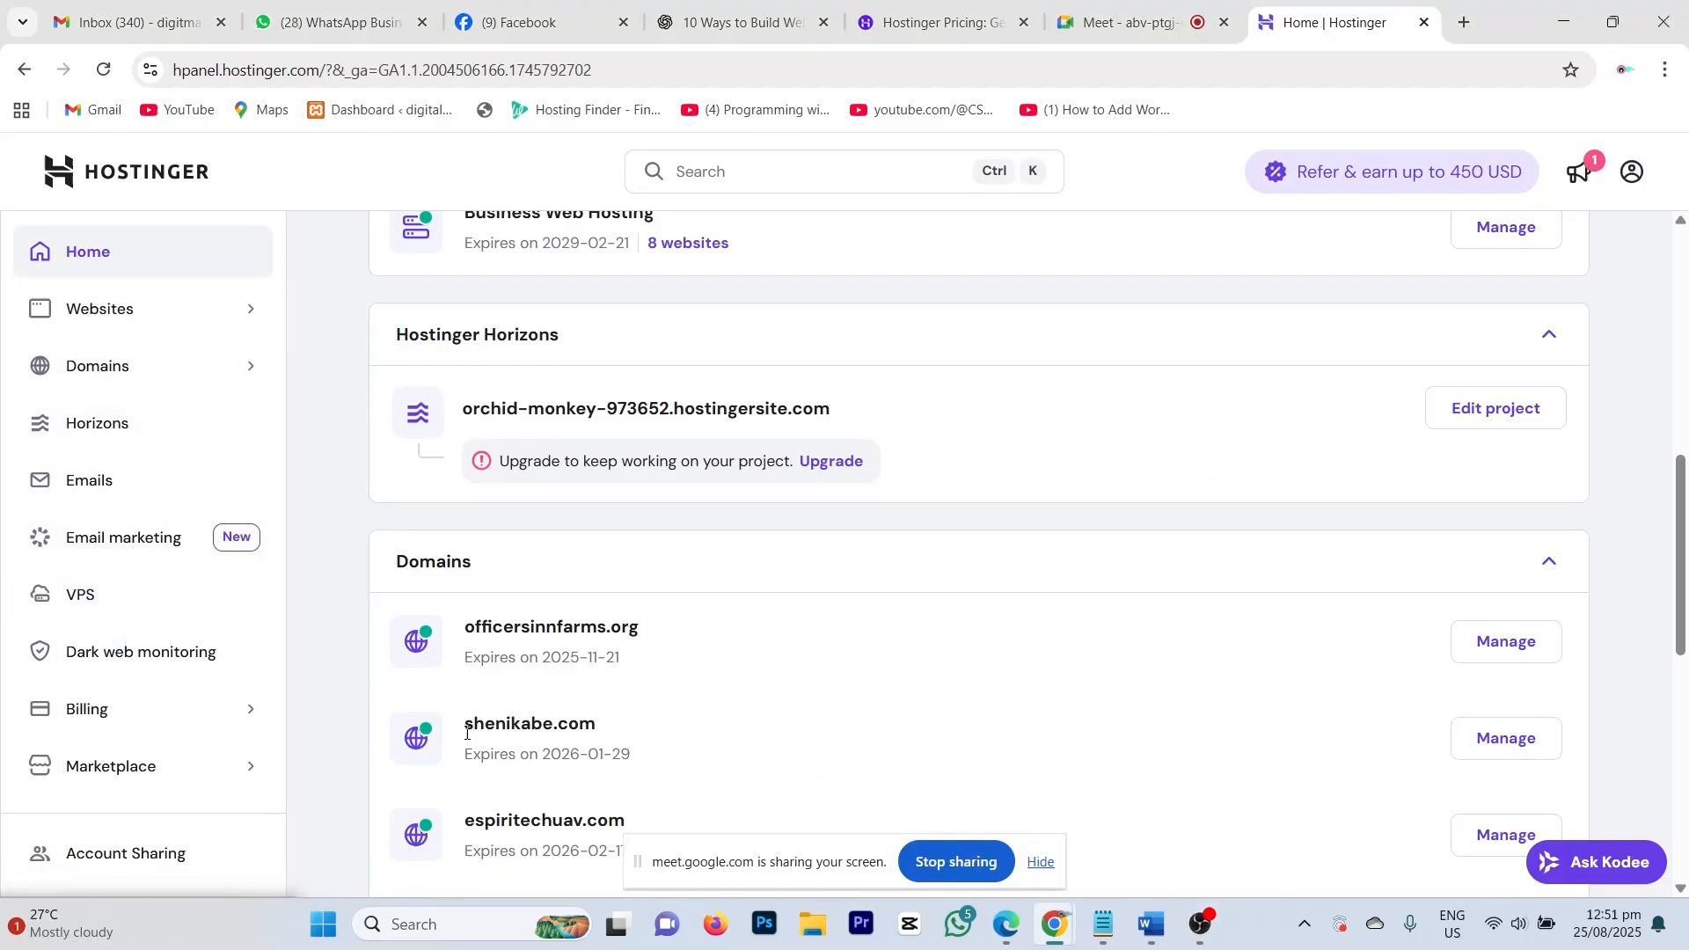
pyautogui.scroll(-1, 467, 731)
pyautogui.scroll(-1, 467, 731)
pyautogui.scroll(2, 540, 686)
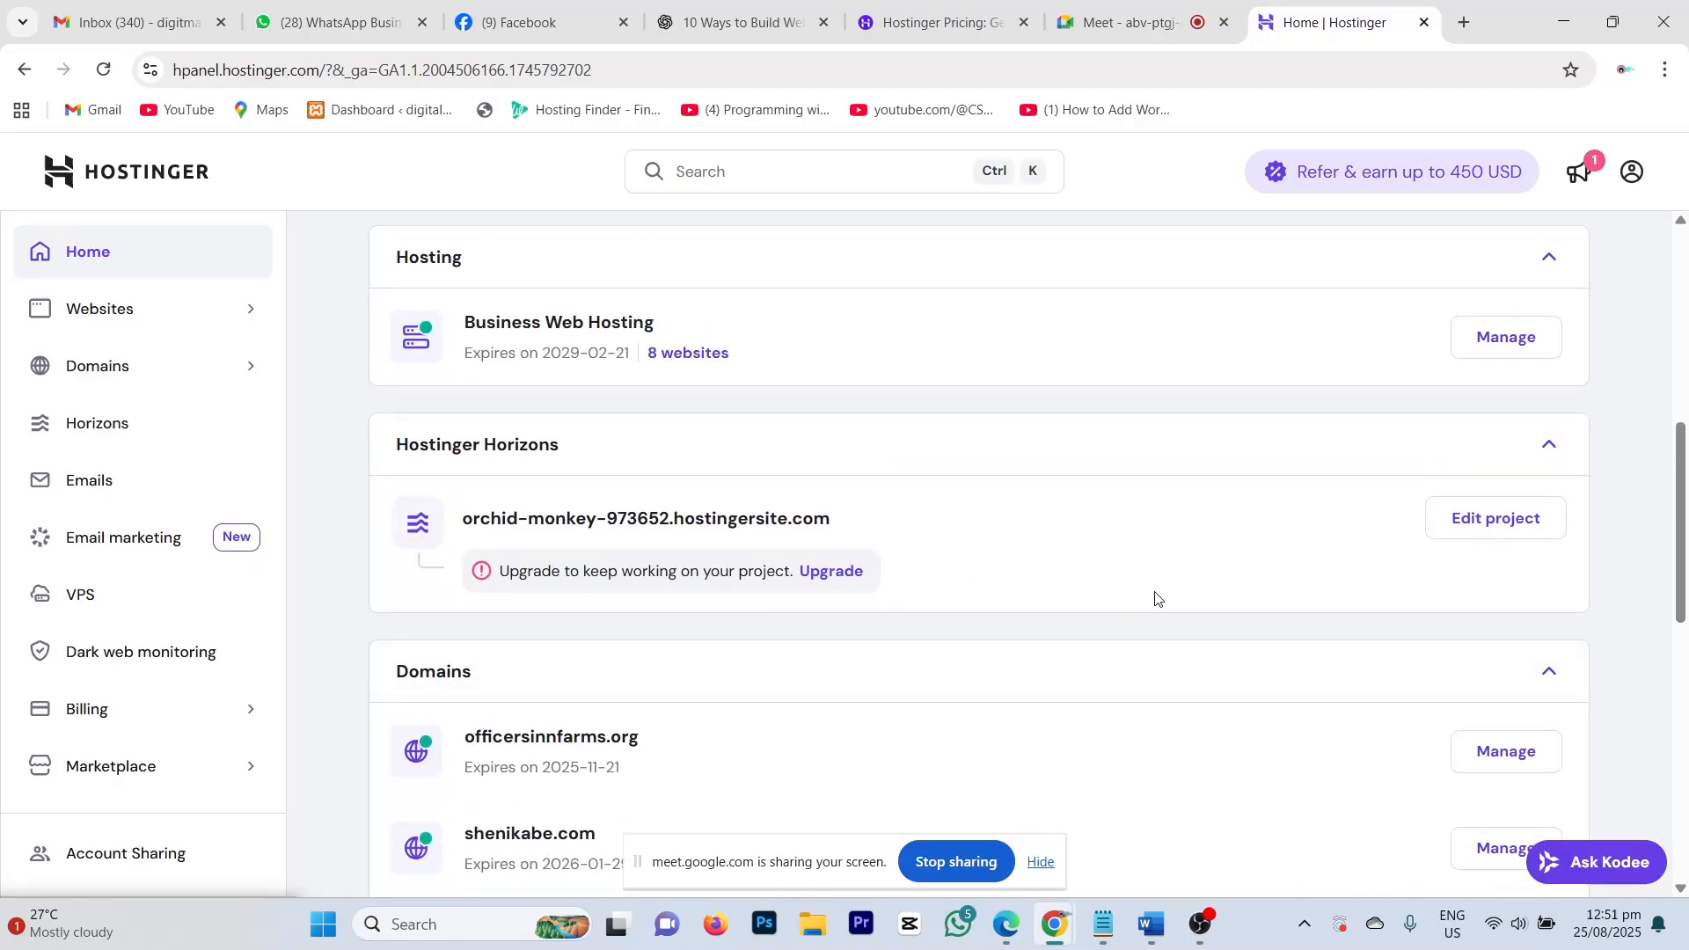
pyautogui.scroll(-4, 623, 444)
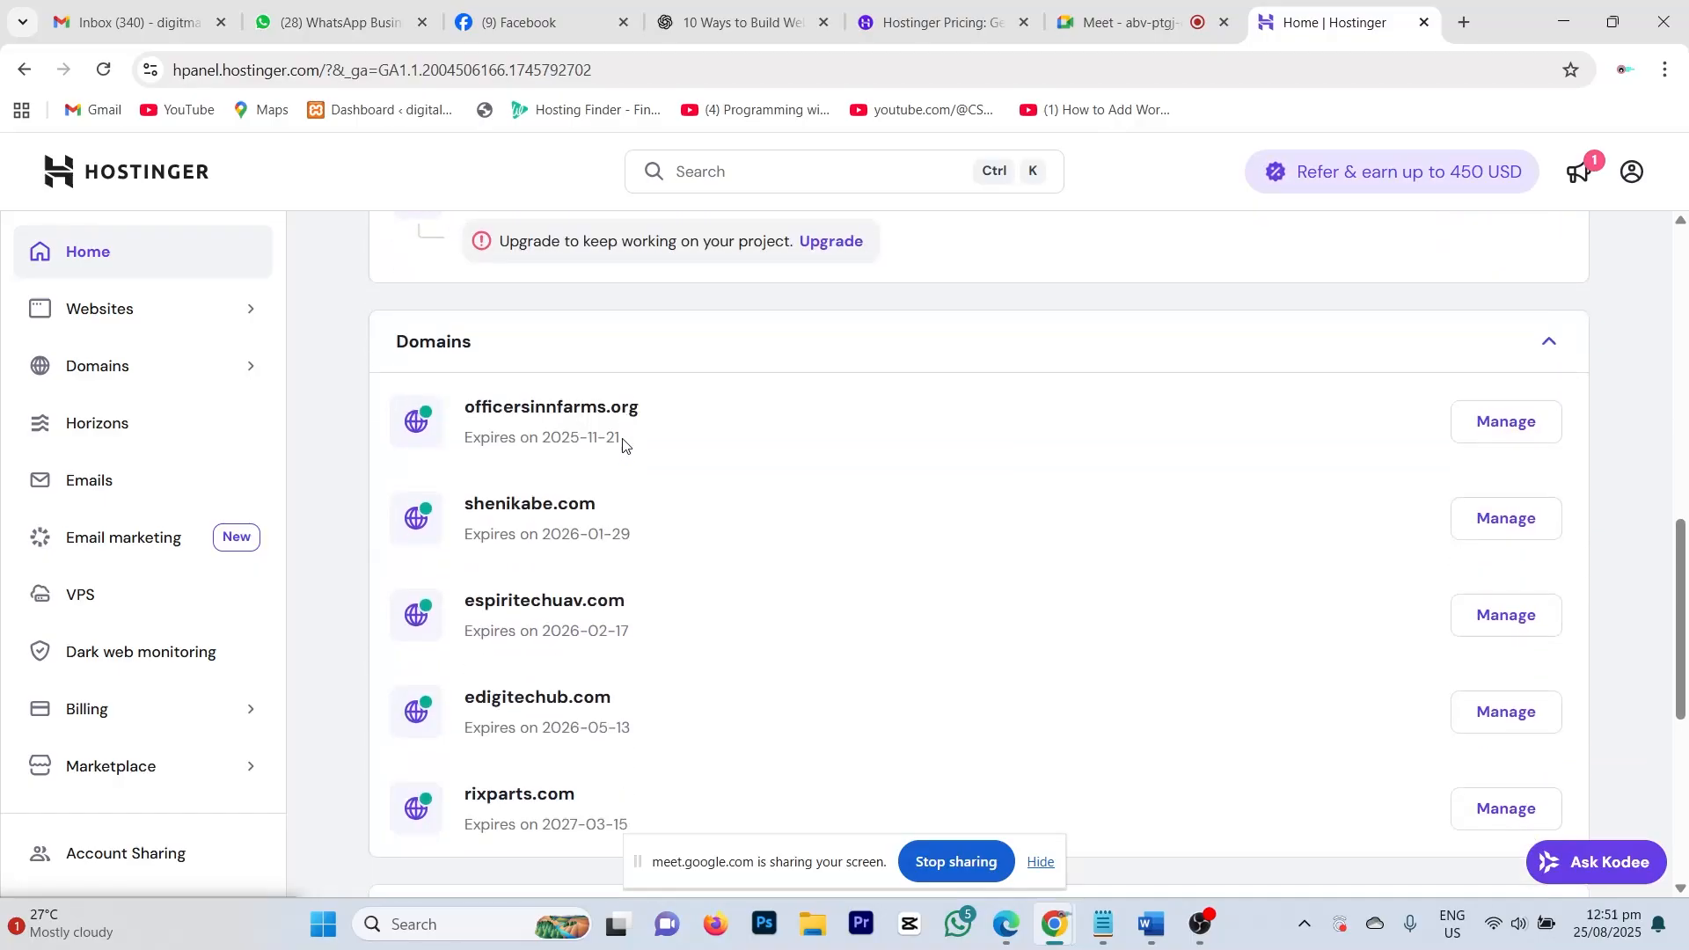
pyautogui.scroll(-1, 623, 445)
pyautogui.scroll(-3, 609, 472)
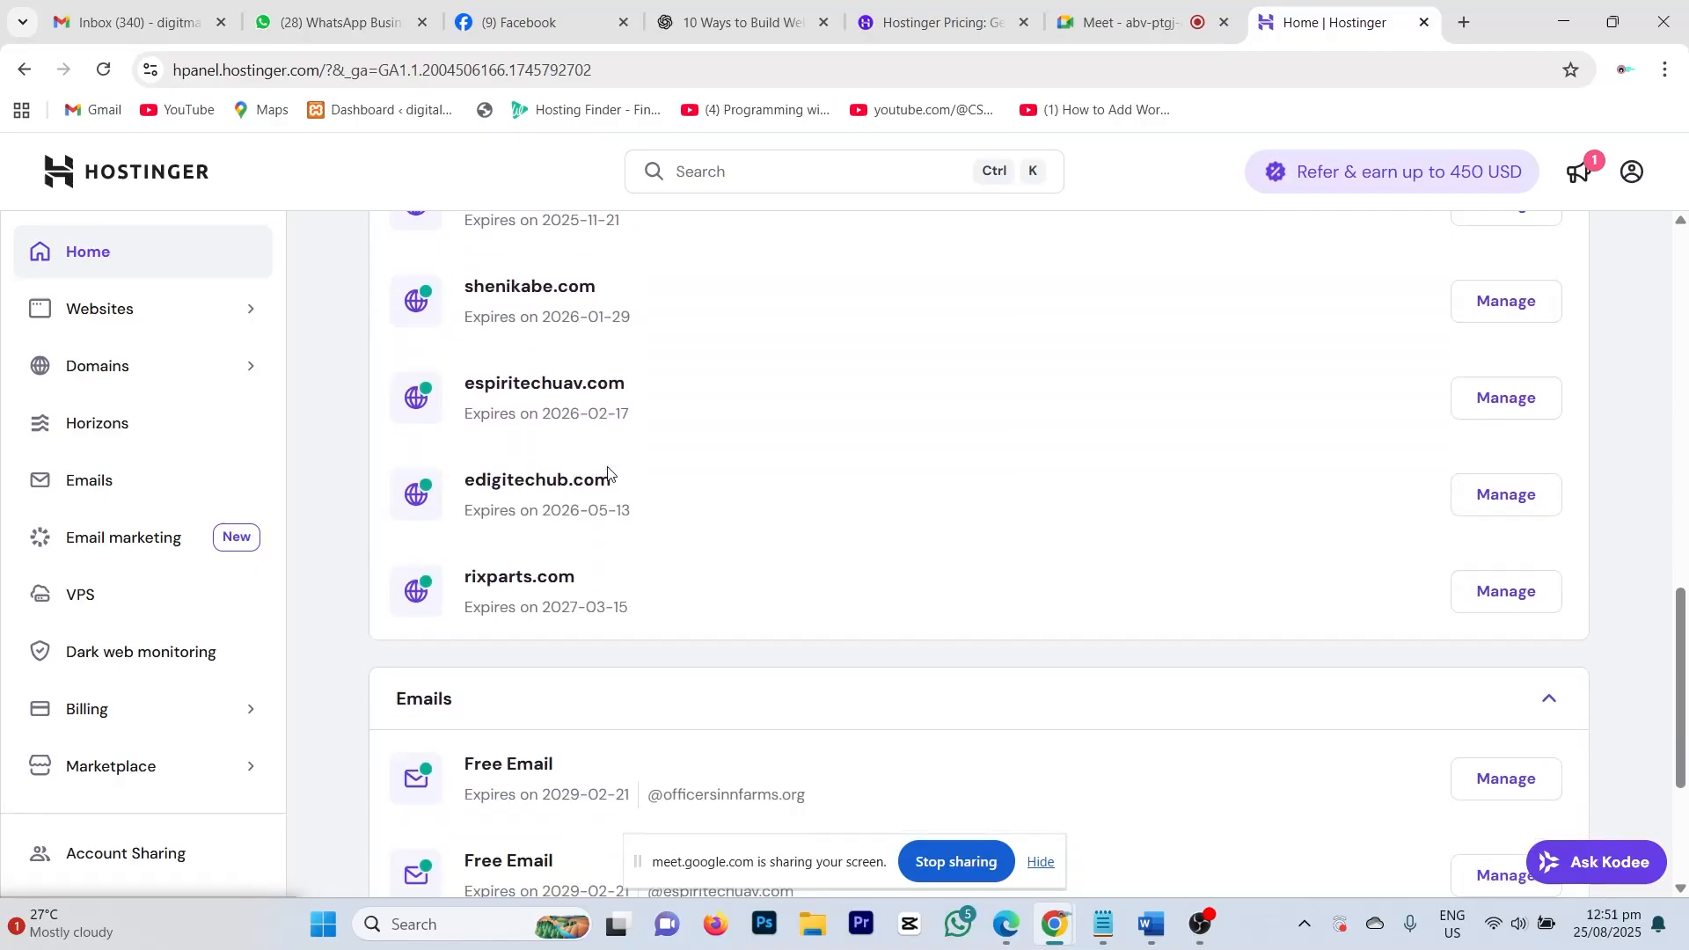
pyautogui.scroll(-2, 608, 473)
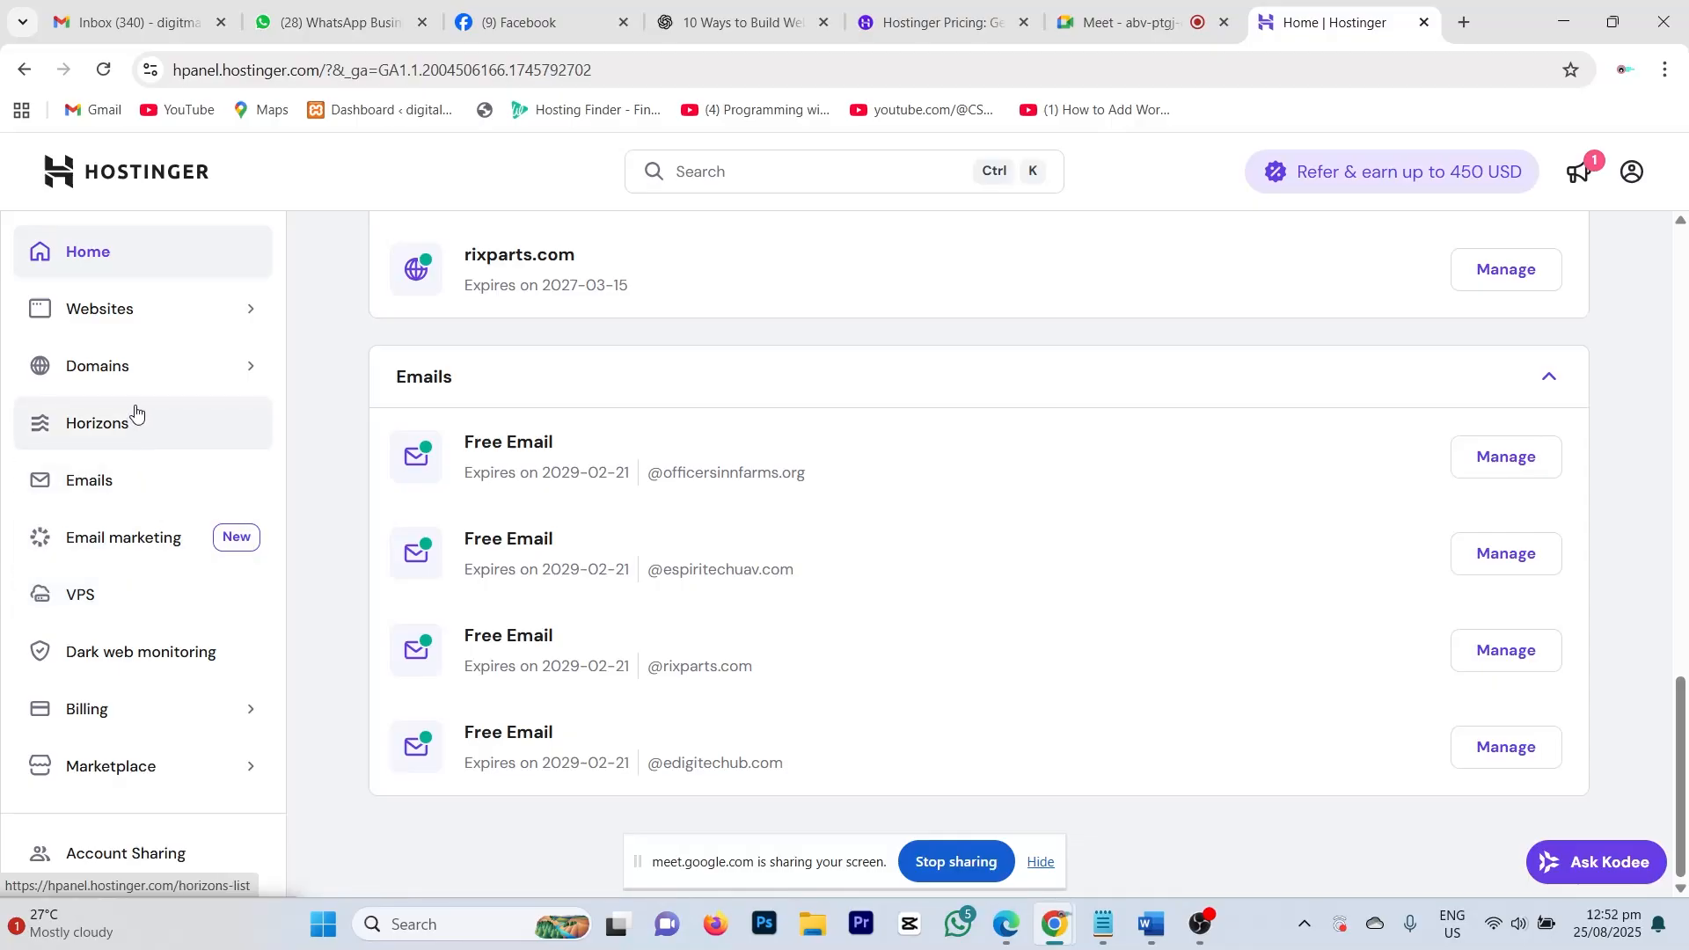
pyautogui.click(101, 309)
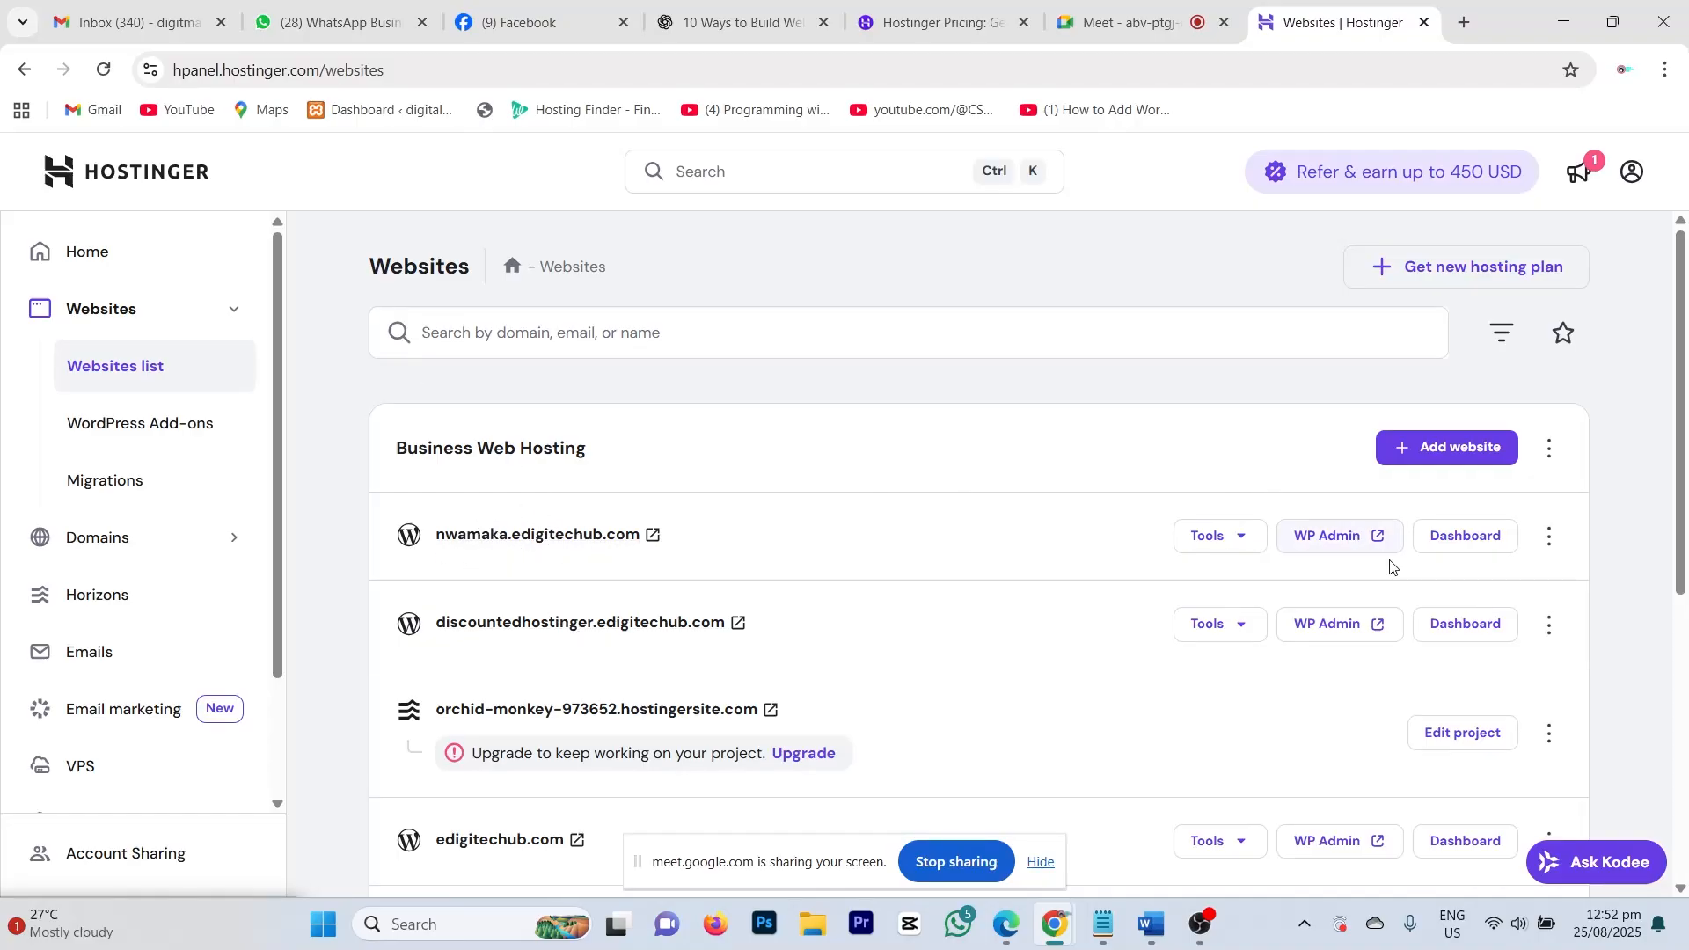
pyautogui.click(1345, 535)
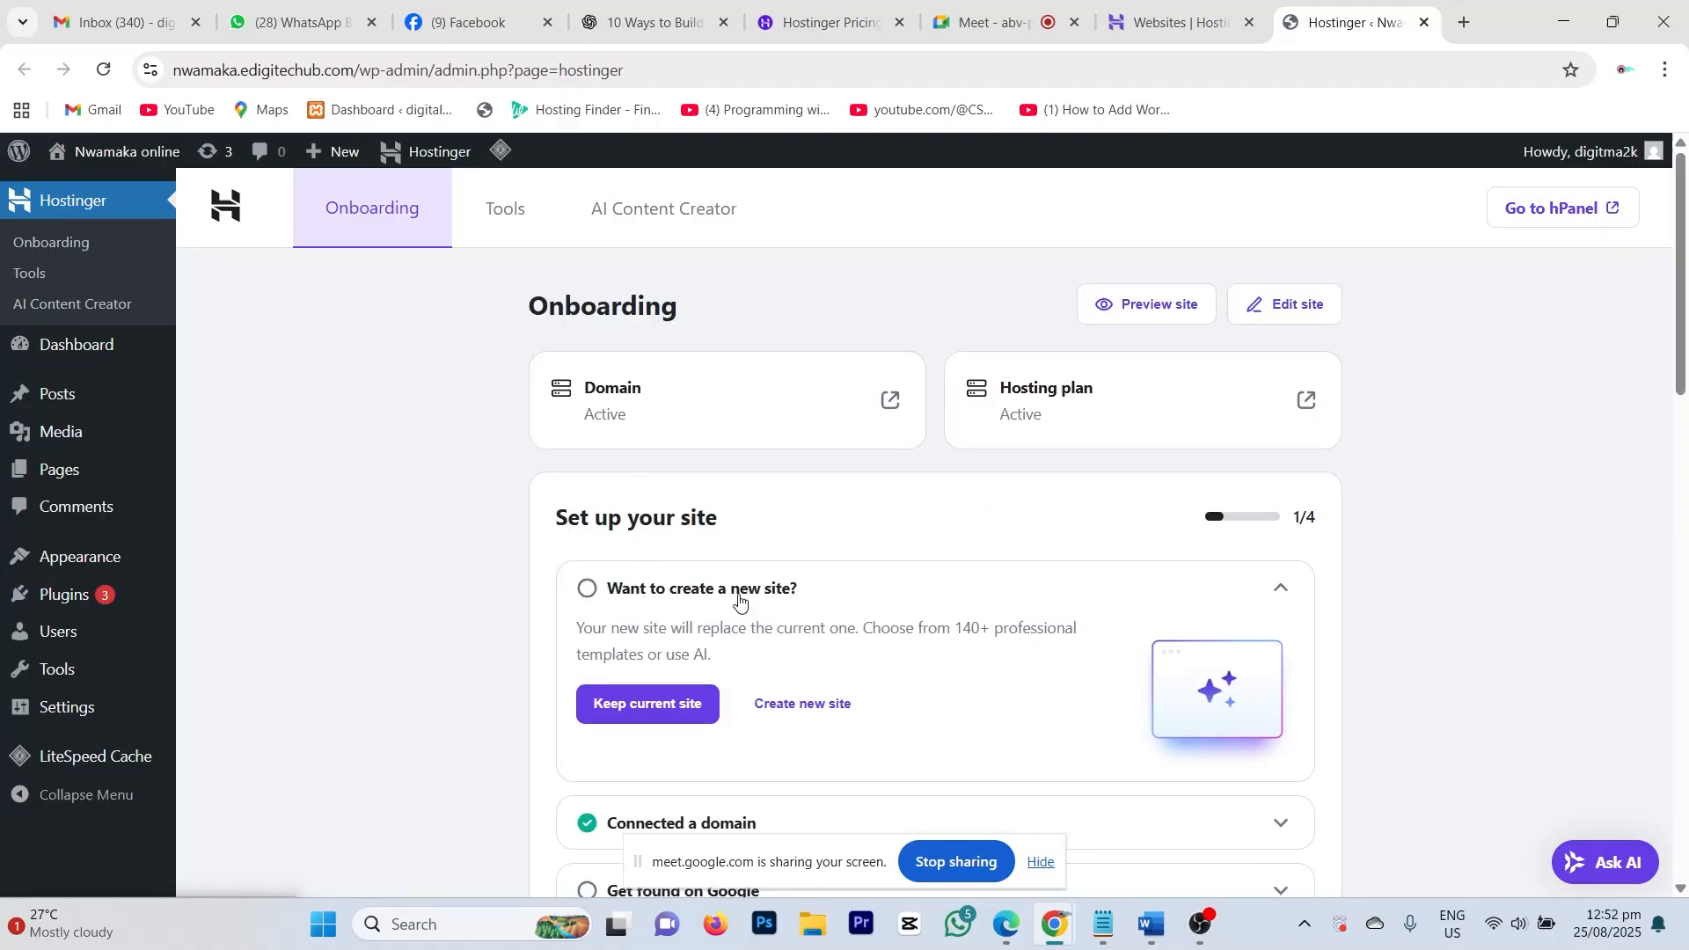
# Step: Open the live Nwamaka online site's Visit Site link in a new browser tab
pyautogui.scroll(-9, 739, 598)
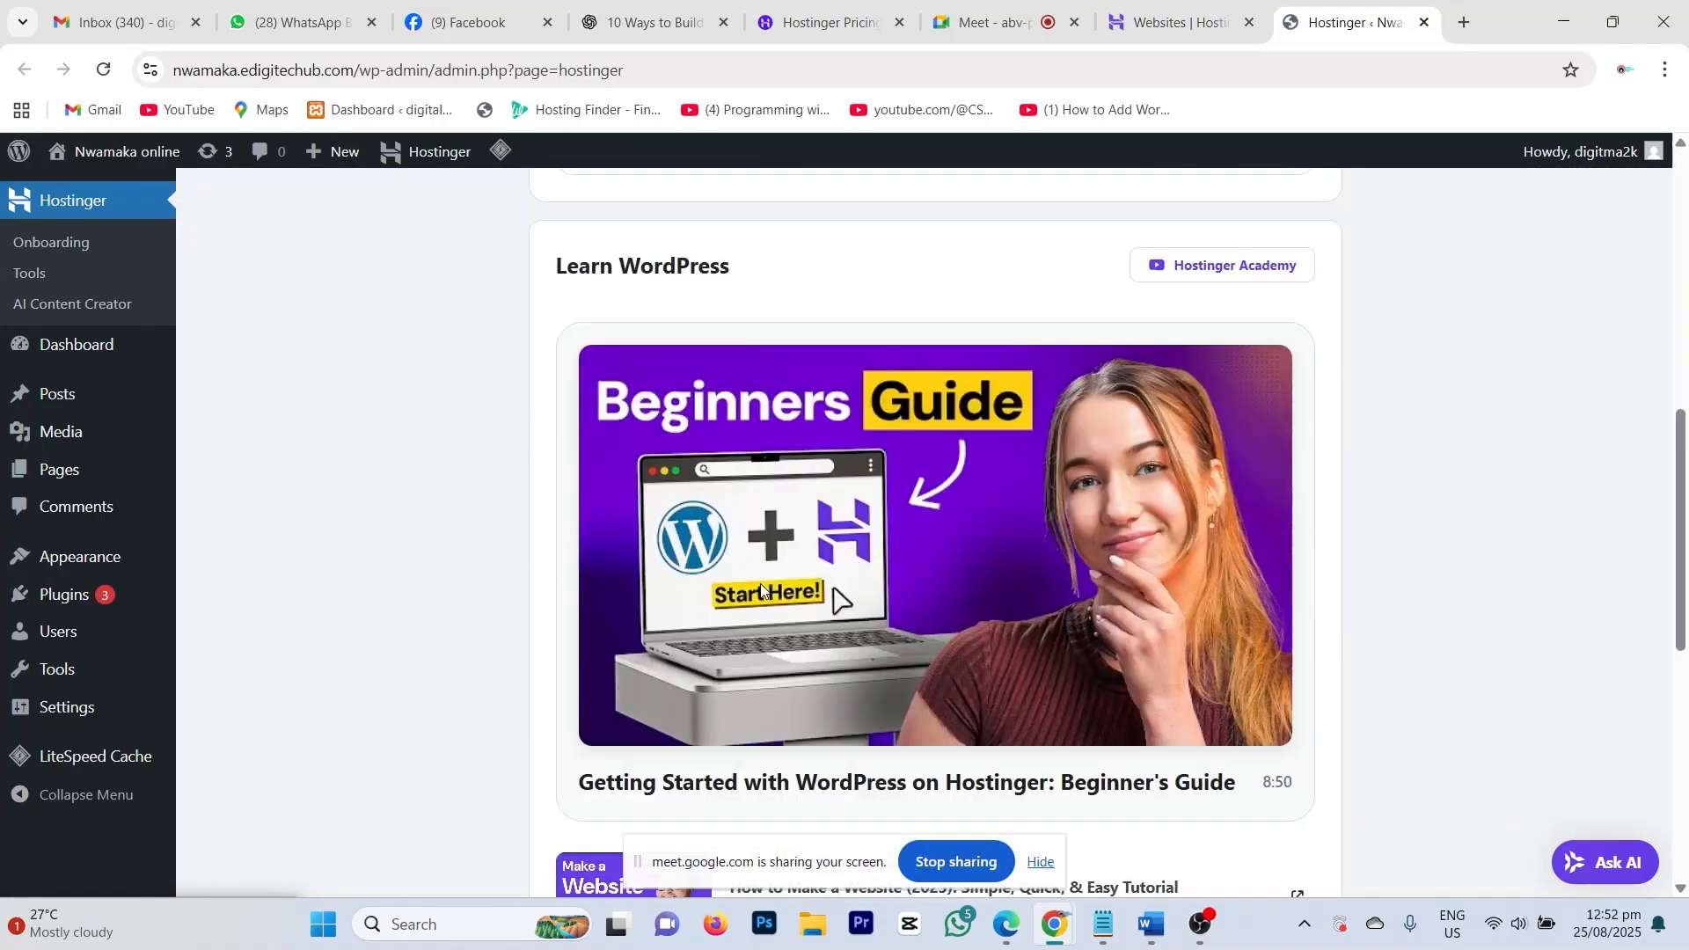
pyautogui.scroll(-8, 762, 591)
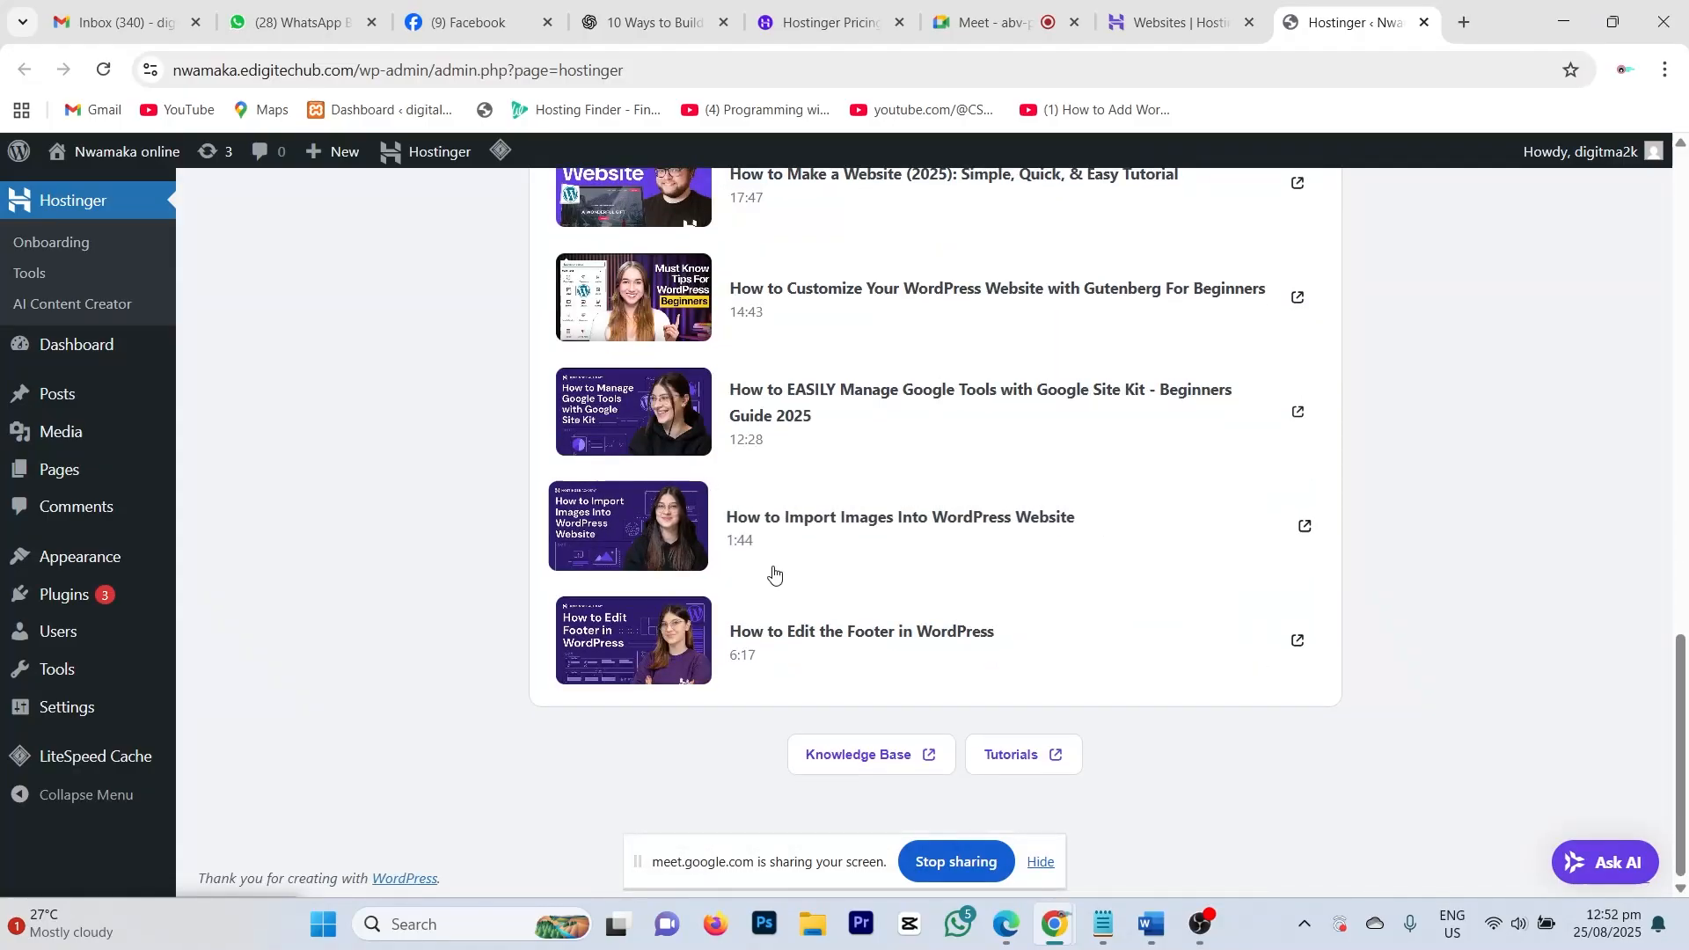
pyautogui.scroll(17, 774, 573)
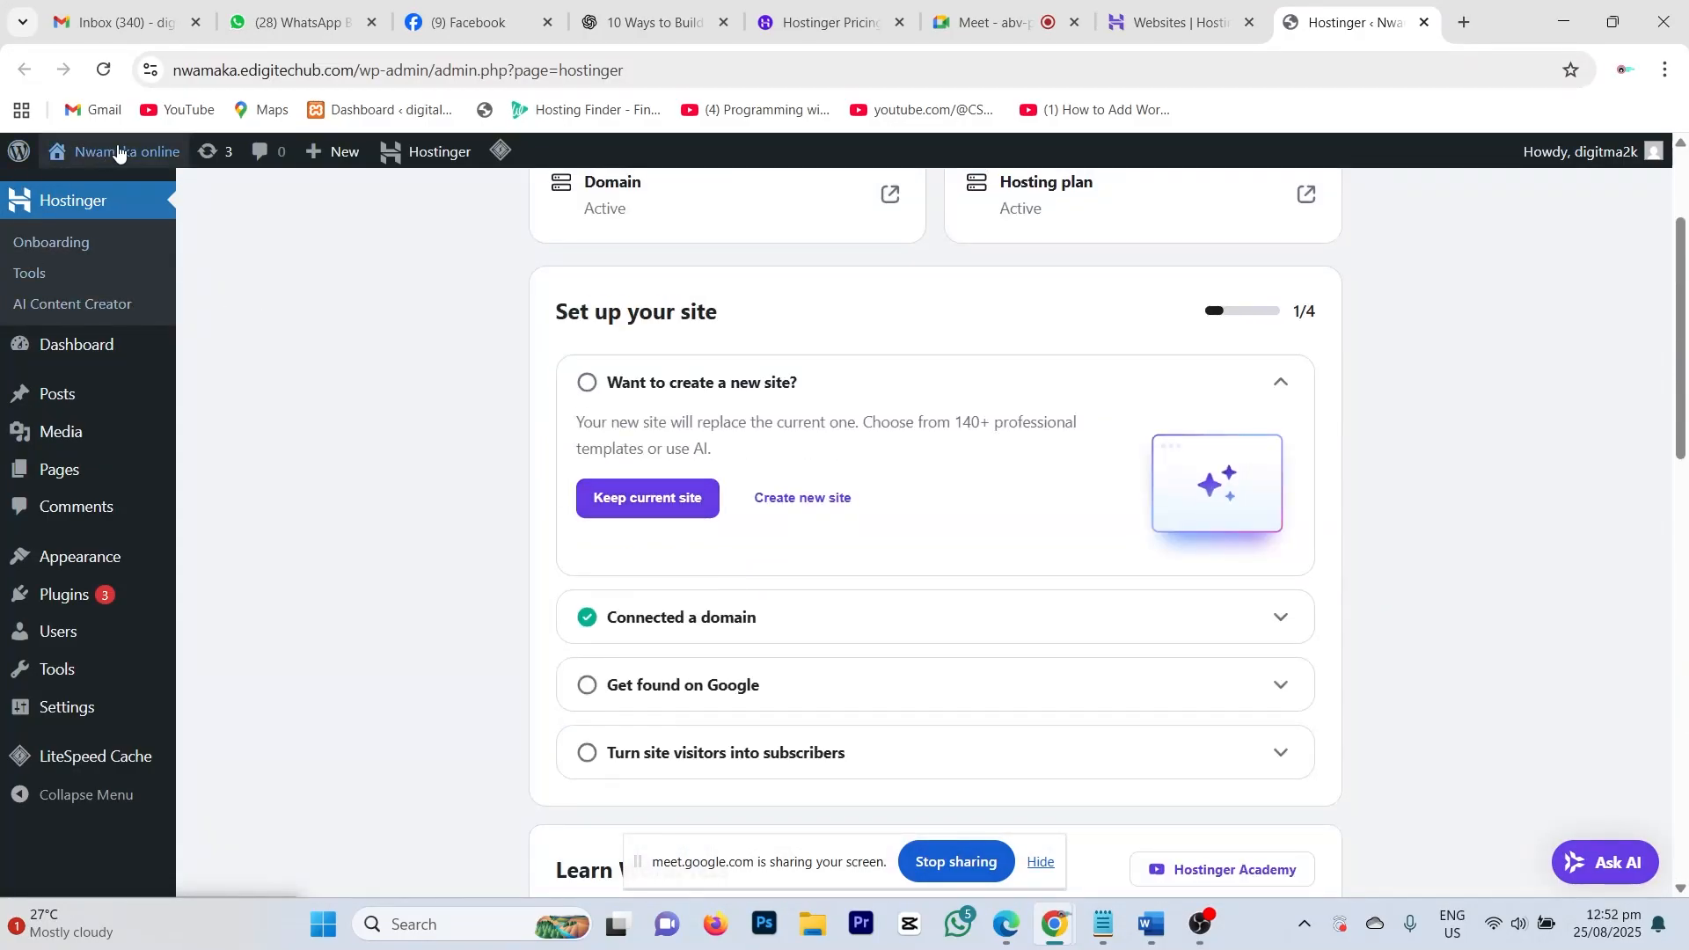
pyautogui.moveTo(119, 153)
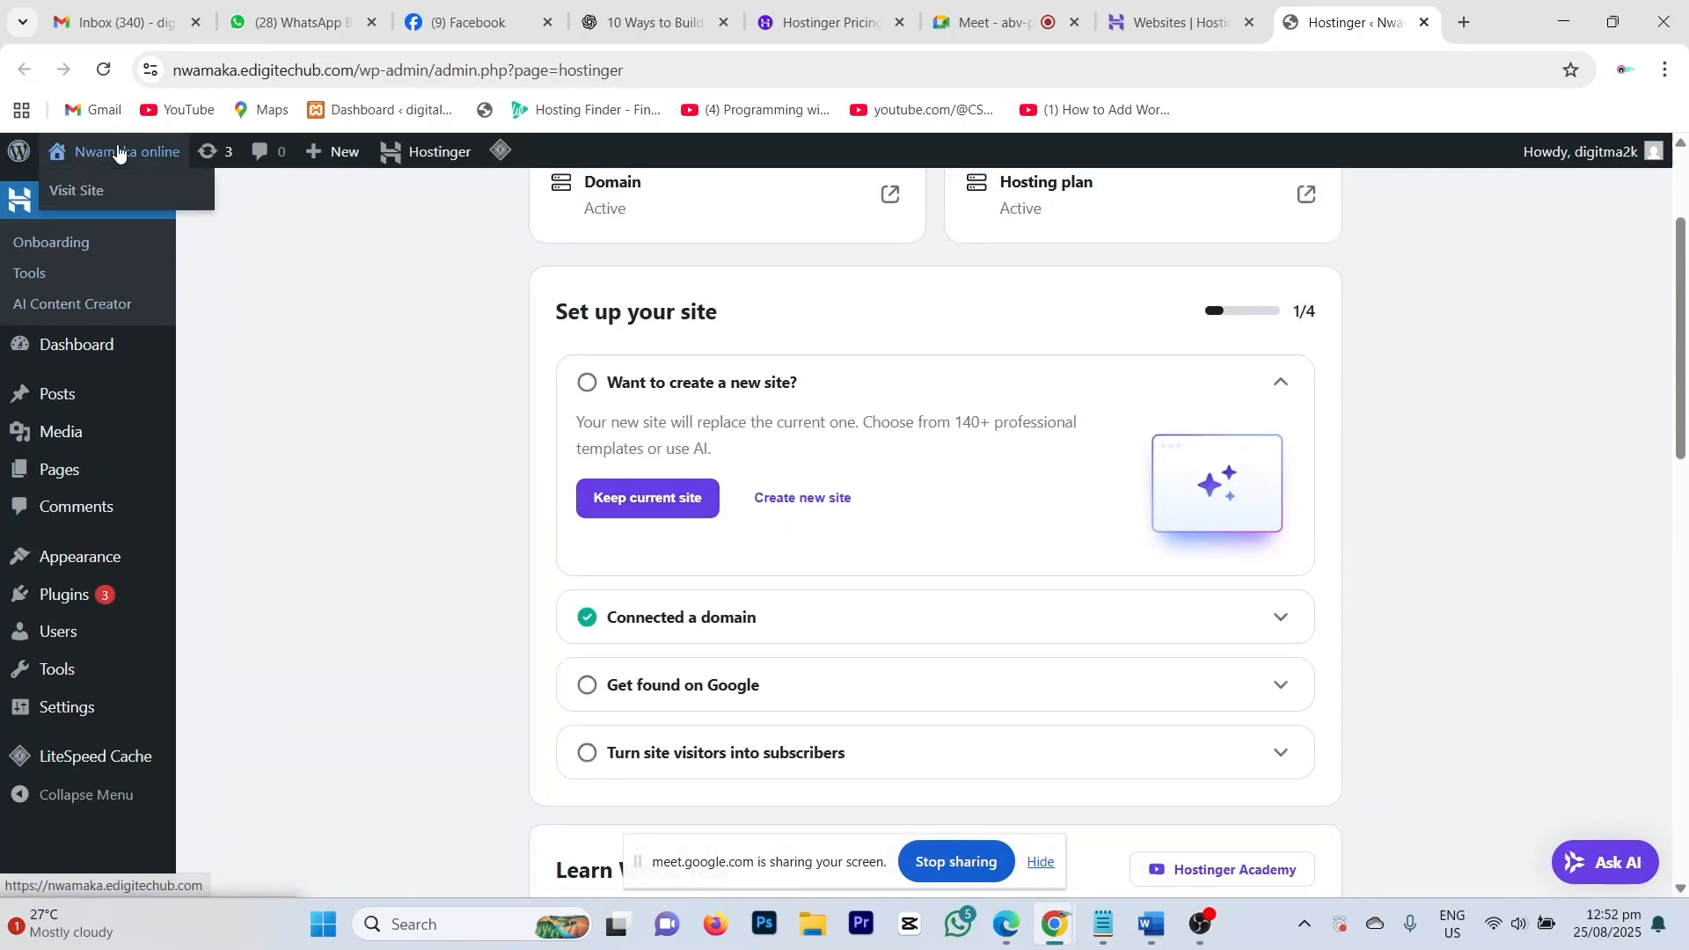
pyautogui.rightClick(77, 193)
pyautogui.click(132, 220)
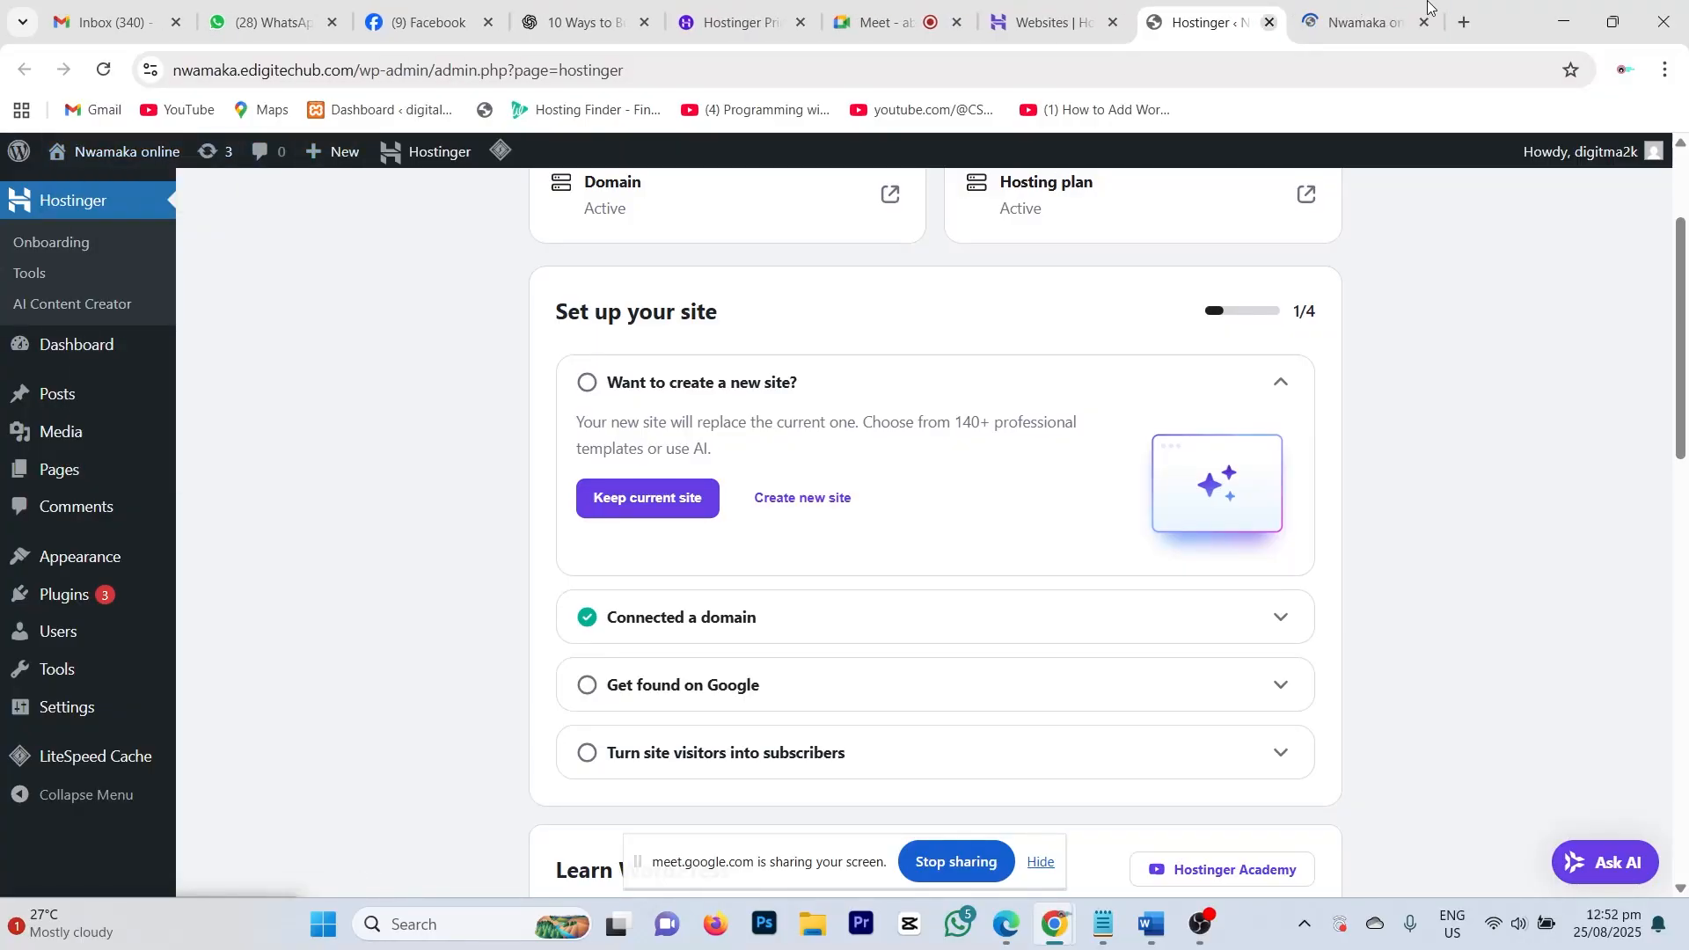
pyautogui.click(1356, 21)
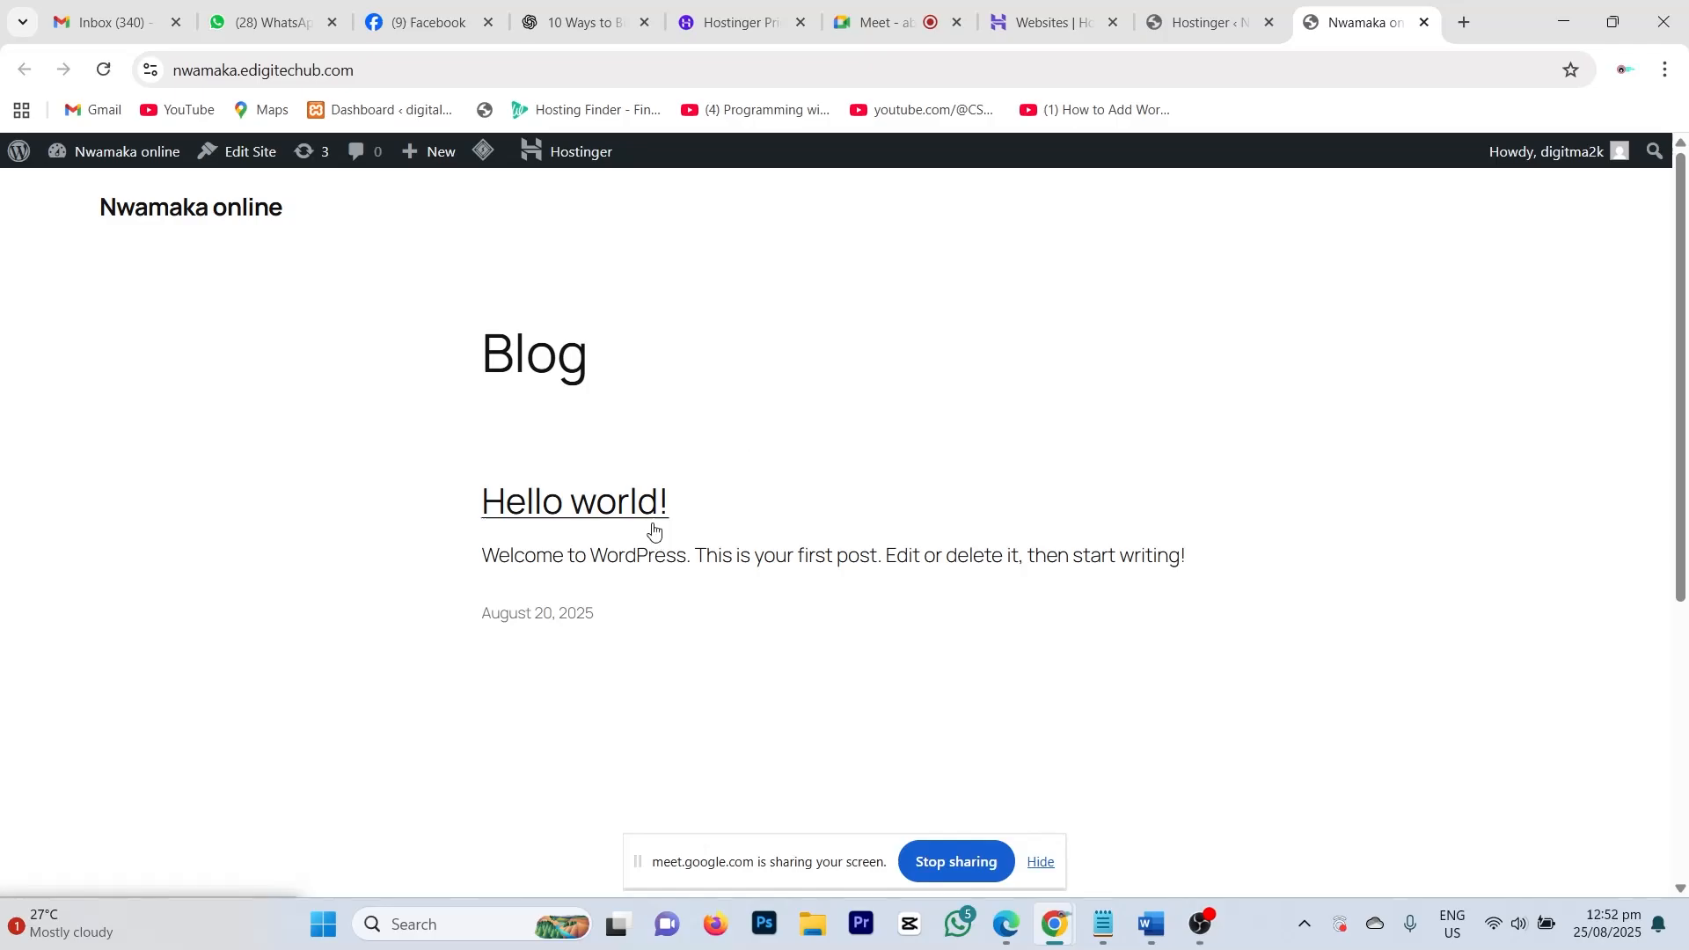
pyautogui.scroll(-5, 660, 528)
pyautogui.scroll(5, 668, 509)
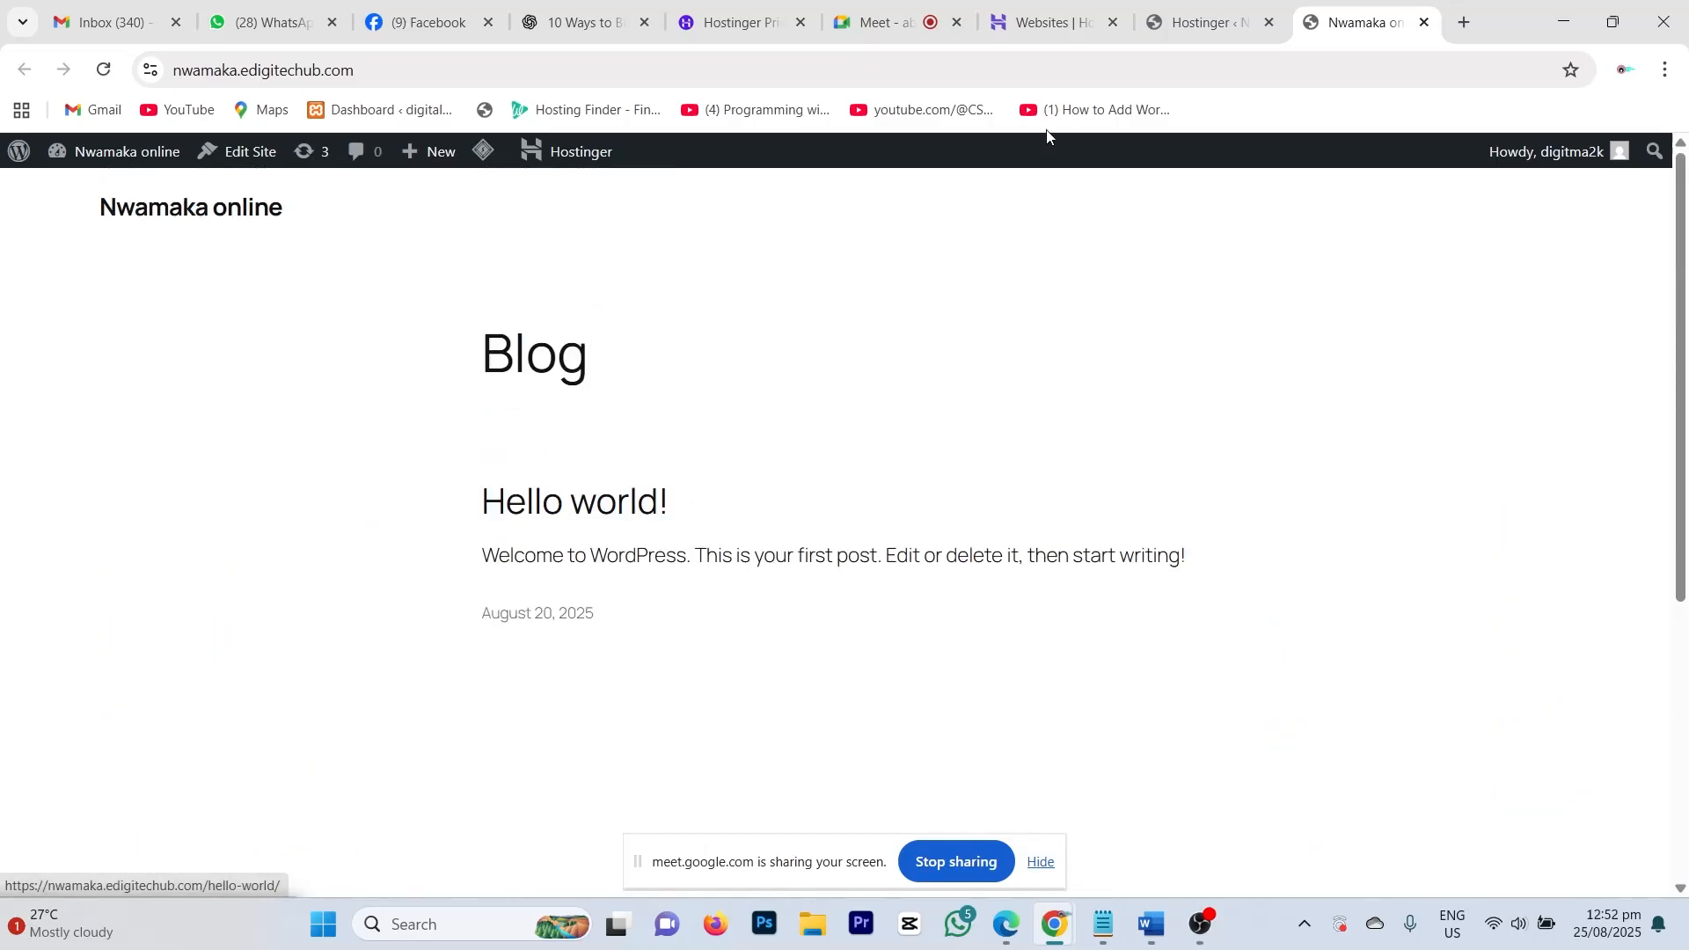
pyautogui.click(1197, 23)
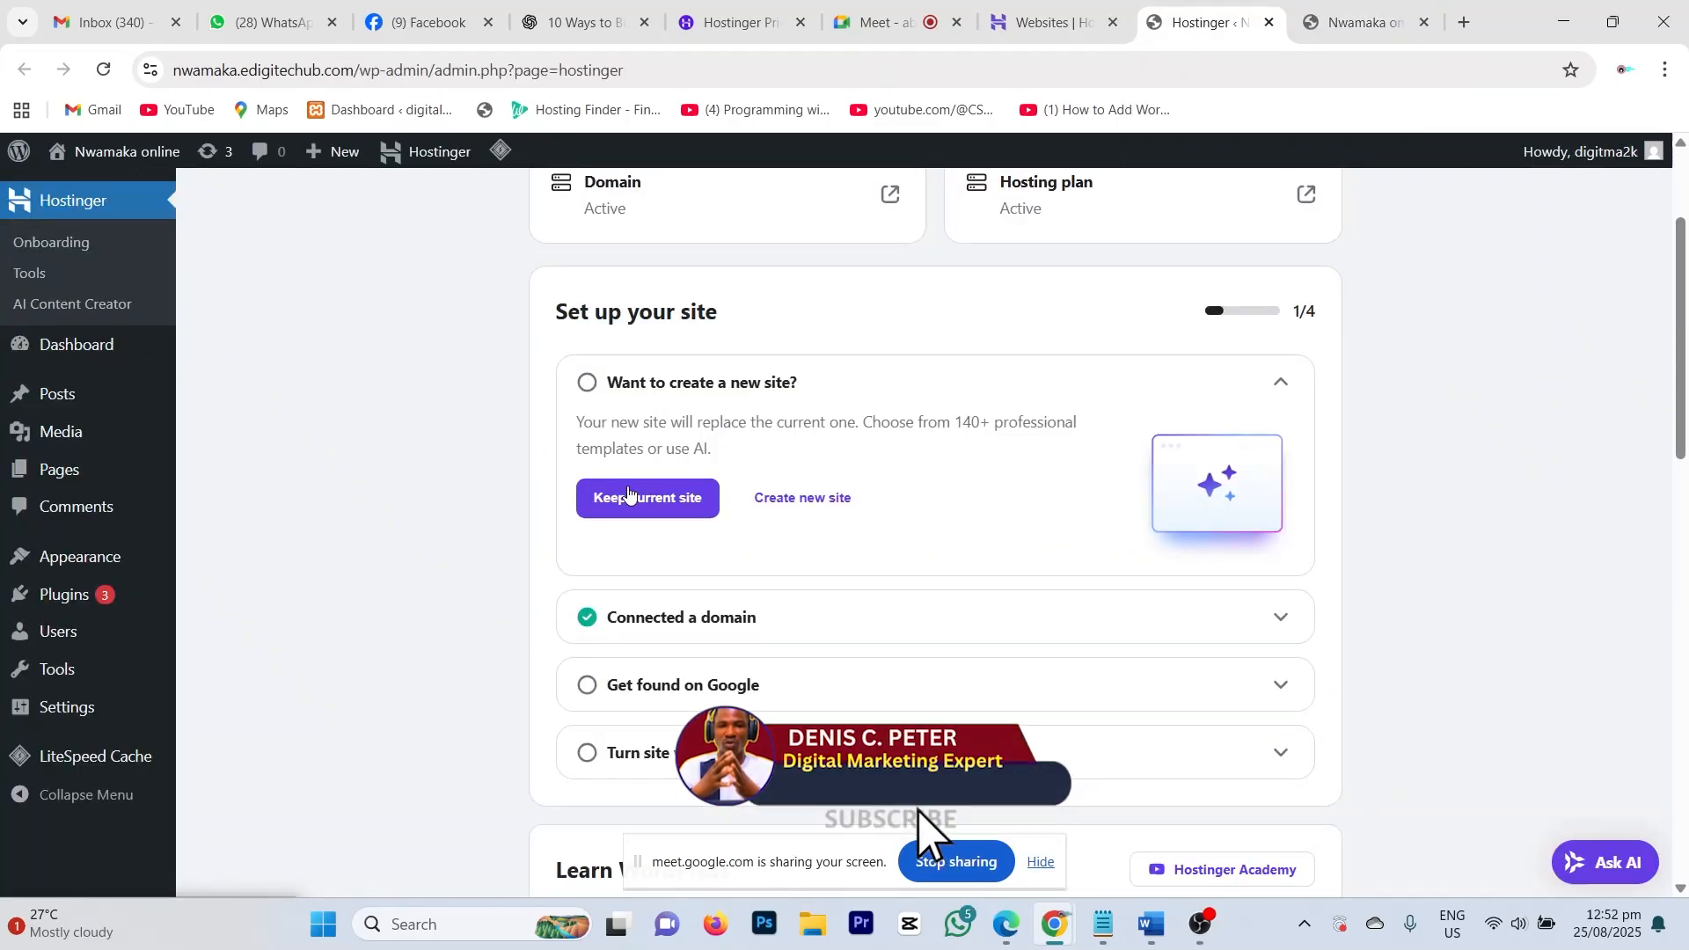
pyautogui.scroll(-8, 363, 505)
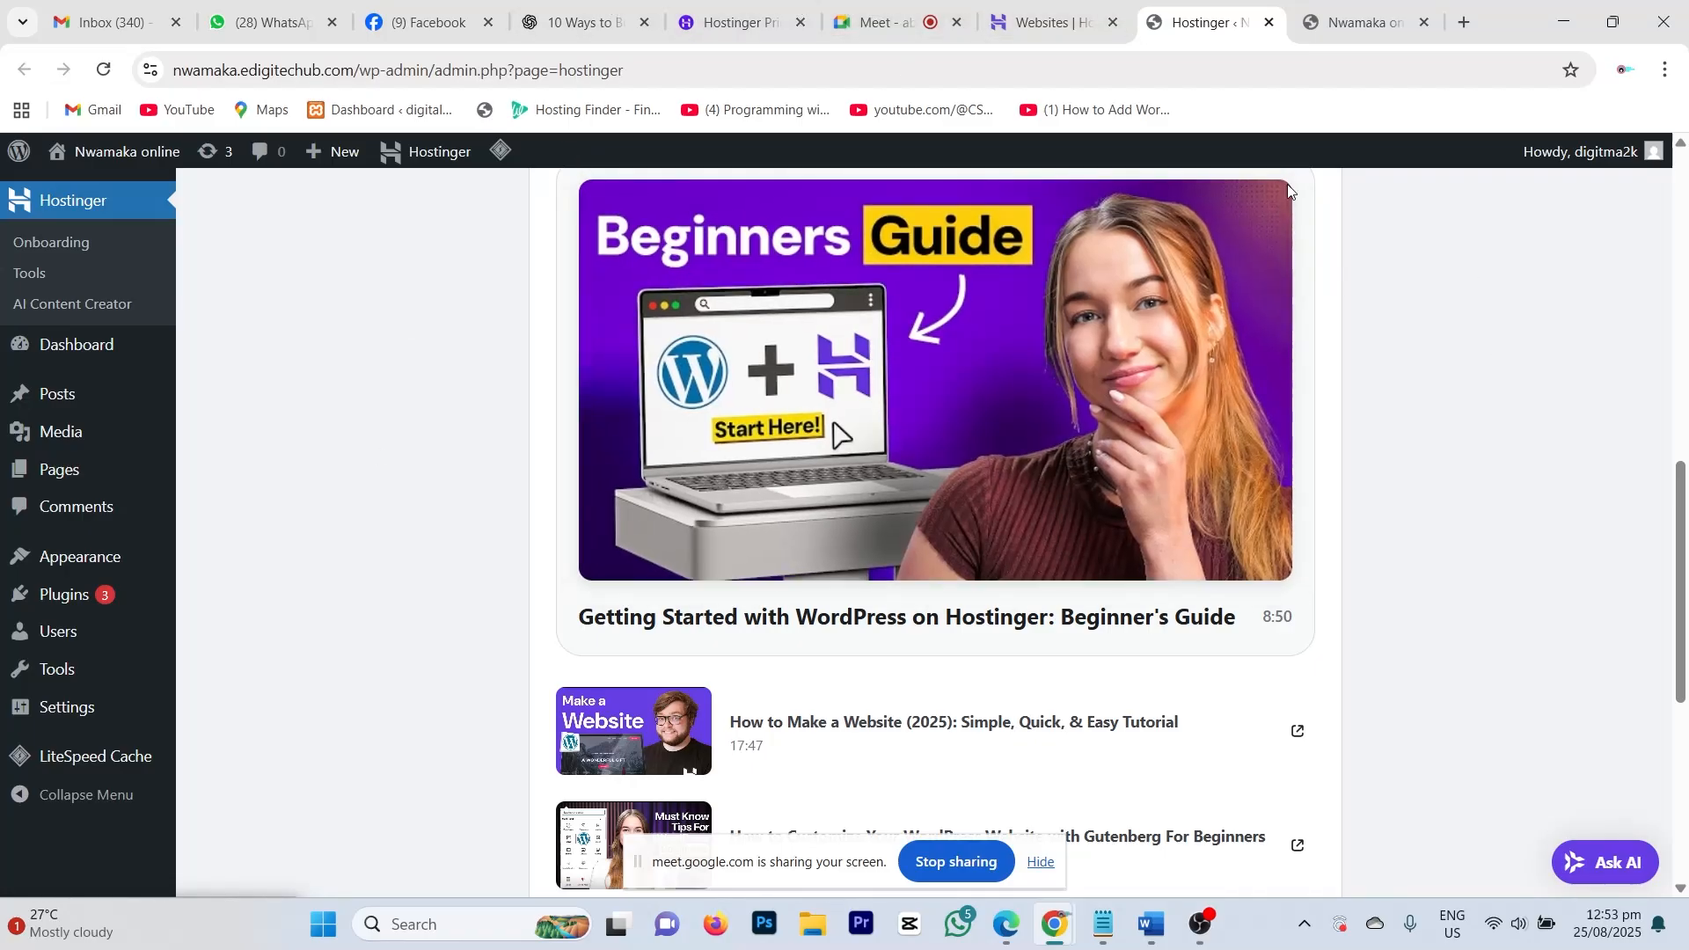
# Step: Review the live Blog page with its 'Hello world!' post, down to the footer and back
pyautogui.click(1367, 12)
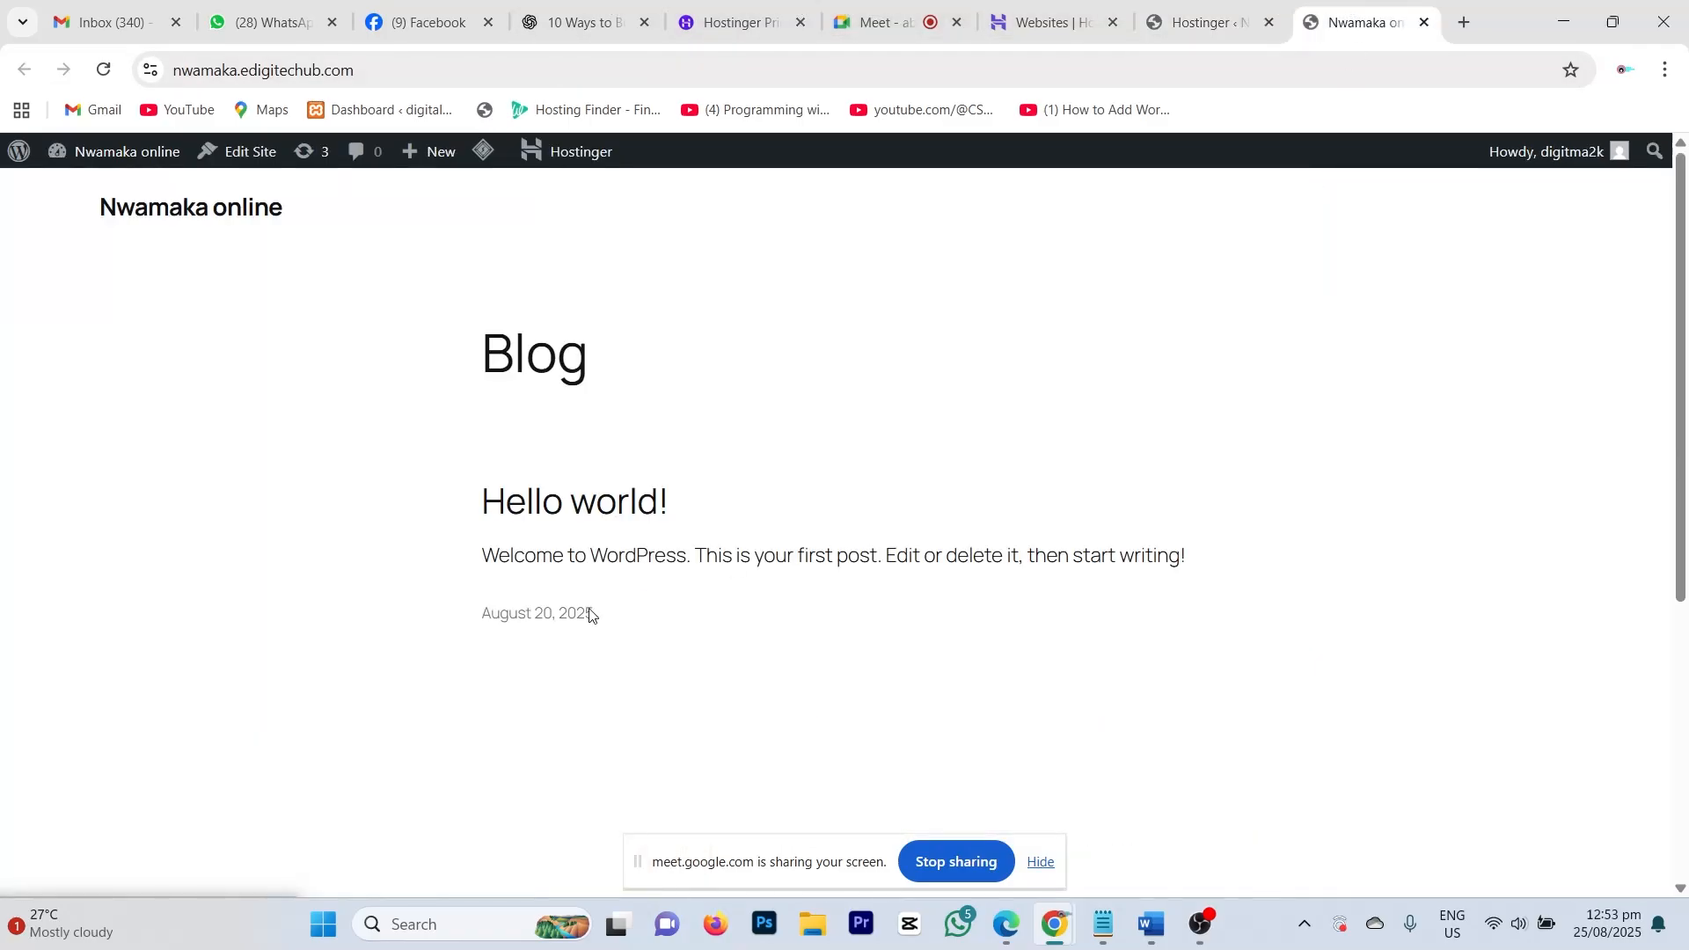
pyautogui.scroll(-5, 720, 524)
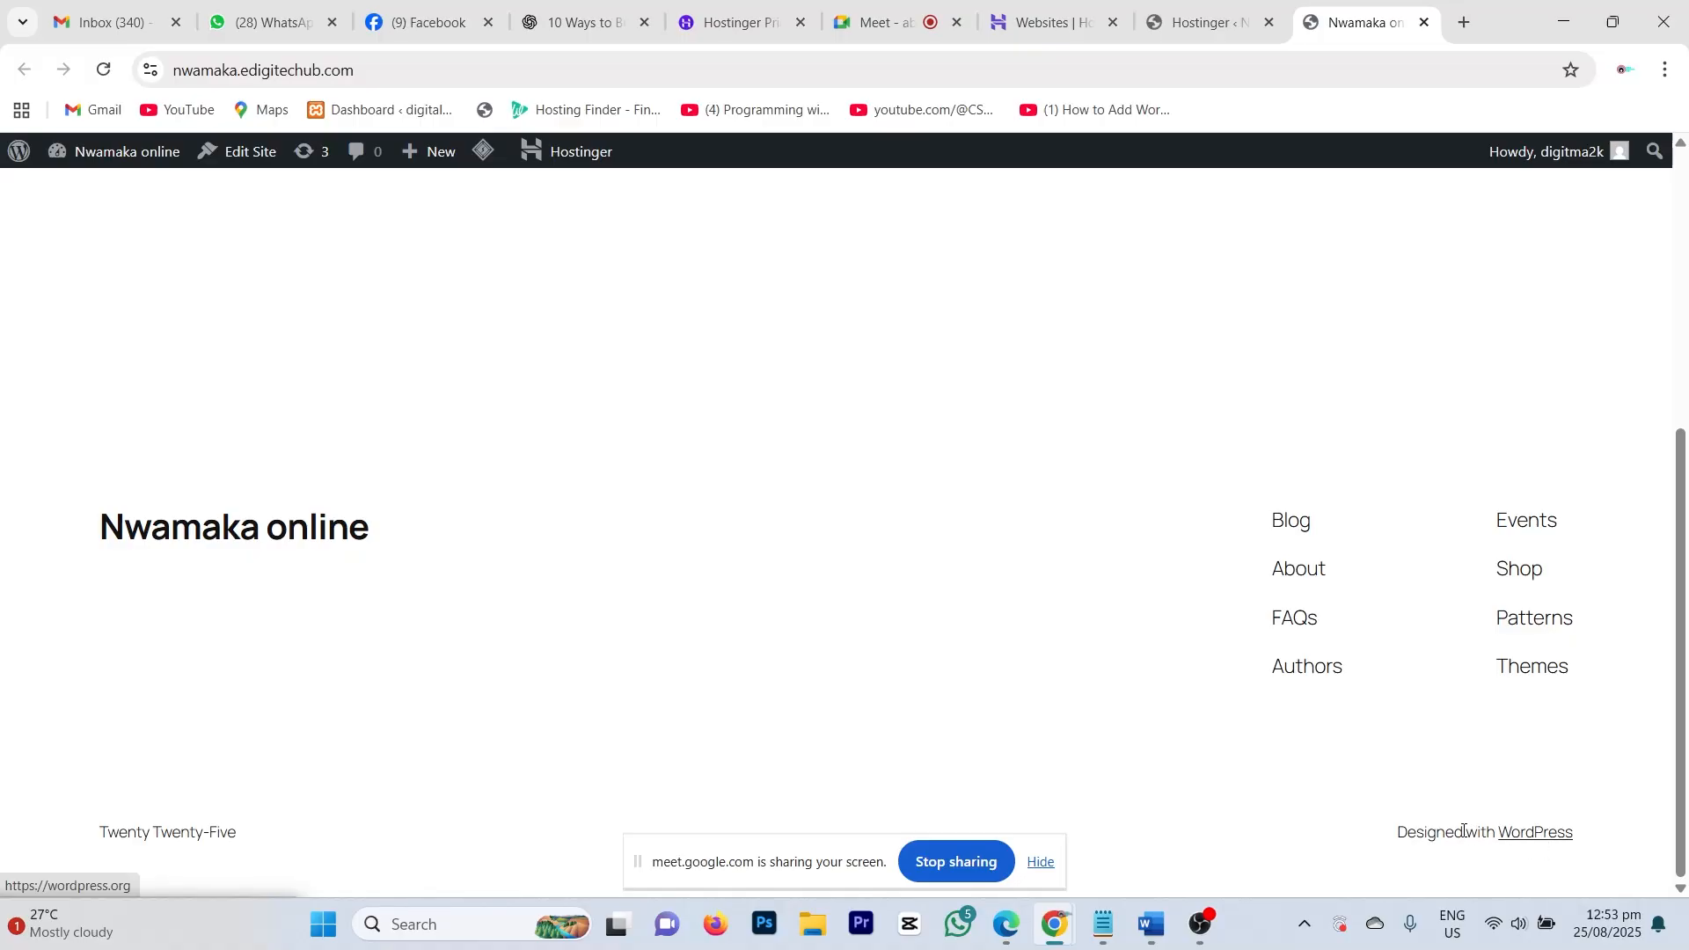
pyautogui.scroll(10, 1261, 457)
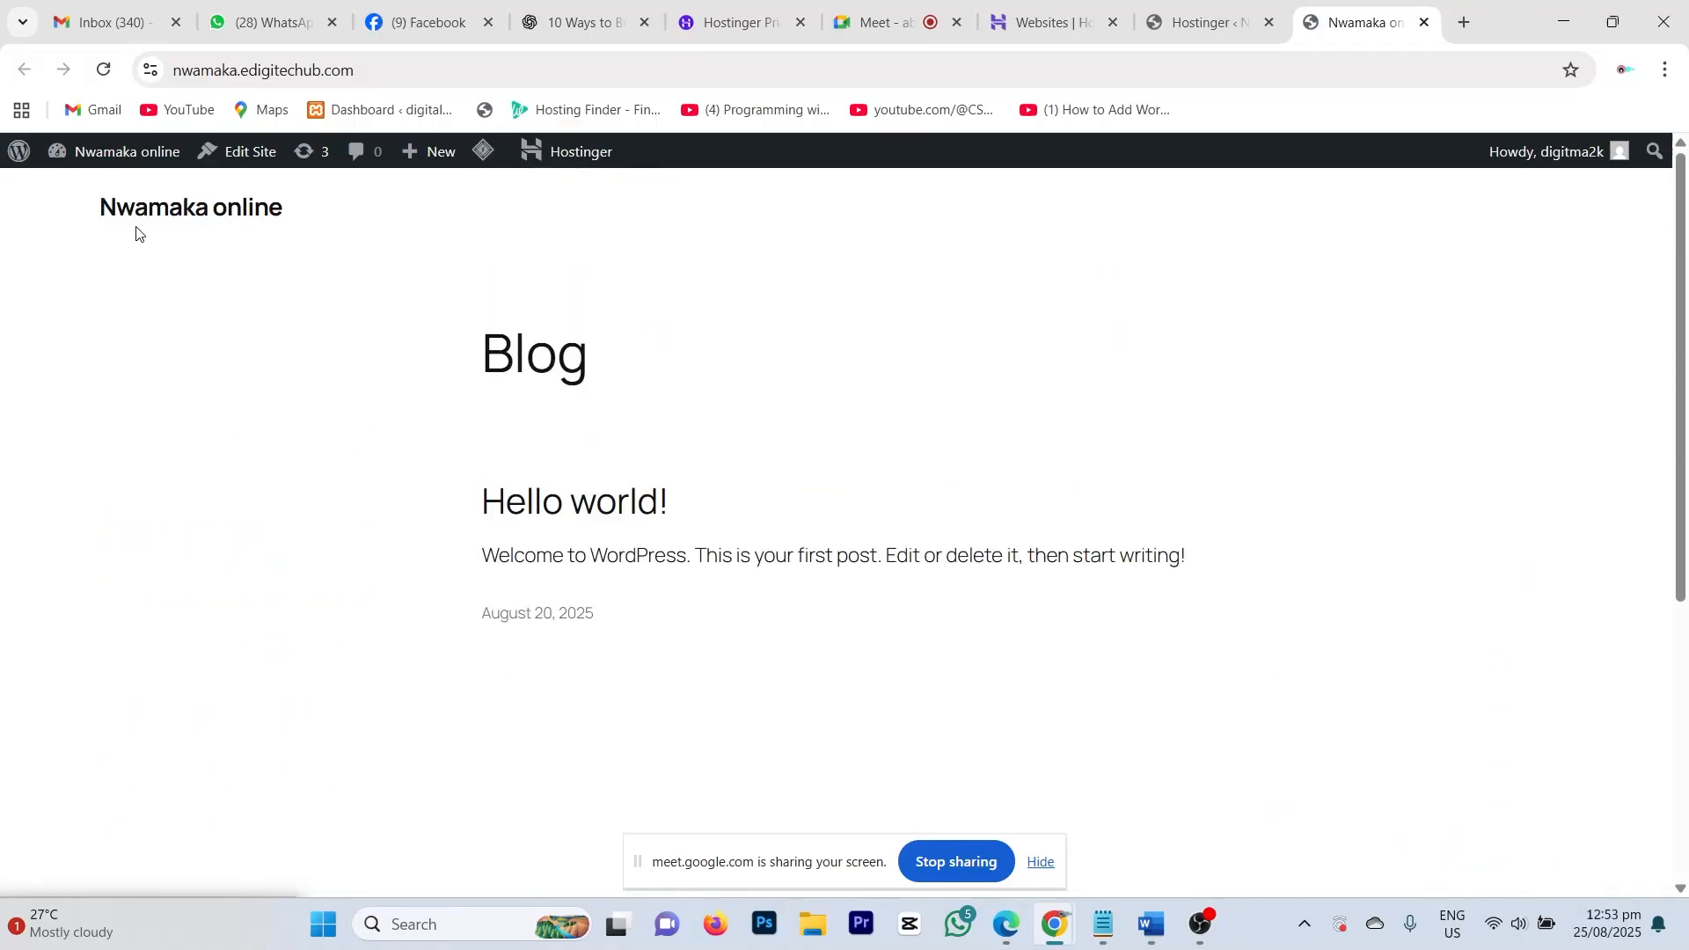
pyautogui.scroll(-10, 912, 392)
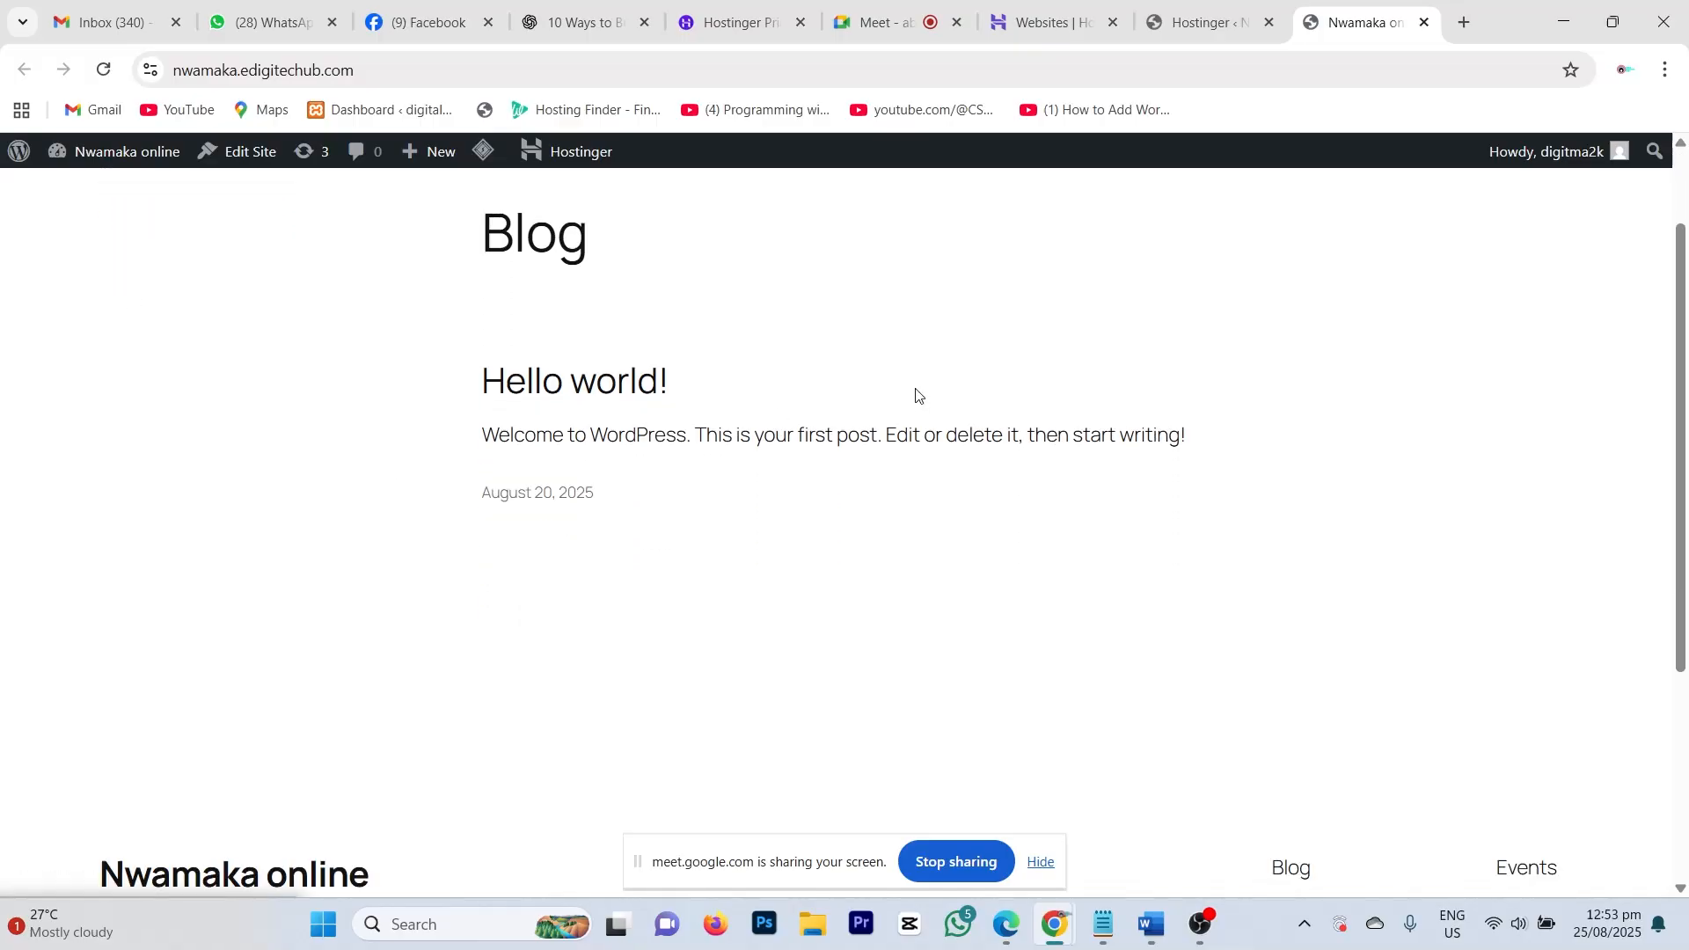
pyautogui.scroll(10, 902, 436)
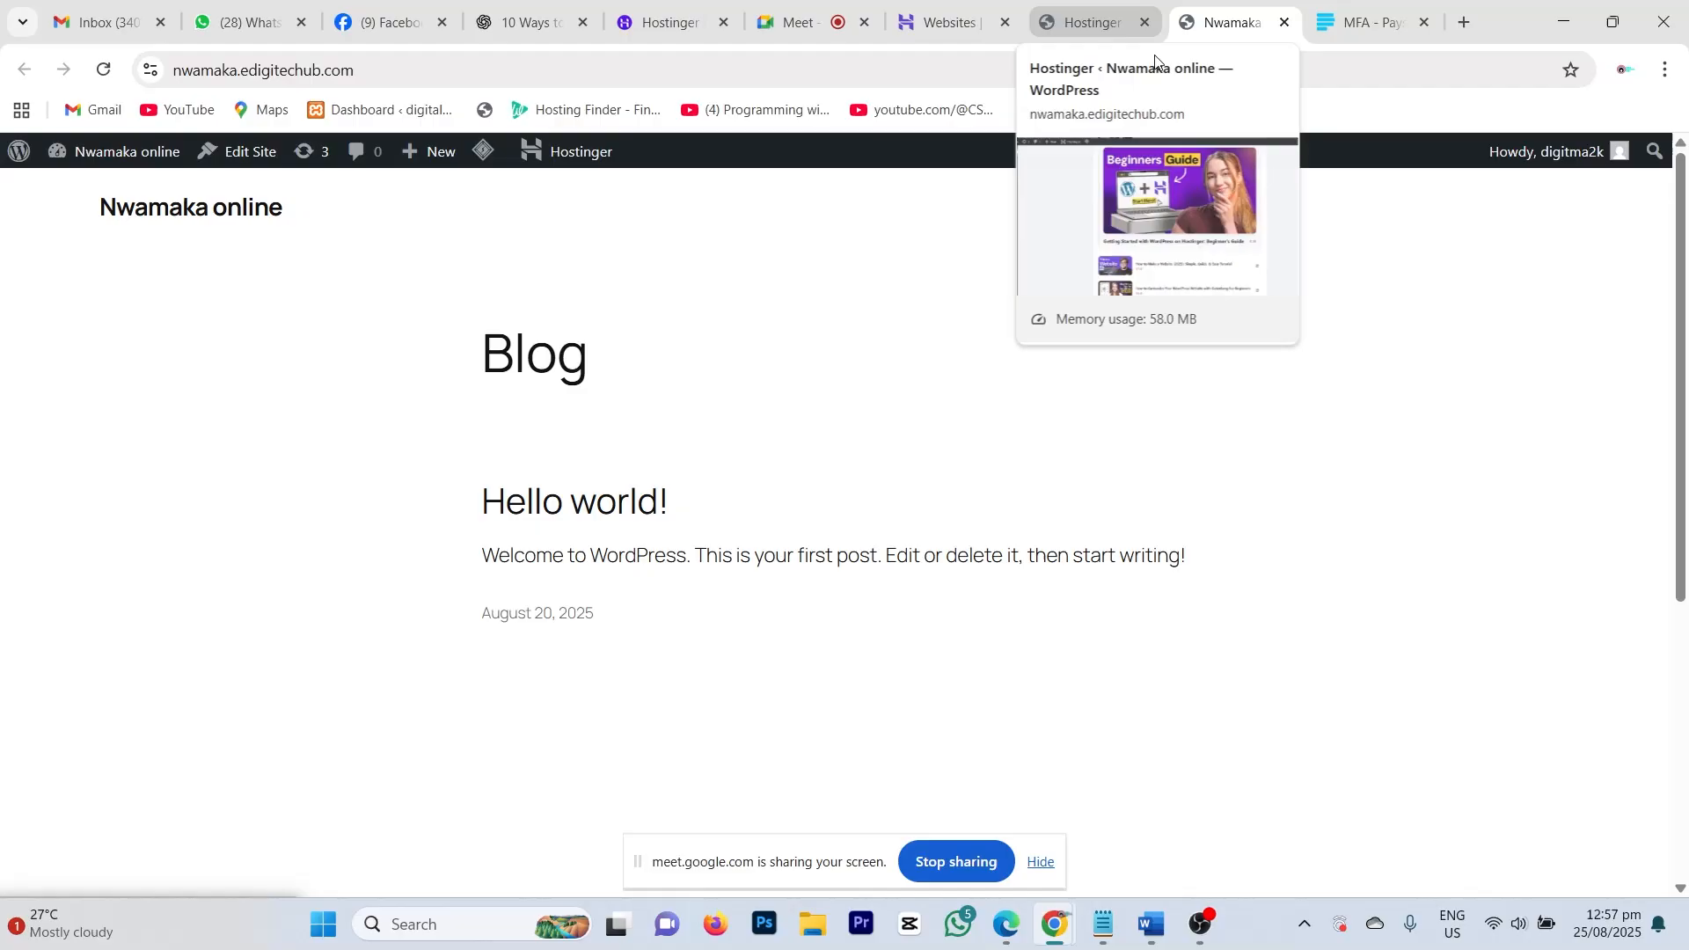
# Step: Look over the Hostinger admin page and close the unrelated Paystack tab
pyautogui.click(1077, 21)
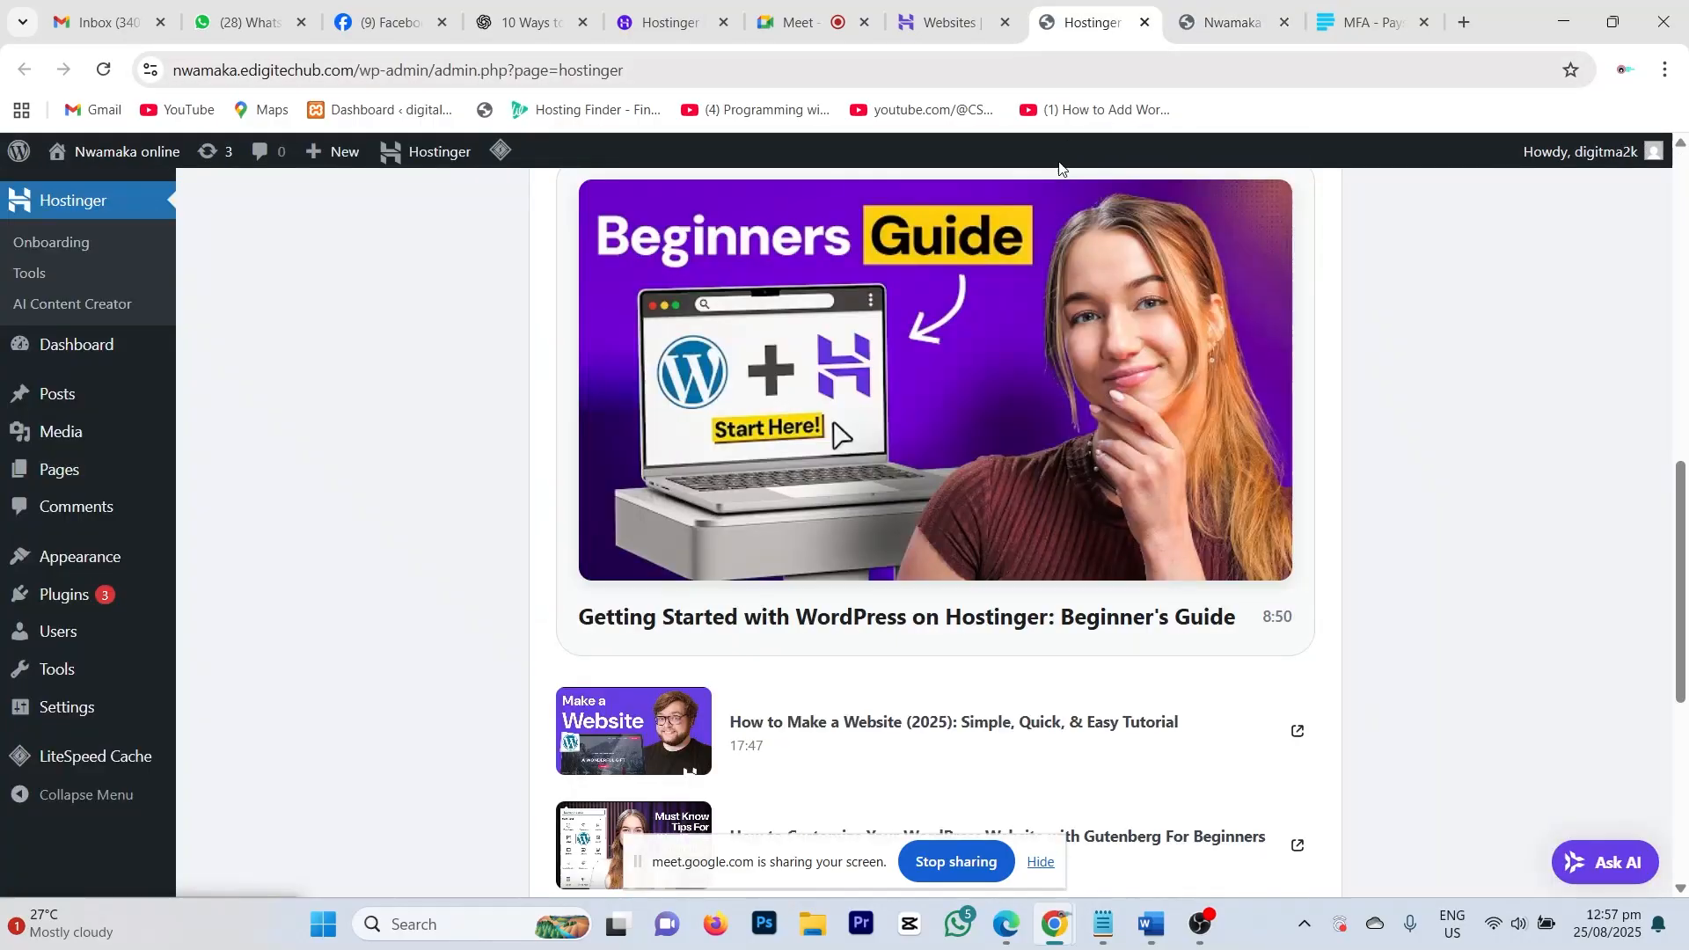
pyautogui.scroll(-4, 912, 487)
pyautogui.scroll(-2, 913, 487)
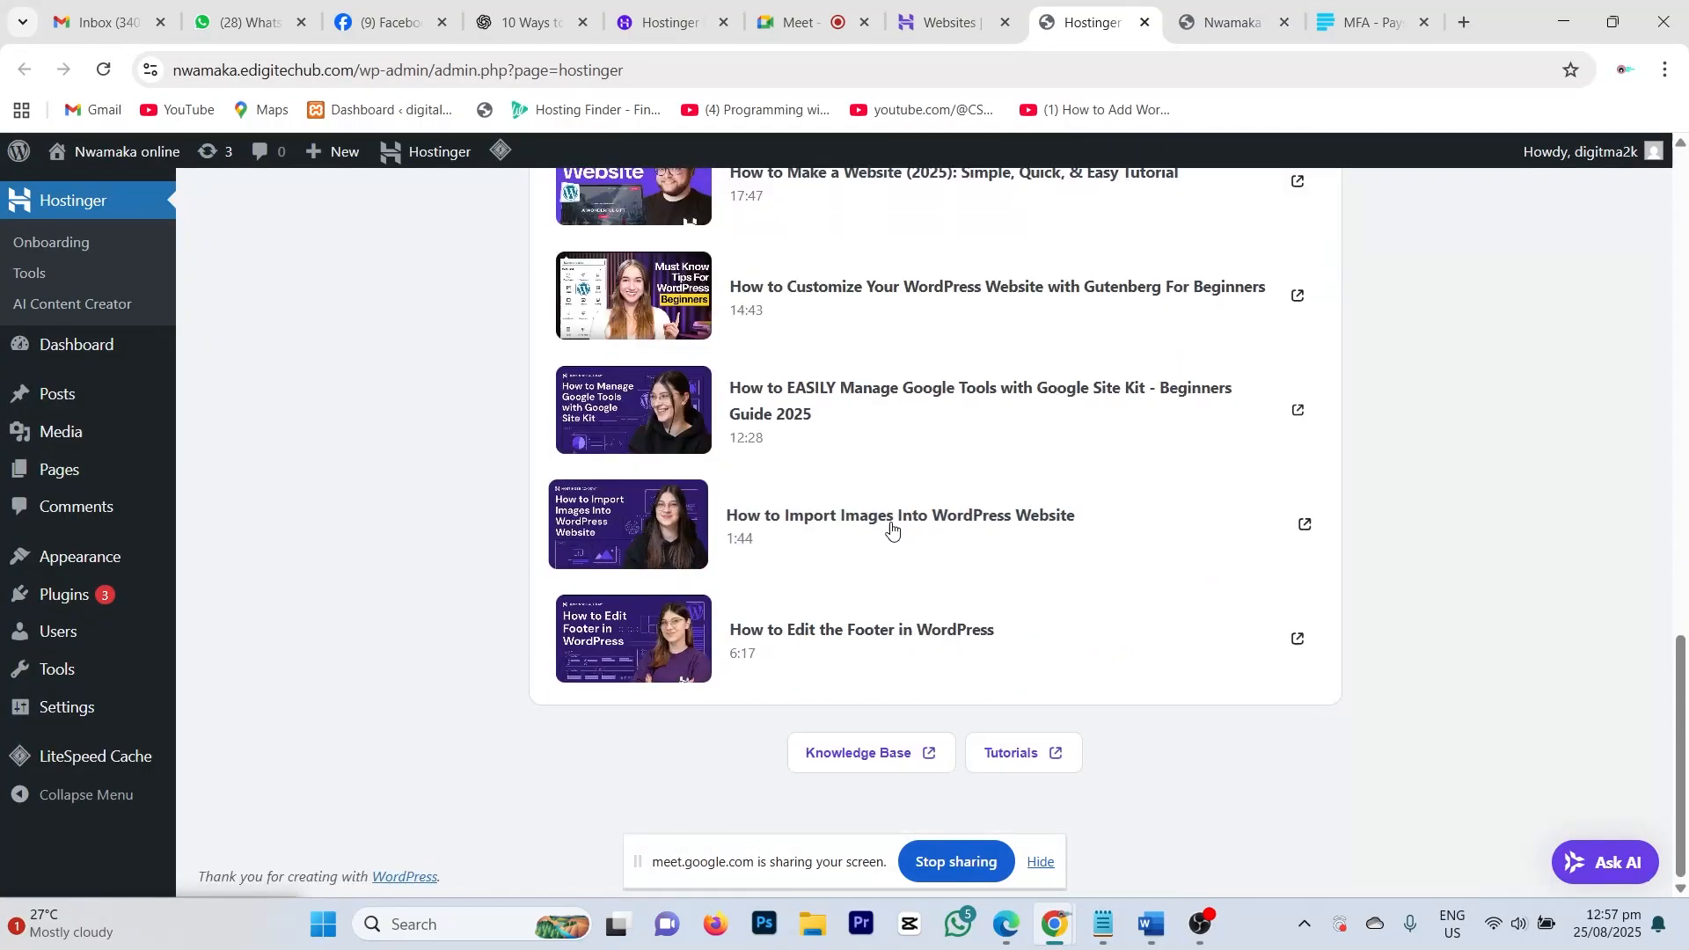
pyautogui.scroll(10, 896, 537)
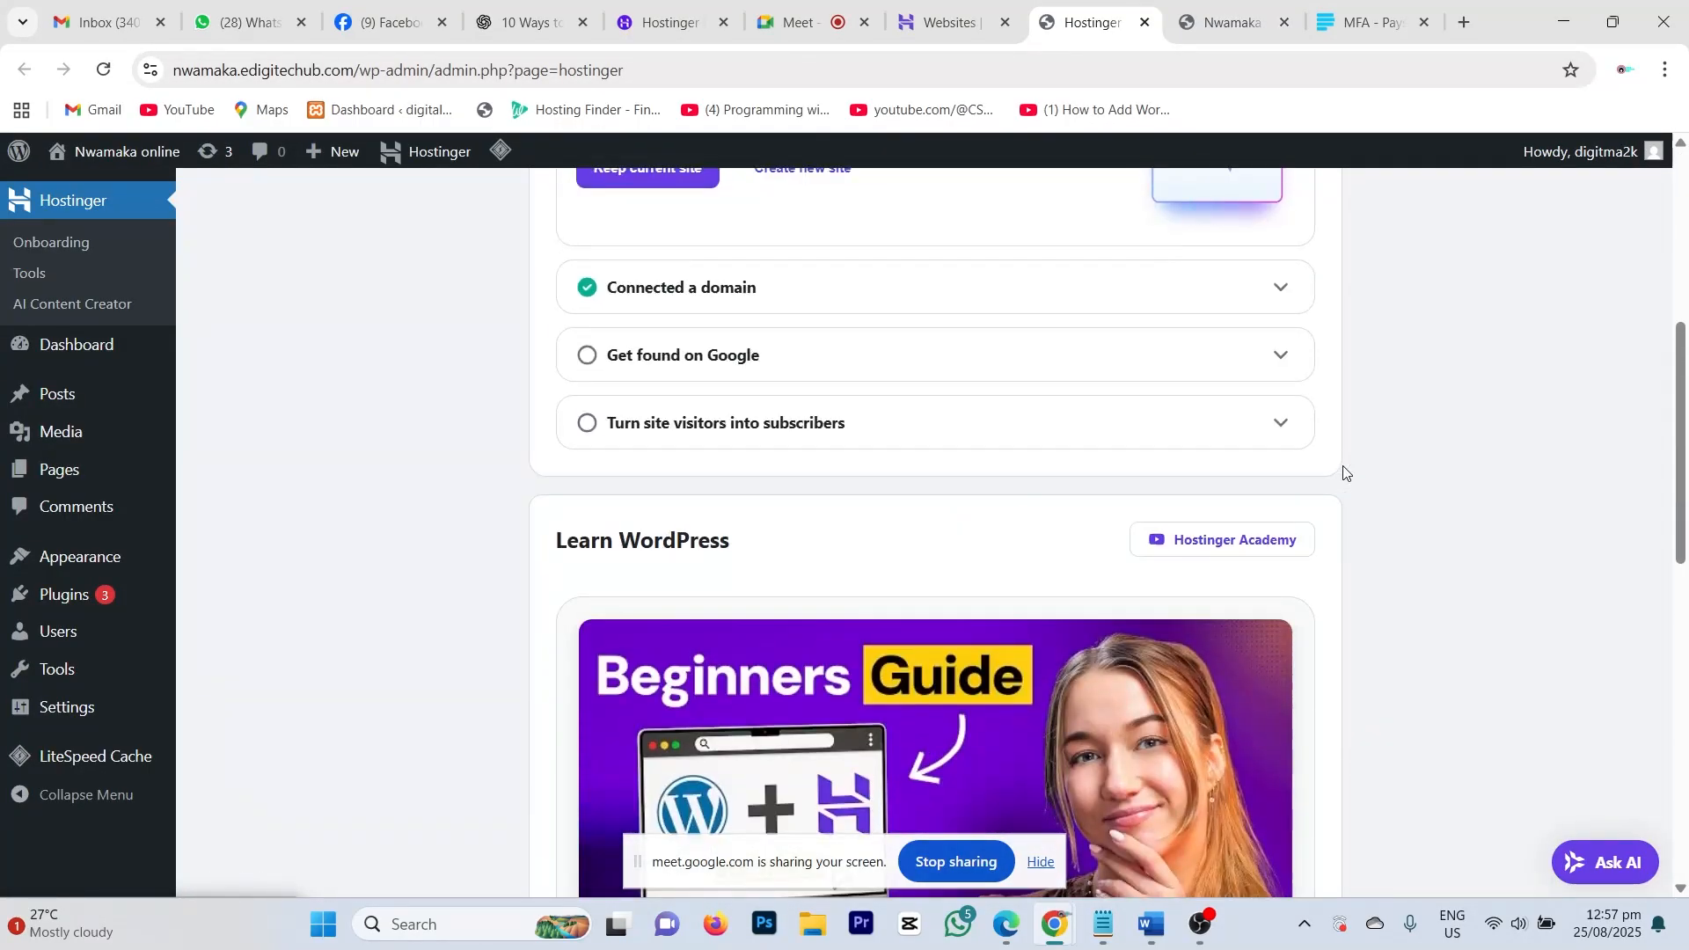
pyautogui.scroll(5, 1387, 467)
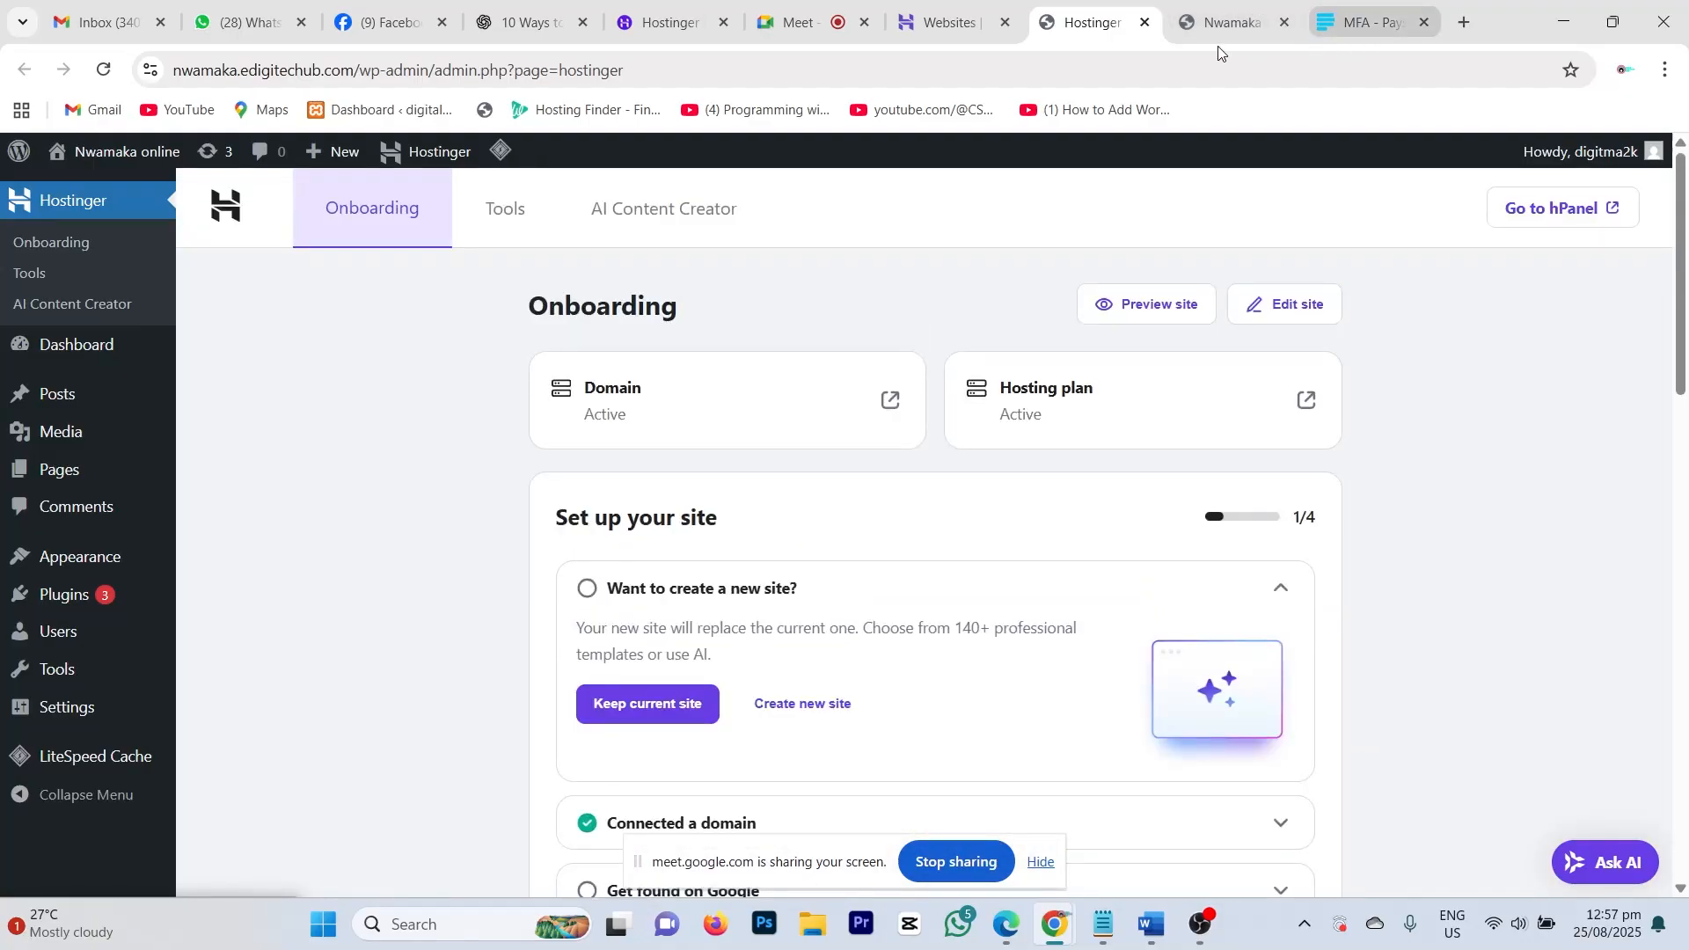
pyautogui.click(1424, 22)
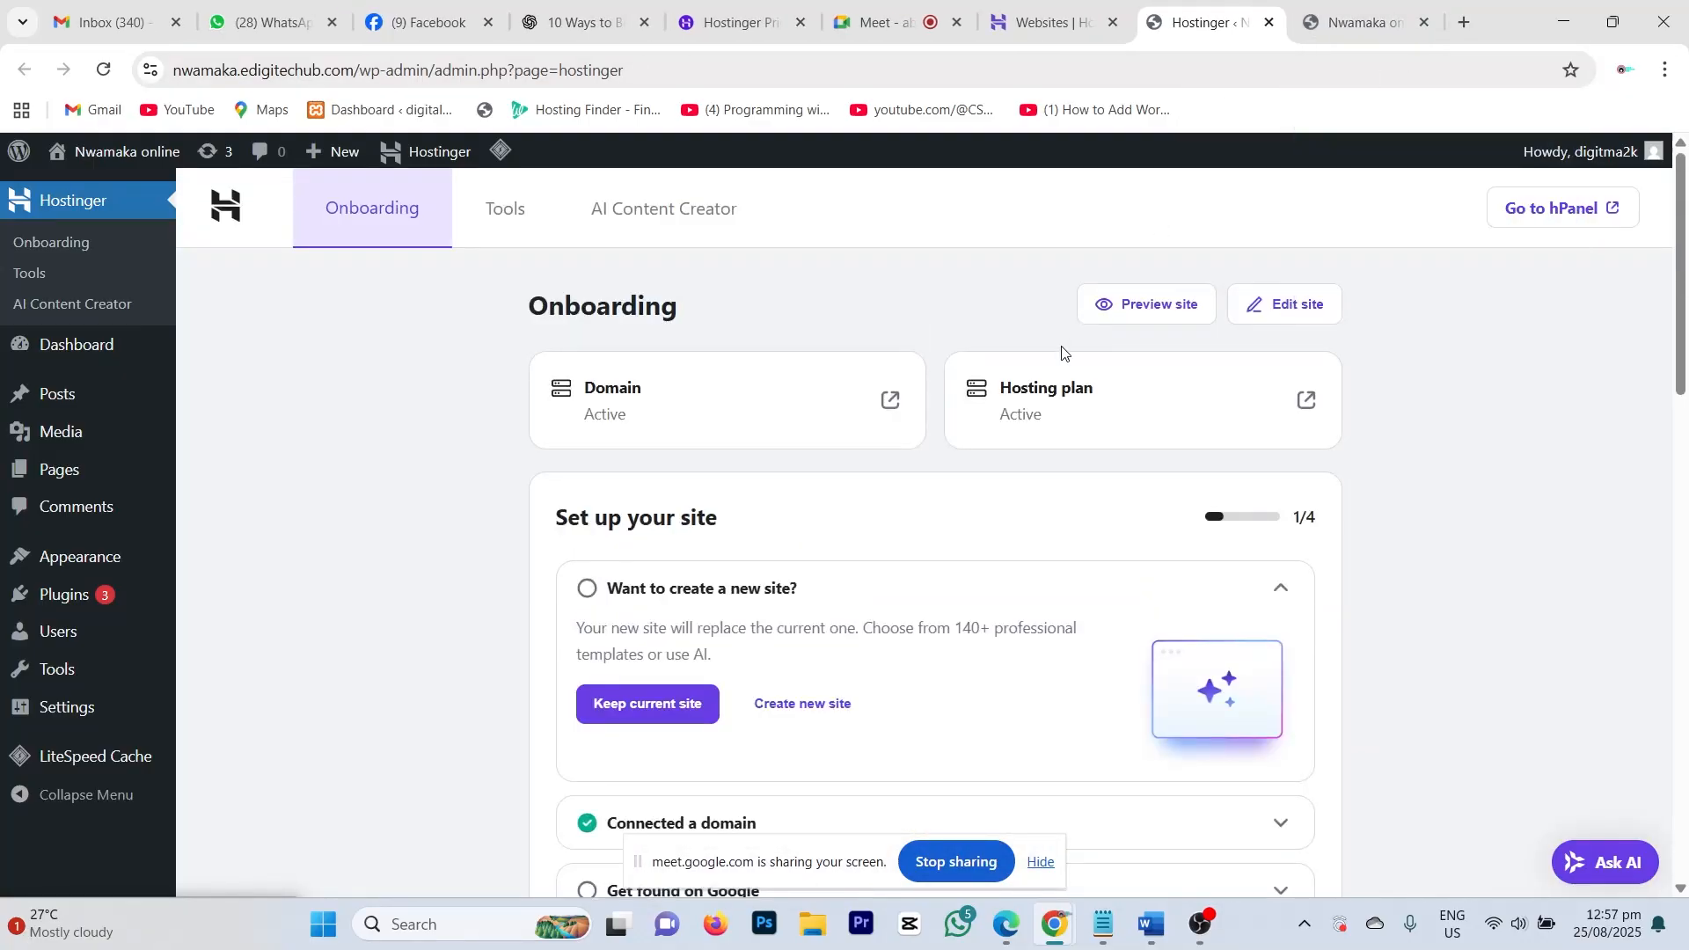
# Step: Recheck the live Blog page, then return to the Hostinger Onboarding page
pyautogui.click(1319, 22)
pyautogui.scroll(-5, 613, 677)
pyautogui.scroll(5, 637, 606)
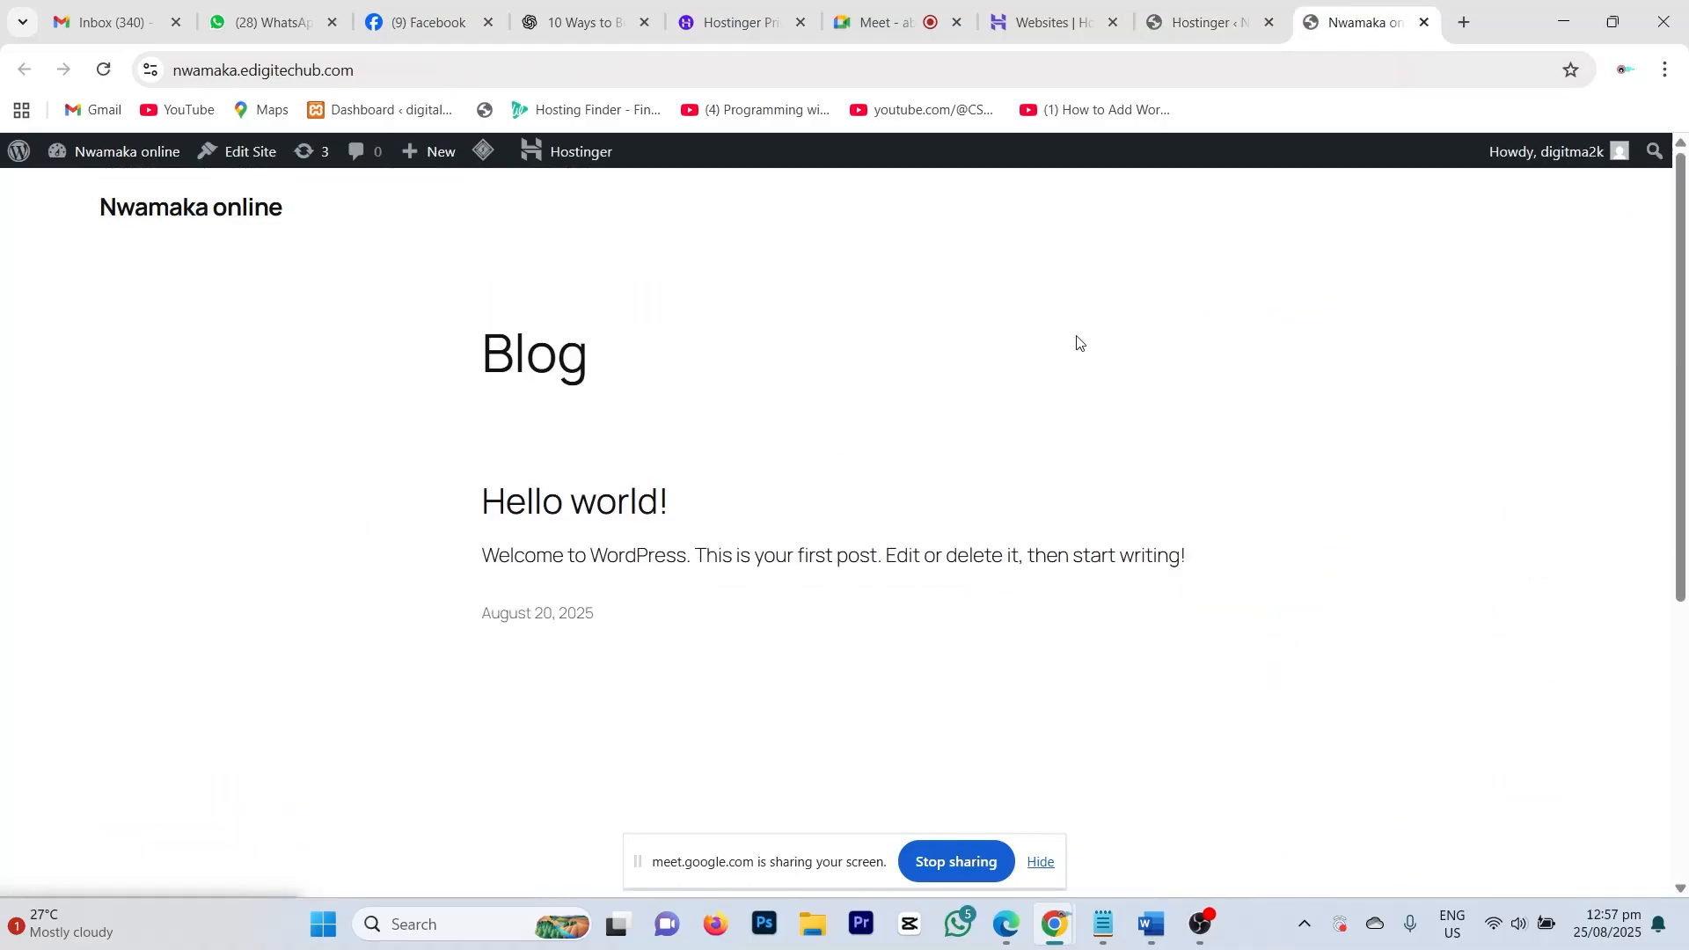
pyautogui.click(1203, 2)
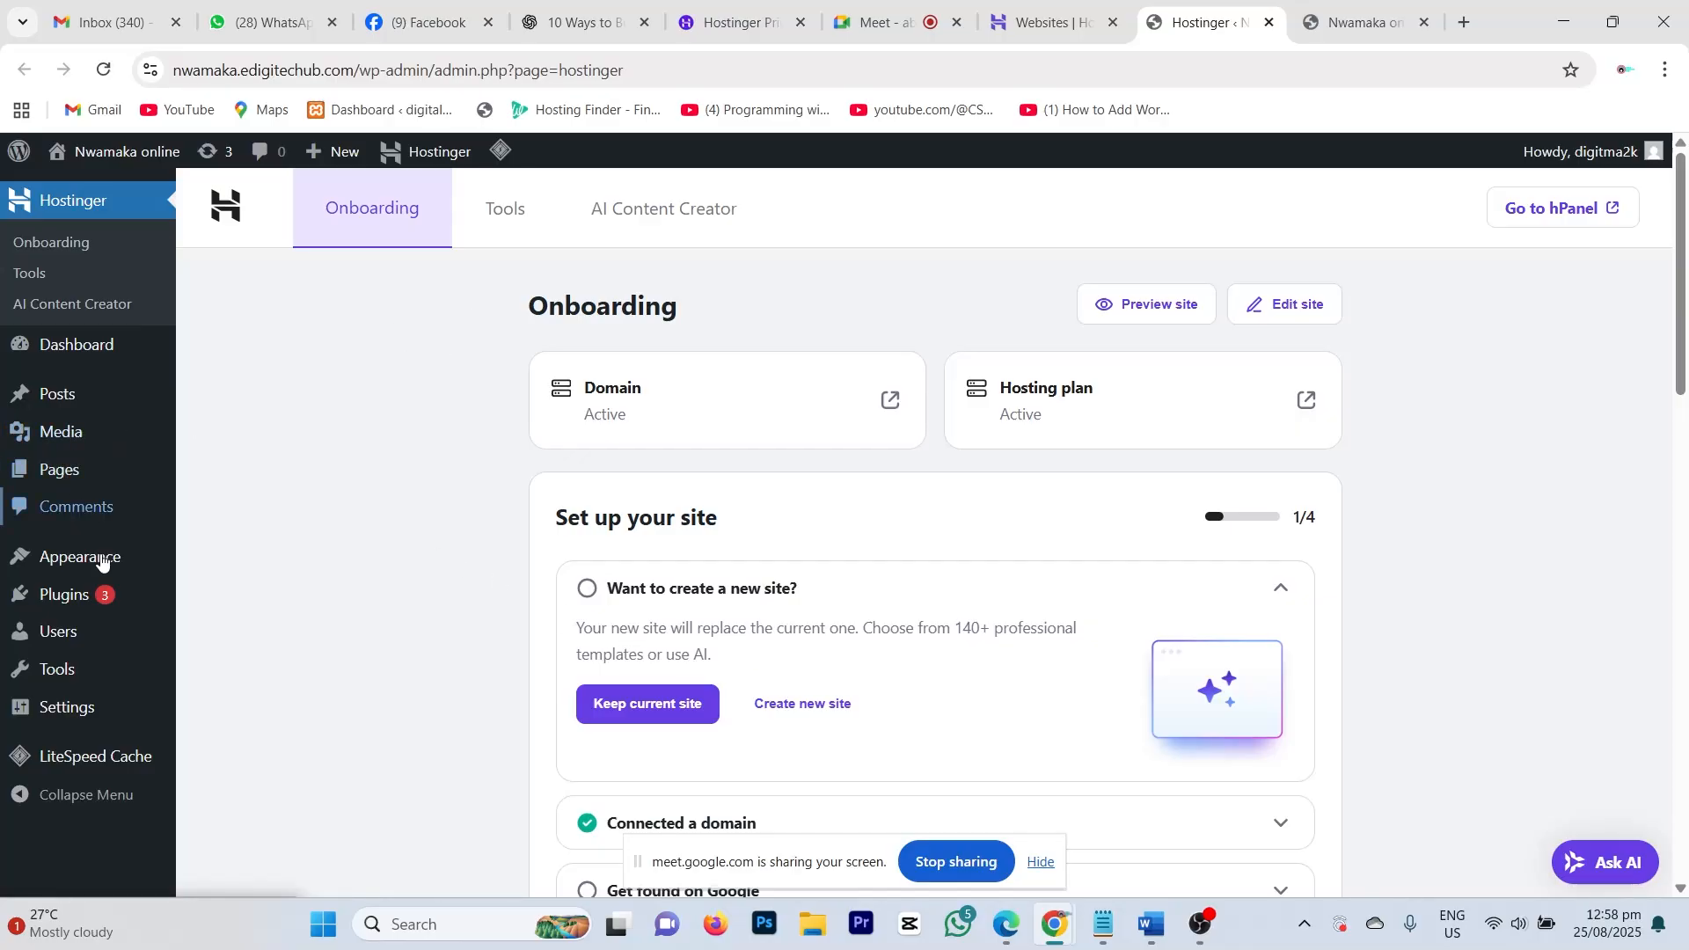
pyautogui.moveTo(99, 567)
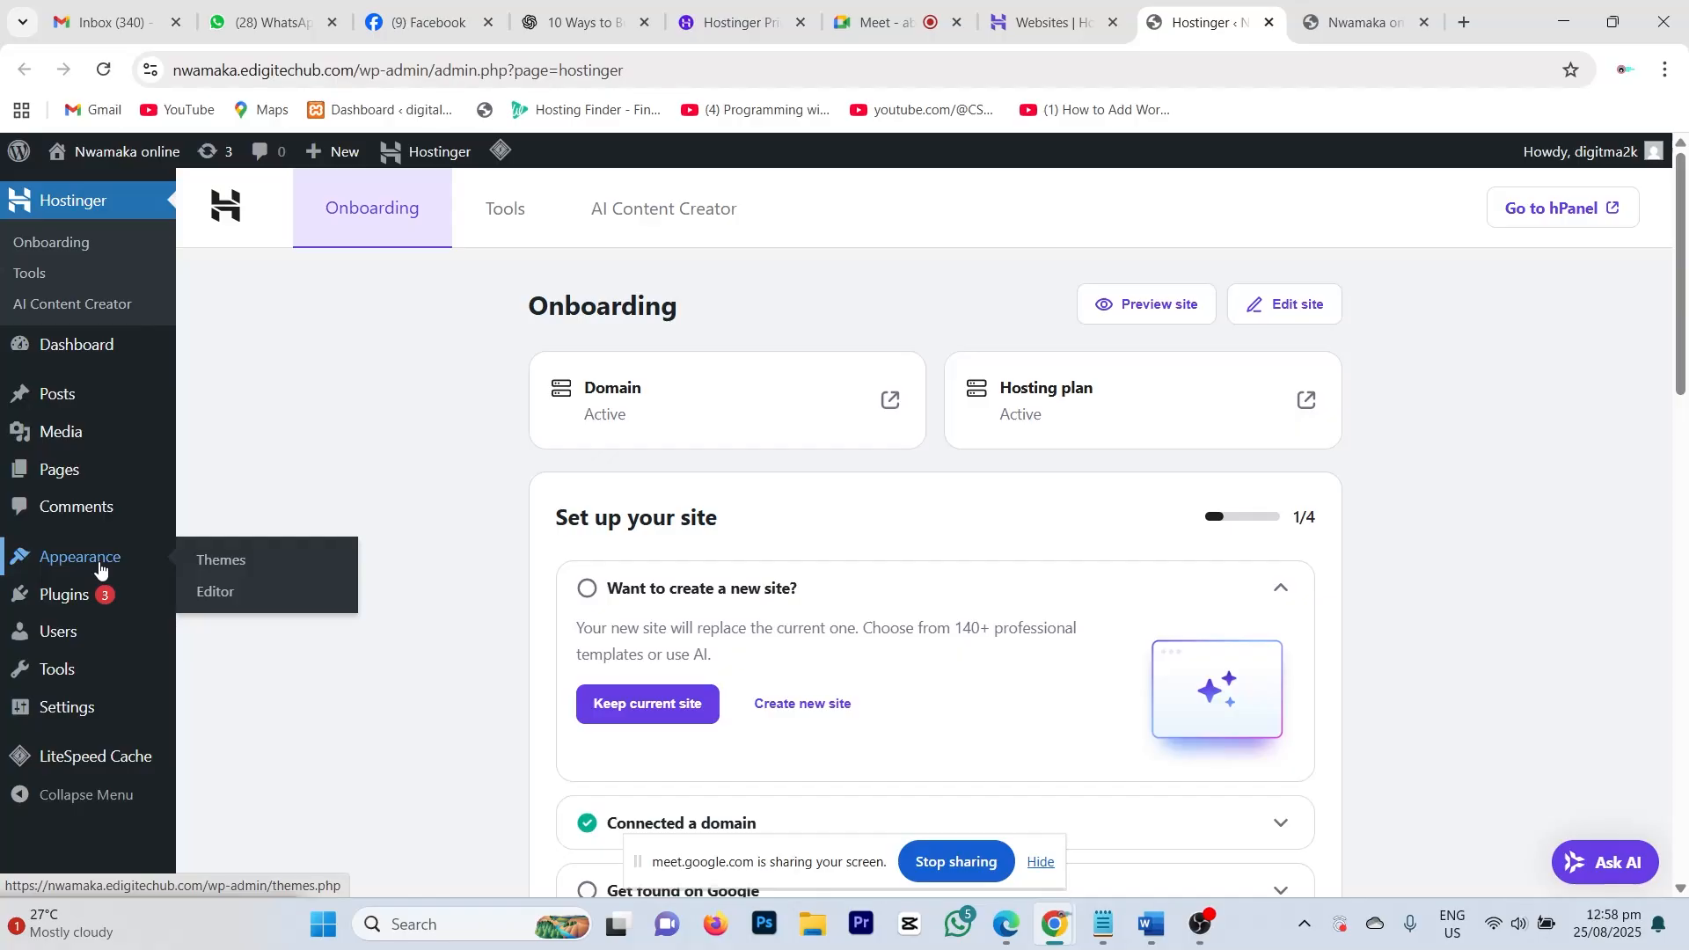
# Step: Open Appearance > Themes, compare with the live front page, and return to the three installed themes
pyautogui.click(100, 567)
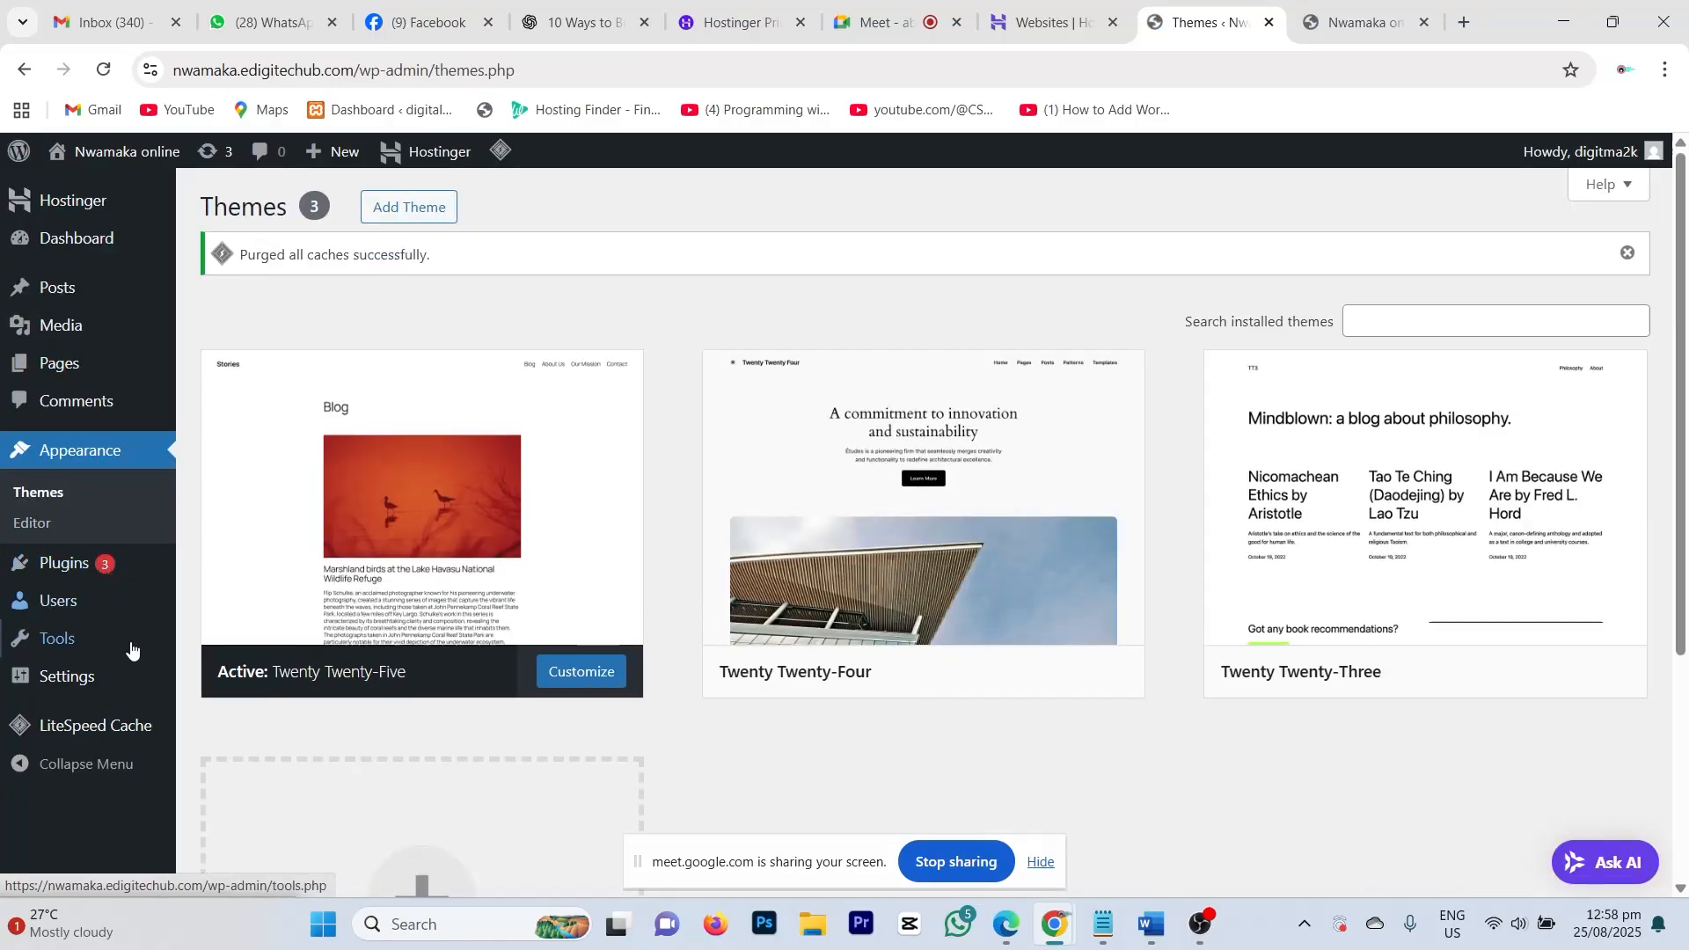
pyautogui.scroll(-4, 1108, 519)
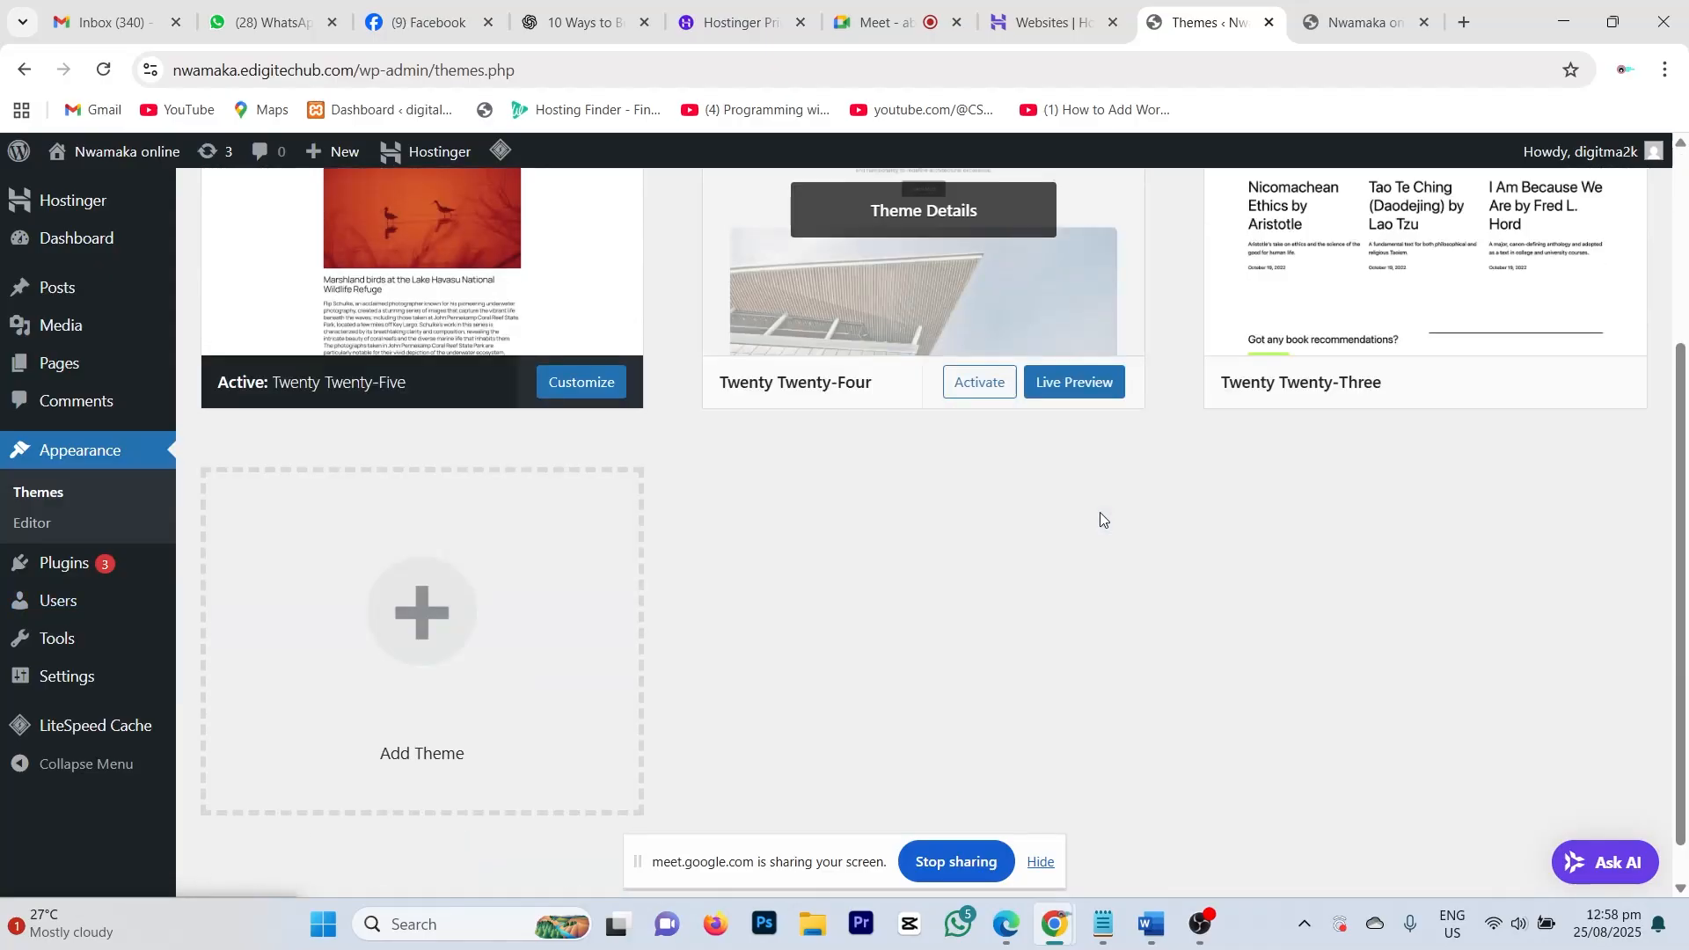
pyautogui.scroll(4, 1068, 528)
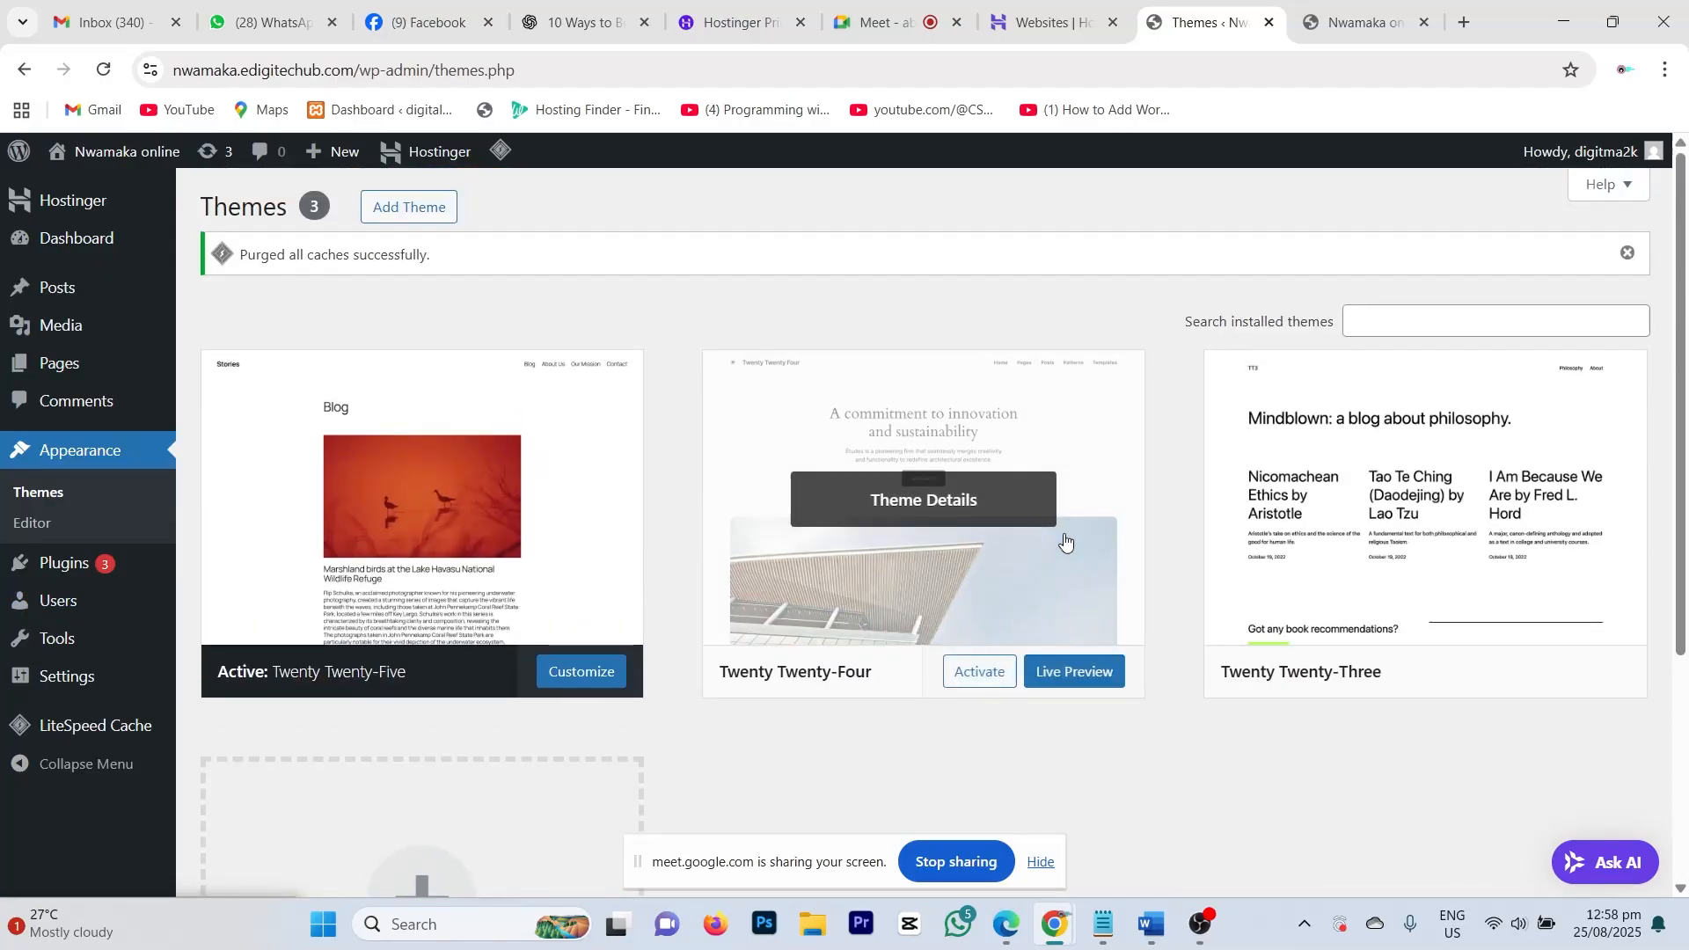
pyautogui.scroll(-3, 1026, 683)
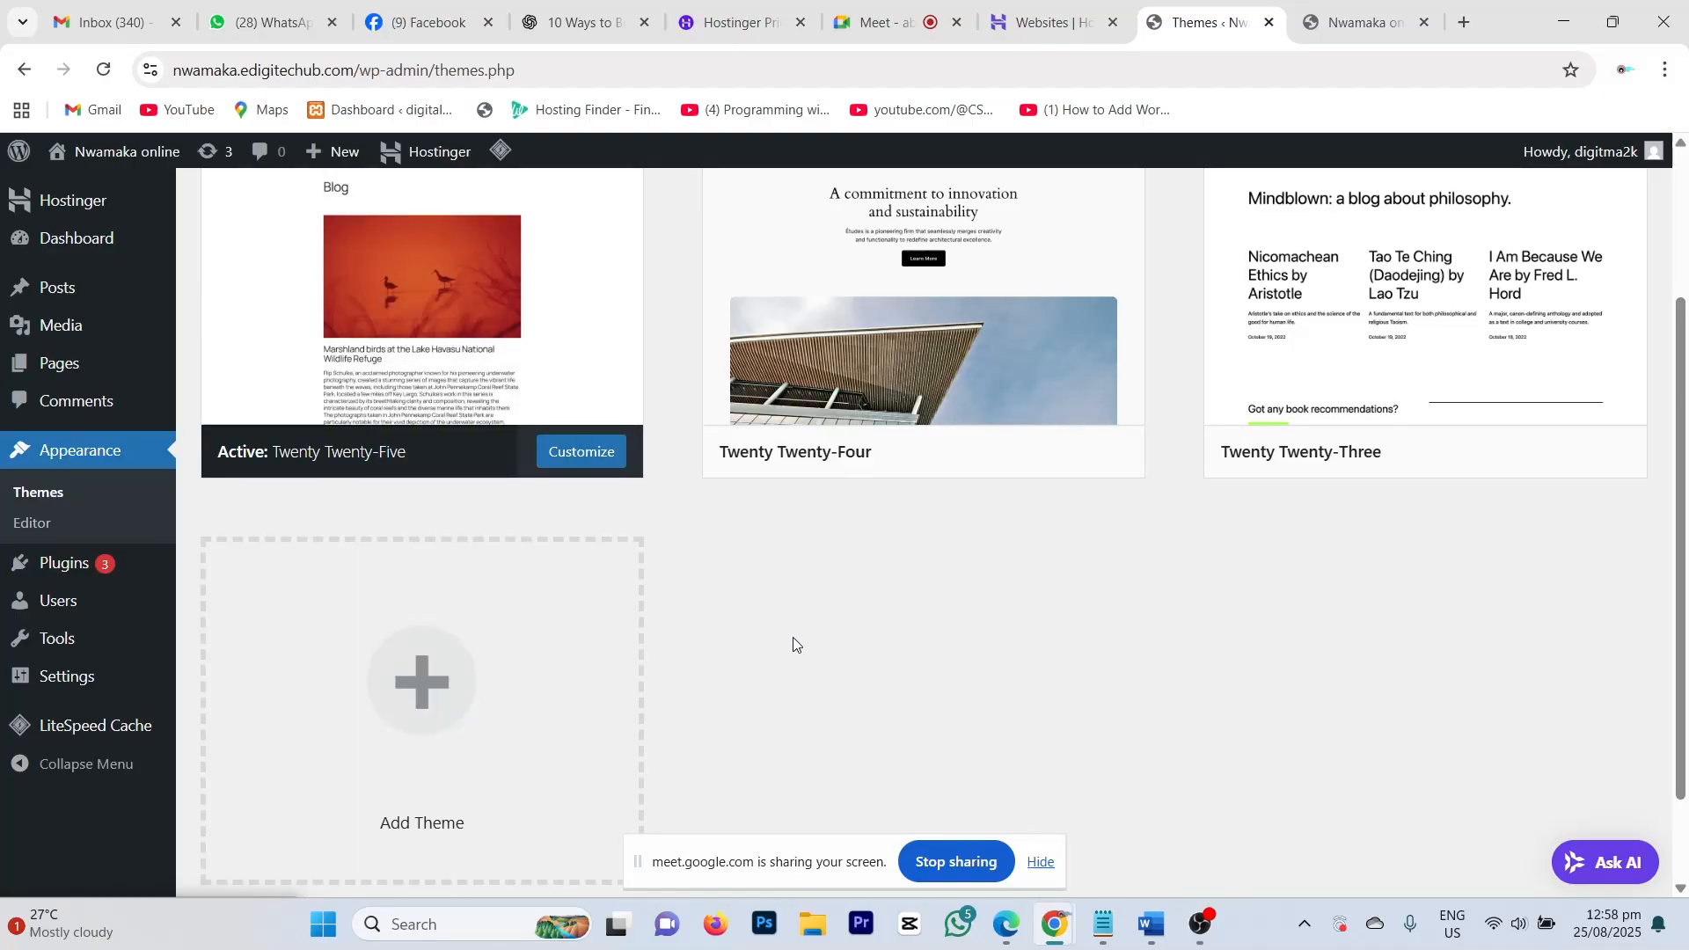
pyautogui.click(1346, 13)
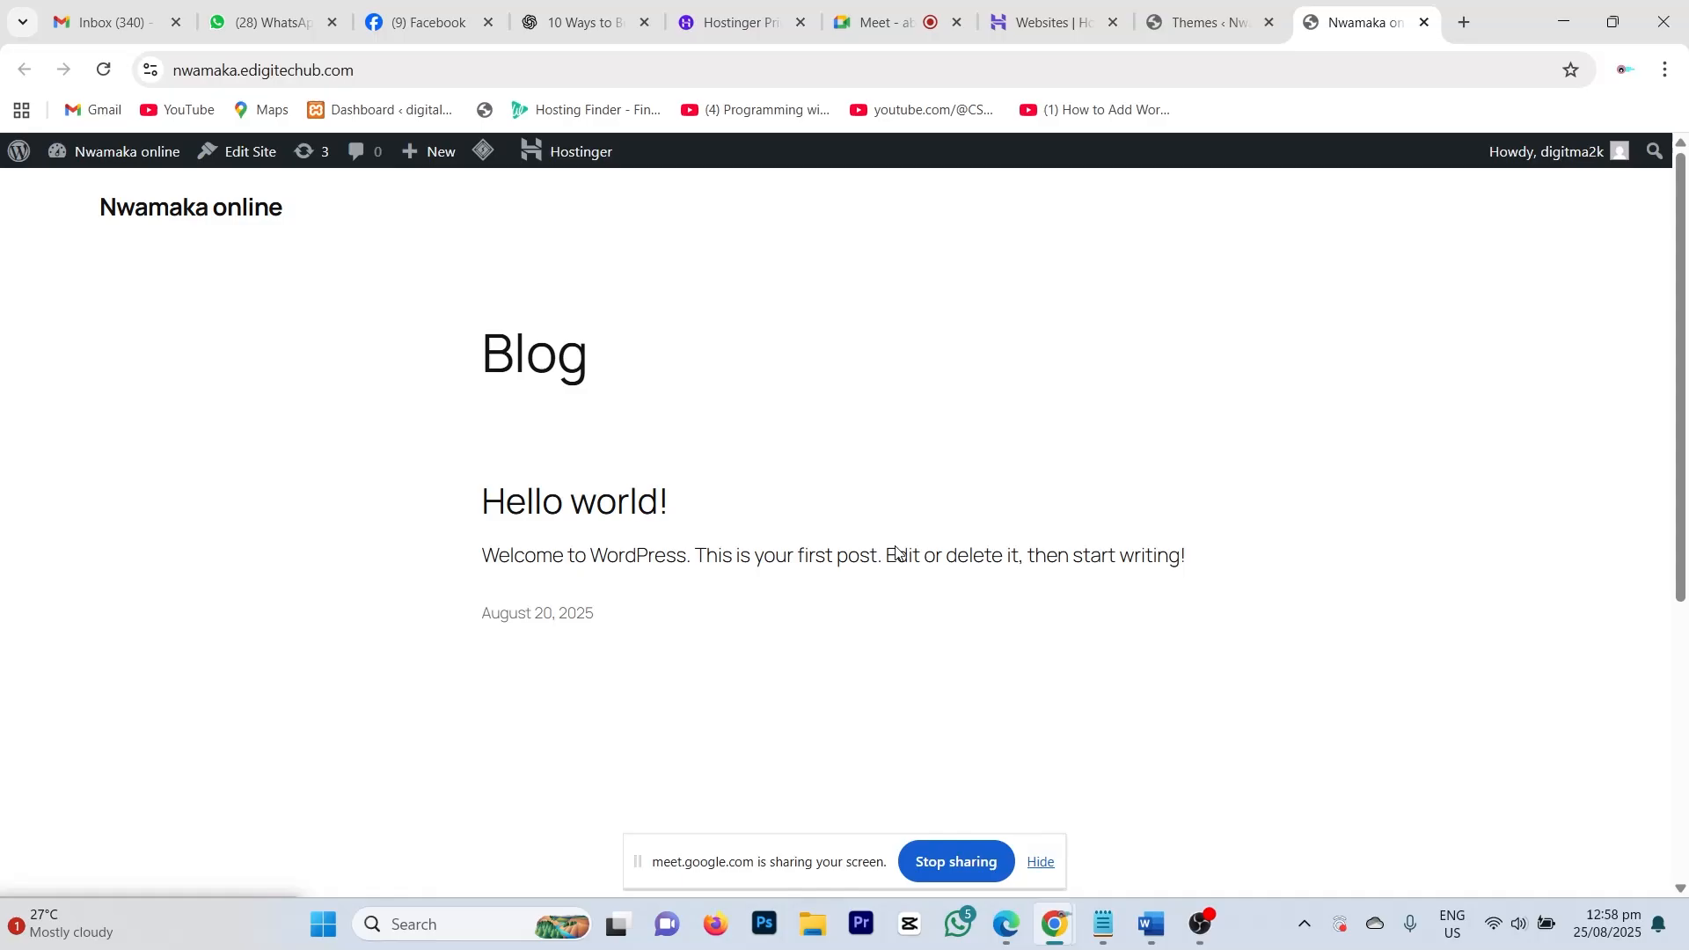
pyautogui.scroll(-5, 327, 807)
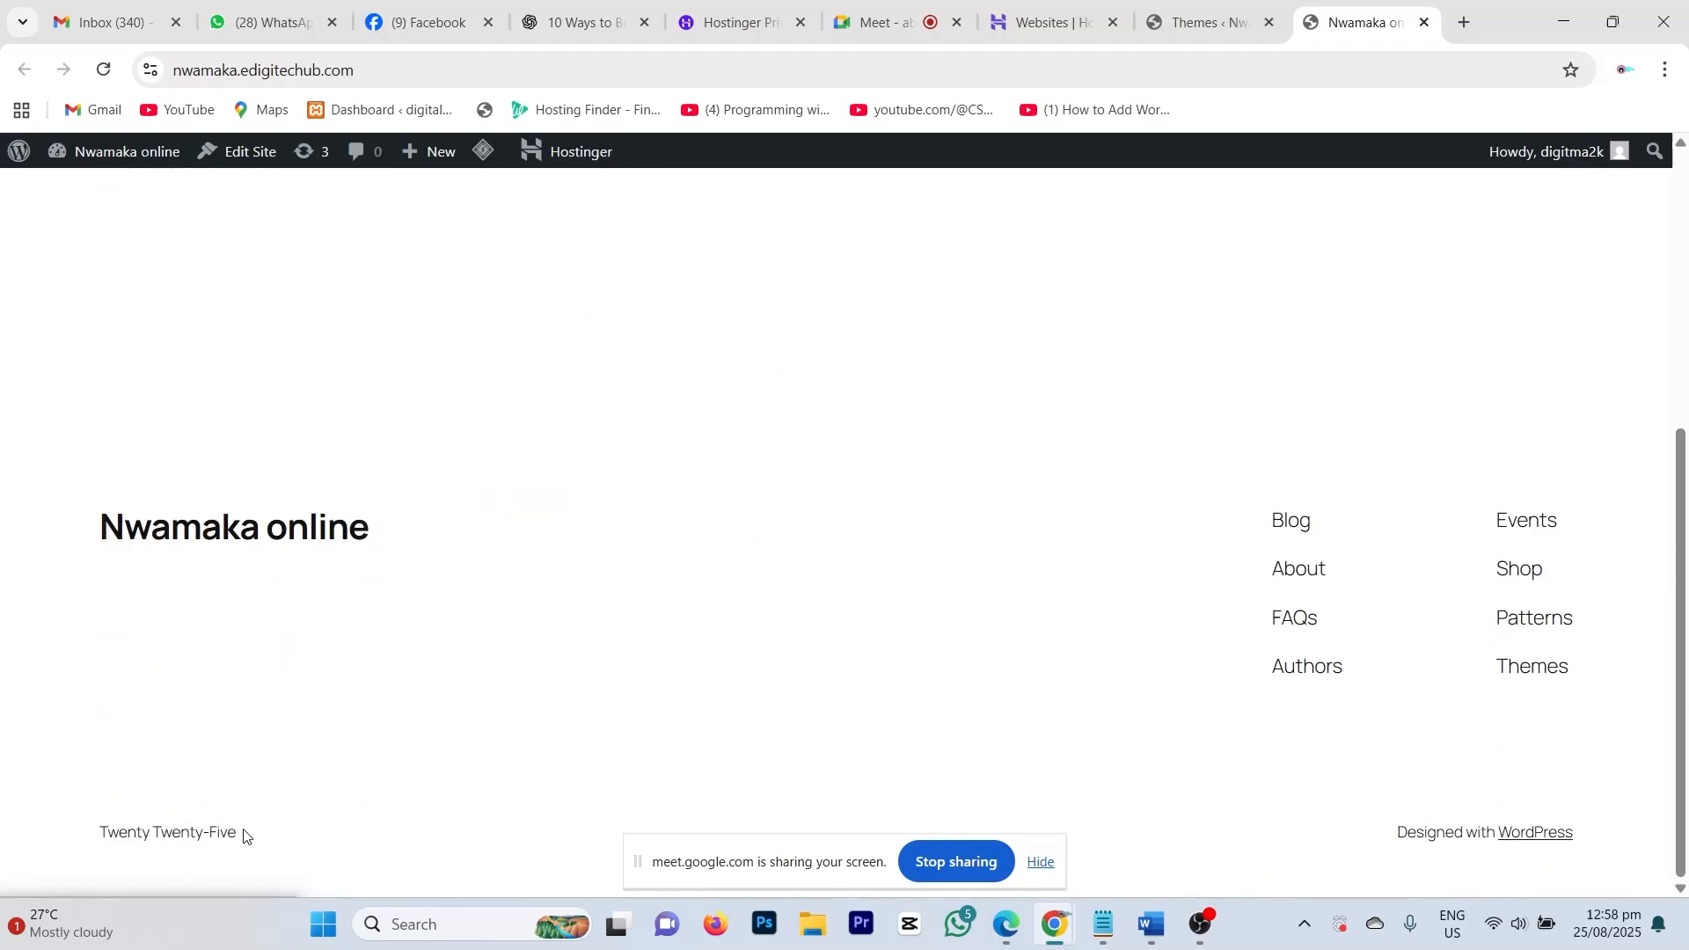
pyautogui.scroll(5, 539, 674)
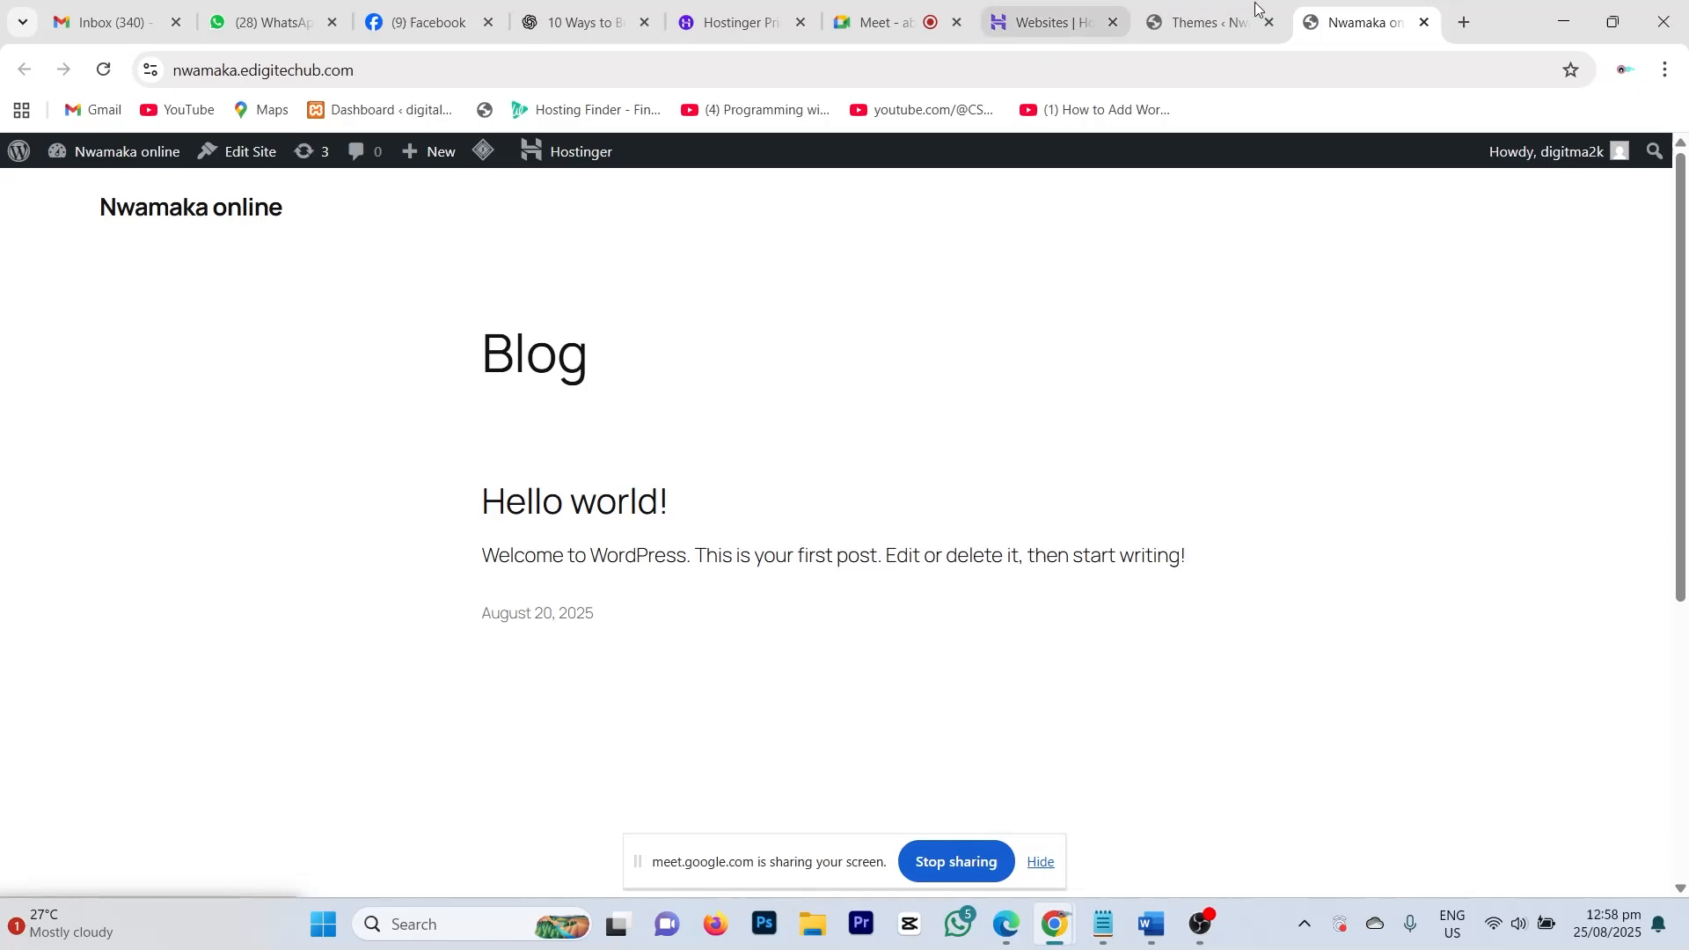
pyautogui.click(1212, 15)
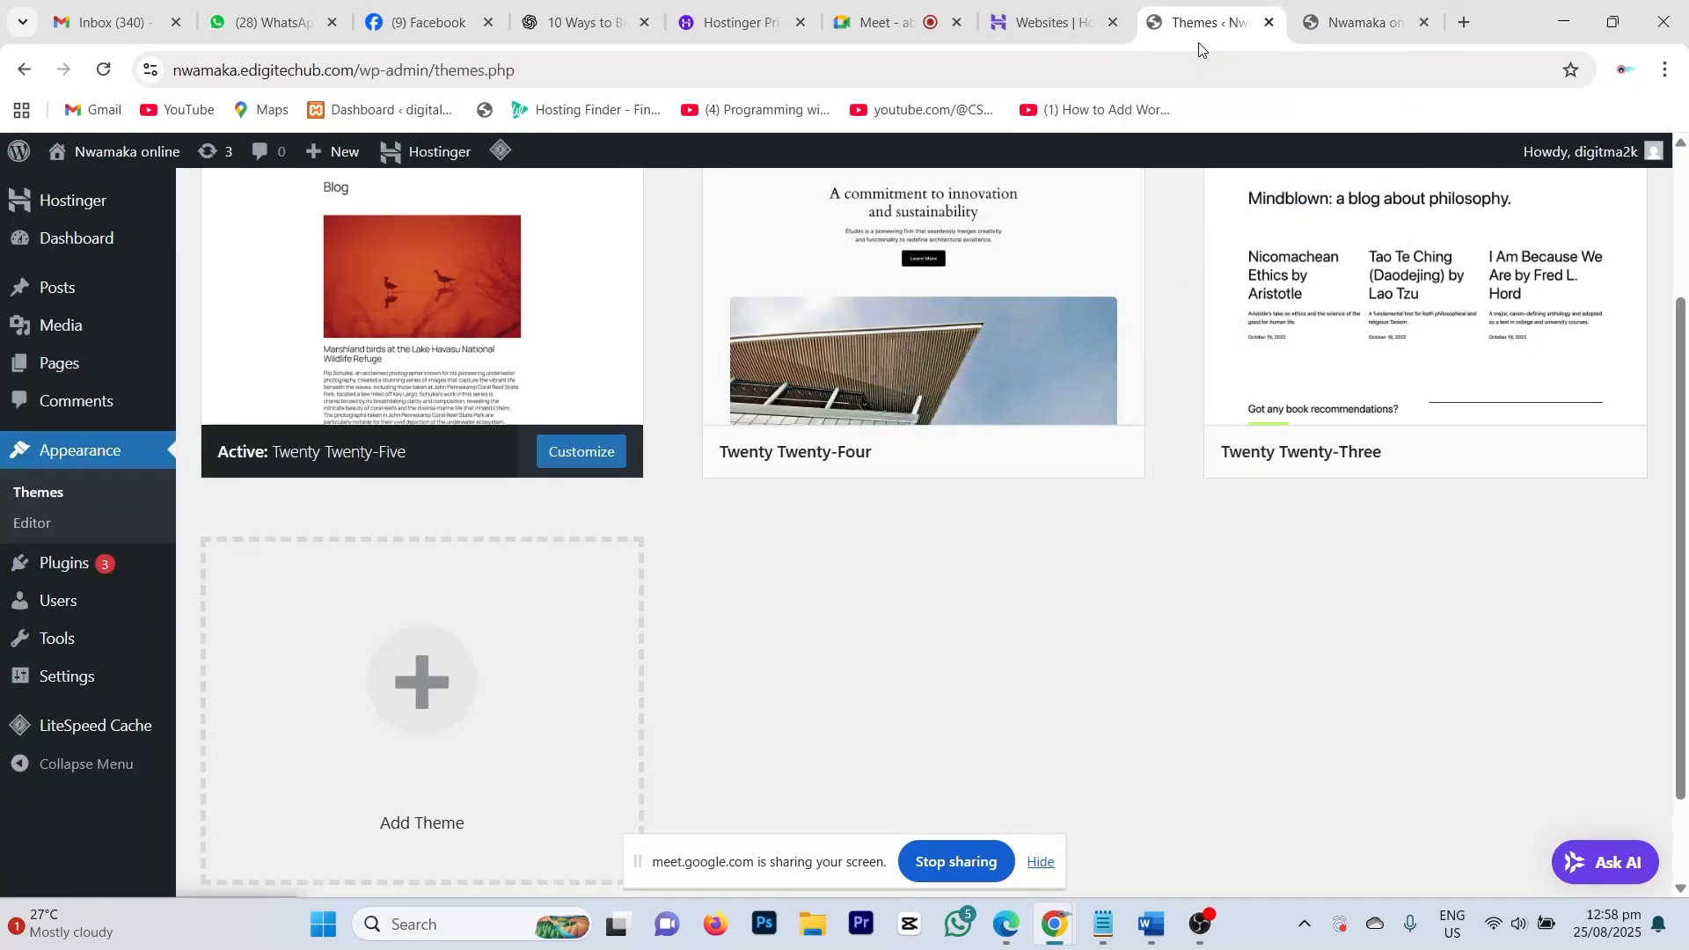
pyautogui.scroll(3, 388, 652)
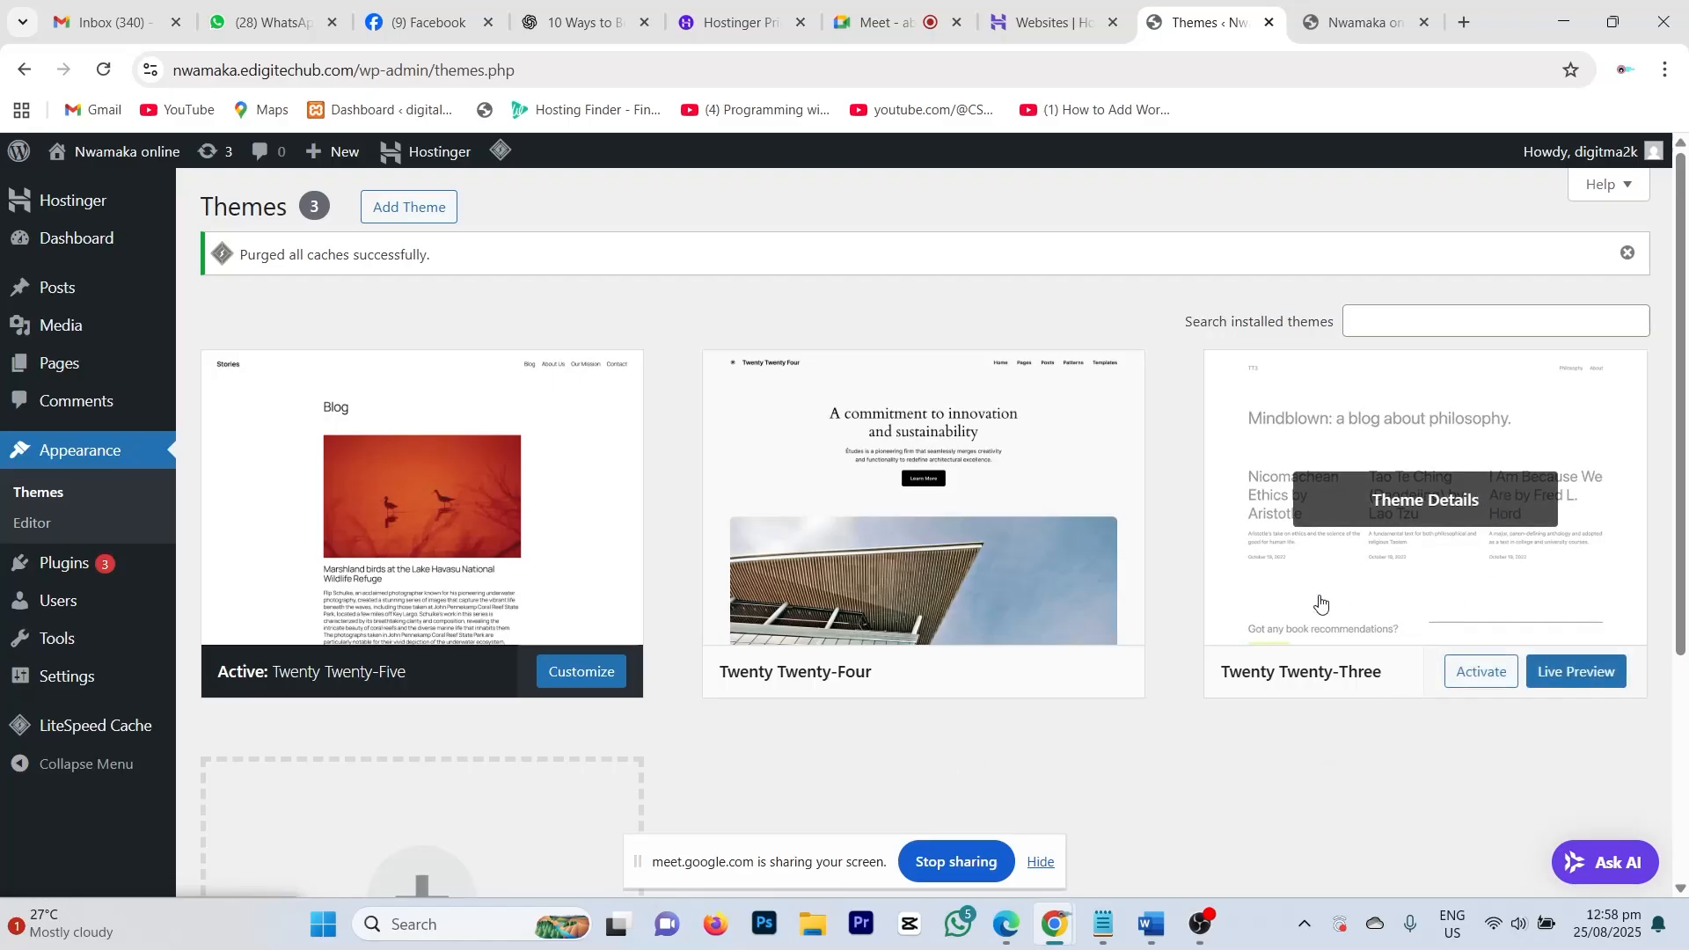
pyautogui.scroll(-3, 1103, 713)
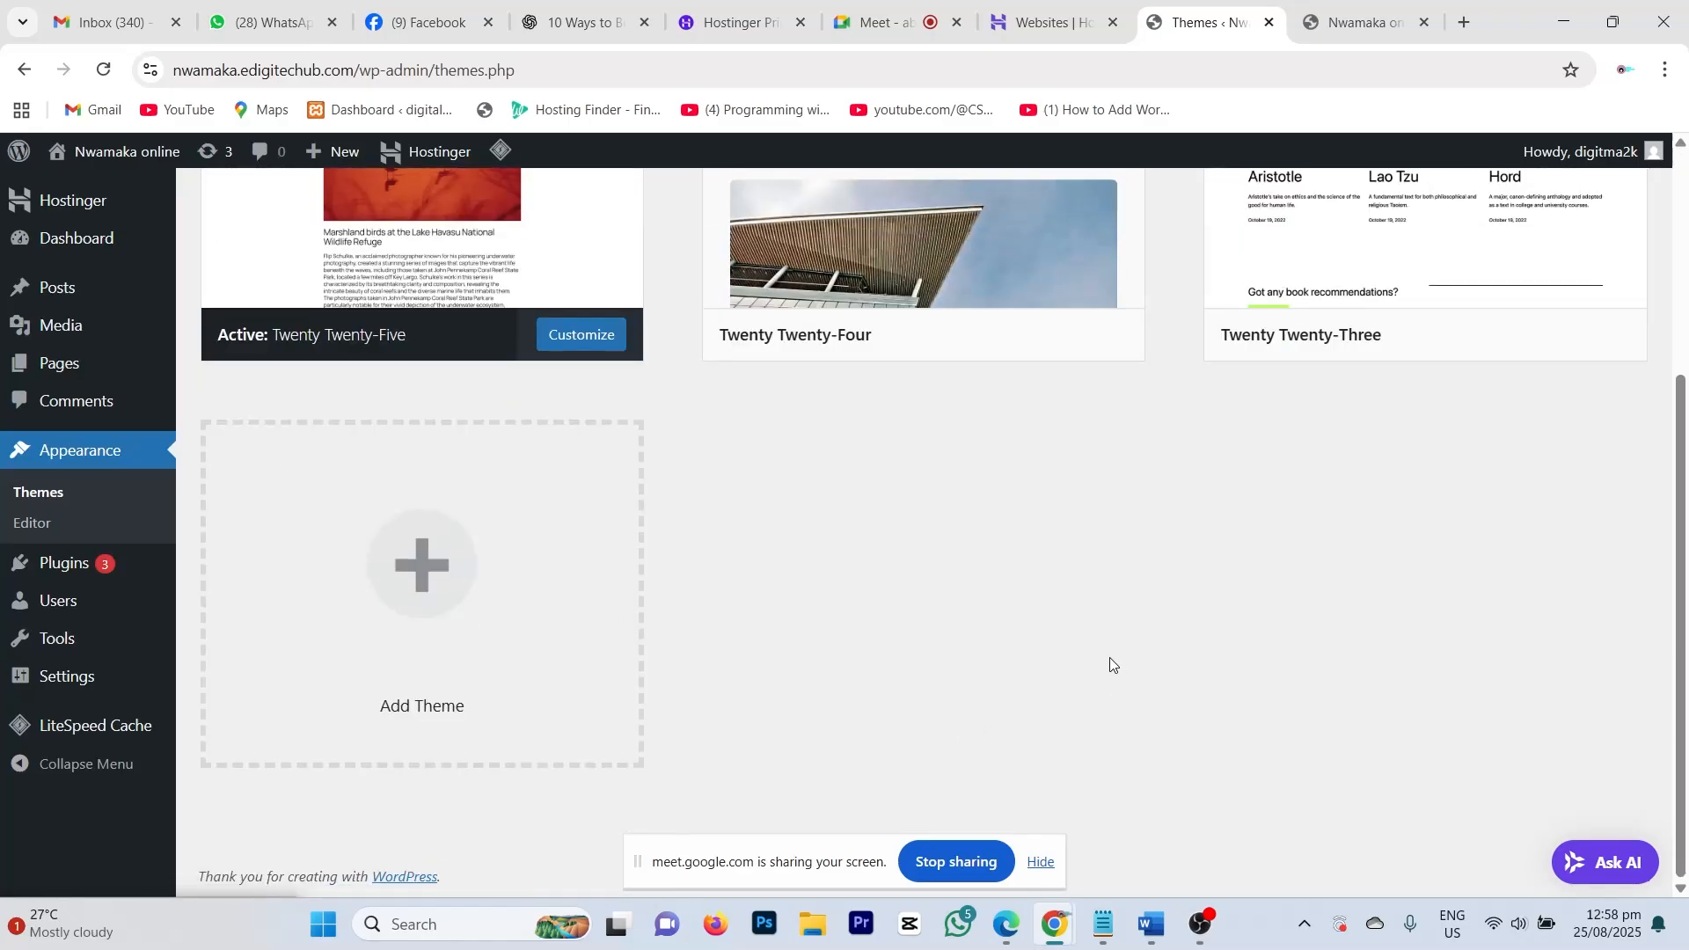
pyautogui.scroll(3, 1041, 430)
pyautogui.scroll(-3, 805, 575)
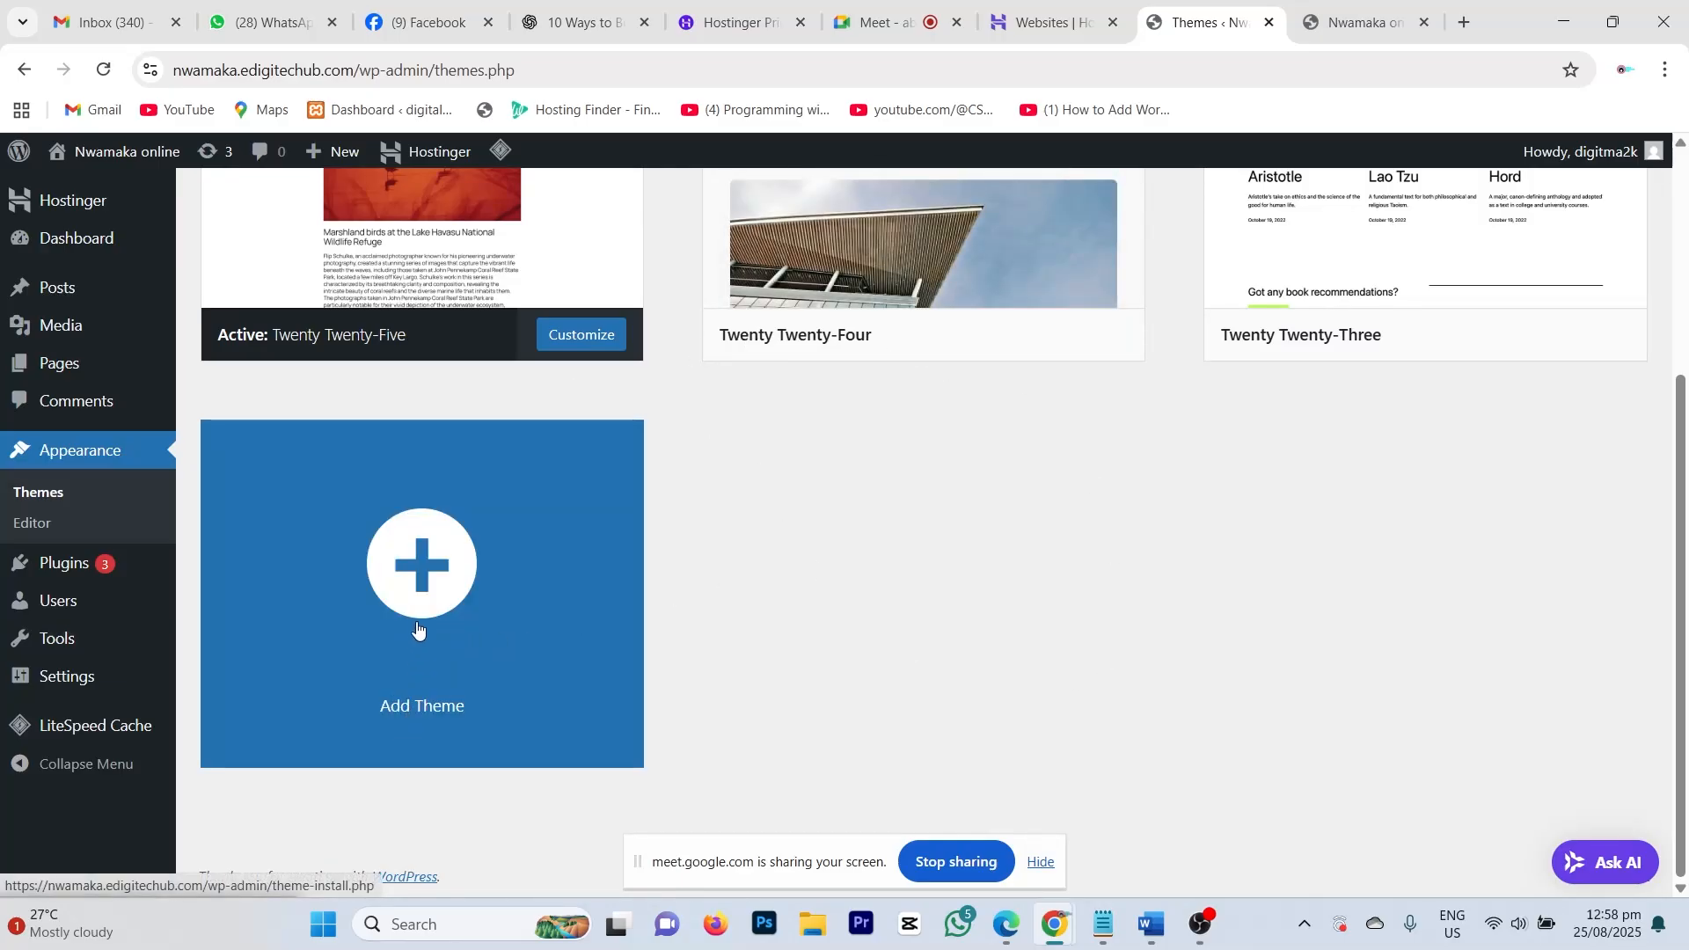
# Step: Go to Add Themes and reveal the .zip Upload Theme form
pyautogui.click(464, 570)
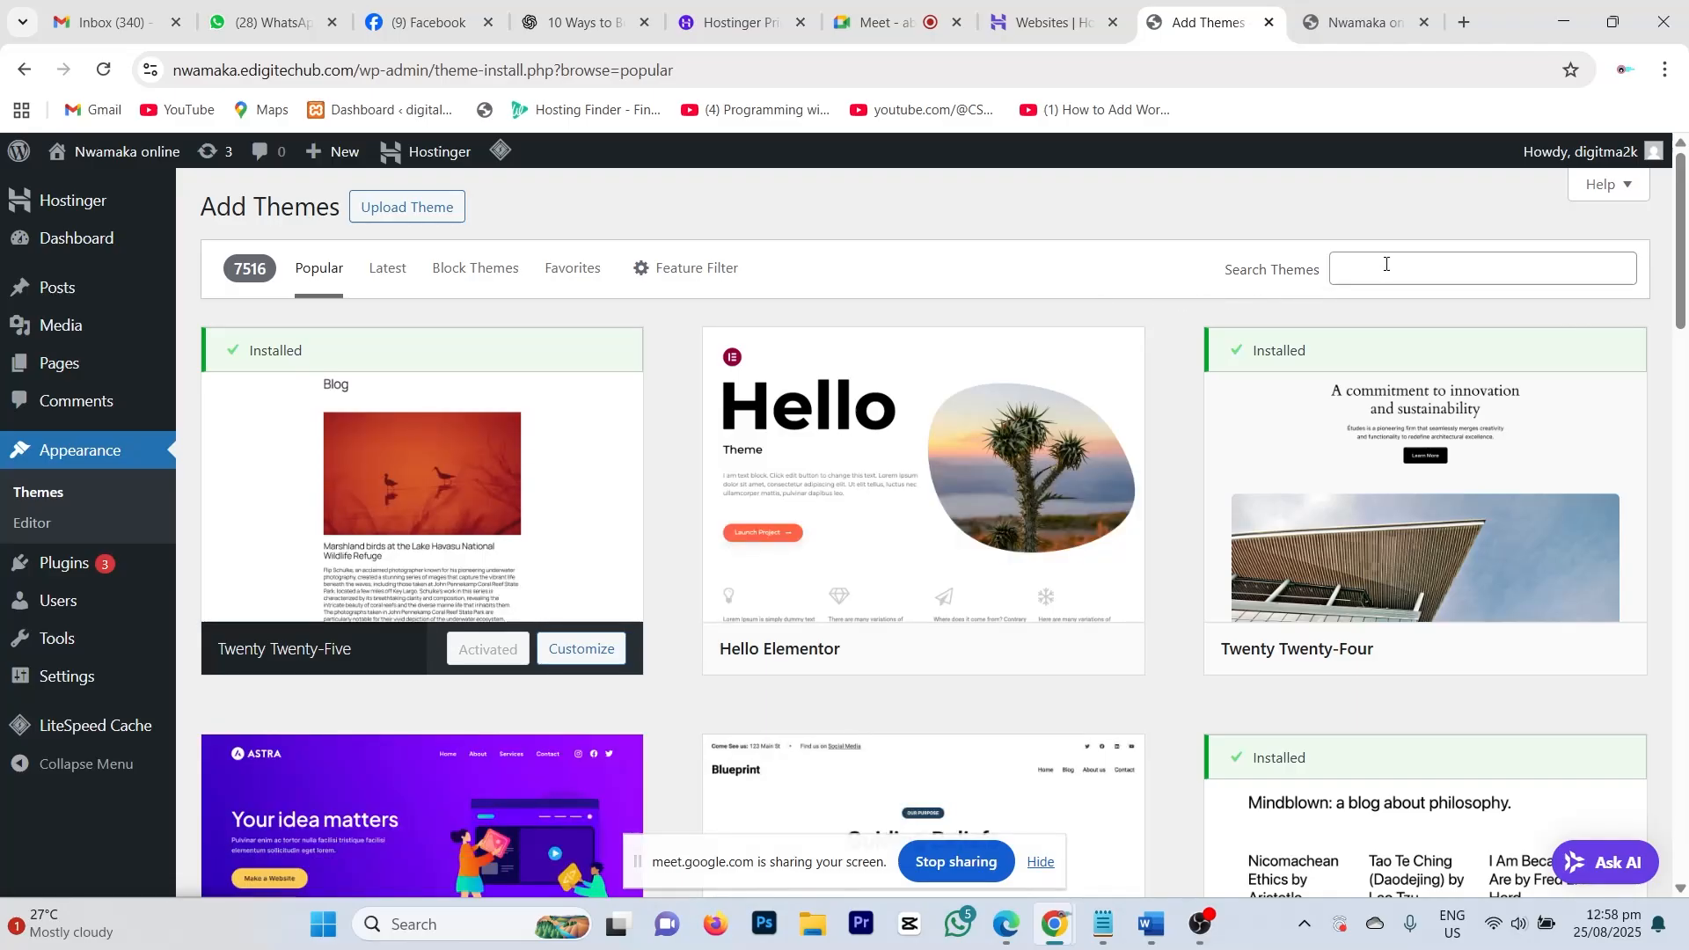
pyautogui.click(1384, 265)
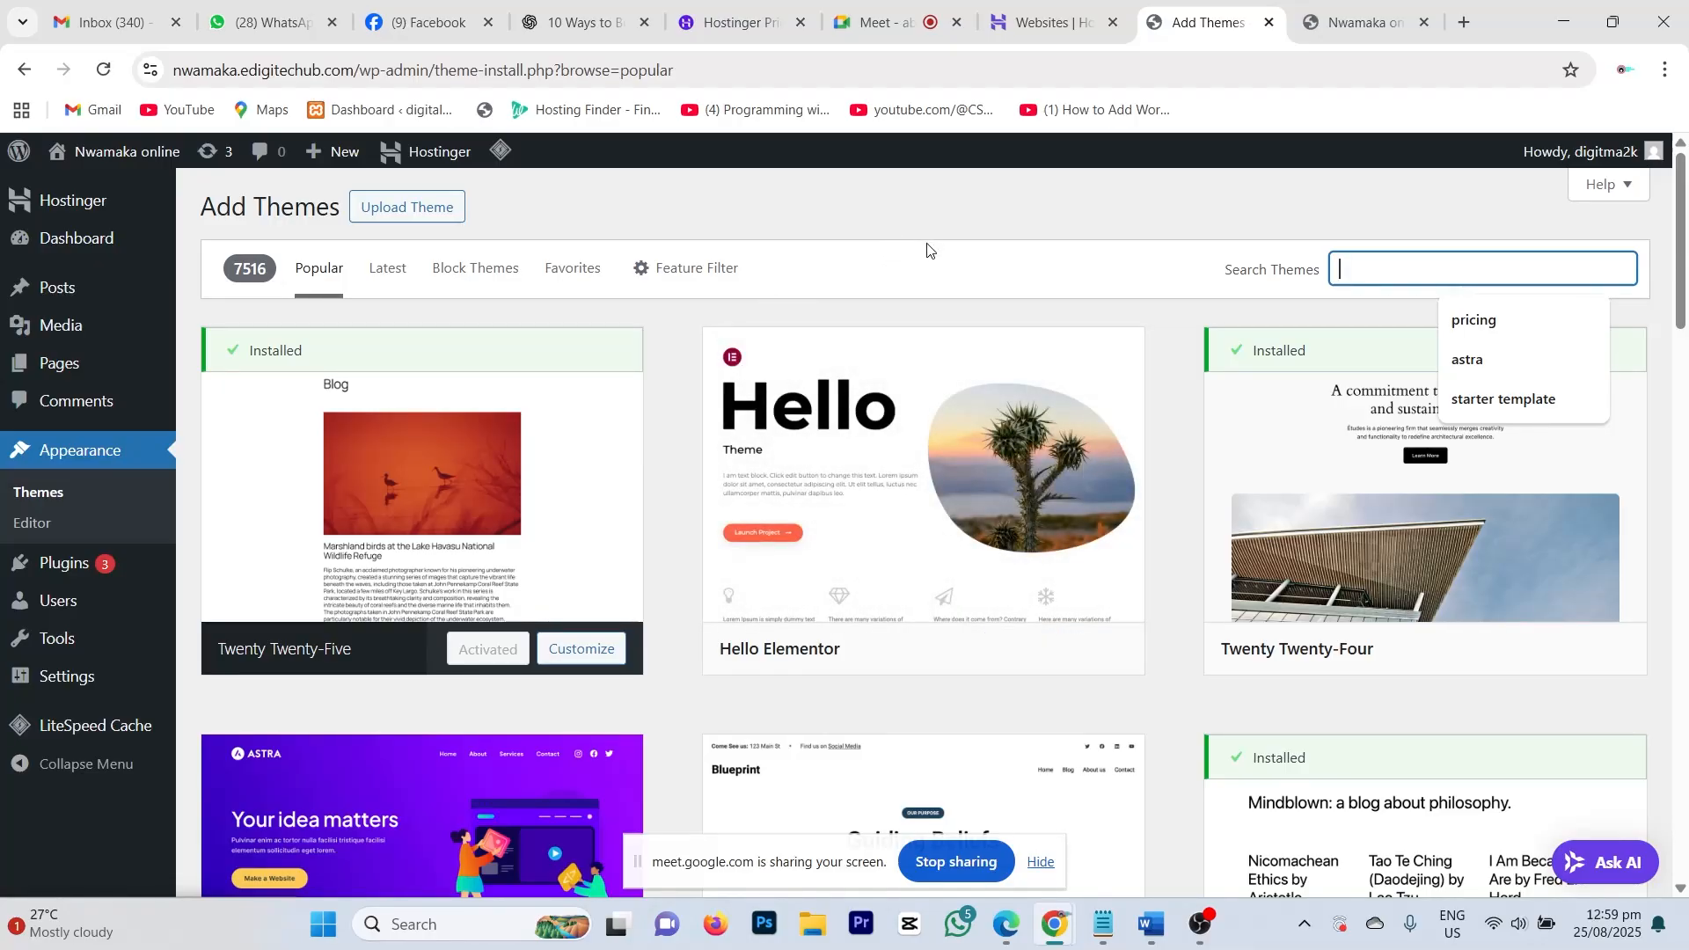
pyautogui.click(382, 209)
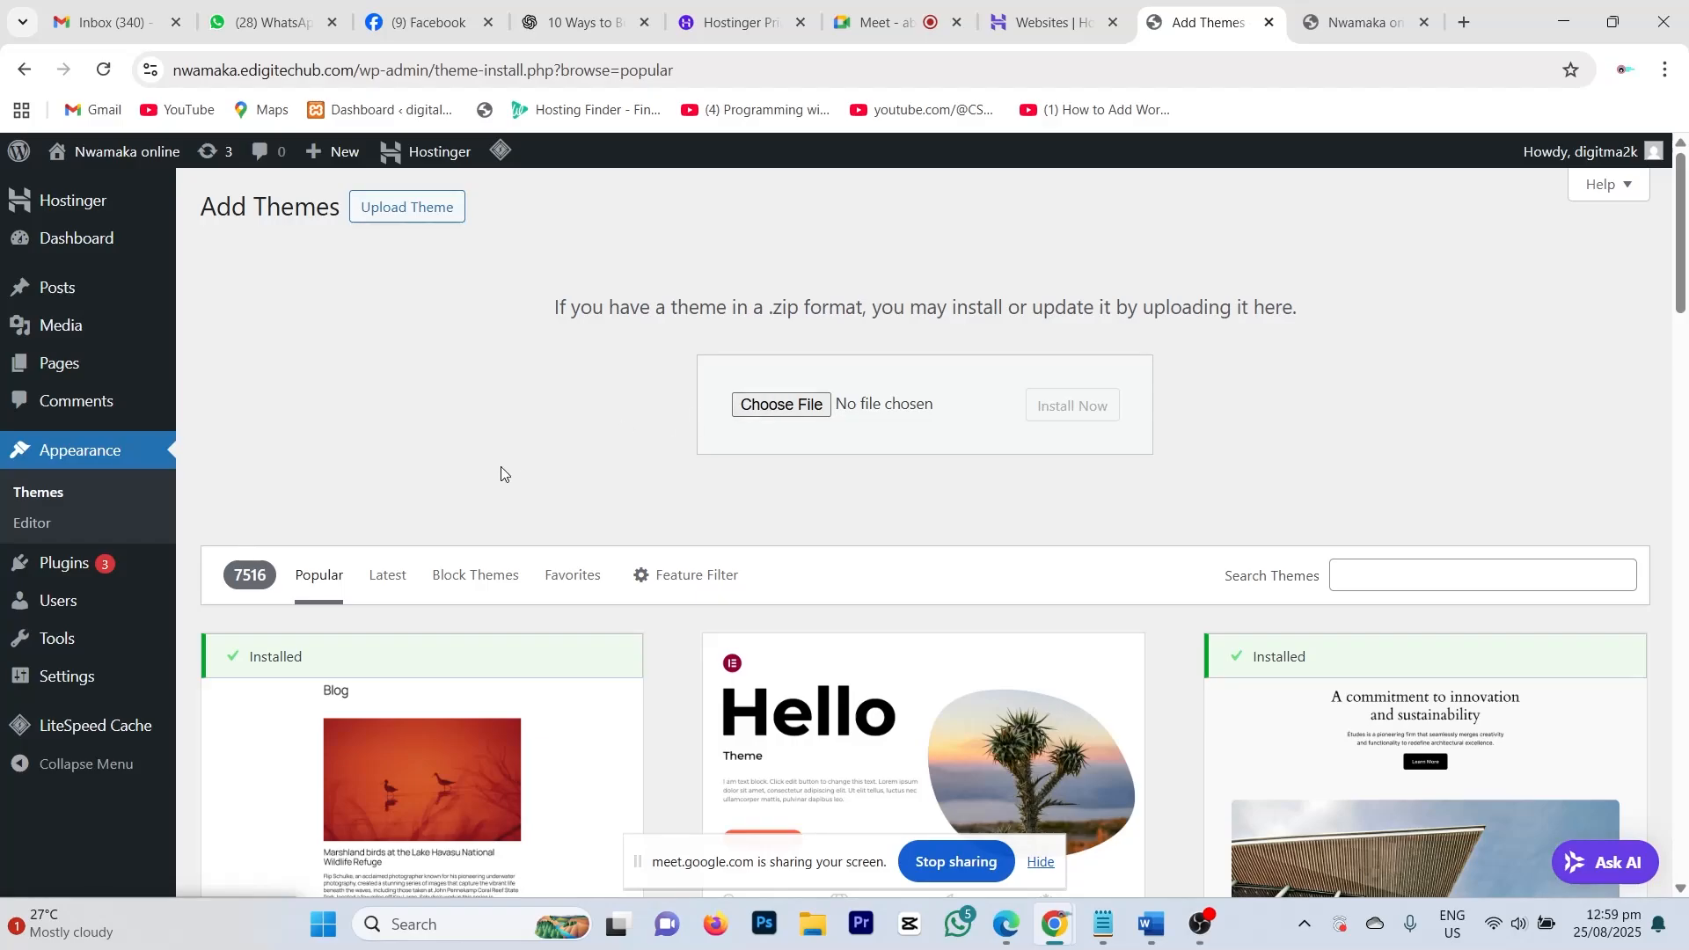
pyautogui.scroll(-6, 501, 488)
pyautogui.scroll(1, 586, 475)
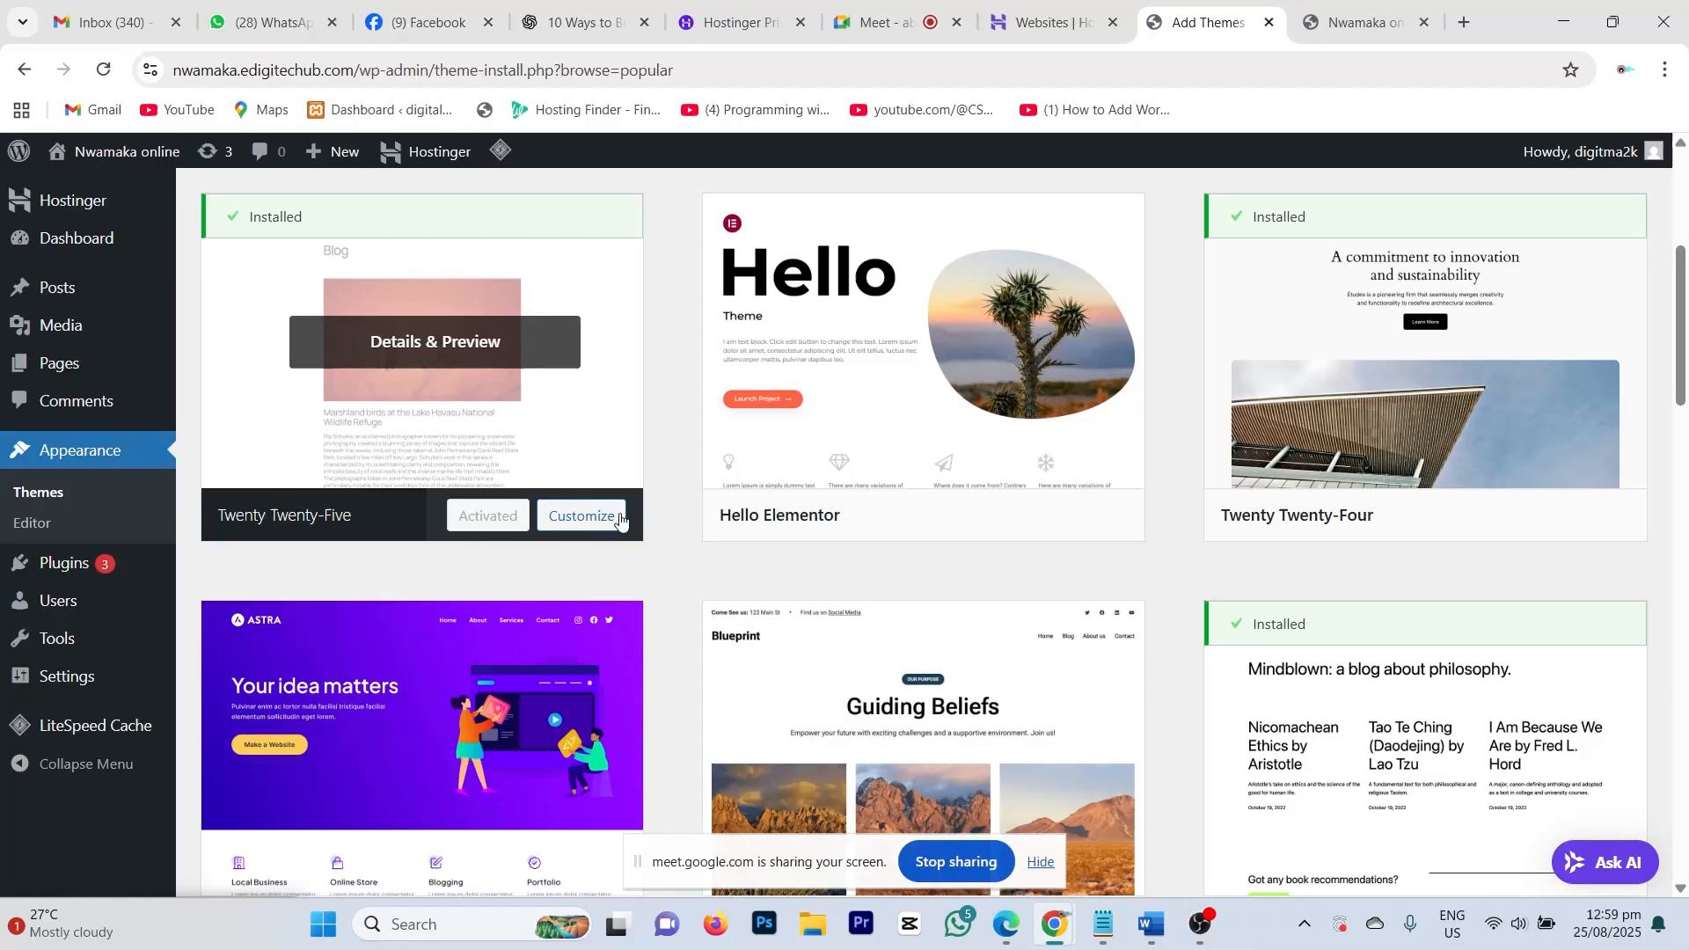
pyautogui.click(1520, 930)
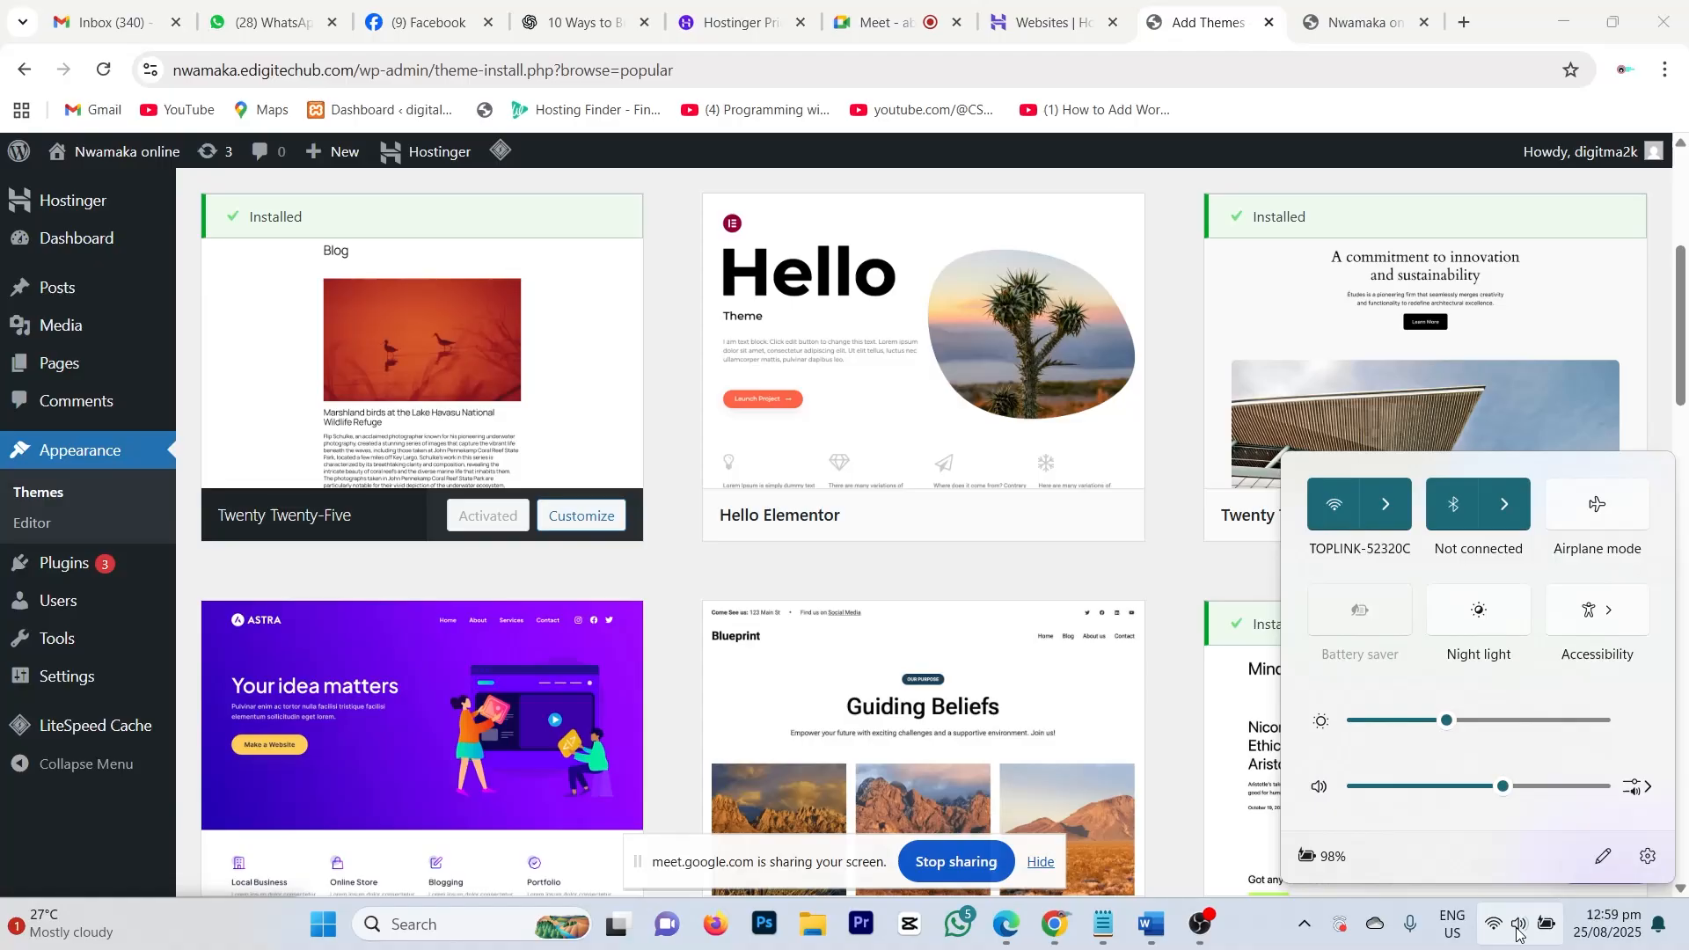
pyautogui.scroll(6, 1516, 933)
pyautogui.click(1495, 931)
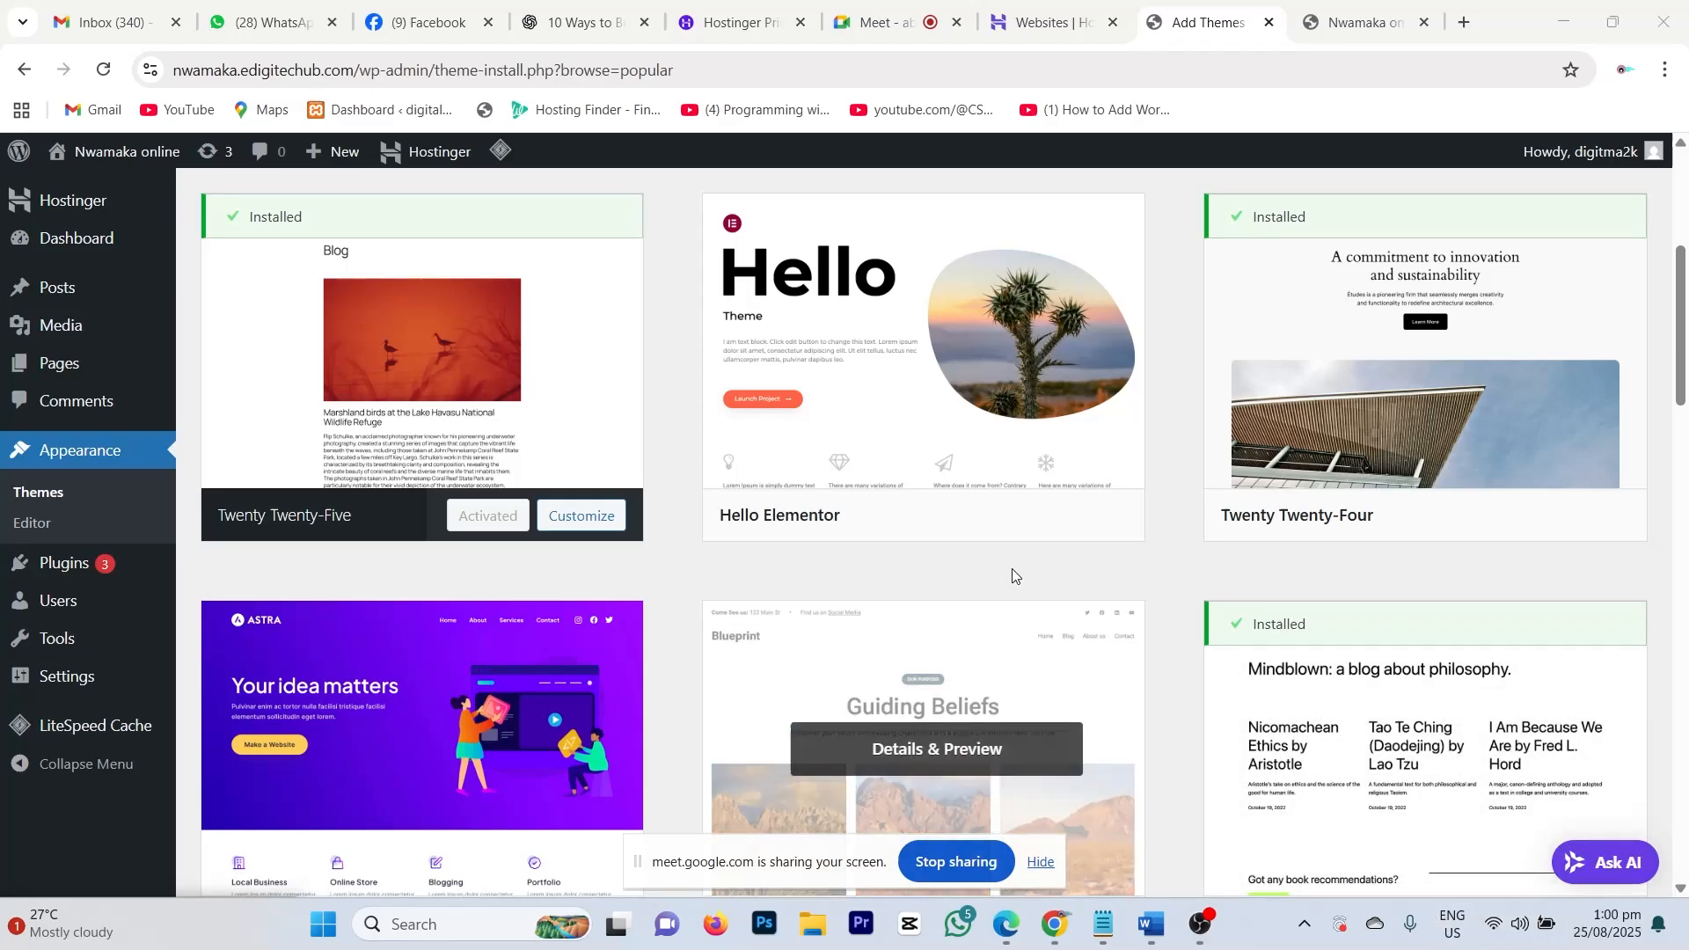
pyautogui.moveTo(1008, 544)
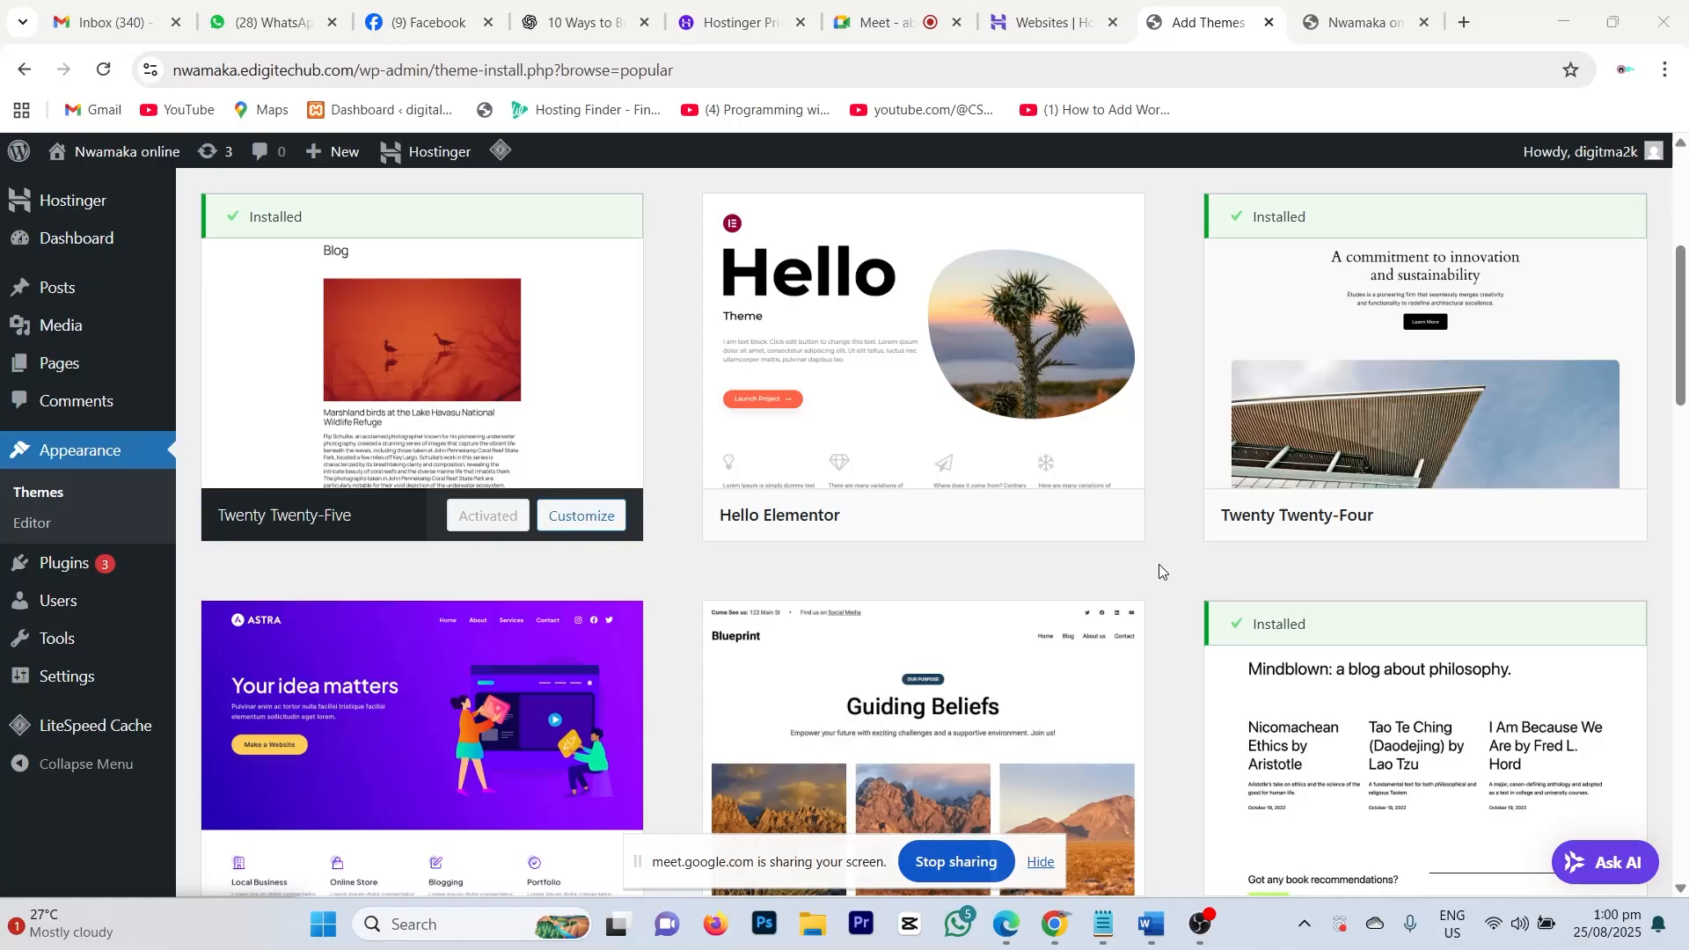
pyautogui.scroll(5, 1159, 563)
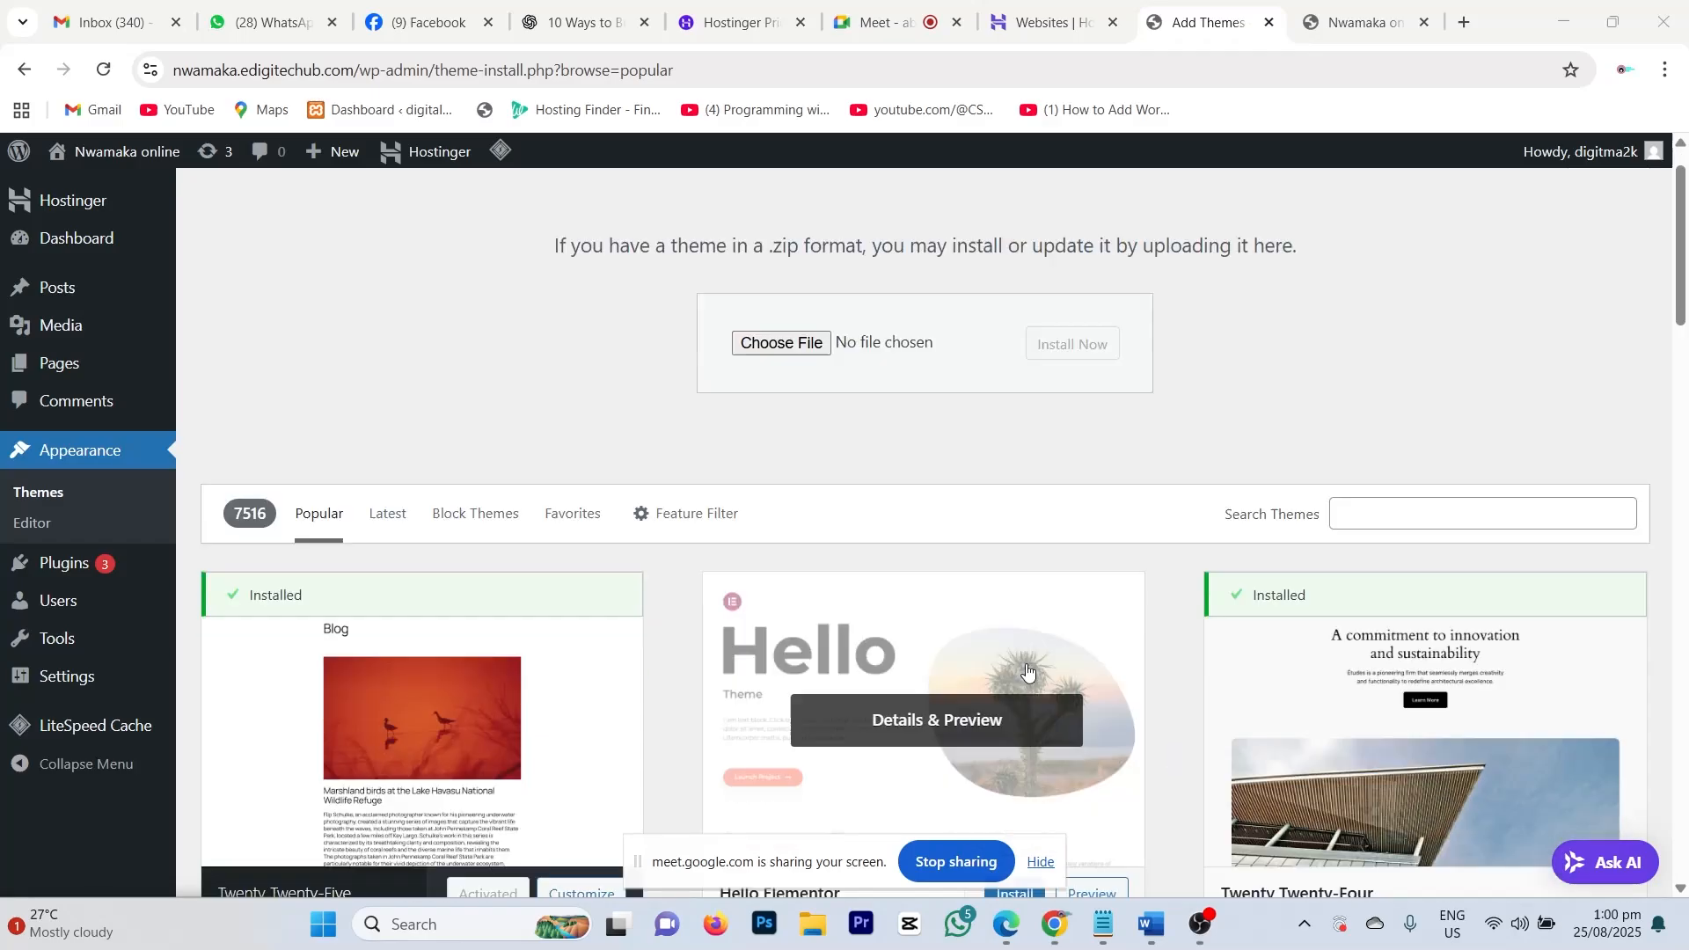
pyautogui.scroll(-5, 906, 713)
pyautogui.scroll(5, 875, 595)
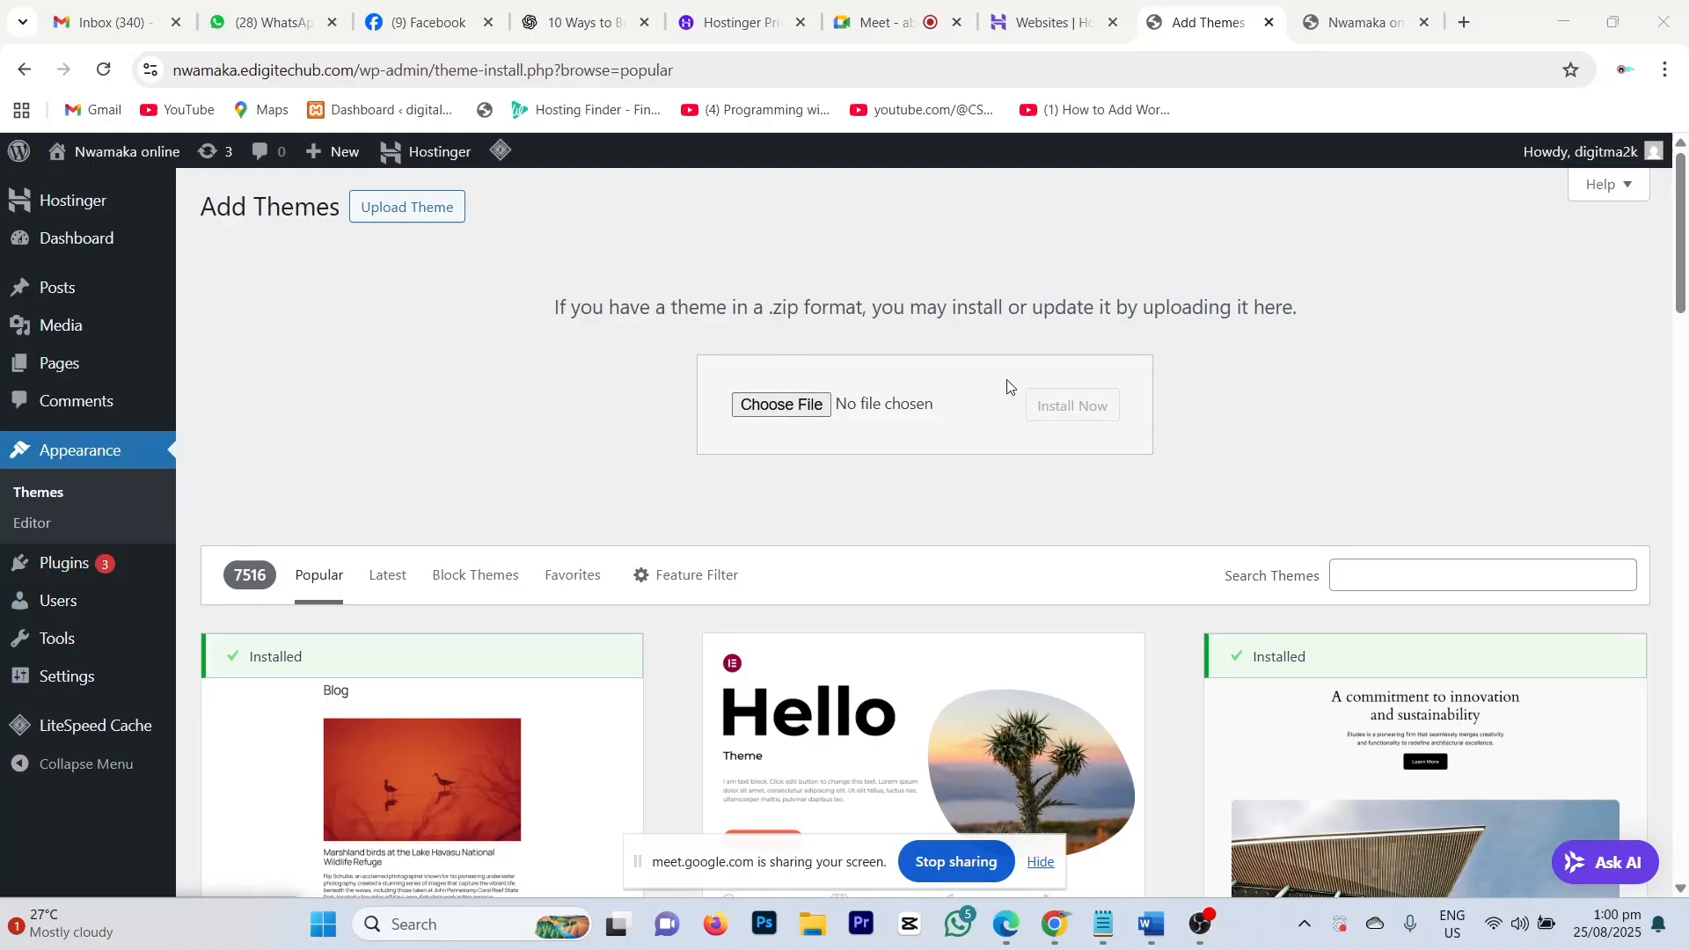
pyautogui.scroll(-5, 1376, 611)
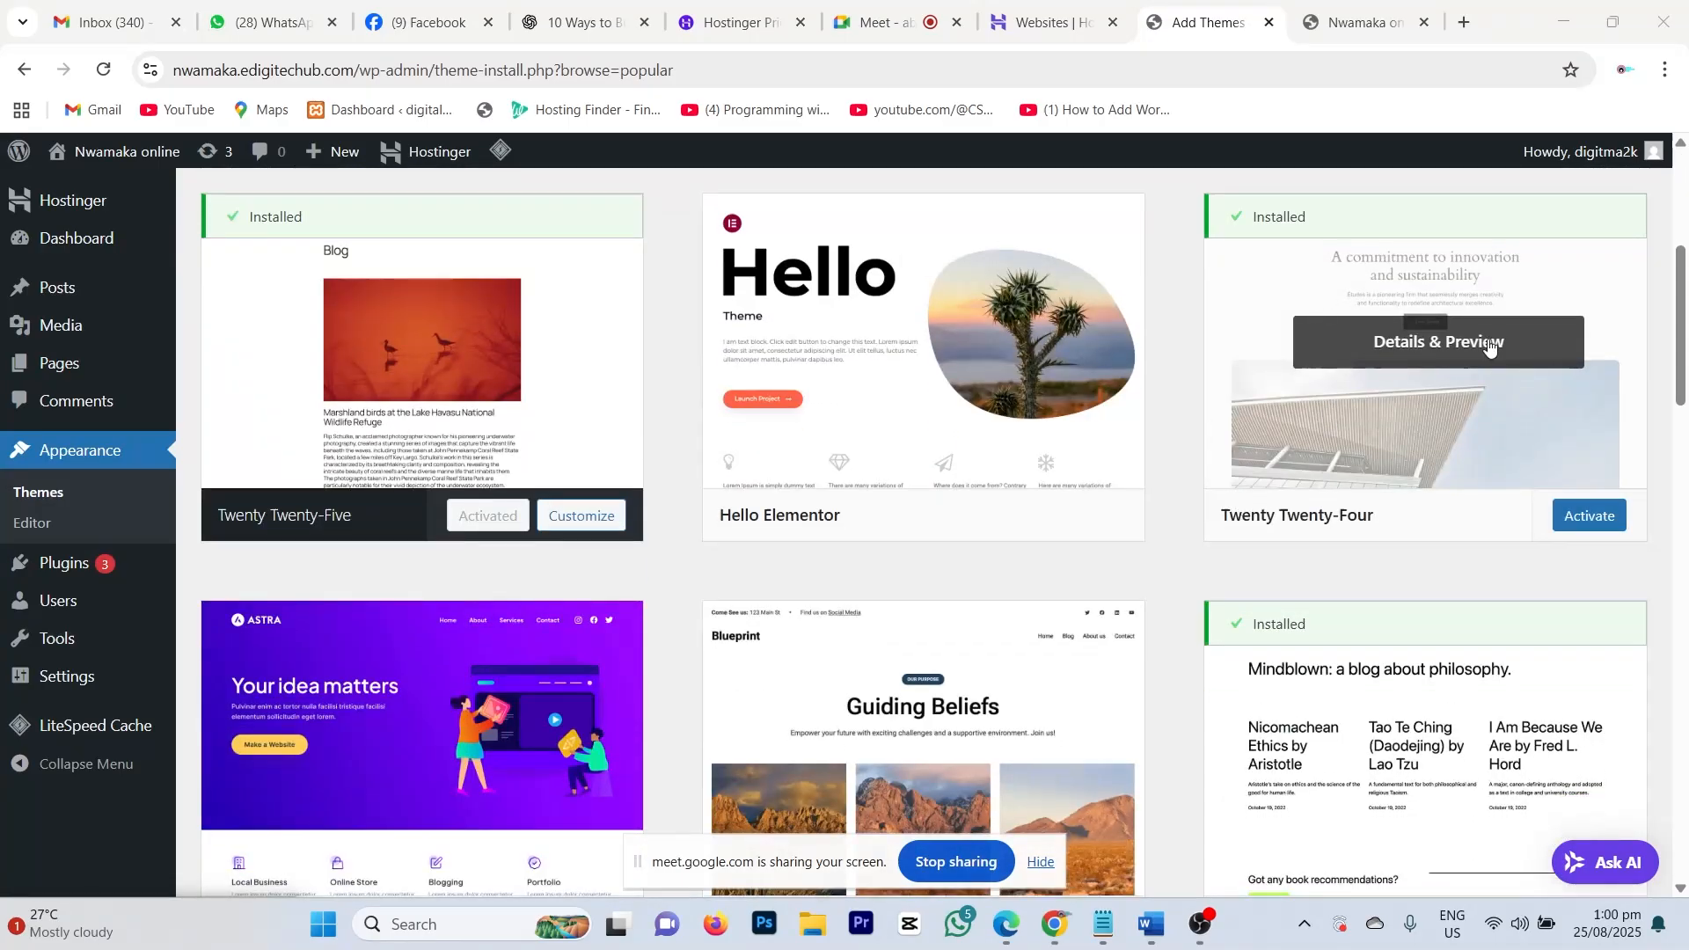
pyautogui.scroll(3, 1266, 633)
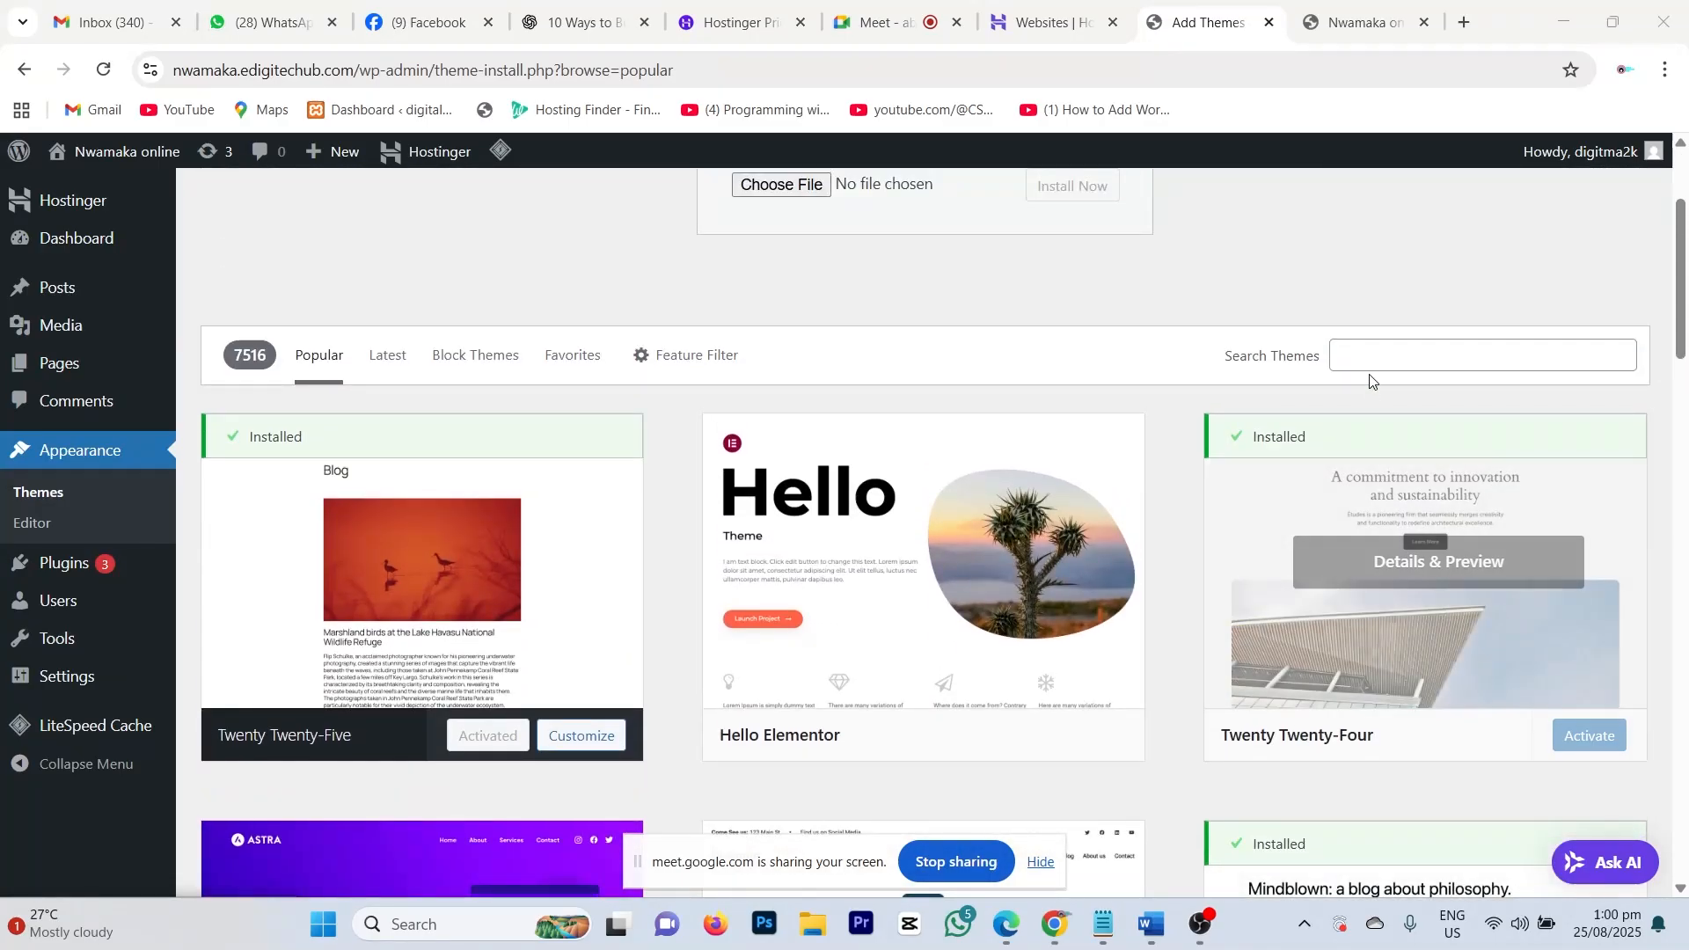
# Step: Search the theme library for 'astra' and install the Astra theme
pyautogui.click(1359, 354)
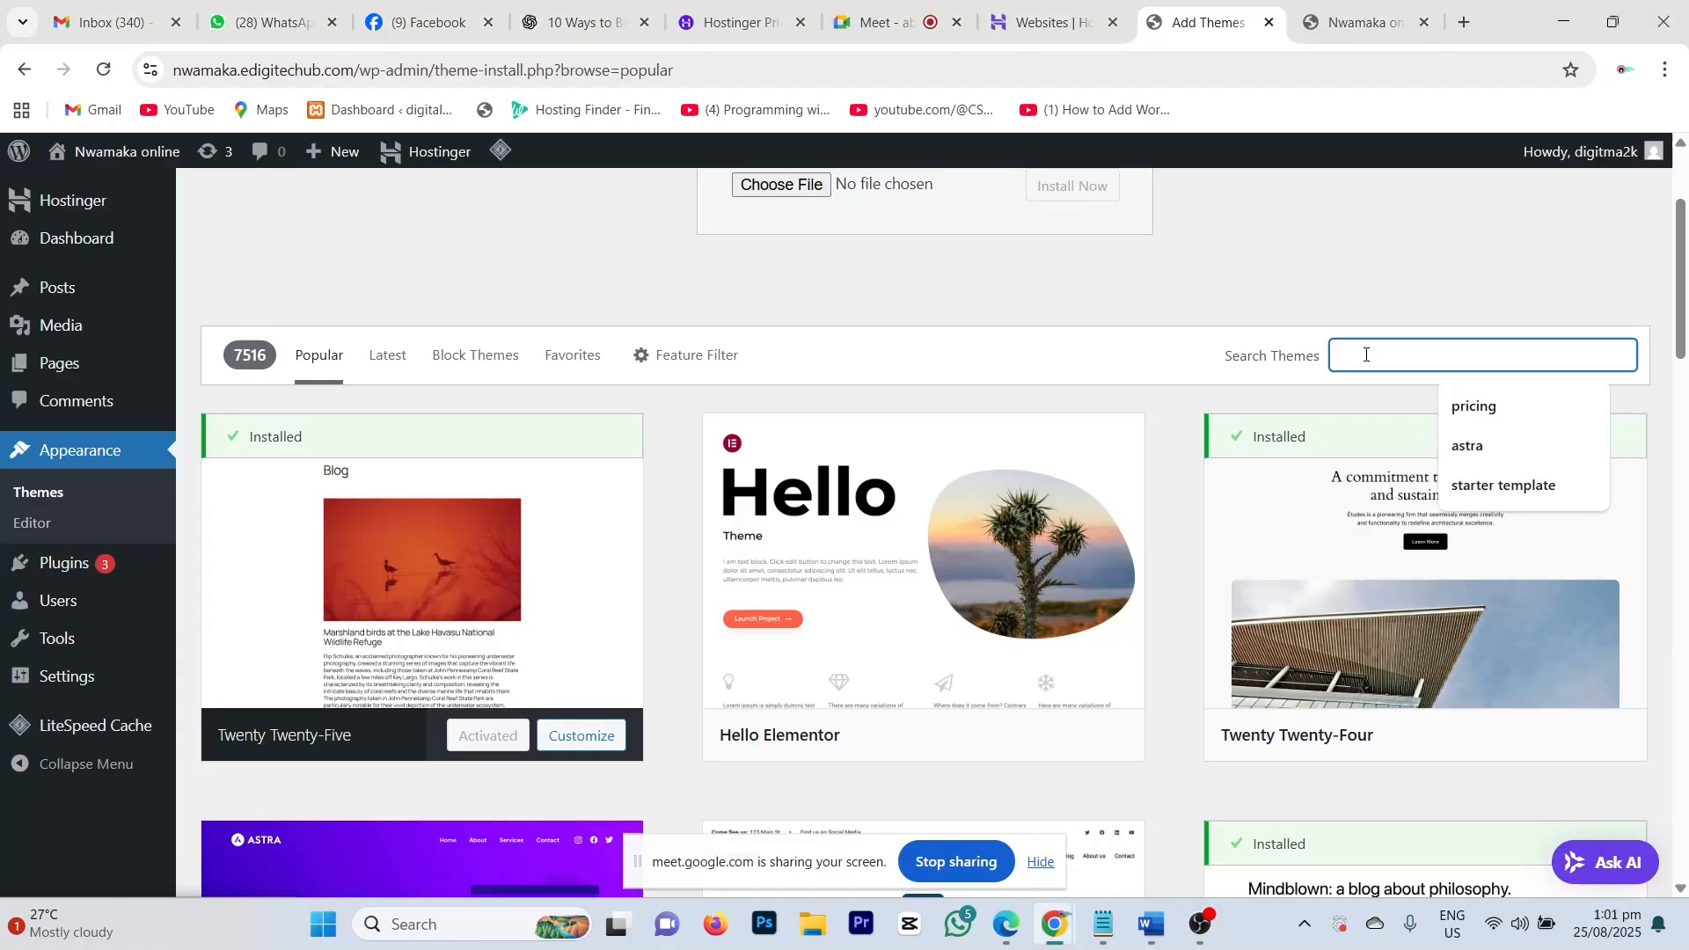
pyautogui.write('astra')
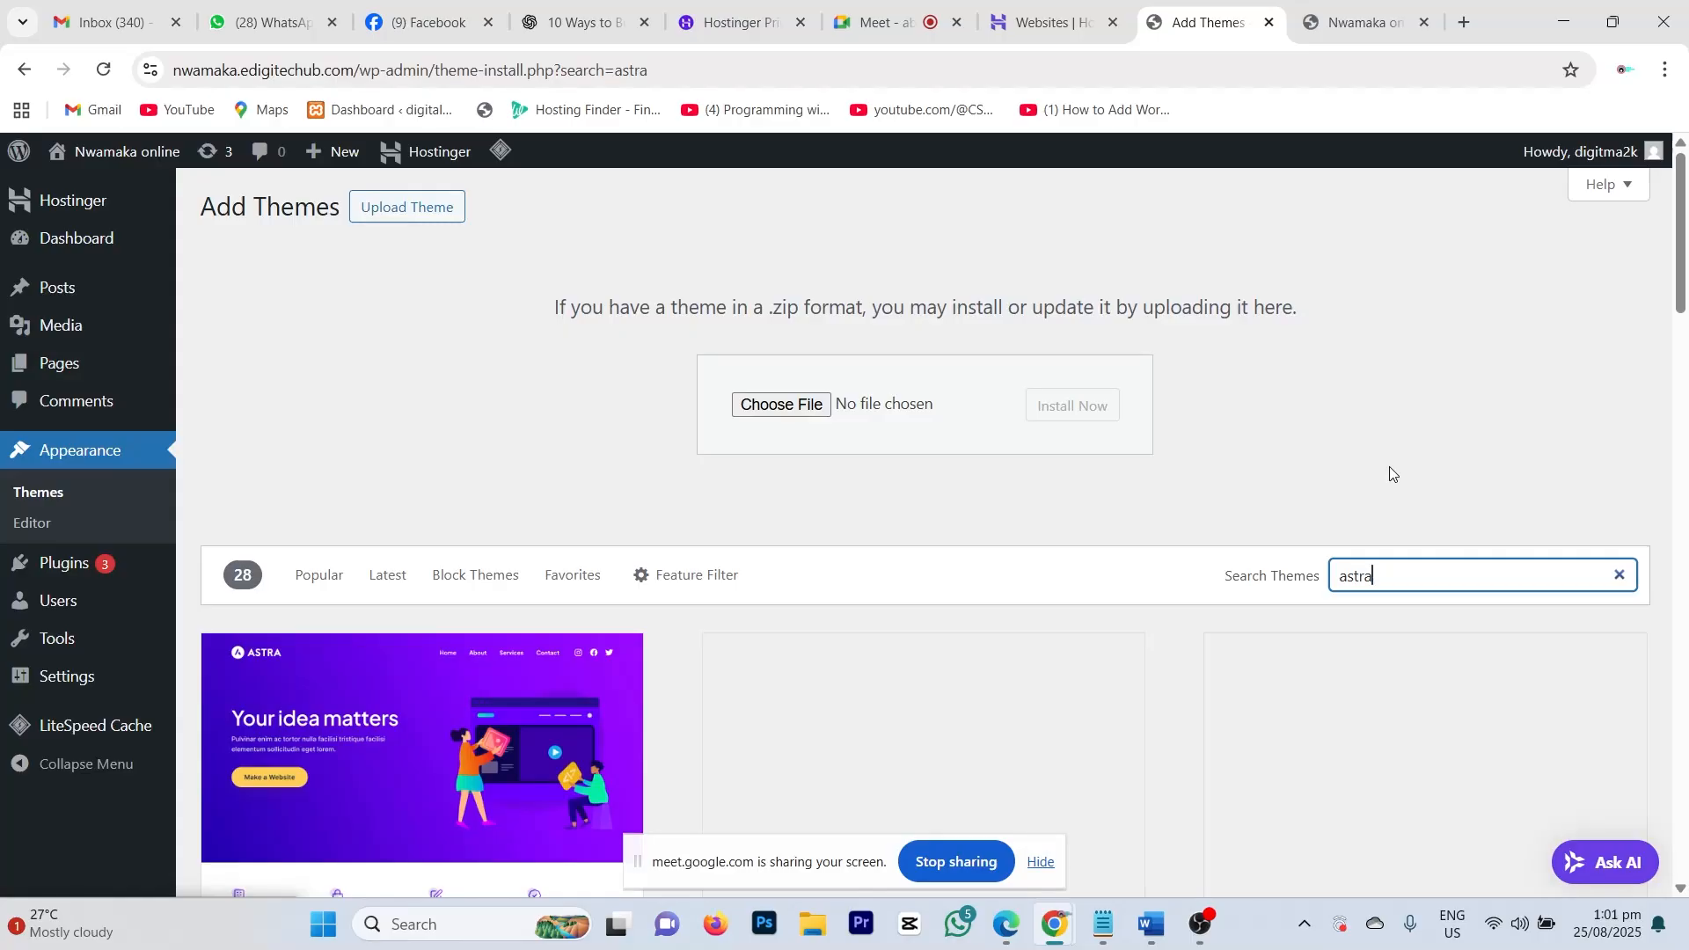
pyautogui.scroll(-5, 1263, 487)
pyautogui.moveTo(219, 510)
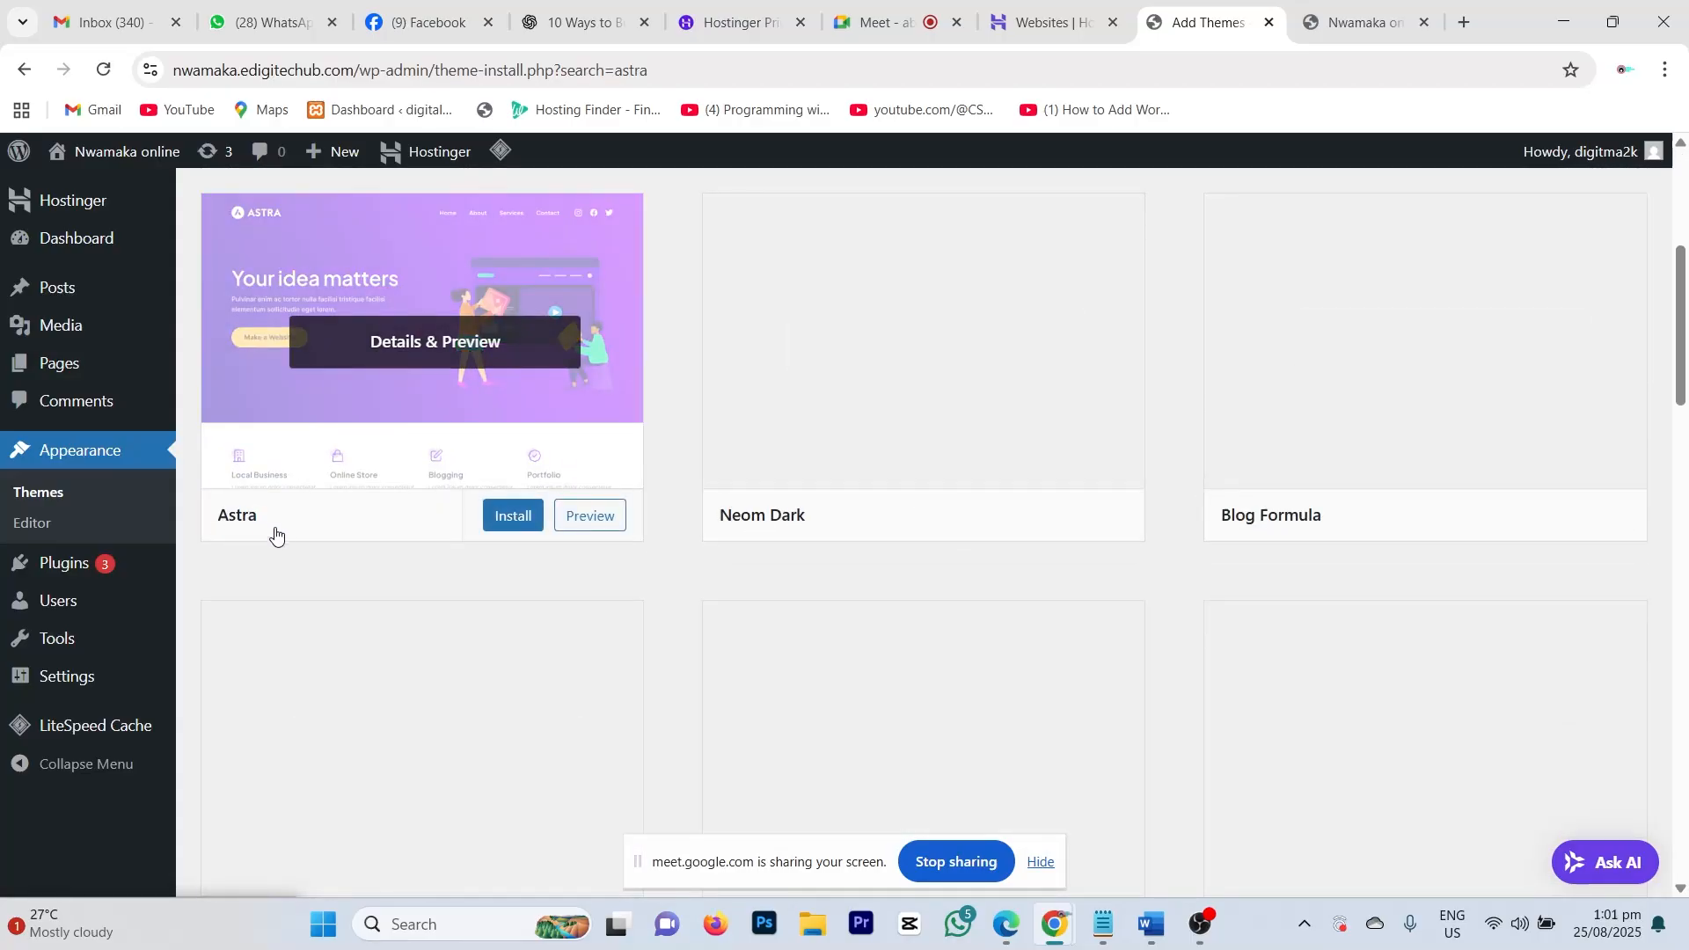
pyautogui.click(523, 526)
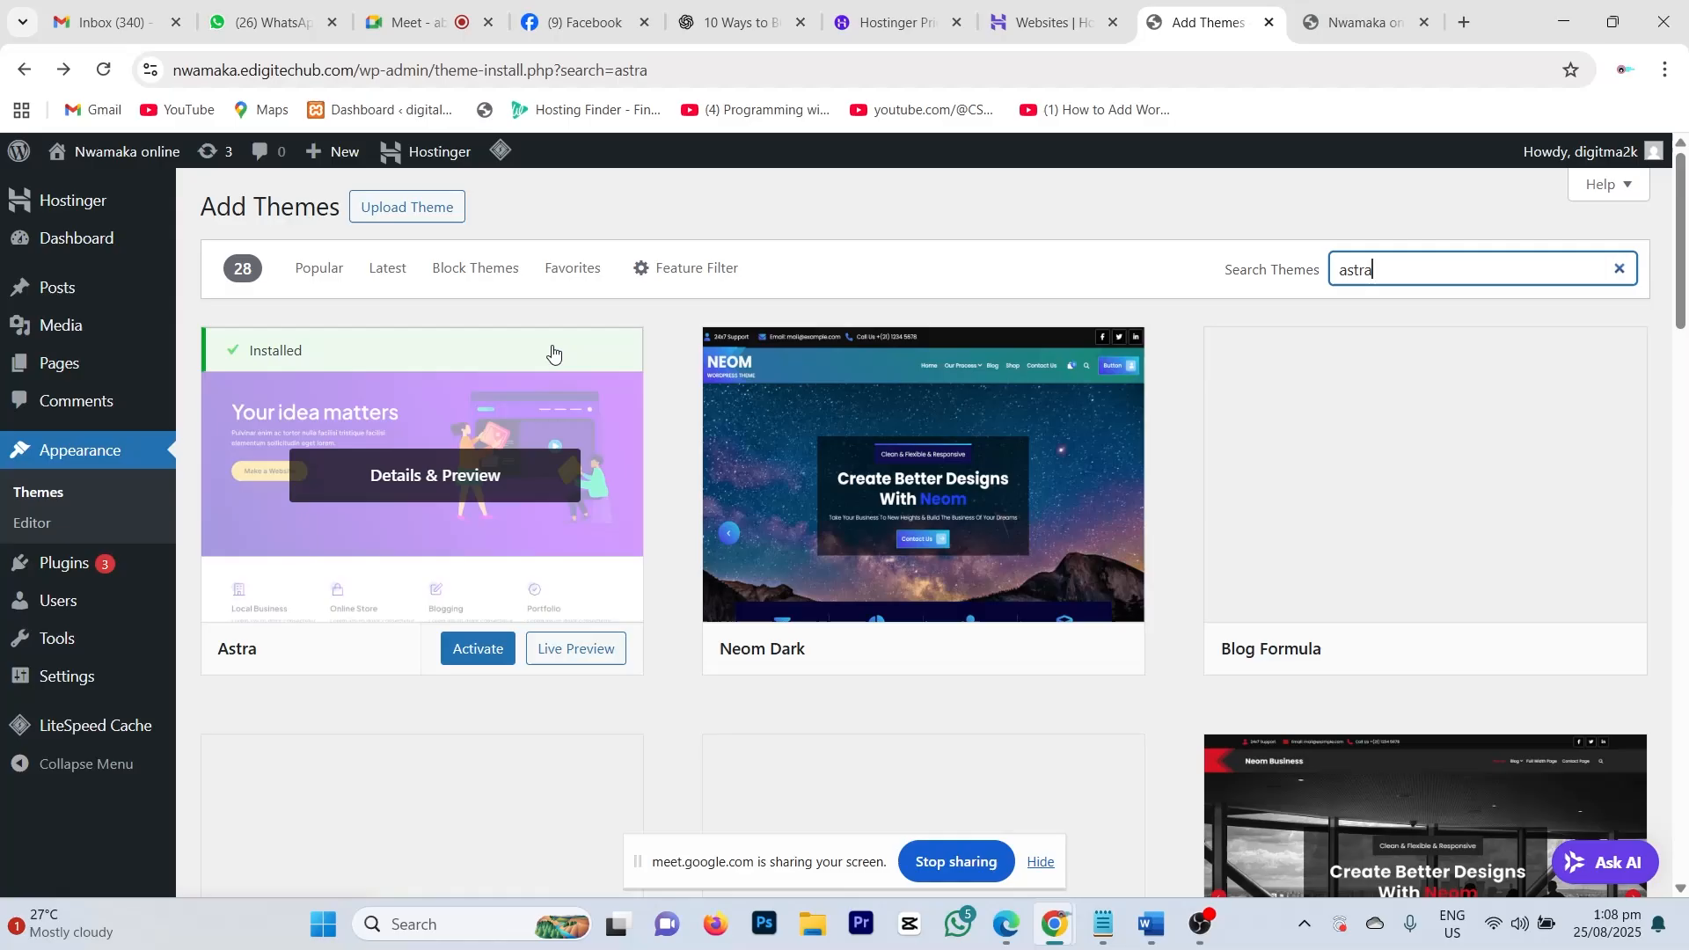
# Step: Activate Astra and confirm it now leads the Themes list ahead of the Twenty themes
pyautogui.click(464, 653)
pyautogui.click(1359, 19)
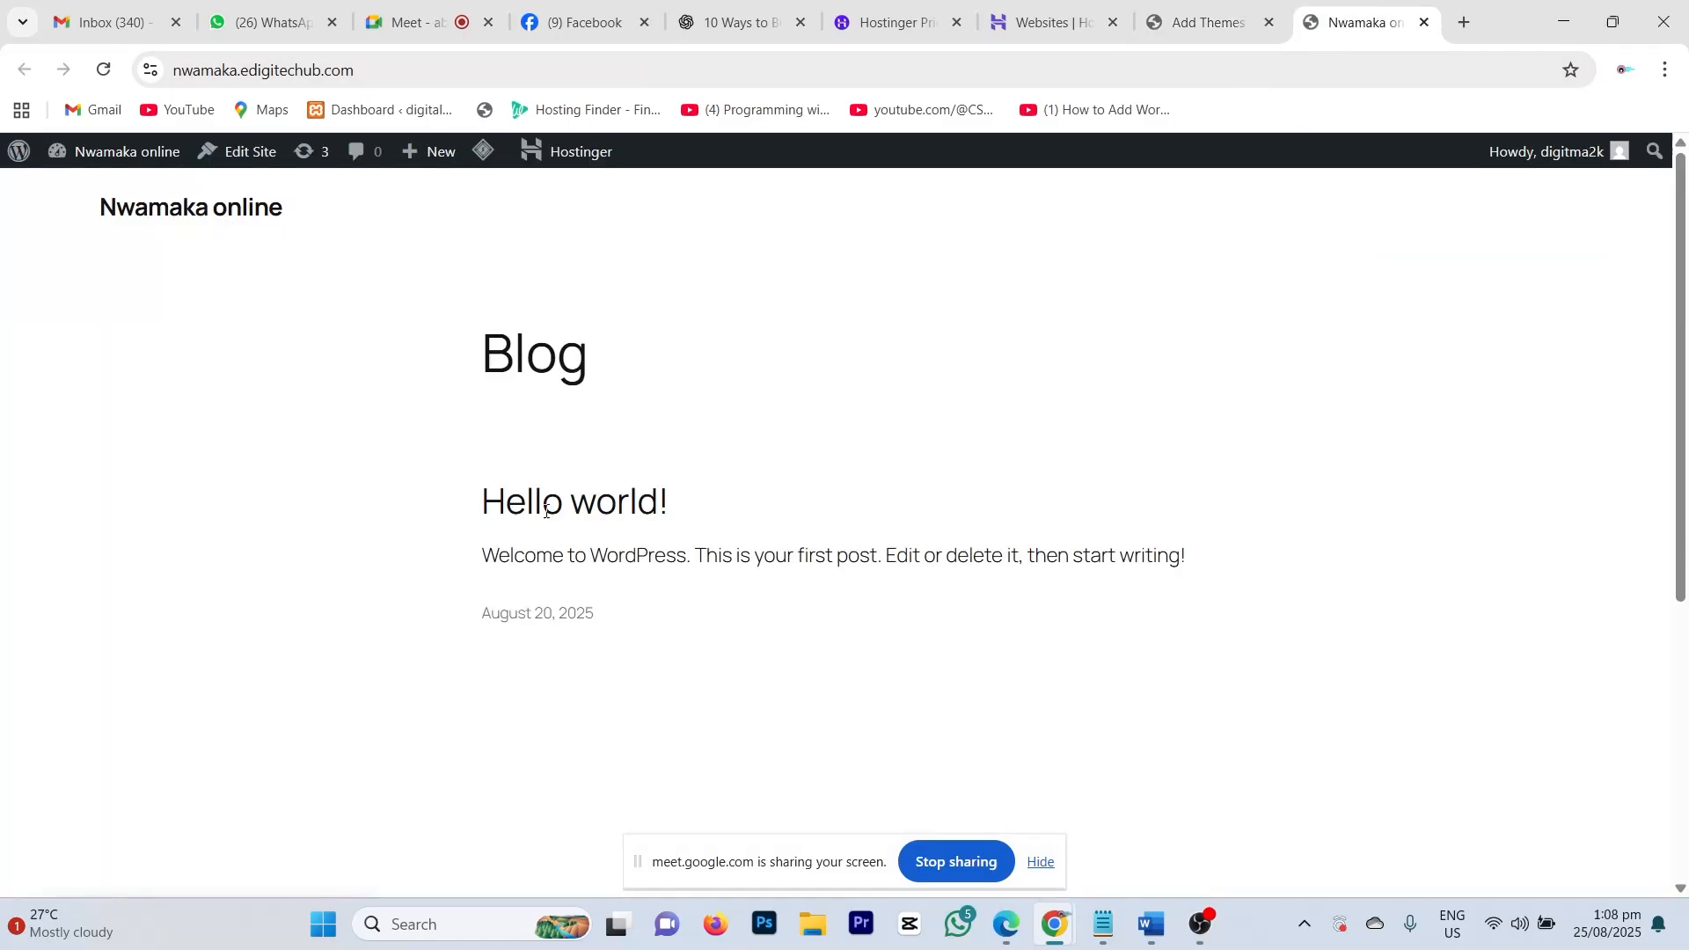
pyautogui.scroll(-5, 616, 563)
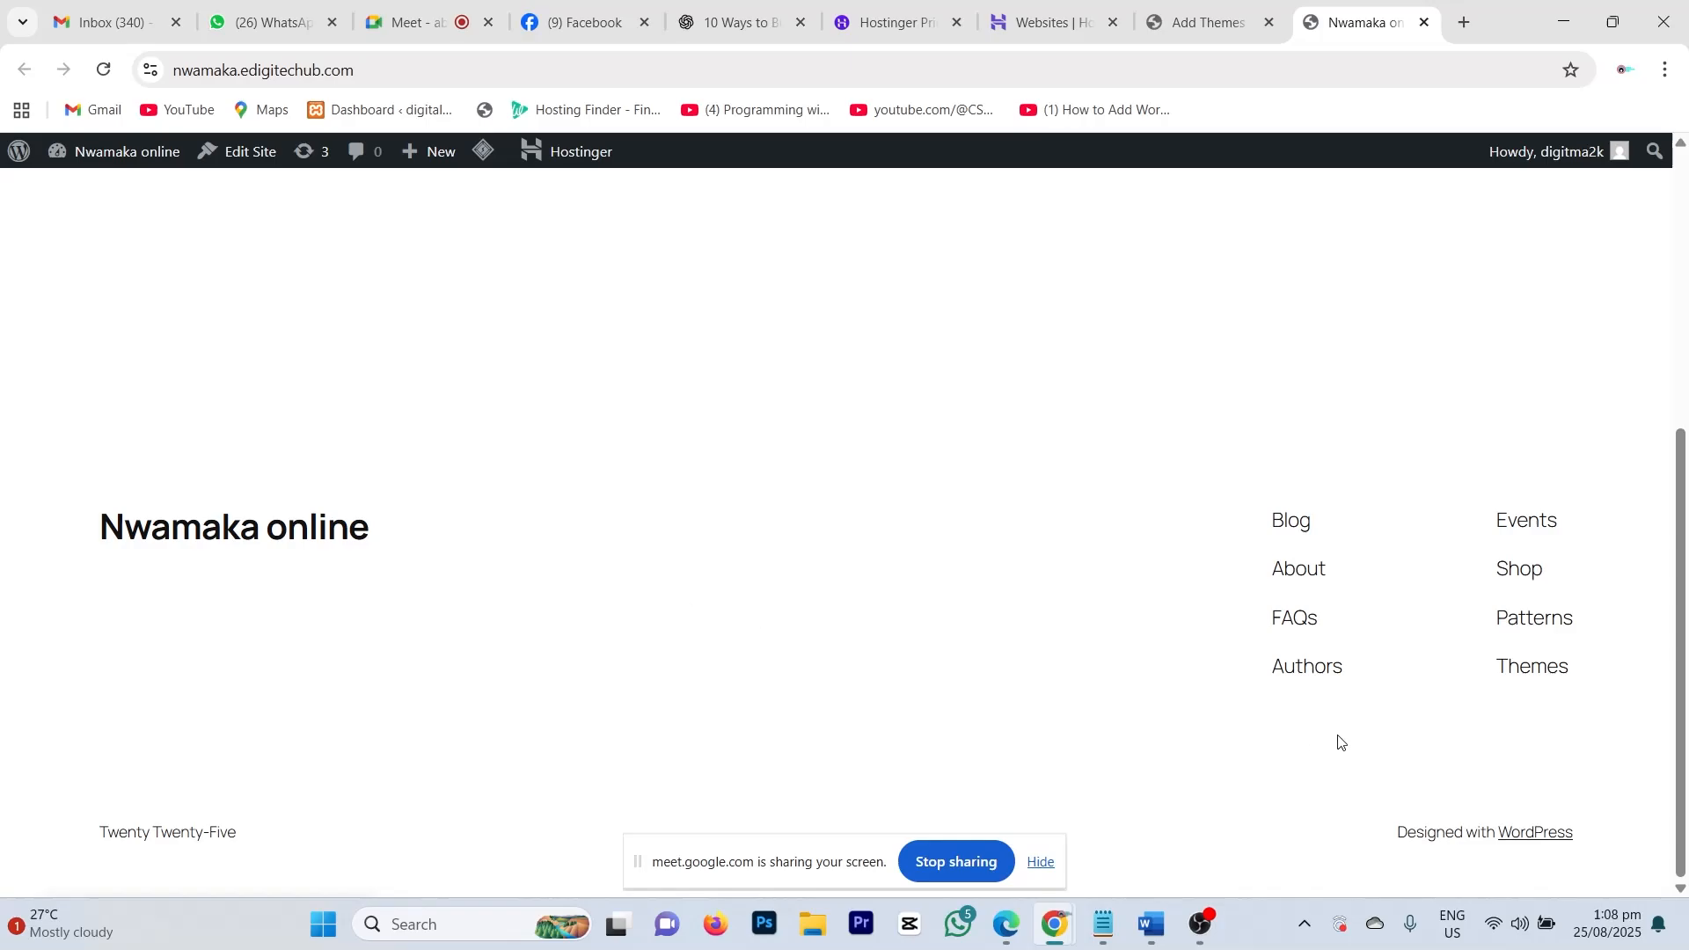
pyautogui.scroll(2, 1305, 674)
pyautogui.scroll(3, 1293, 651)
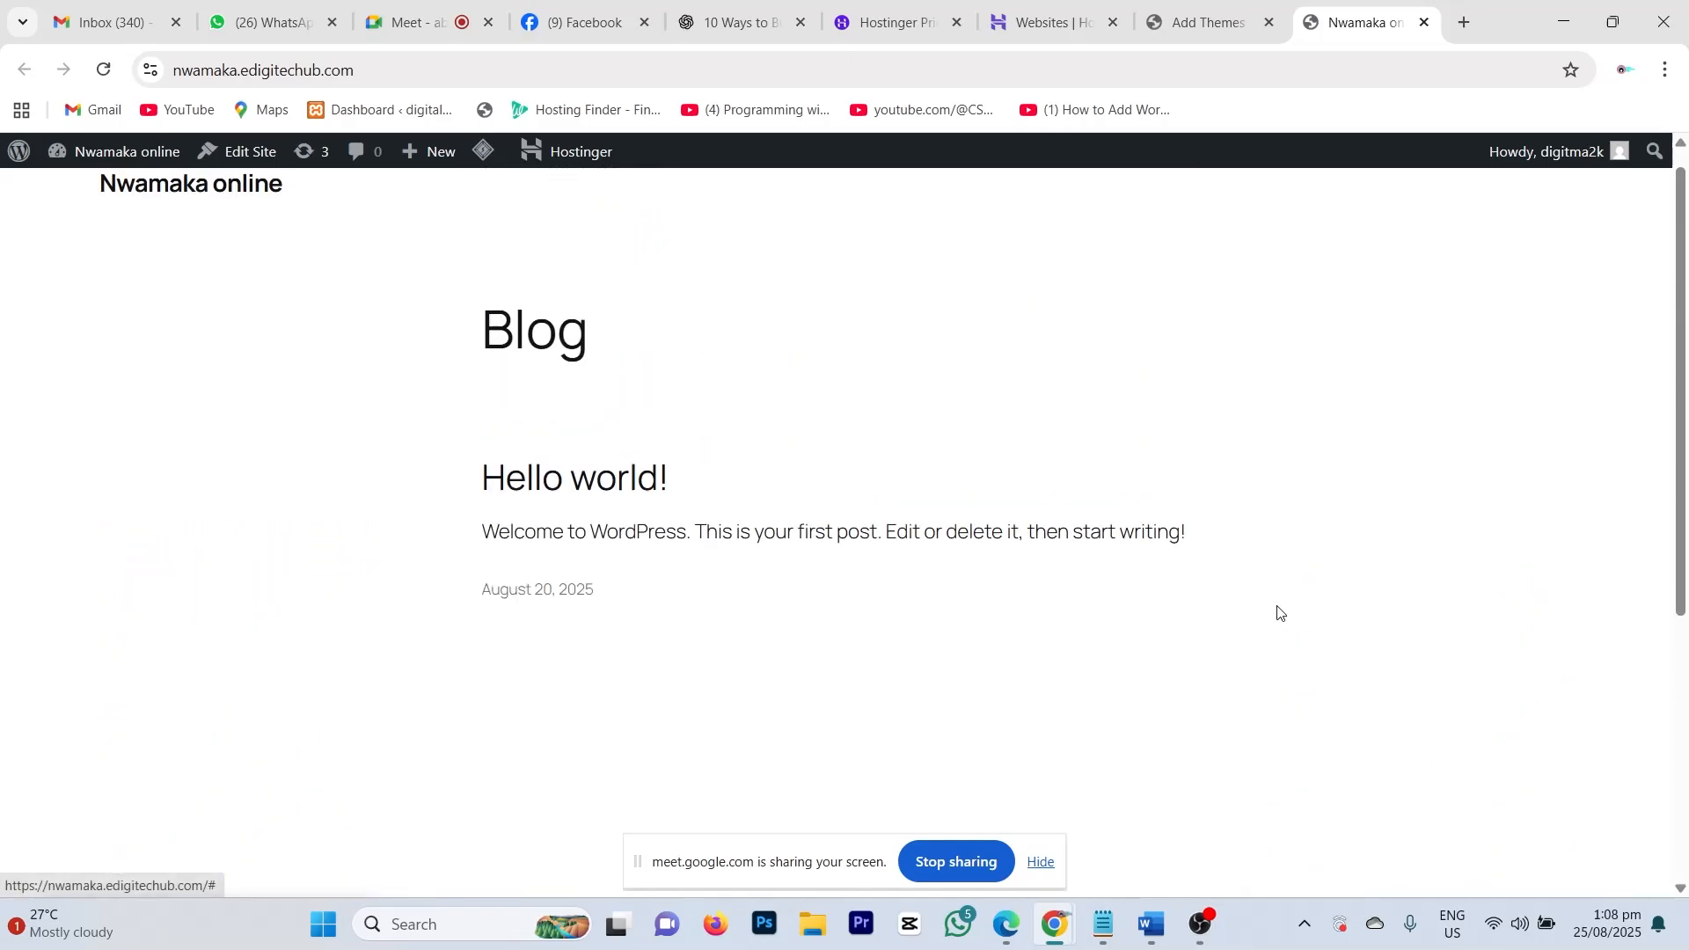
pyautogui.scroll(-5, 1231, 440)
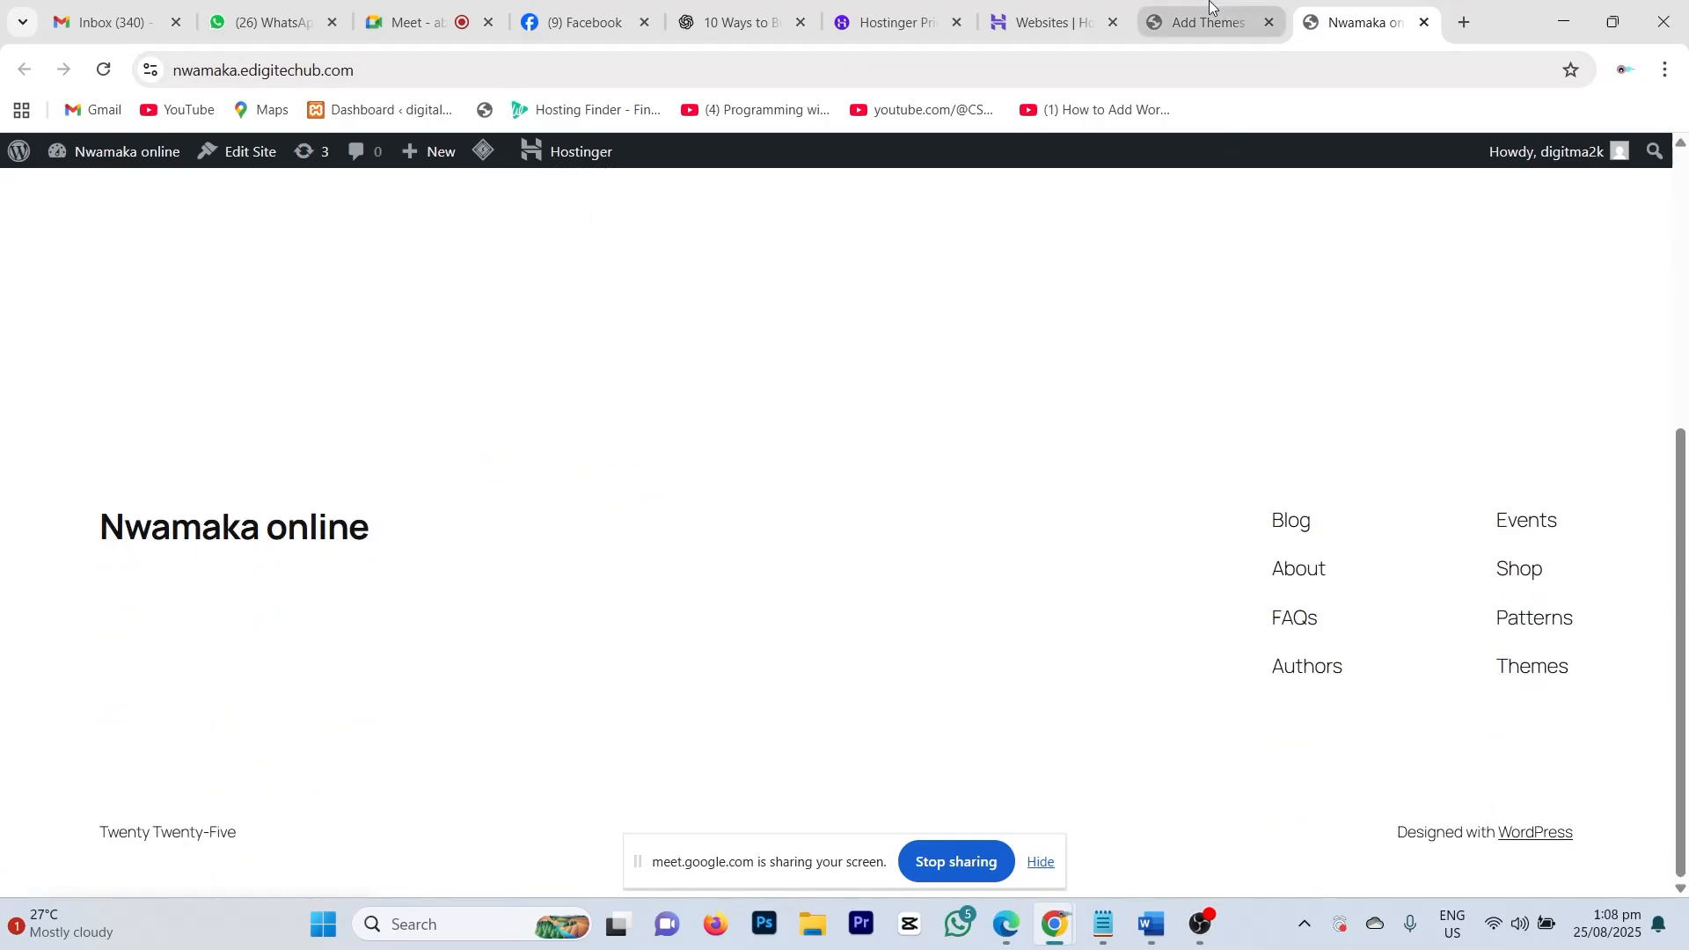
pyautogui.click(1209, 22)
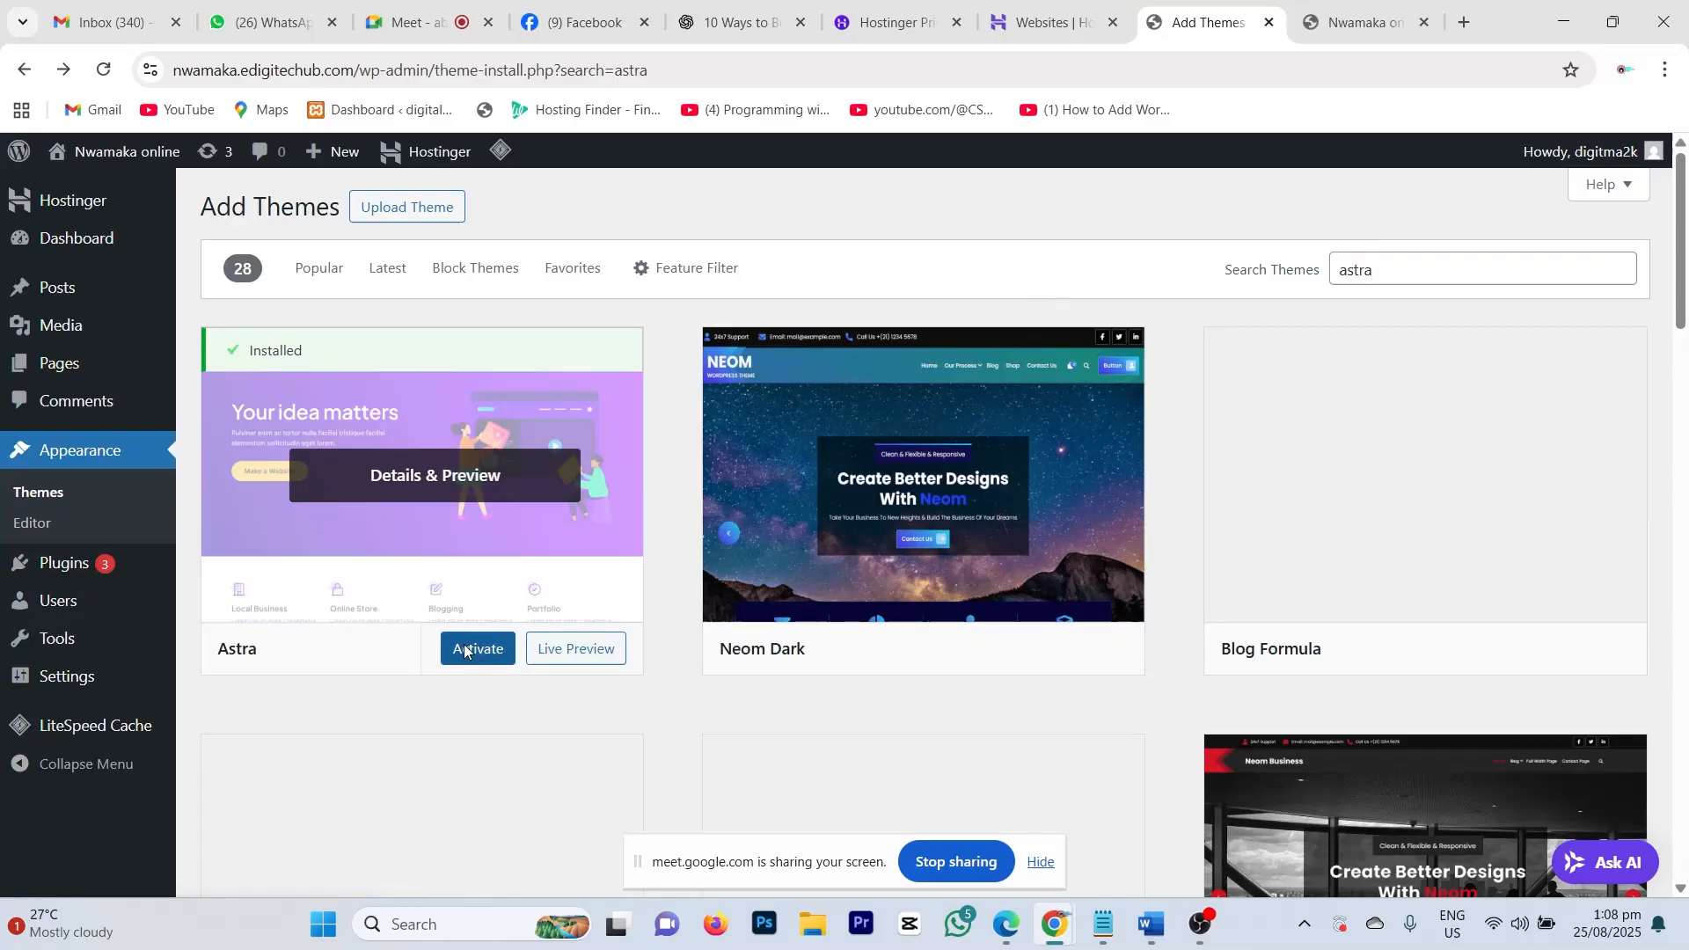
pyautogui.click(465, 651)
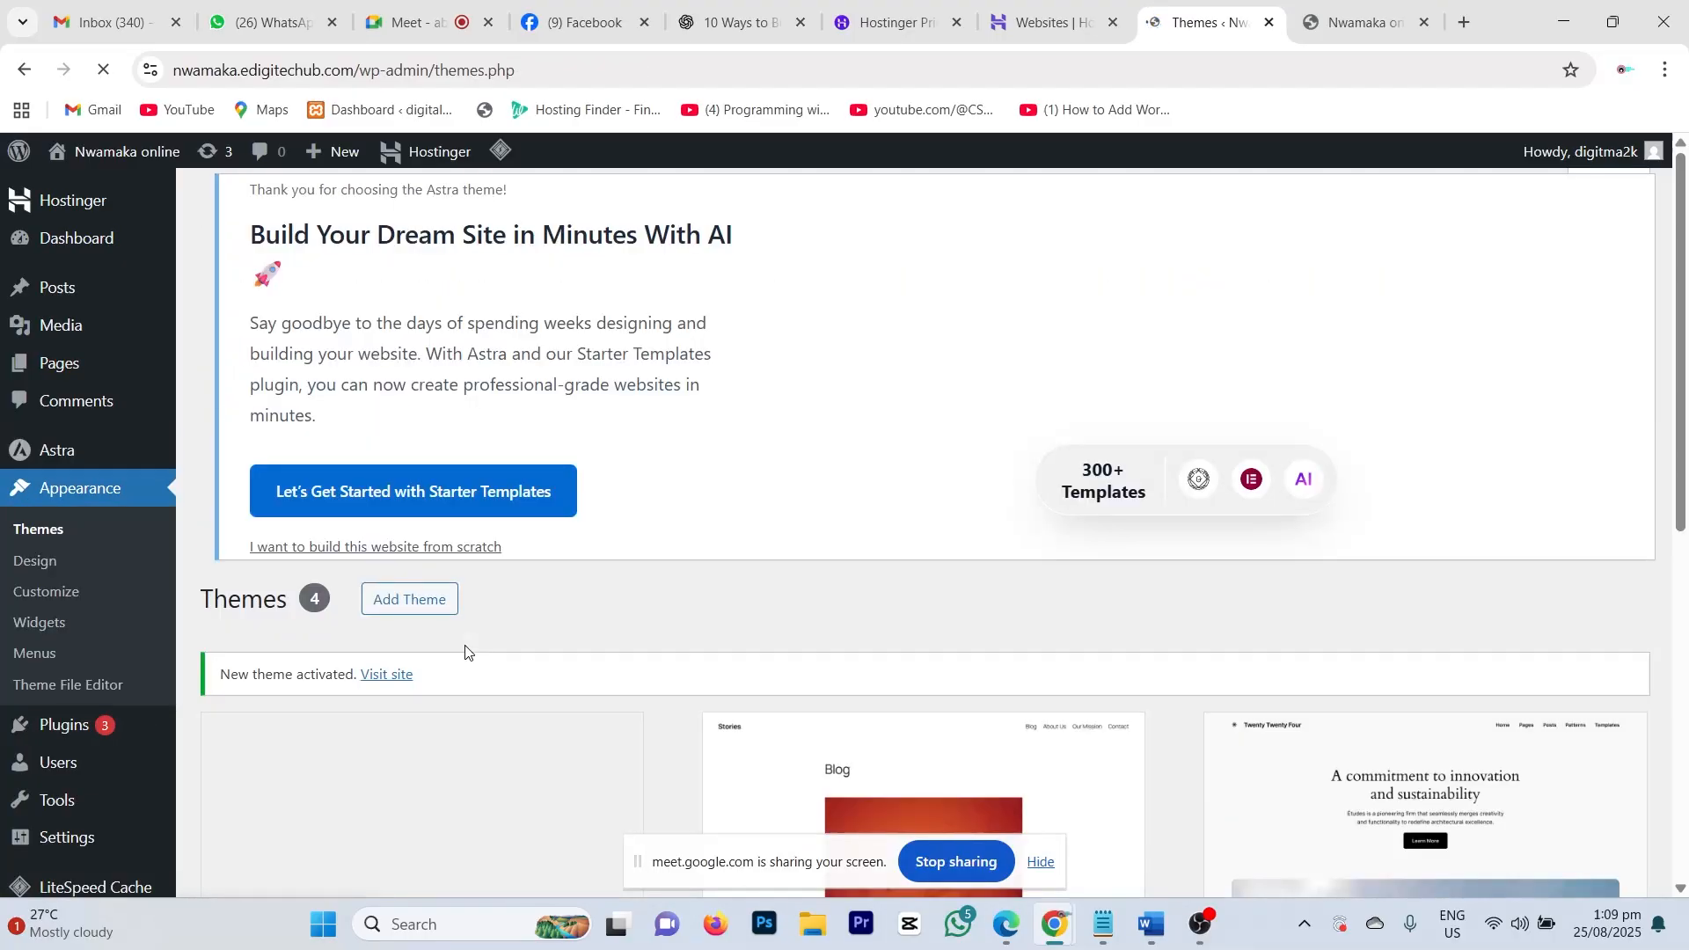
pyautogui.scroll(-4, 643, 521)
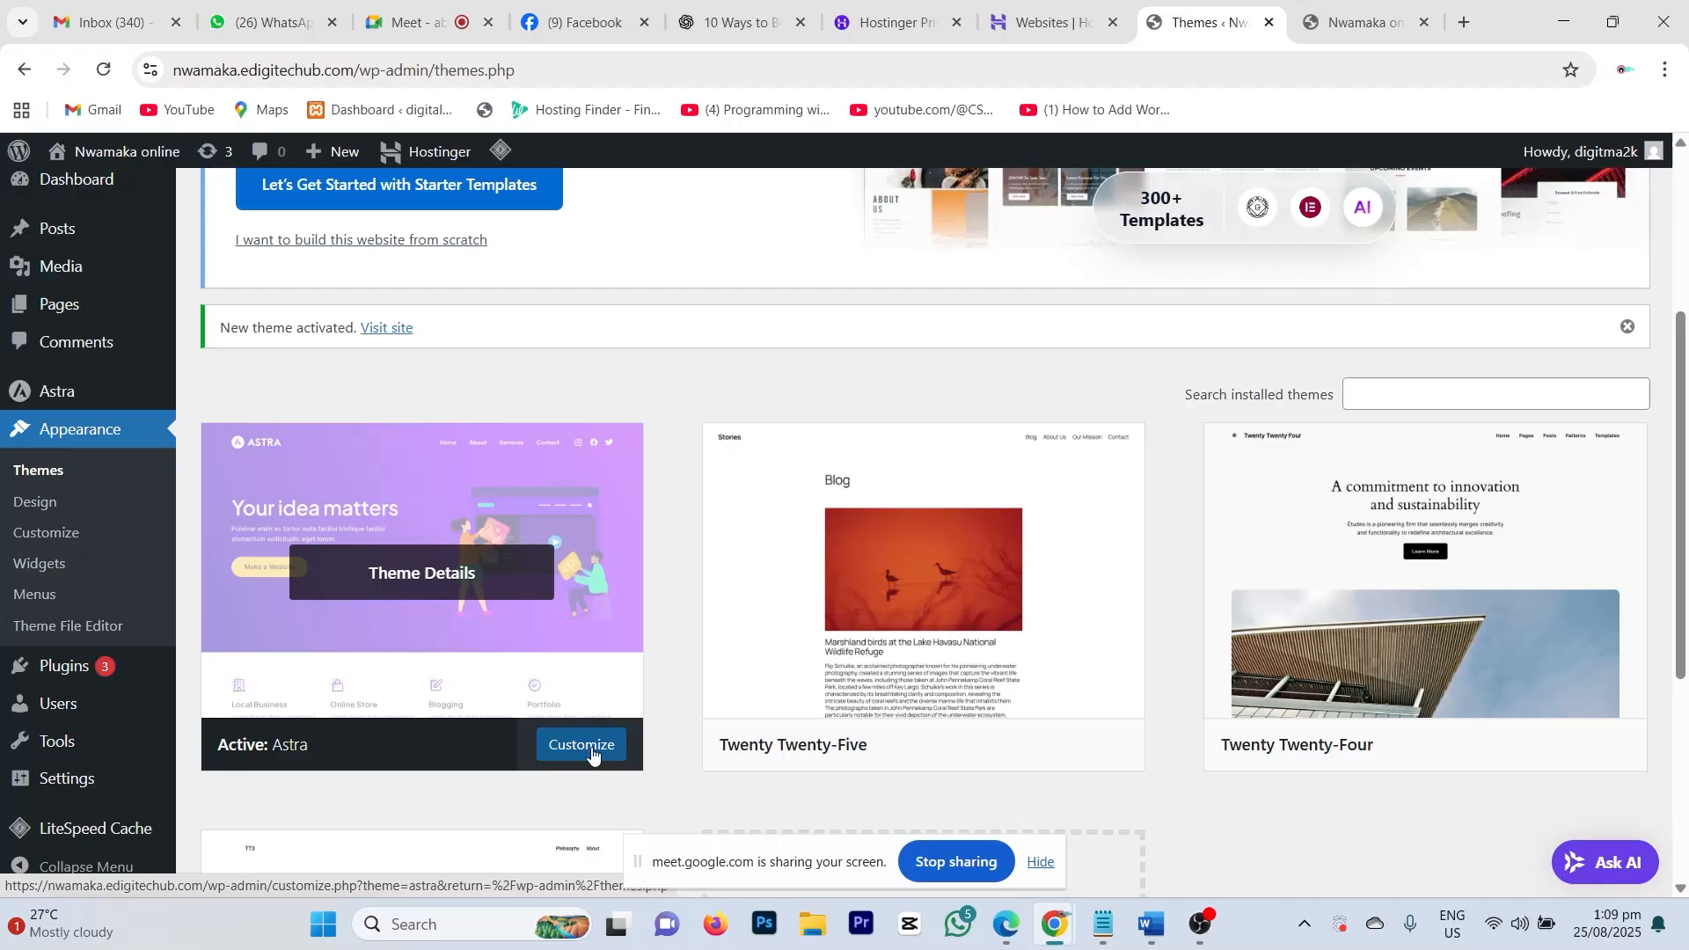
pyautogui.scroll(-3, 694, 582)
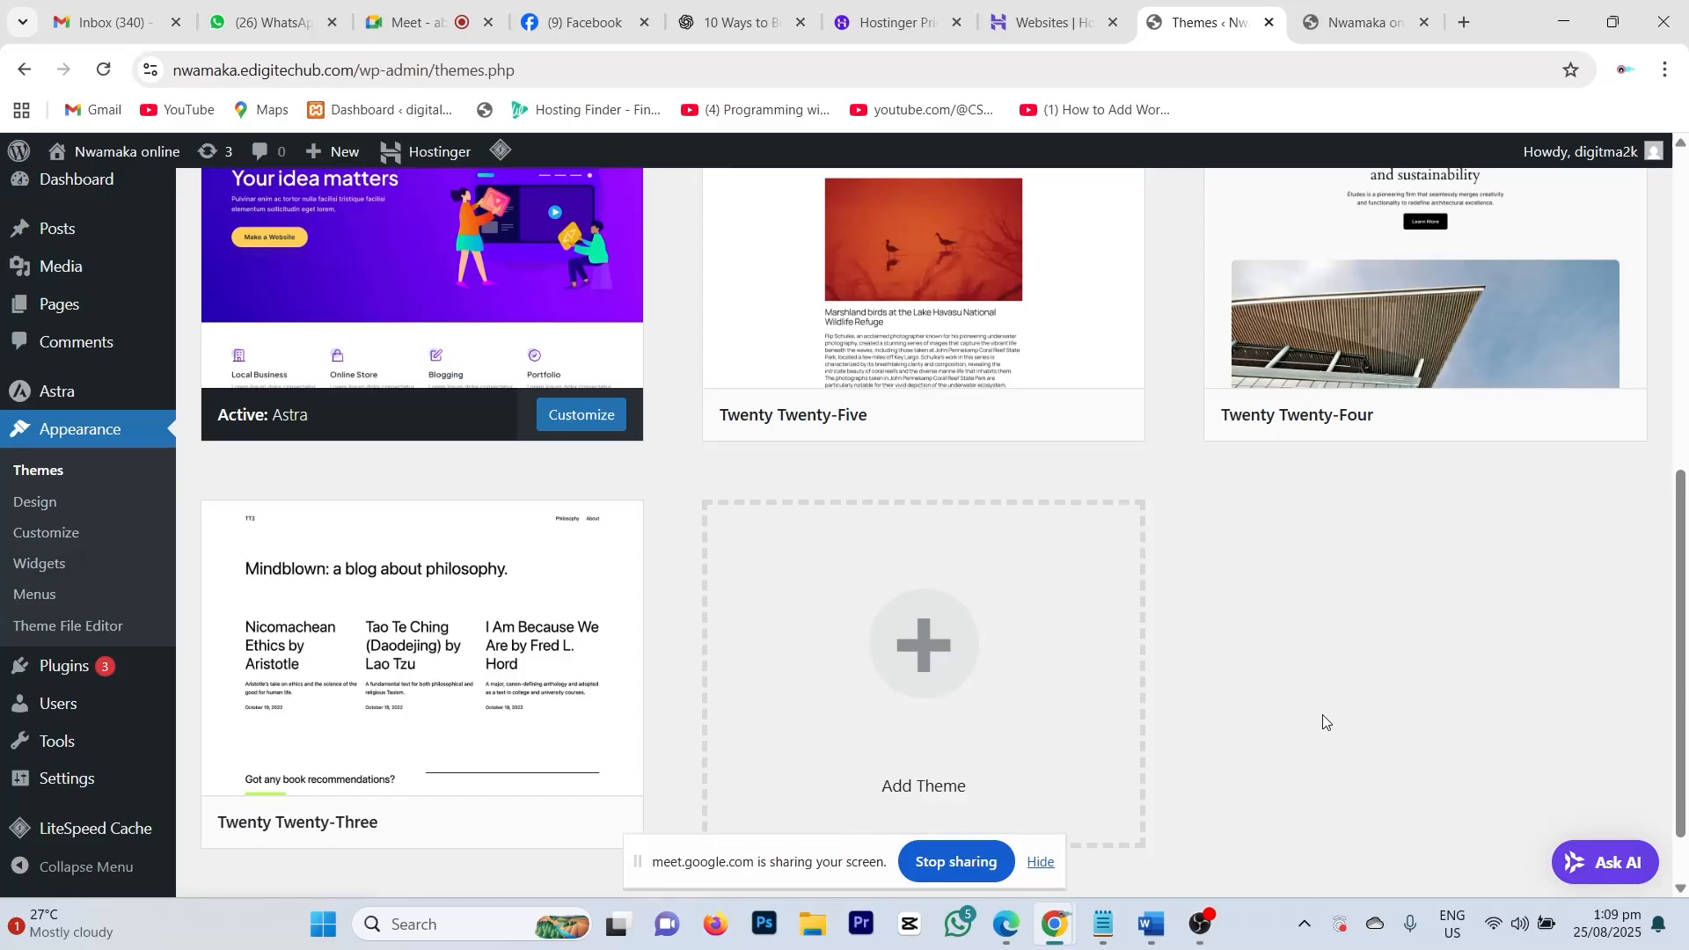
pyautogui.scroll(1, 1324, 722)
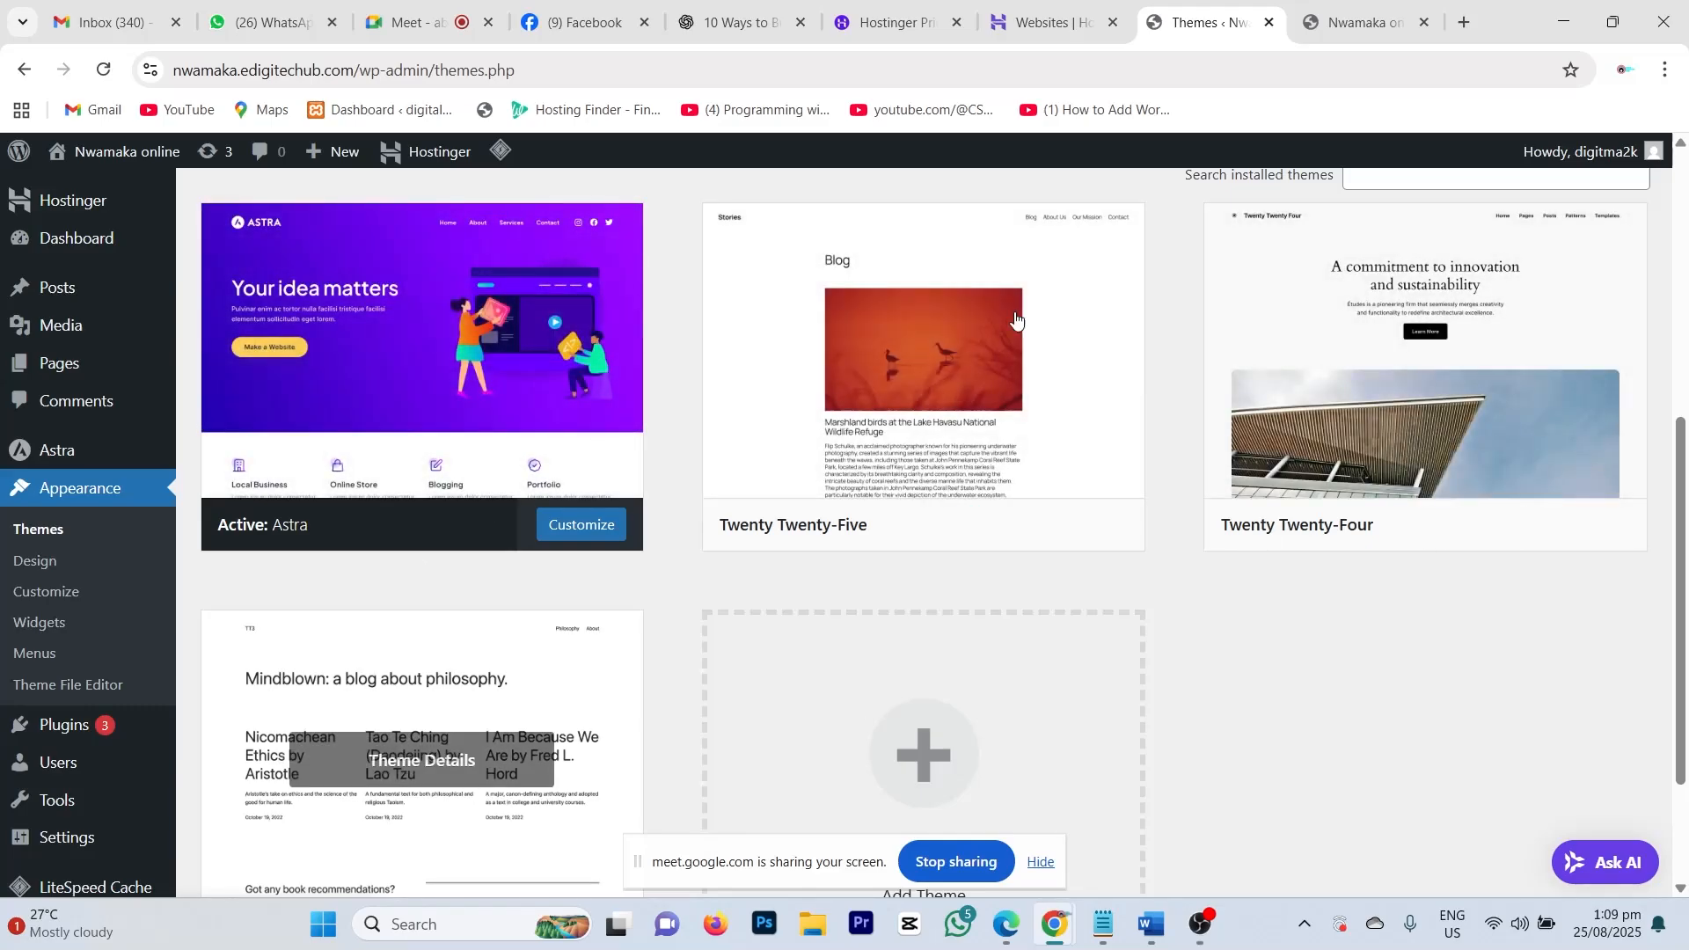
# Step: Delete the Twenty Twenty-Five theme from its Theme Details, confirming with OK
pyautogui.click(1068, 438)
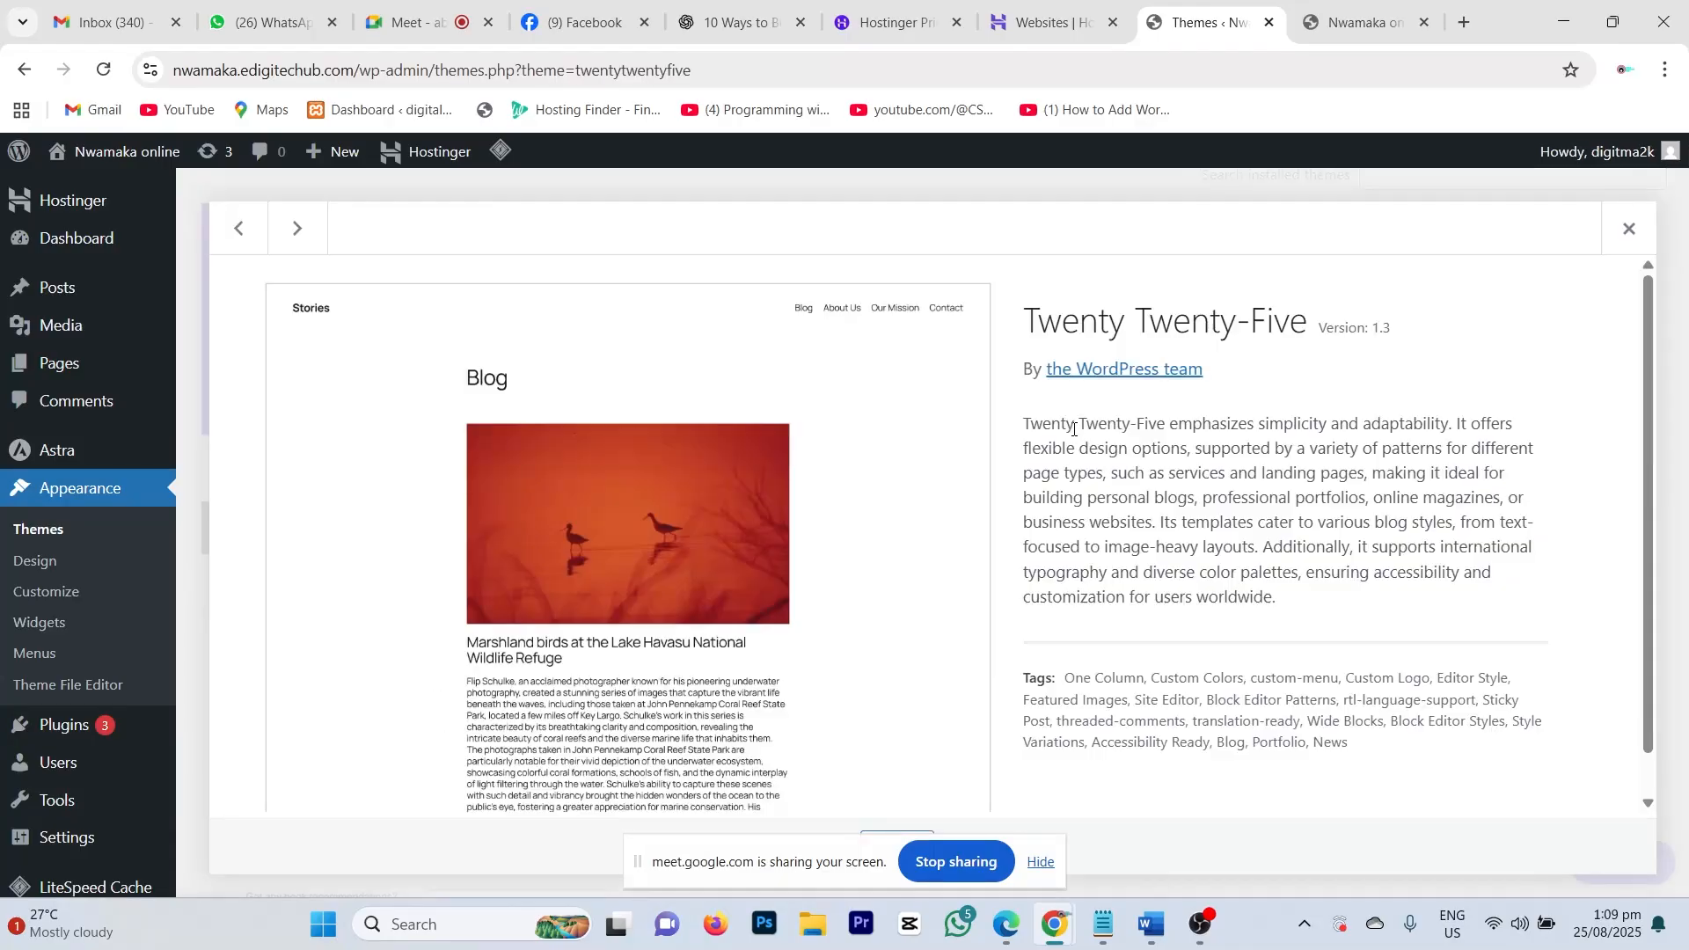
pyautogui.scroll(-1, 920, 630)
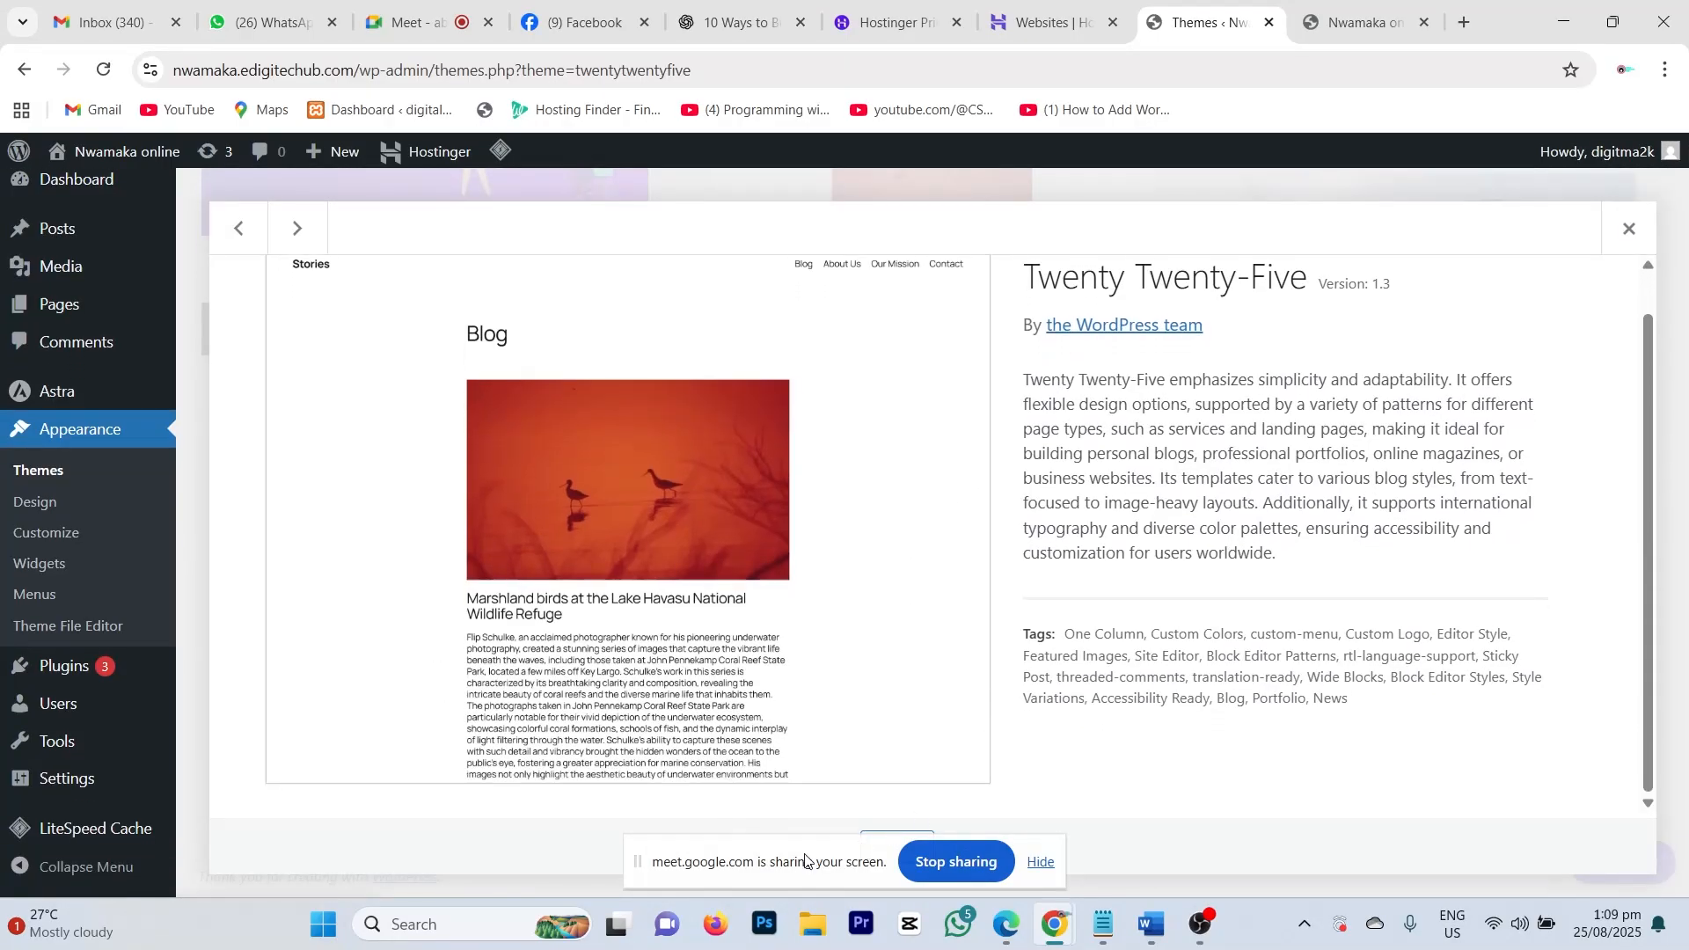
pyautogui.moveTo(827, 851); pyautogui.dragTo(397, 850)
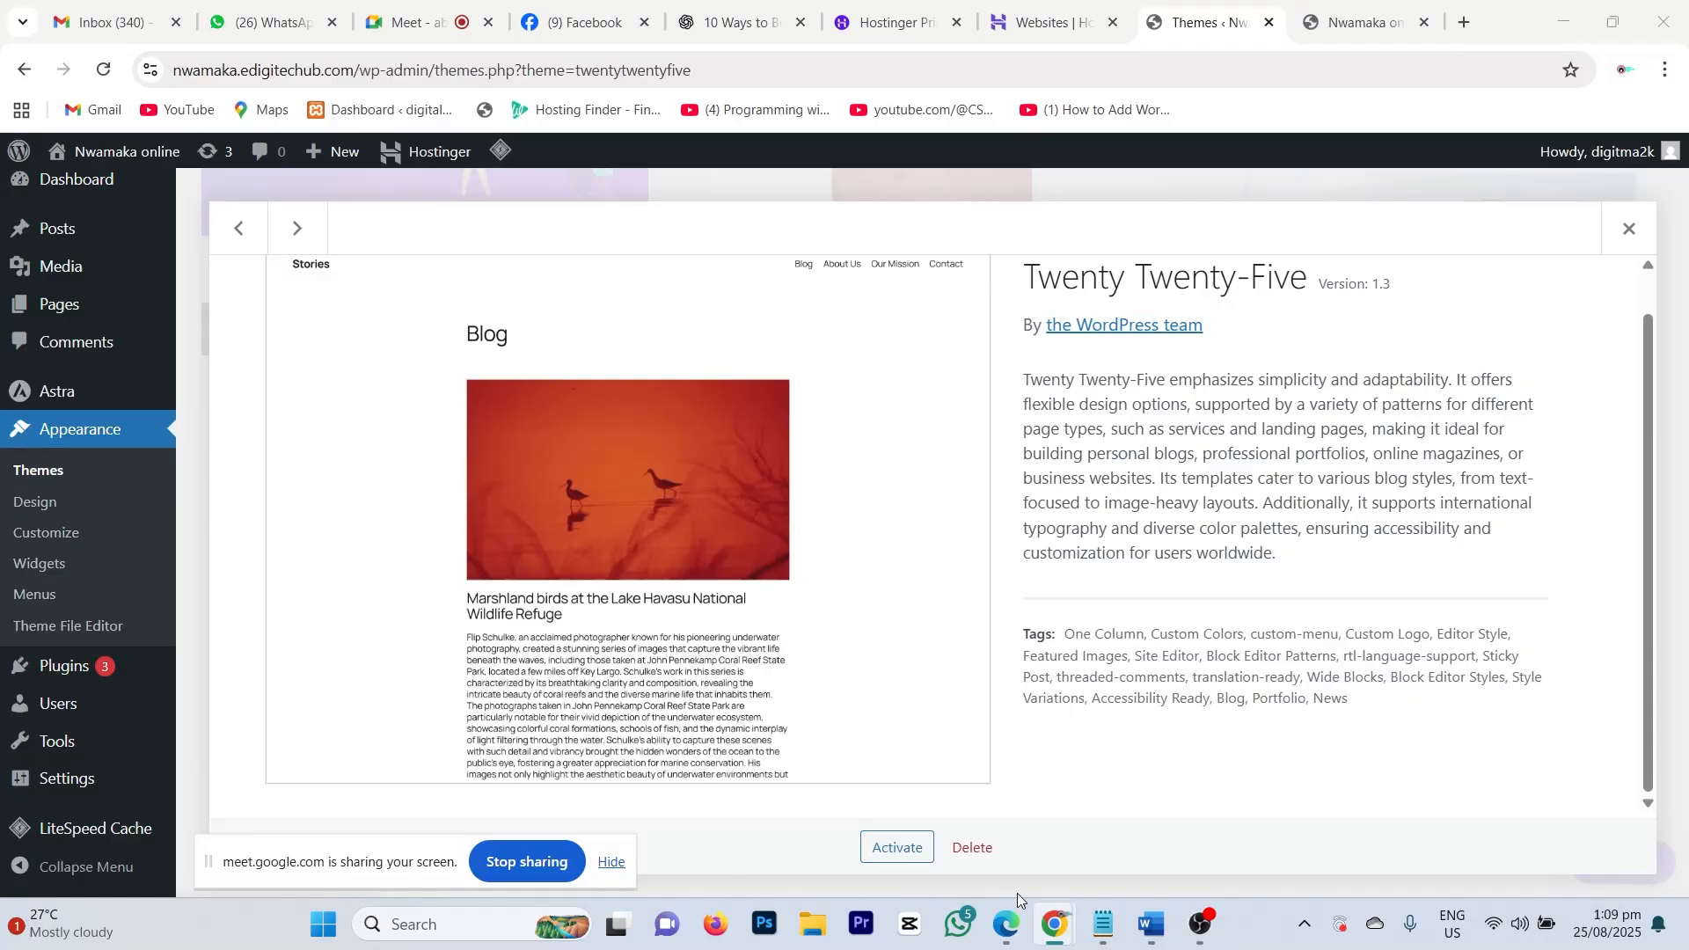
pyautogui.click(964, 849)
pyautogui.click(937, 255)
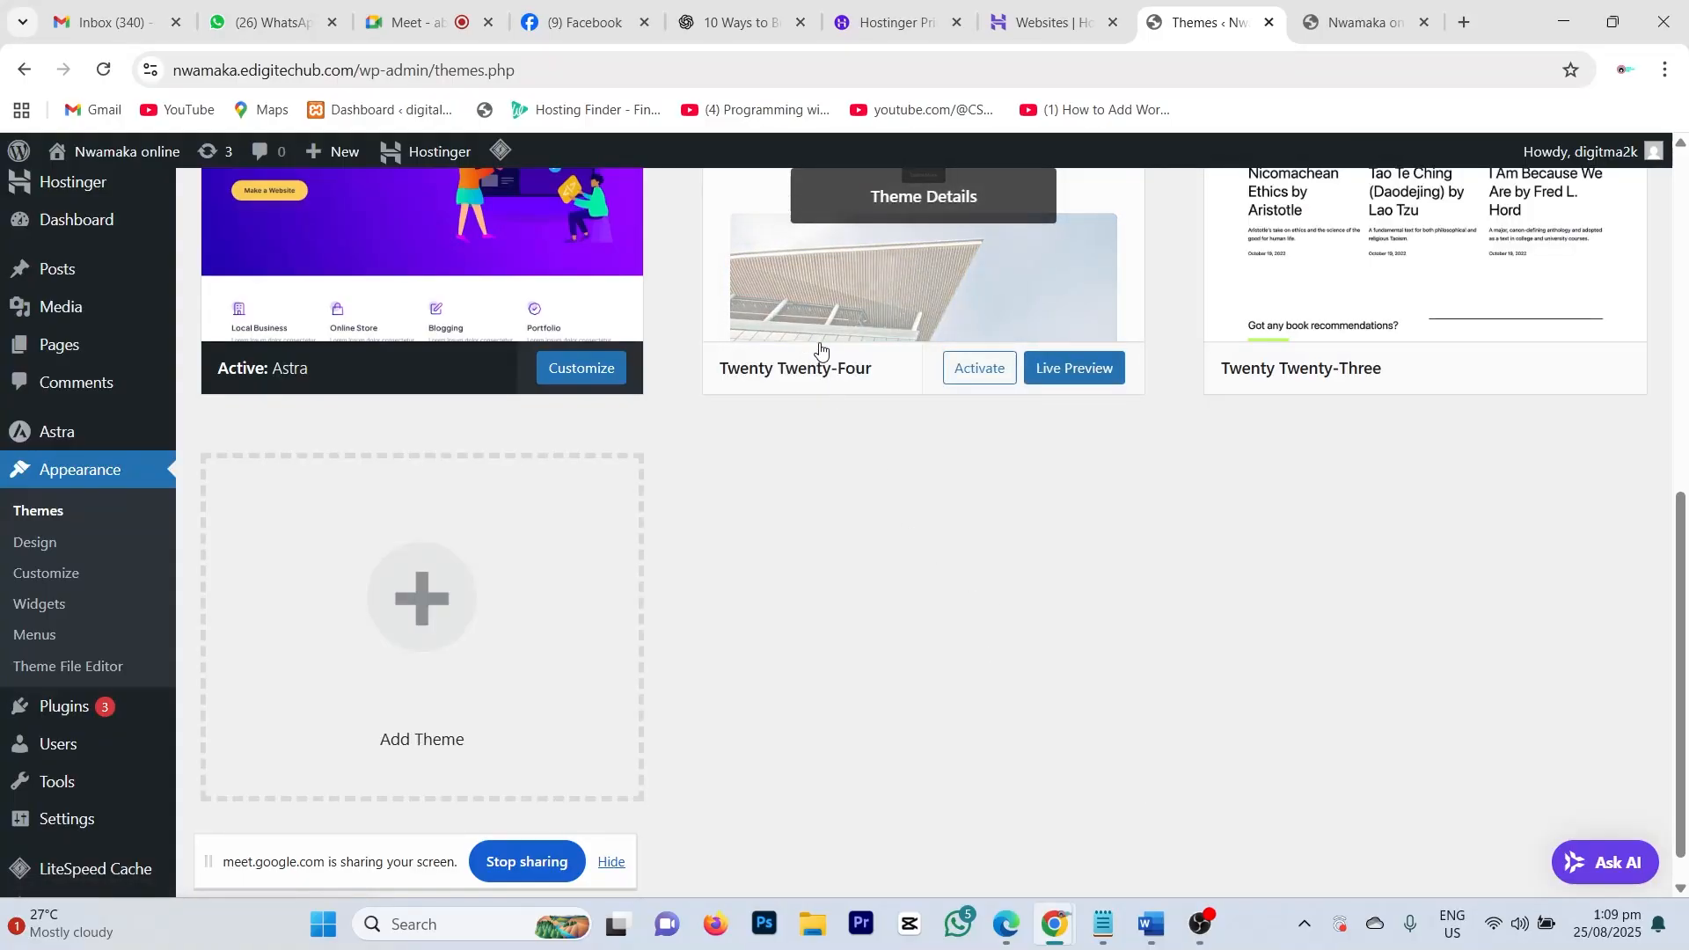
pyautogui.scroll(5, 980, 340)
pyautogui.scroll(-3, 1083, 625)
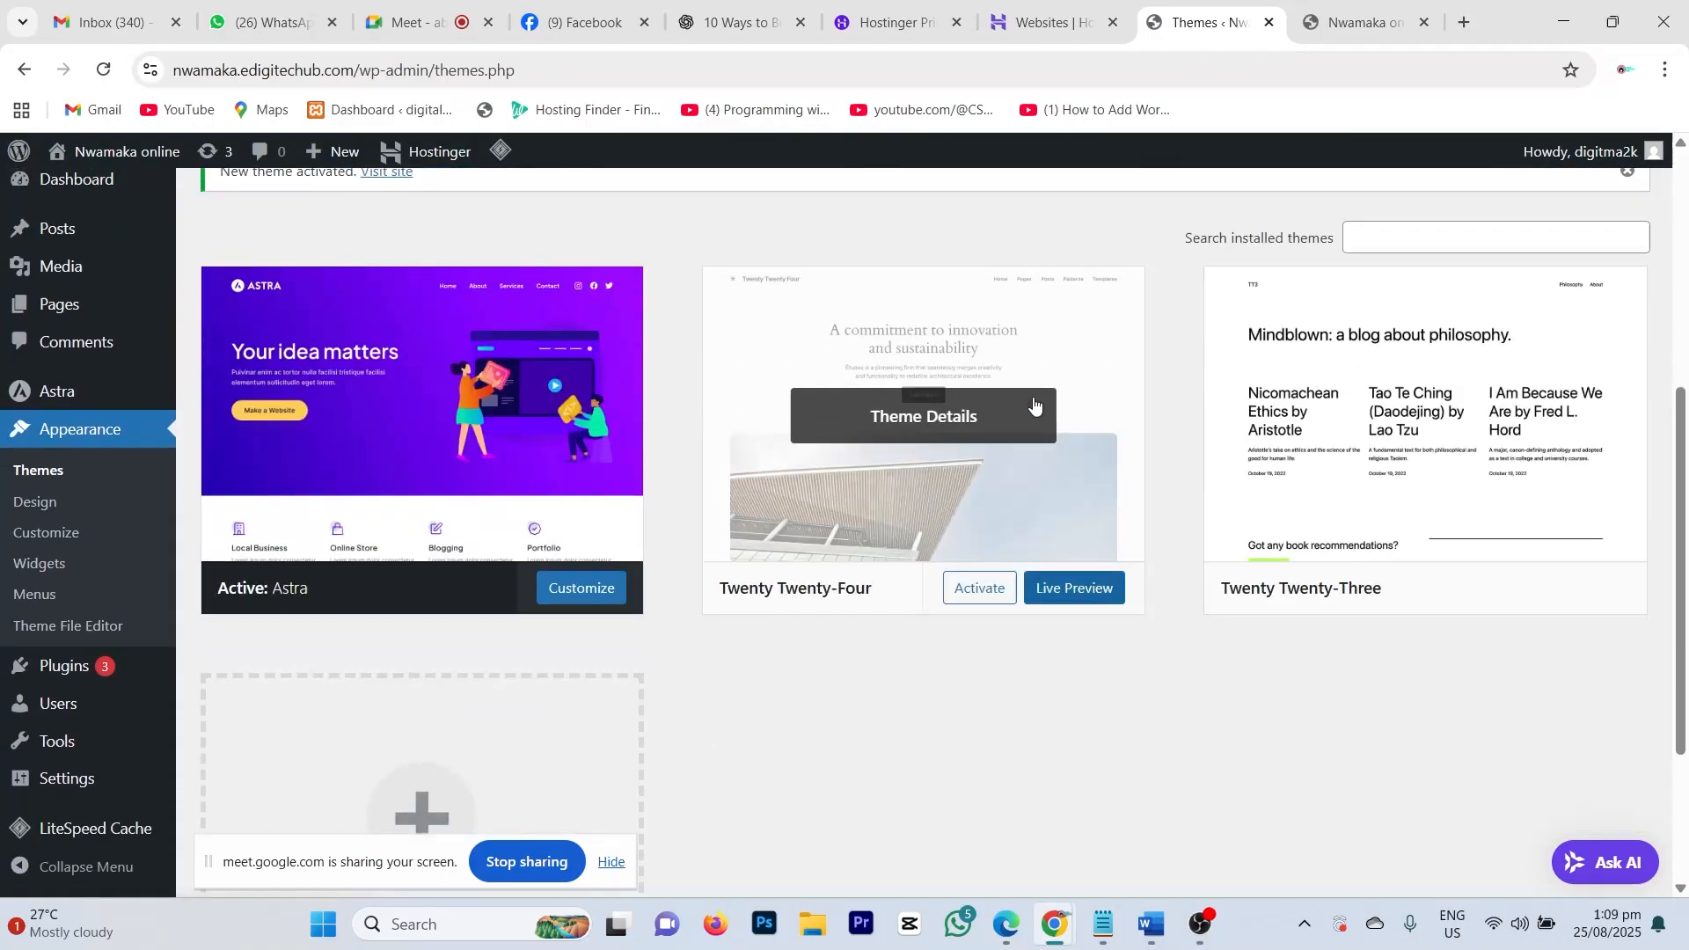
# Step: Delete the Twenty Twenty-Four and Twenty Twenty-Three themes, leaving only Astra 4.11.10
pyautogui.click(1074, 354)
pyautogui.scroll(-1, 1054, 697)
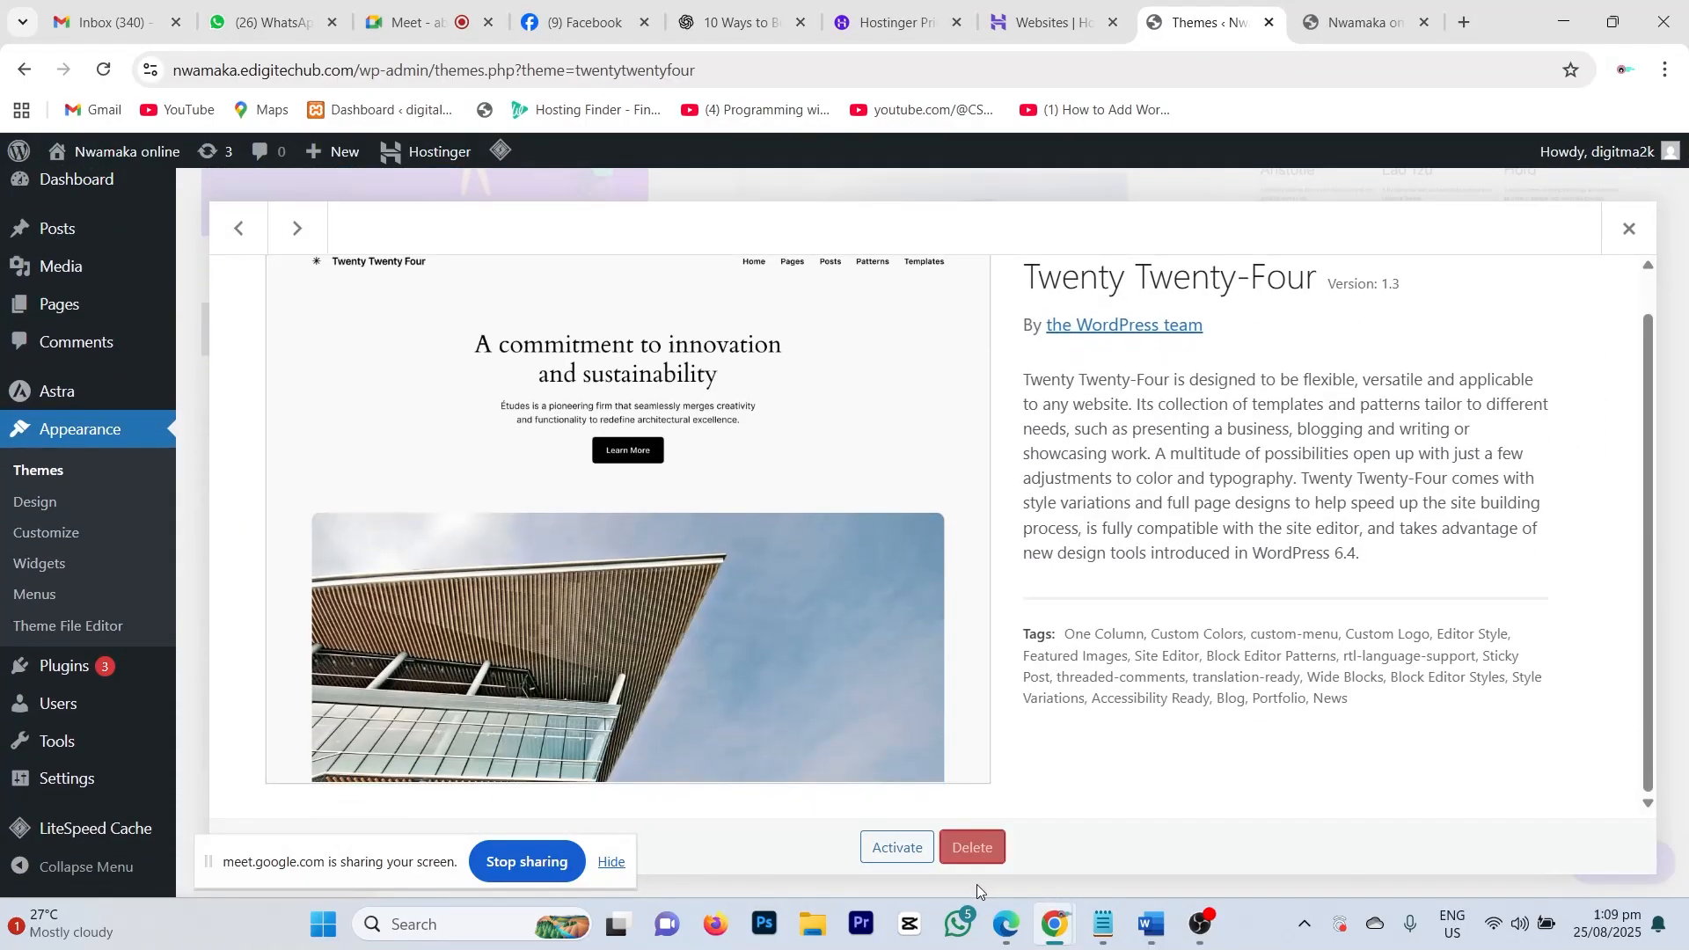
pyautogui.click(973, 848)
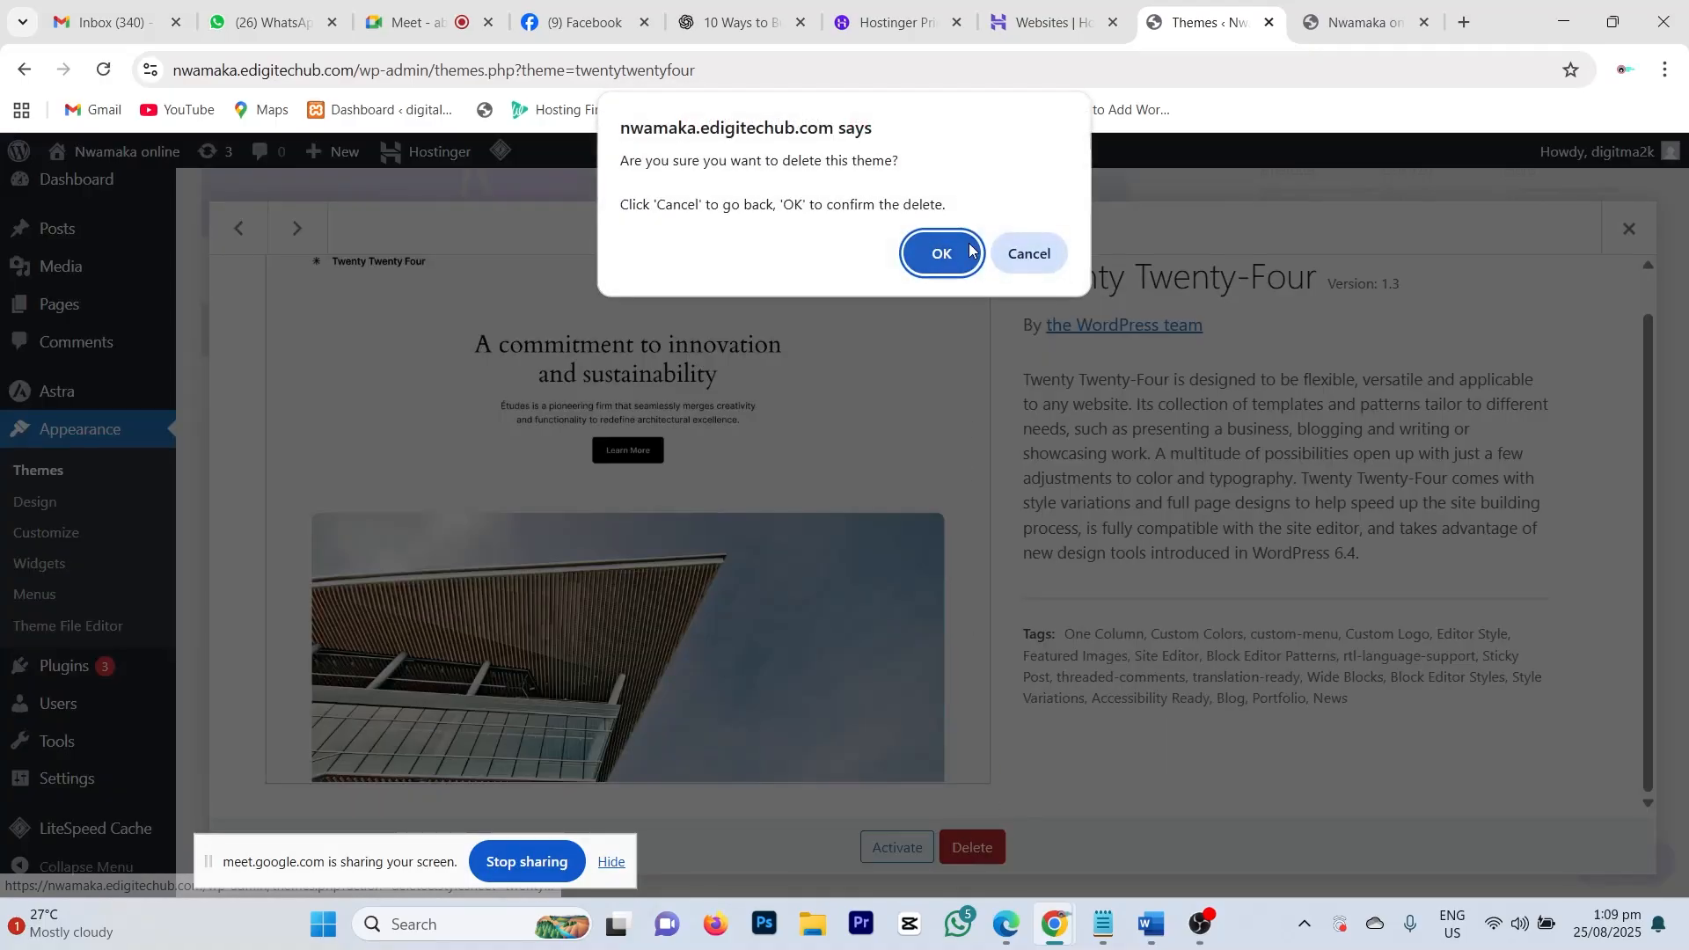
pyautogui.click(938, 250)
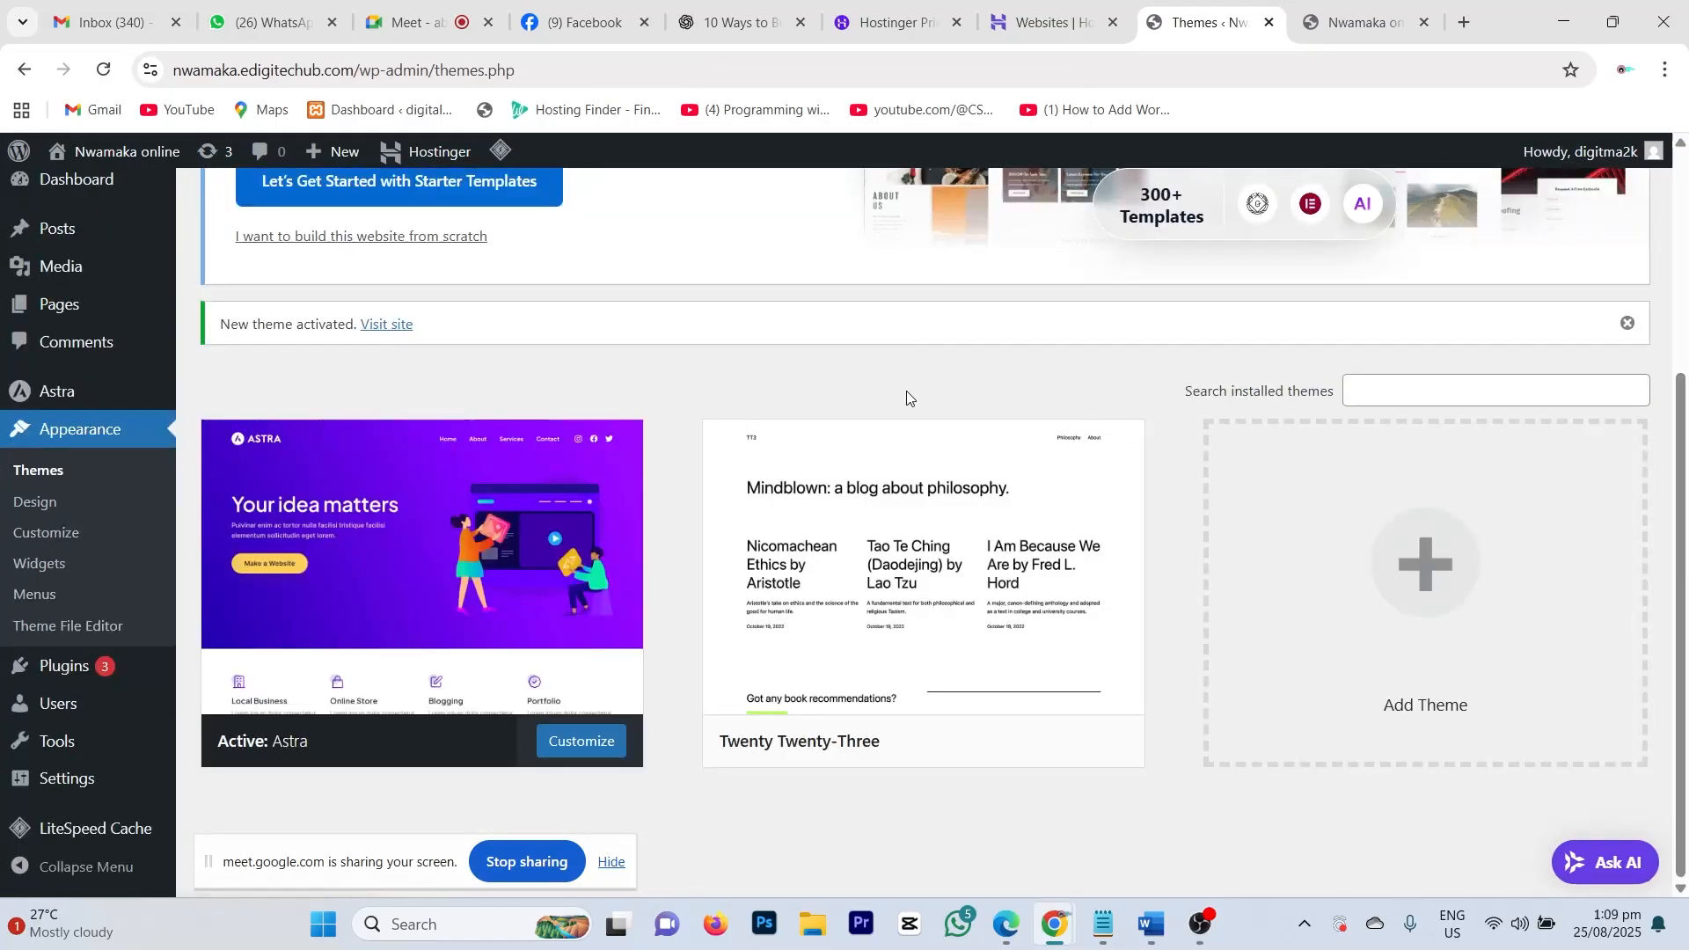
pyautogui.click(1035, 486)
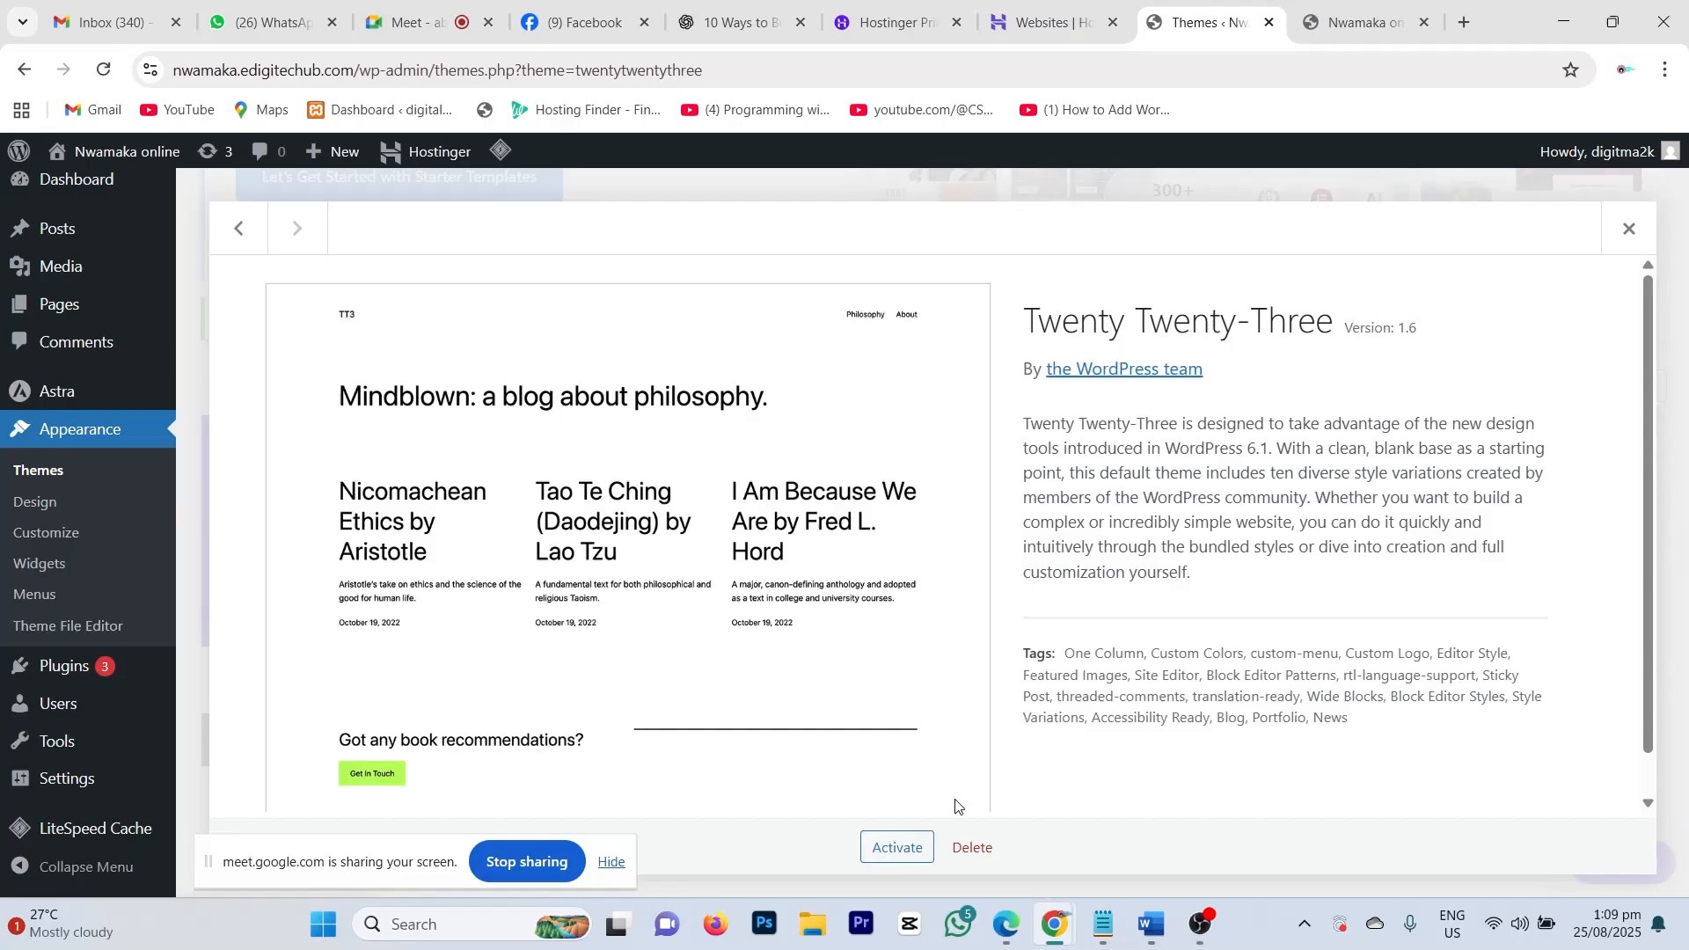
pyautogui.click(973, 848)
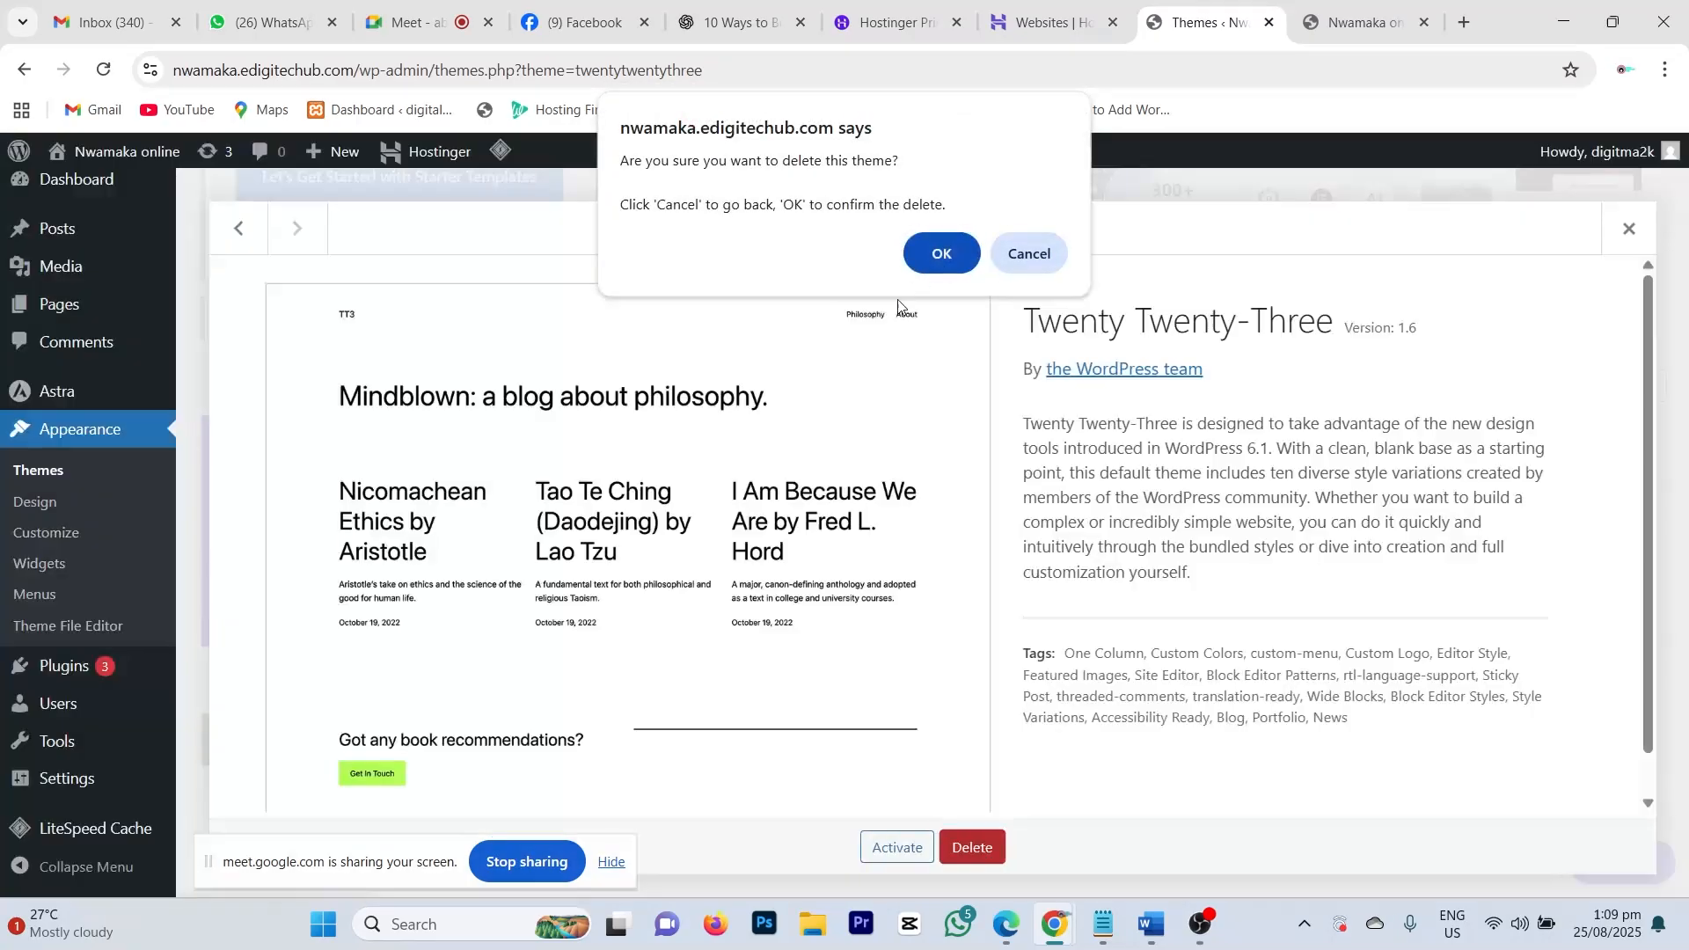
pyautogui.click(938, 255)
pyautogui.scroll(-3, 1011, 616)
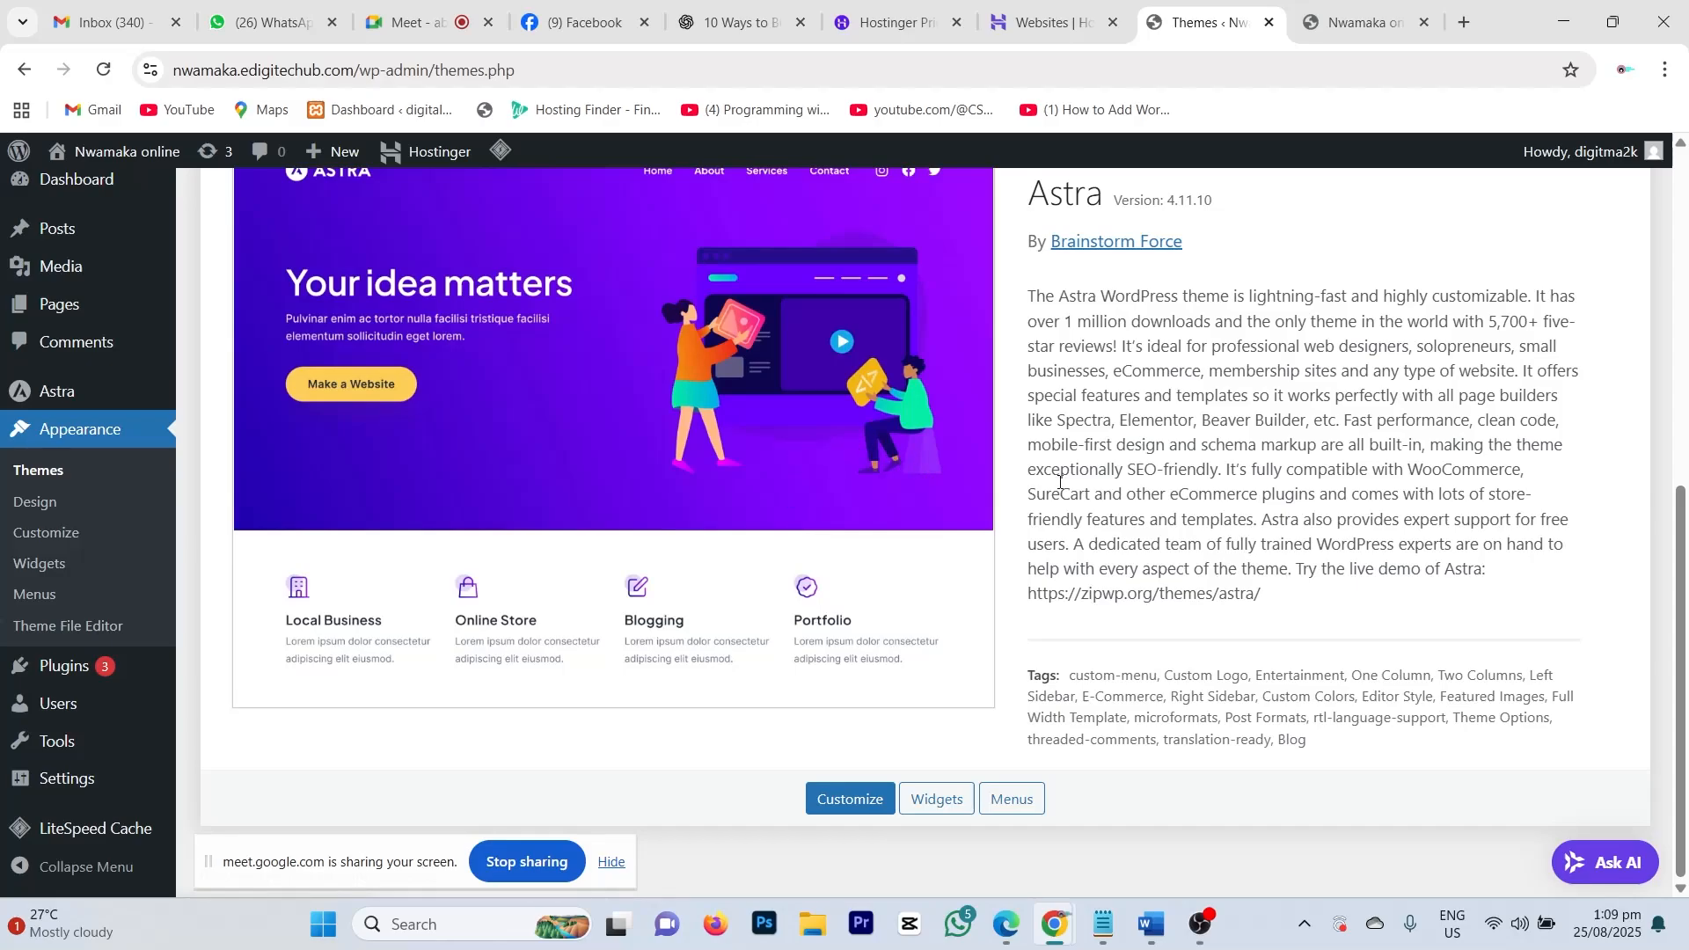
# Step: Reload the live site tab so it shows the Astra layout with 'Powered by Astra WordPress Theme' footer
pyautogui.click(1364, 22)
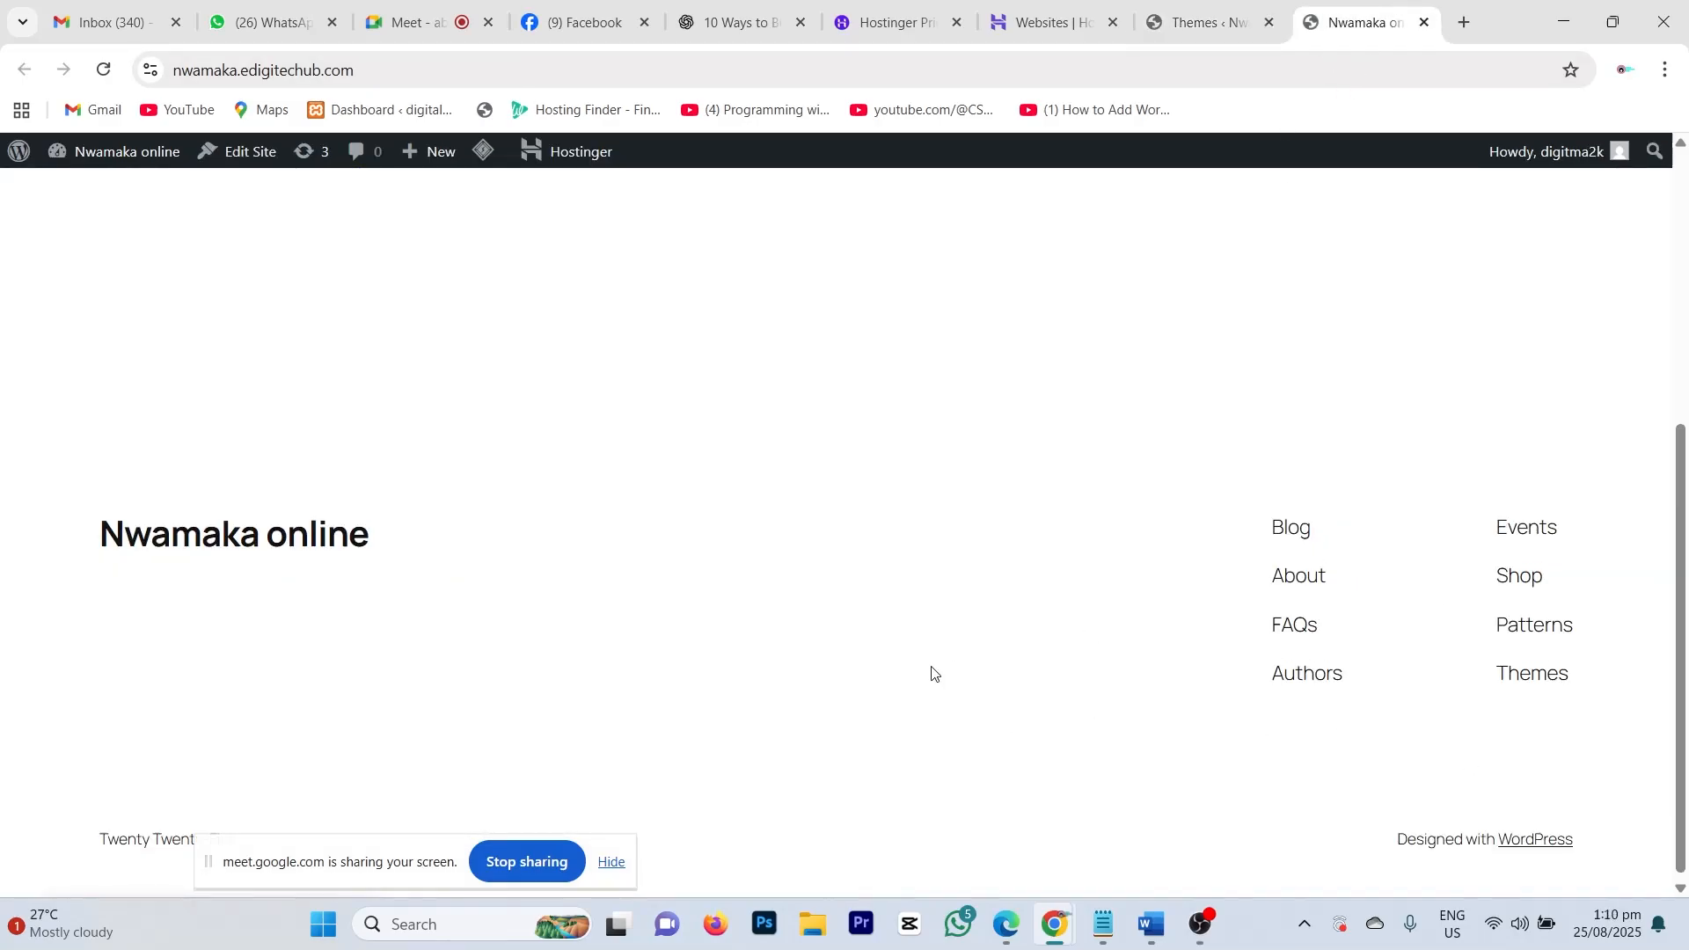
pyautogui.scroll(5, 932, 669)
pyautogui.scroll(-4, 932, 669)
pyautogui.scroll(4, 932, 668)
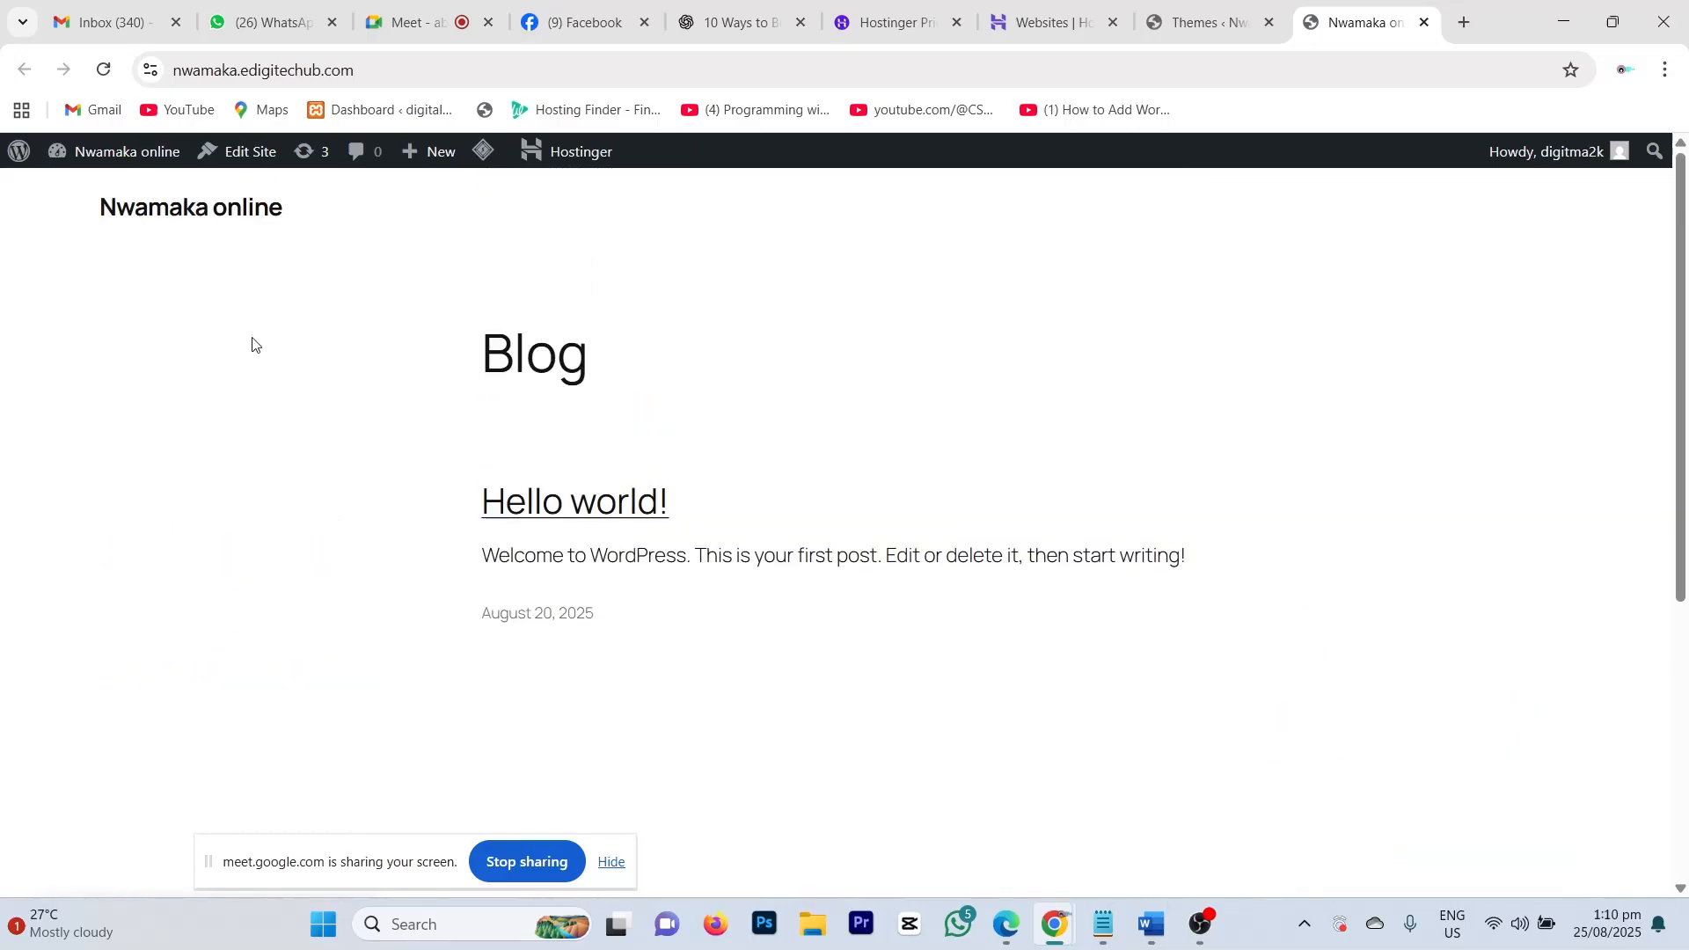
pyautogui.click(104, 69)
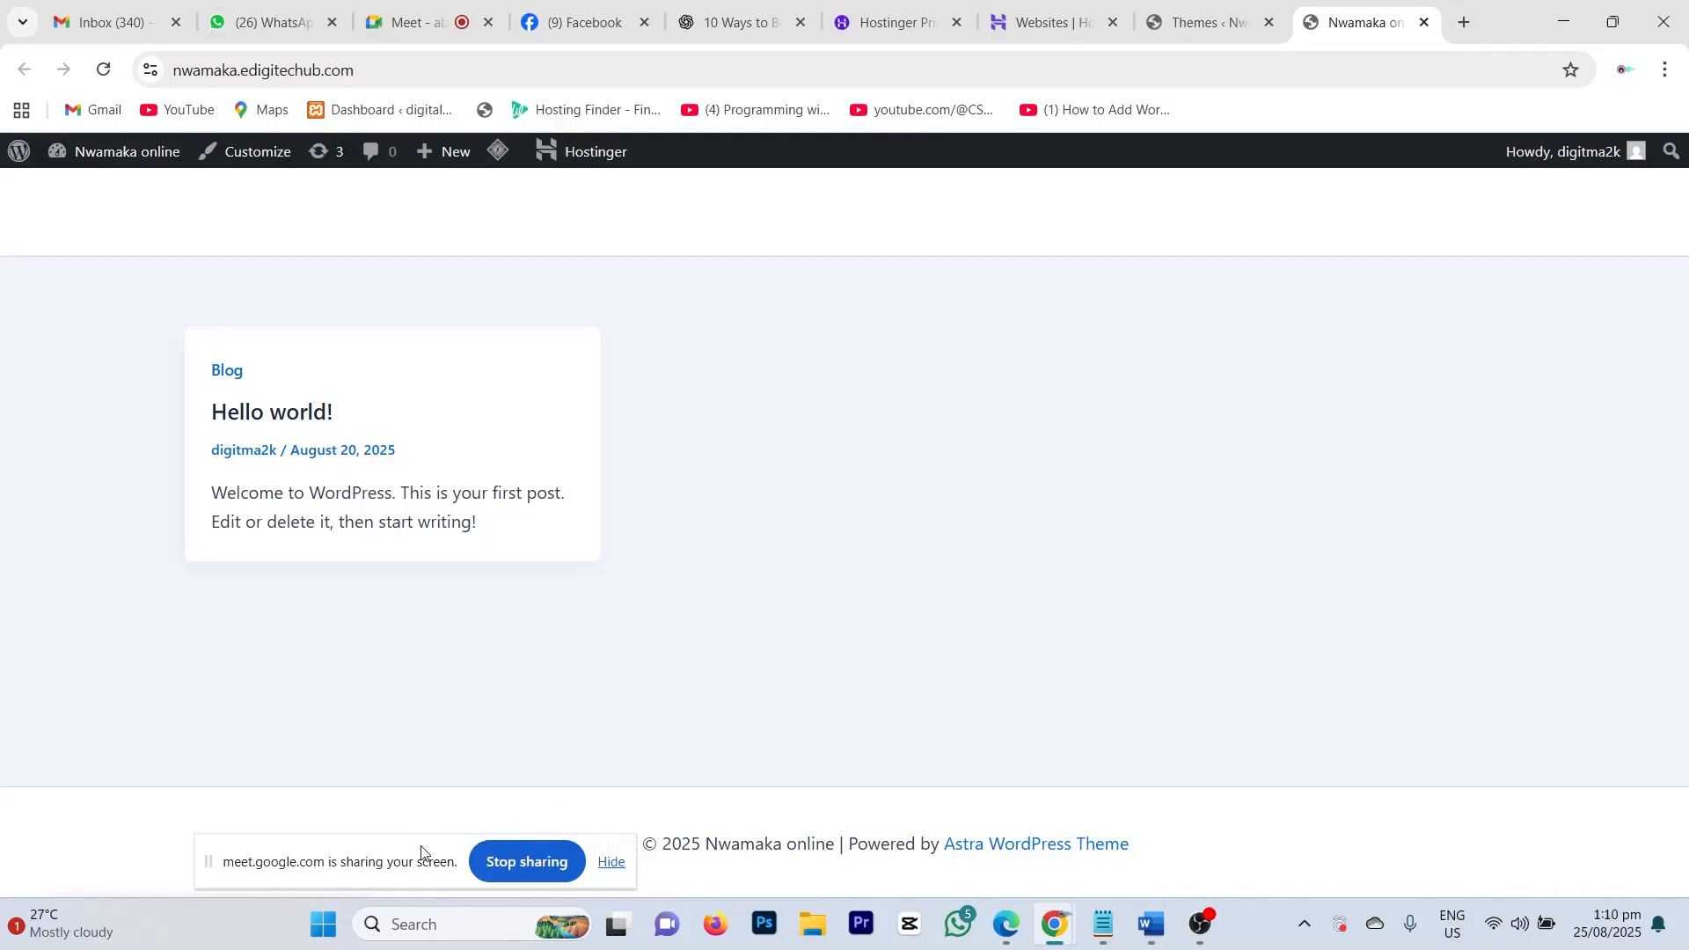
pyautogui.moveTo(419, 852); pyautogui.dragTo(1493, 886)
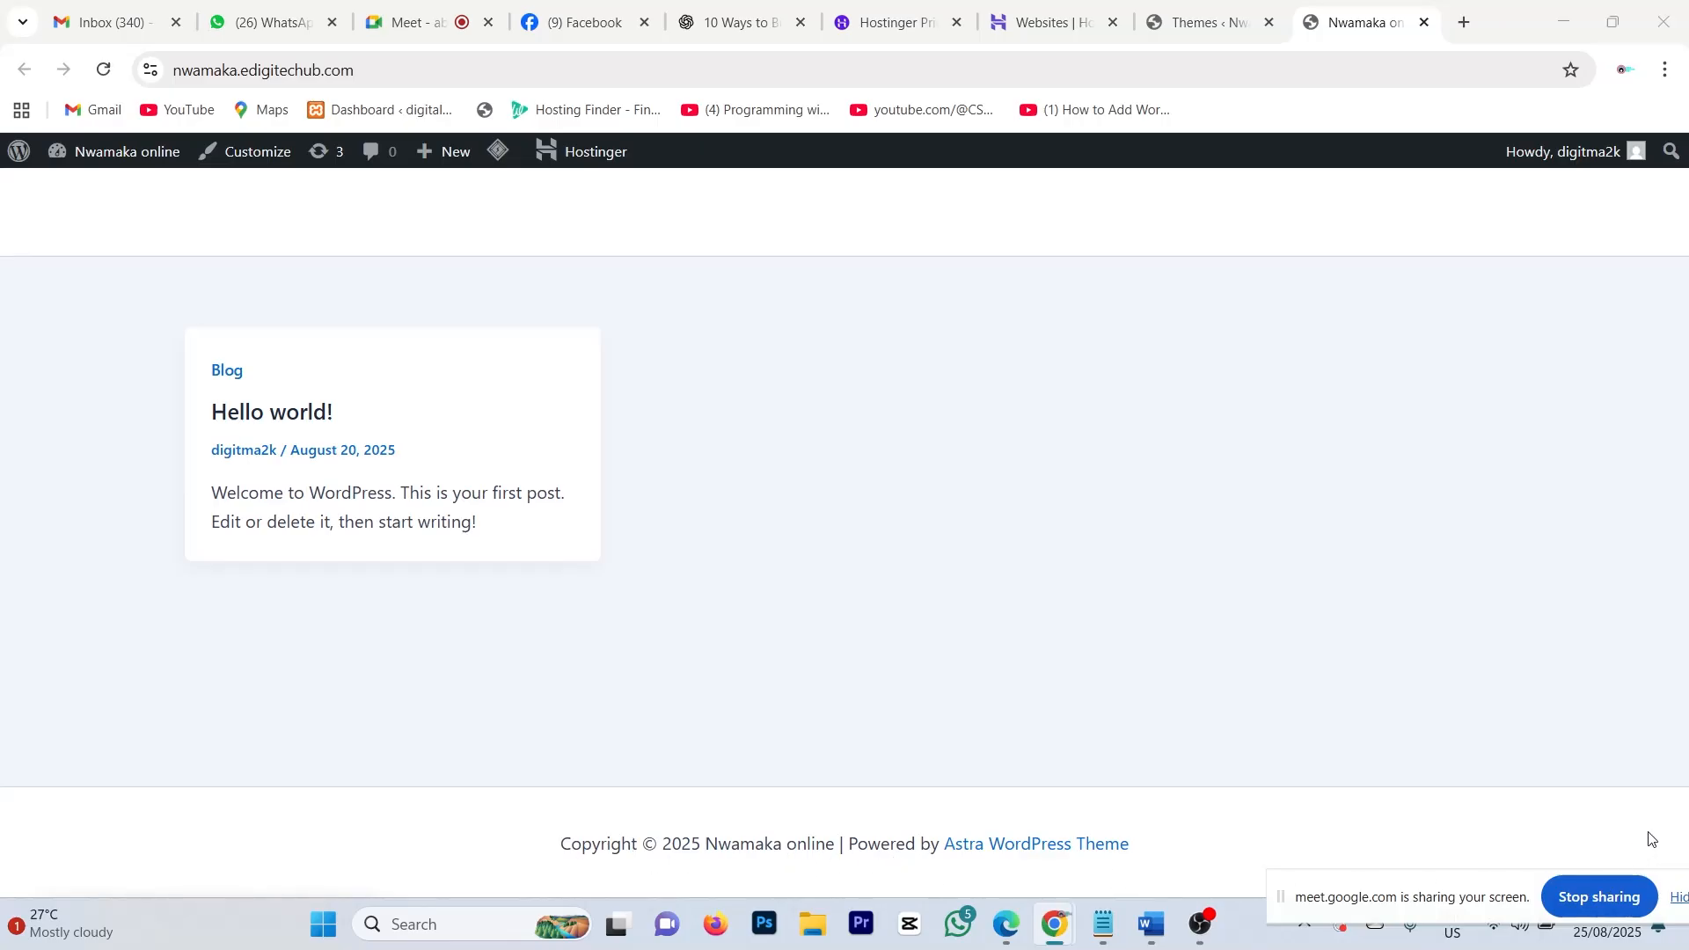
pyautogui.moveTo(1442, 886); pyautogui.dragTo(84, 853)
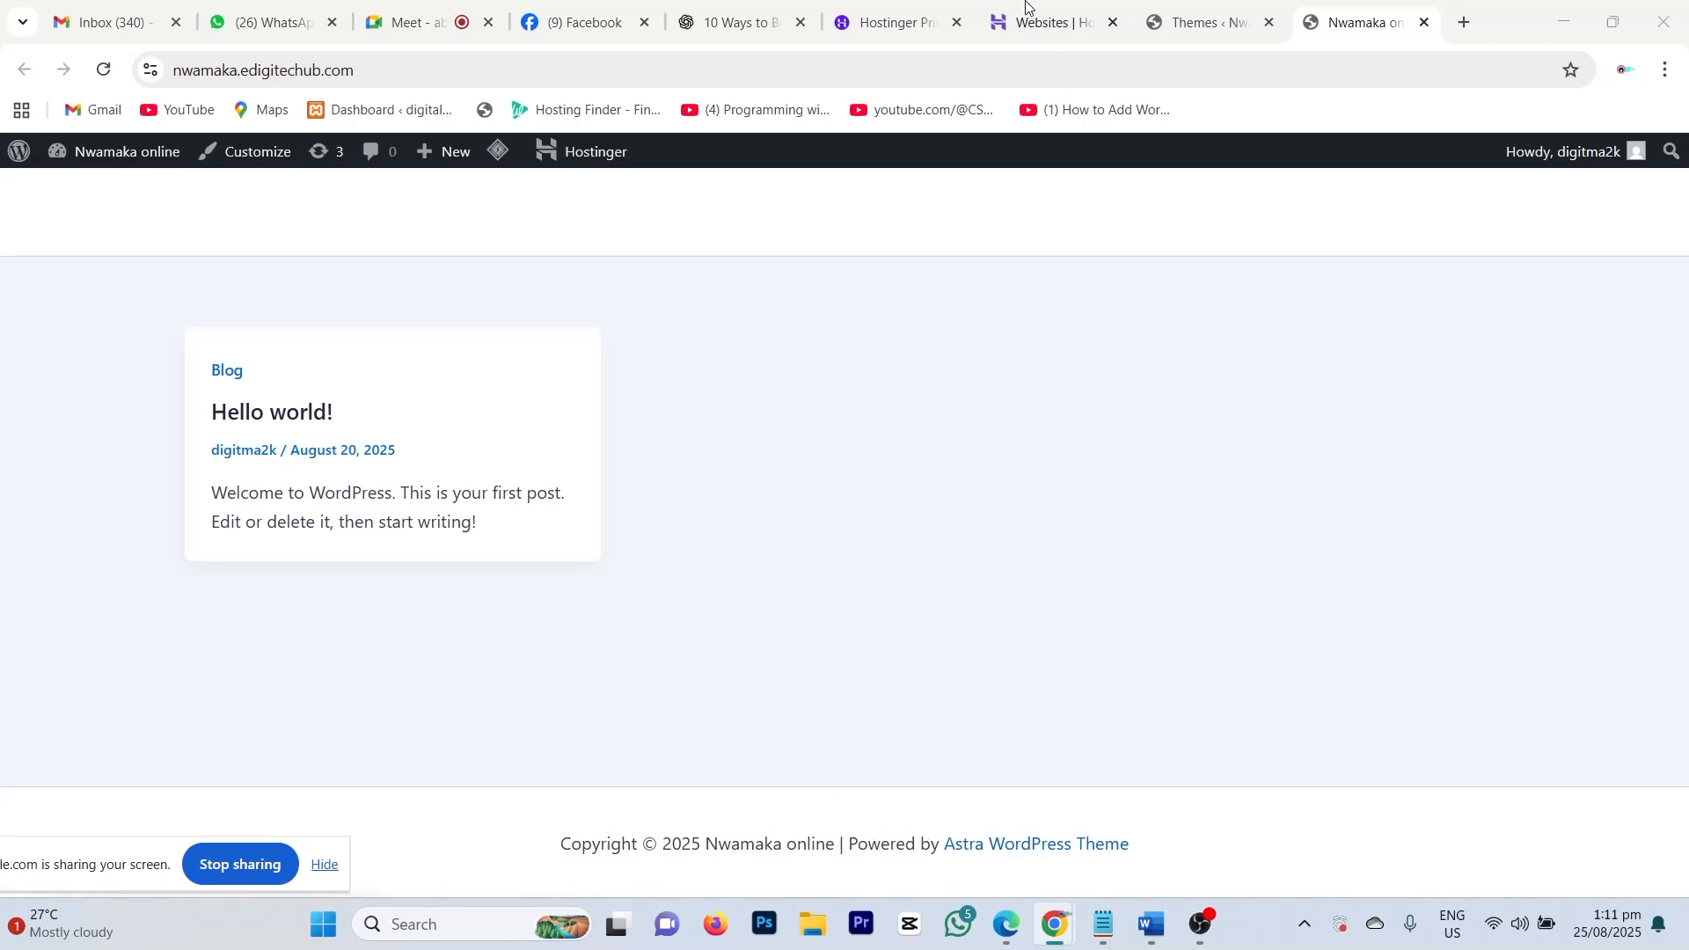
# Step: Glance at the Hostinger discount tab, then return to Astra 4.11.10's details on the Themes page
pyautogui.click(916, 15)
pyautogui.scroll(-1, 863, 569)
pyautogui.scroll(-6, 864, 578)
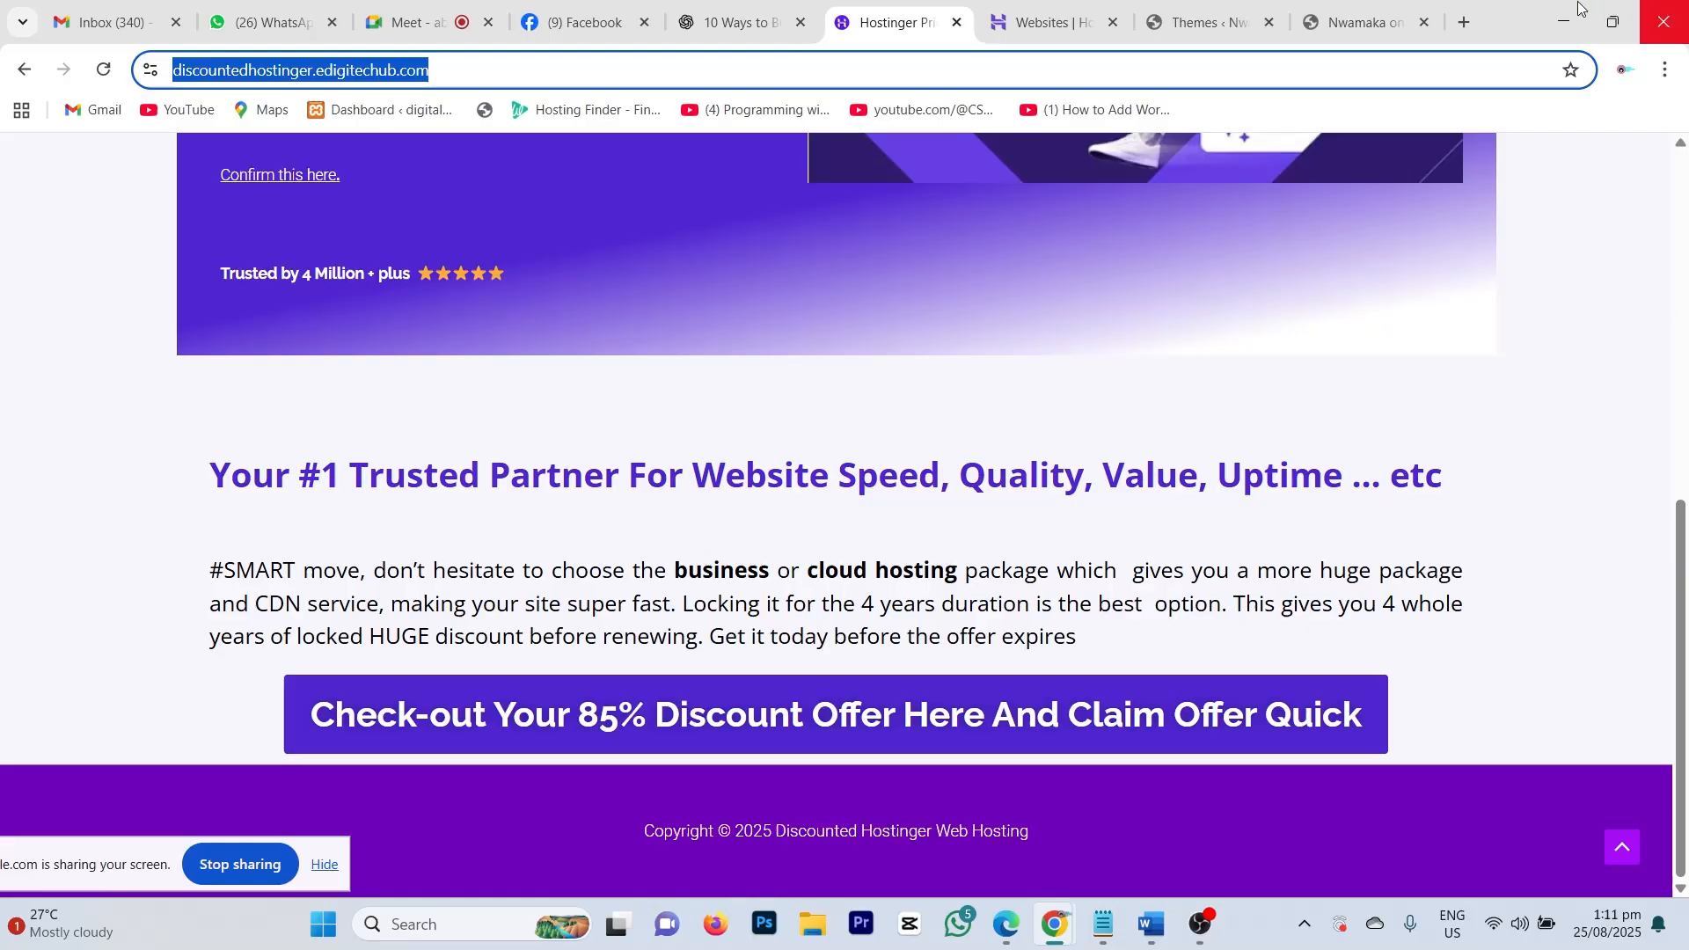
pyautogui.click(1335, 15)
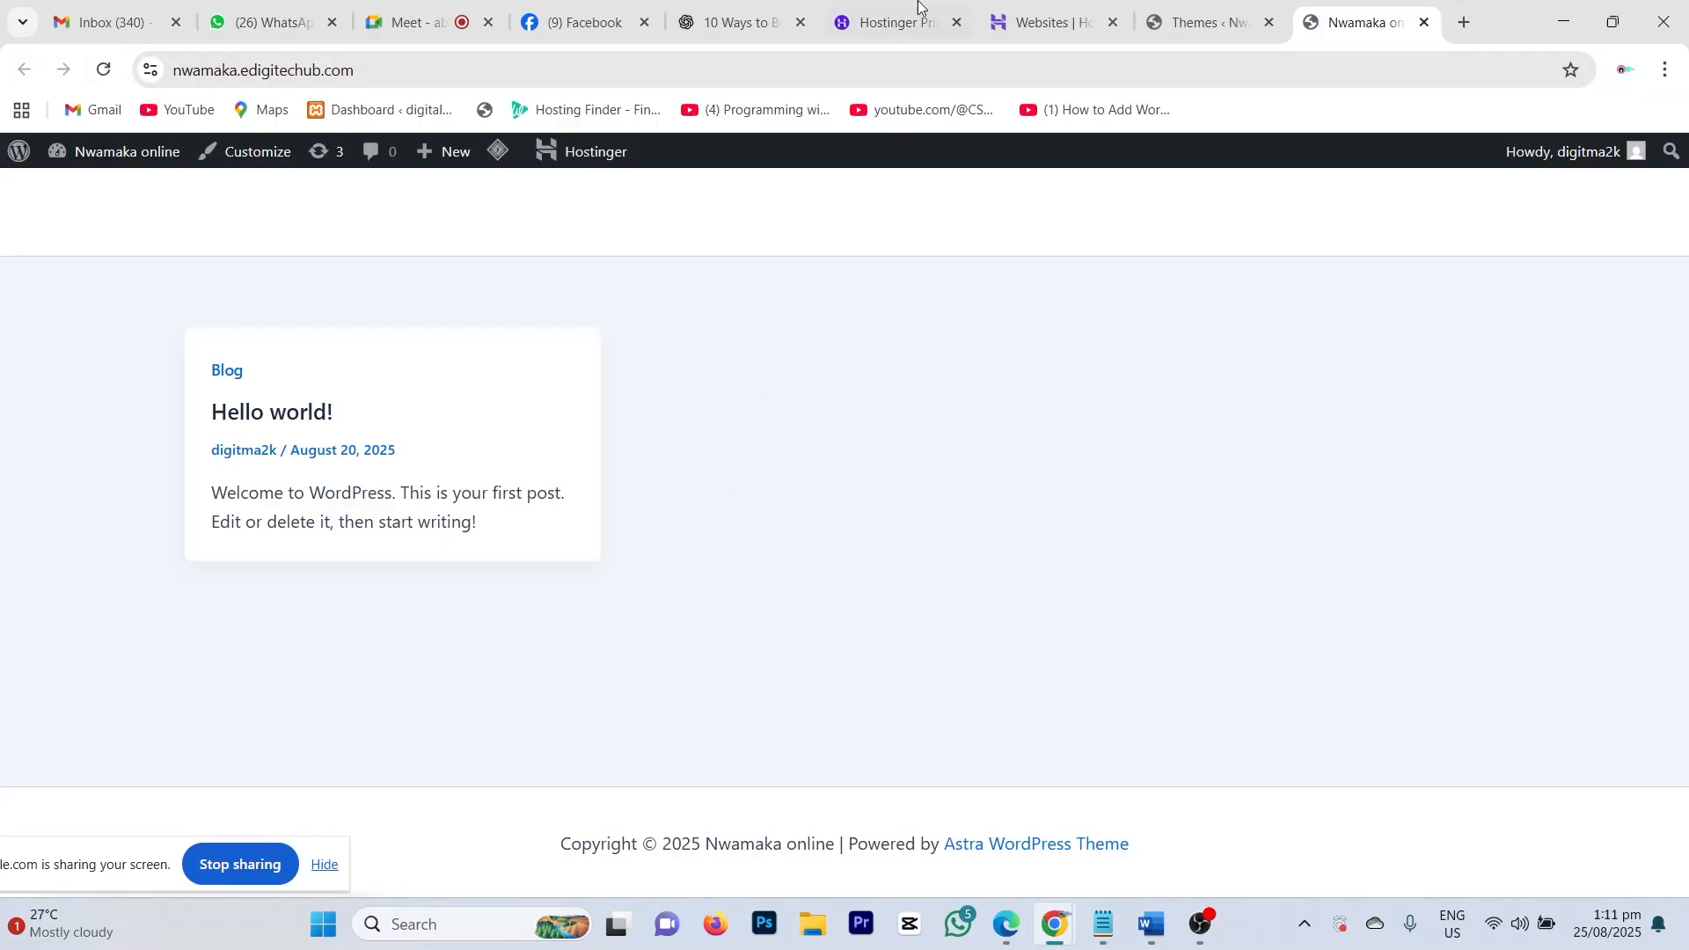
pyautogui.click(1194, 37)
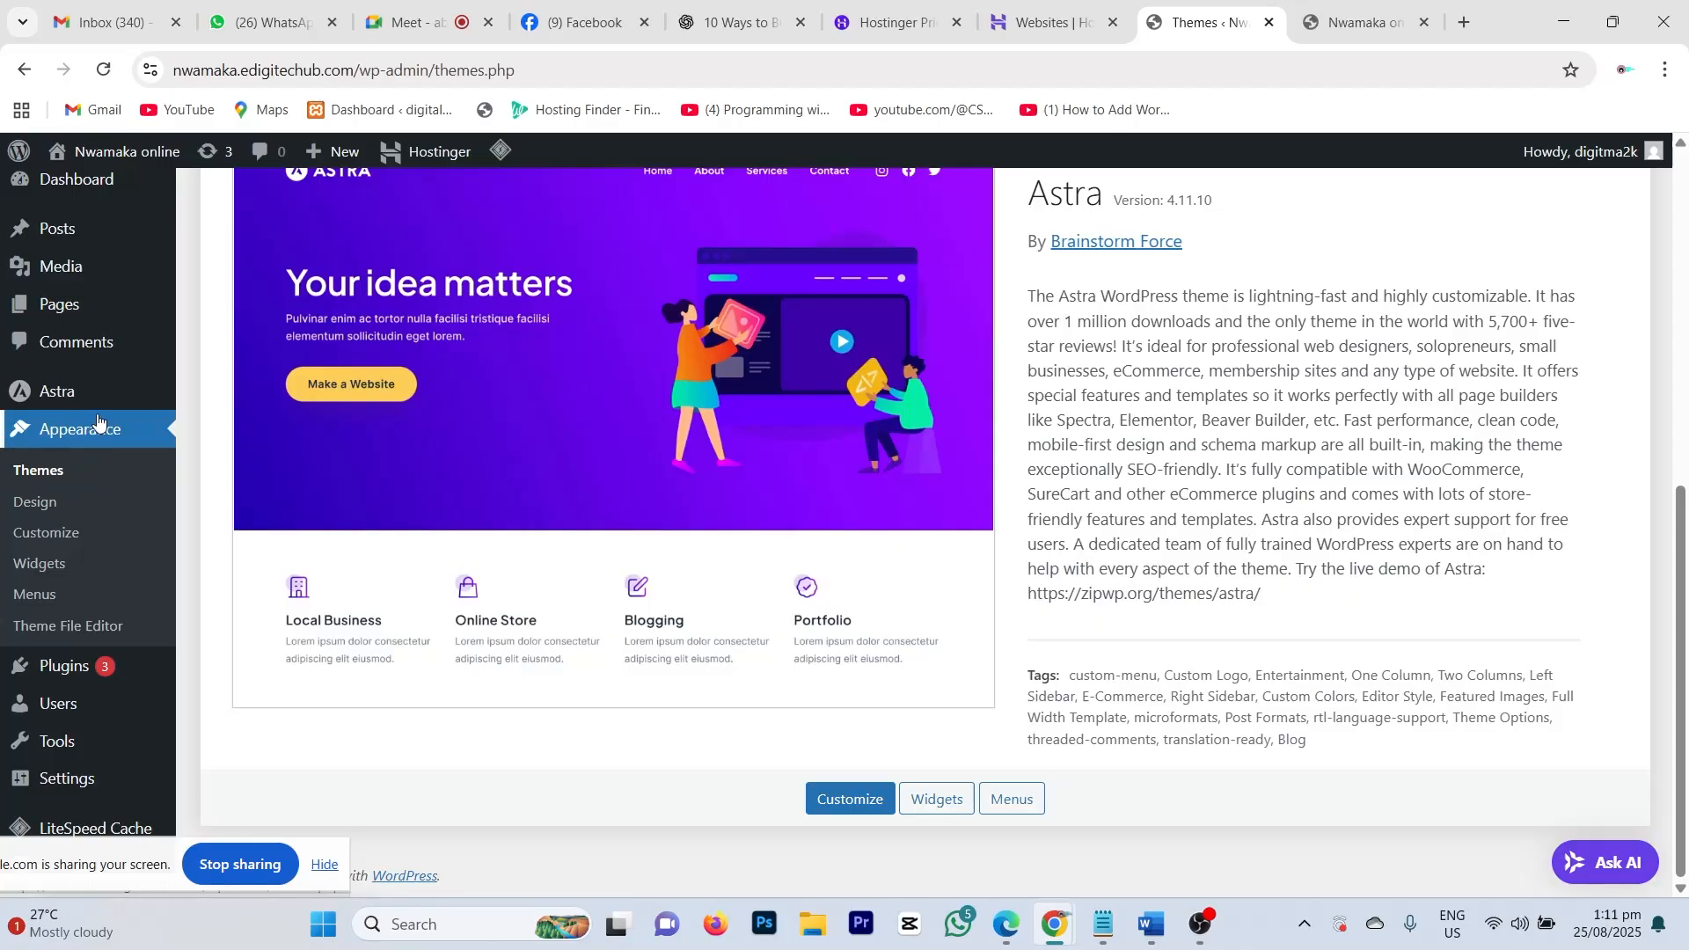
# Step: Go to the Add Plugins page from the Plugins menu
pyautogui.moveTo(63, 697)
pyautogui.moveTo(55, 668)
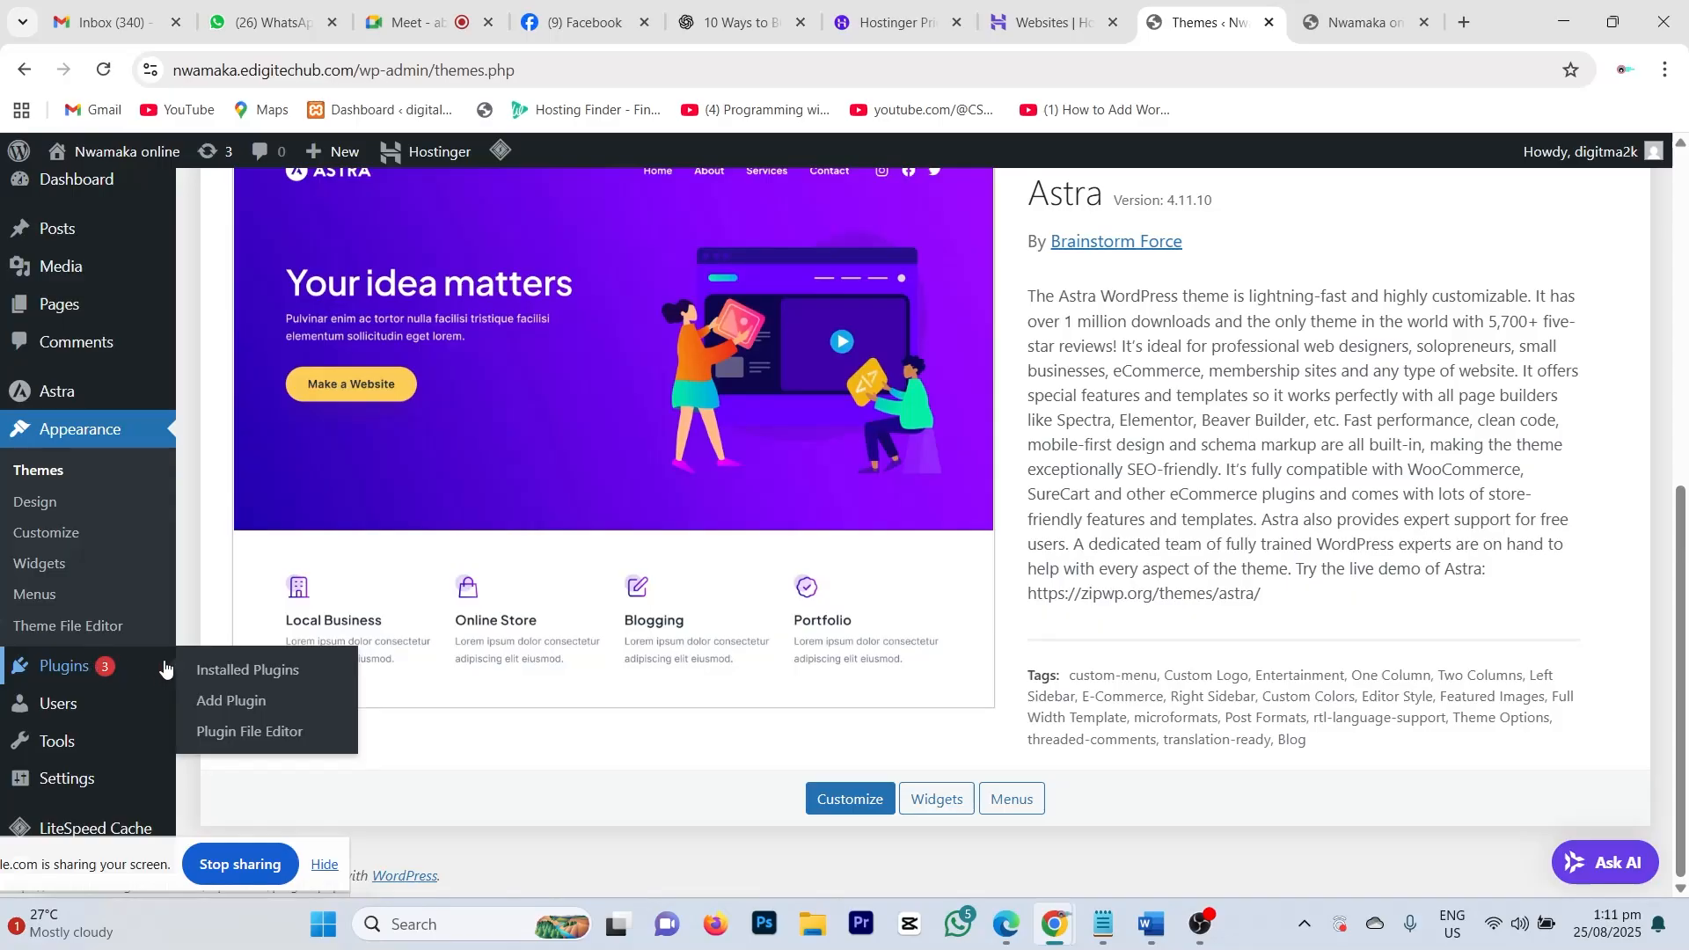
pyautogui.click(228, 708)
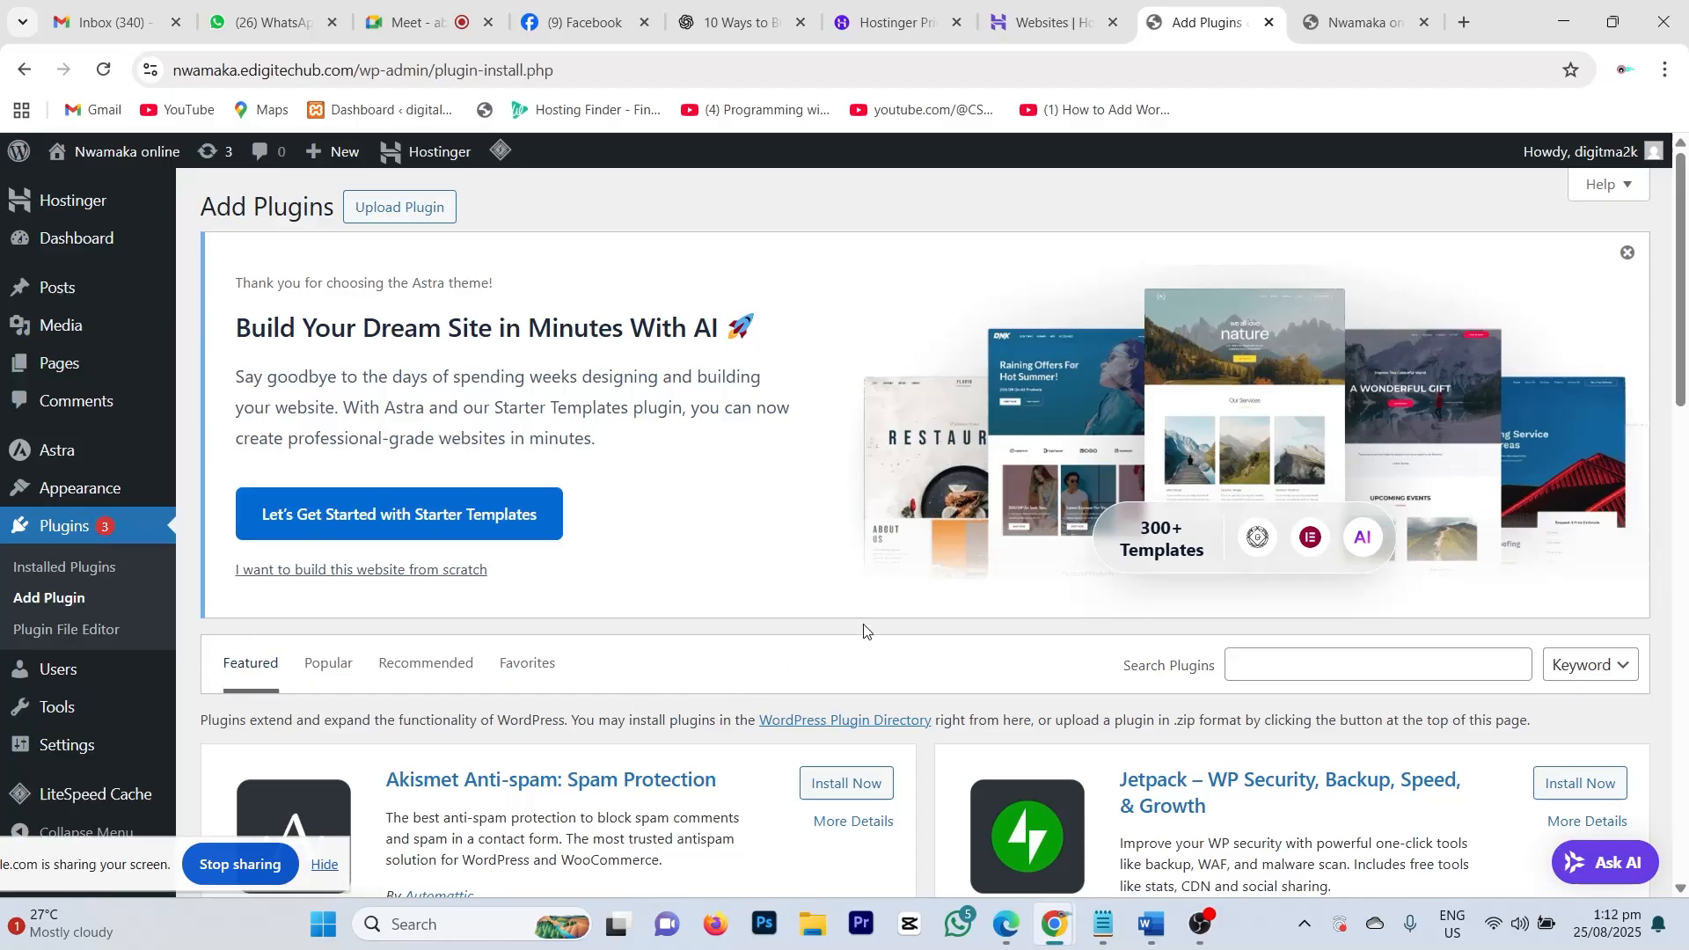
pyautogui.scroll(-3, 867, 598)
pyautogui.scroll(3, 912, 528)
# Step: Dismiss the Astra banner and look over featured plugins like Akismet, Jetpack and Gutenberg
pyautogui.click(1624, 257)
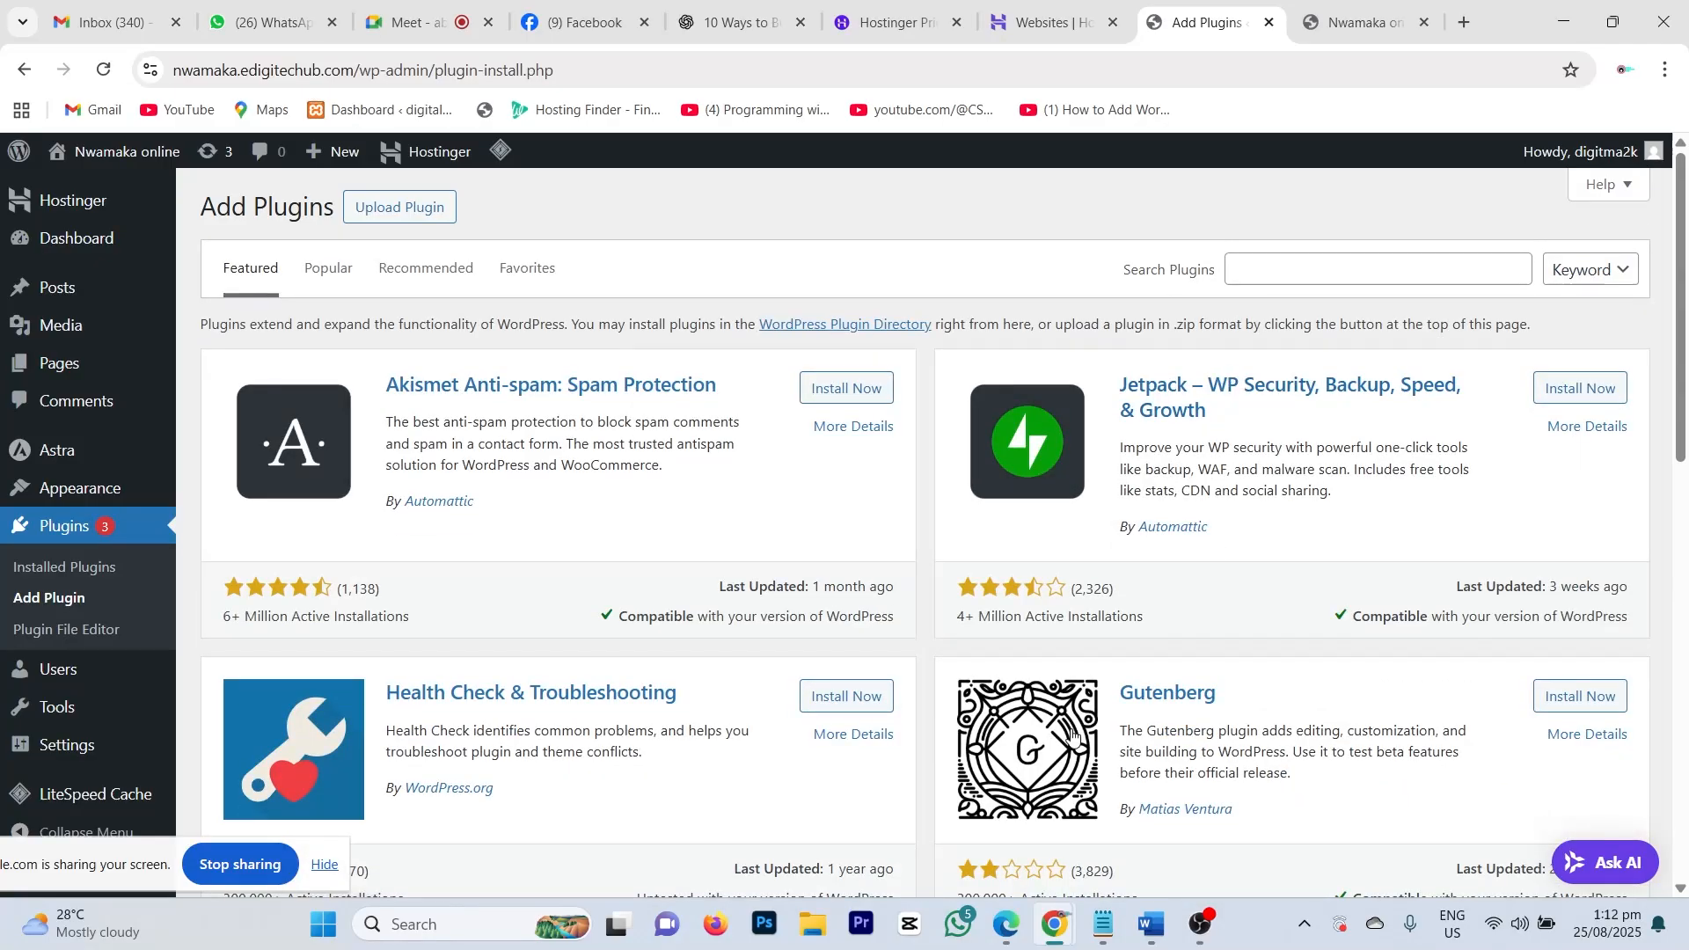
pyautogui.scroll(-4, 1072, 736)
pyautogui.scroll(5, 811, 613)
pyautogui.scroll(-5, 811, 613)
pyautogui.scroll(5, 820, 607)
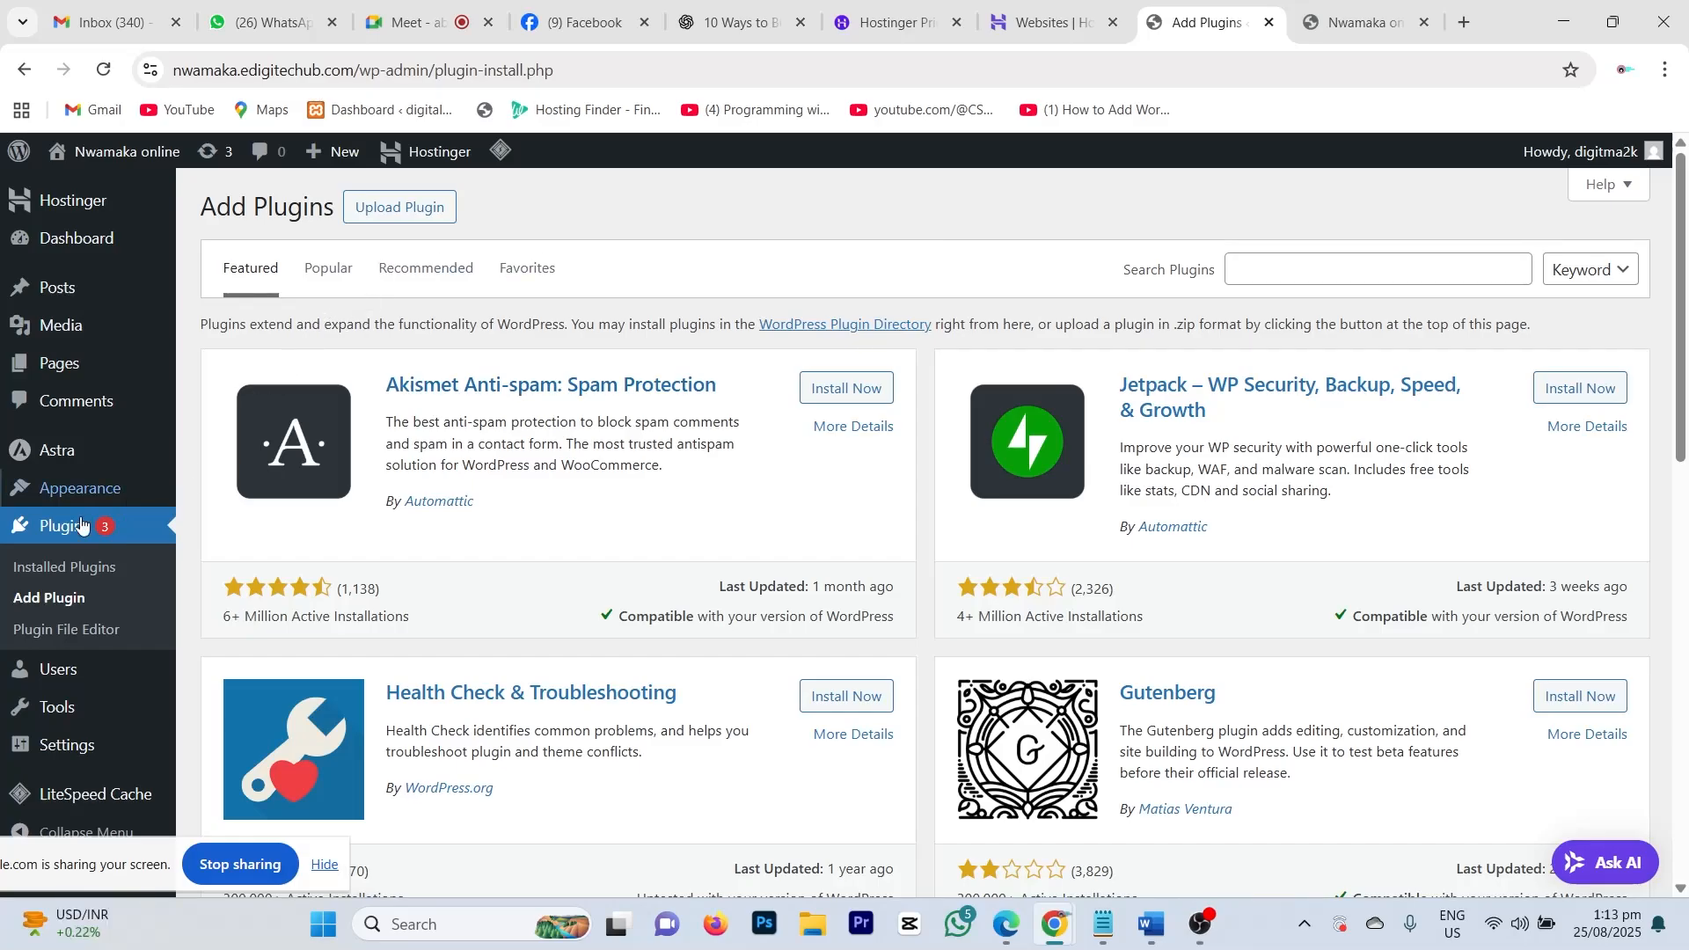
# Step: Search plugins for 'starter template' and check the Starter Templates result by Brainstorm Force
pyautogui.click(1253, 271)
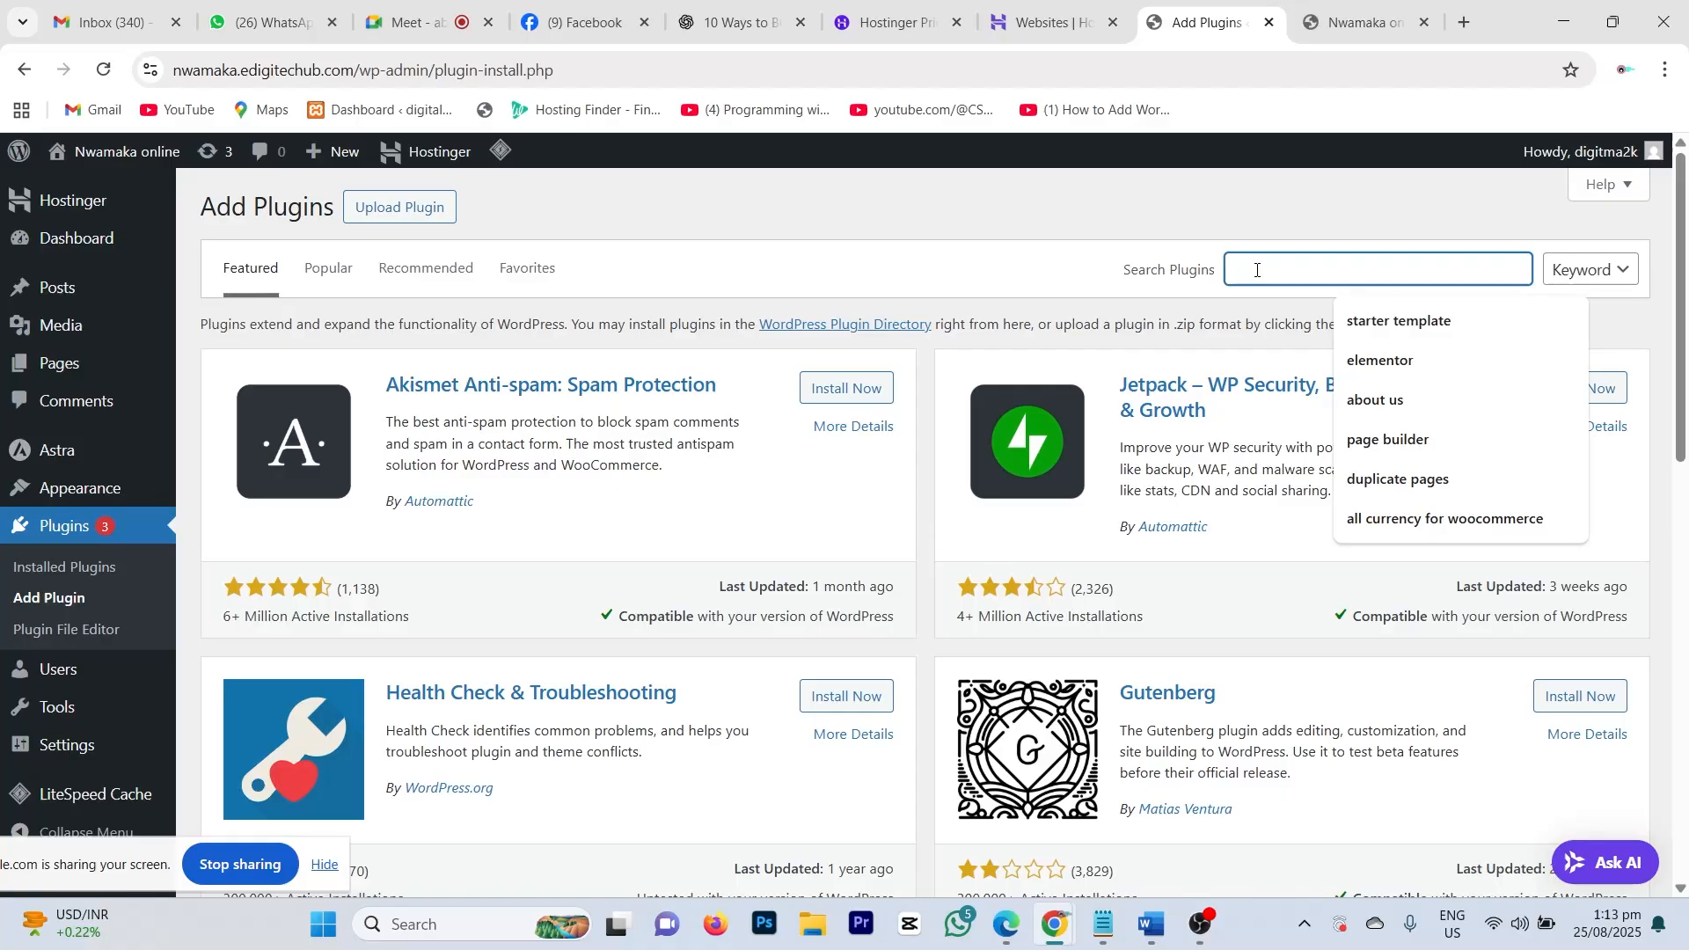
pyautogui.click(1405, 320)
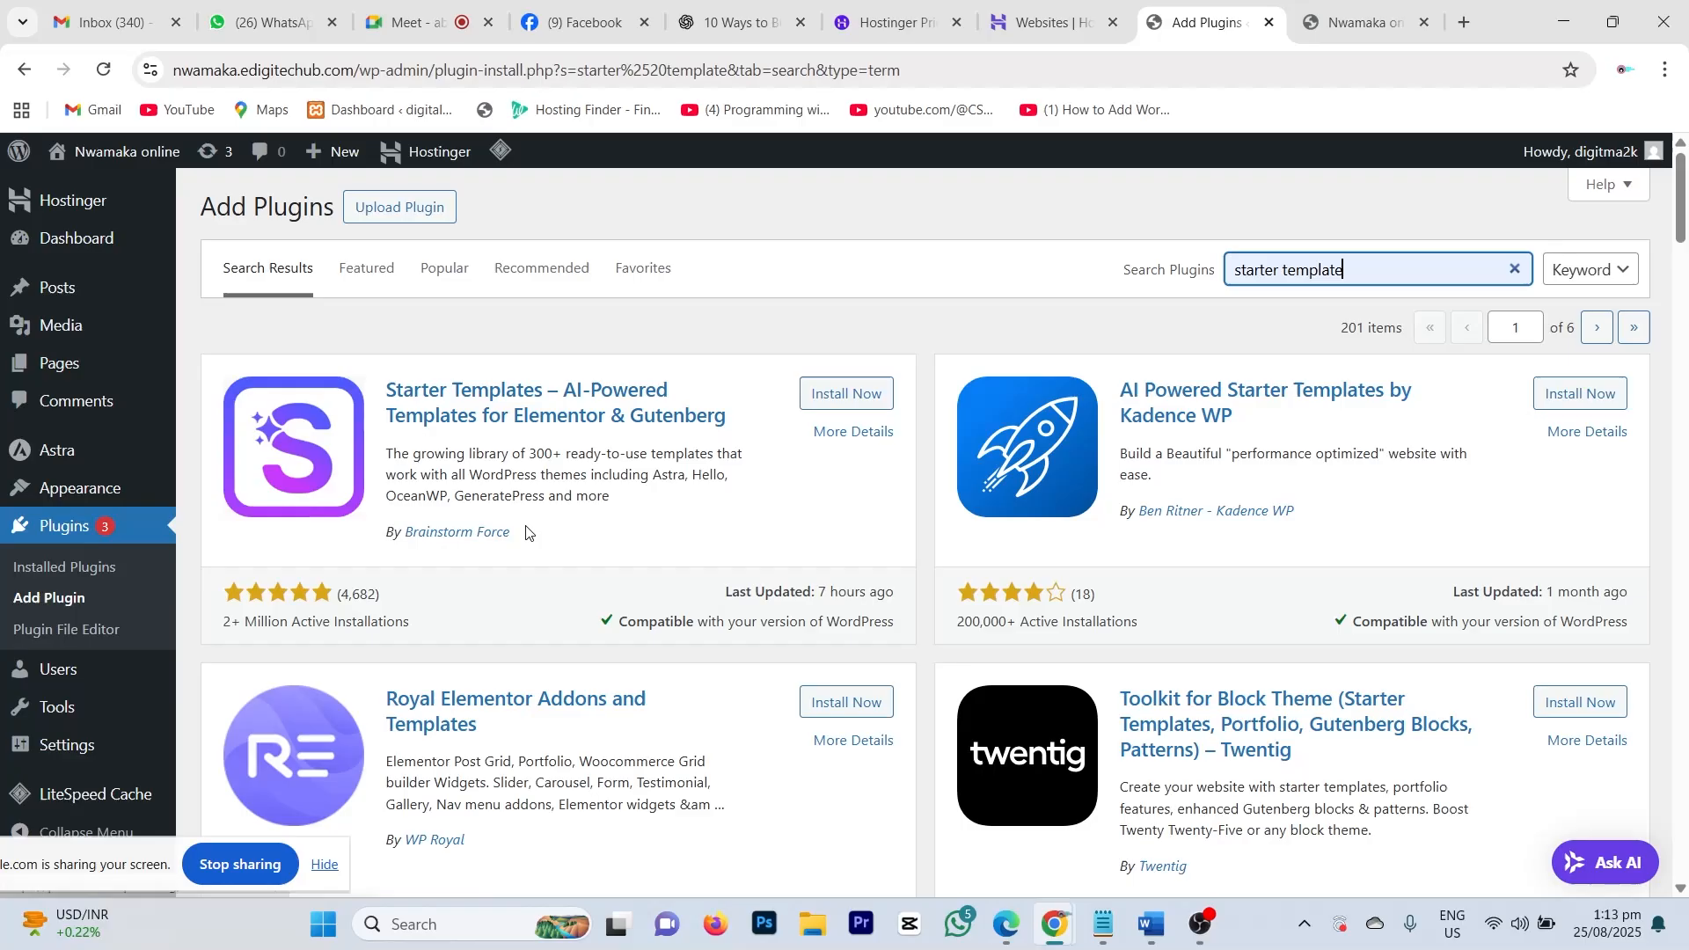
pyautogui.moveTo(534, 532); pyautogui.dragTo(405, 531)
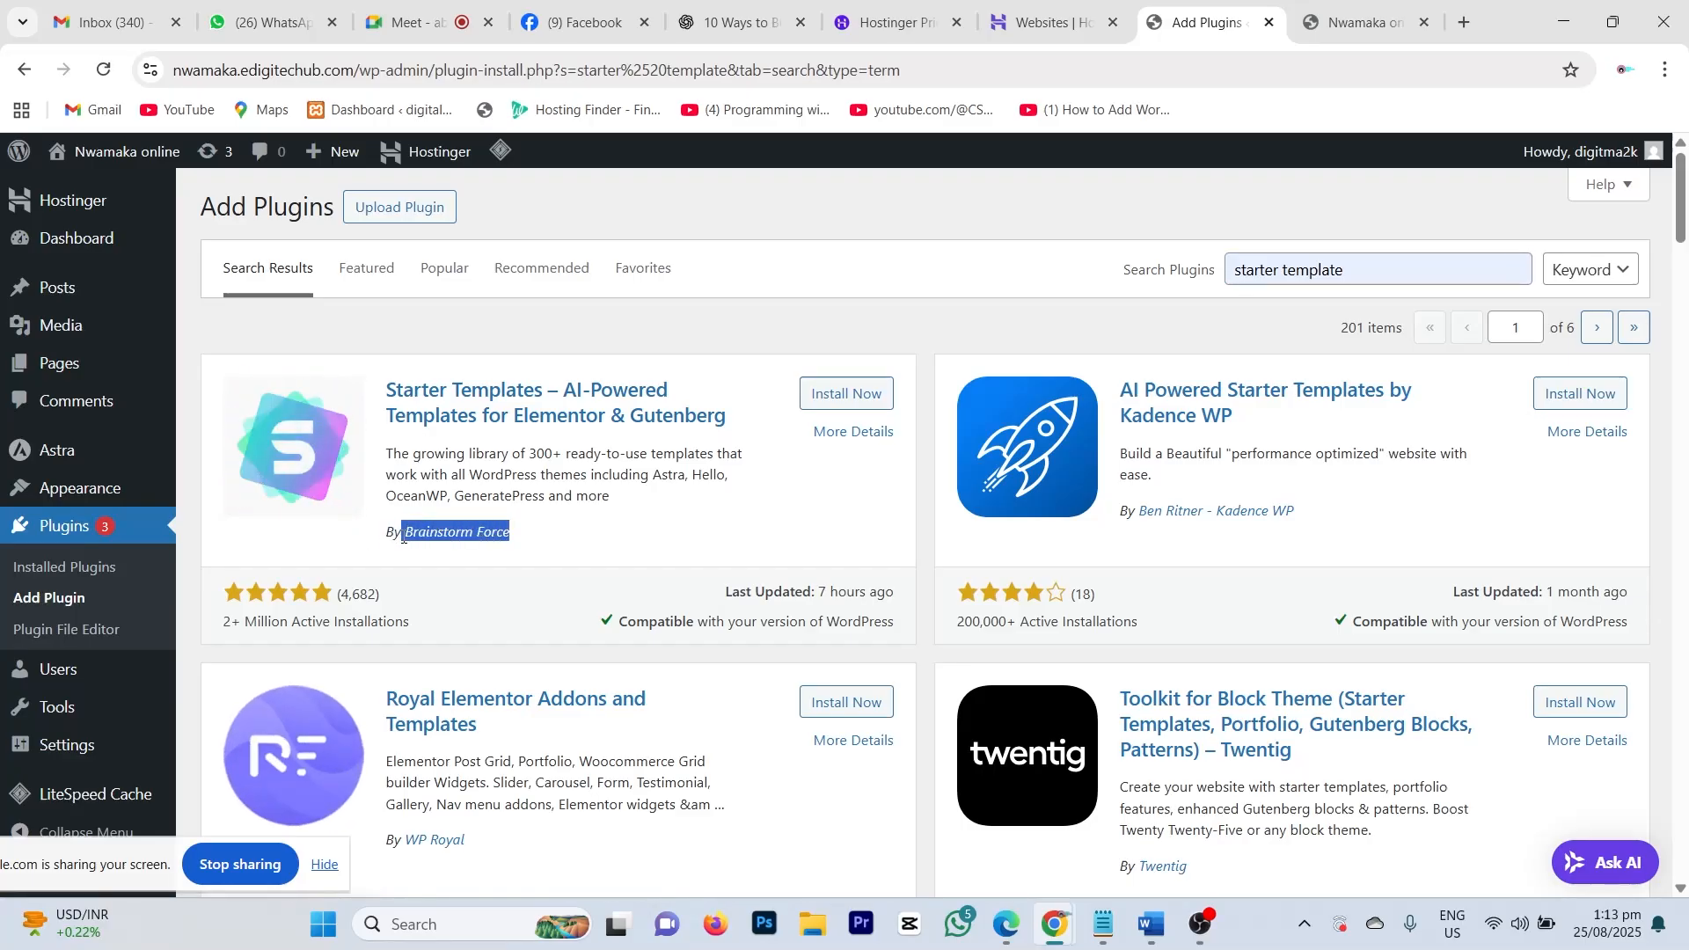
pyautogui.click(566, 539)
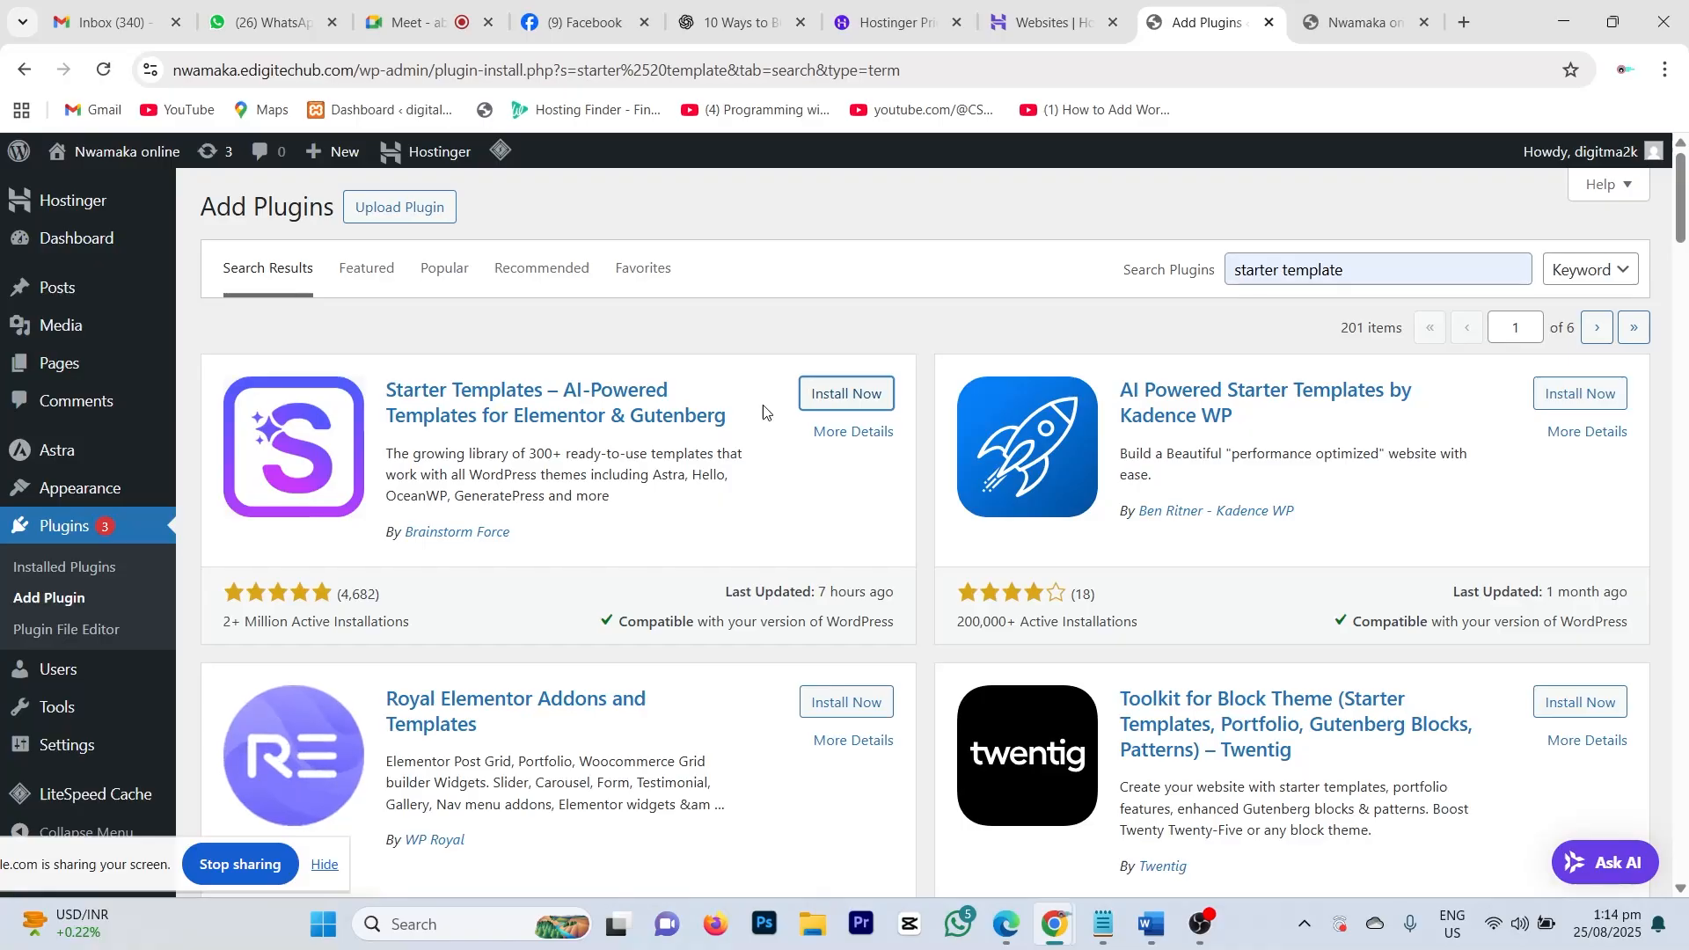
# Step: Install and activate Starter Templates, bringing the active plugin count to 5
pyautogui.click(845, 398)
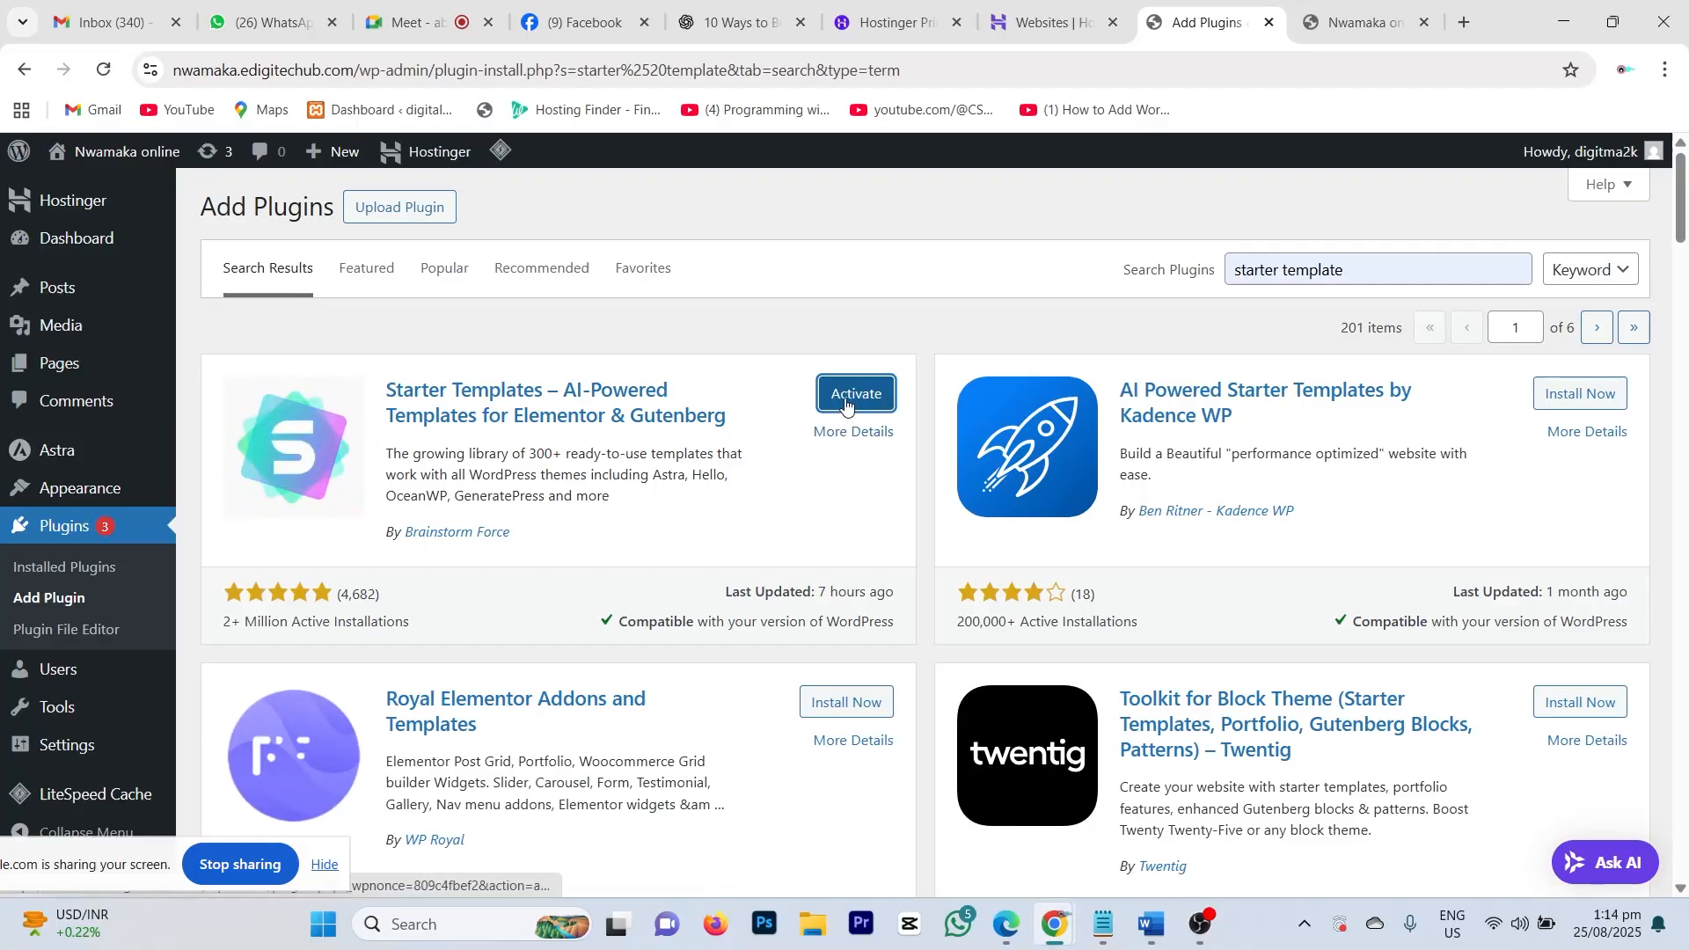
pyautogui.click(851, 397)
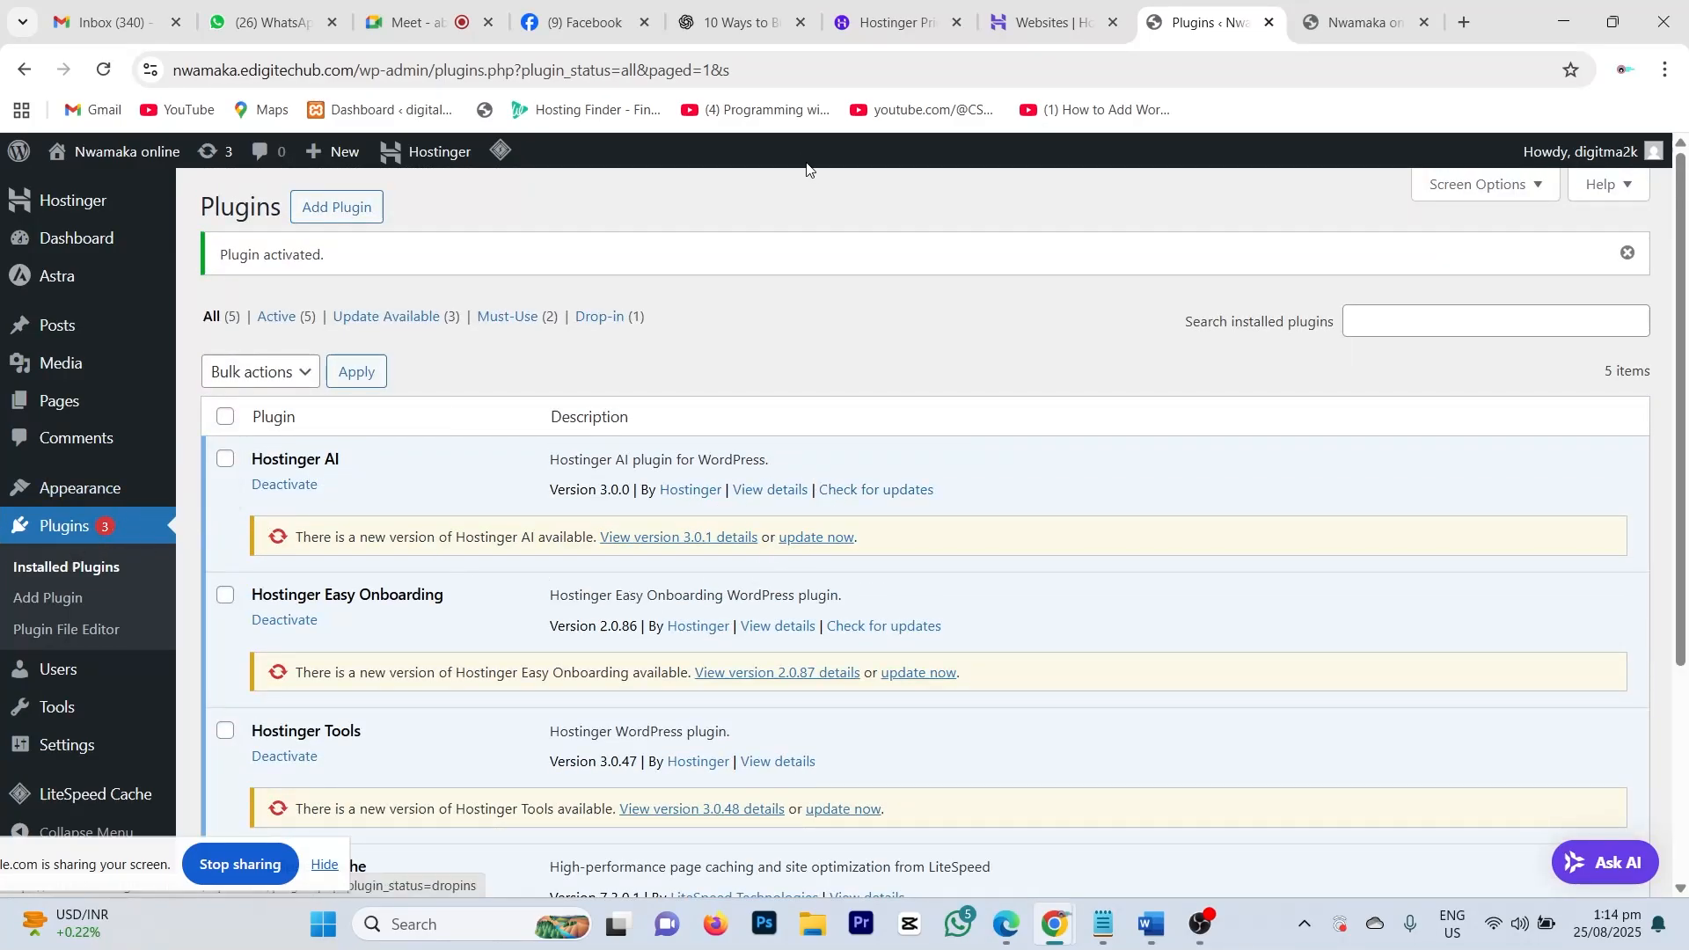
pyautogui.click(1359, 27)
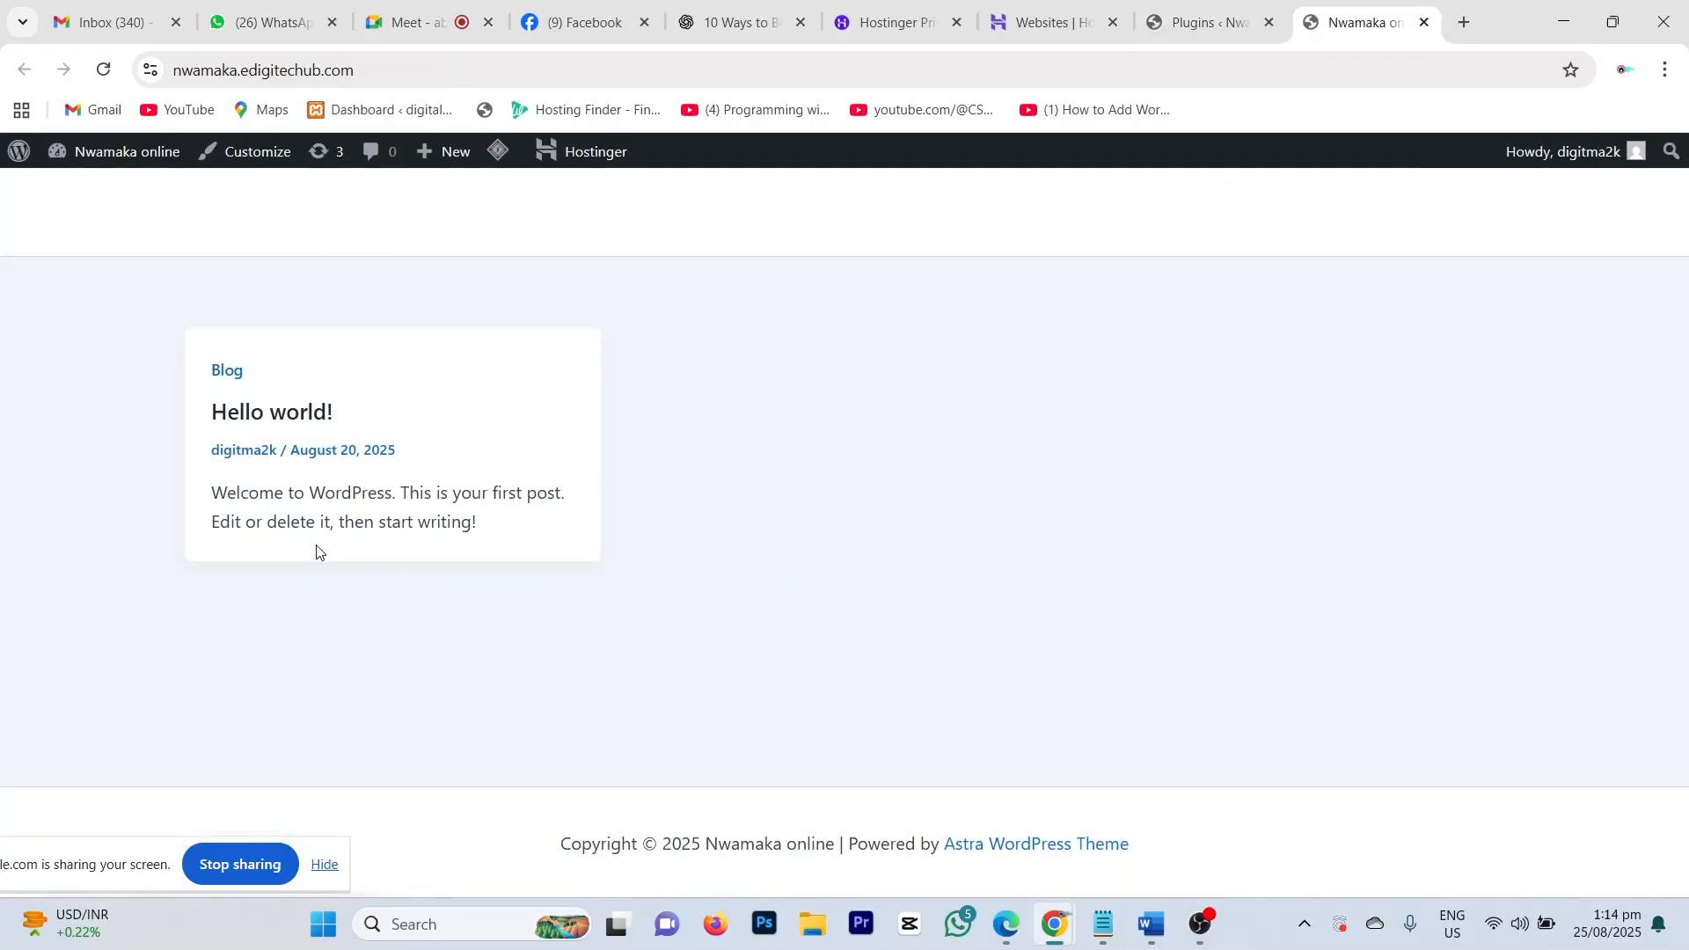
pyautogui.click(104, 69)
pyautogui.click(1189, 16)
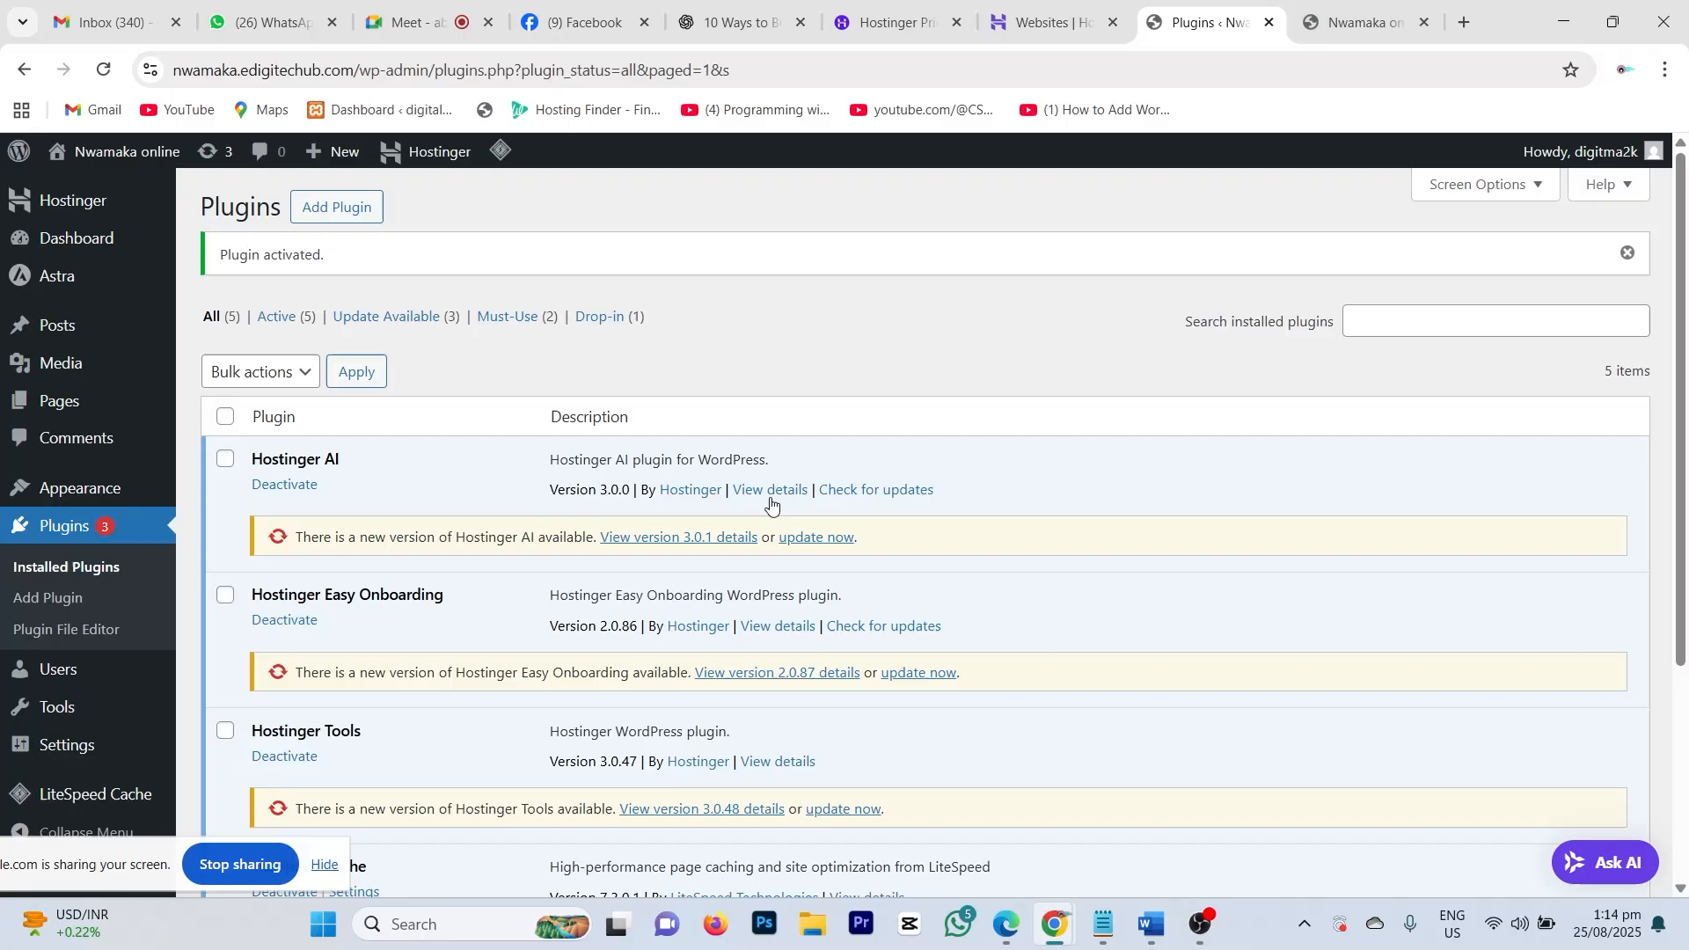
pyautogui.scroll(-3, 458, 569)
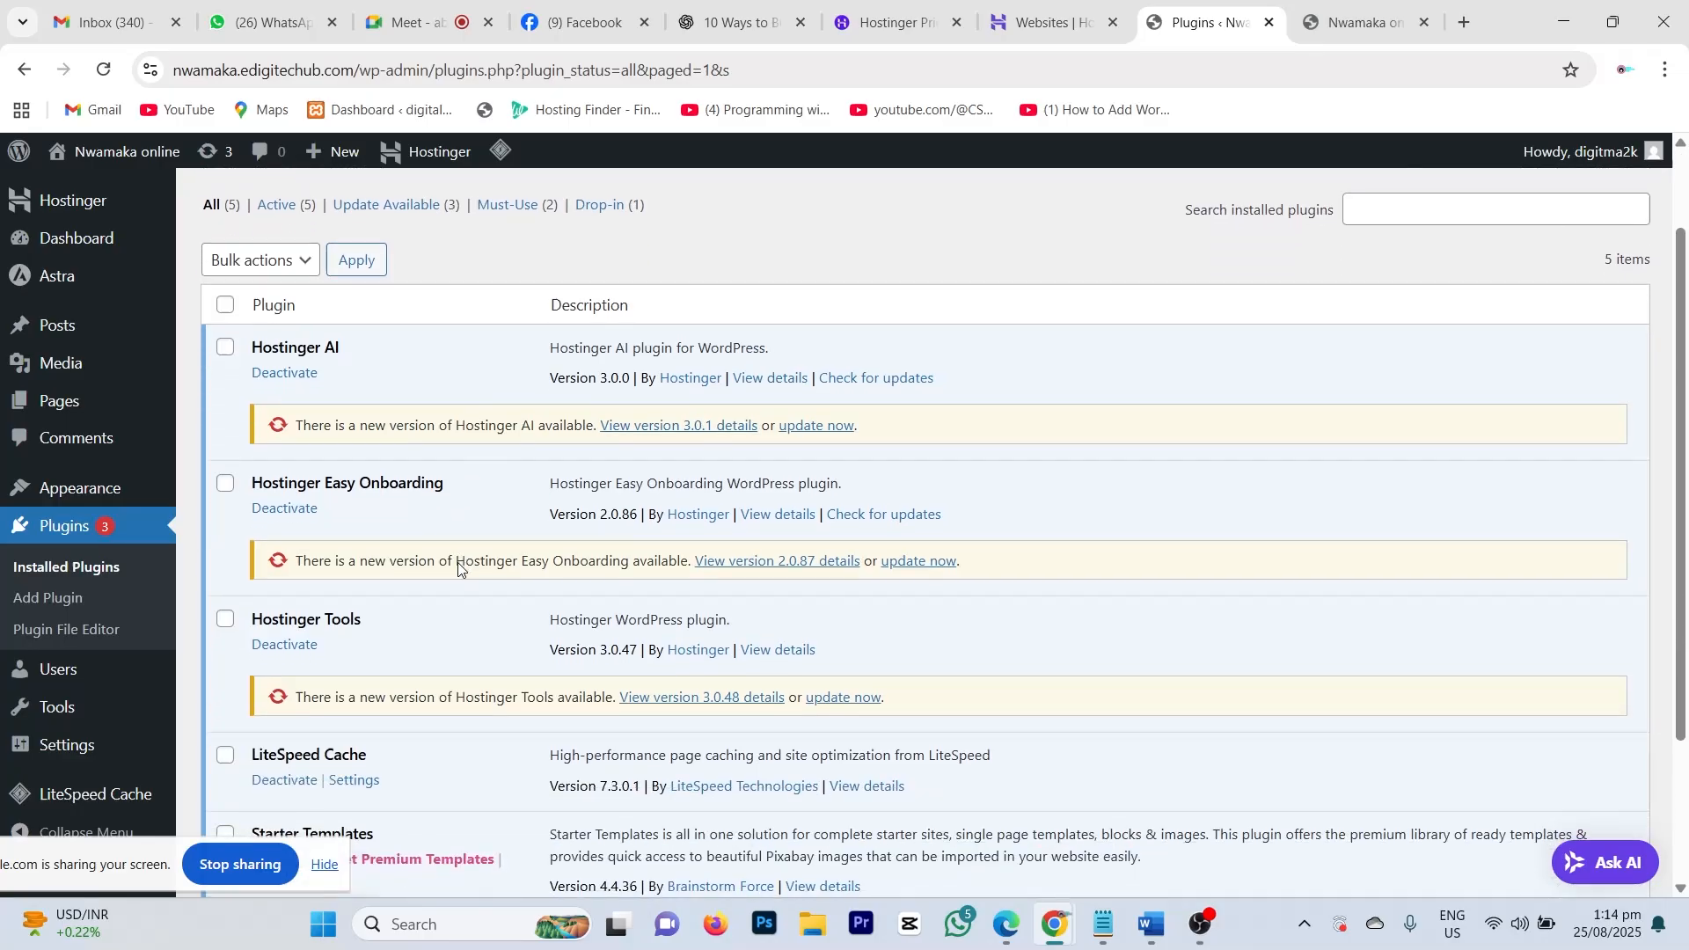
pyautogui.scroll(3, 456, 569)
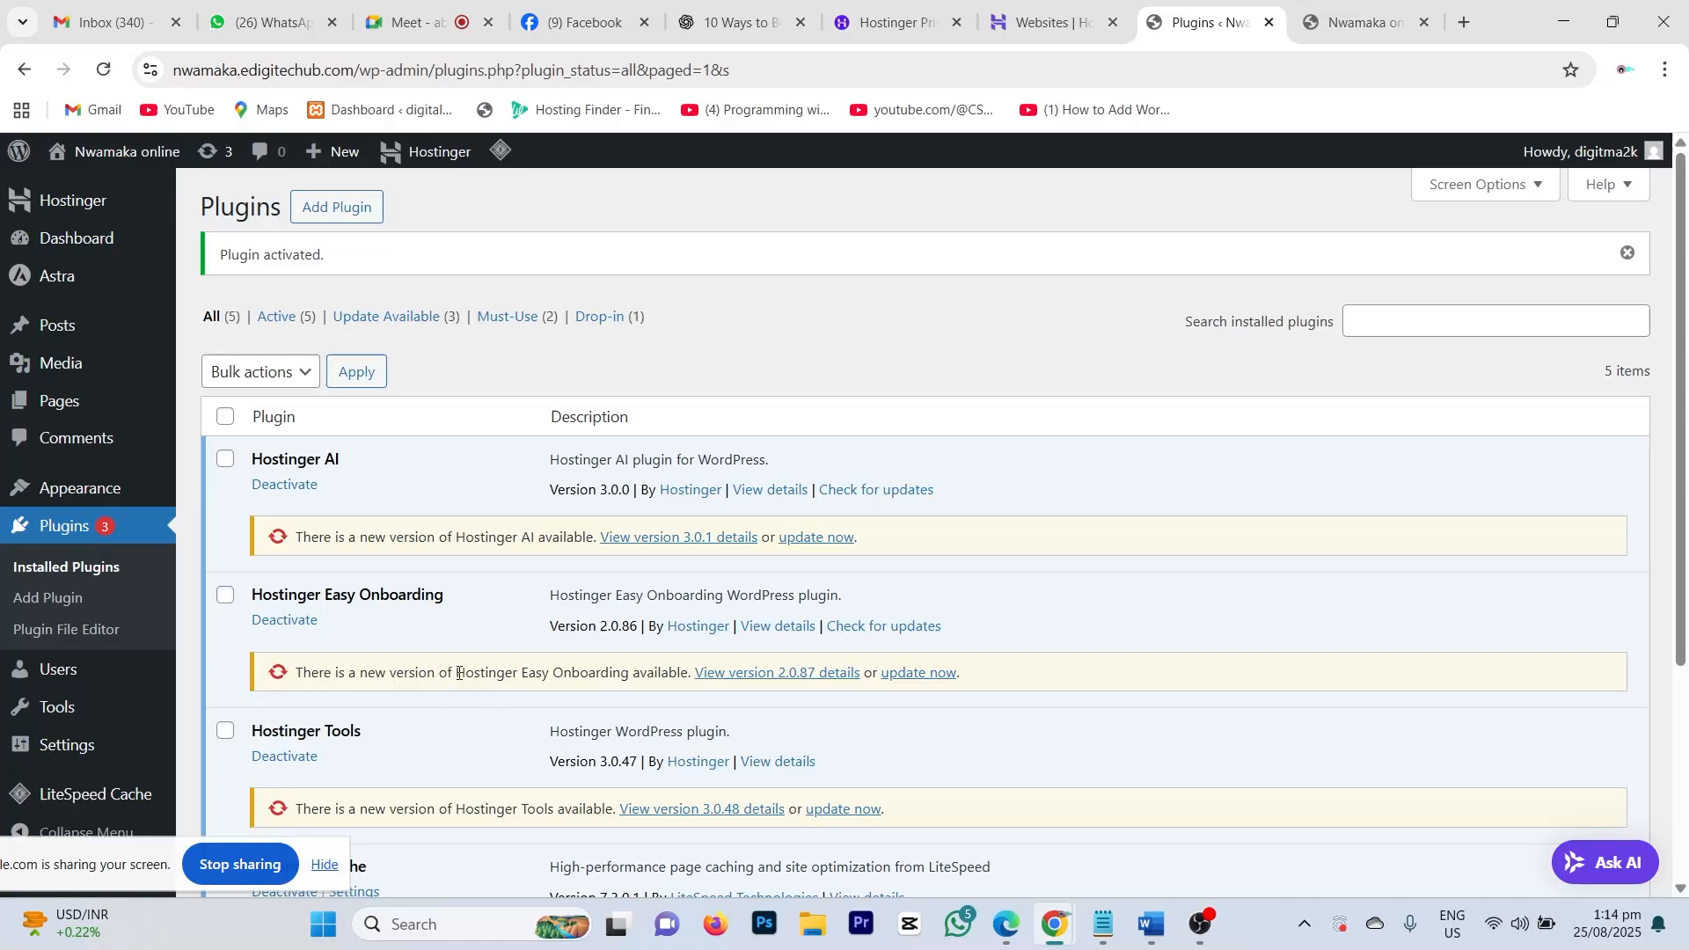
pyautogui.scroll(-1, 491, 639)
pyautogui.scroll(-1, 492, 640)
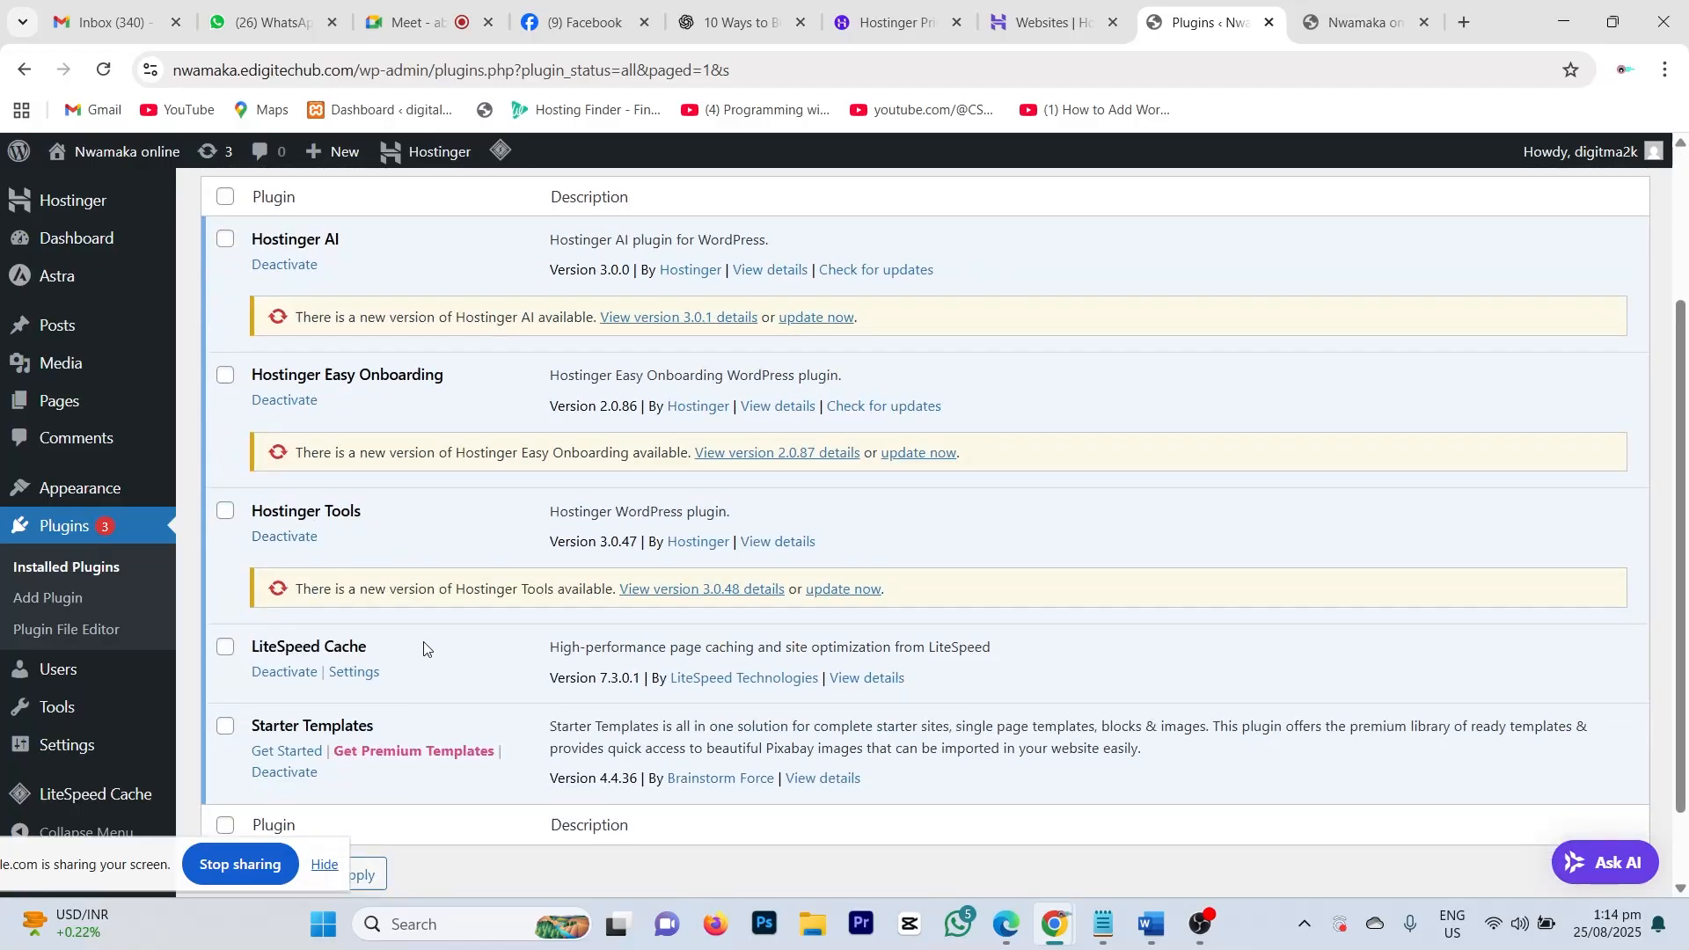
pyautogui.scroll(-1, 446, 591)
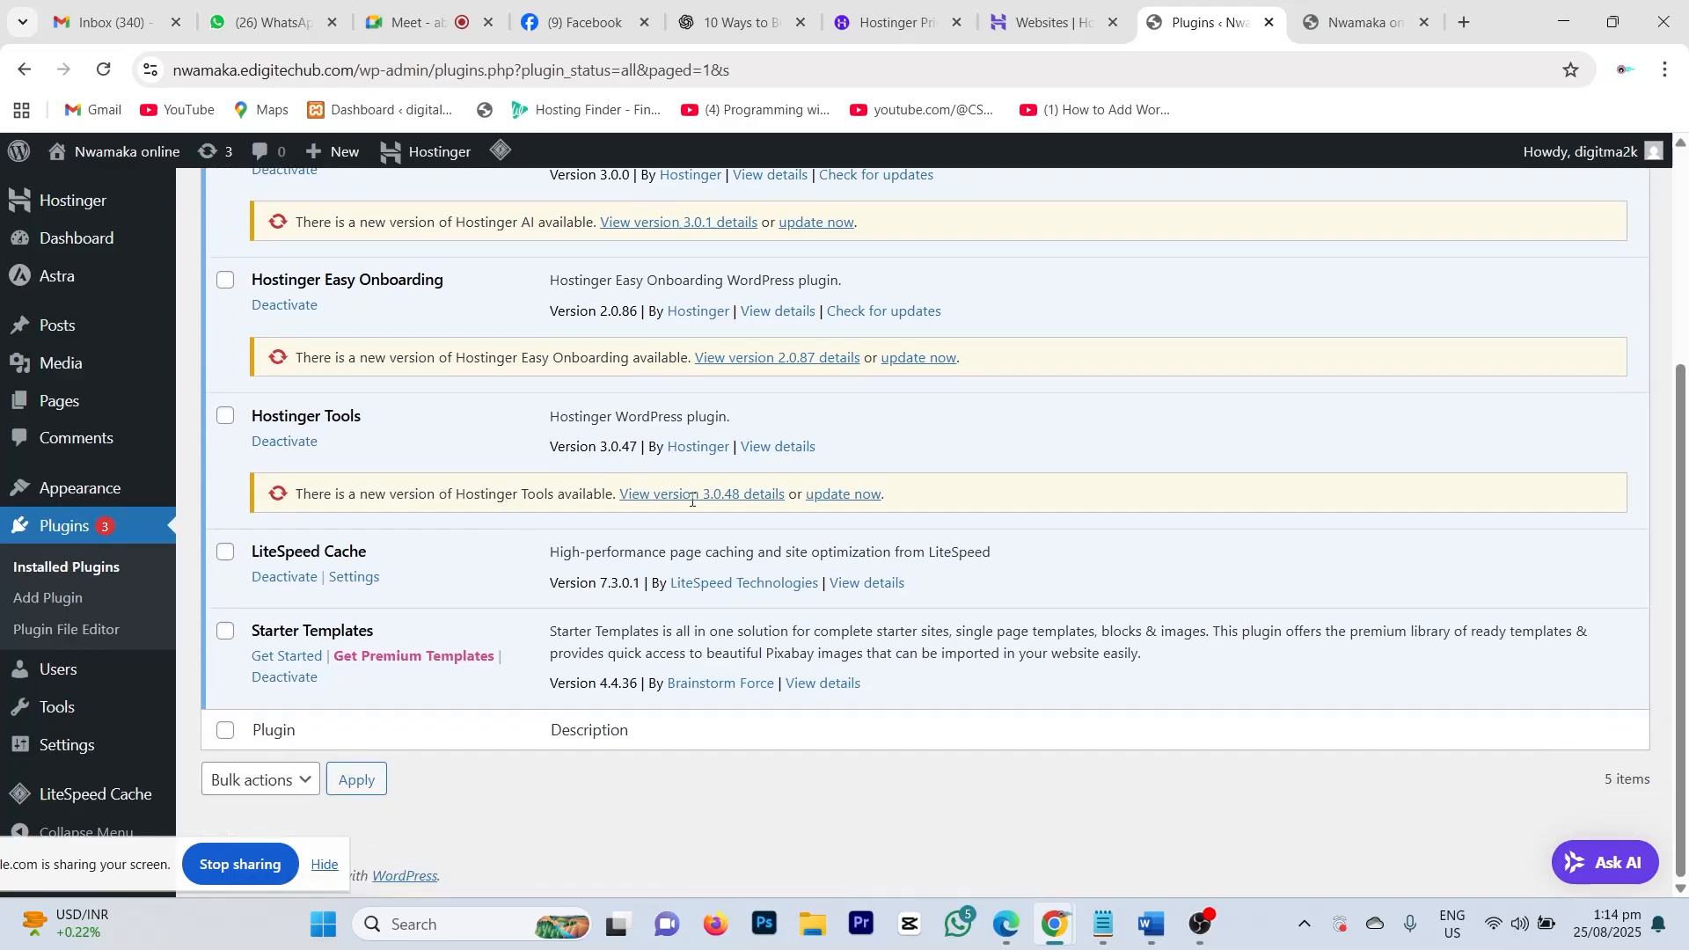
pyautogui.scroll(3, 792, 490)
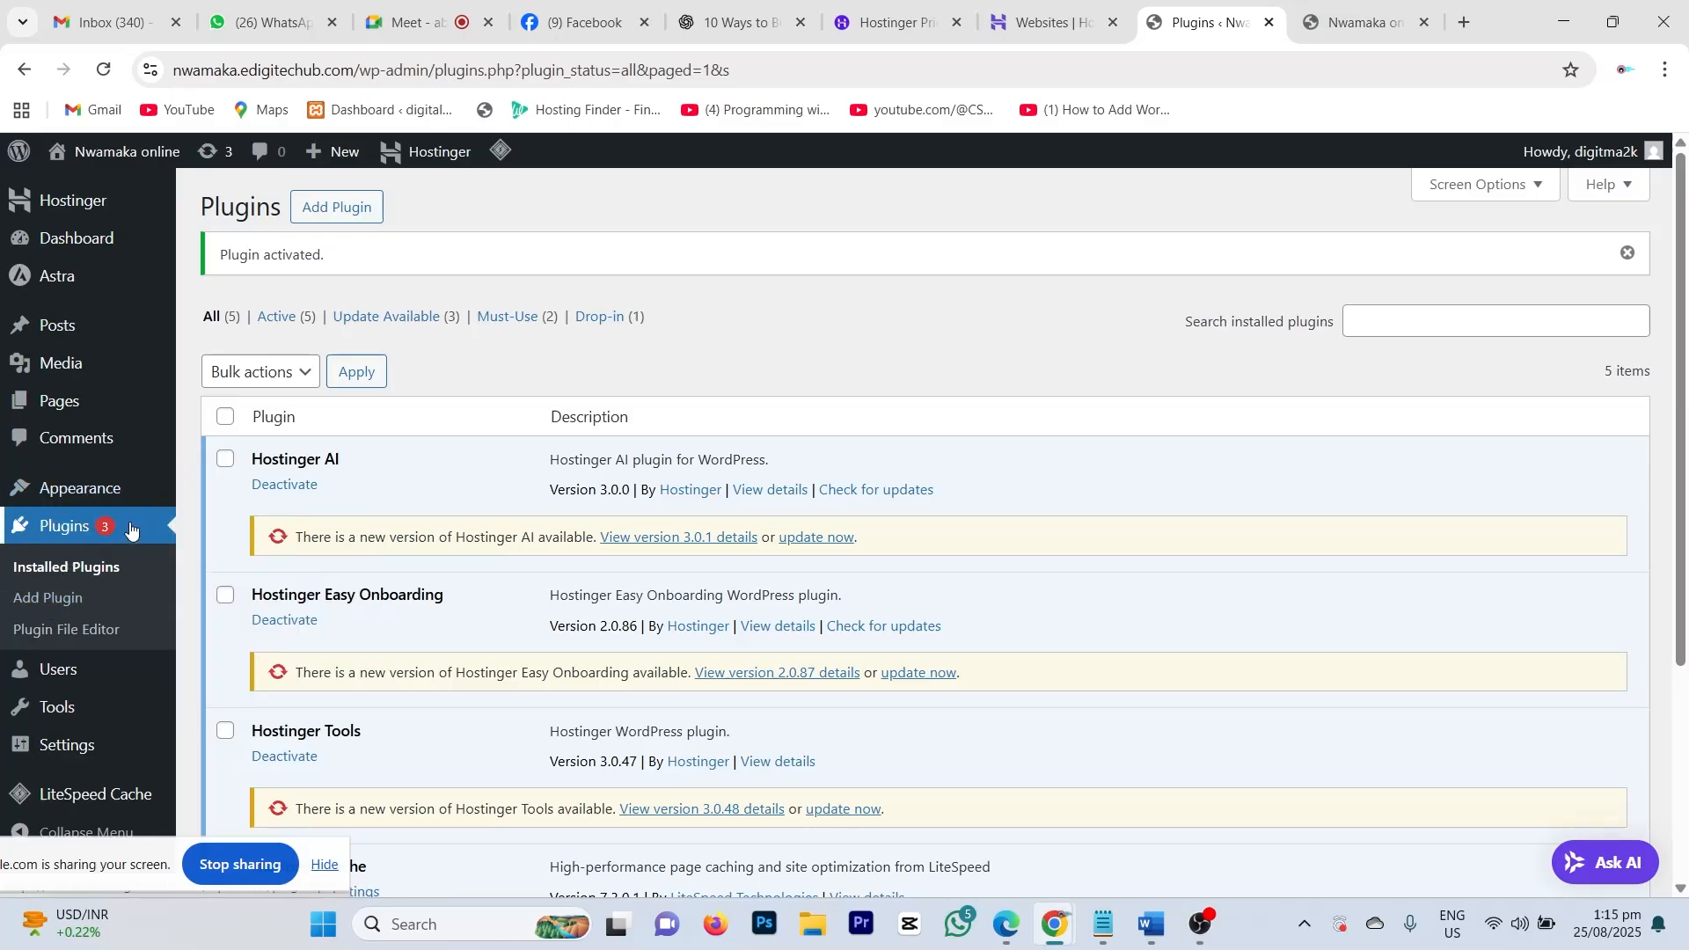
pyautogui.scroll(-4, 445, 565)
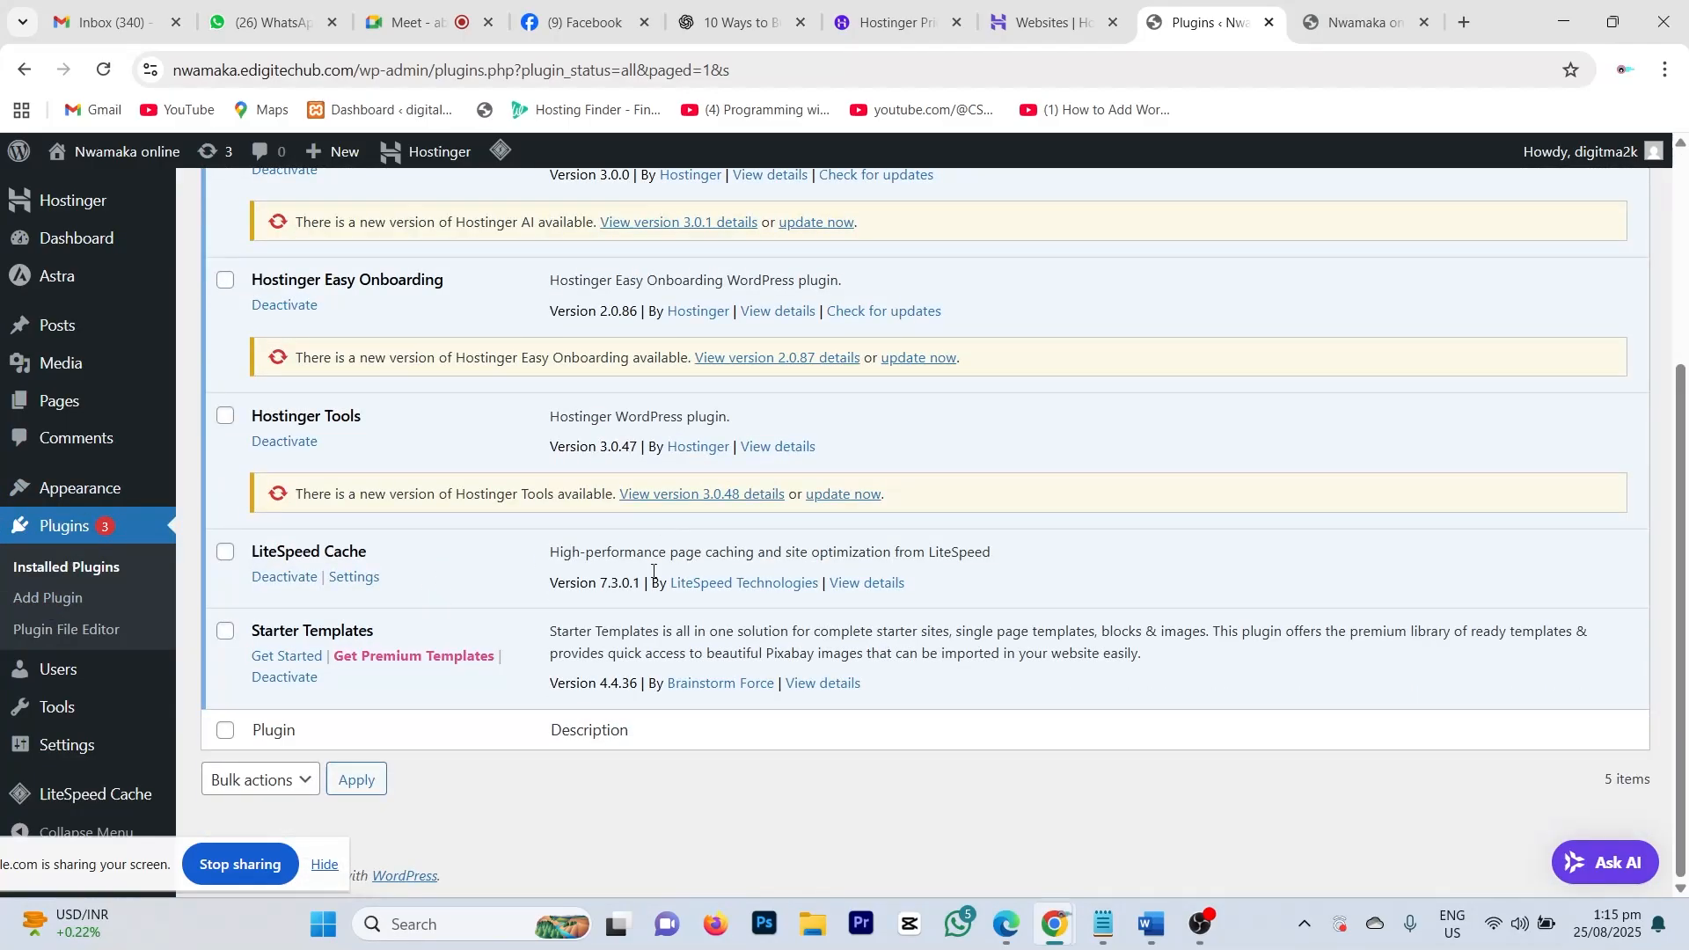
pyautogui.click(294, 658)
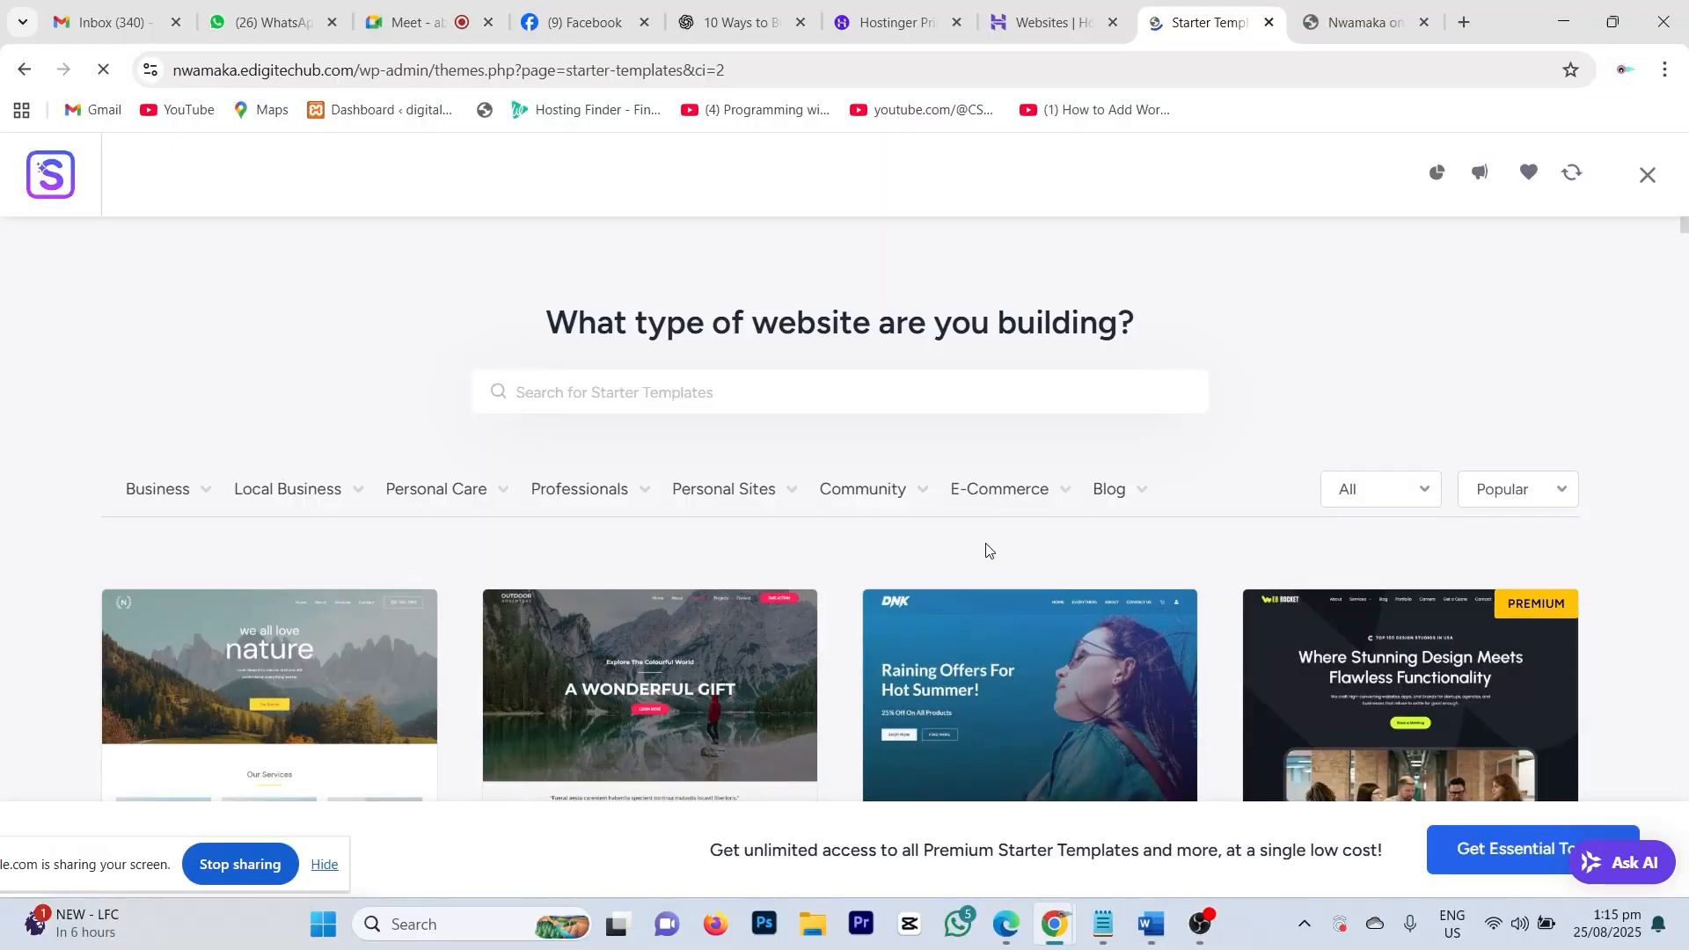
pyautogui.scroll(-7, 942, 519)
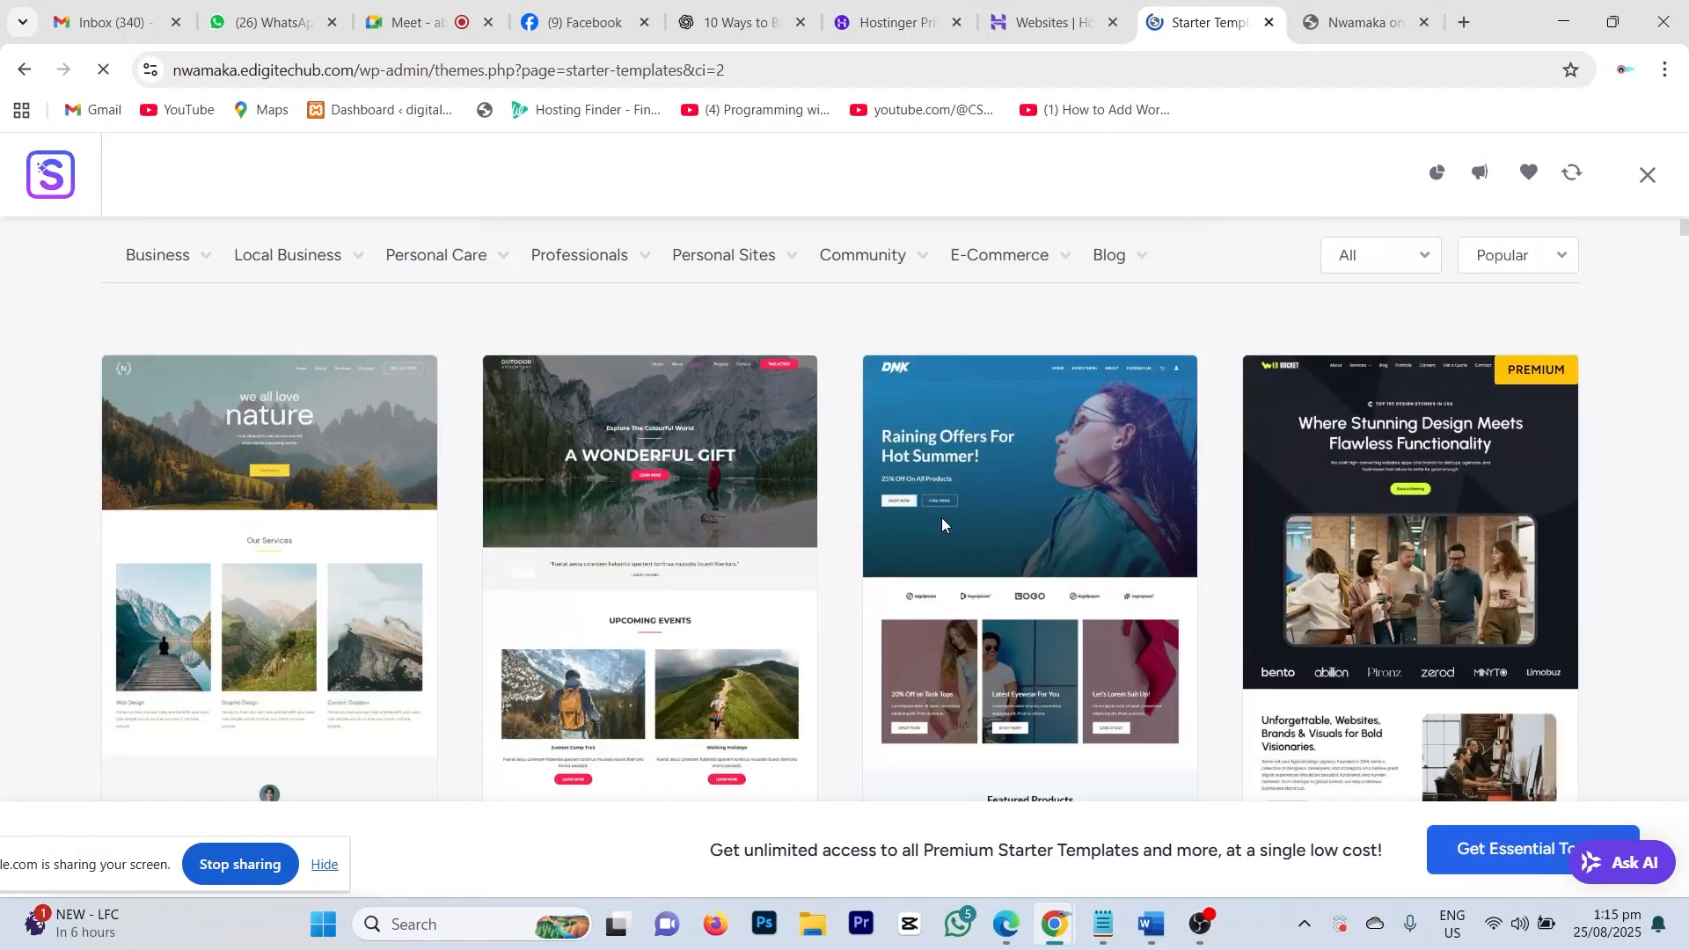
pyautogui.scroll(-10, 941, 528)
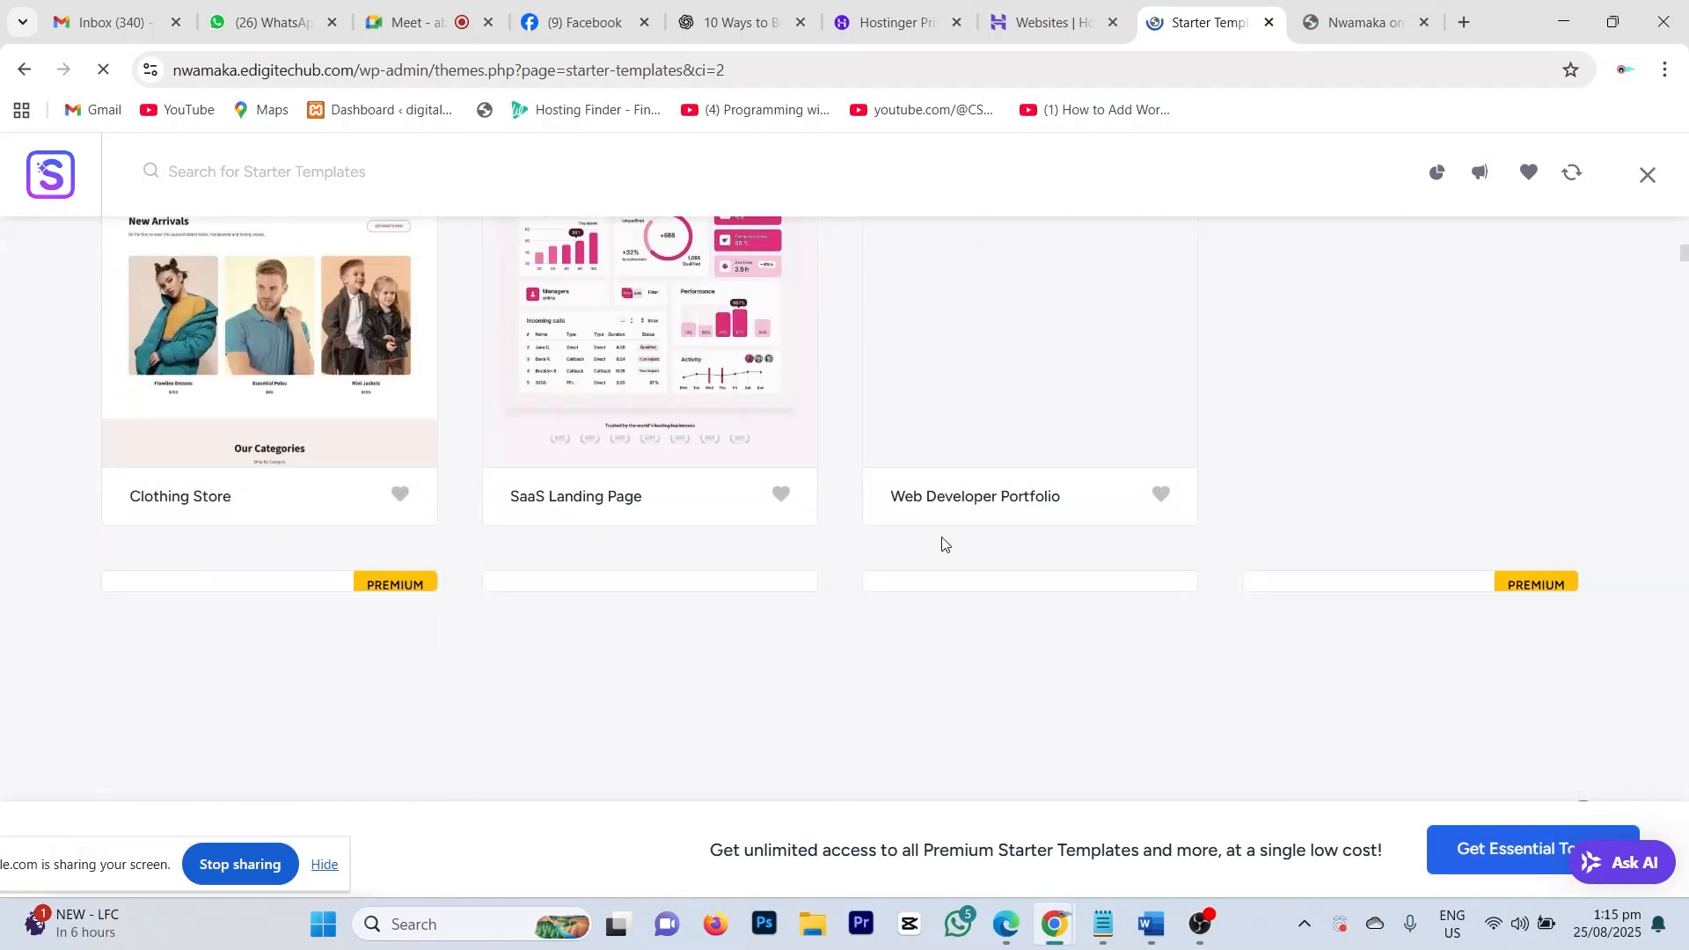
pyautogui.scroll(10, 942, 543)
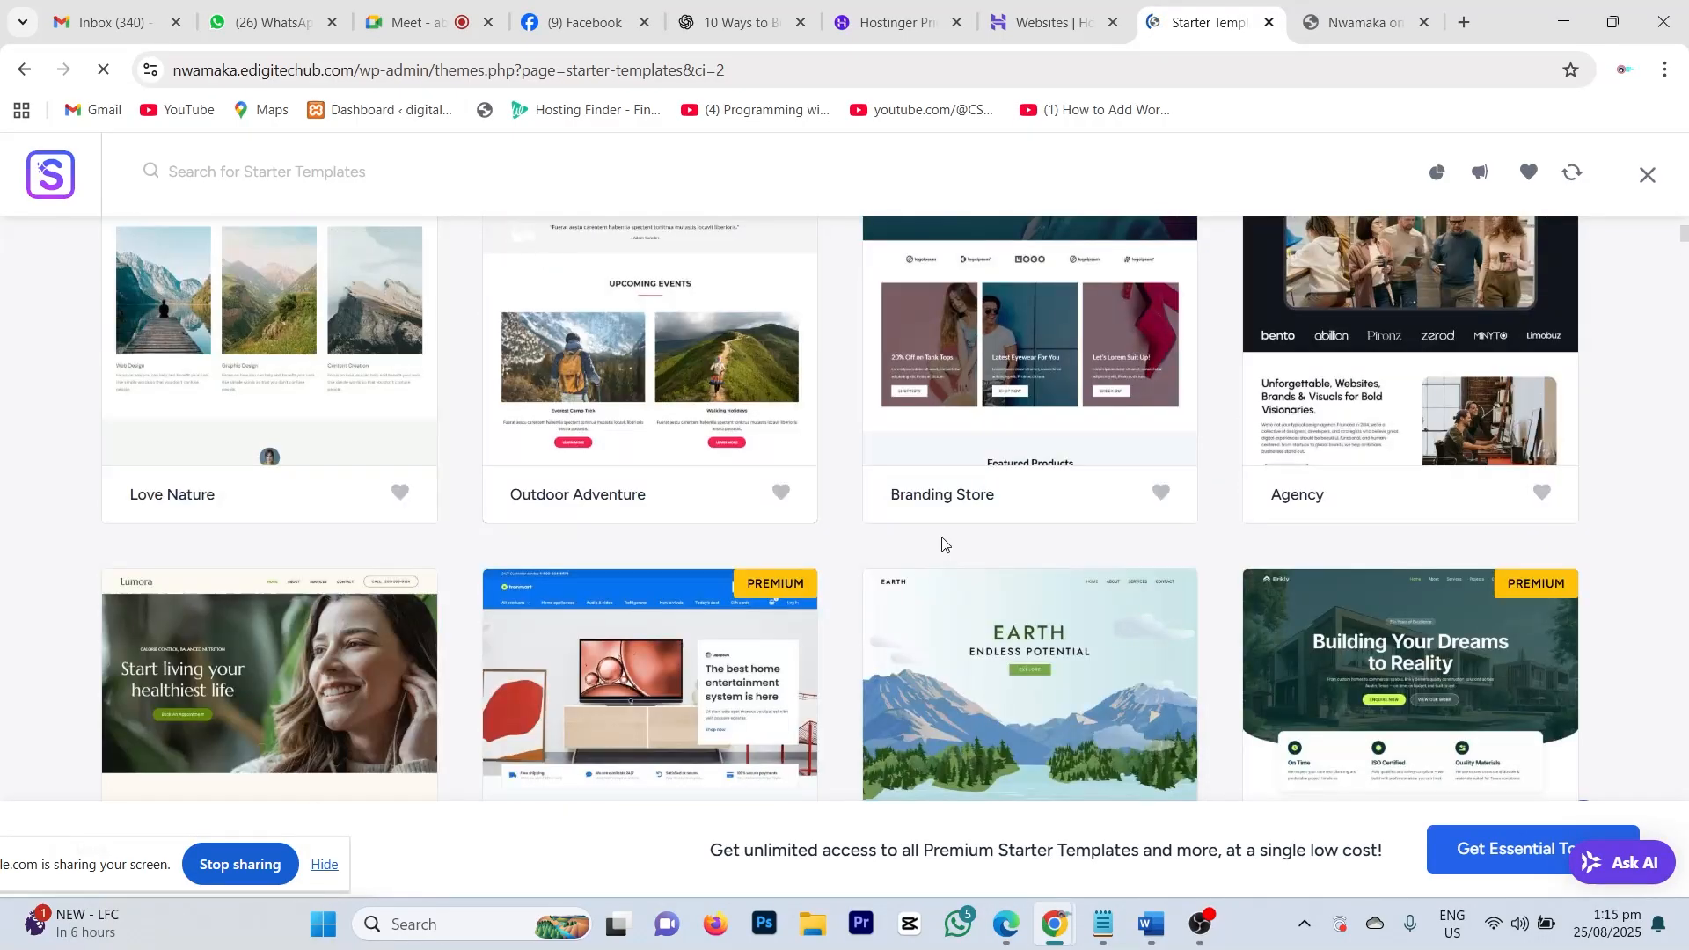
pyautogui.scroll(10, 942, 544)
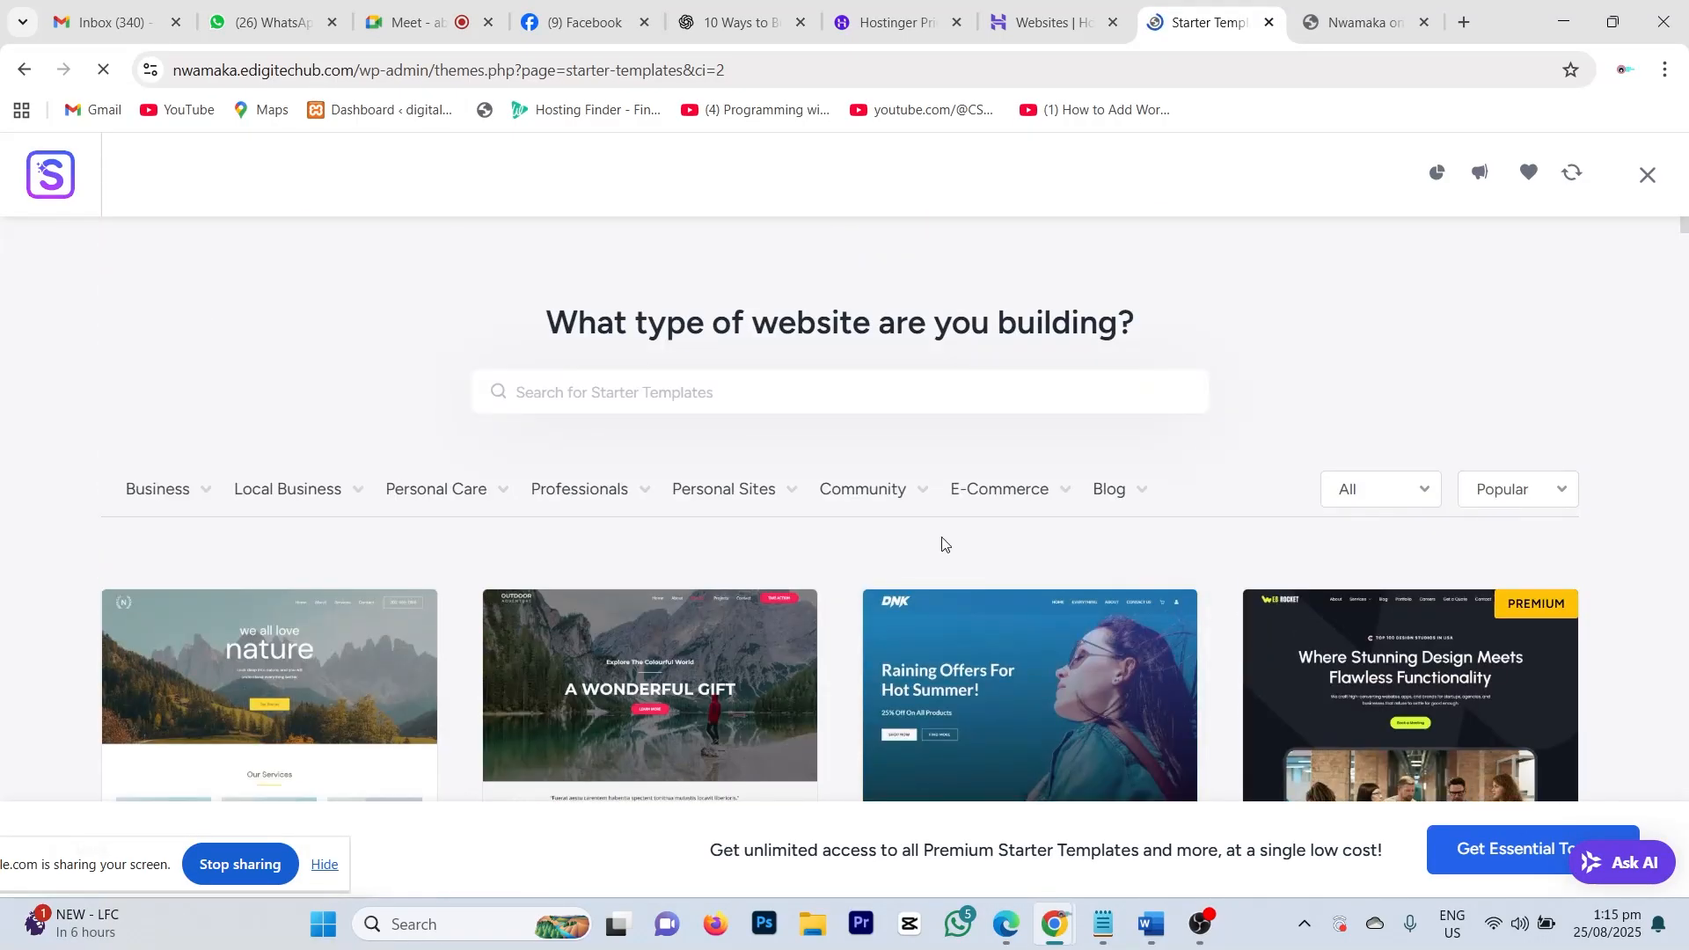
pyautogui.scroll(-10, 942, 543)
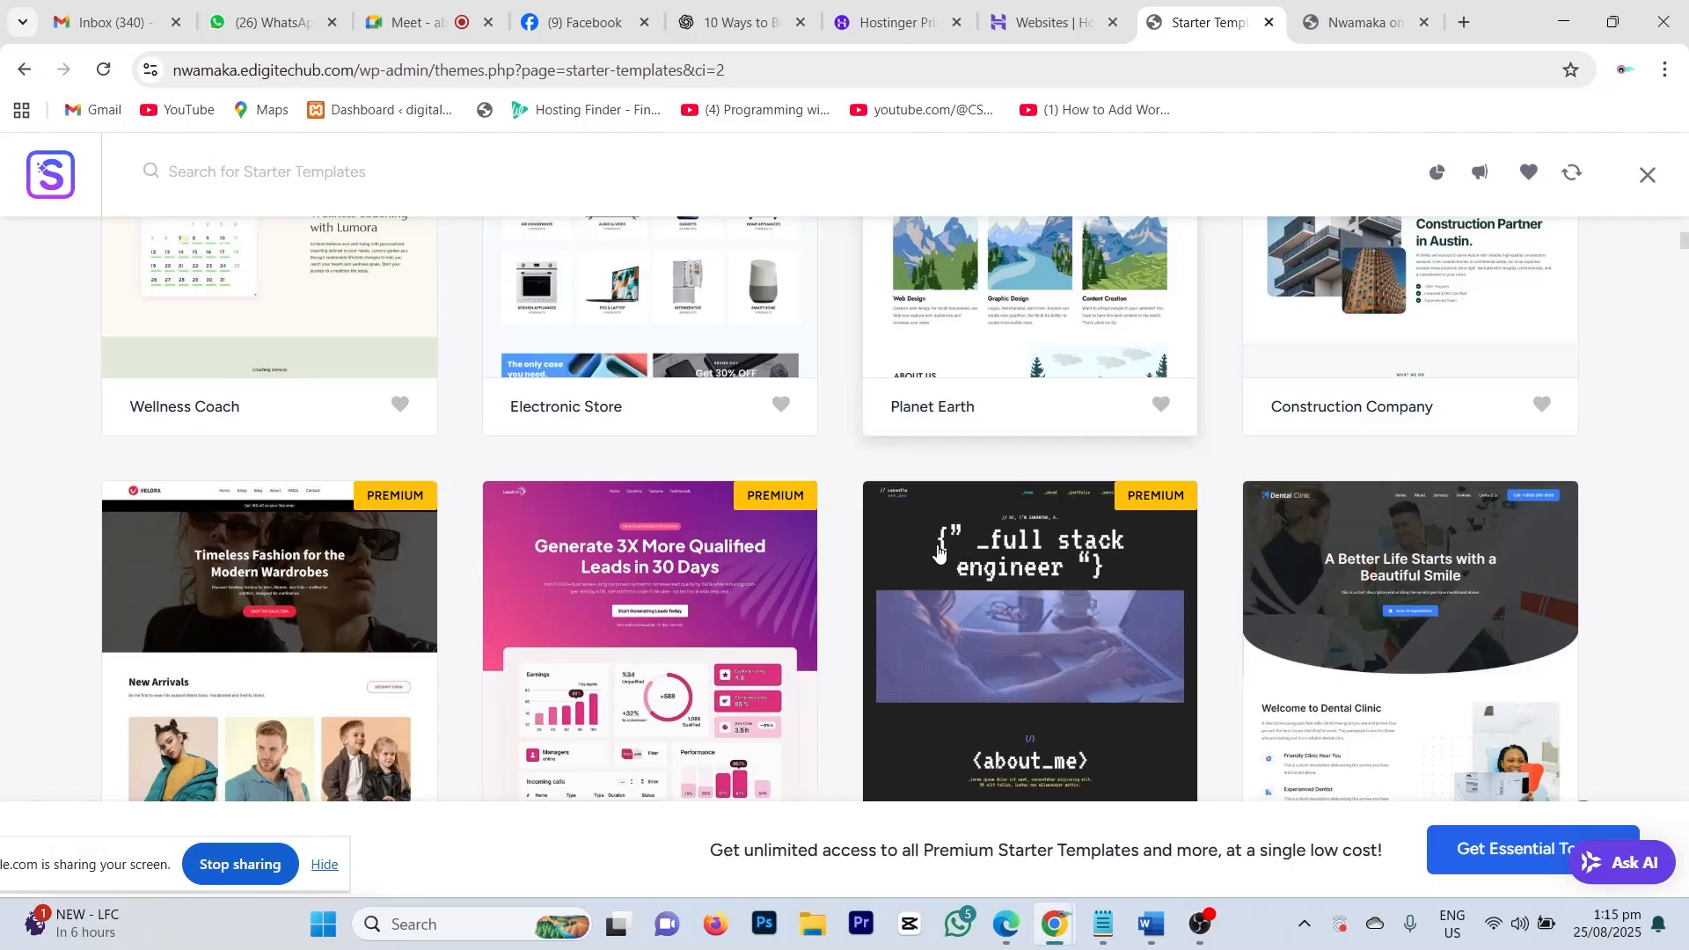
pyautogui.scroll(-9, 939, 550)
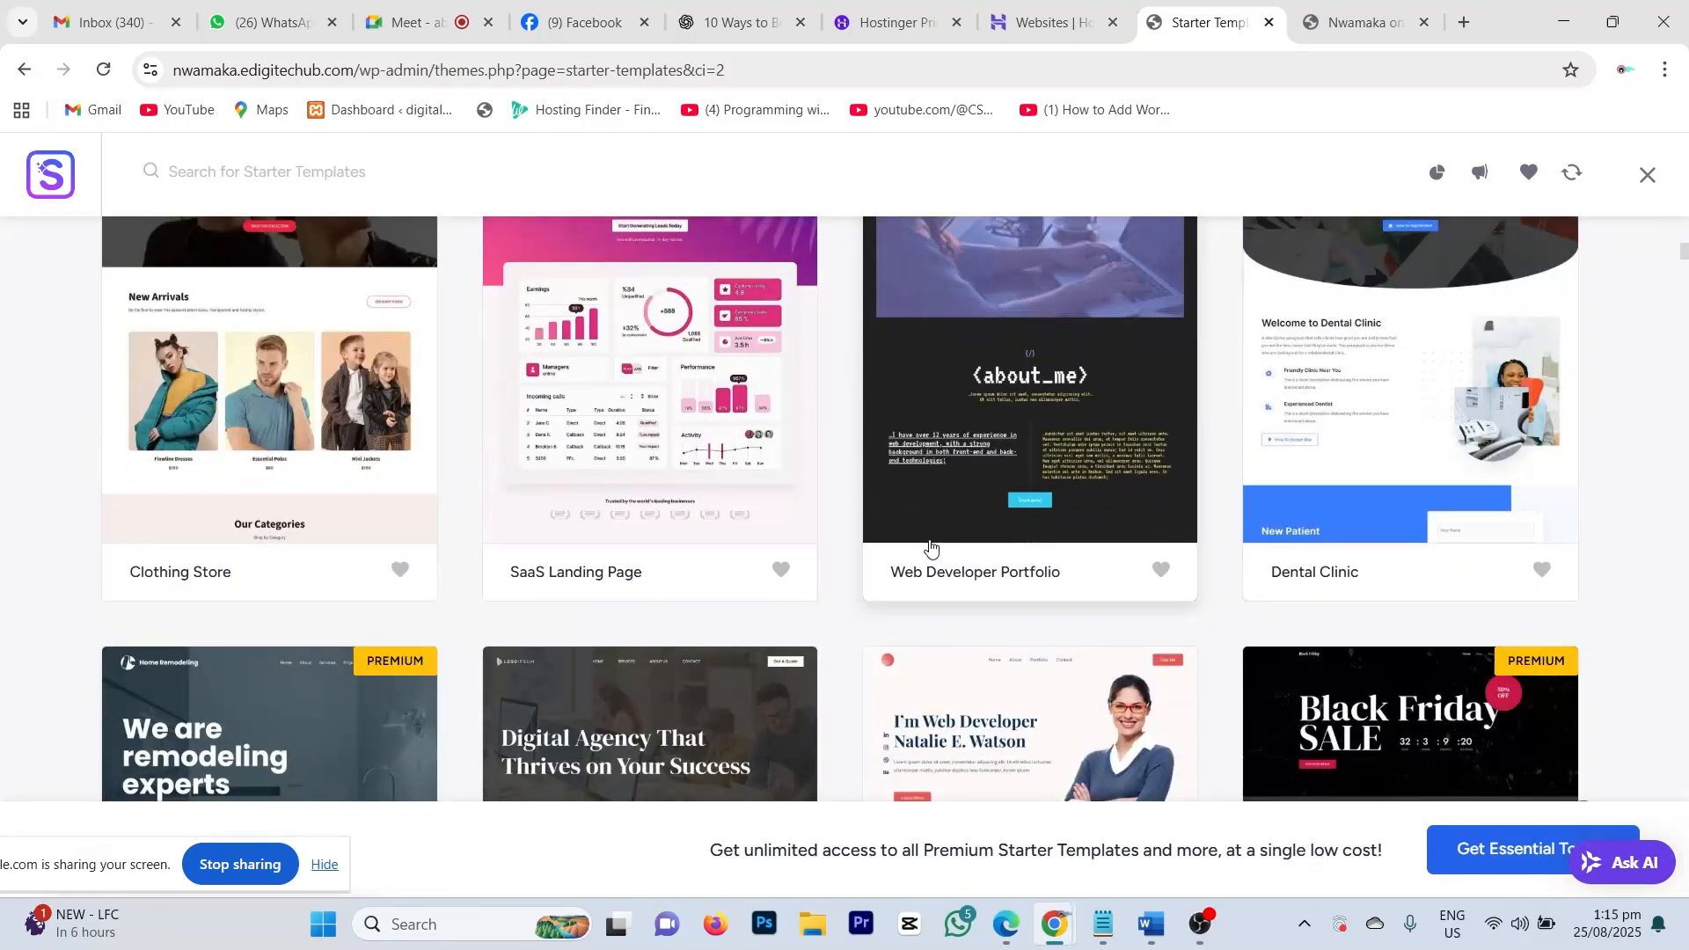
pyautogui.scroll(-10, 902, 607)
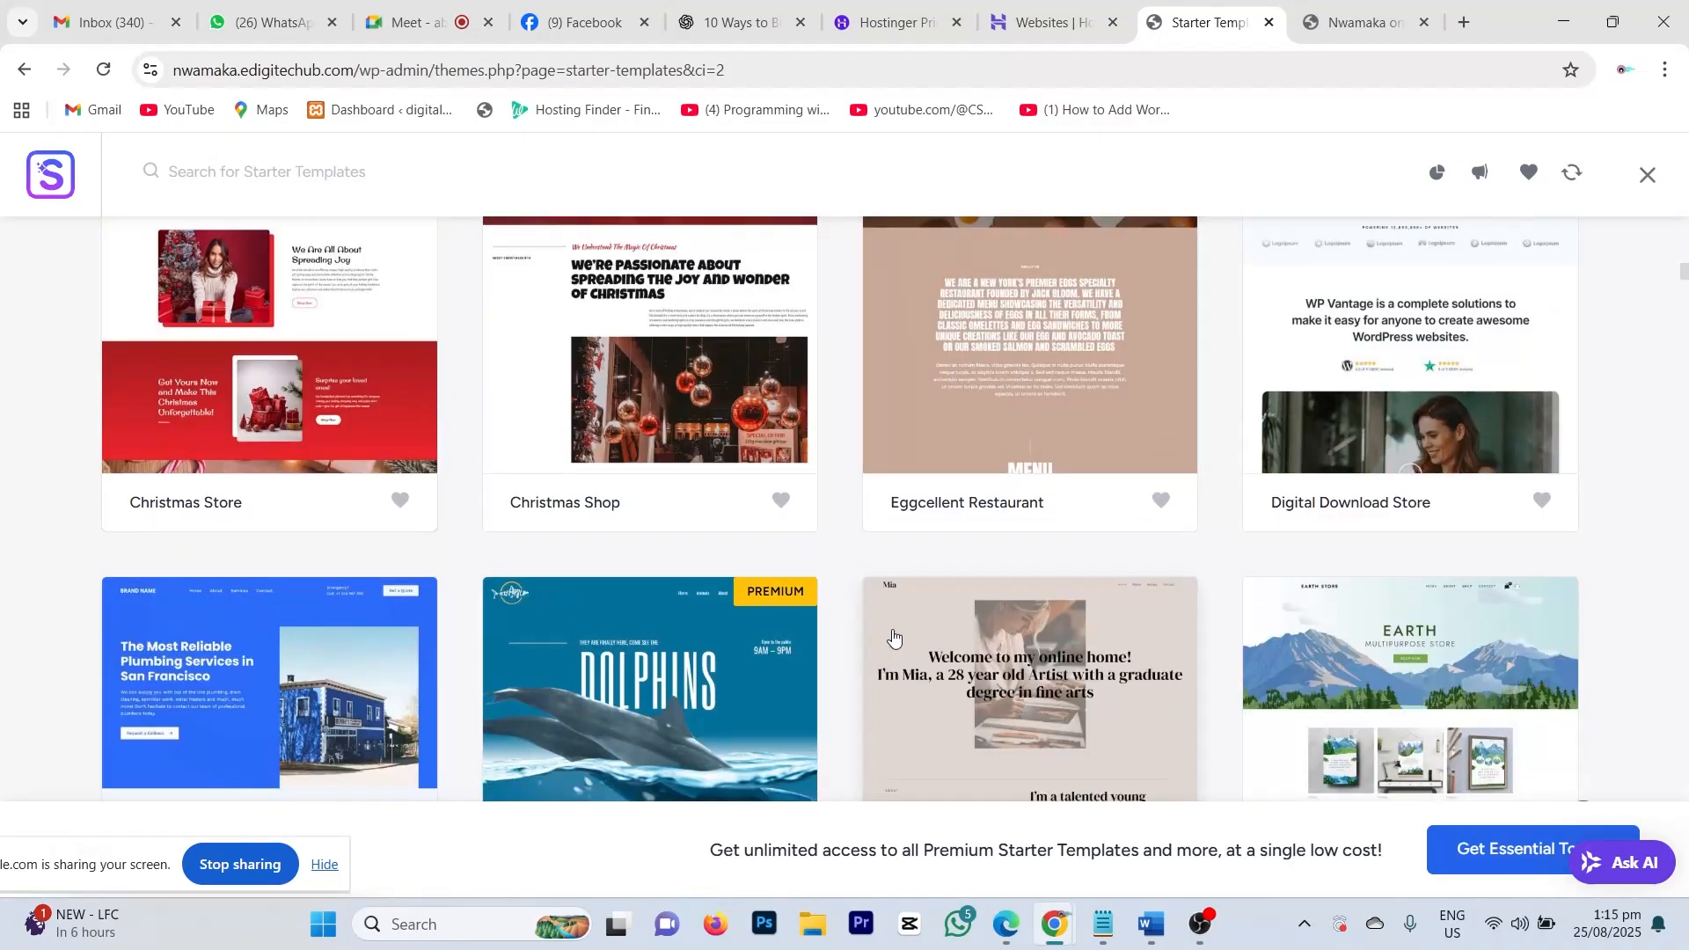
pyautogui.scroll(-10, 893, 647)
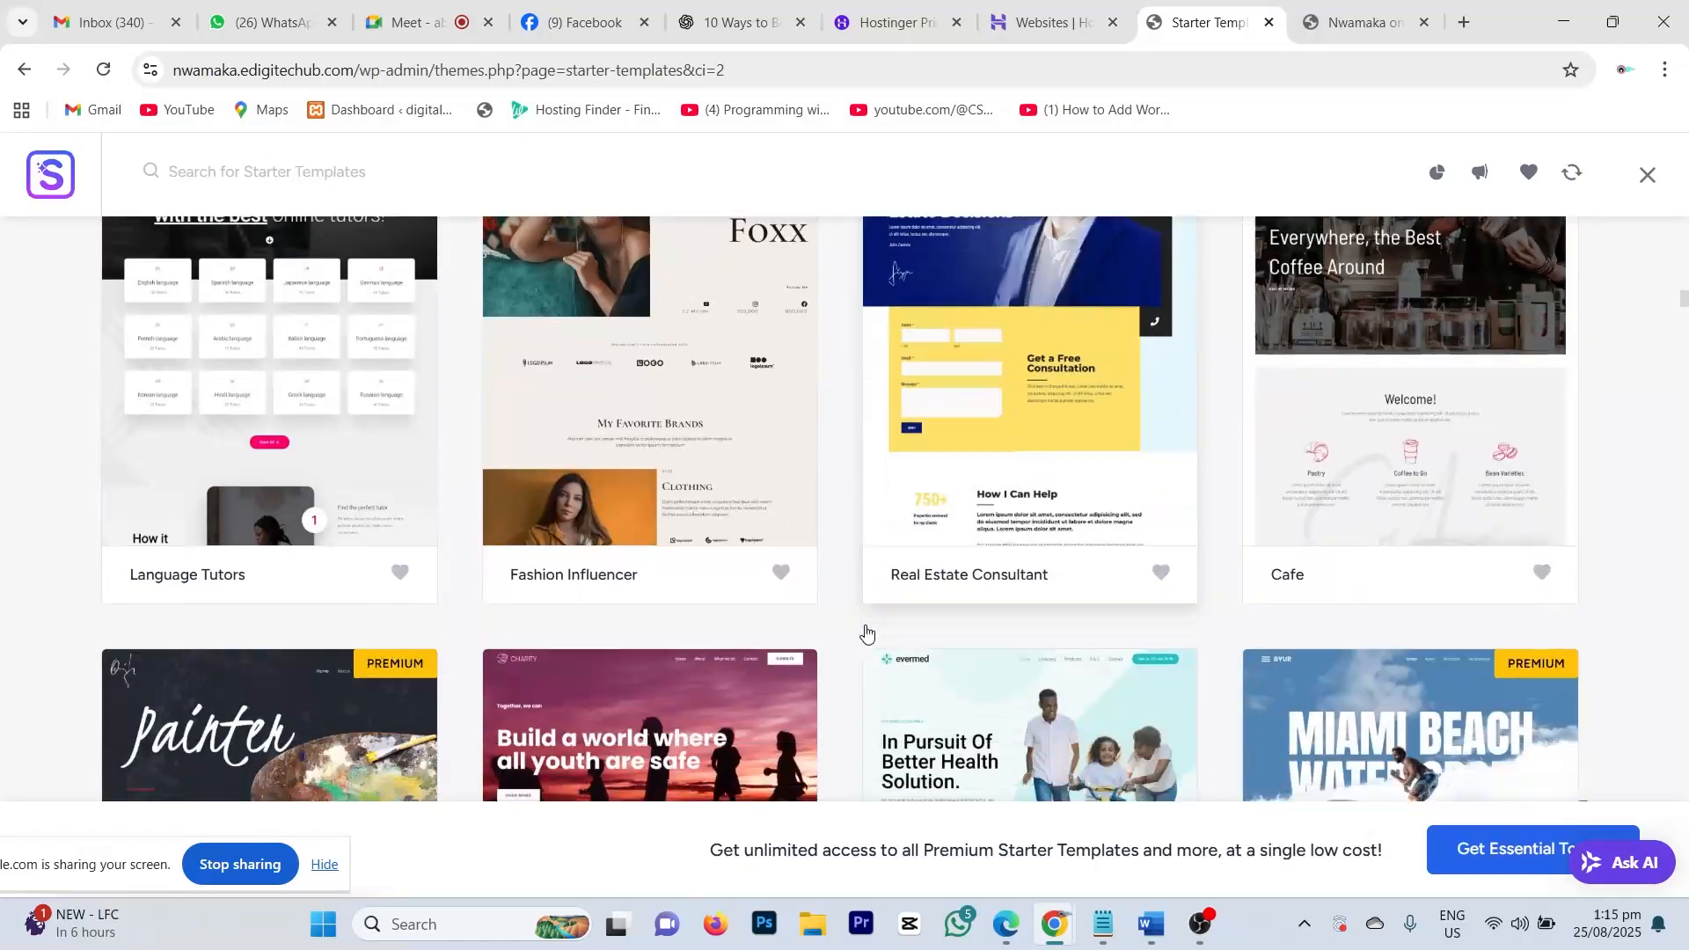
pyautogui.scroll(-10, 866, 629)
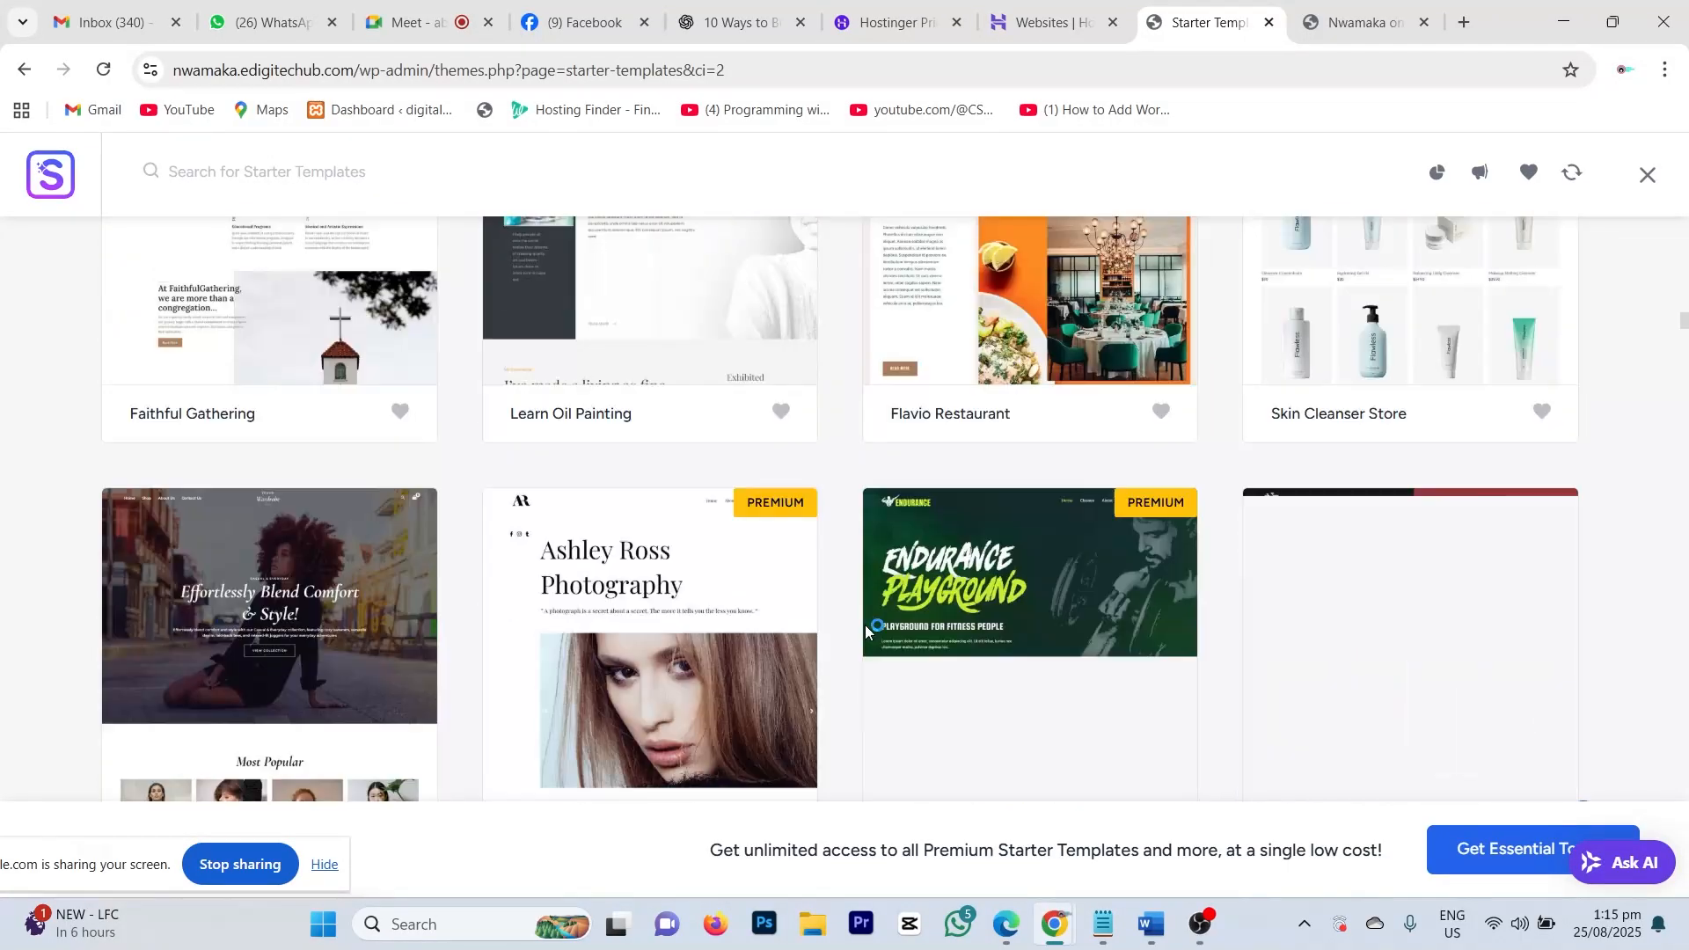
pyautogui.scroll(-5, 867, 629)
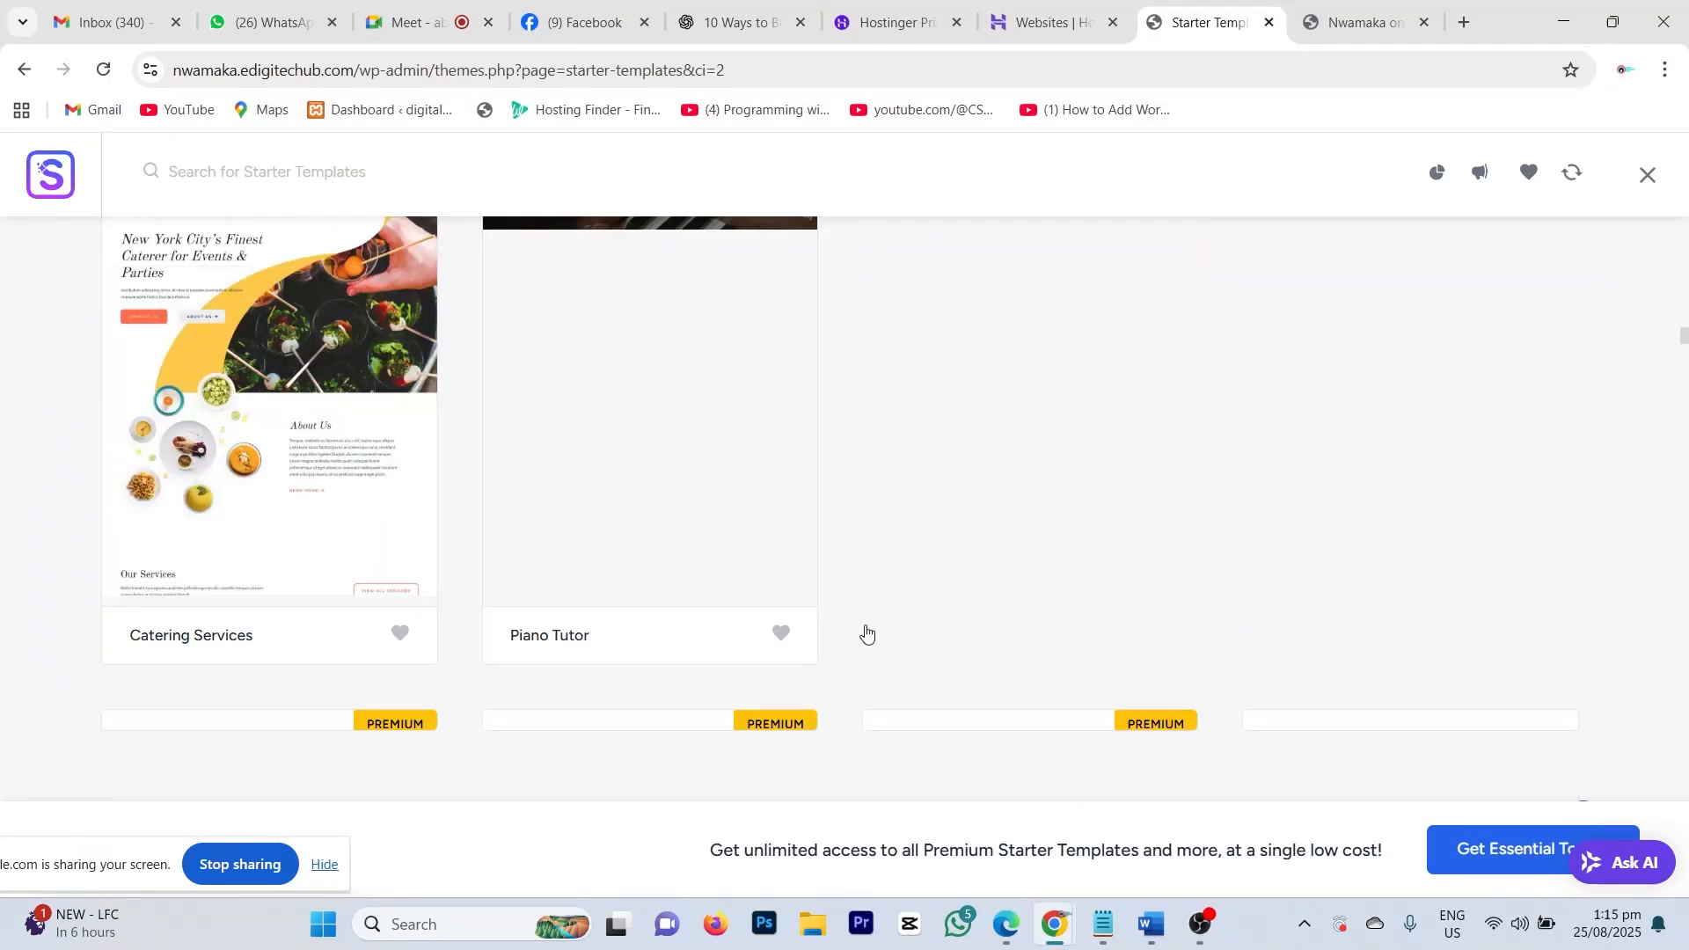
pyautogui.scroll(1, 867, 630)
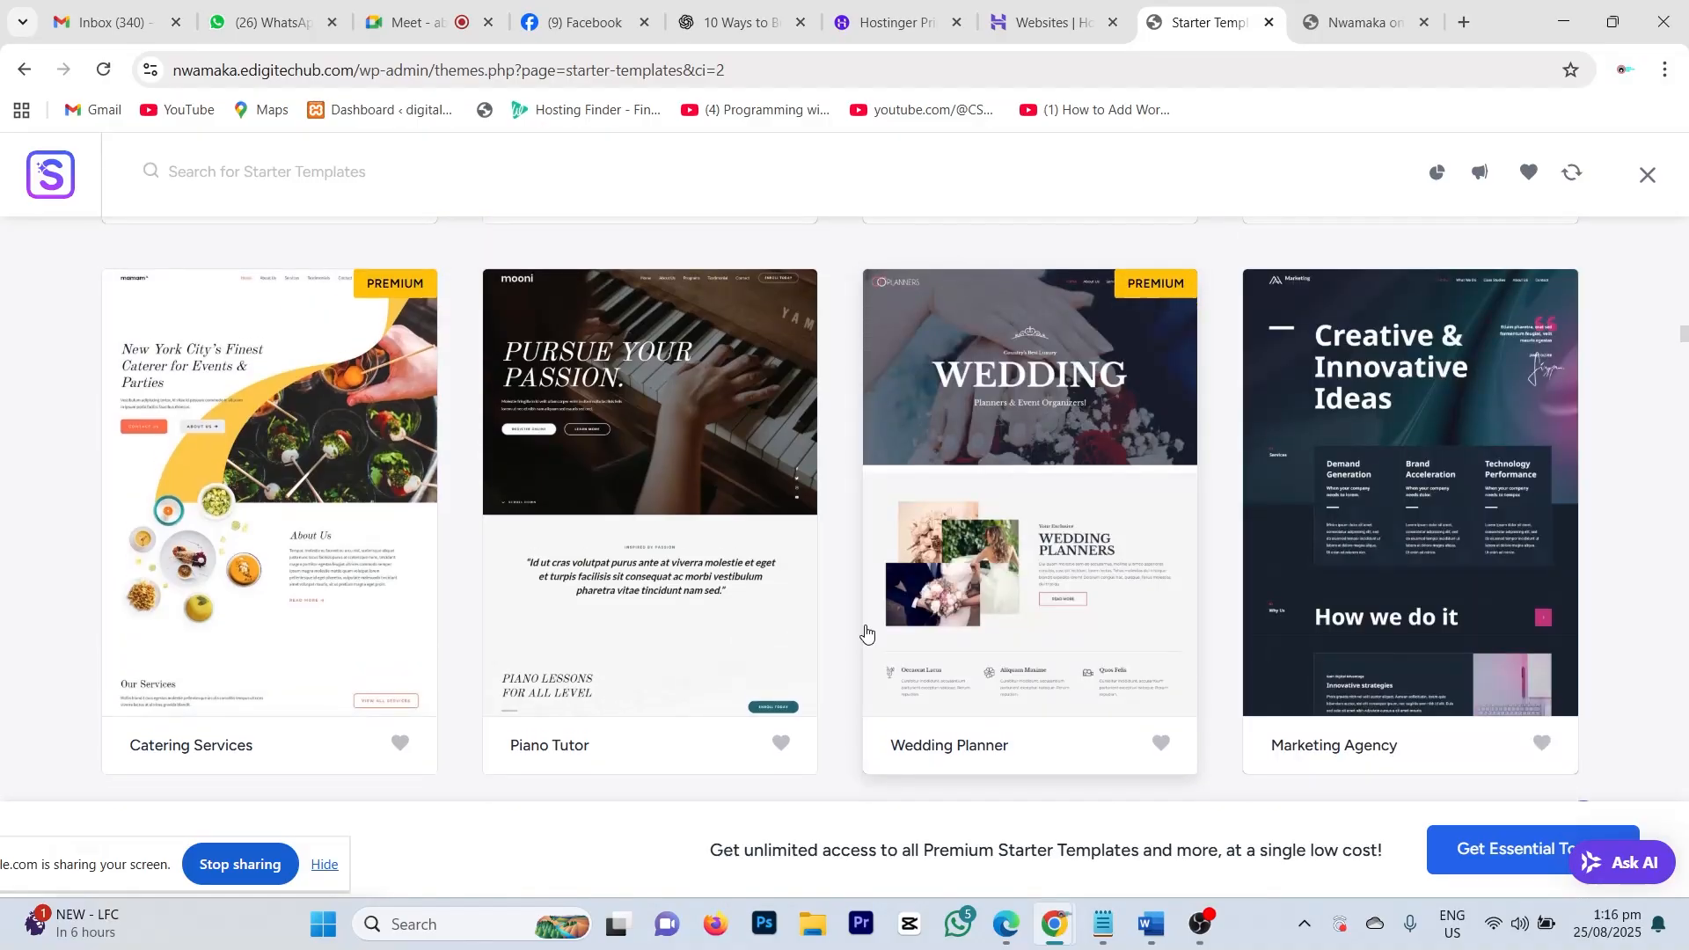
pyautogui.scroll(-4, 911, 541)
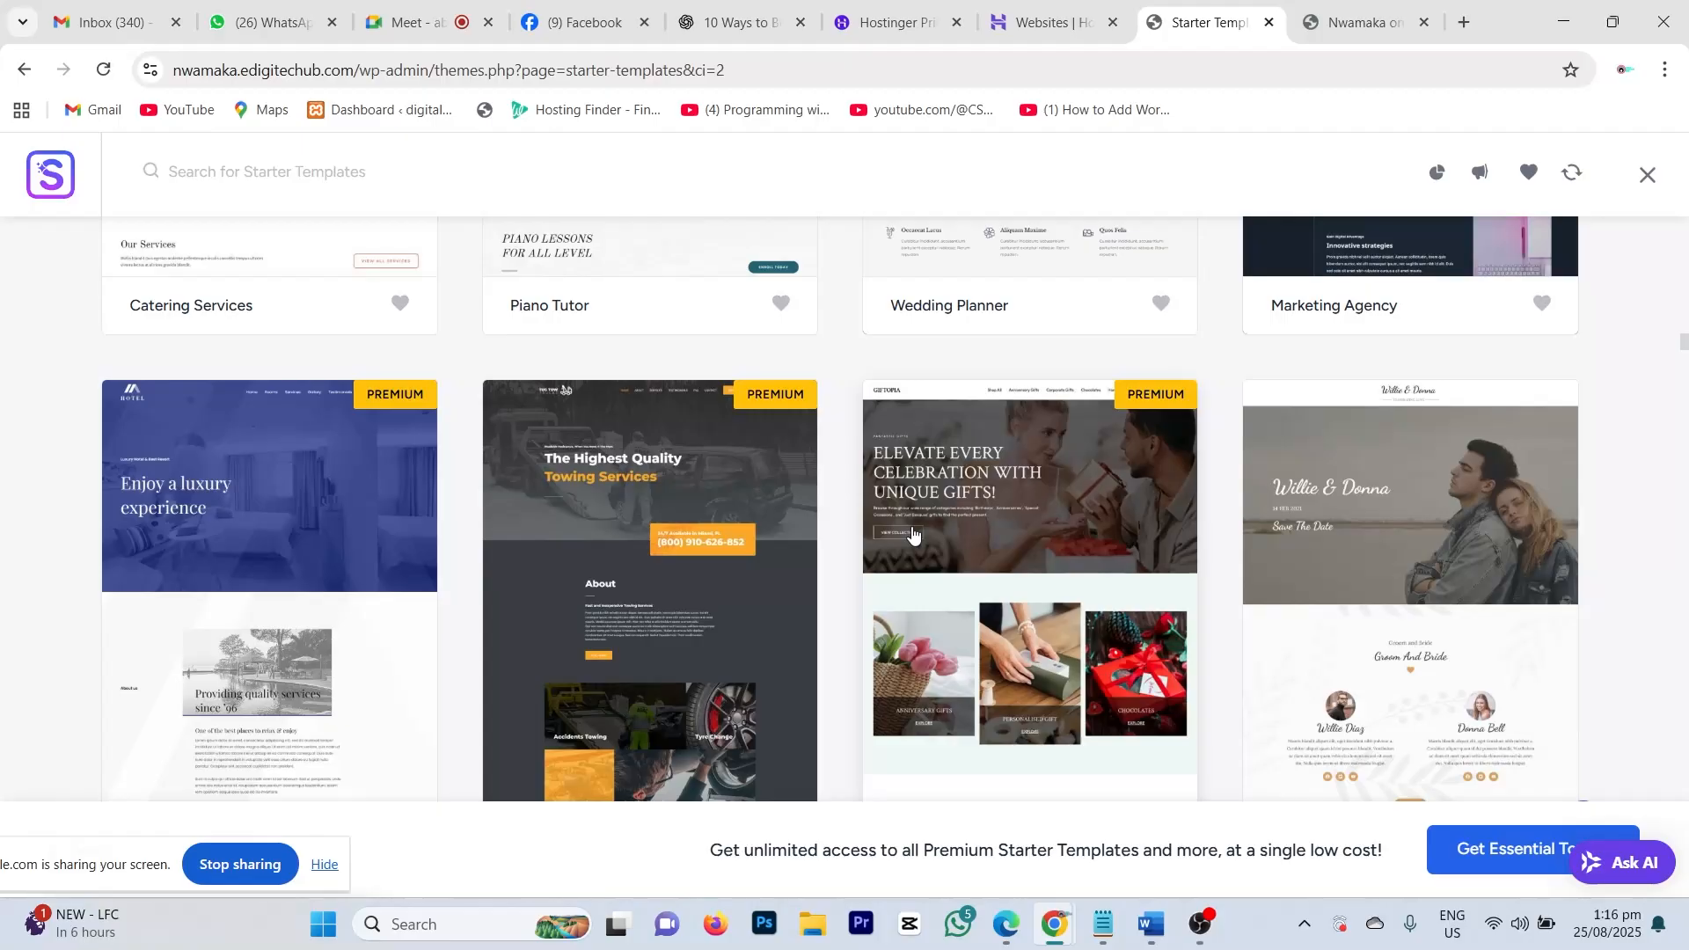
pyautogui.scroll(4, 912, 533)
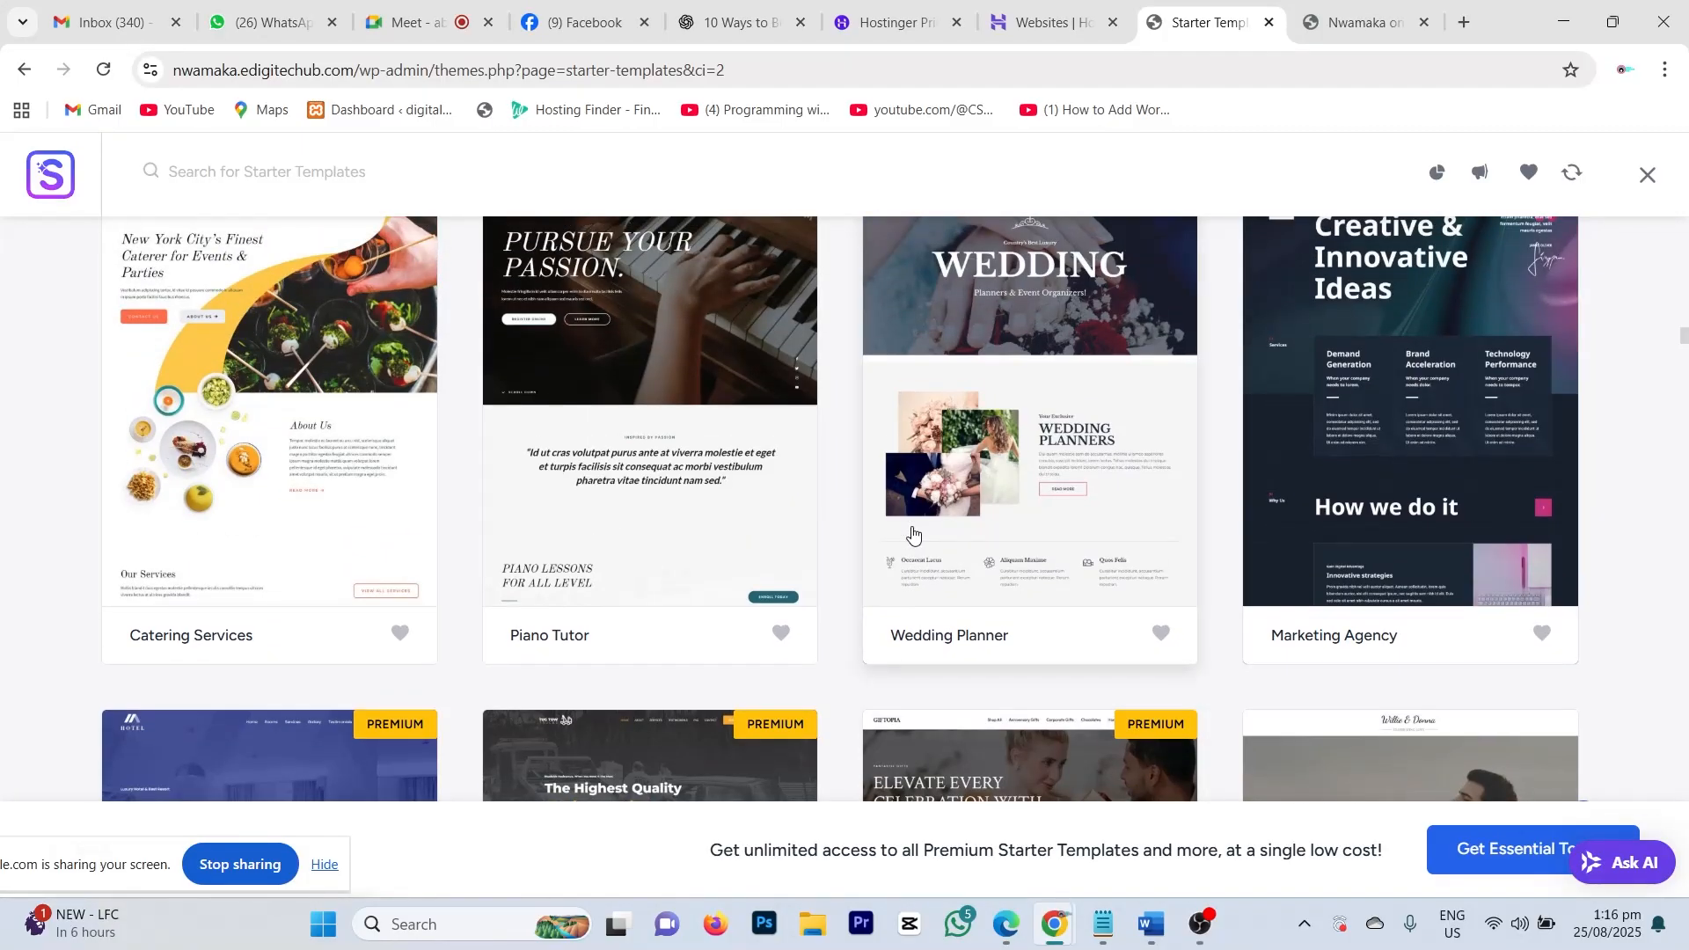
pyautogui.scroll(-5, 912, 533)
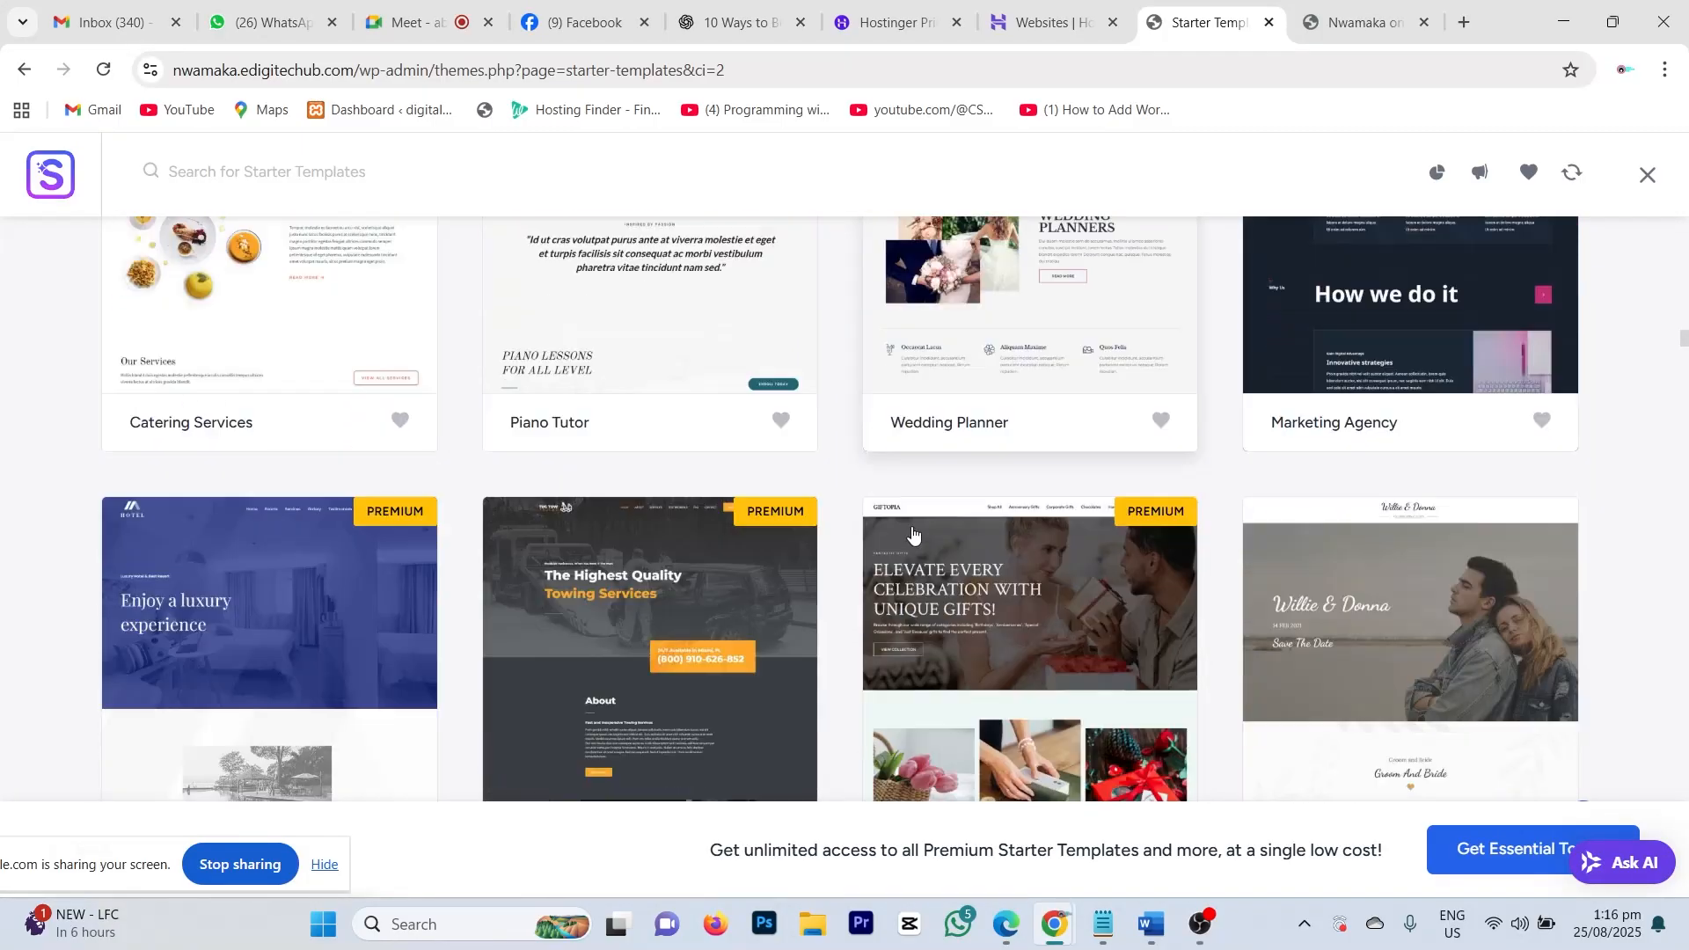
pyautogui.scroll(15, 912, 533)
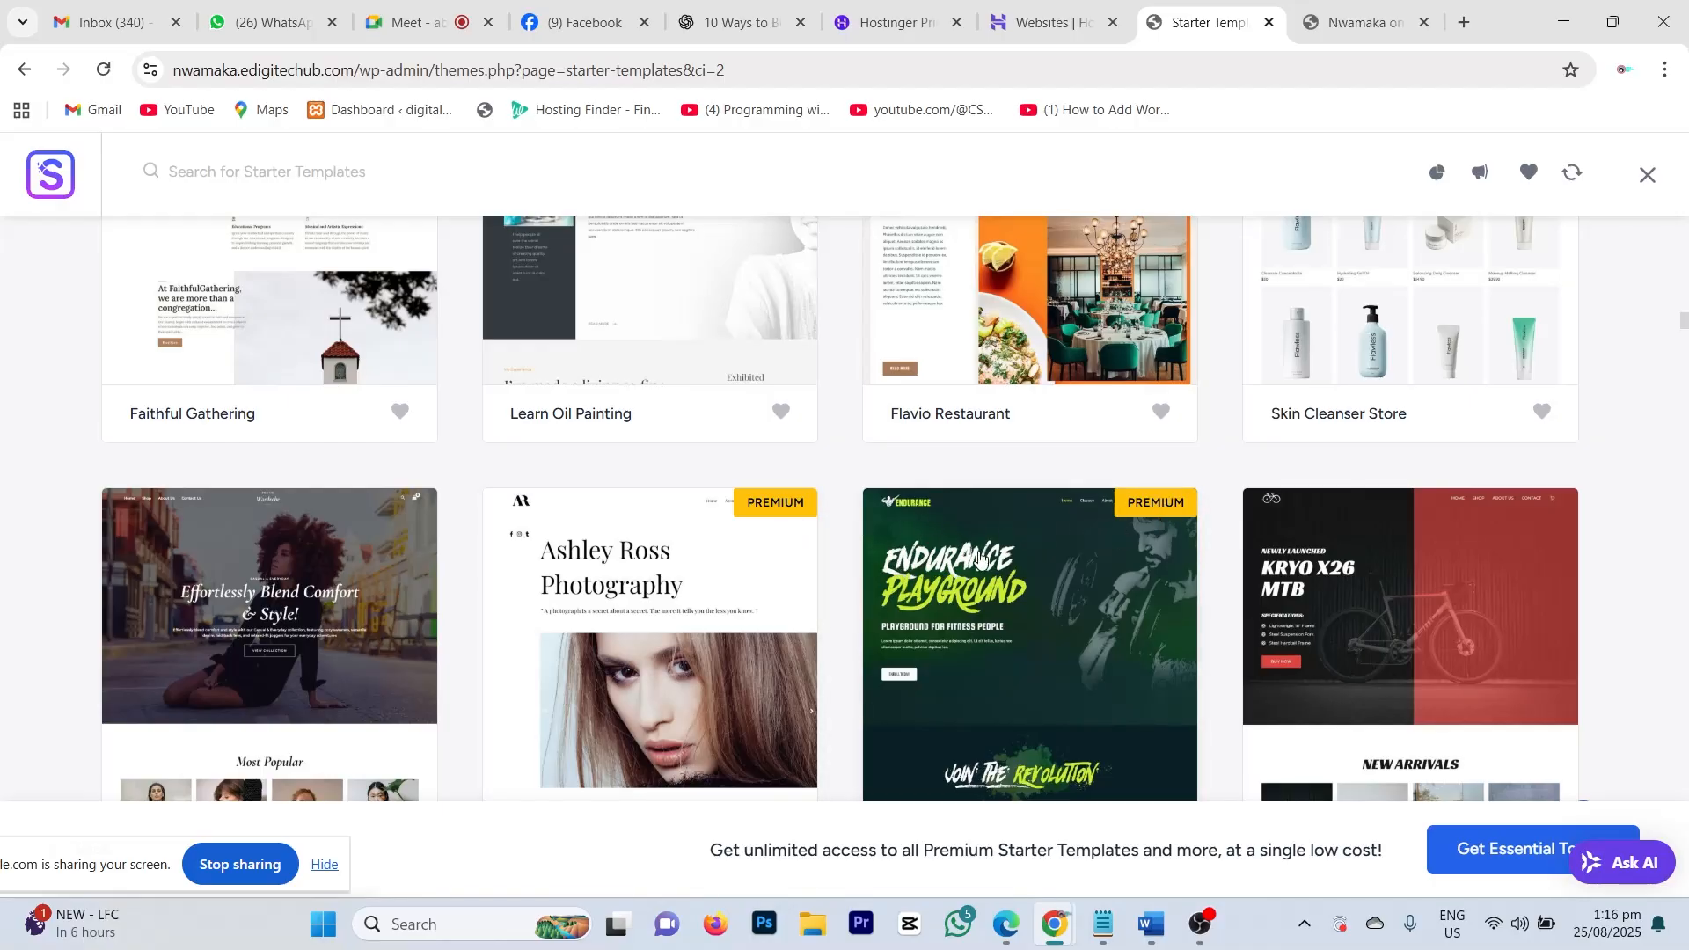
# Step: Scroll through the Starter Templates library and back up to the top
pyautogui.scroll(-8, 927, 549)
pyautogui.scroll(-15, 928, 549)
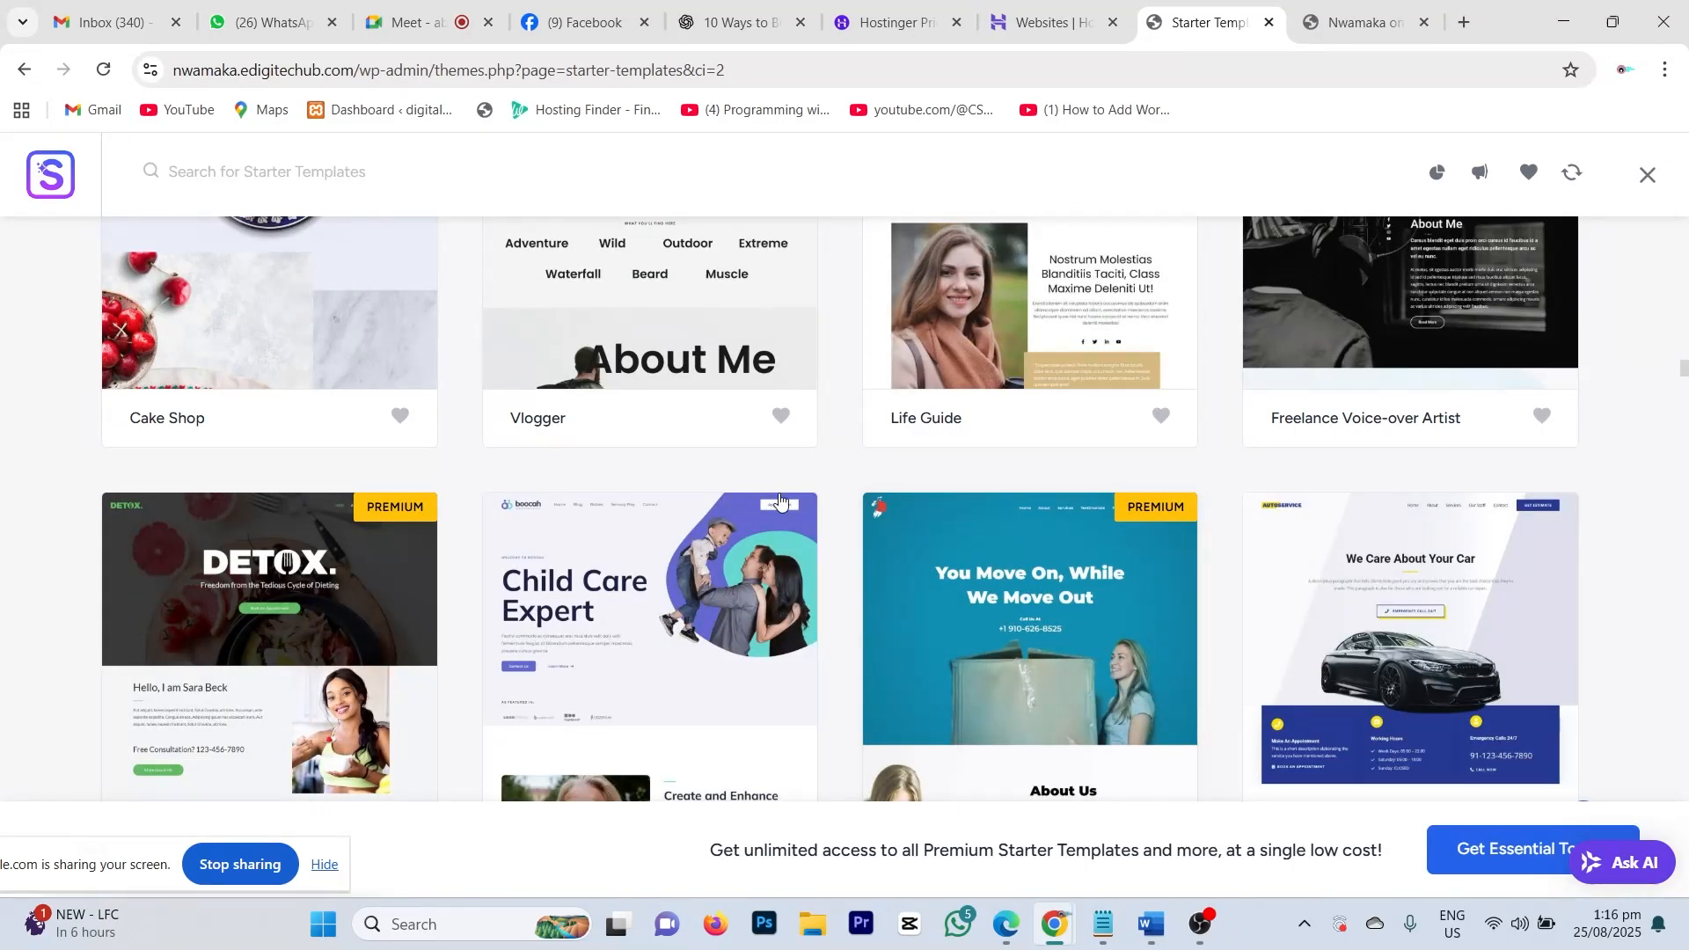
pyautogui.scroll(-4, 1161, 527)
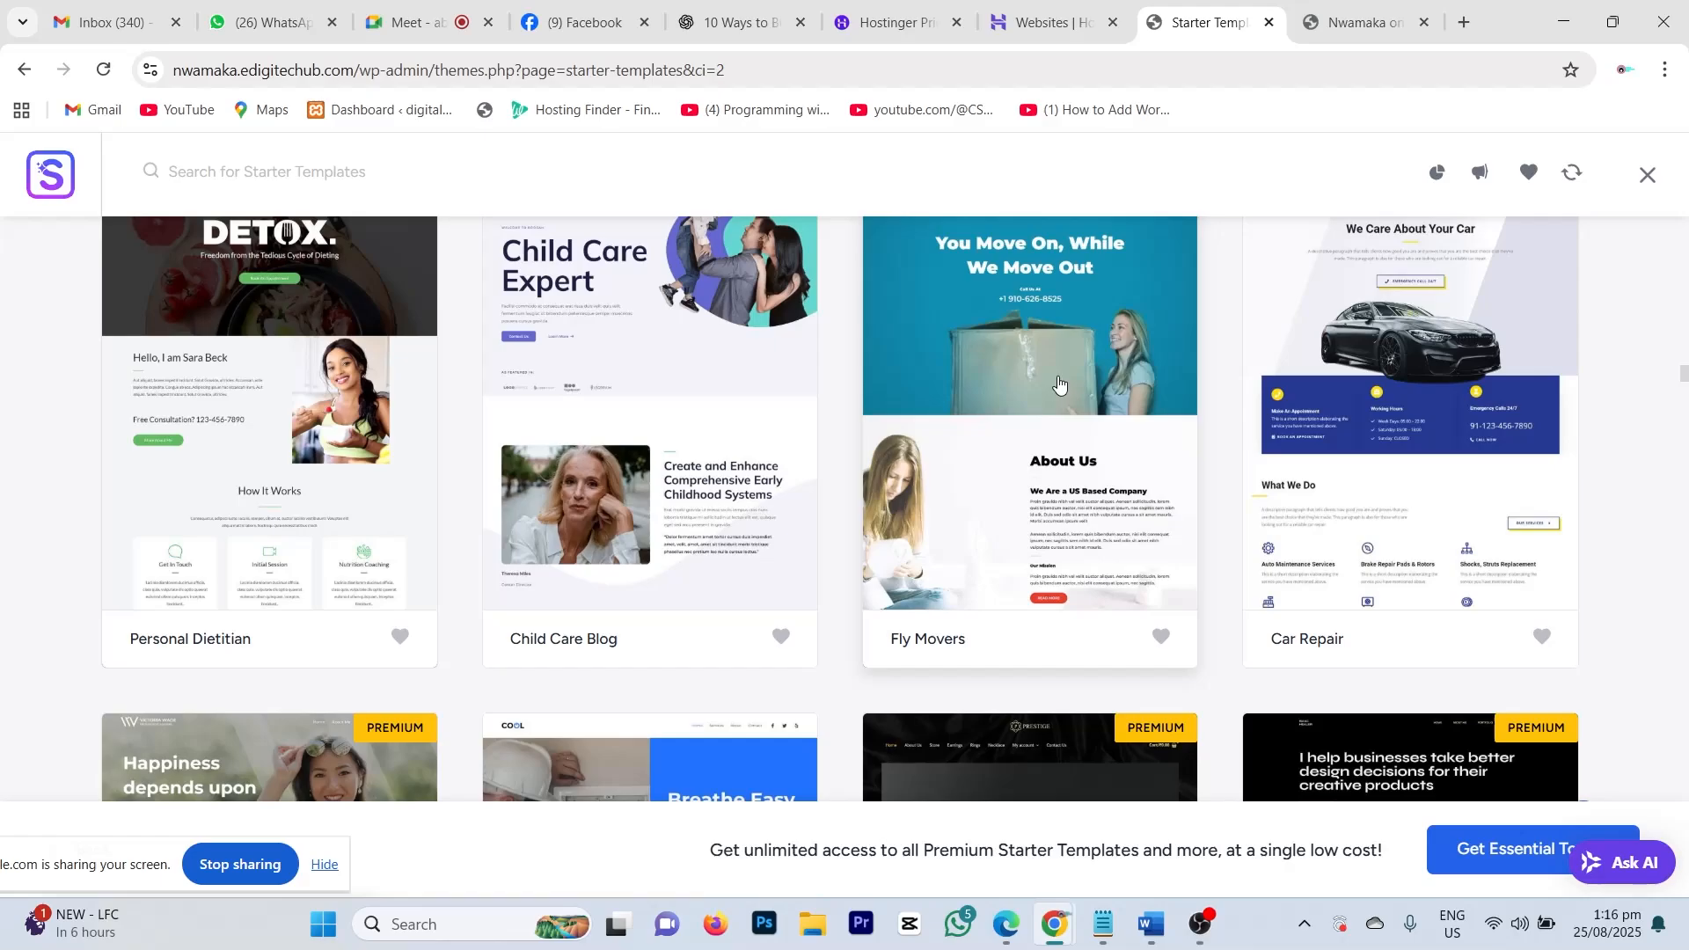
pyautogui.scroll(-5, 1058, 385)
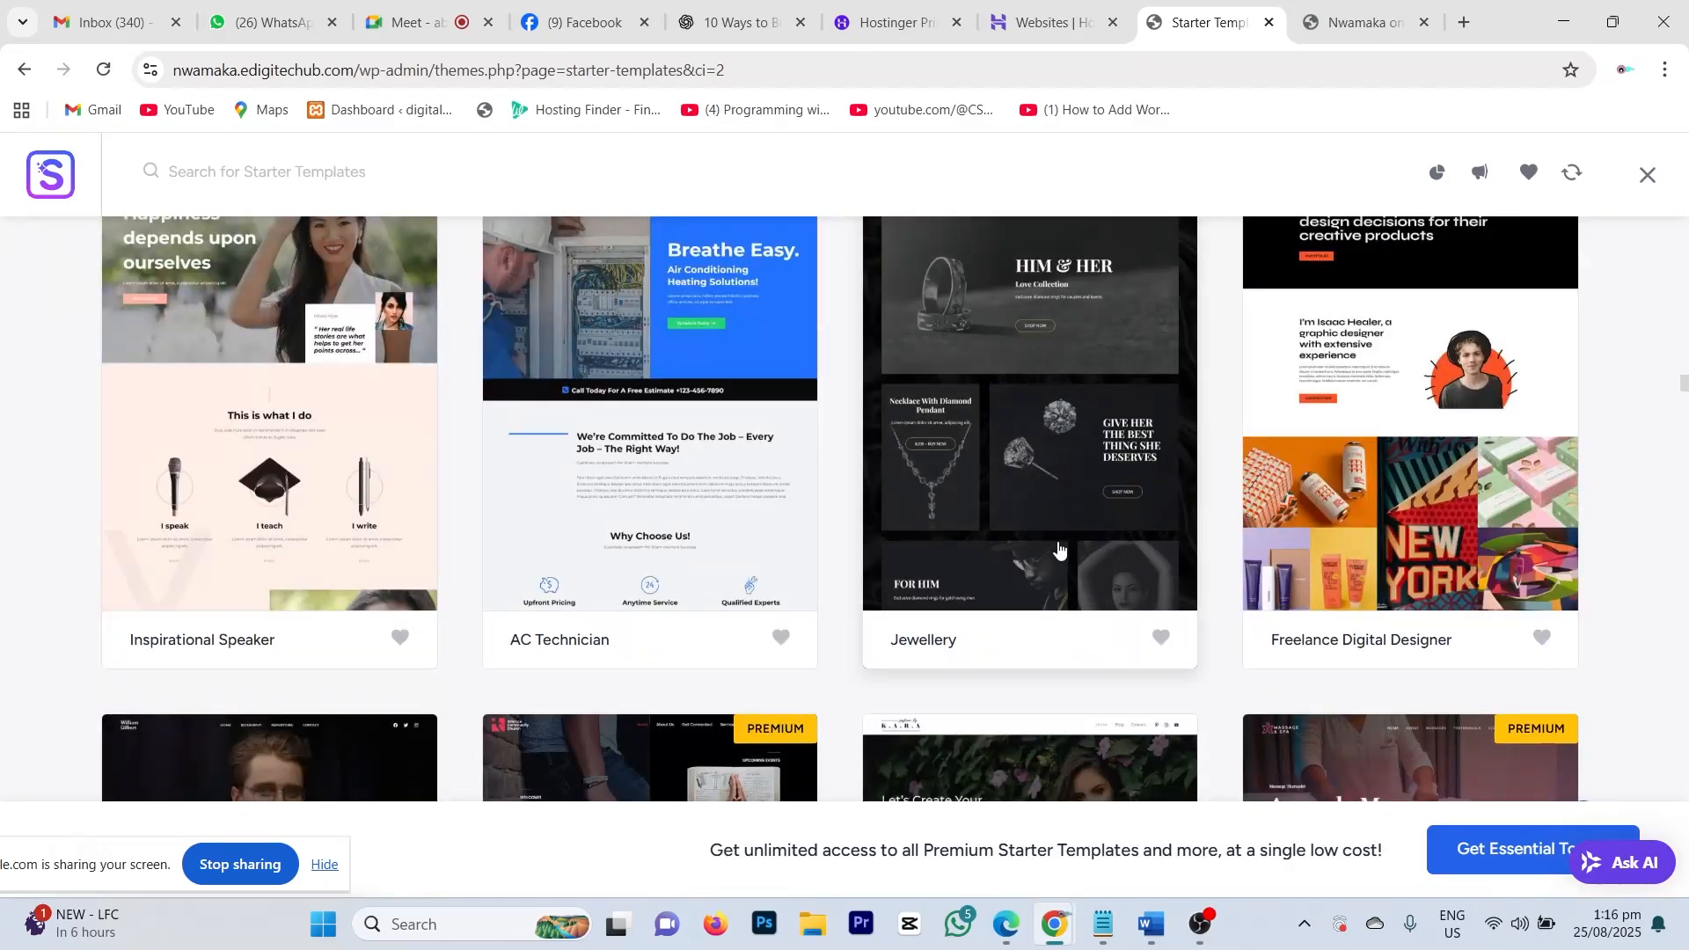
pyautogui.scroll(-2, 1056, 539)
pyautogui.scroll(-4, 1051, 546)
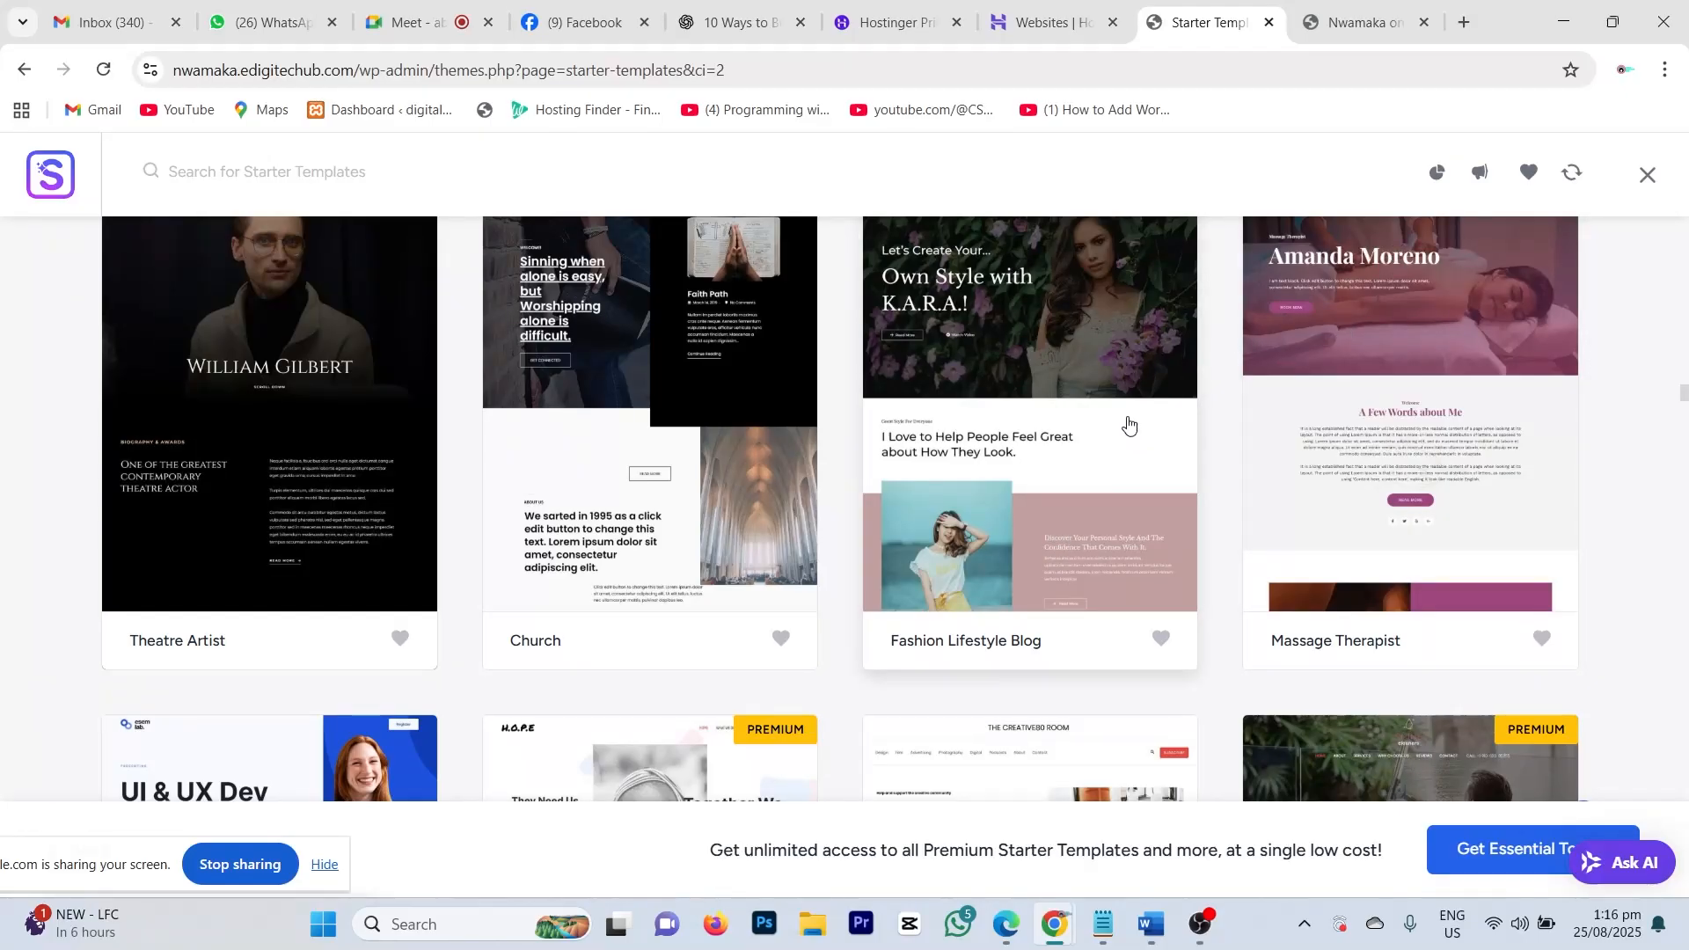
pyautogui.scroll(10, 1080, 487)
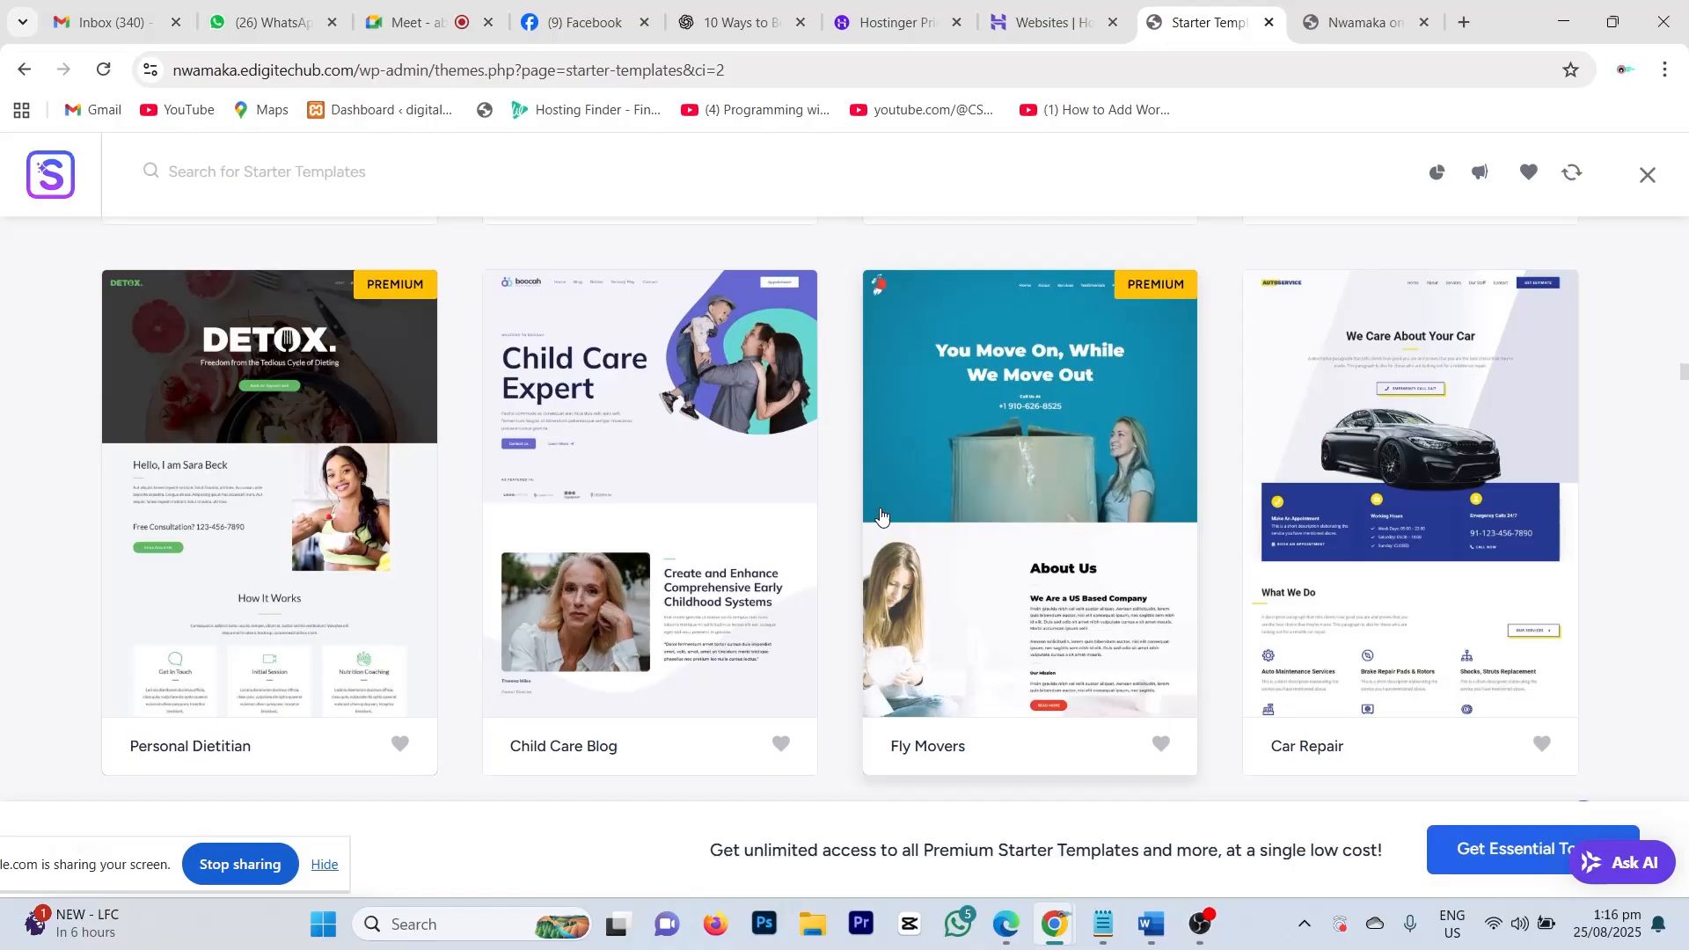
pyautogui.scroll(4, 883, 519)
pyautogui.scroll(5, 883, 519)
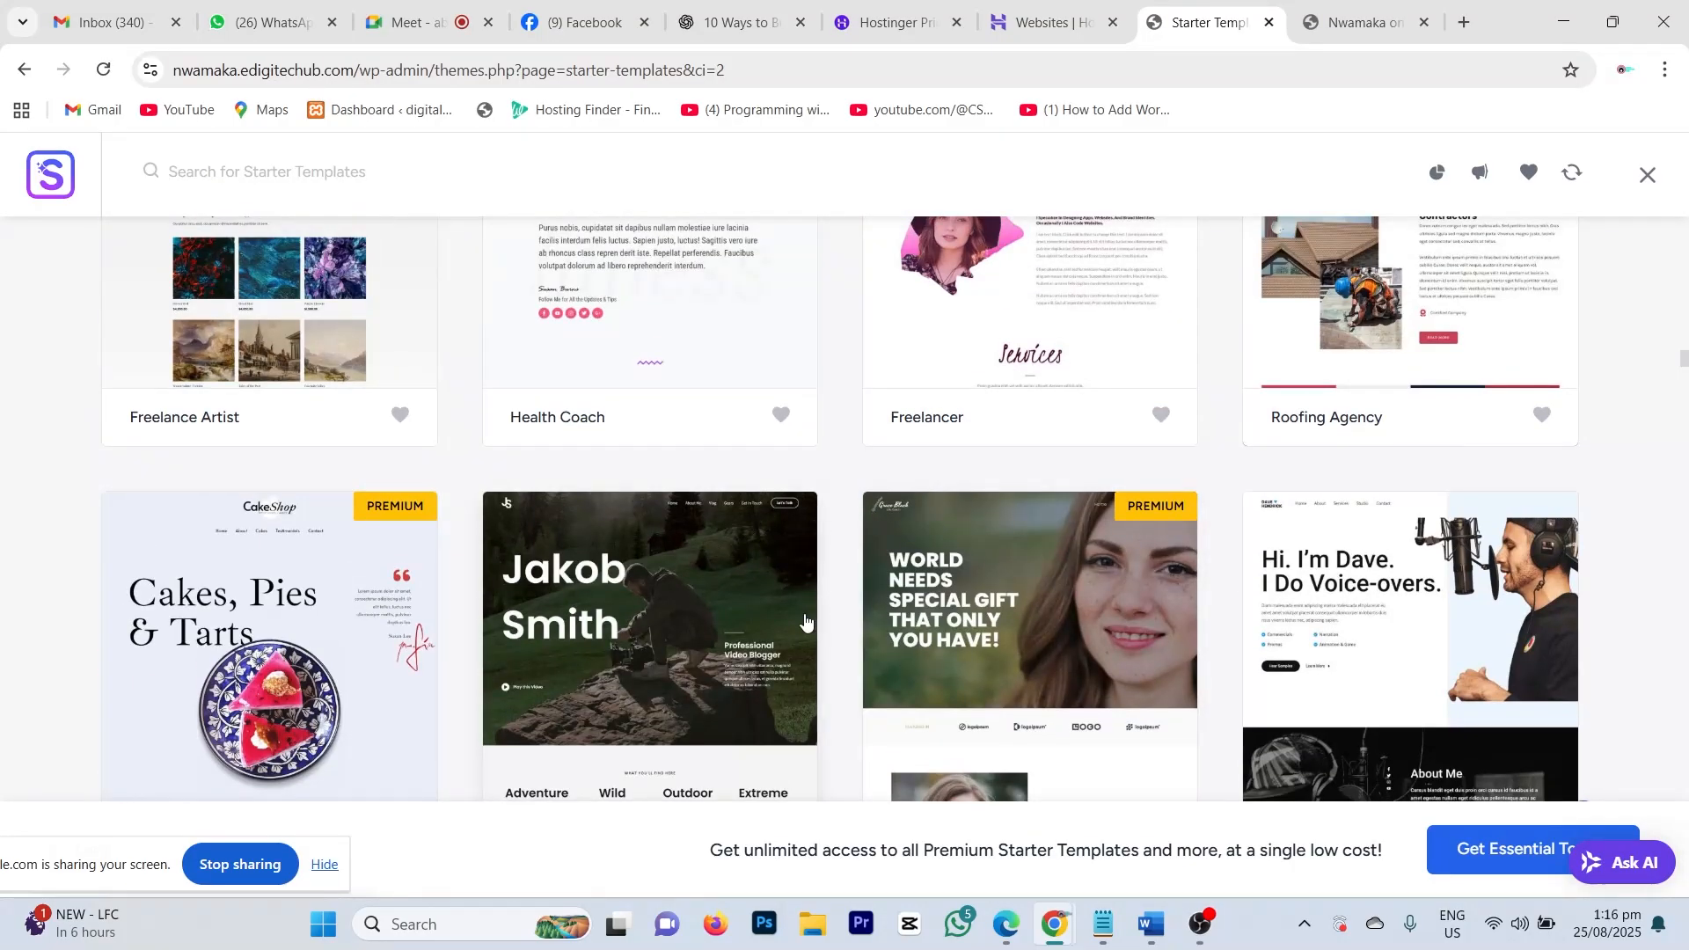
pyautogui.scroll(-2, 807, 605)
pyautogui.scroll(3, 808, 605)
pyautogui.scroll(1, 808, 606)
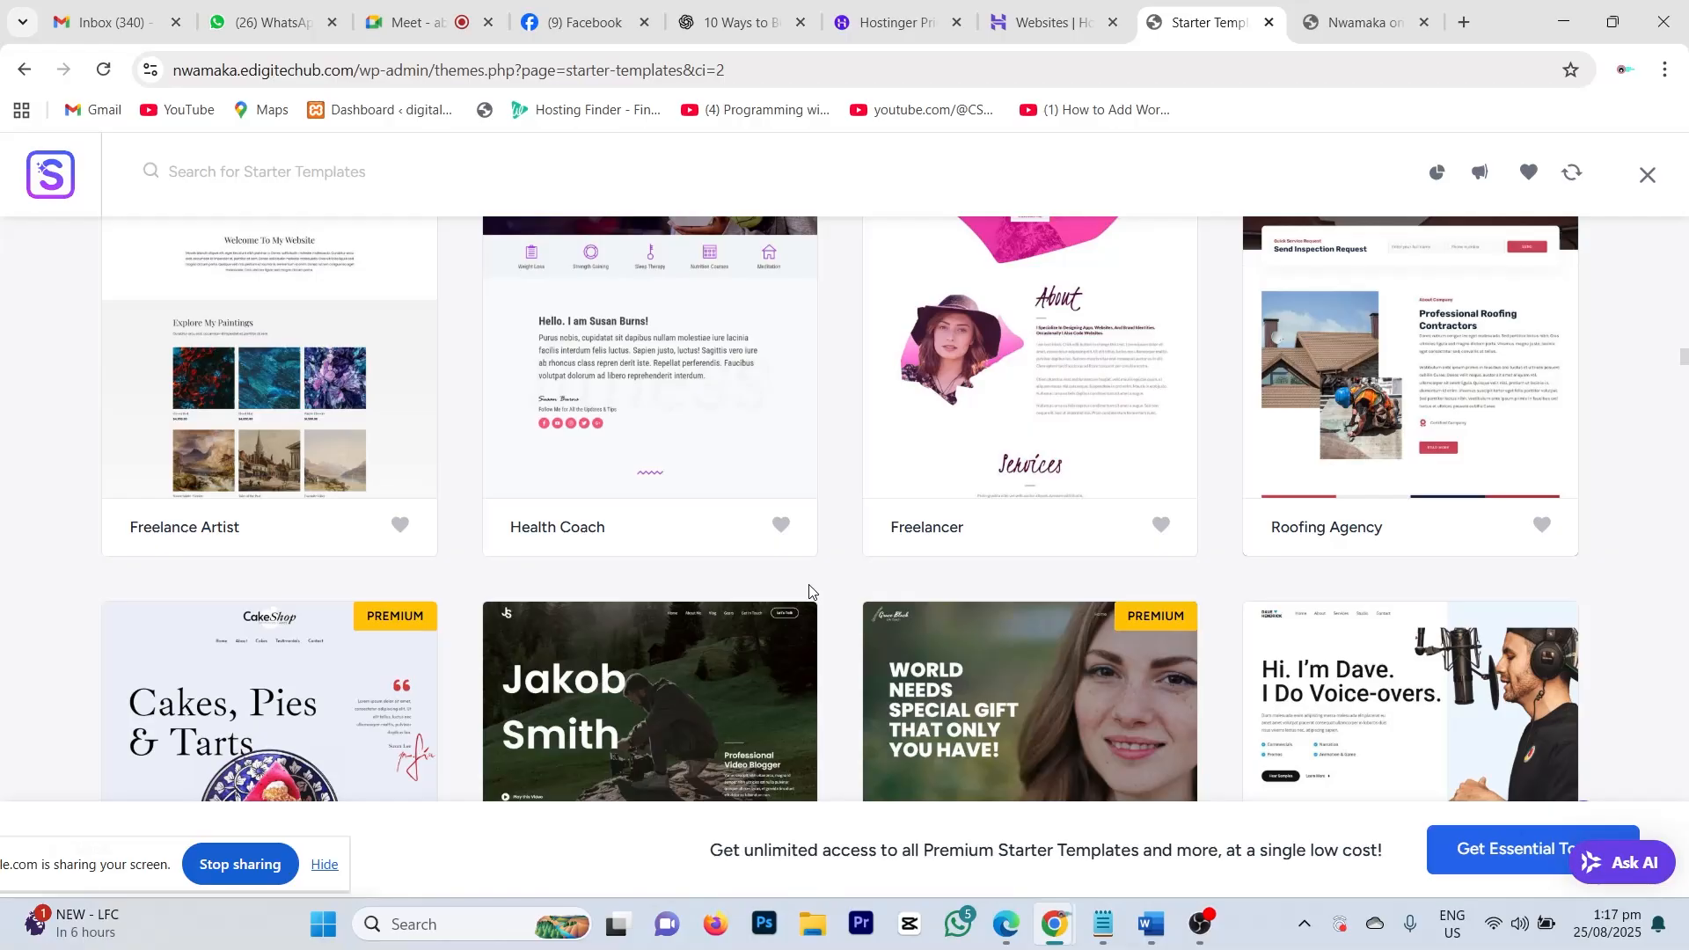
pyautogui.scroll(2, 743, 457)
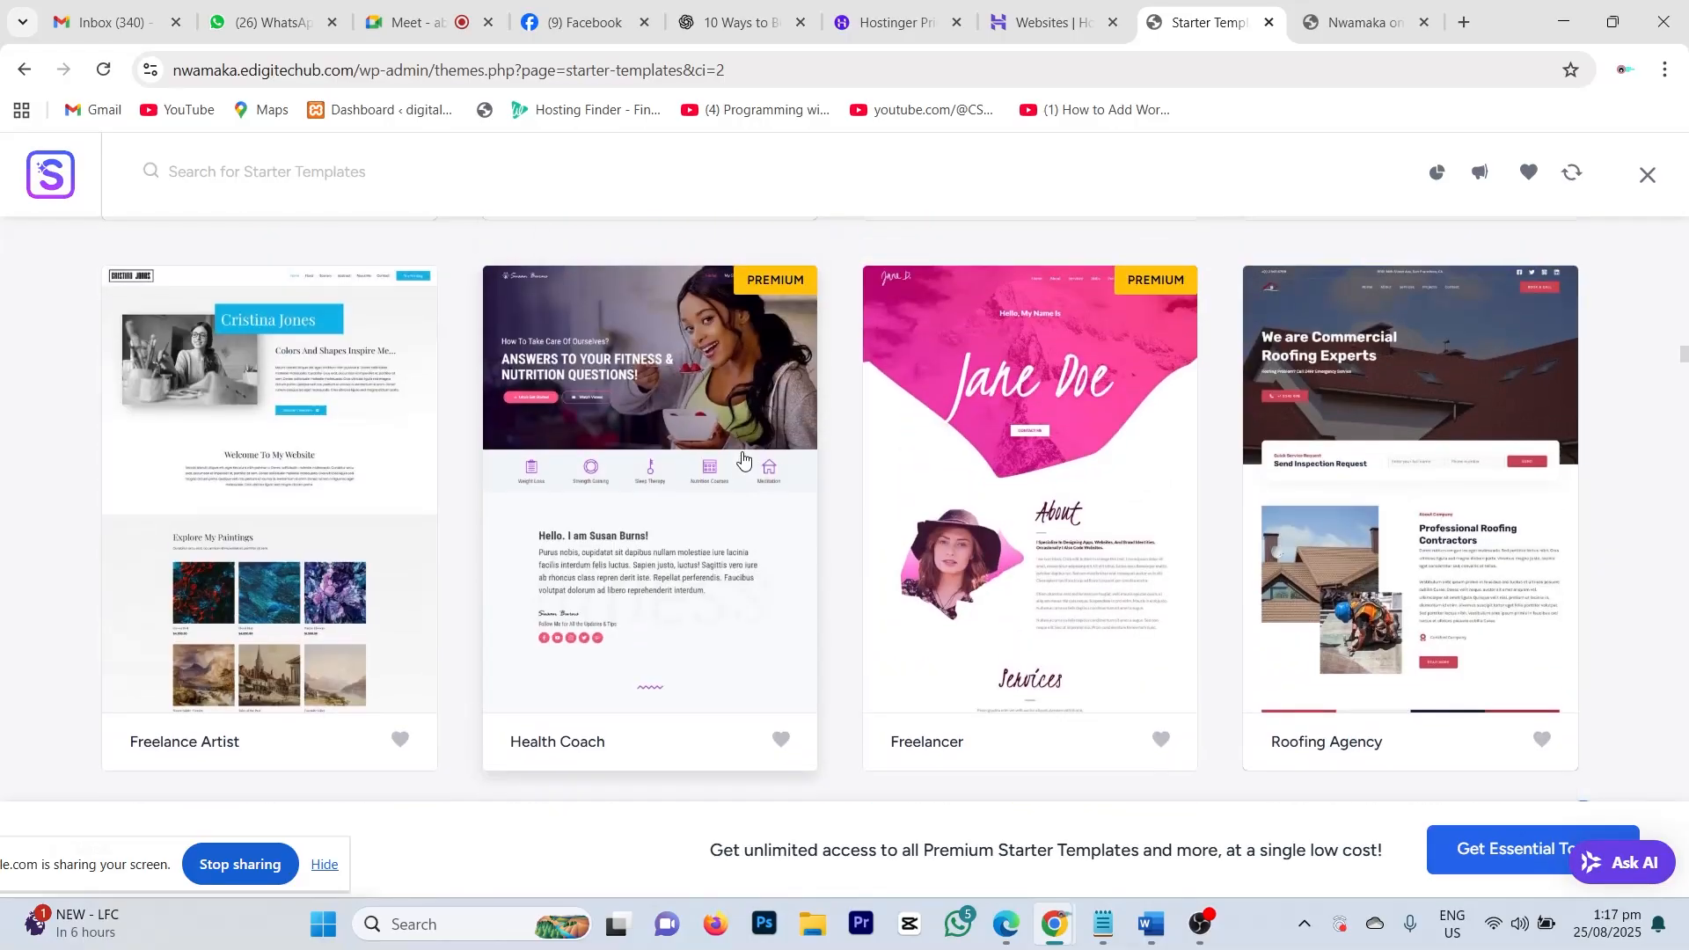
pyautogui.scroll(8, 743, 457)
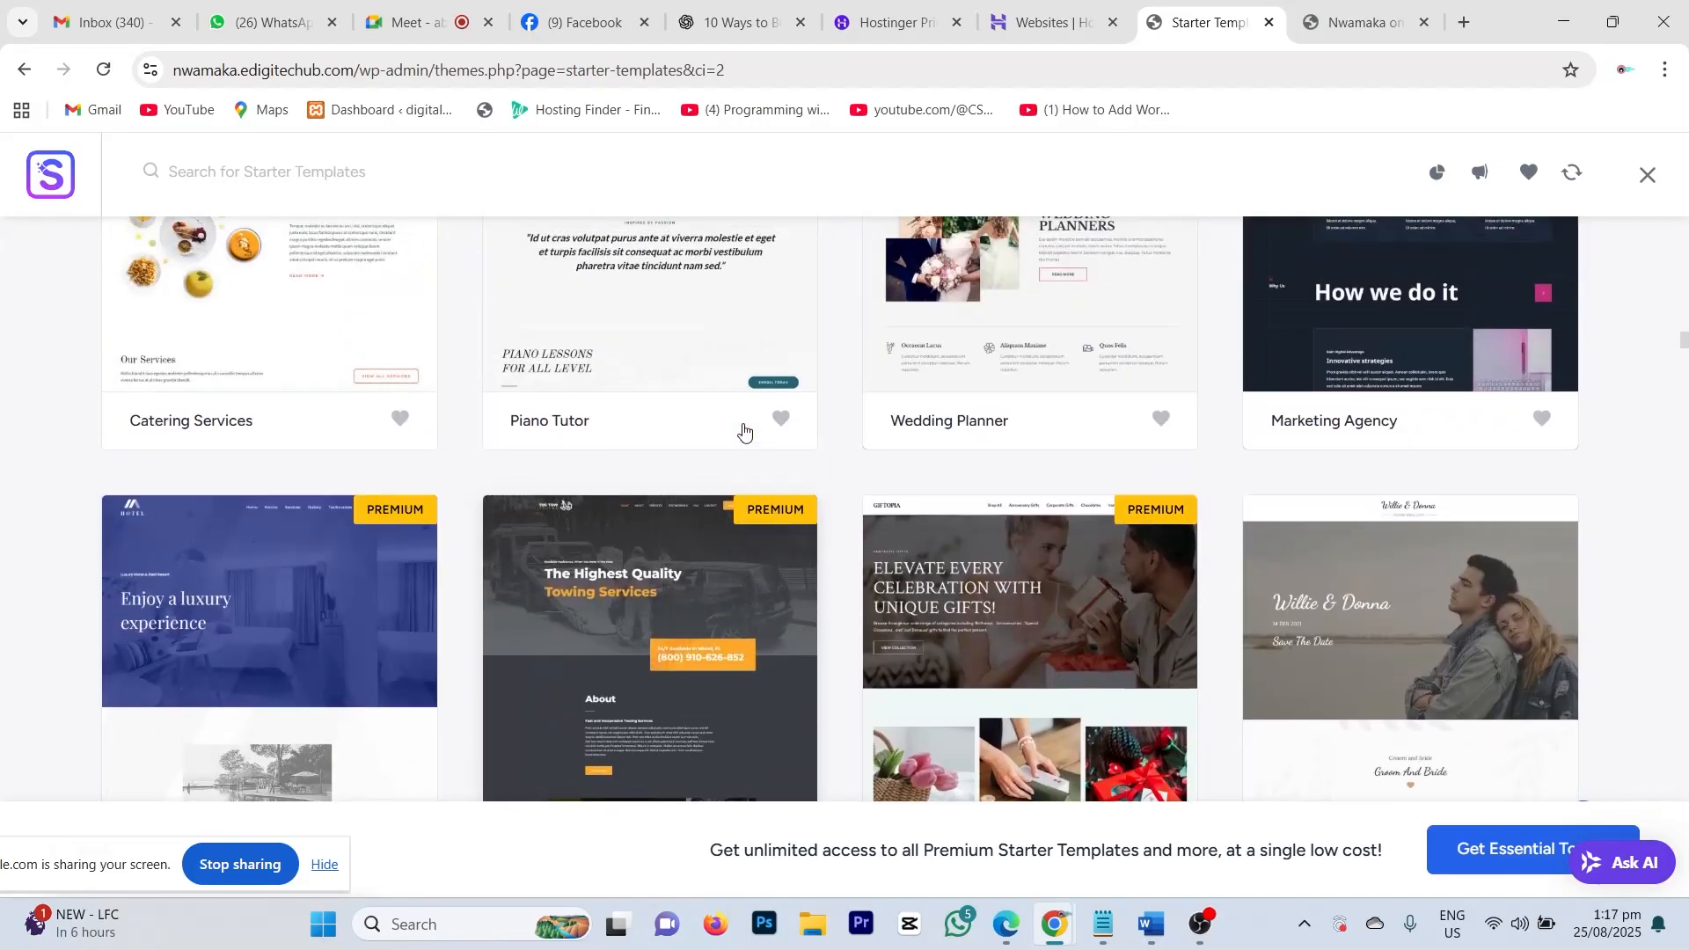
pyautogui.scroll(1, 744, 430)
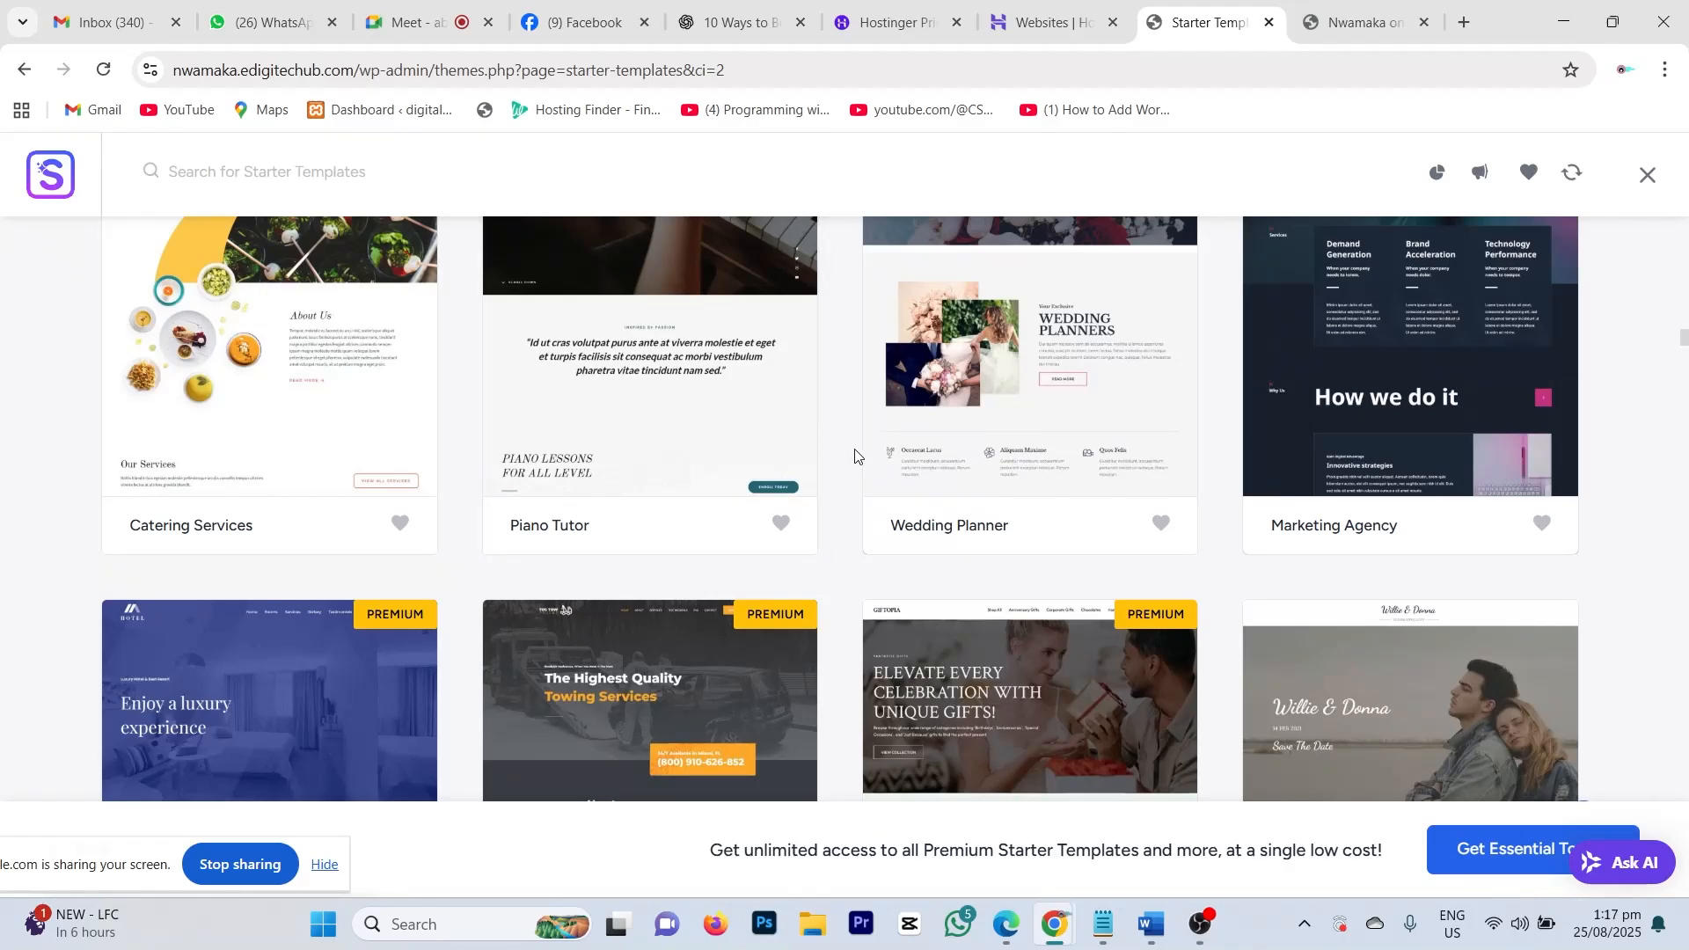
pyautogui.scroll(20, 854, 455)
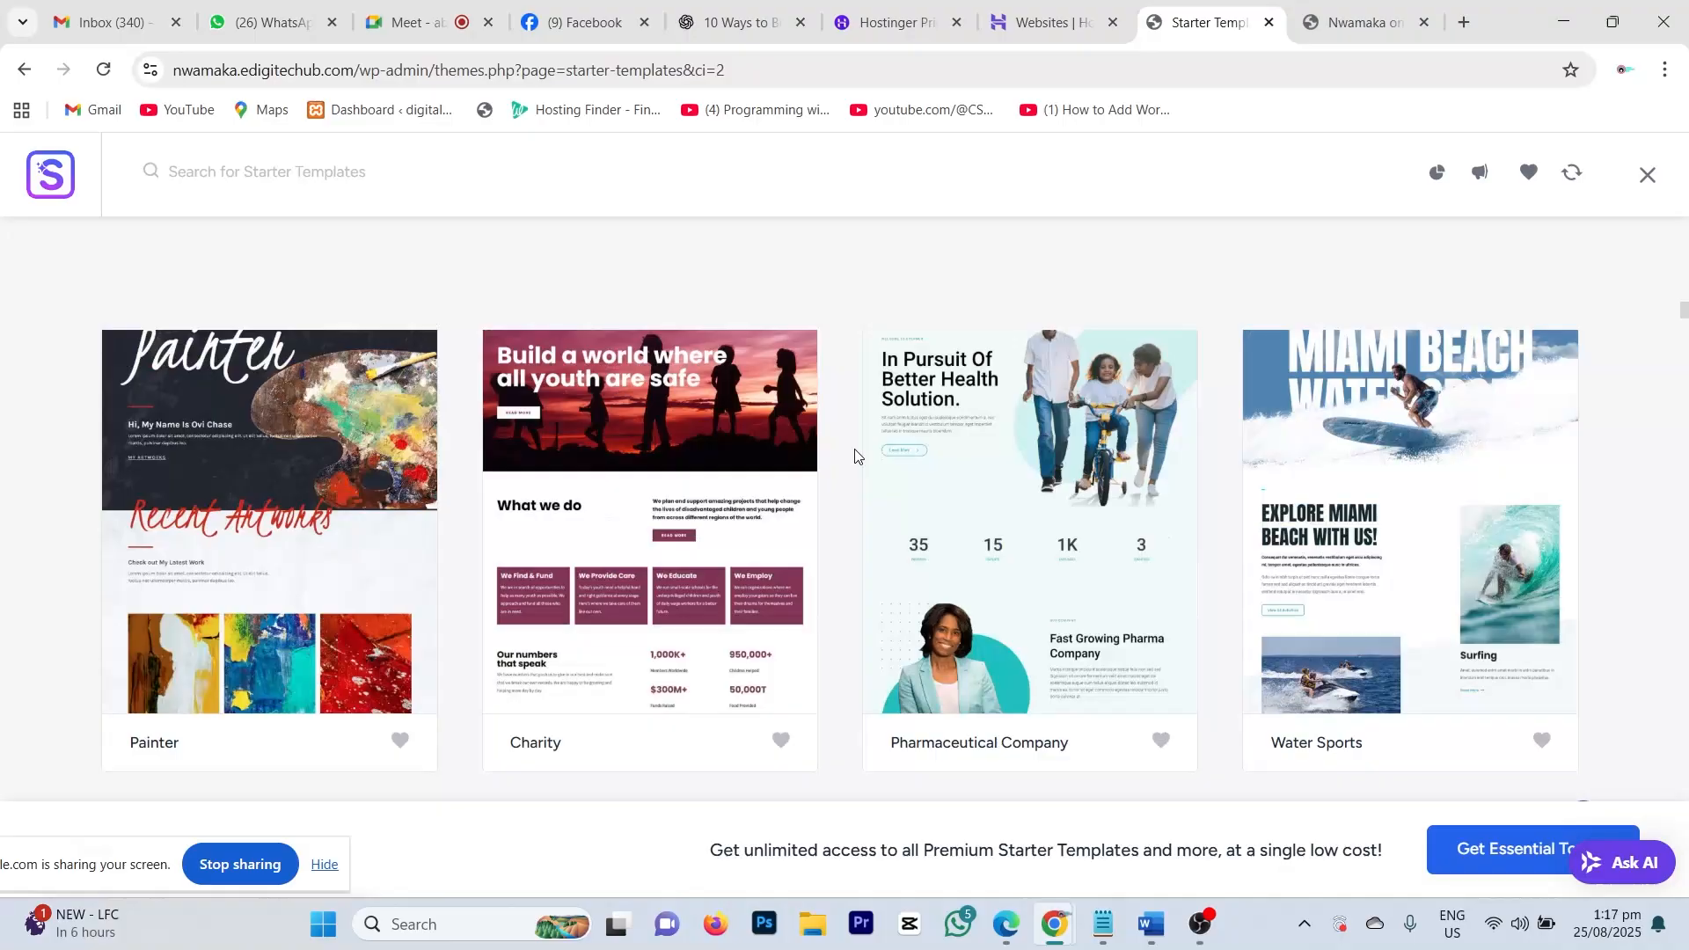
pyautogui.scroll(20, 854, 455)
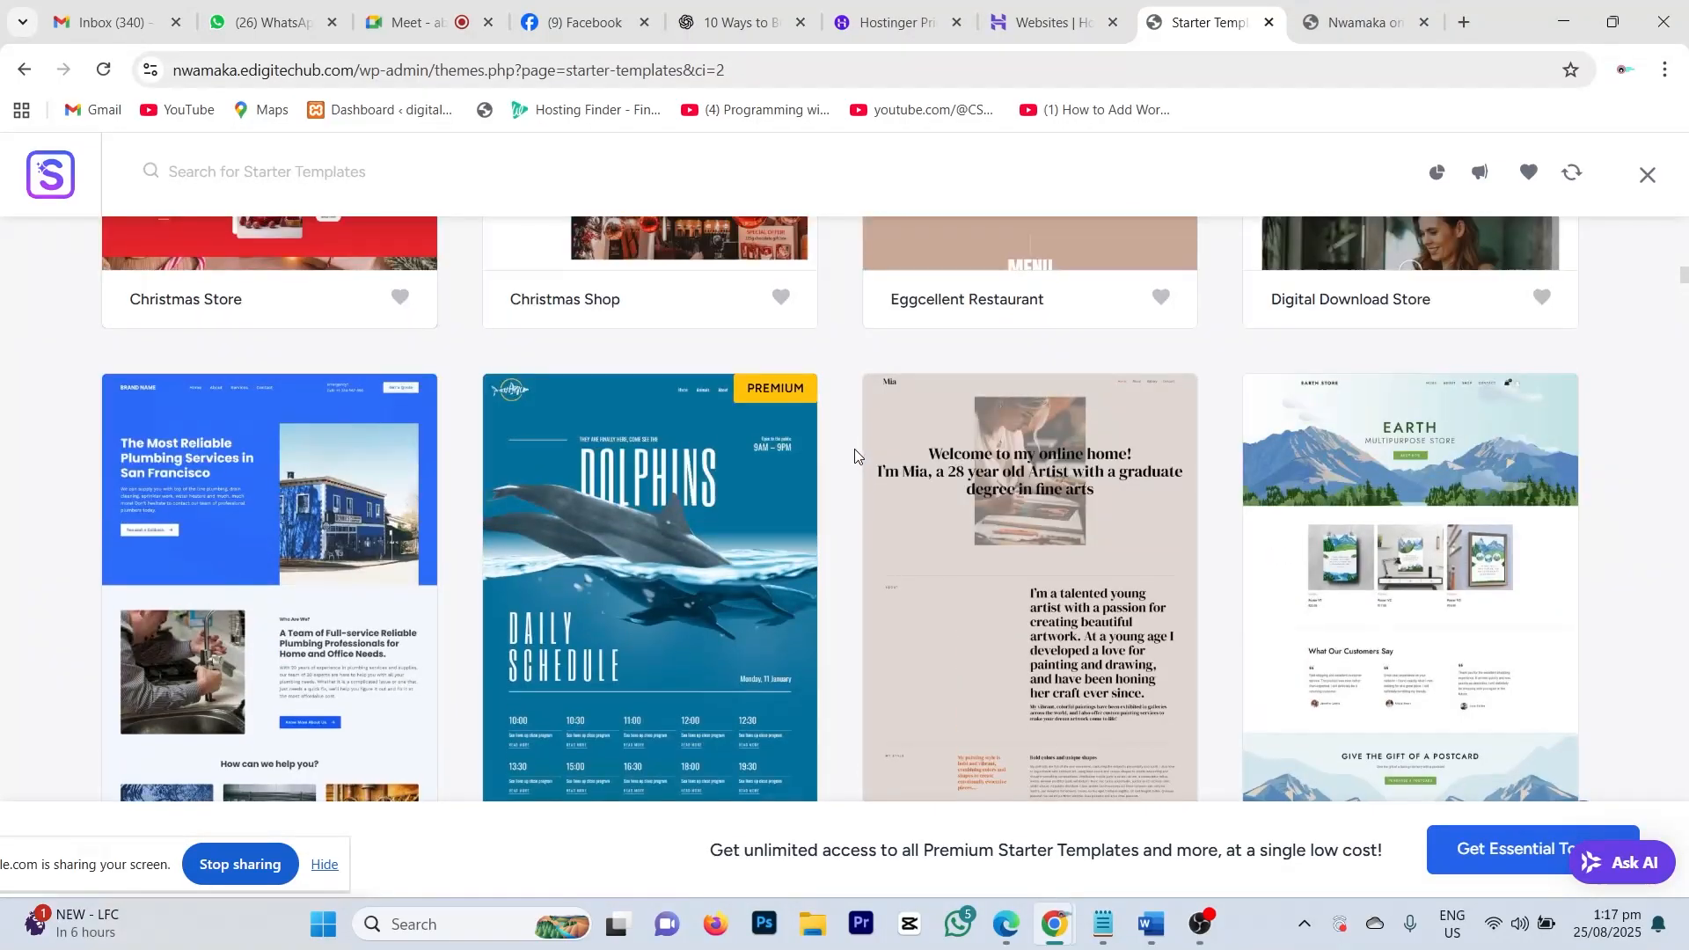
pyautogui.scroll(-3, 854, 455)
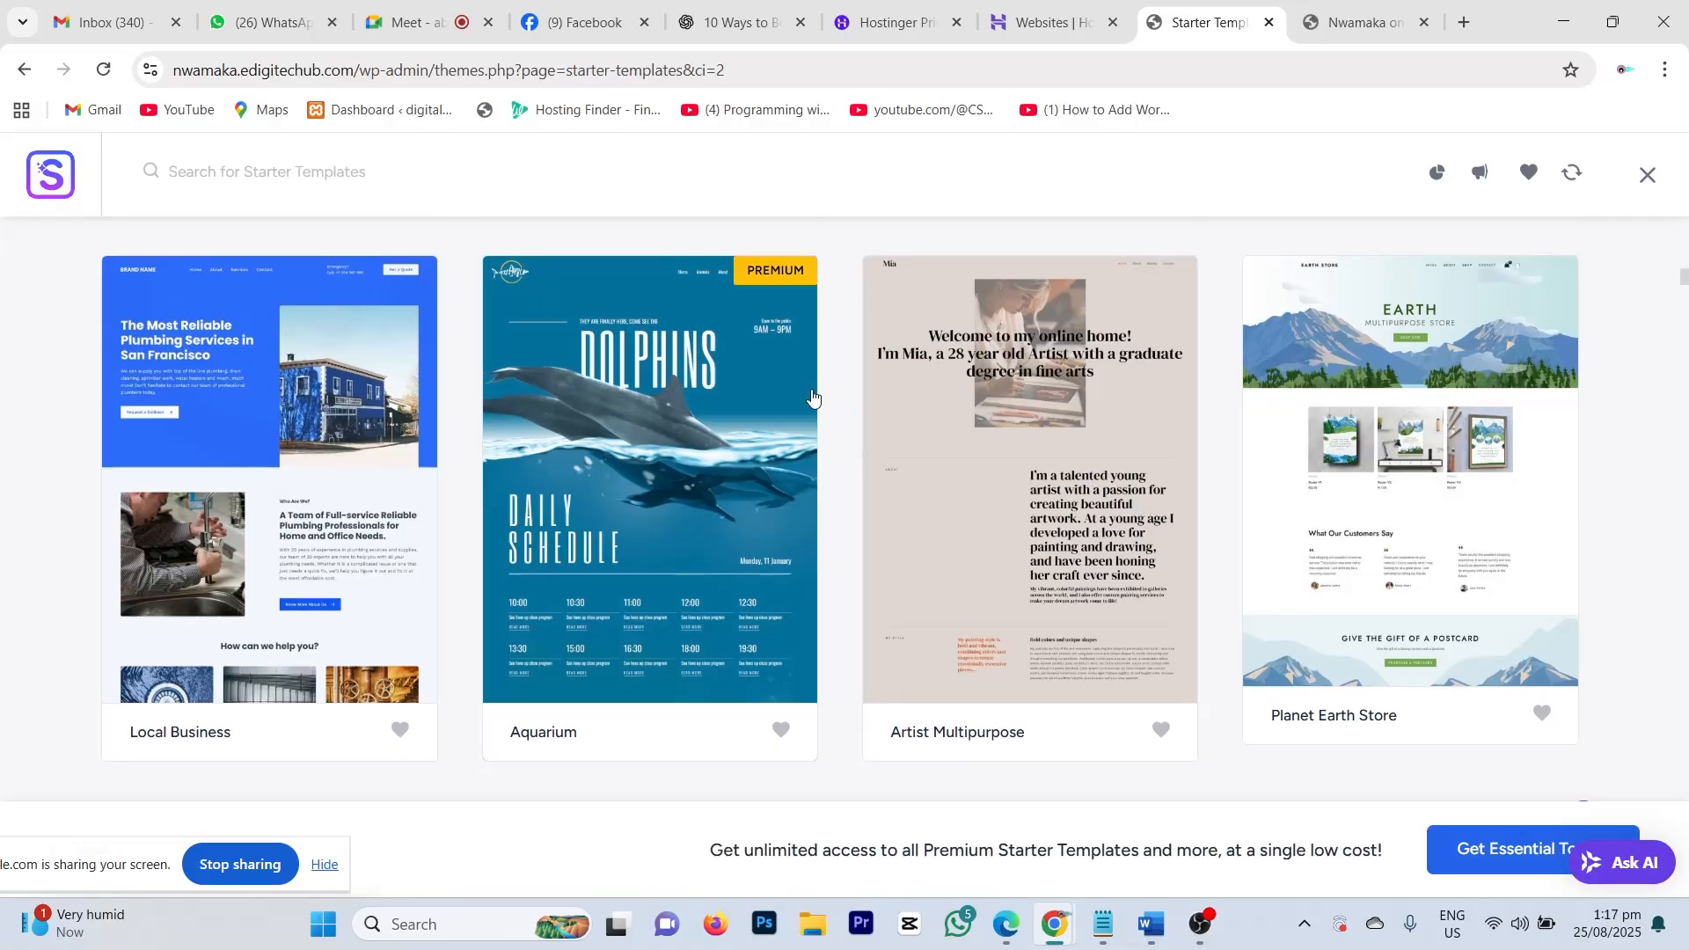
pyautogui.scroll(-7, 777, 431)
pyautogui.scroll(20, 777, 432)
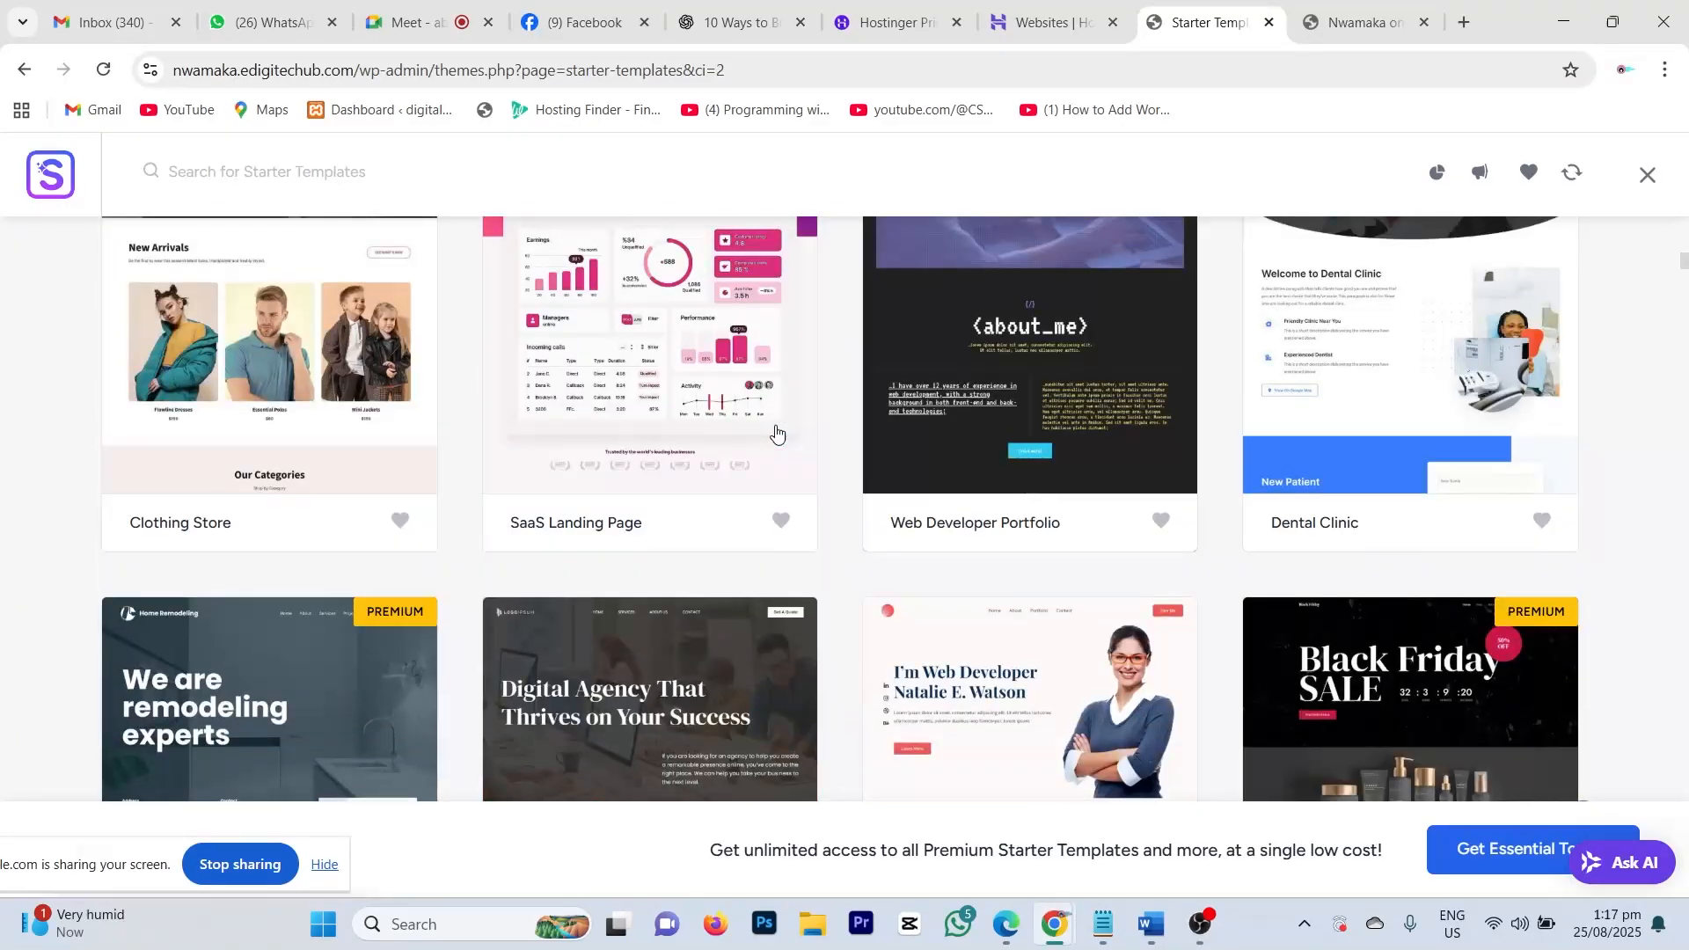
pyautogui.scroll(-4, 800, 462)
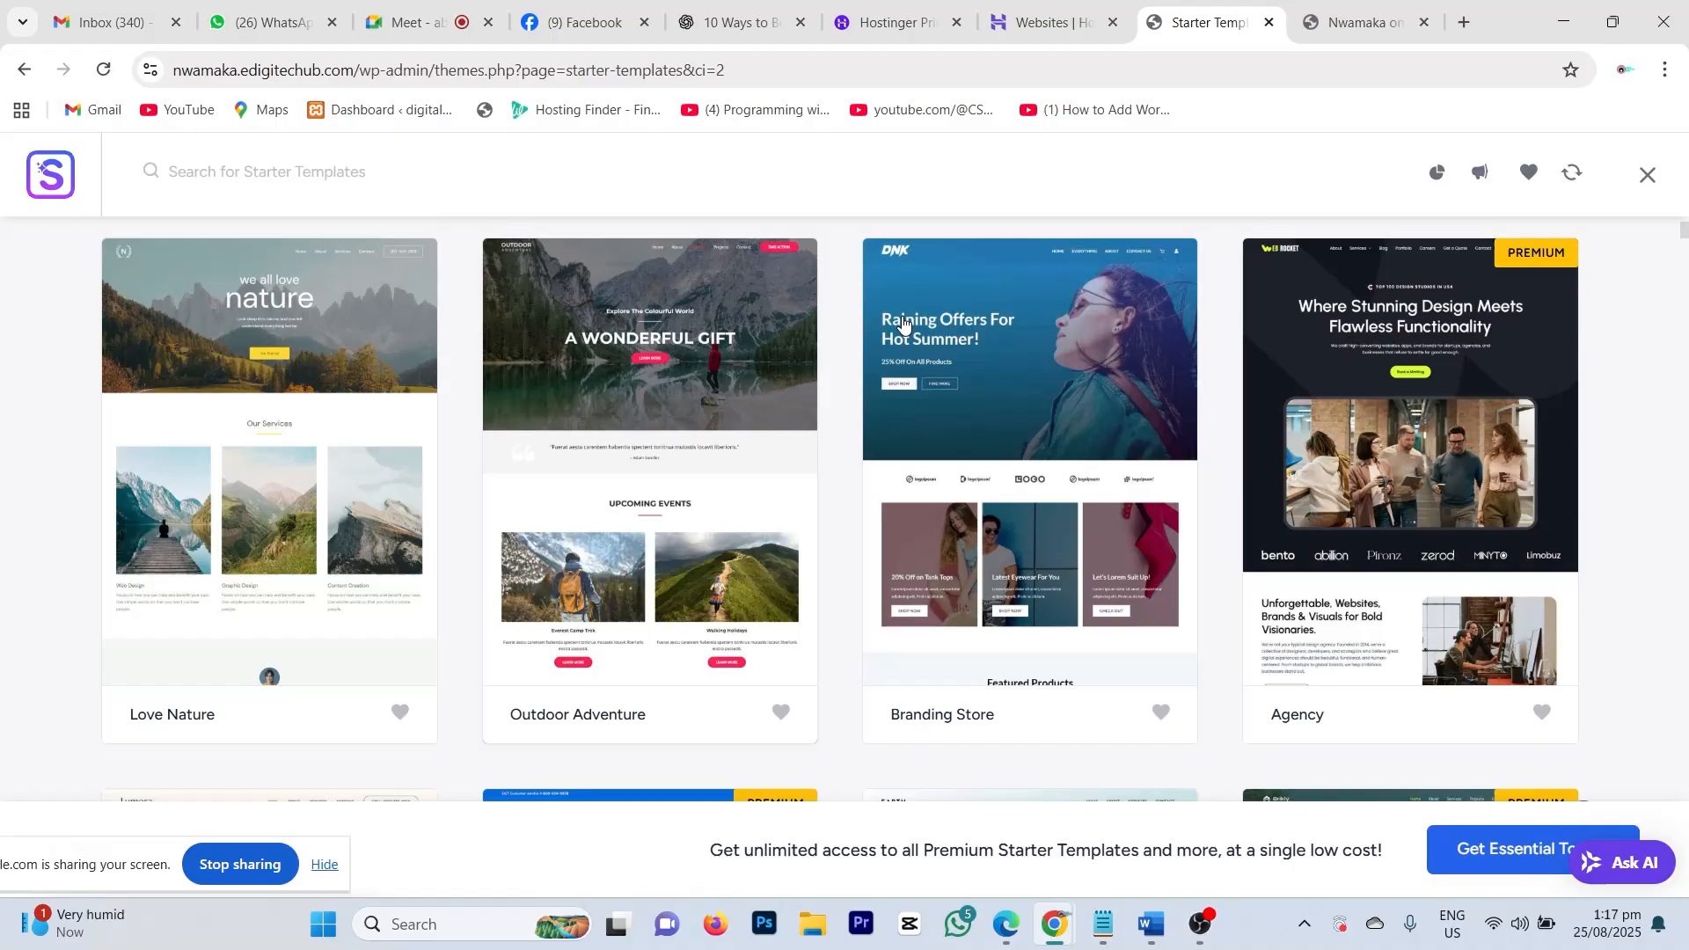
pyautogui.scroll(1, 1458, 497)
pyautogui.scroll(4, 961, 539)
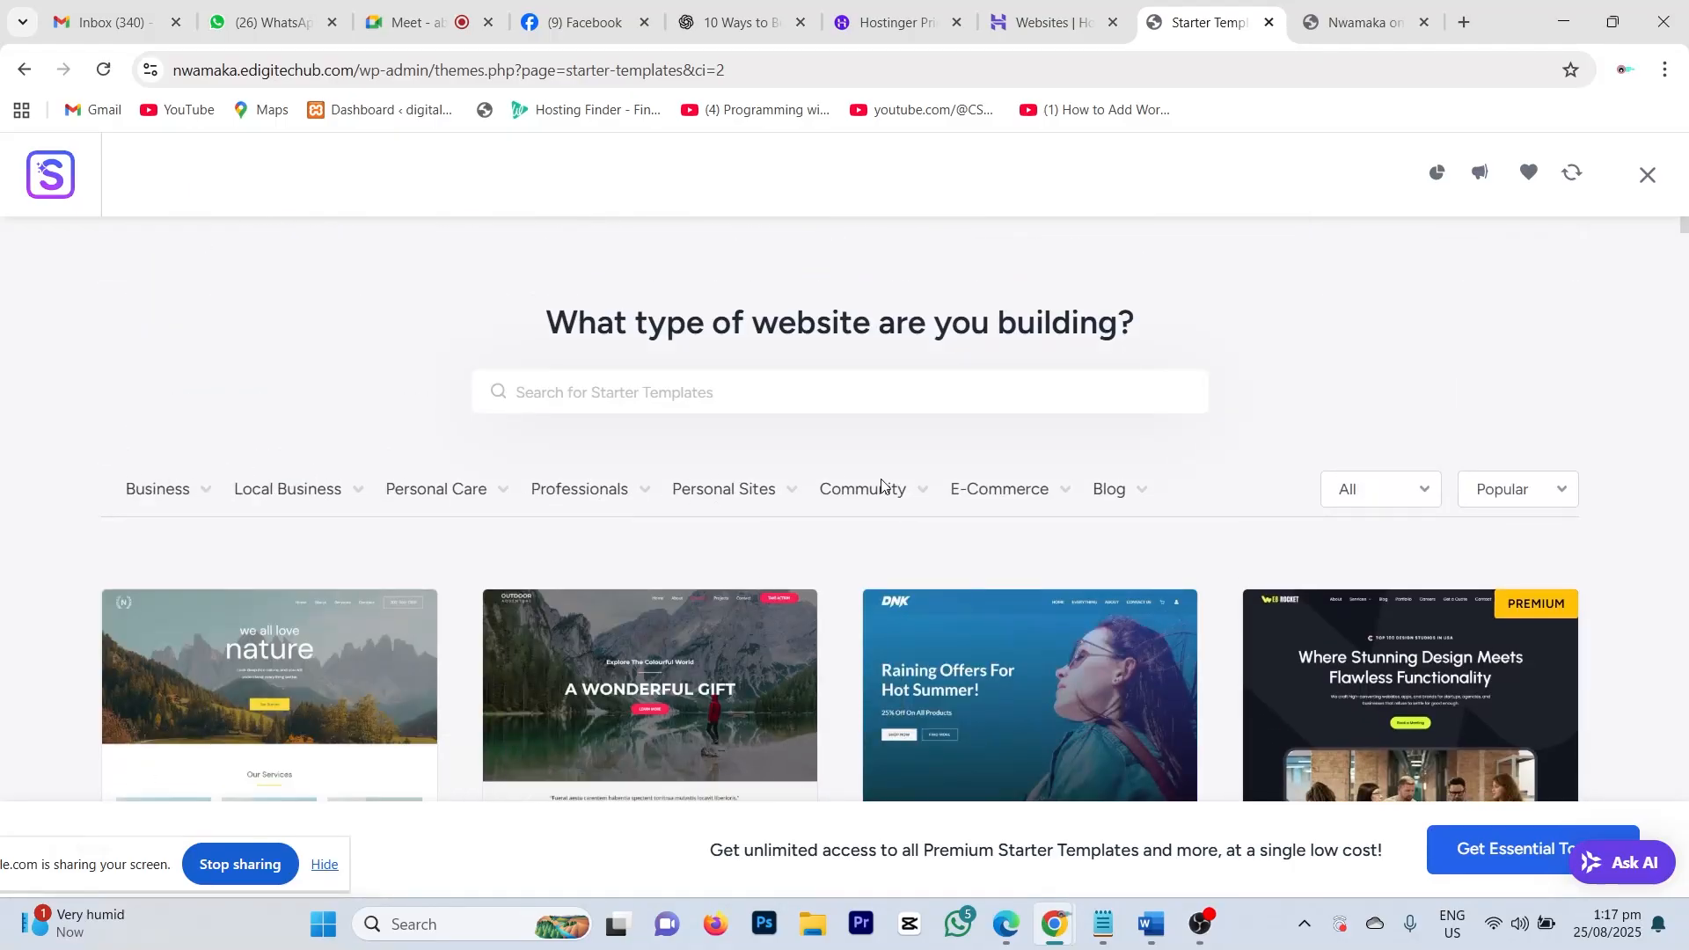
# Step: Show the Business category's dropdown of website types
pyautogui.moveTo(825, 505)
pyautogui.moveTo(189, 508)
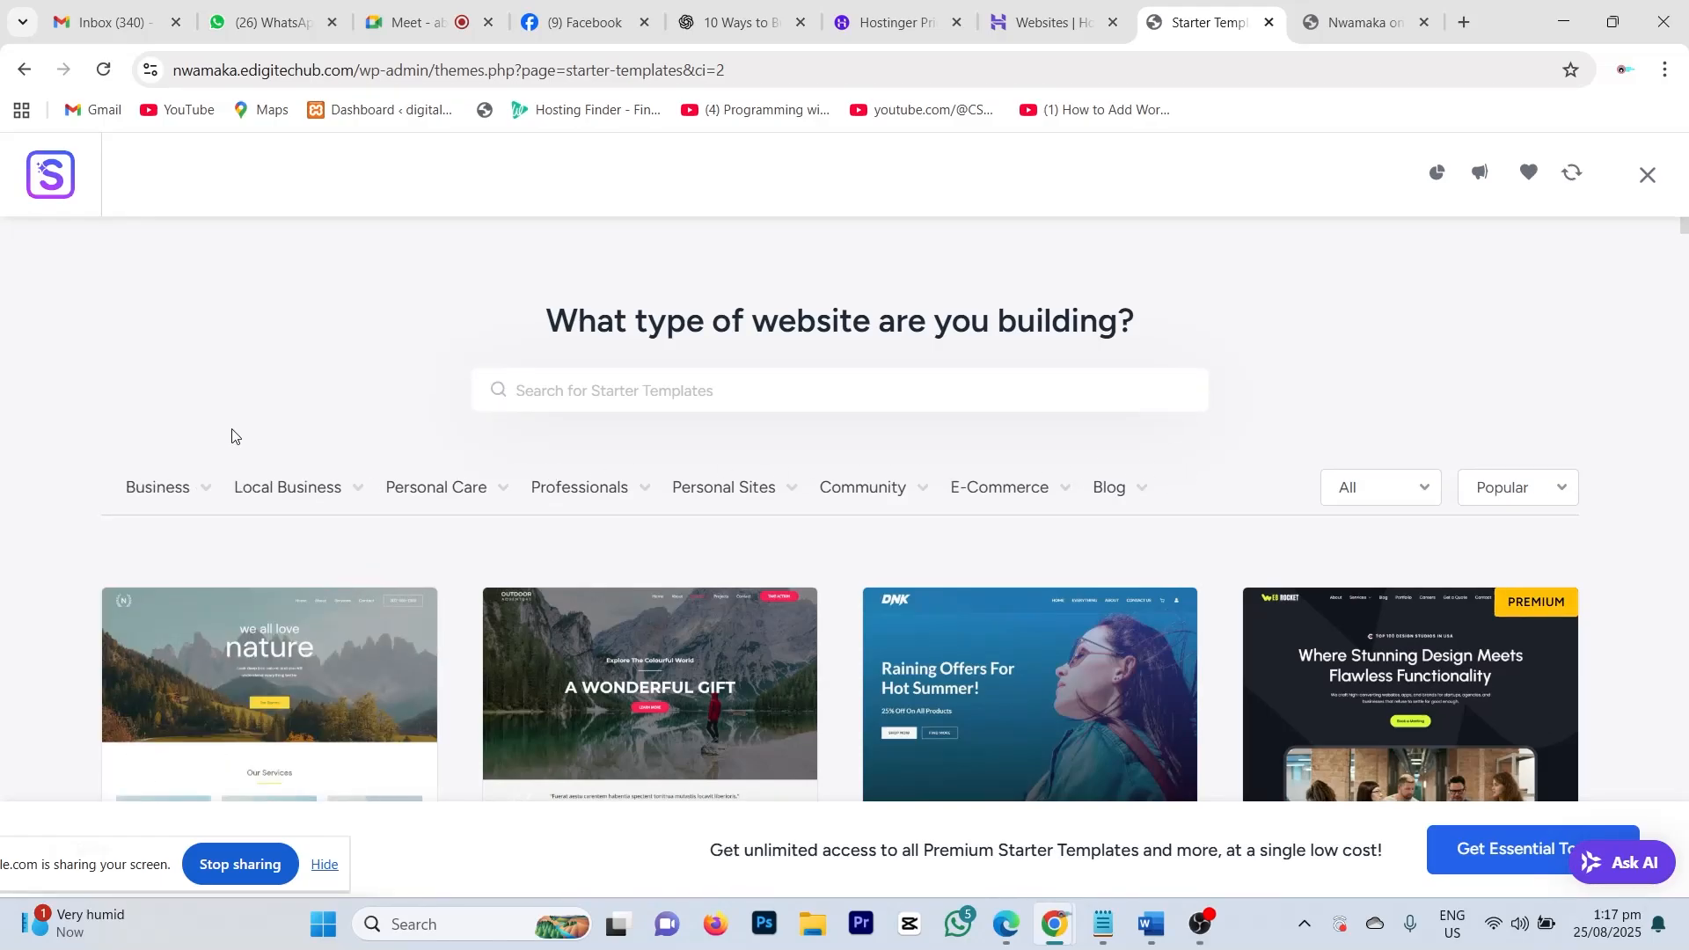
pyautogui.scroll(-1, 220, 422)
pyautogui.moveTo(167, 380)
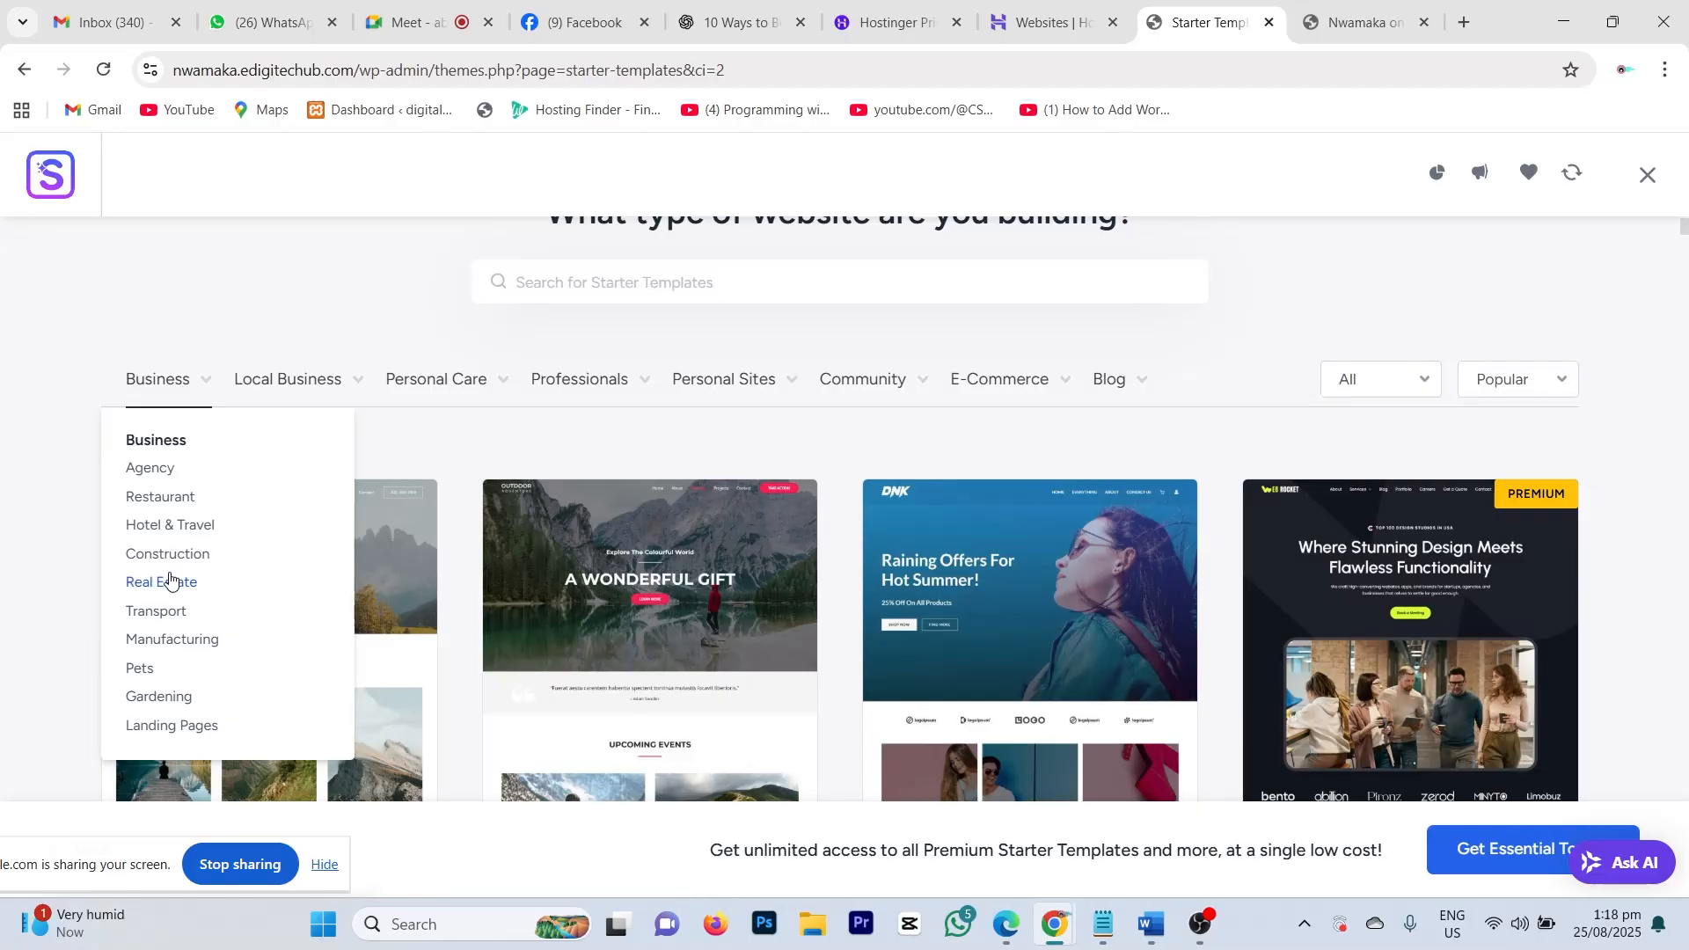
# Step: Preview the Local Business, Personal Care, Professionals and Personal Sites dropdowns in turn
pyautogui.moveTo(340, 384)
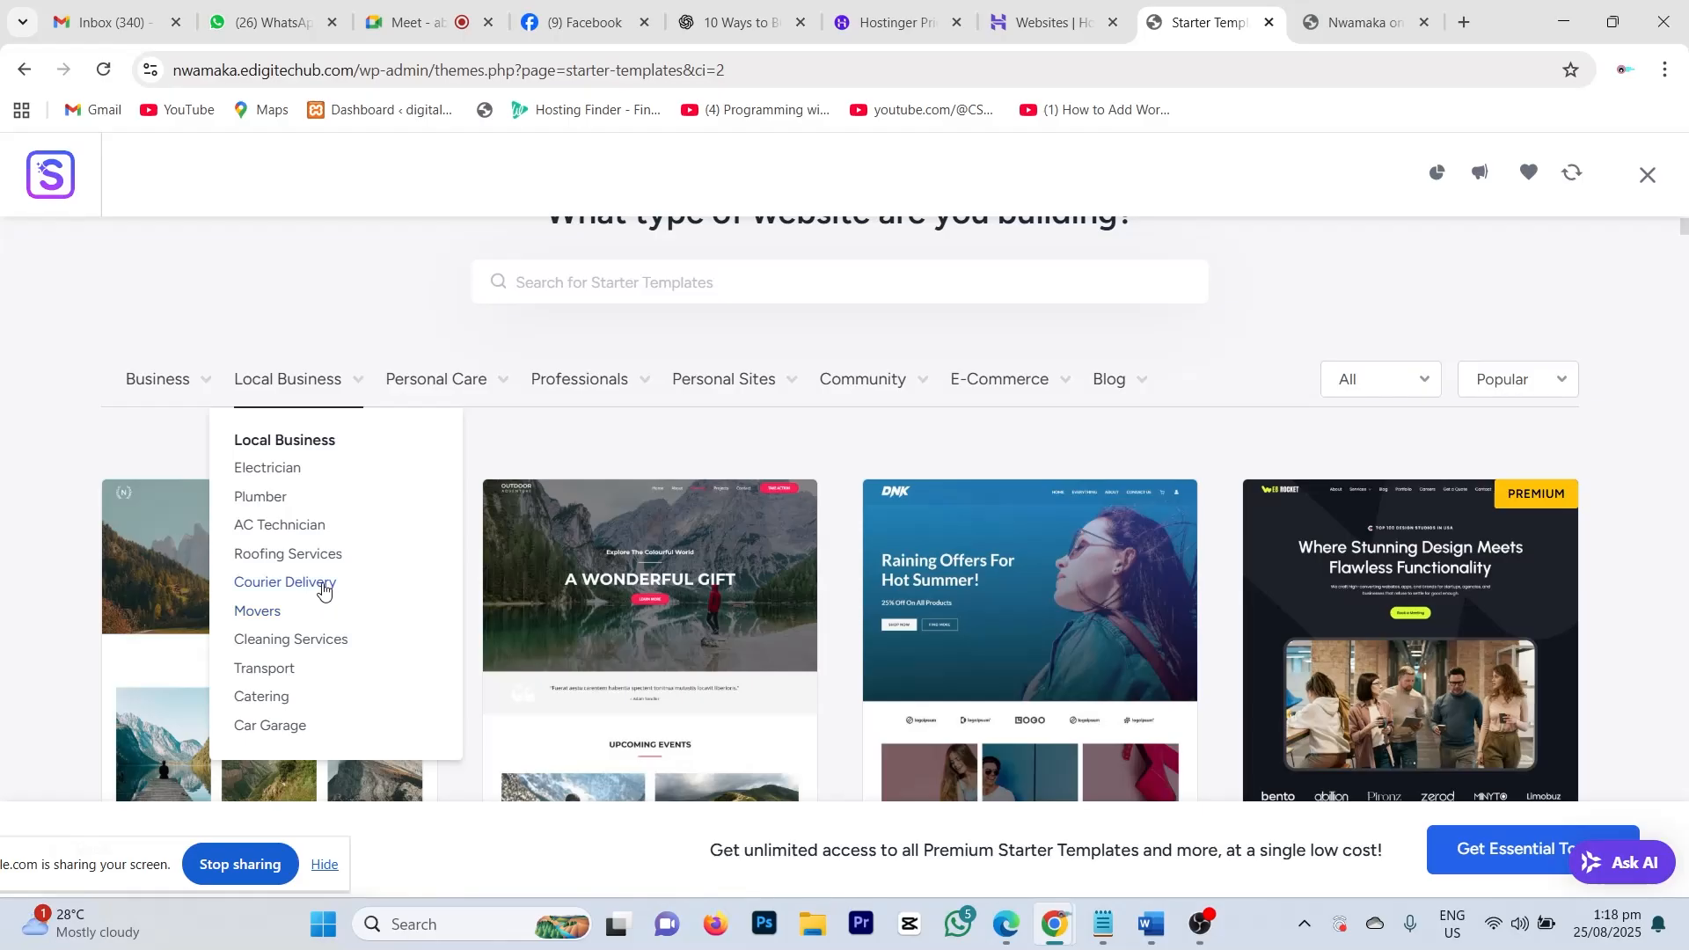
pyautogui.moveTo(480, 380)
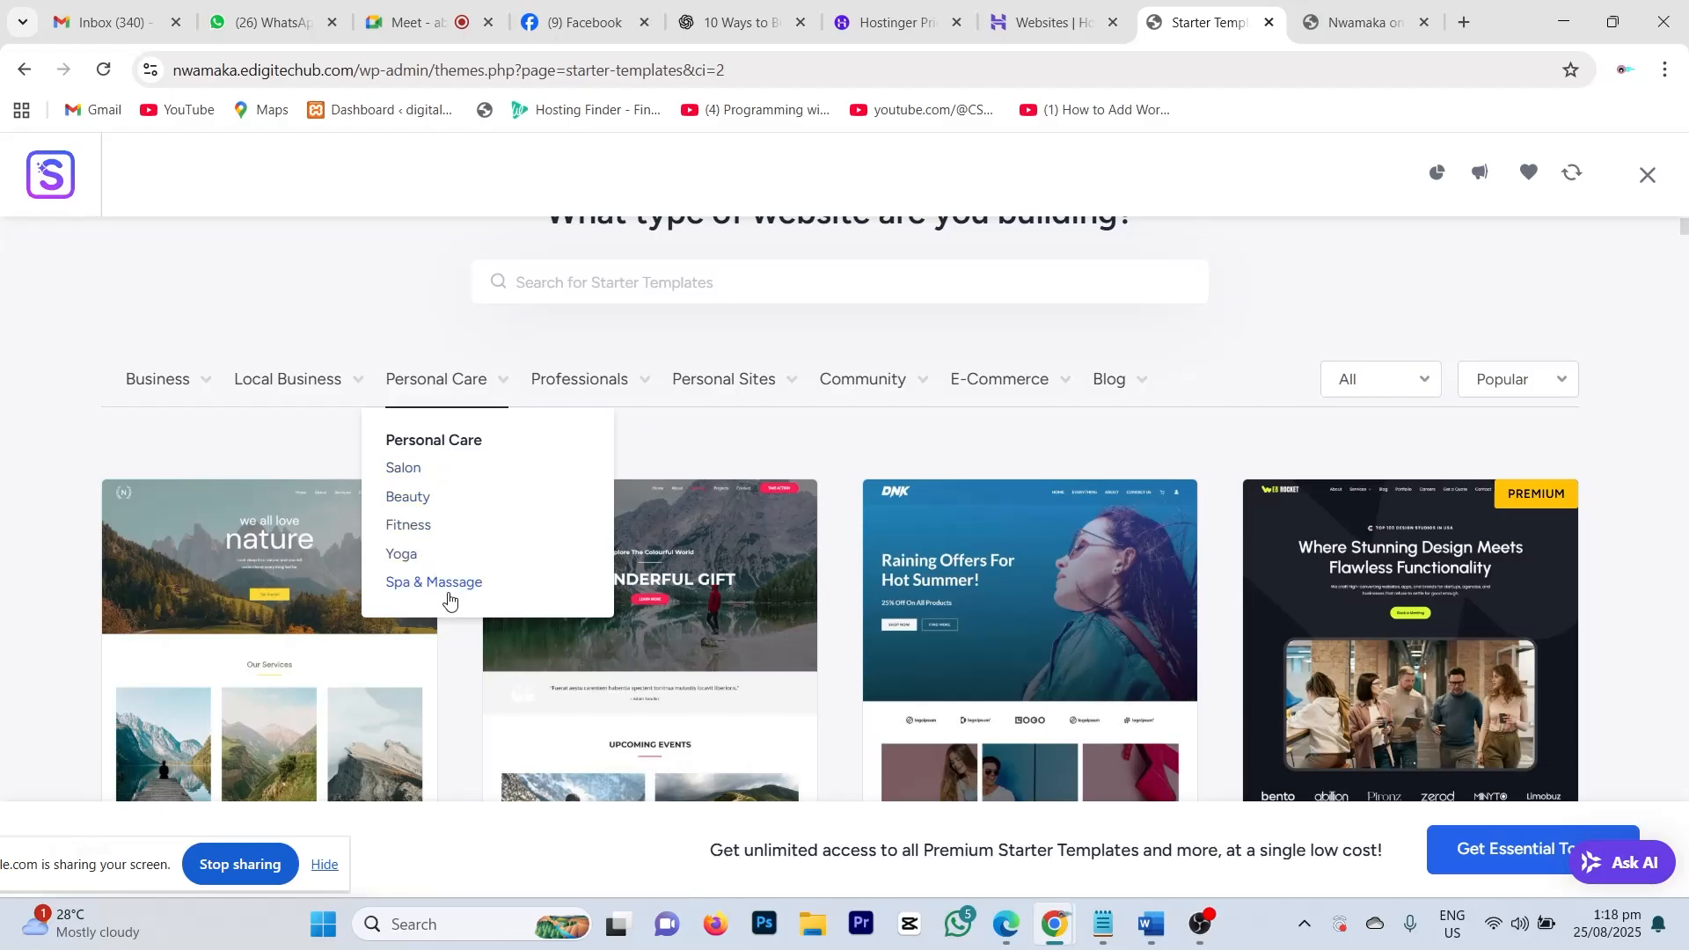
pyautogui.moveTo(556, 398)
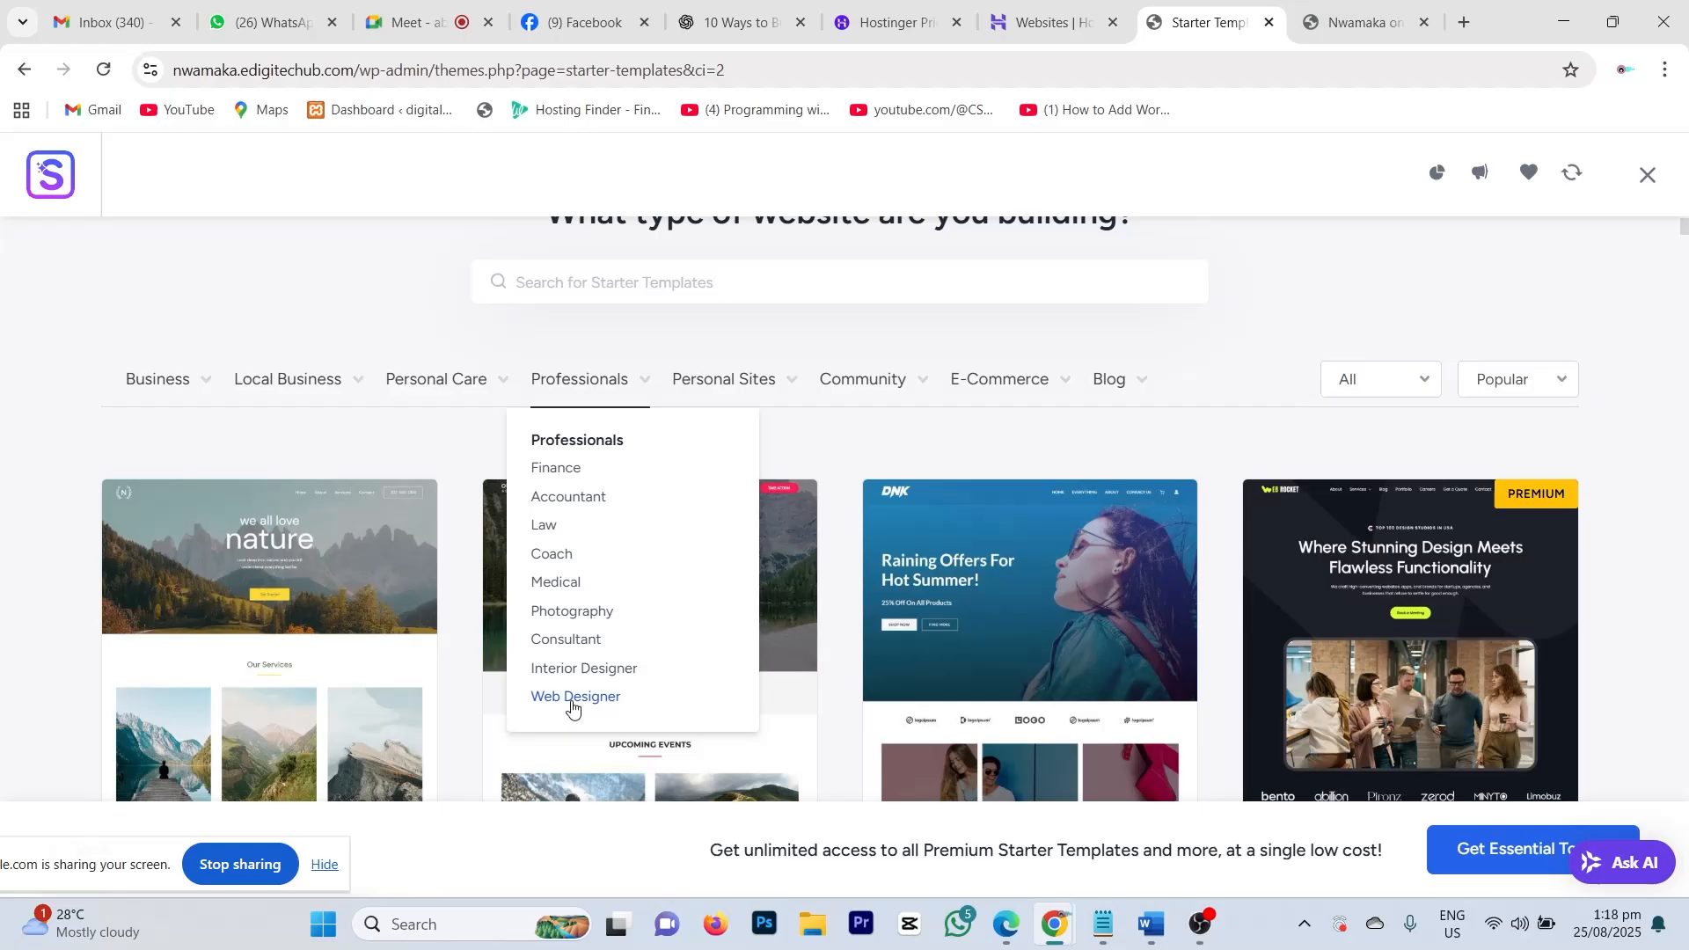
pyautogui.moveTo(752, 388)
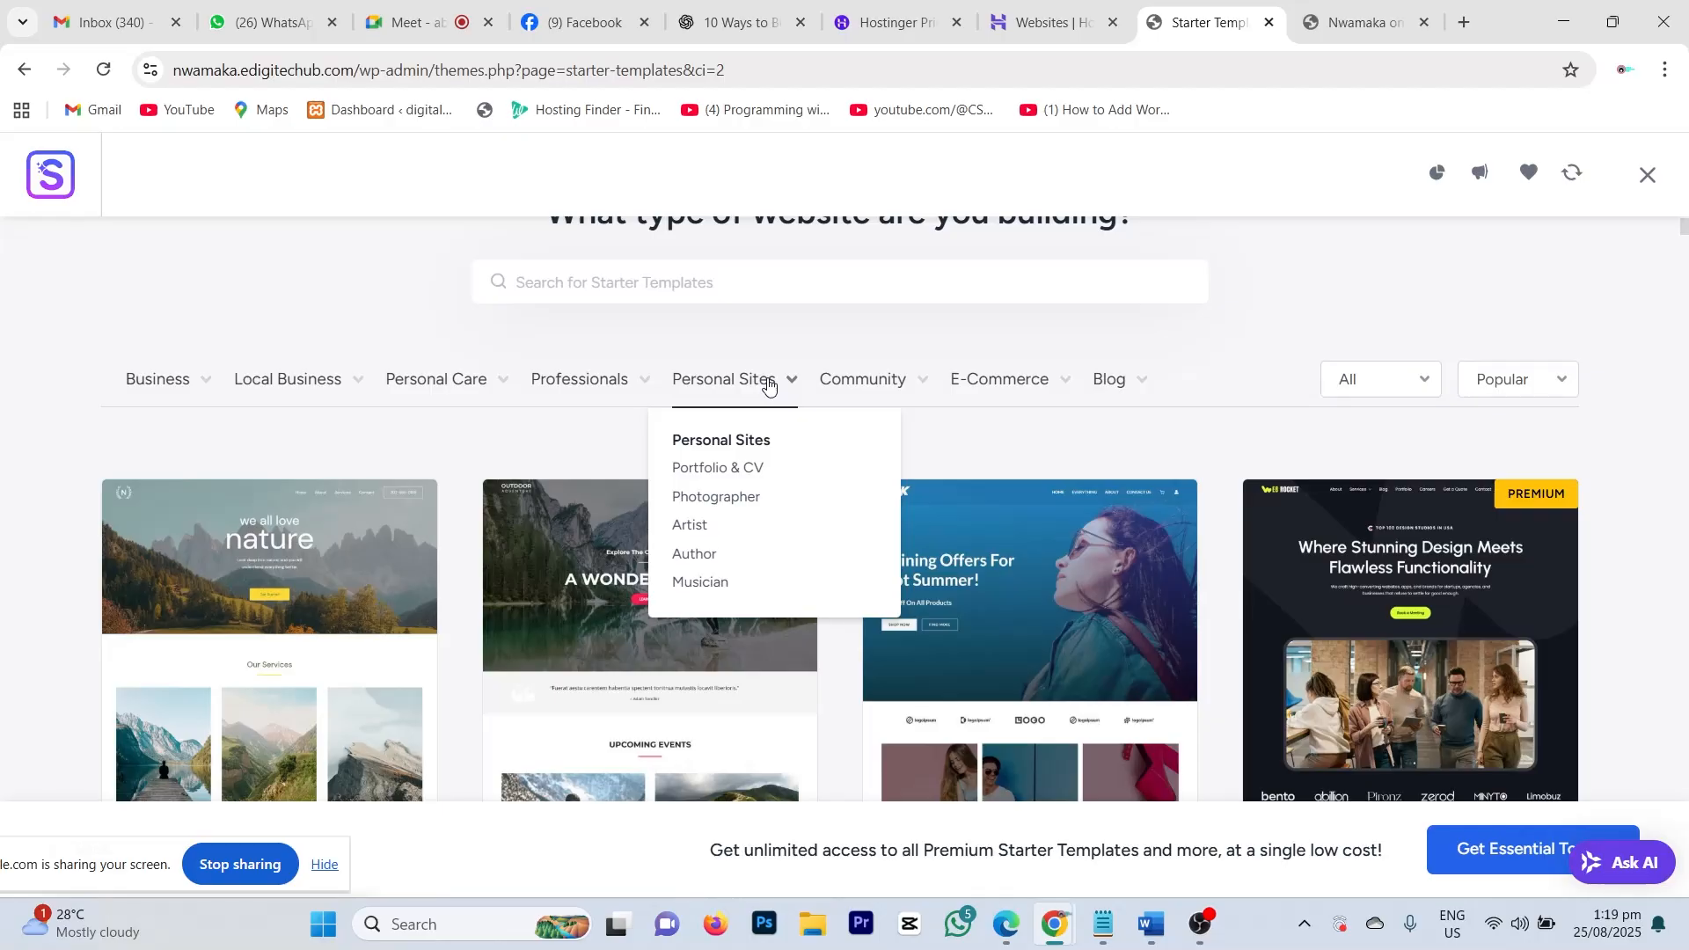
# Step: Clear the Artist search and scroll down through the unfiltered template gallery
pyautogui.click(699, 527)
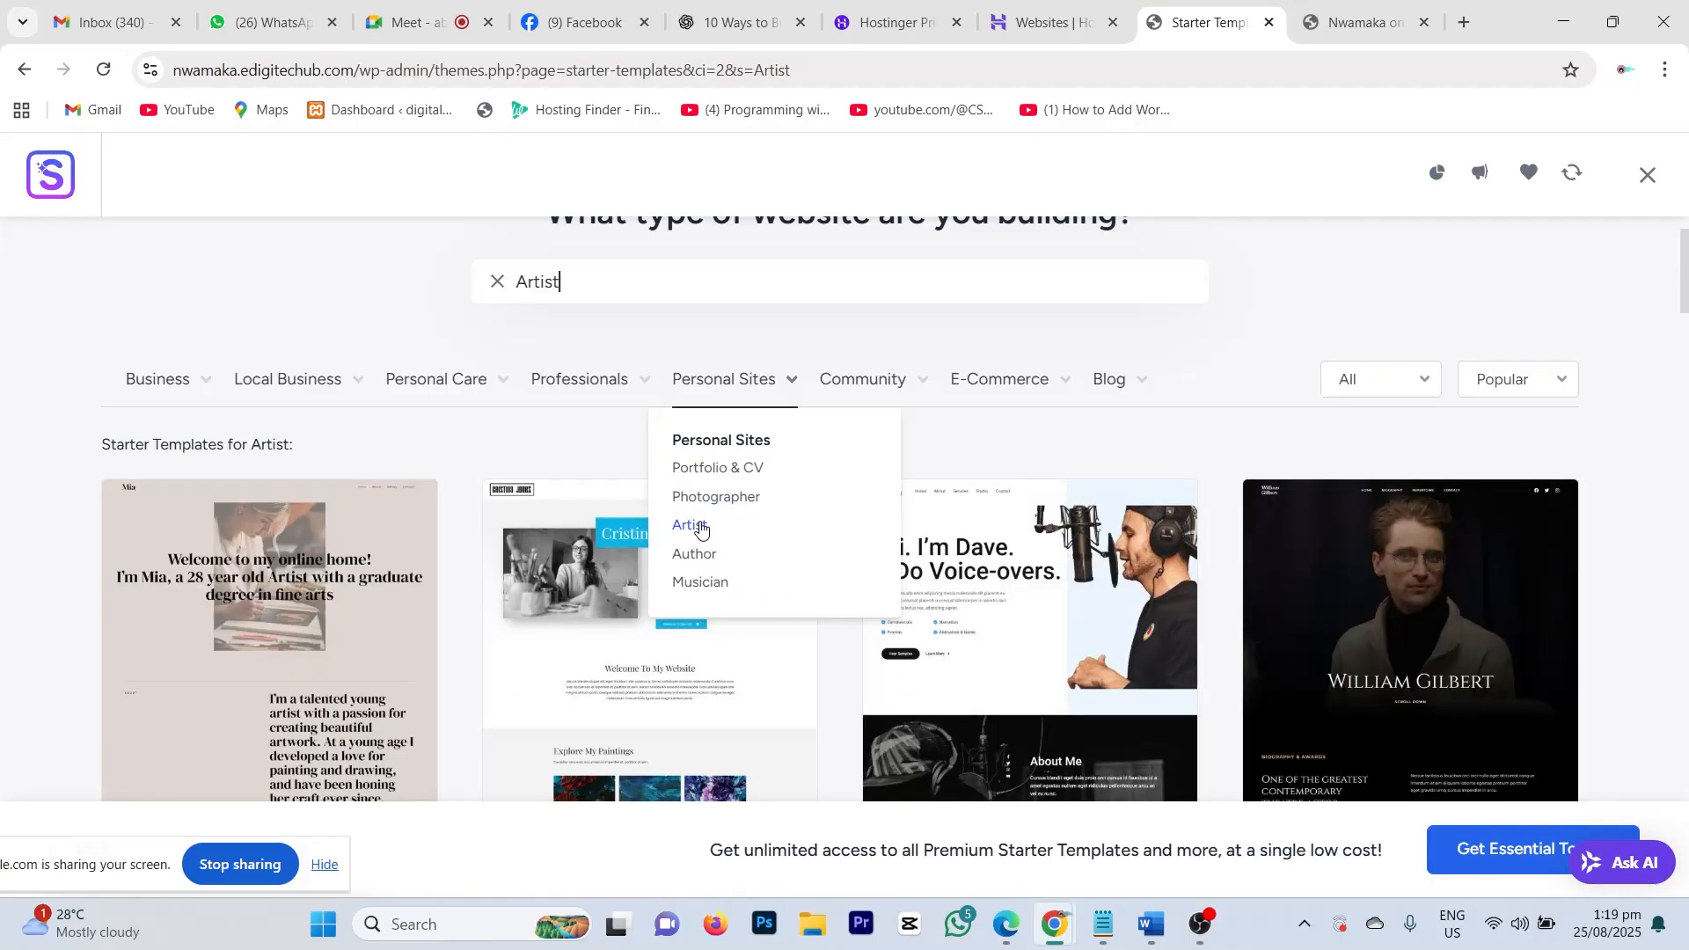
pyautogui.scroll(-3, 543, 467)
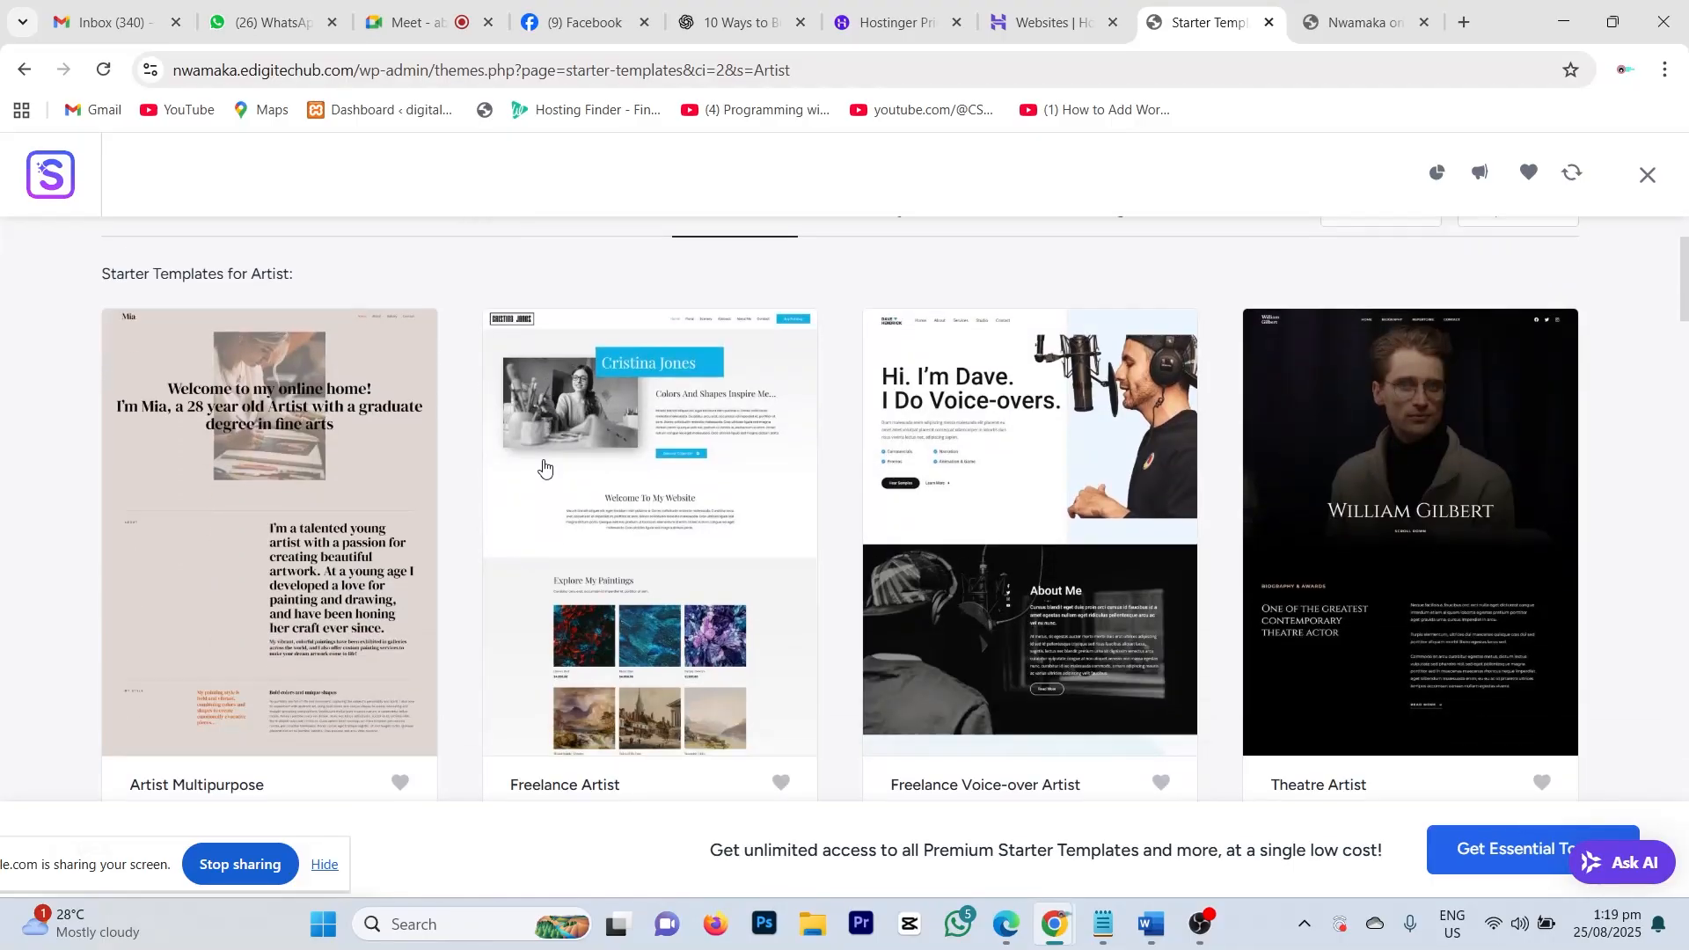
pyautogui.scroll(-6, 792, 444)
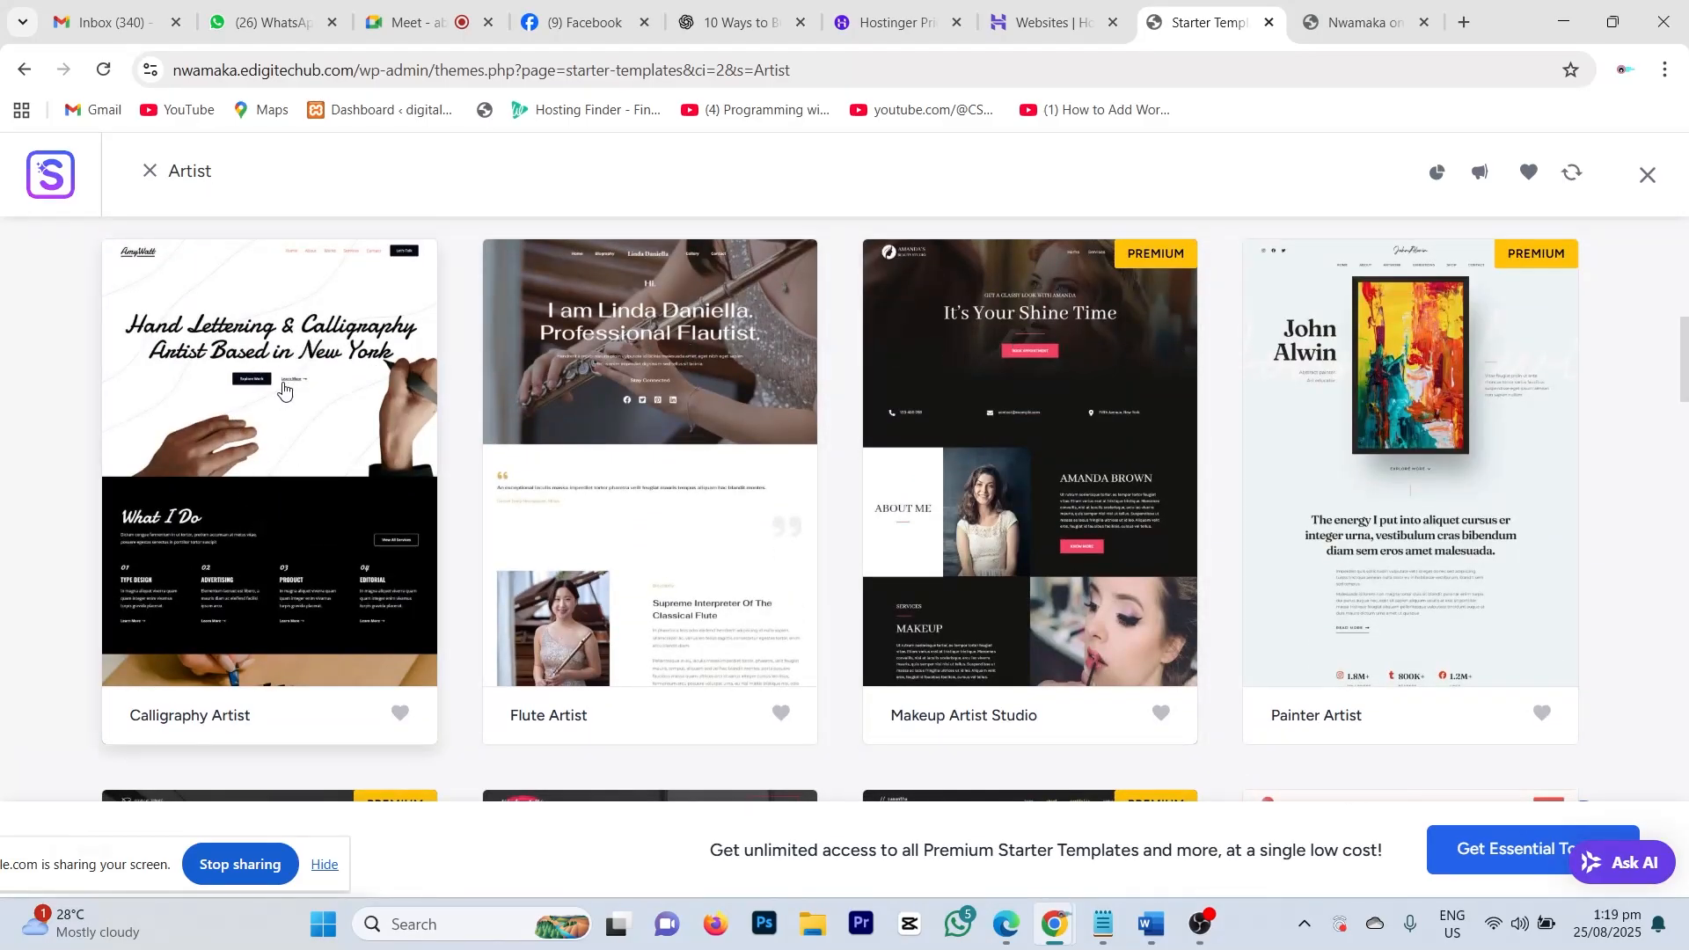
pyautogui.scroll(-3, 1210, 445)
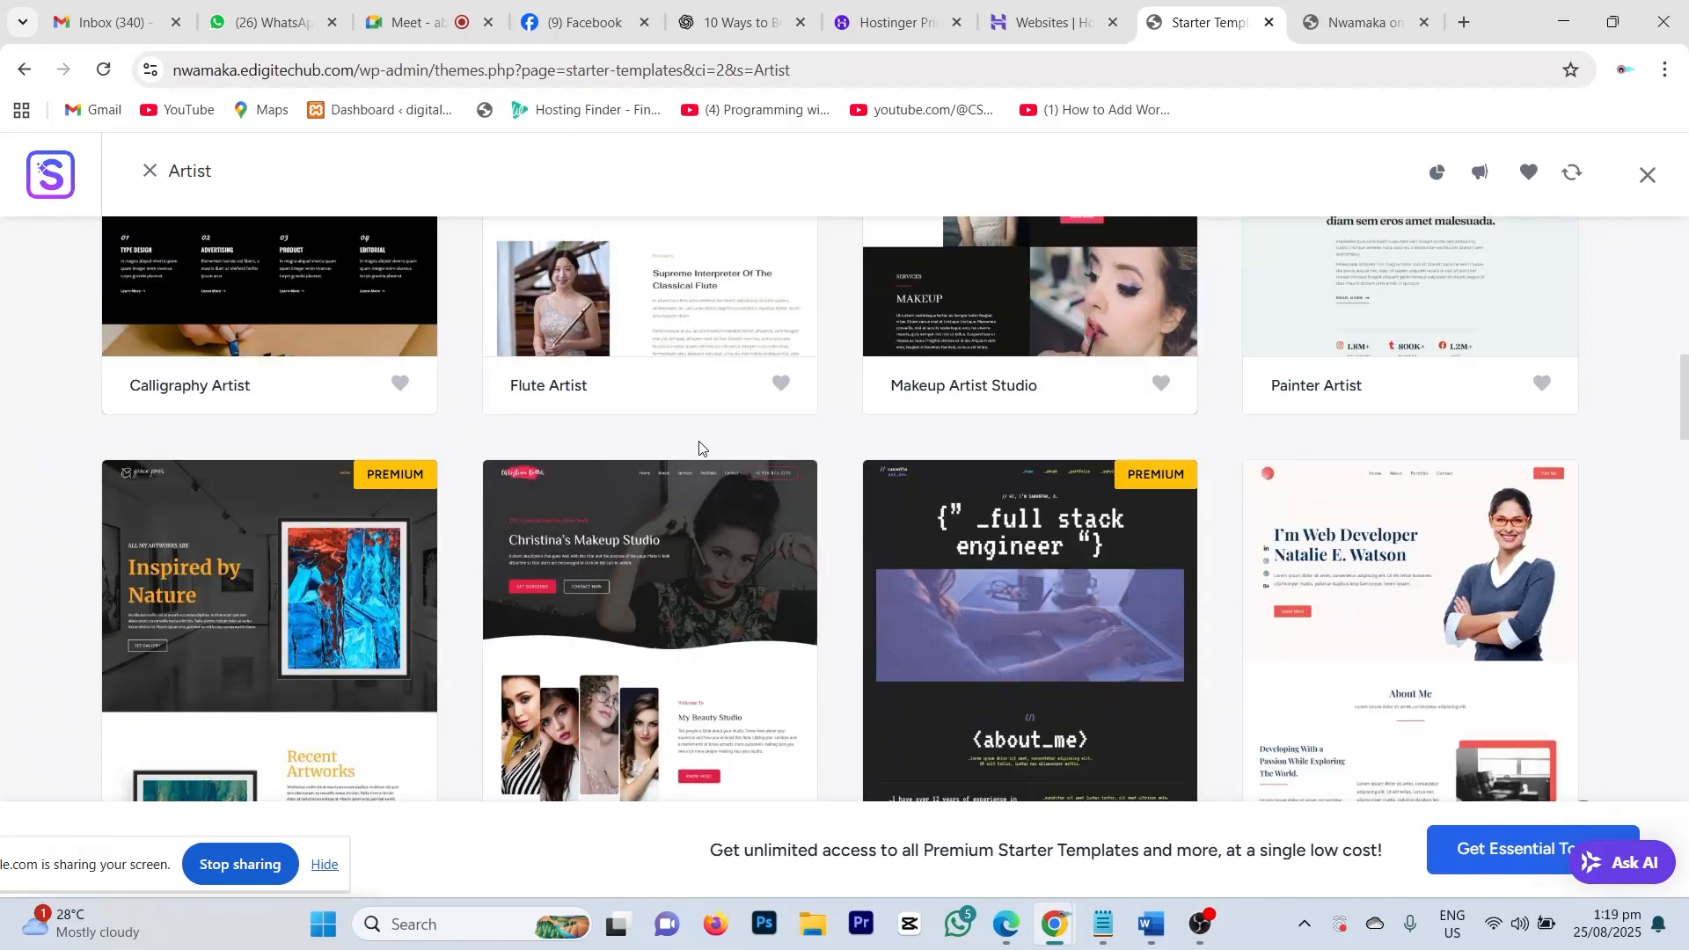
pyautogui.scroll(-5, 504, 539)
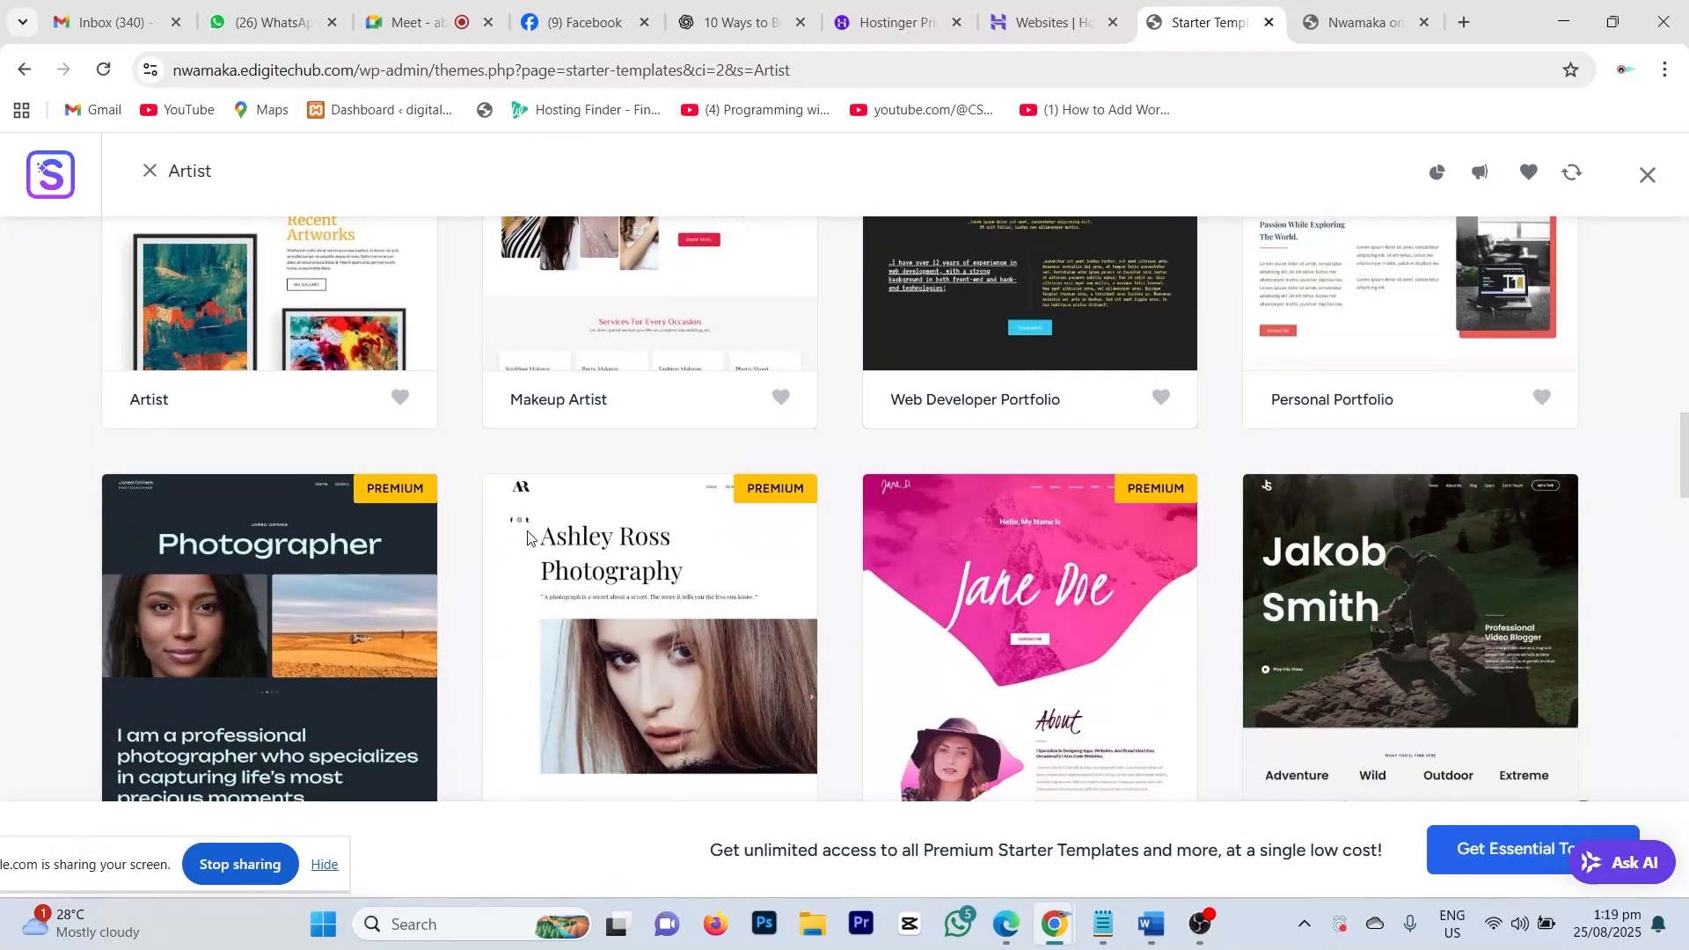
pyautogui.scroll(-6, 1043, 615)
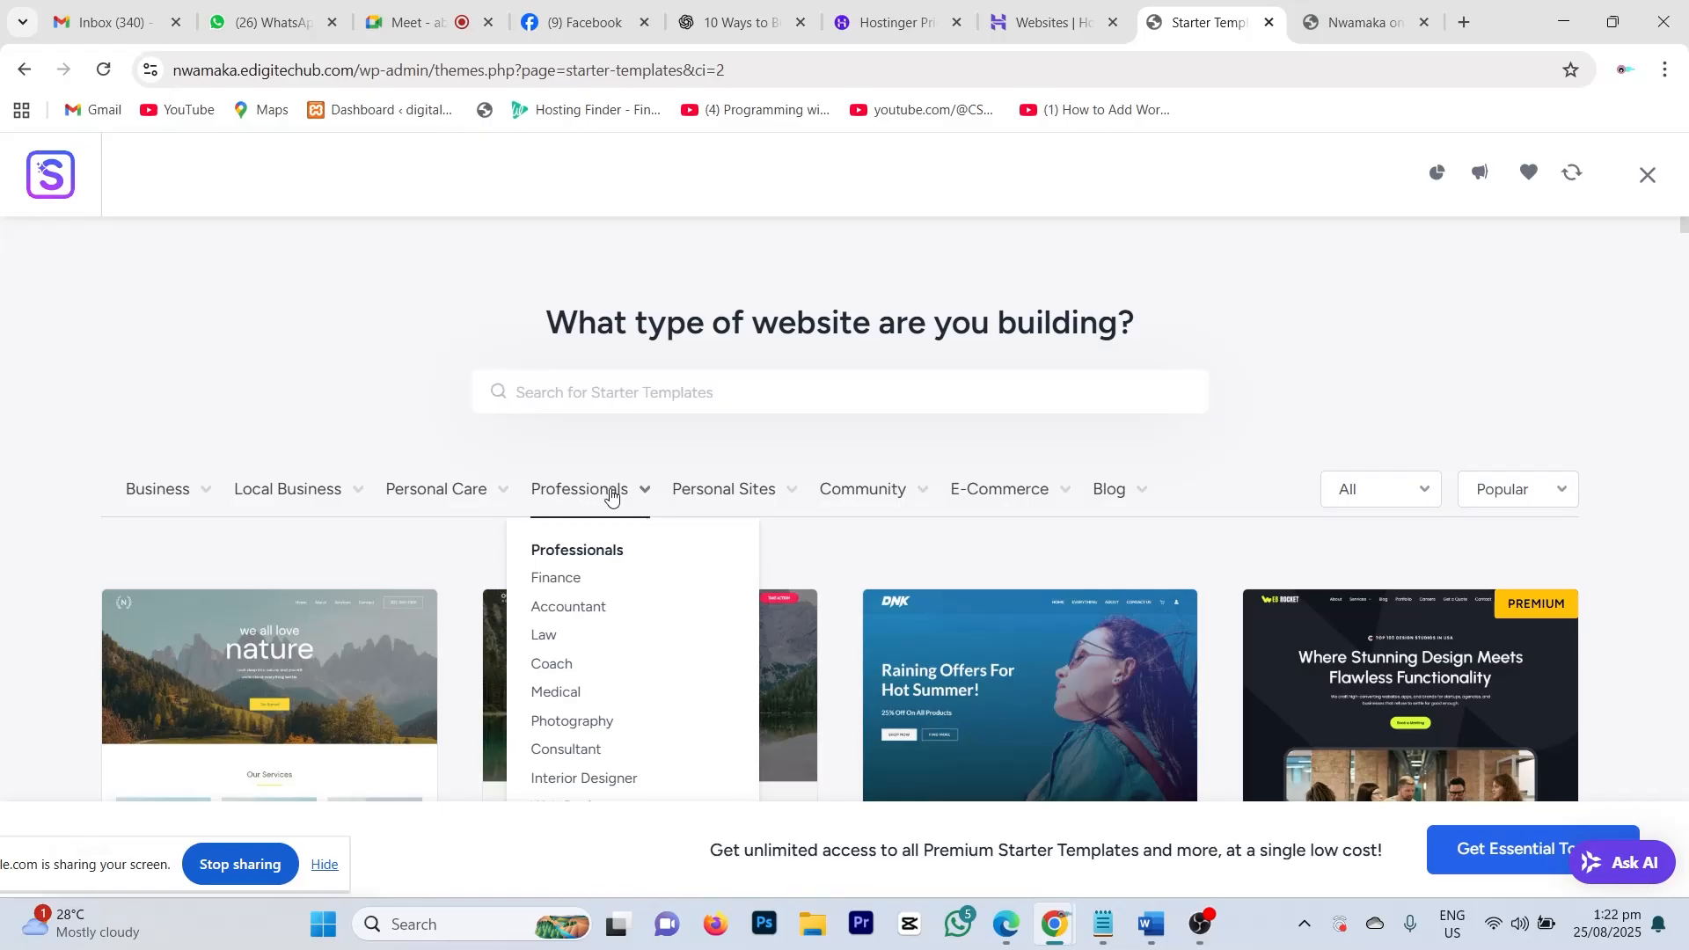
# Step: Open the Personal Care dropdown listing Salon, Beauty, Fitness, Yoga and Spa & Massage
pyautogui.moveTo(774, 500)
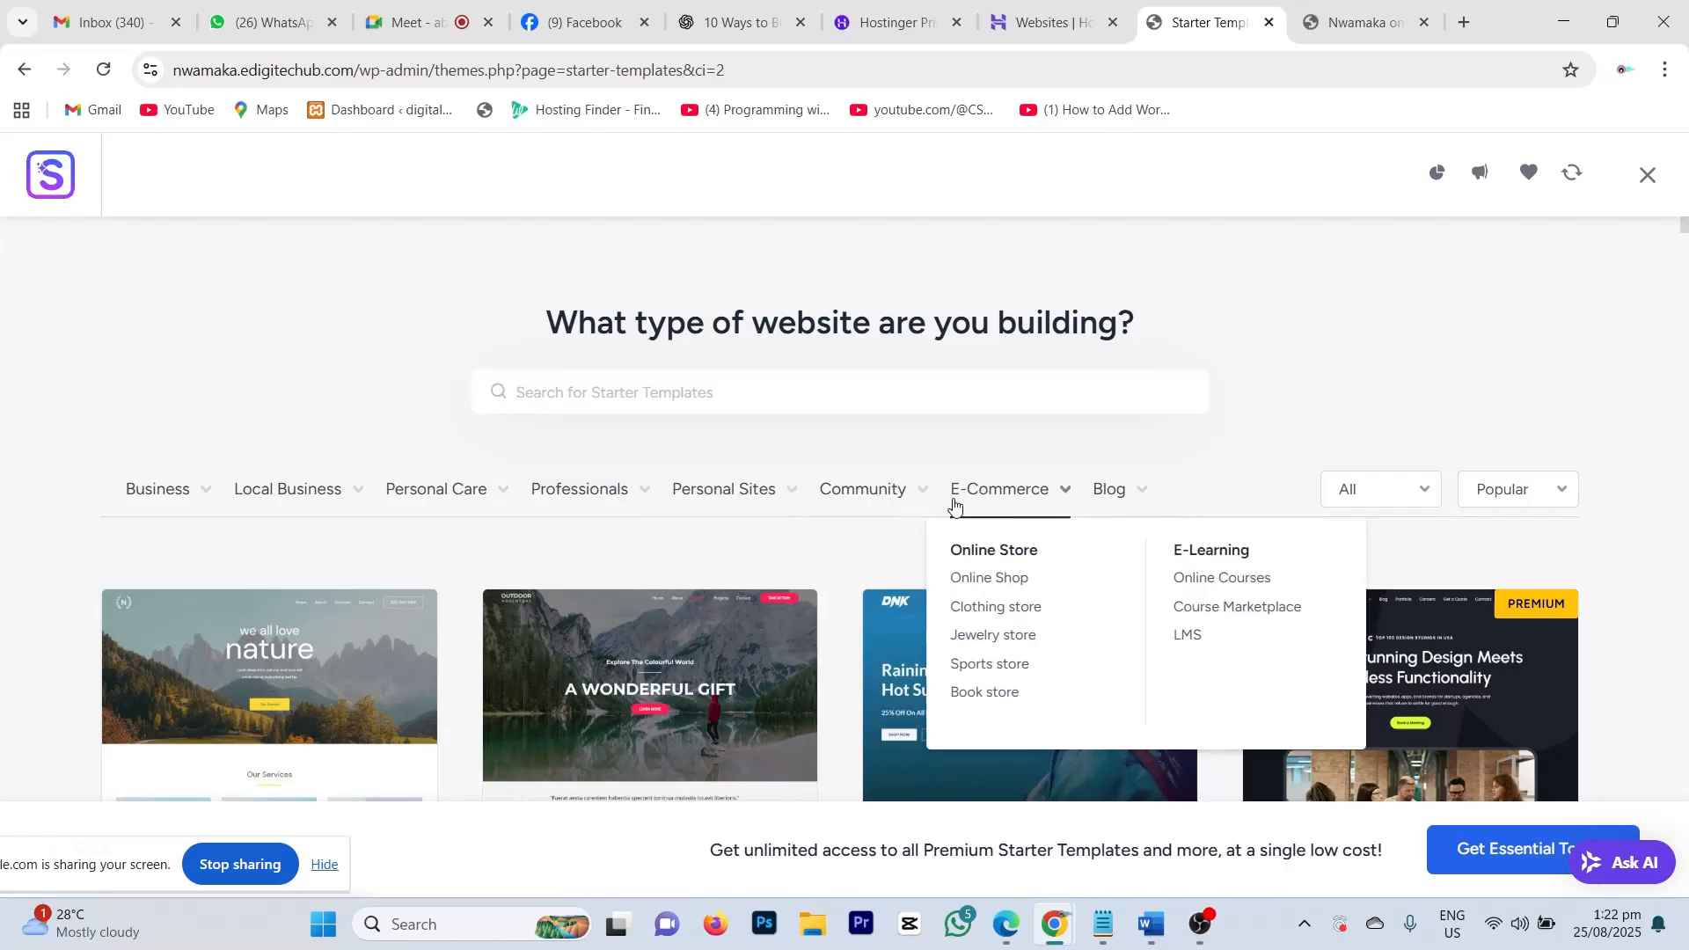
pyautogui.moveTo(576, 490)
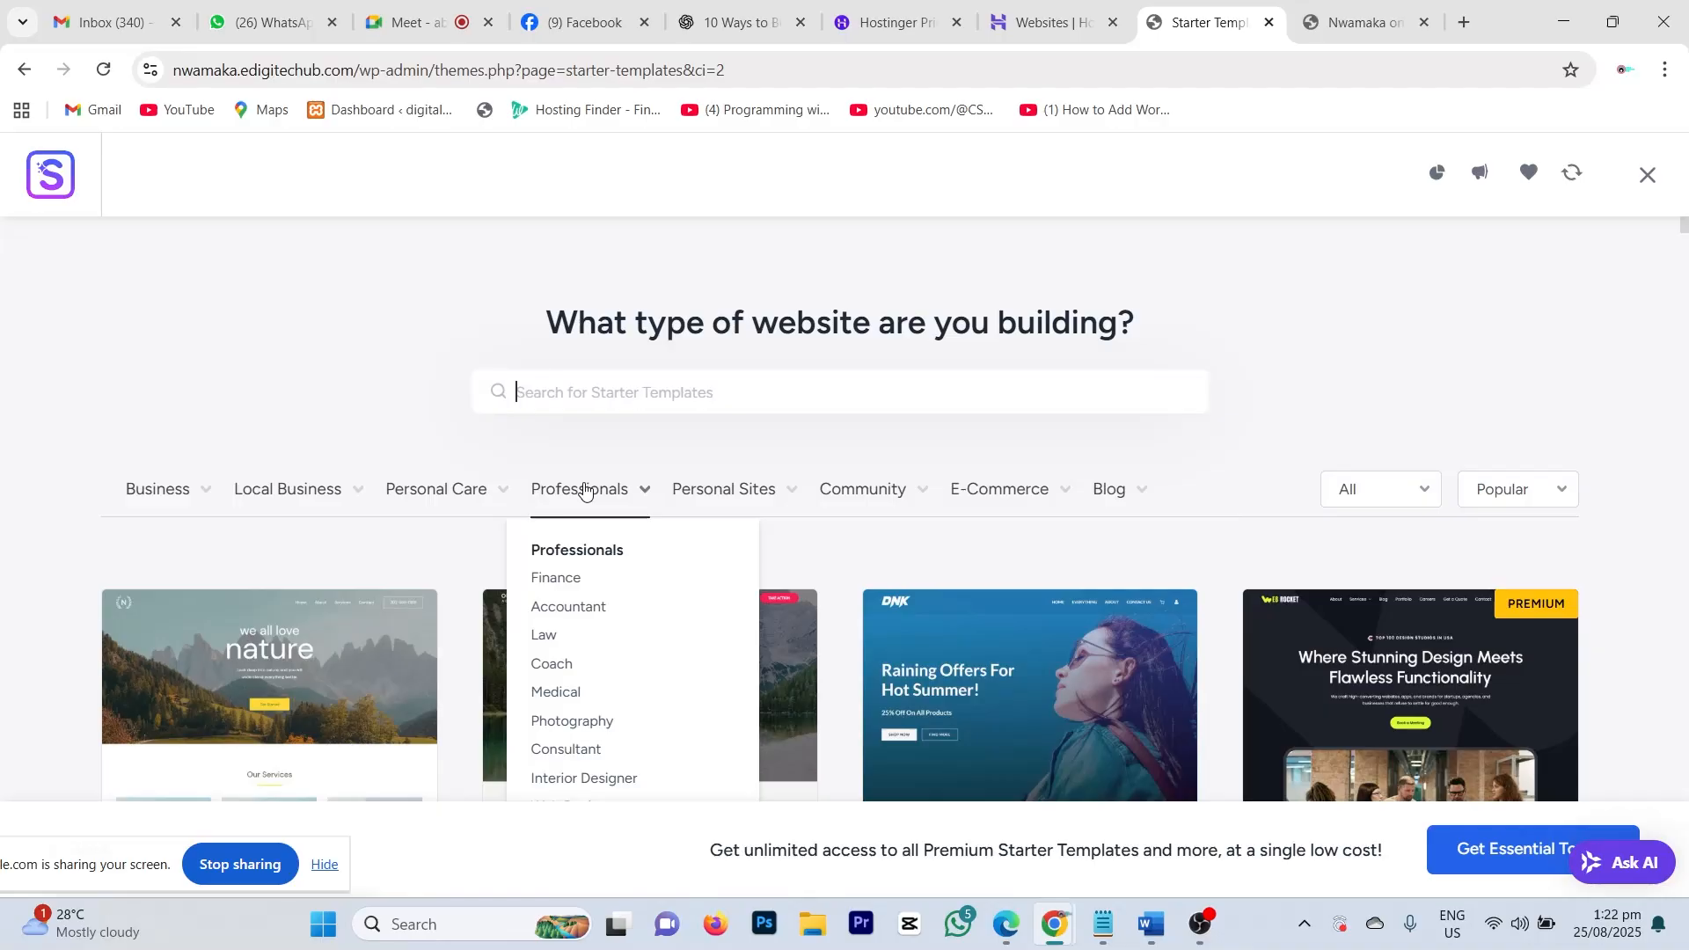
pyautogui.scroll(-3, 604, 573)
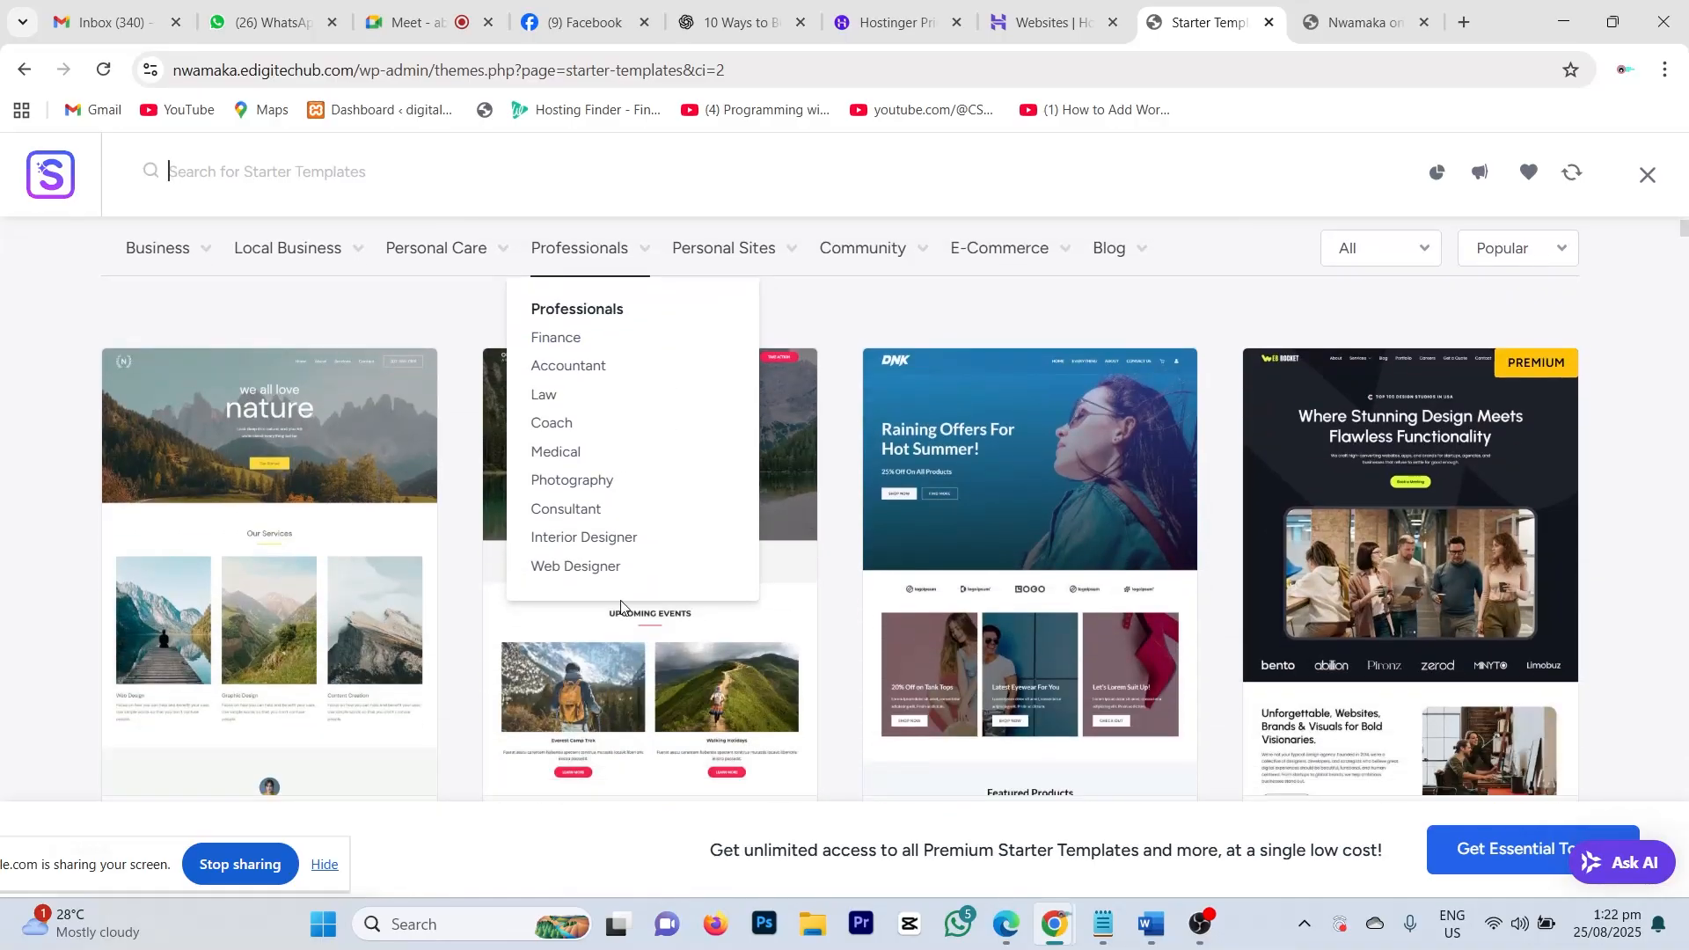
pyautogui.moveTo(454, 255)
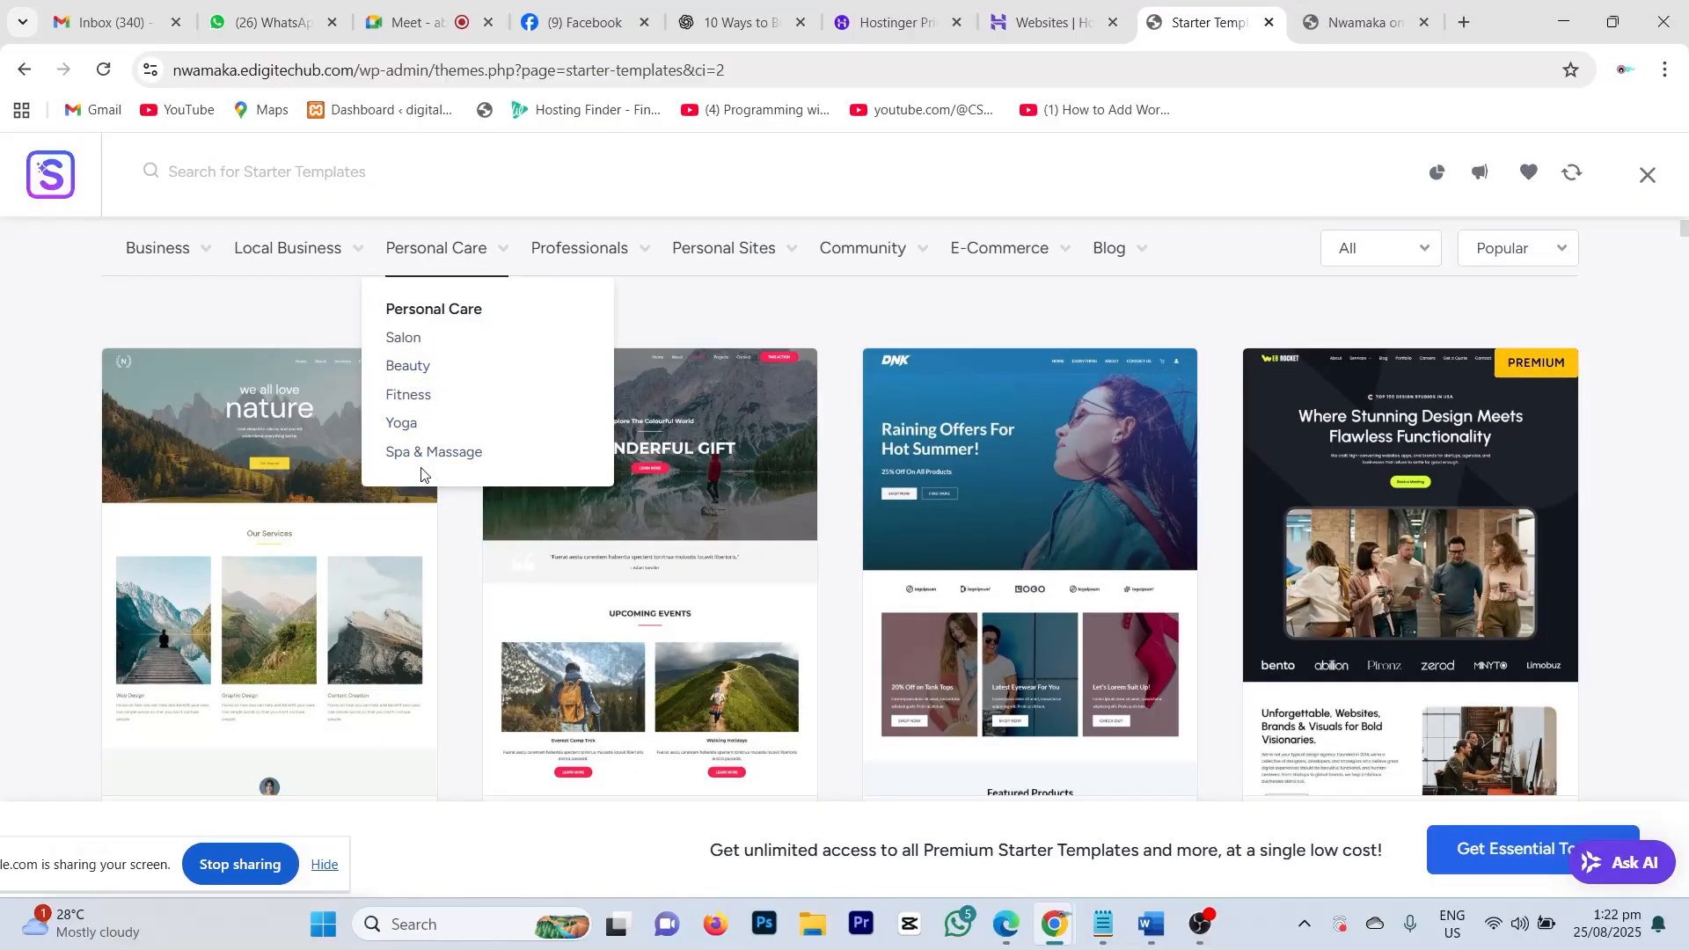
# Step: Filter templates to Salon, showing designs like 'Great Hair For All', then check other category dropdowns
pyautogui.click(401, 337)
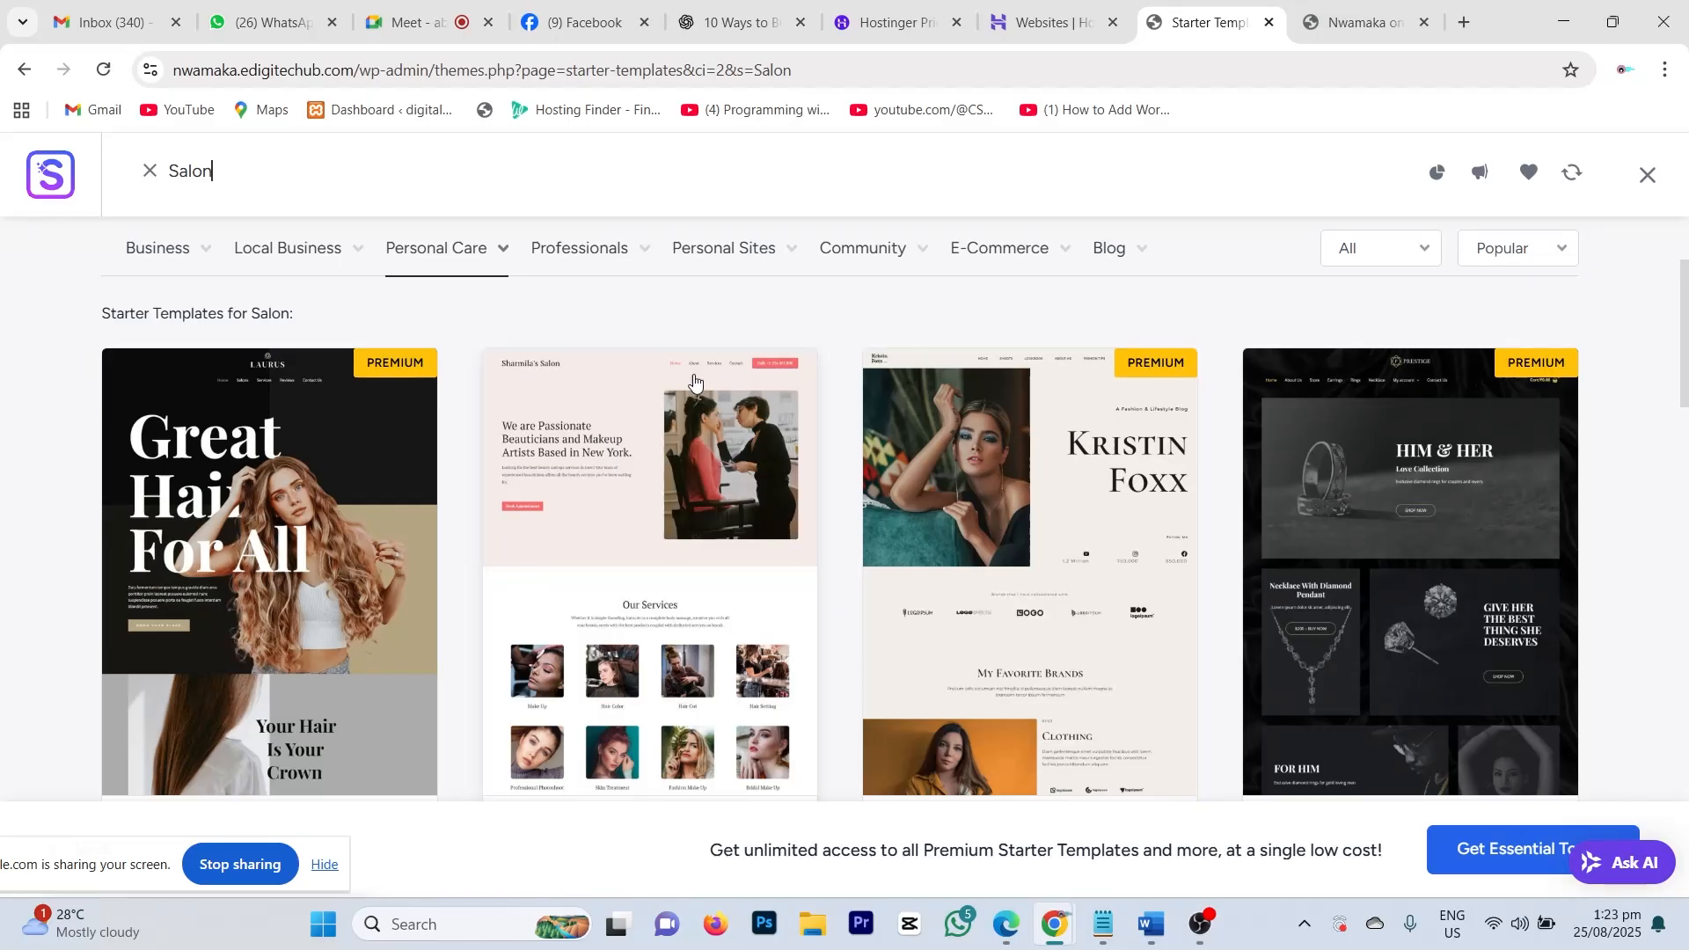
pyautogui.moveTo(603, 253)
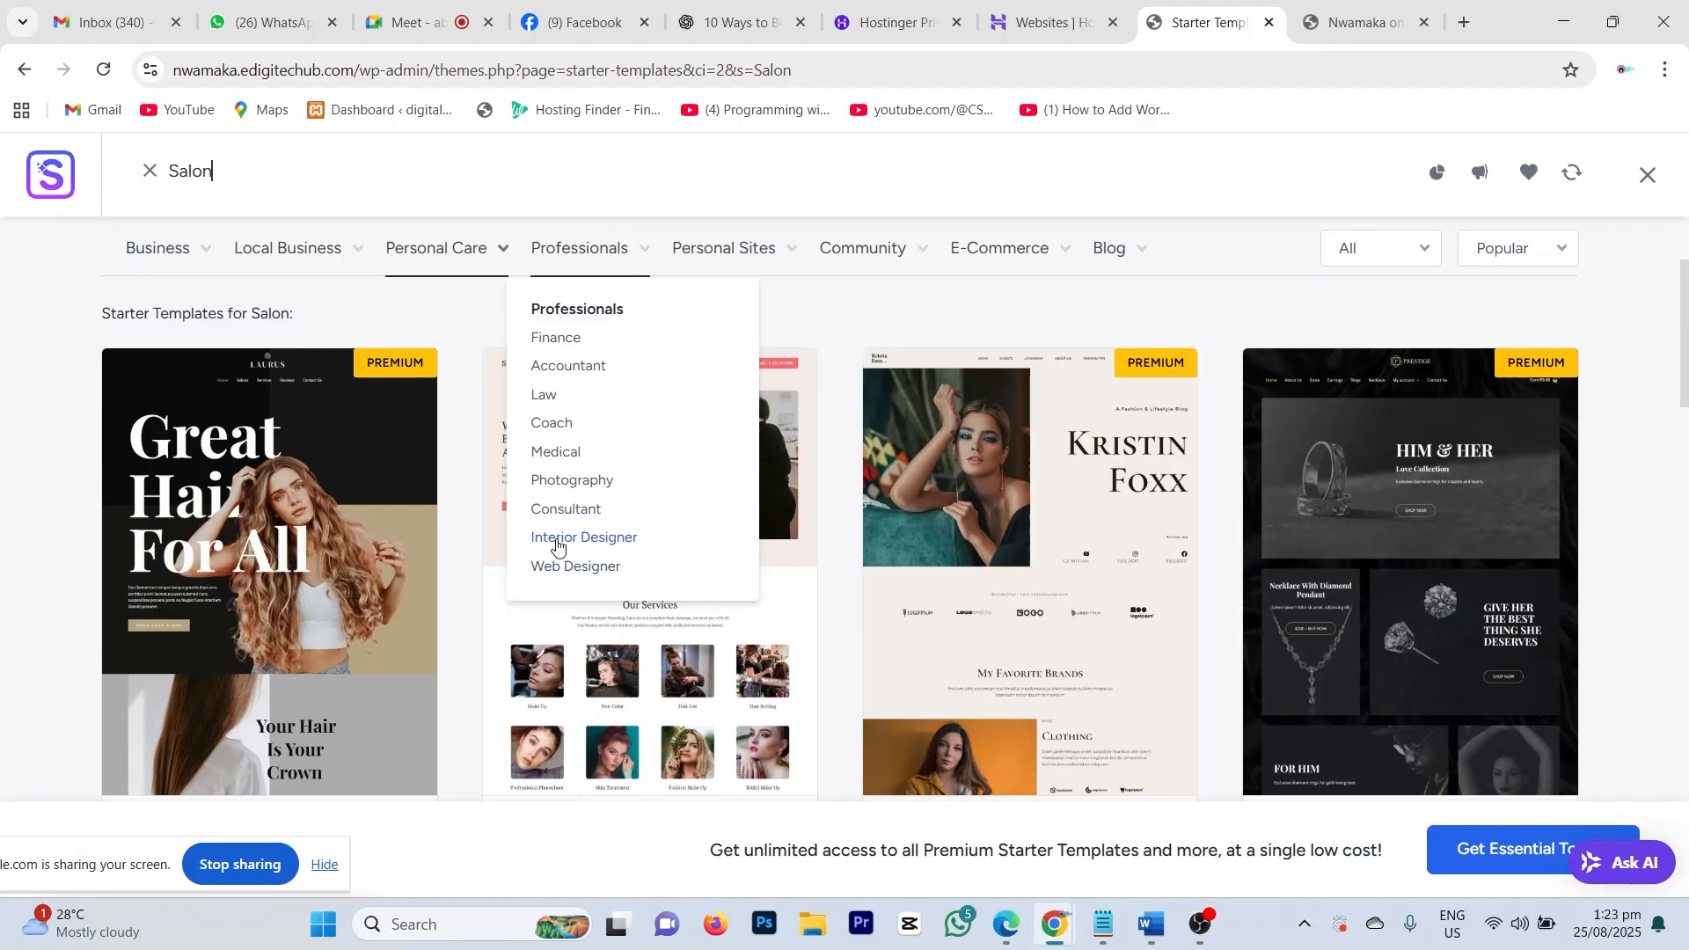
pyautogui.moveTo(302, 251)
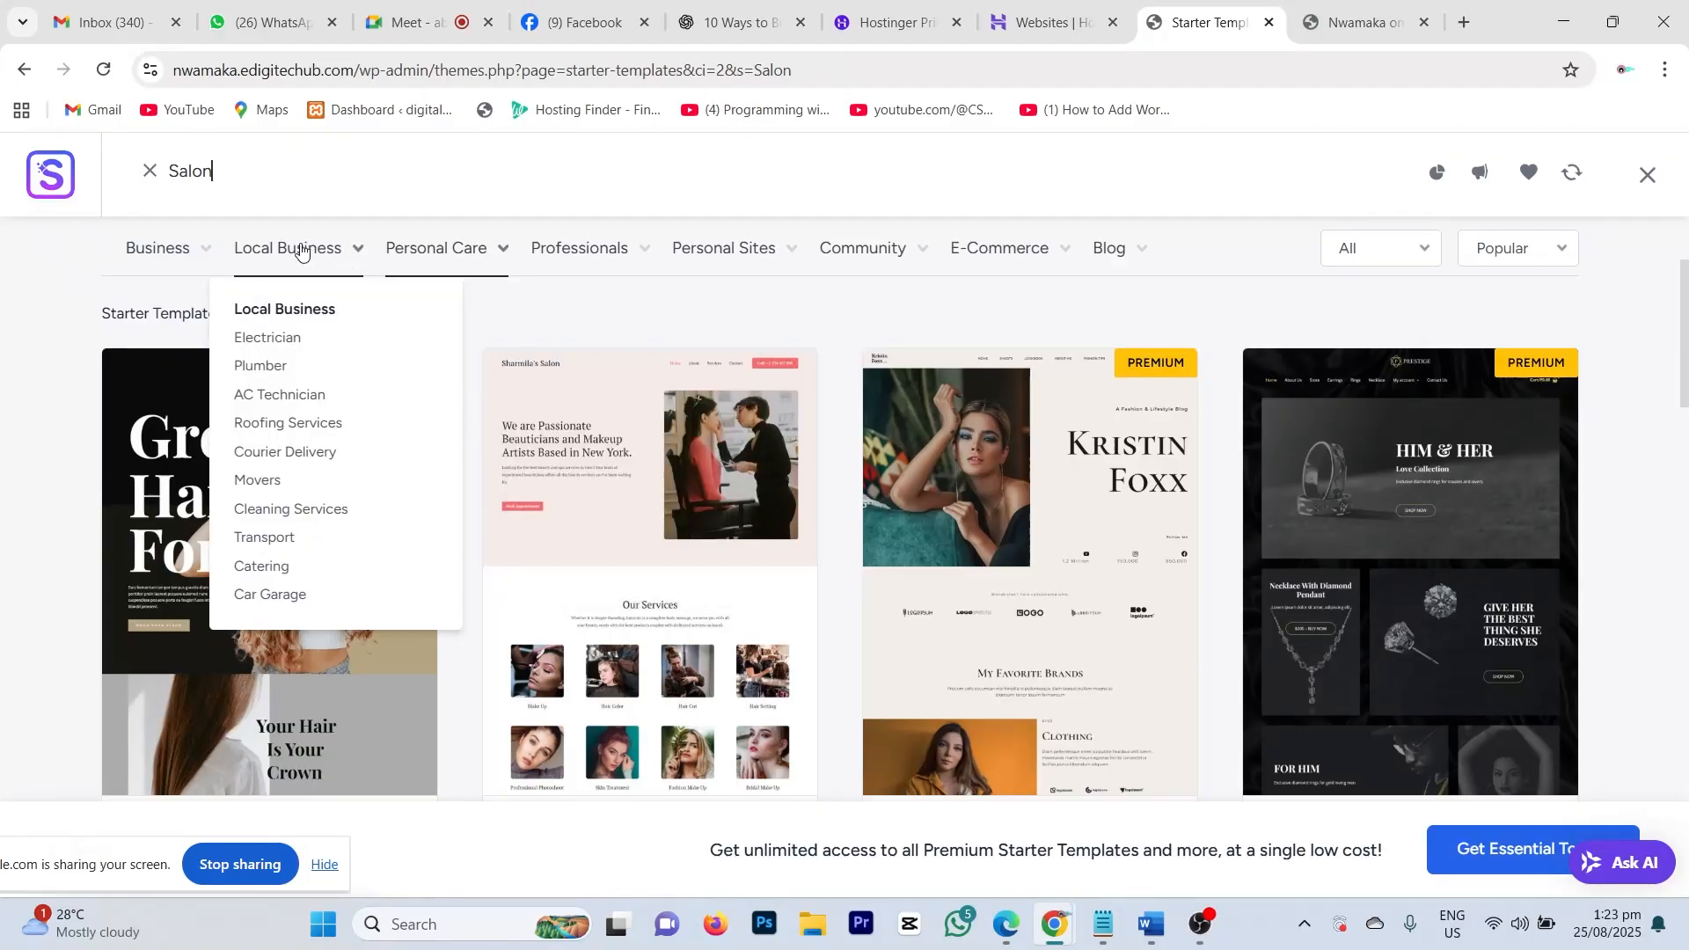
pyautogui.moveTo(181, 257)
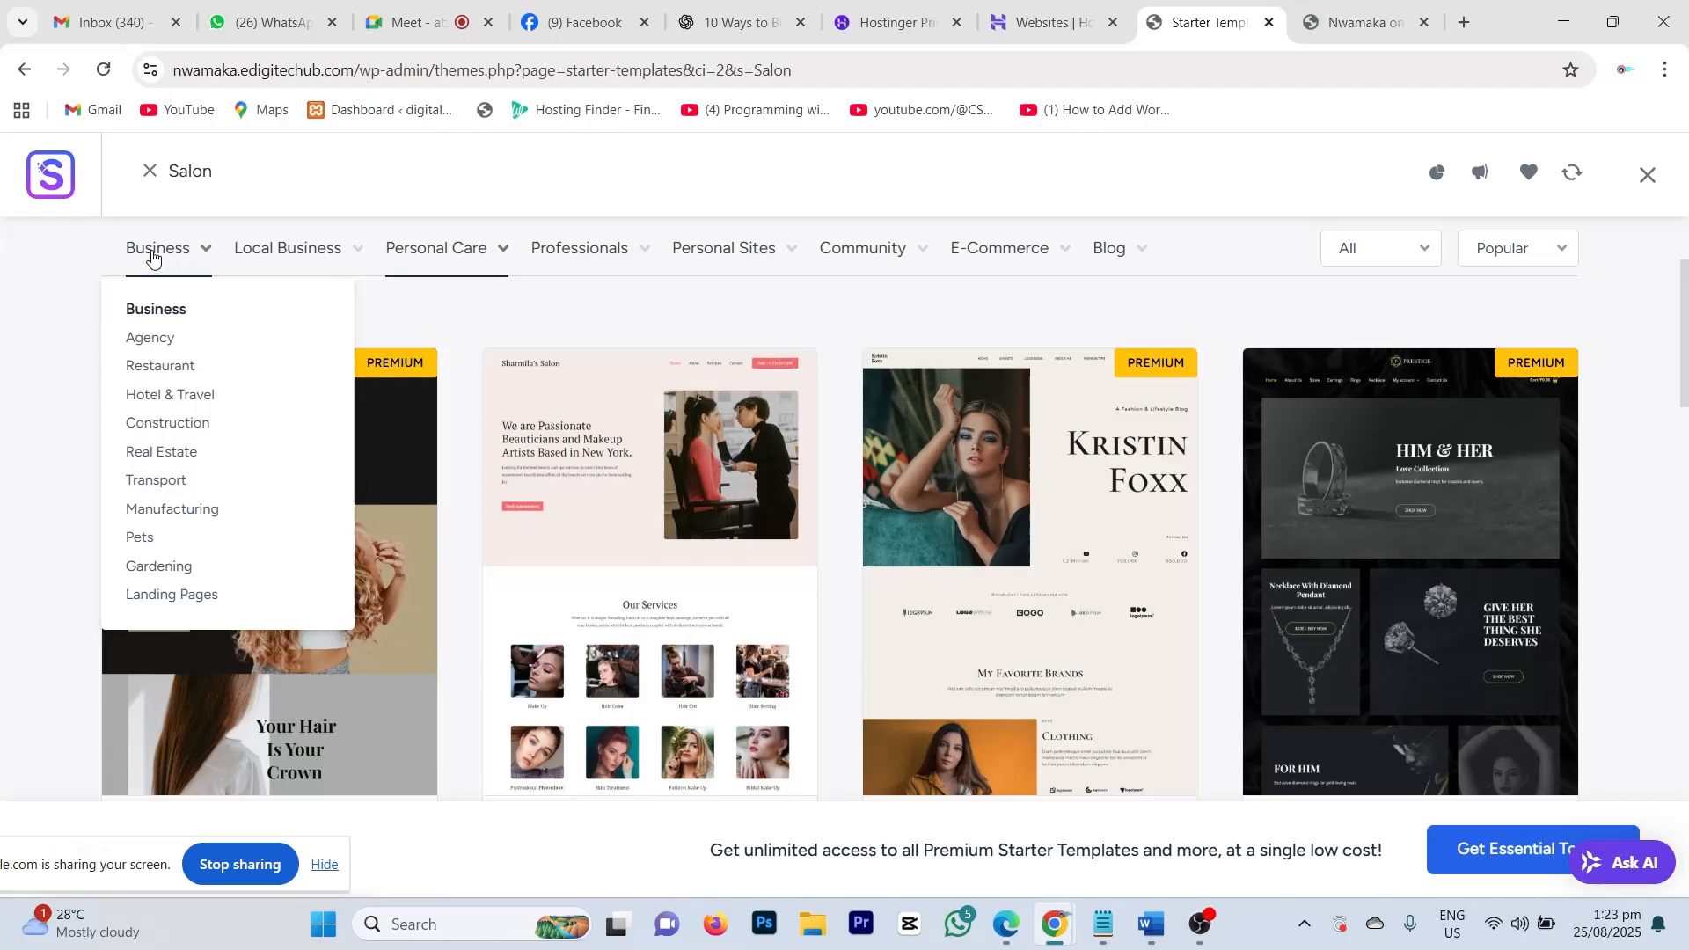
# Step: Filter to Agency and browse the Advertising, Digital Marketing and Media Agency designs
pyautogui.click(162, 343)
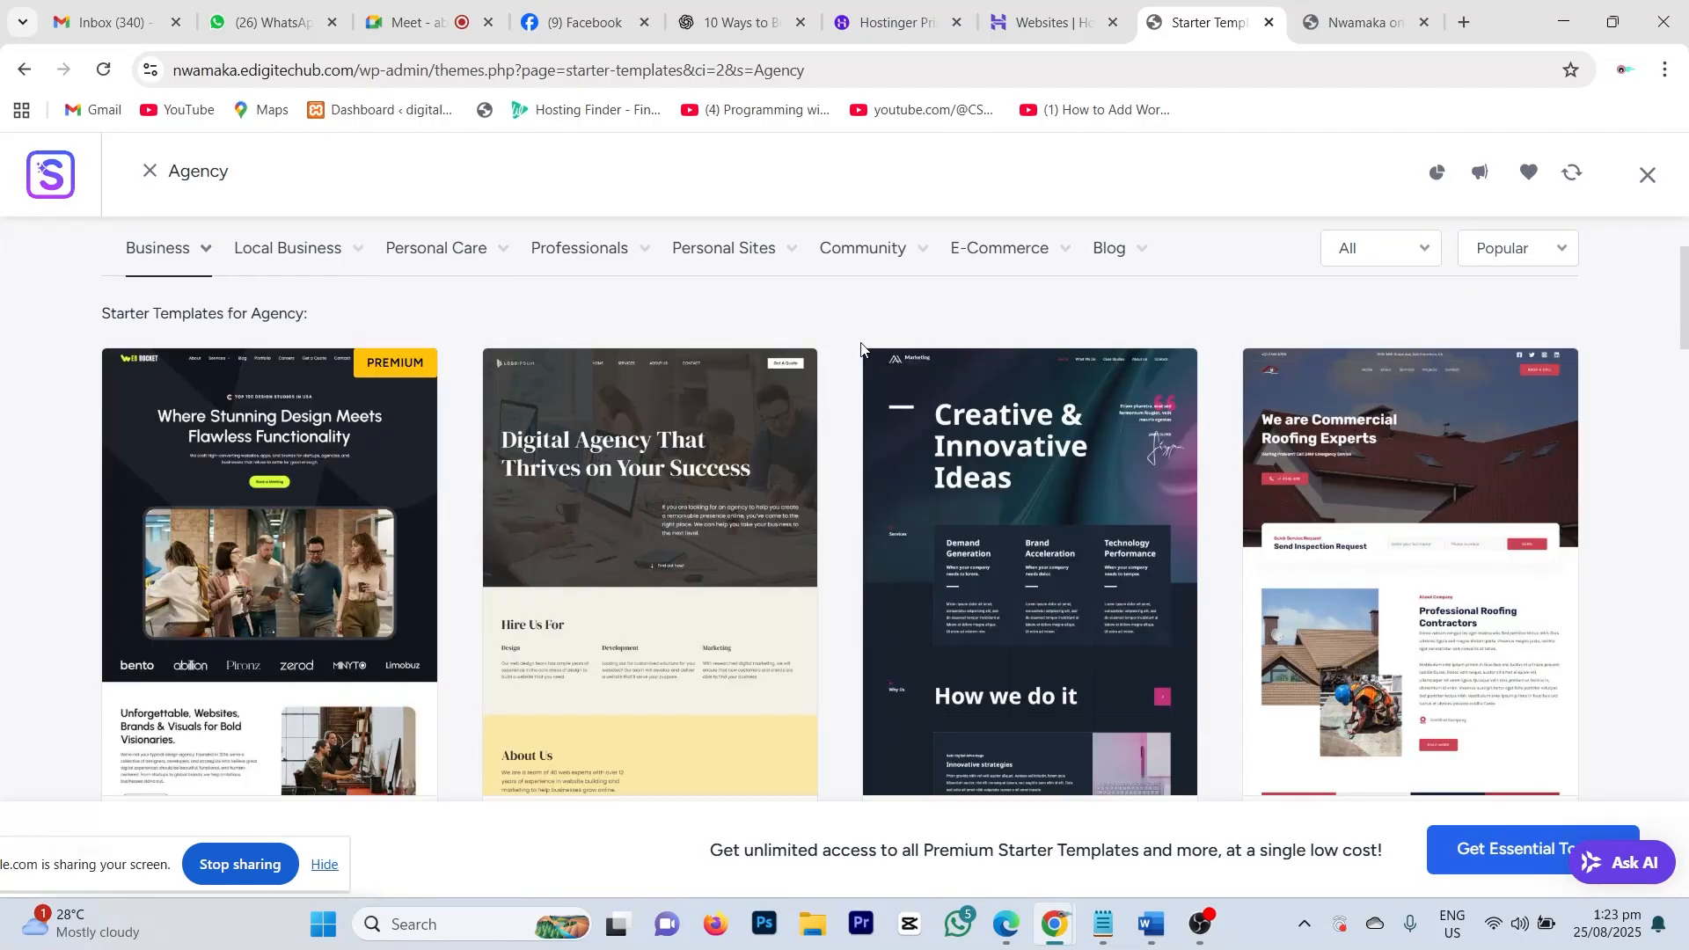
pyautogui.scroll(-1, 835, 369)
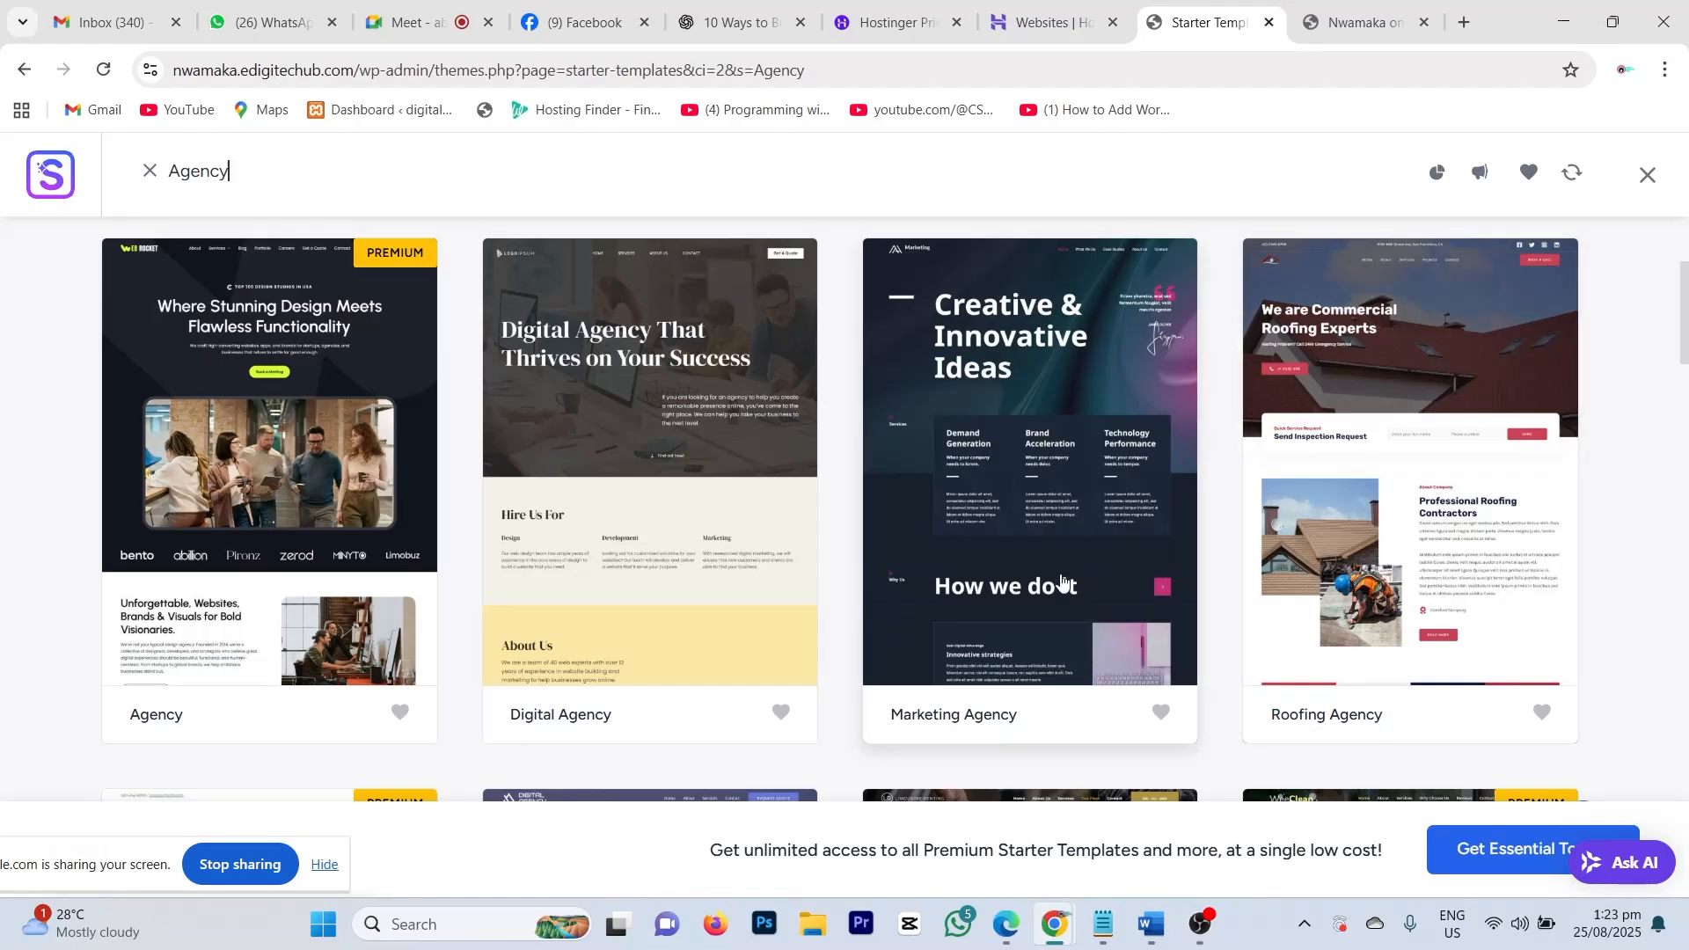
pyautogui.scroll(-1, 1062, 581)
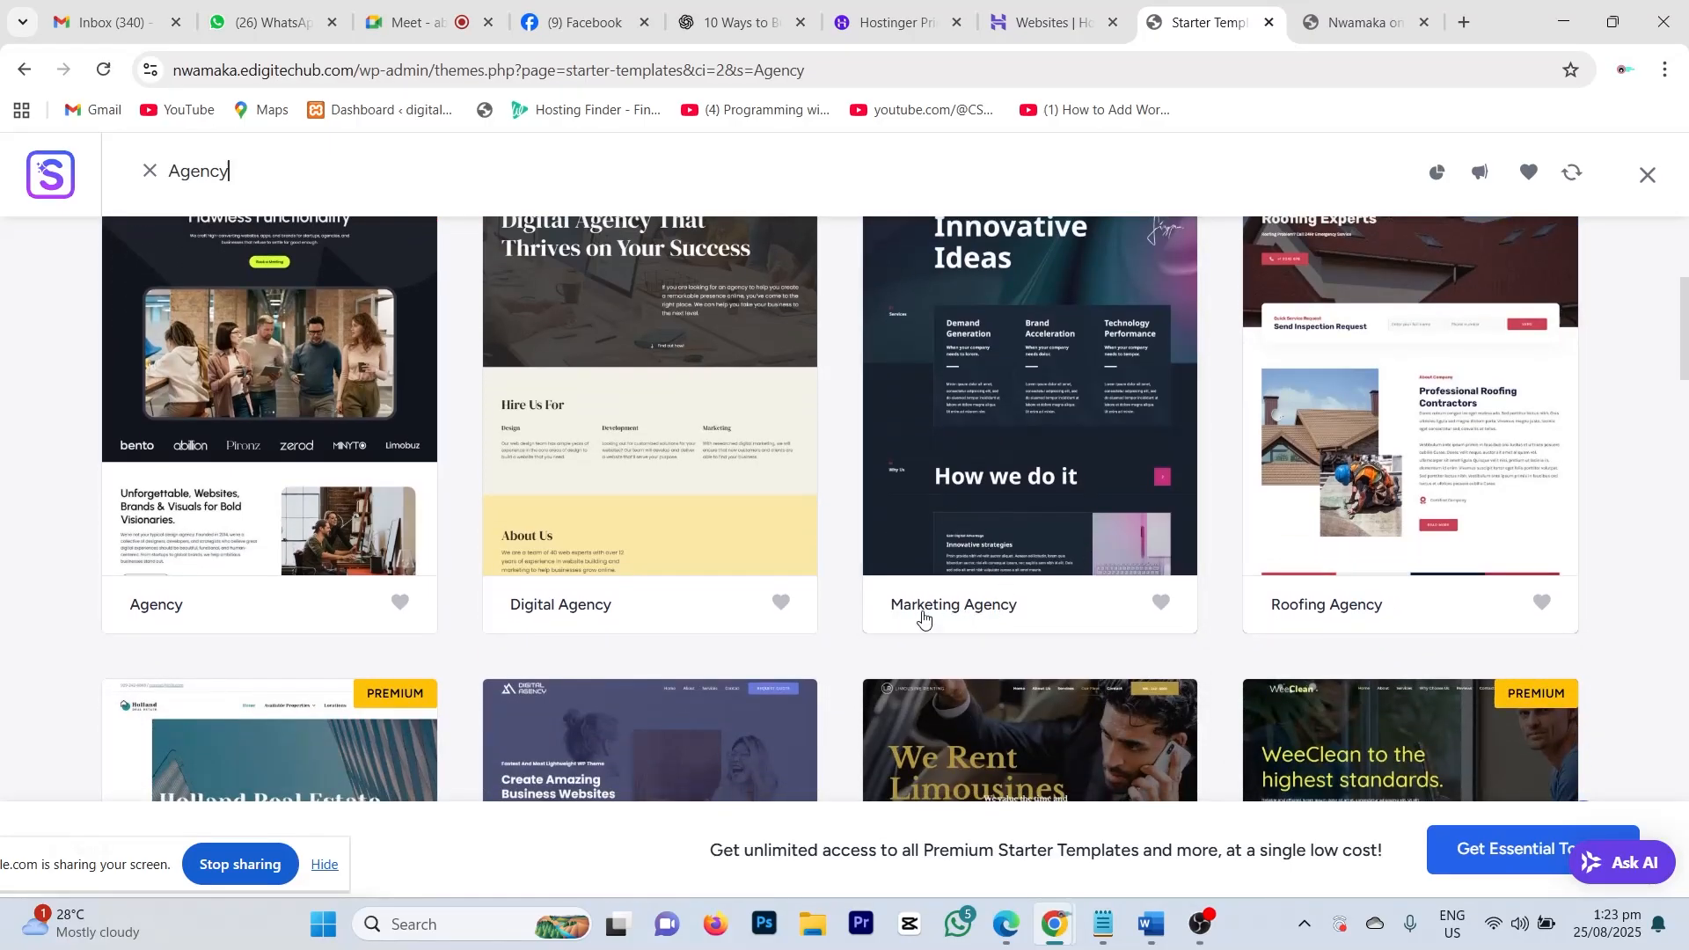
pyautogui.scroll(-1, 976, 590)
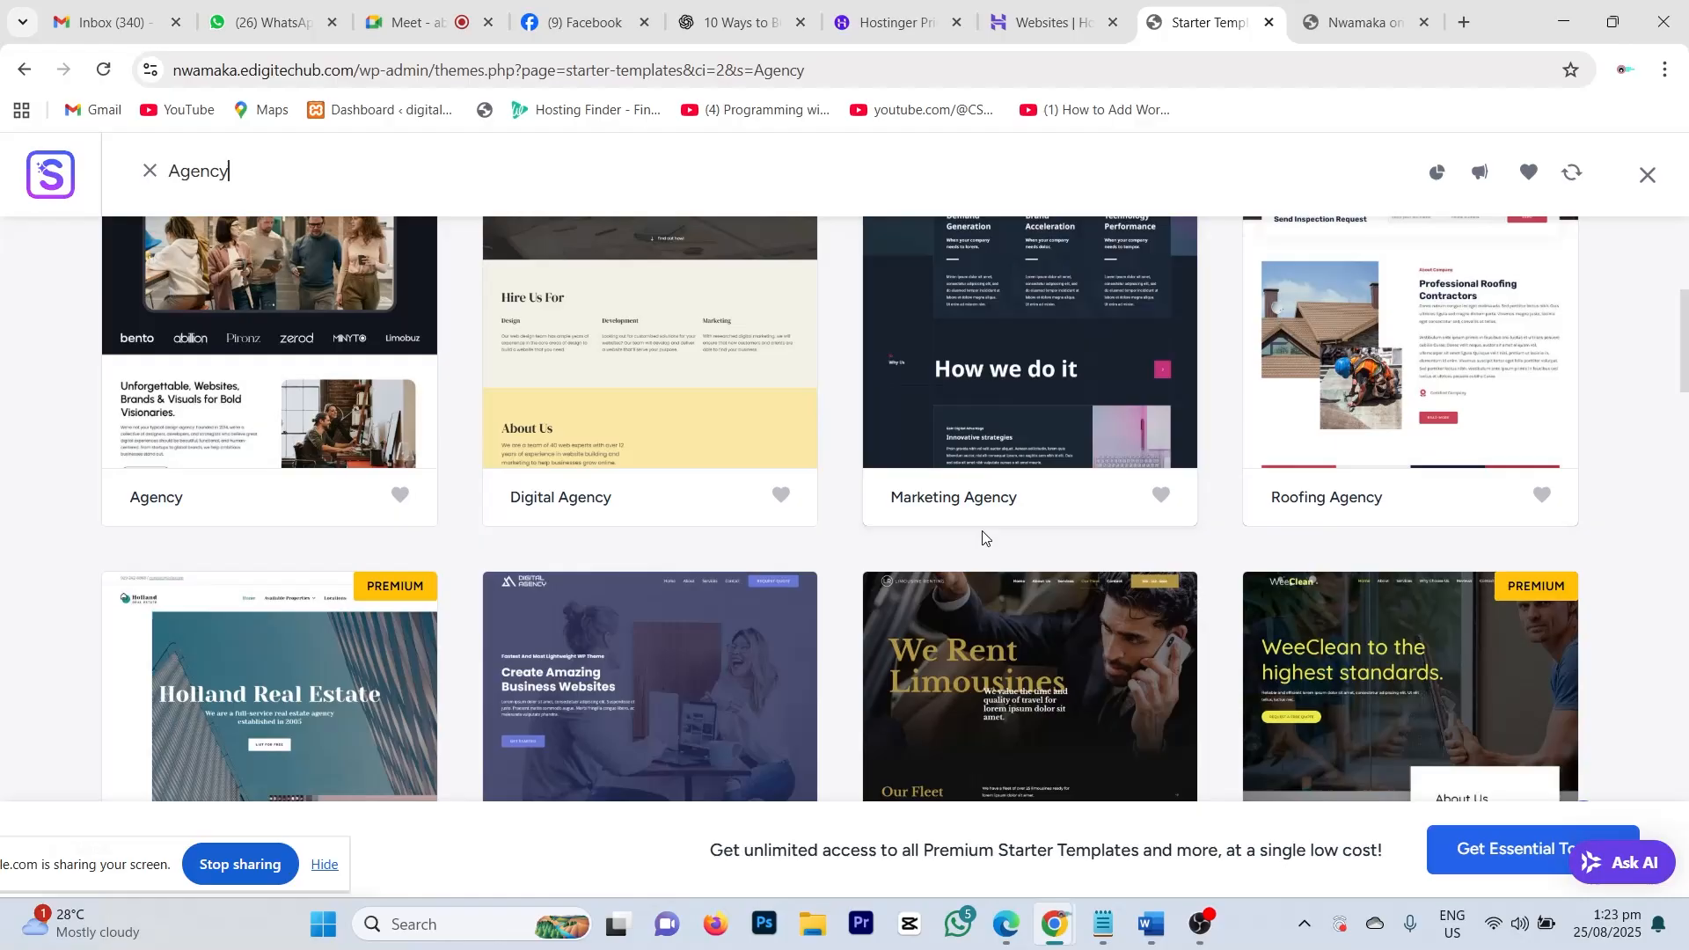
pyautogui.scroll(-4, 983, 537)
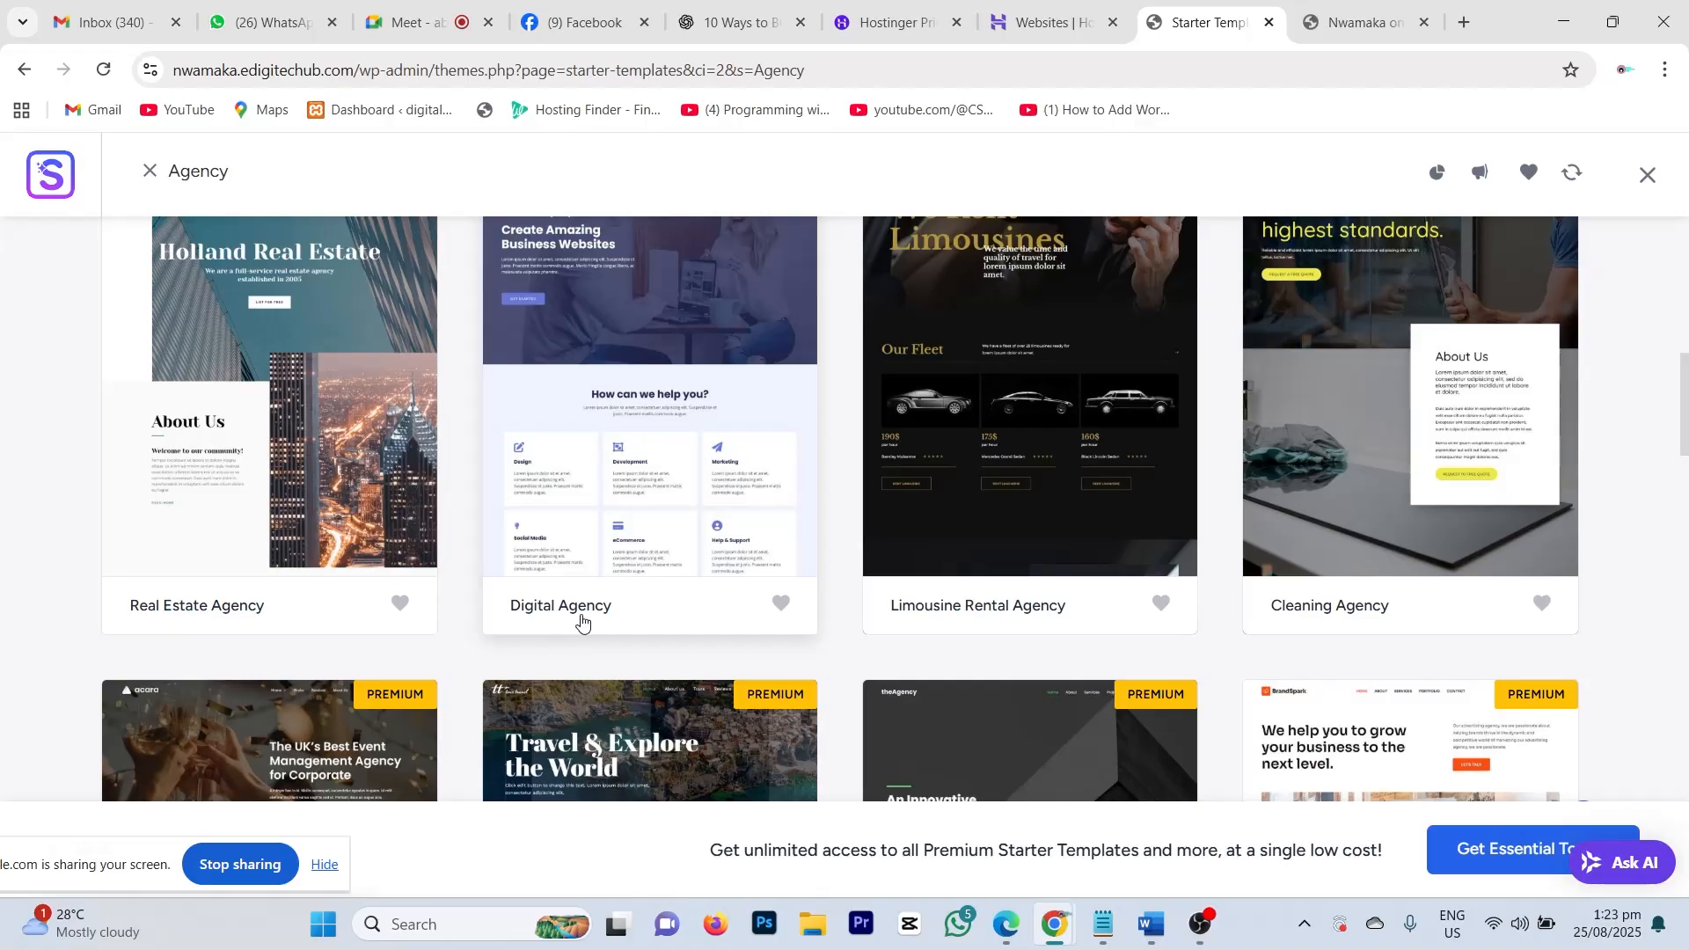
pyautogui.scroll(-5, 783, 580)
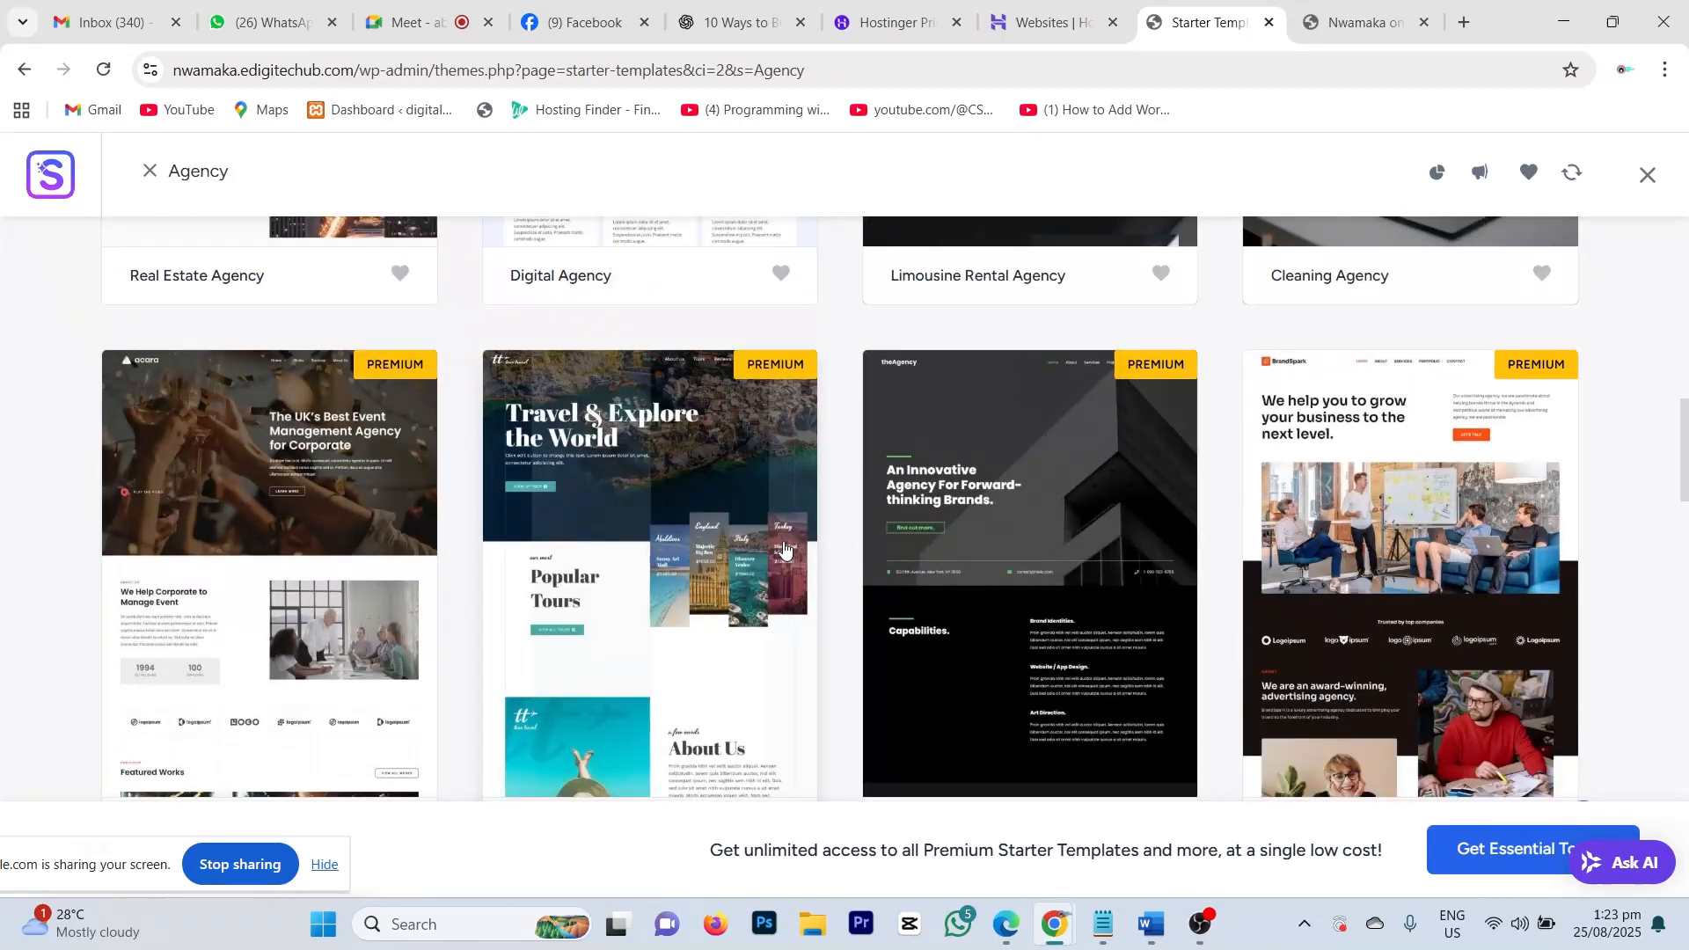
pyautogui.scroll(-1, 783, 550)
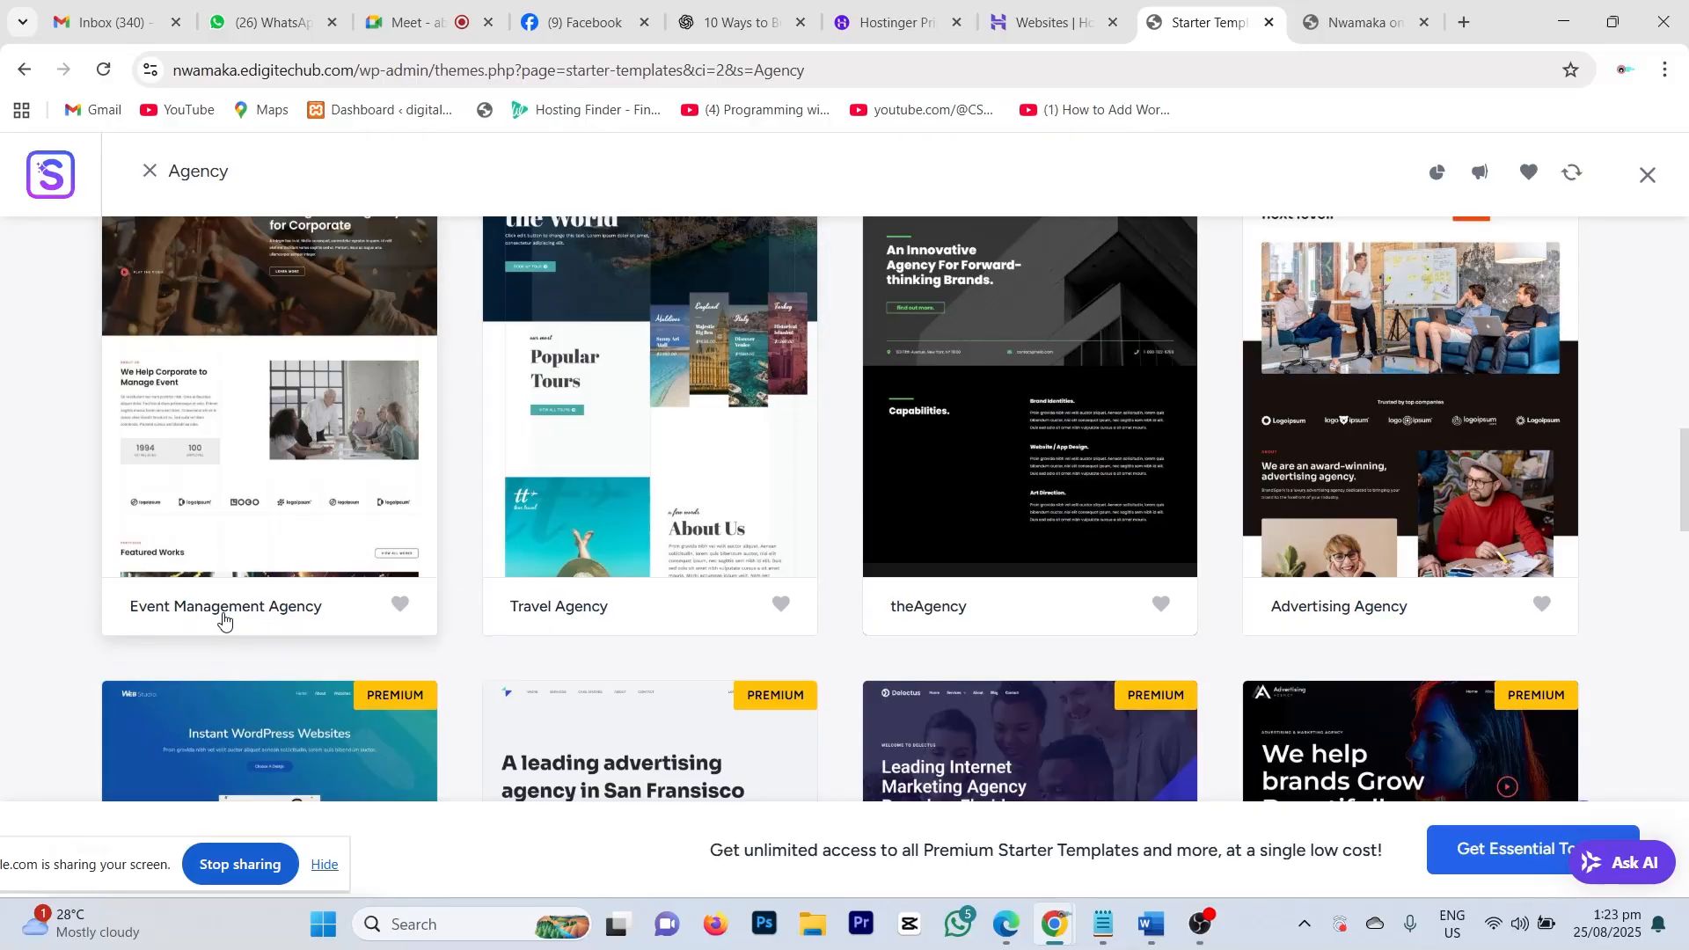
pyautogui.scroll(2, 308, 613)
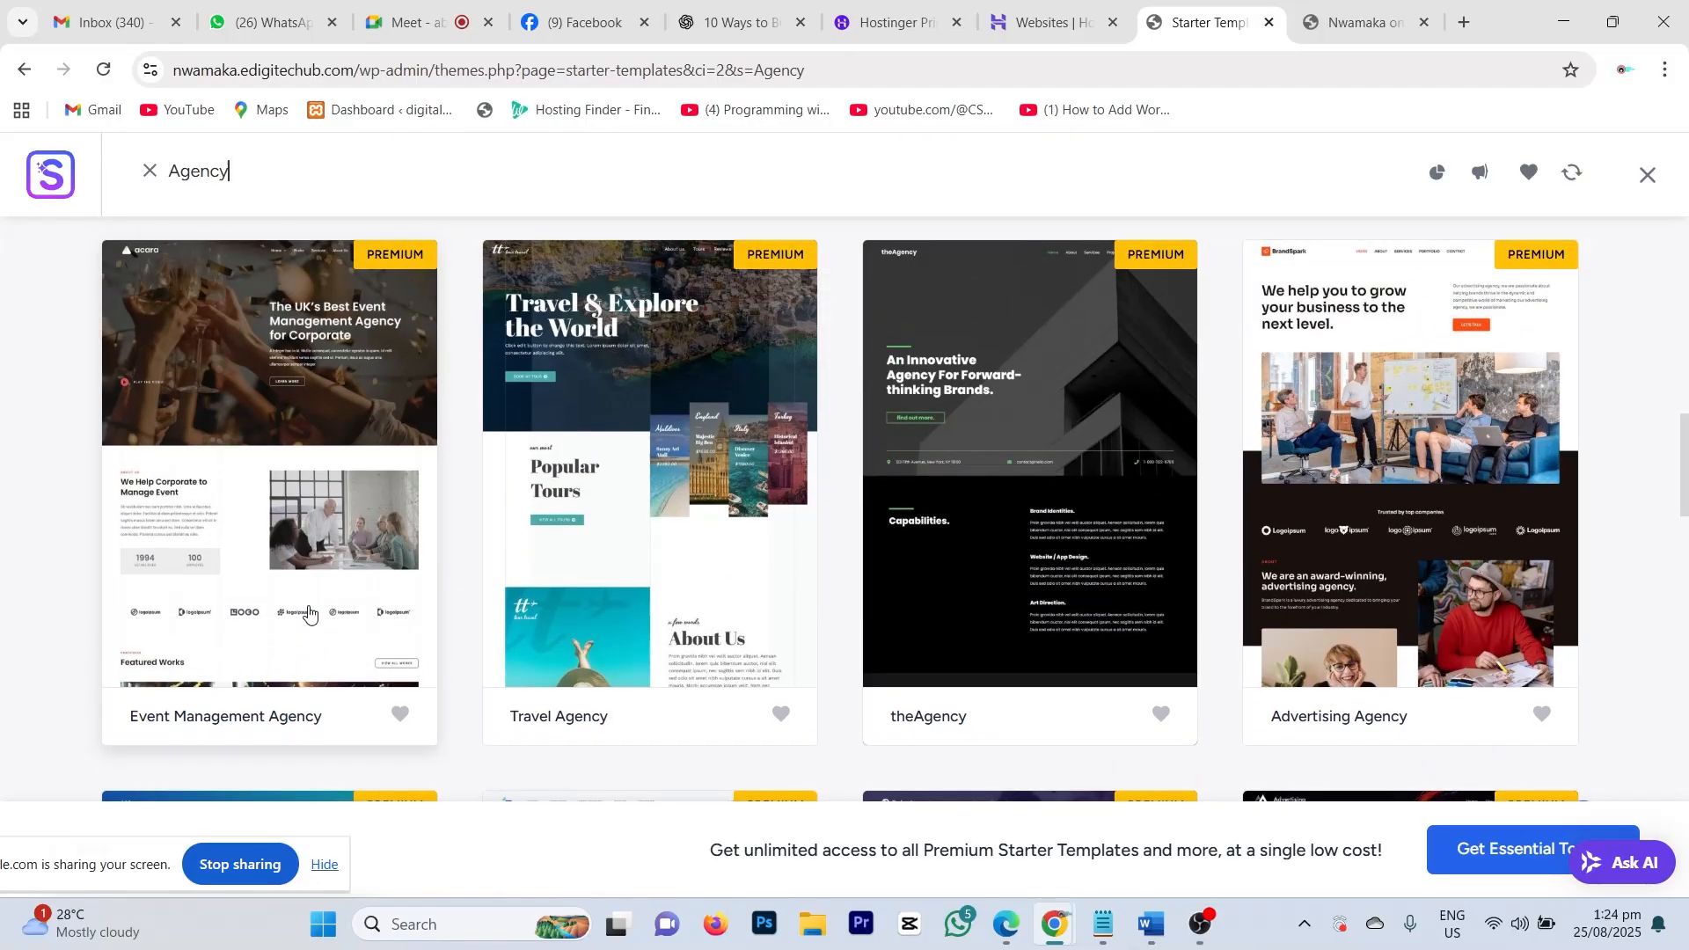
pyautogui.scroll(-2, 792, 667)
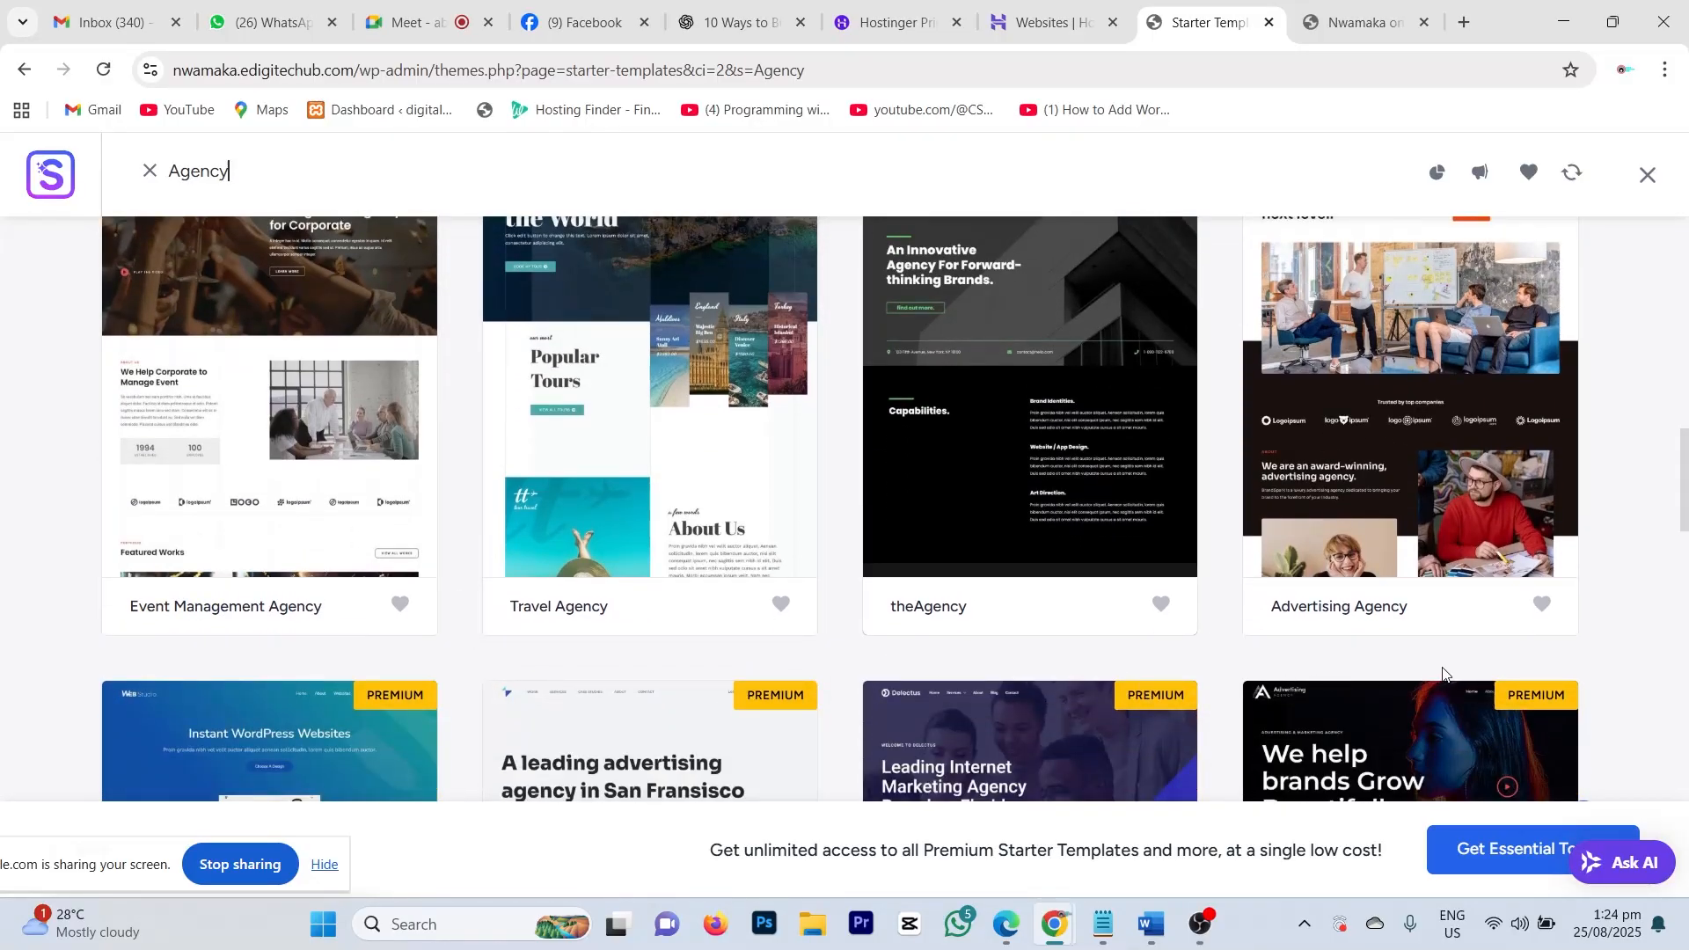
pyautogui.scroll(-10, 1144, 546)
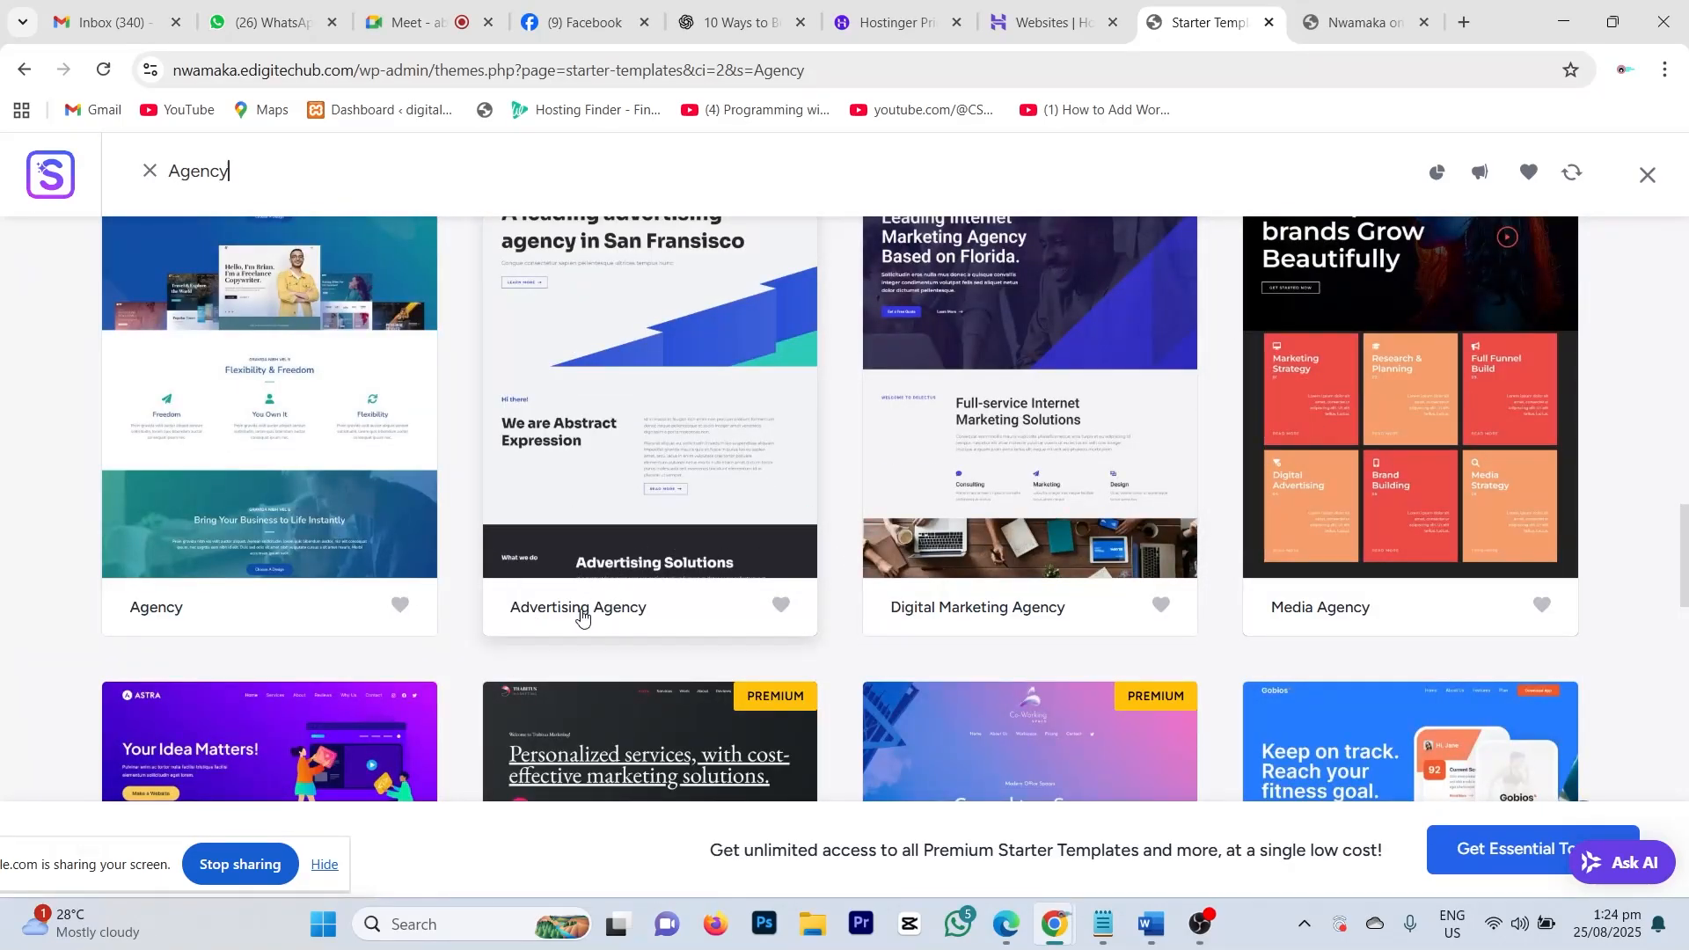
pyautogui.scroll(1, 602, 615)
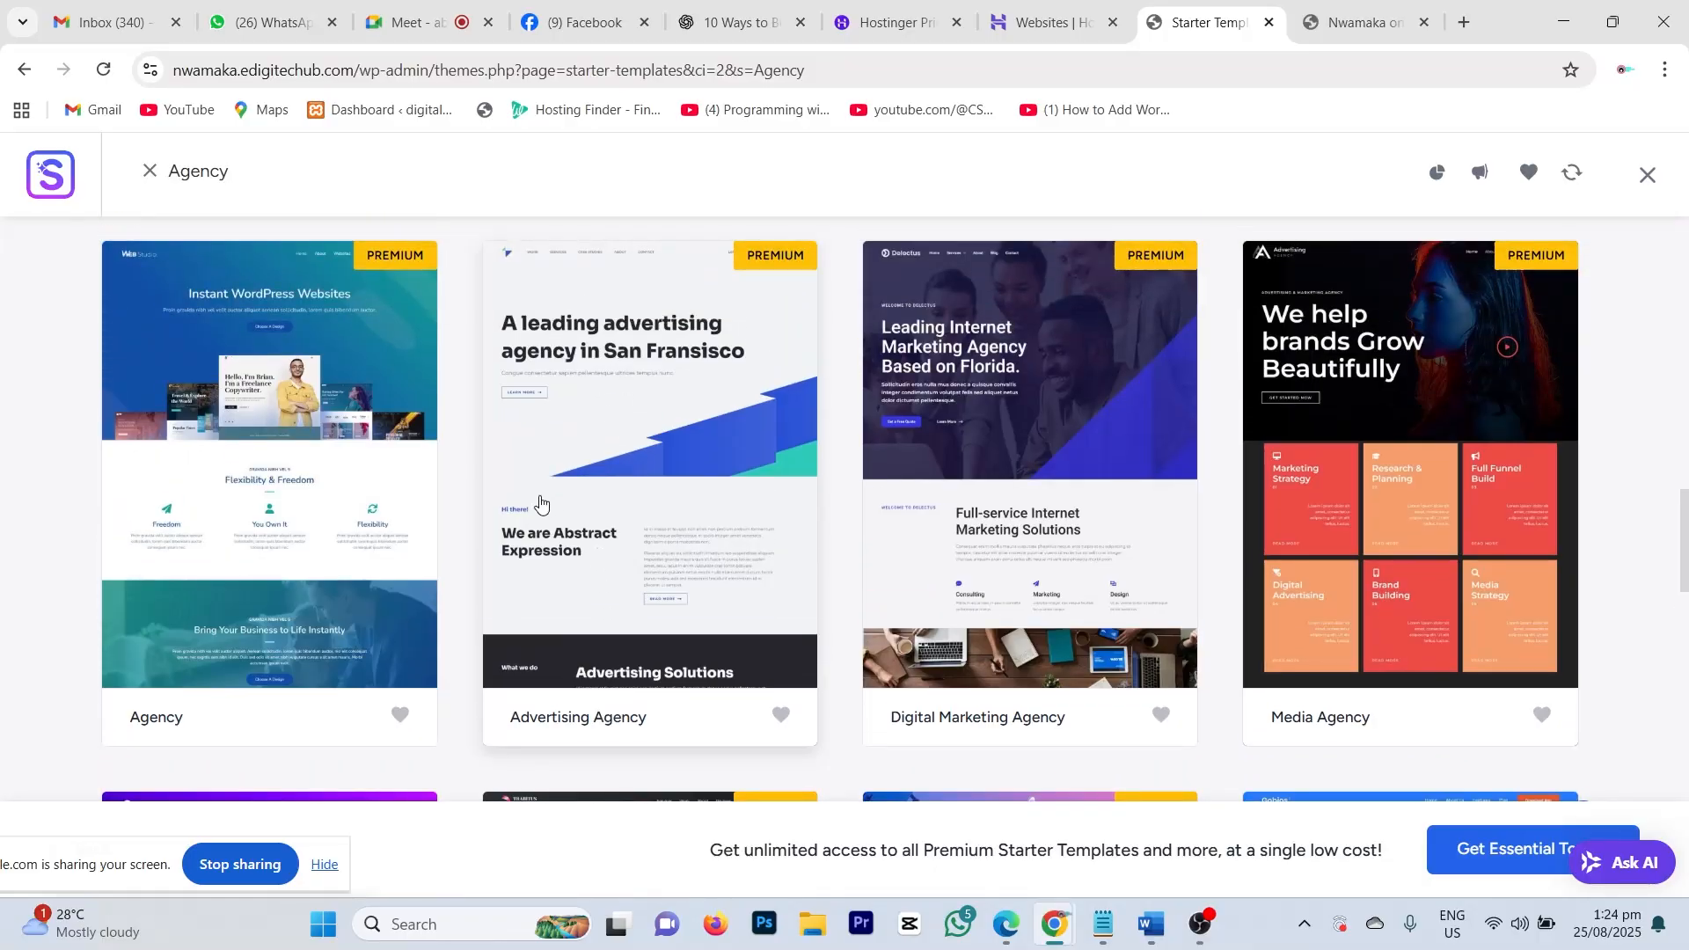
pyautogui.scroll(-1, 467, 531)
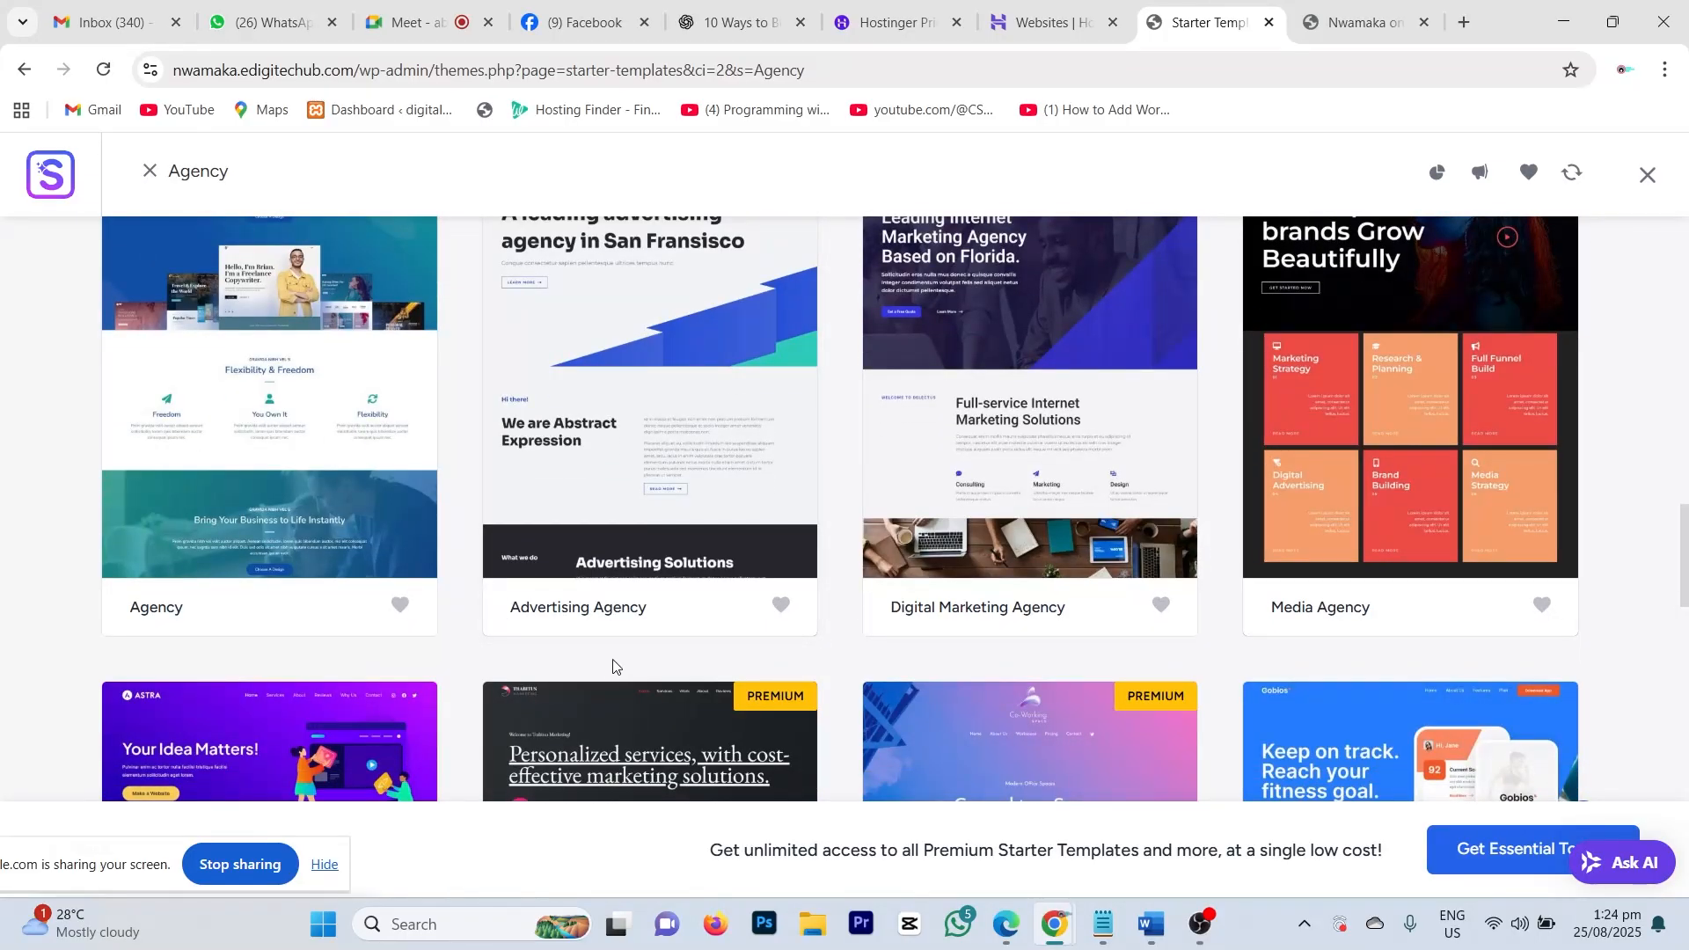
pyautogui.scroll(1, 655, 594)
pyautogui.scroll(10, 648, 570)
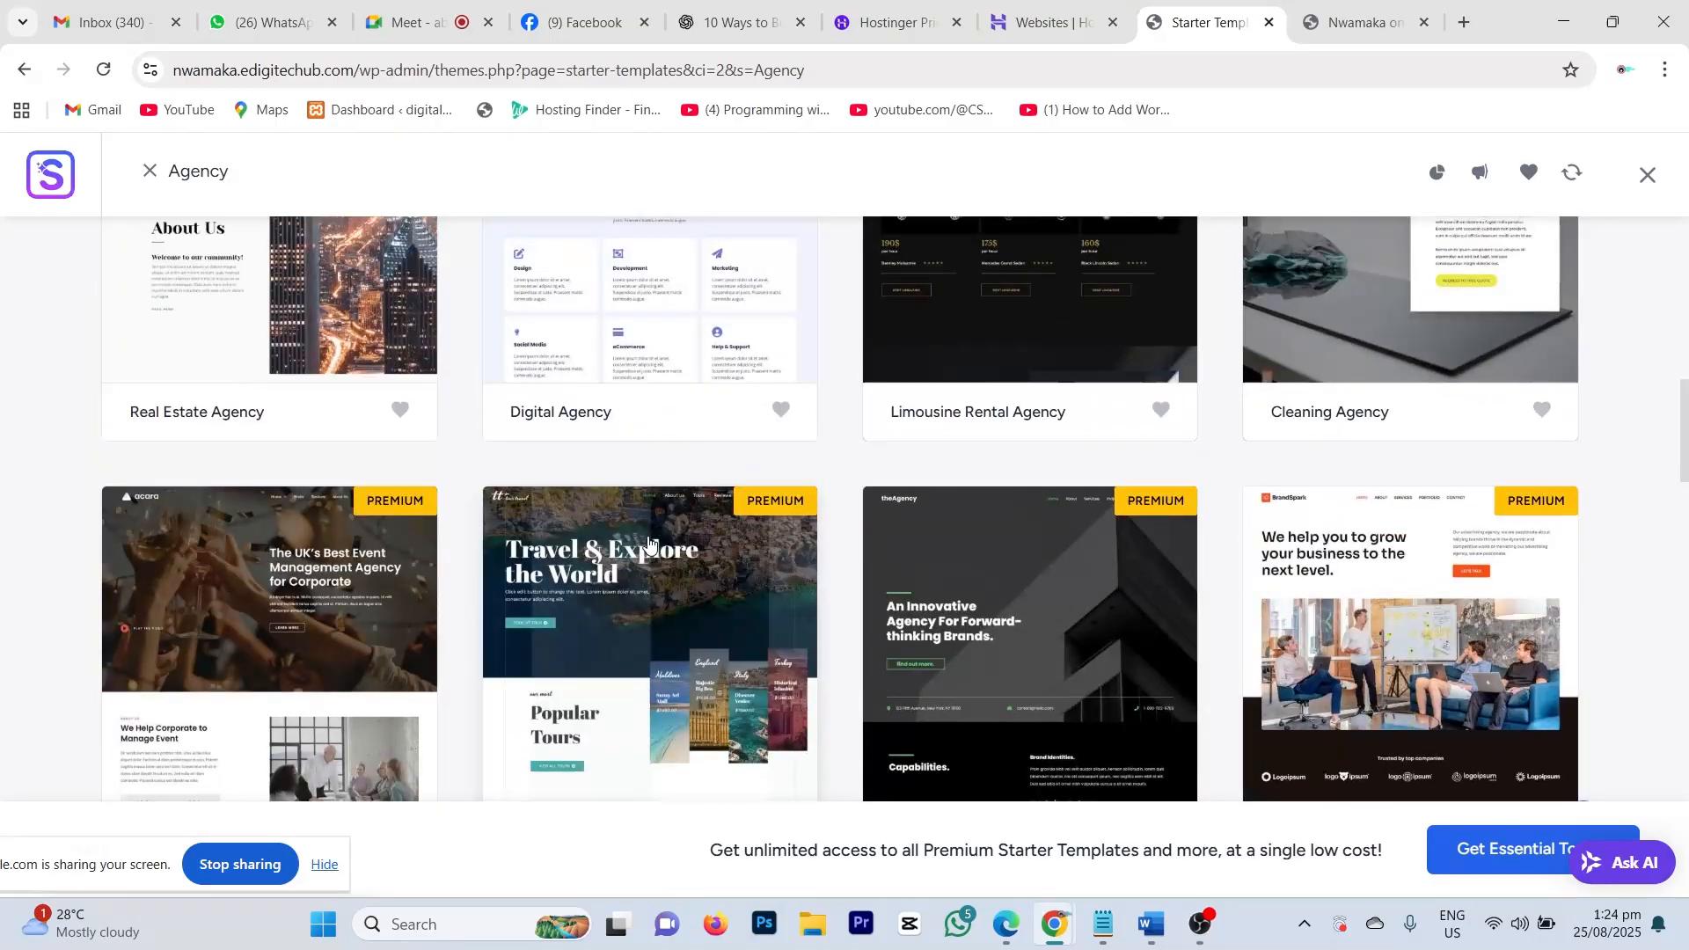
pyautogui.moveTo(524, 501)
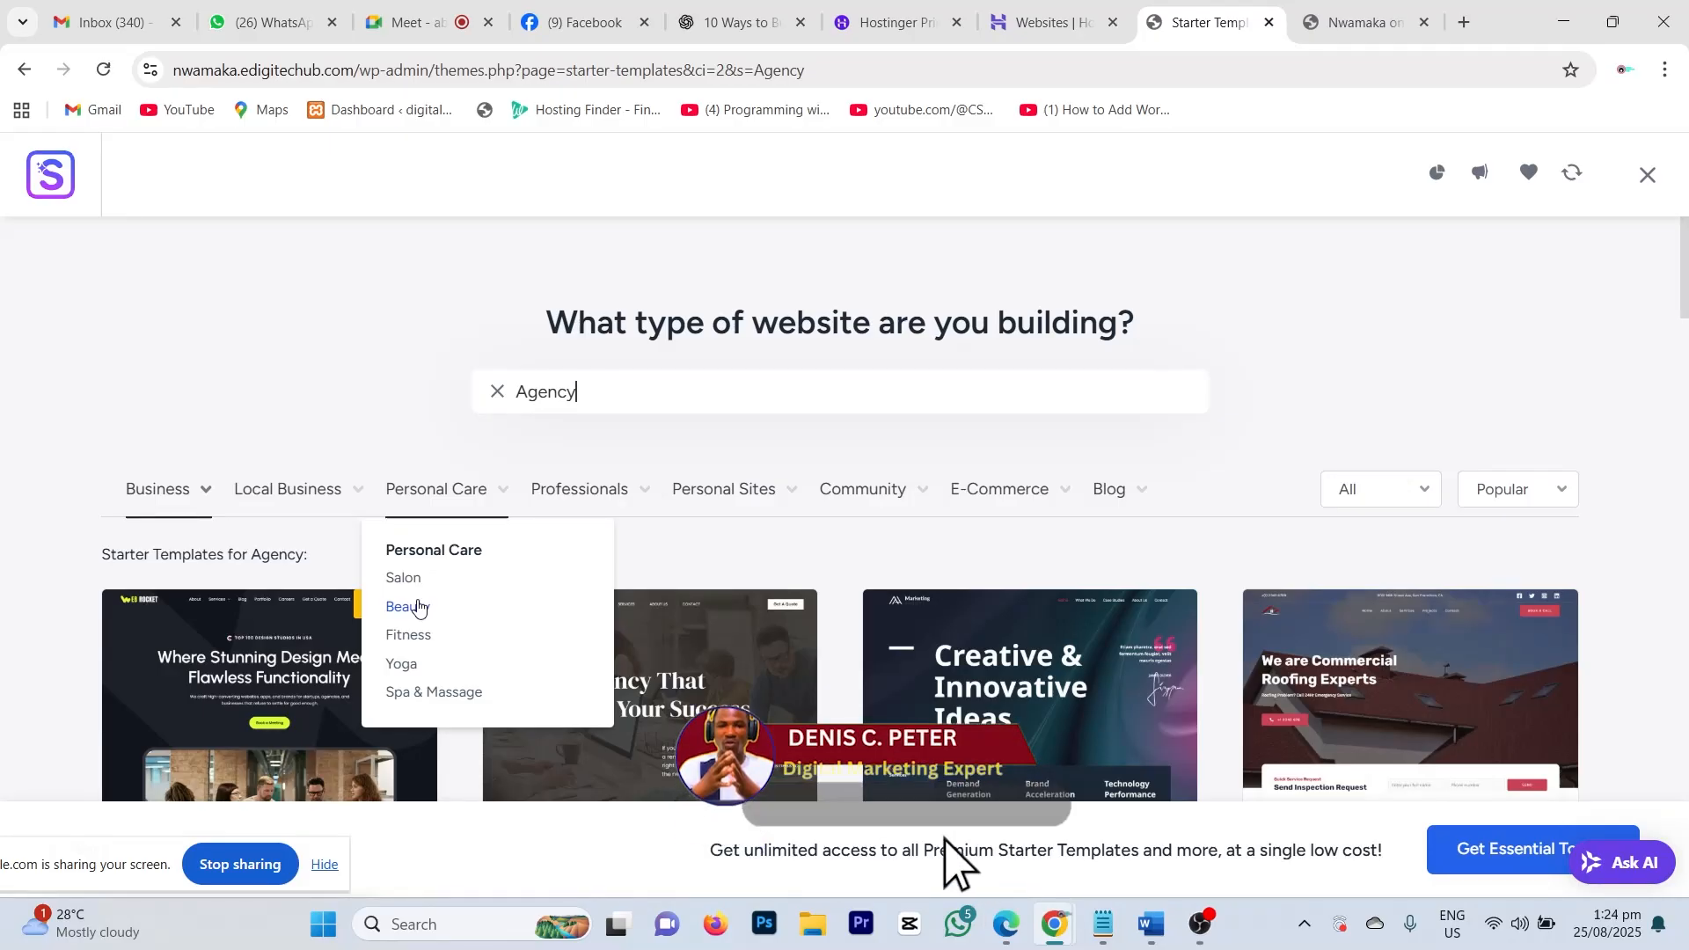
pyautogui.click(416, 613)
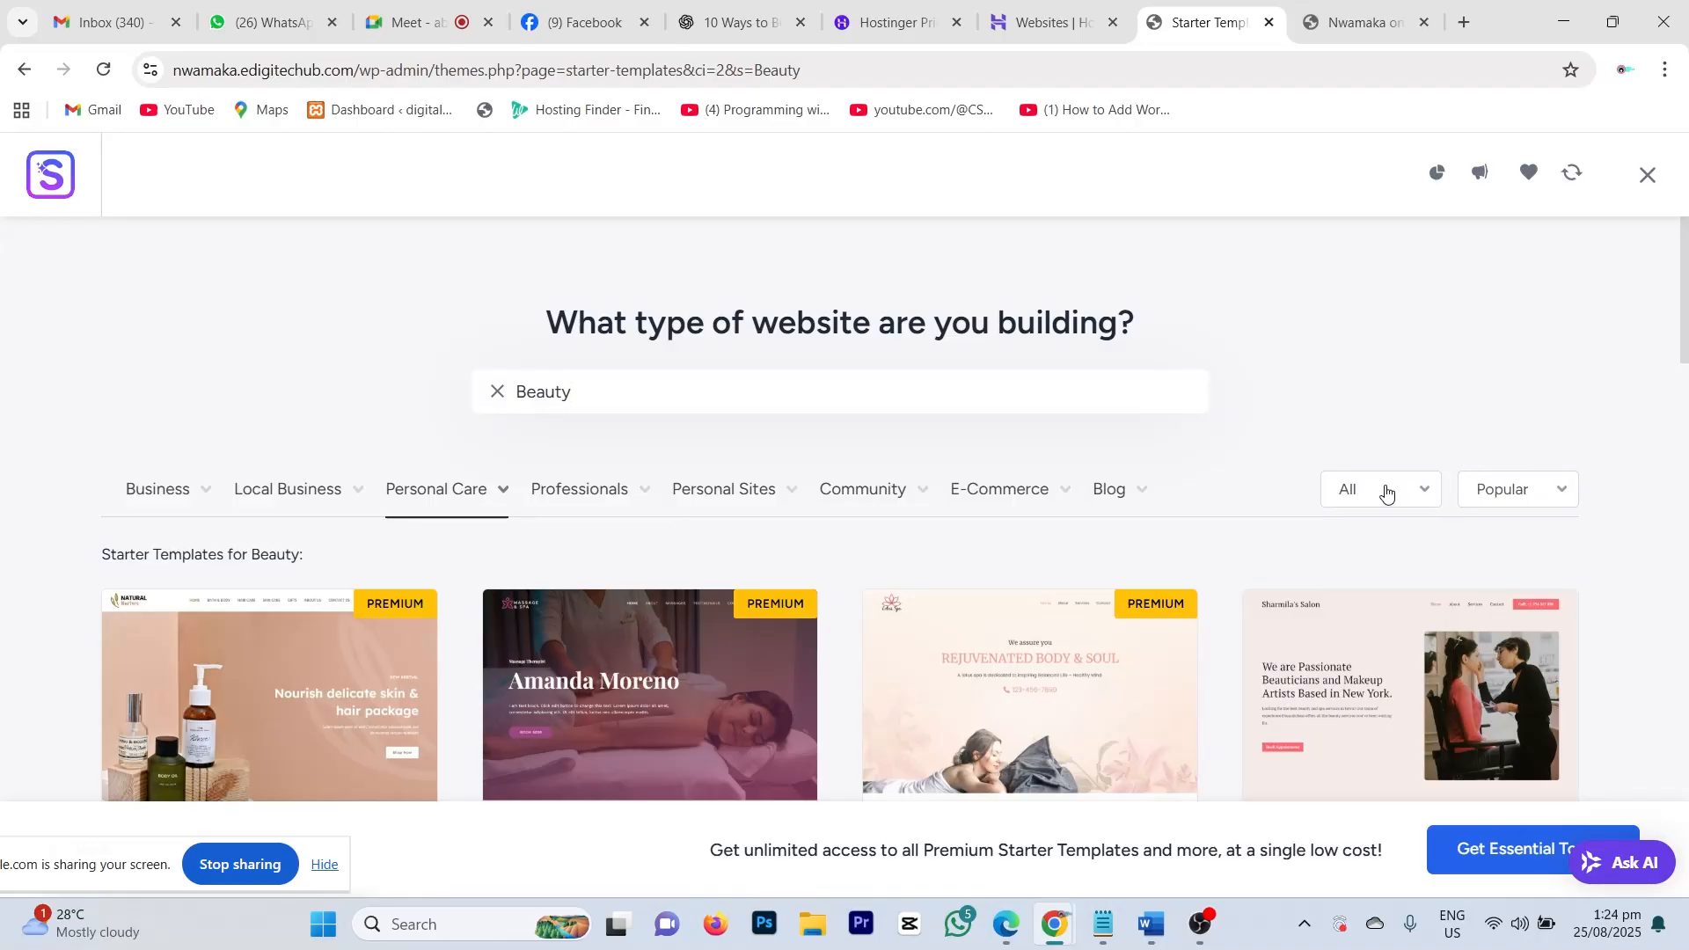
pyautogui.click(1425, 493)
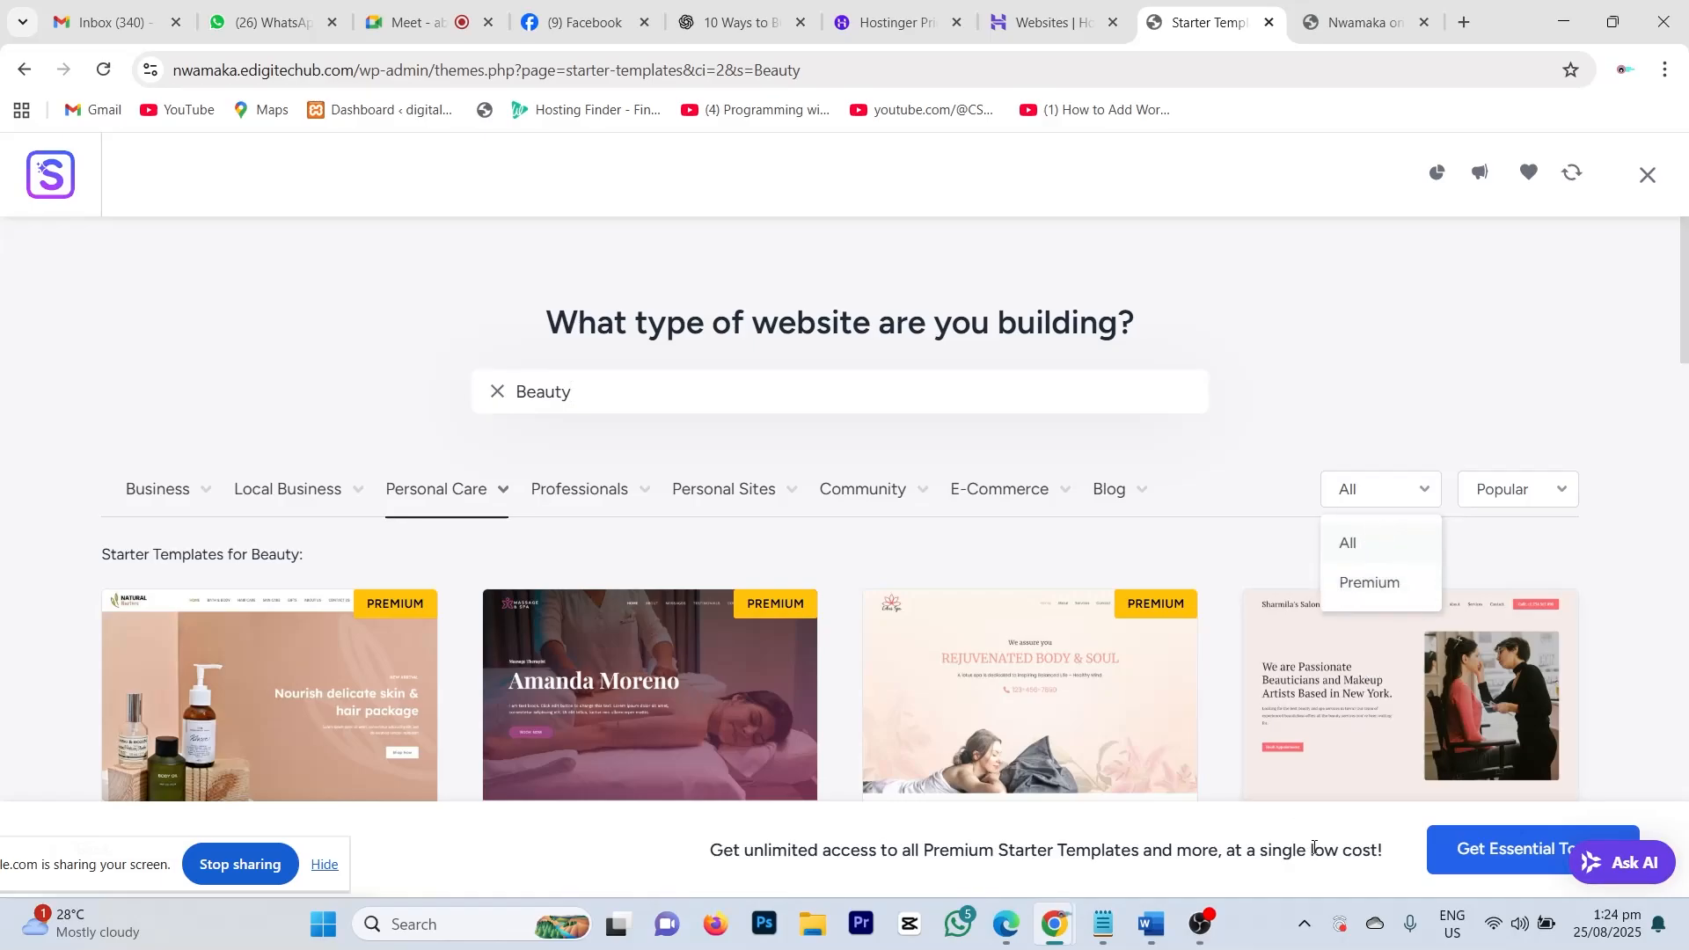
pyautogui.click(1425, 497)
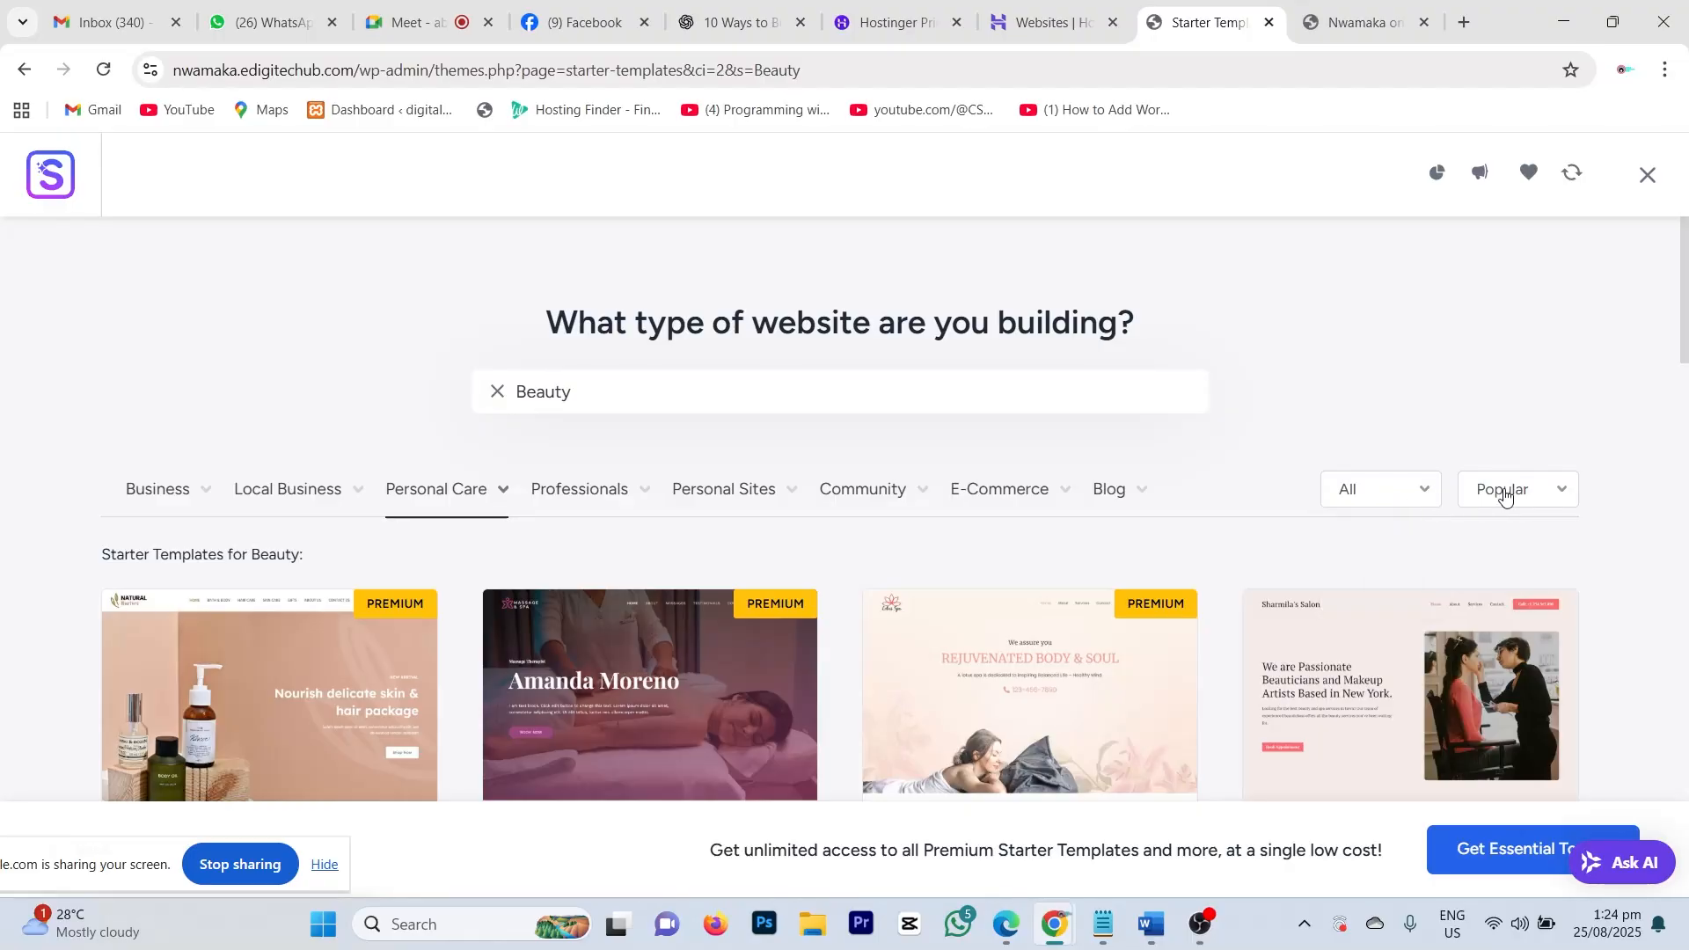
pyautogui.click(1558, 493)
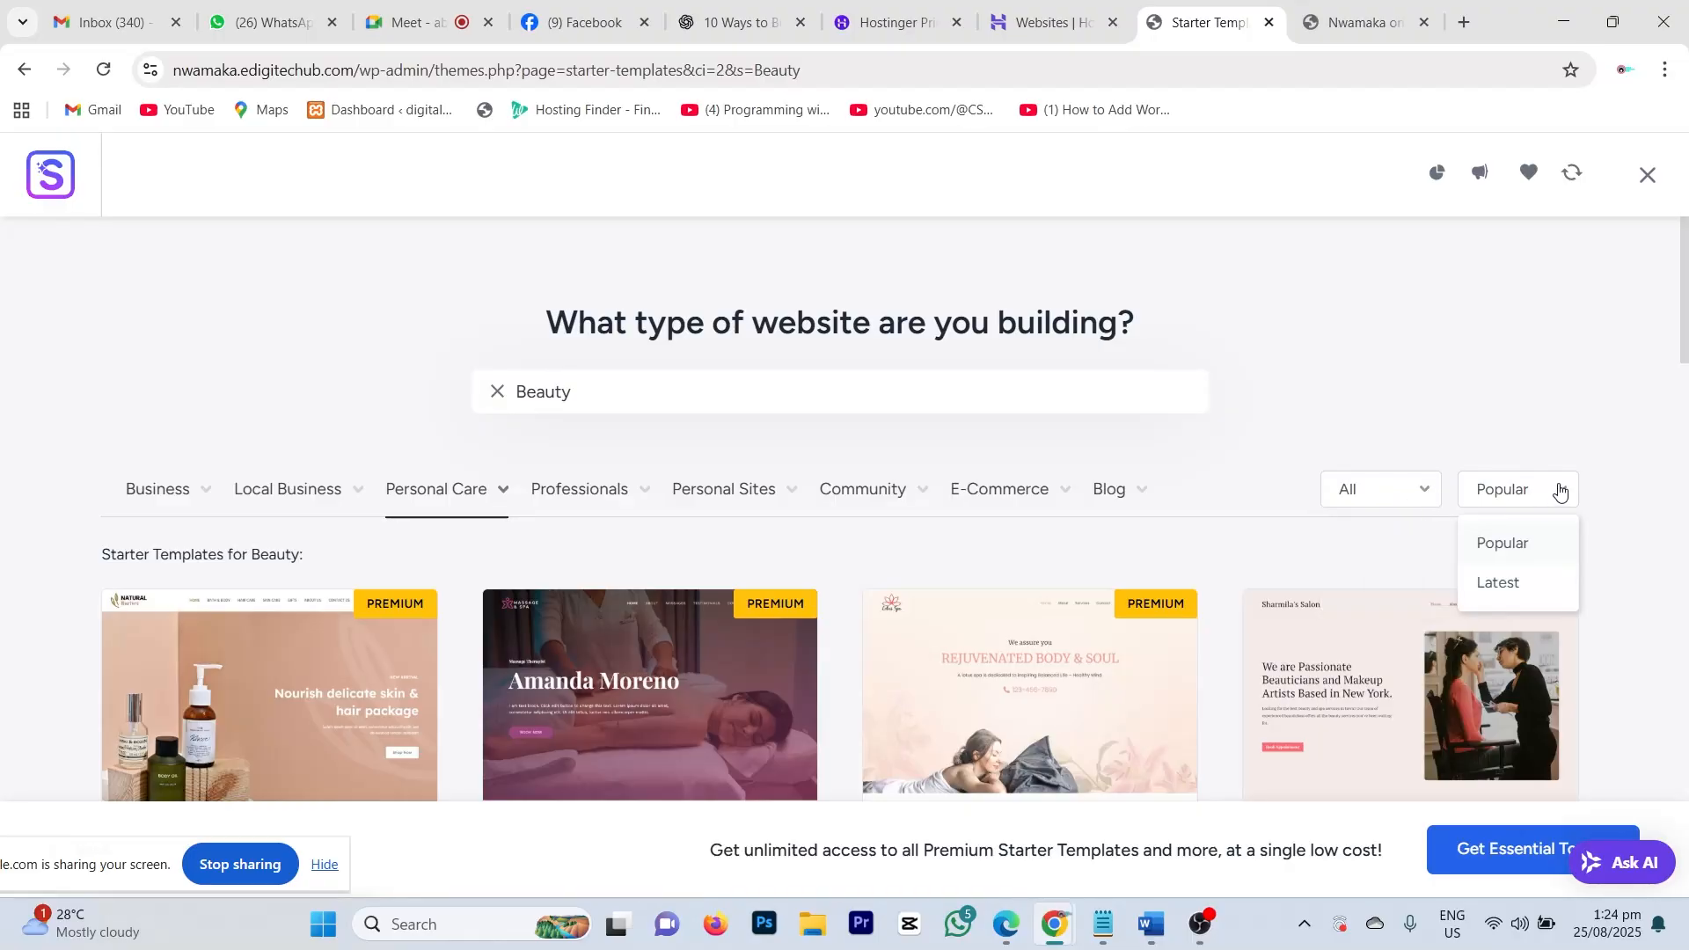
pyautogui.click(1610, 515)
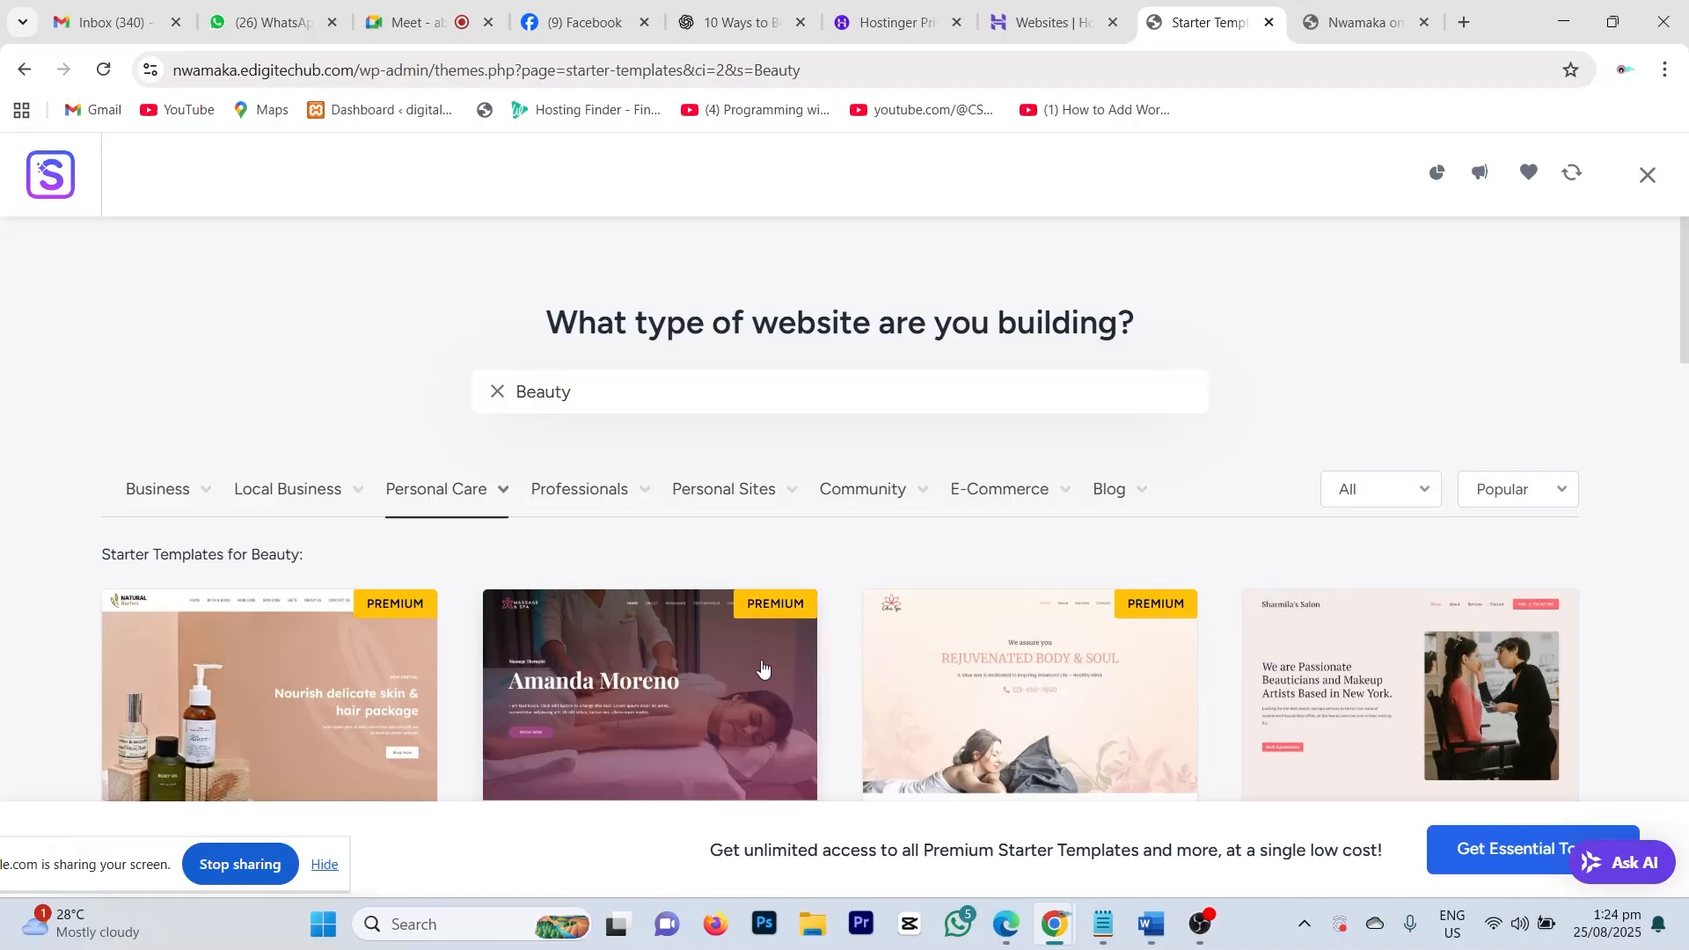
pyautogui.scroll(-5, 769, 658)
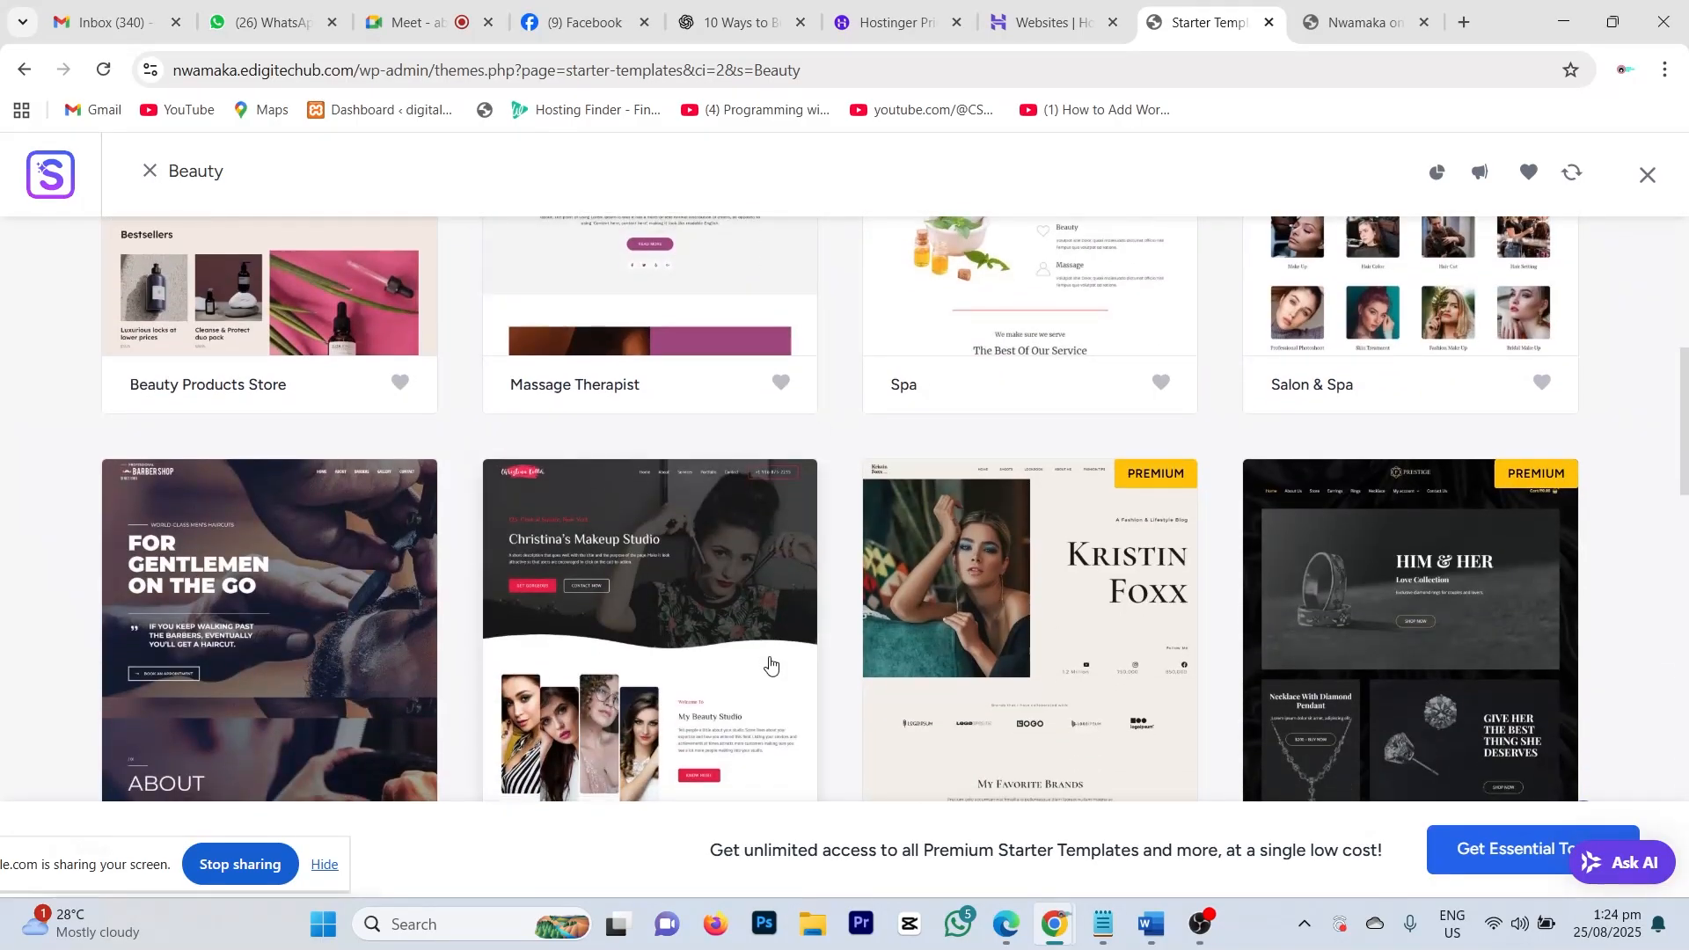
pyautogui.scroll(5, 848, 745)
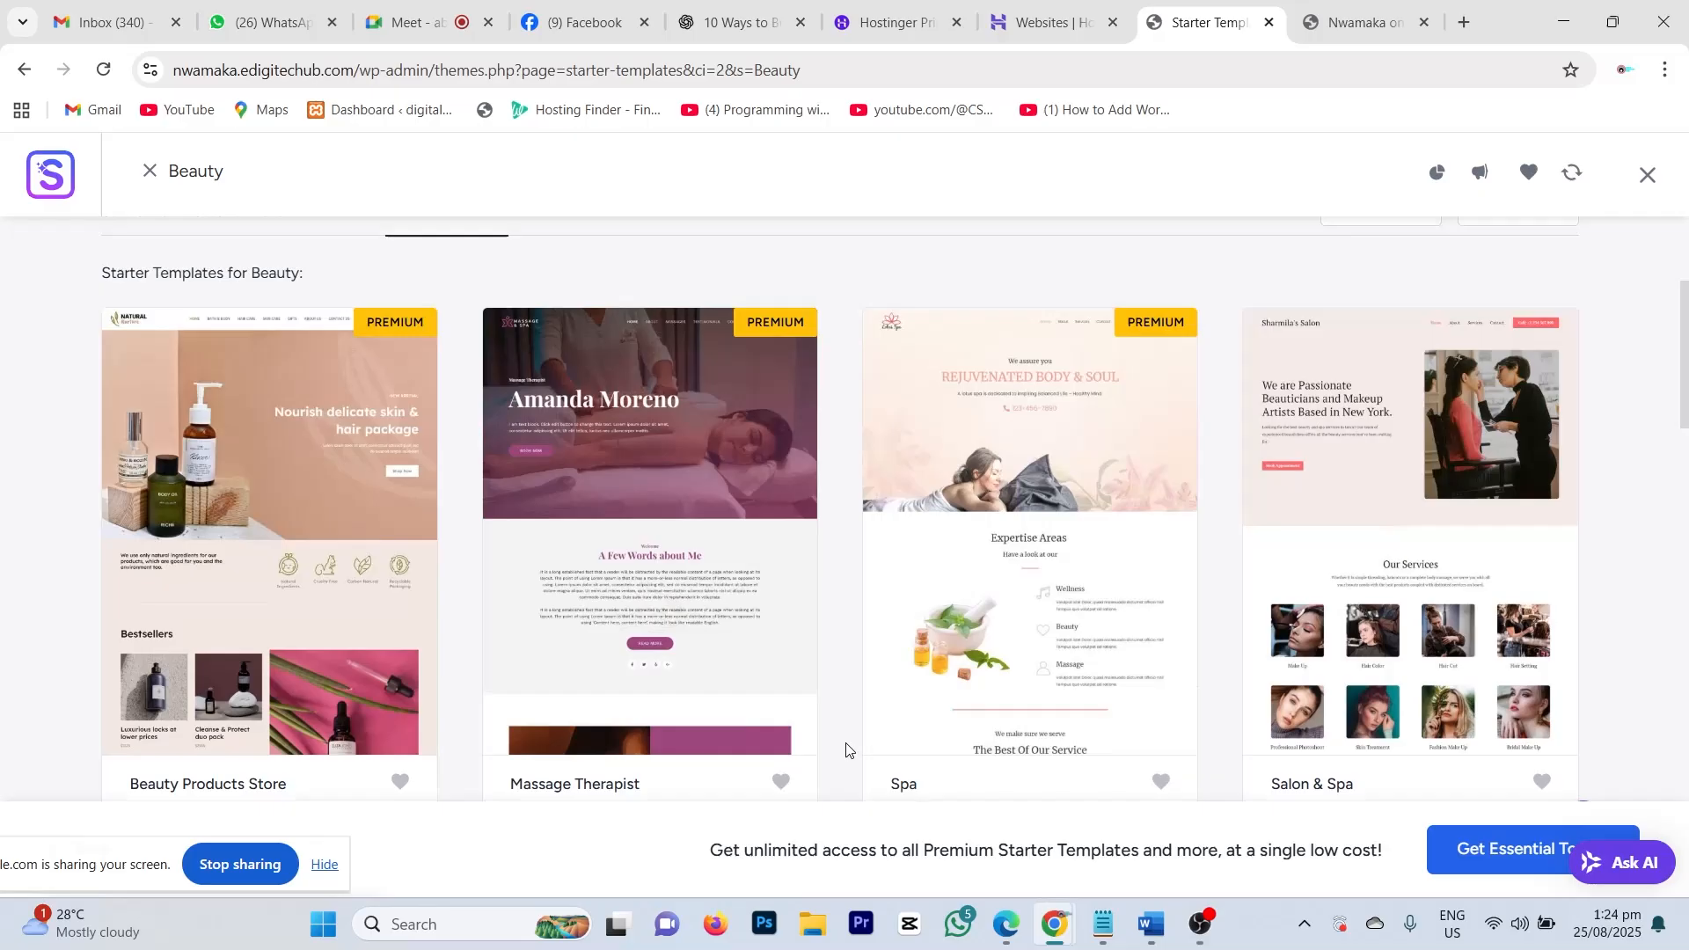
pyautogui.scroll(-5, 440, 572)
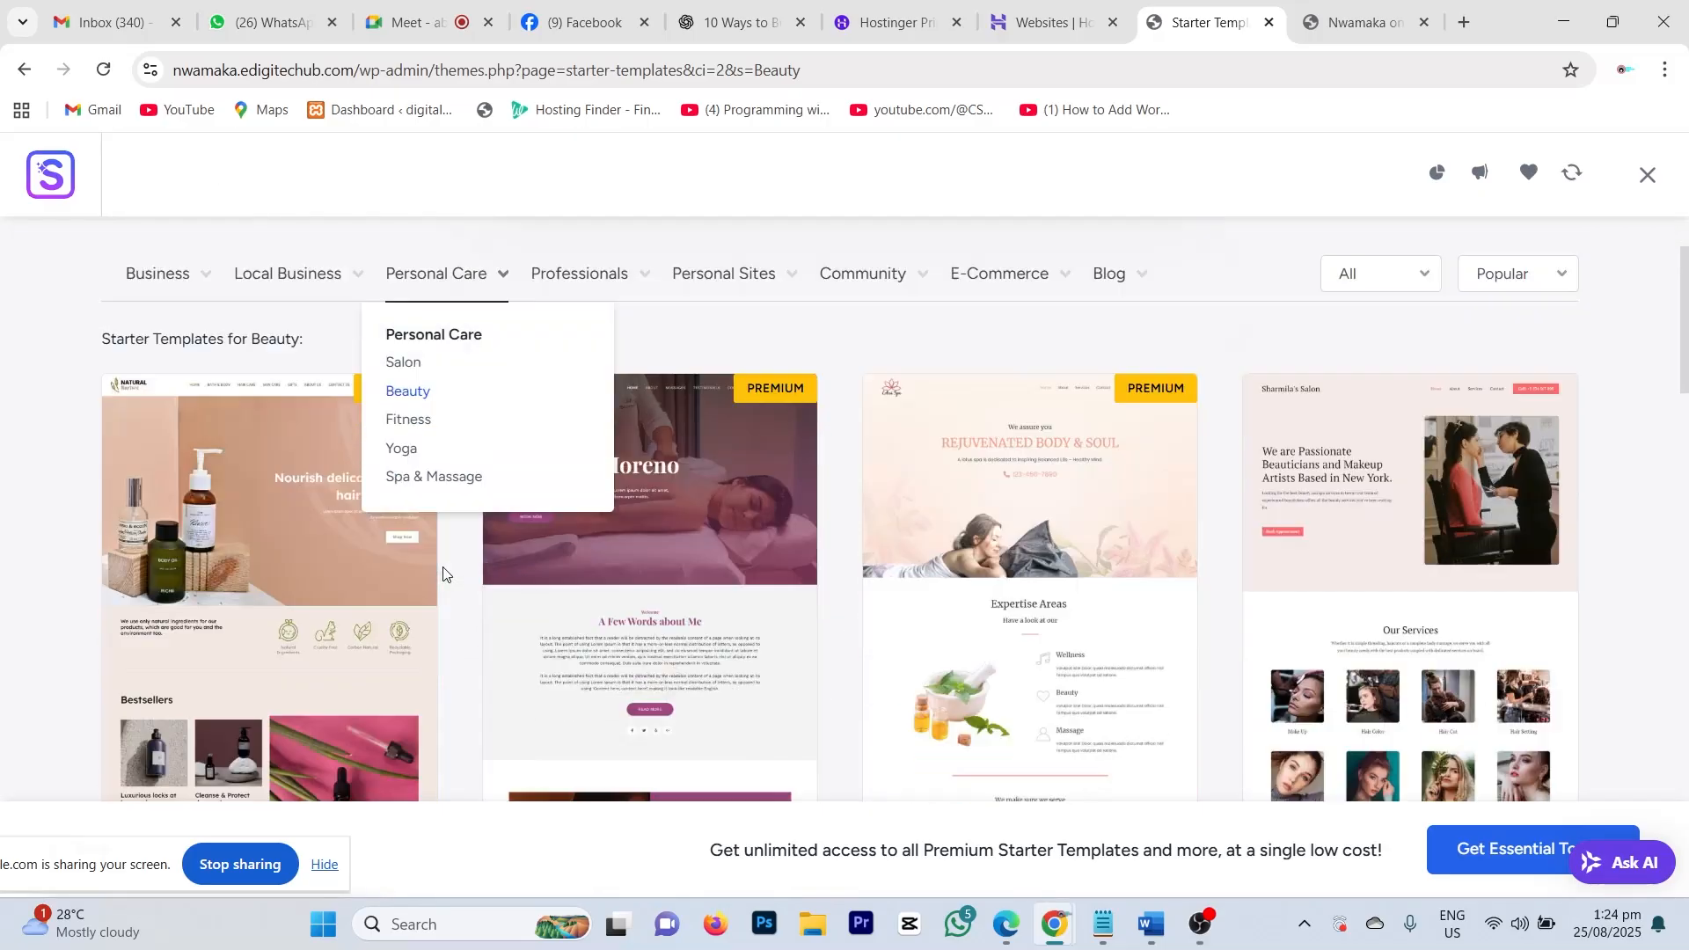
pyautogui.scroll(-3, 566, 490)
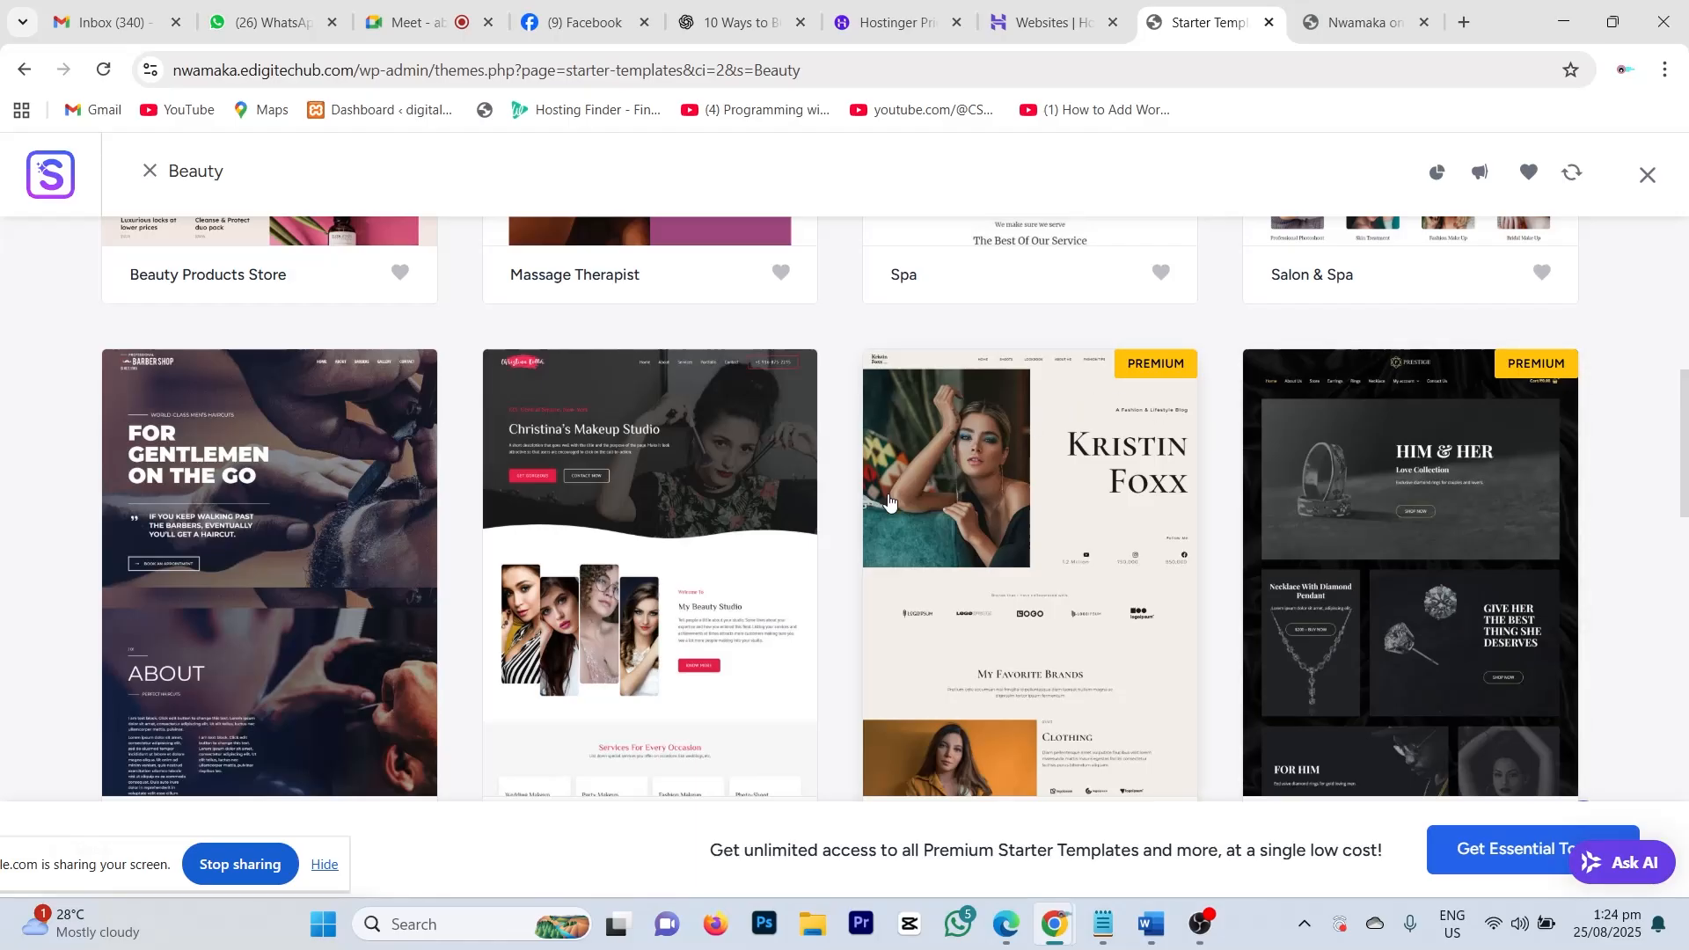
pyautogui.scroll(-1, 840, 580)
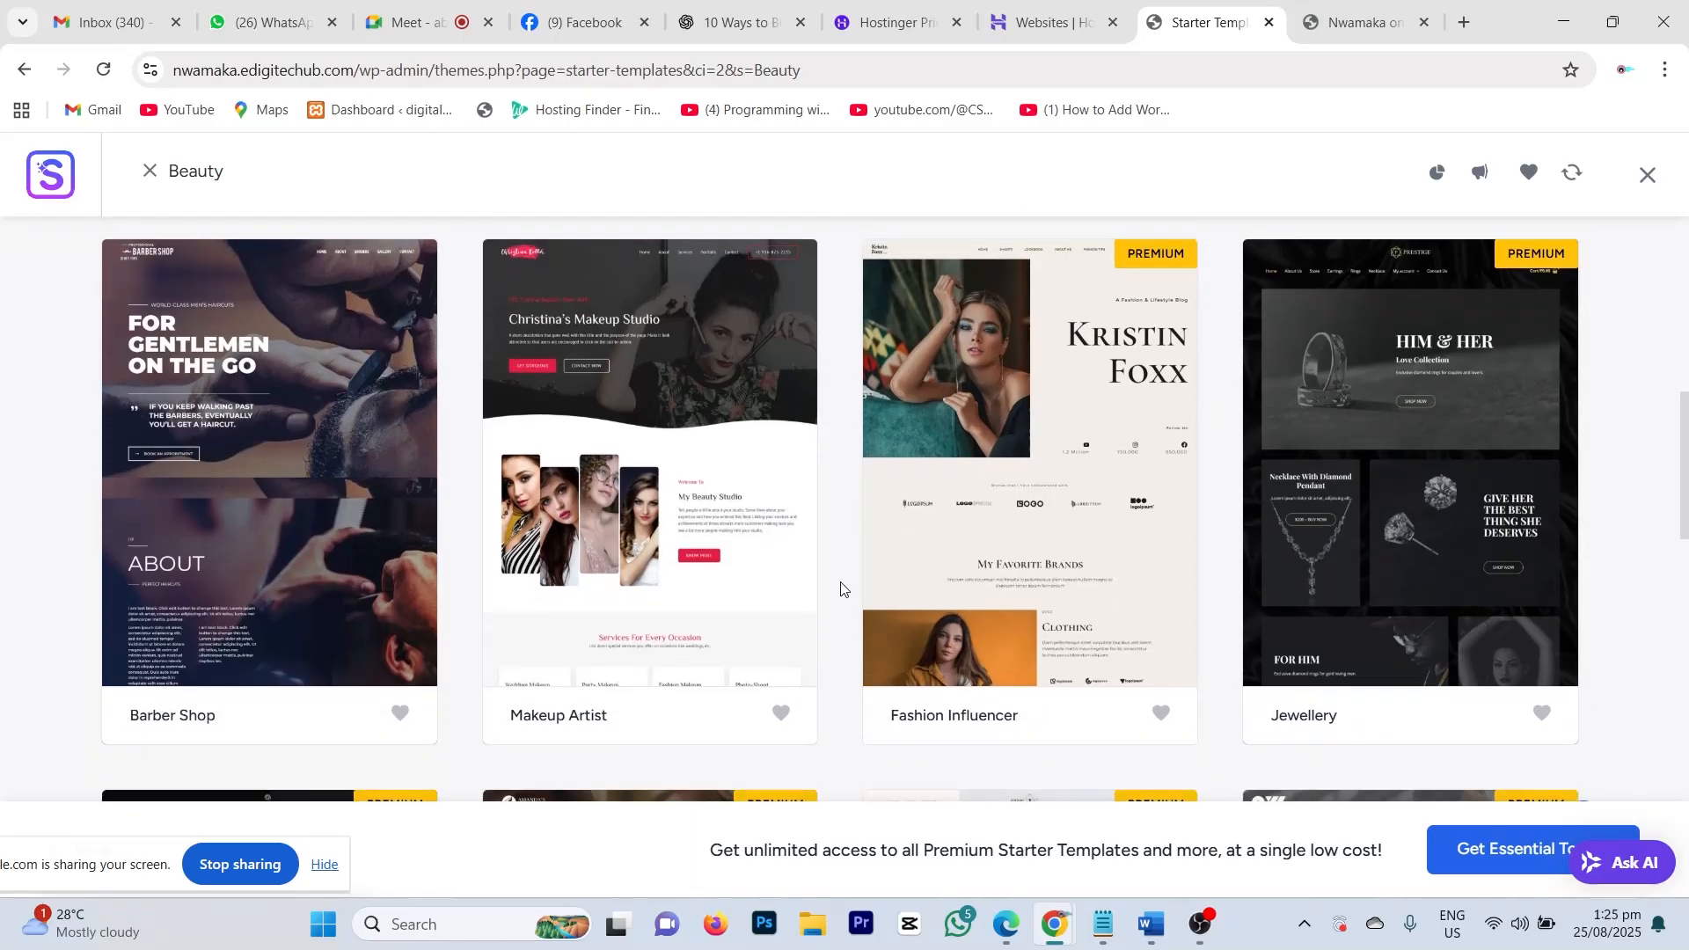
pyautogui.scroll(2, 840, 585)
pyautogui.scroll(4, 840, 587)
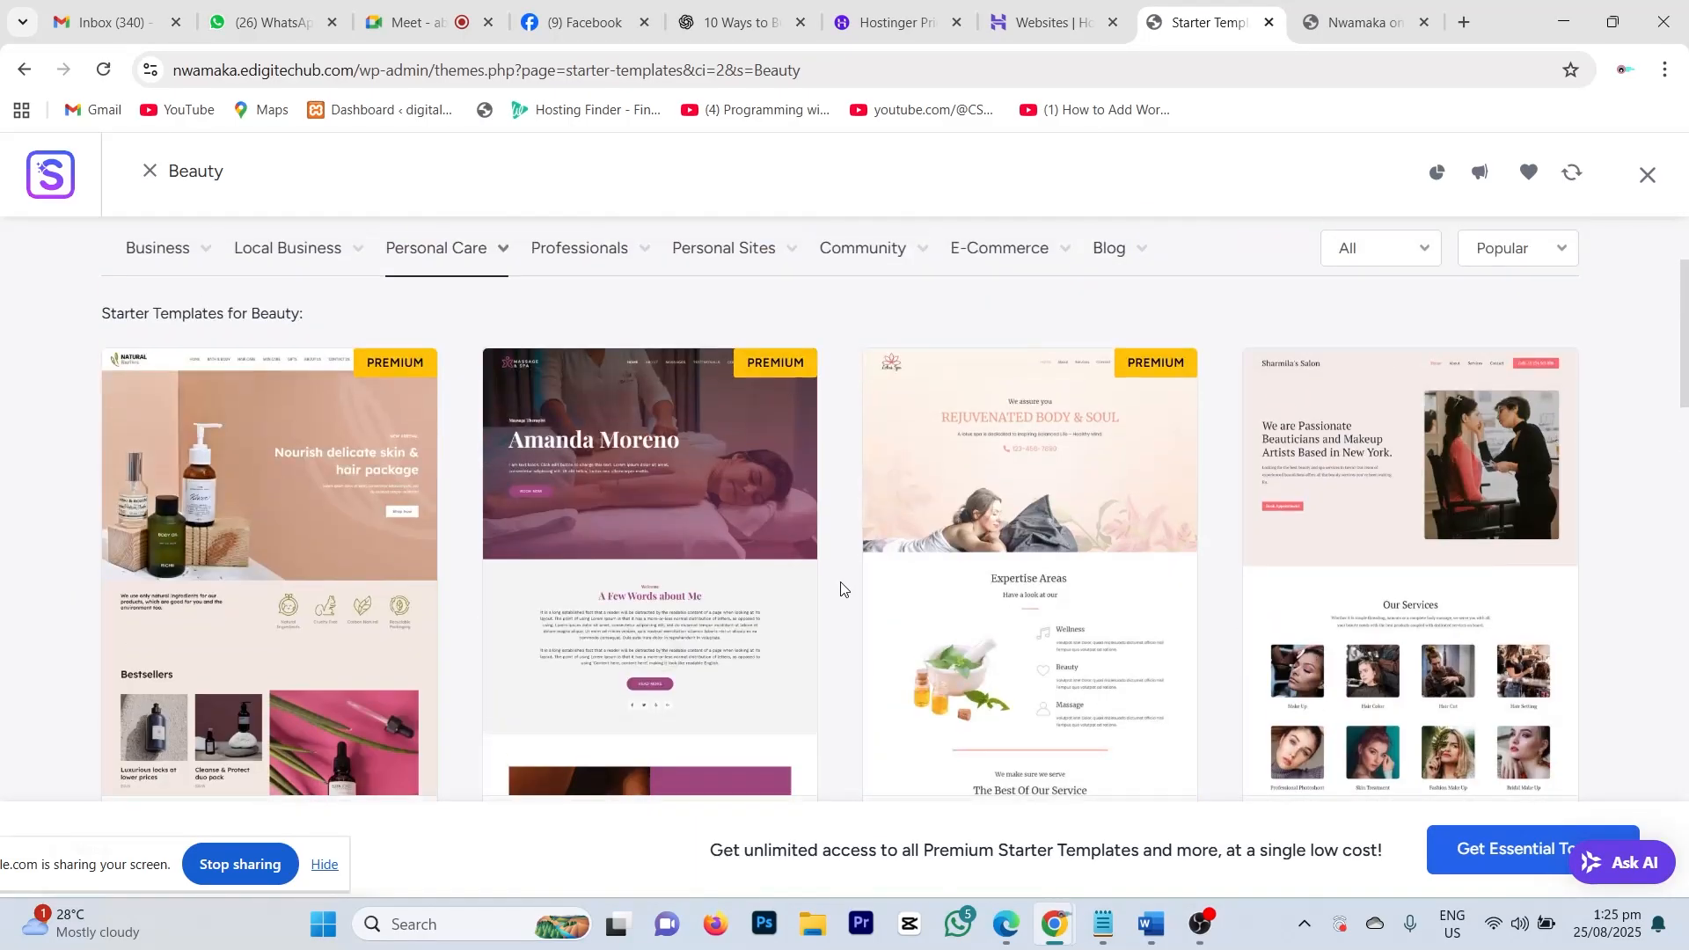
pyautogui.scroll(-1, 840, 588)
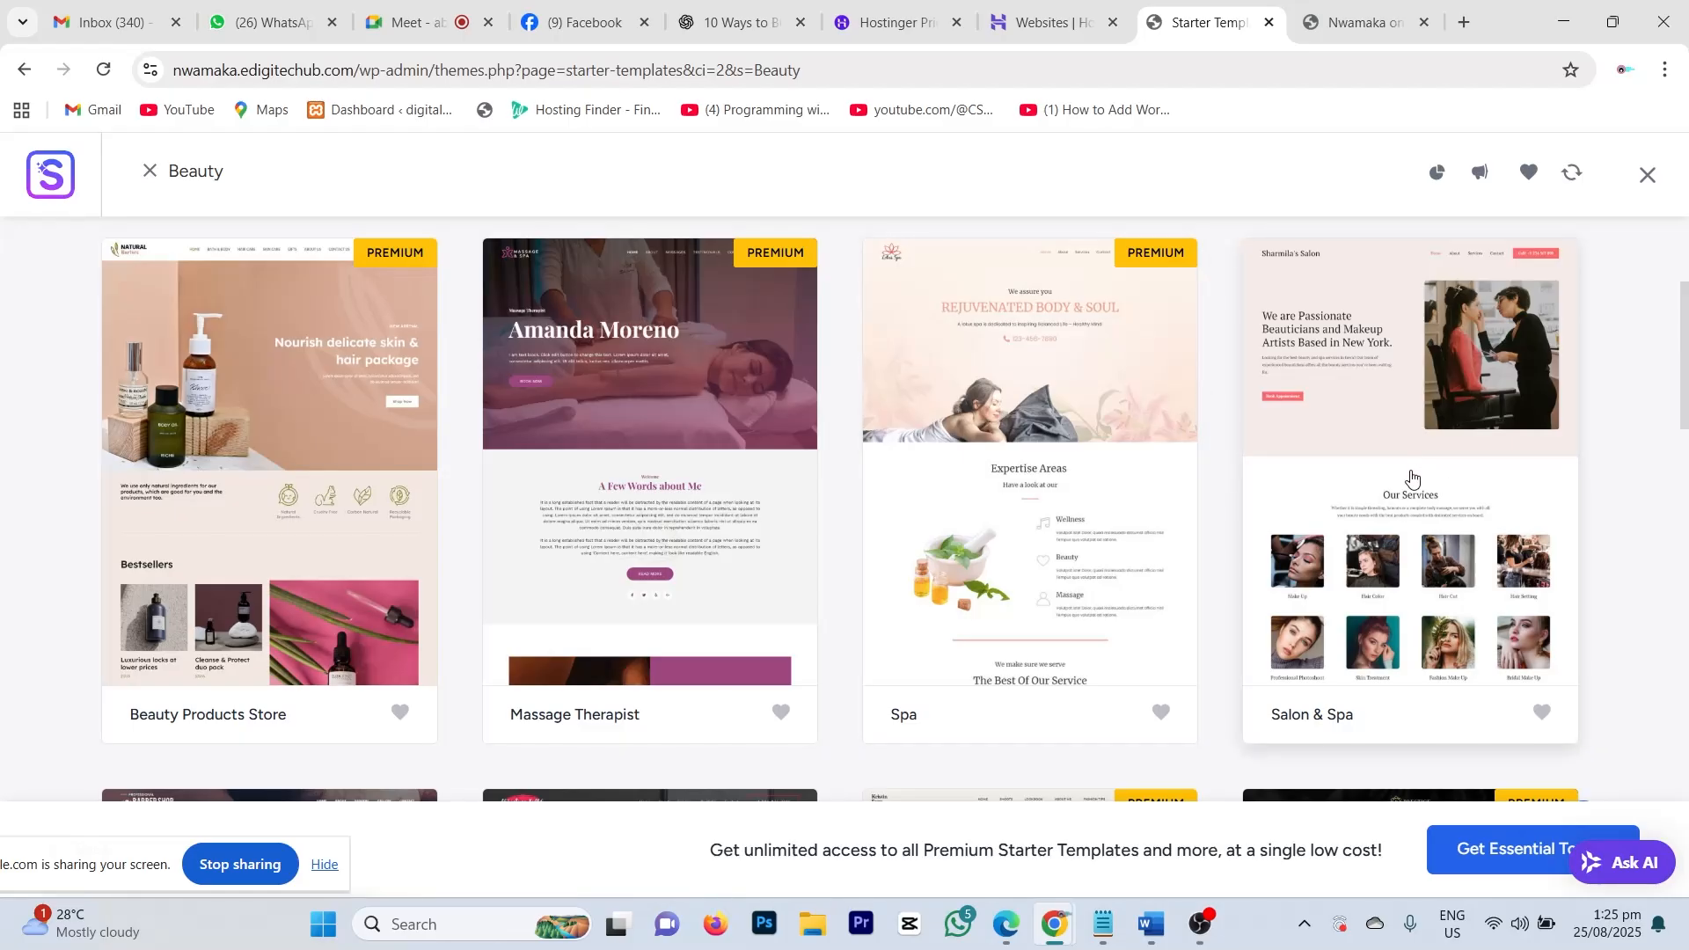
pyautogui.scroll(-1, 1416, 476)
pyautogui.scroll(3, 1442, 449)
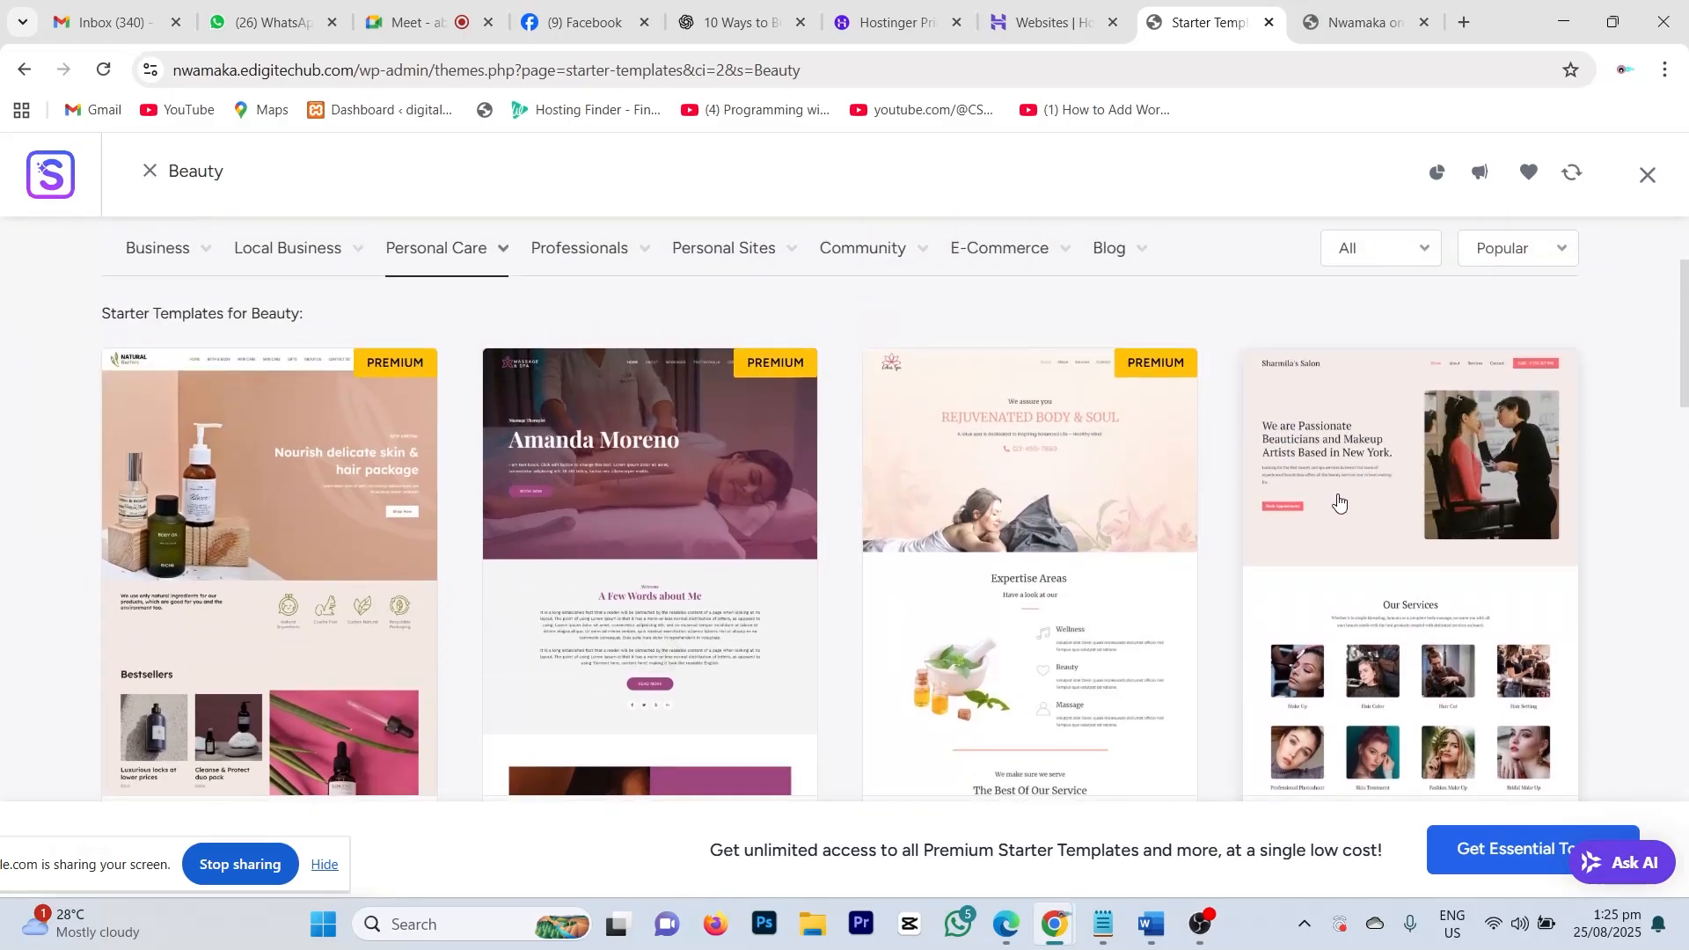
pyautogui.scroll(-2, 1384, 541)
pyautogui.scroll(3, 1390, 503)
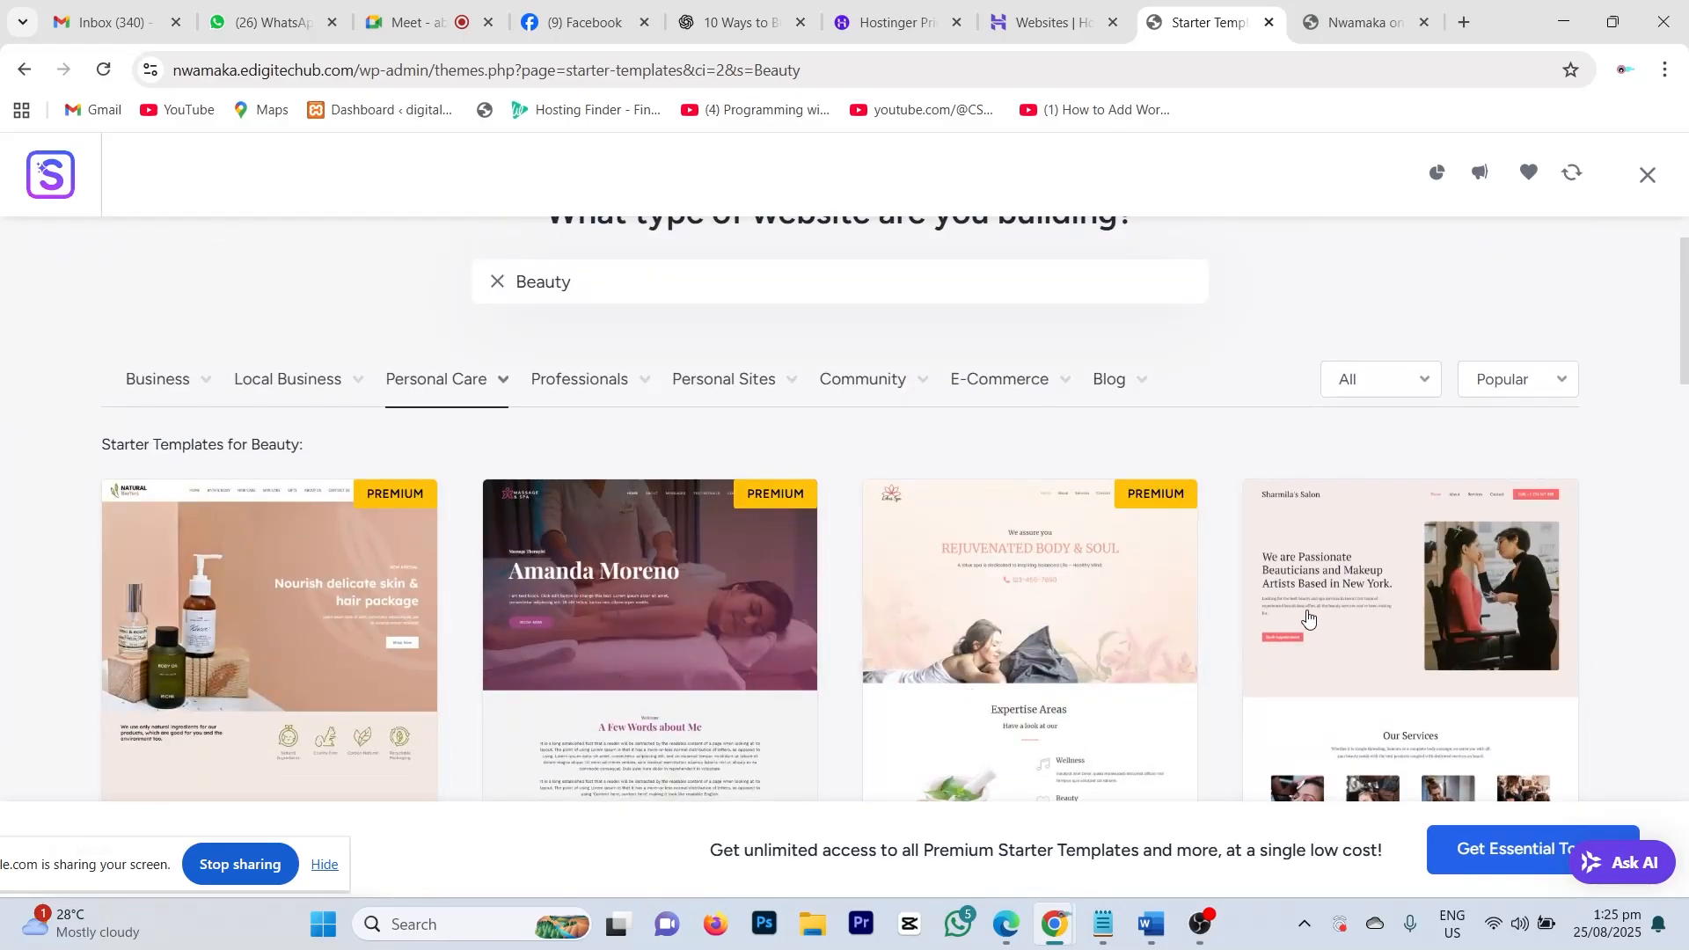
pyautogui.scroll(-1, 1369, 579)
pyautogui.scroll(3, 1387, 520)
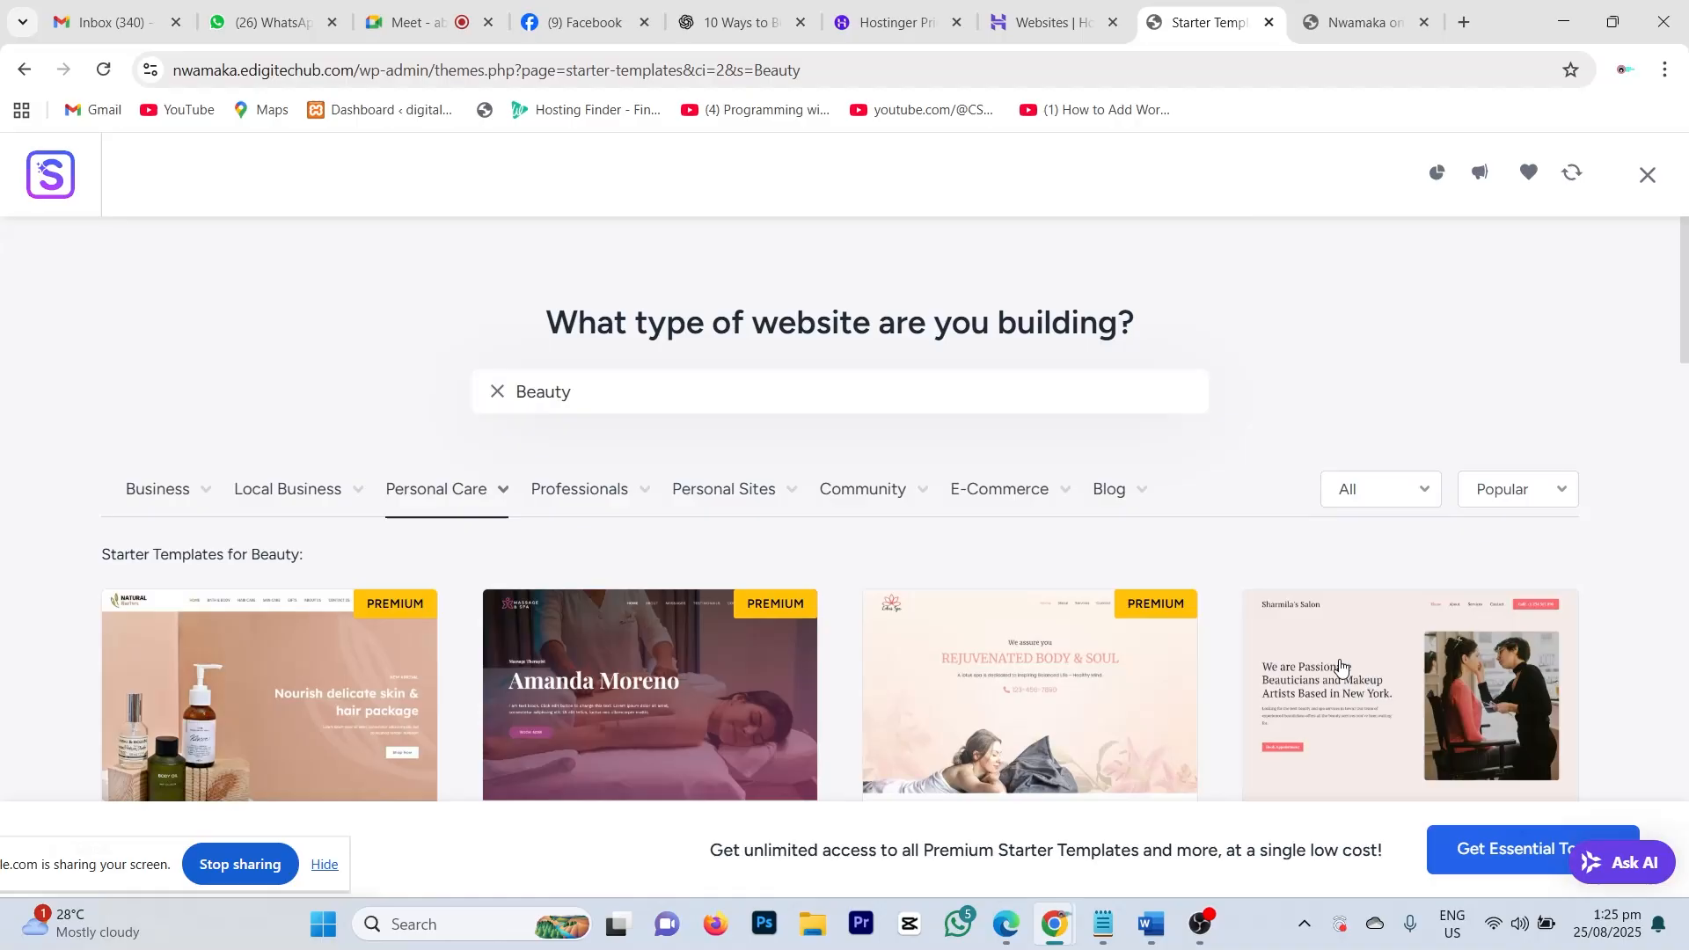
pyautogui.scroll(-5, 1338, 678)
pyautogui.scroll(-4, 1268, 433)
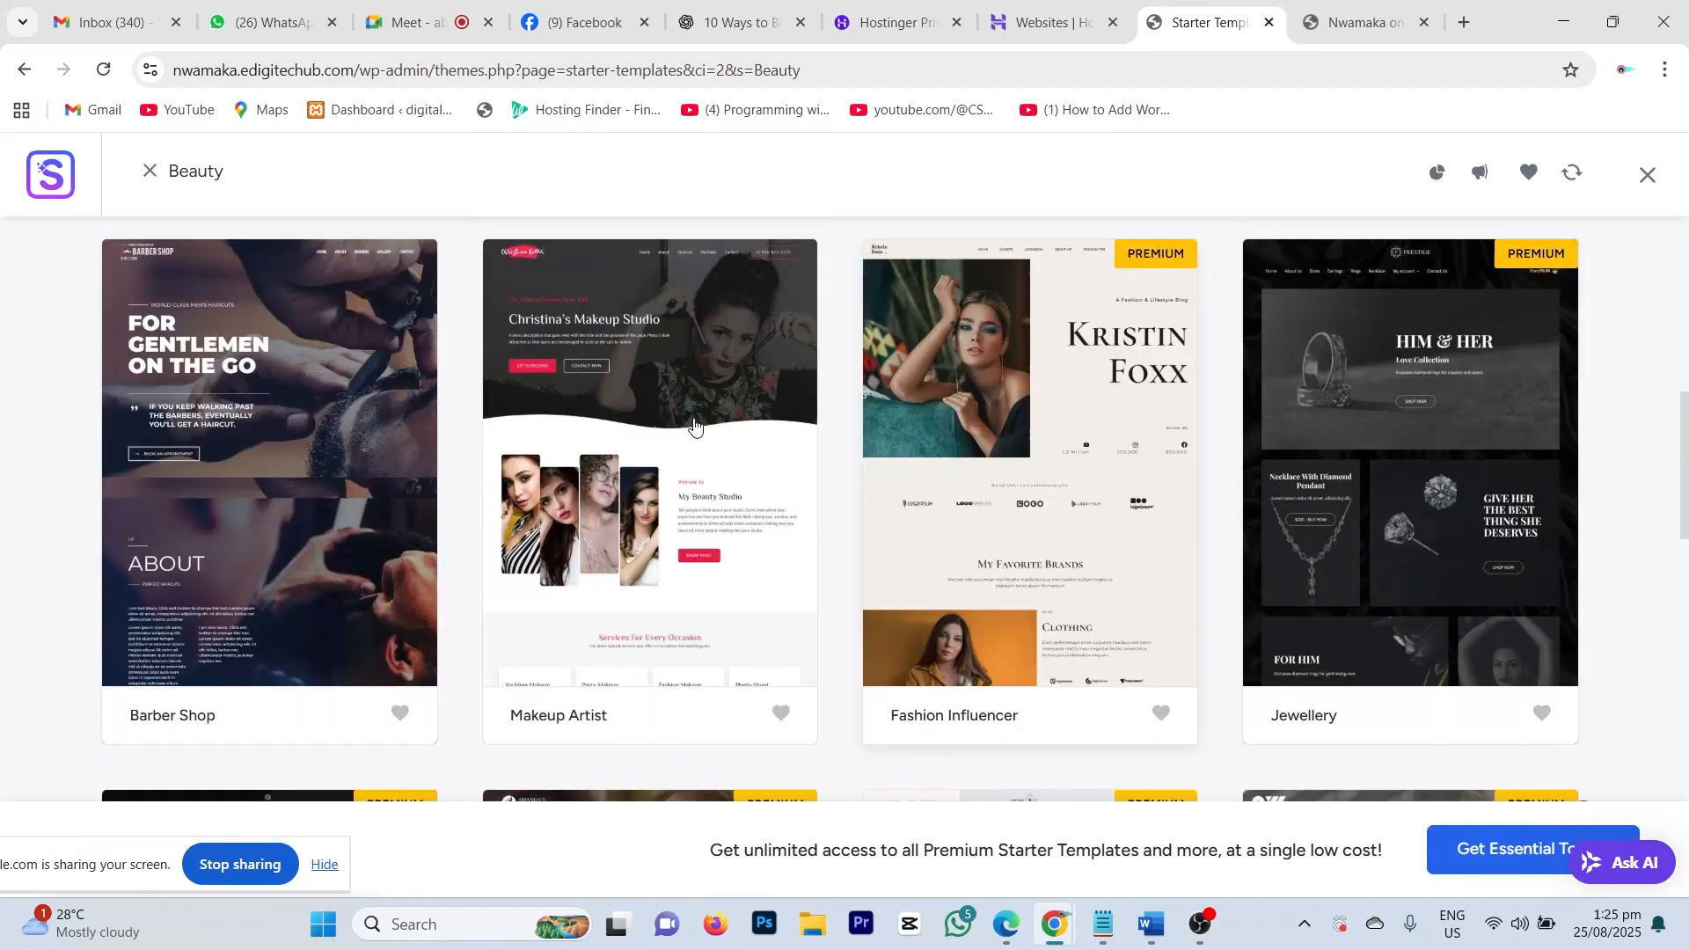
pyautogui.scroll(-5, 829, 629)
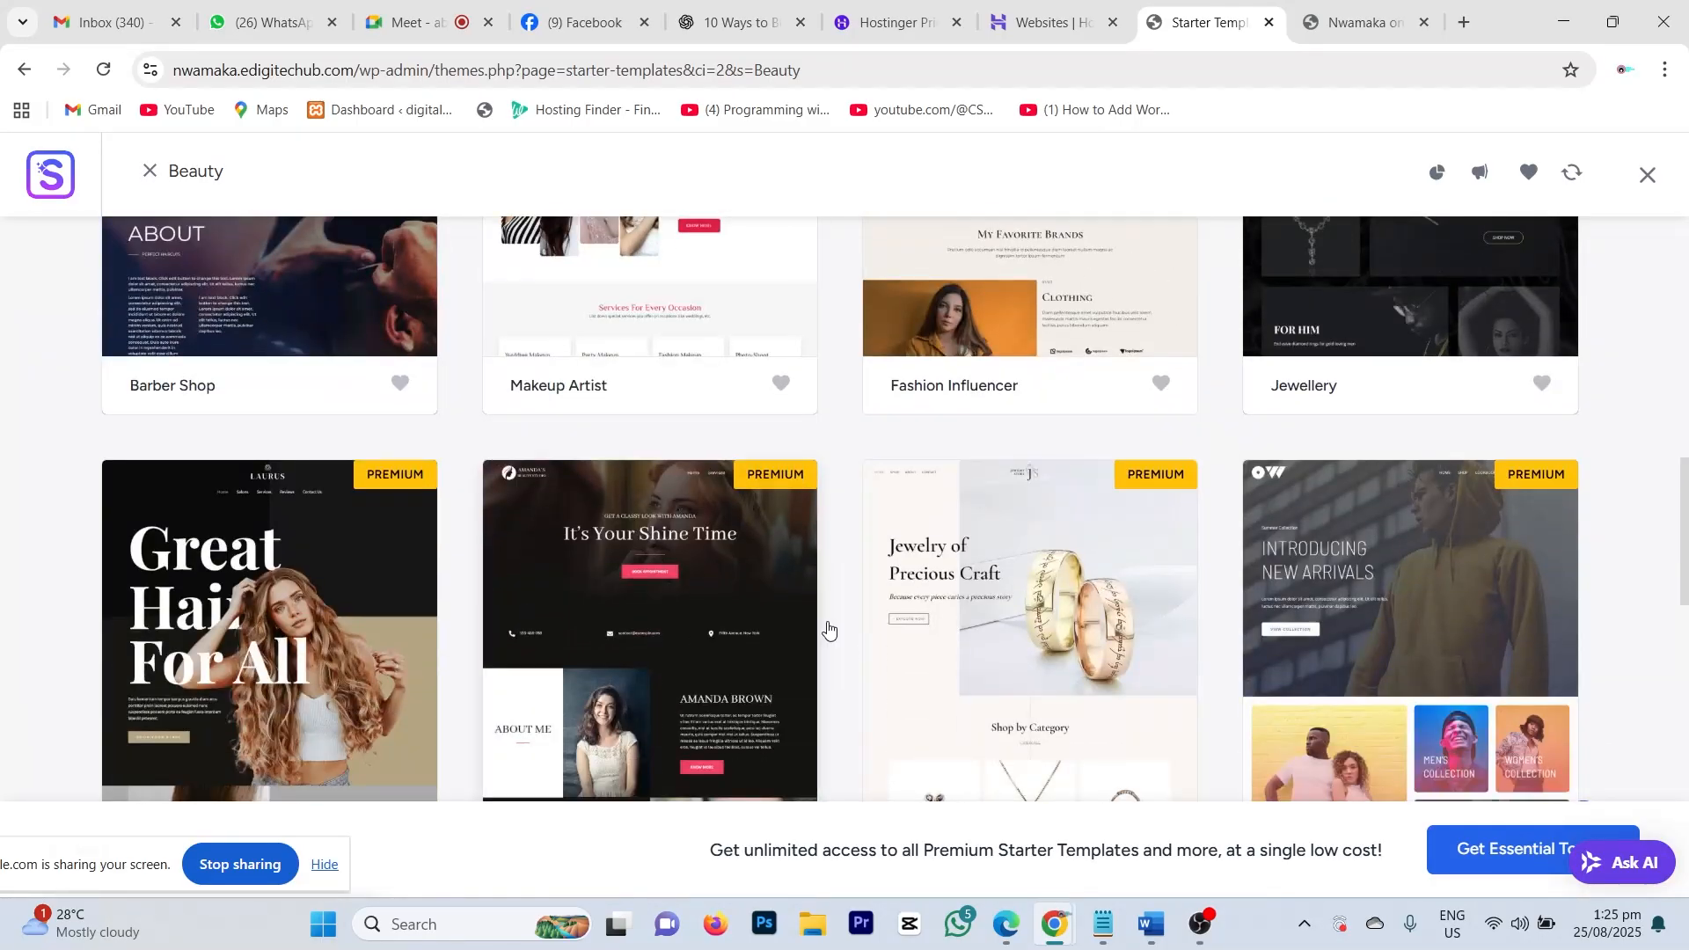
pyautogui.scroll(-5, 1303, 599)
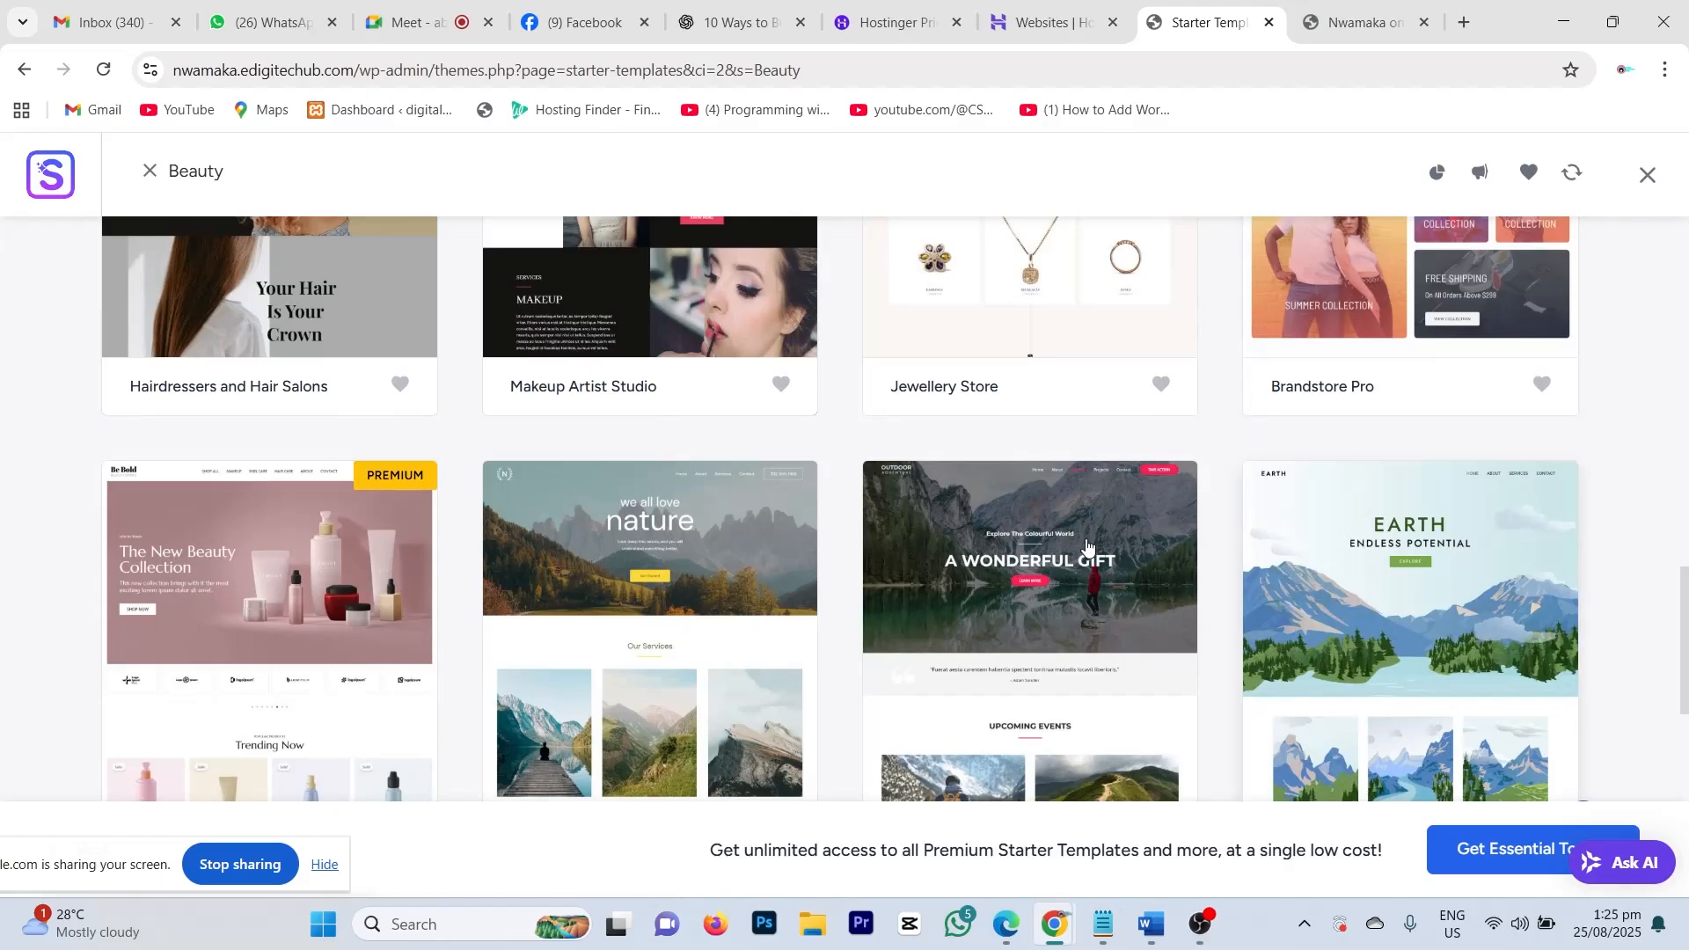
pyautogui.scroll(-2, 186, 625)
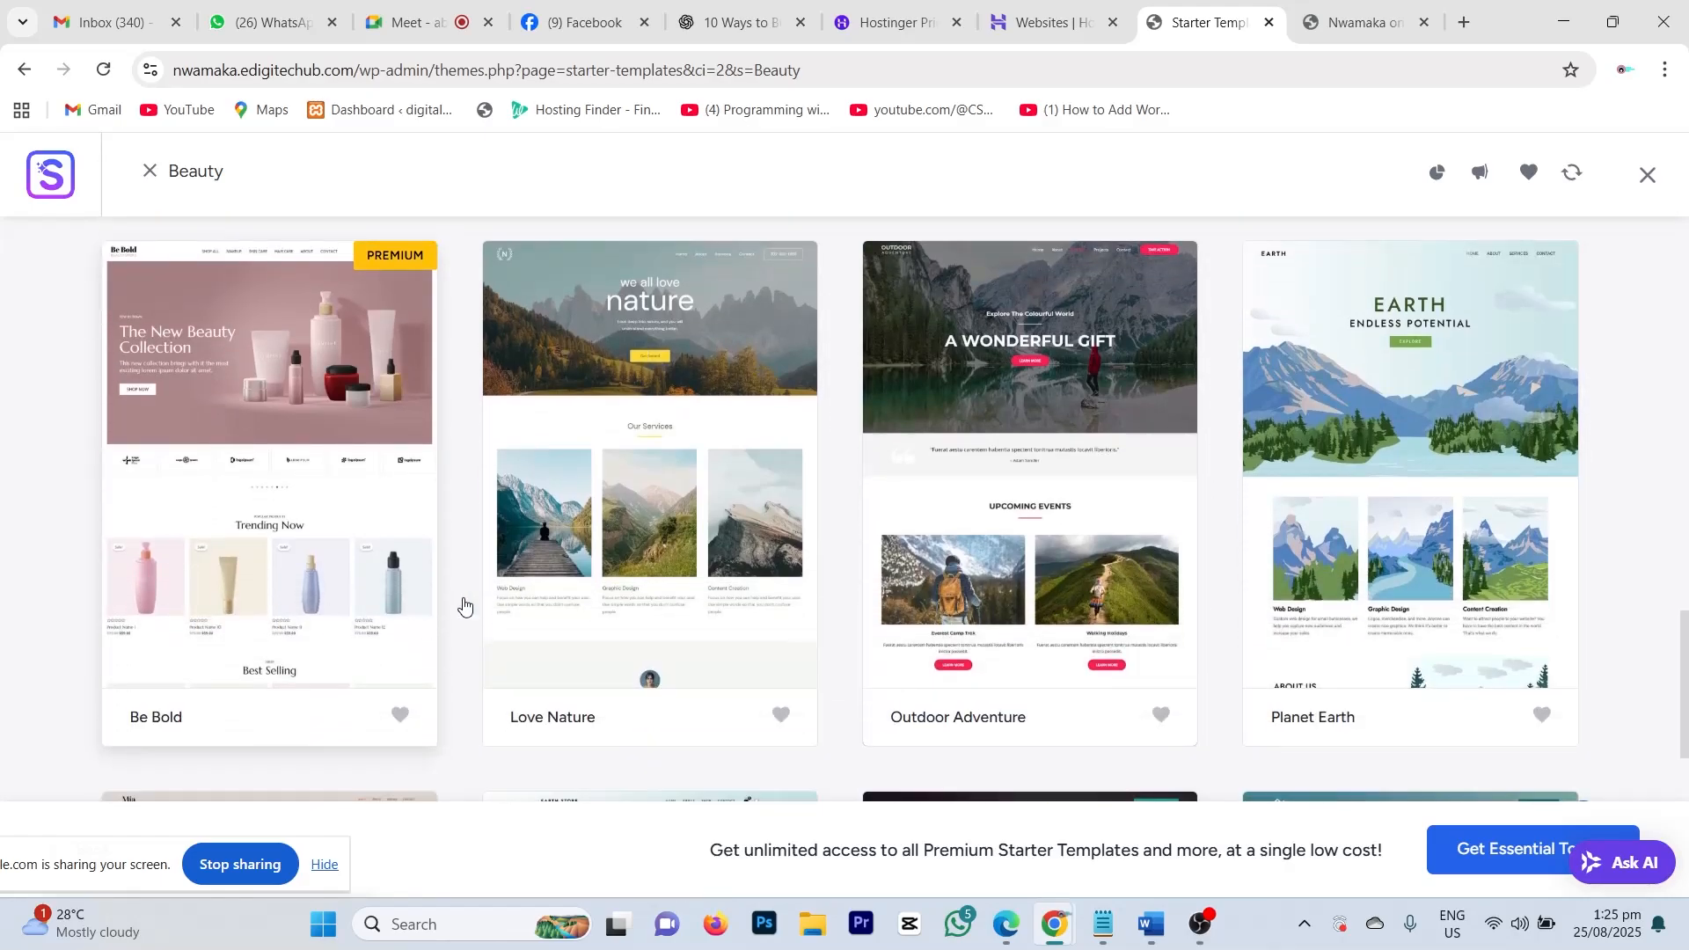
pyautogui.scroll(8, 531, 589)
pyautogui.scroll(8, 530, 588)
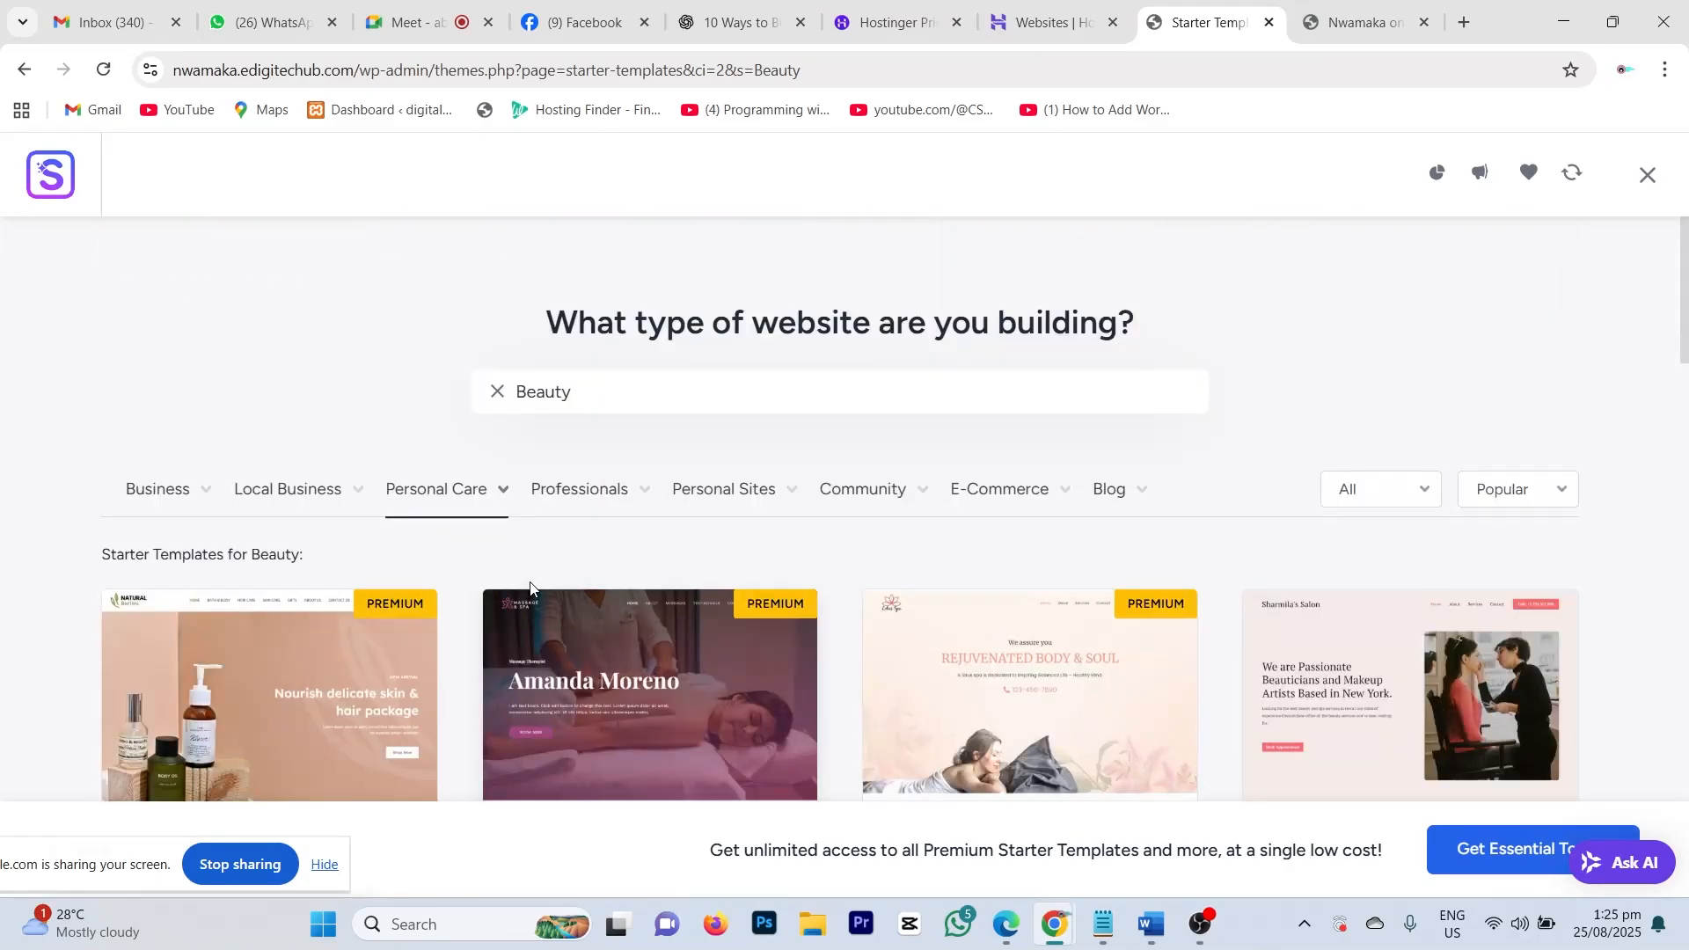
pyautogui.scroll(-3, 1503, 645)
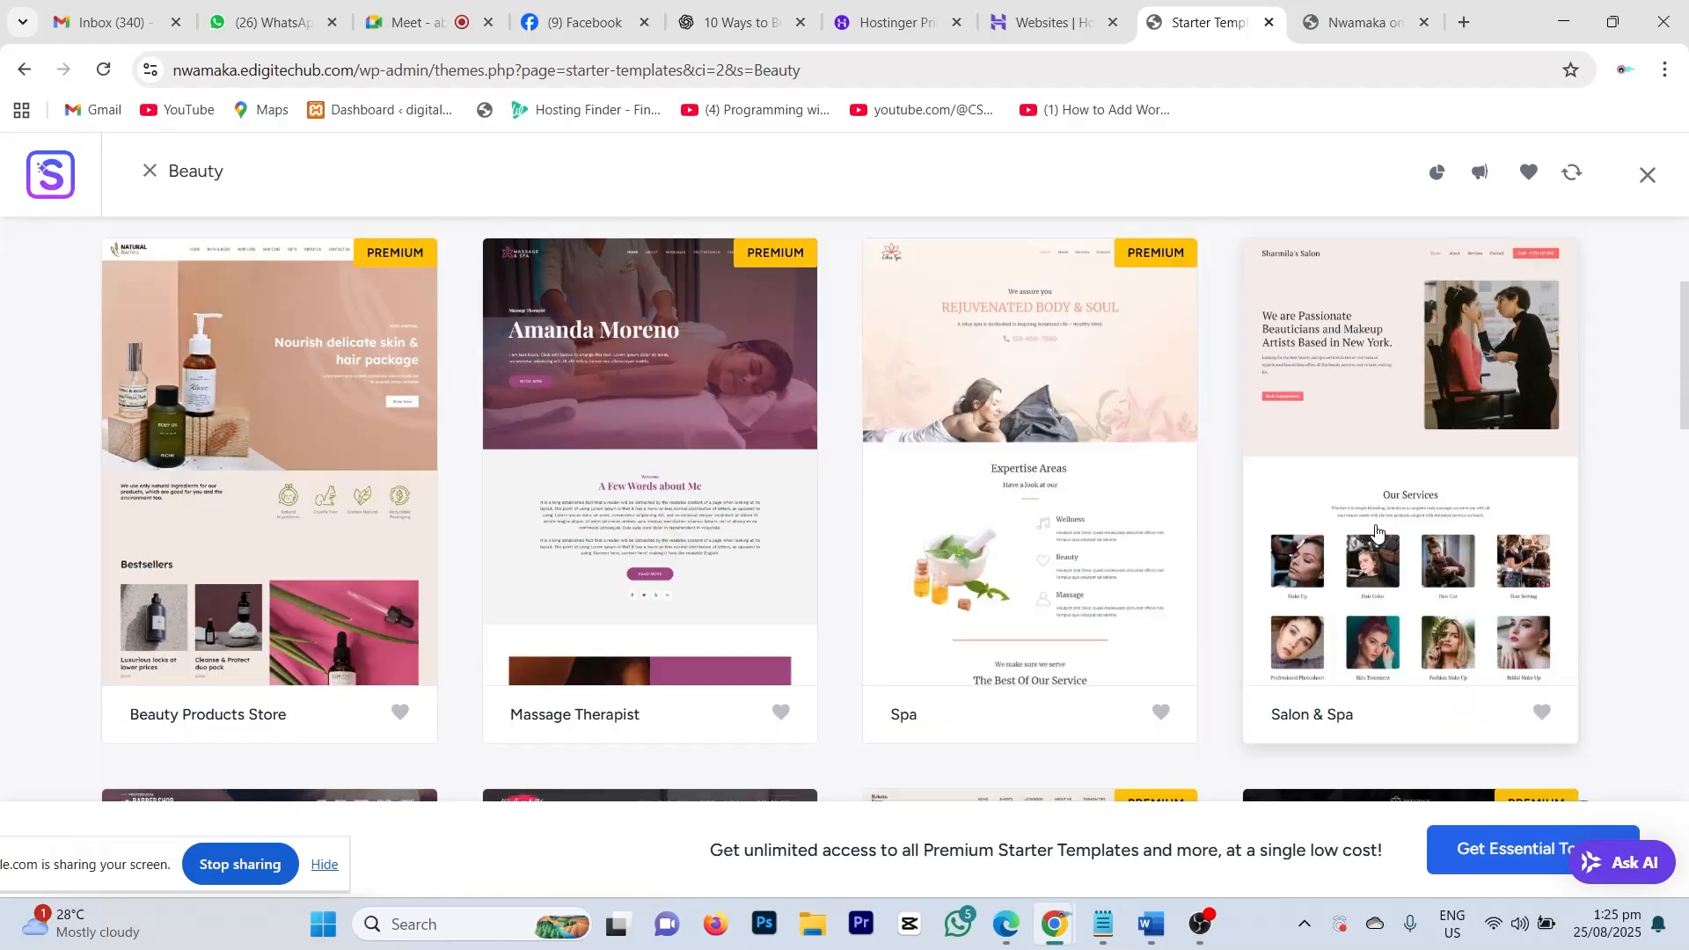
# Step: Open the Salon & Spa starter template and review its demo homepage preview down to the footer
pyautogui.click(1353, 432)
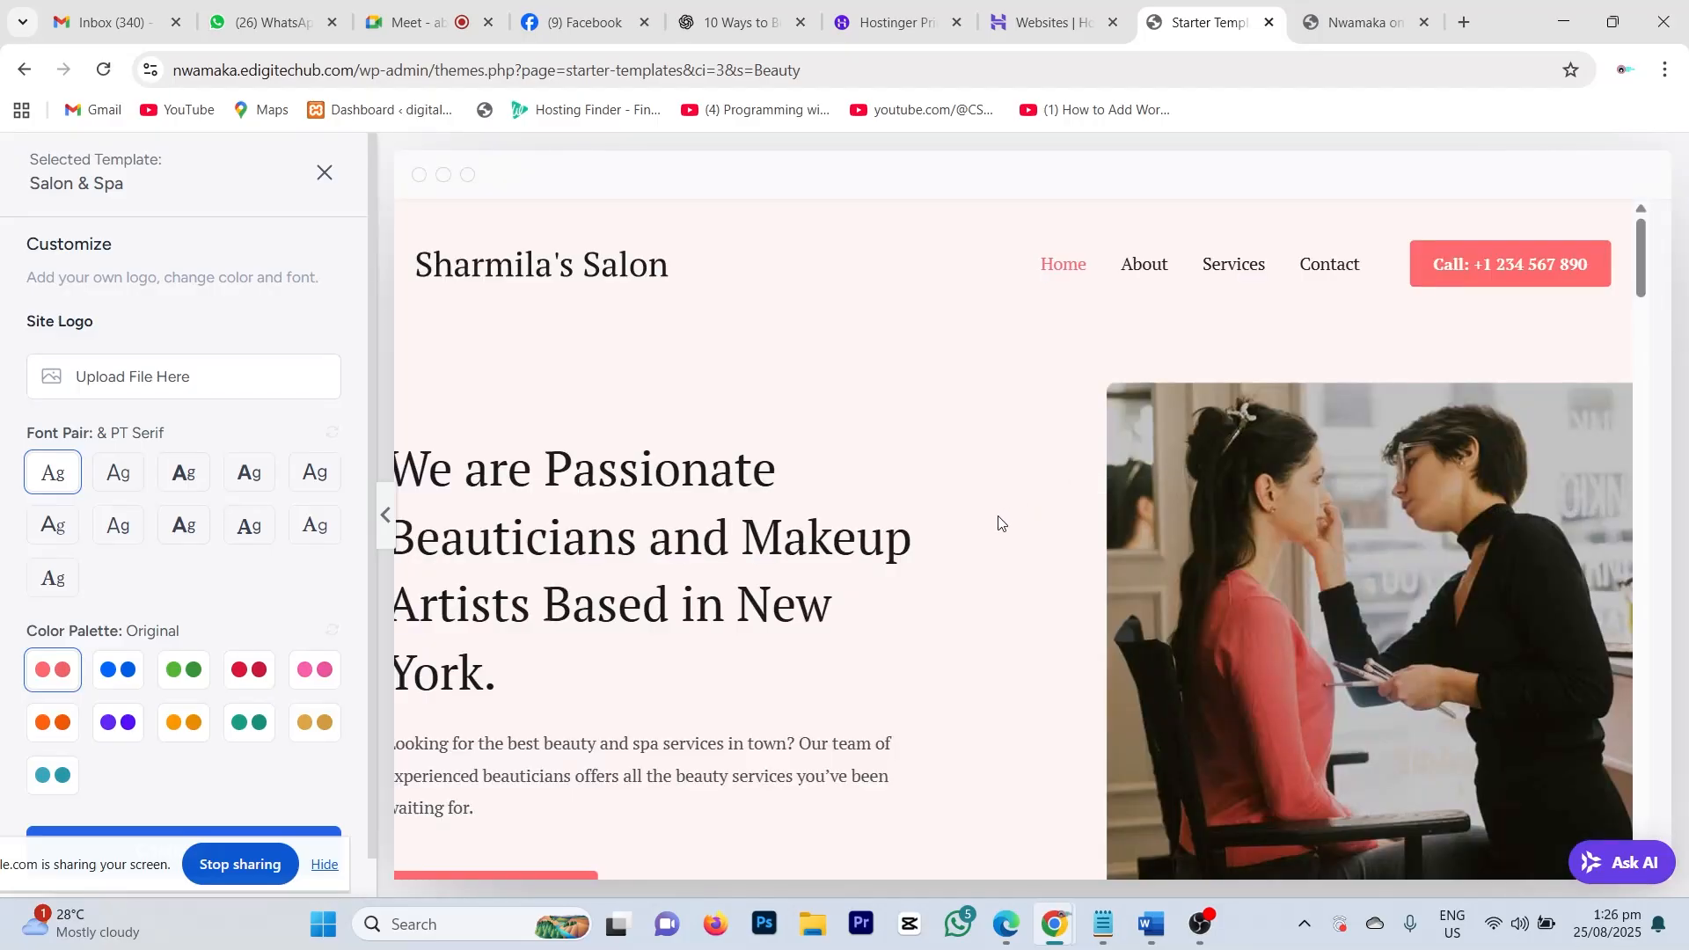
pyautogui.scroll(-7, 998, 516)
pyautogui.scroll(-8, 998, 516)
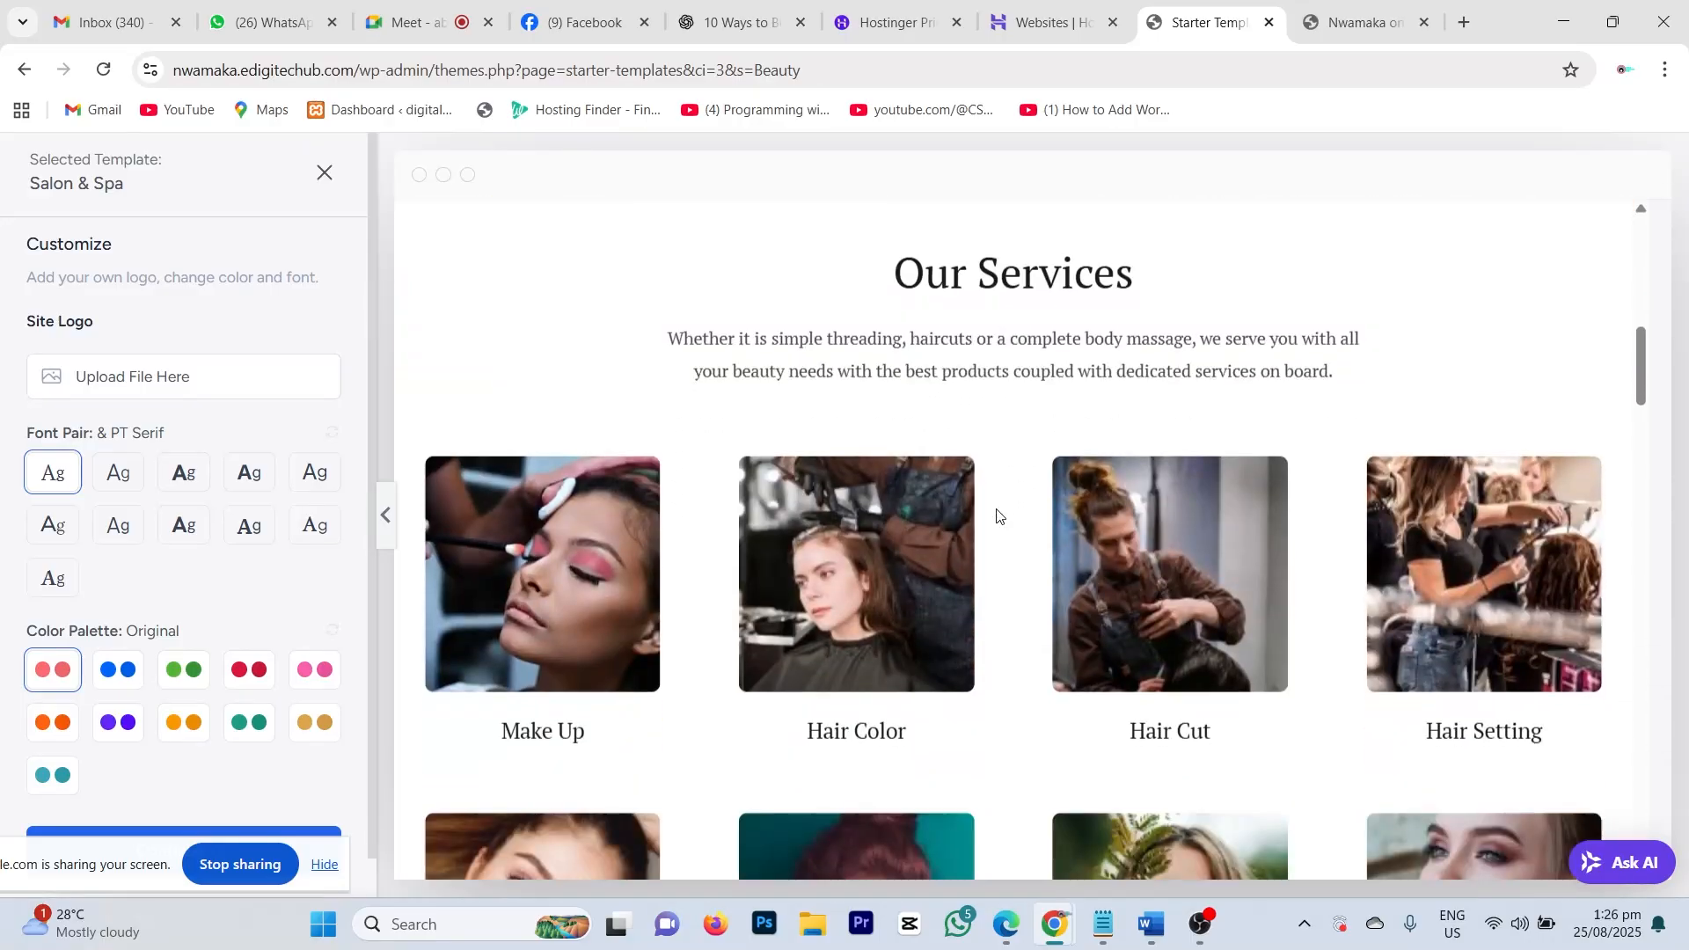
pyautogui.scroll(-10, 997, 515)
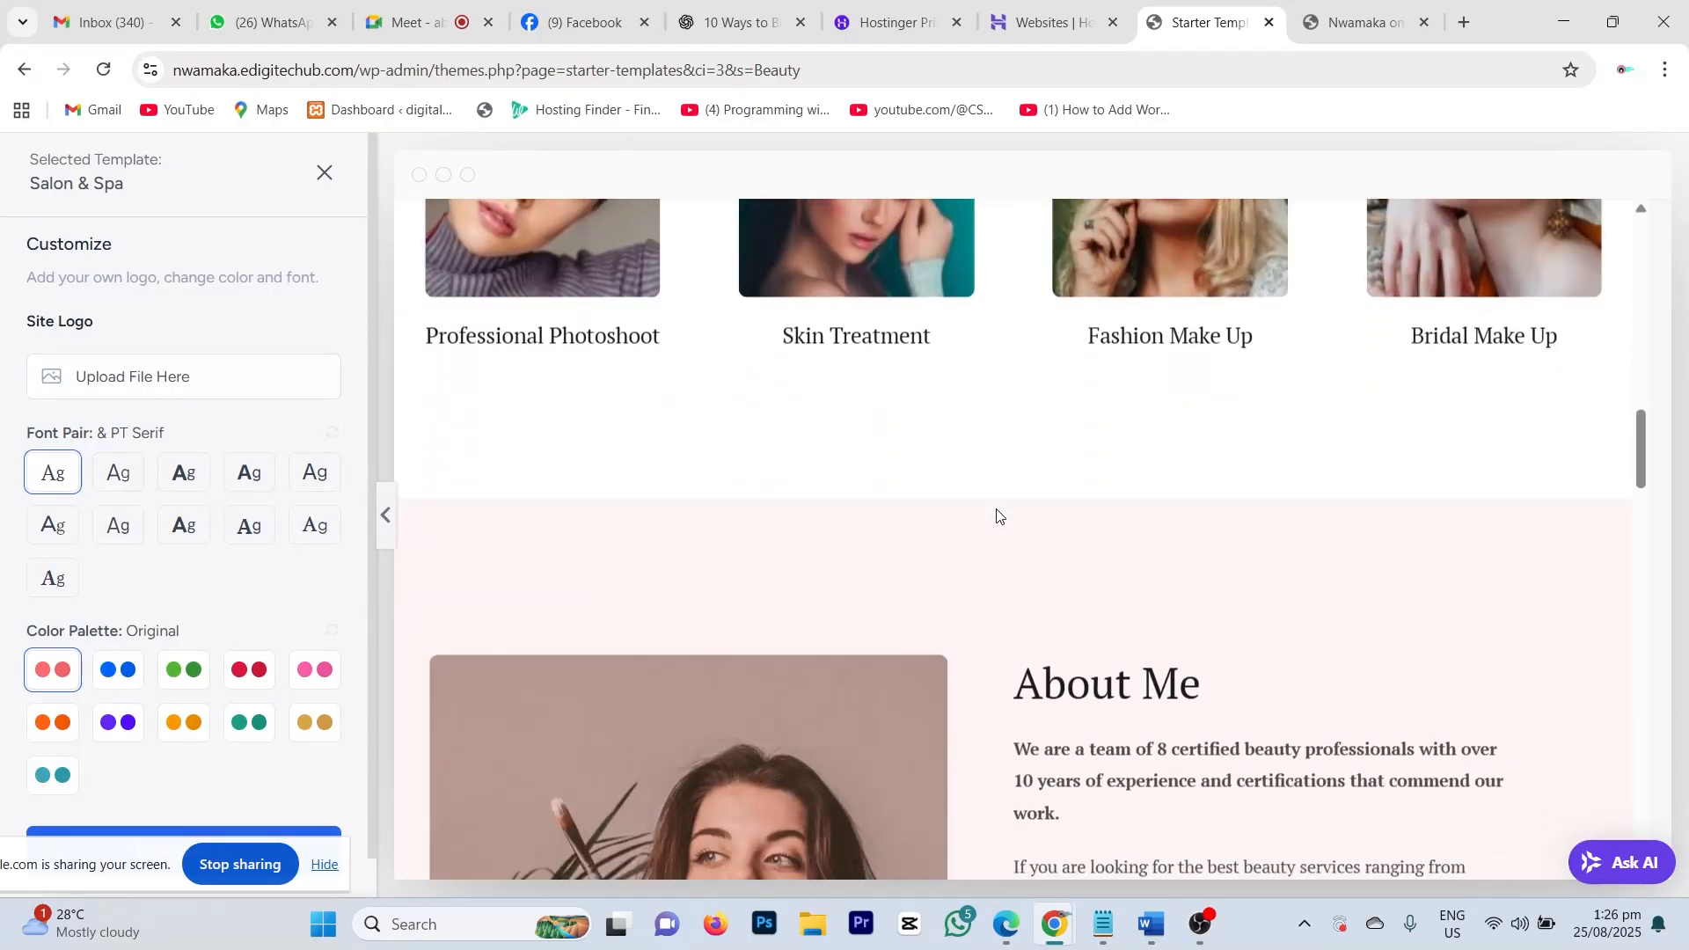
pyautogui.scroll(-10, 997, 516)
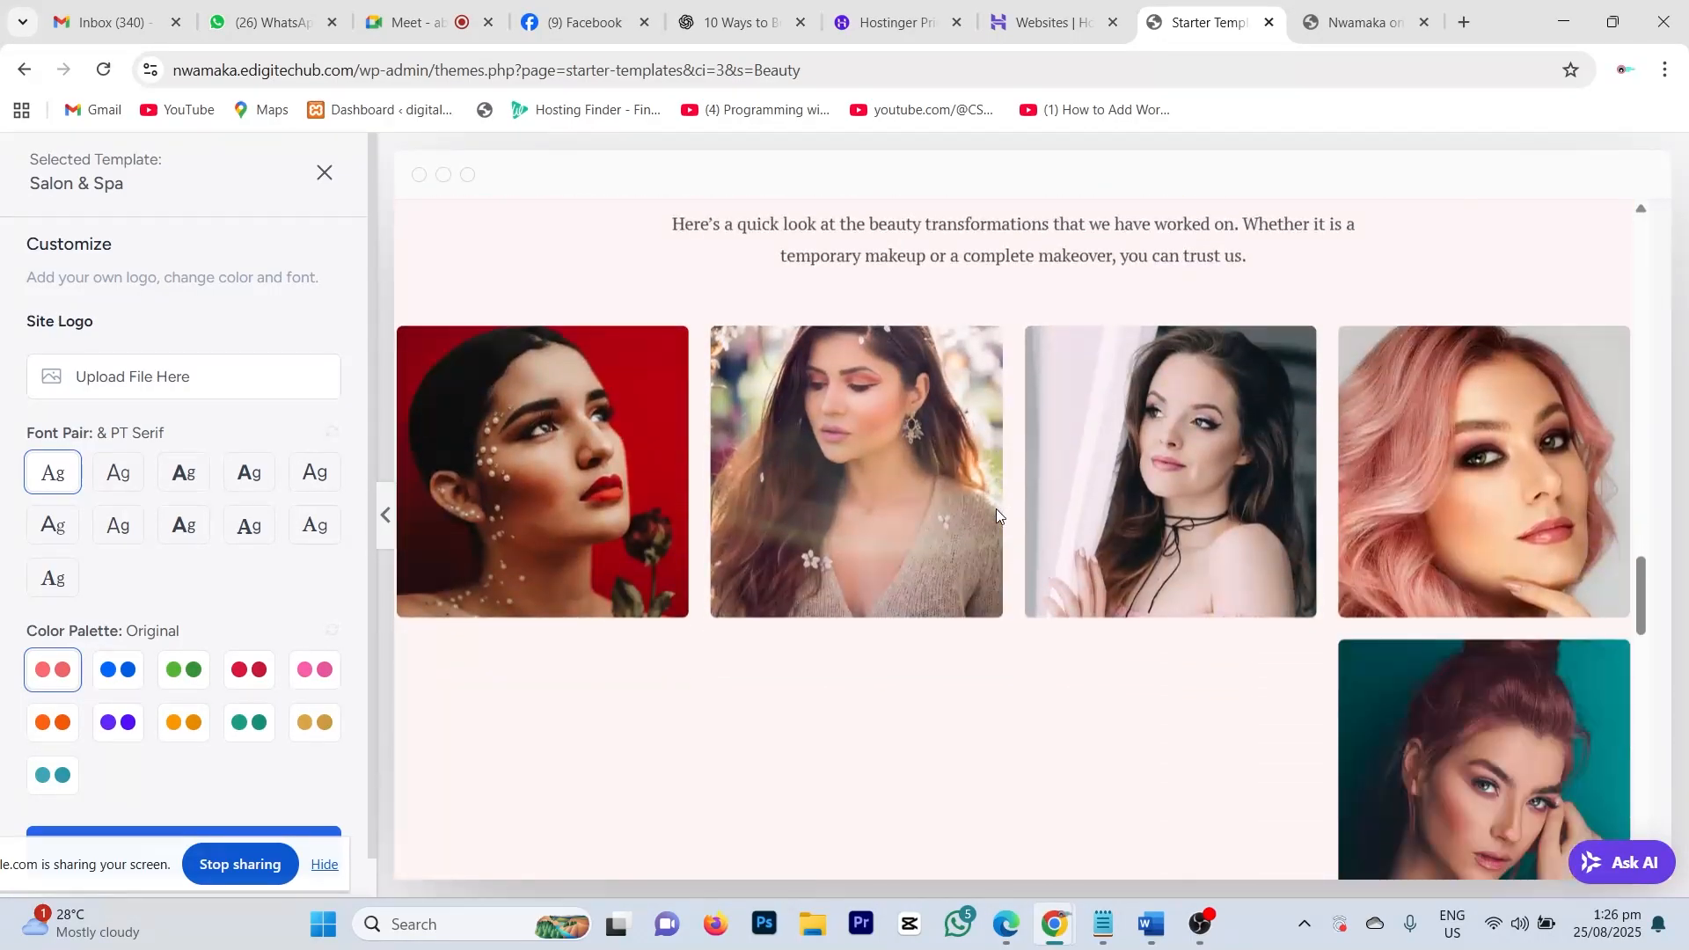
pyautogui.scroll(-10, 997, 515)
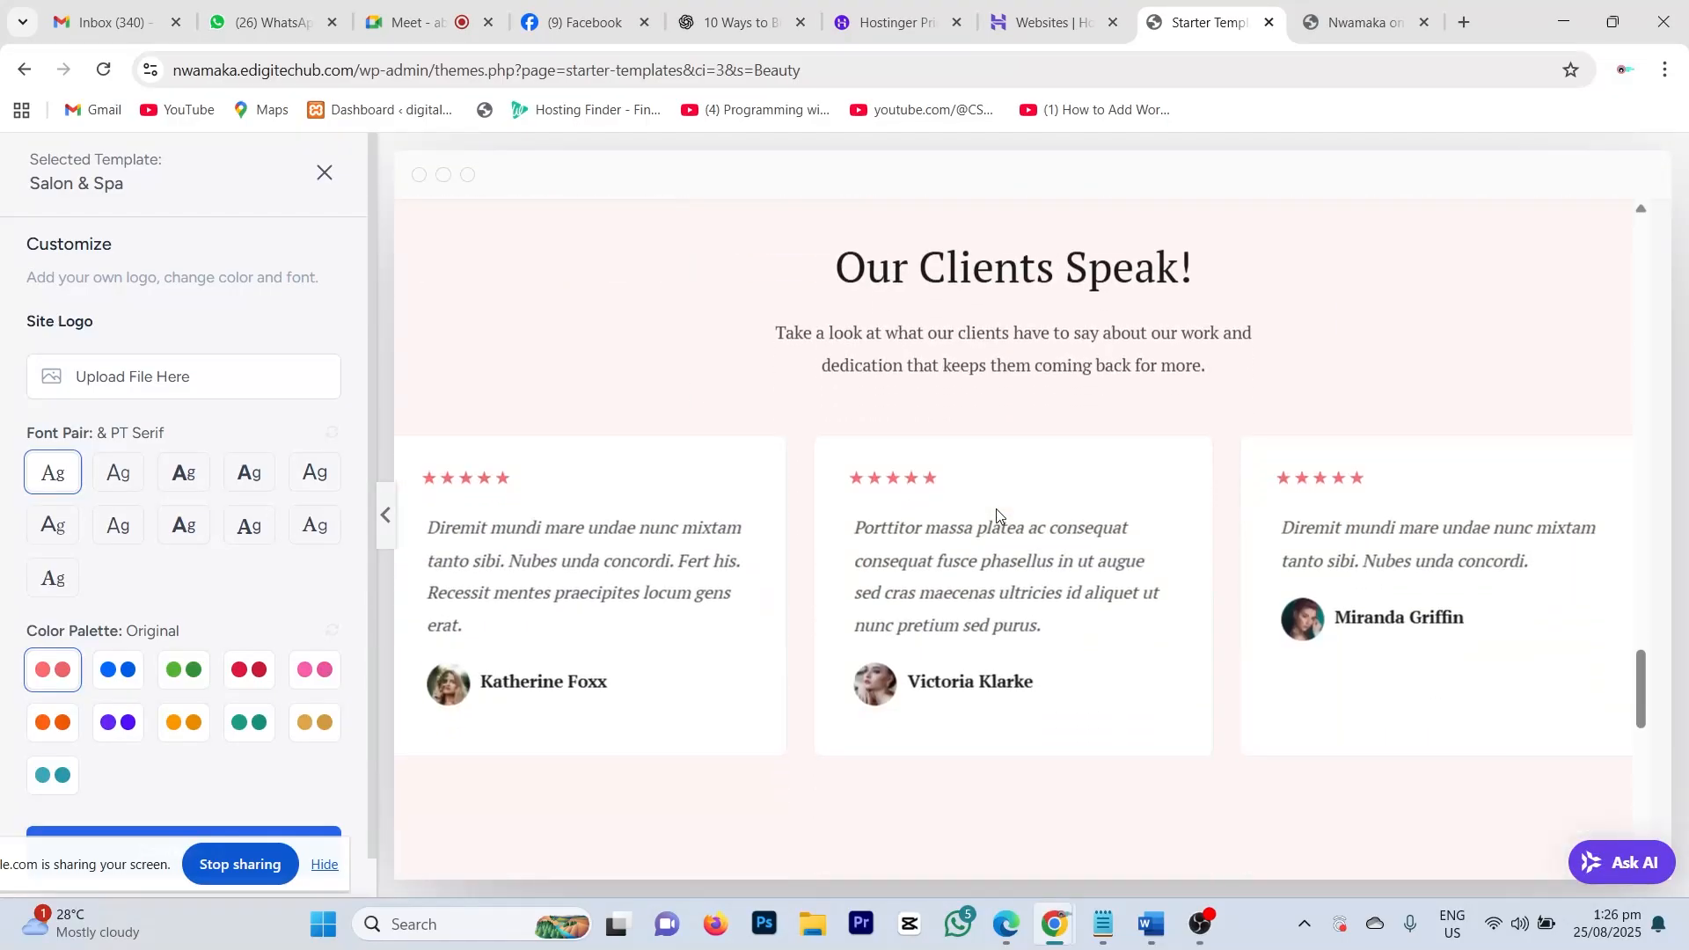
pyautogui.scroll(-5, 997, 515)
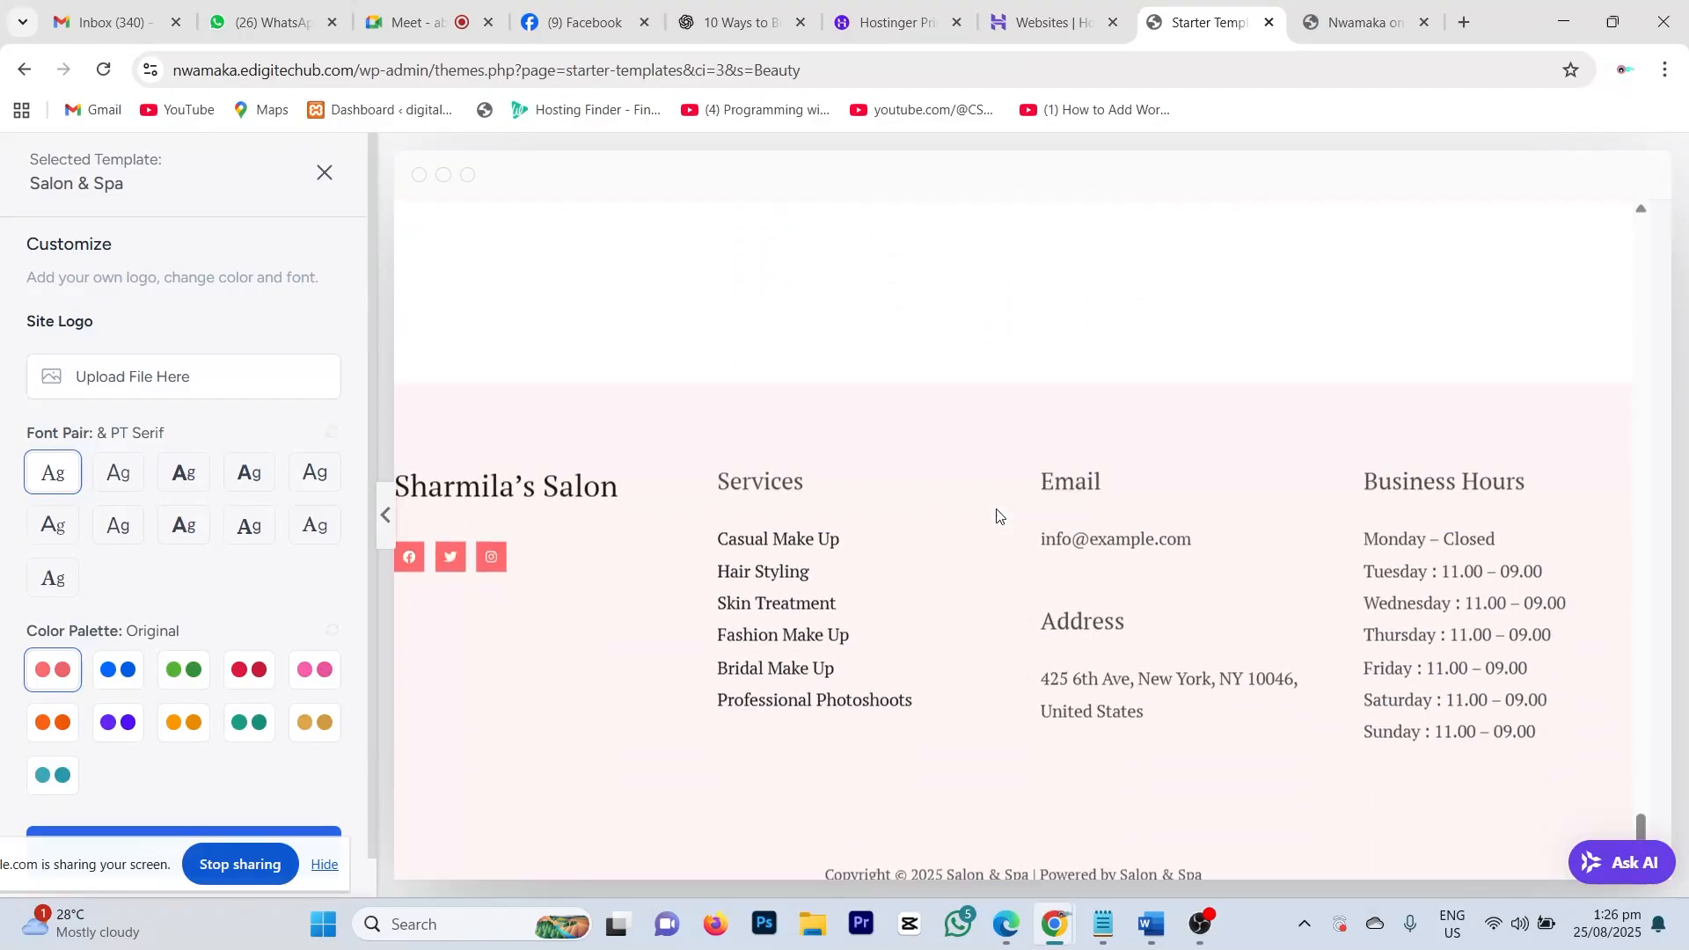
pyautogui.scroll(15, 998, 516)
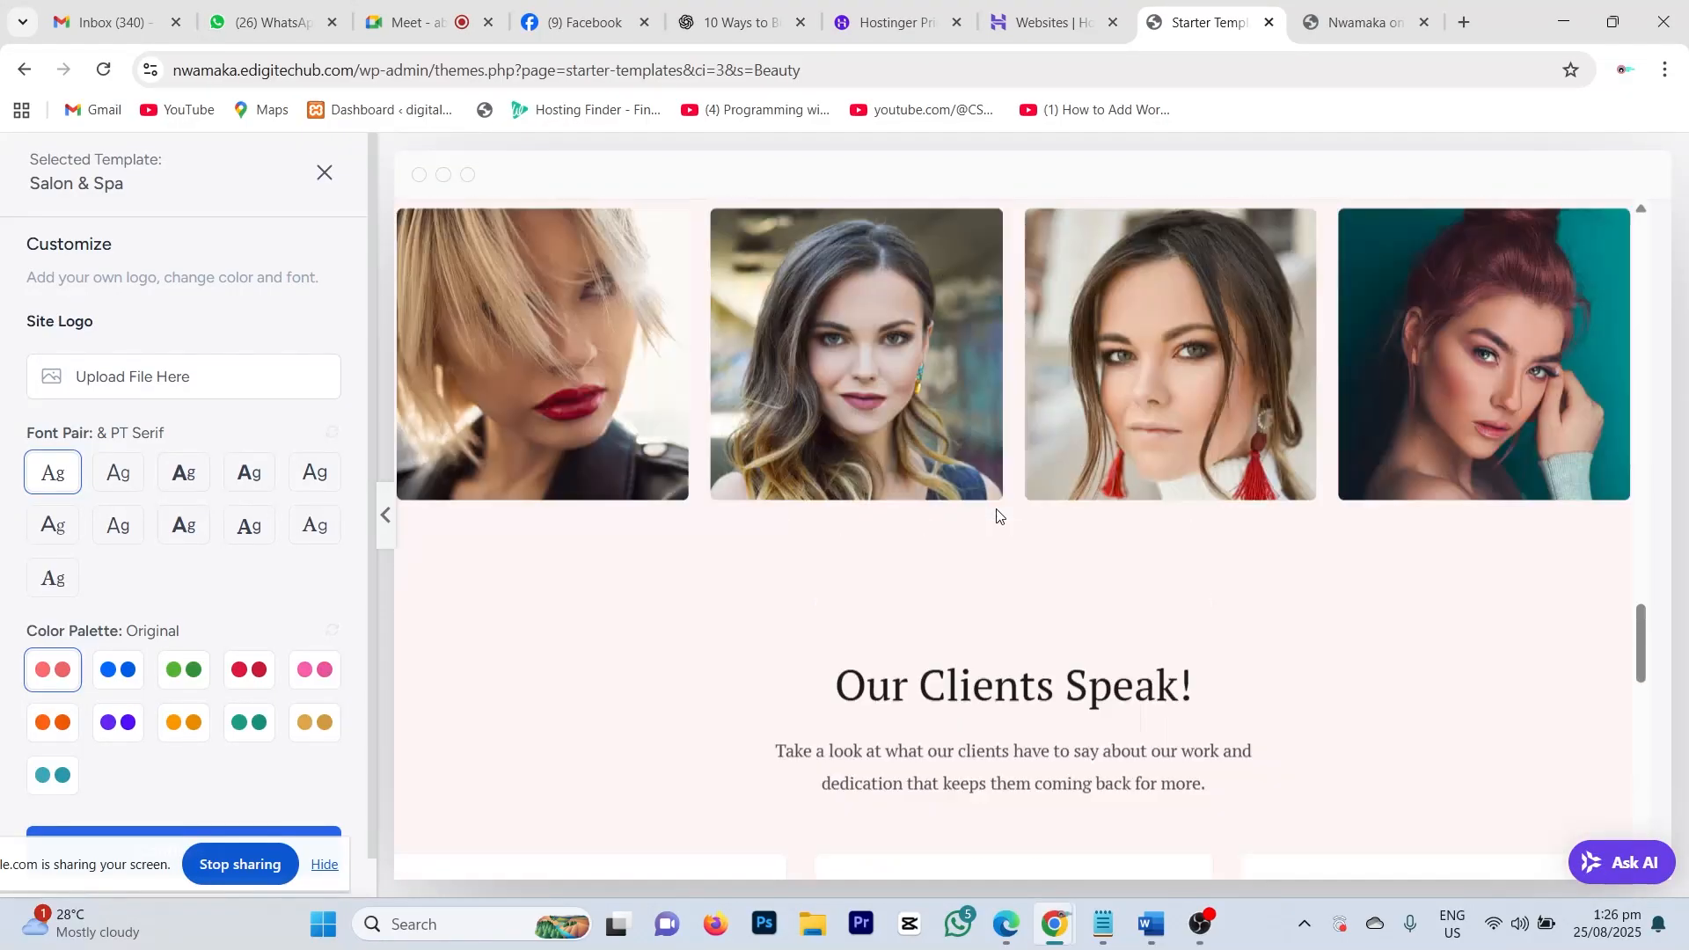
pyautogui.scroll(8, 997, 515)
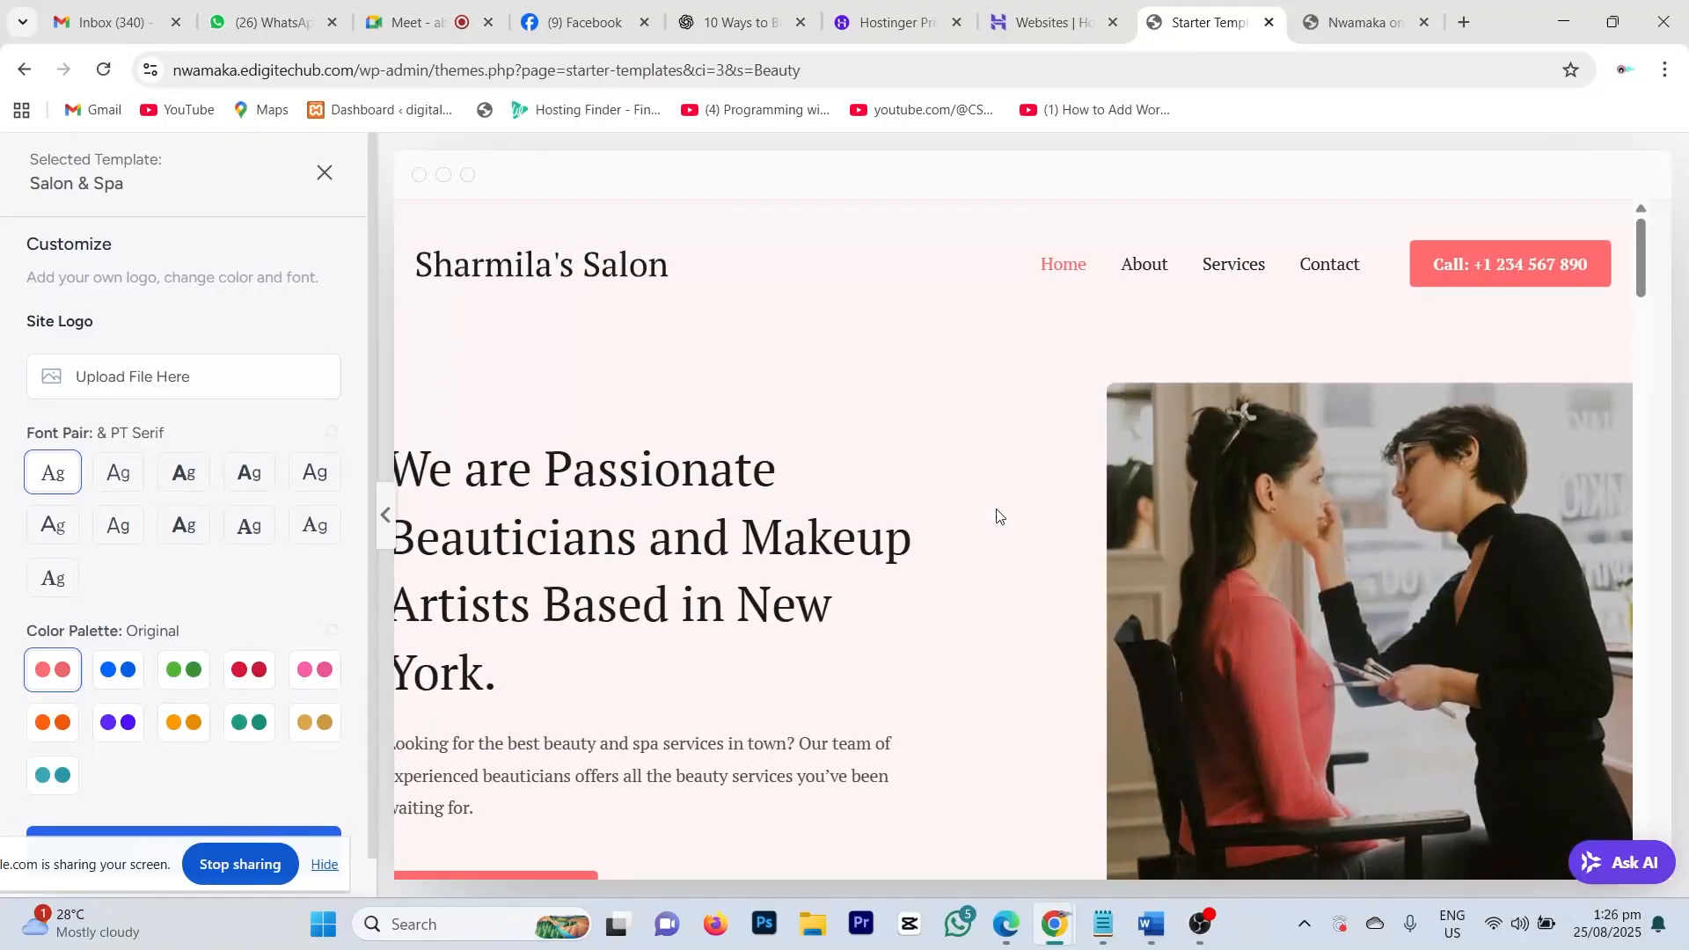
pyautogui.click(1158, 269)
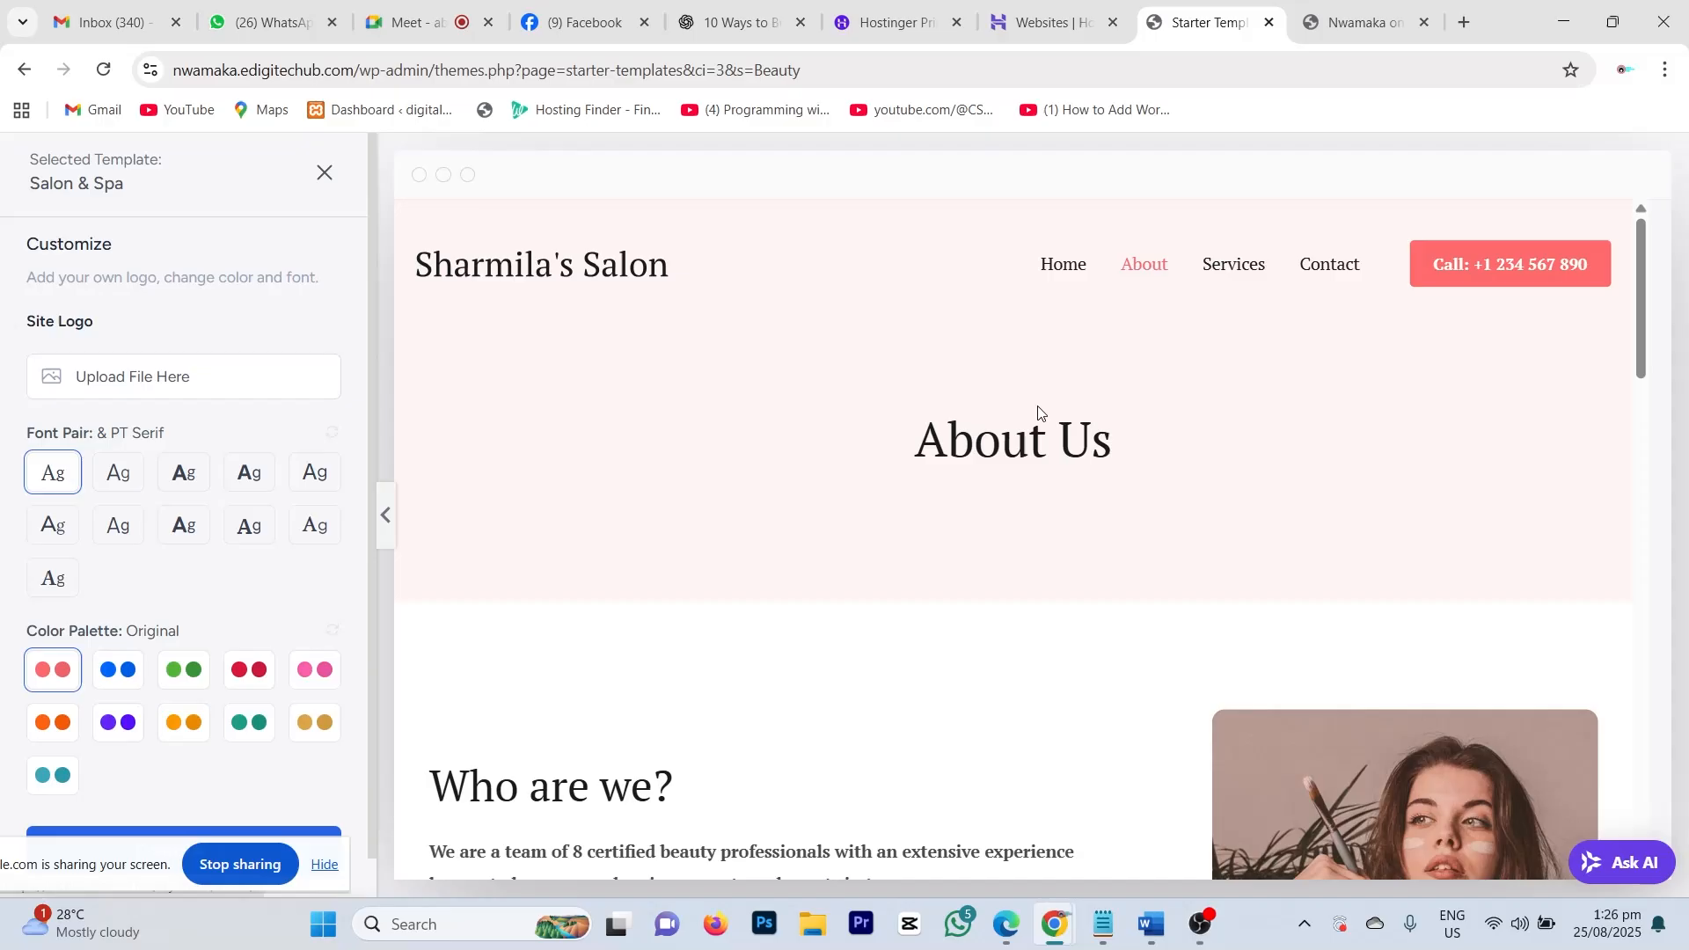
pyautogui.scroll(-9, 1041, 416)
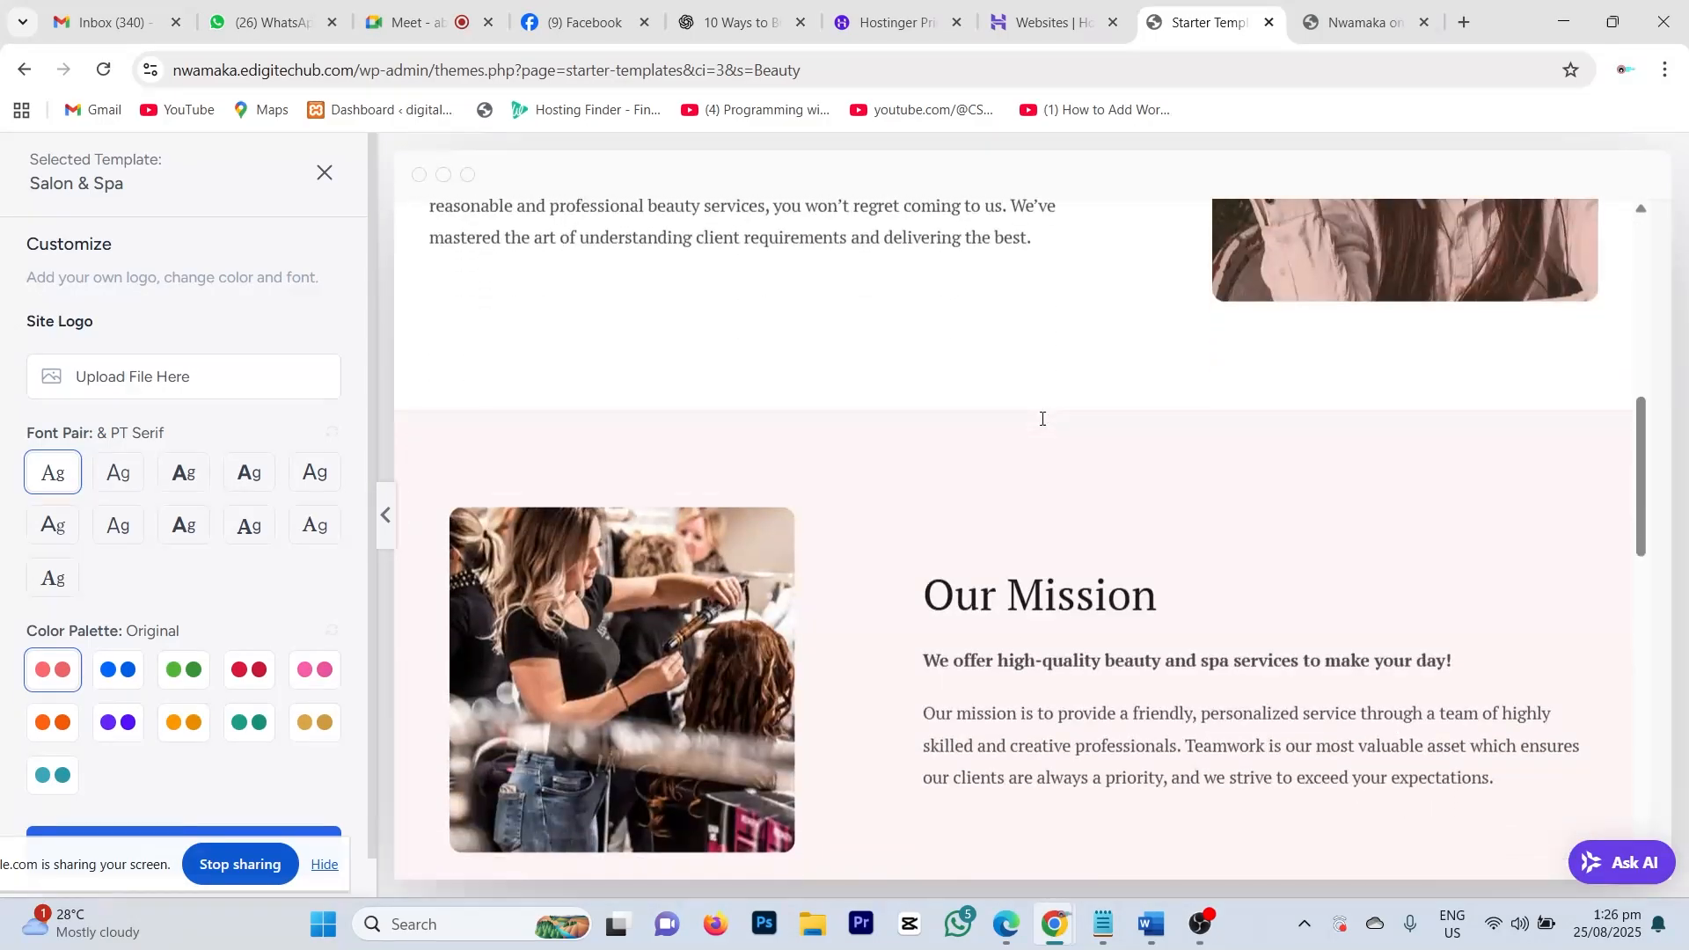
pyautogui.scroll(-15, 1043, 418)
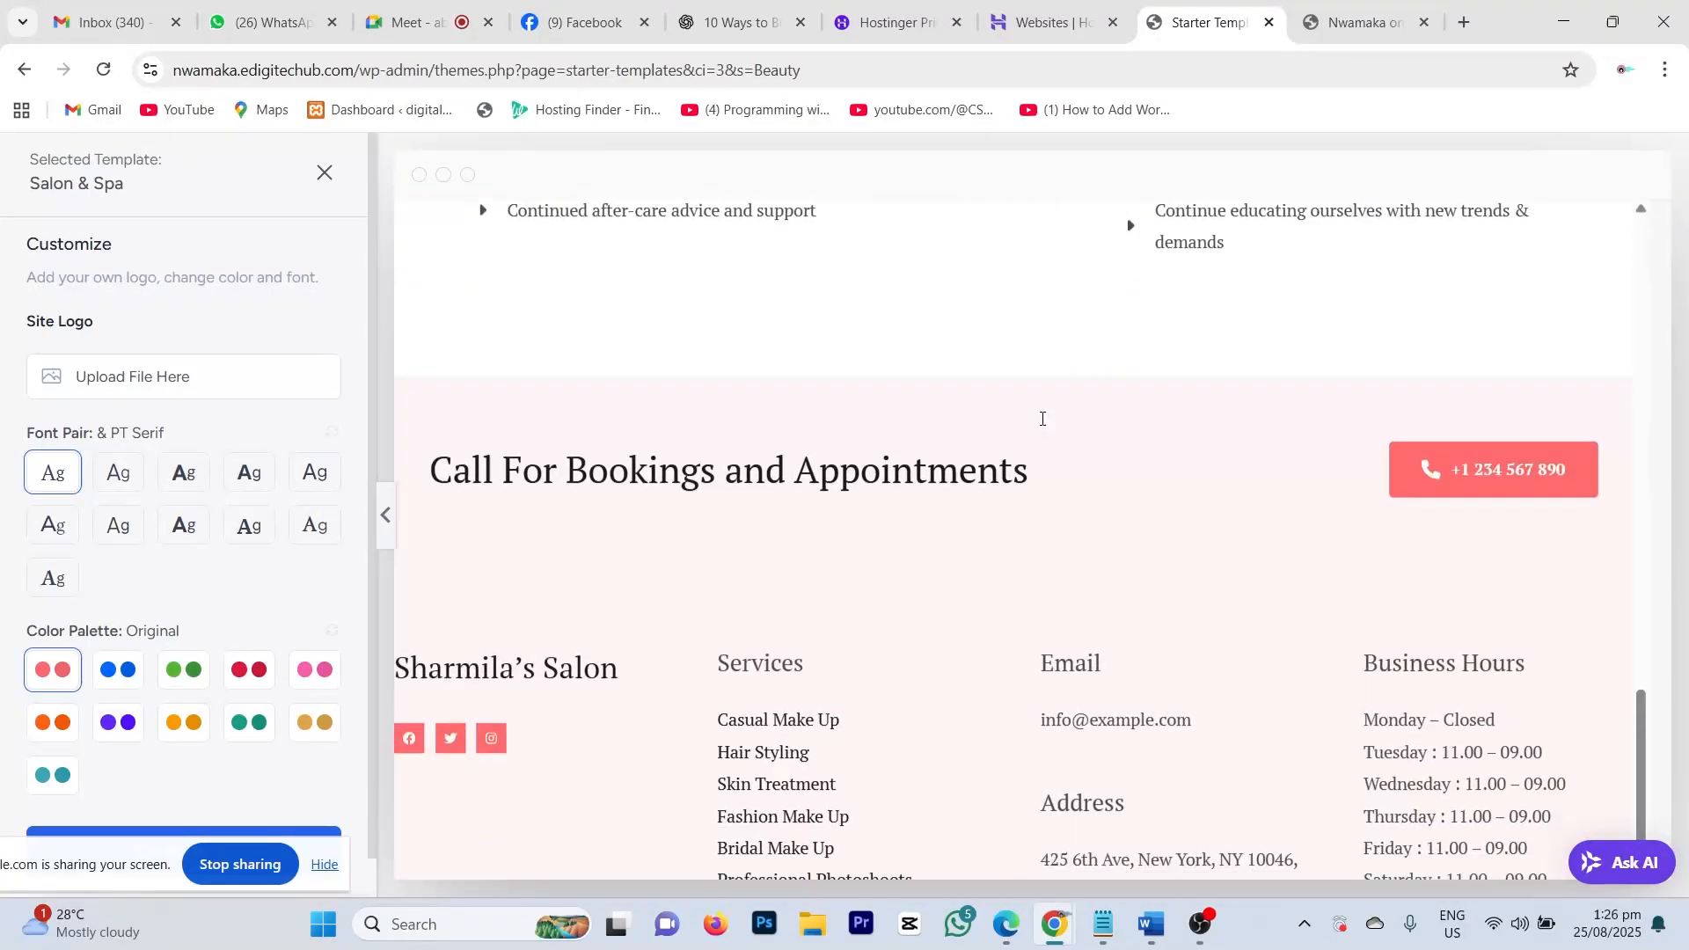
pyautogui.scroll(-3, 1042, 418)
pyautogui.scroll(20, 1042, 419)
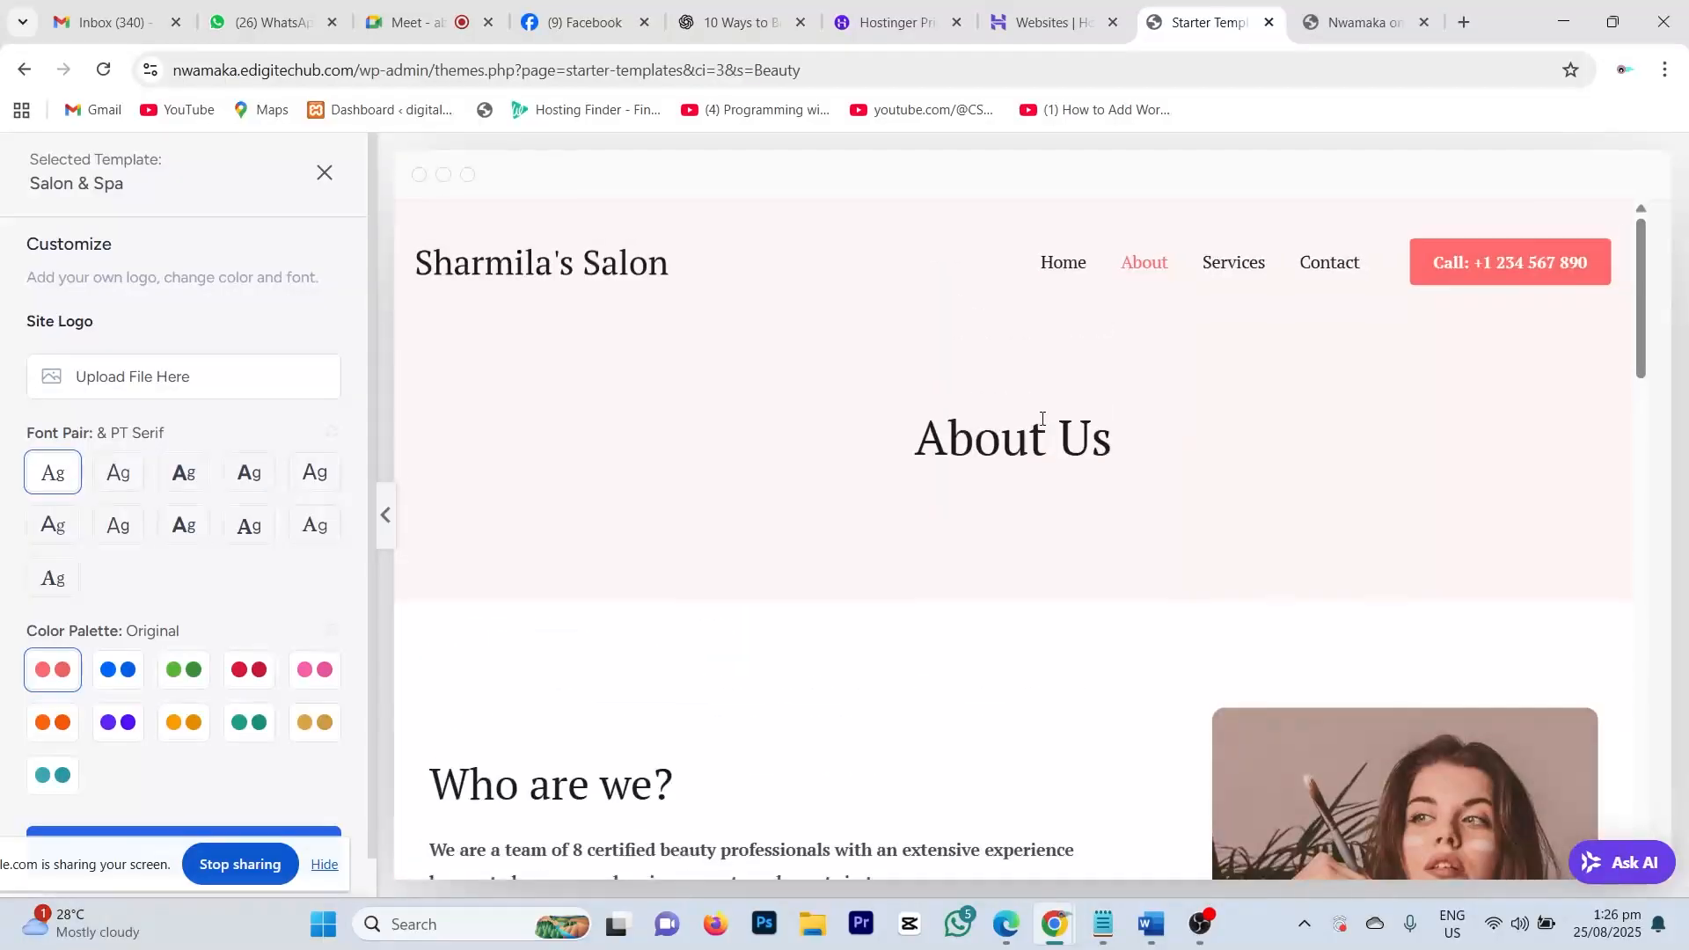
pyautogui.click(1233, 265)
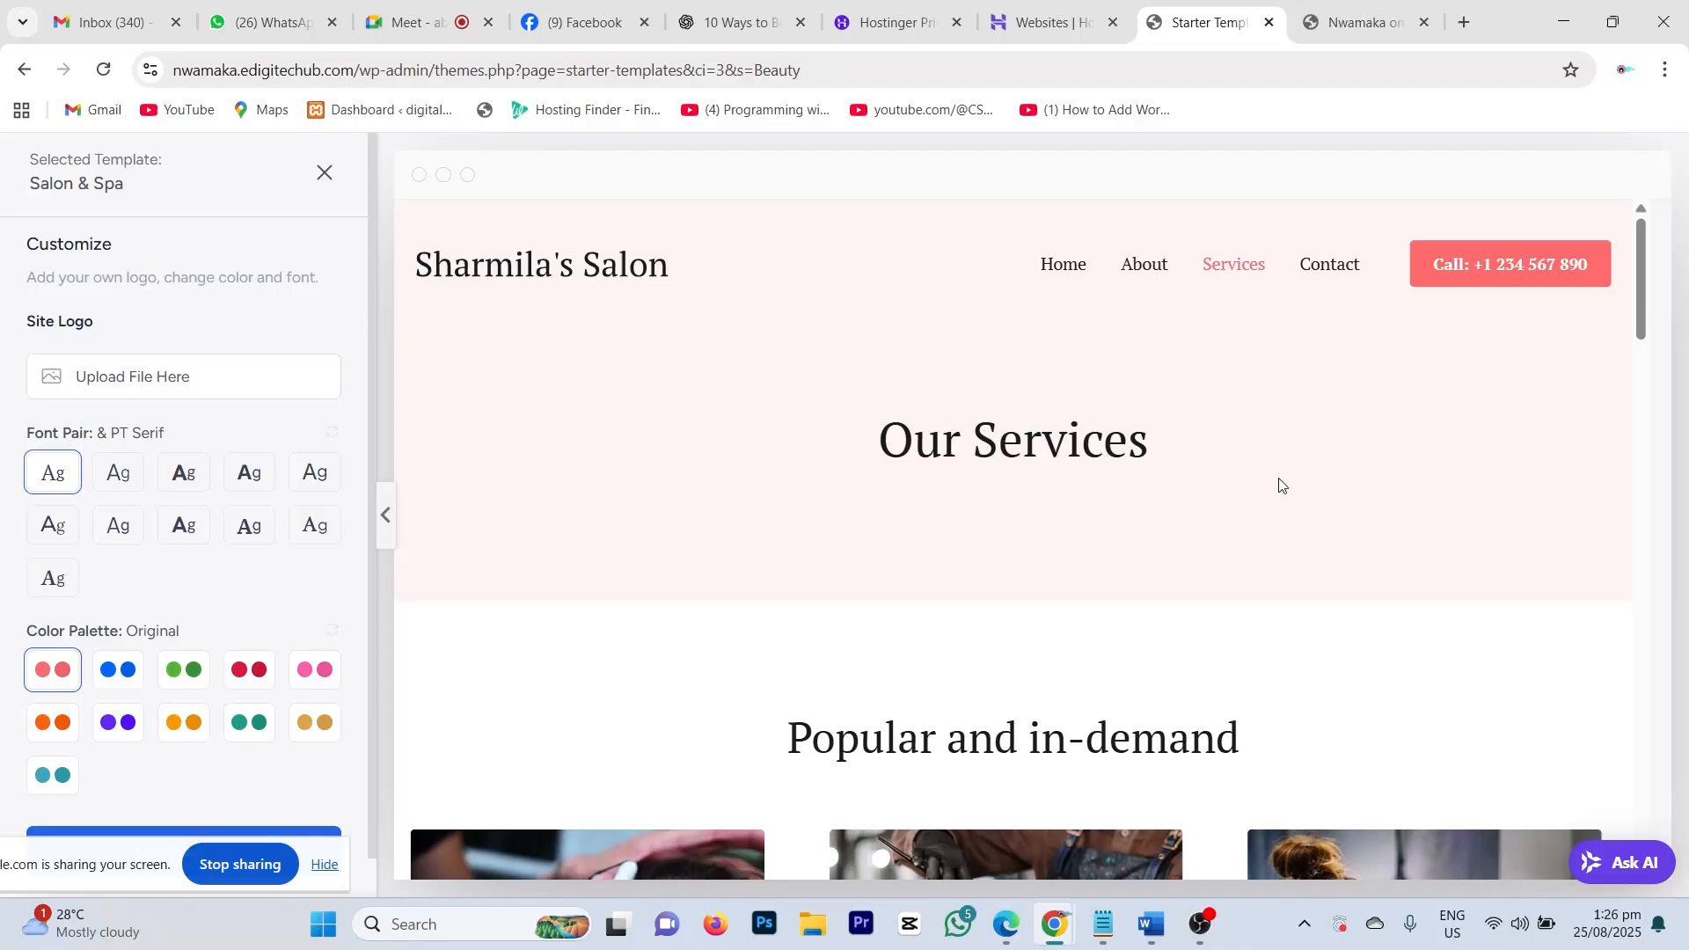
pyautogui.scroll(-20, 1280, 484)
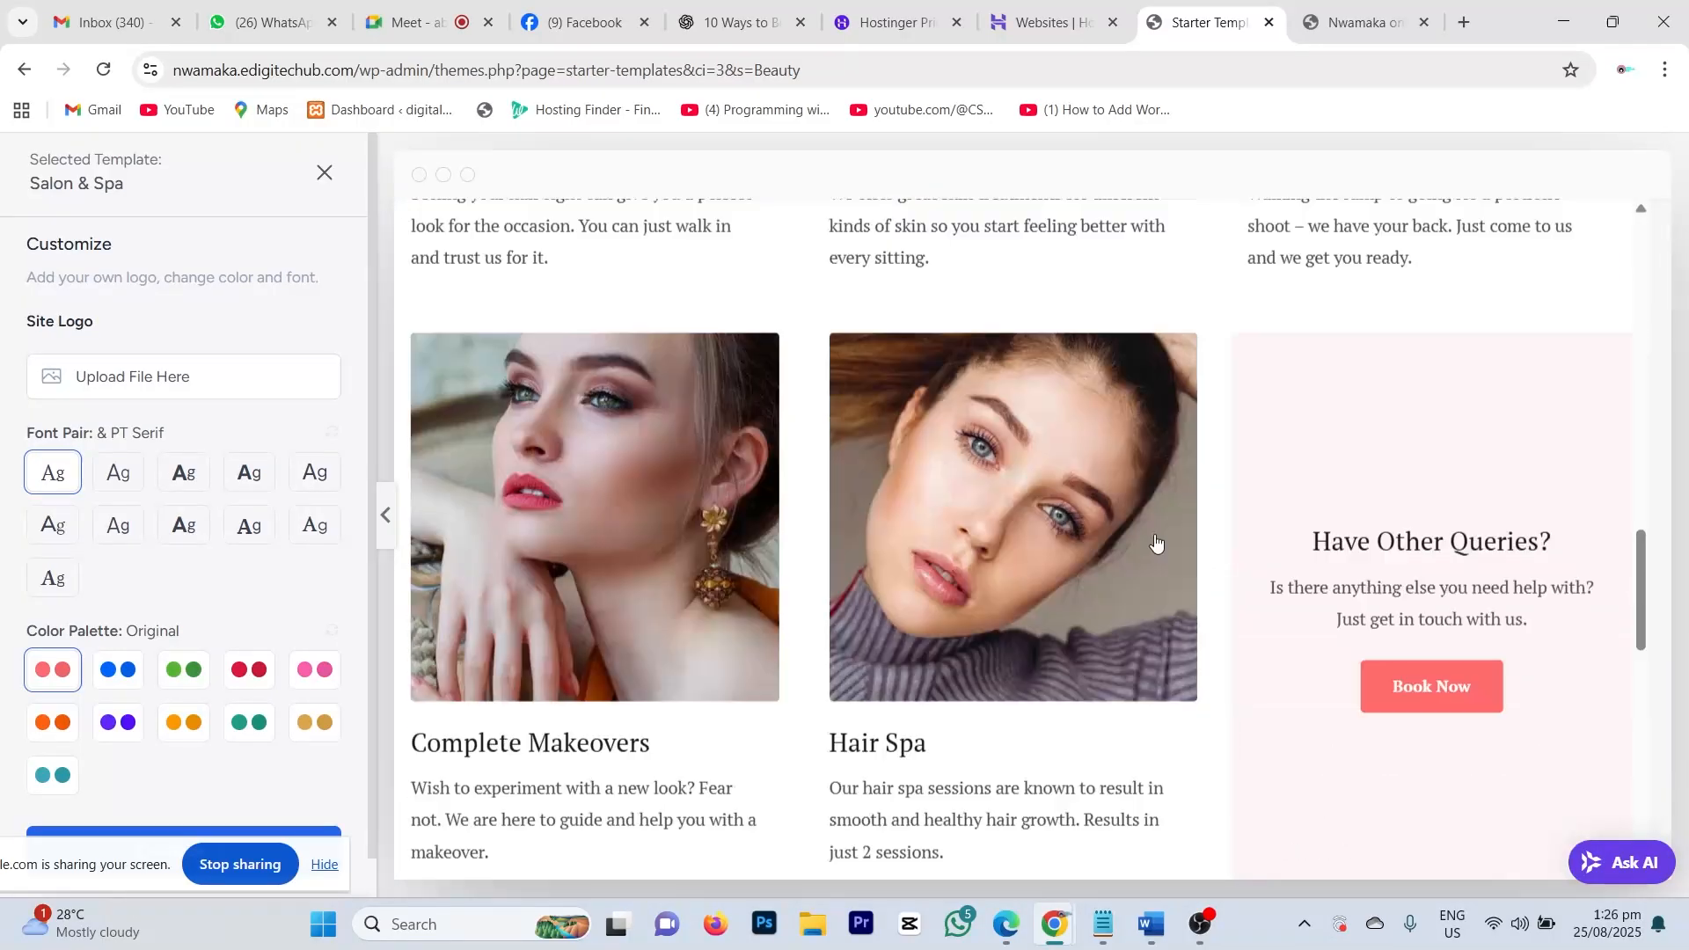
pyautogui.scroll(20, 1139, 548)
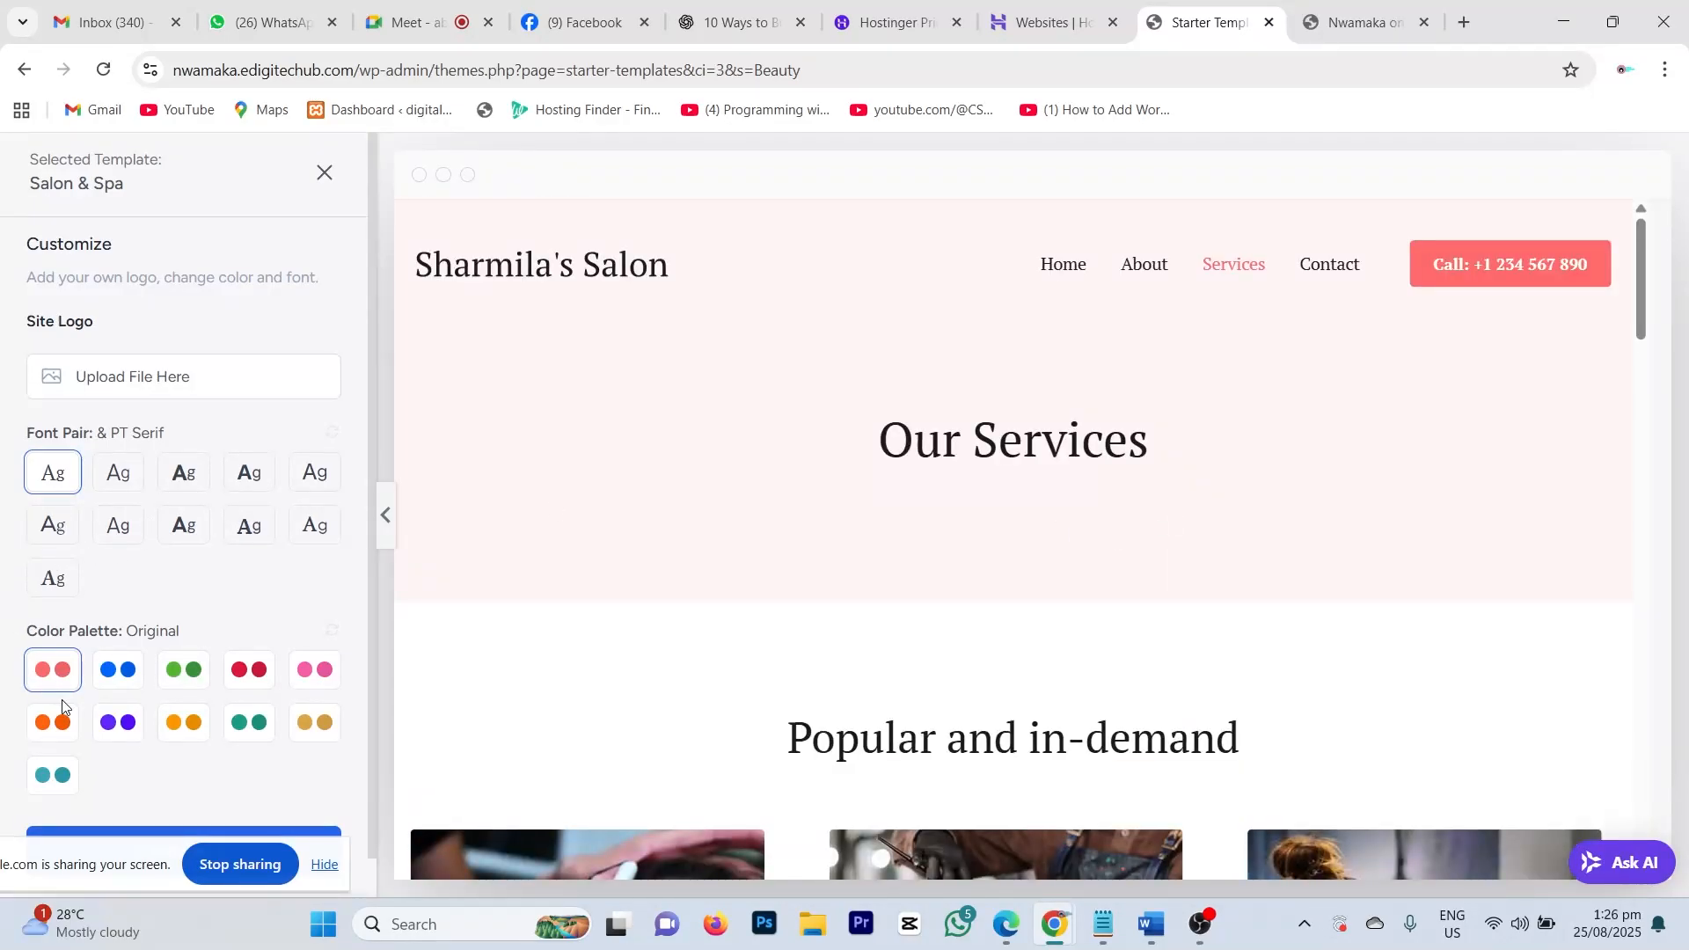
pyautogui.scroll(-1, 88, 704)
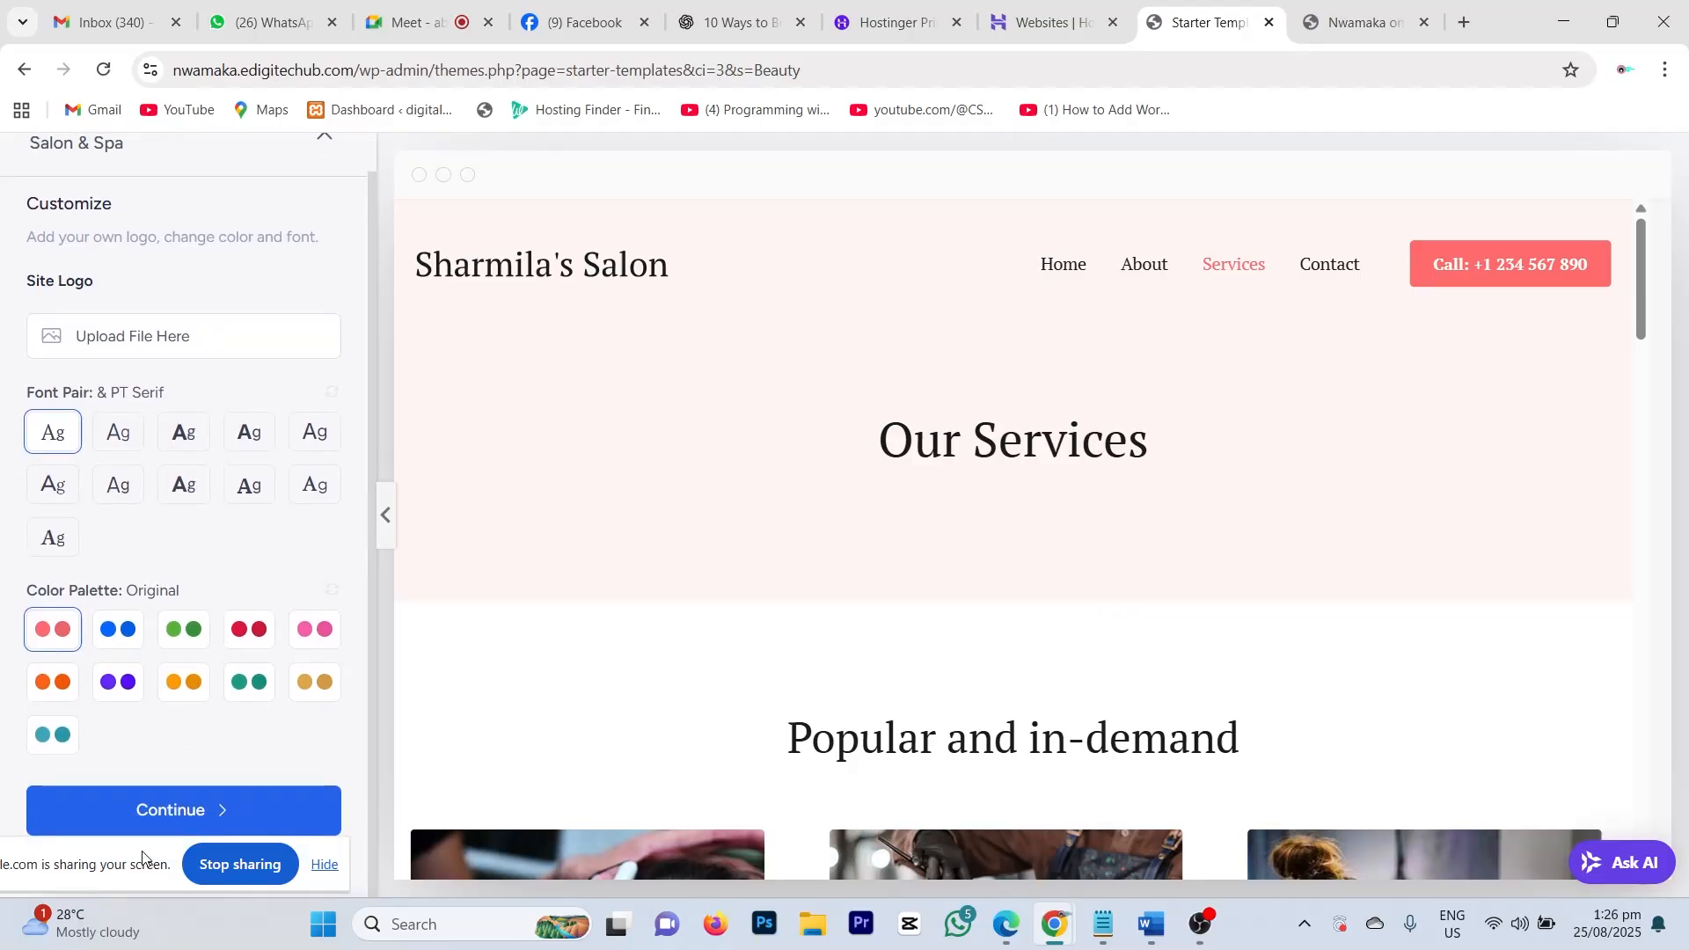
pyautogui.moveTo(142, 858); pyautogui.dragTo(150, 895)
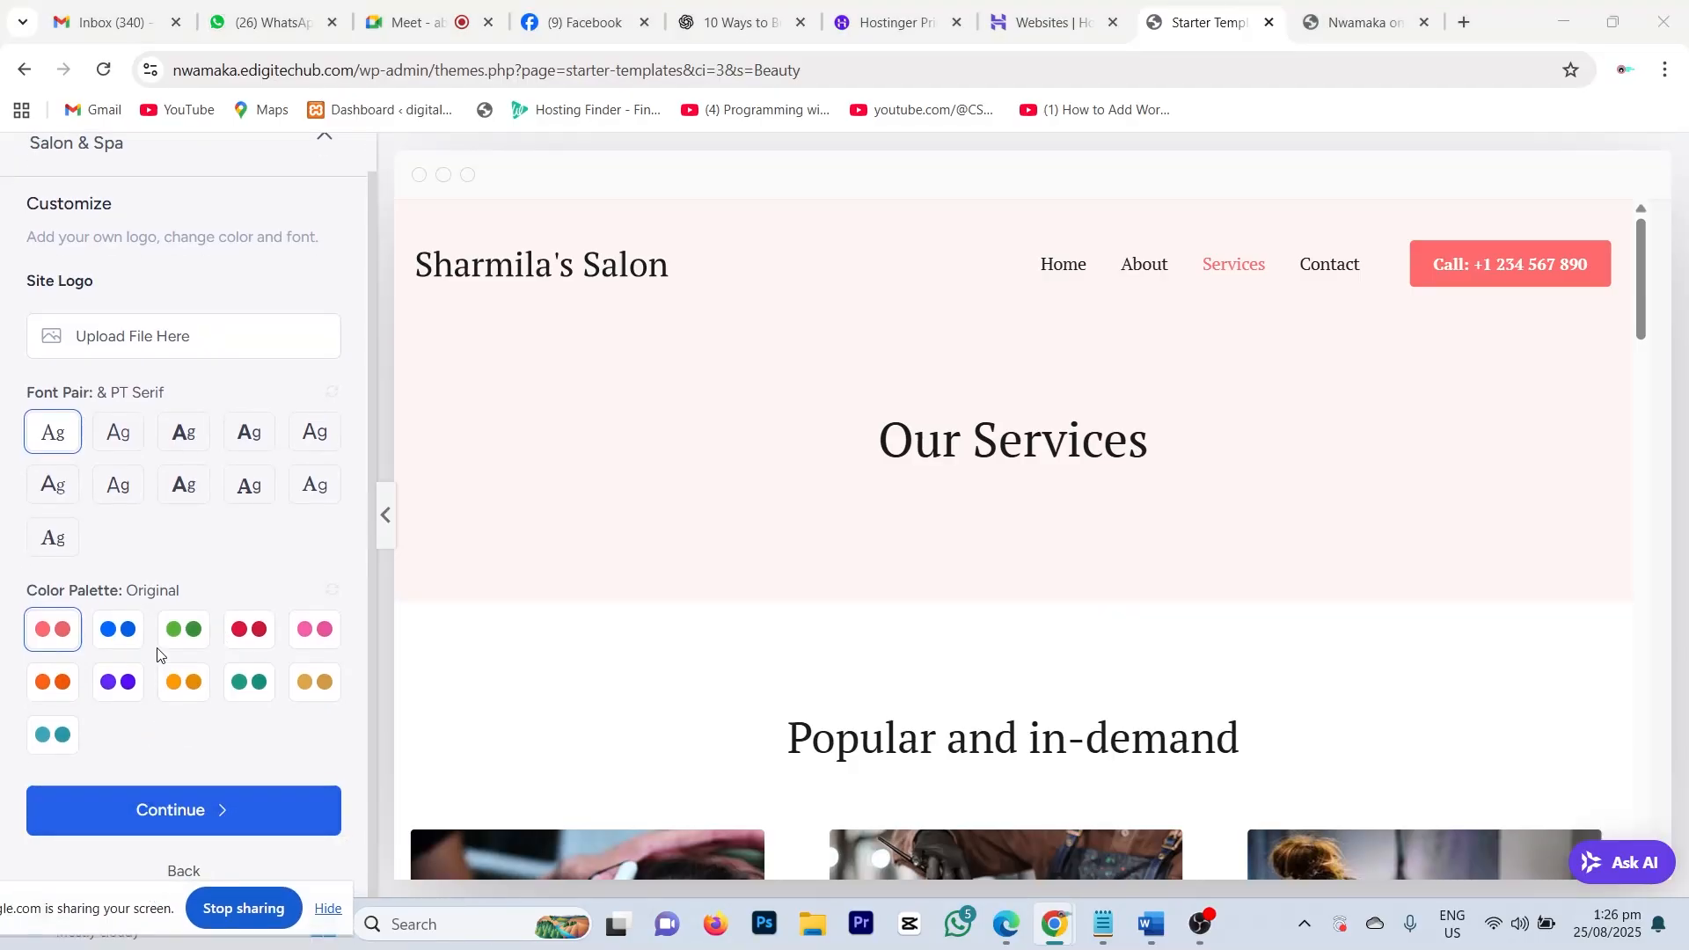
pyautogui.click(311, 629)
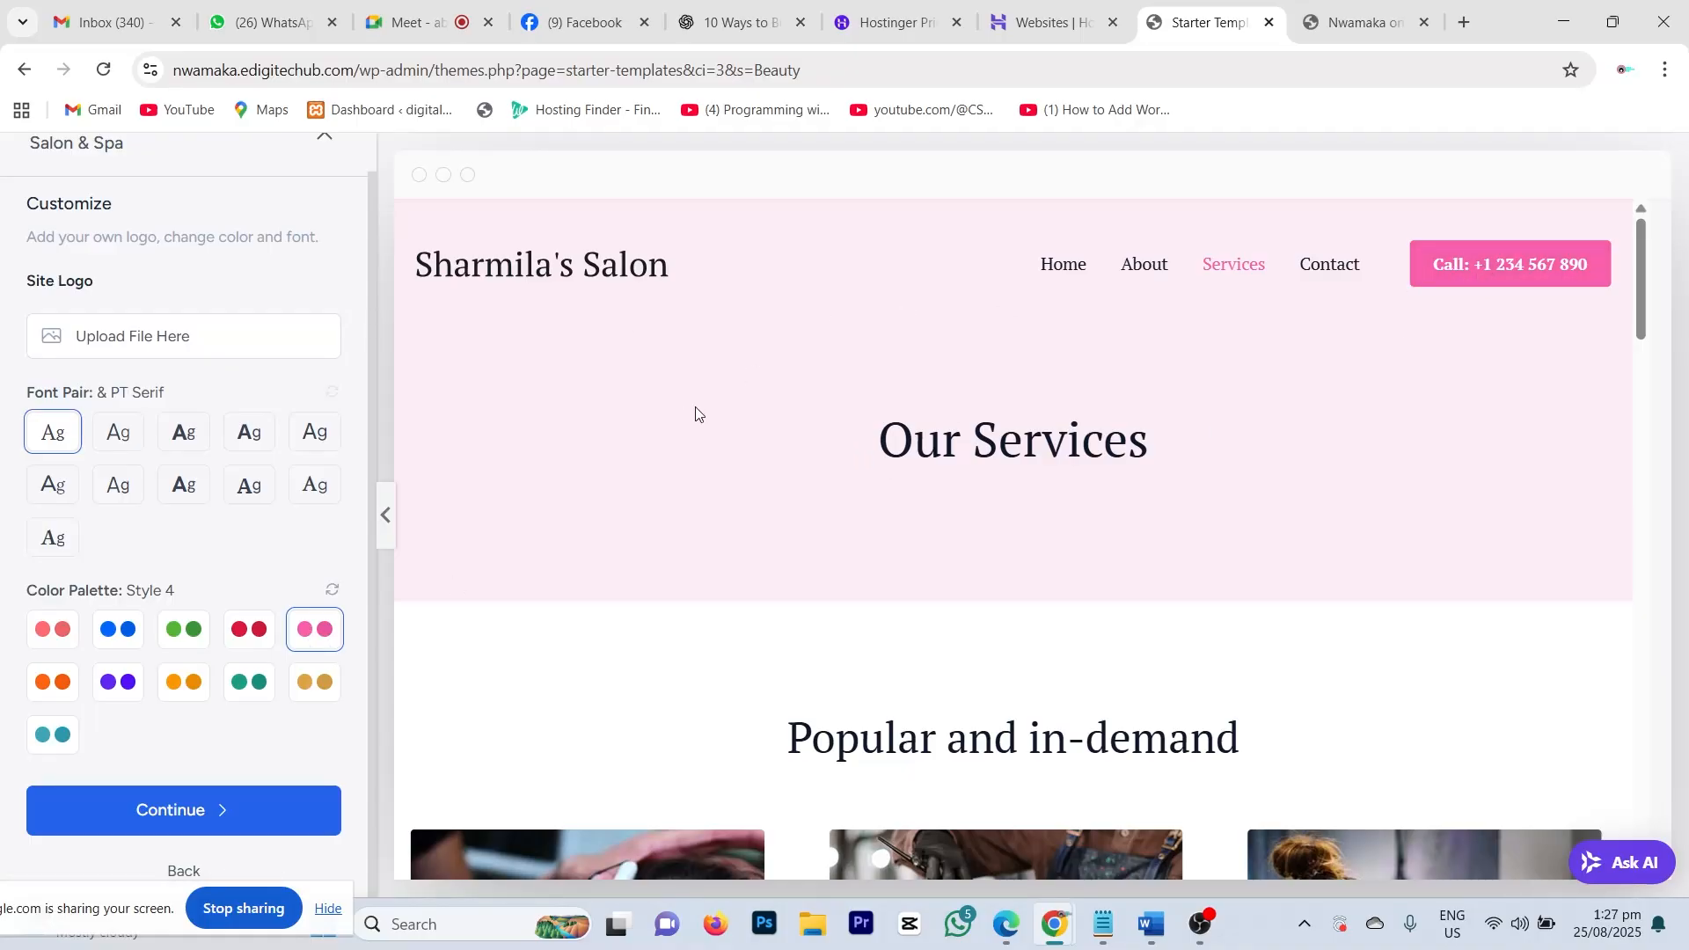
pyautogui.click(57, 630)
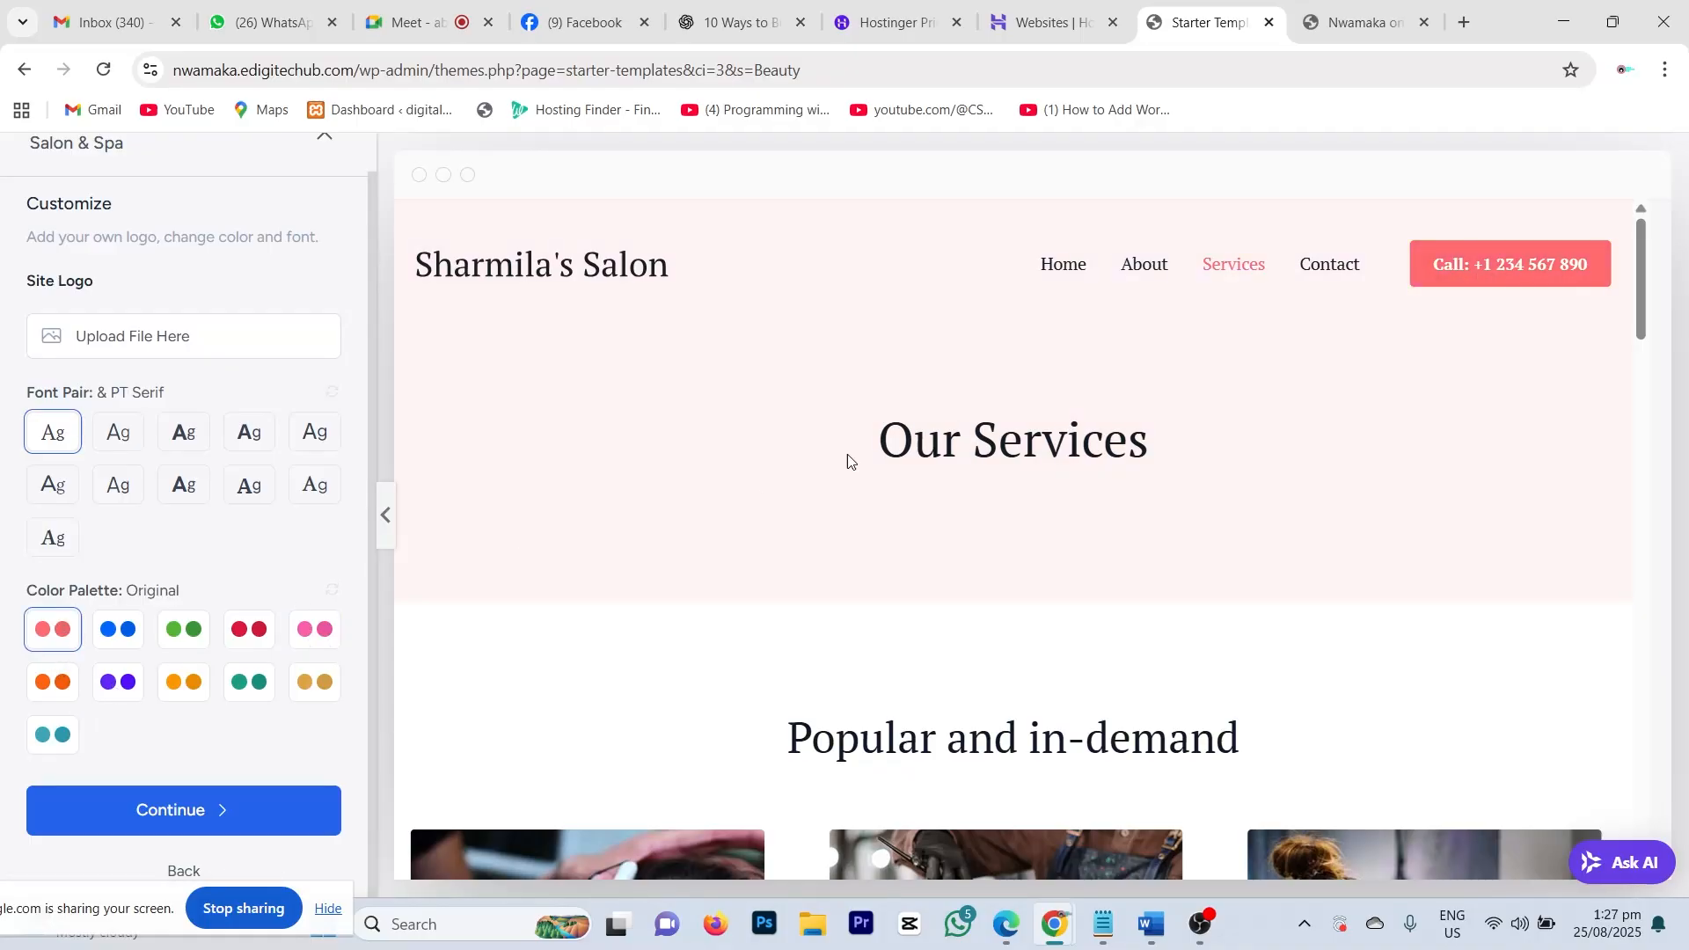
pyautogui.click(264, 683)
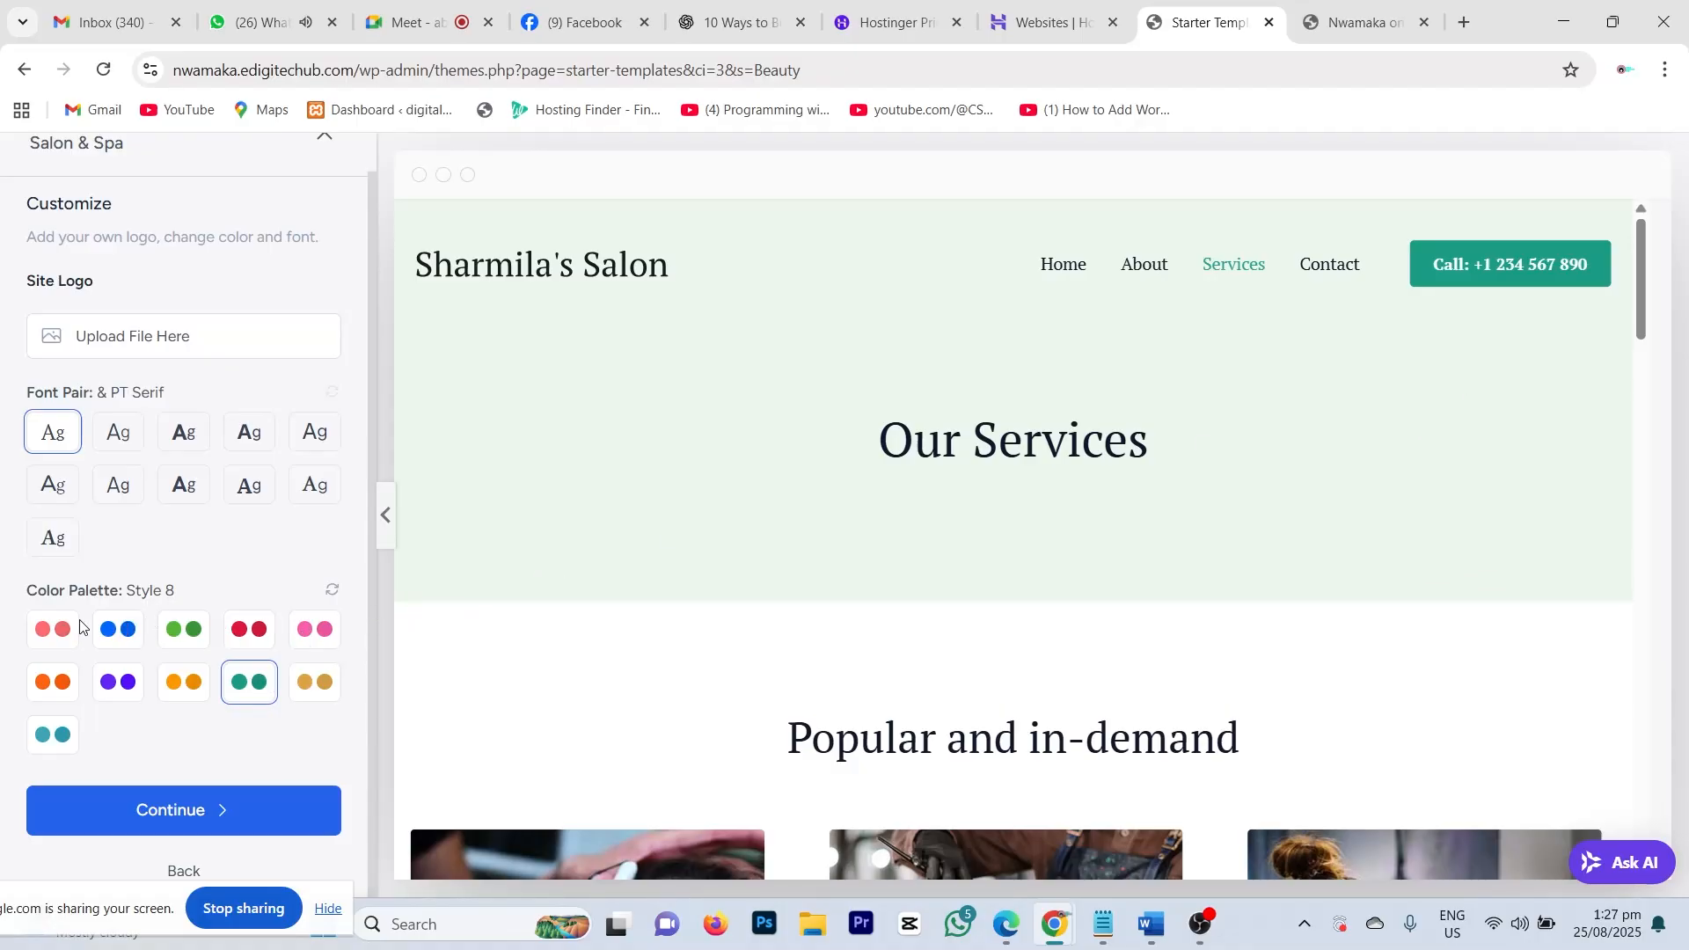
pyautogui.click(54, 632)
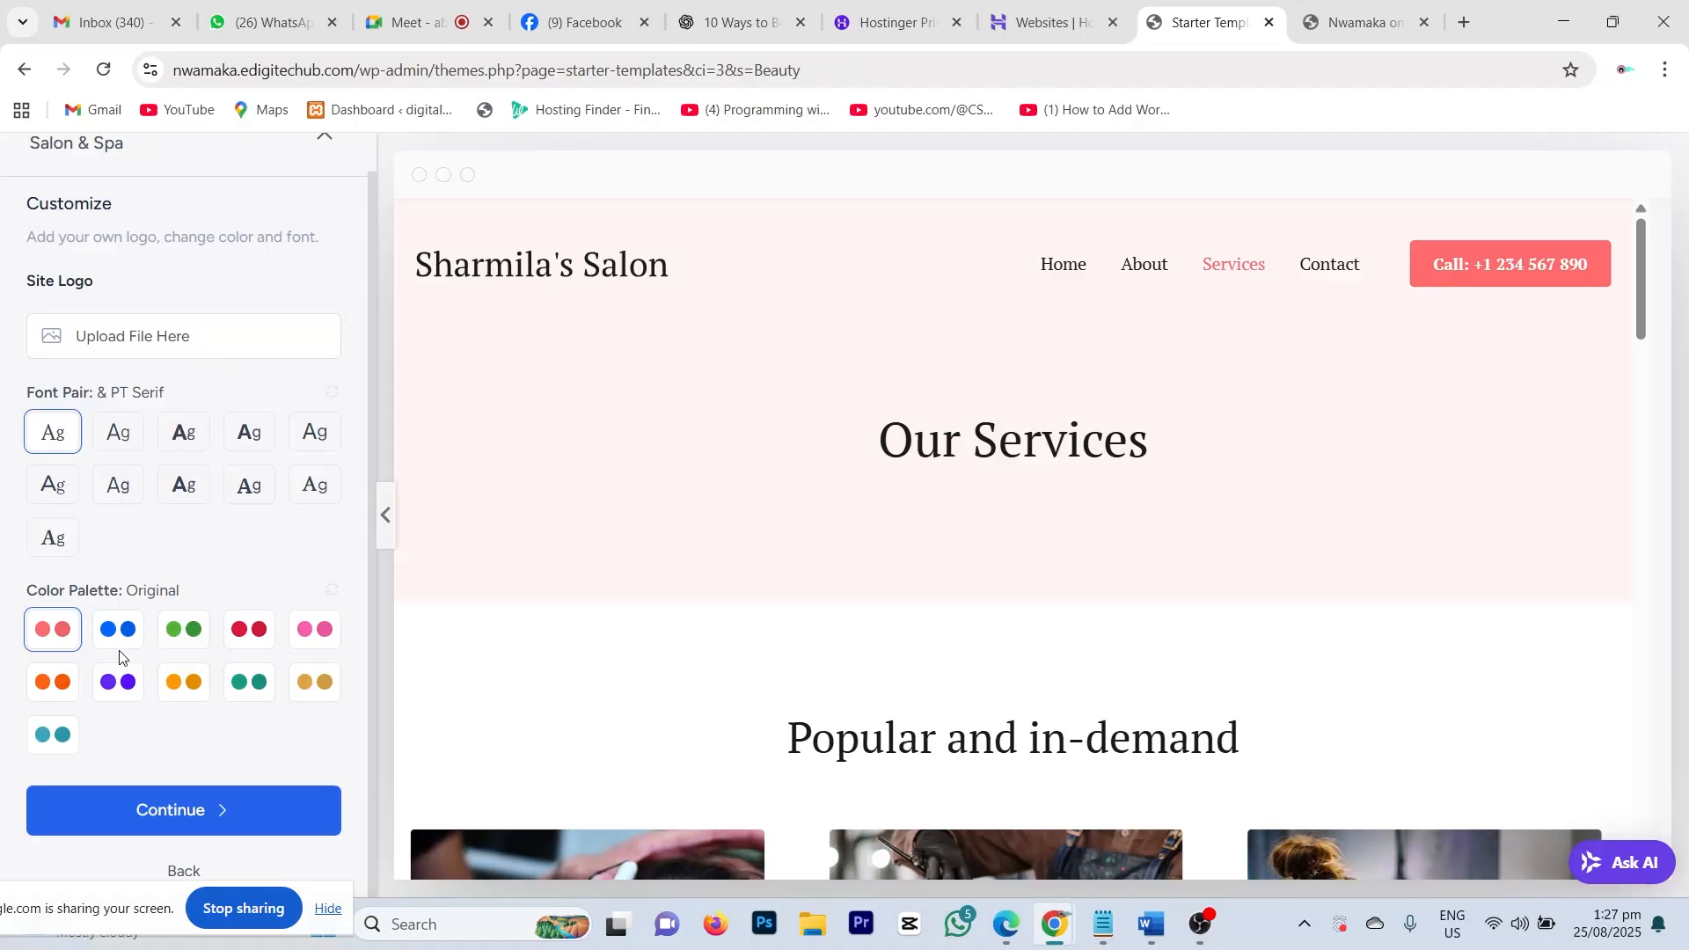
pyautogui.scroll(1, 301, 409)
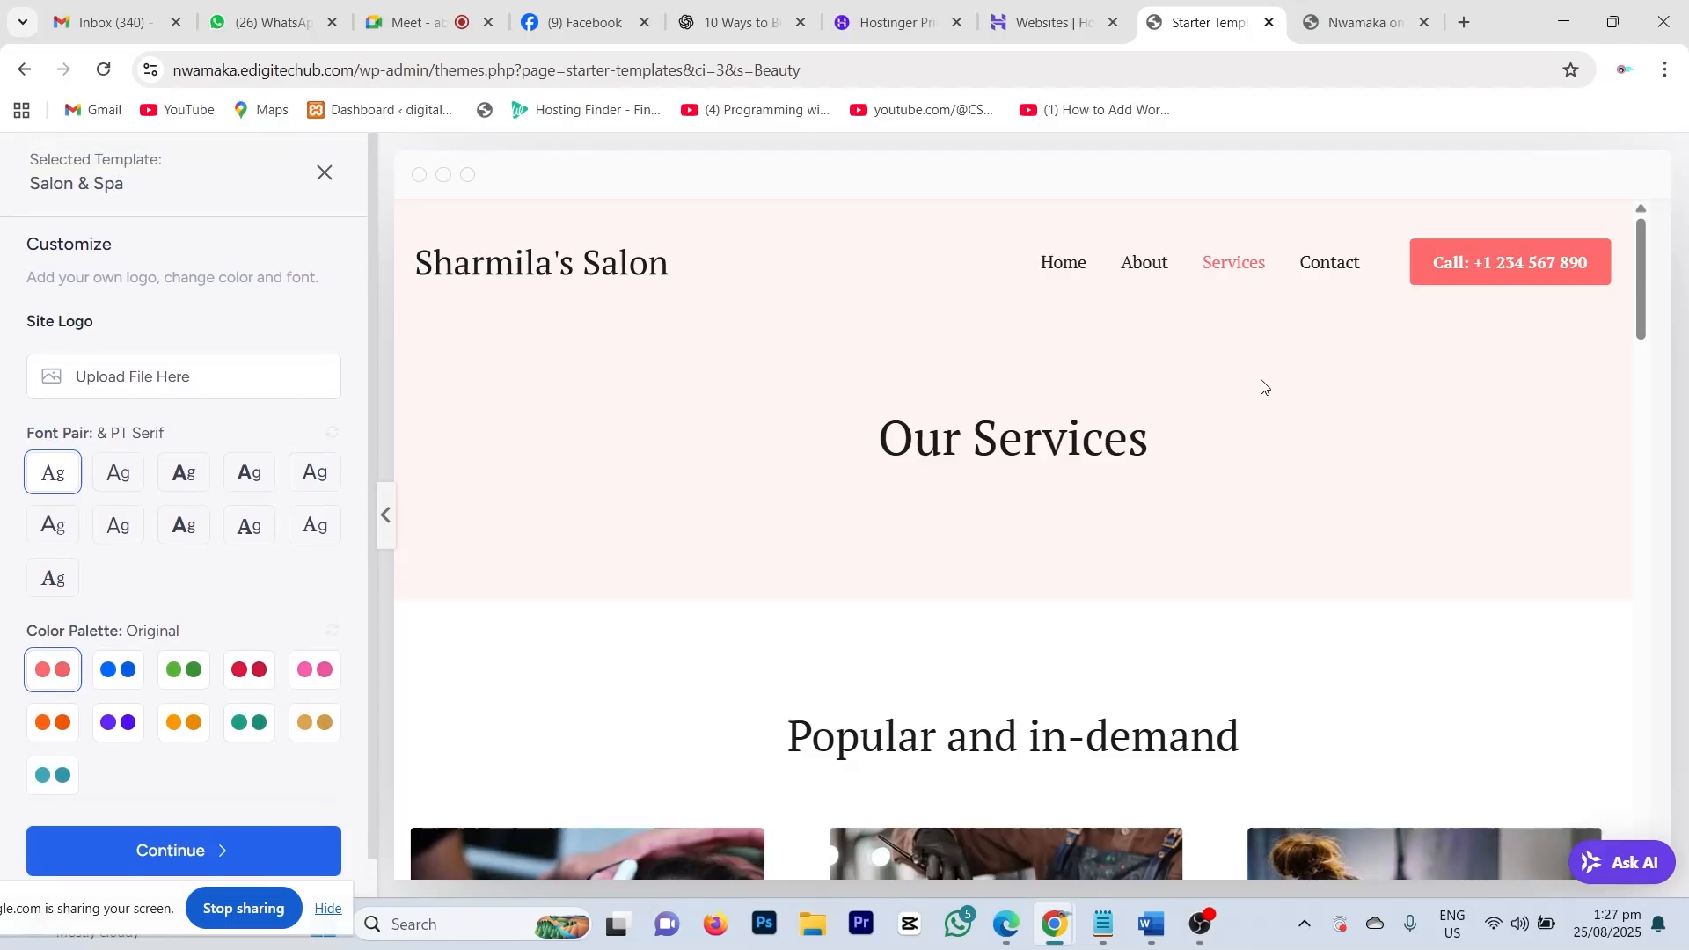
pyautogui.scroll(-10, 1263, 385)
pyautogui.scroll(-5, 1214, 429)
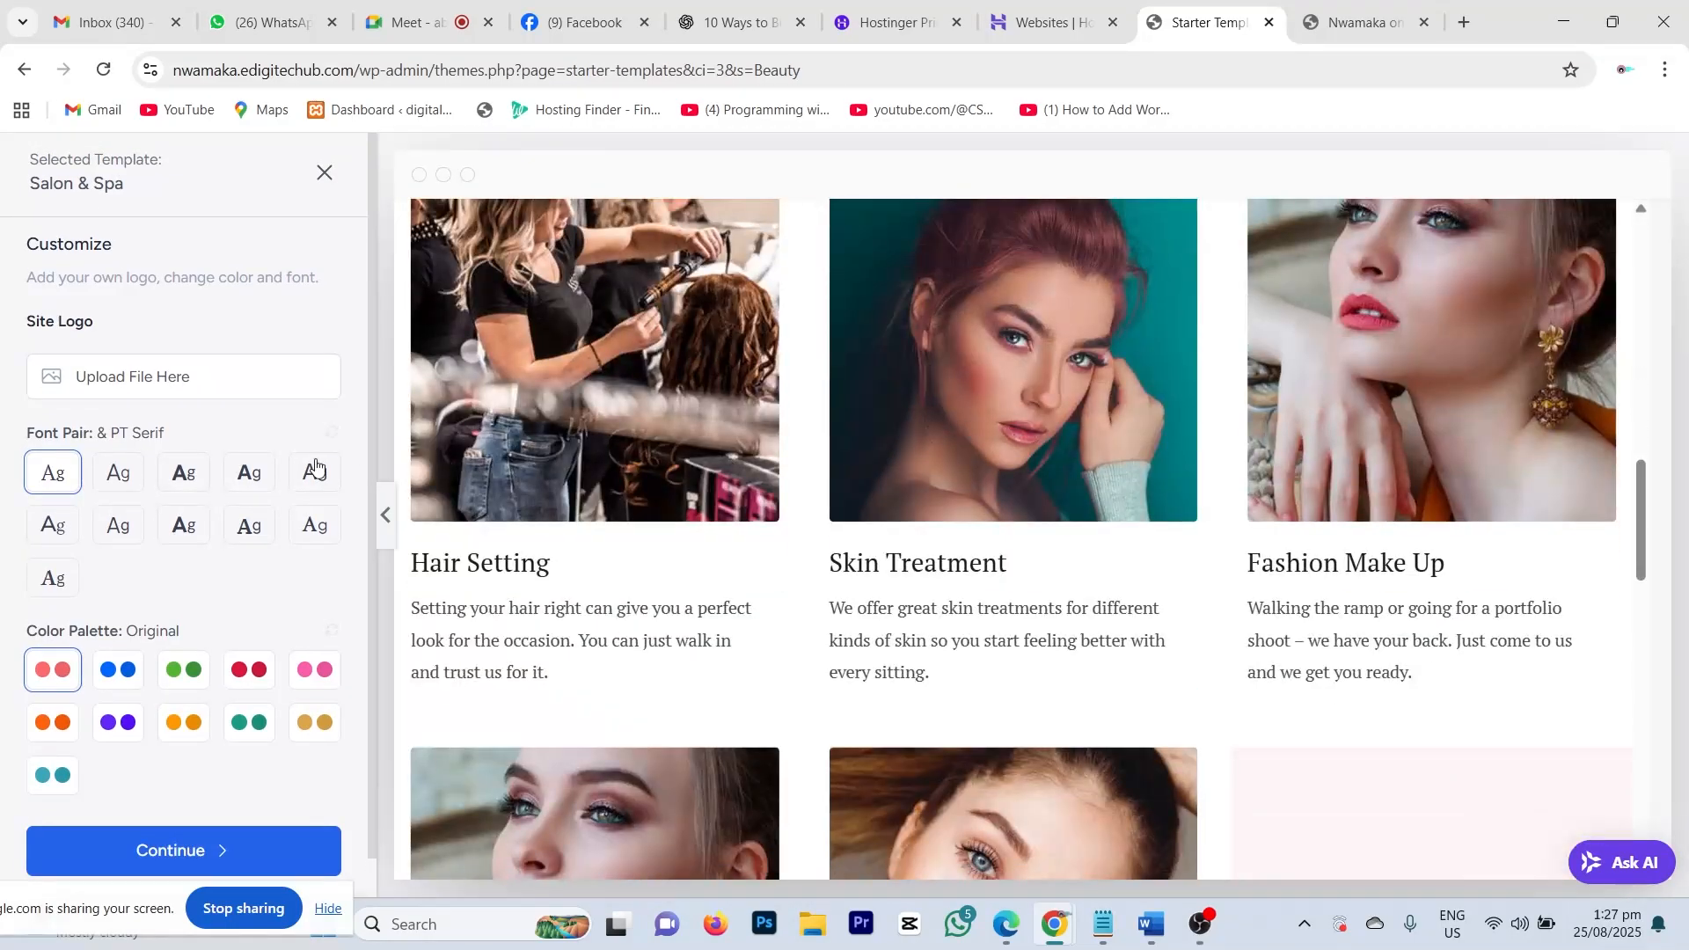
# Step: Continue to Select features and review SEO & Search Visibility plus the Spectra, SureForms, LatePoint and SureRank plugins
pyautogui.click(175, 850)
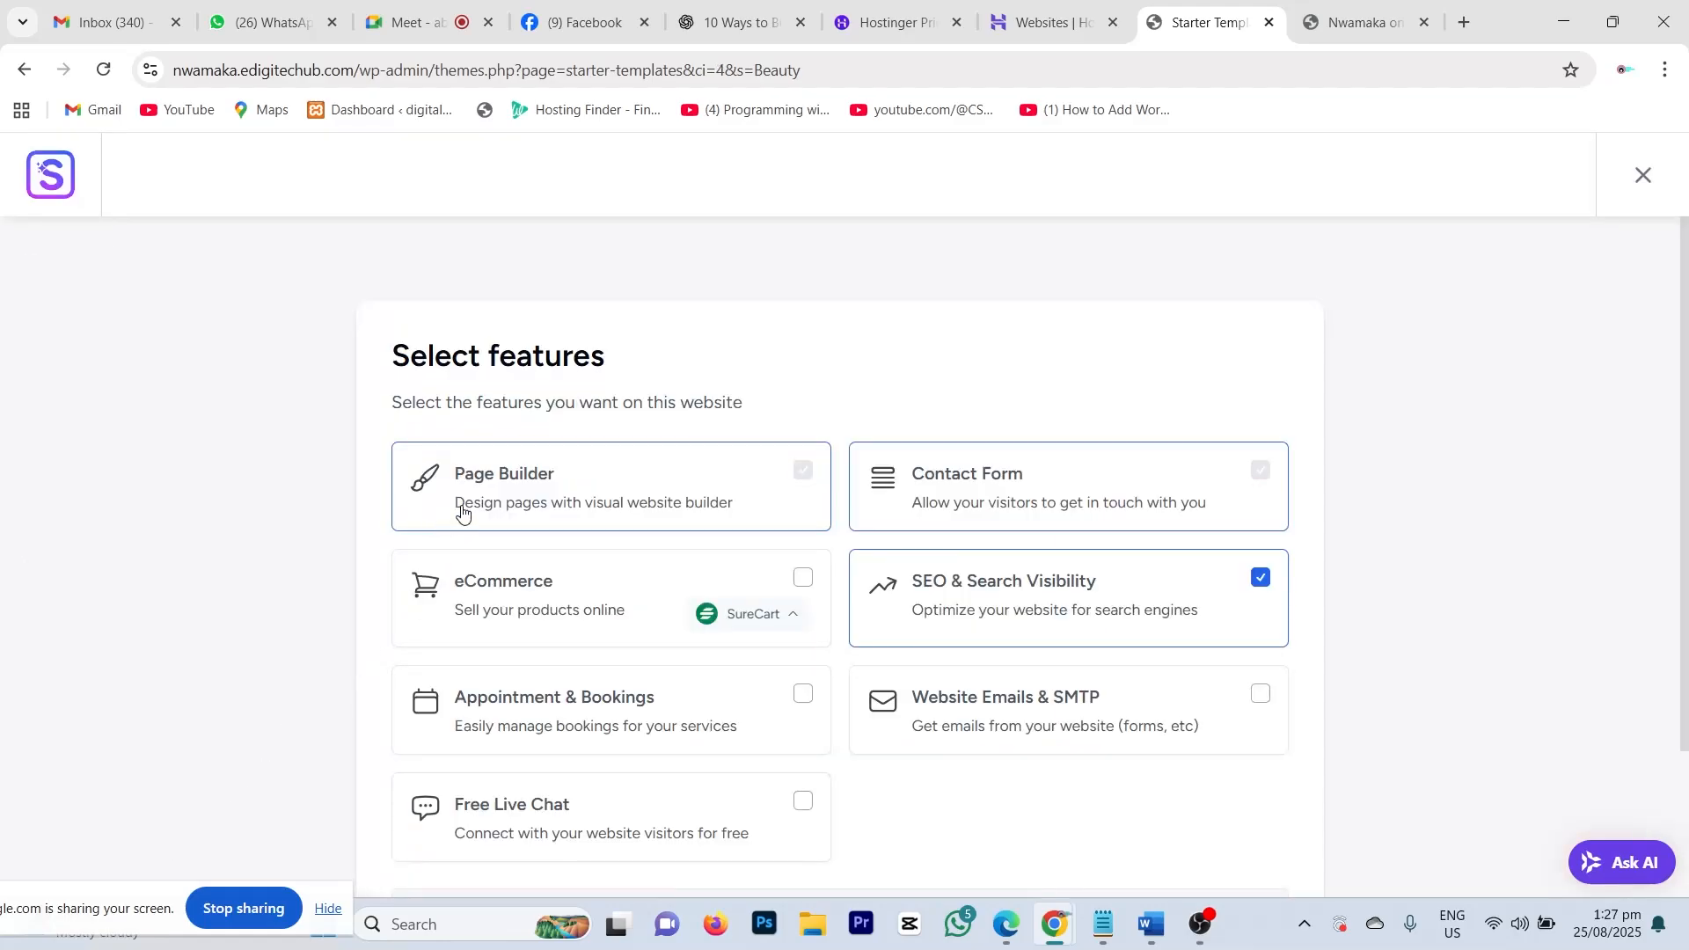
pyautogui.scroll(-1, 818, 496)
pyautogui.scroll(-2, 813, 519)
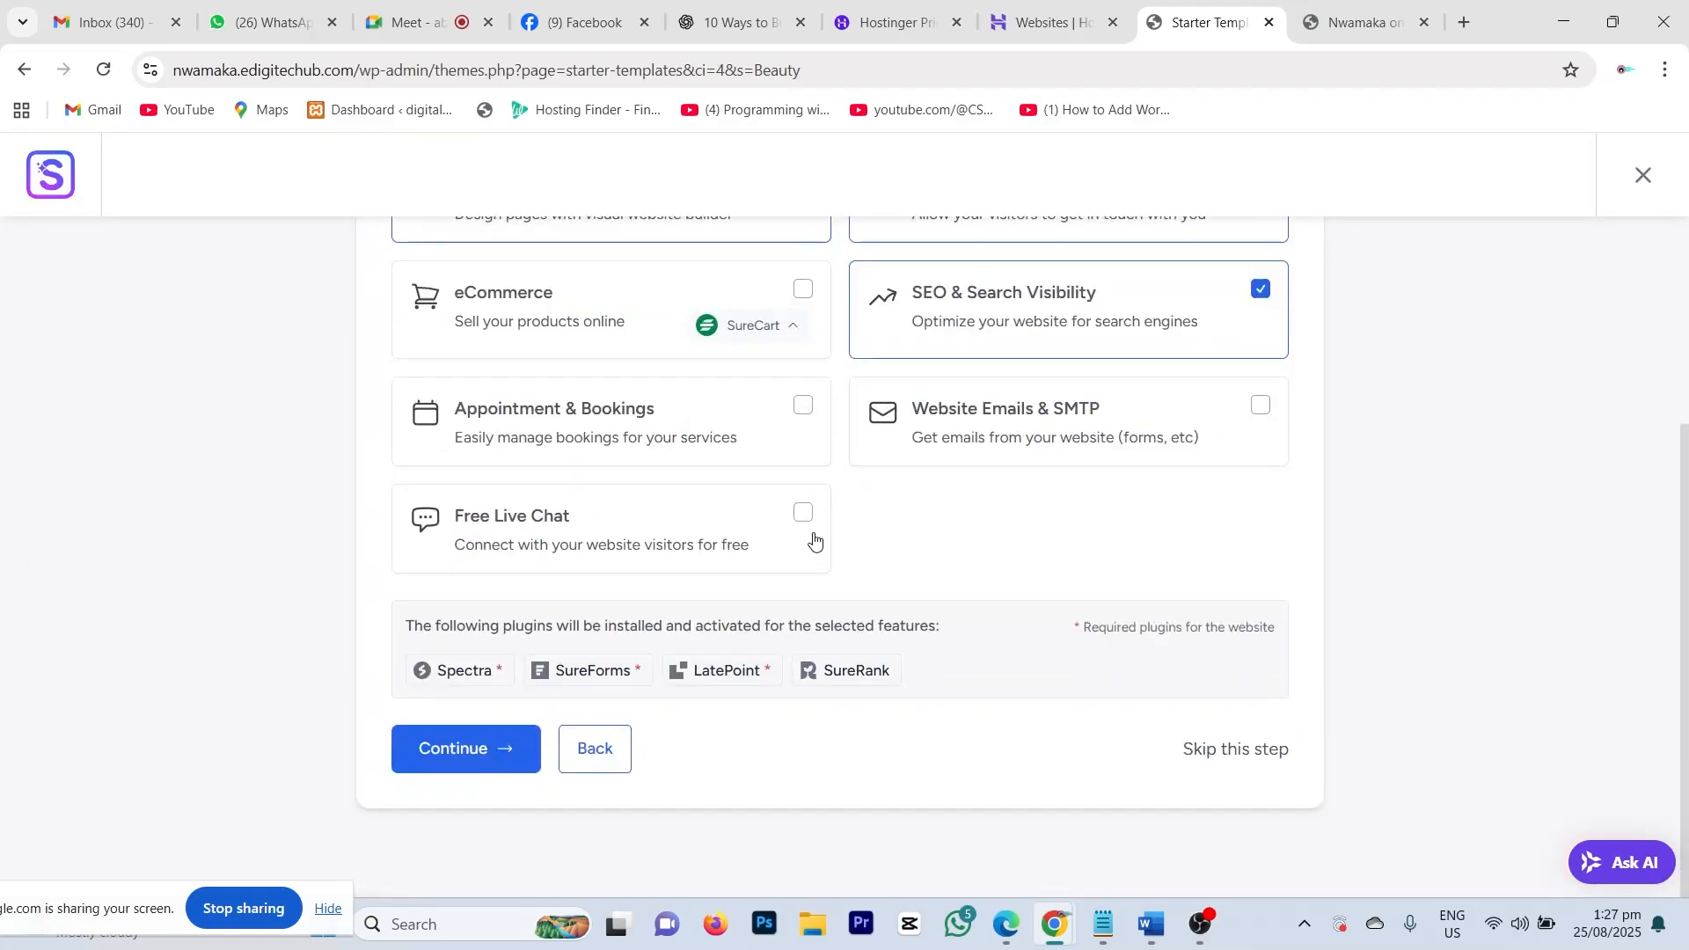
pyautogui.scroll(2, 528, 493)
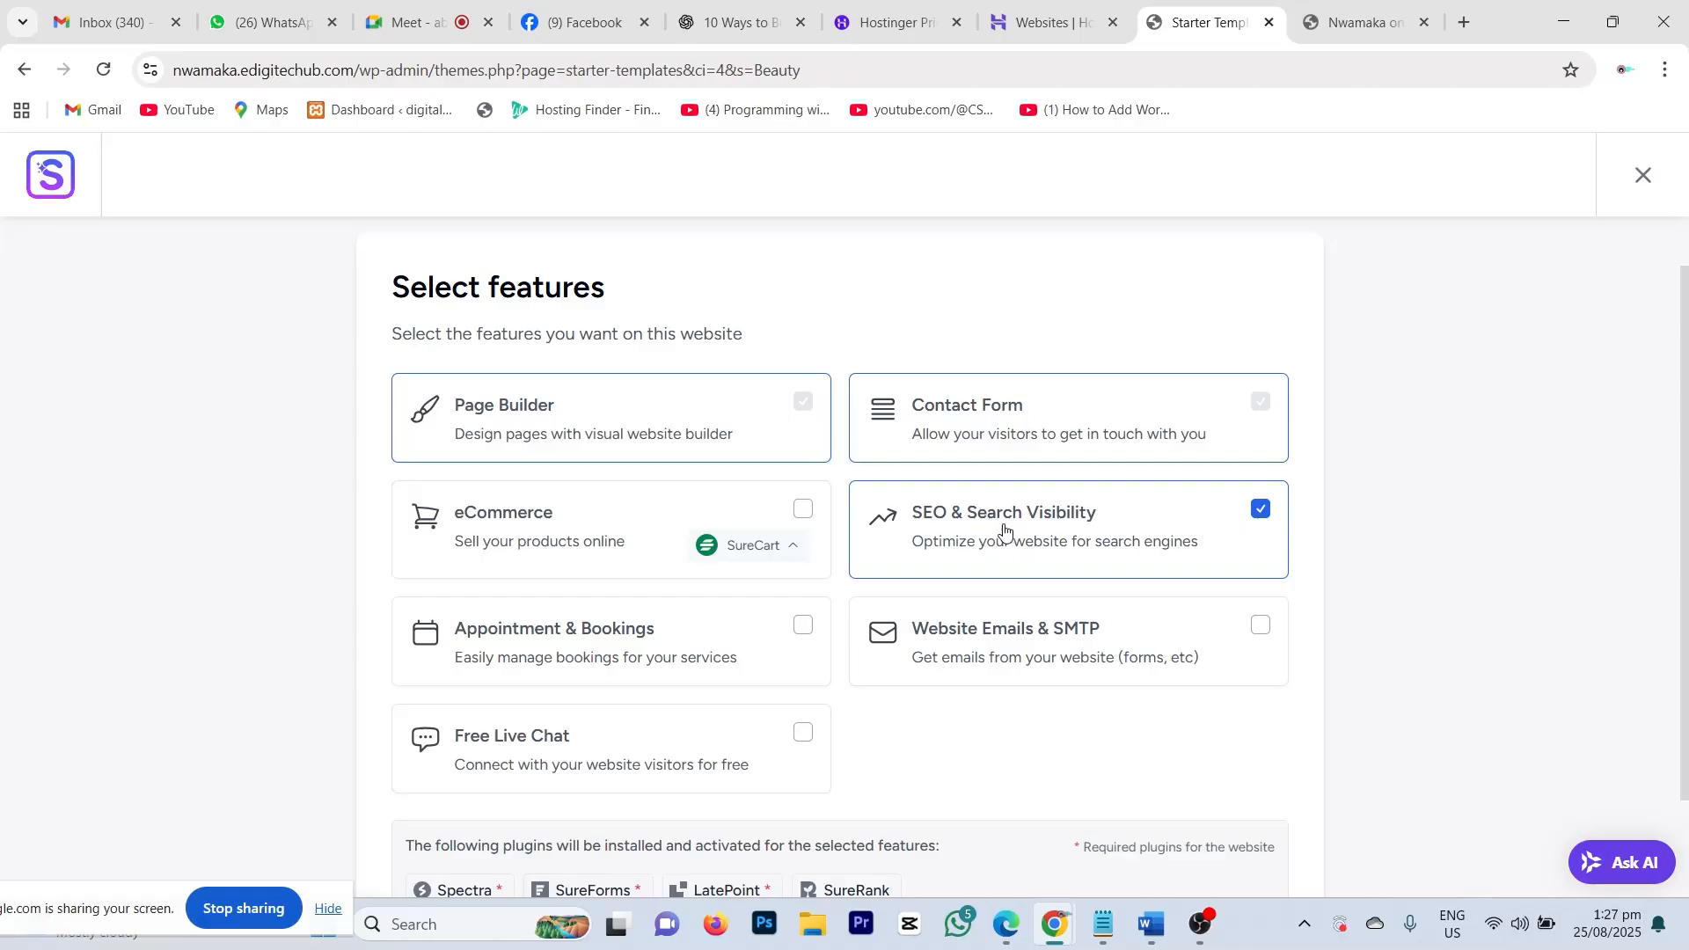
pyautogui.scroll(-3, 1209, 545)
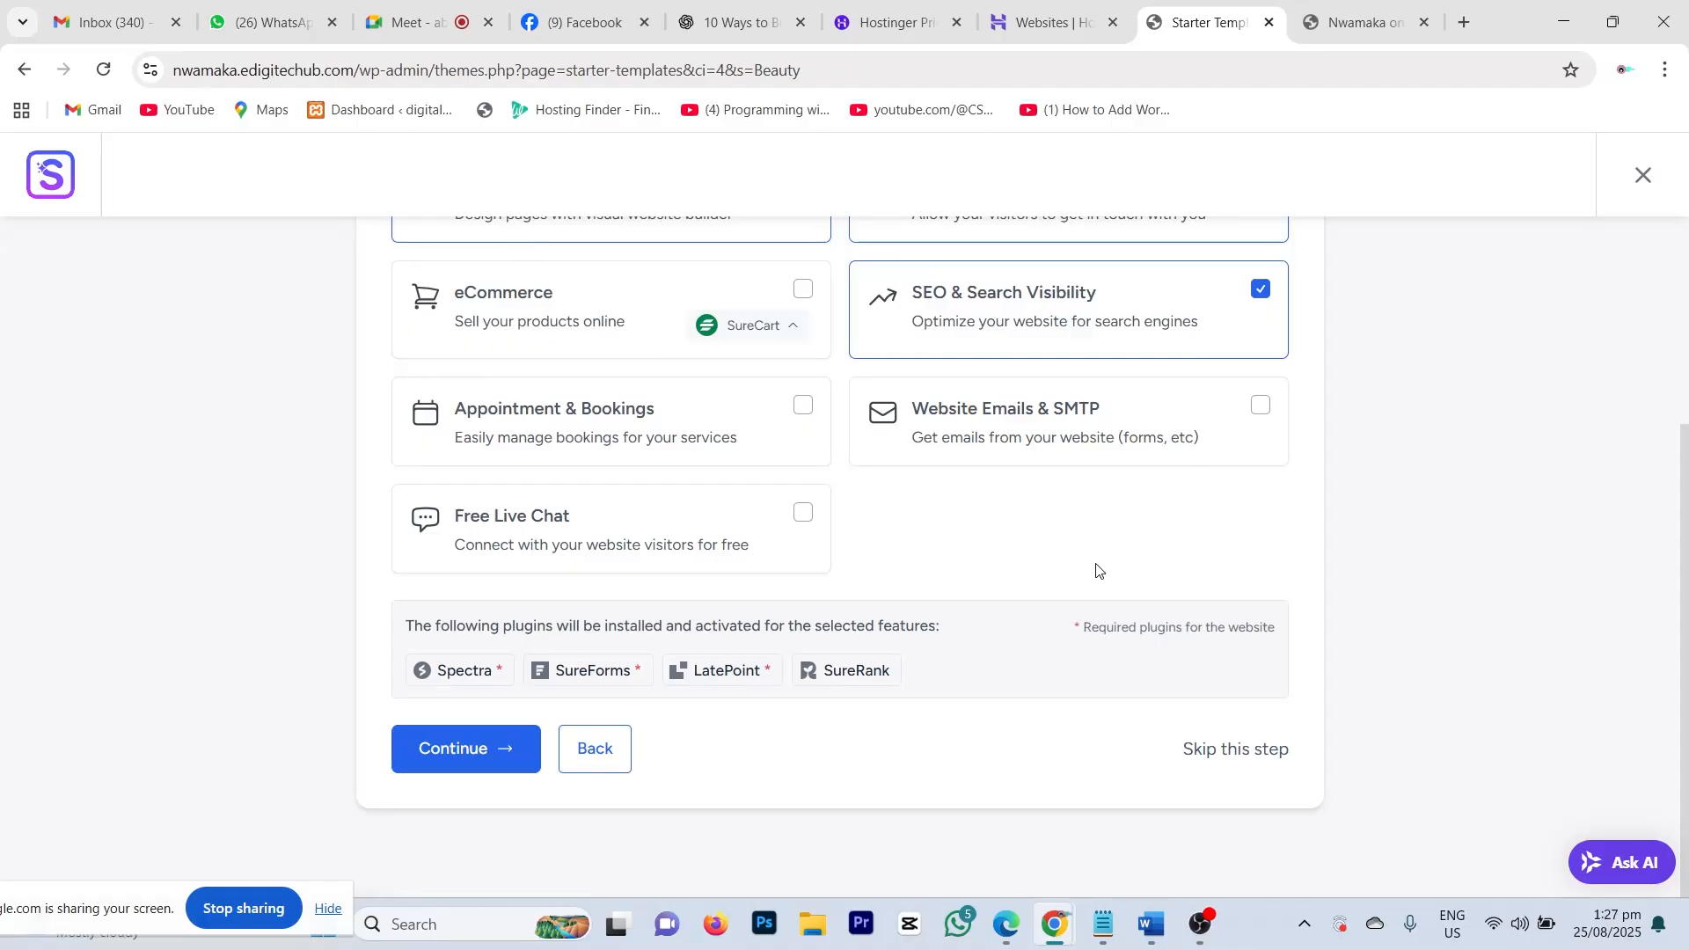
pyautogui.scroll(1, 1097, 570)
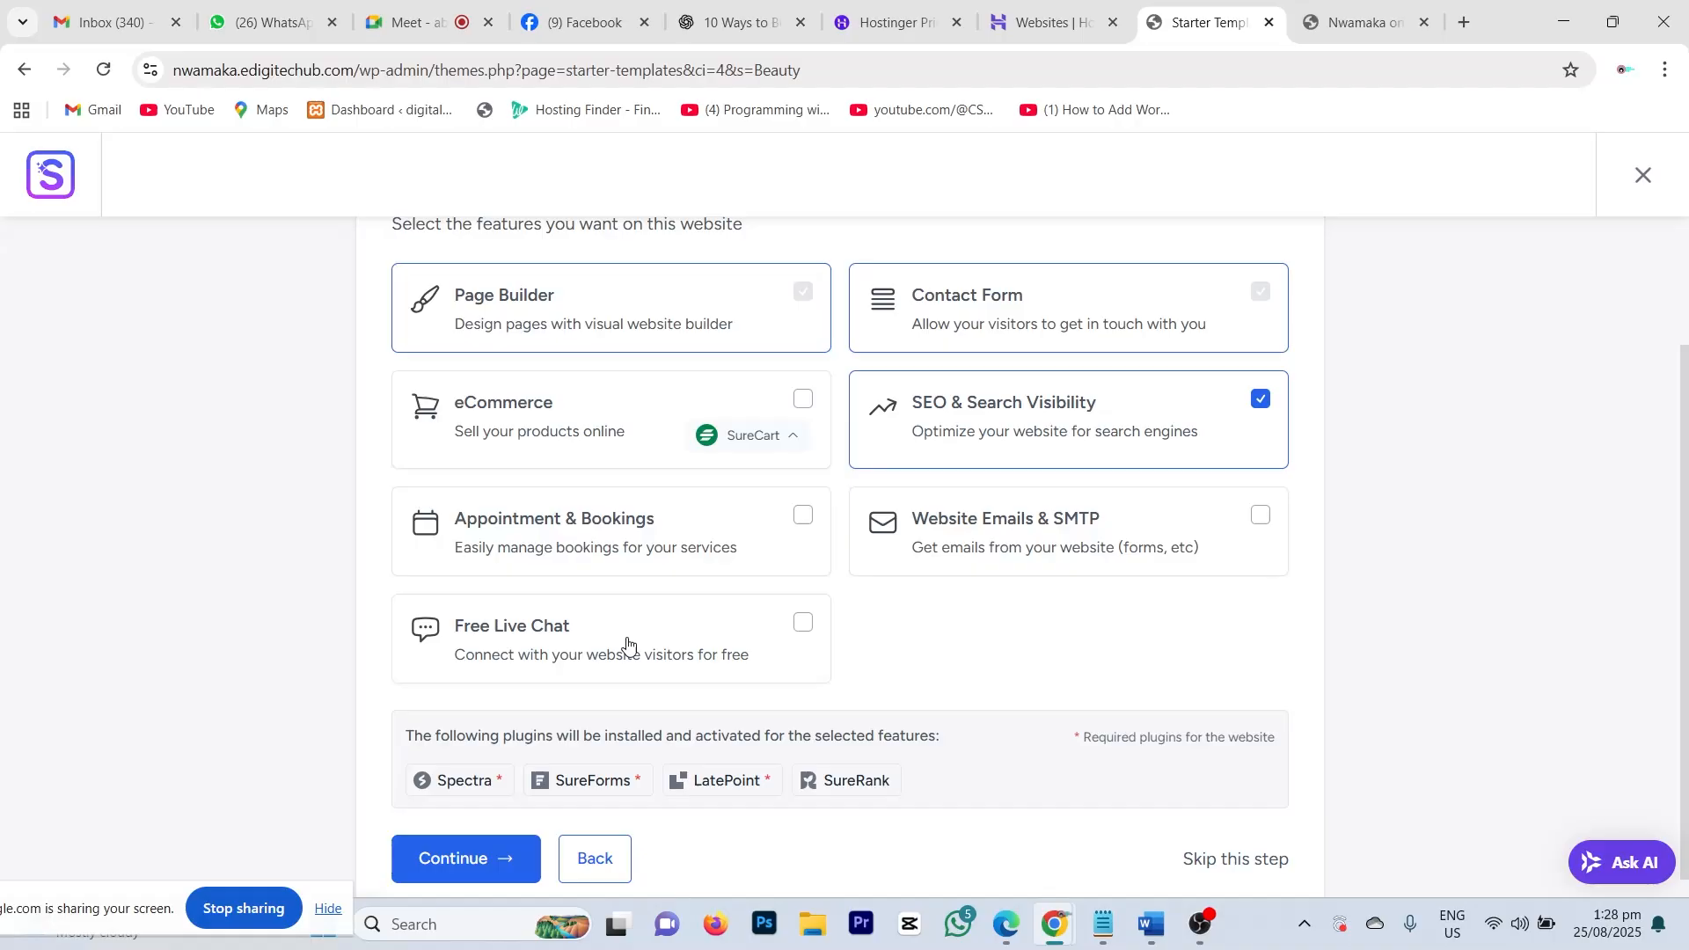
# Step: Load the edigitechub.com home page in a new browser tab
pyautogui.click(1466, 23)
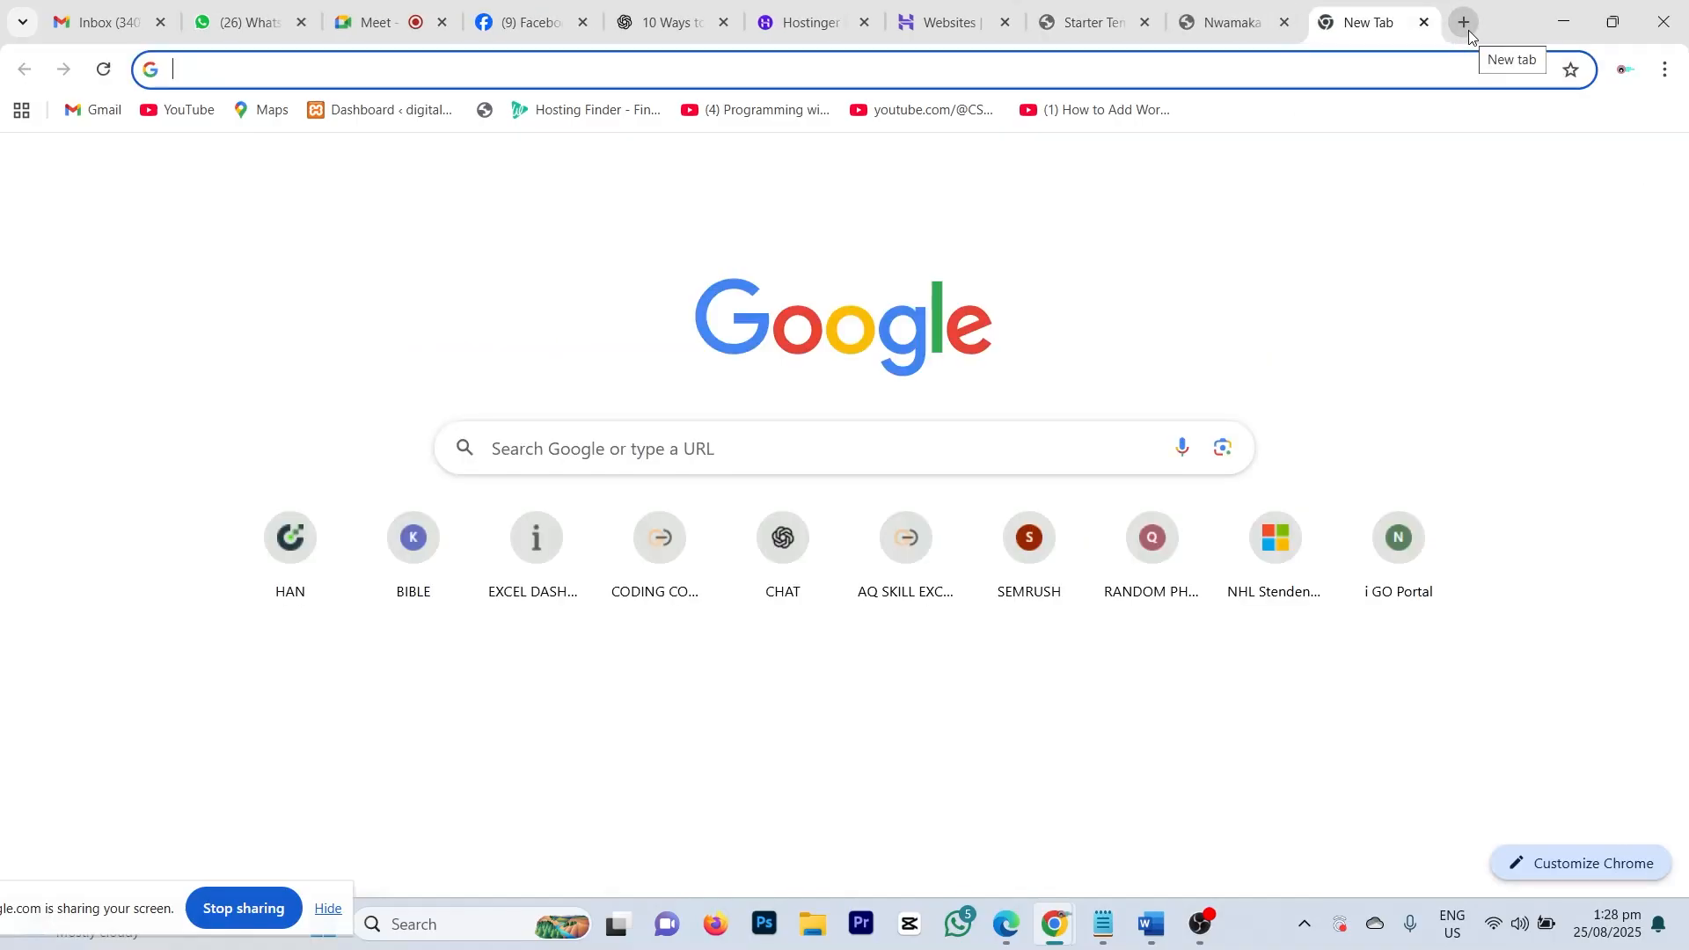
pyautogui.write('edigitechub.com')
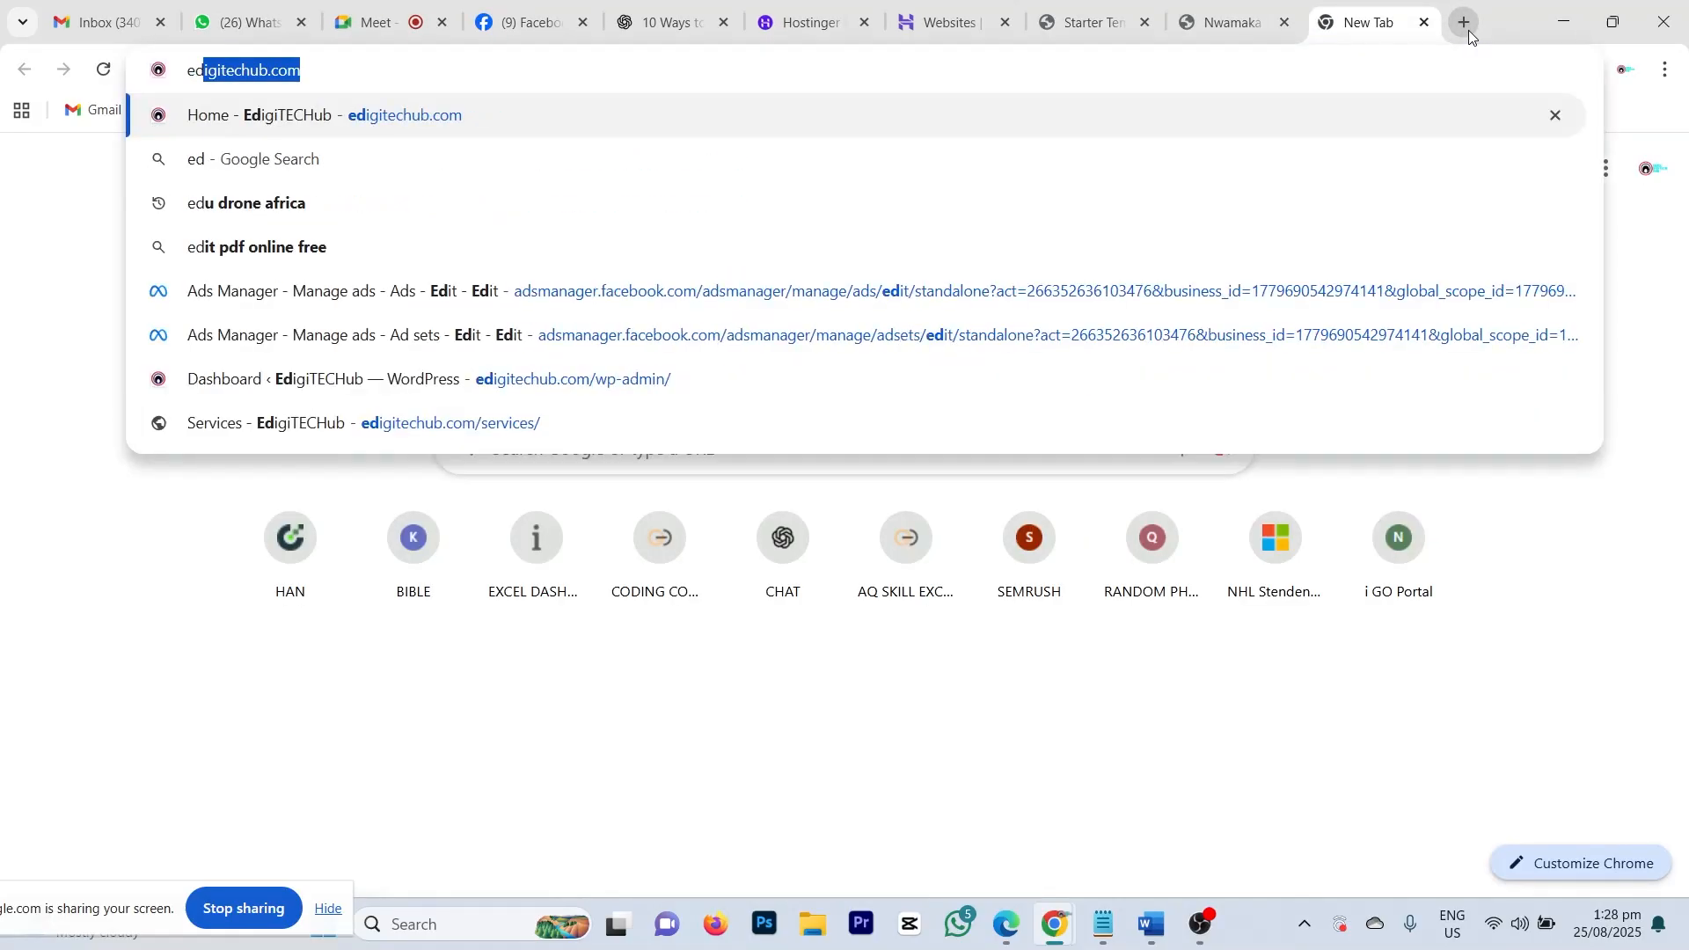
pyautogui.press('Return')
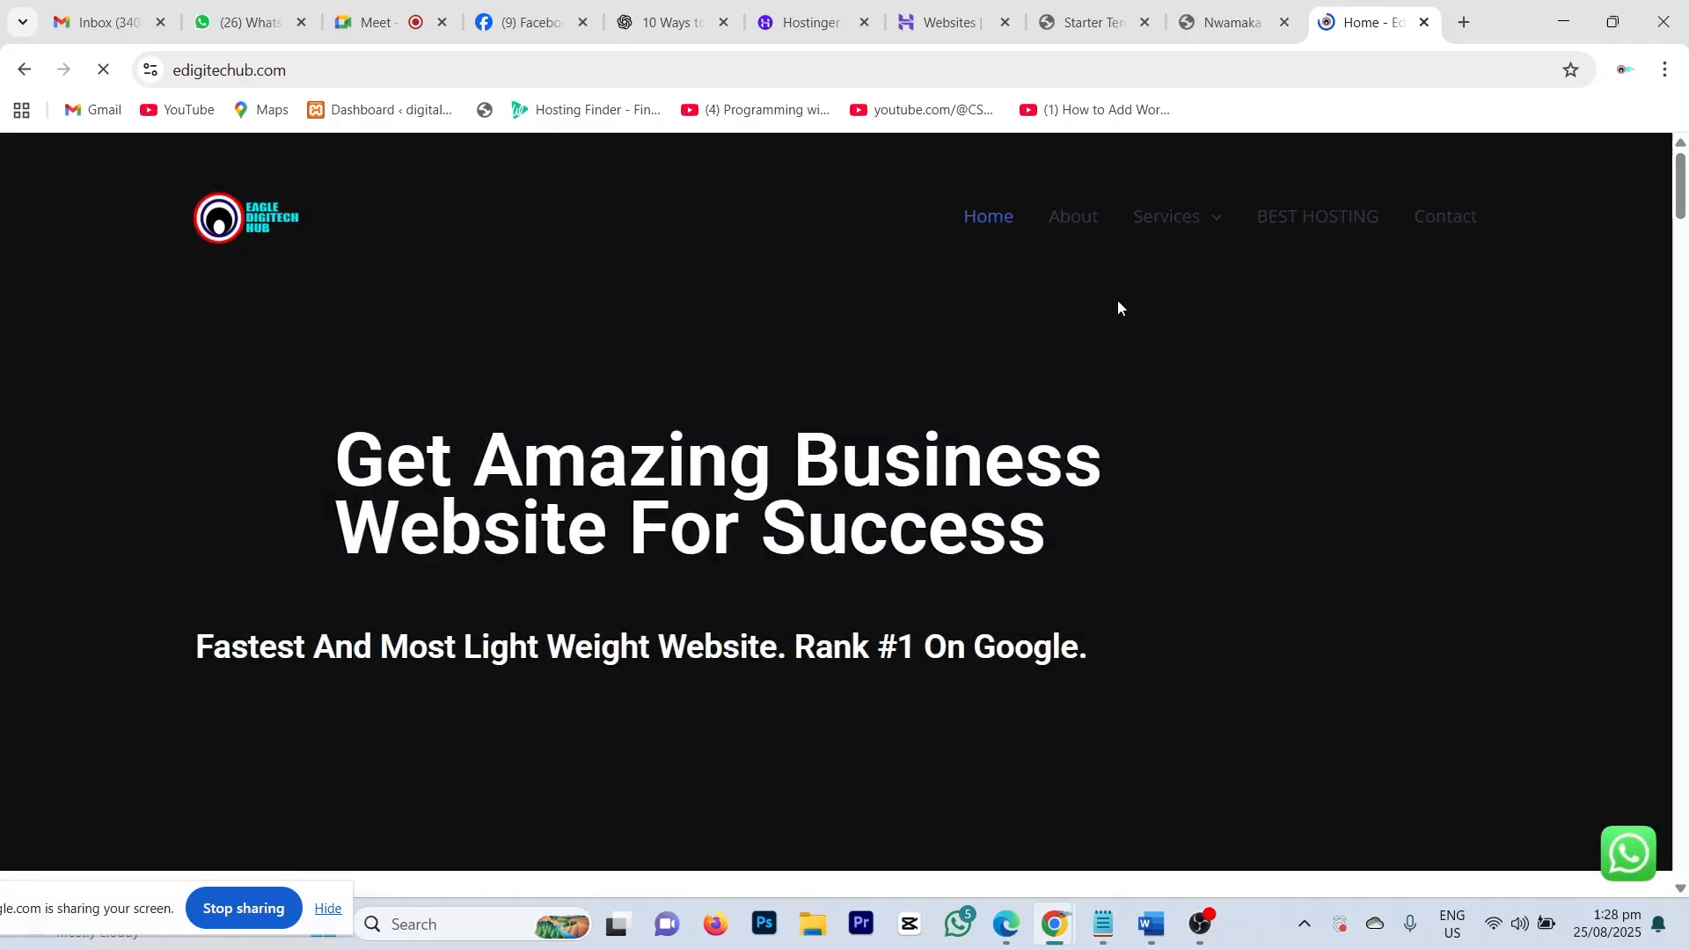
pyautogui.scroll(-2, 1059, 508)
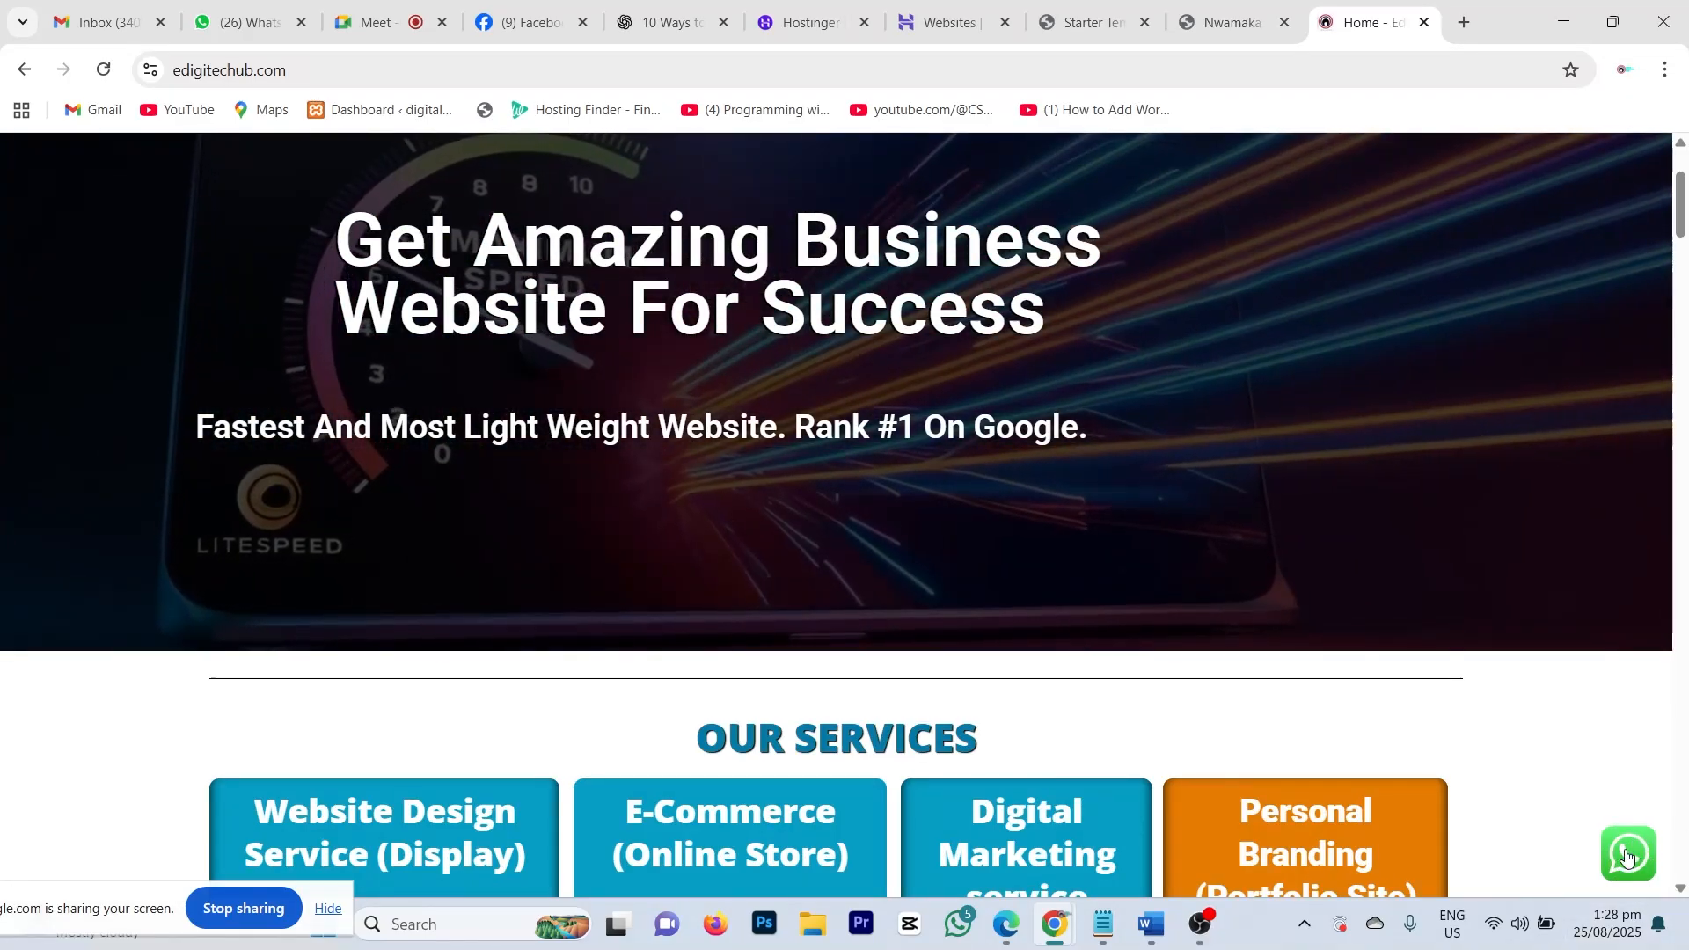
# Step: Open and close the site's WhatsApp chat popup, then return to the Starter Templates tab
pyautogui.click(1629, 853)
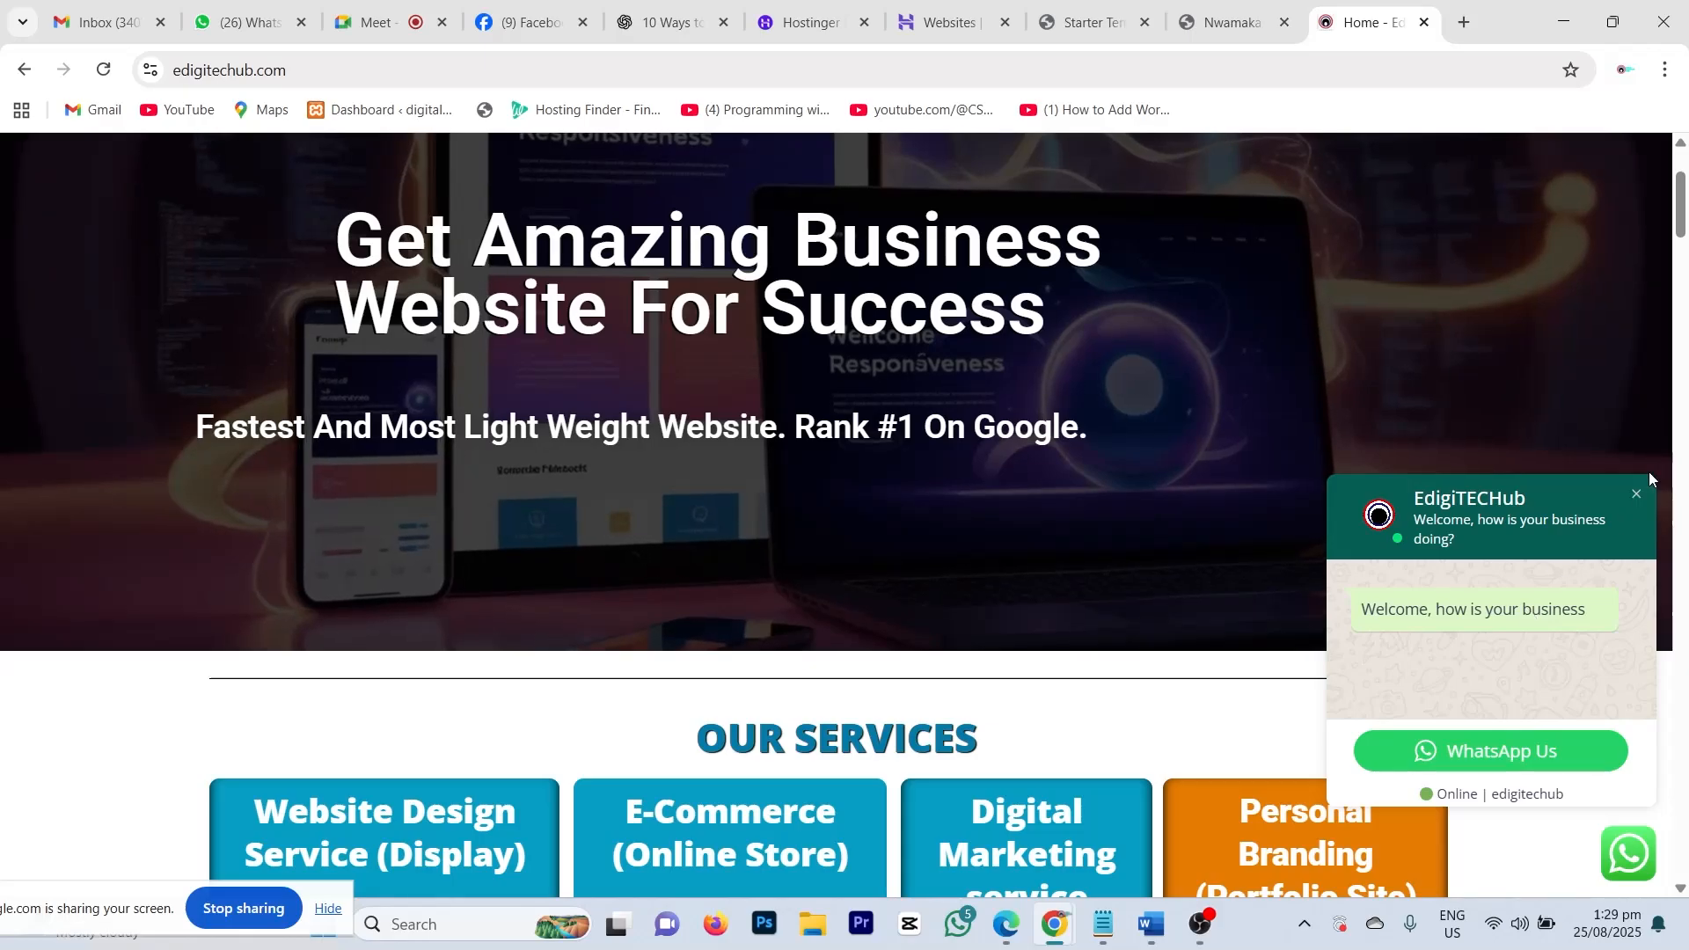
pyautogui.click(1637, 495)
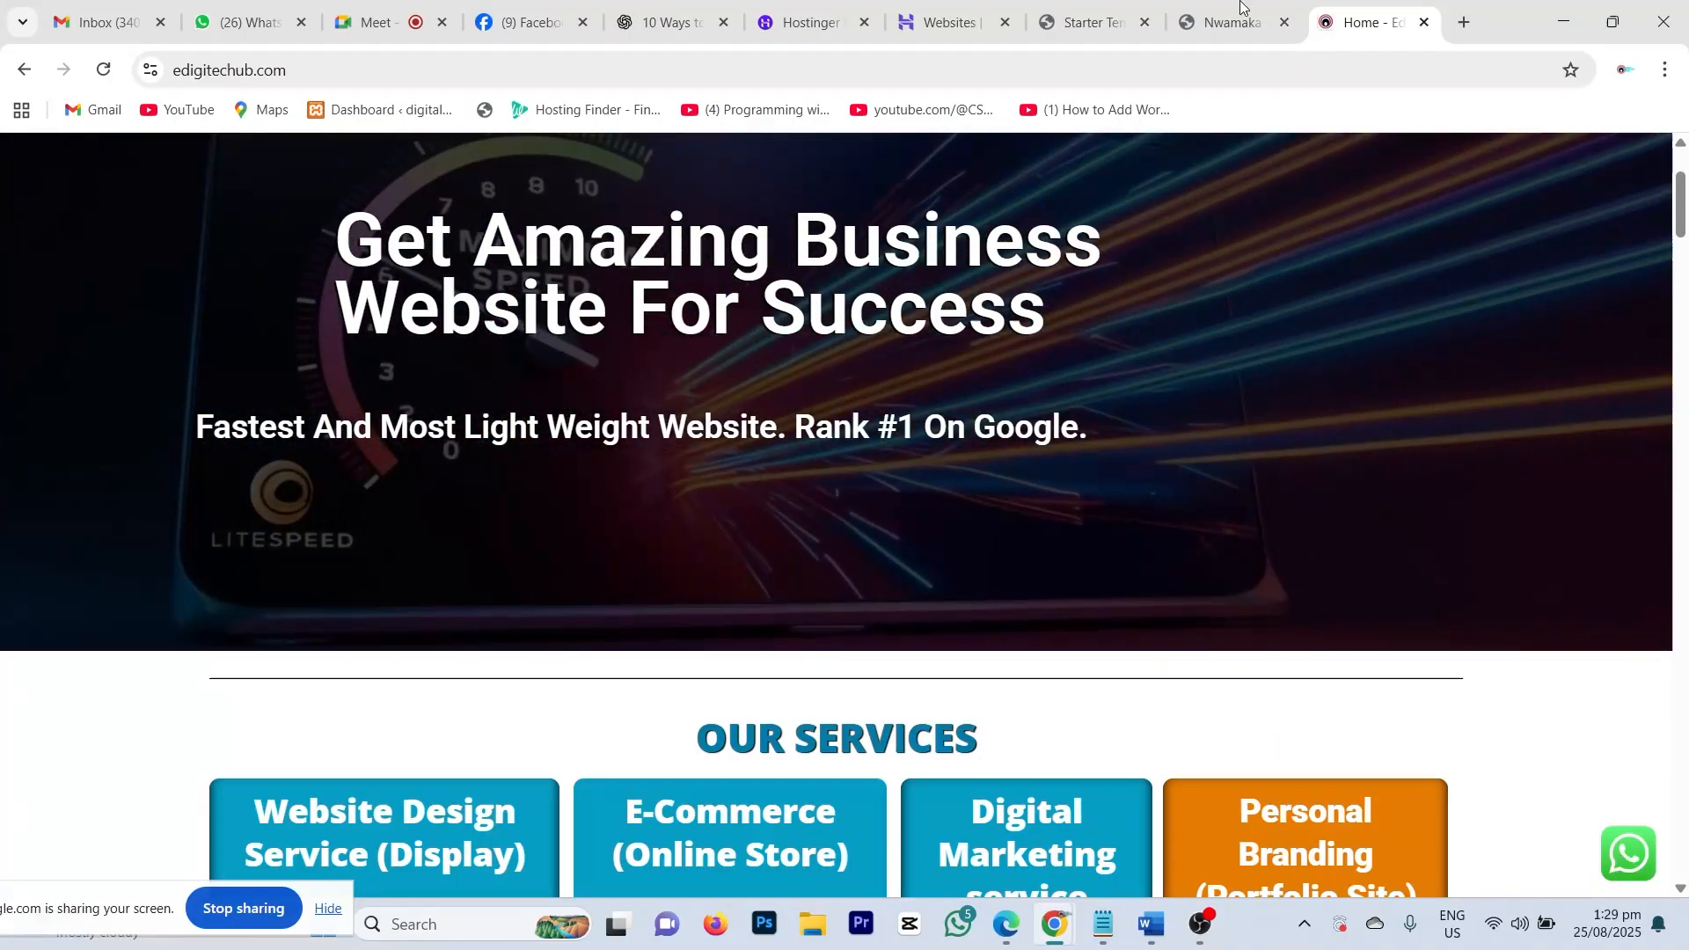
pyautogui.click(1229, 16)
pyautogui.click(1074, 34)
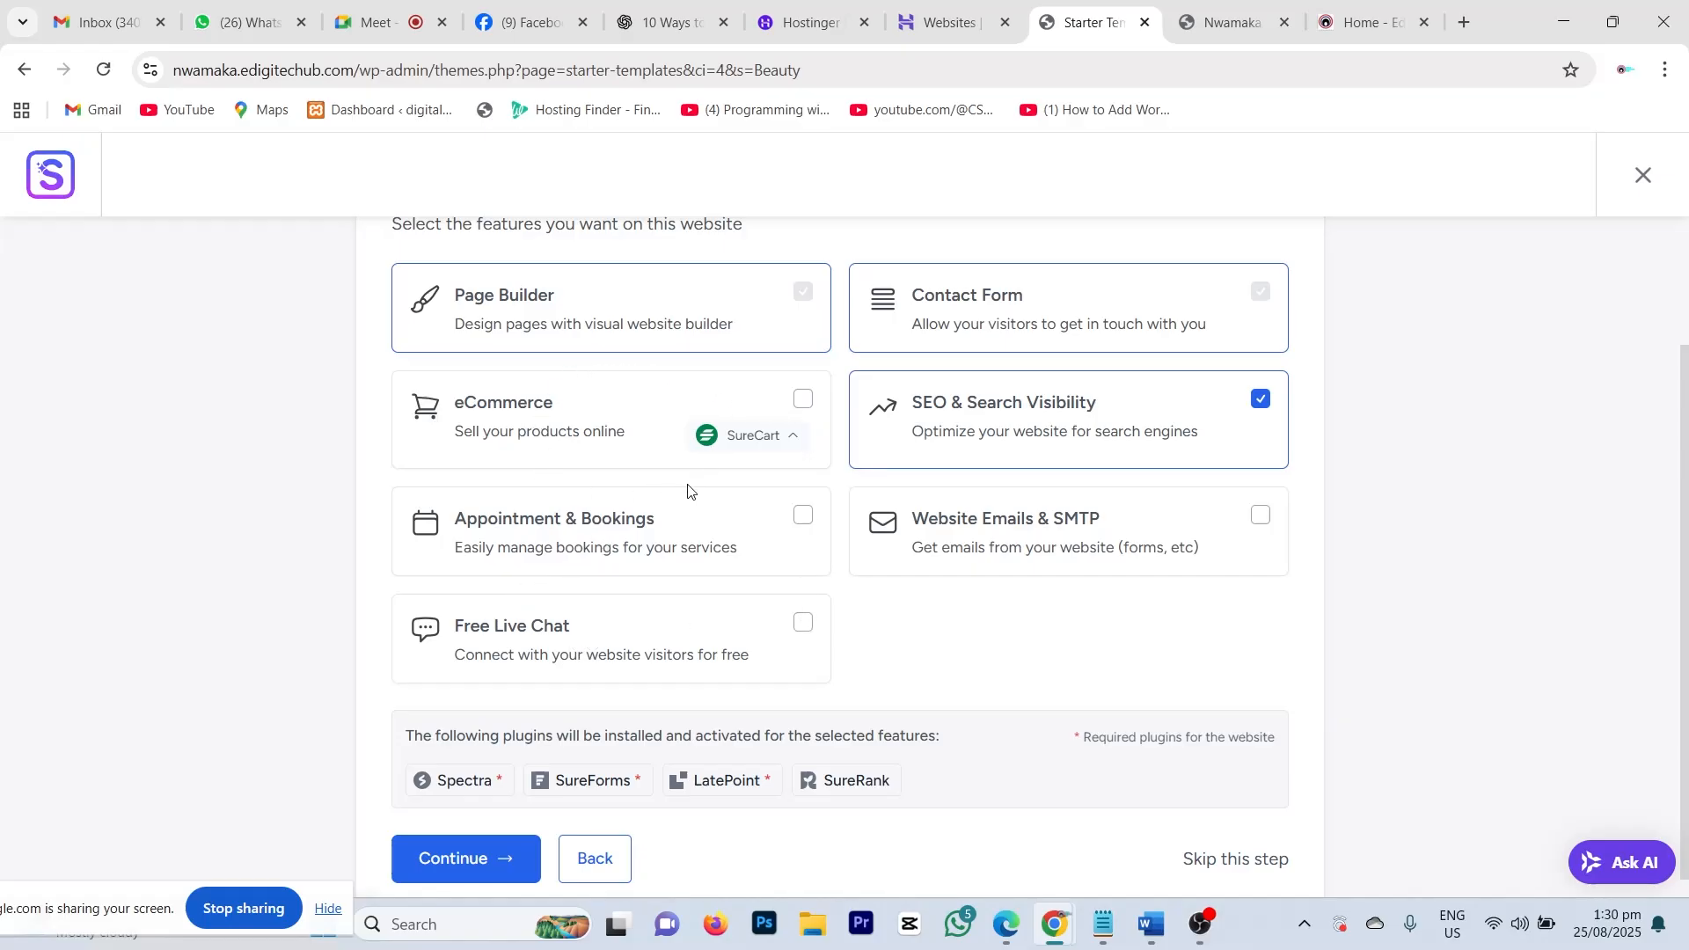
# Step: Keep SEO & Search Visibility selected and go on to the 'Okay, just one last step' page
pyautogui.scroll(2, 692, 492)
pyautogui.scroll(-3, 1021, 487)
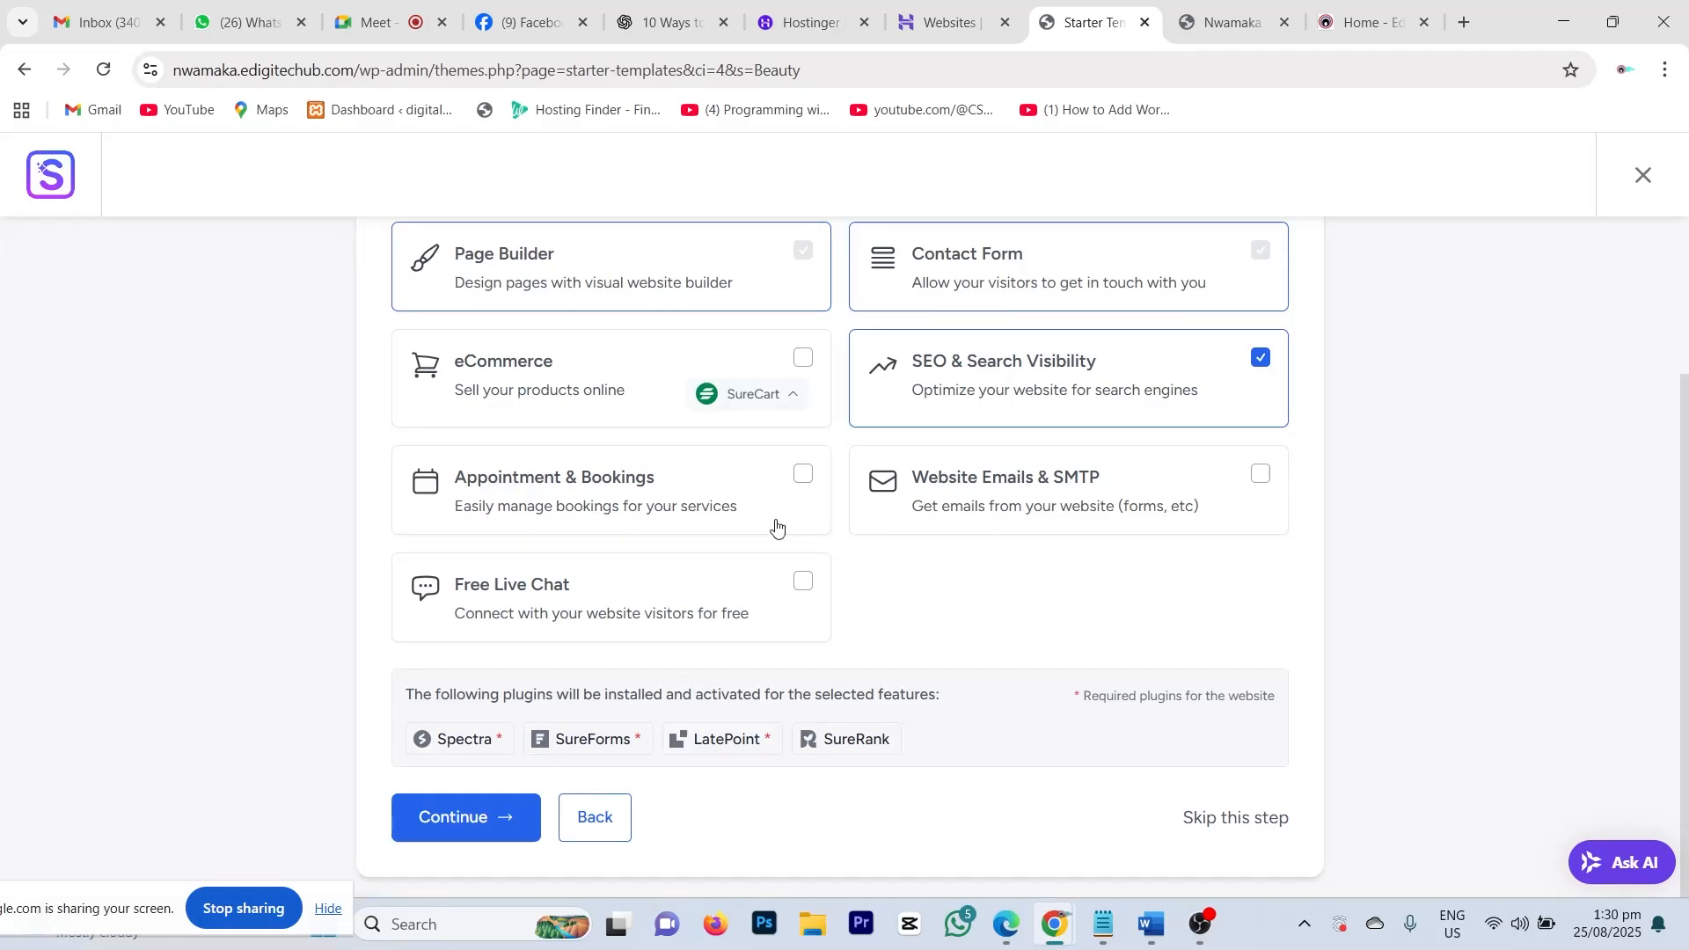
pyautogui.scroll(2, 973, 445)
pyautogui.scroll(-3, 1011, 604)
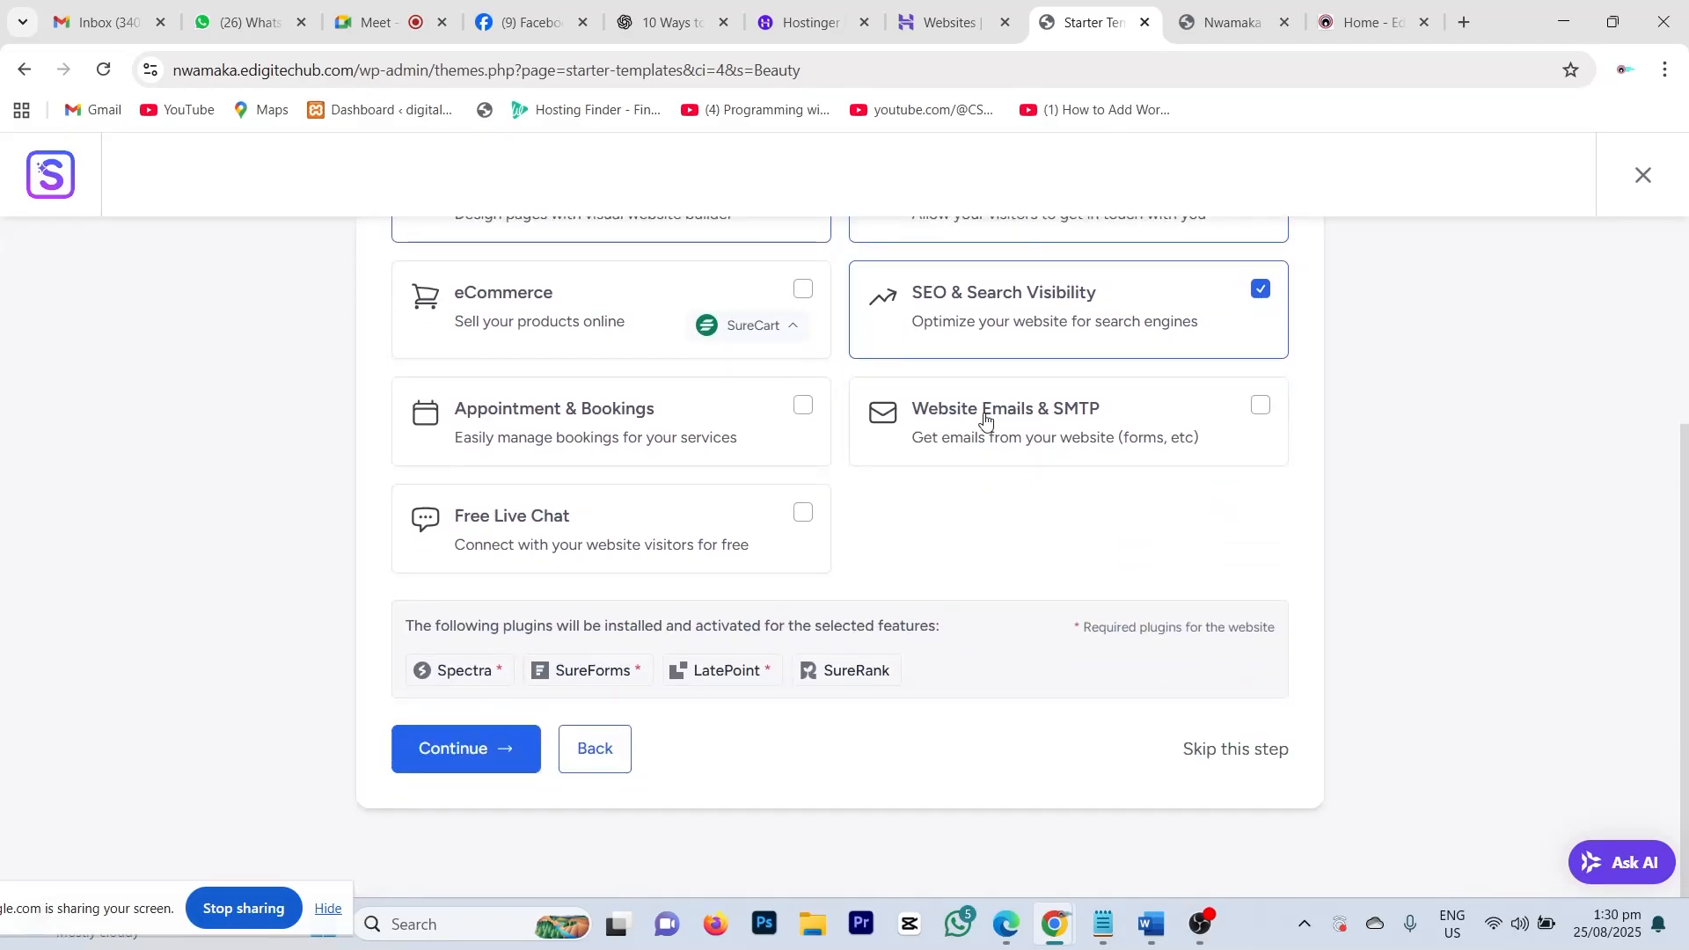
pyautogui.click(485, 750)
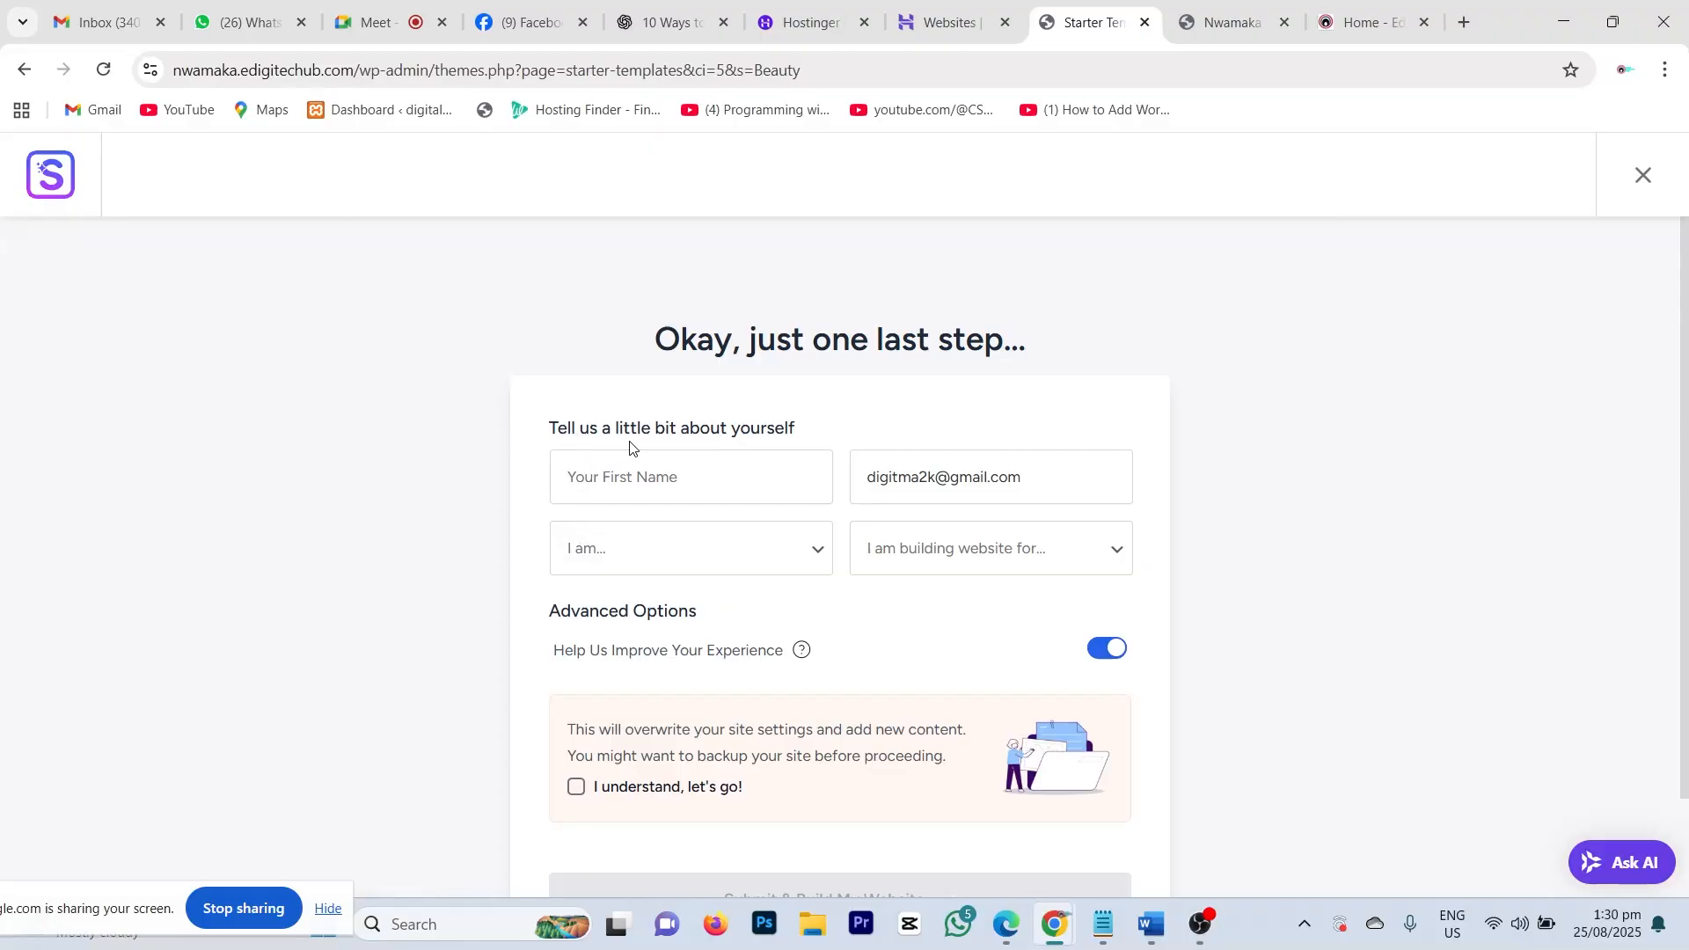
# Step: Fill in the first name and replace the e-mail field with the full e-mail address
pyautogui.click(631, 484)
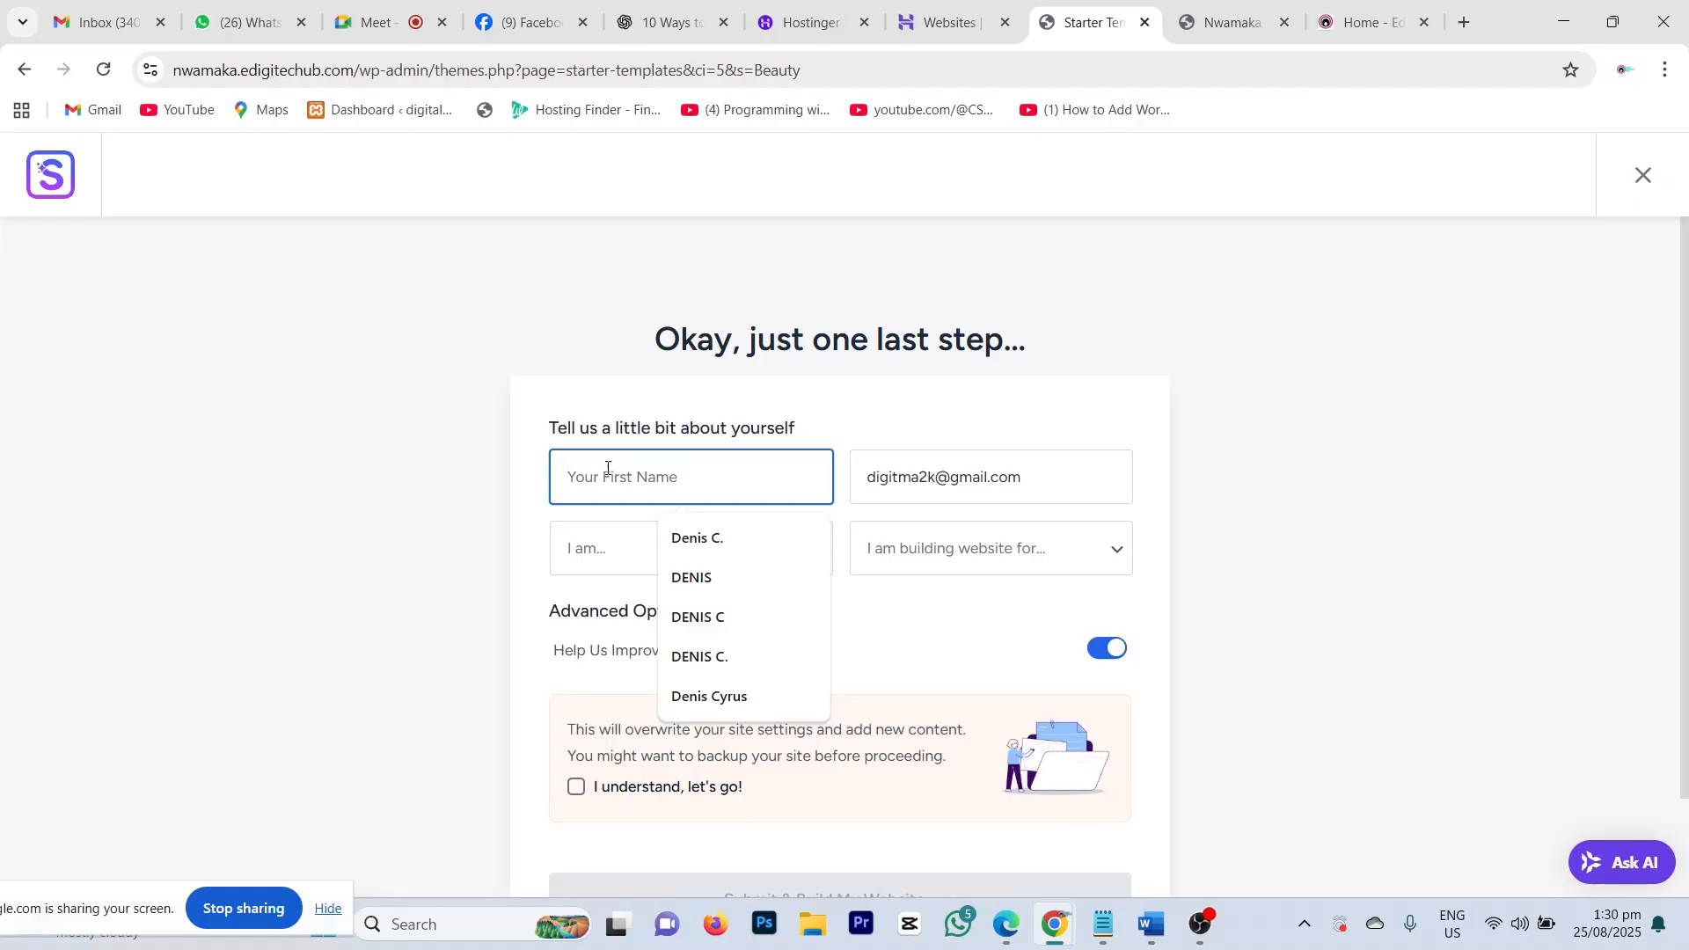
pyautogui.write('N')
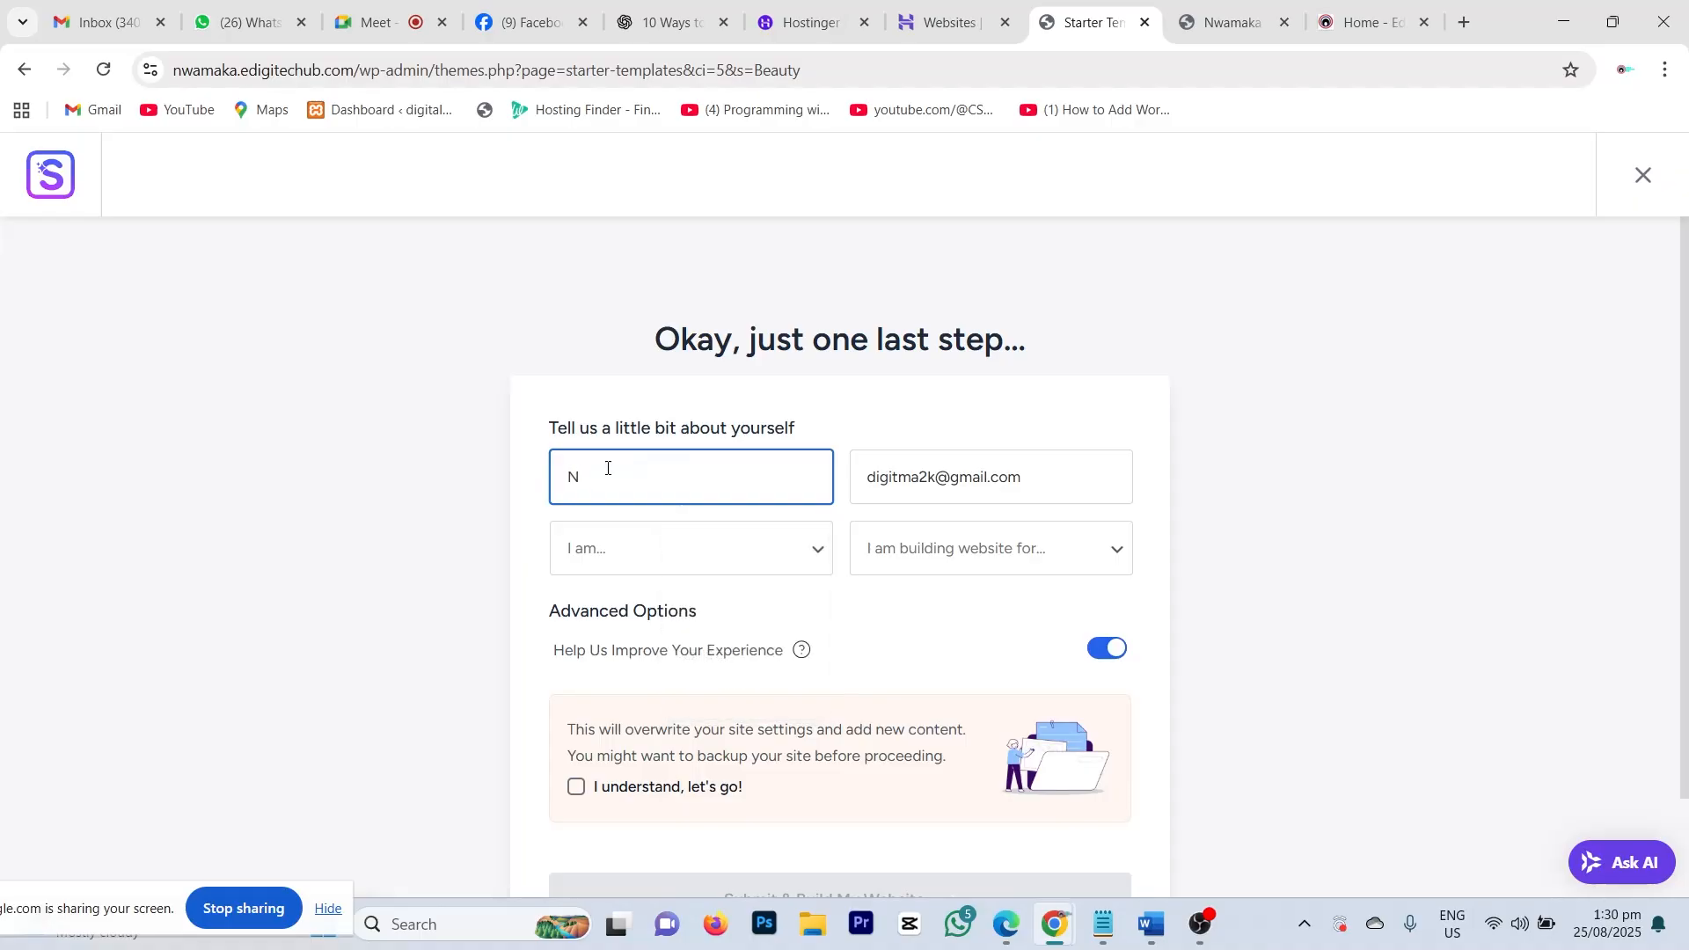
pyautogui.write('wamaka')
pyautogui.click(1055, 490)
pyautogui.moveTo(1047, 490); pyautogui.dragTo(851, 456)
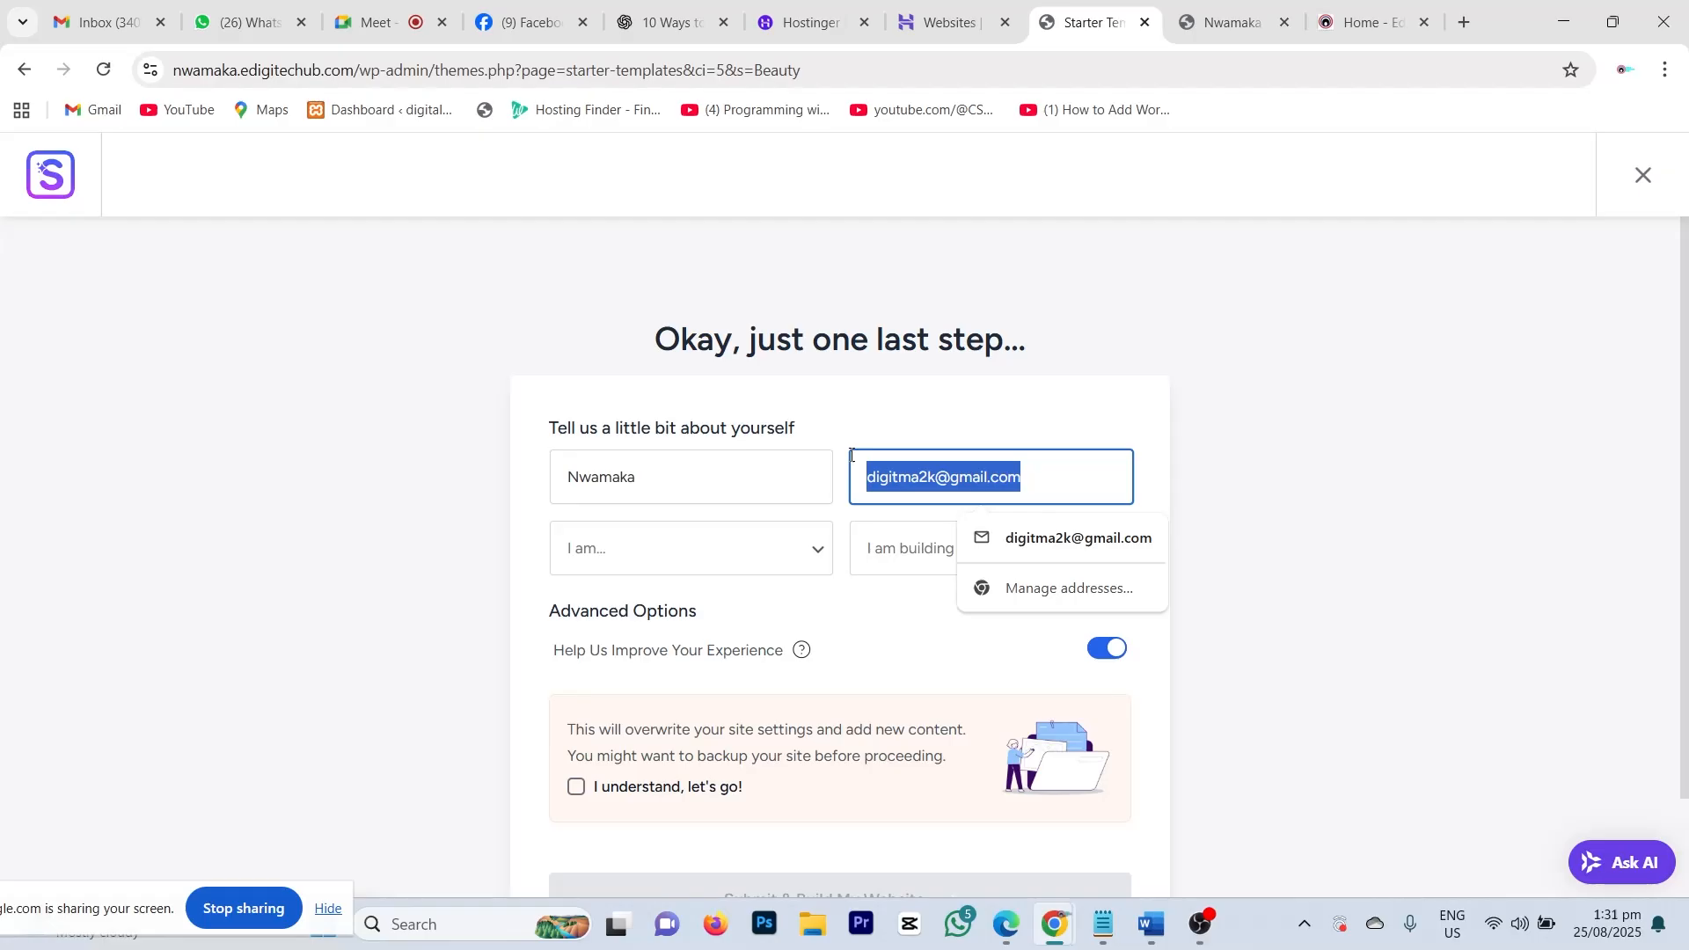
pyautogui.write('nwa')
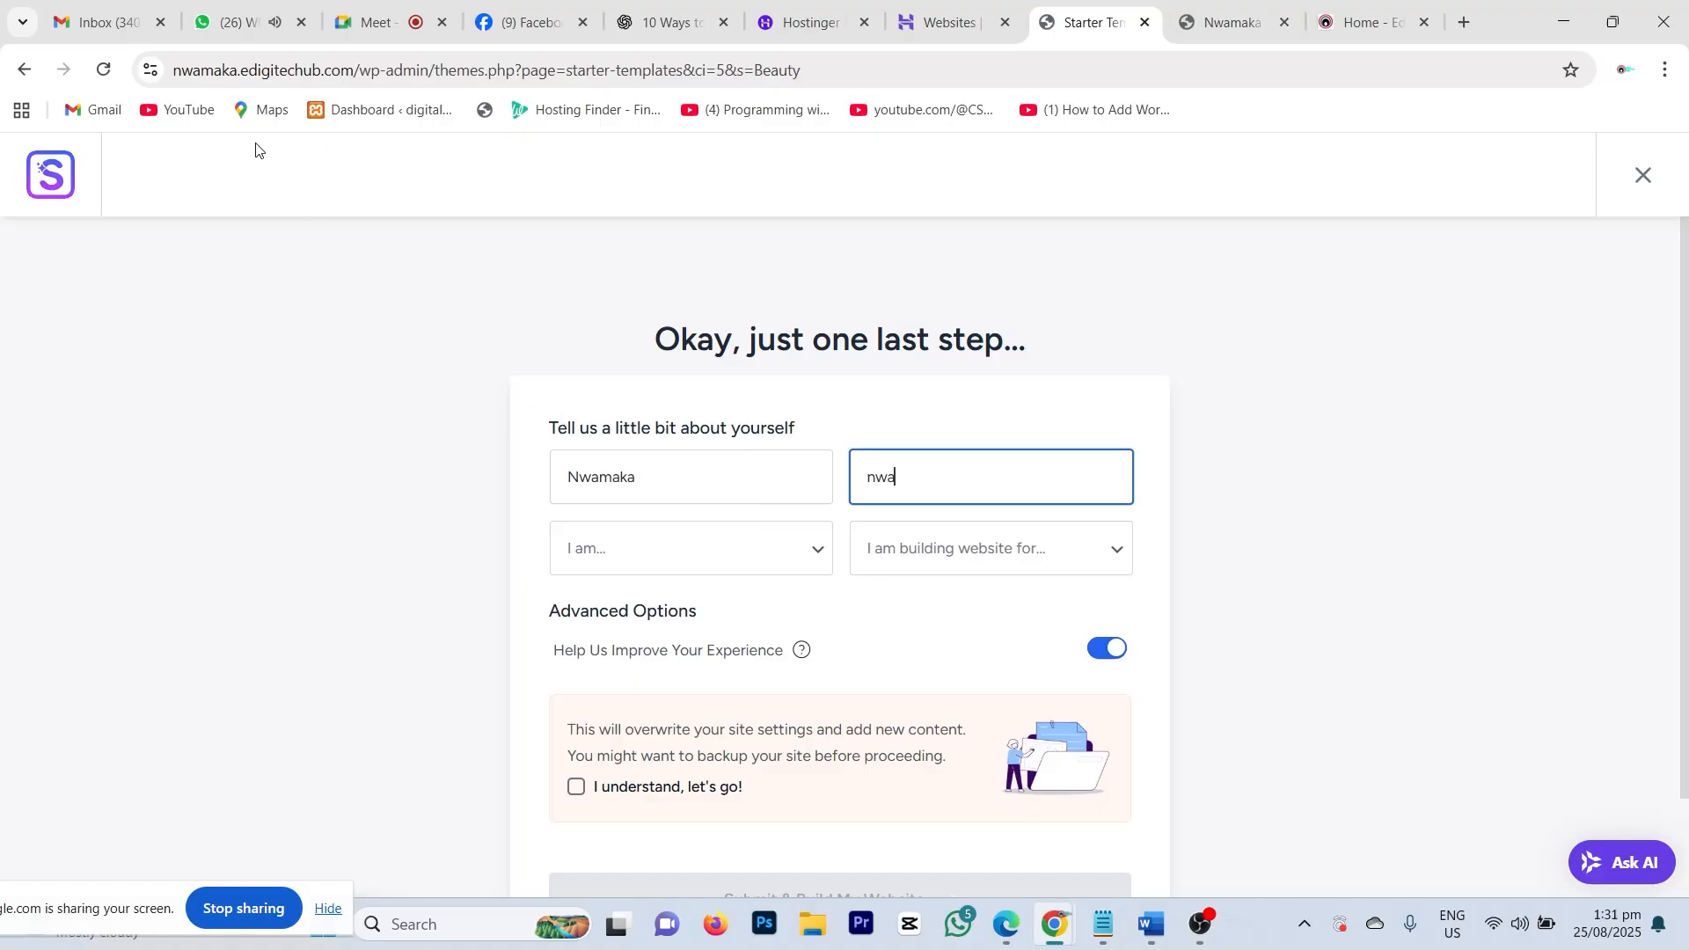
pyautogui.doubleClick(889, 477)
pyautogui.hotkey('ctrl', 'v')
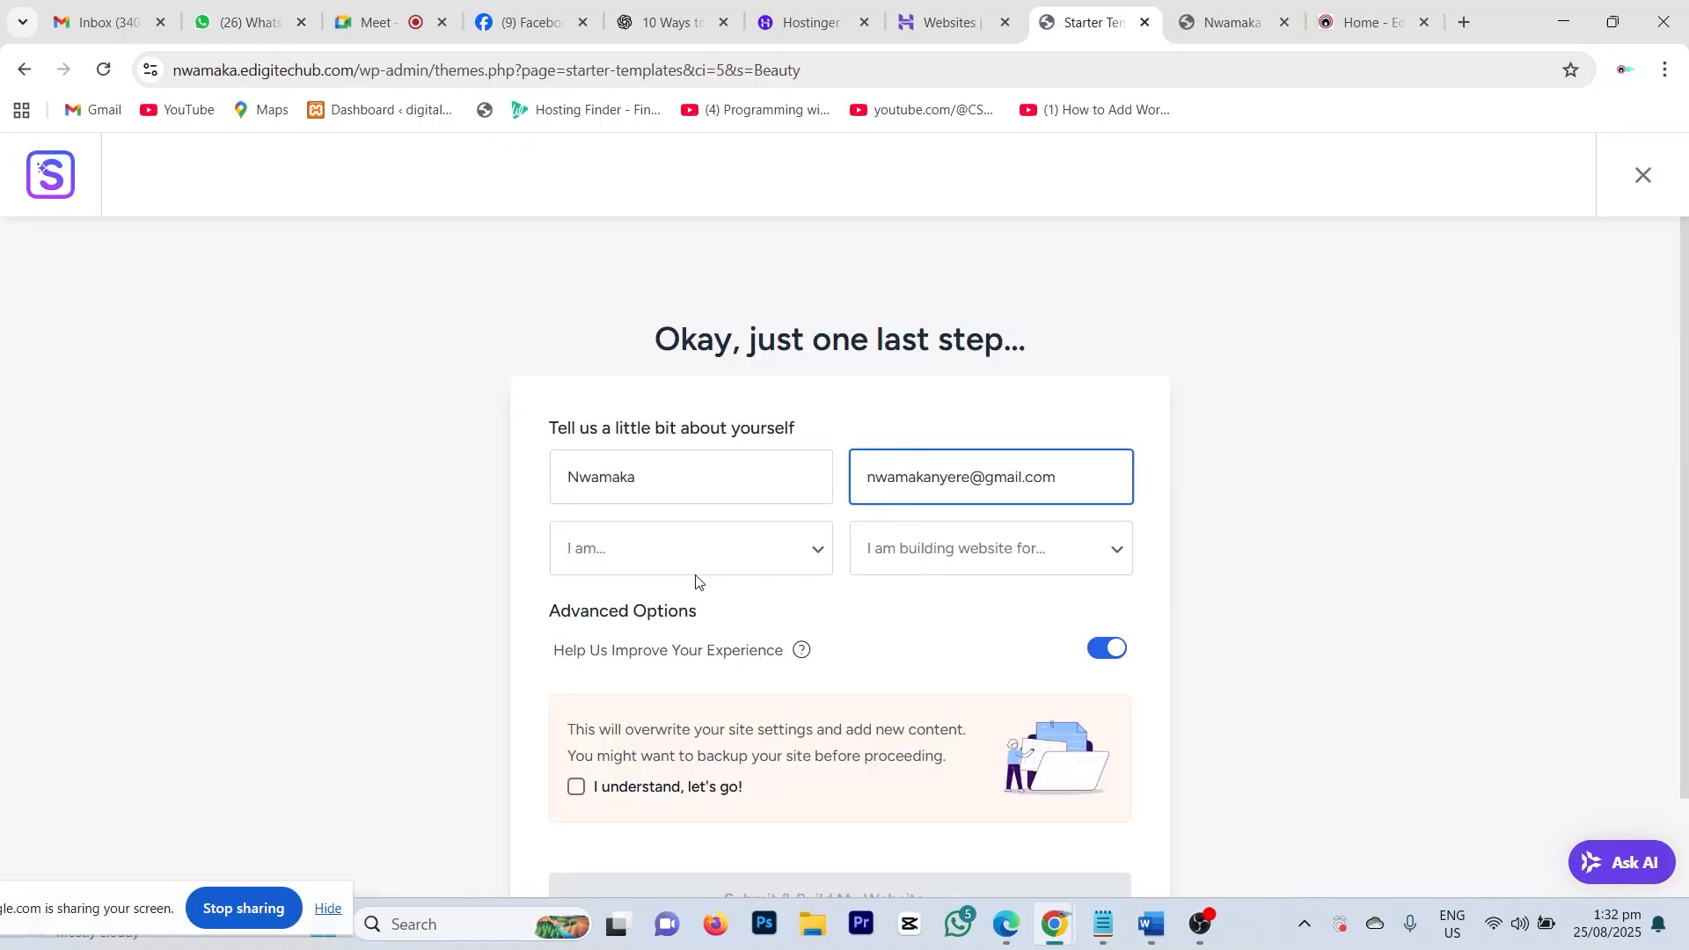
# Step: Choose Beginner and Myself/My Company, and tick 'I understand, let's go!' for the overwrite warning
pyautogui.click(704, 554)
pyautogui.click(632, 619)
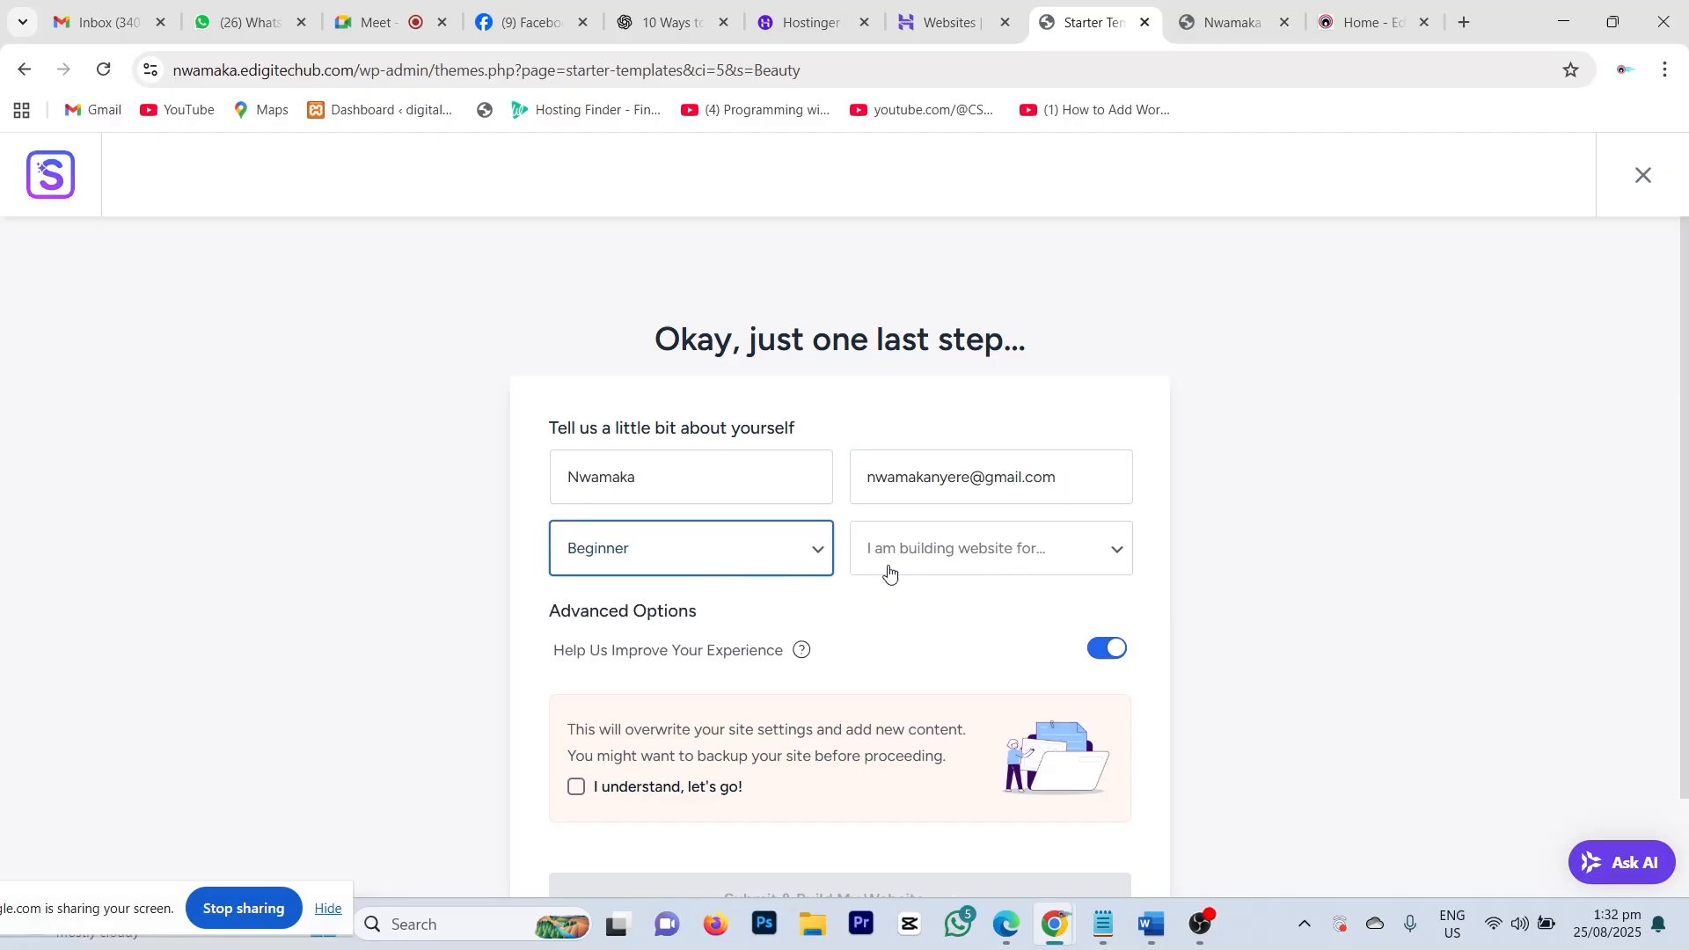
pyautogui.click(1064, 550)
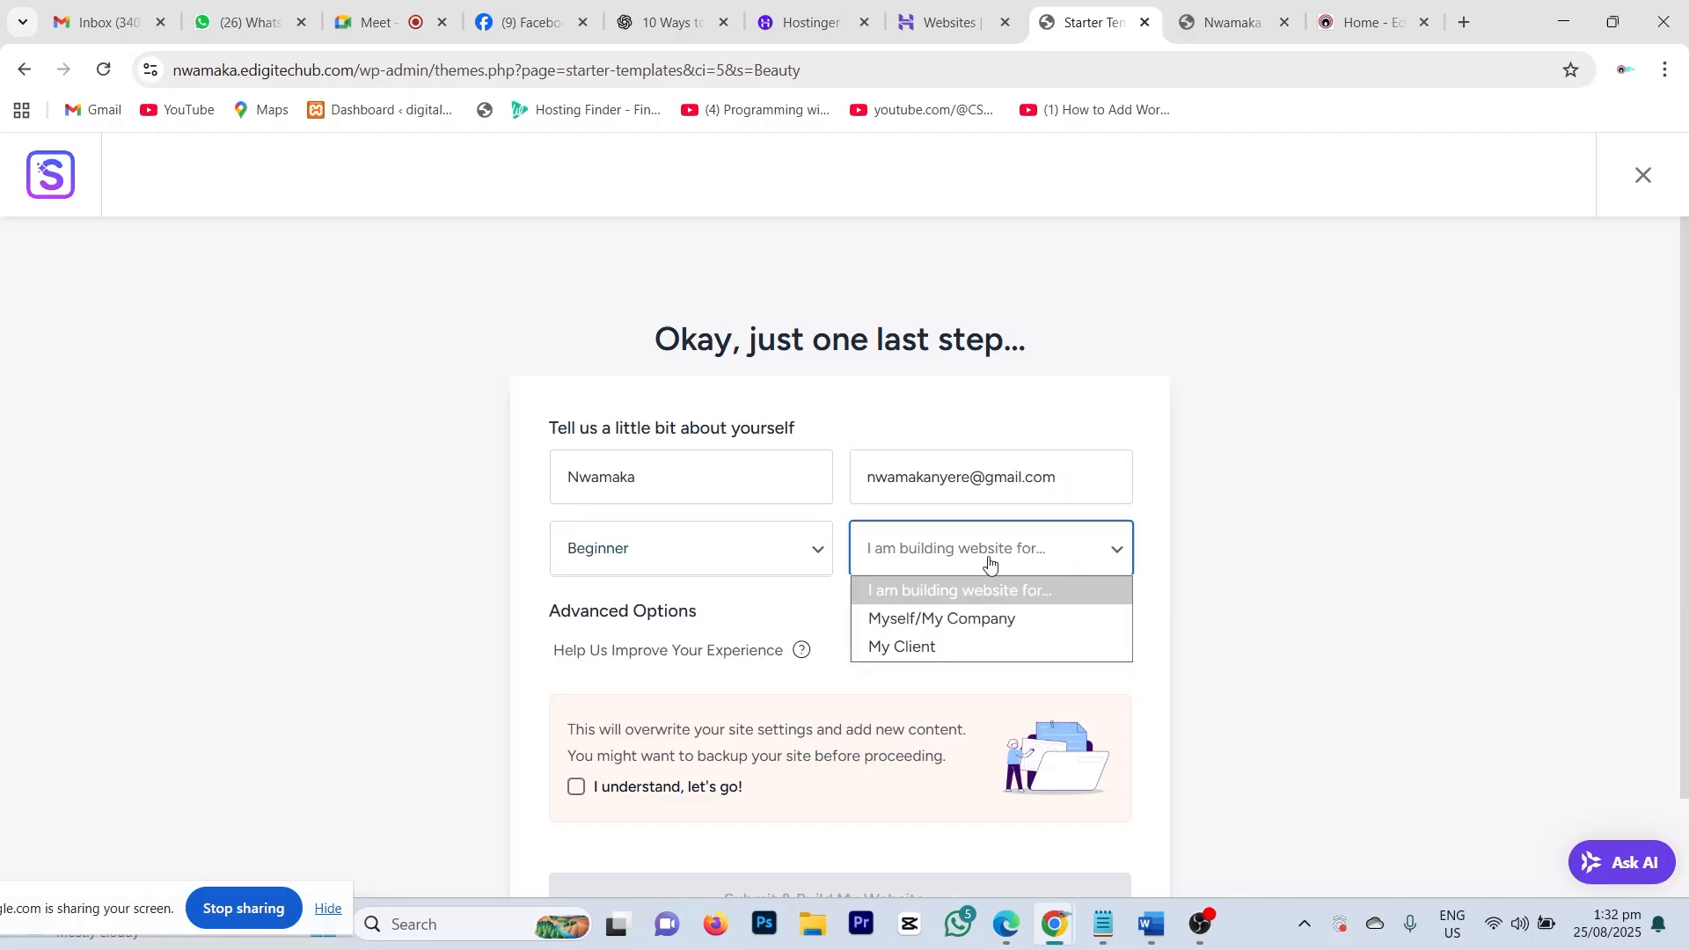
pyautogui.click(938, 619)
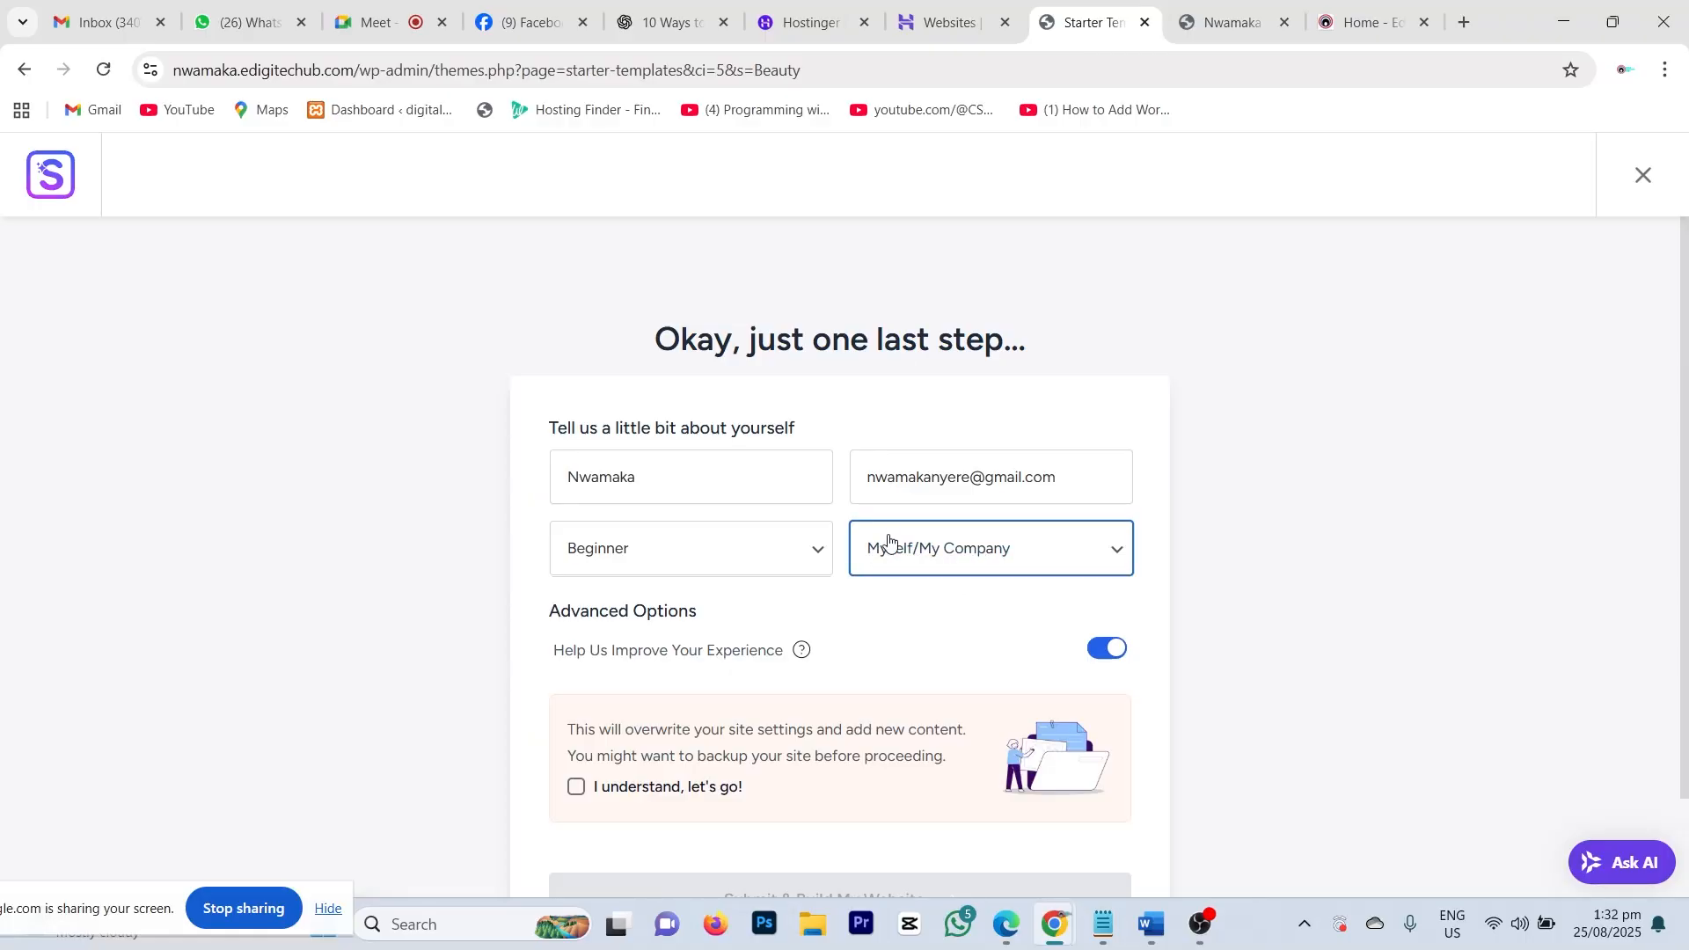
pyautogui.scroll(-3, 895, 528)
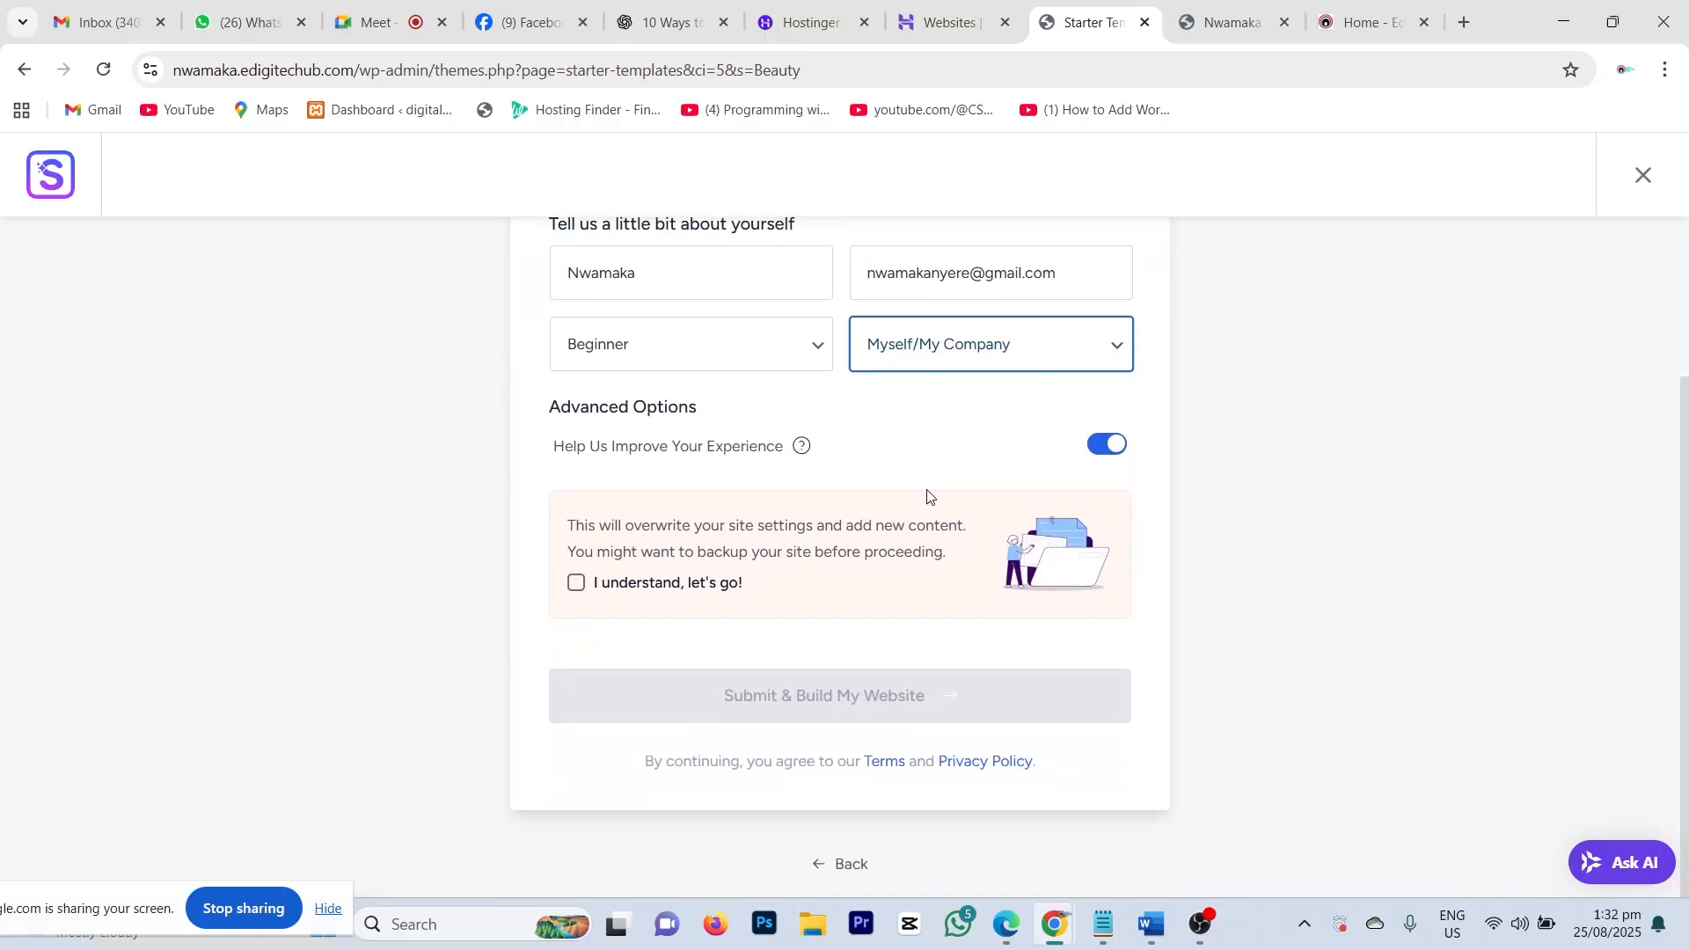
pyautogui.click(581, 575)
pyautogui.click(579, 584)
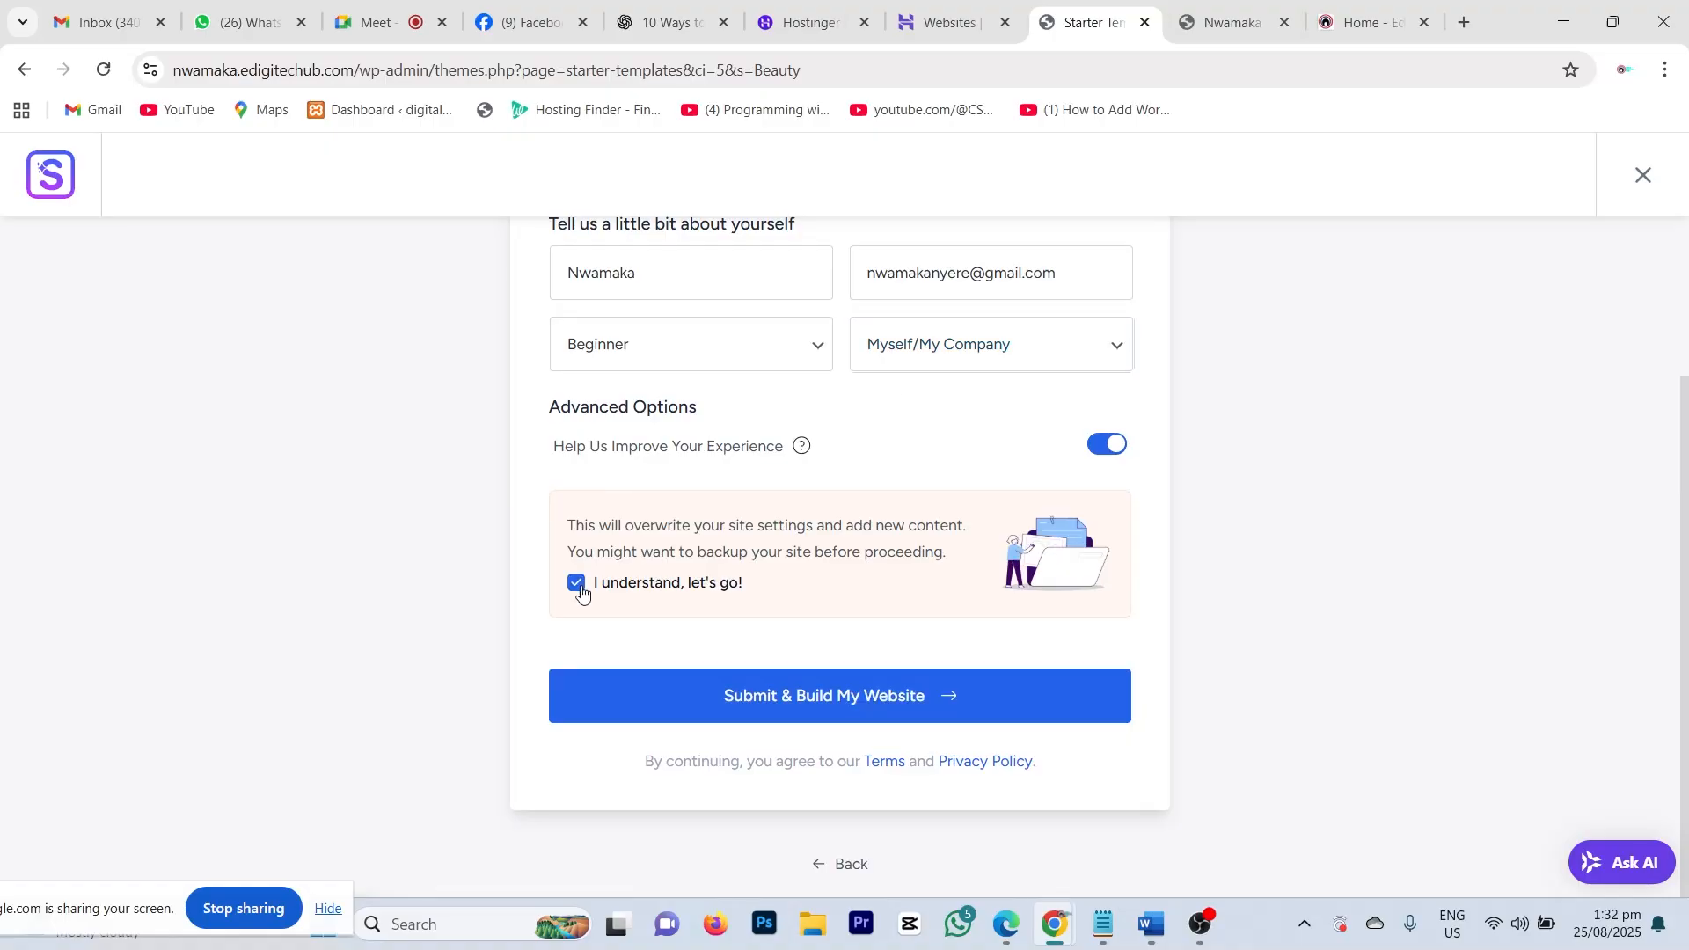
pyautogui.scroll(3, 873, 509)
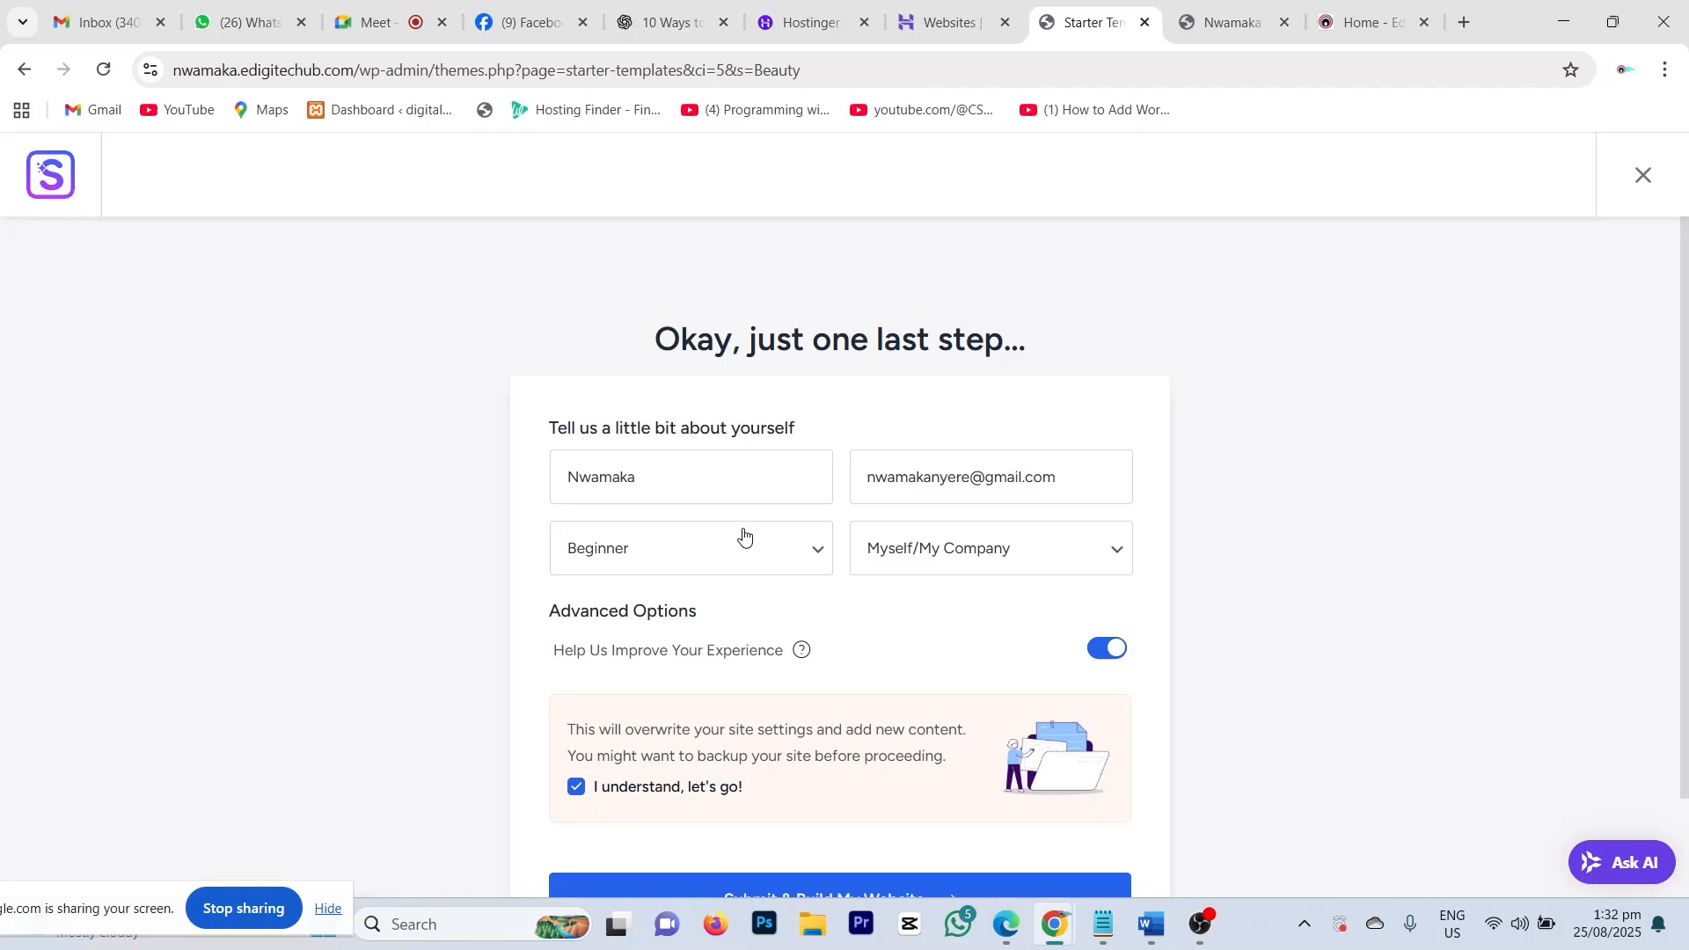
pyautogui.scroll(-2, 730, 467)
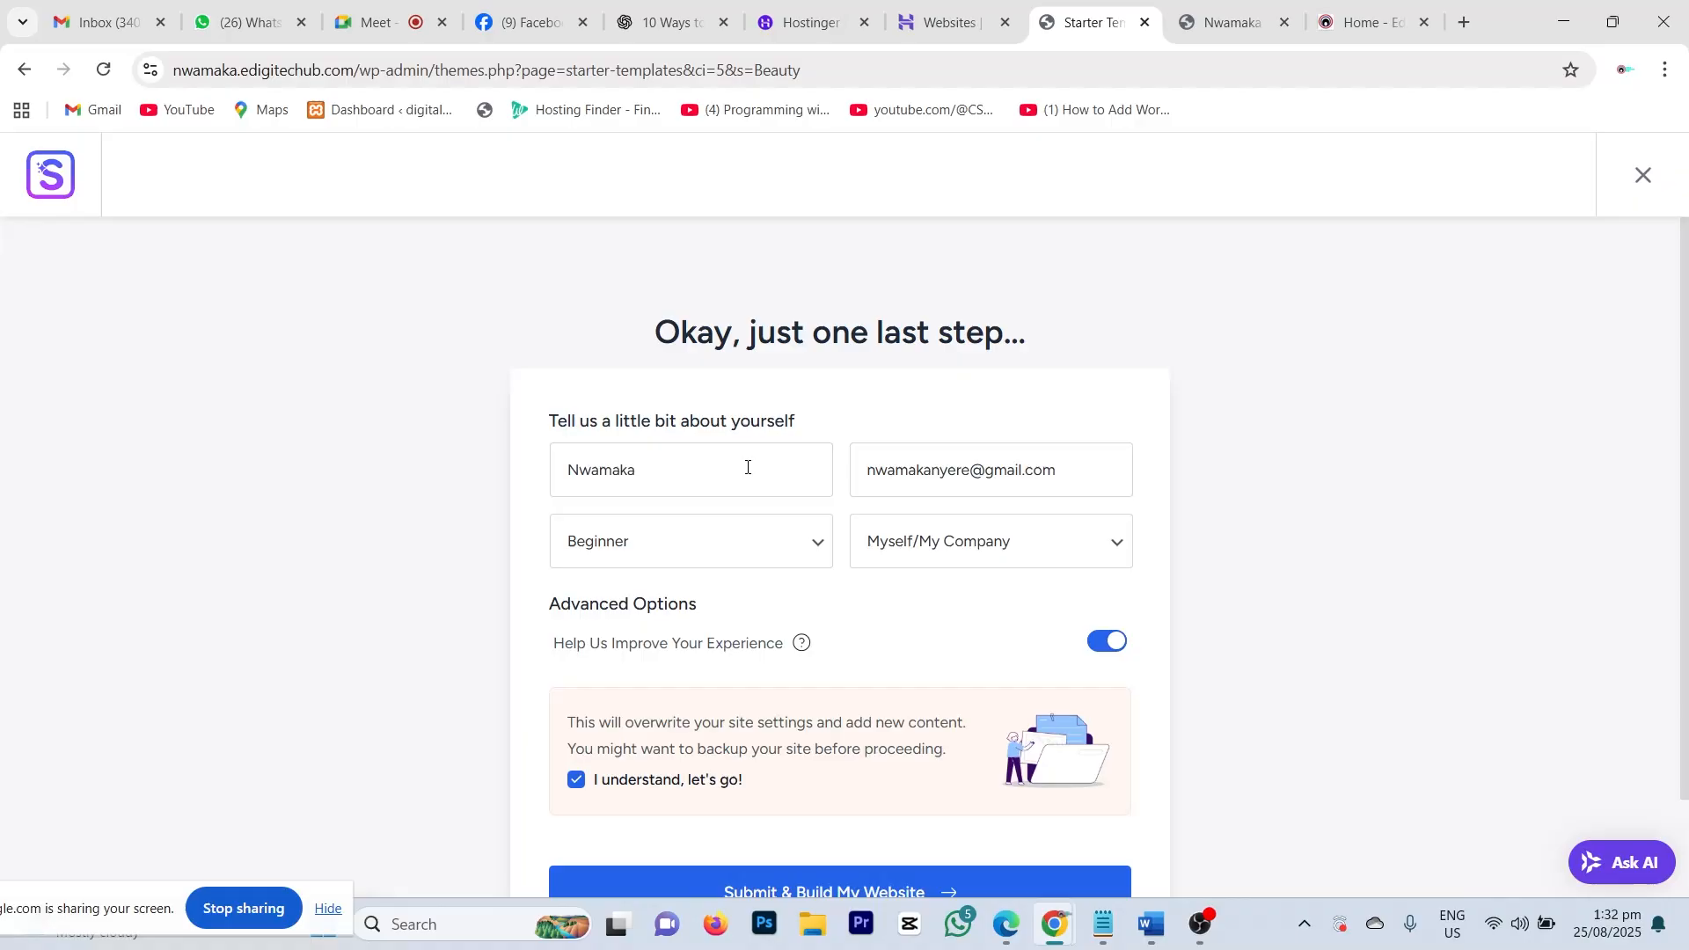
pyautogui.scroll(-1, 756, 740)
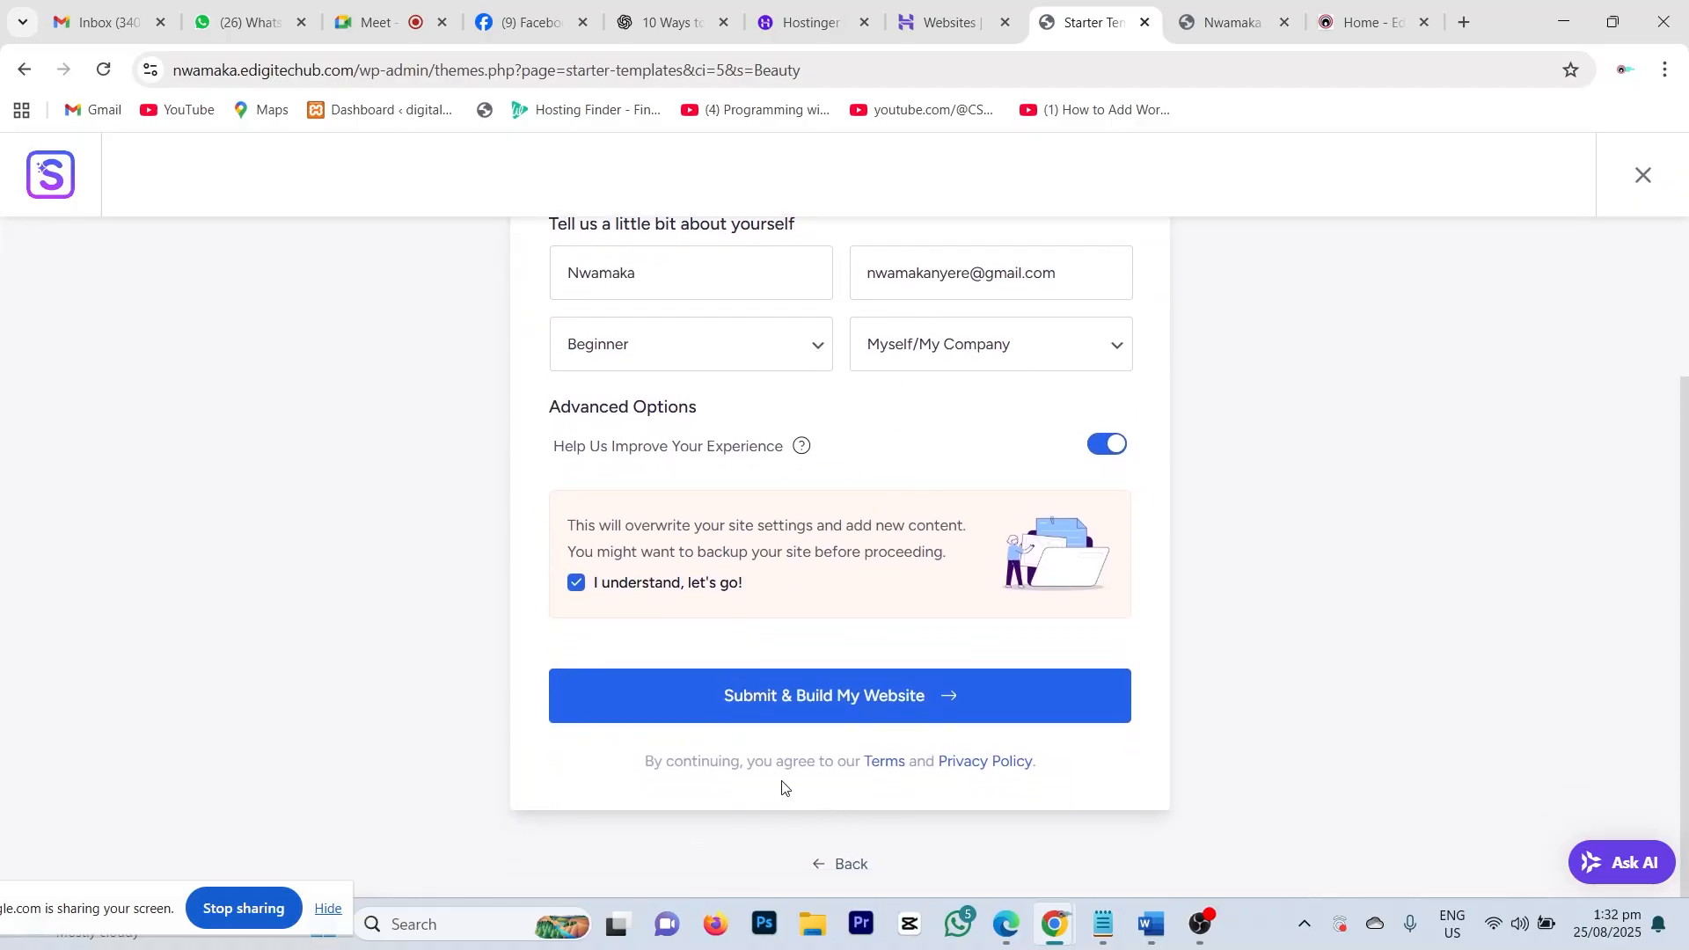
# Step: Build the site from the Beauty template, then view the live site still showing 'Hello world!'
pyautogui.click(876, 701)
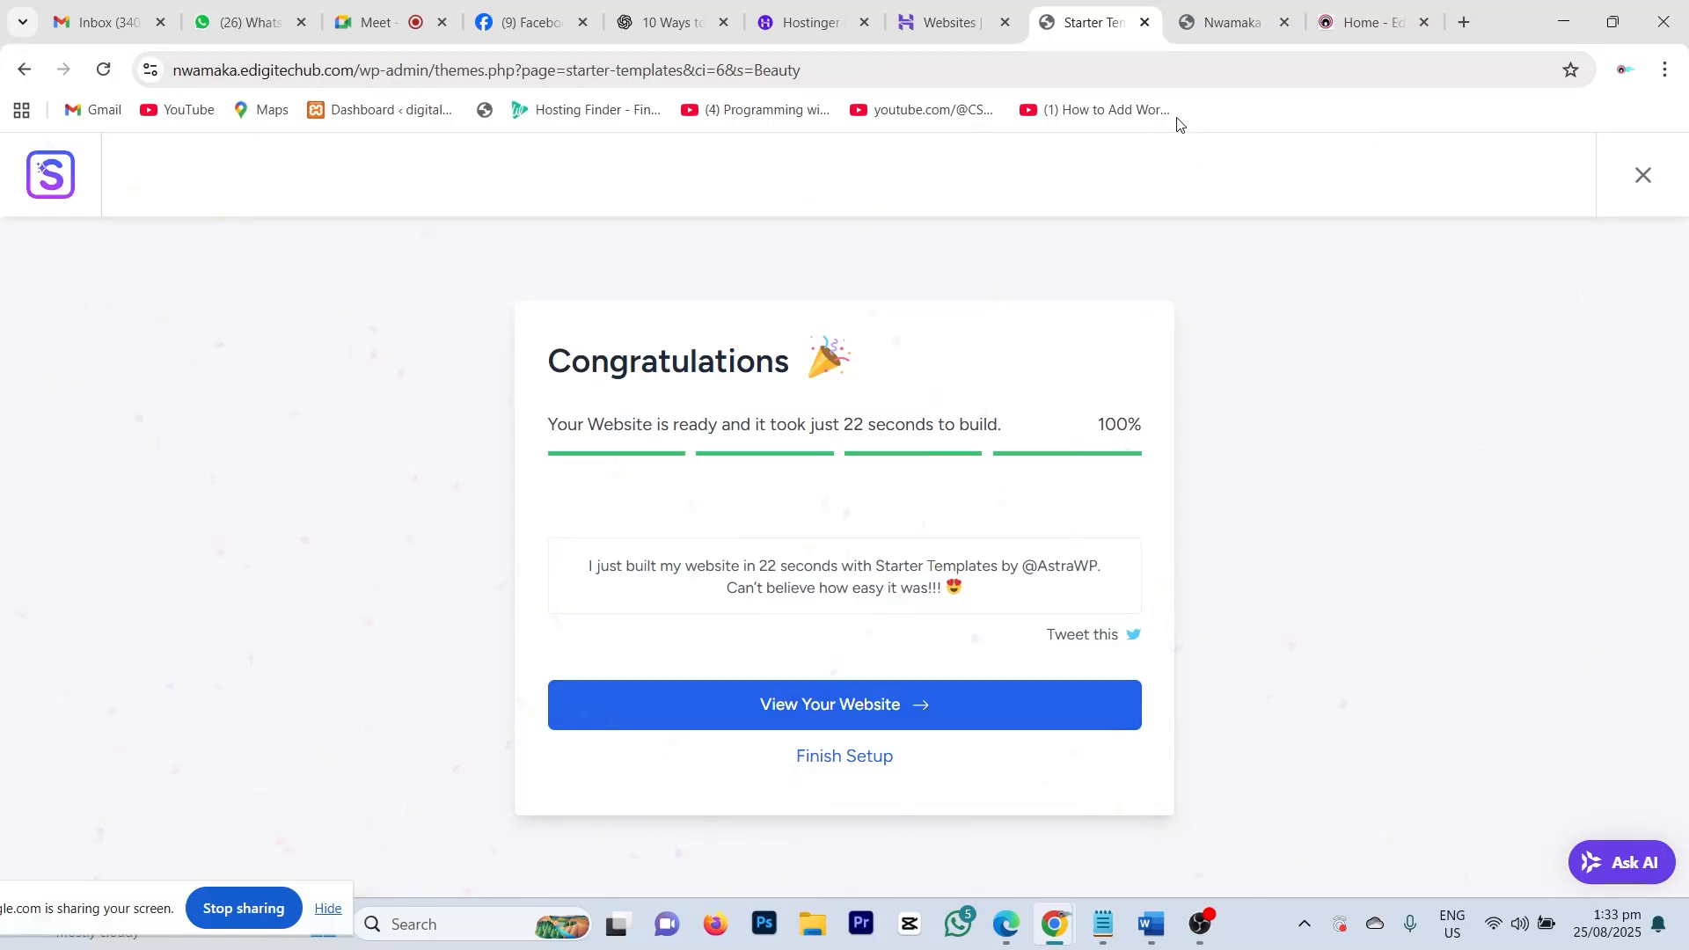
pyautogui.click(1282, 12)
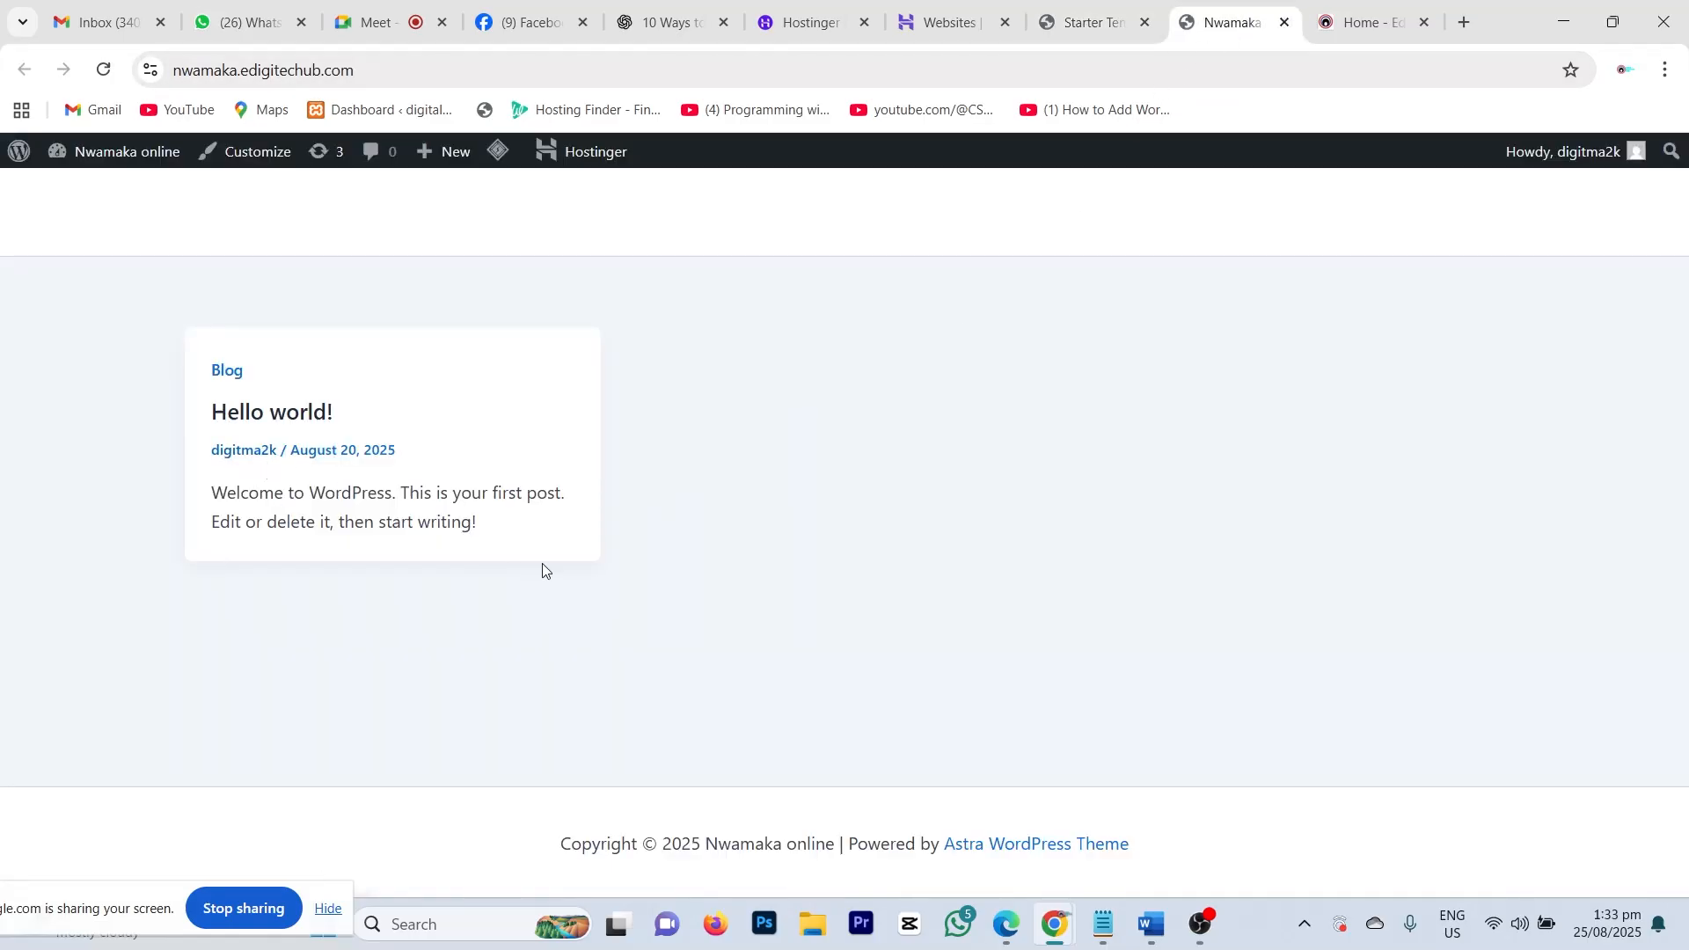
# Step: Reload the live site and check the new Sharmila's Salon footer copyright line
pyautogui.click(103, 70)
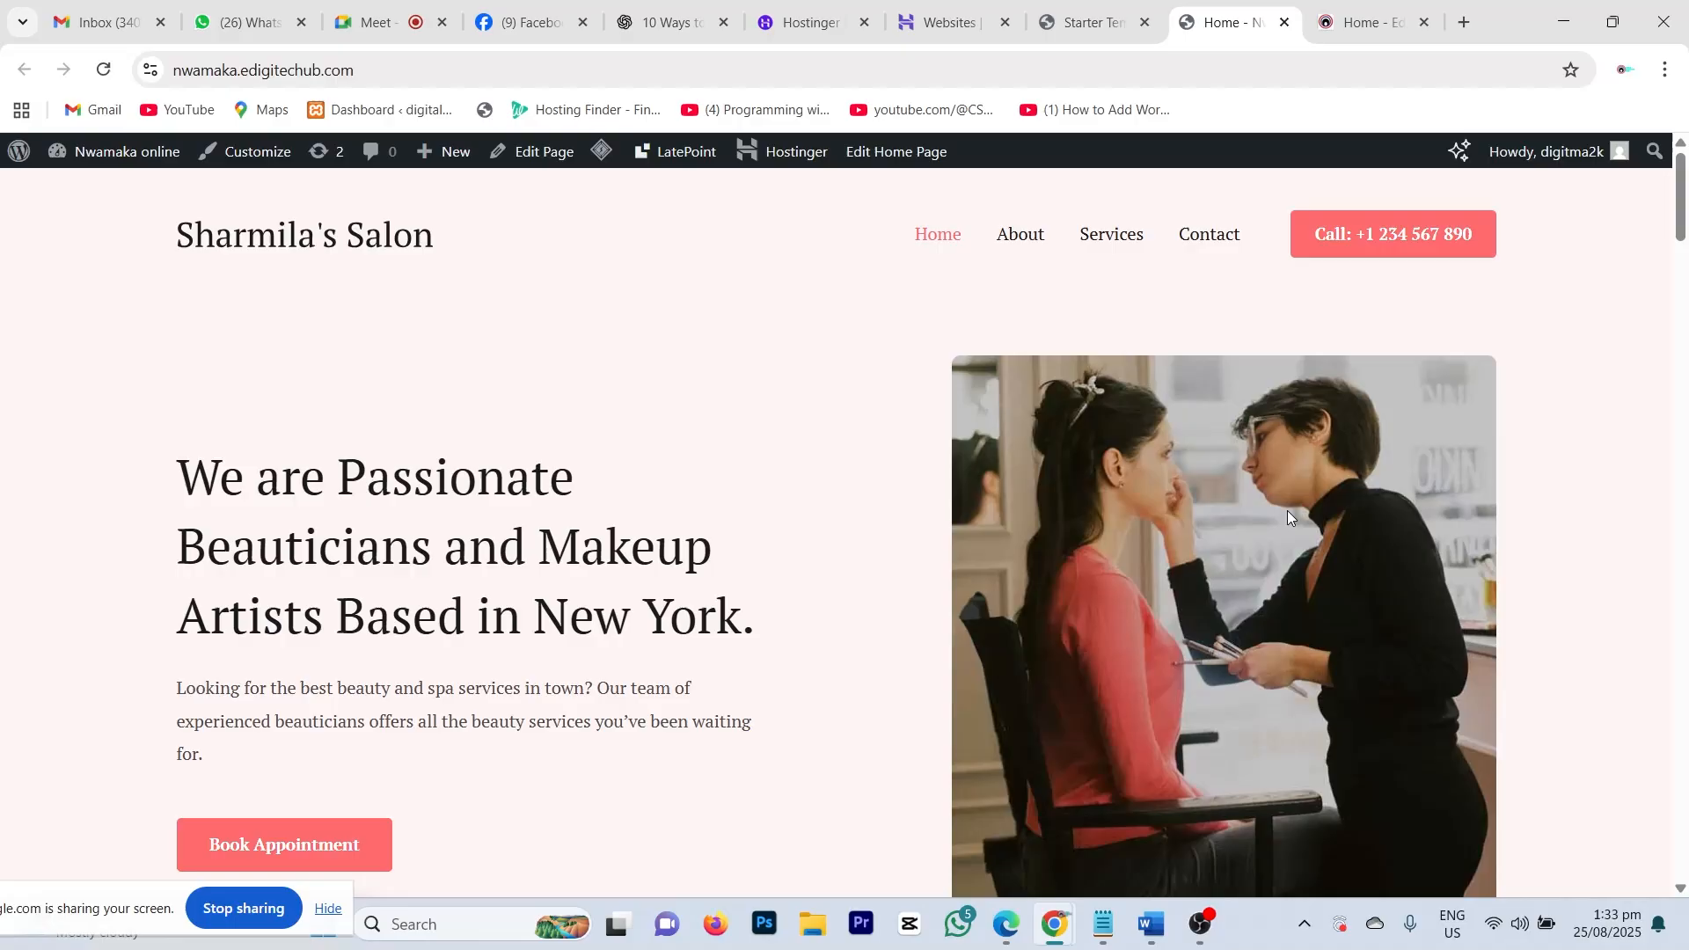
pyautogui.scroll(-15, 1247, 429)
pyautogui.scroll(-20, 913, 389)
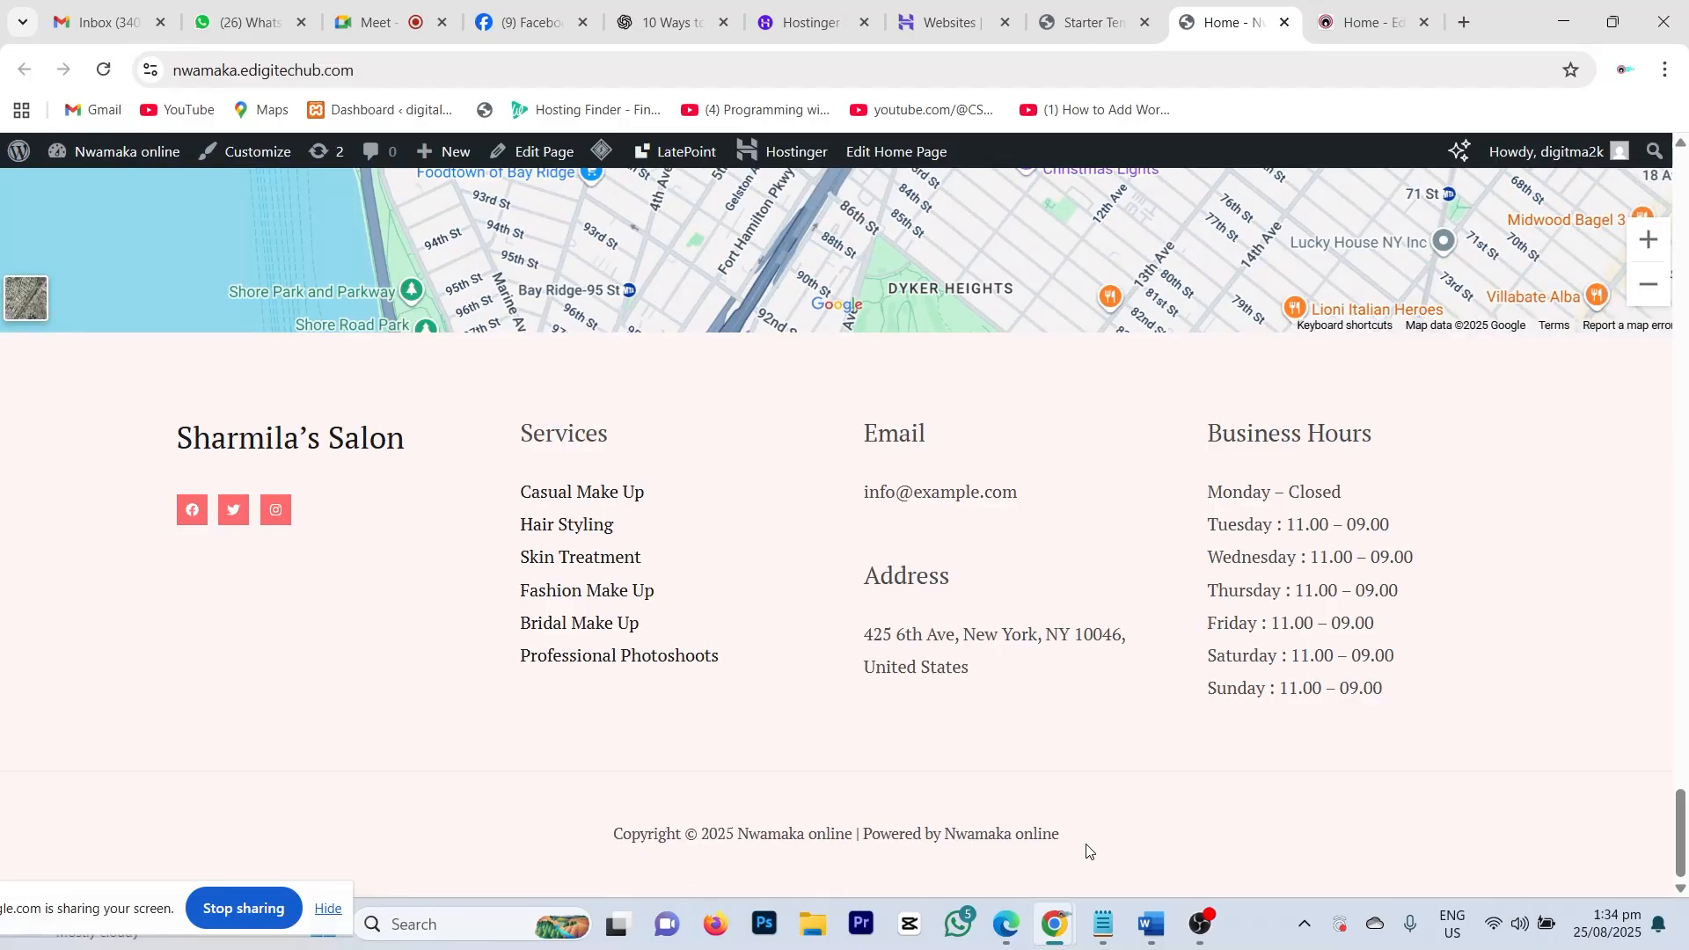
pyautogui.moveTo(1091, 850); pyautogui.dragTo(529, 824)
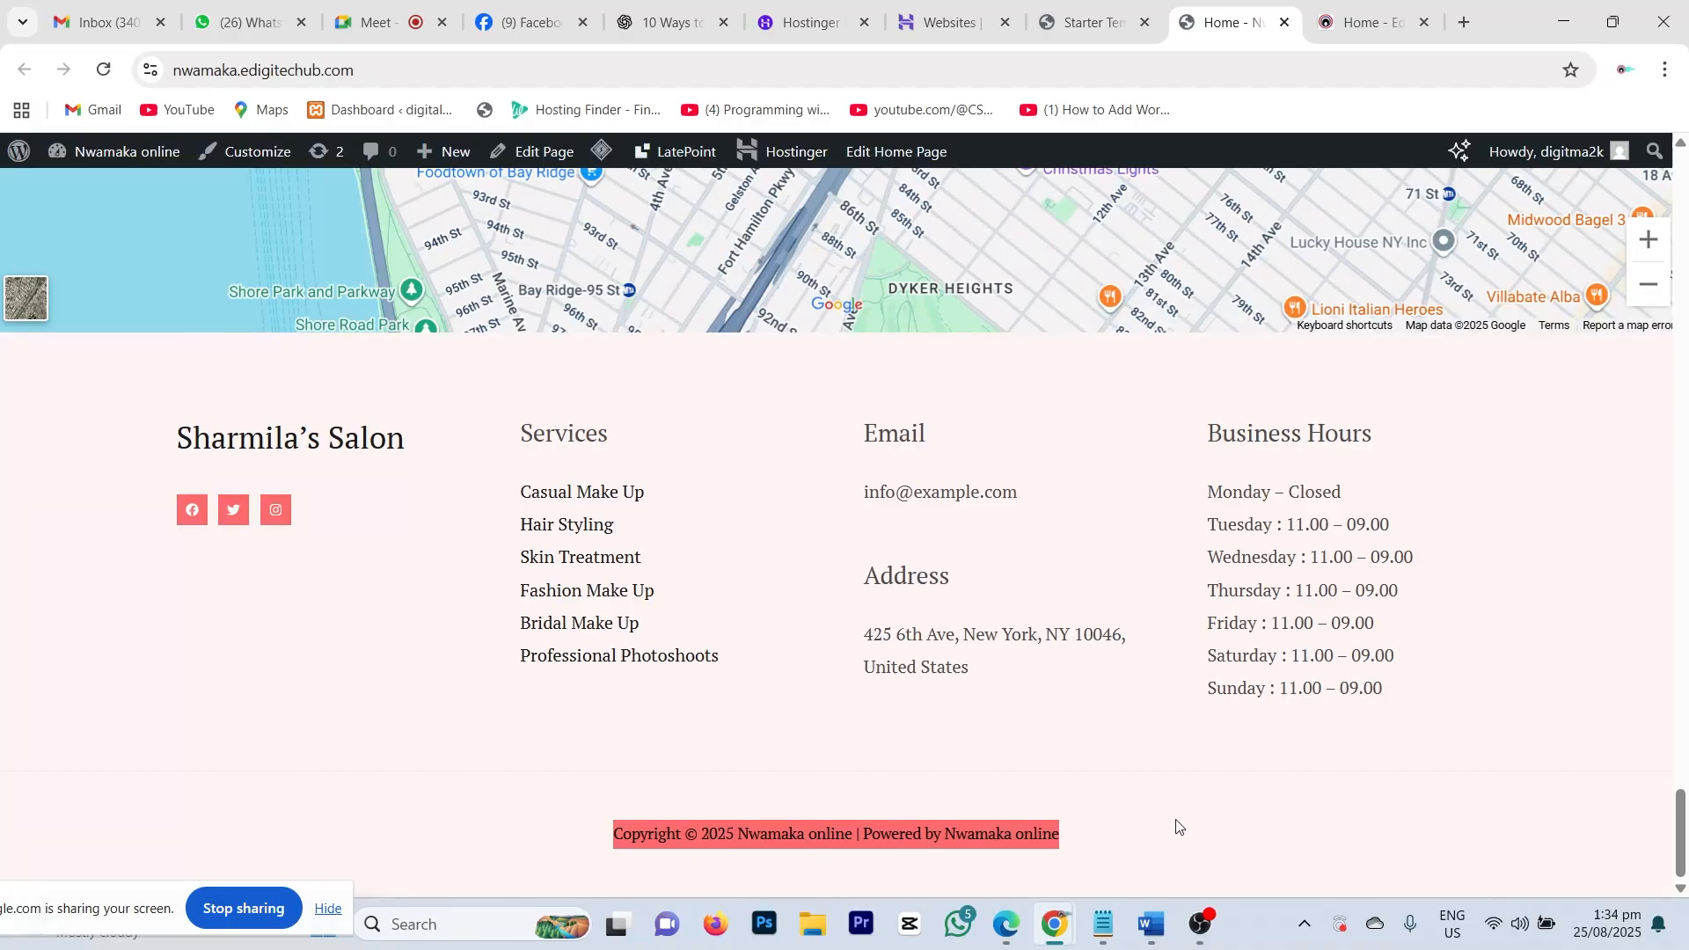
pyautogui.moveTo(1152, 831); pyautogui.dragTo(533, 844)
pyautogui.click(1128, 854)
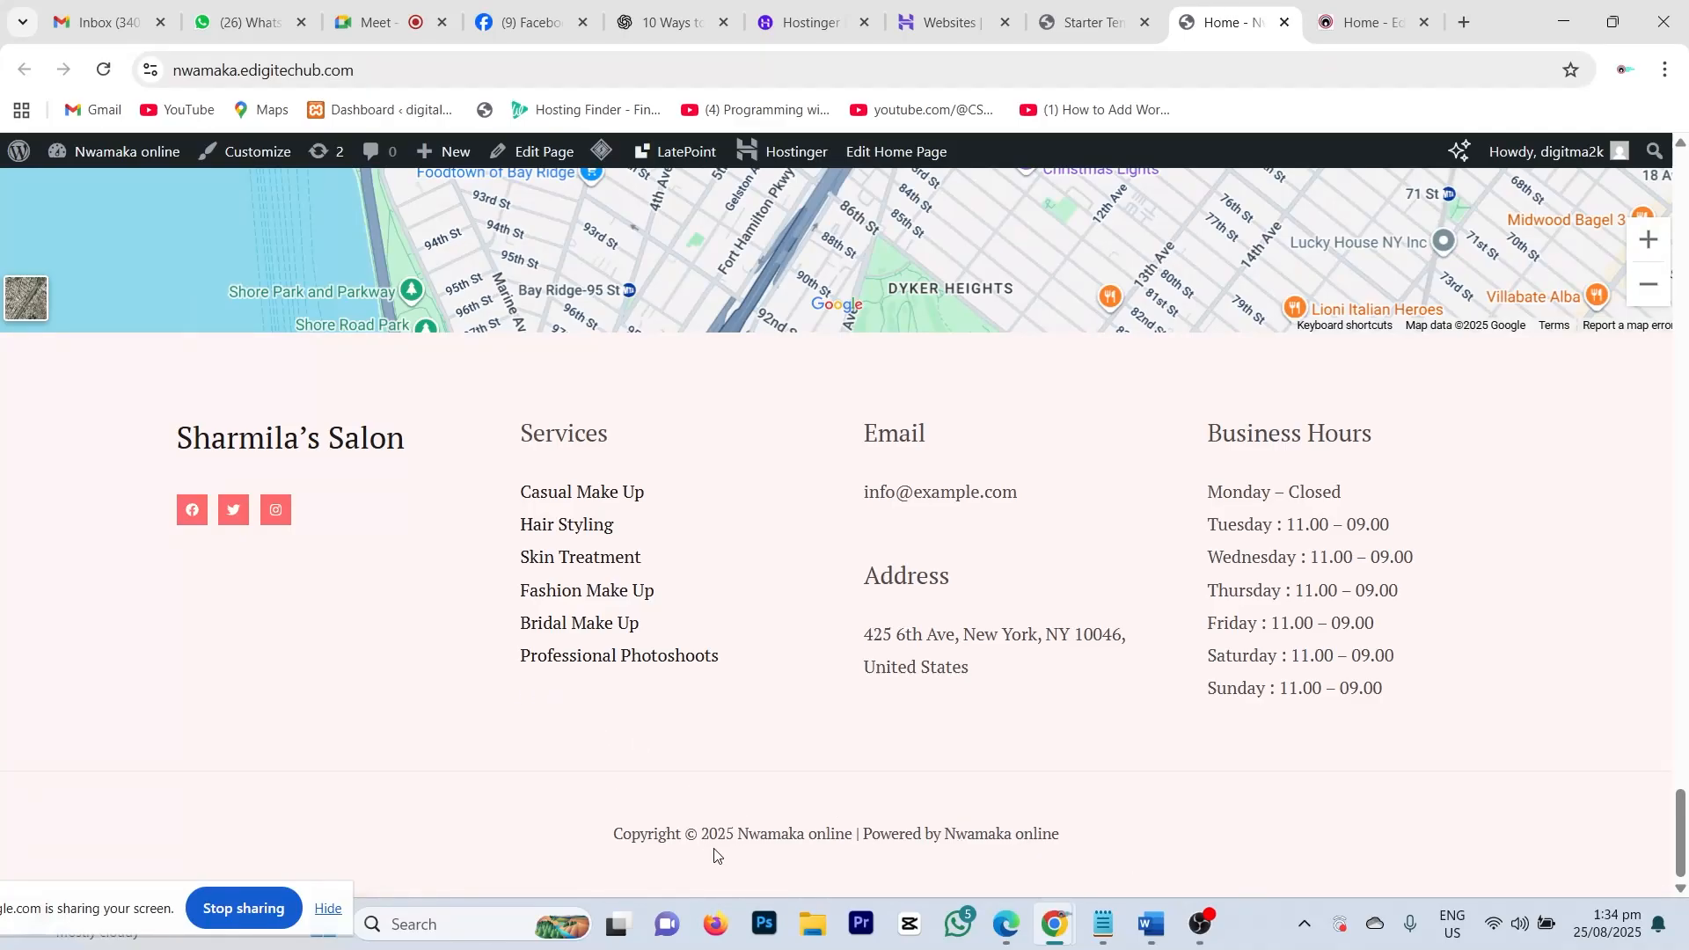
# Step: Scroll through the Sharmila's Salon homepage and back to the top
pyautogui.scroll(7, 1108, 806)
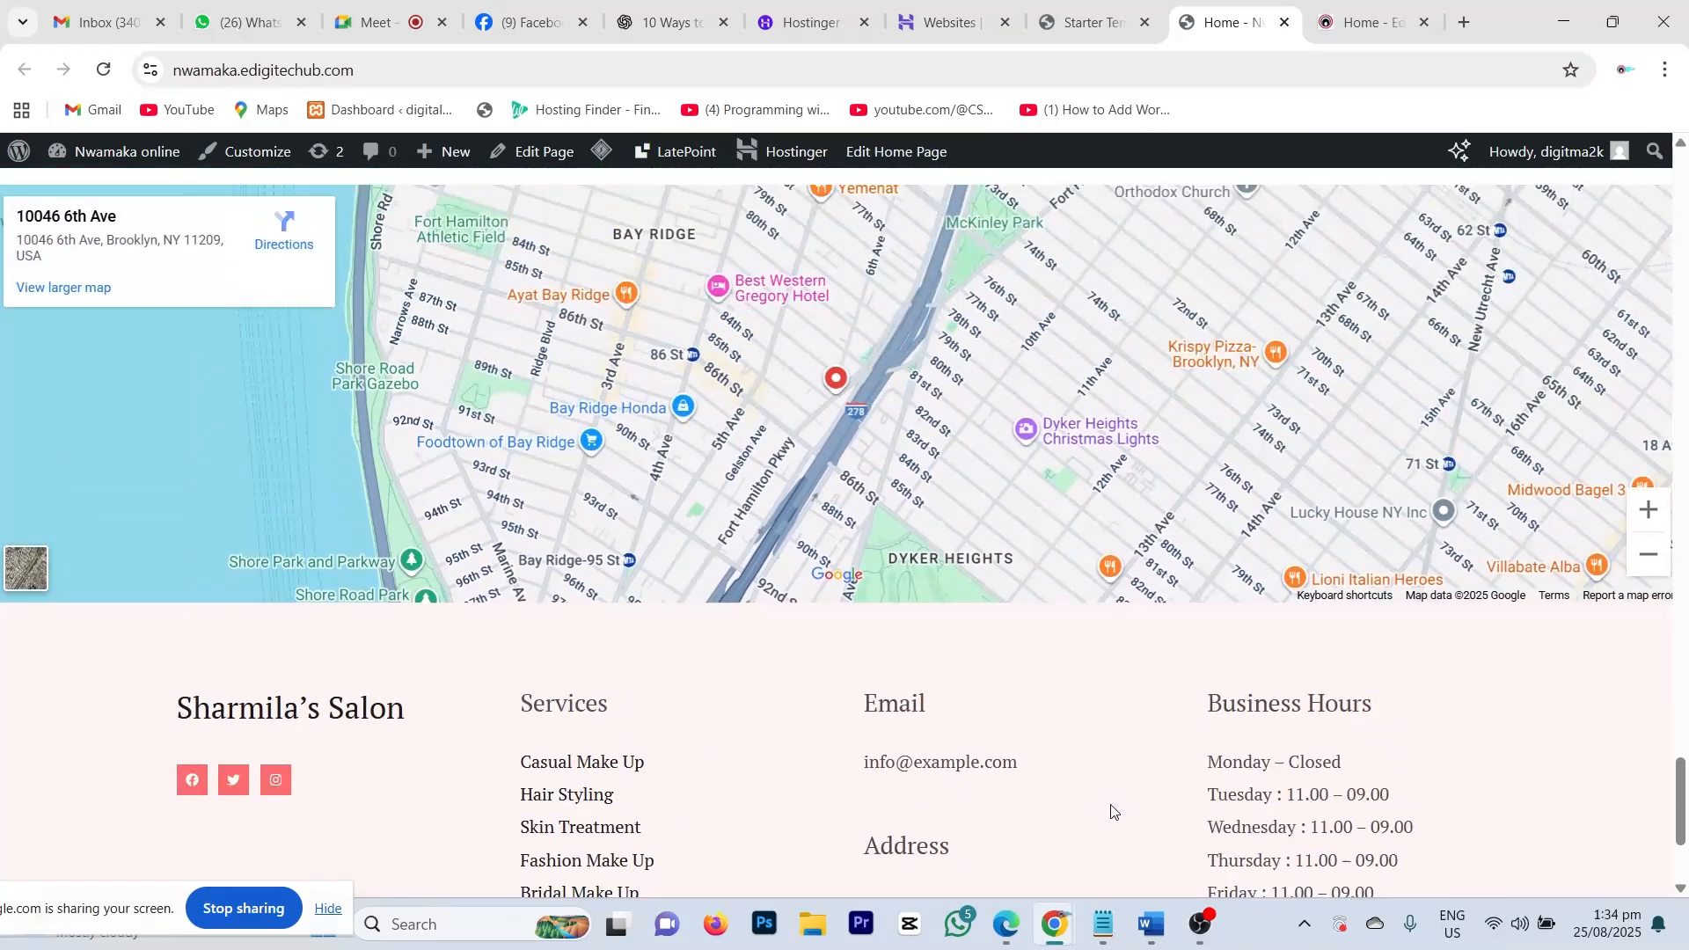
pyautogui.scroll(-7, 1132, 711)
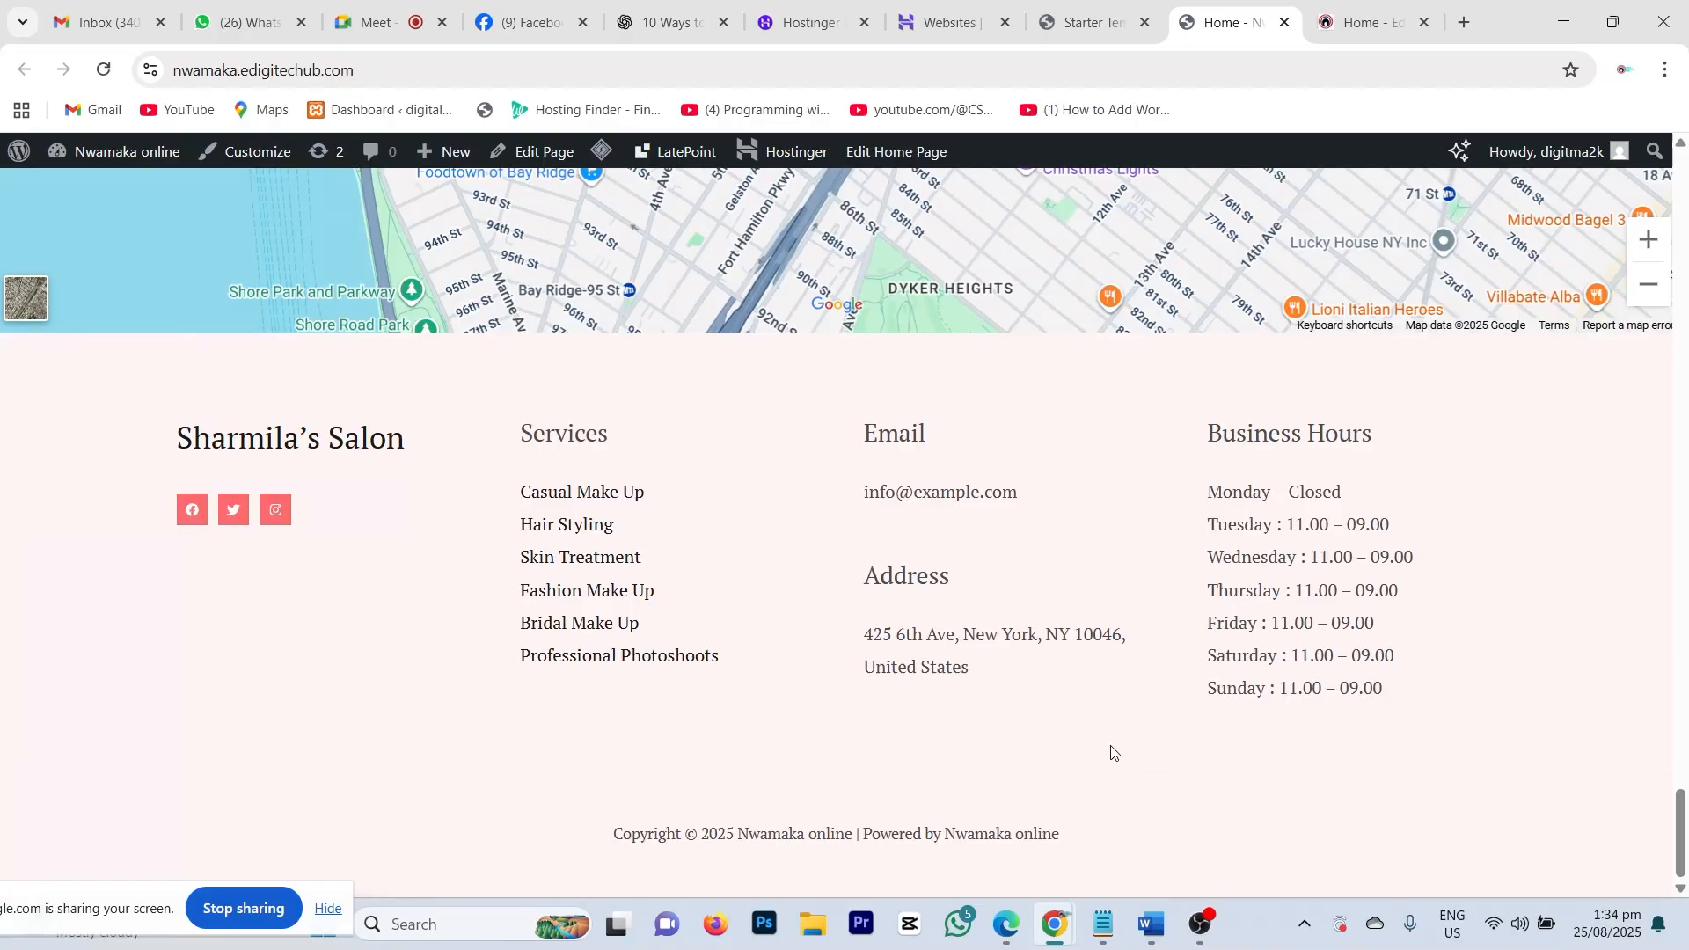
pyautogui.scroll(8, 1097, 729)
pyautogui.scroll(20, 1097, 728)
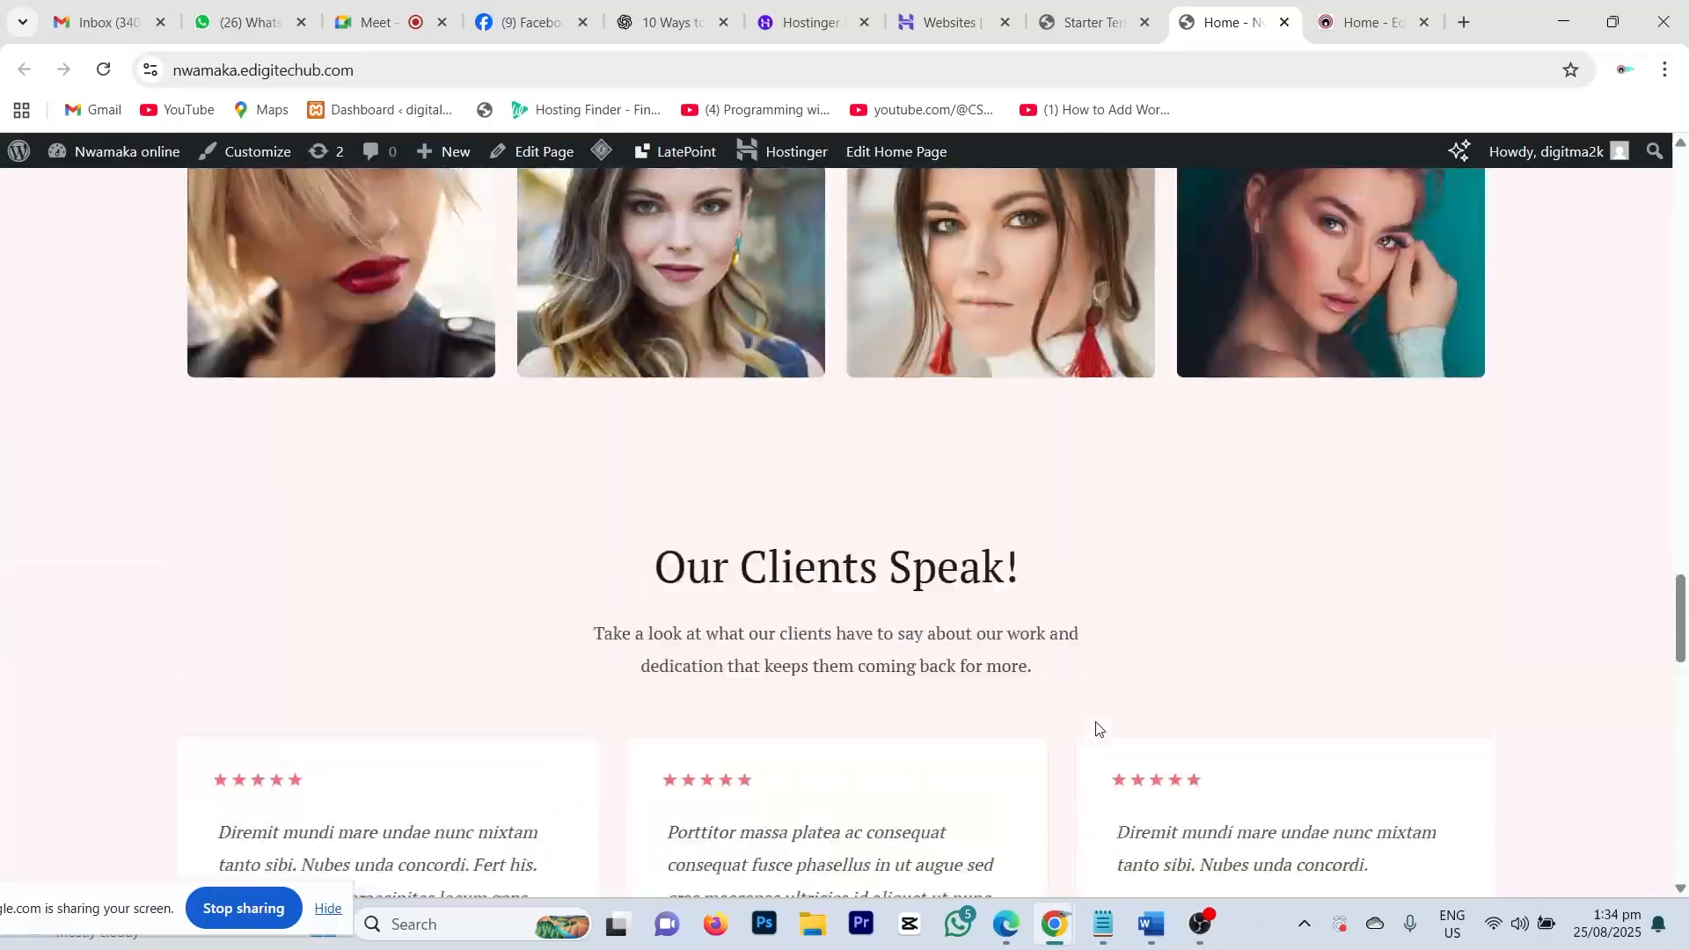
pyautogui.scroll(8, 1095, 722)
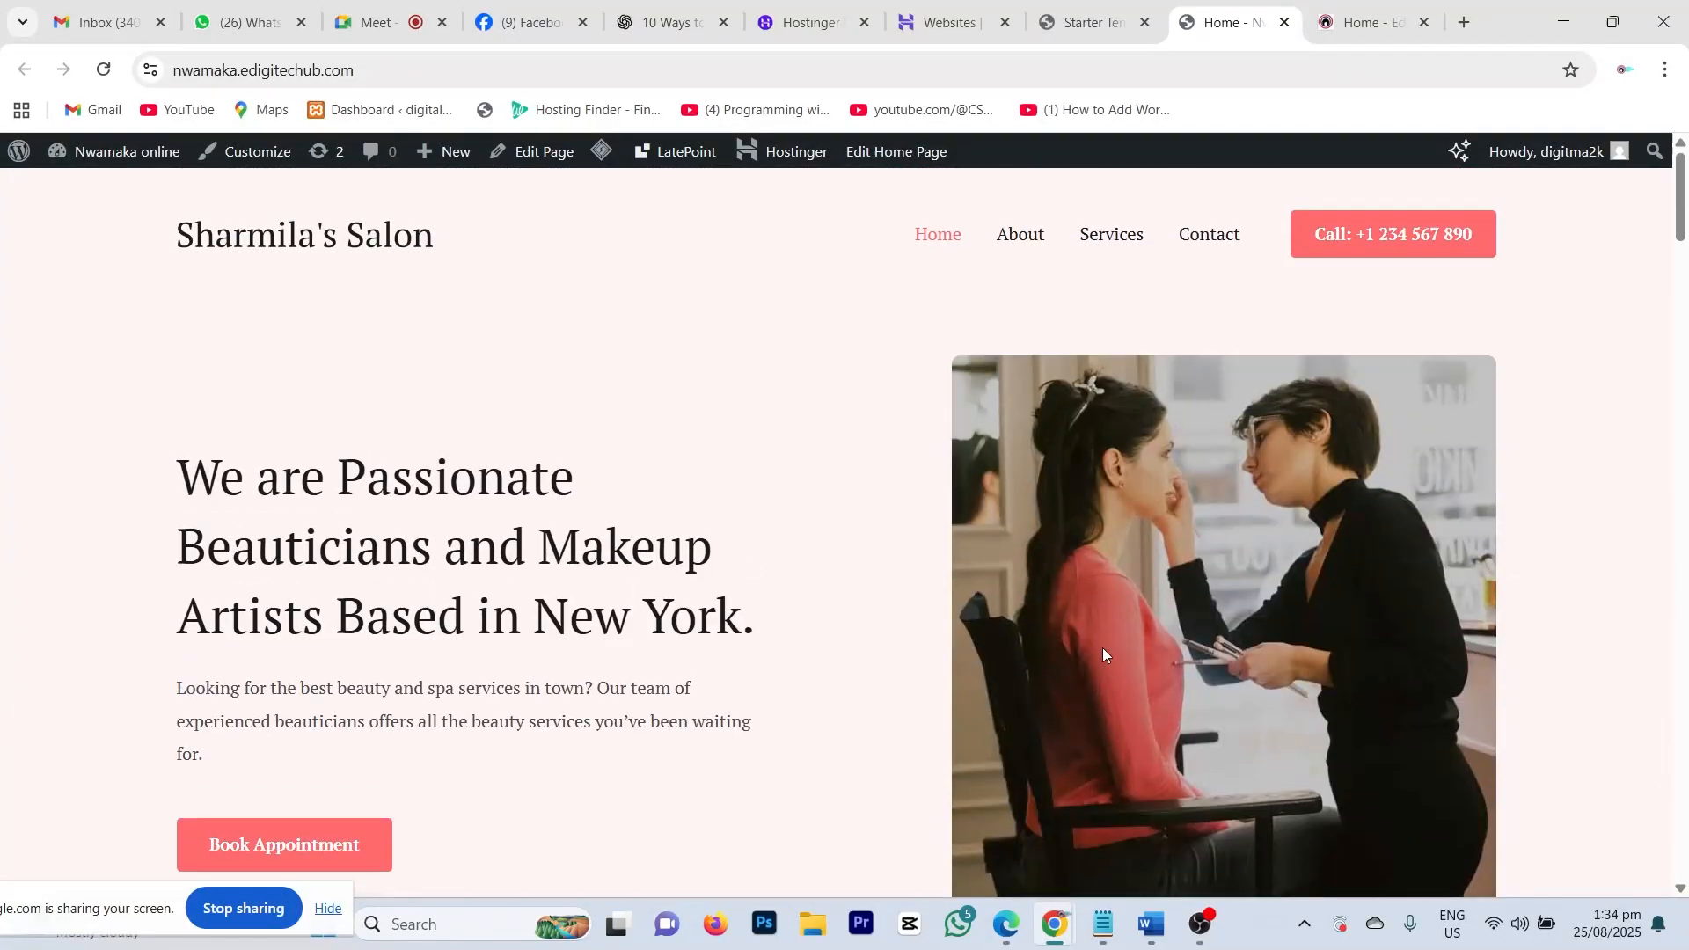
pyautogui.scroll(-20, 1099, 647)
pyautogui.scroll(-15, 1050, 576)
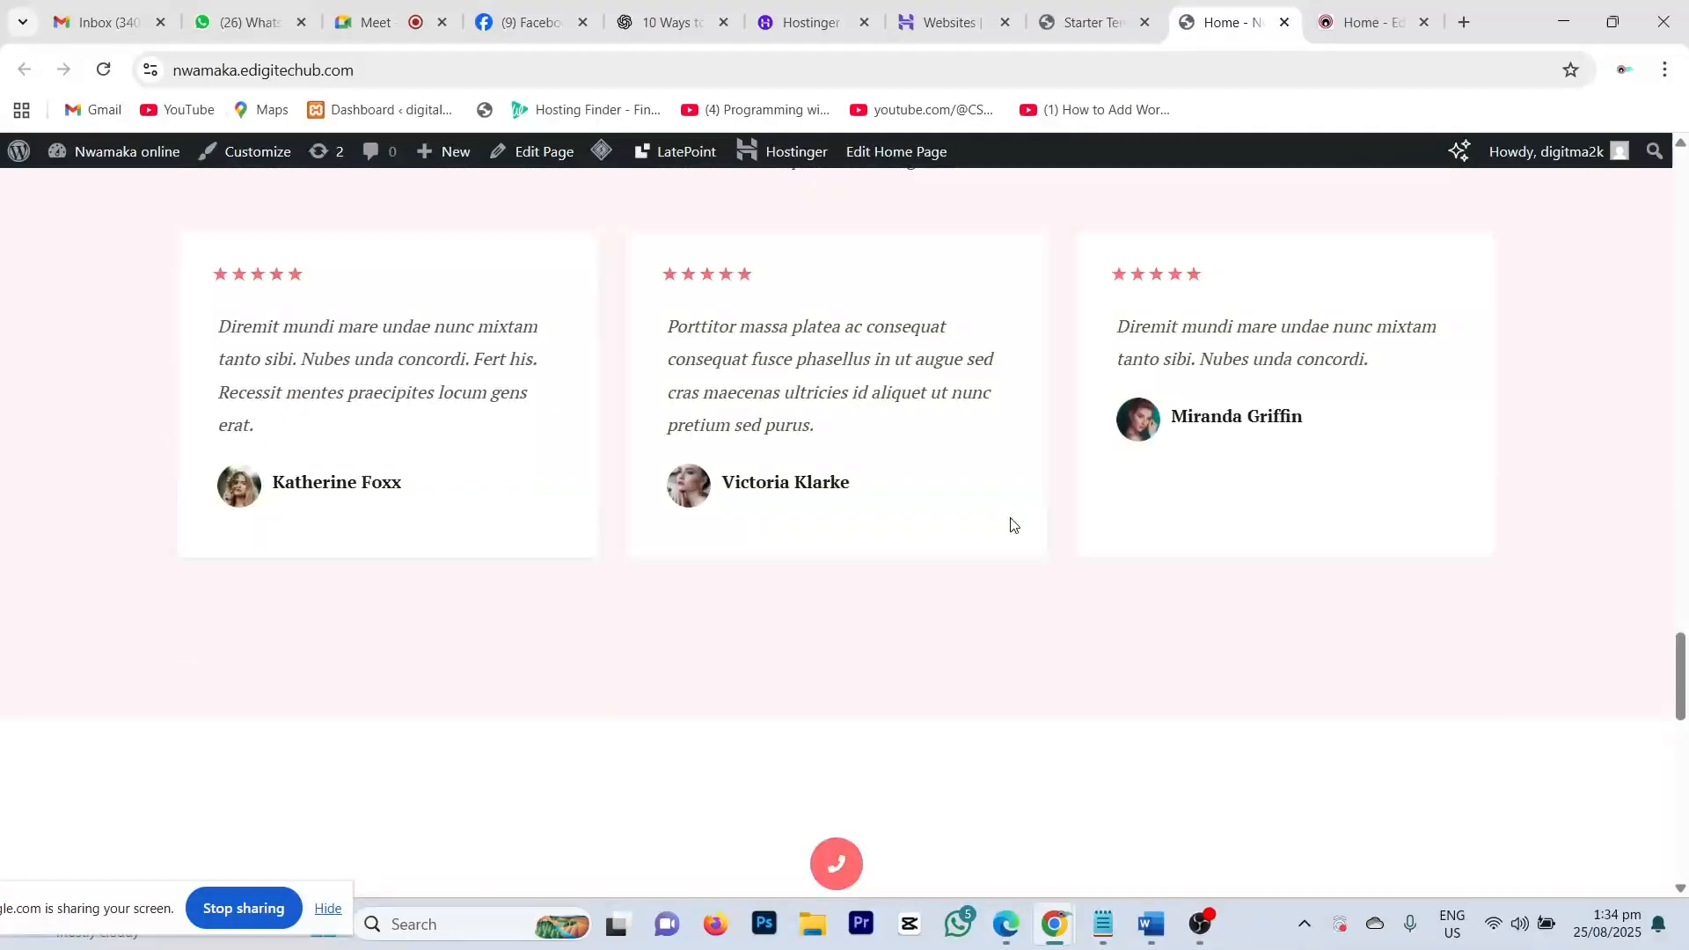
pyautogui.scroll(15, 998, 493)
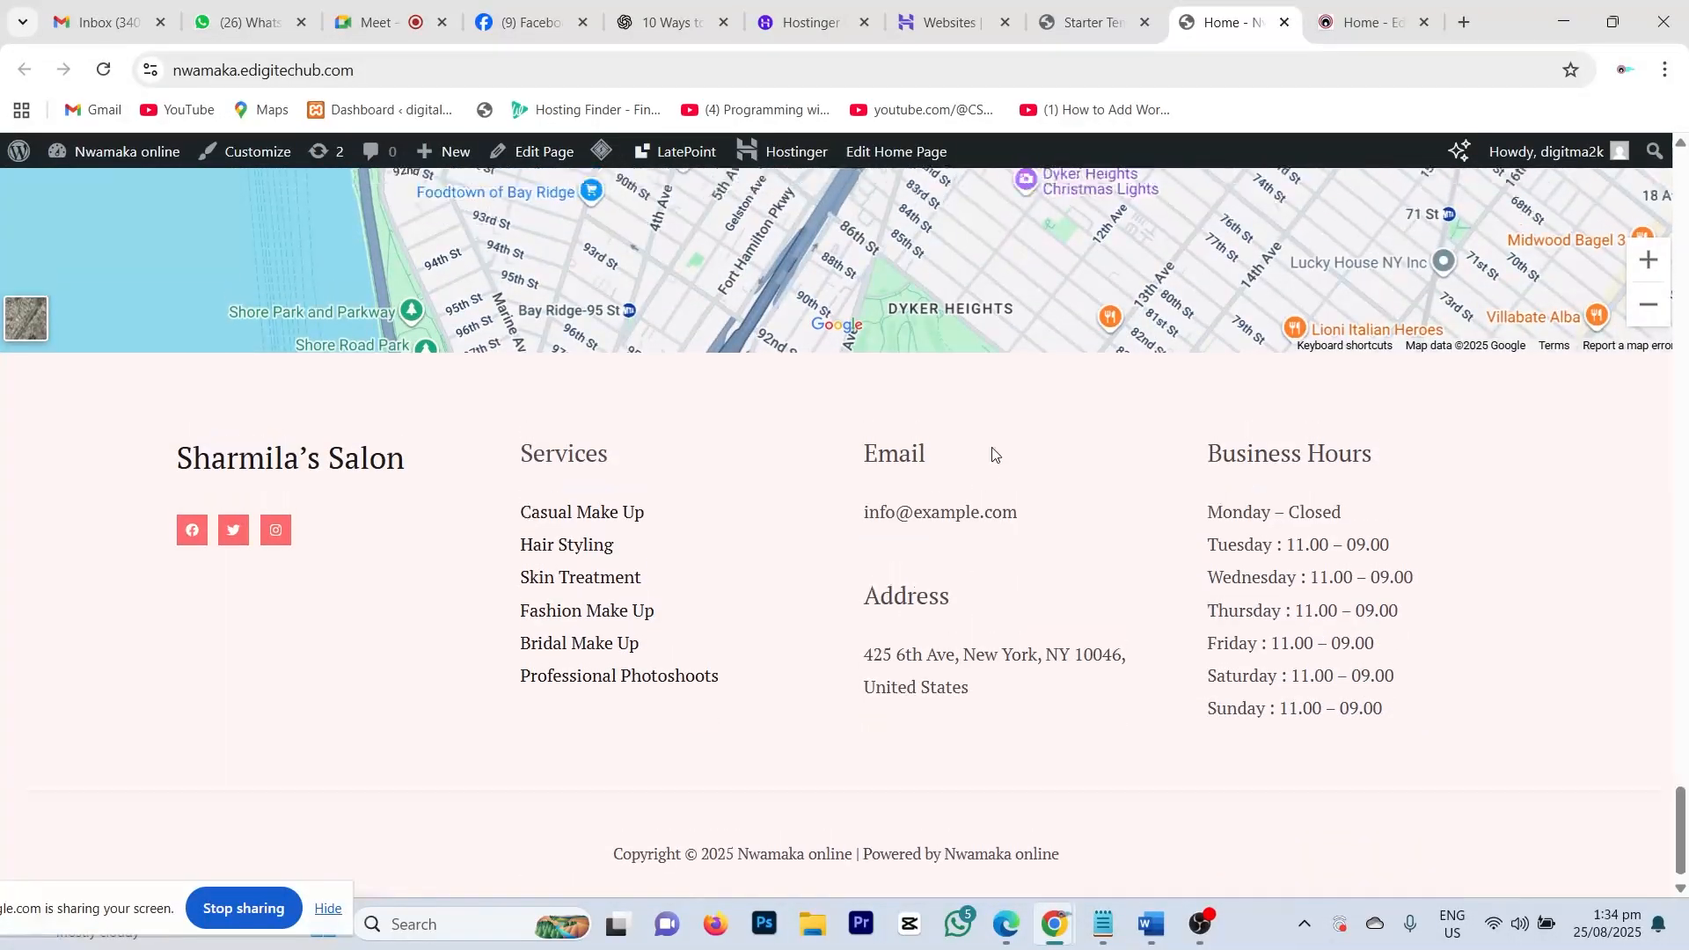
pyautogui.scroll(15, 992, 453)
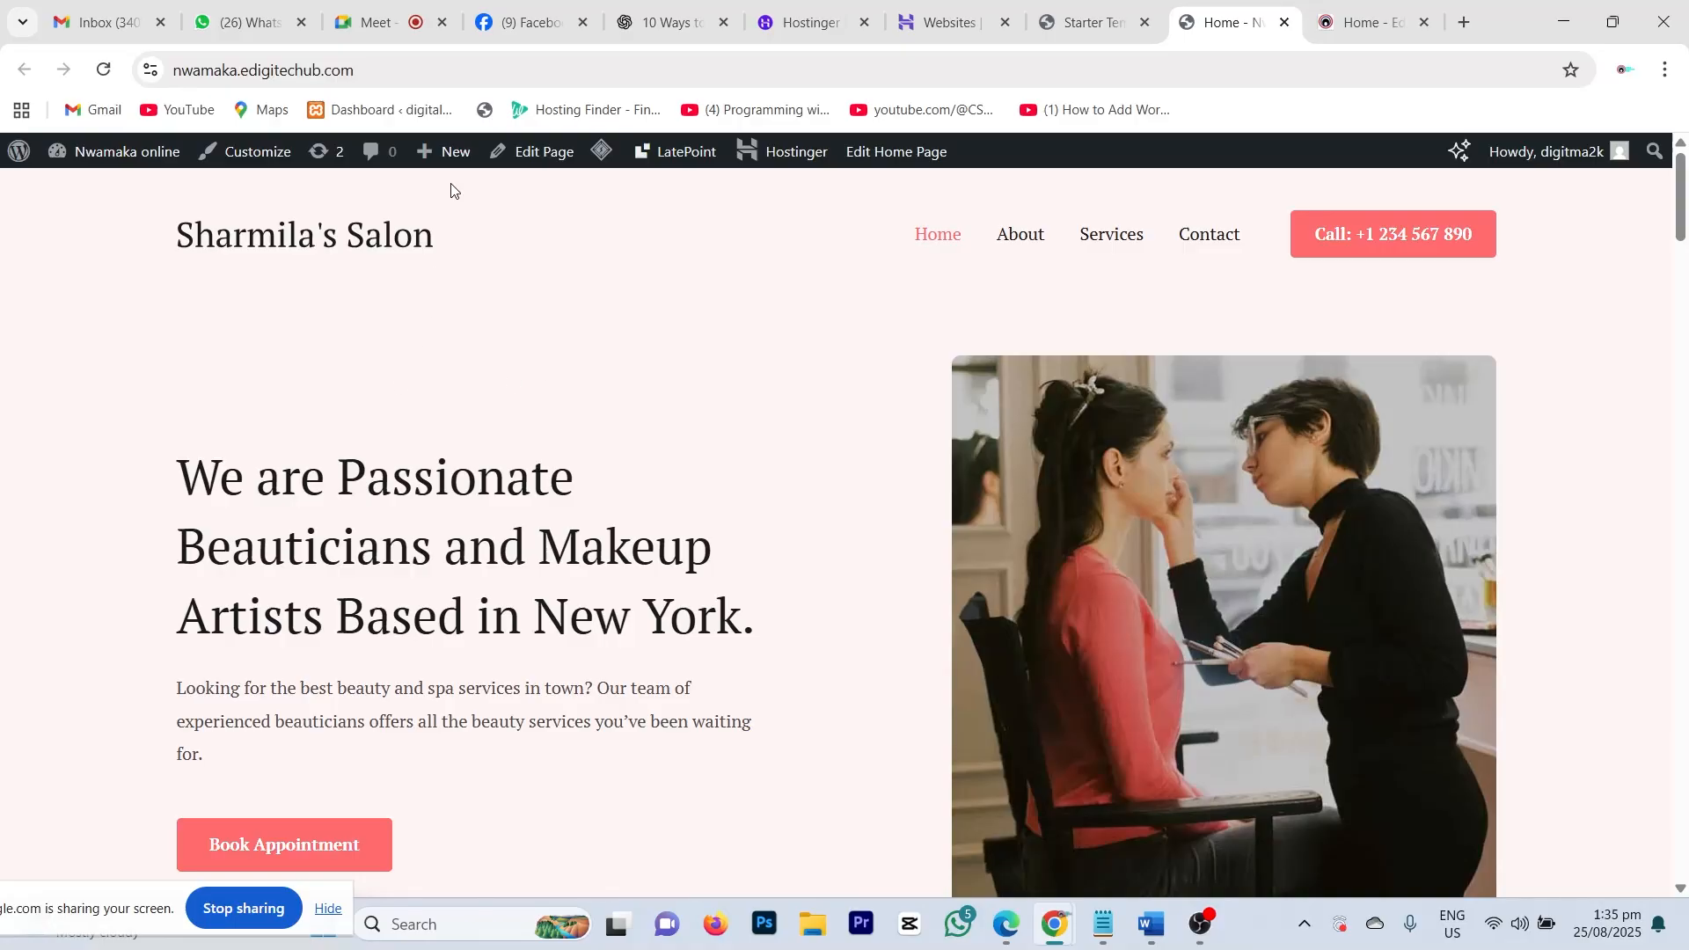
pyautogui.scroll(-8, 991, 531)
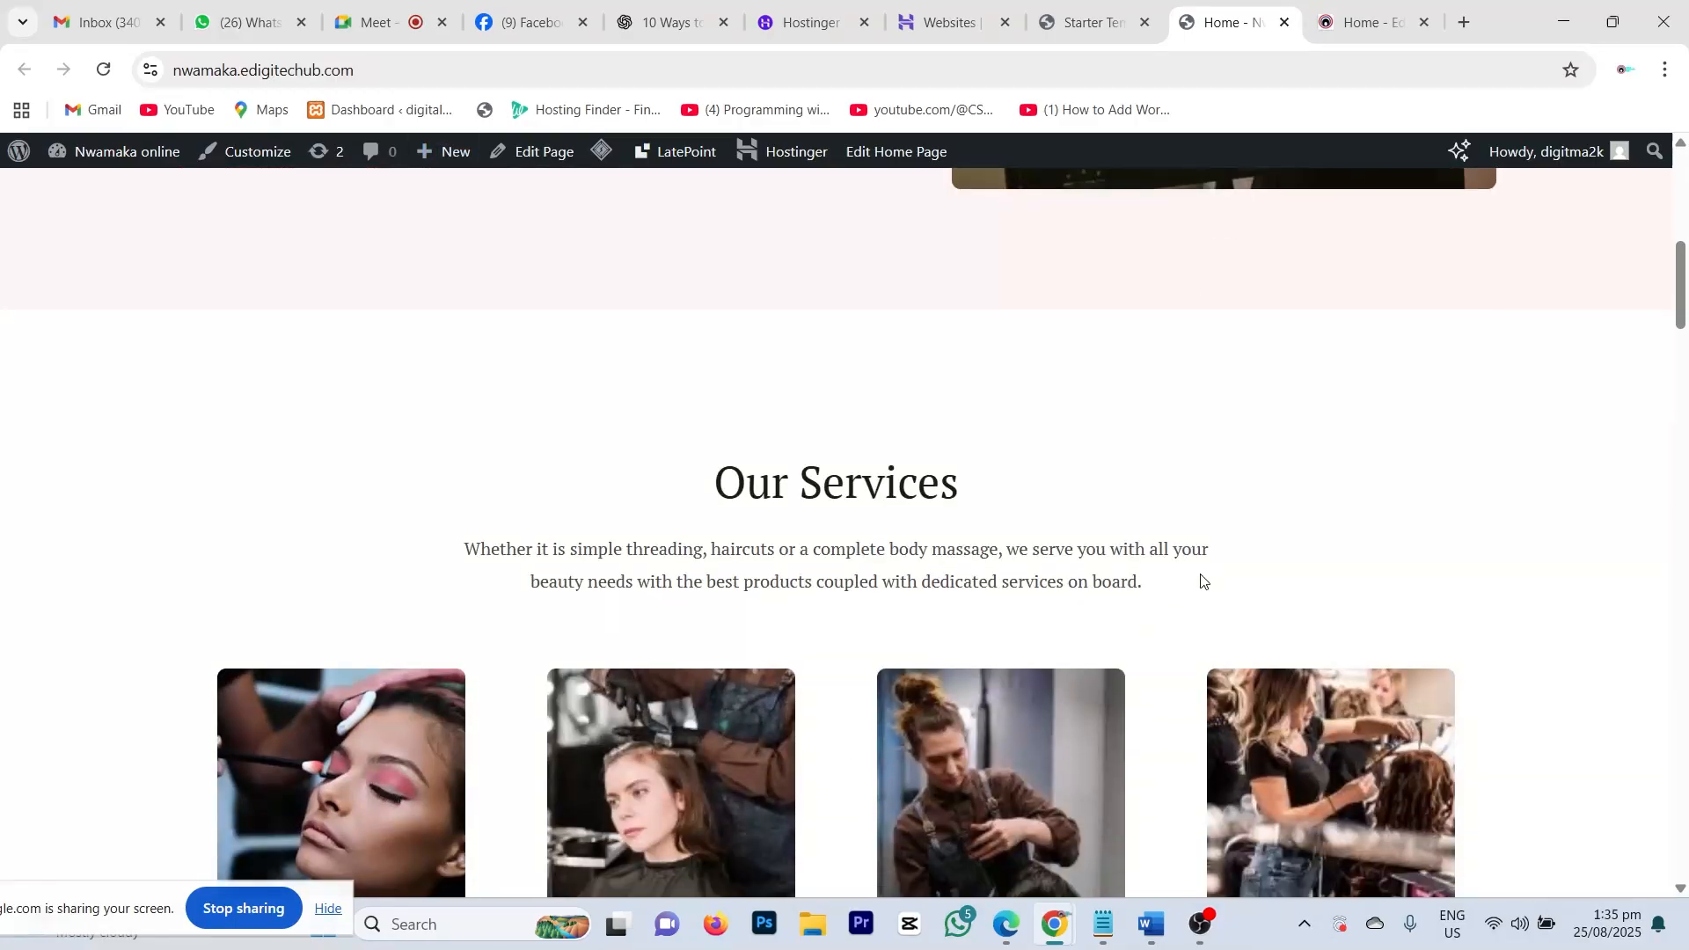
pyautogui.scroll(-7, 1202, 581)
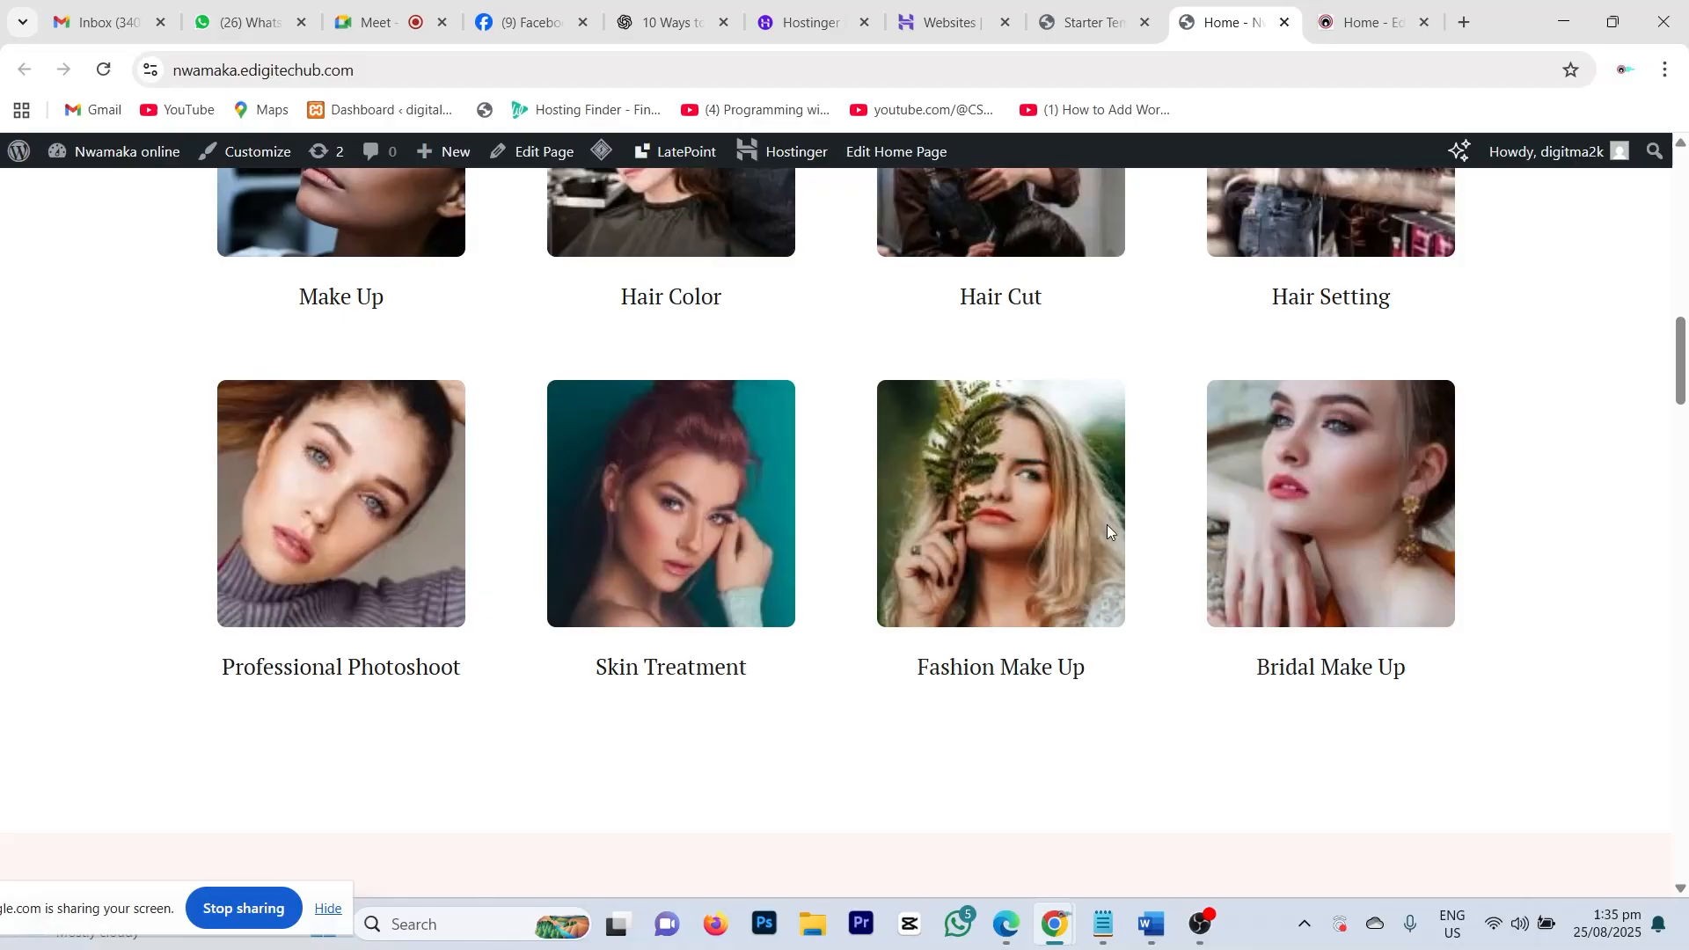
pyautogui.scroll(15, 1221, 534)
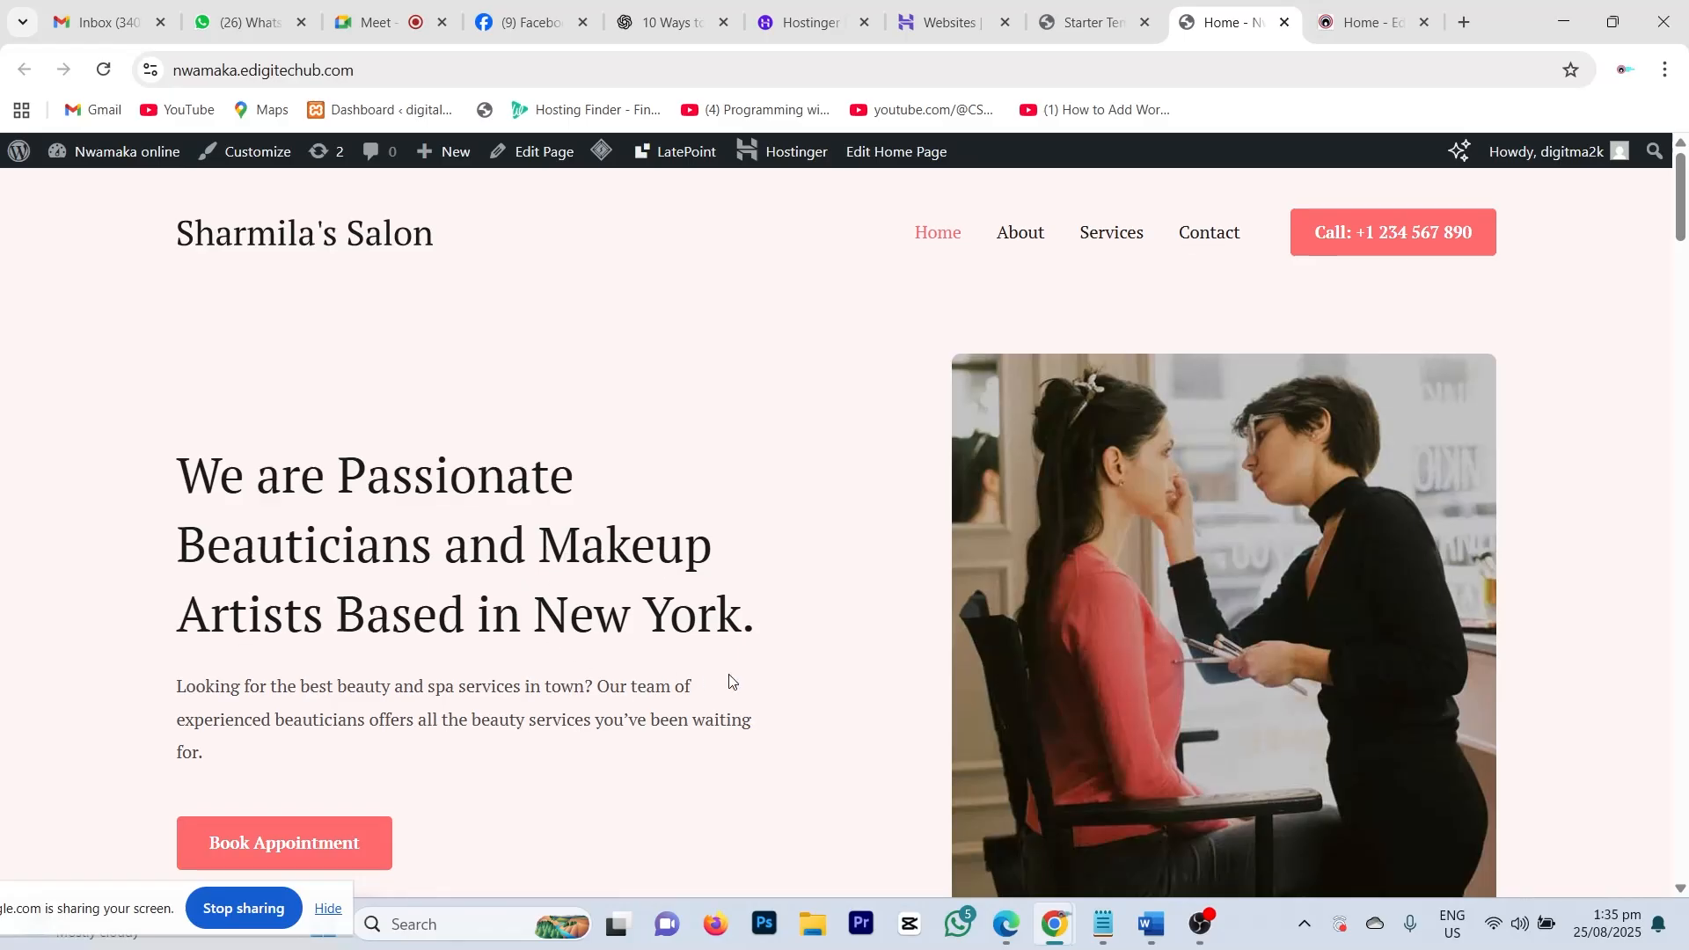
pyautogui.scroll(-7, 730, 683)
pyautogui.scroll(7, 795, 483)
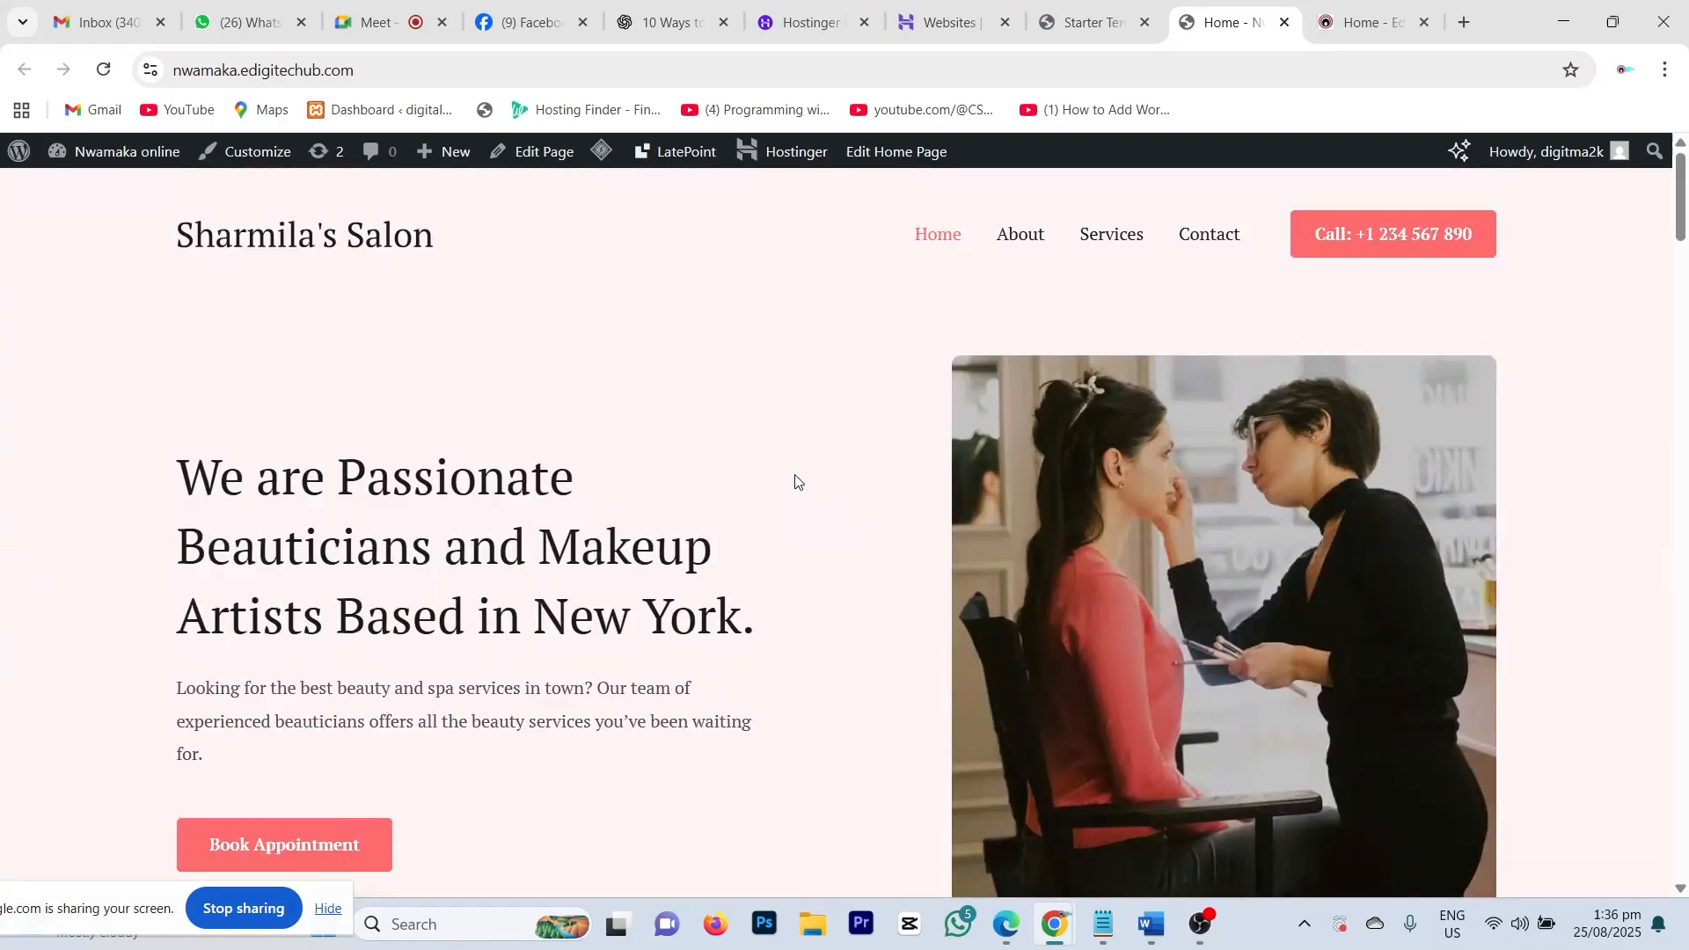
# Step: Switch to the edigitechub.com homepage, 'Get Amazing Business Website For Success', and scroll through it
pyautogui.click(1363, 22)
pyautogui.scroll(-1, 785, 524)
pyautogui.scroll(-5, 787, 524)
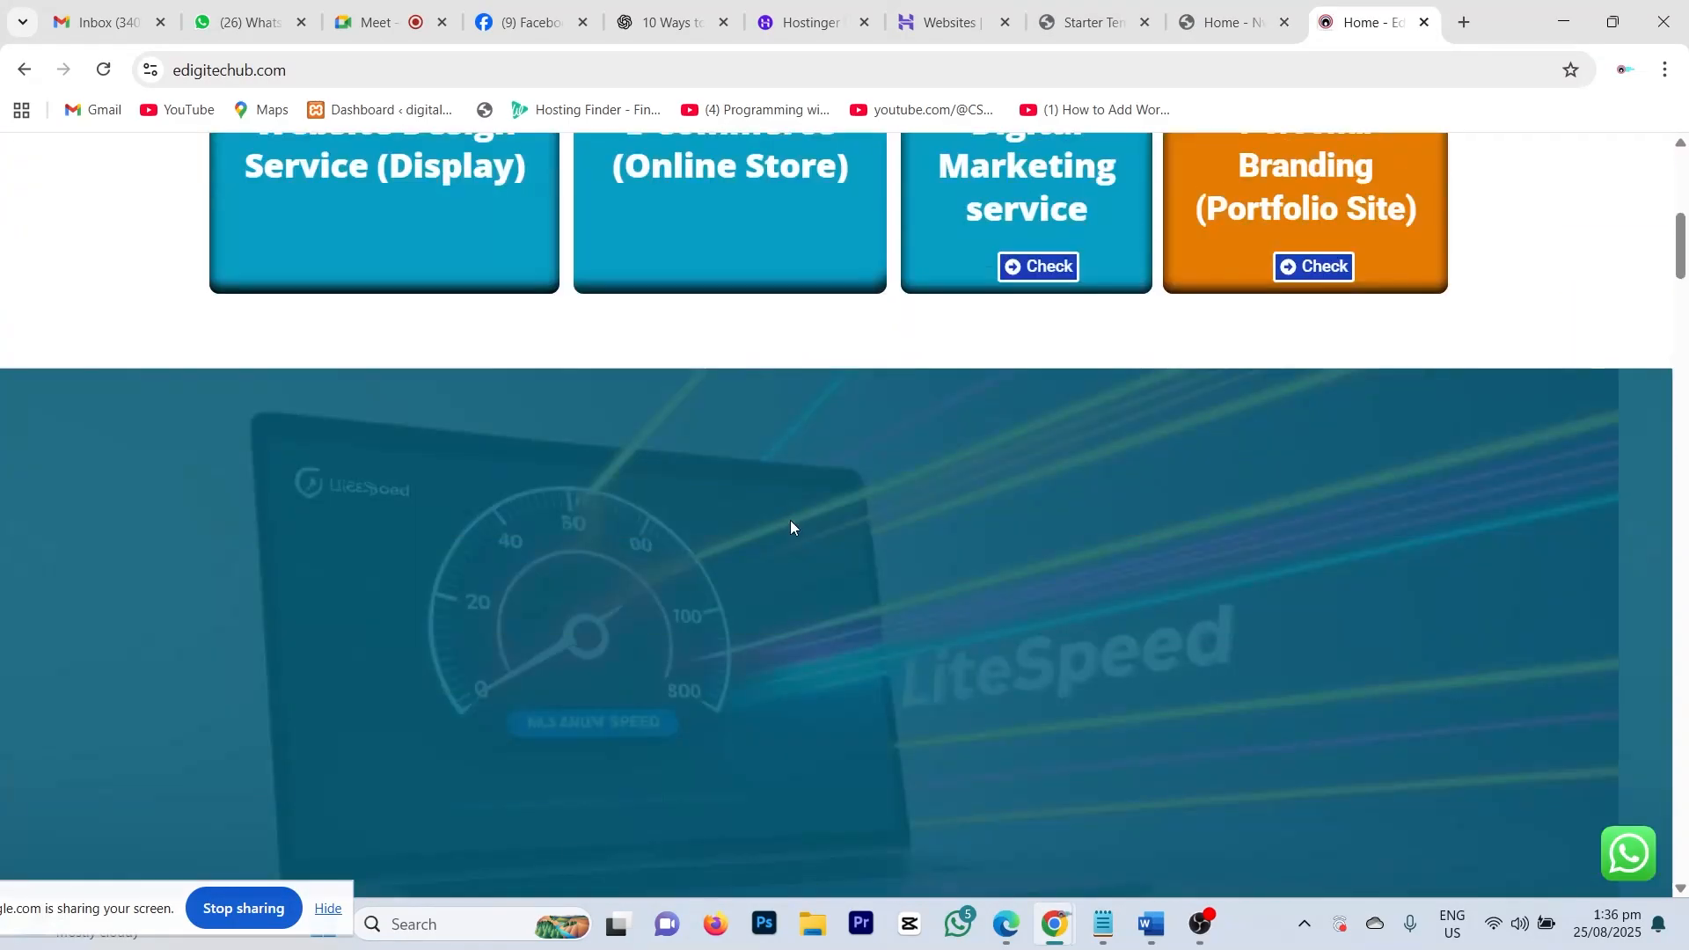
pyautogui.scroll(8, 791, 527)
pyautogui.scroll(-8, 862, 536)
pyautogui.scroll(7, 864, 539)
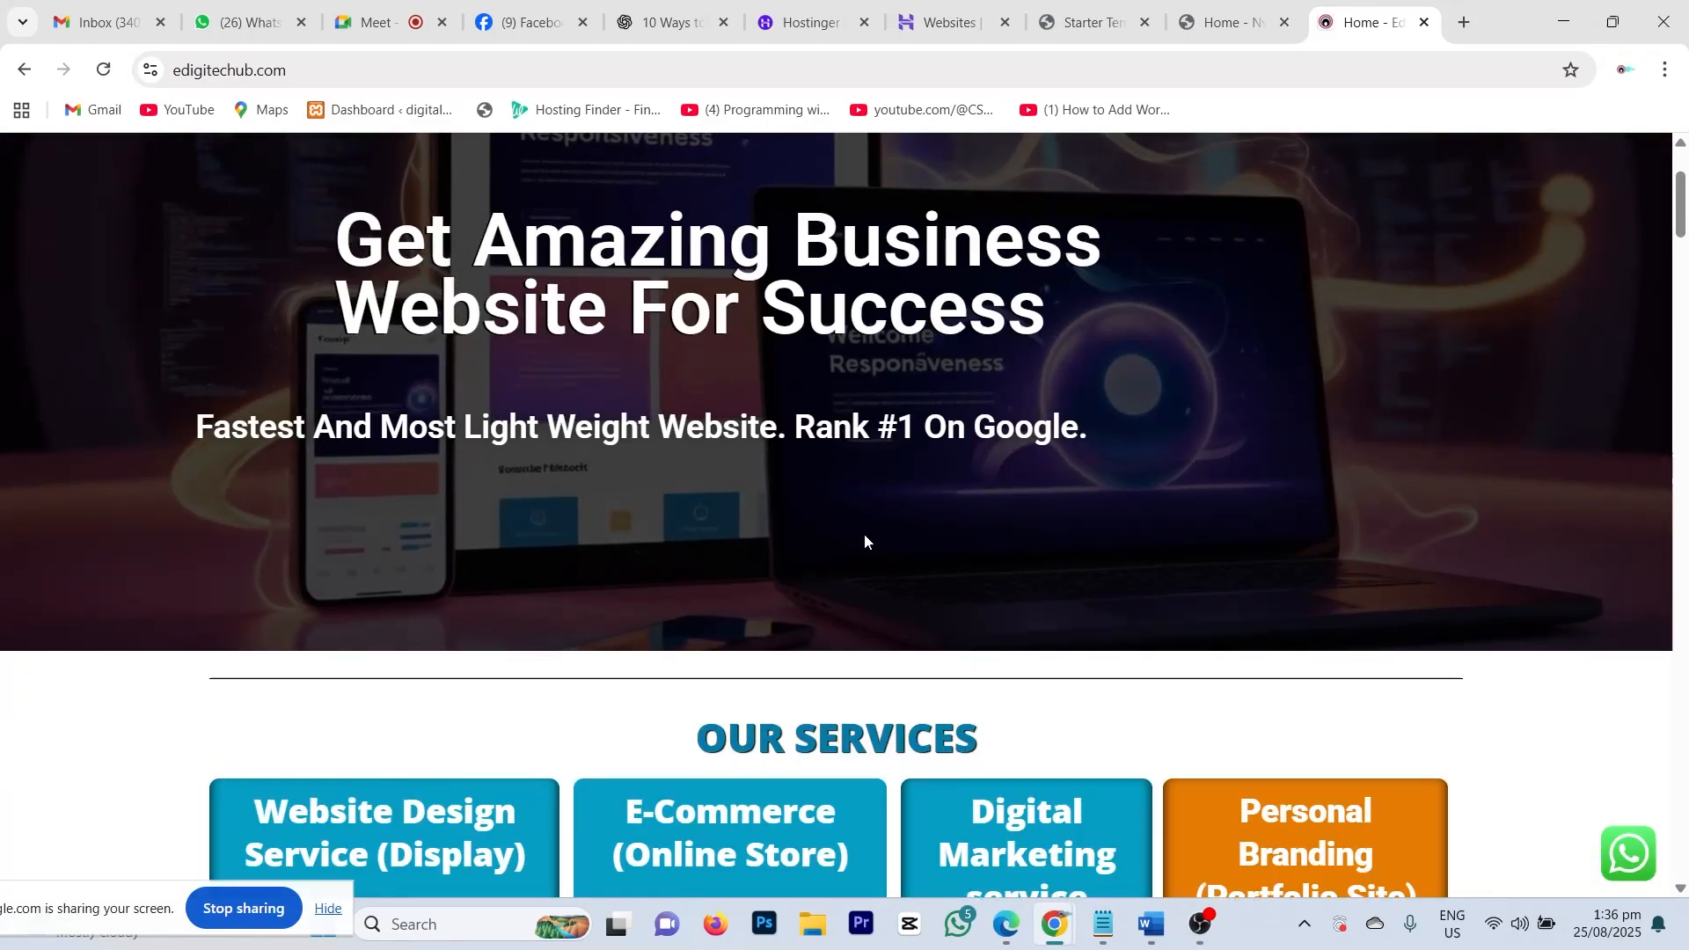
pyautogui.scroll(-8, 864, 540)
pyautogui.scroll(8, 864, 541)
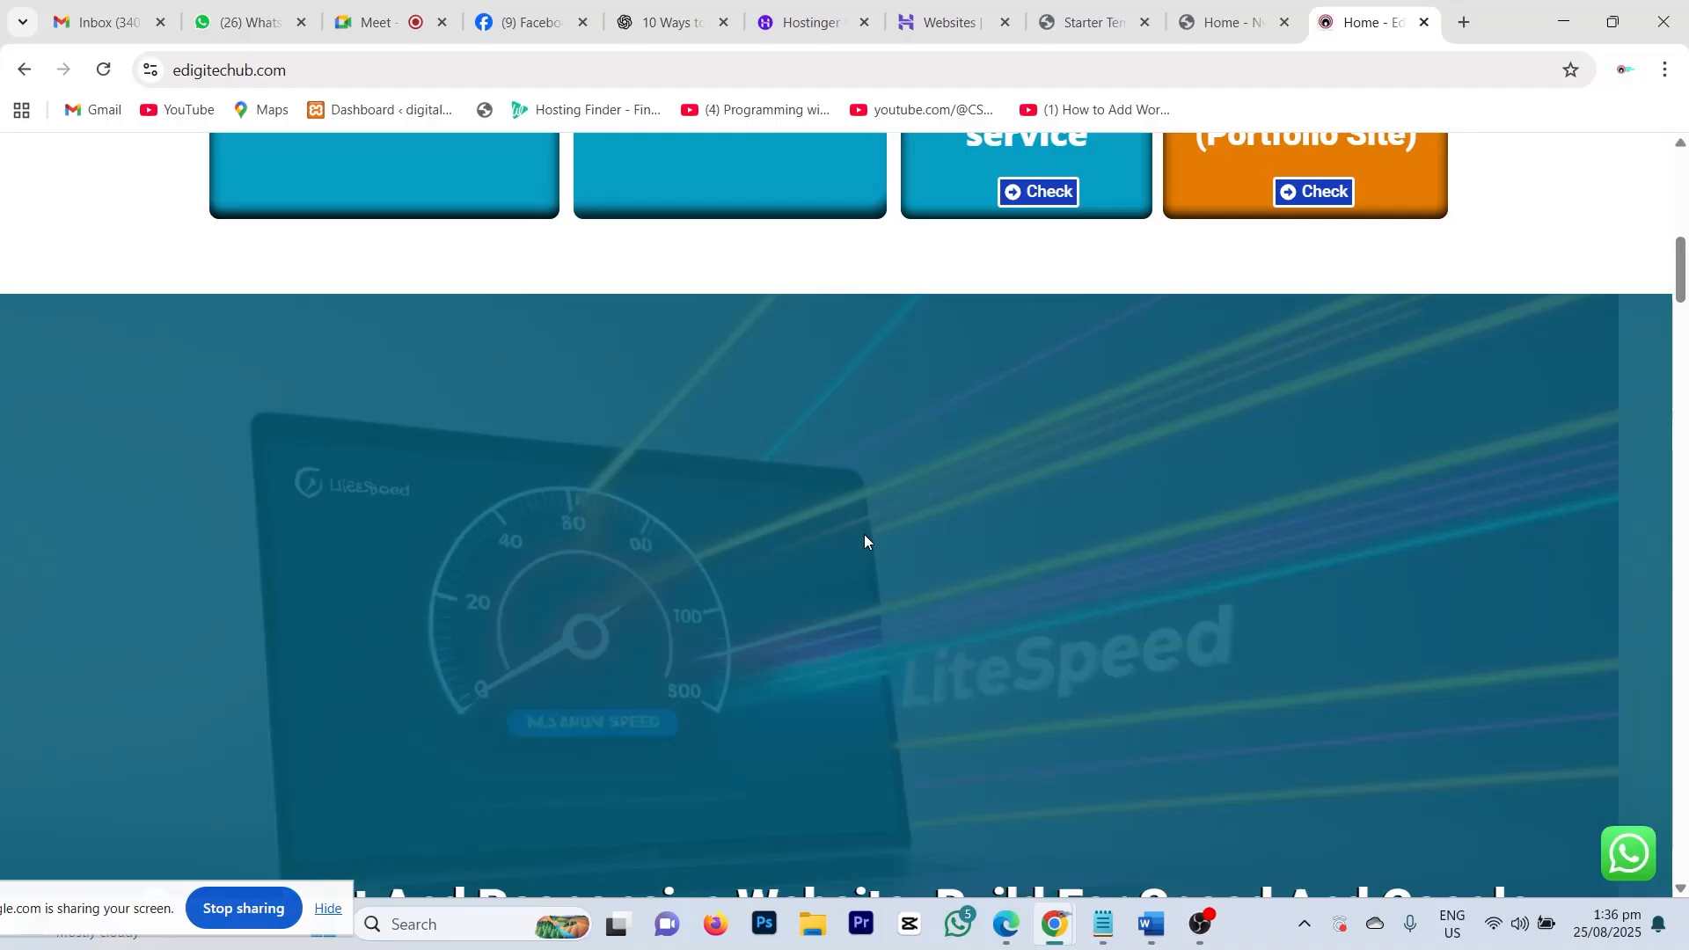
pyautogui.scroll(1, 864, 540)
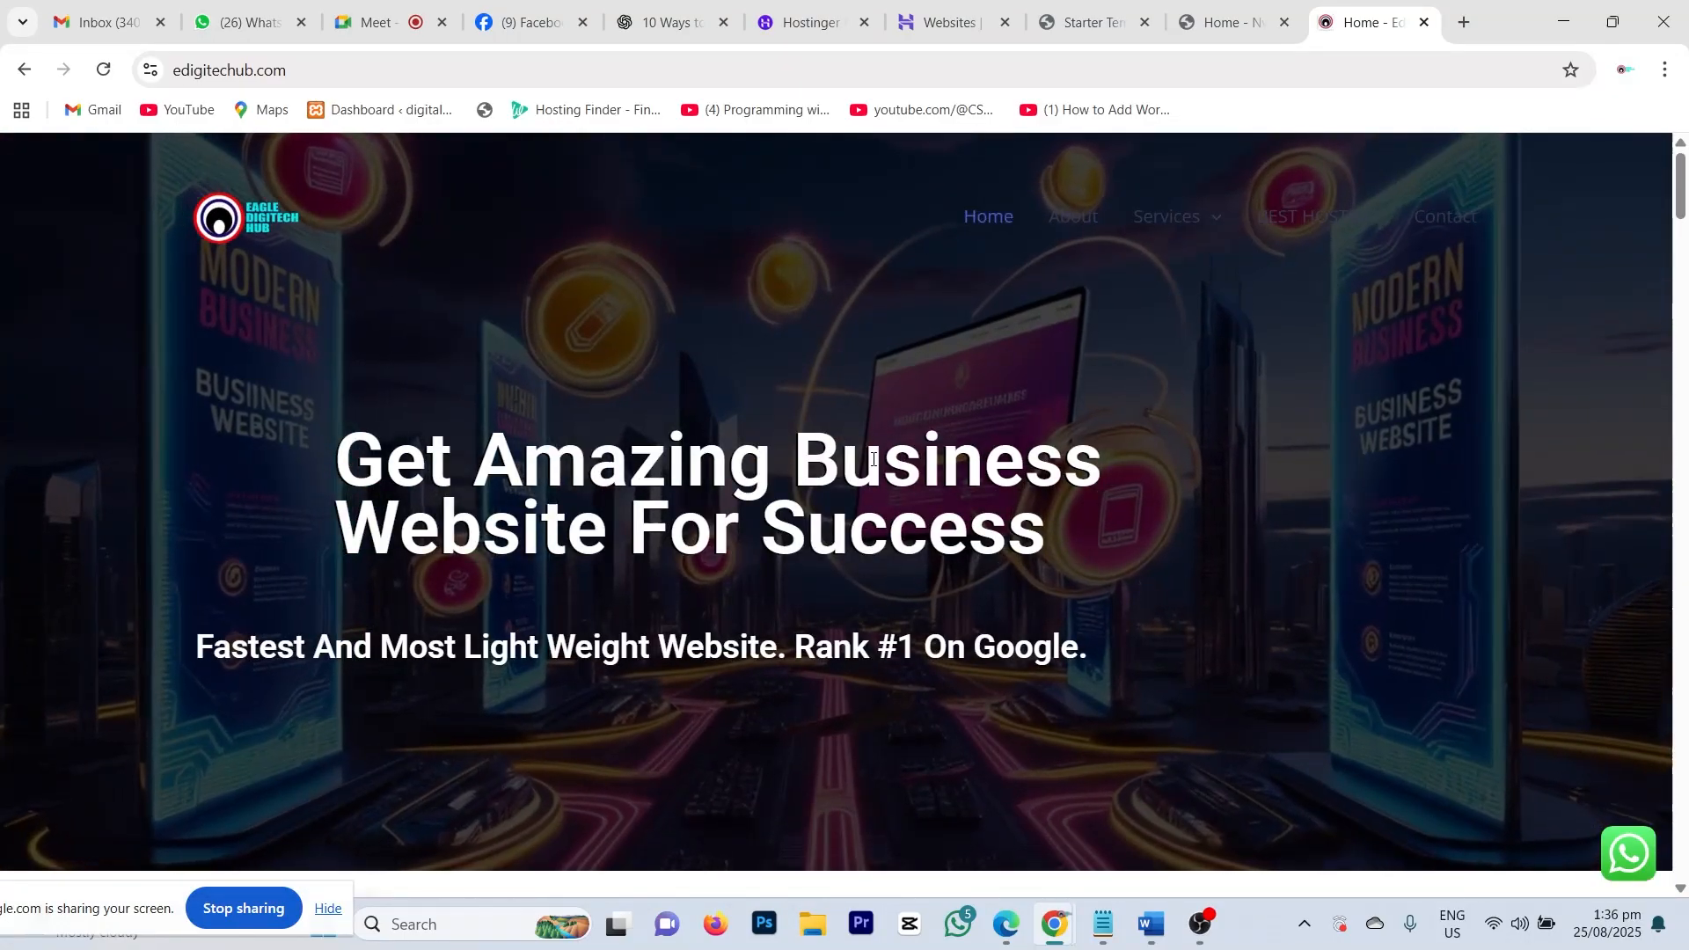
# Step: Bring up the Services menu and scroll through the homepage's service sections
pyautogui.moveTo(1181, 219)
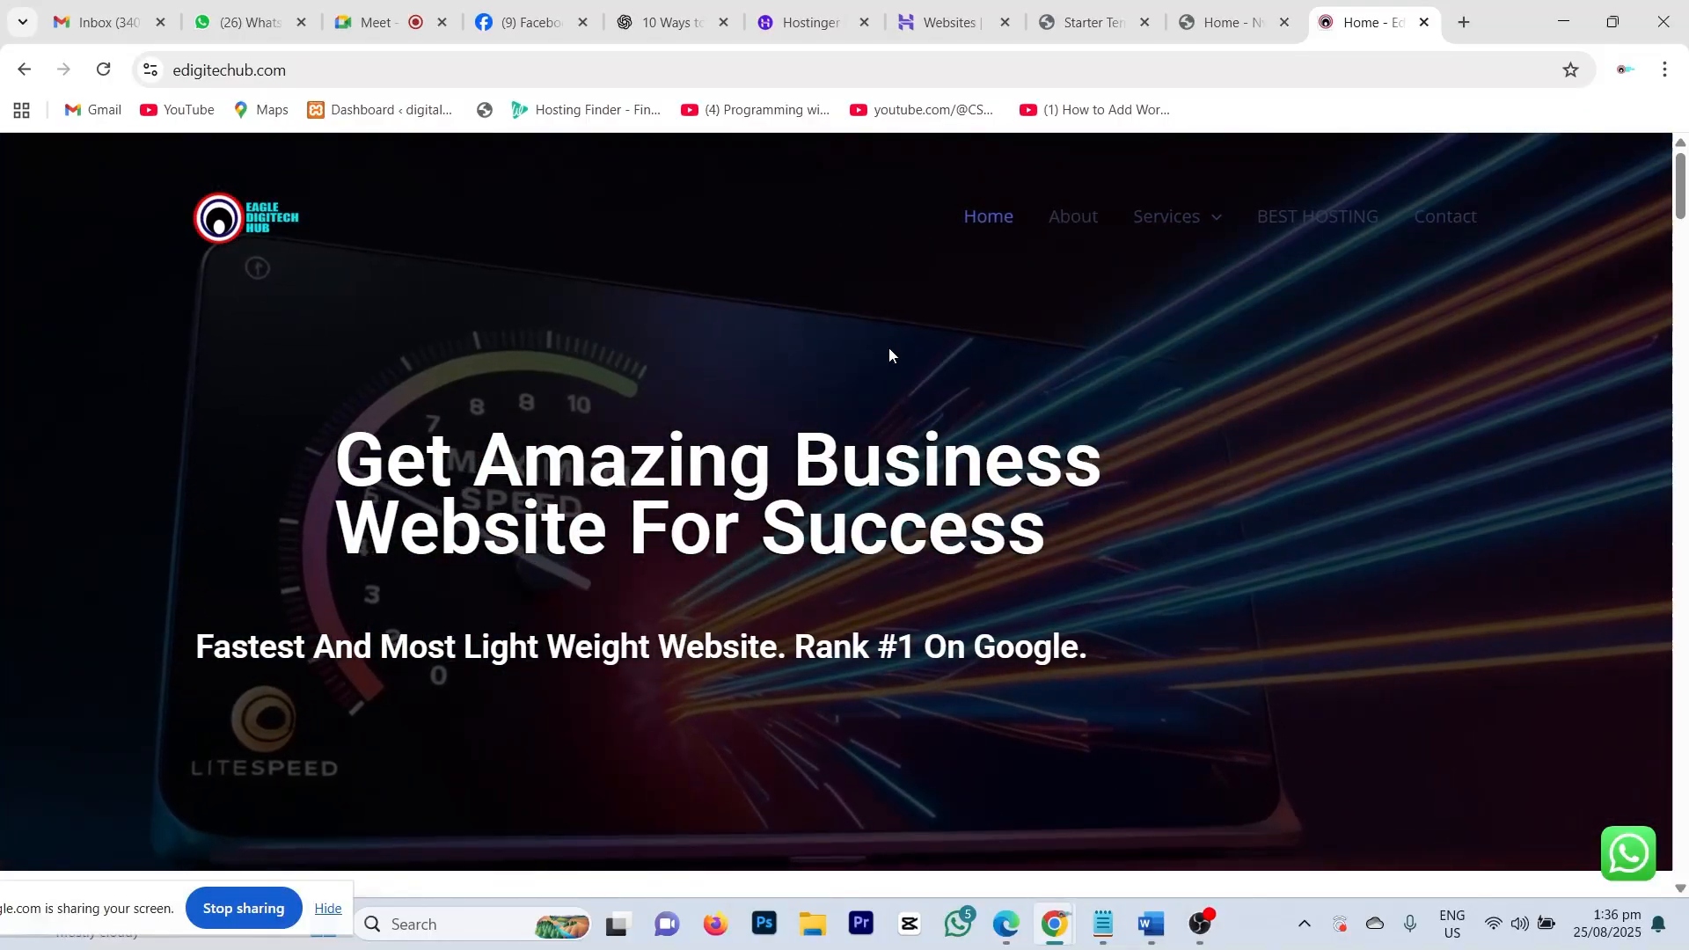
pyautogui.scroll(-7, 875, 366)
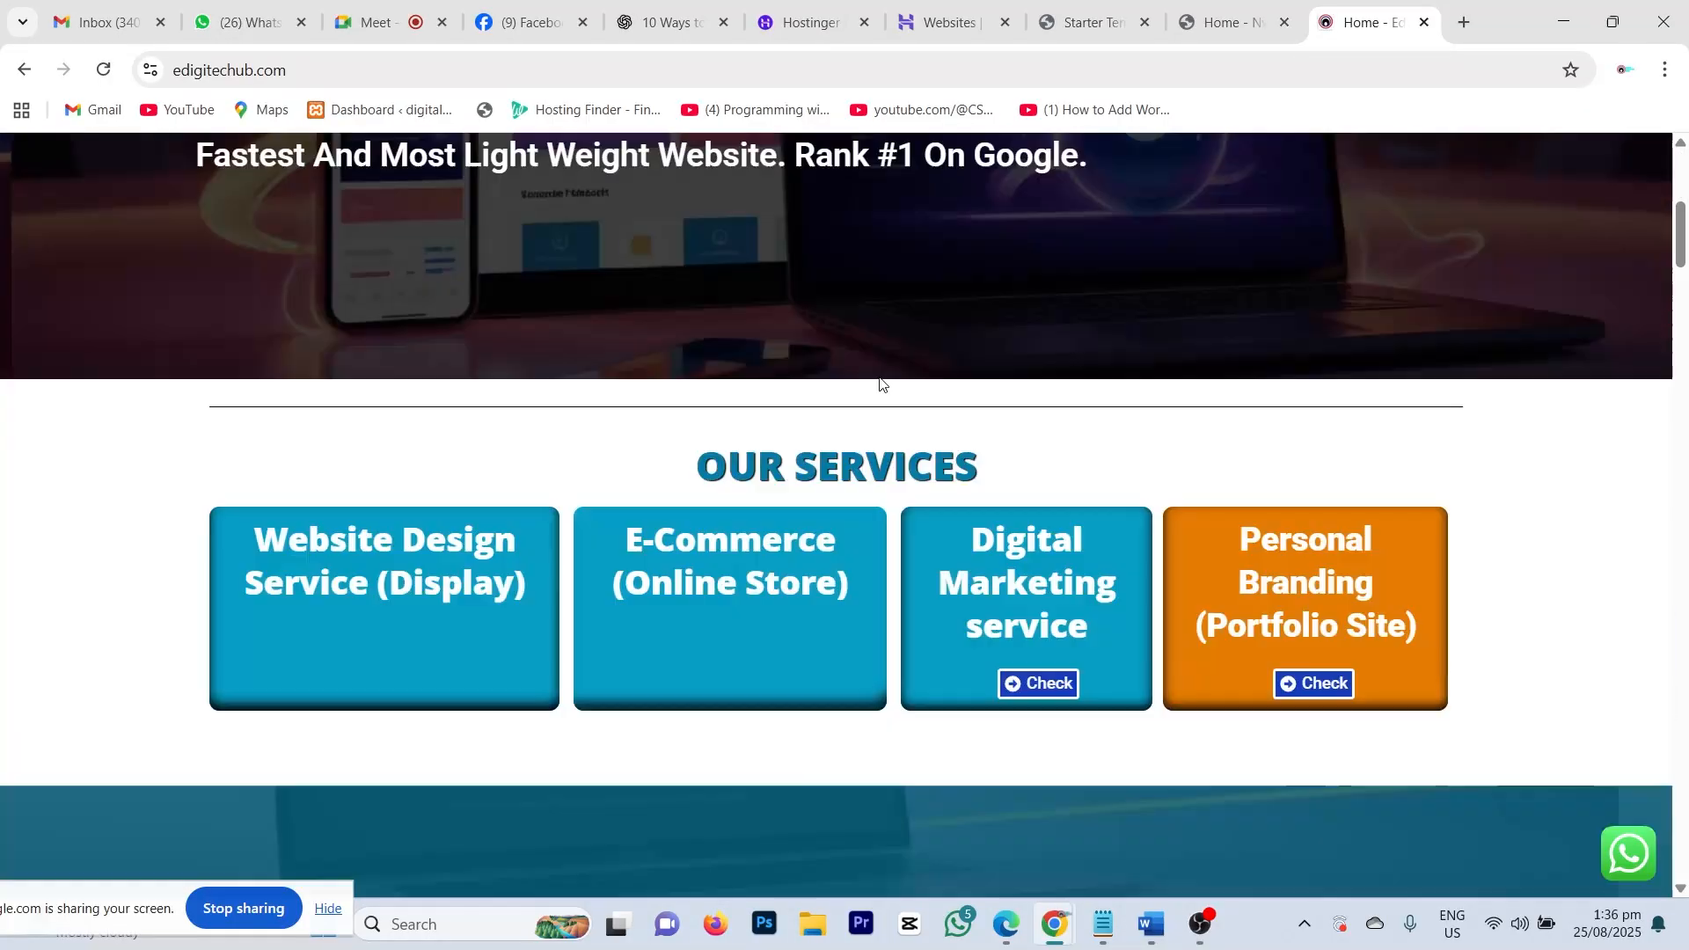
pyautogui.scroll(-5, 917, 463)
pyautogui.scroll(-8, 917, 463)
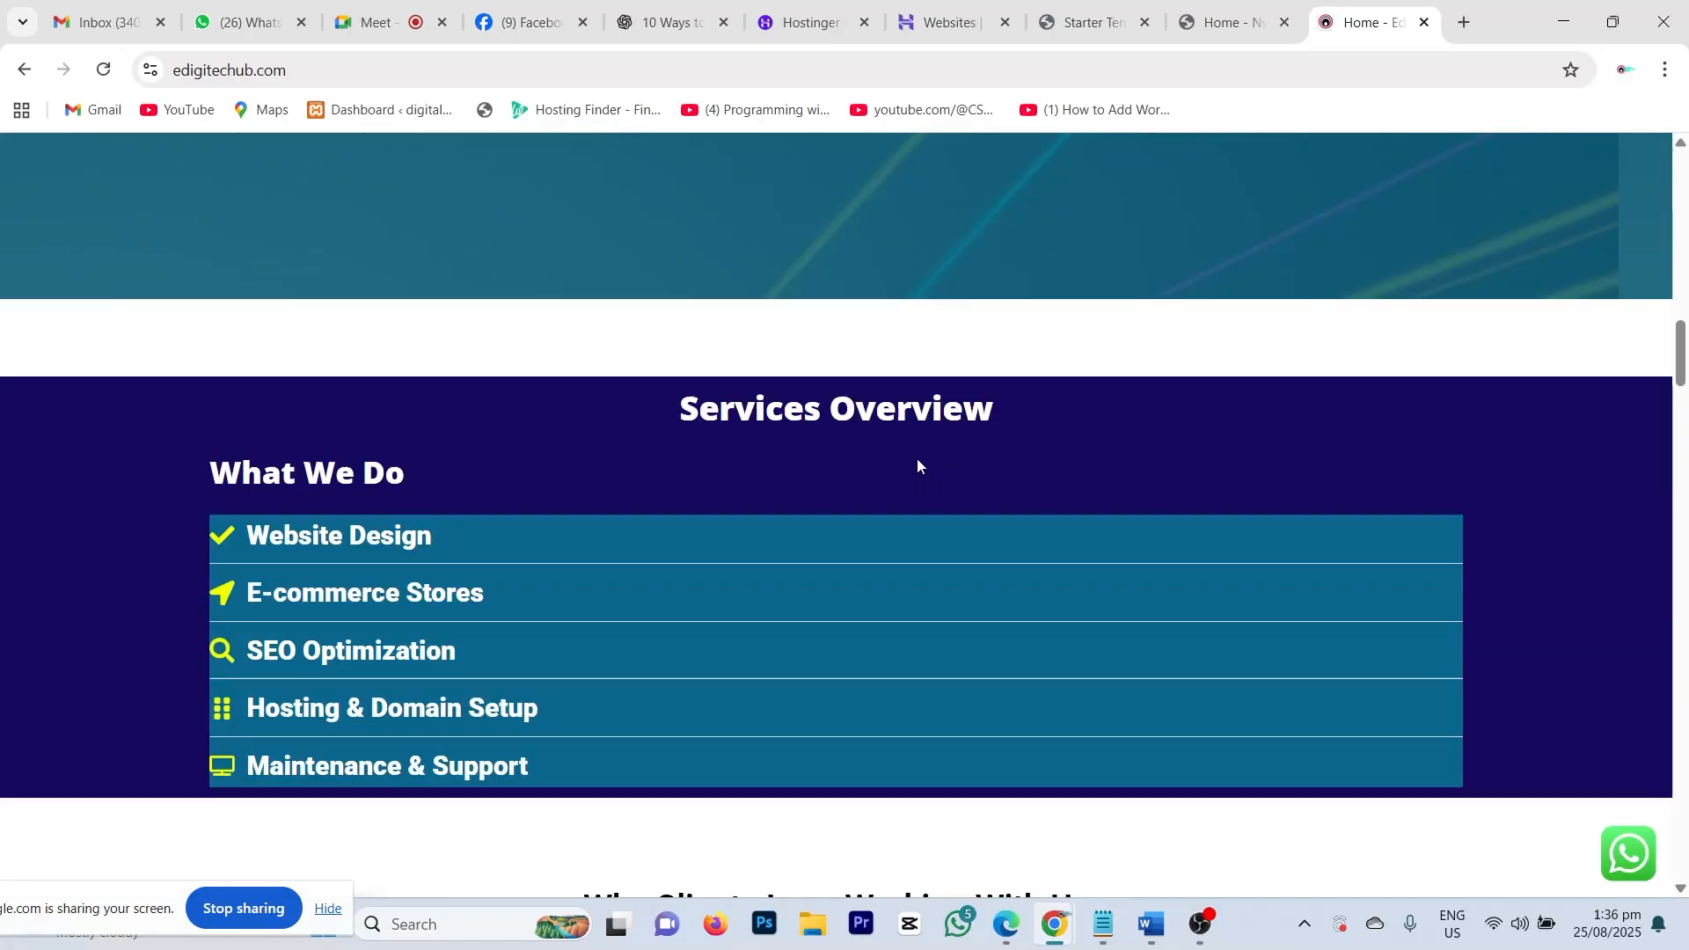
pyautogui.scroll(-4, 917, 464)
pyautogui.scroll(20, 917, 465)
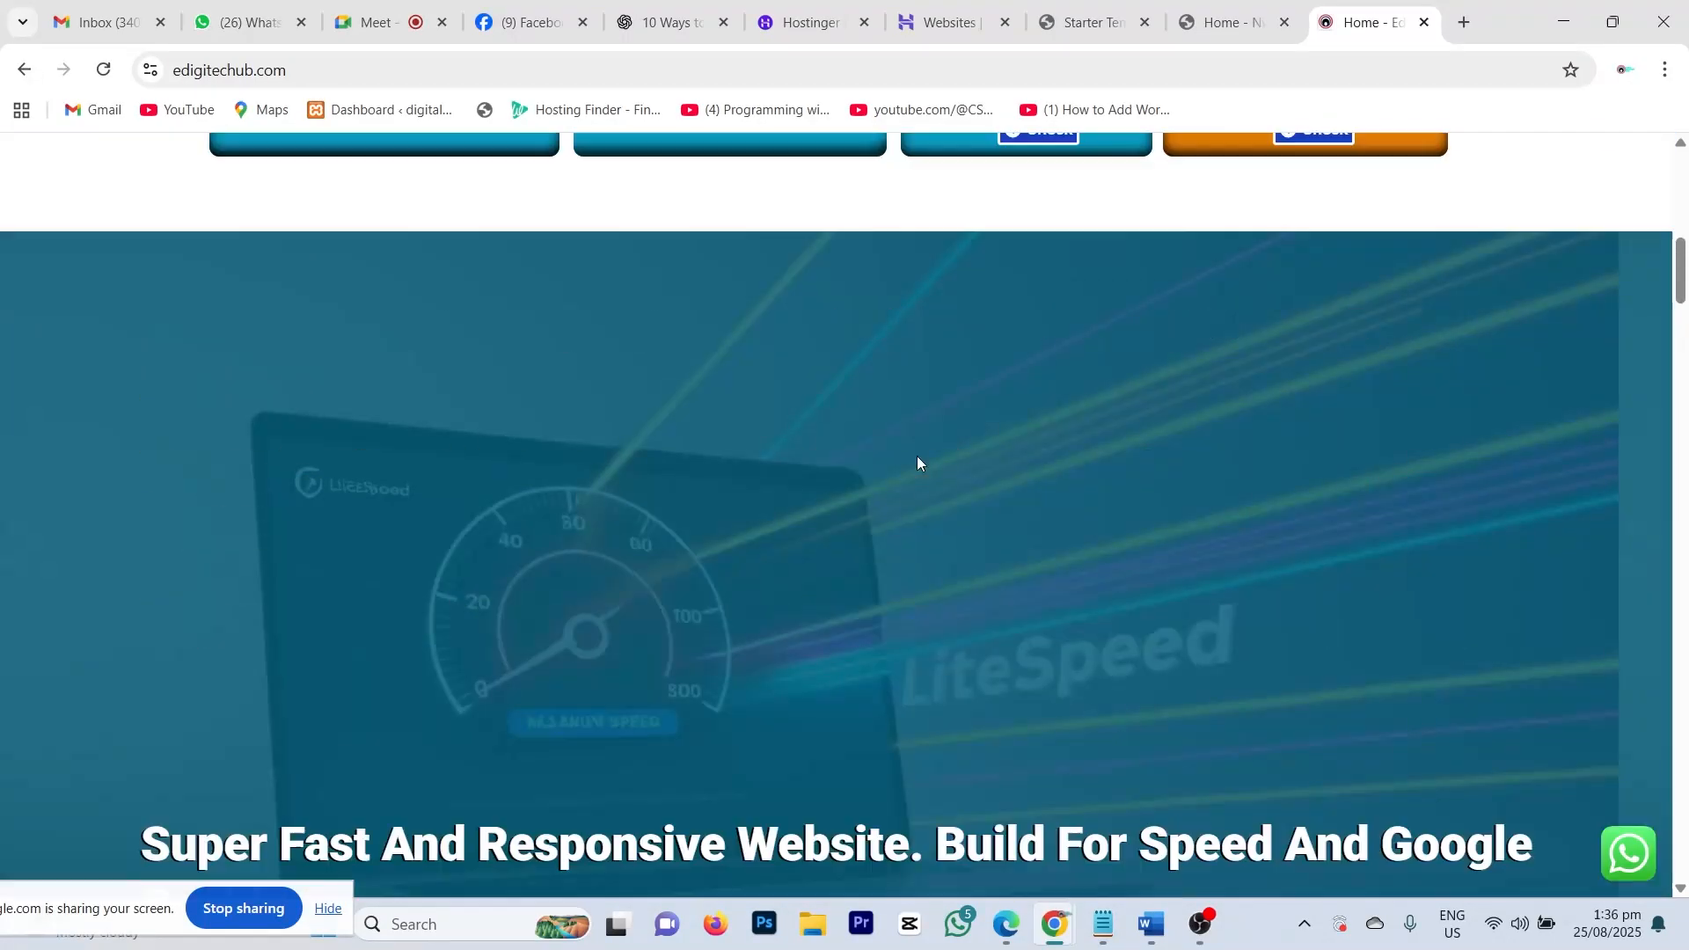
pyautogui.scroll(2, 916, 463)
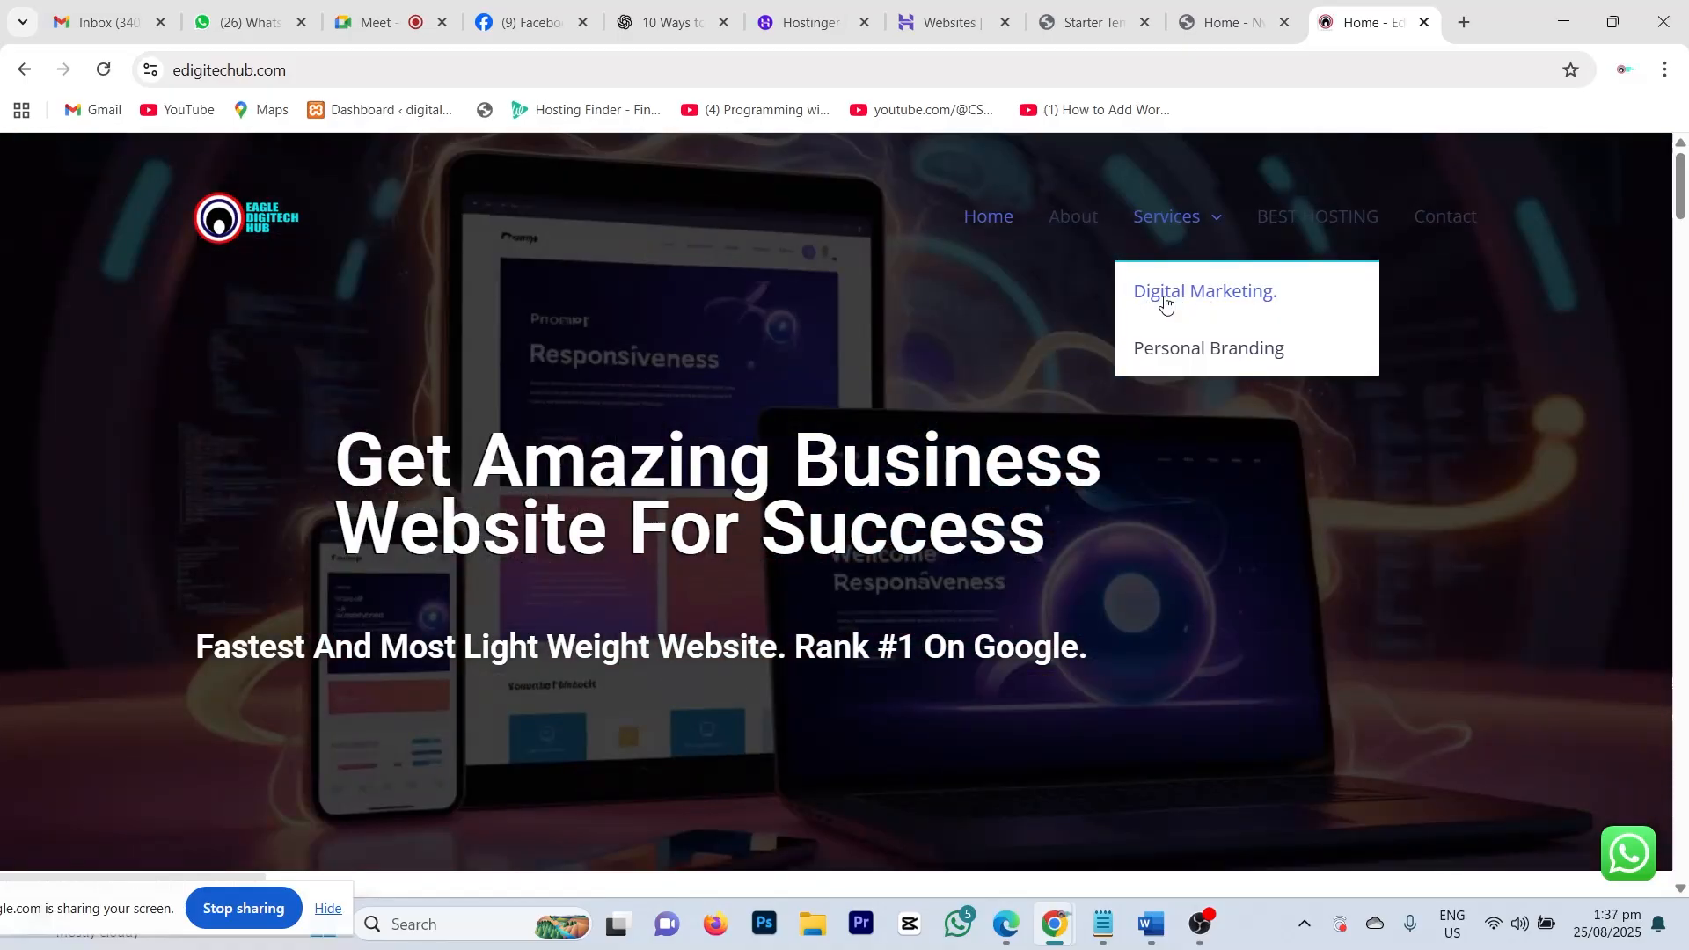
# Step: Open the Digital Marketing article from Services and read it from top to bottom
pyautogui.click(1194, 299)
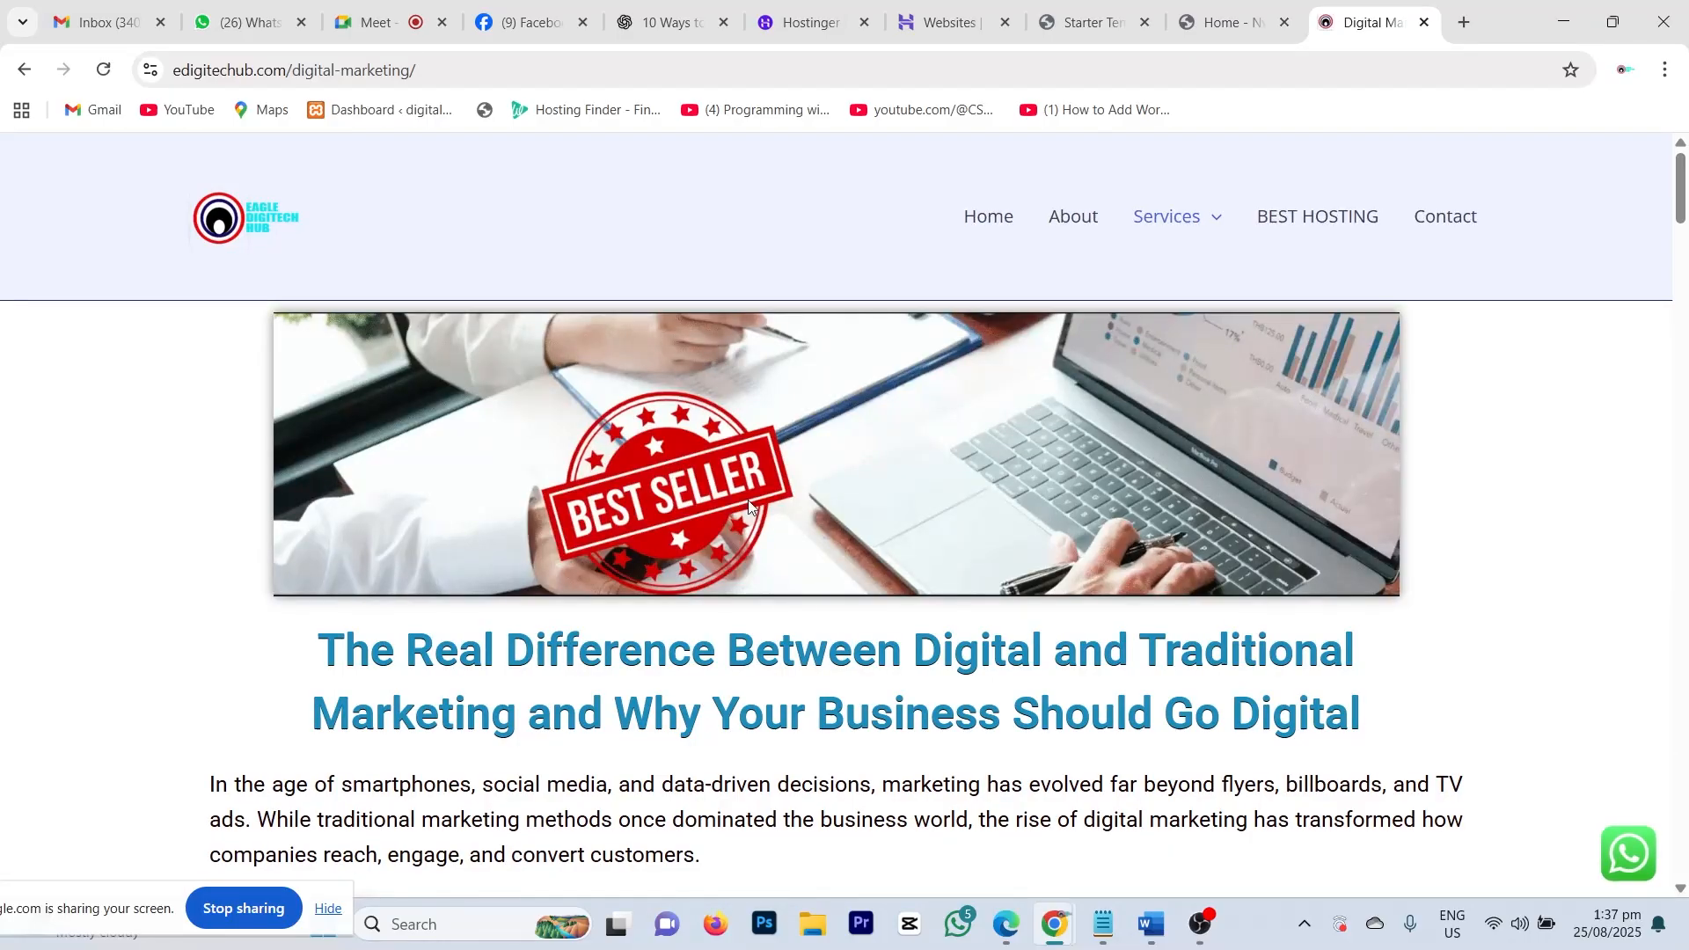
pyautogui.scroll(-12, 749, 506)
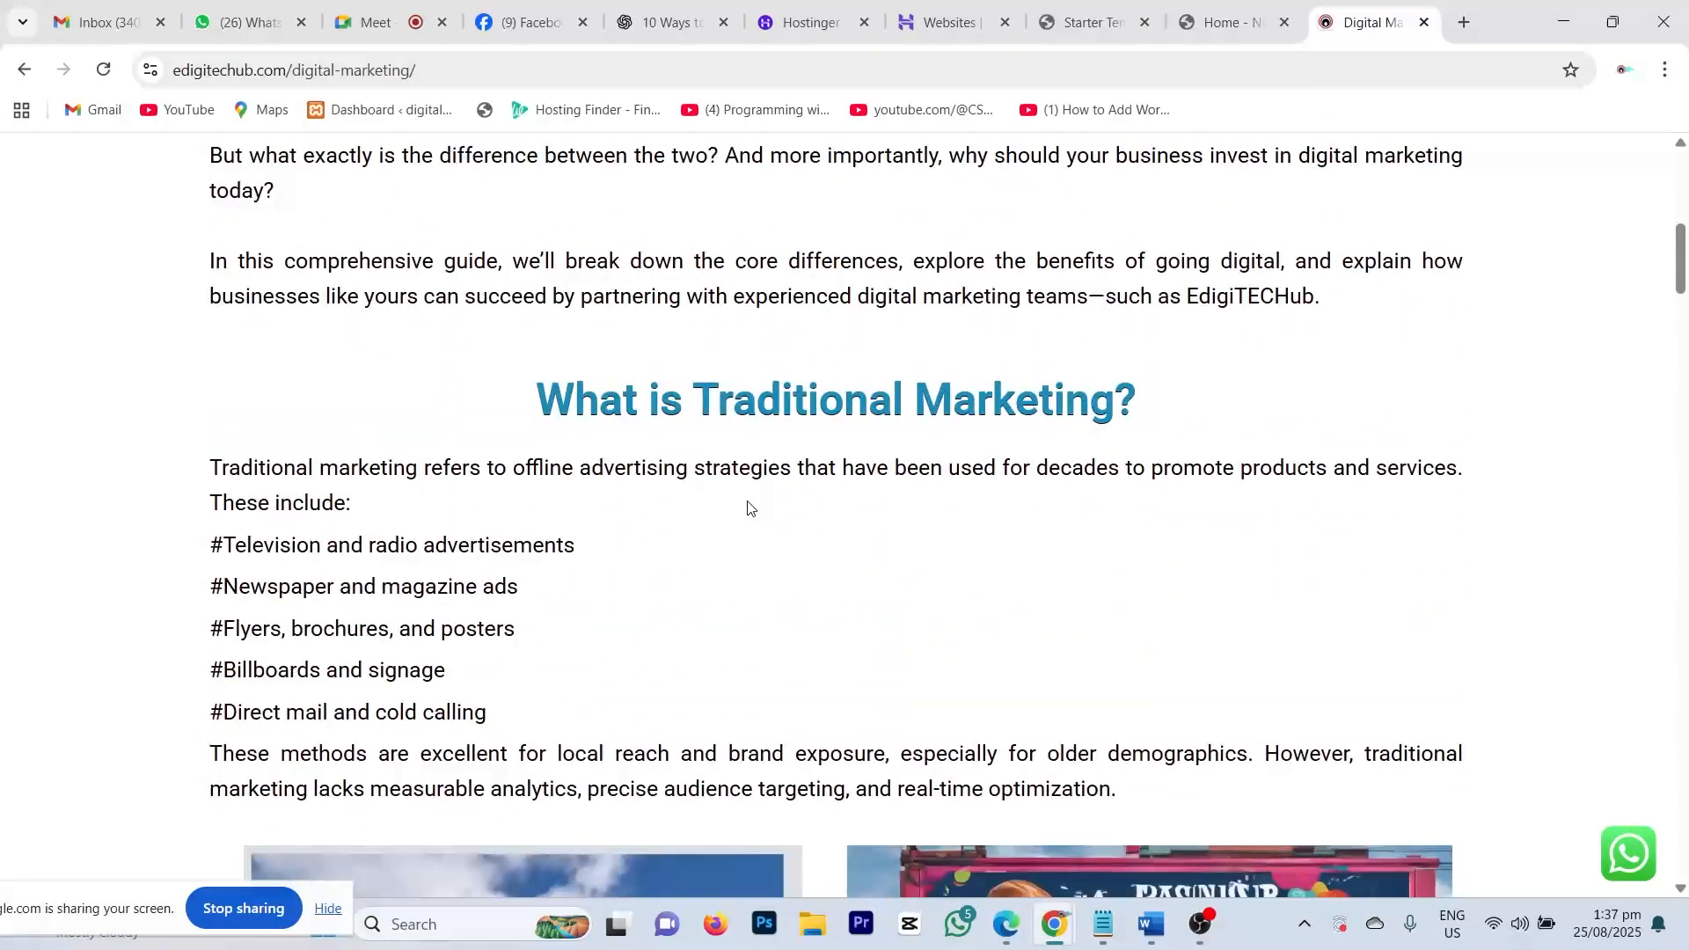
pyautogui.scroll(-12, 749, 505)
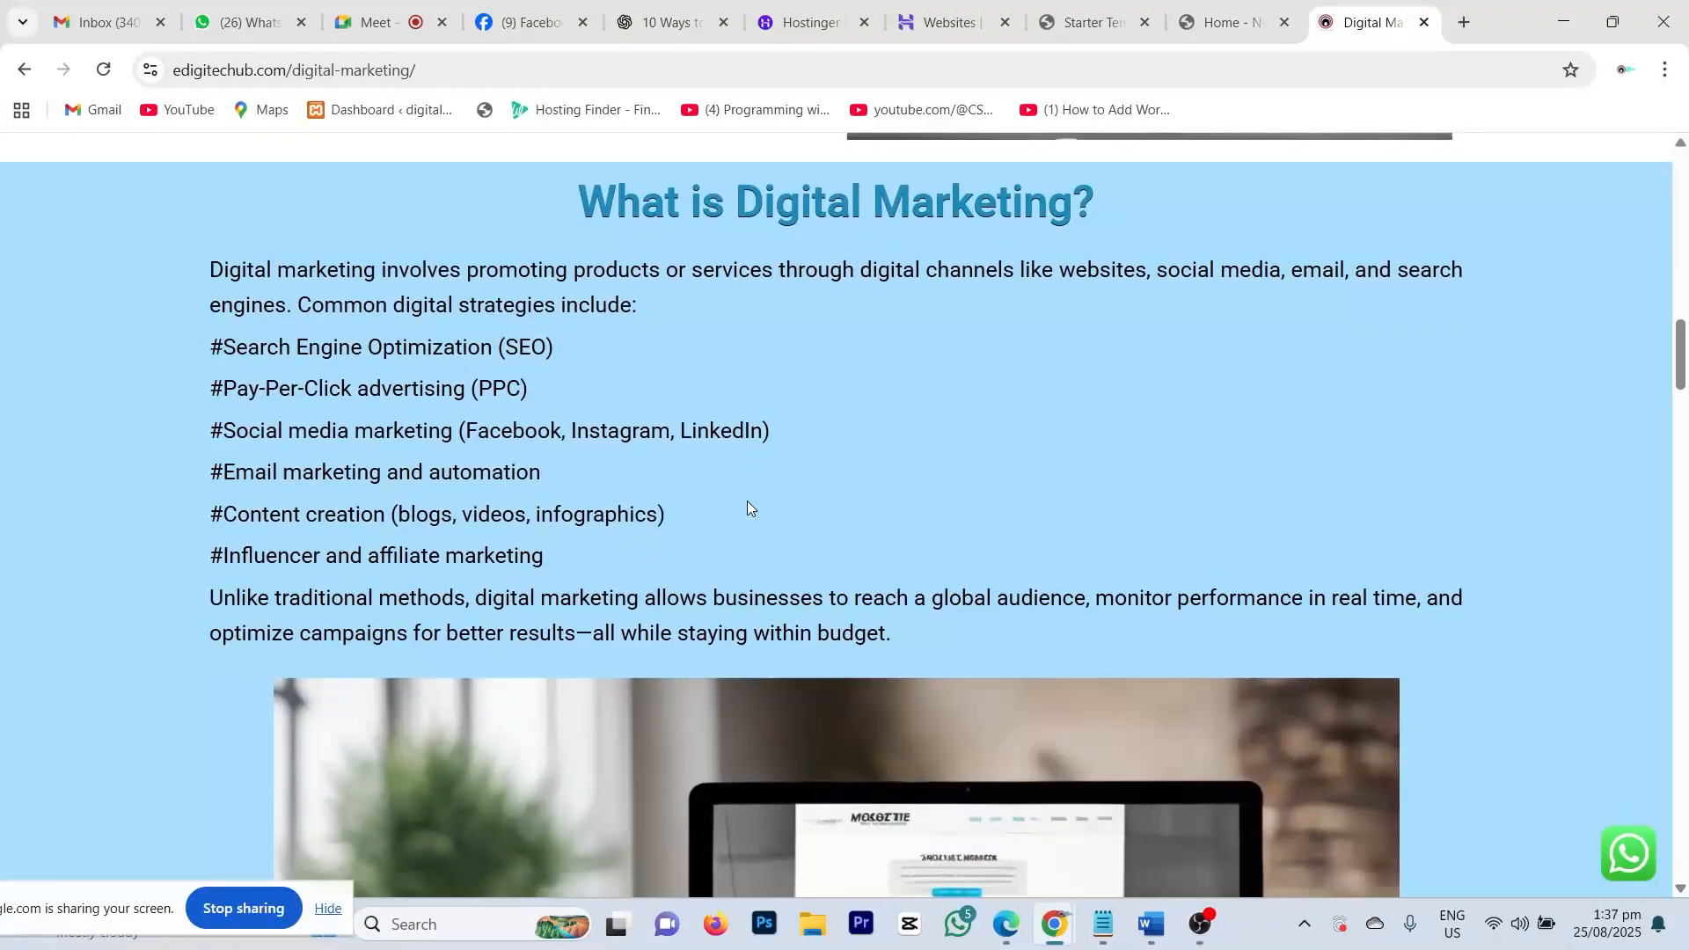
pyautogui.scroll(-10, 747, 500)
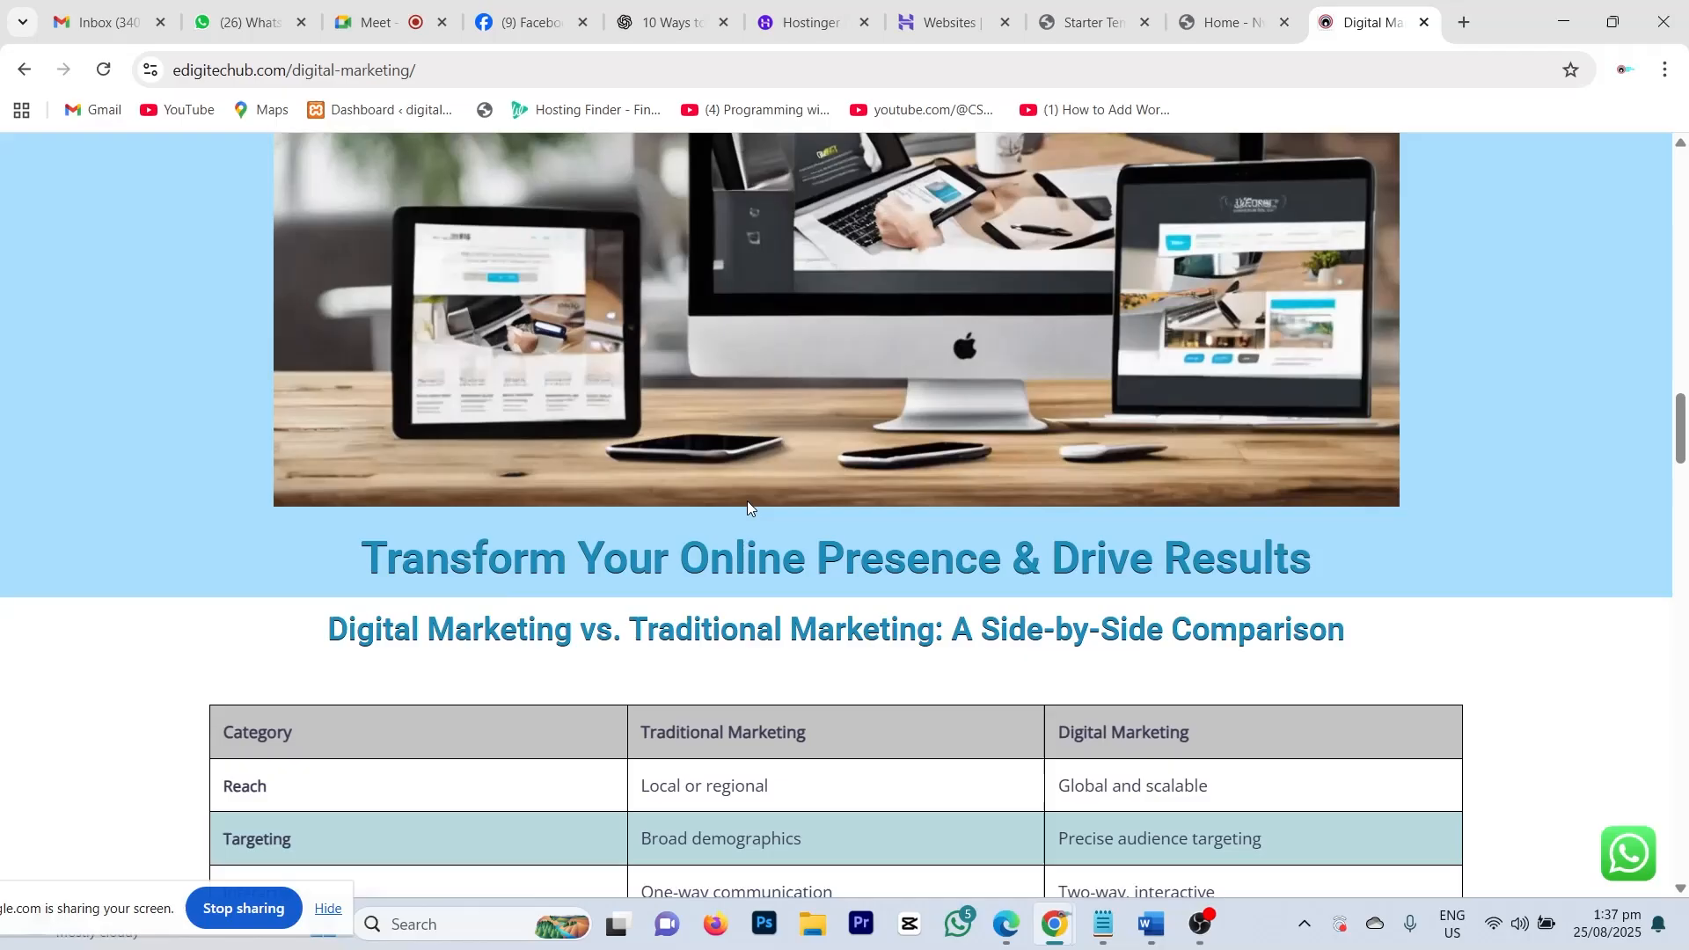
pyautogui.scroll(-9, 747, 499)
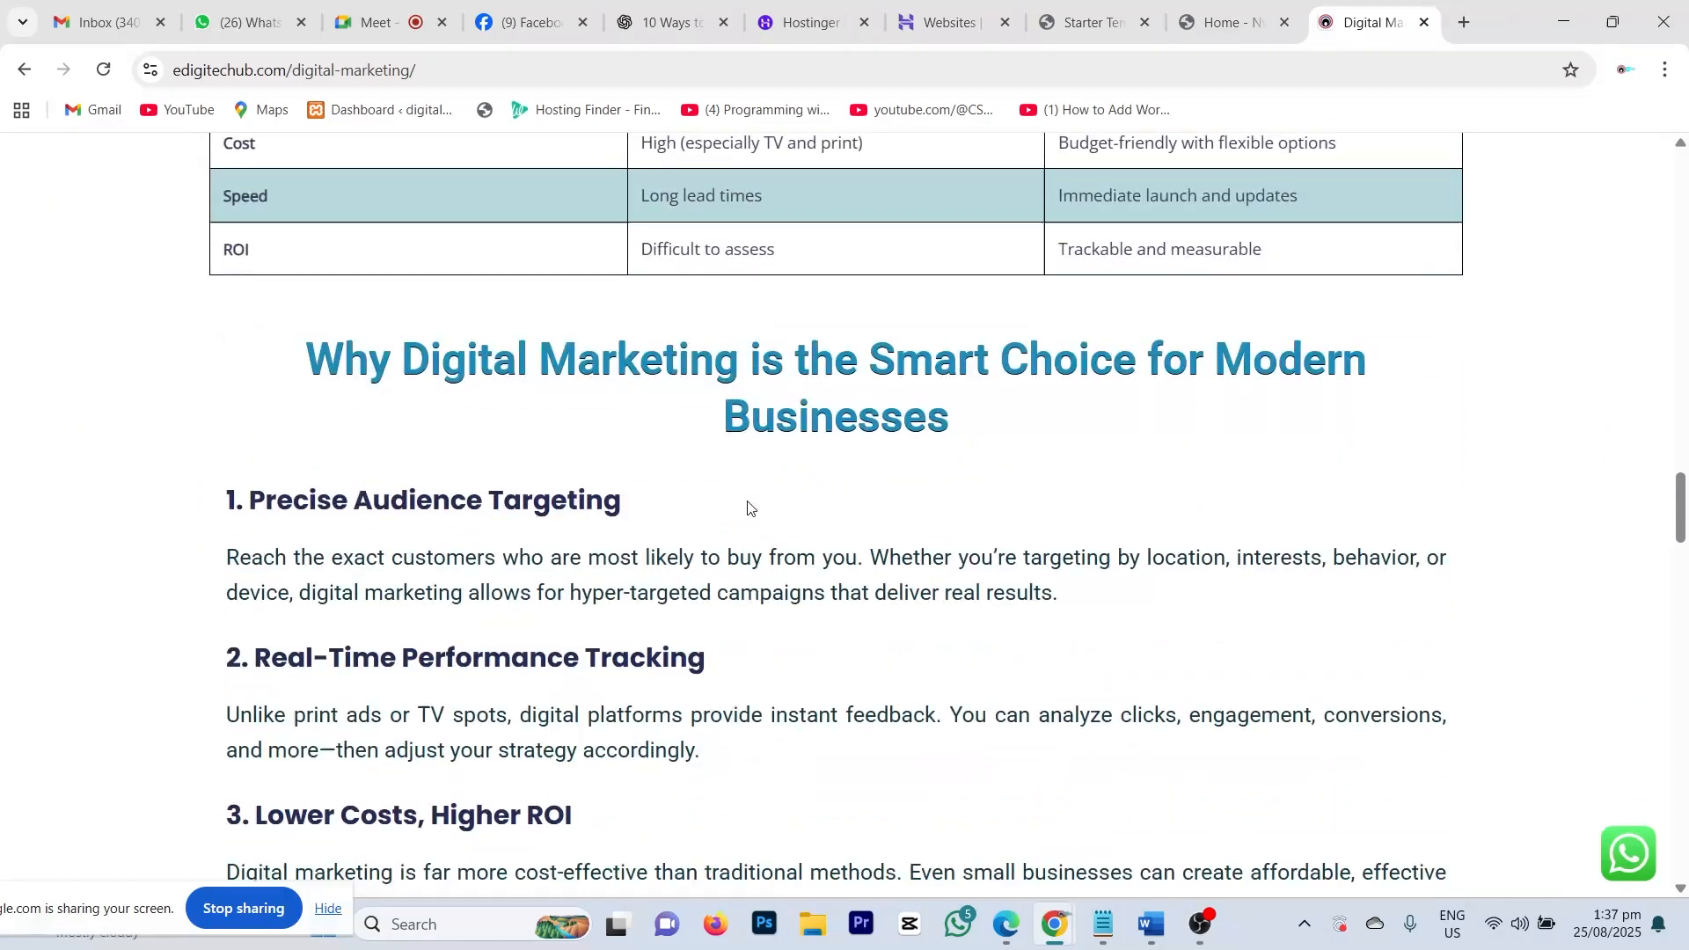
pyautogui.scroll(-15, 747, 500)
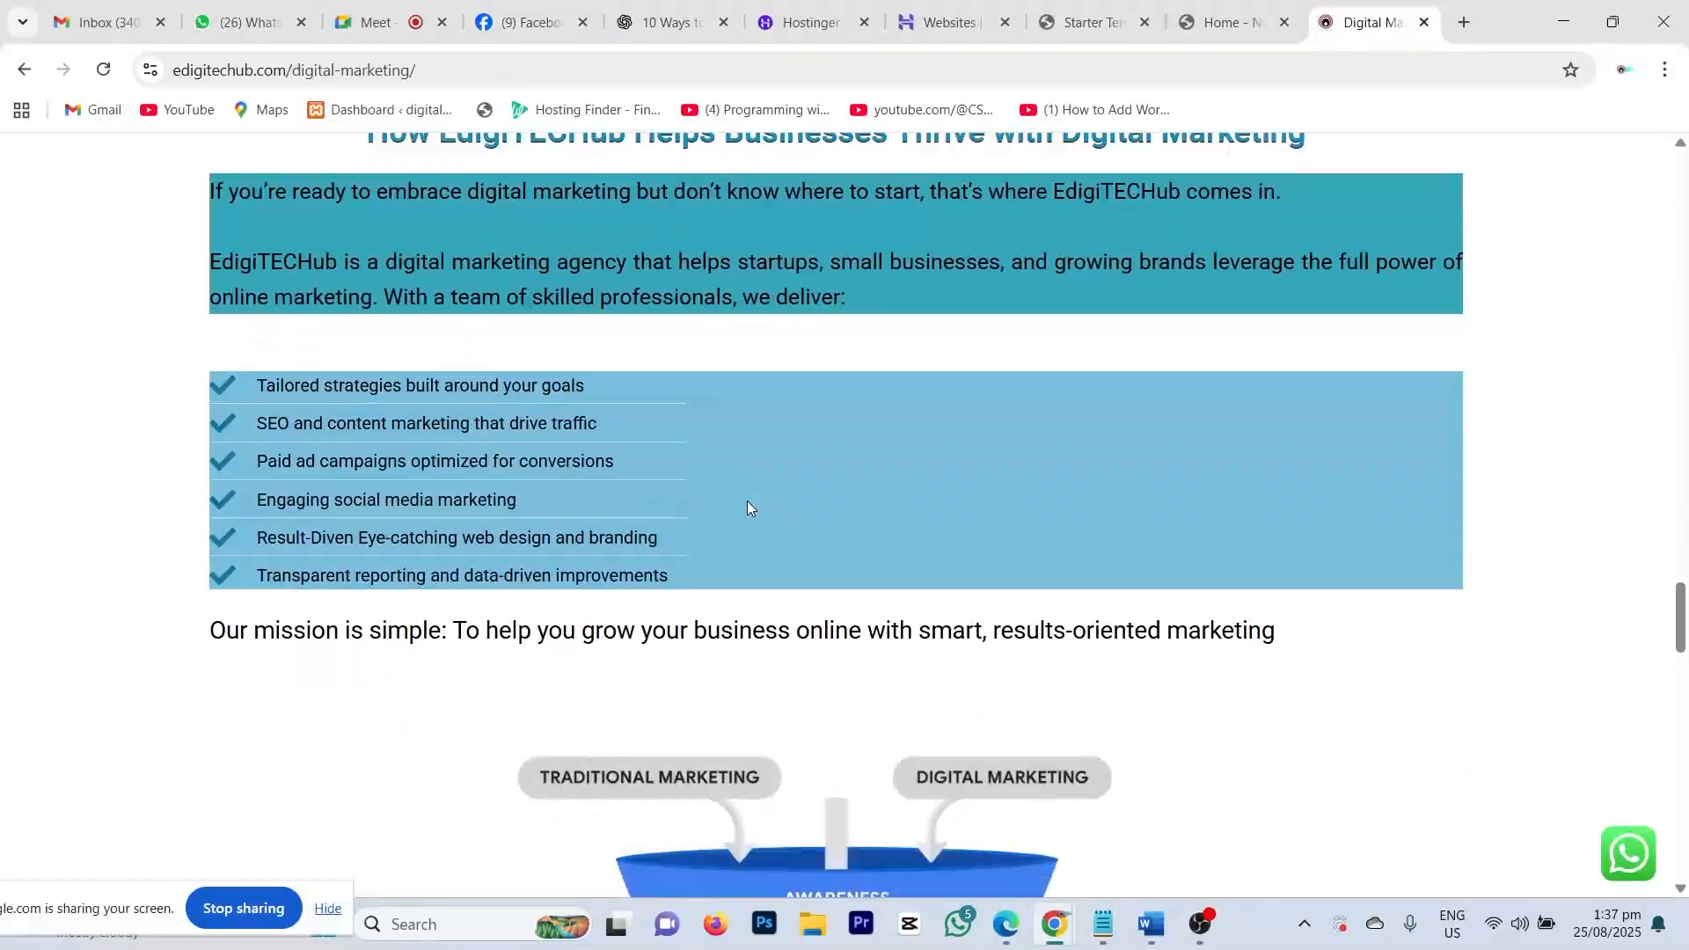
pyautogui.scroll(-2, 747, 500)
pyautogui.scroll(15, 746, 499)
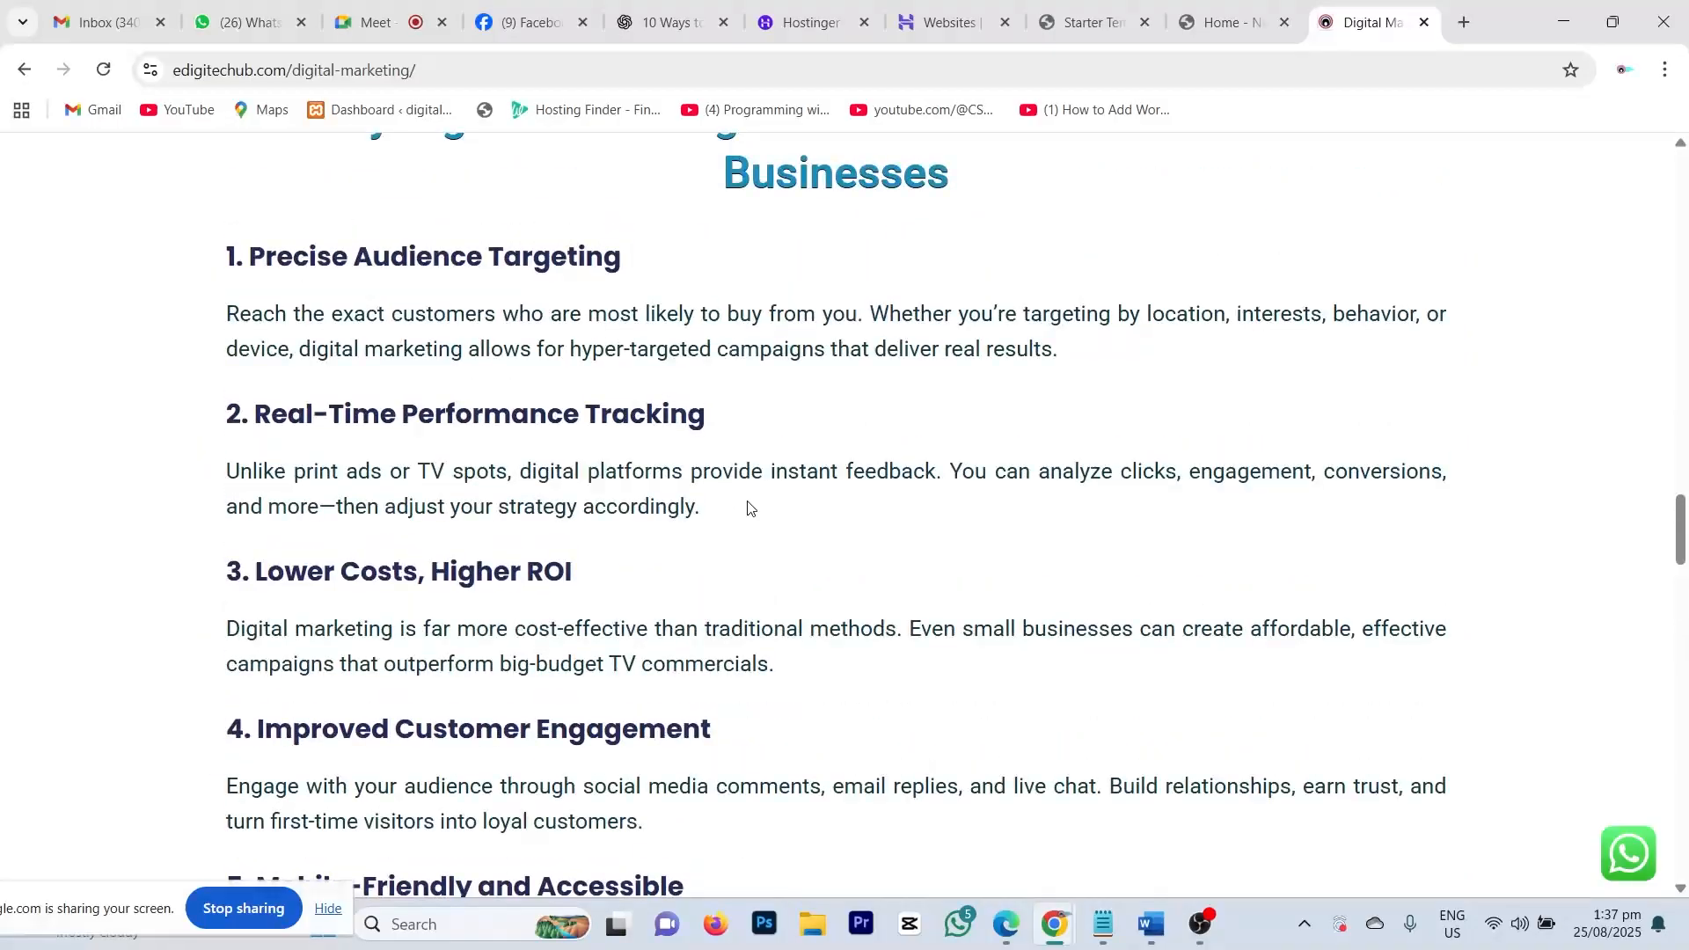
pyautogui.scroll(20, 747, 500)
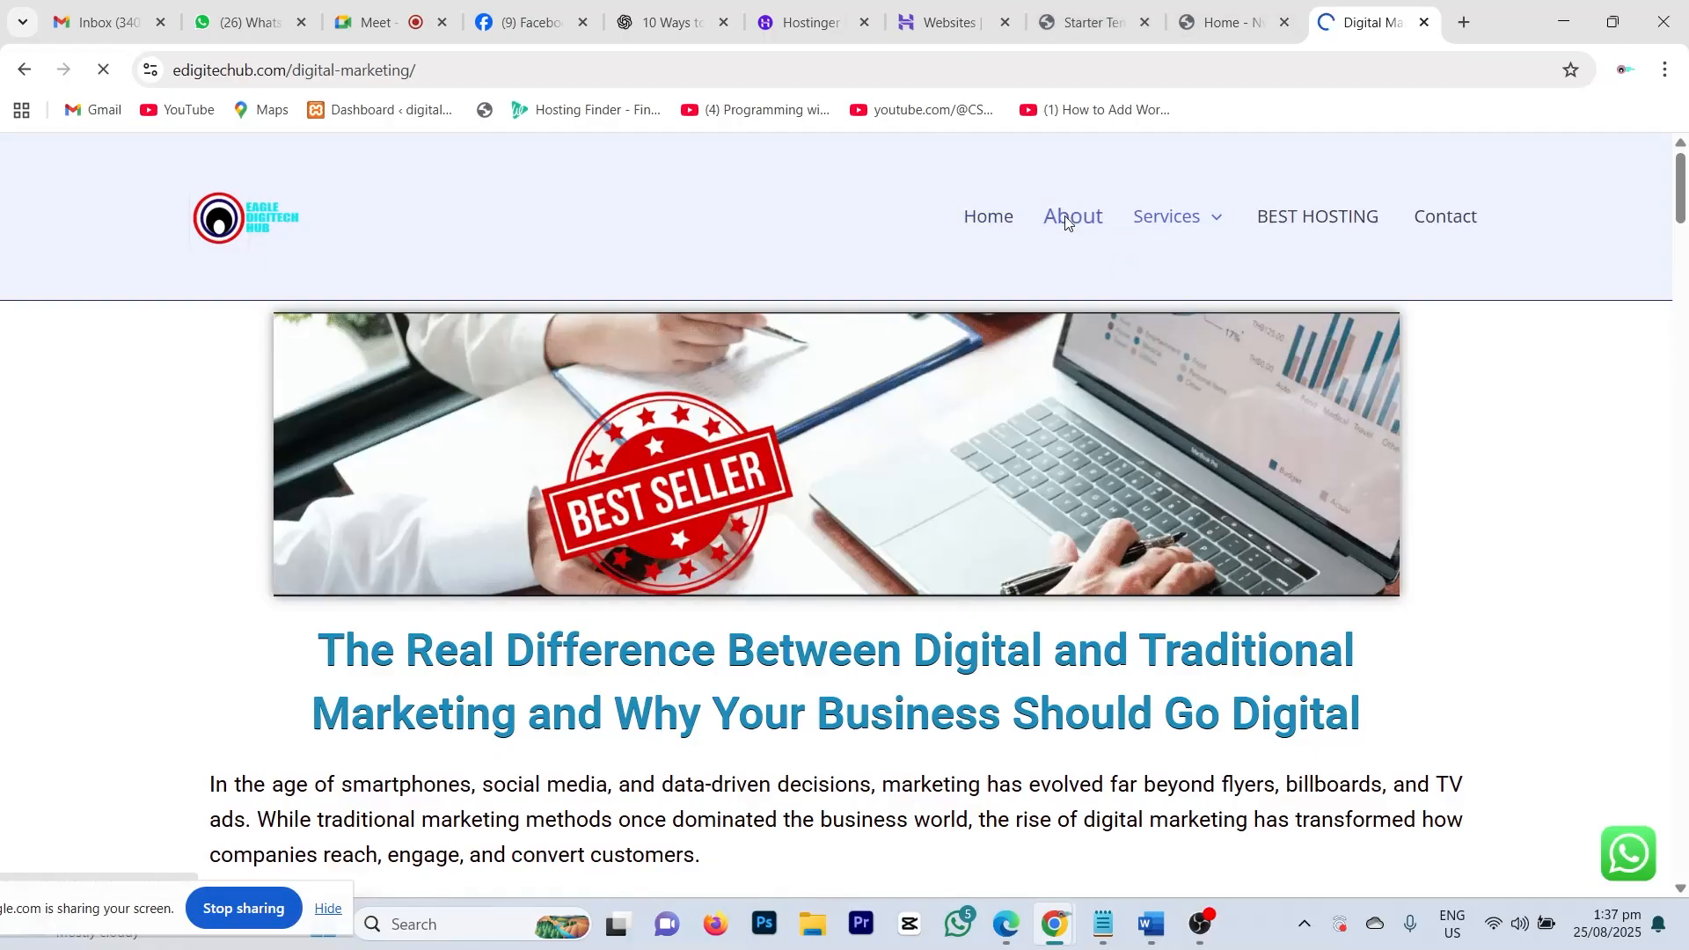
# Step: Go to the edigitechub.com About page and scroll through it
pyautogui.click(1065, 222)
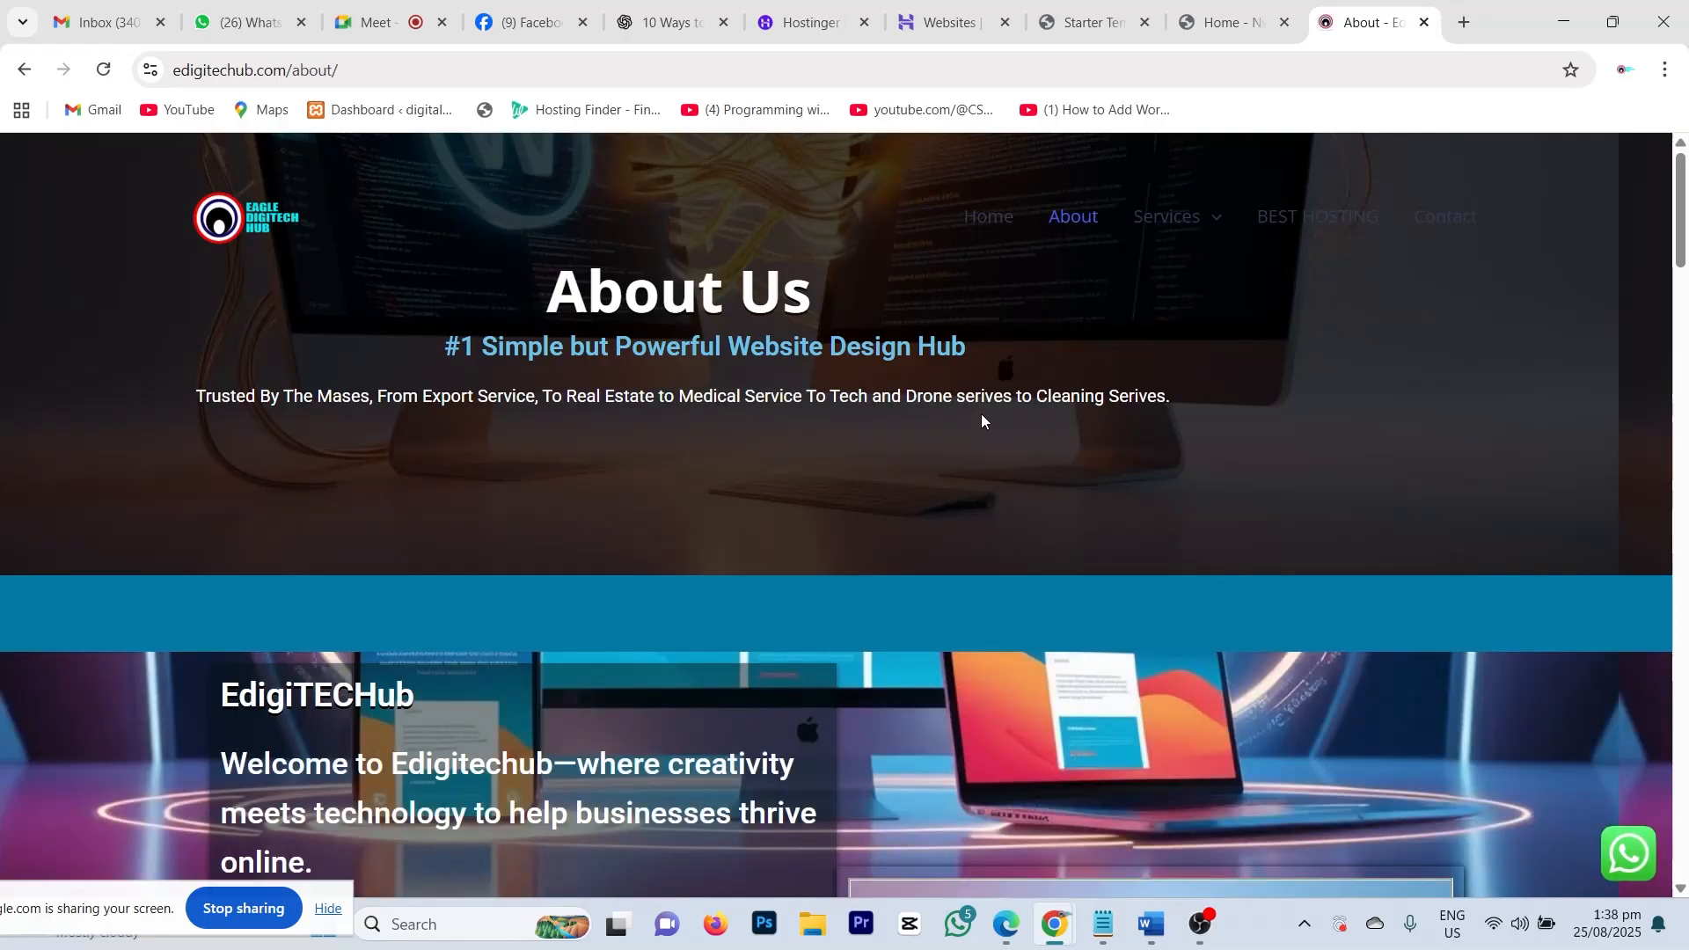
pyautogui.scroll(-8, 982, 416)
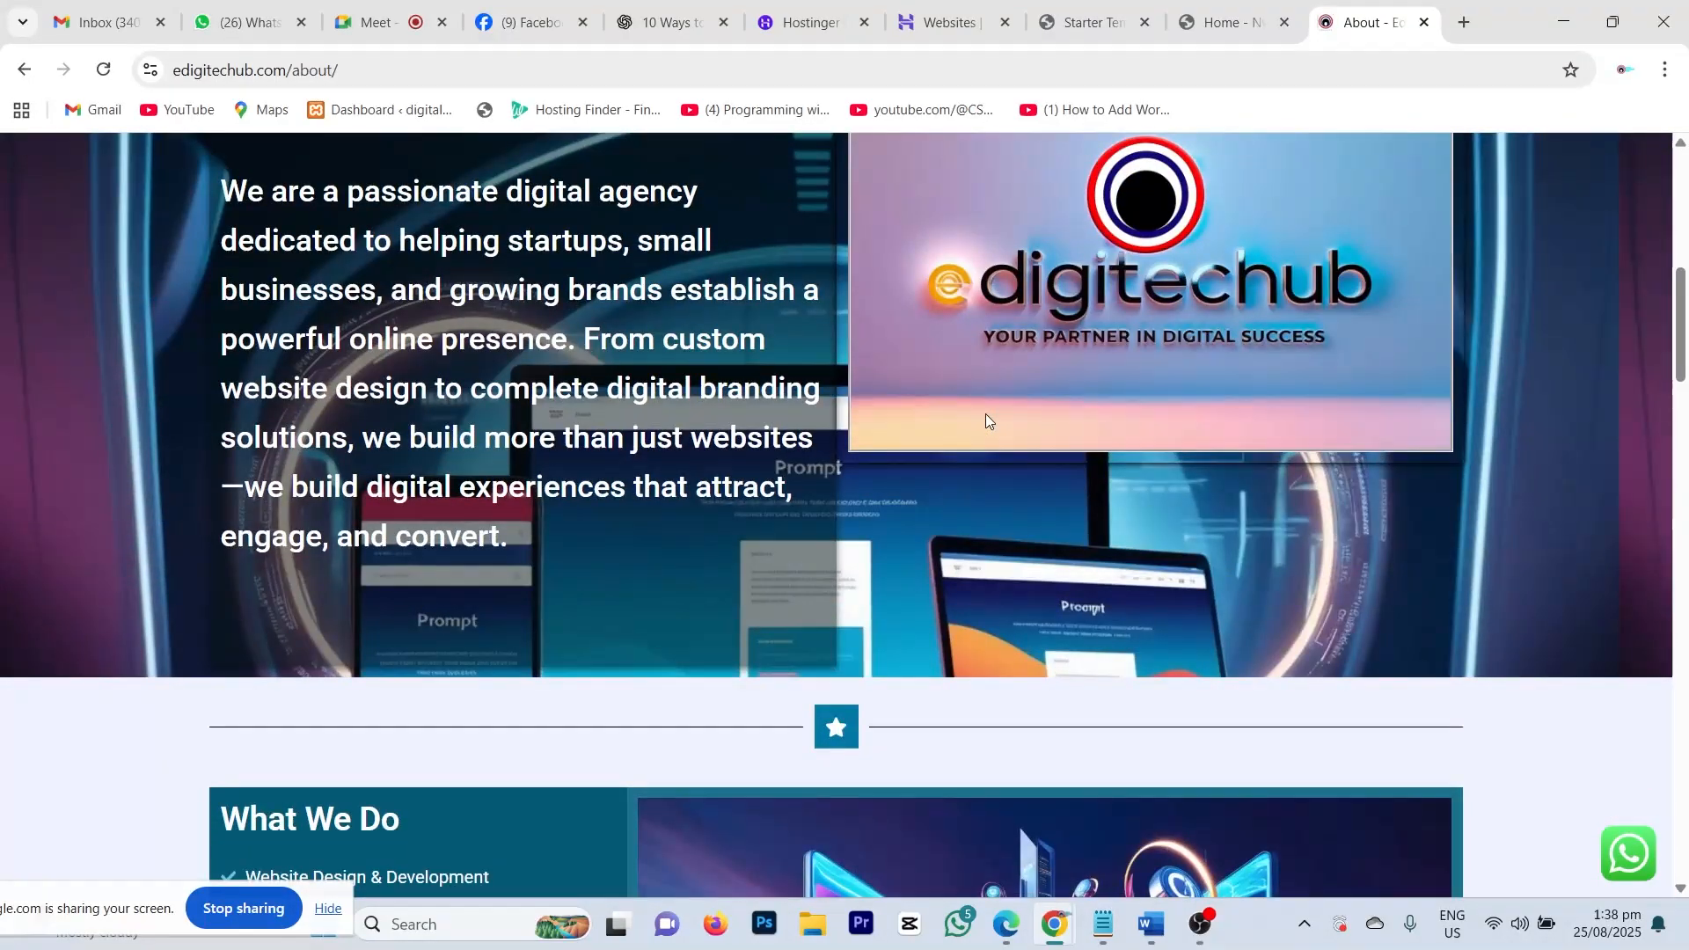
pyautogui.scroll(-20, 985, 417)
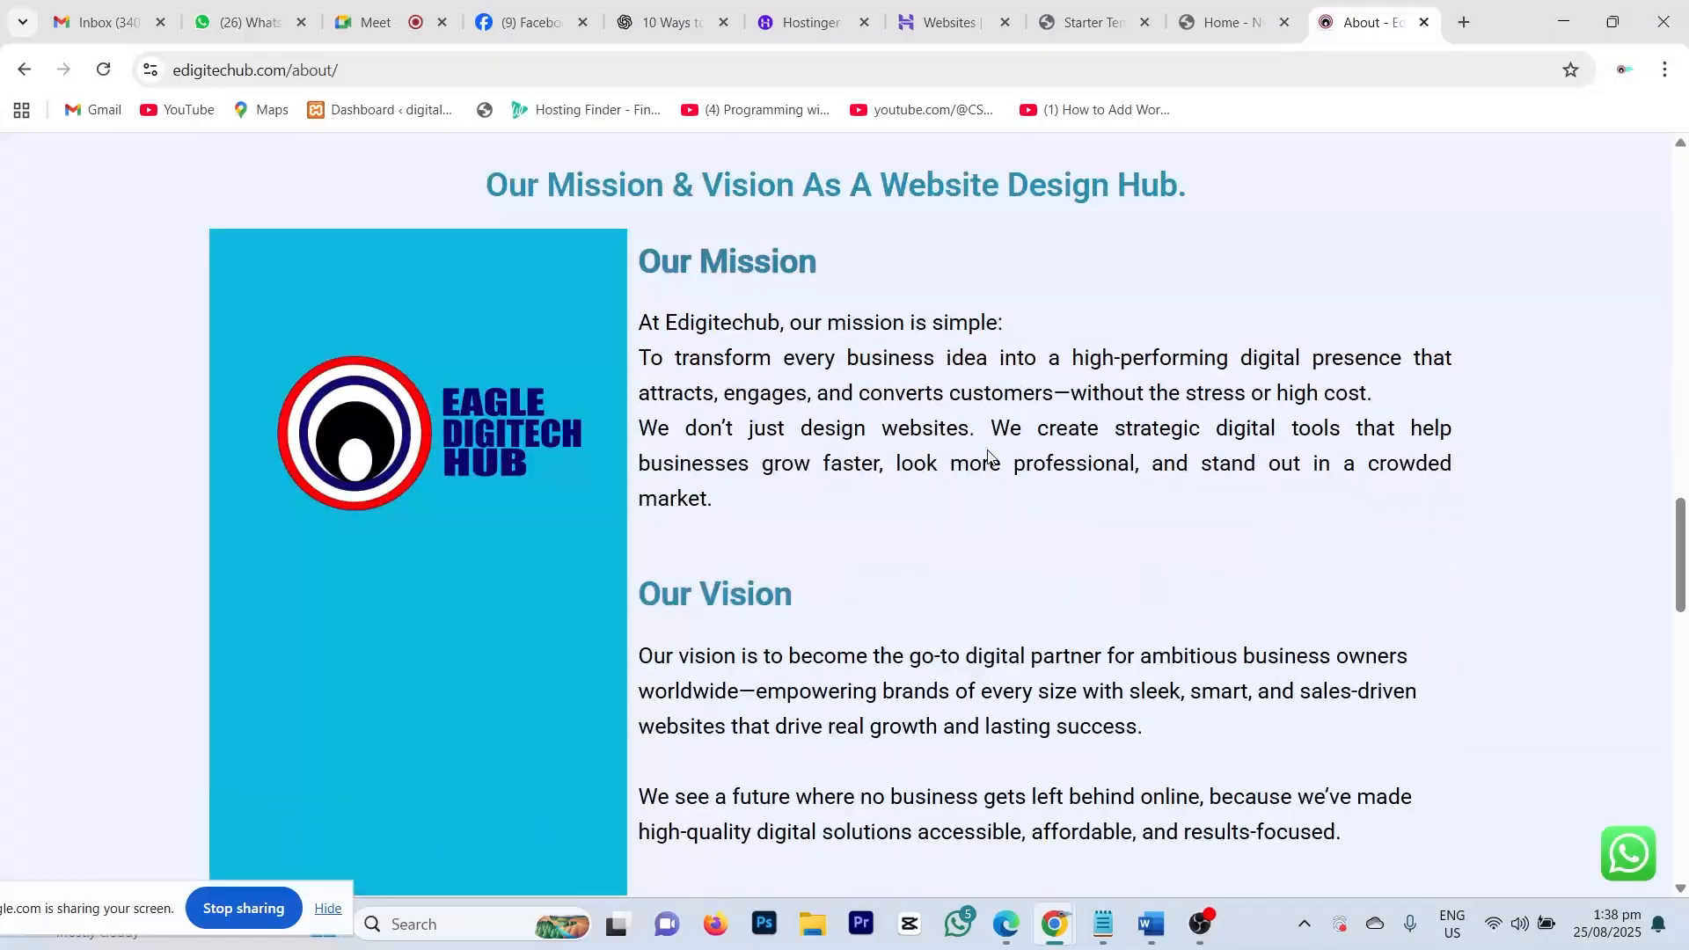
pyautogui.scroll(-4, 985, 453)
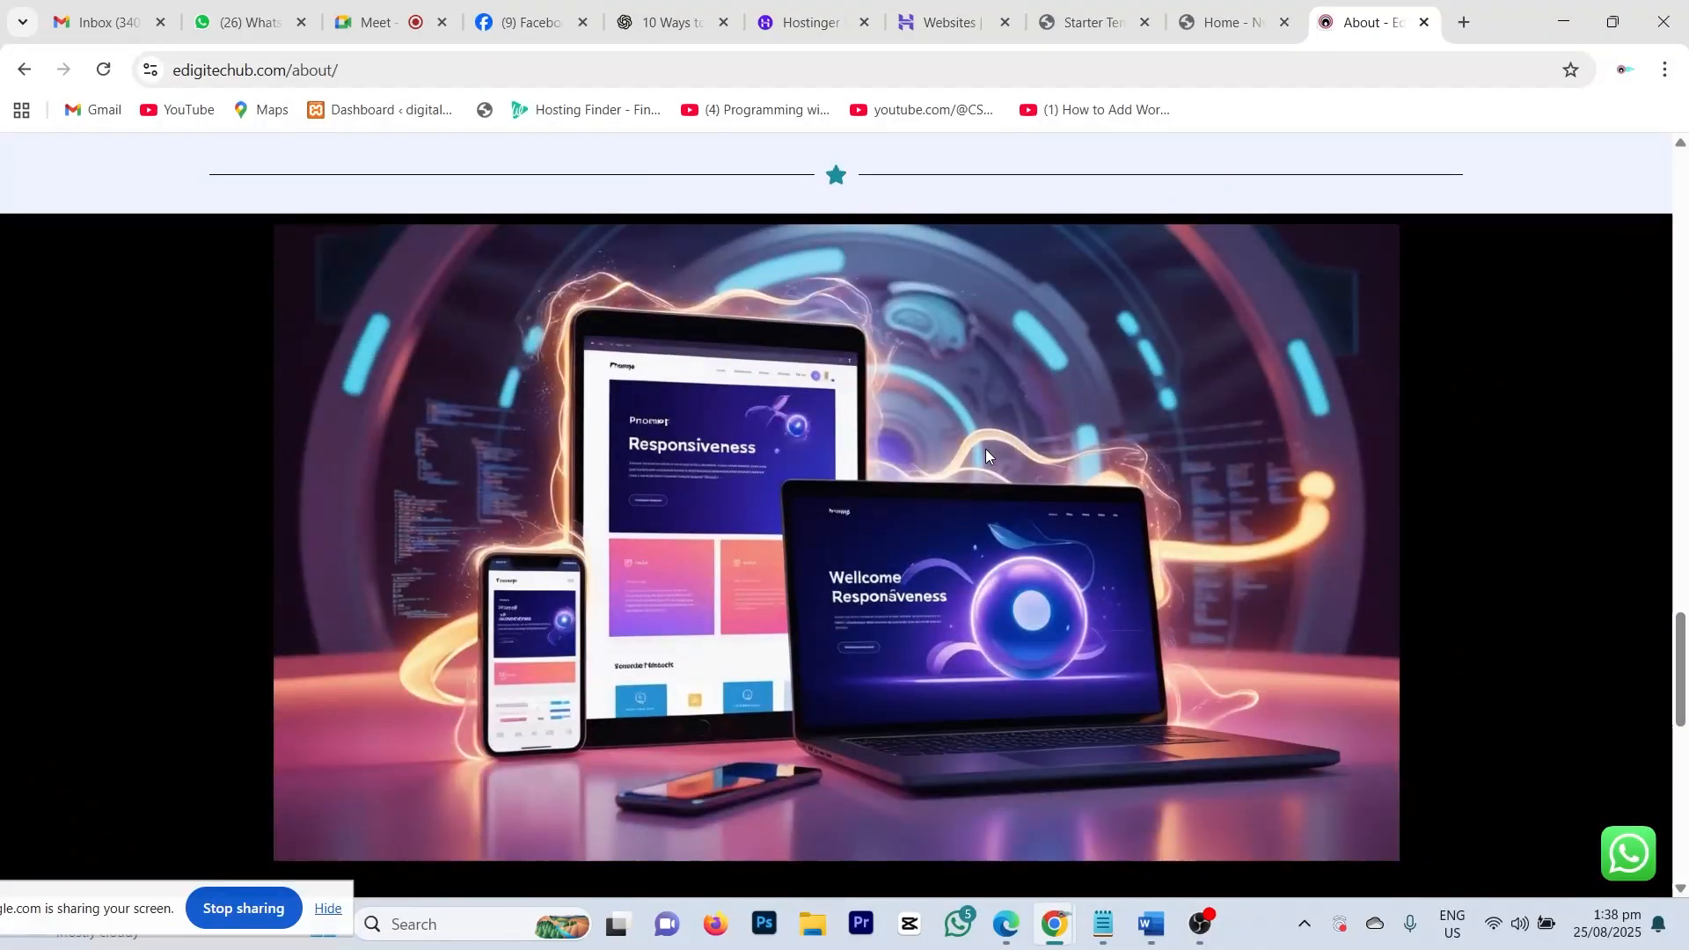
pyautogui.scroll(20, 985, 449)
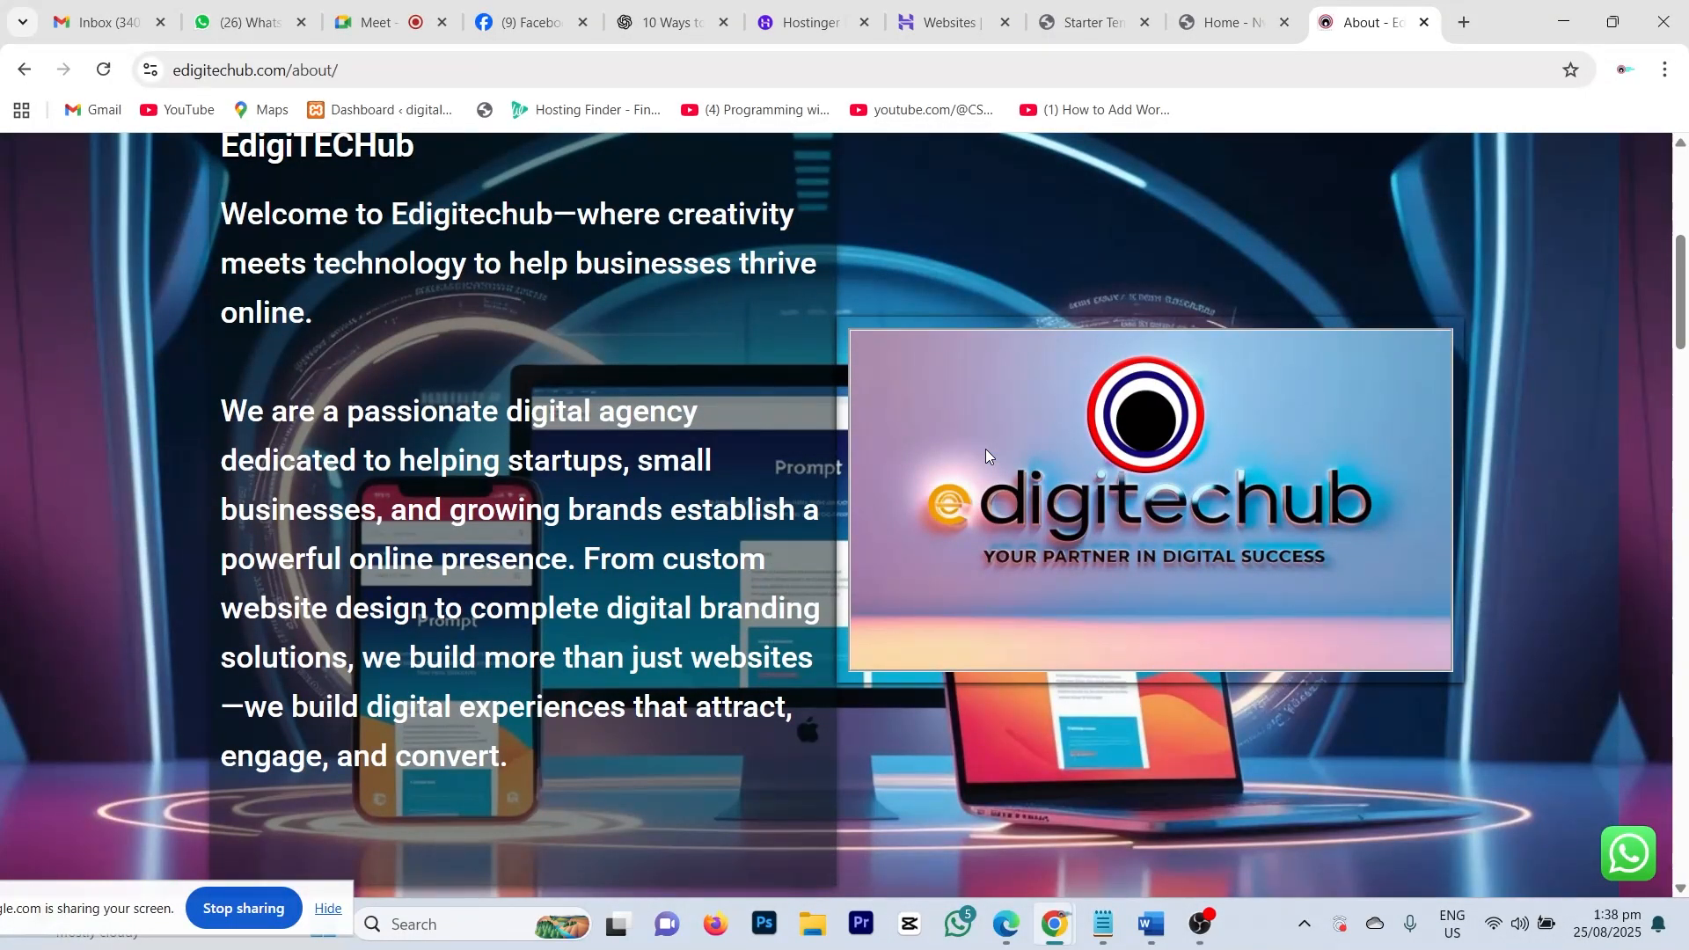
pyautogui.scroll(6, 986, 455)
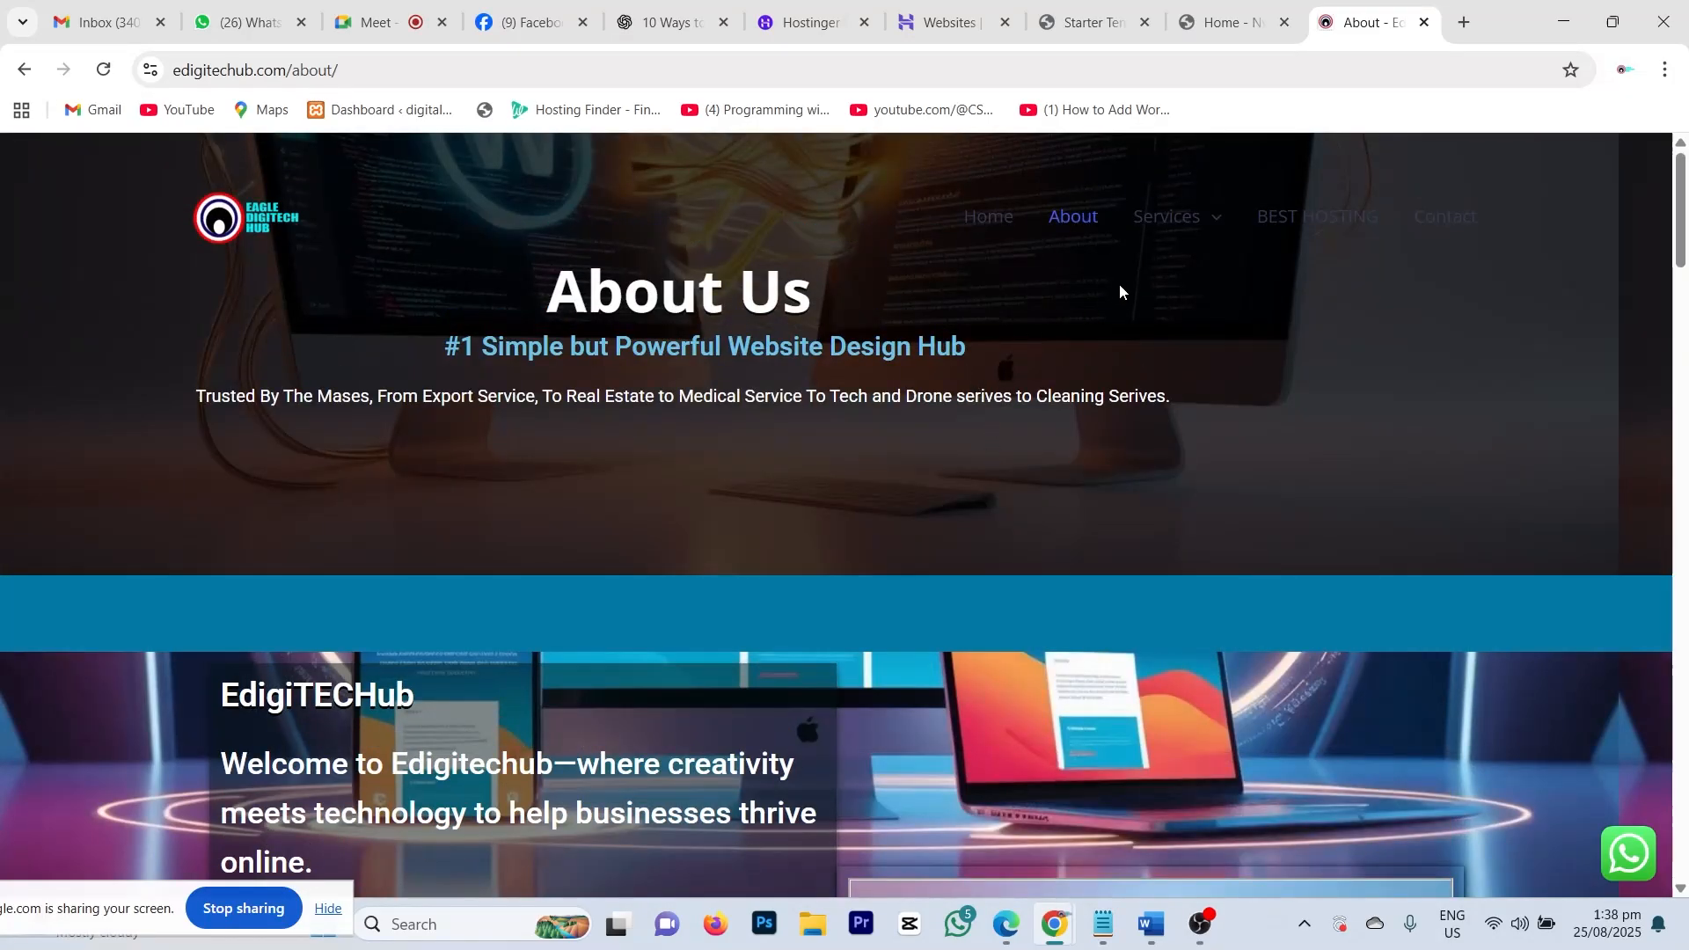
# Step: Open the BEST HOSTING page and scroll down to its Cloudways recommendation and footer
pyautogui.click(1324, 223)
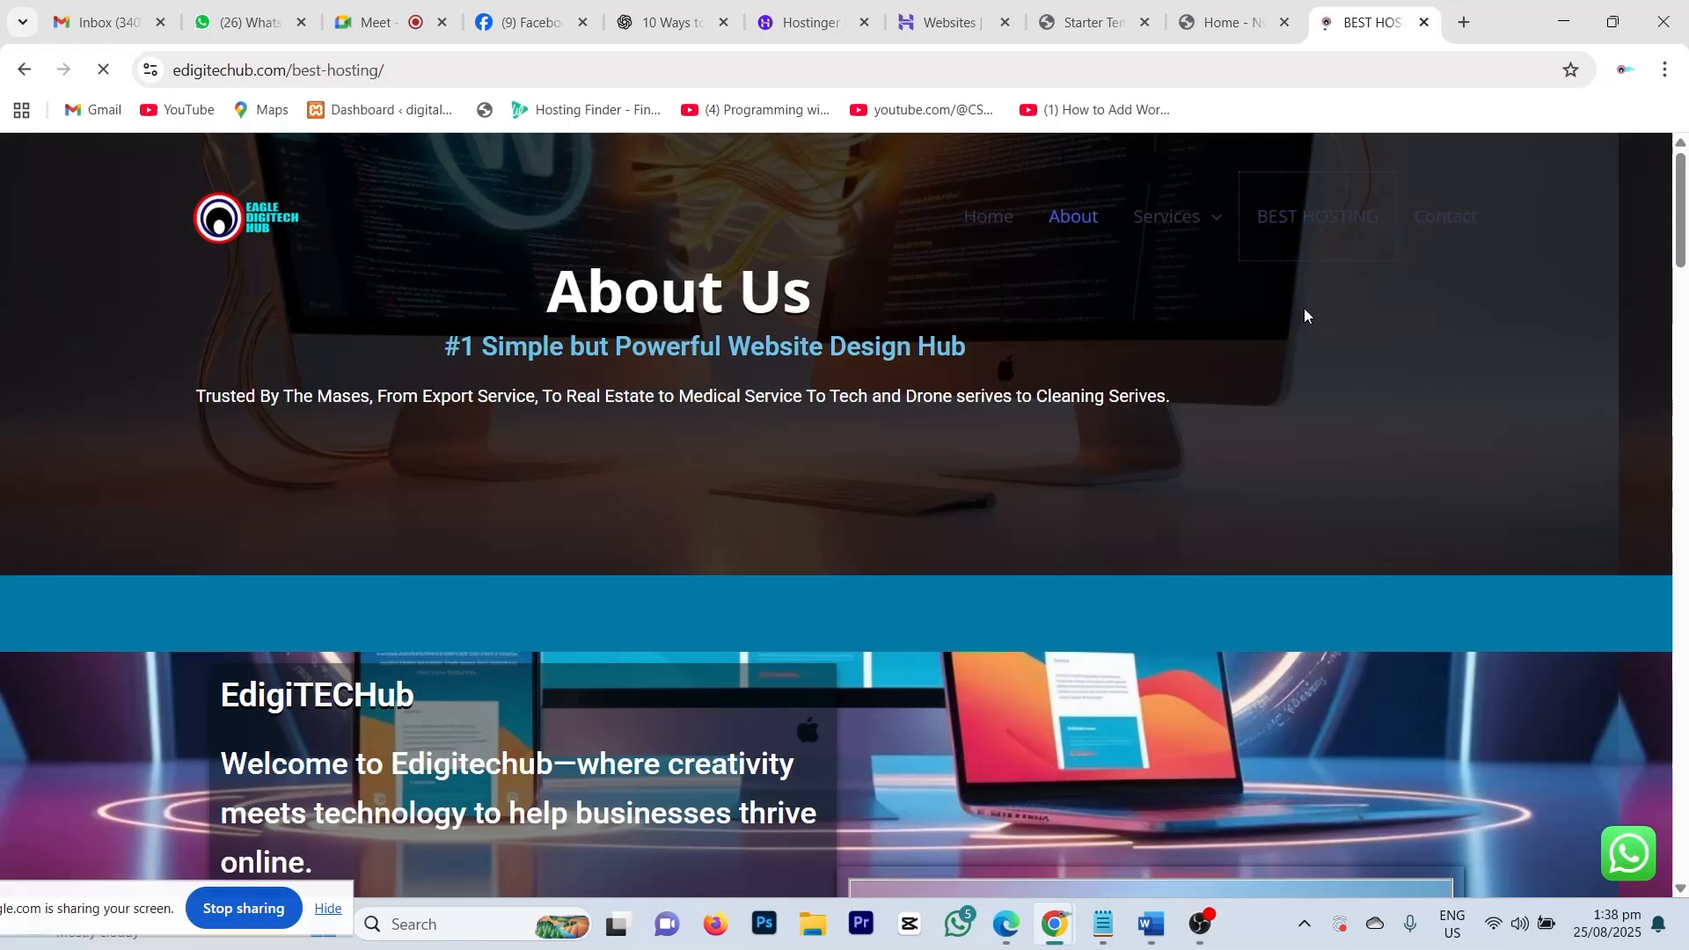
pyautogui.scroll(-15, 725, 537)
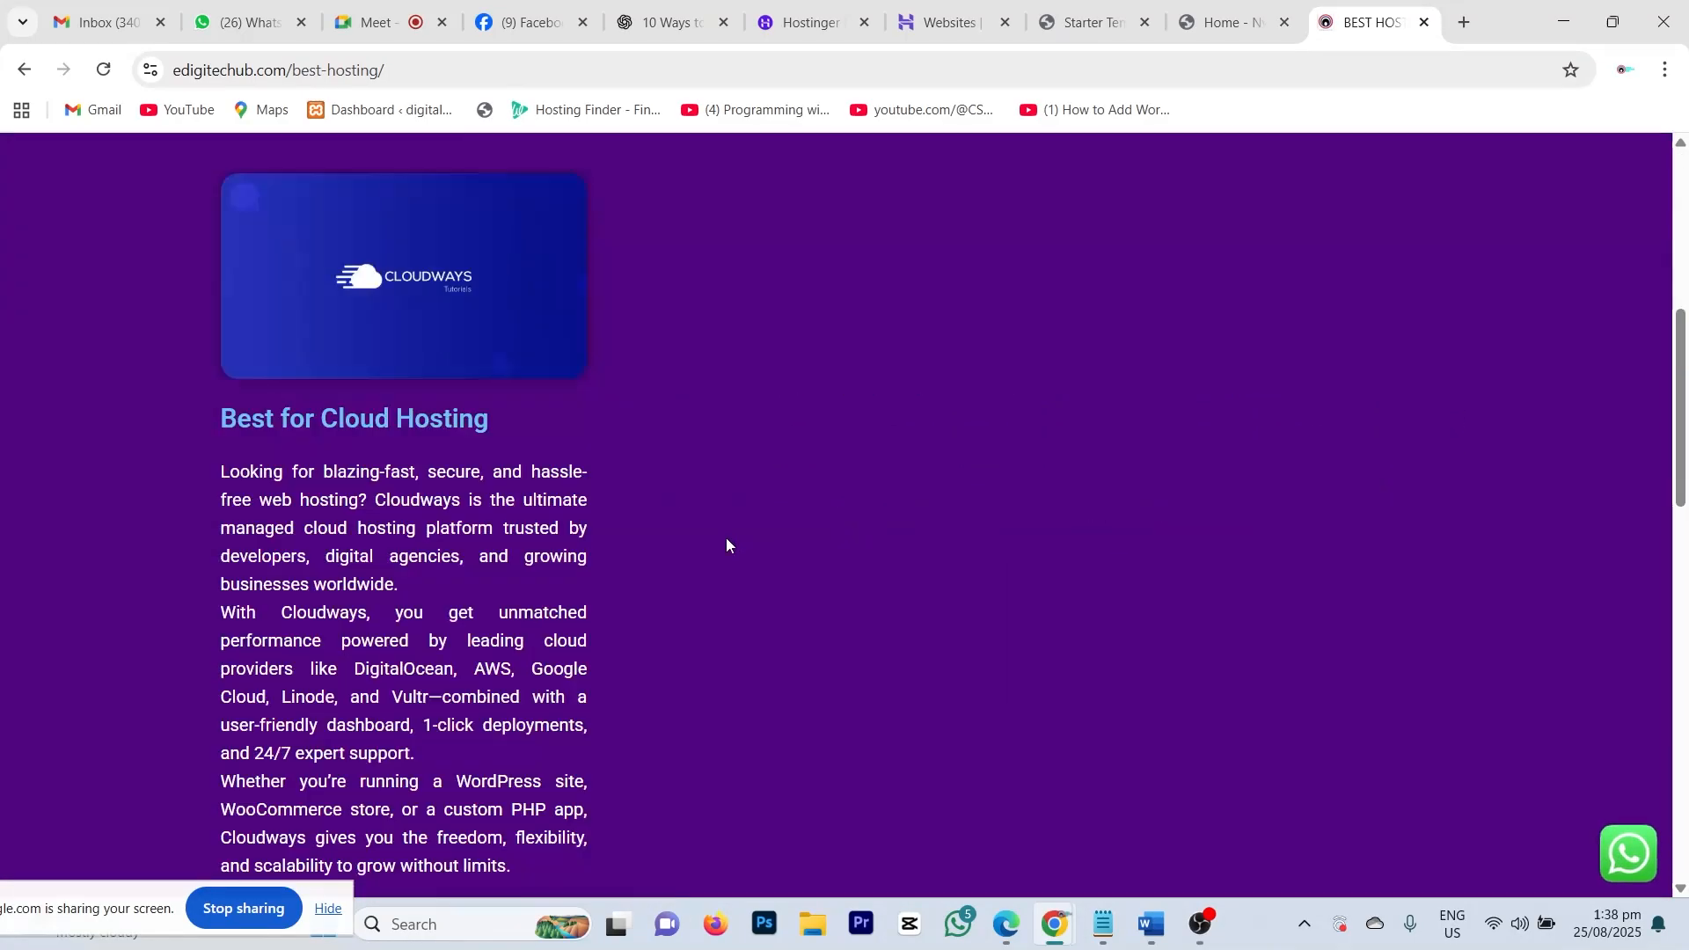
pyautogui.scroll(-8, 726, 539)
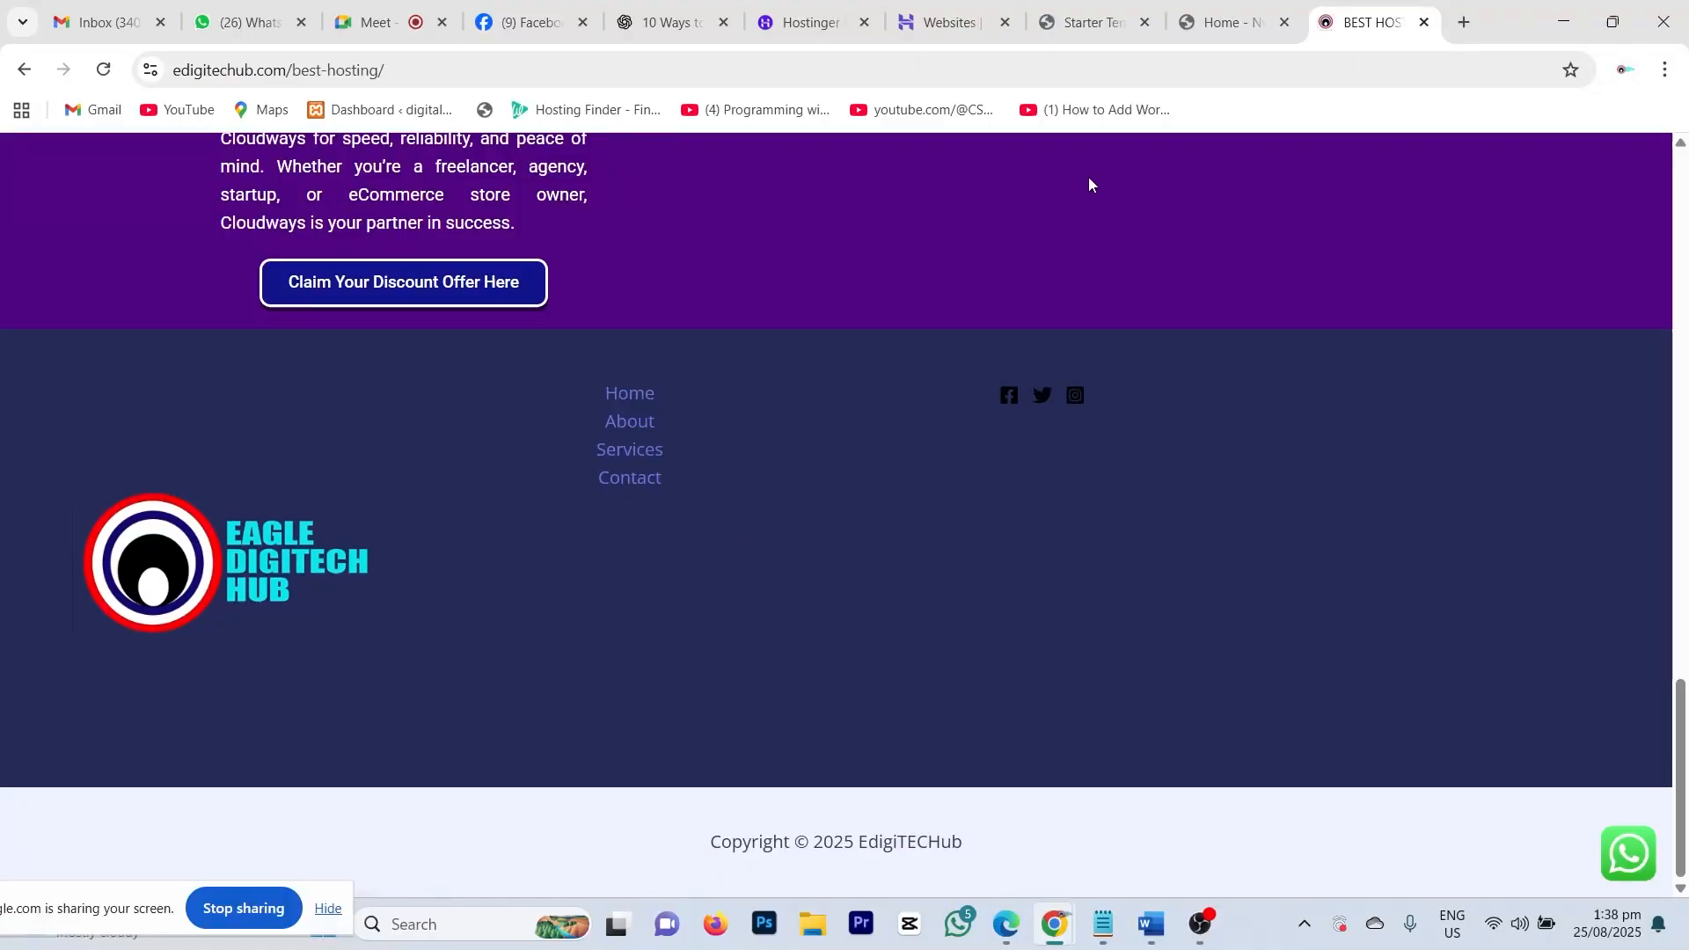
# Step: Return to the Sharmila's Salon homepage tab and scroll through it
pyautogui.click(1219, 21)
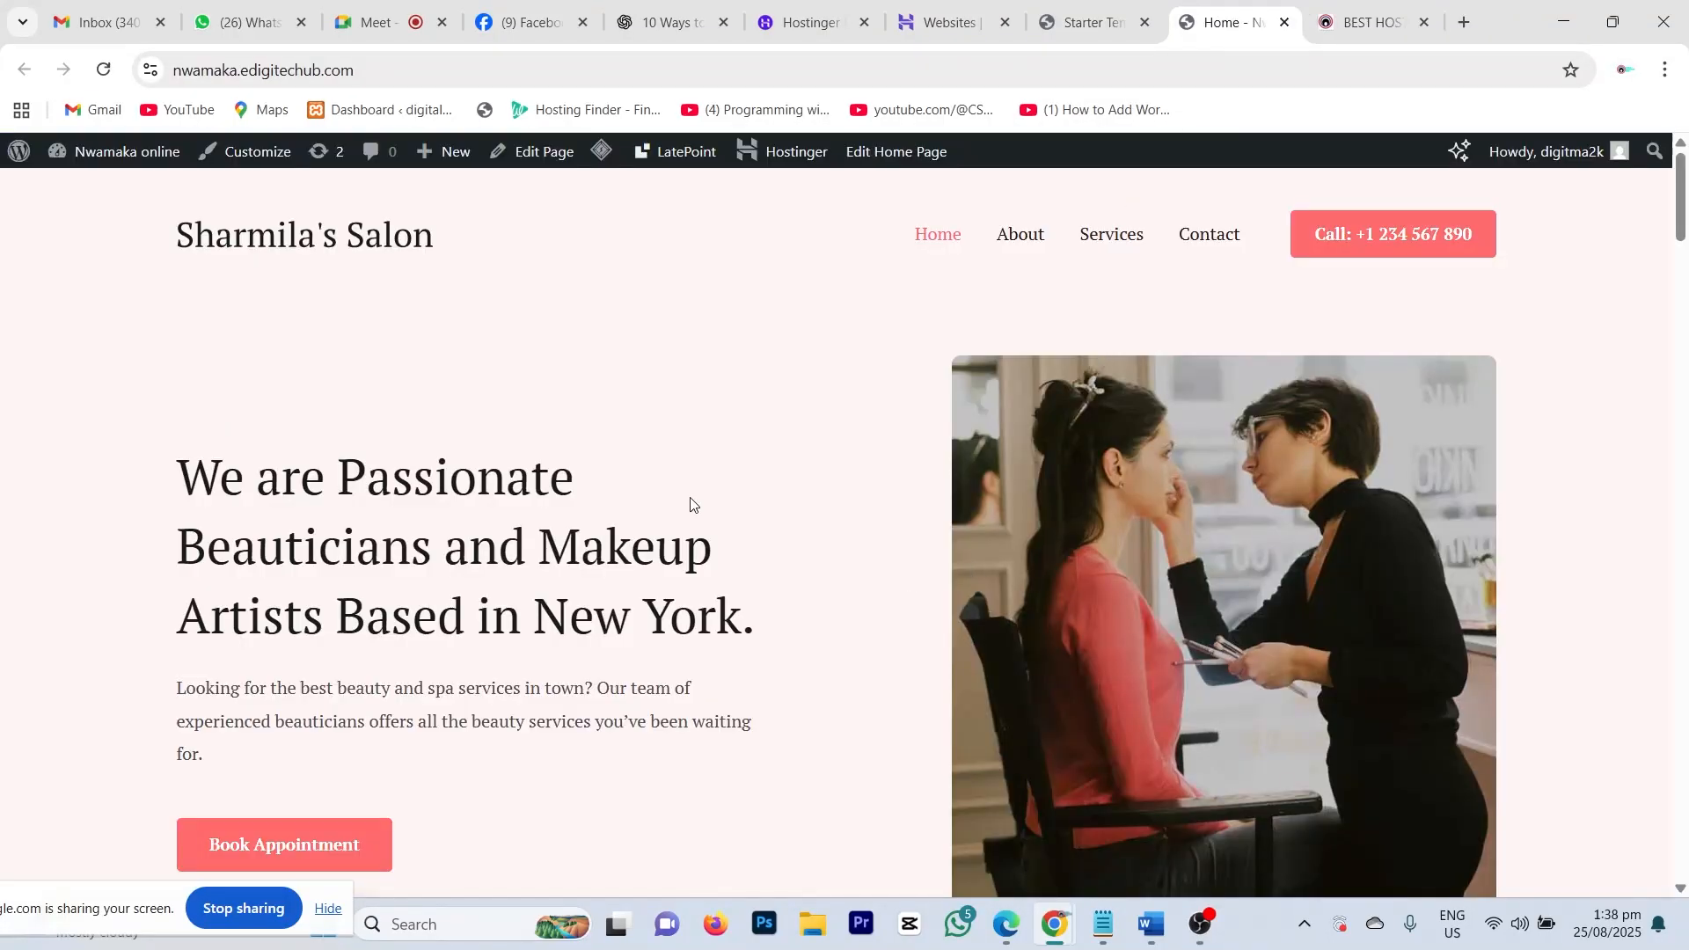
pyautogui.scroll(-4, 693, 501)
pyautogui.scroll(4, 694, 501)
pyautogui.scroll(-5, 739, 513)
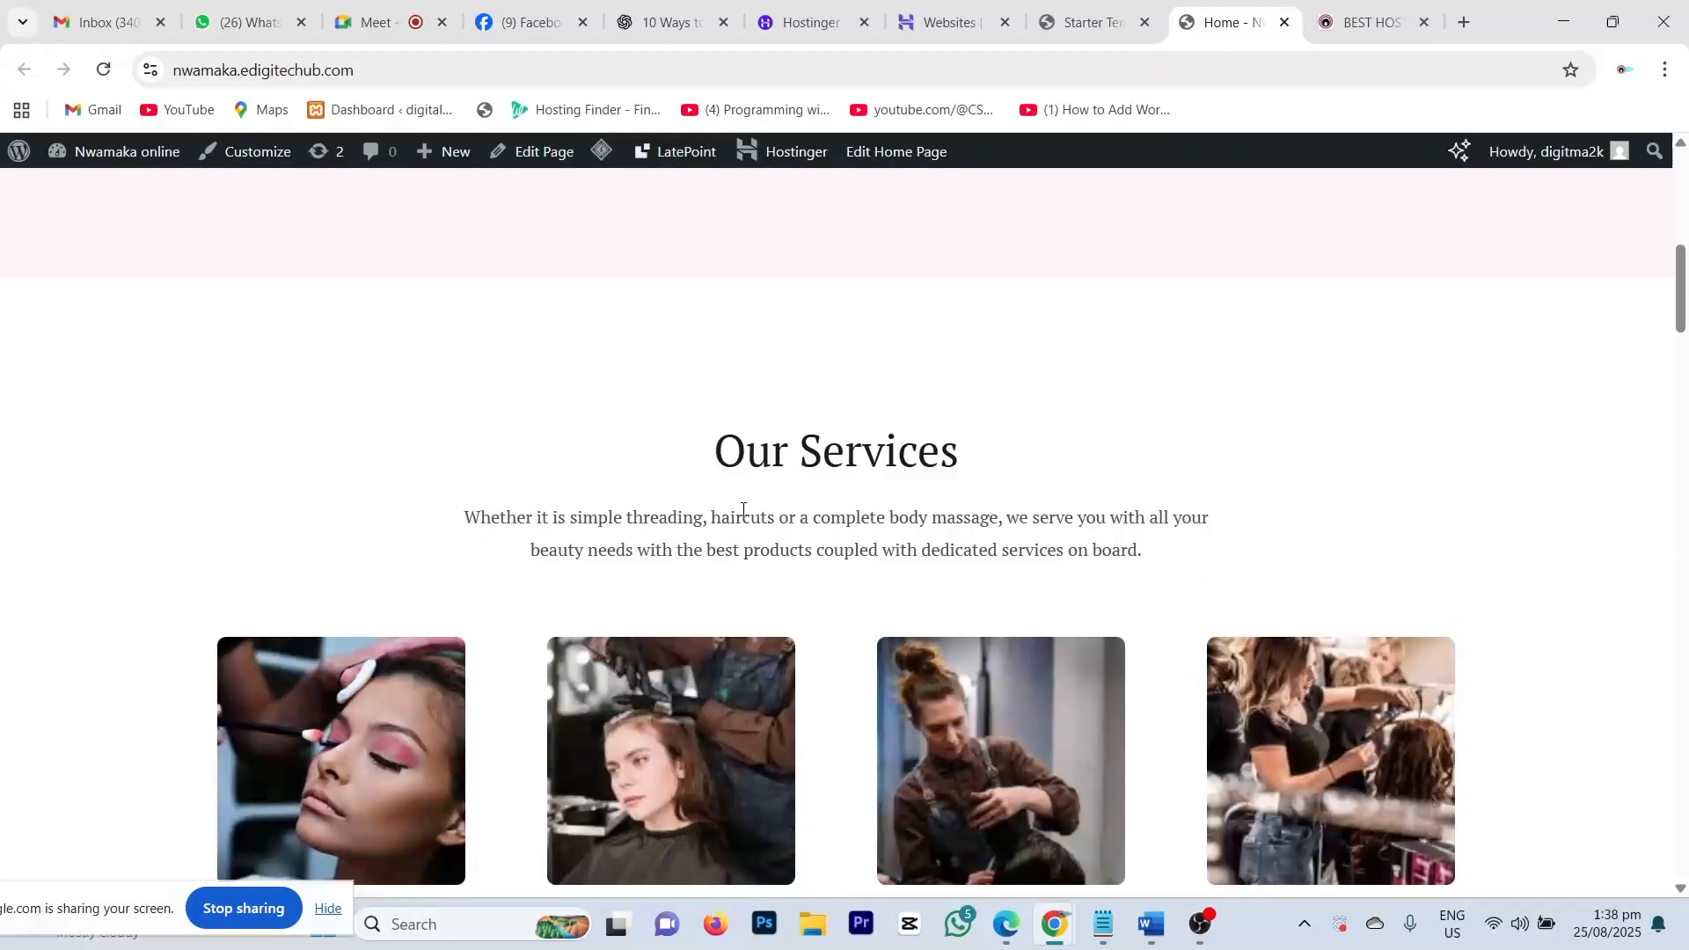
pyautogui.scroll(5, 749, 508)
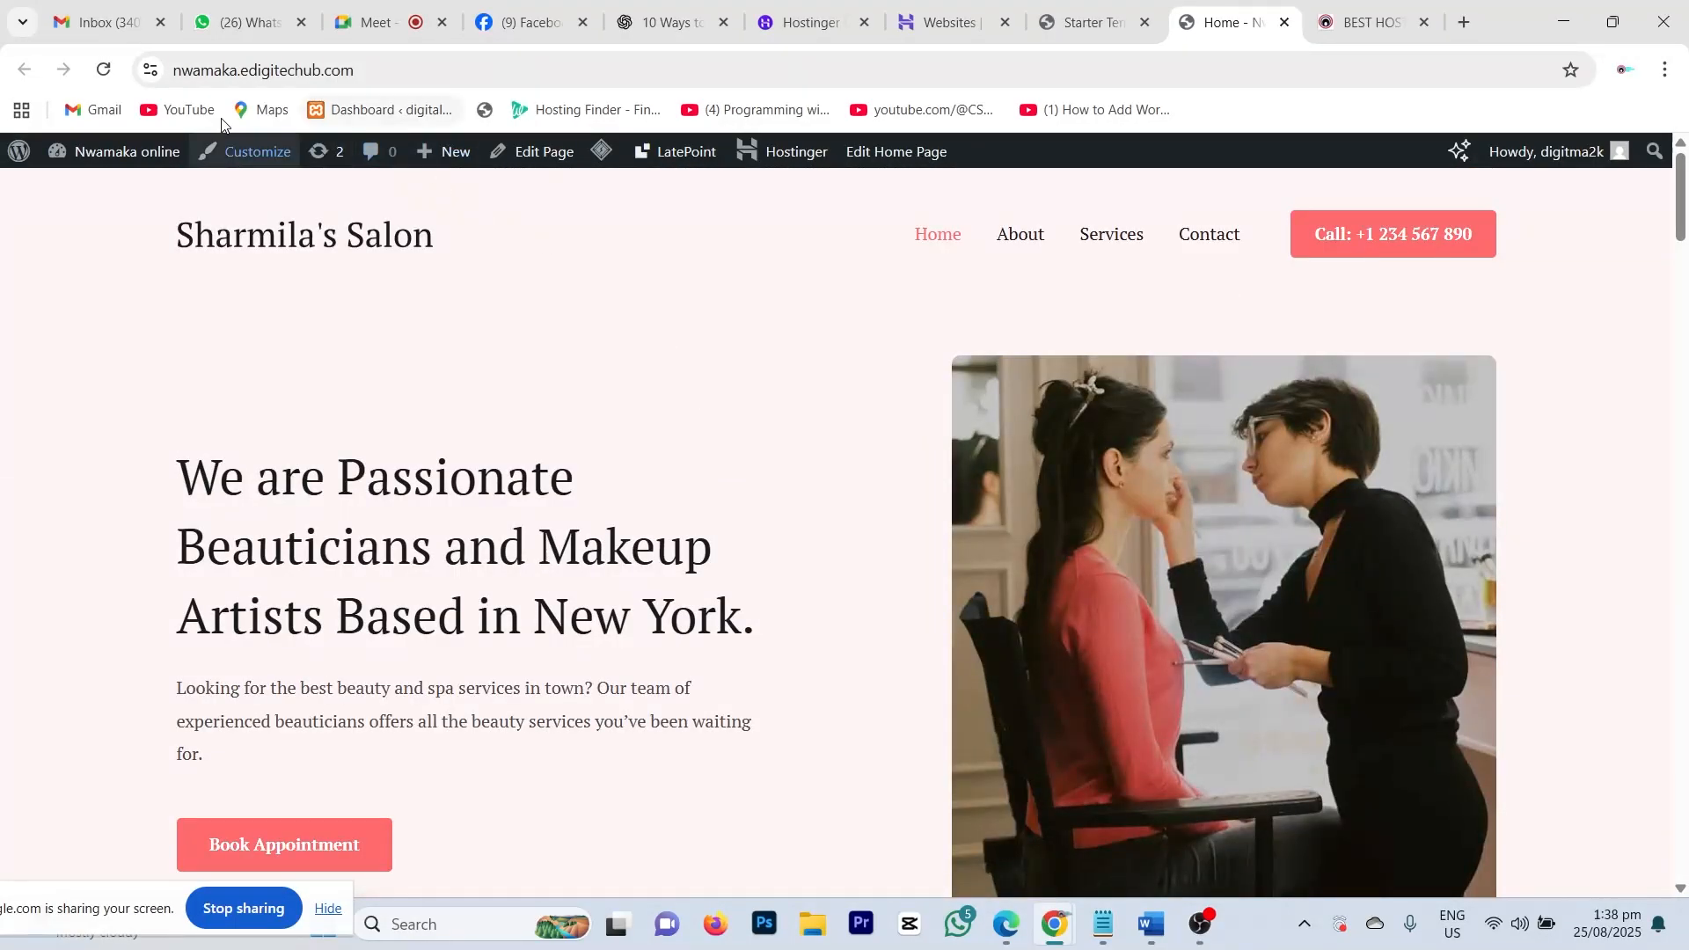
# Step: Copy the salon site's web address from the browser address bar
pyautogui.click(348, 74)
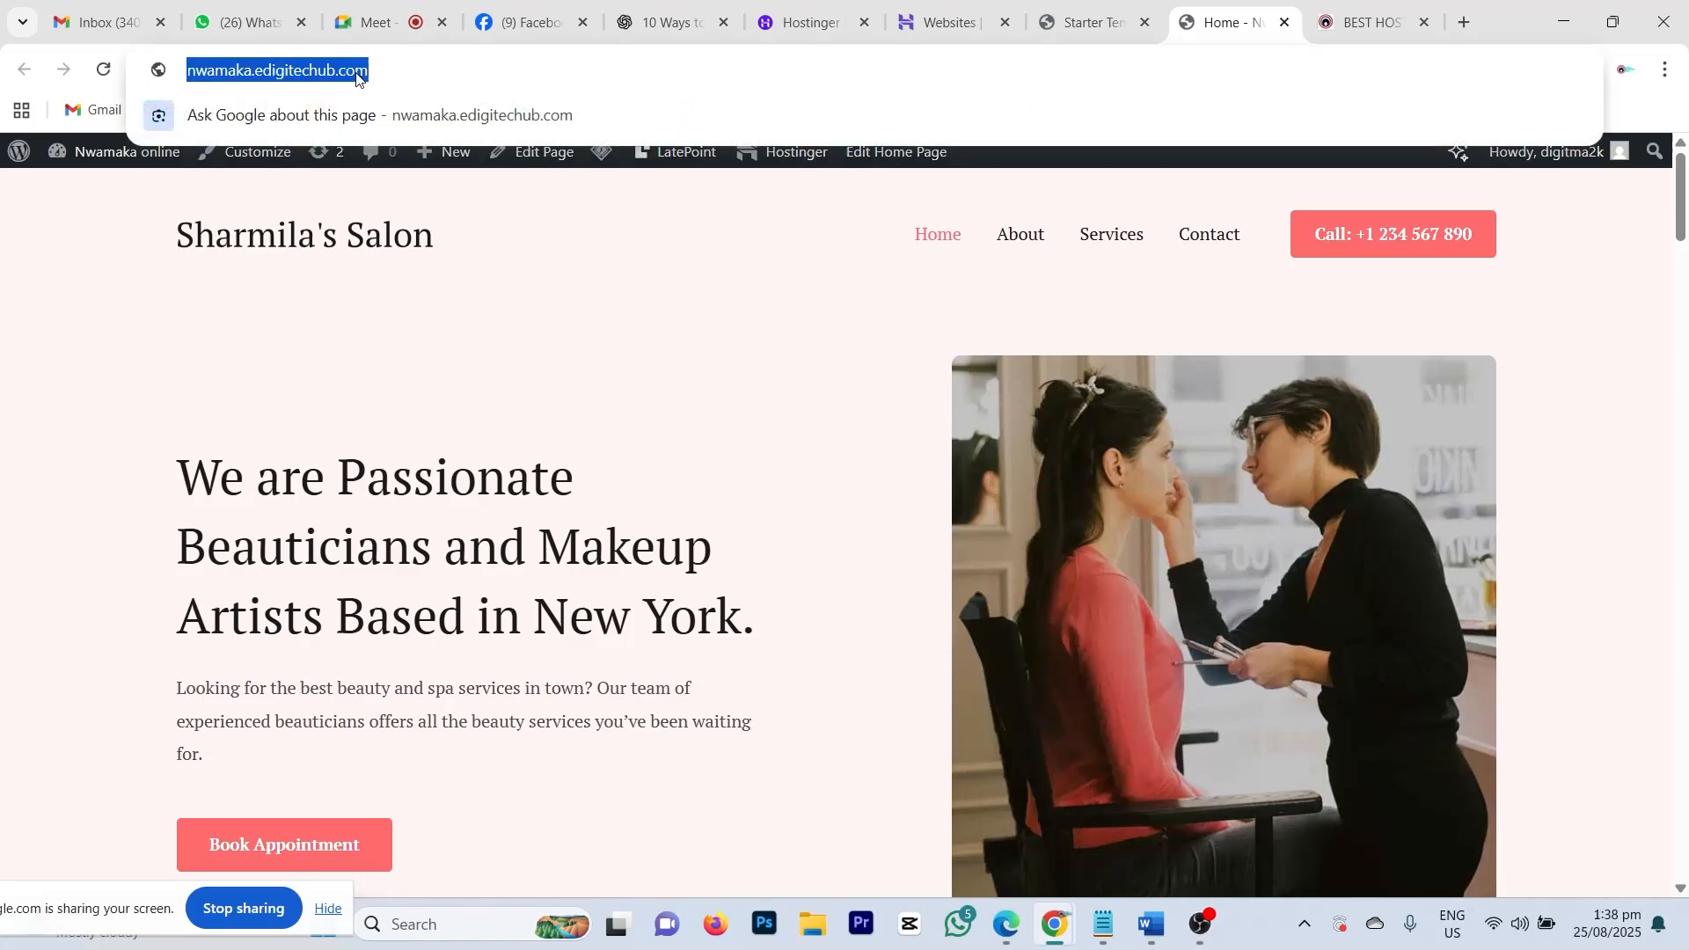
pyautogui.rightClick(364, 79)
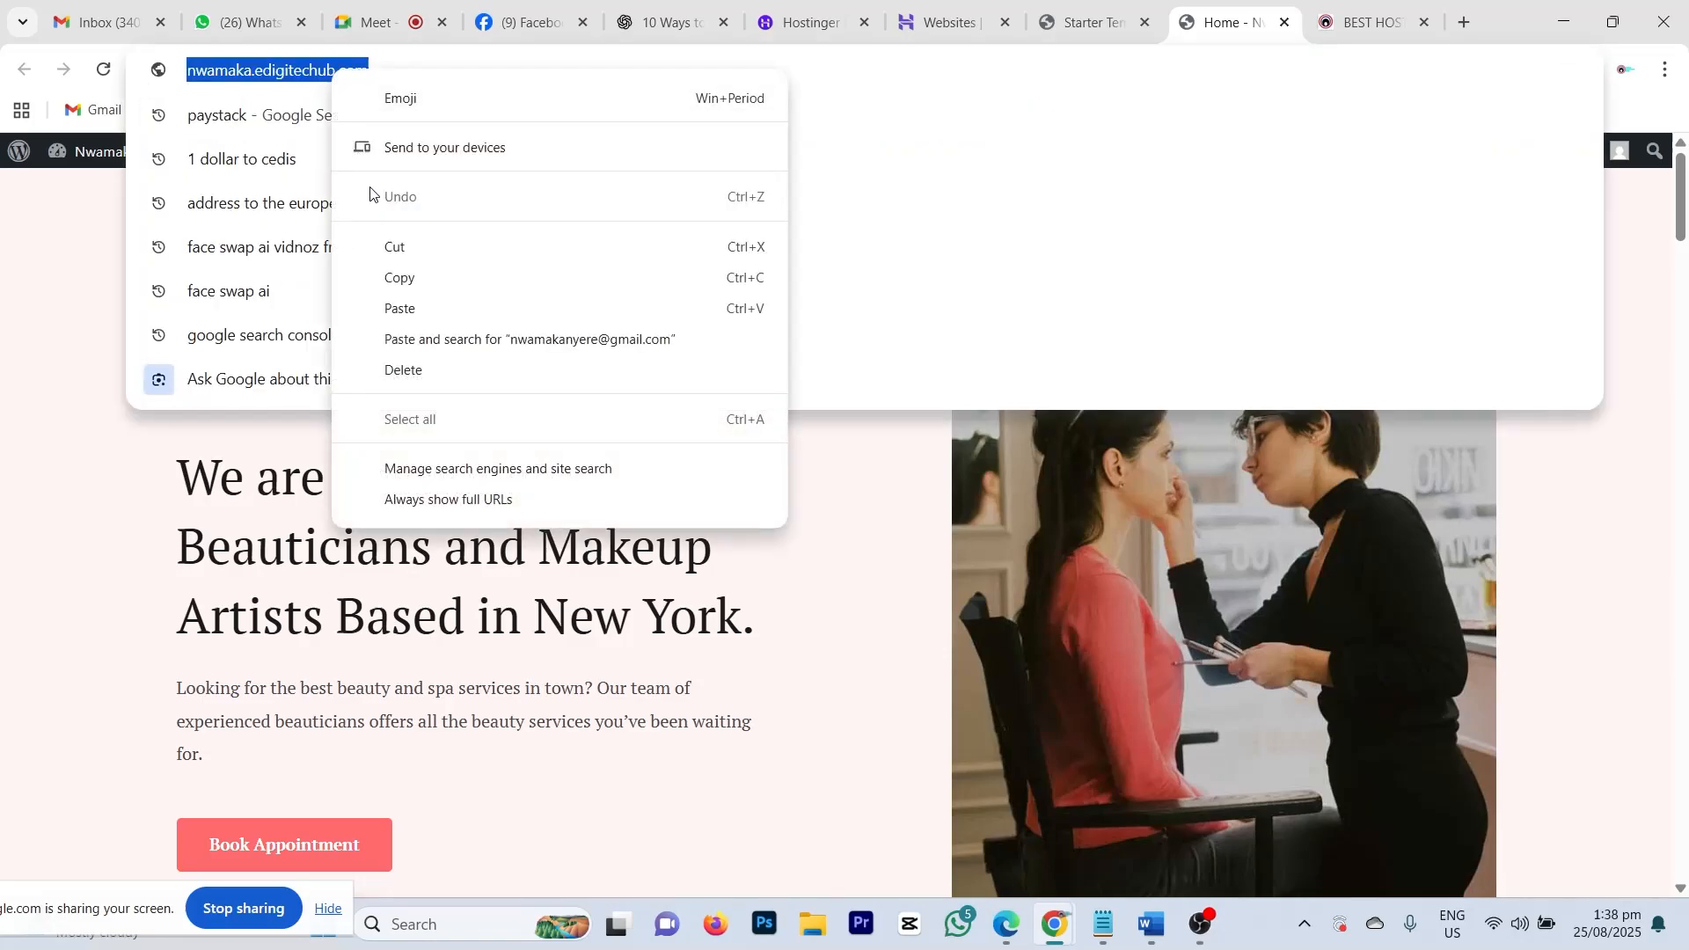
pyautogui.click(399, 279)
pyautogui.scroll(-6, 686, 639)
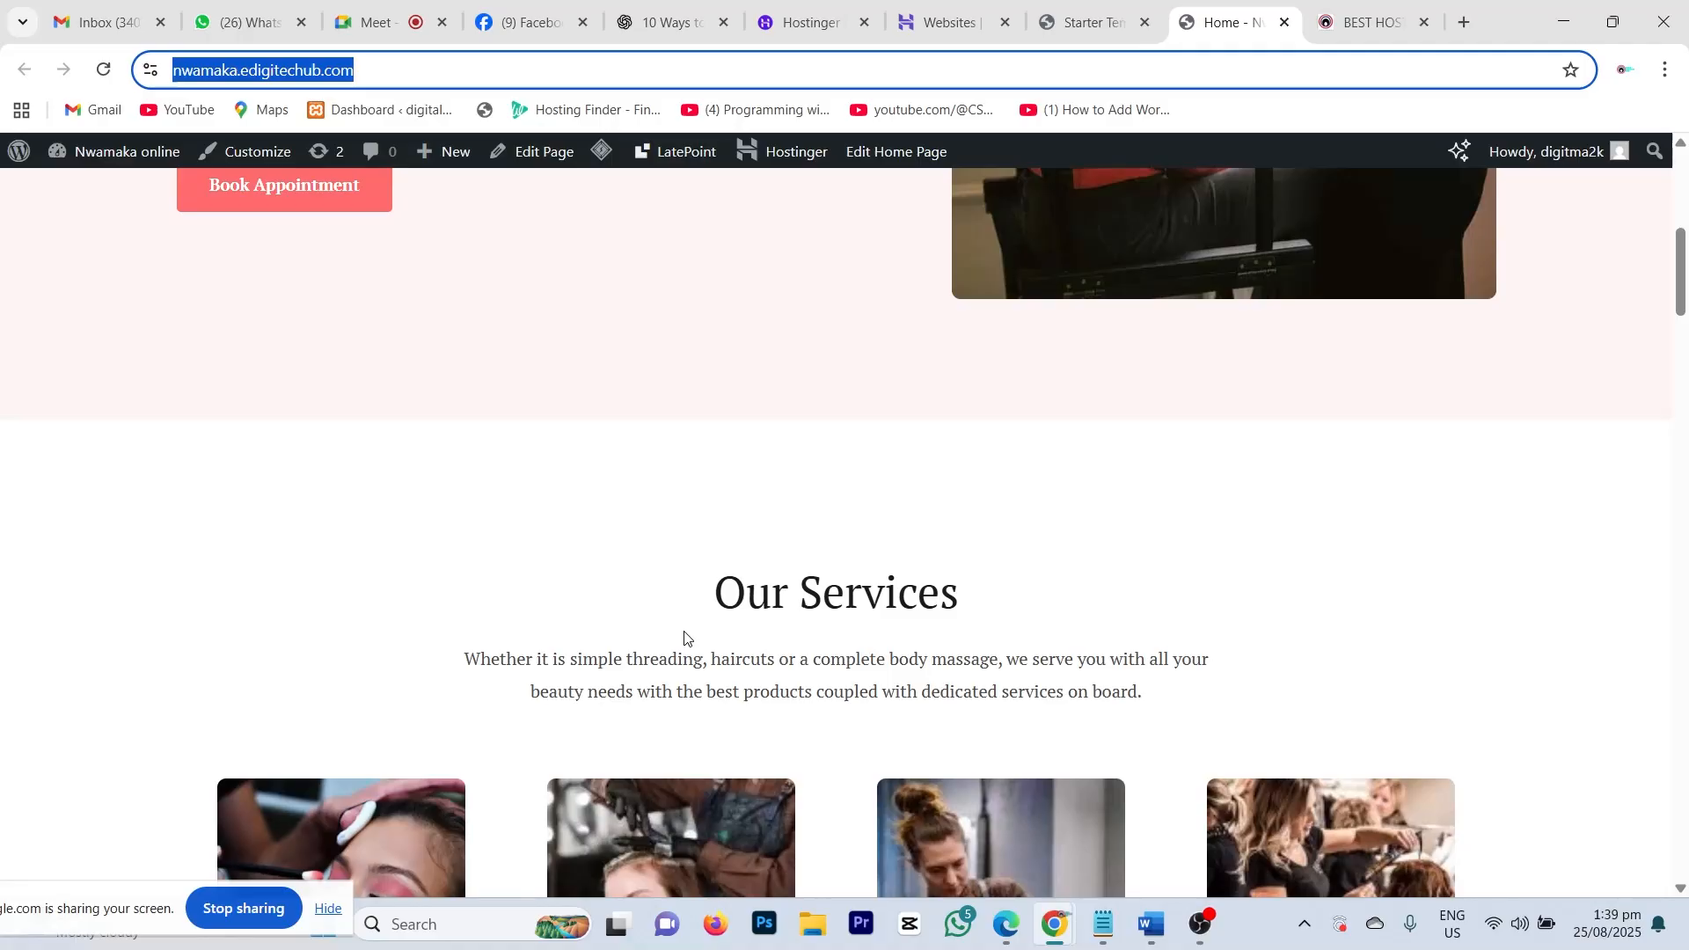
pyautogui.scroll(7, 684, 639)
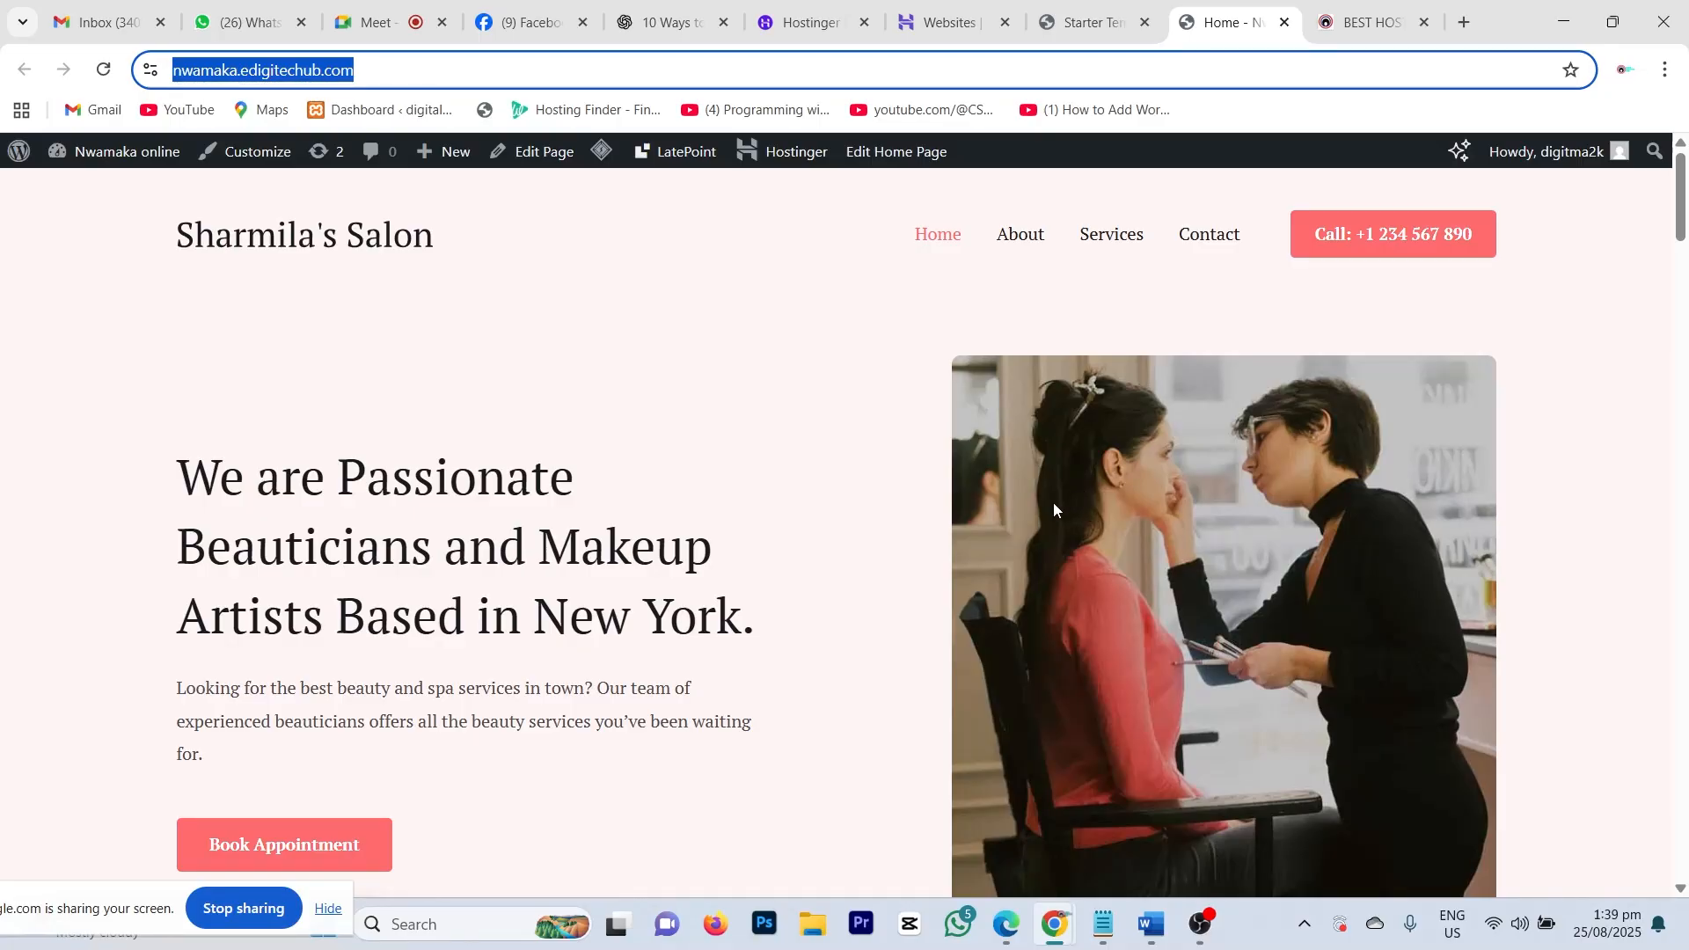
# Step: Open the salon site's Contact Us page and scroll through its form, details and footer
pyautogui.click(1218, 237)
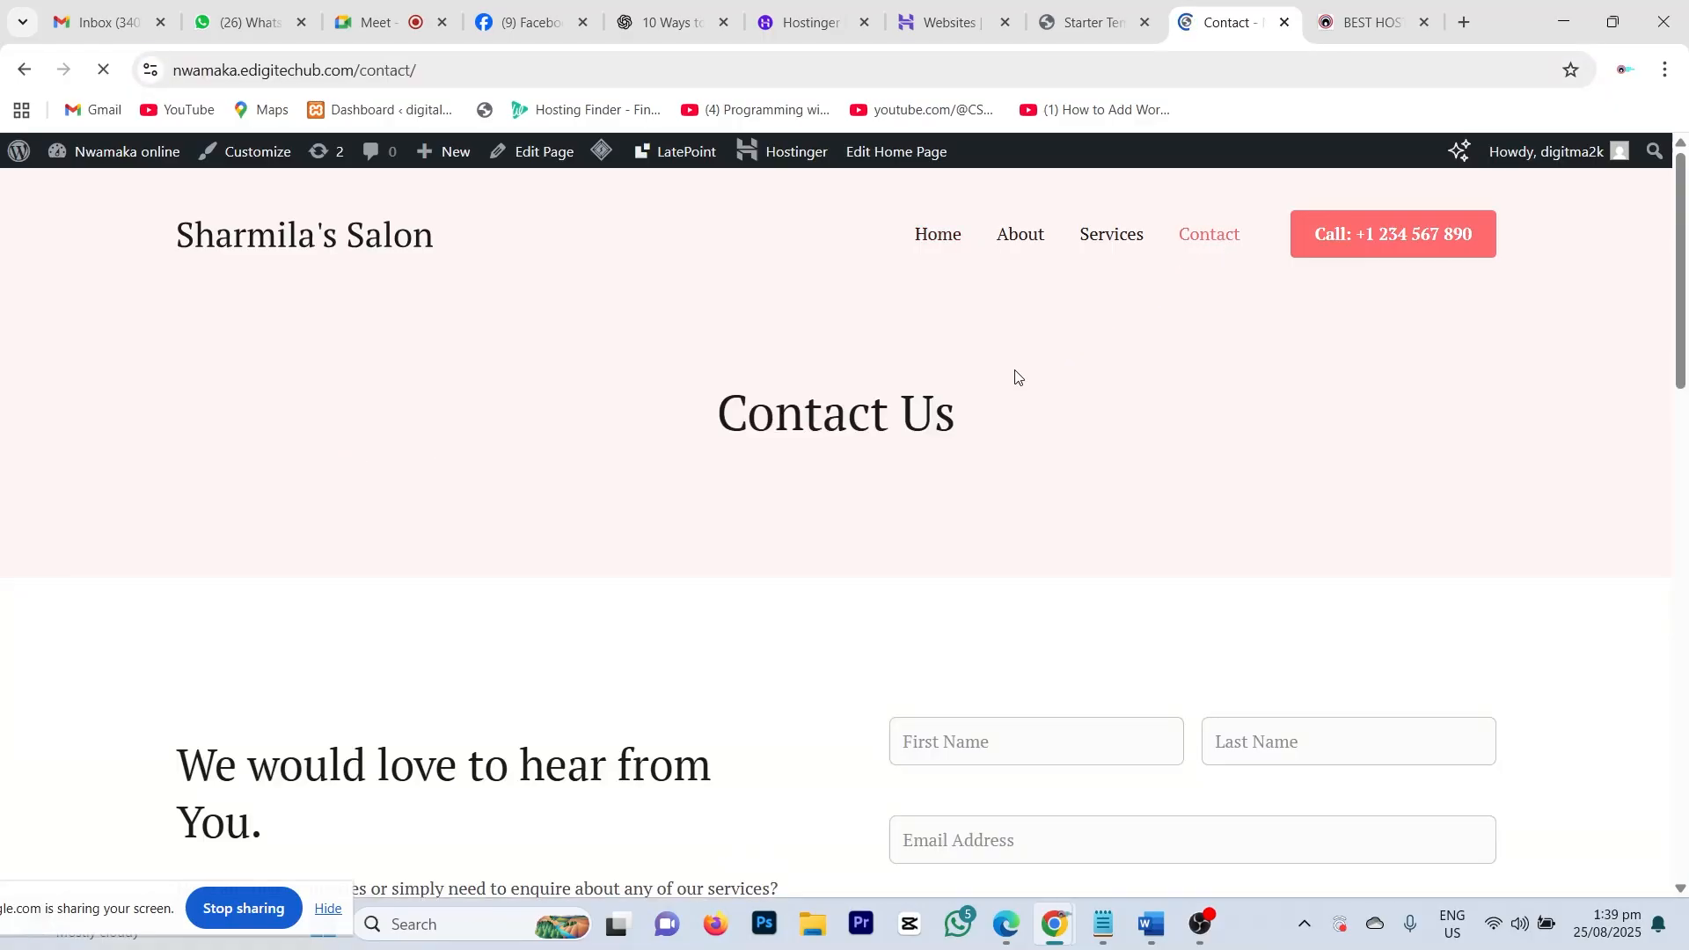
pyautogui.scroll(-1, 1000, 473)
pyautogui.scroll(-3, 1000, 473)
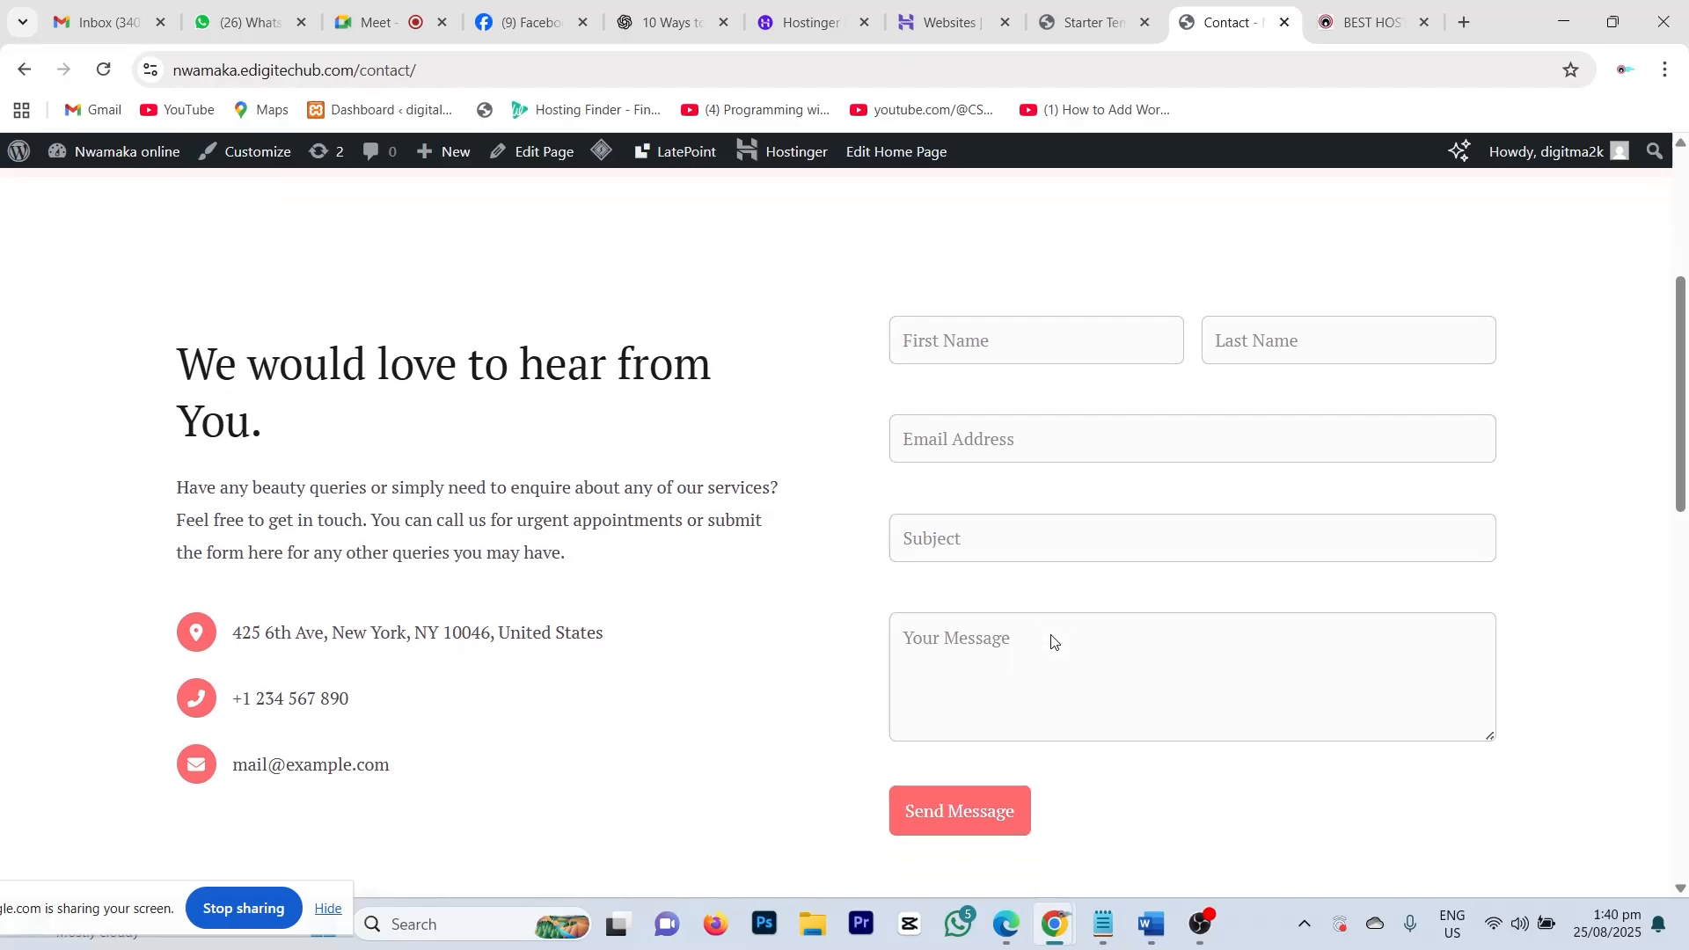
pyautogui.scroll(-8, 1052, 637)
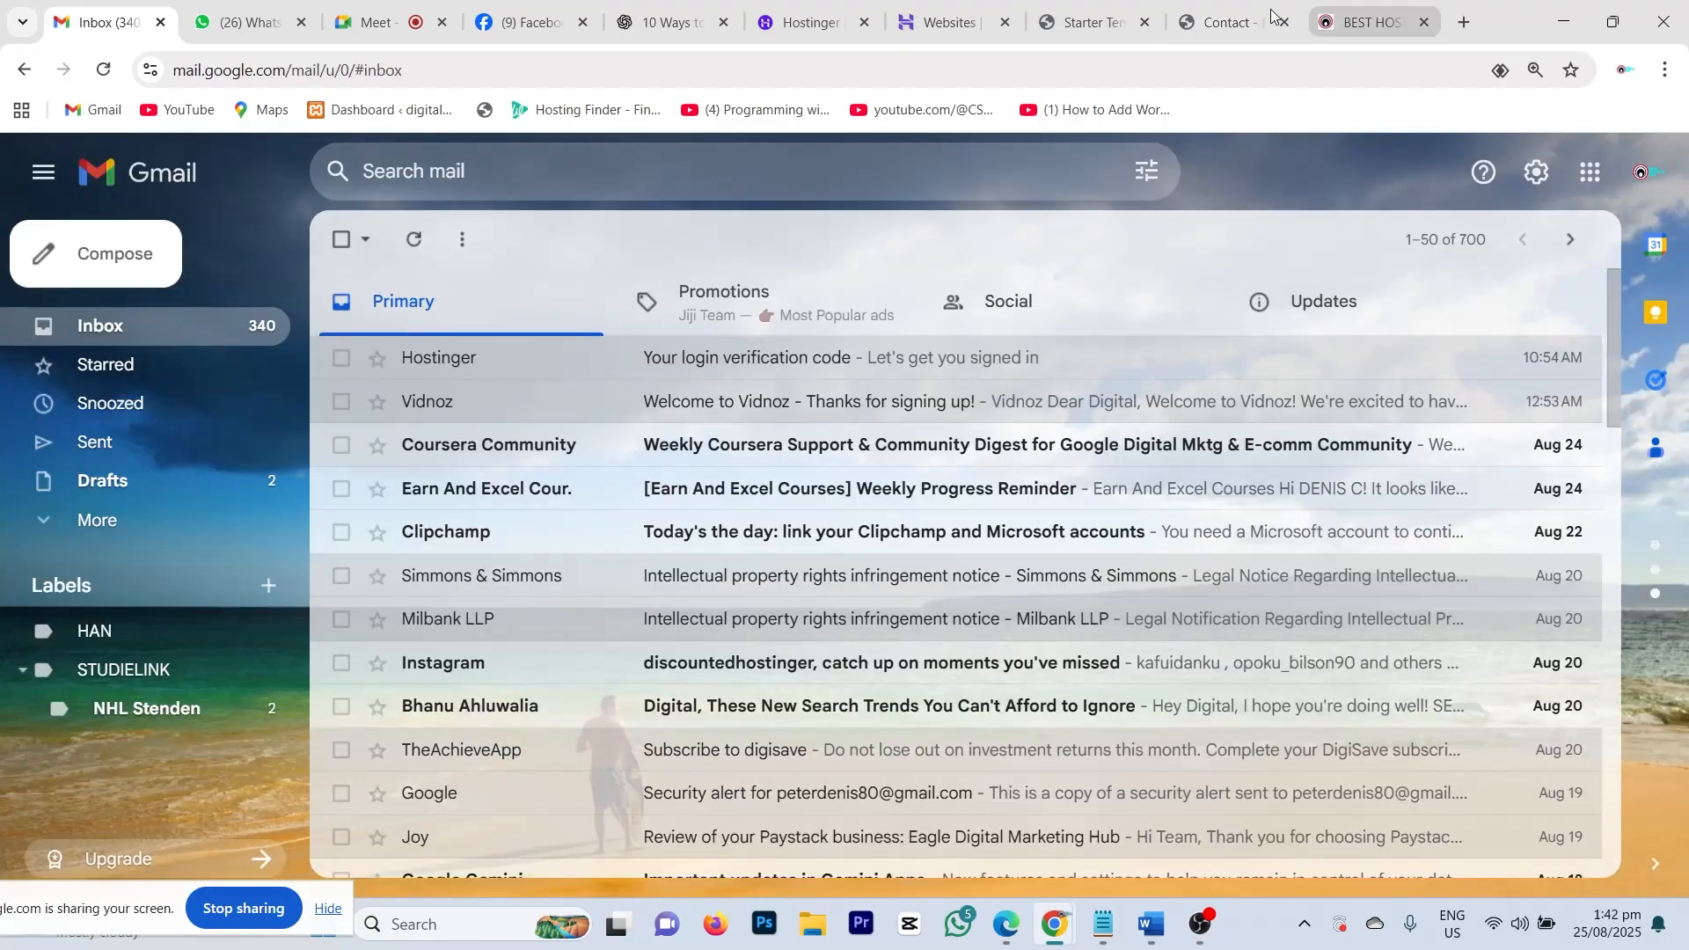
pyautogui.click(1271, 15)
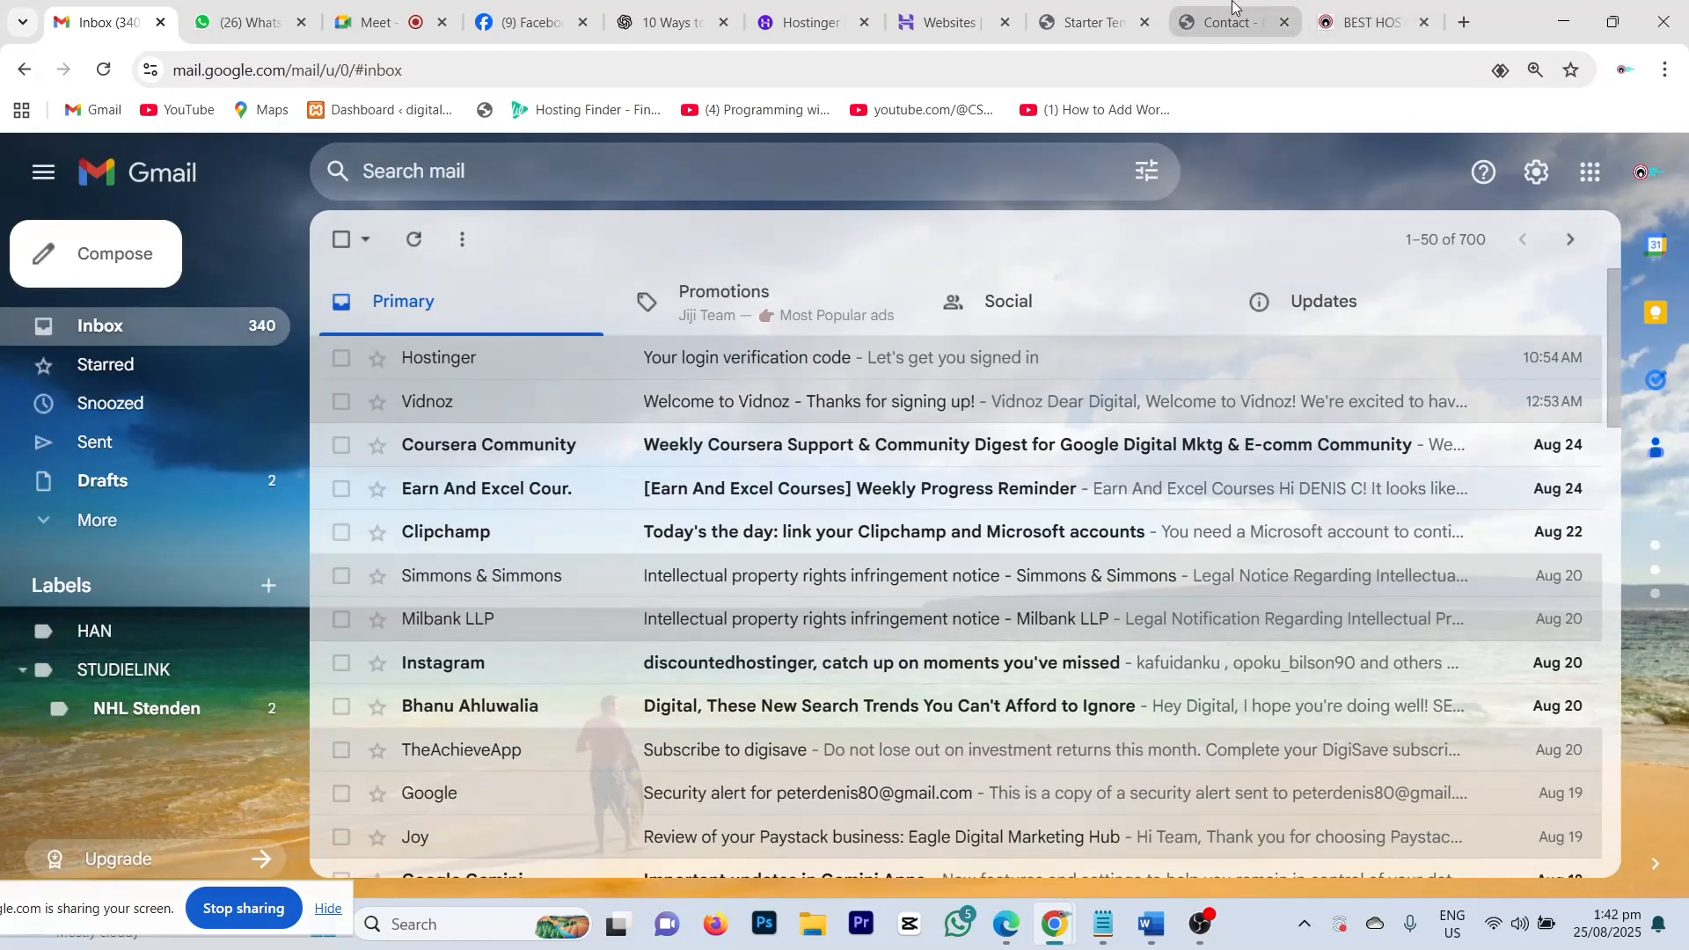
pyautogui.scroll(4, 1301, 674)
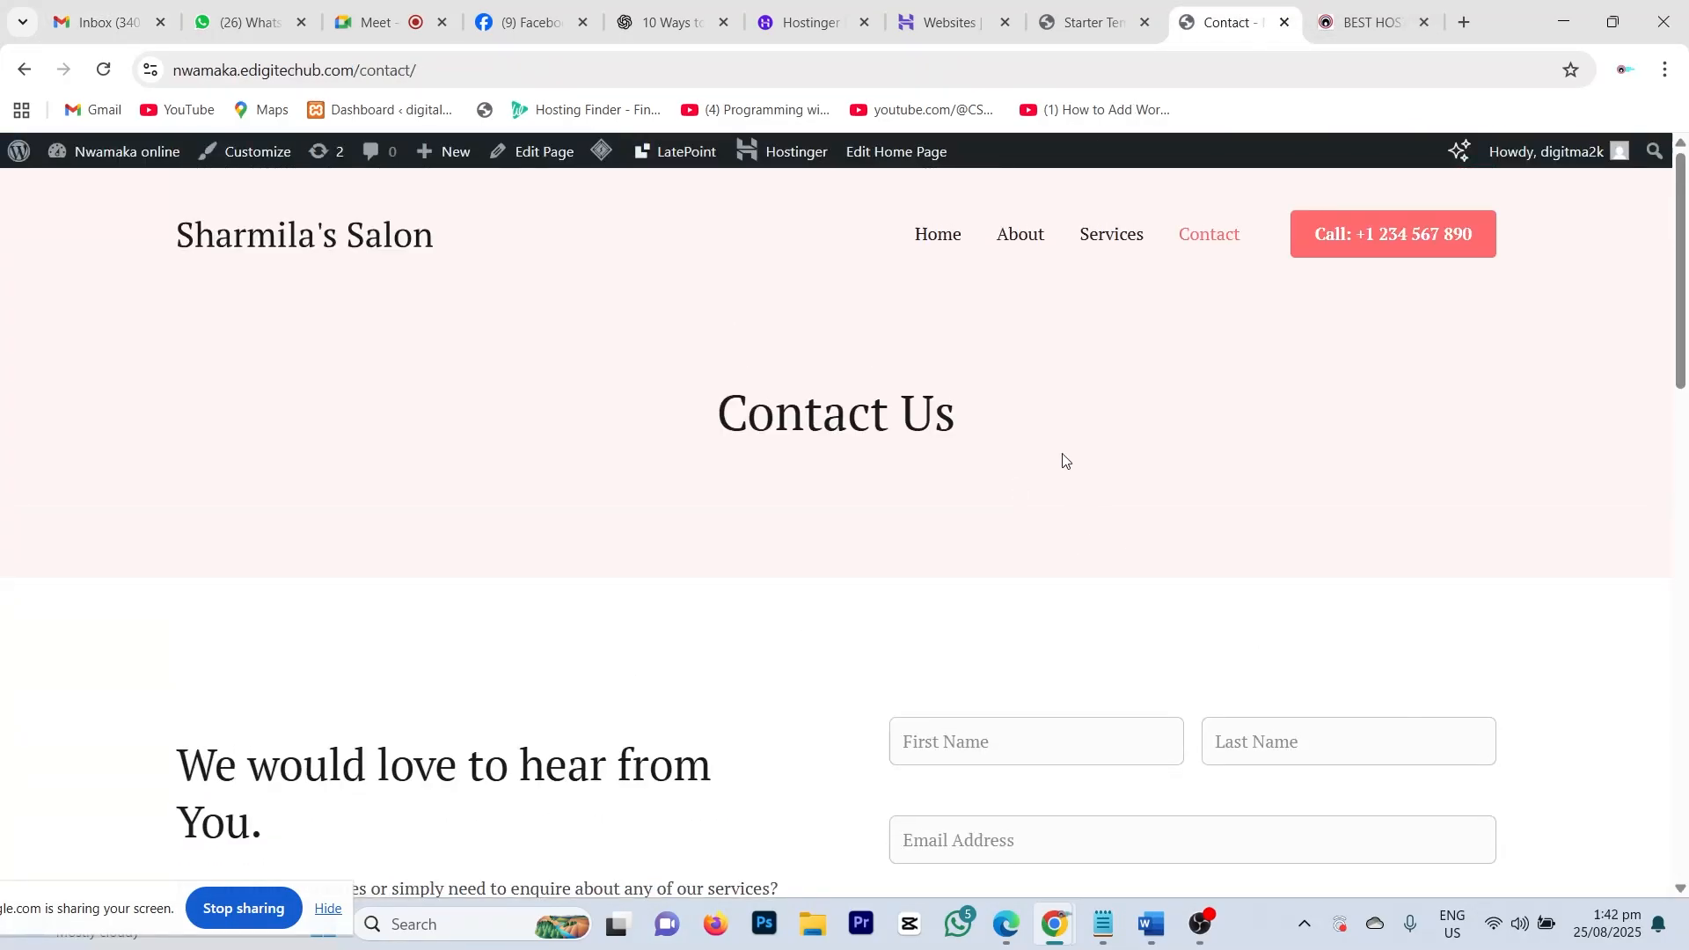
pyautogui.scroll(-10, 1082, 475)
pyautogui.scroll(-6, 1014, 546)
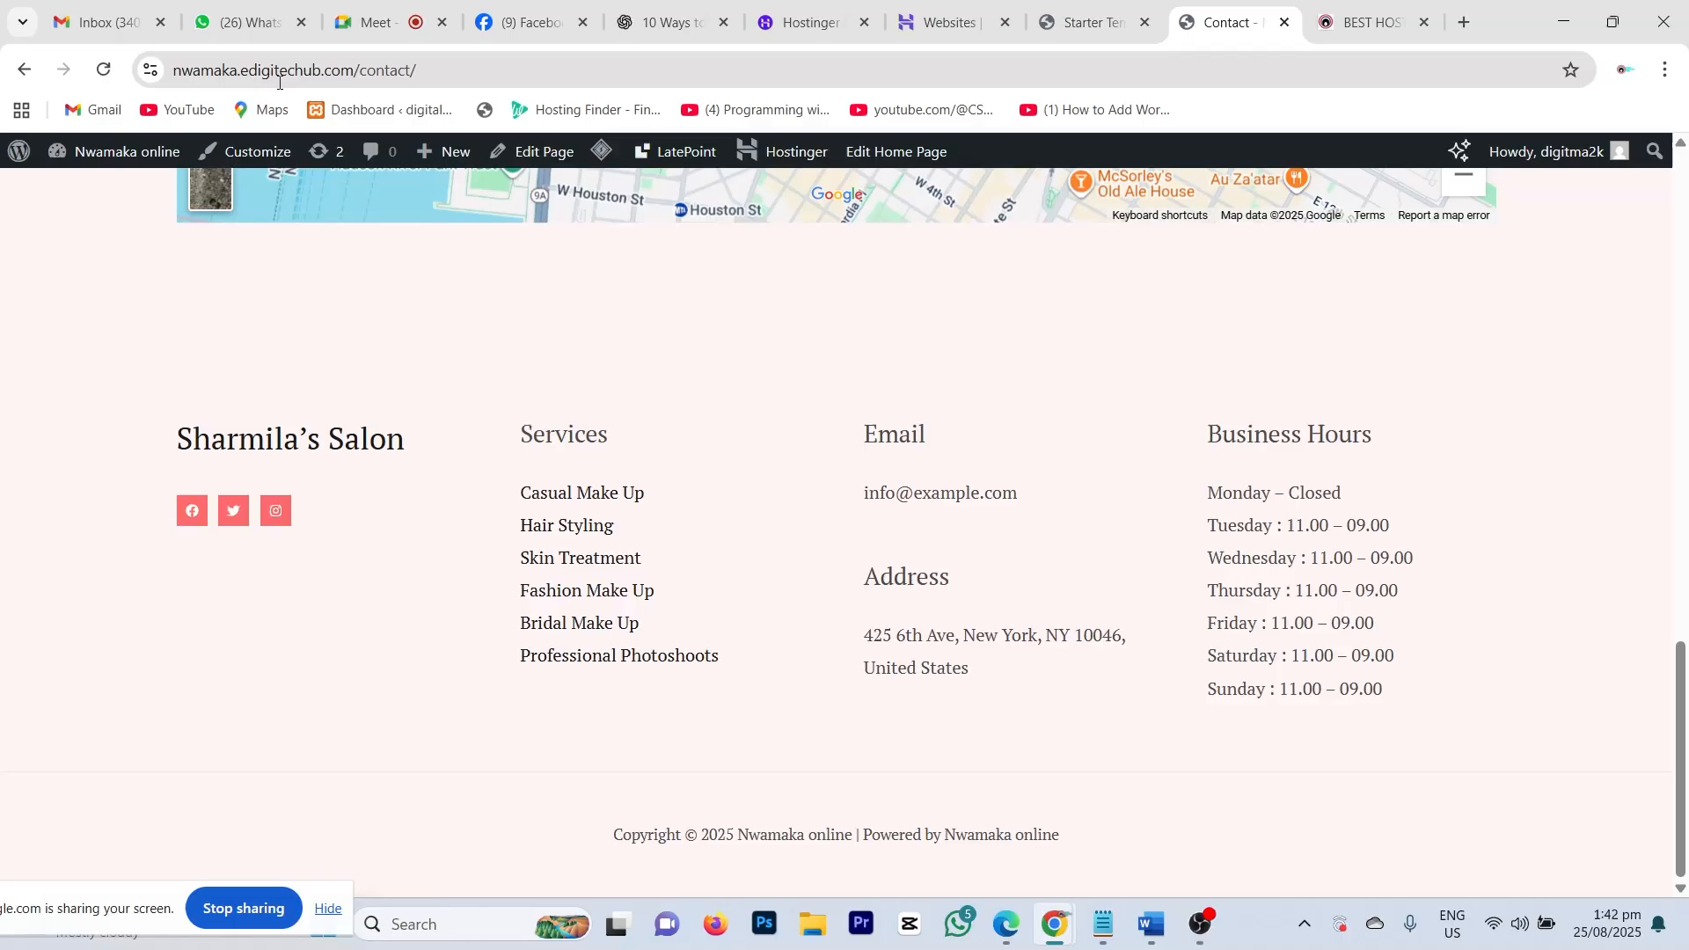
pyautogui.scroll(2, 804, 571)
pyautogui.scroll(12, 818, 551)
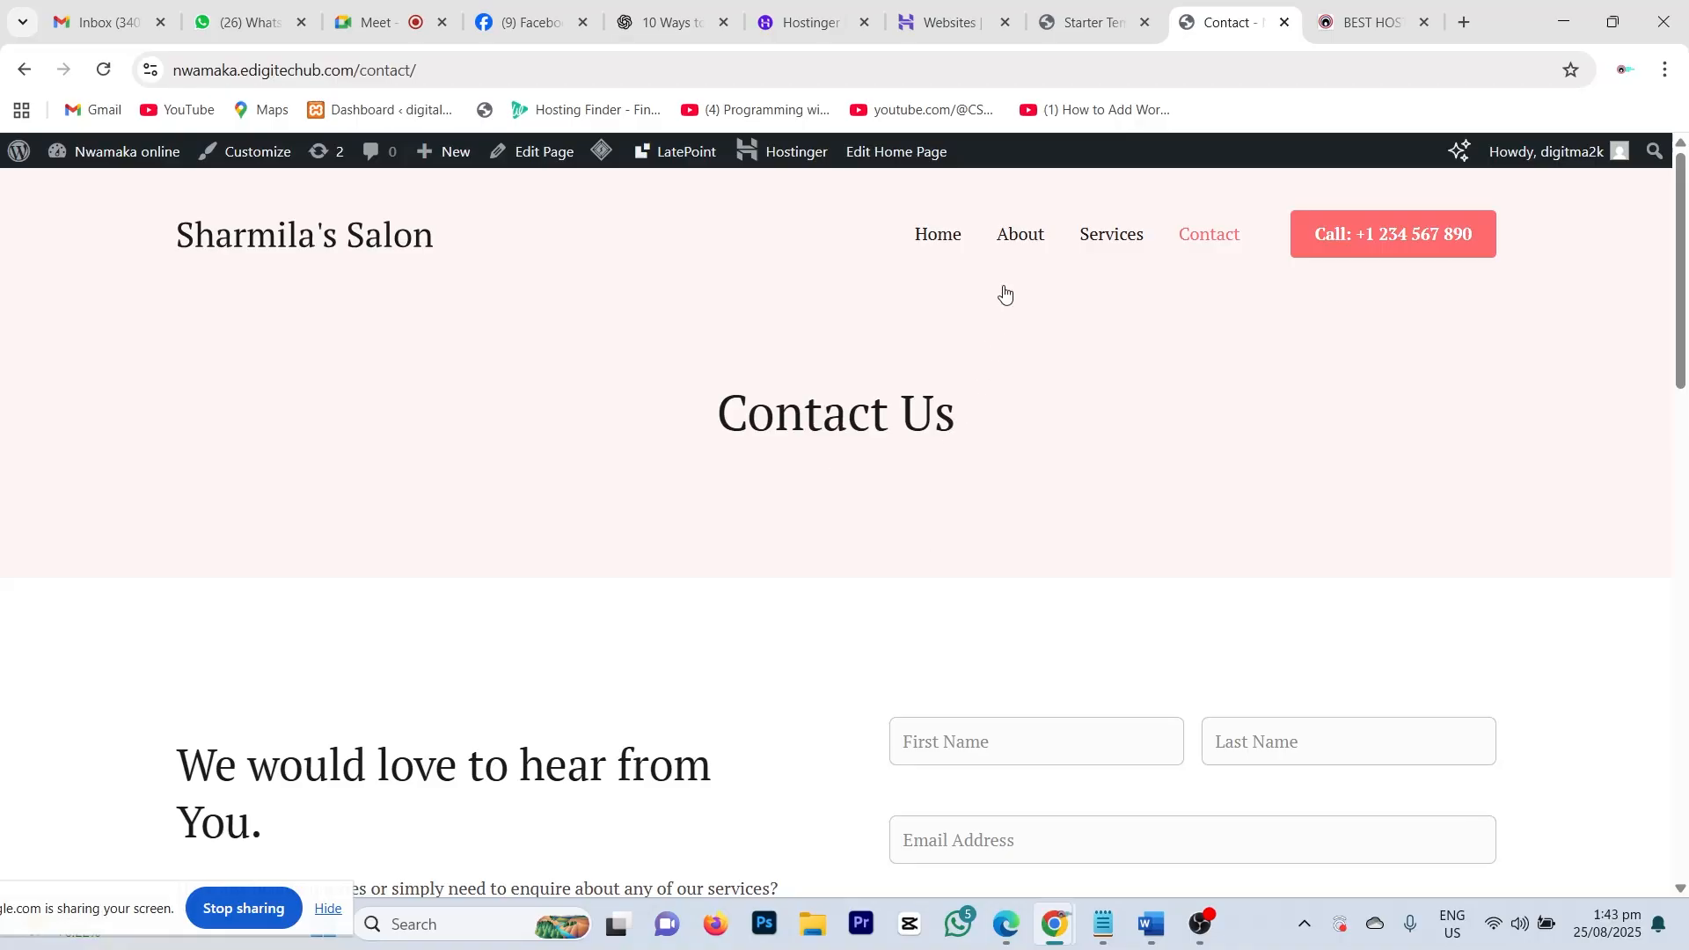
# Step: Go back to the salon homepage and scroll through its services, Make Up to Bridal Make Up
pyautogui.click(938, 236)
pyautogui.scroll(-1, 407, 682)
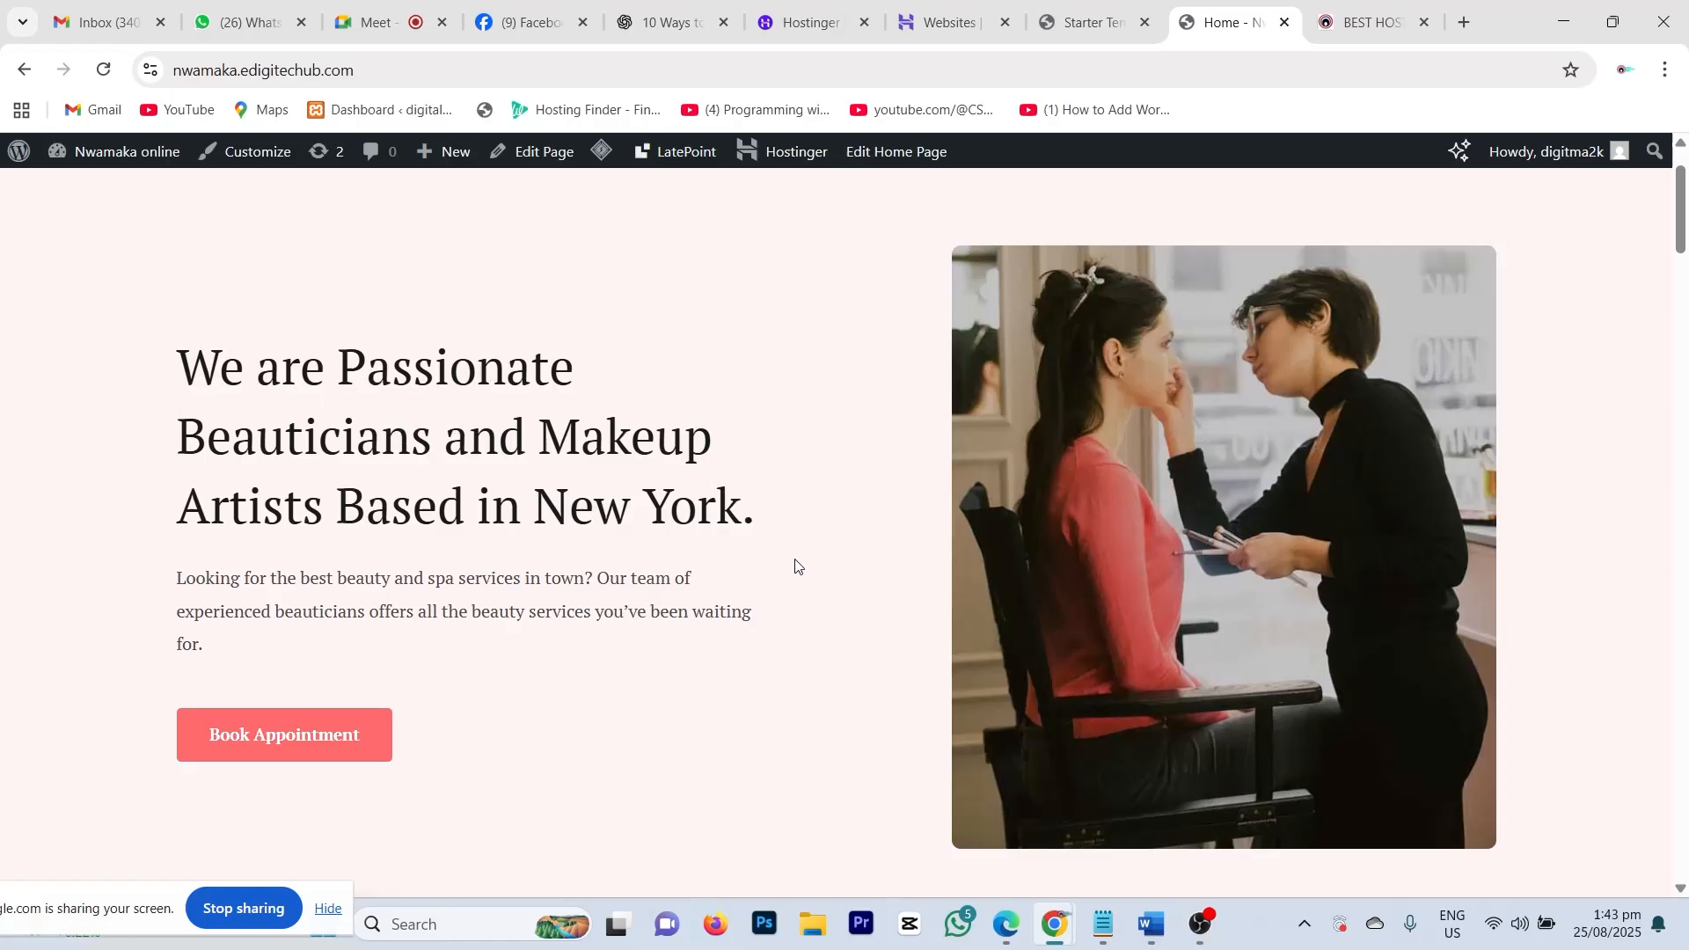
pyautogui.scroll(-10, 810, 560)
pyautogui.scroll(12, 815, 570)
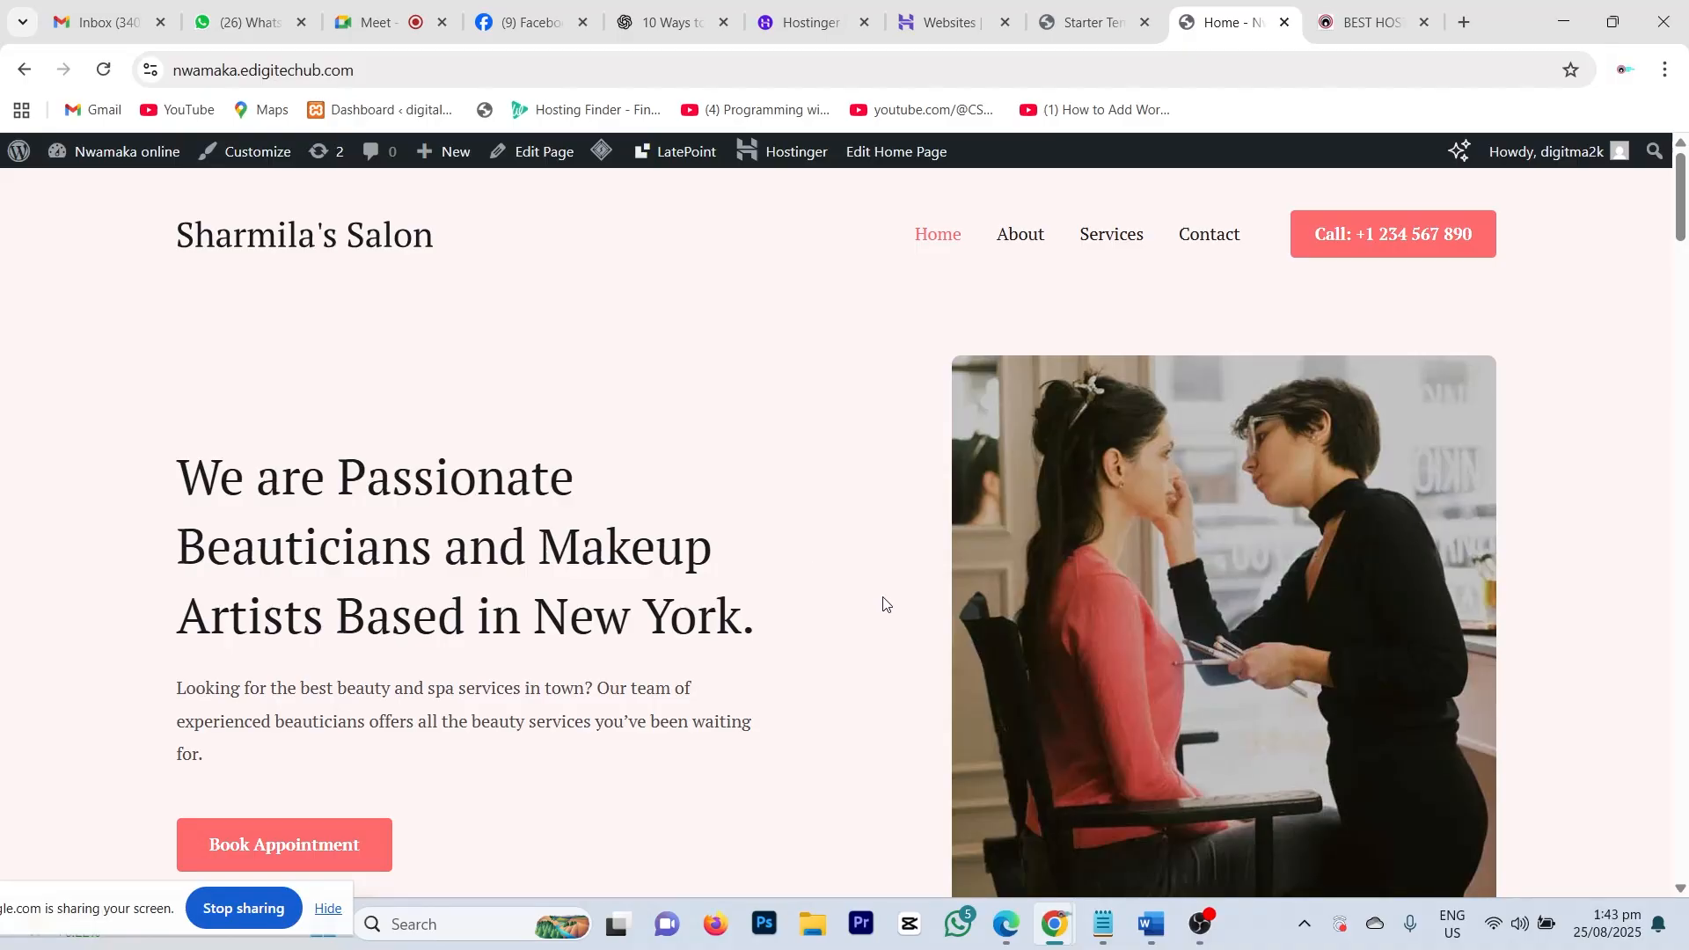
pyautogui.scroll(-10, 845, 596)
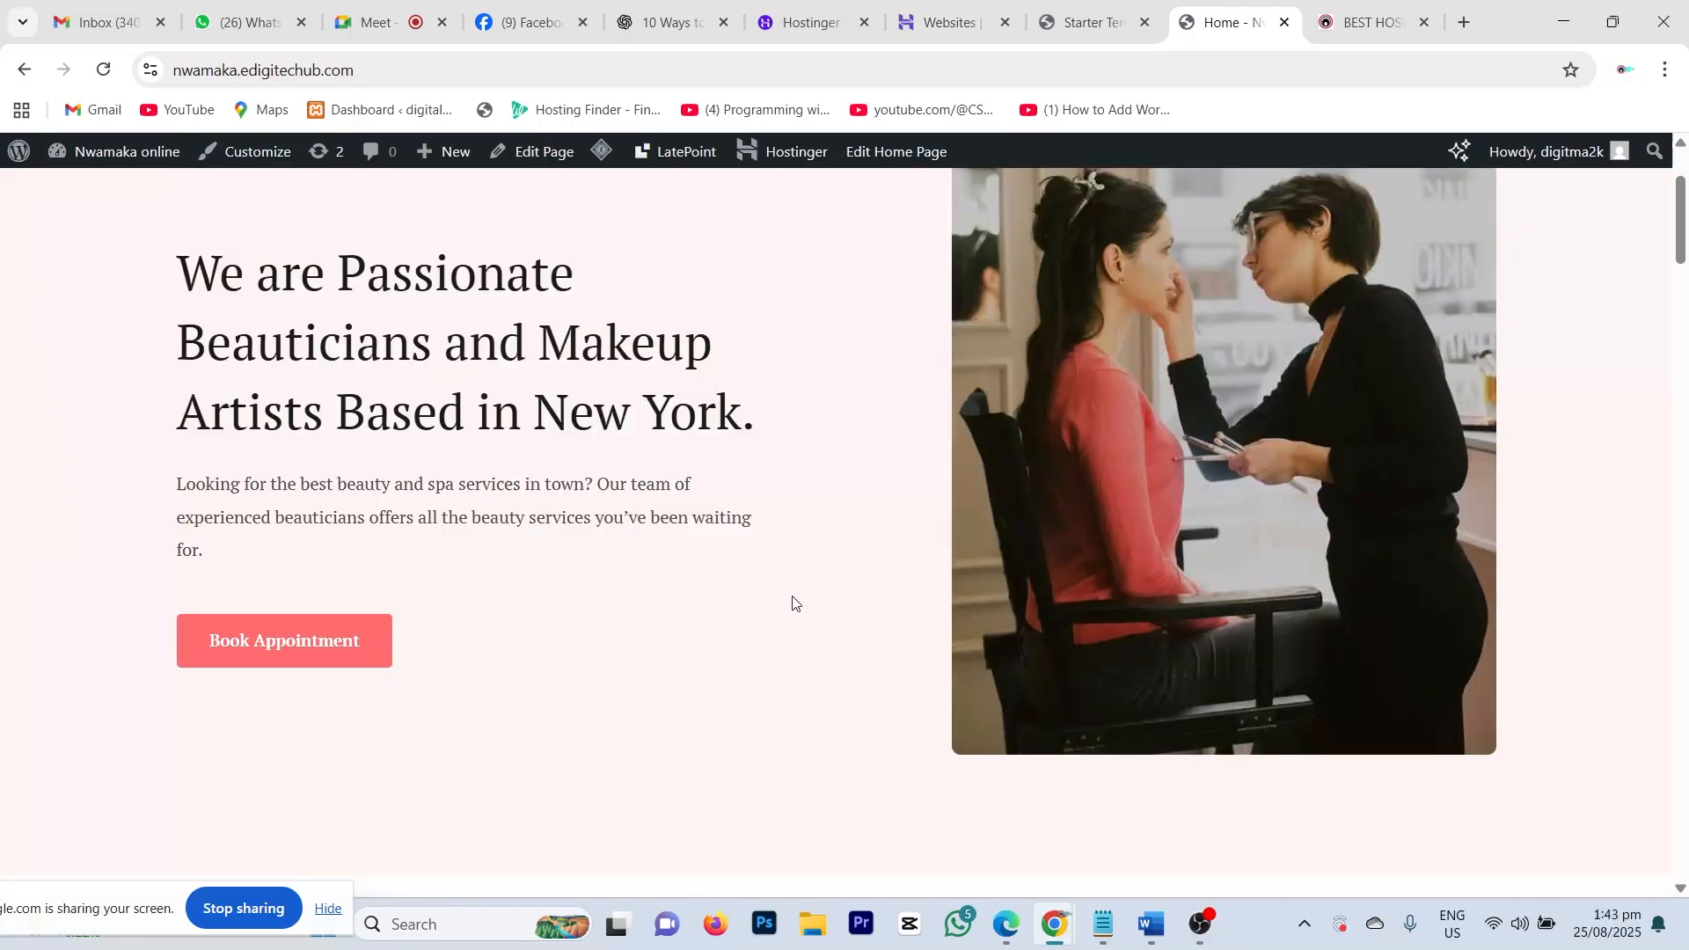
pyautogui.scroll(-10, 794, 590)
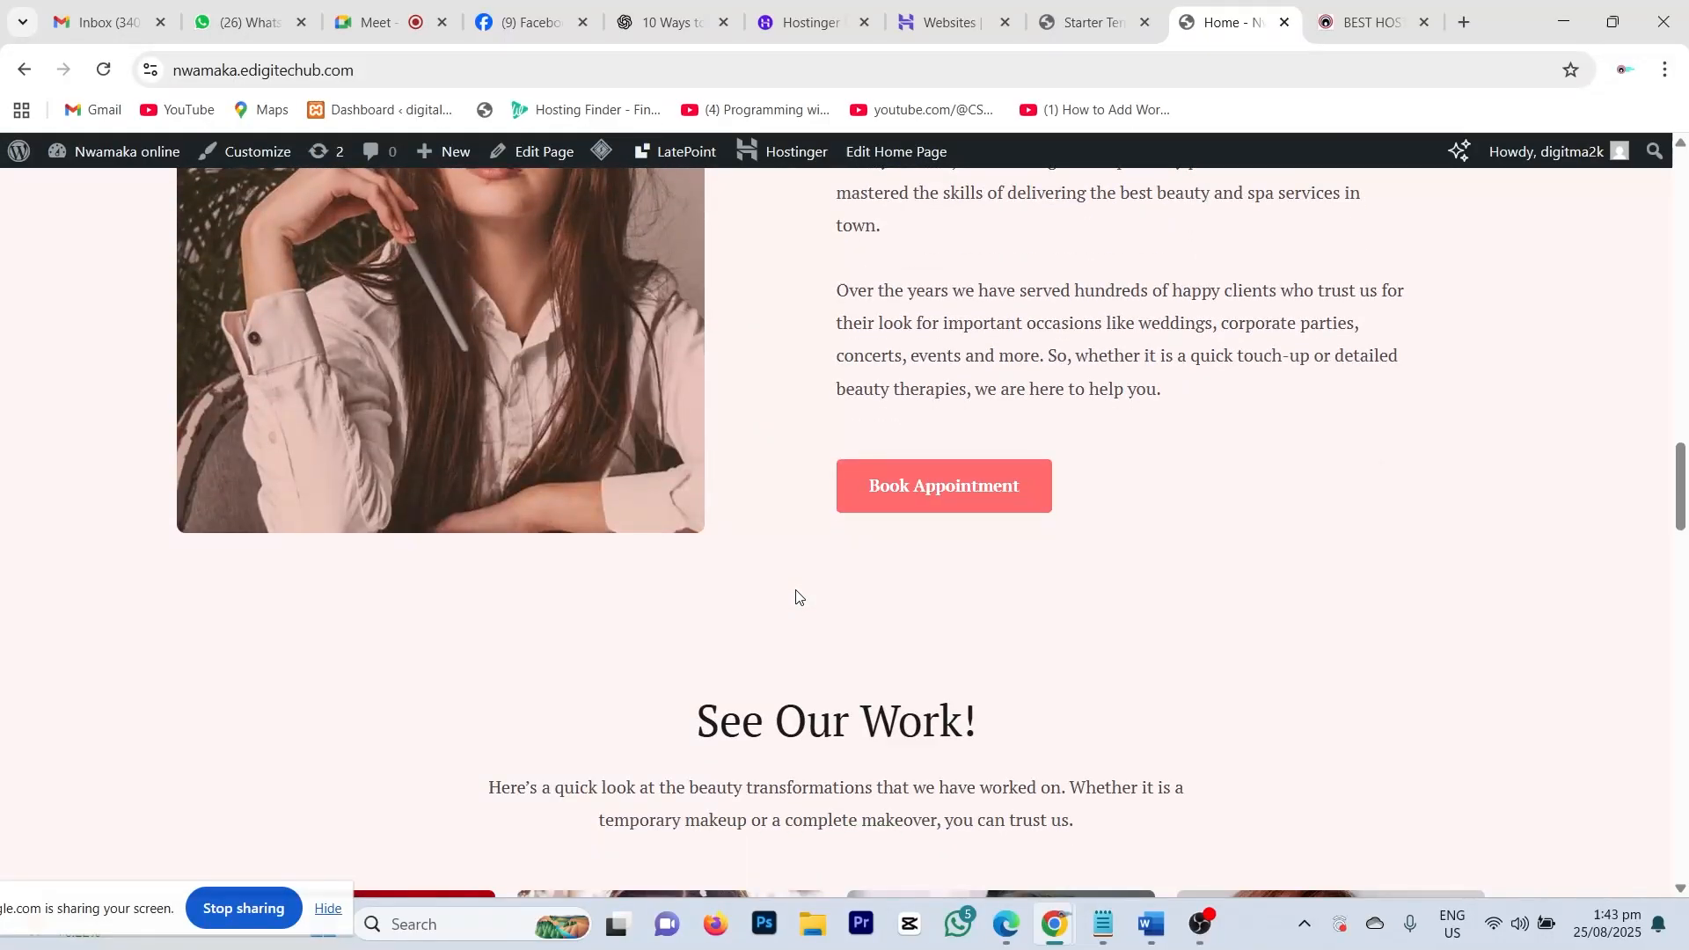
pyautogui.scroll(10, 796, 597)
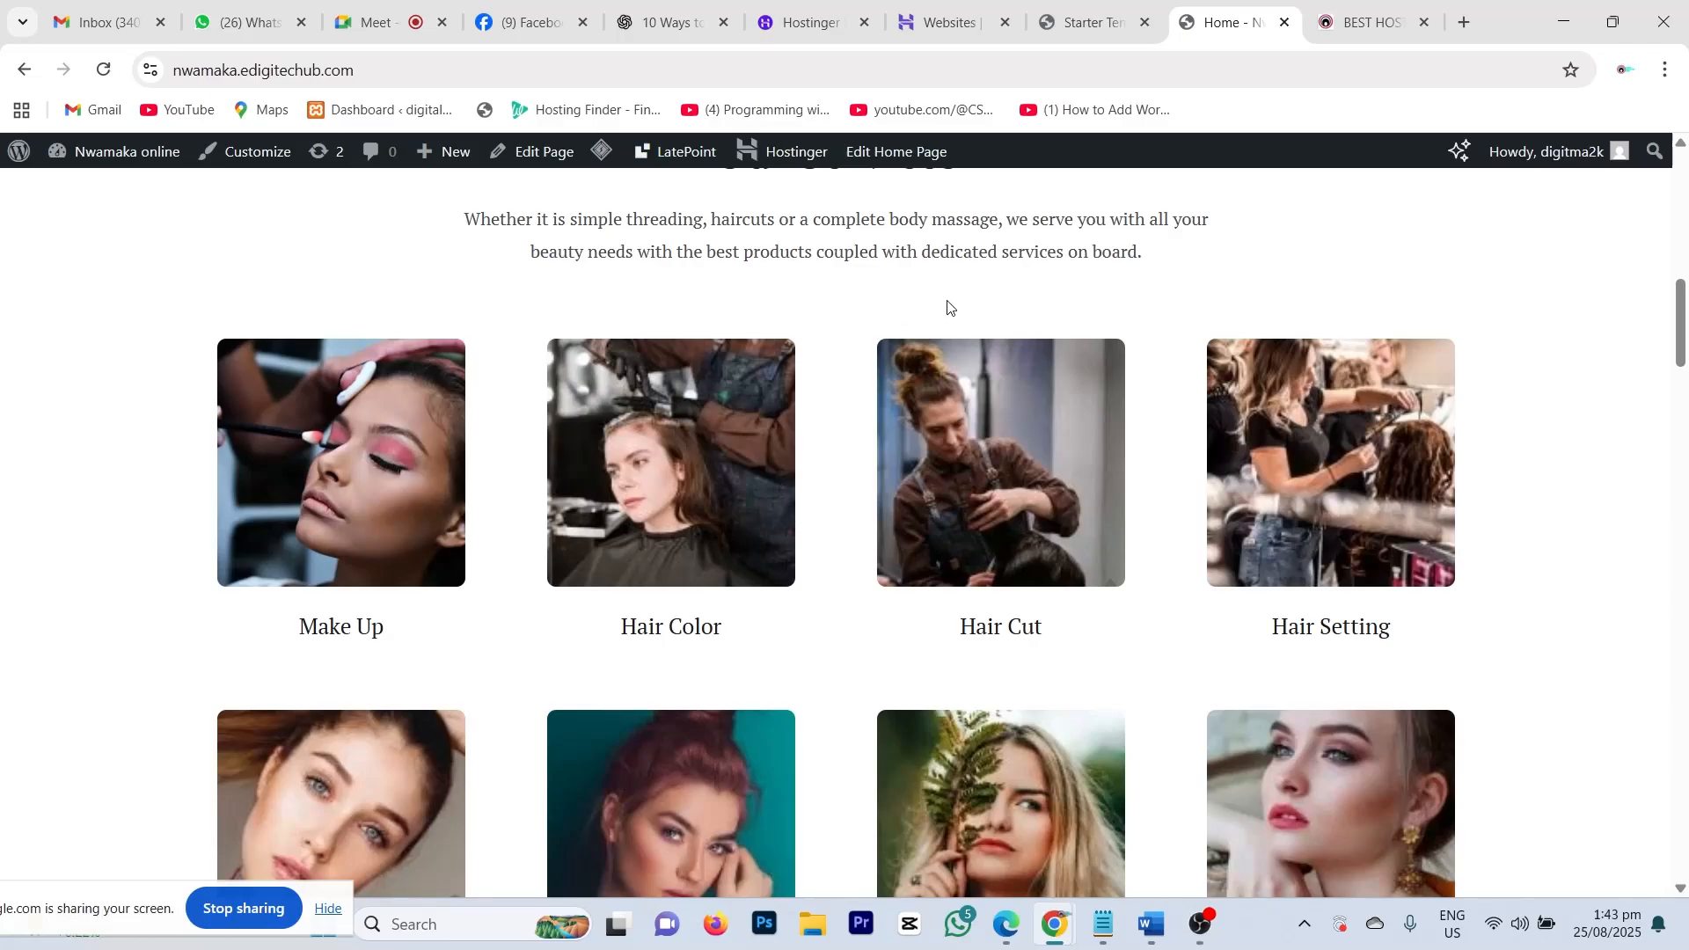
# Step: Glance at the Starter Templates page, then review the homepage gallery and client testimonials
pyautogui.click(1086, 22)
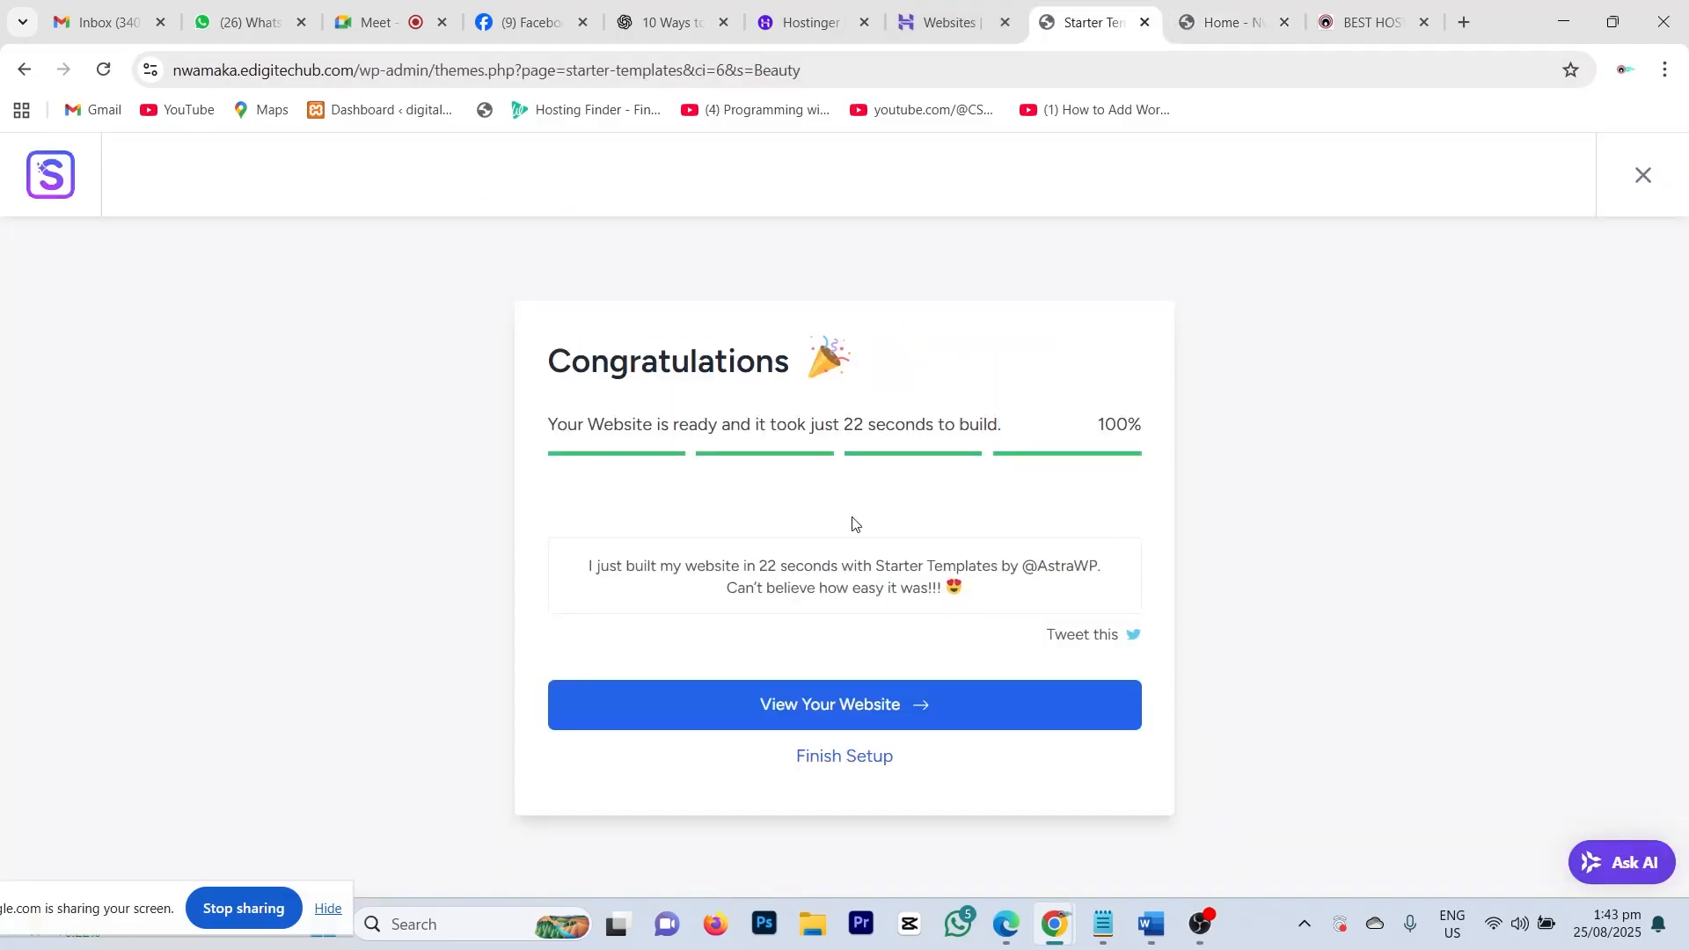
pyautogui.click(1198, 28)
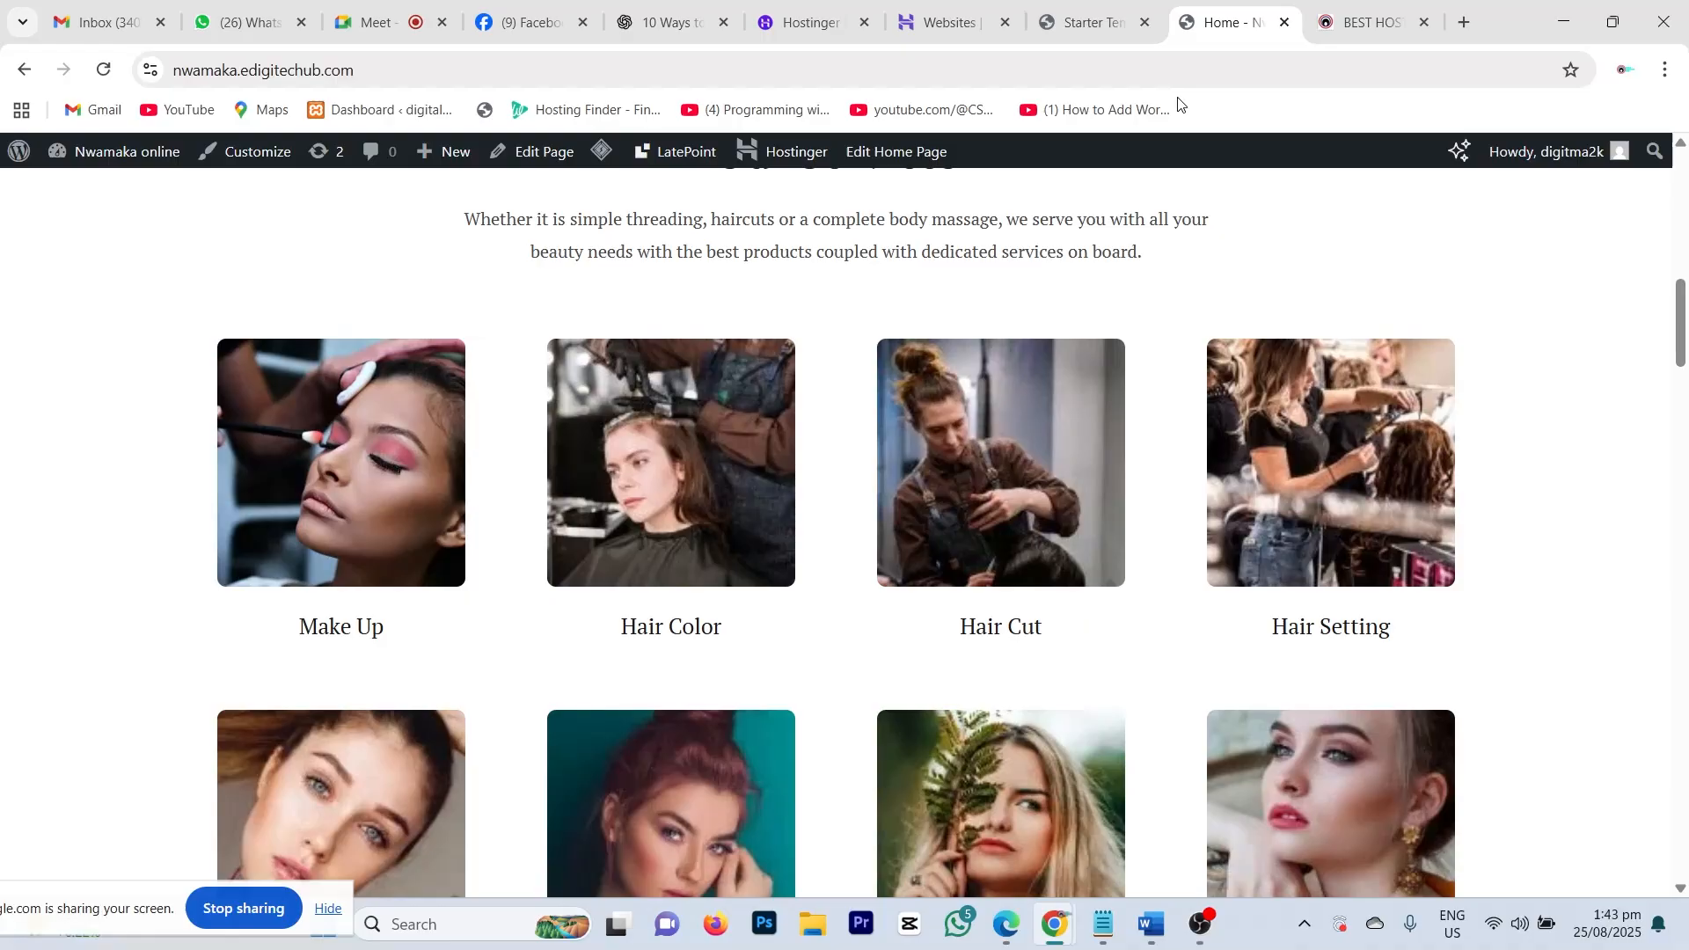
pyautogui.scroll(10, 736, 494)
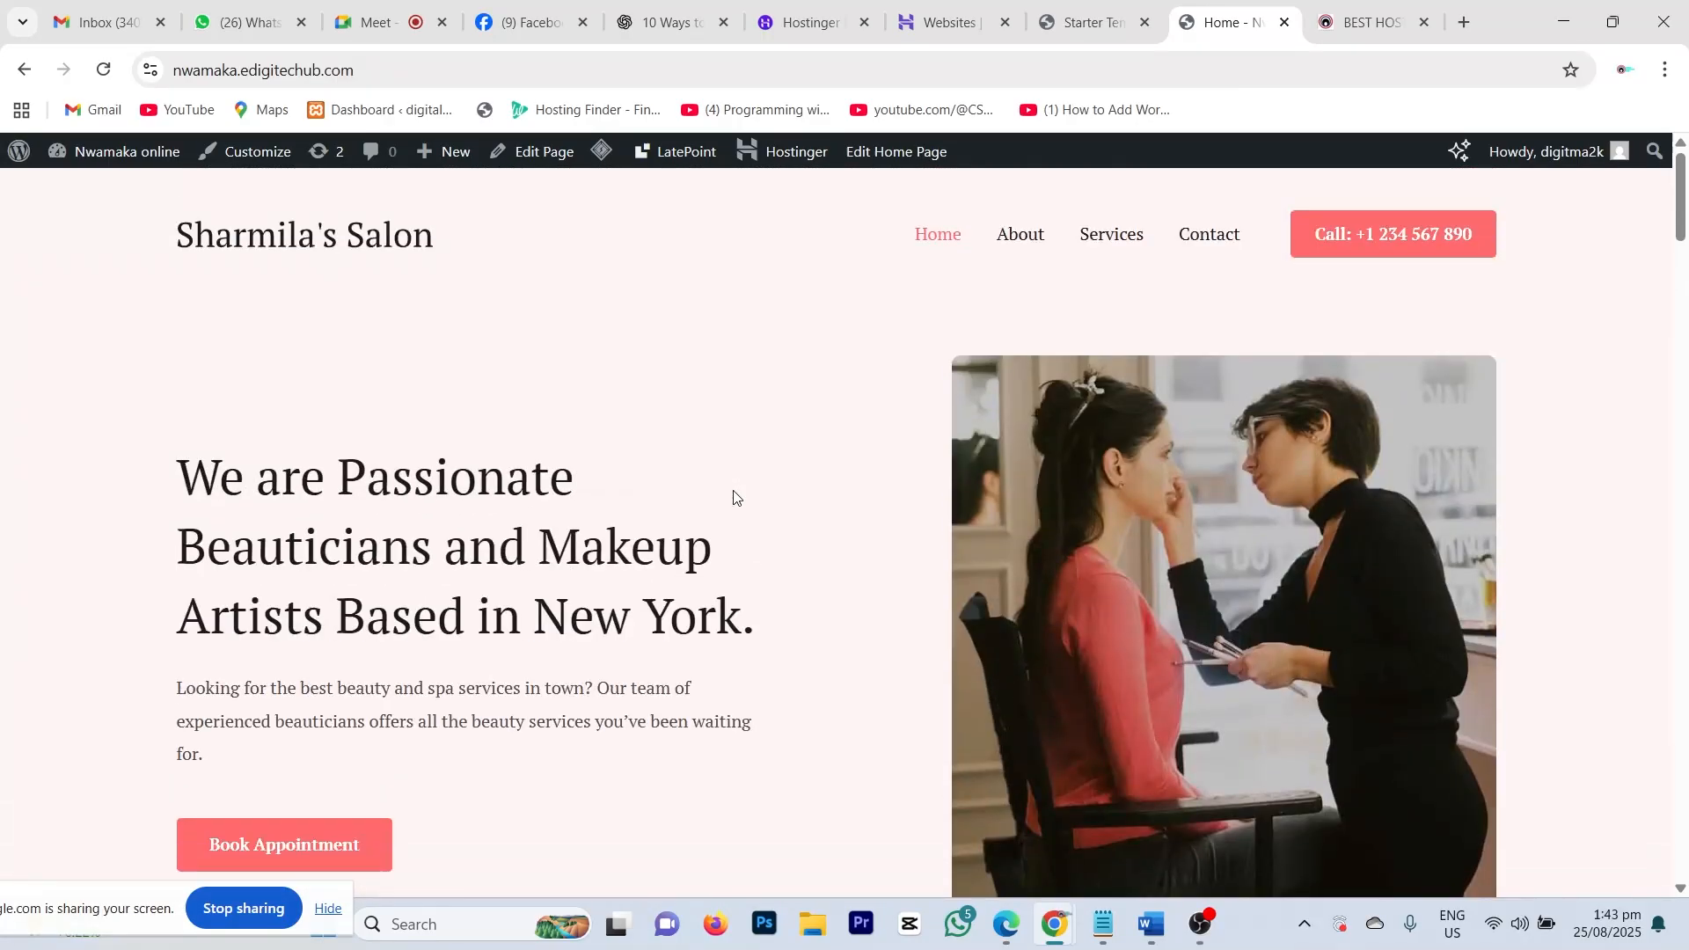
pyautogui.scroll(-10, 1086, 493)
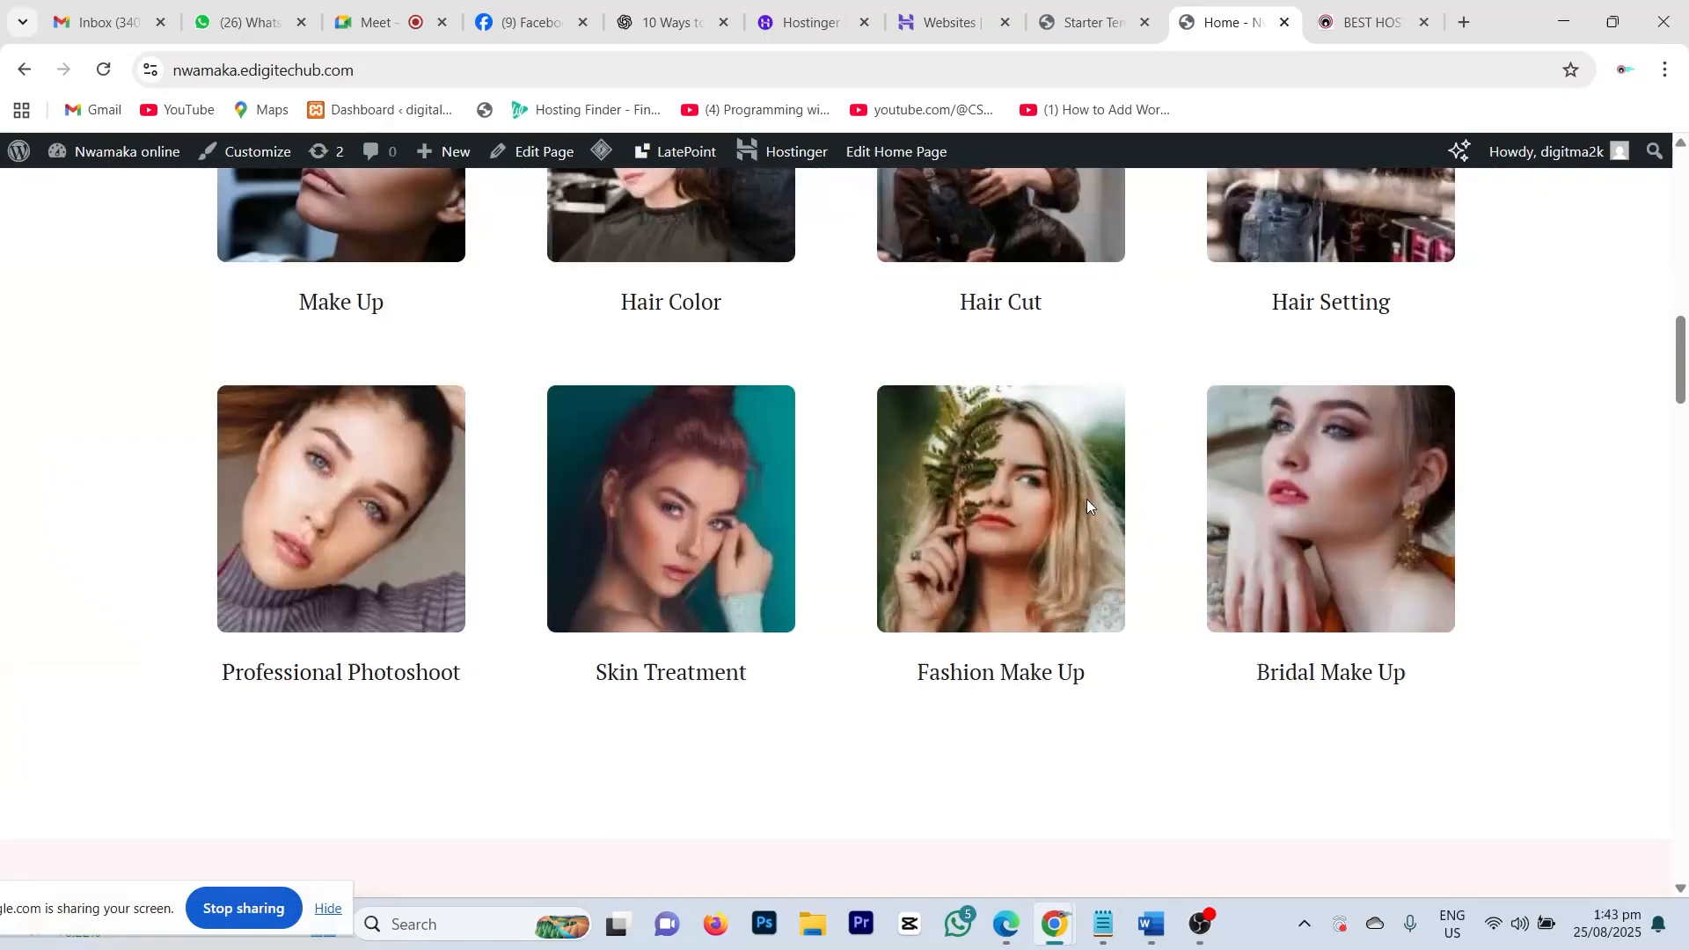
pyautogui.scroll(-10, 1085, 499)
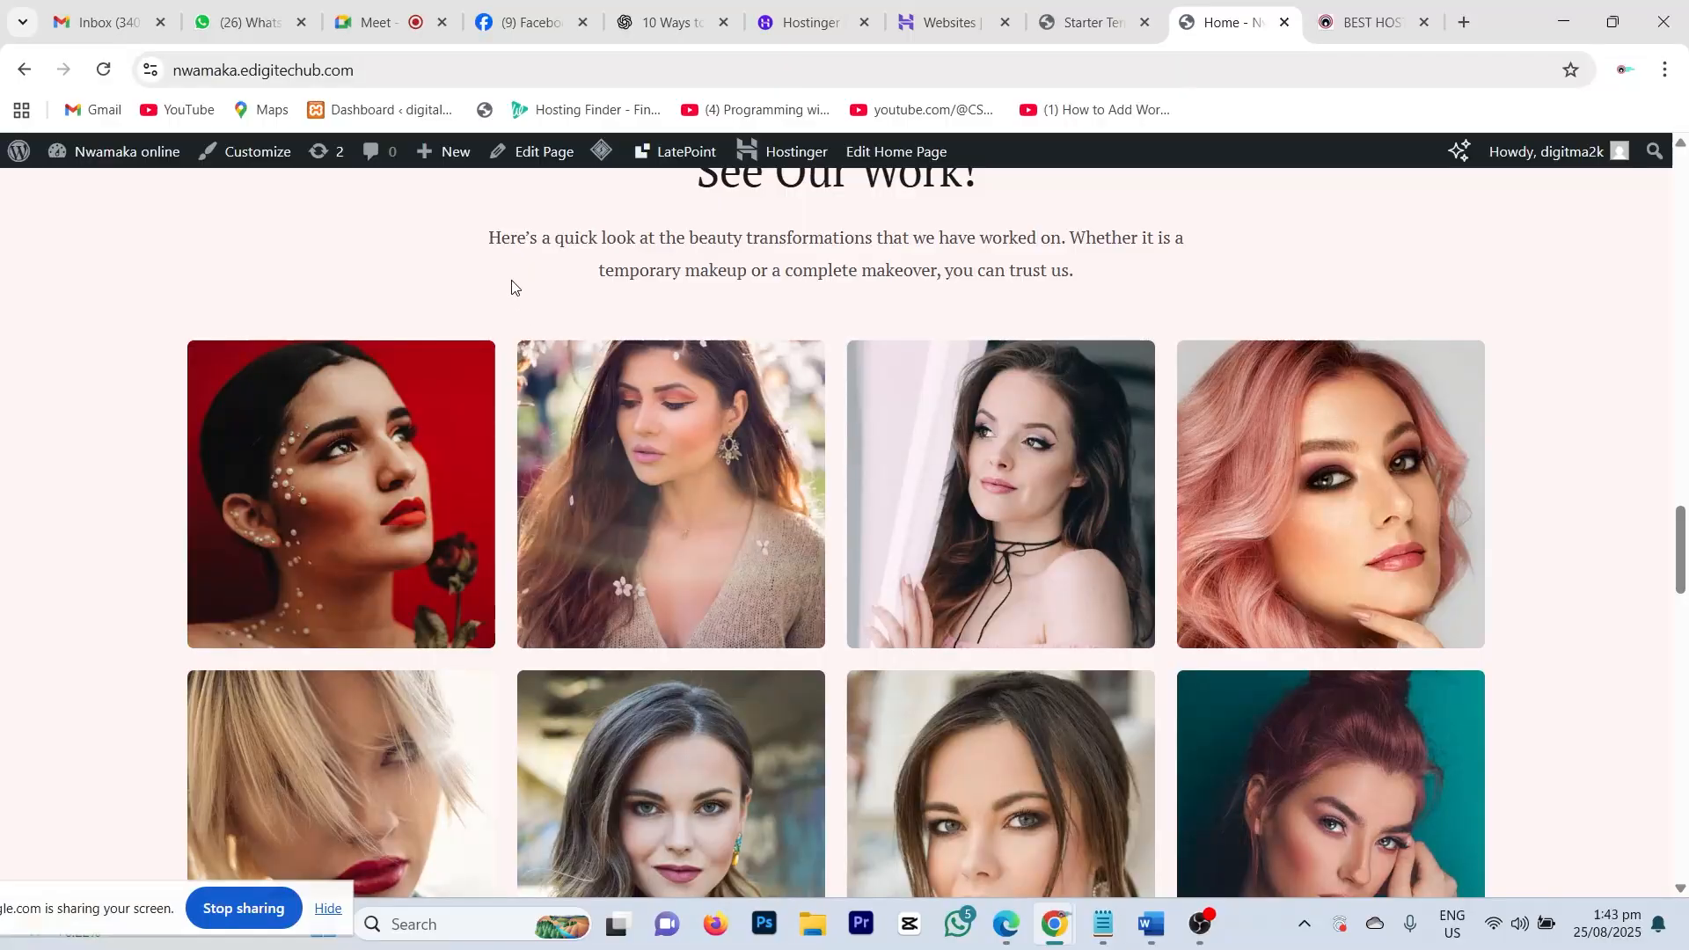
pyautogui.scroll(-10, 476, 552)
pyautogui.scroll(4, 475, 560)
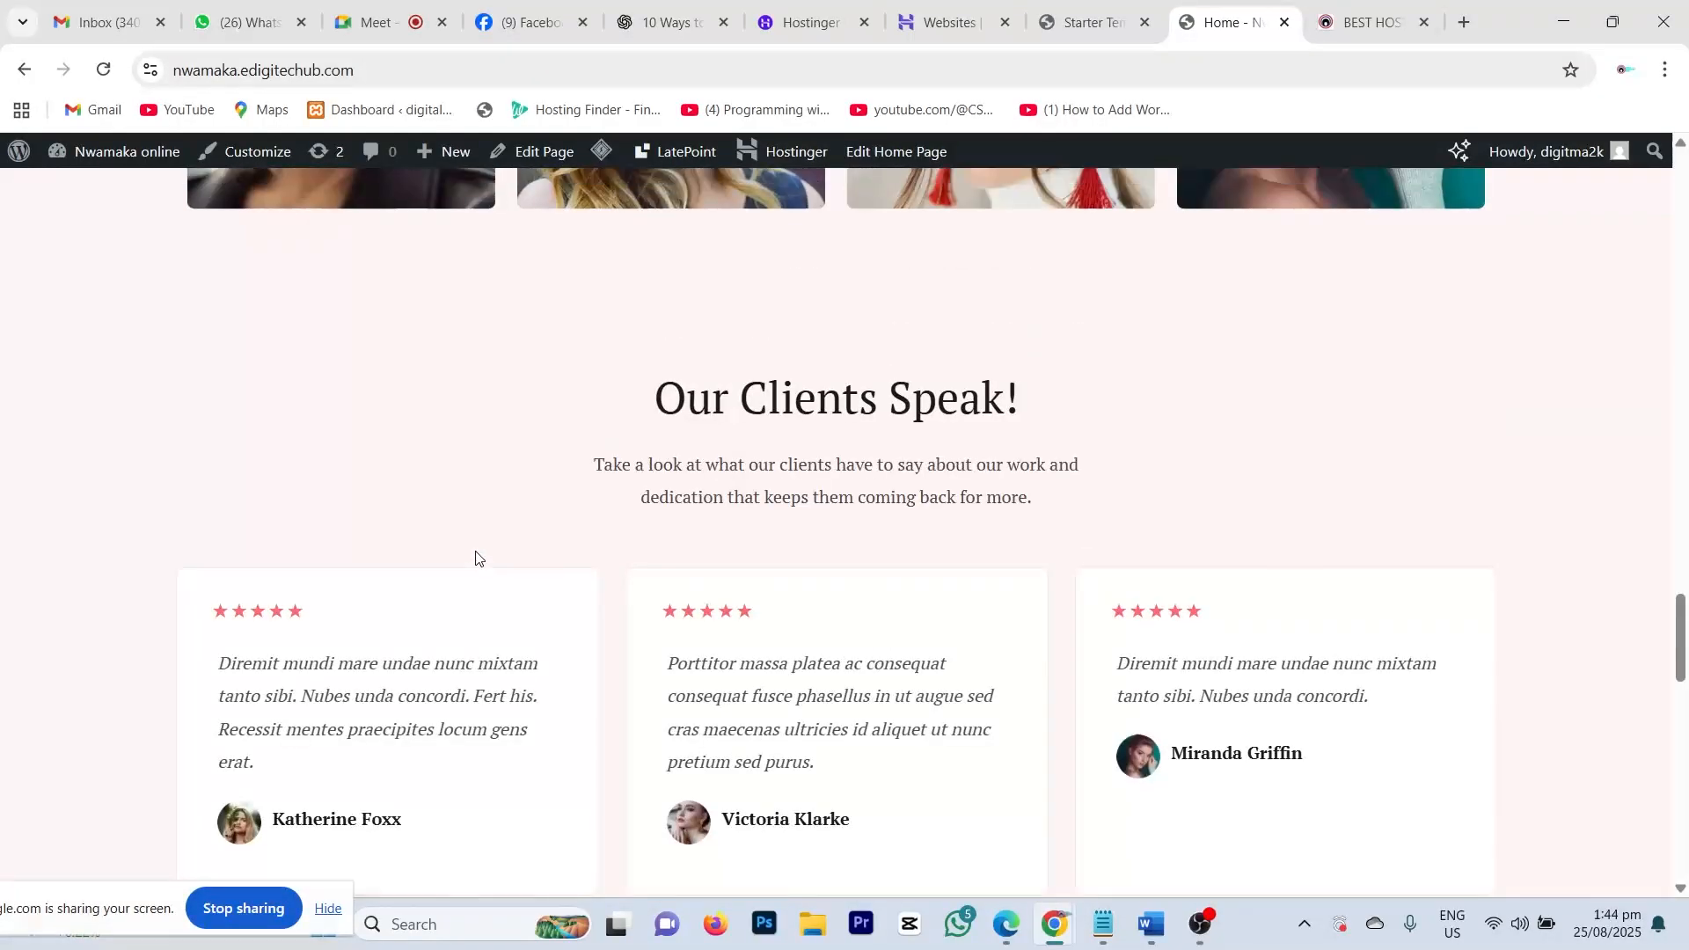
pyautogui.scroll(12, 475, 558)
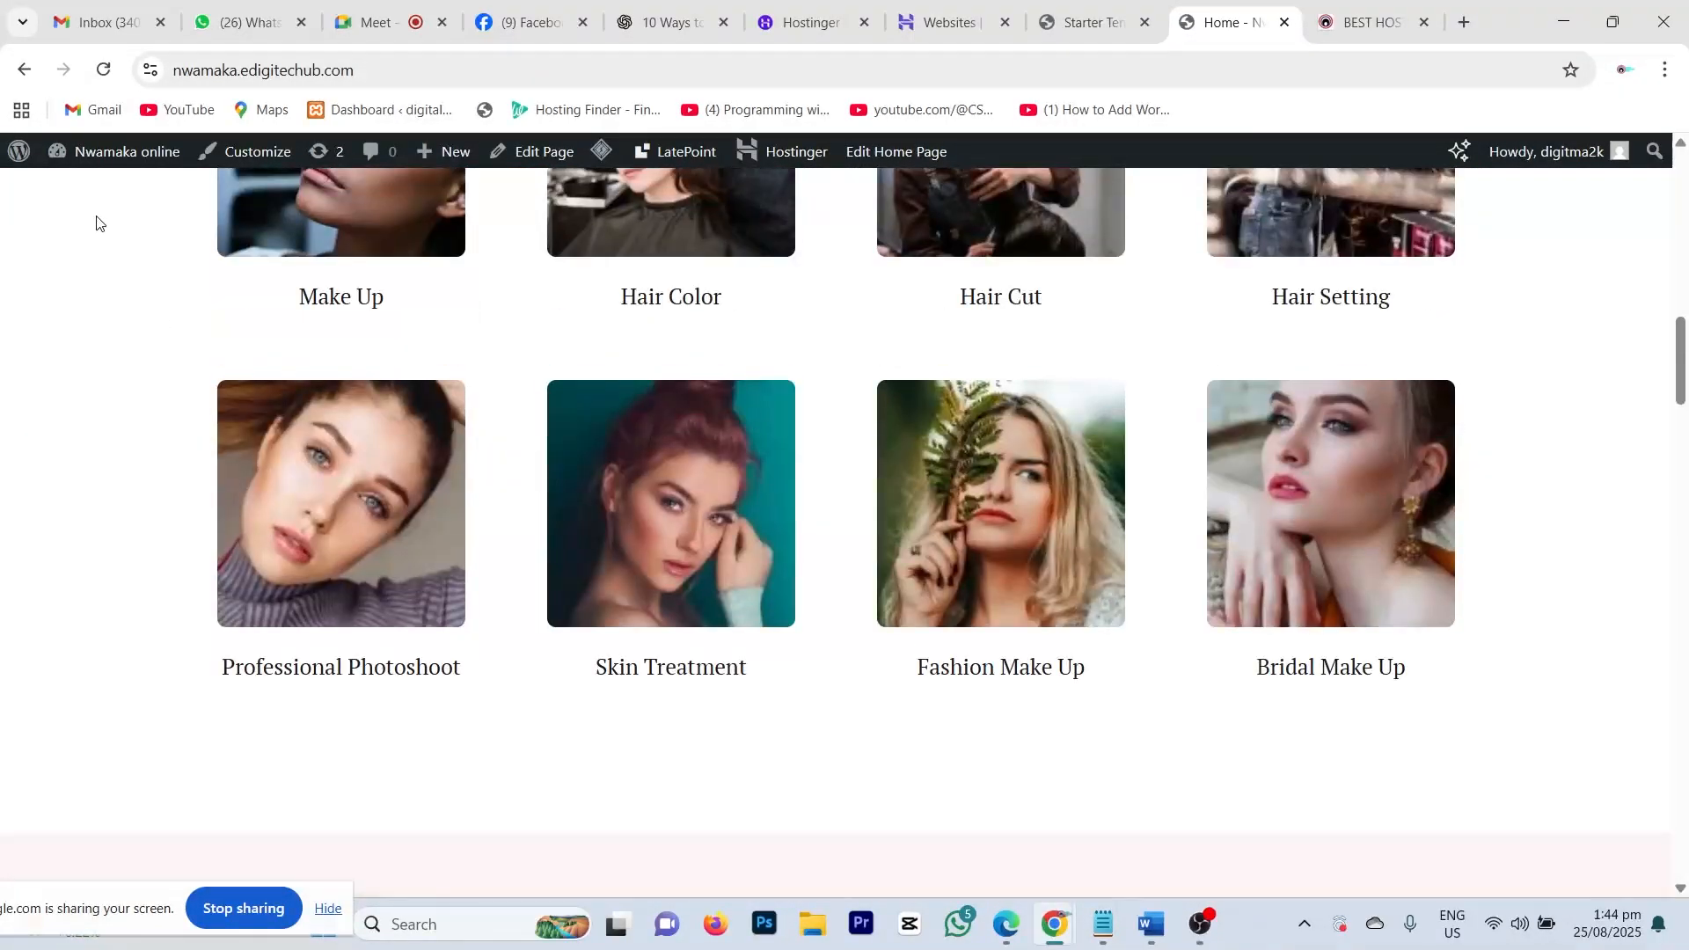
pyautogui.moveTo(102, 160)
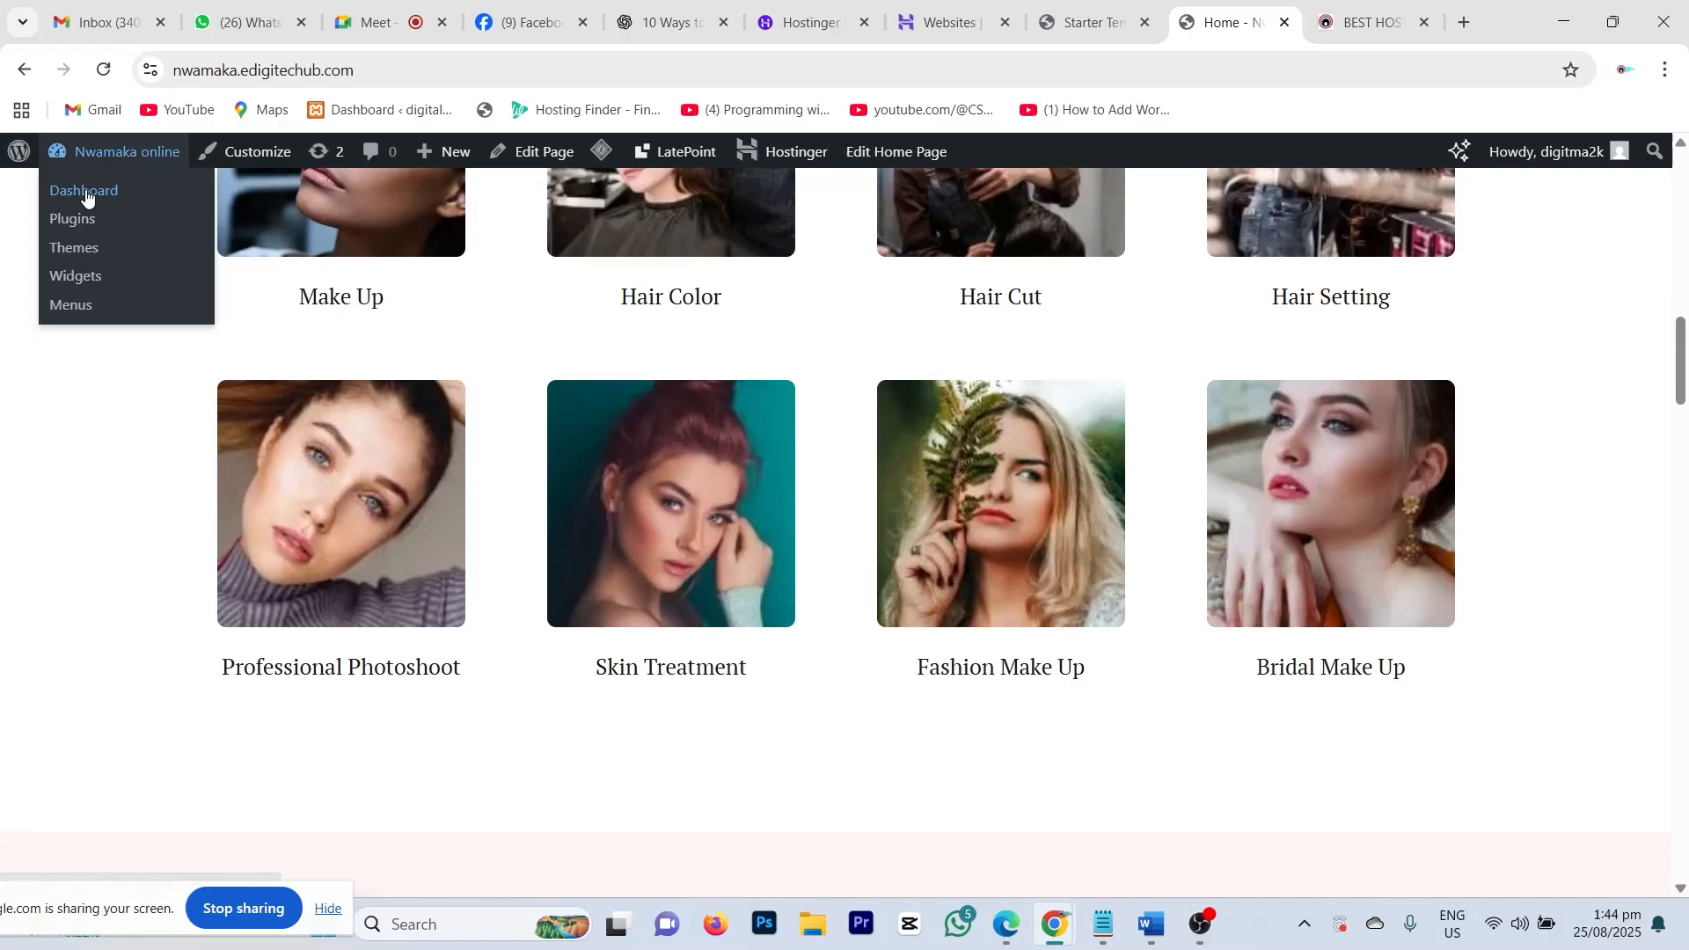
# Step: Go to the Dashboard and close the 'Website is Almost Ready' banner, reset-data notice and purged-caches notice
pyautogui.click(85, 194)
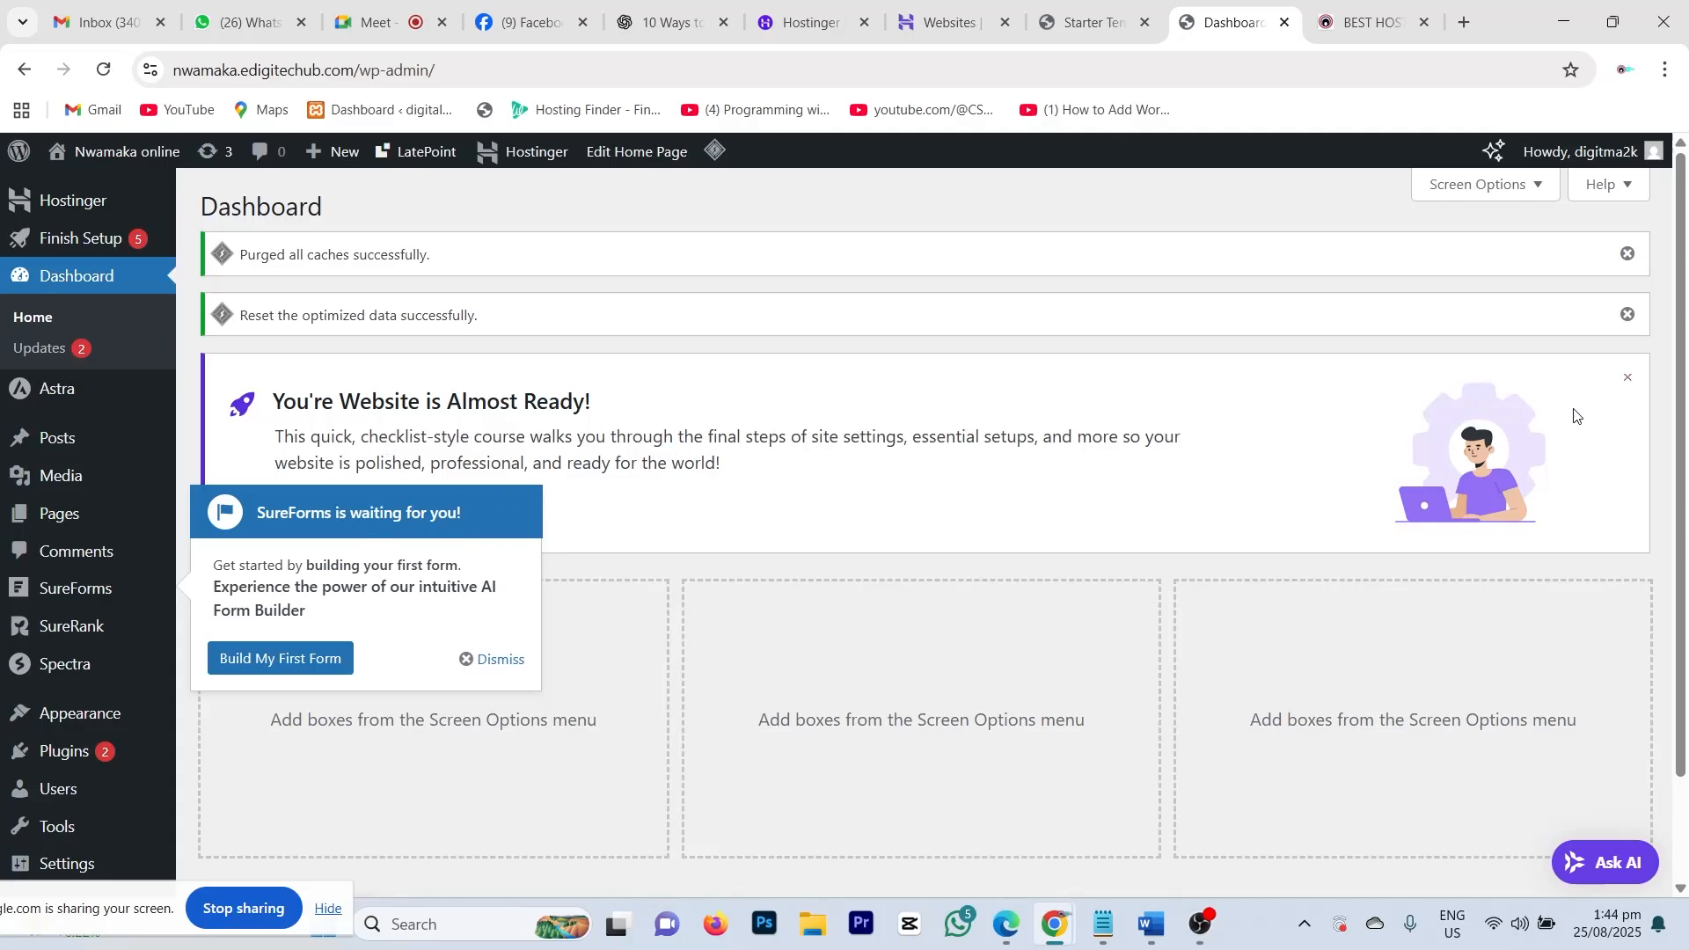
pyautogui.click(1627, 378)
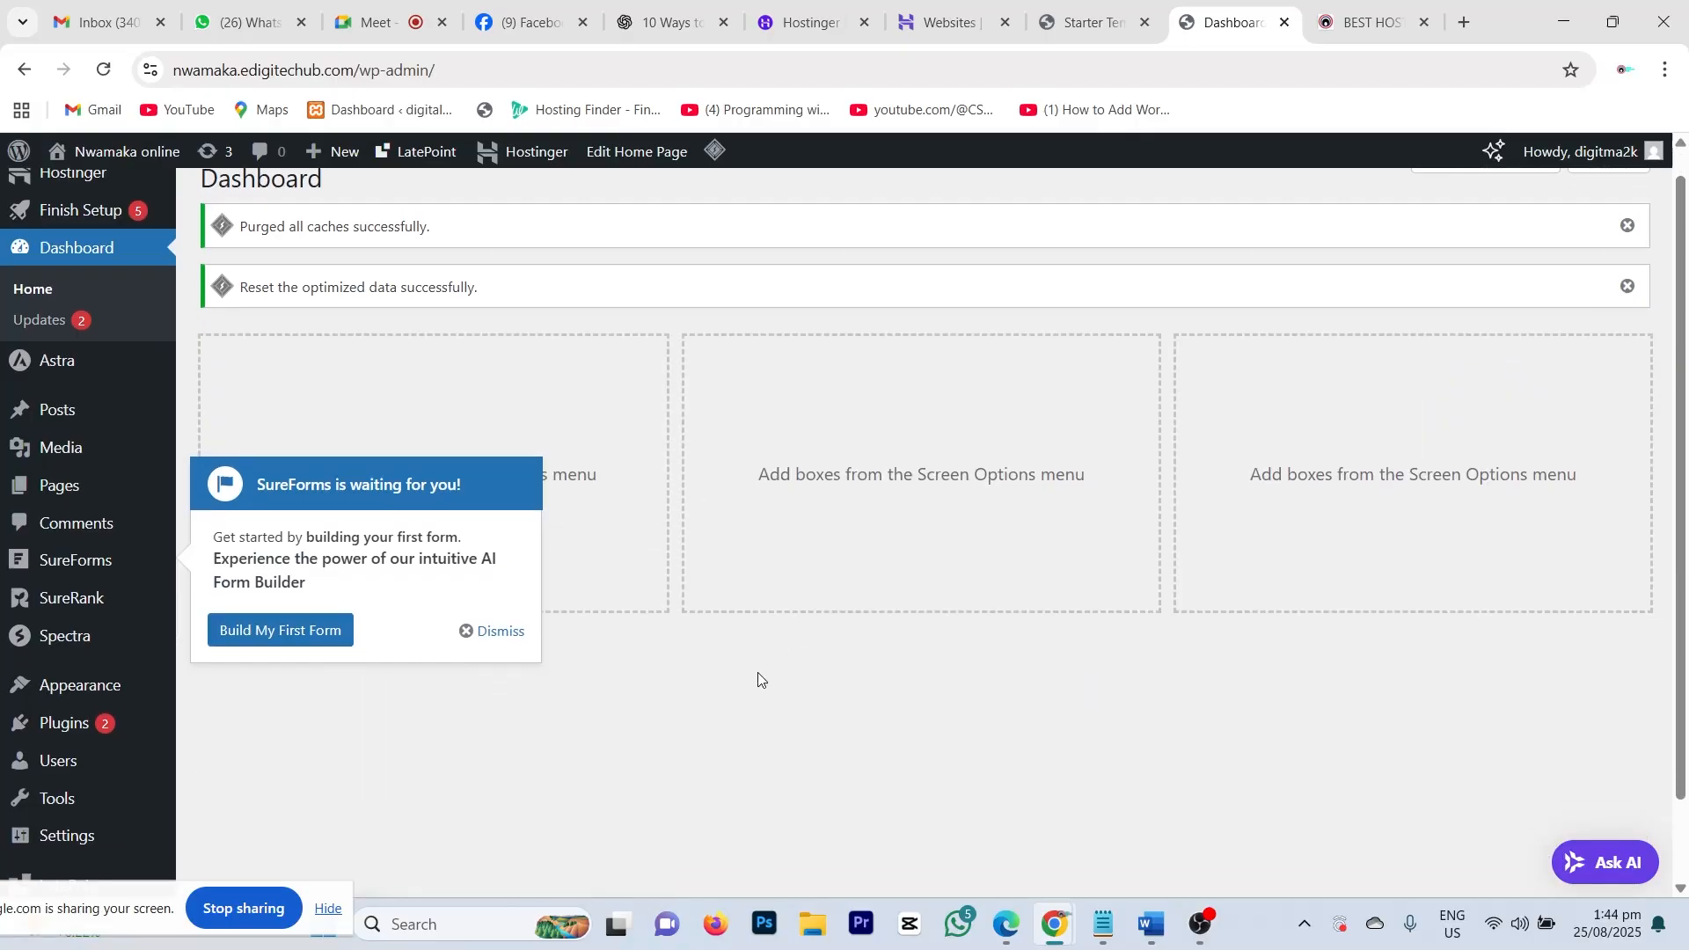
pyautogui.scroll(-2, 774, 682)
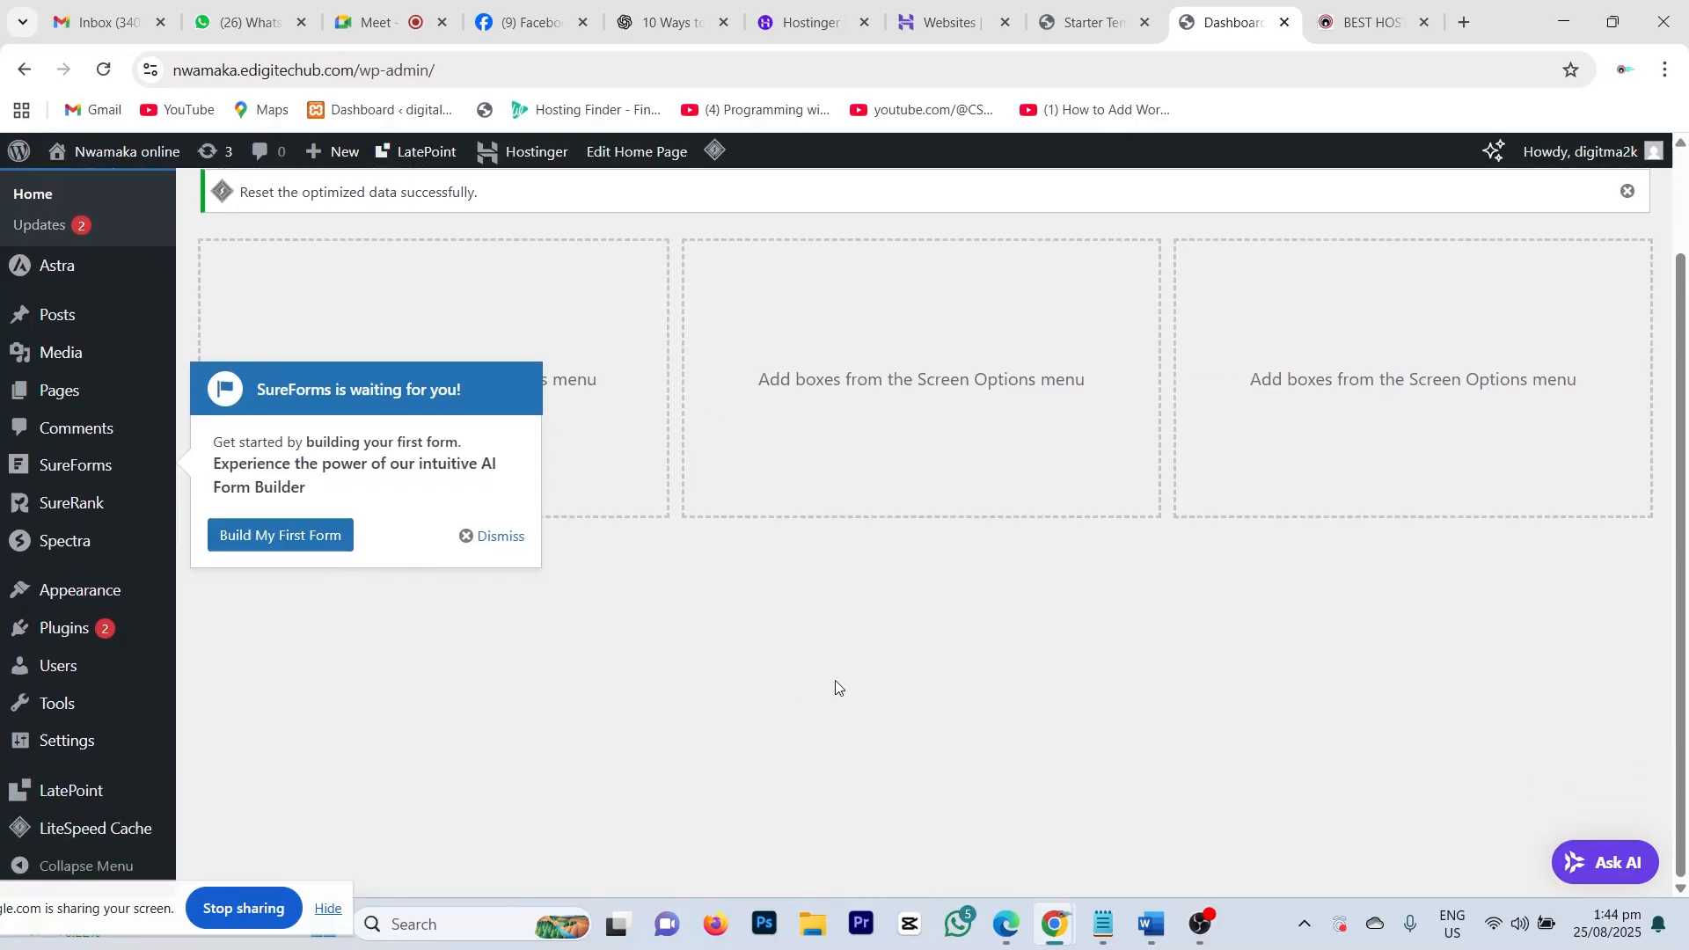
pyautogui.scroll(2, 836, 679)
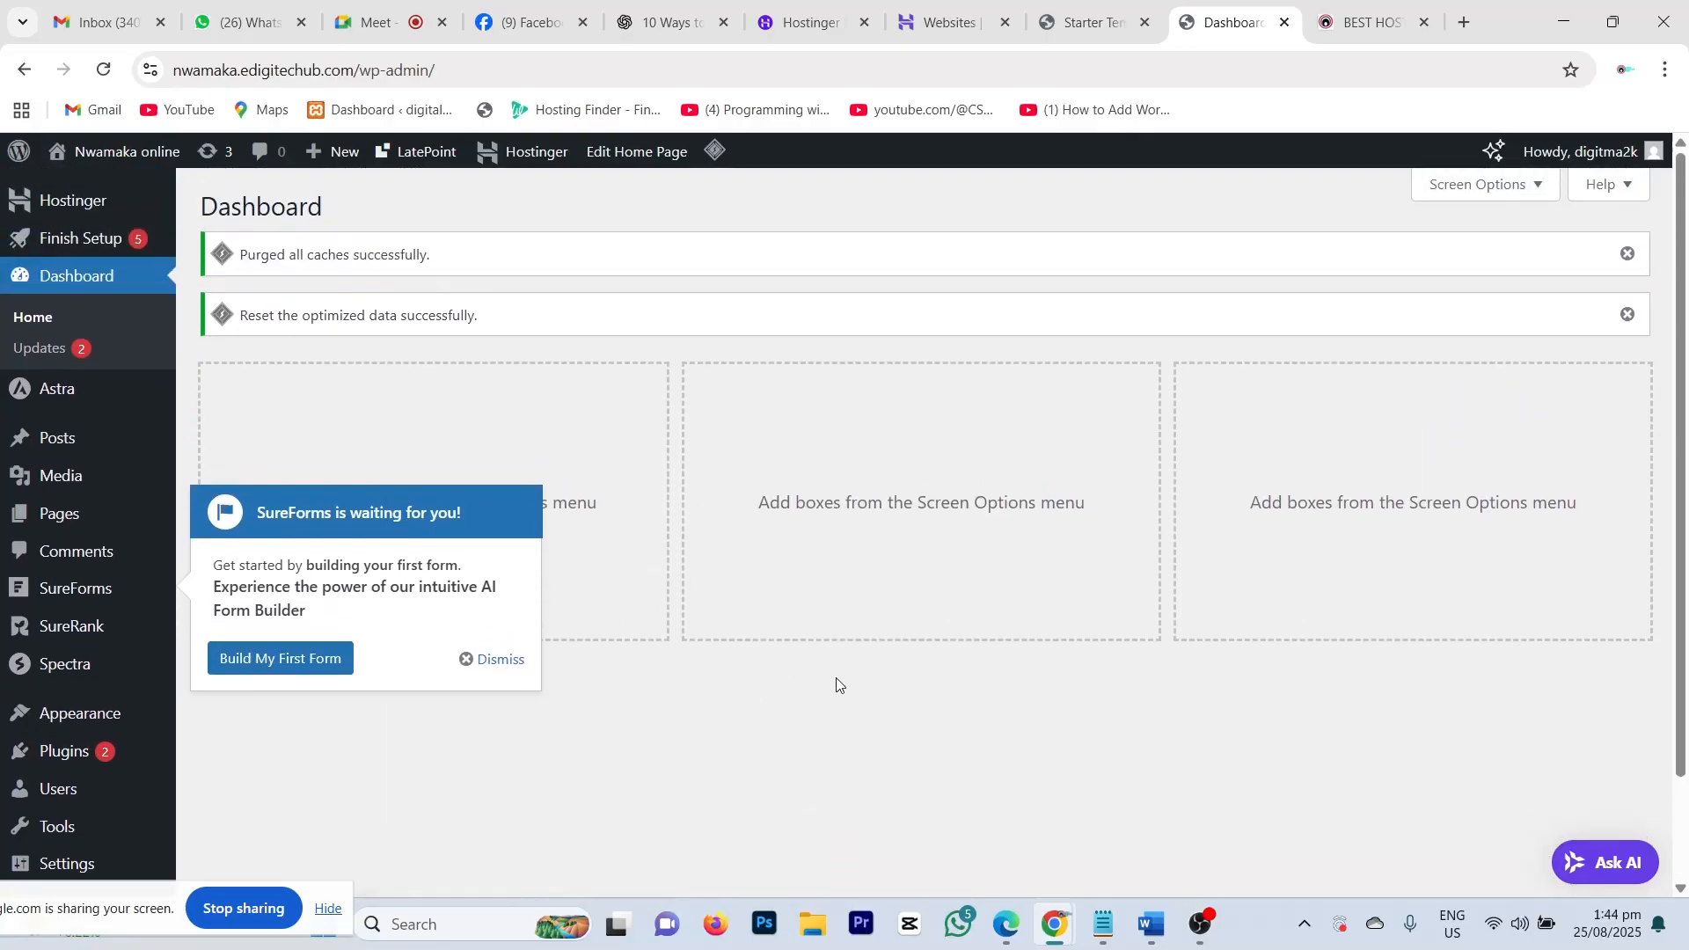
pyautogui.click(1629, 315)
pyautogui.click(1627, 254)
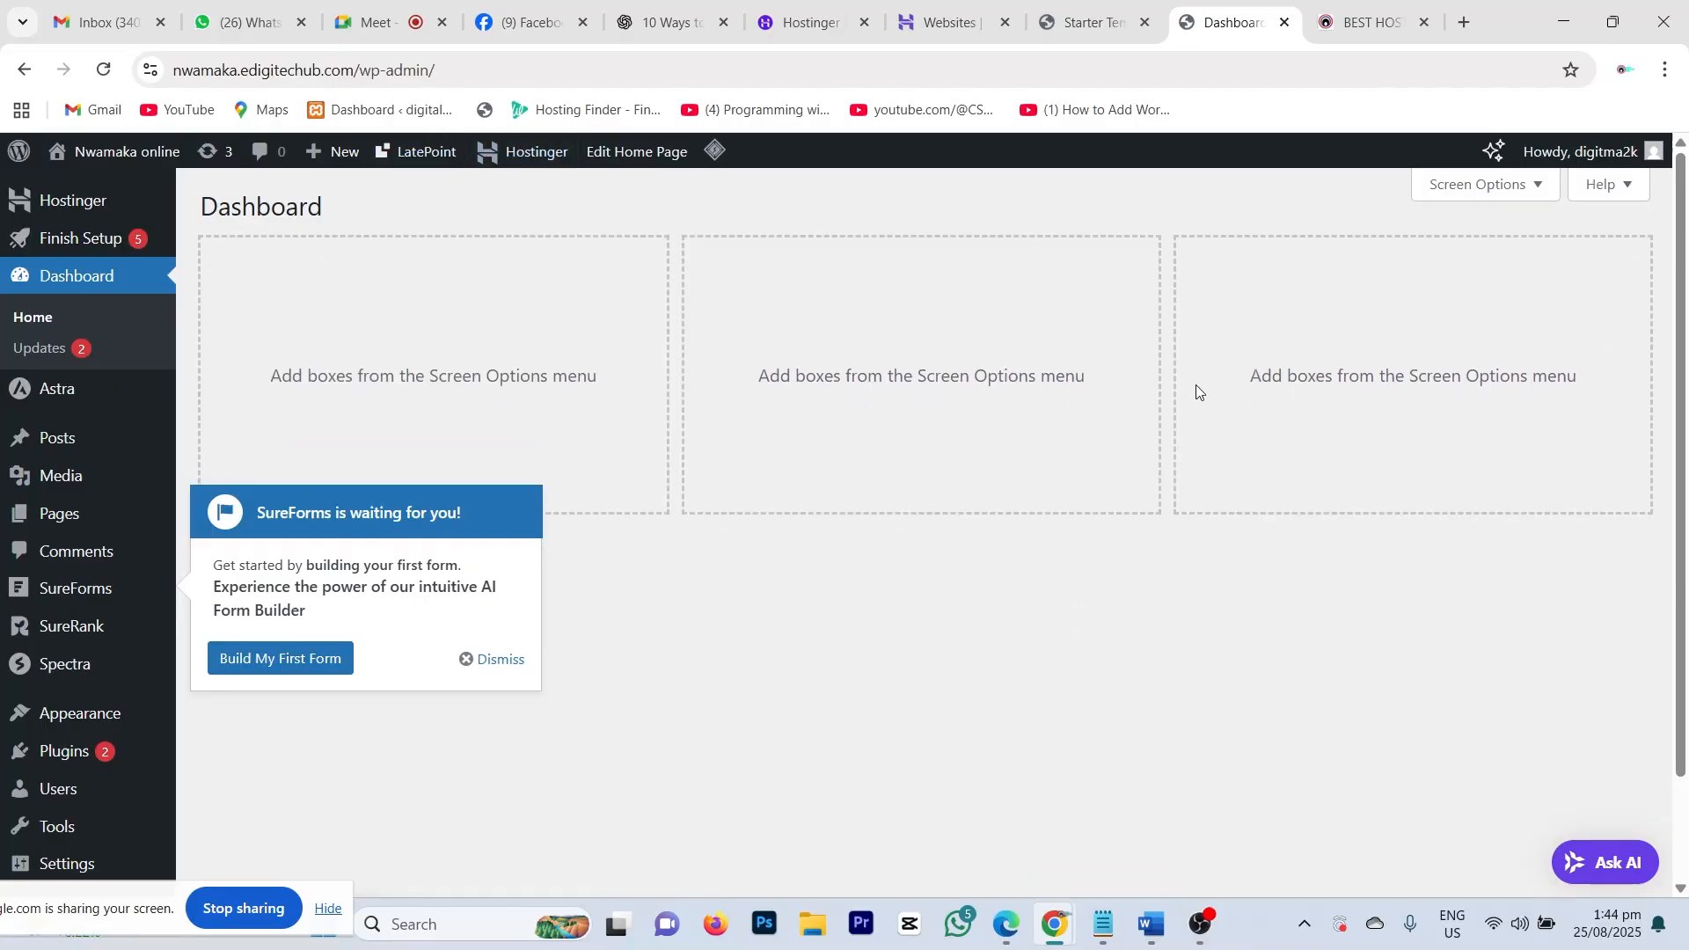
pyautogui.click(514, 659)
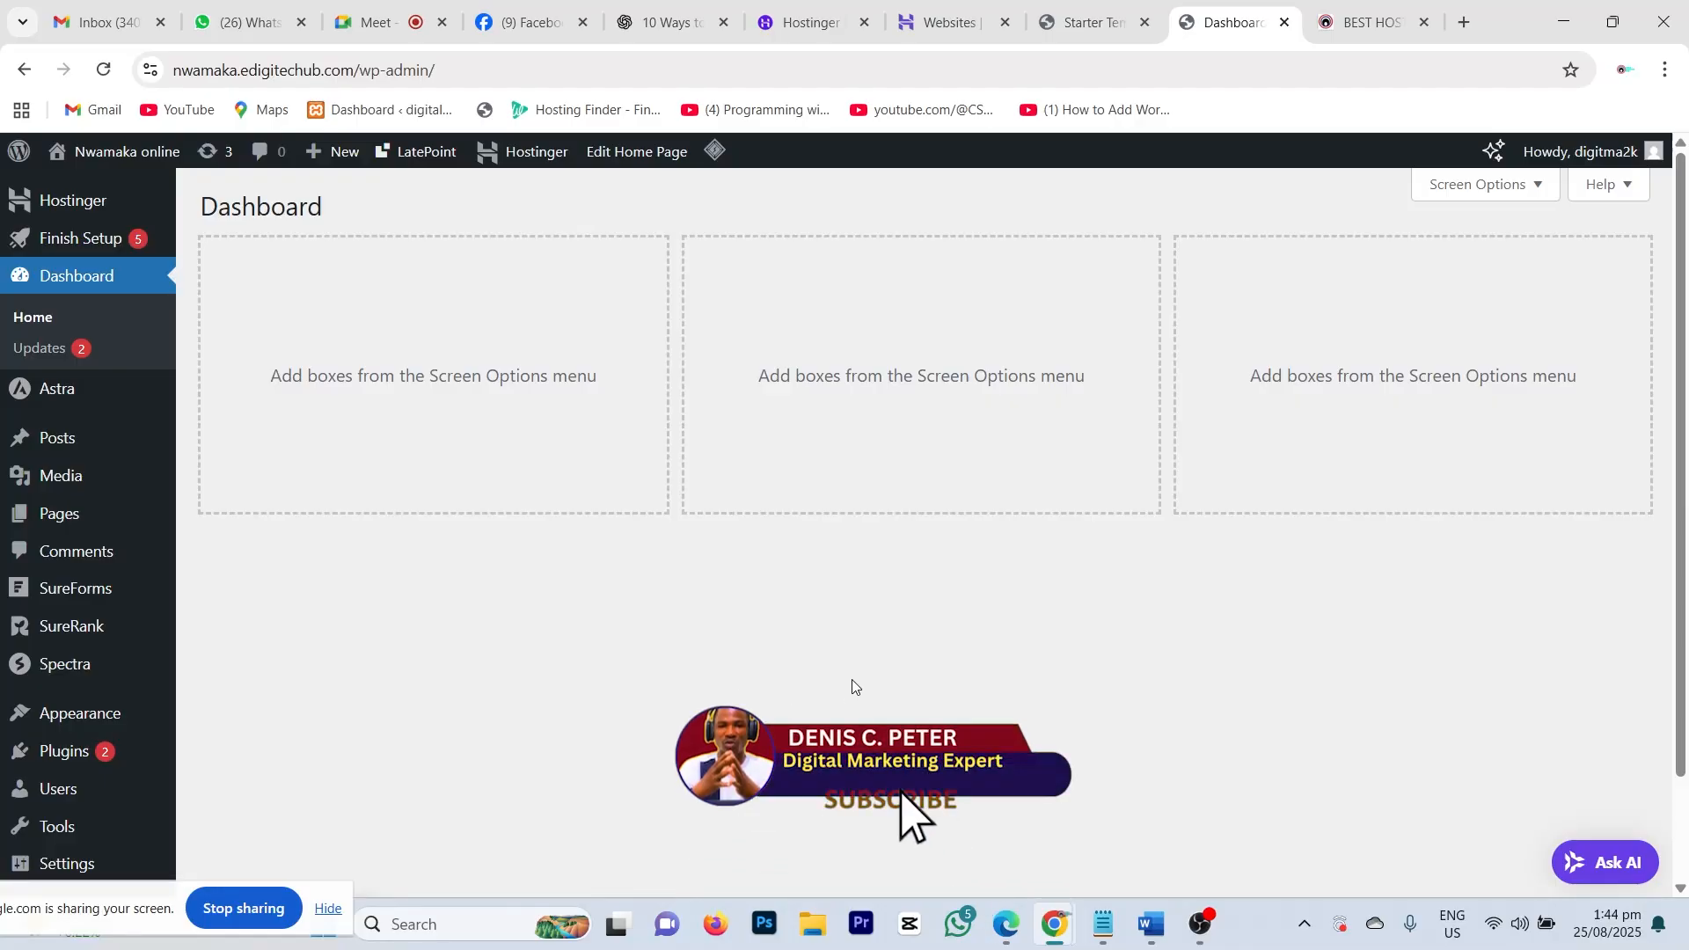
pyautogui.scroll(-2, 708, 571)
pyautogui.scroll(2, 721, 592)
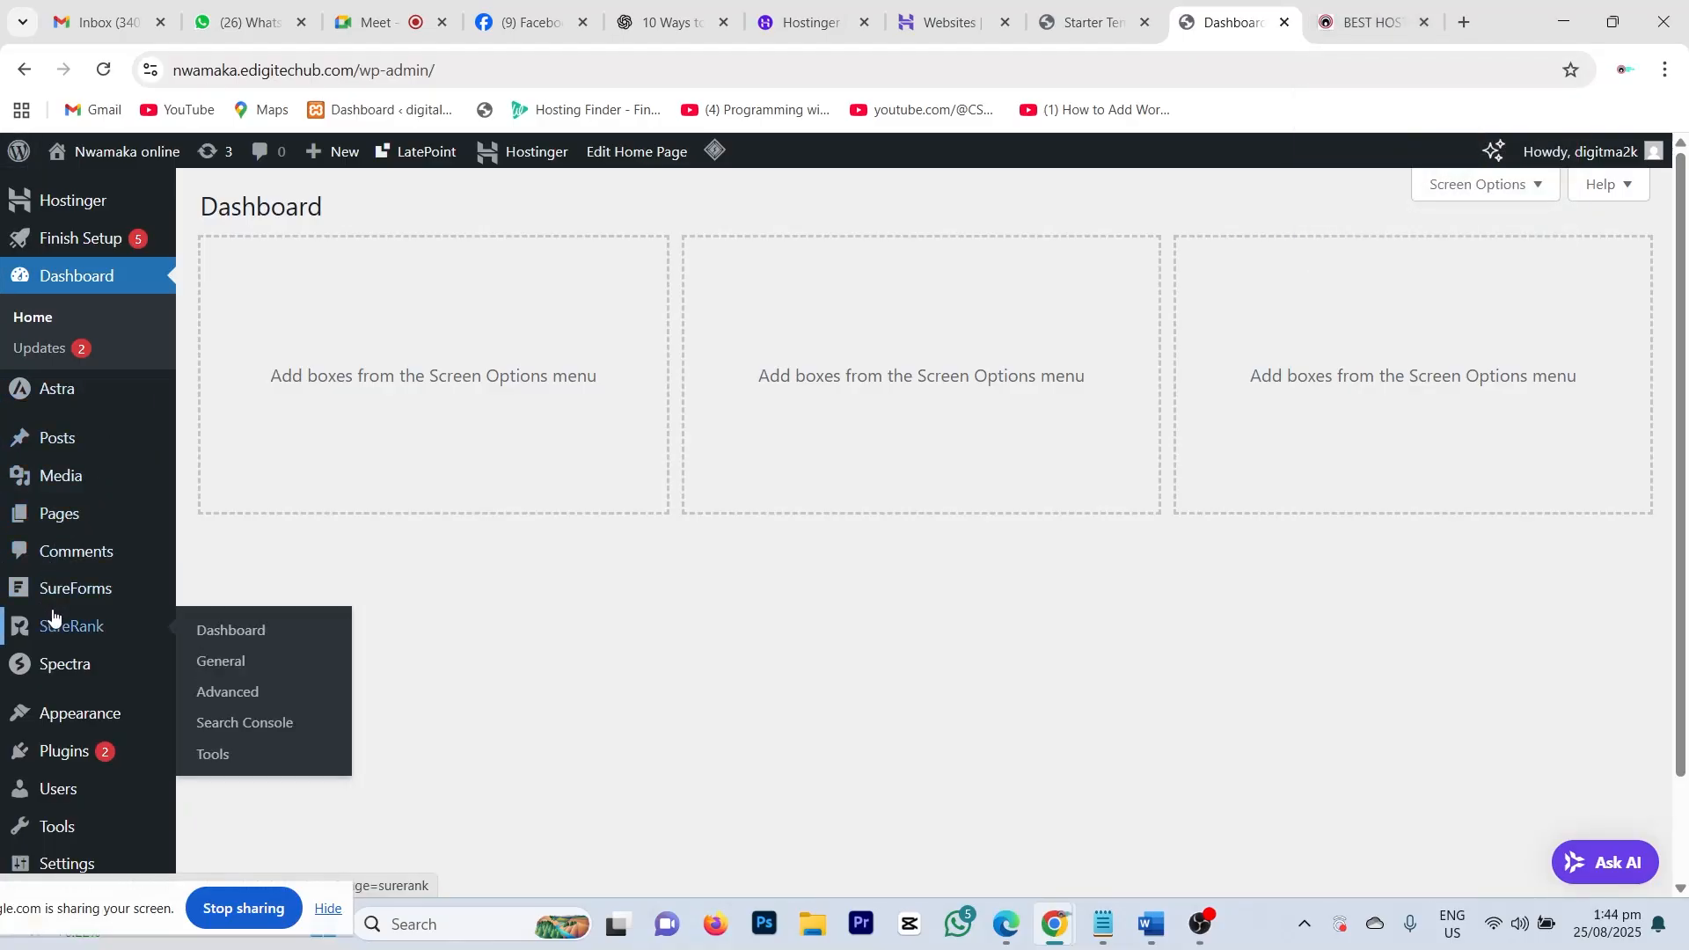
pyautogui.scroll(-2, 693, 683)
pyautogui.scroll(2, 698, 668)
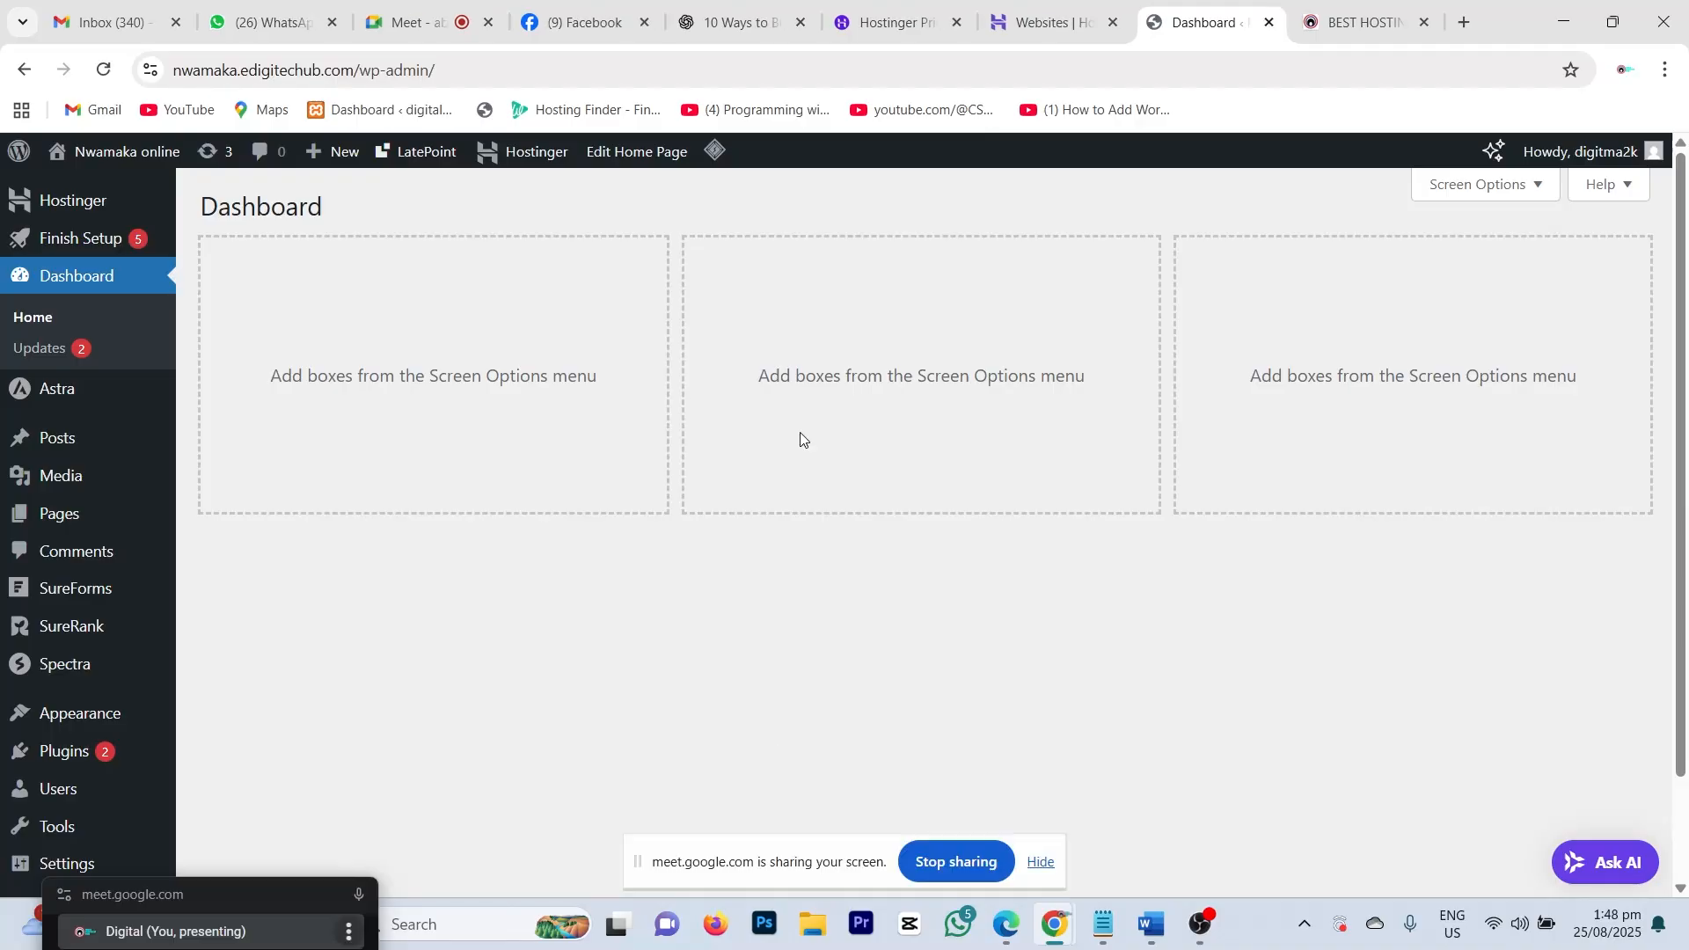
pyautogui.scroll(-2, 799, 437)
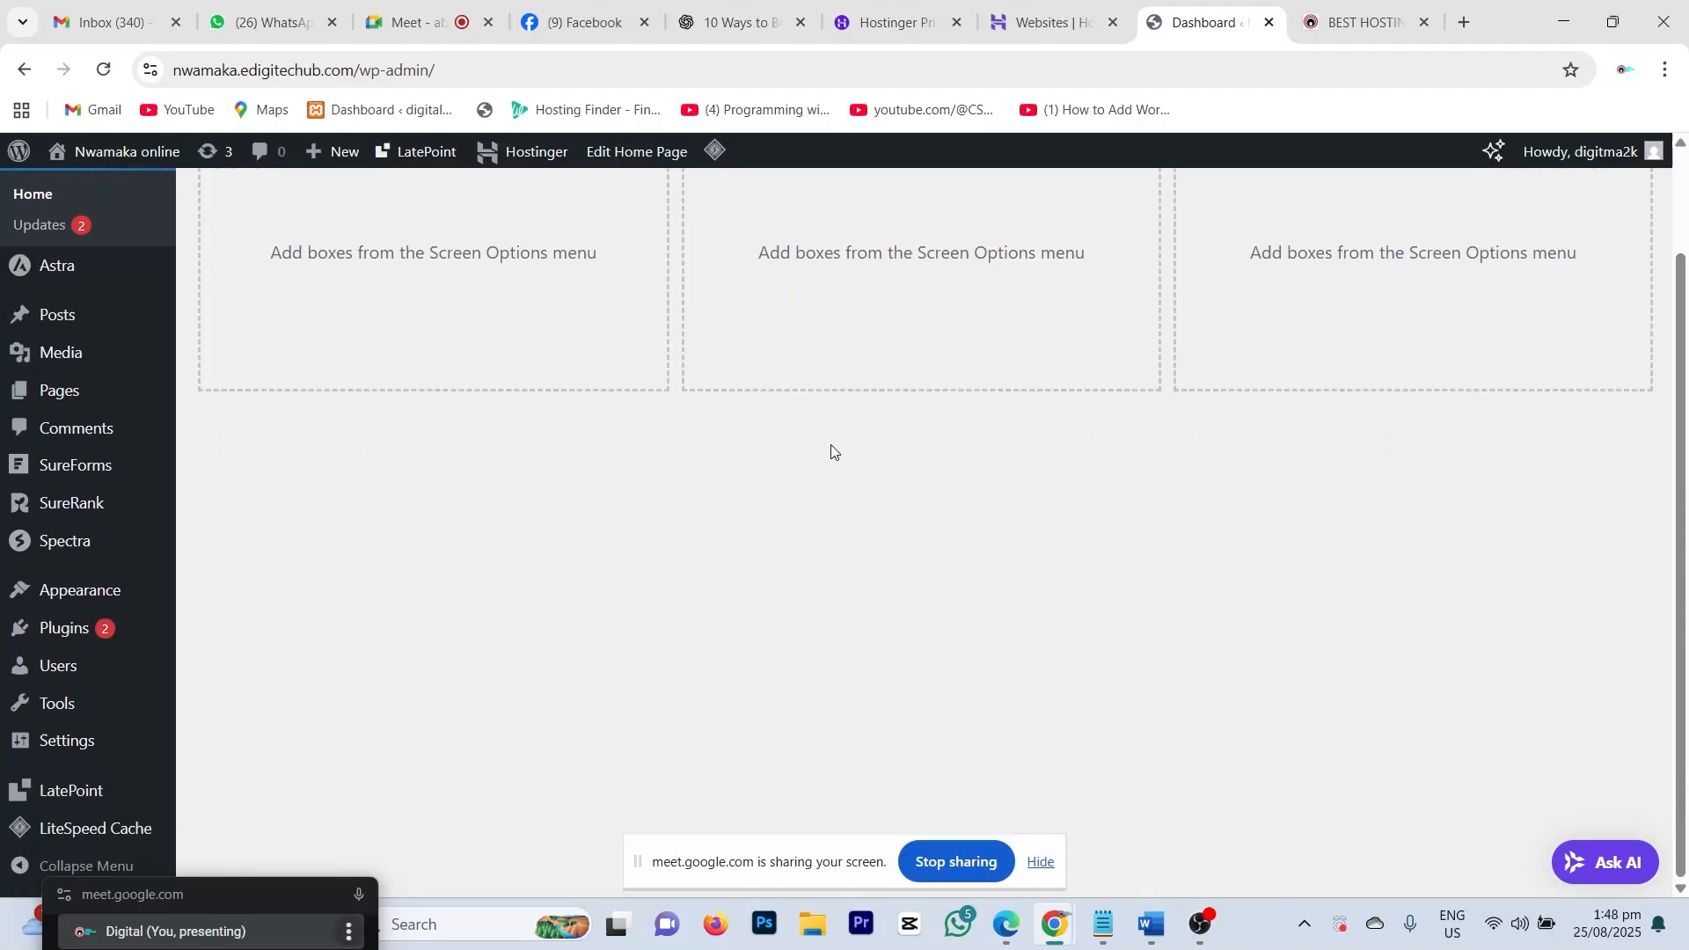
pyautogui.scroll(2, 831, 451)
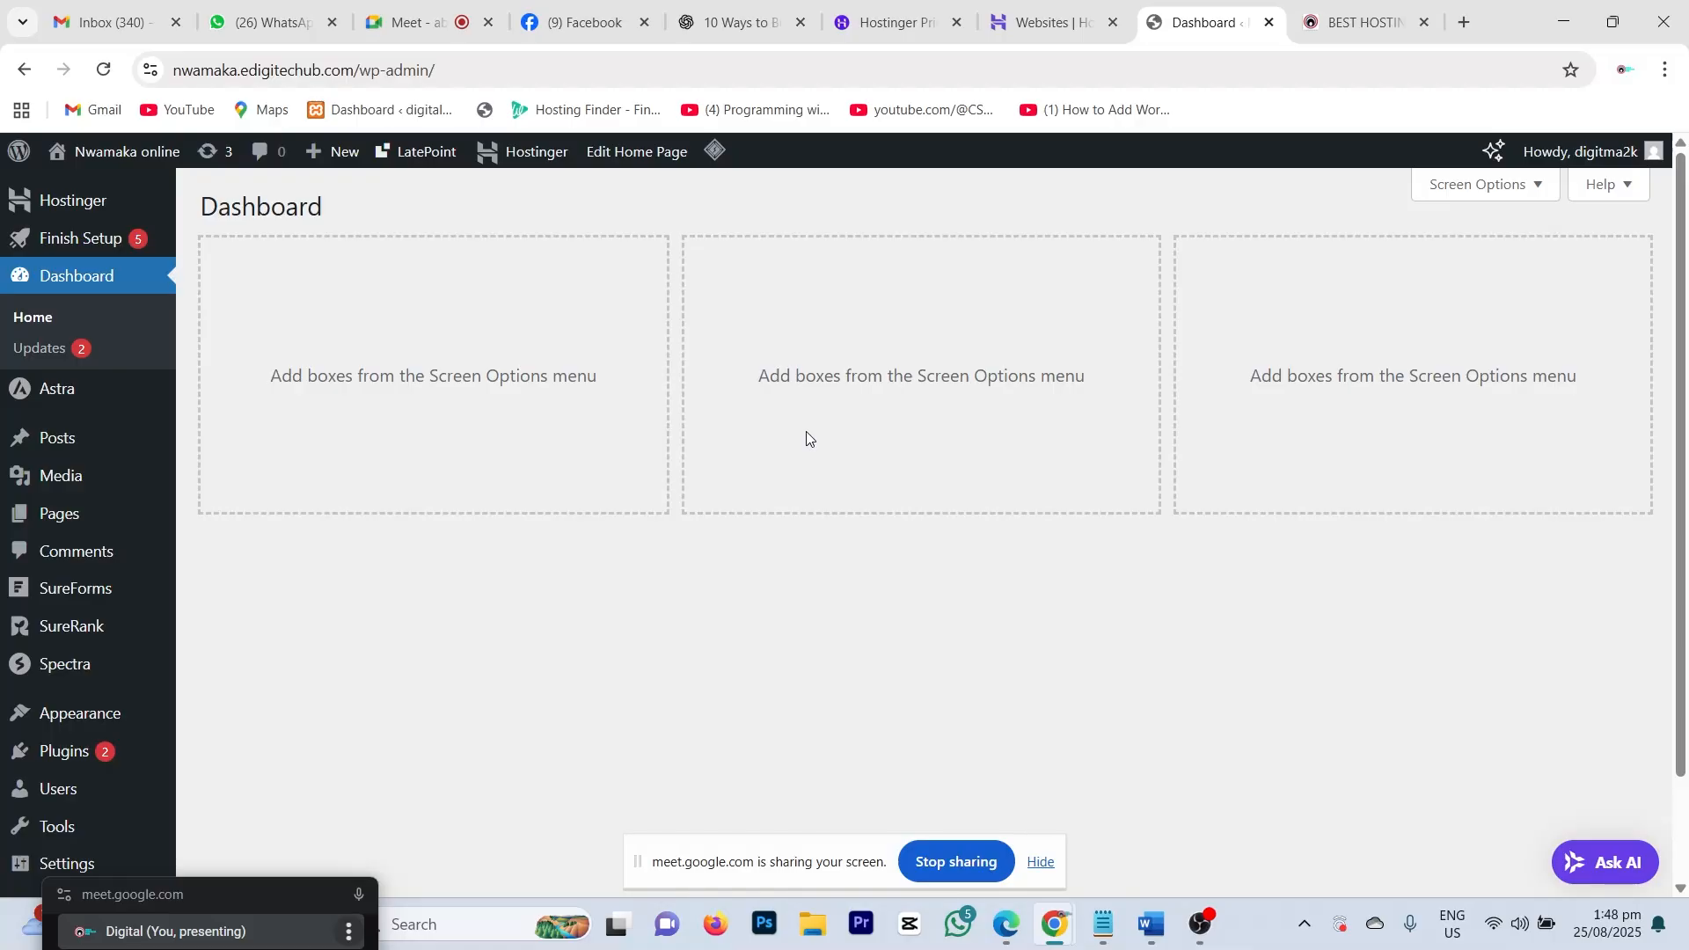
pyautogui.click(253, 895)
pyautogui.moveTo(282, 938); pyautogui.dragTo(211, 929)
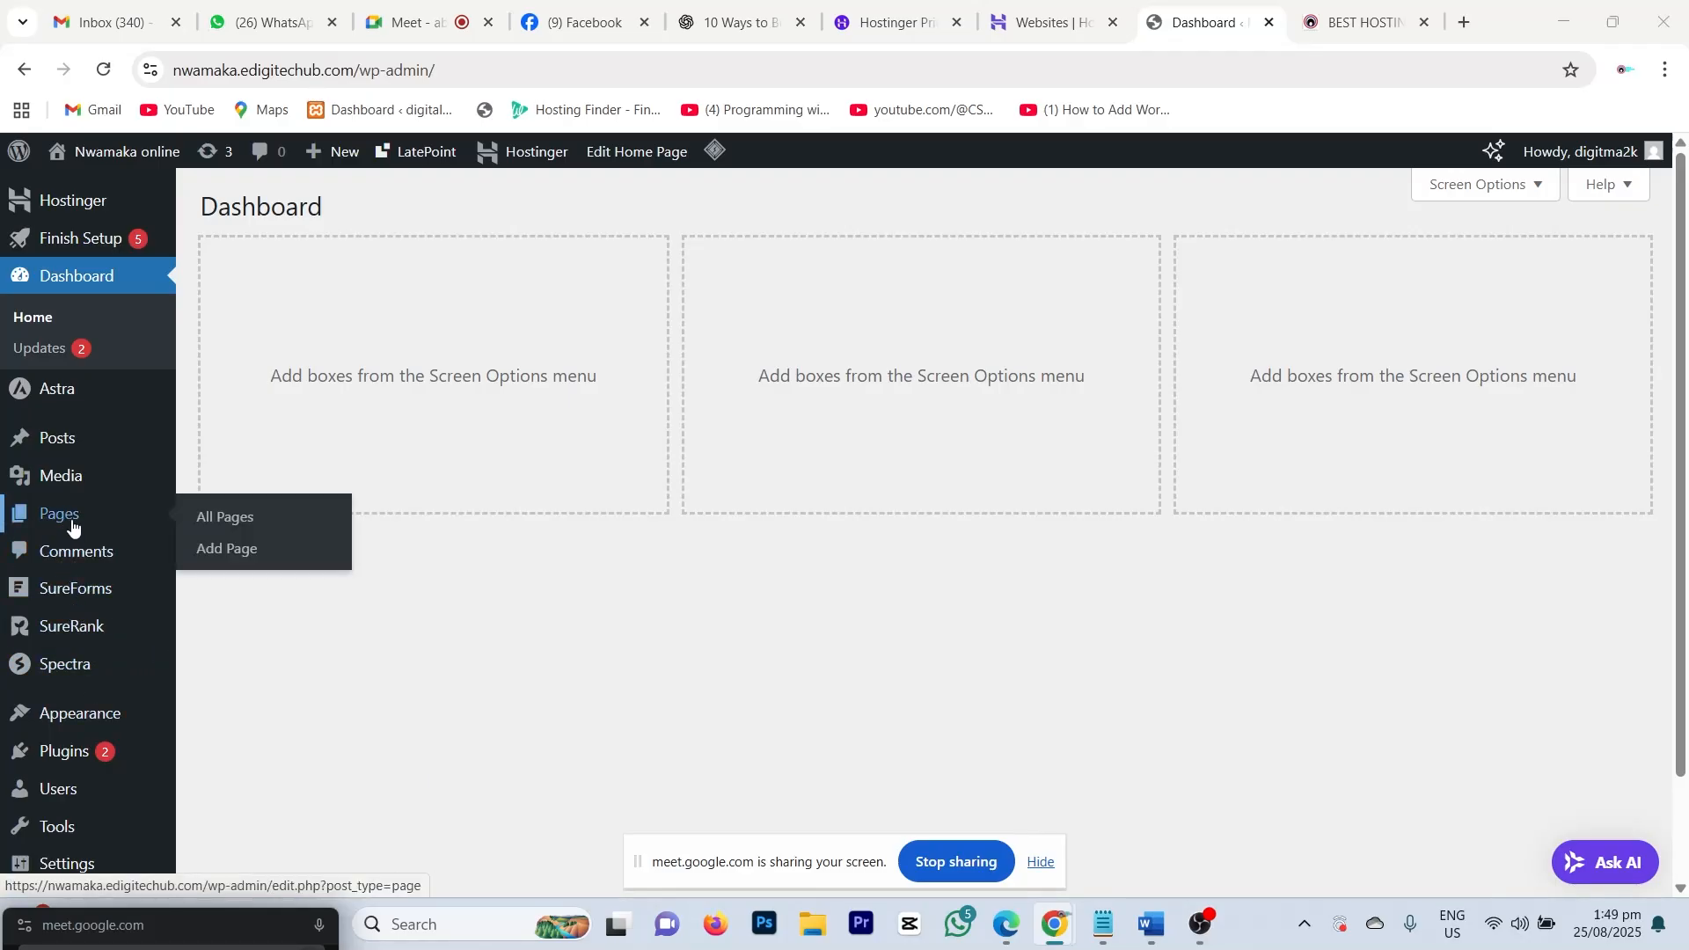
pyautogui.moveTo(82, 753)
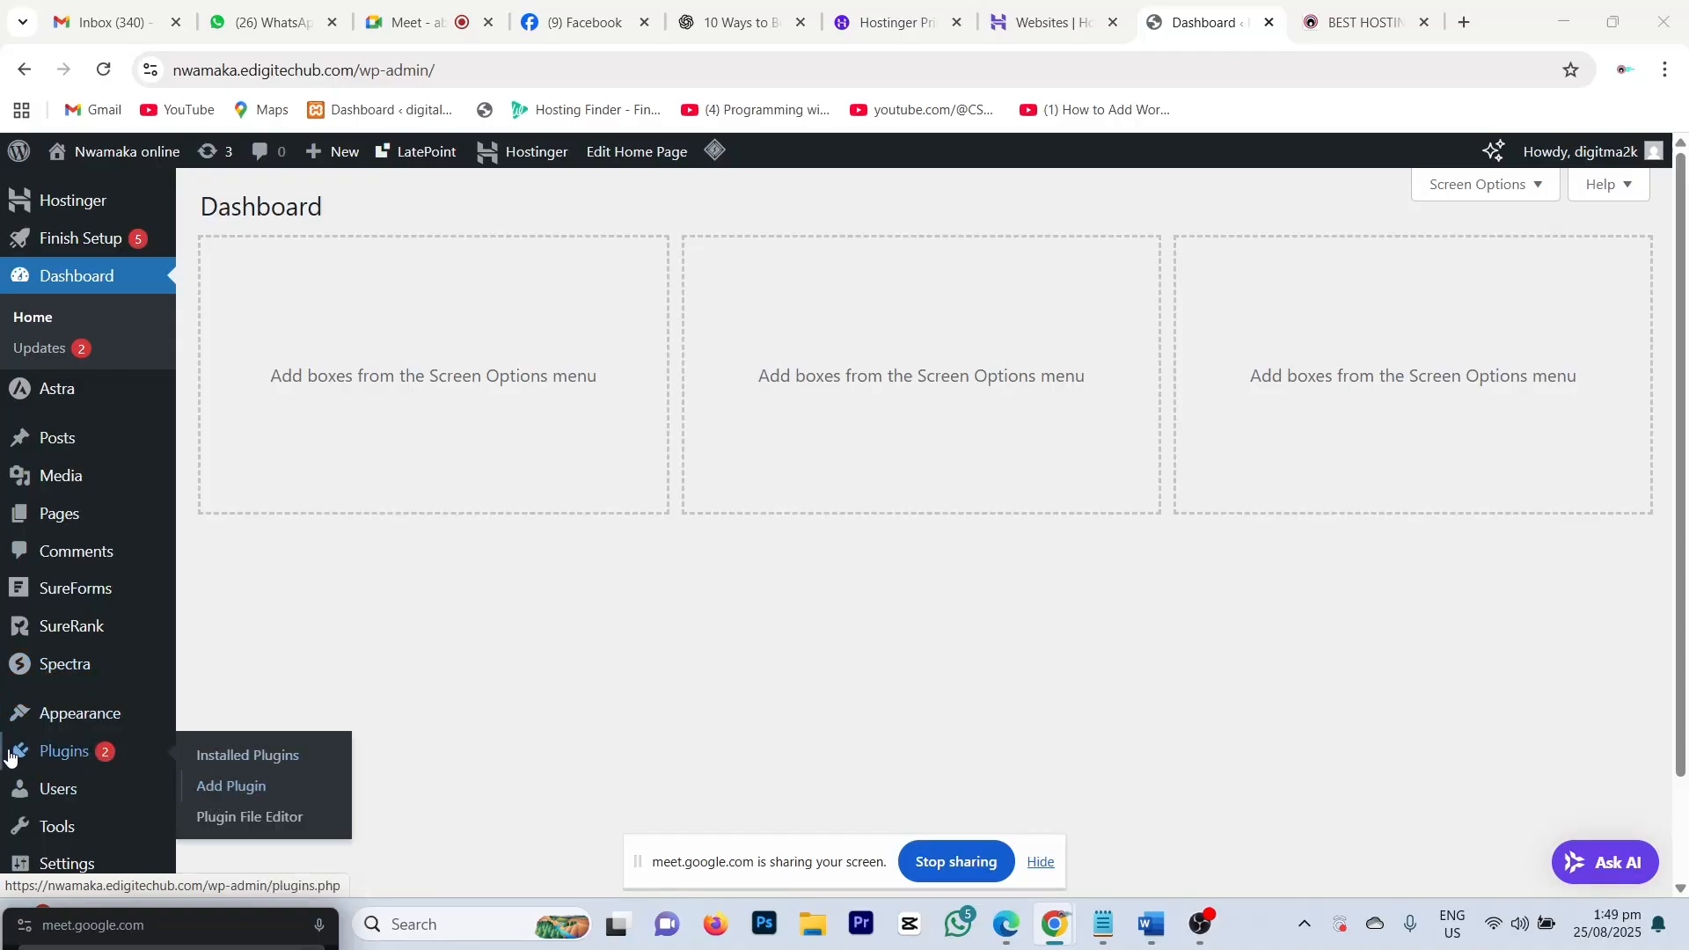
# Step: Search Add Plugins for 'maintenance' and highlight the WebFactory Maintenance plugin's rating and installs
pyautogui.click(59, 756)
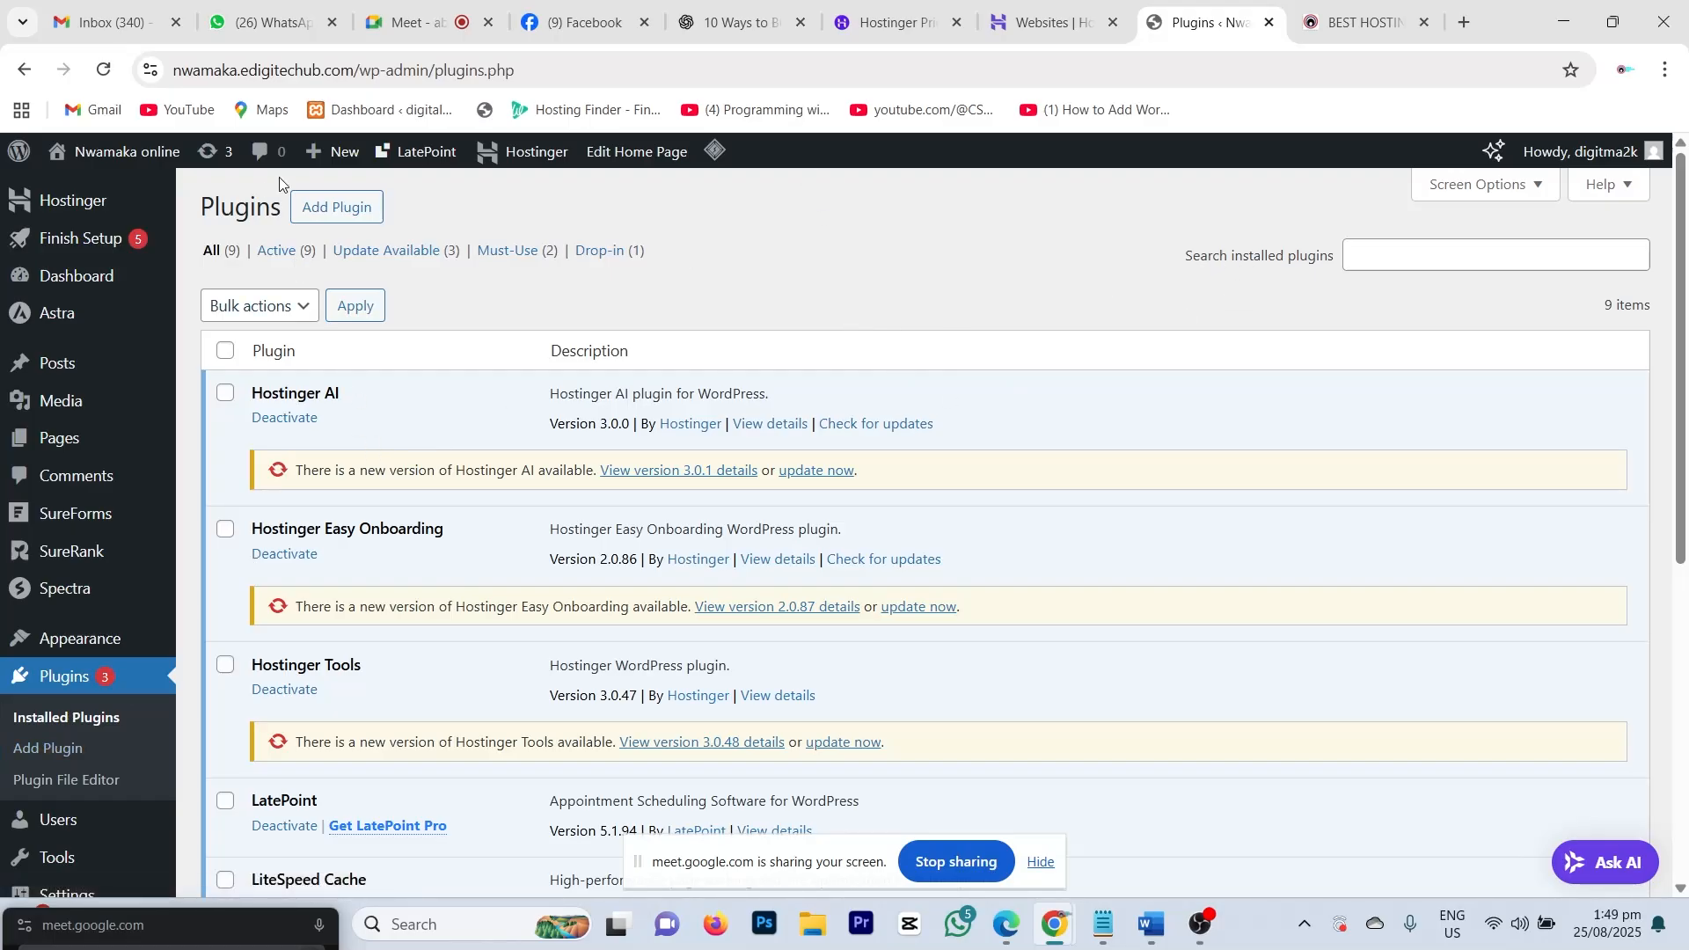
pyautogui.click(319, 214)
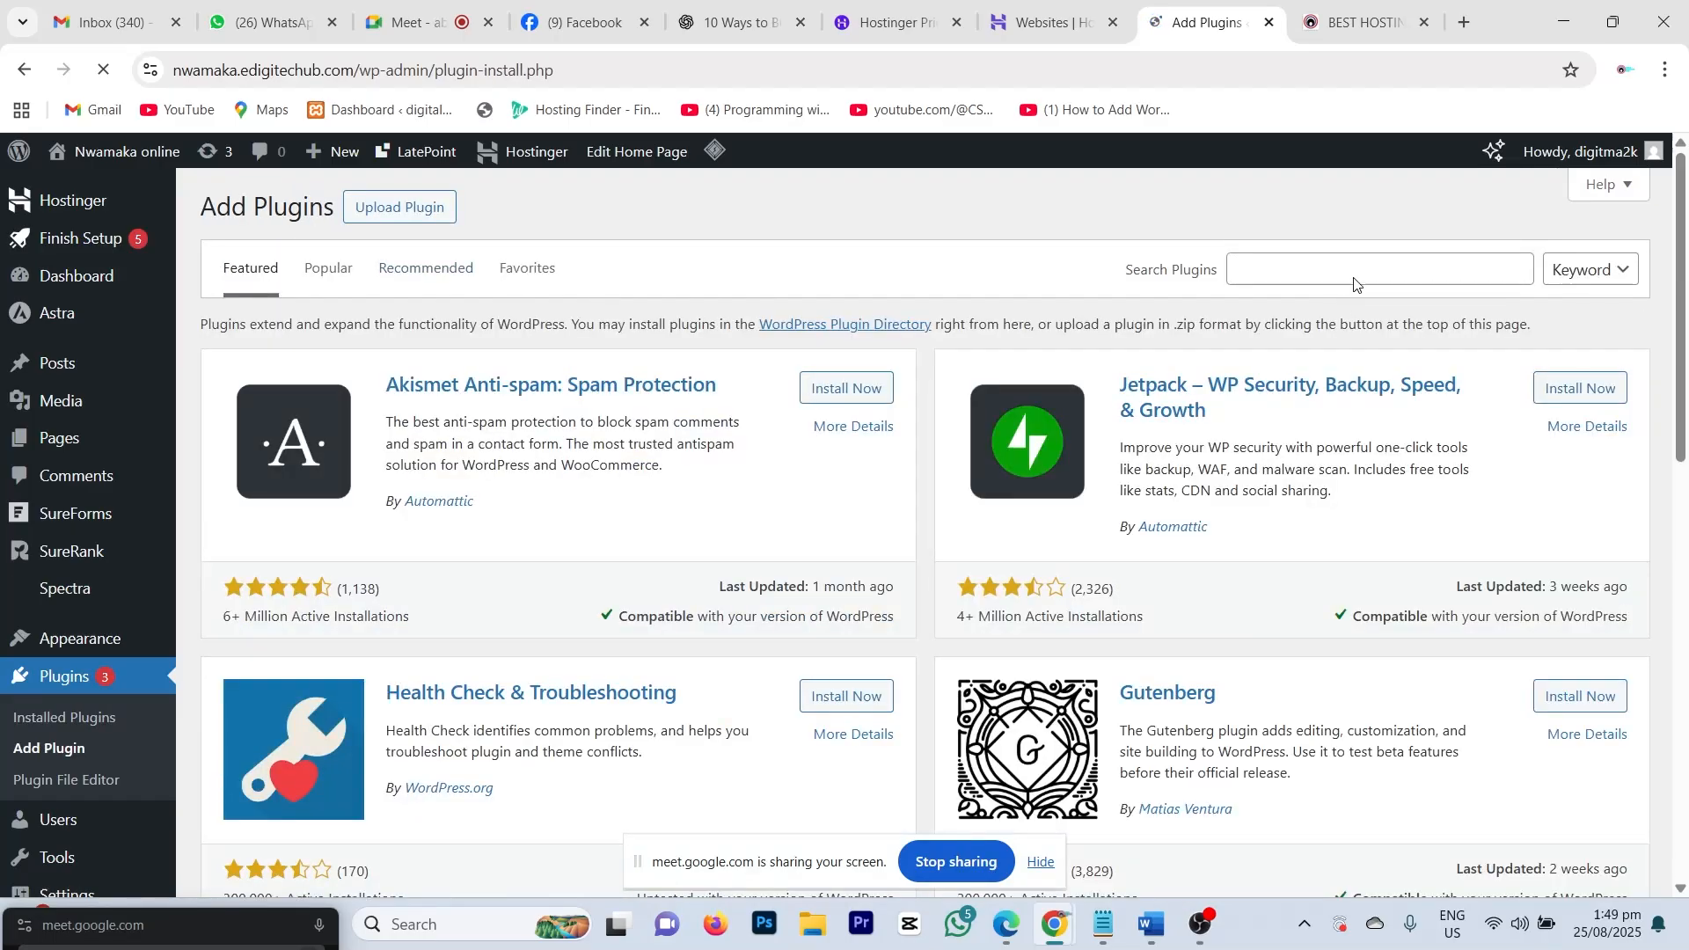
pyautogui.click(1251, 271)
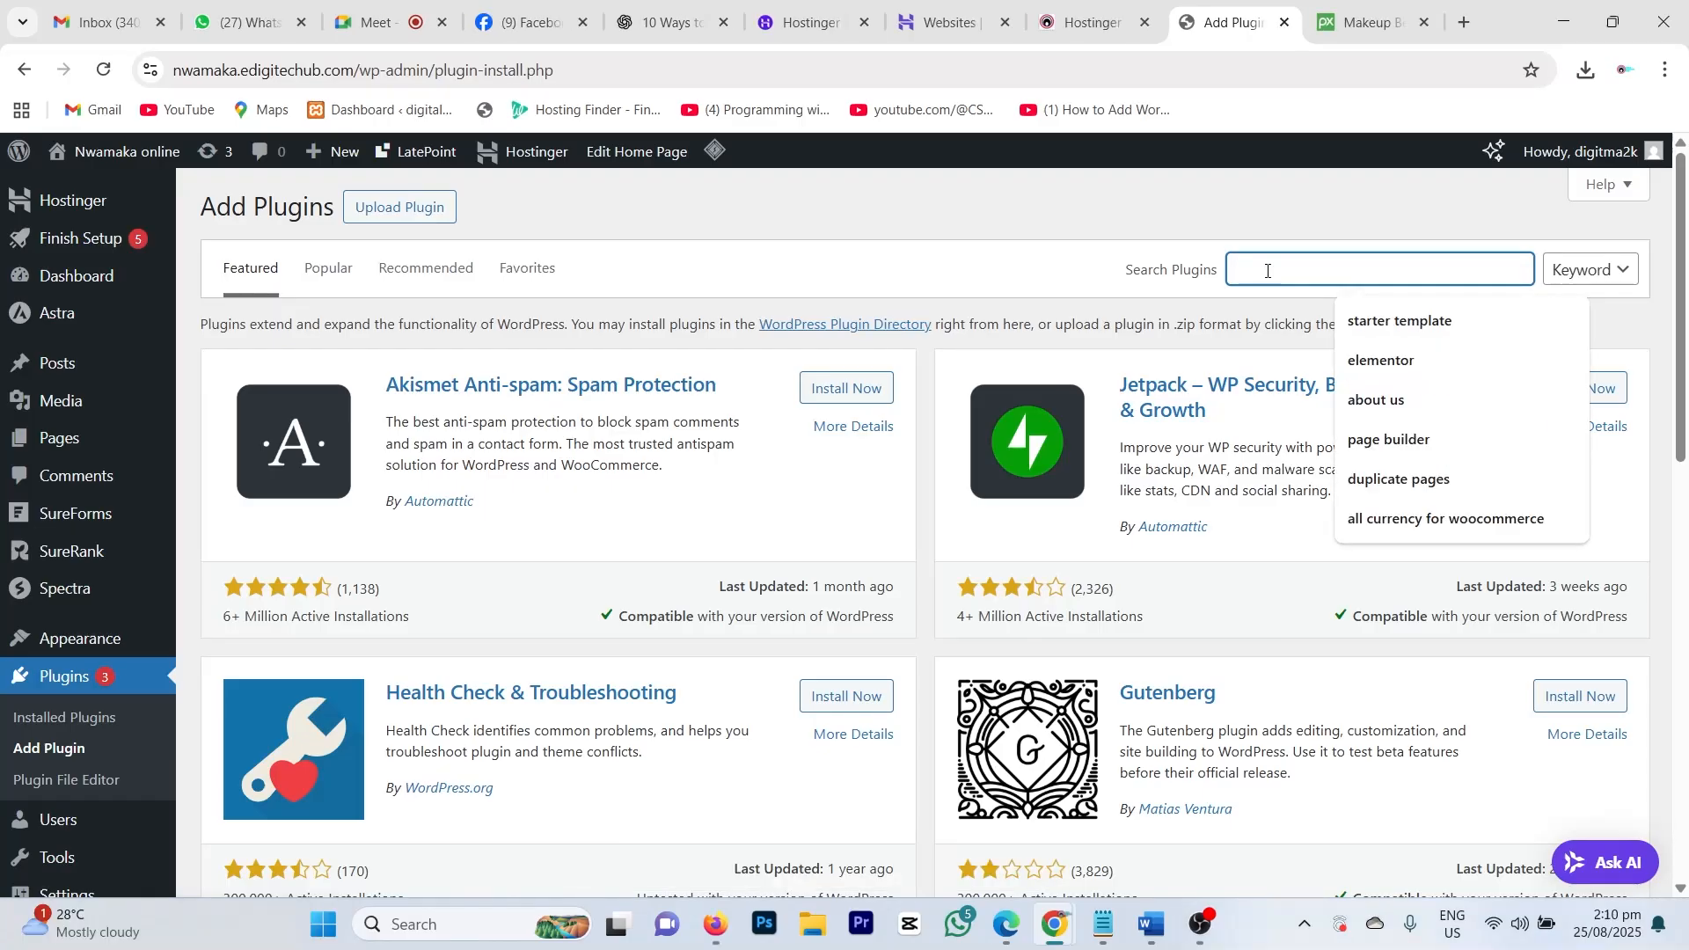
pyautogui.write('mainte')
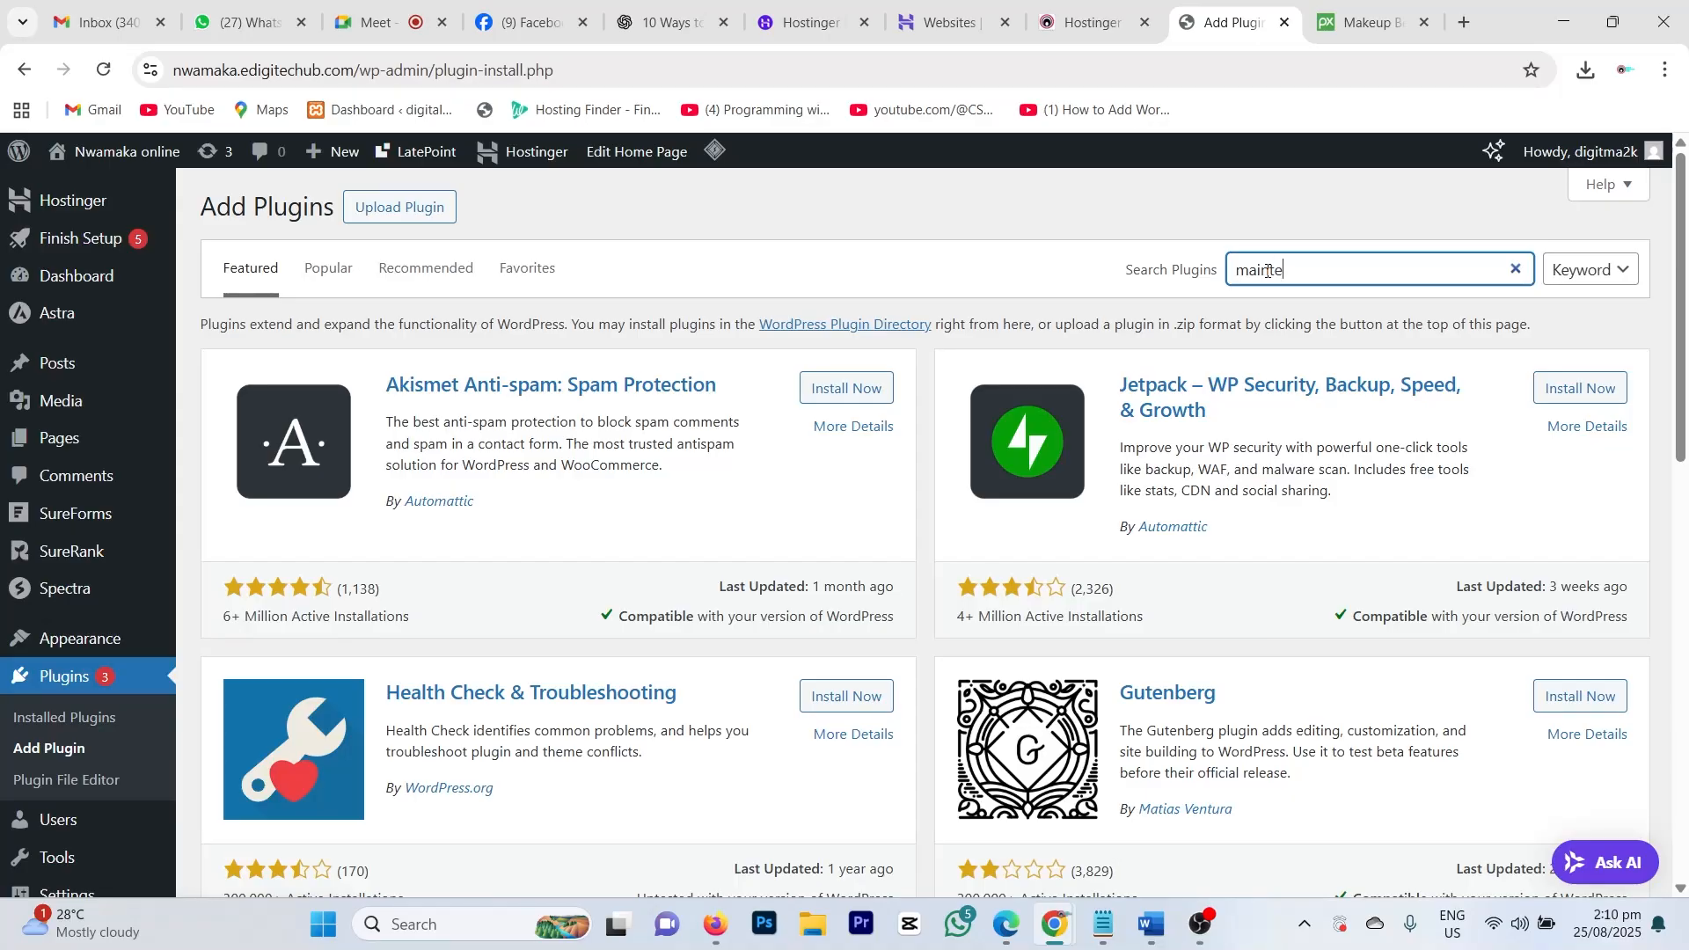
pyautogui.write('na')
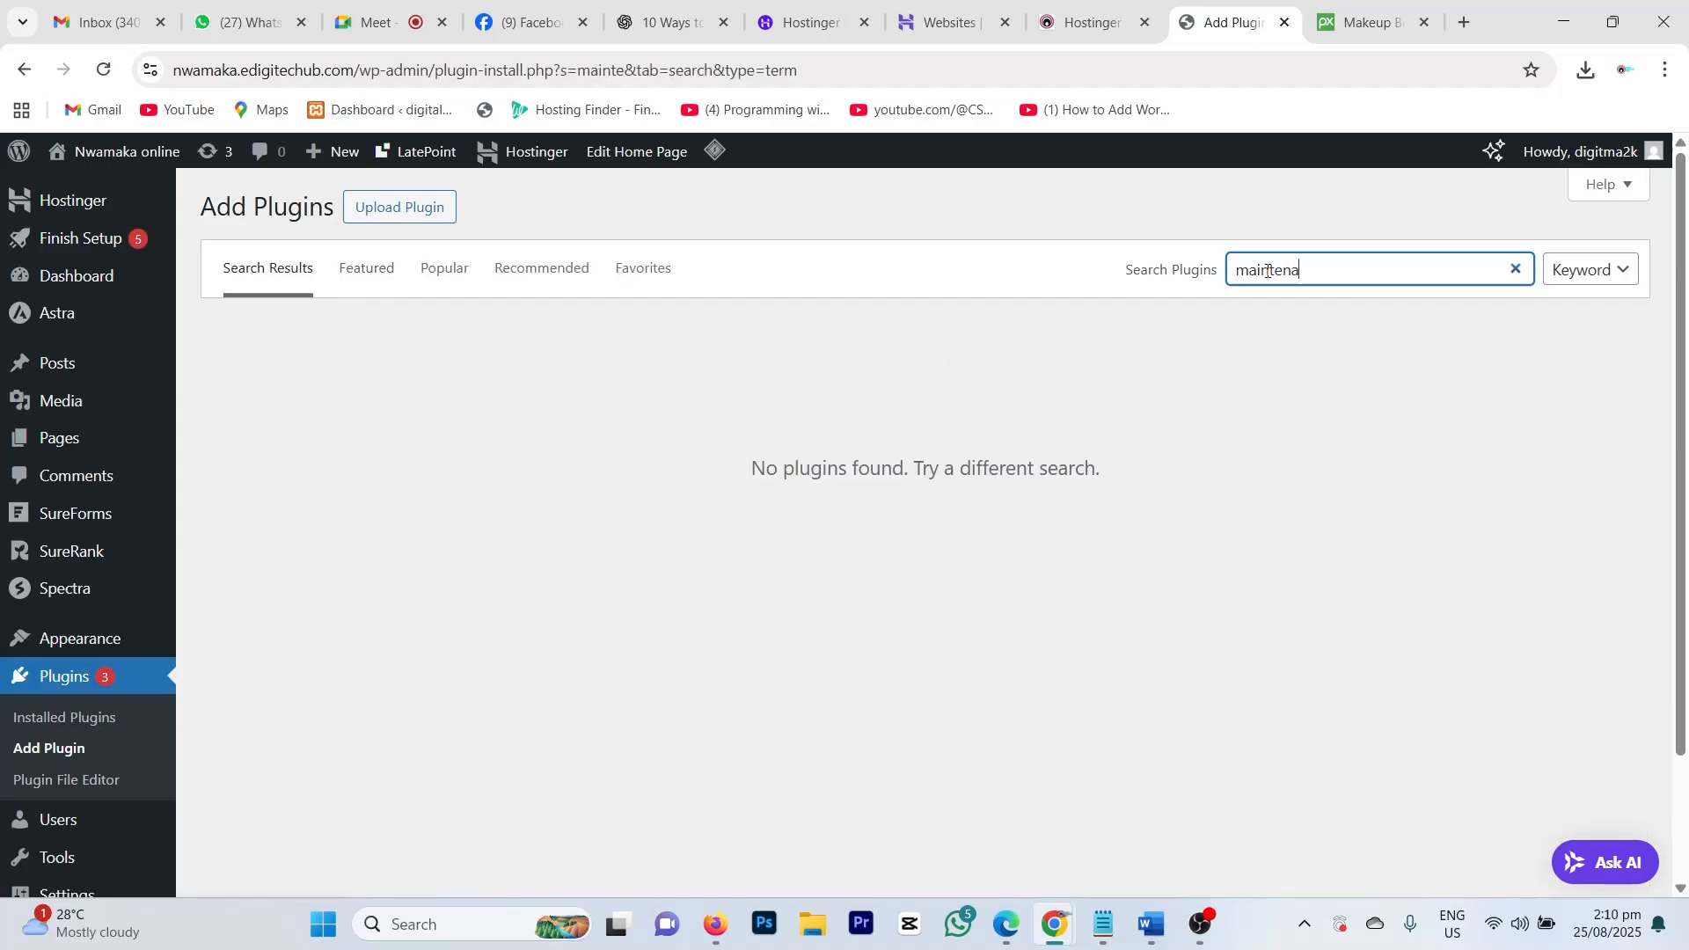
pyautogui.write('nce')
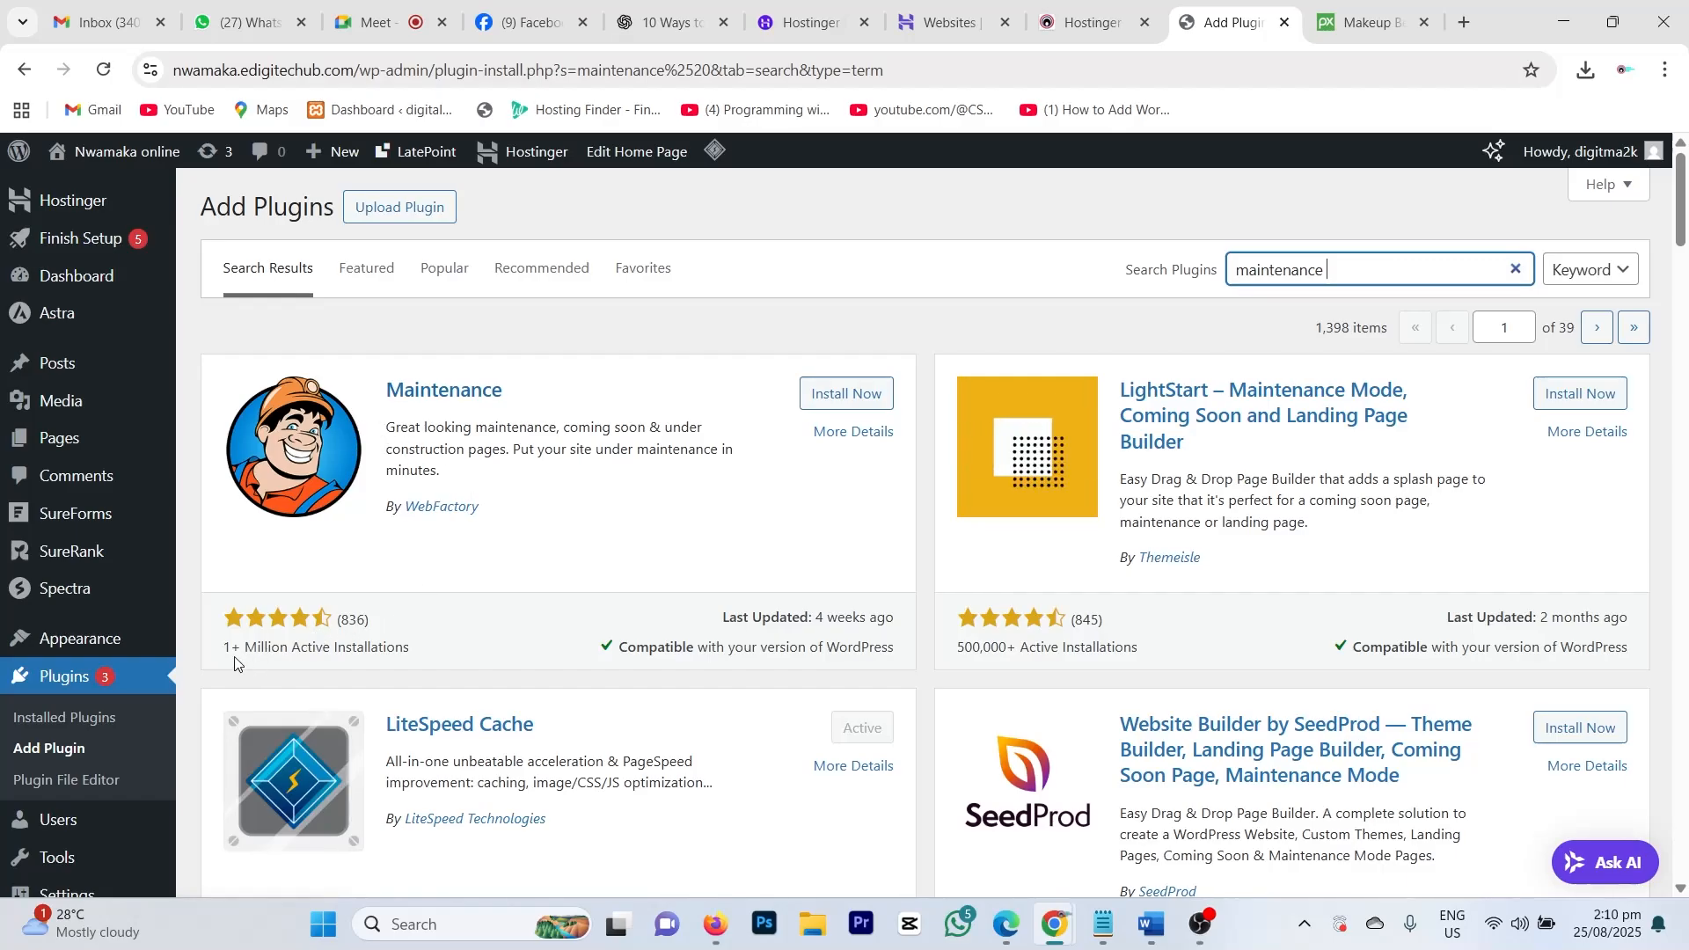
pyautogui.moveTo(226, 619); pyautogui.dragTo(430, 652)
# Step: Review the Maintenance plugin card's install count, rating and last-updated date
pyautogui.click(430, 654)
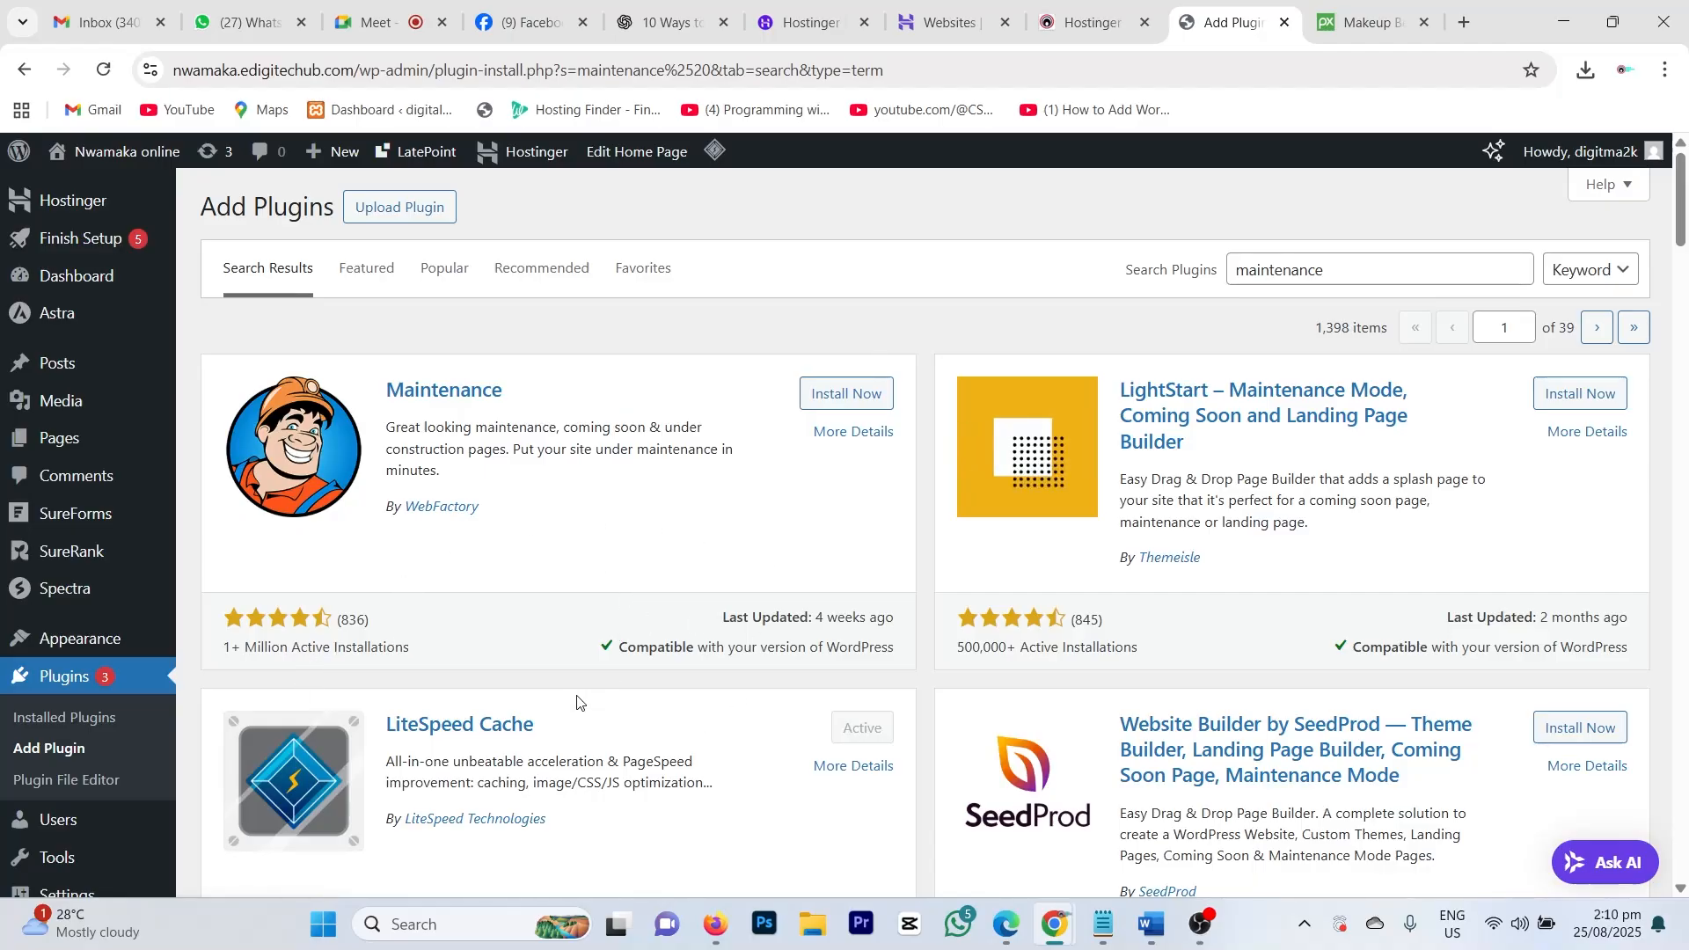
pyautogui.moveTo(837, 618); pyautogui.dragTo(911, 618)
pyautogui.click(855, 626)
pyautogui.scroll(-1, 1535, 629)
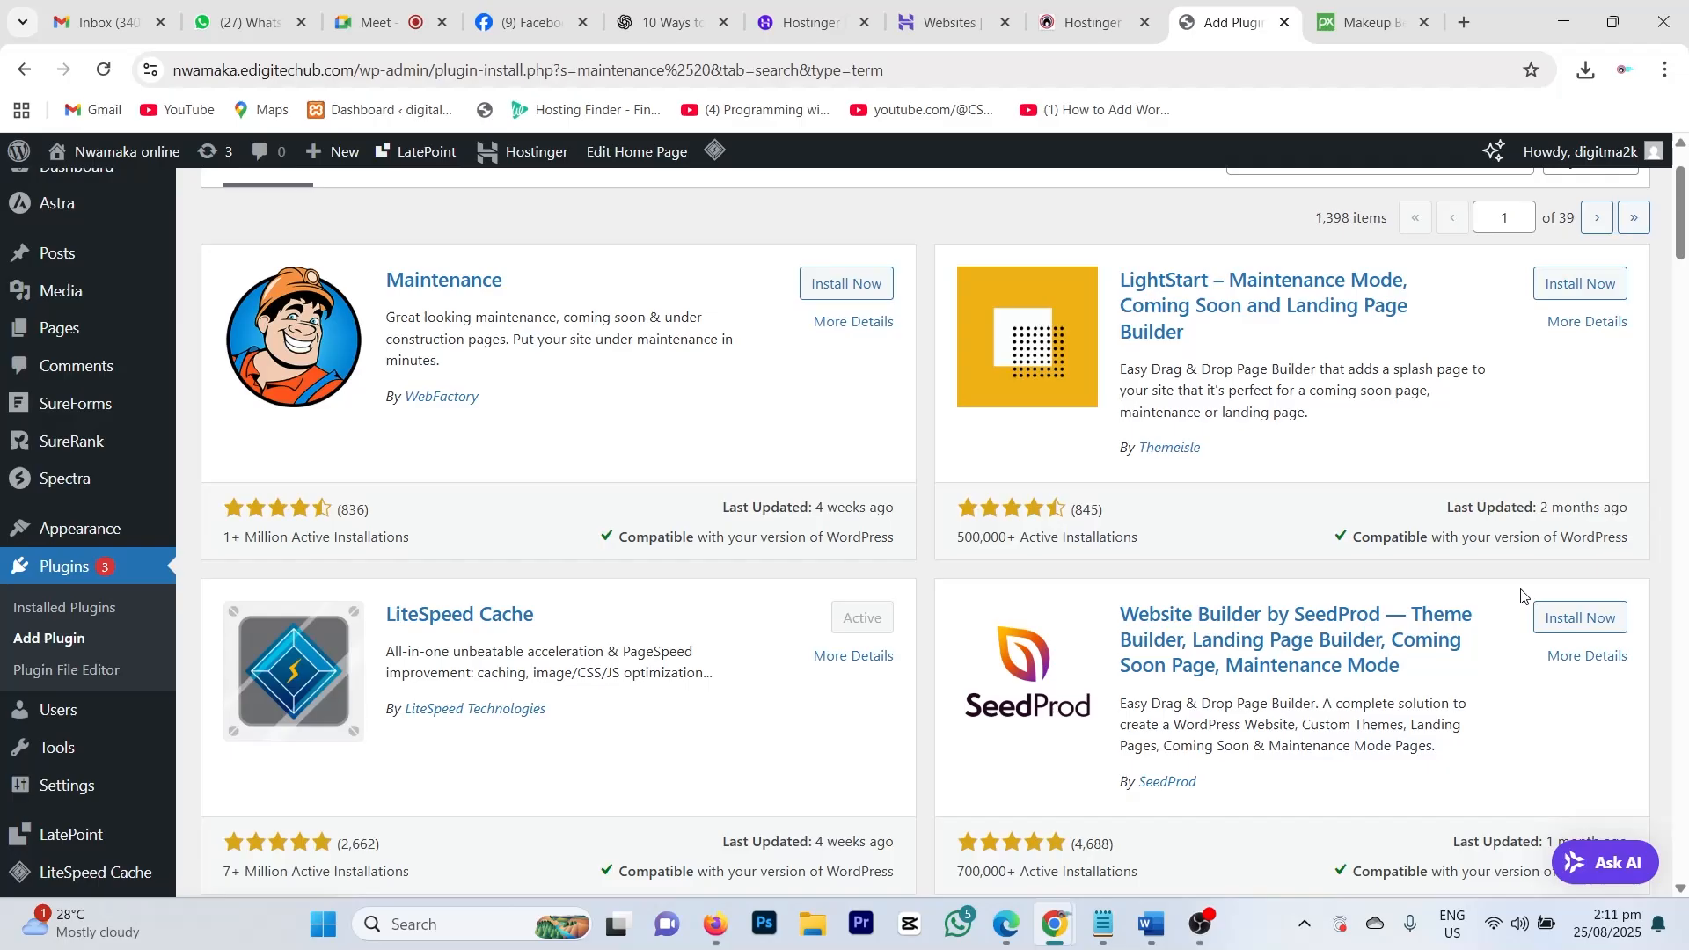
pyautogui.scroll(1, 1521, 595)
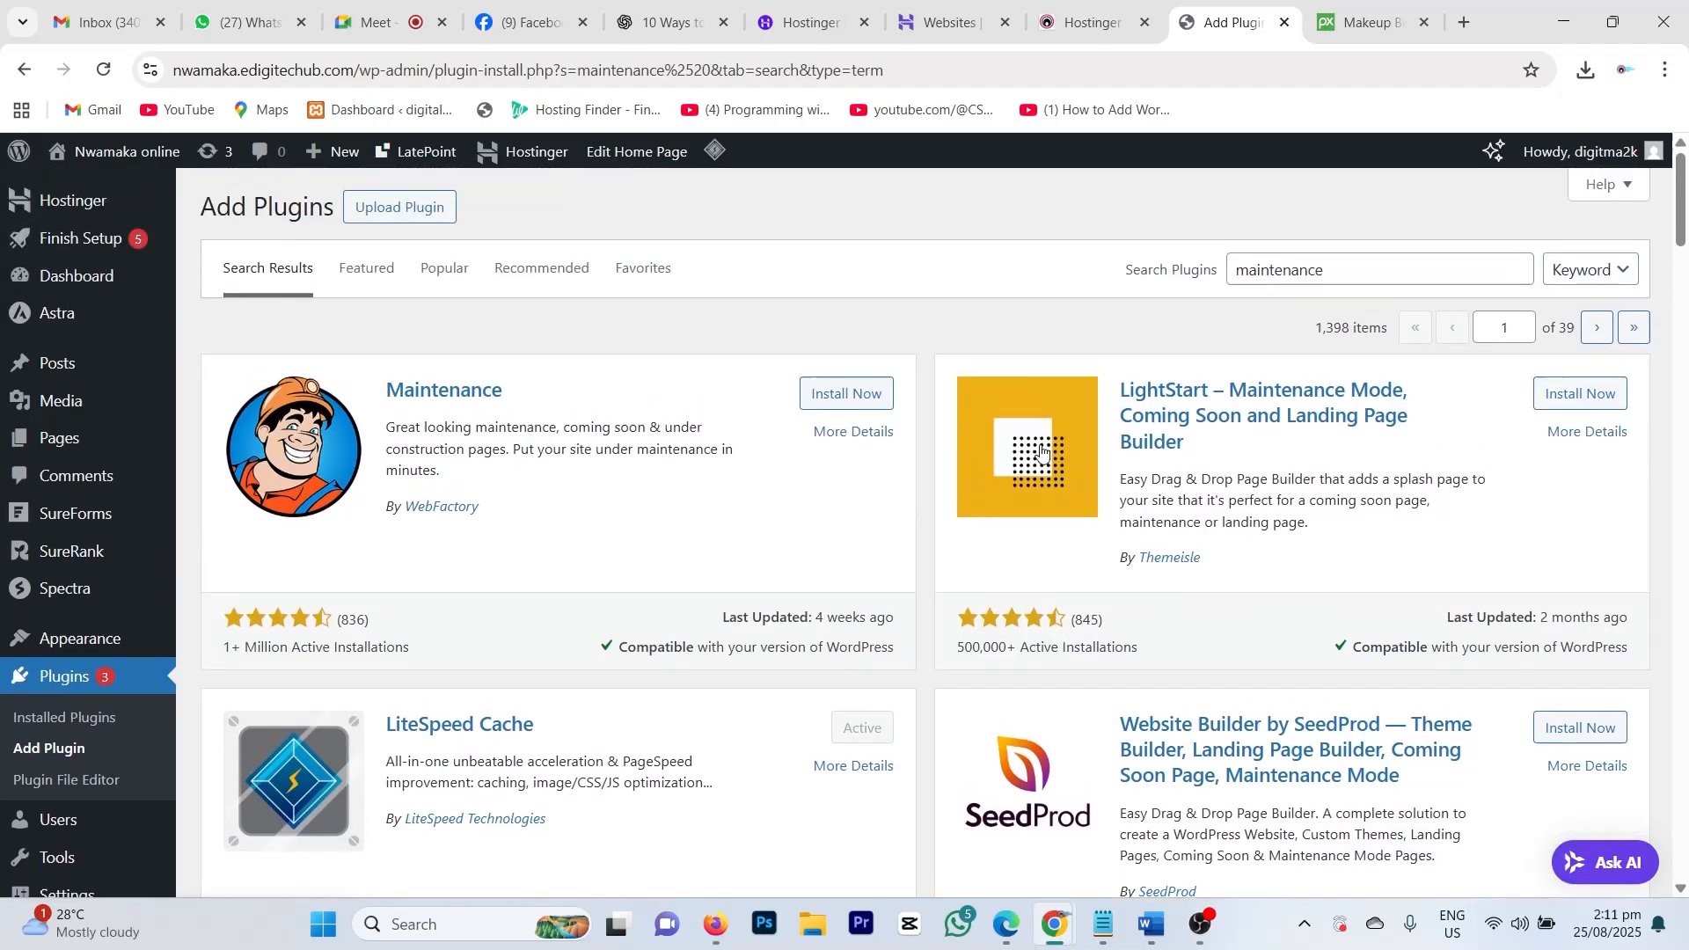
# Step: Install and activate the Maintenance plugin, then find it in the installed plugins list
pyautogui.click(843, 396)
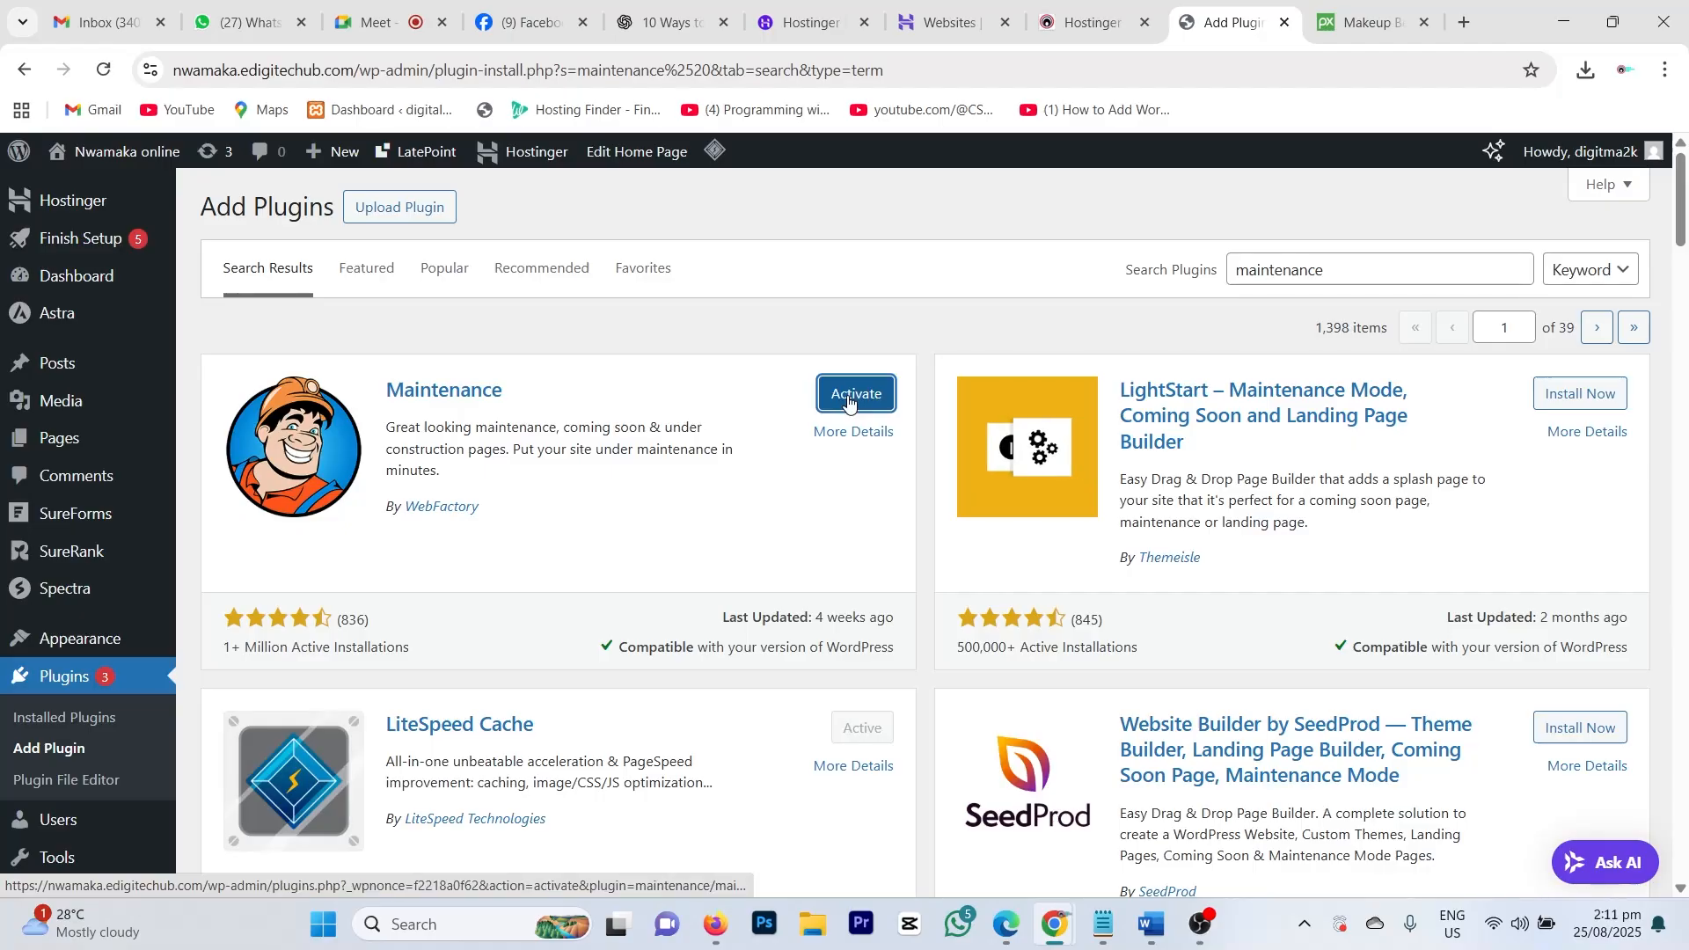
pyautogui.click(847, 401)
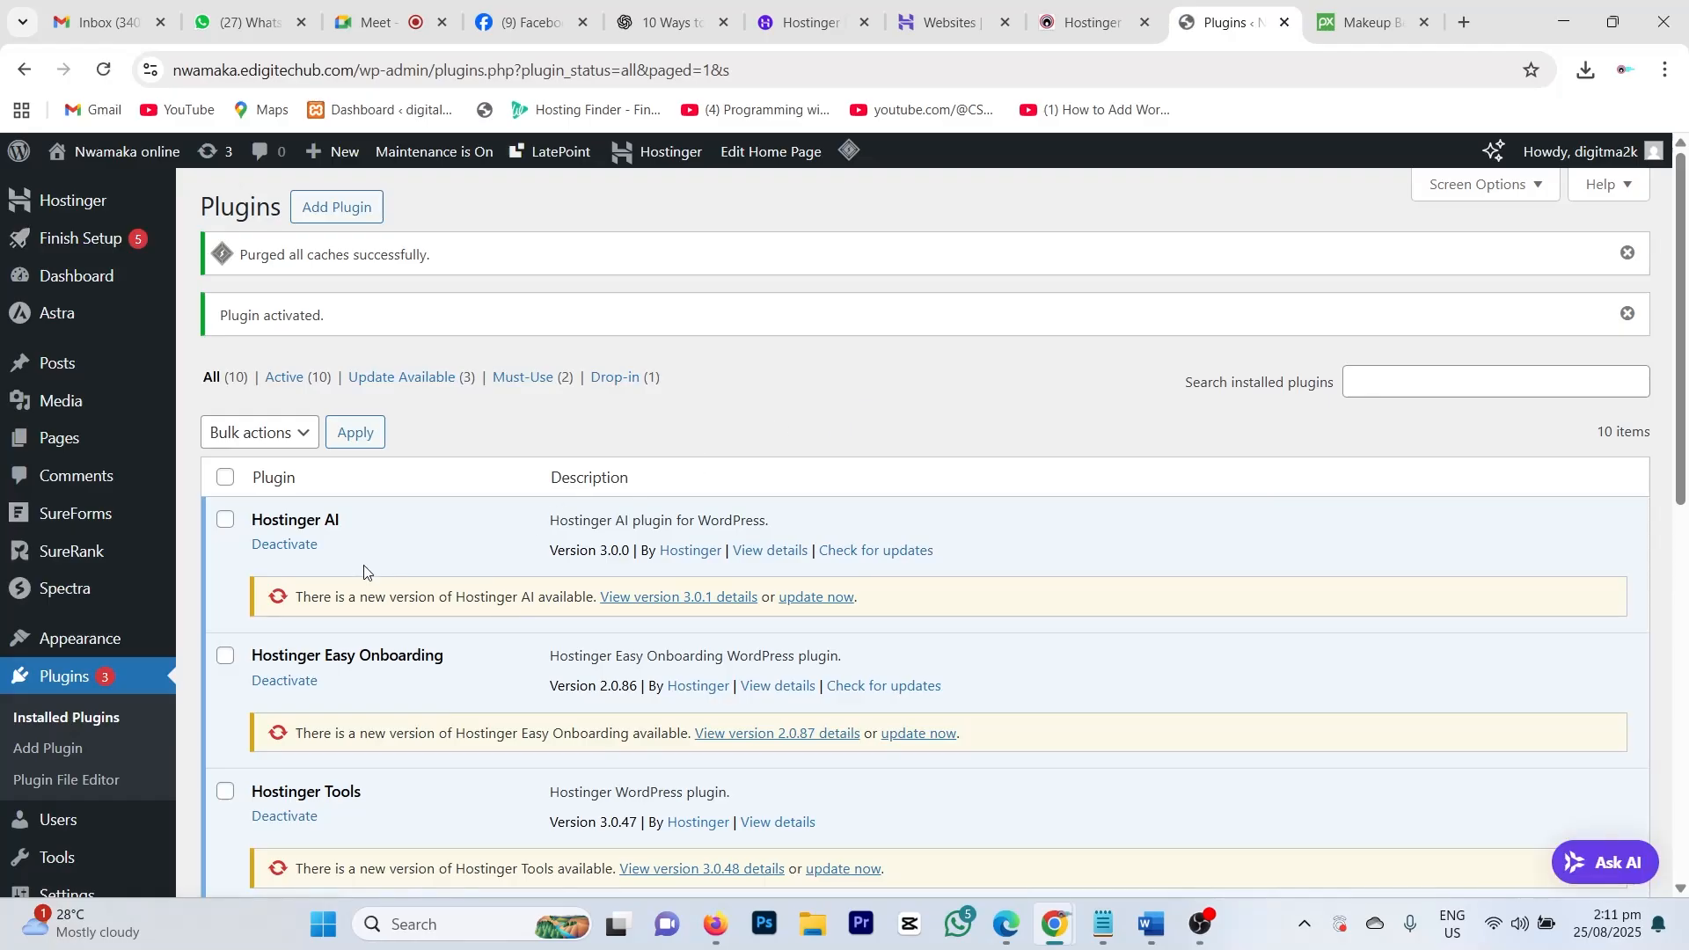
pyautogui.scroll(-5, 799, 619)
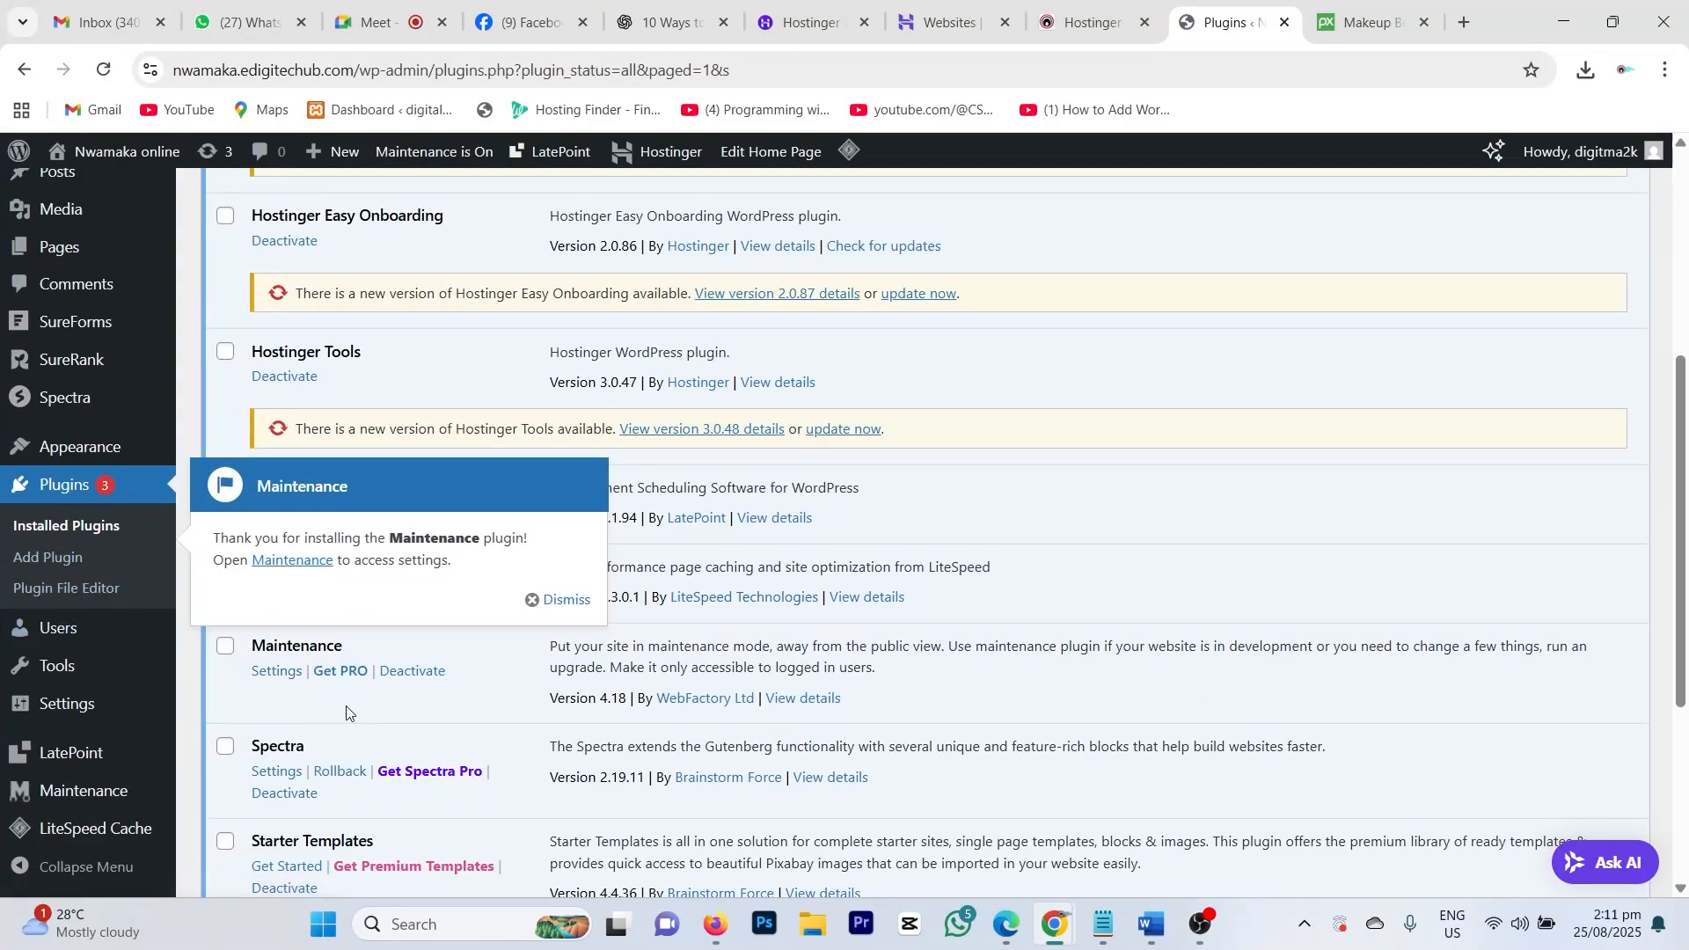
pyautogui.scroll(-1, 346, 705)
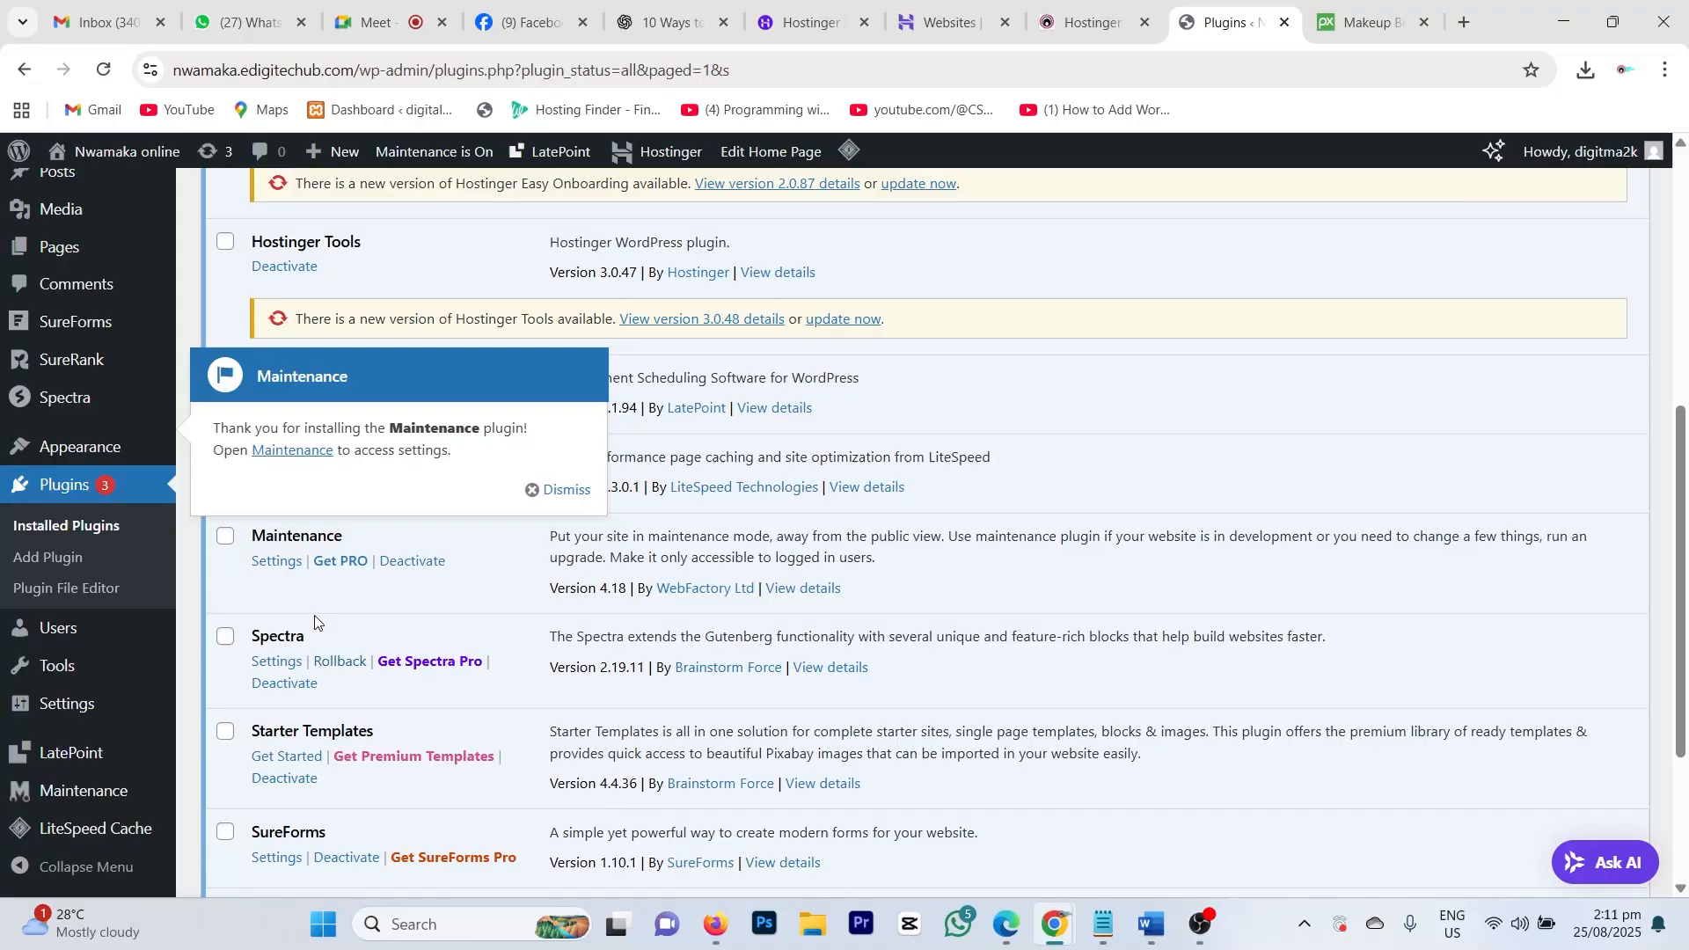
# Step: Go to the Maintenance plugin's Settings page and close the PRO pricing popup
pyautogui.click(275, 565)
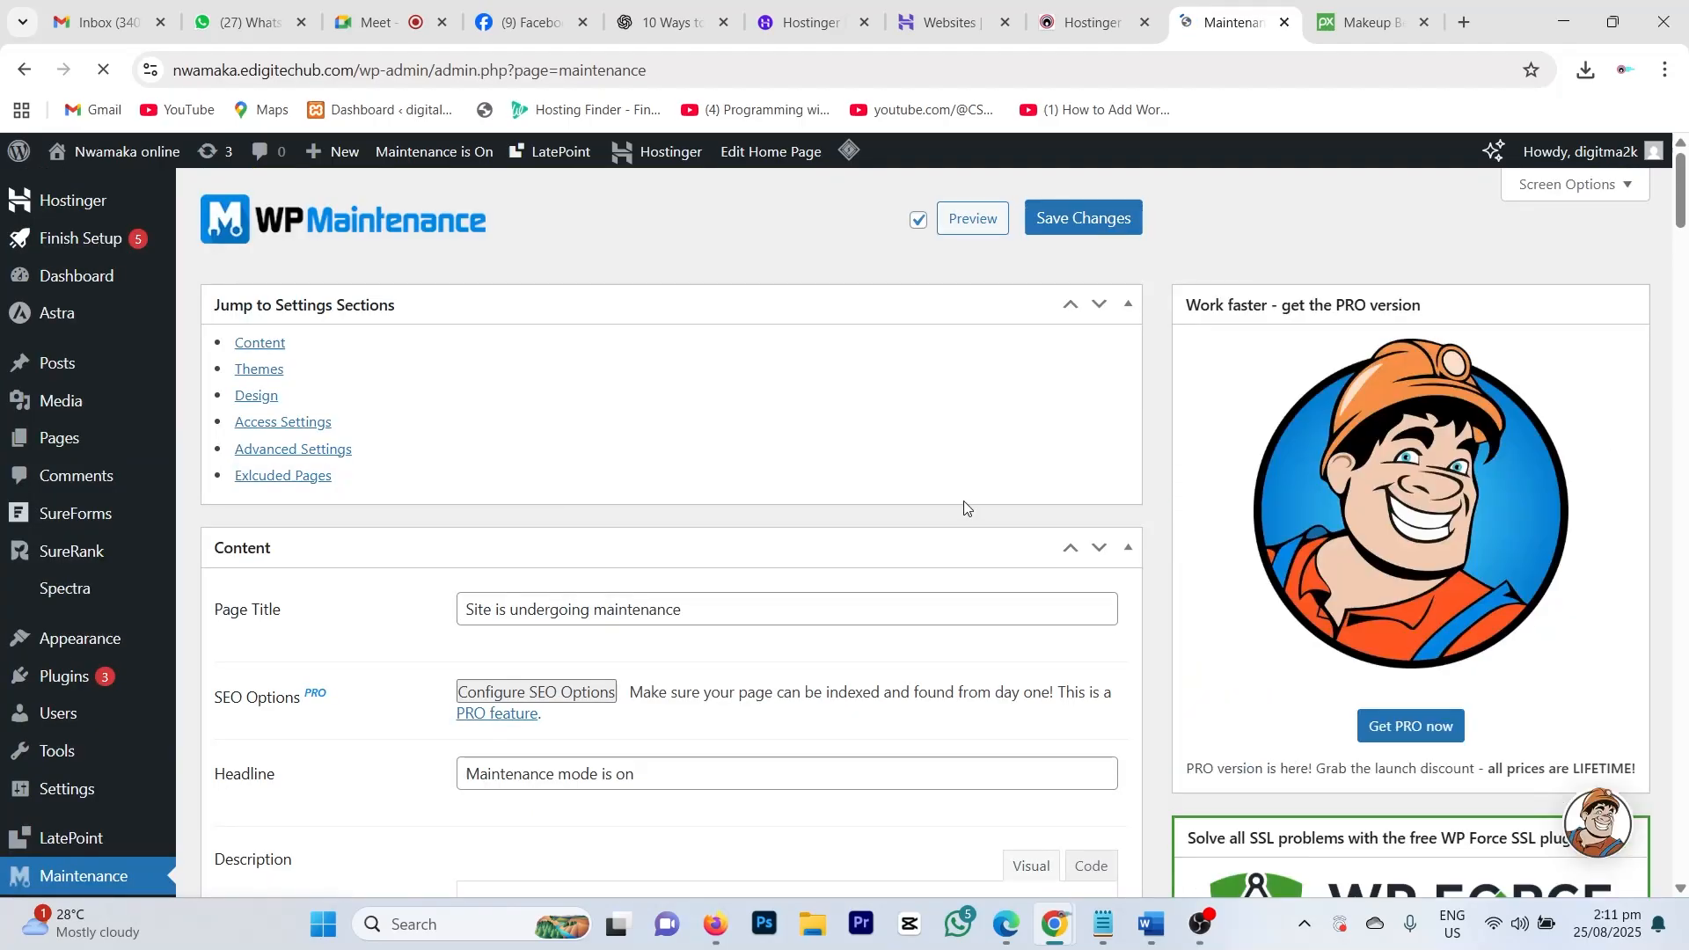
pyautogui.scroll(-15, 765, 540)
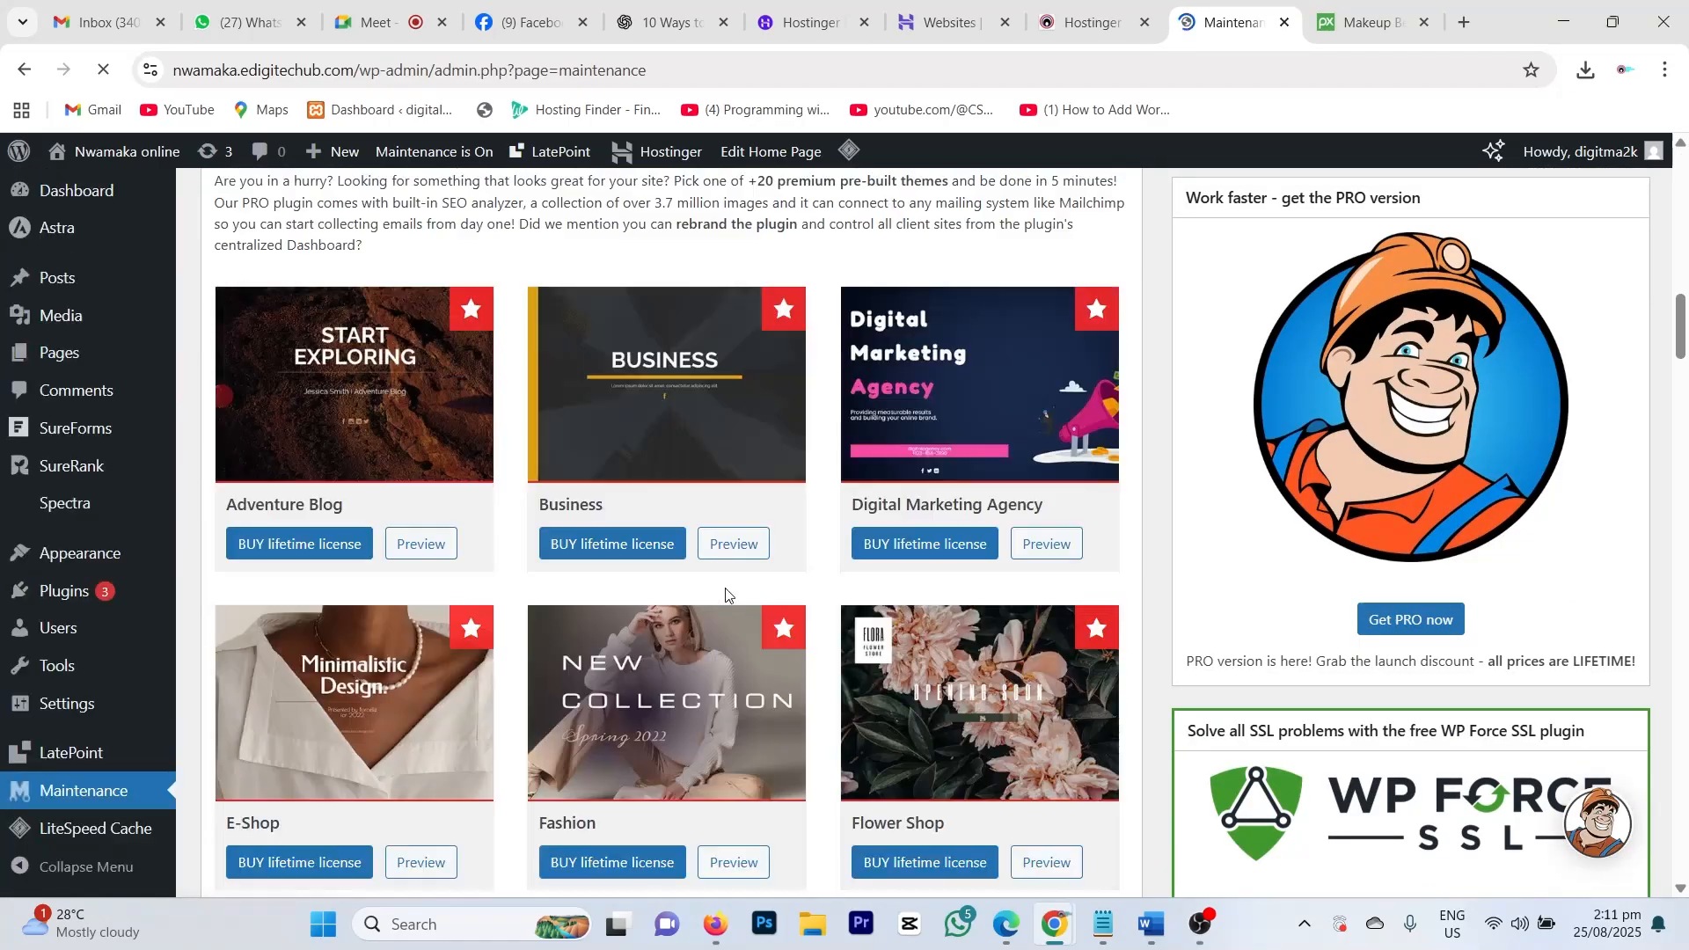
pyautogui.scroll(7, 717, 574)
pyautogui.scroll(4, 721, 576)
pyautogui.scroll(-4, 734, 577)
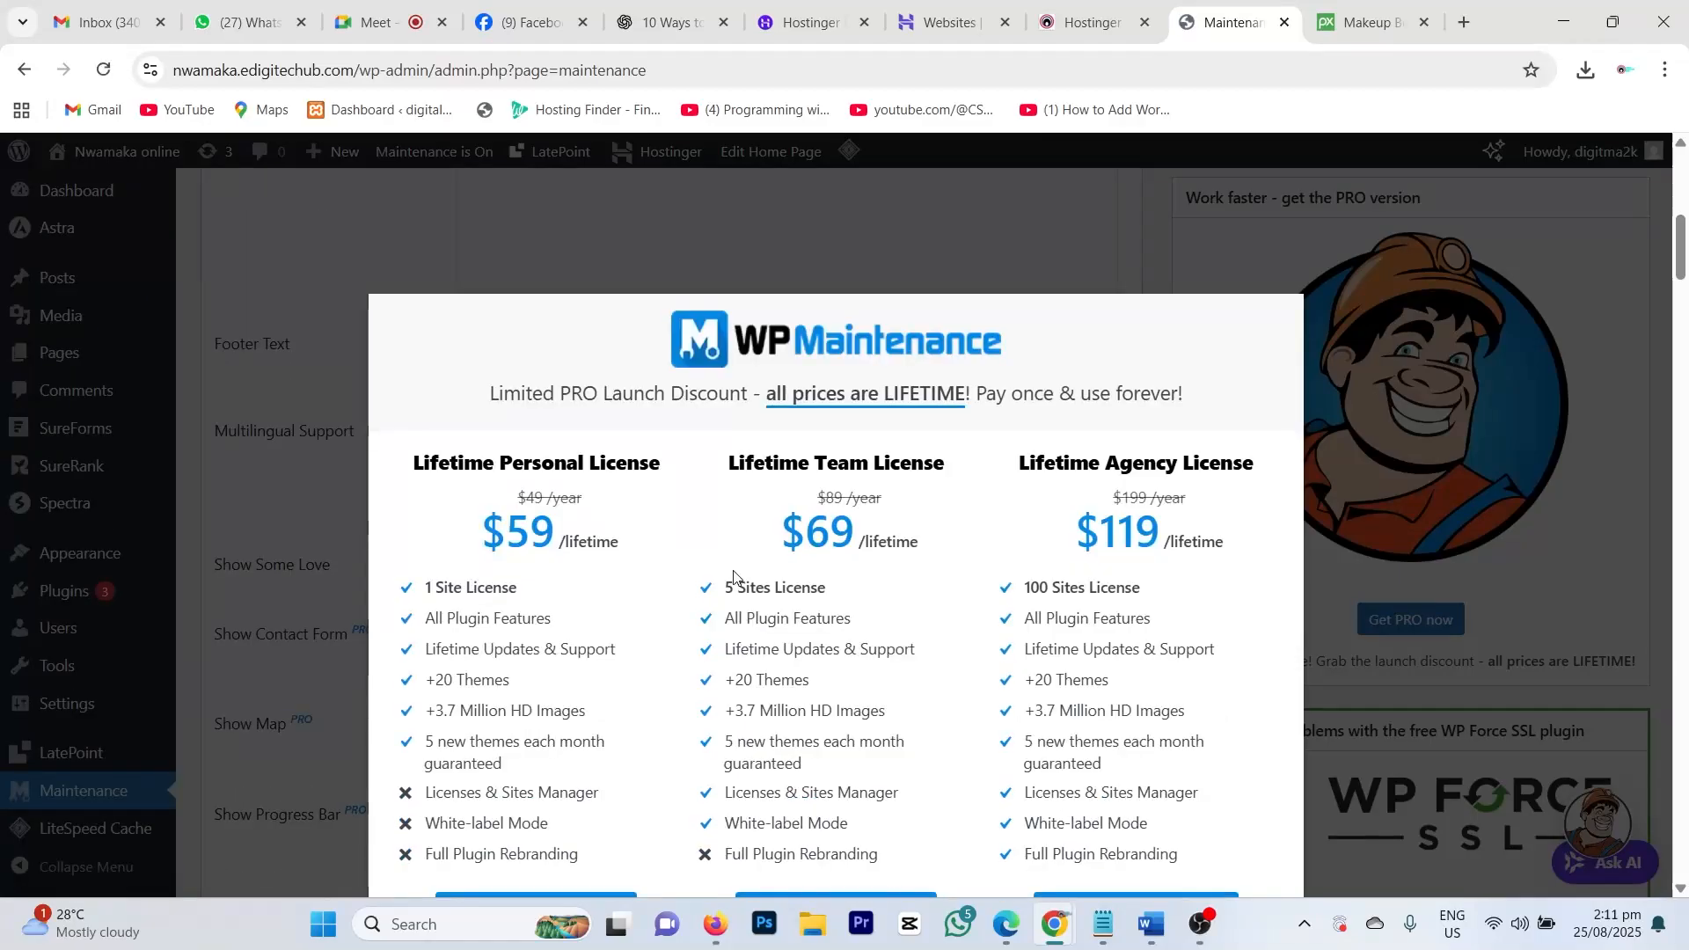
pyautogui.scroll(-15, 735, 576)
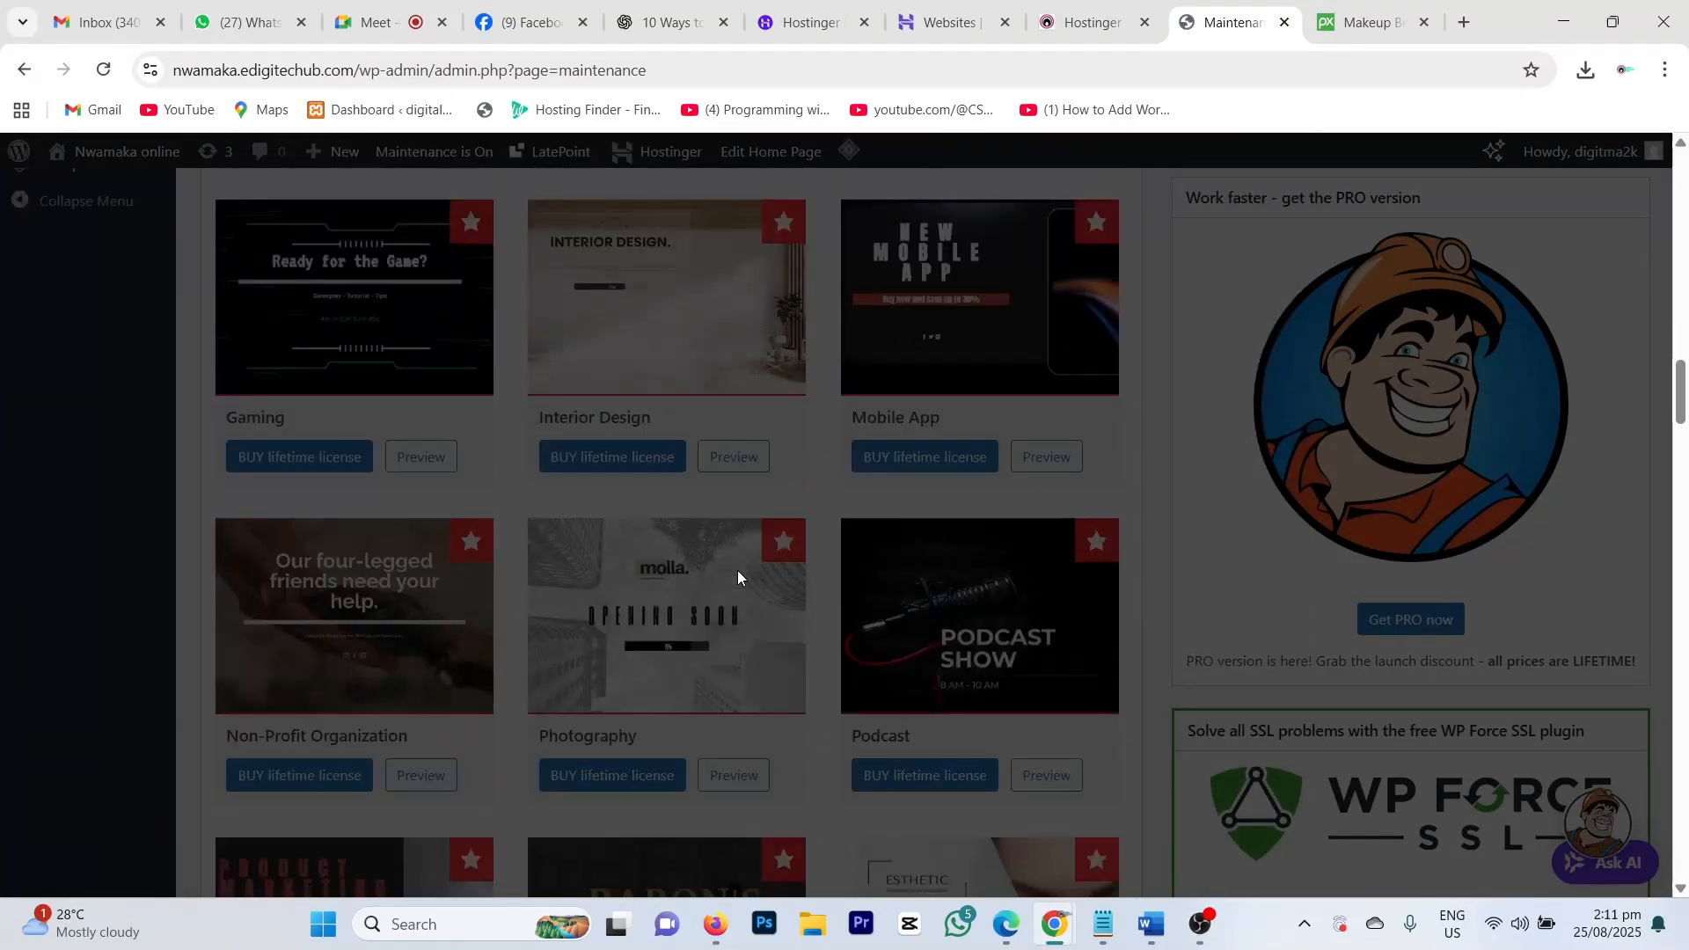
pyautogui.scroll(8, 737, 572)
pyautogui.scroll(8, 738, 570)
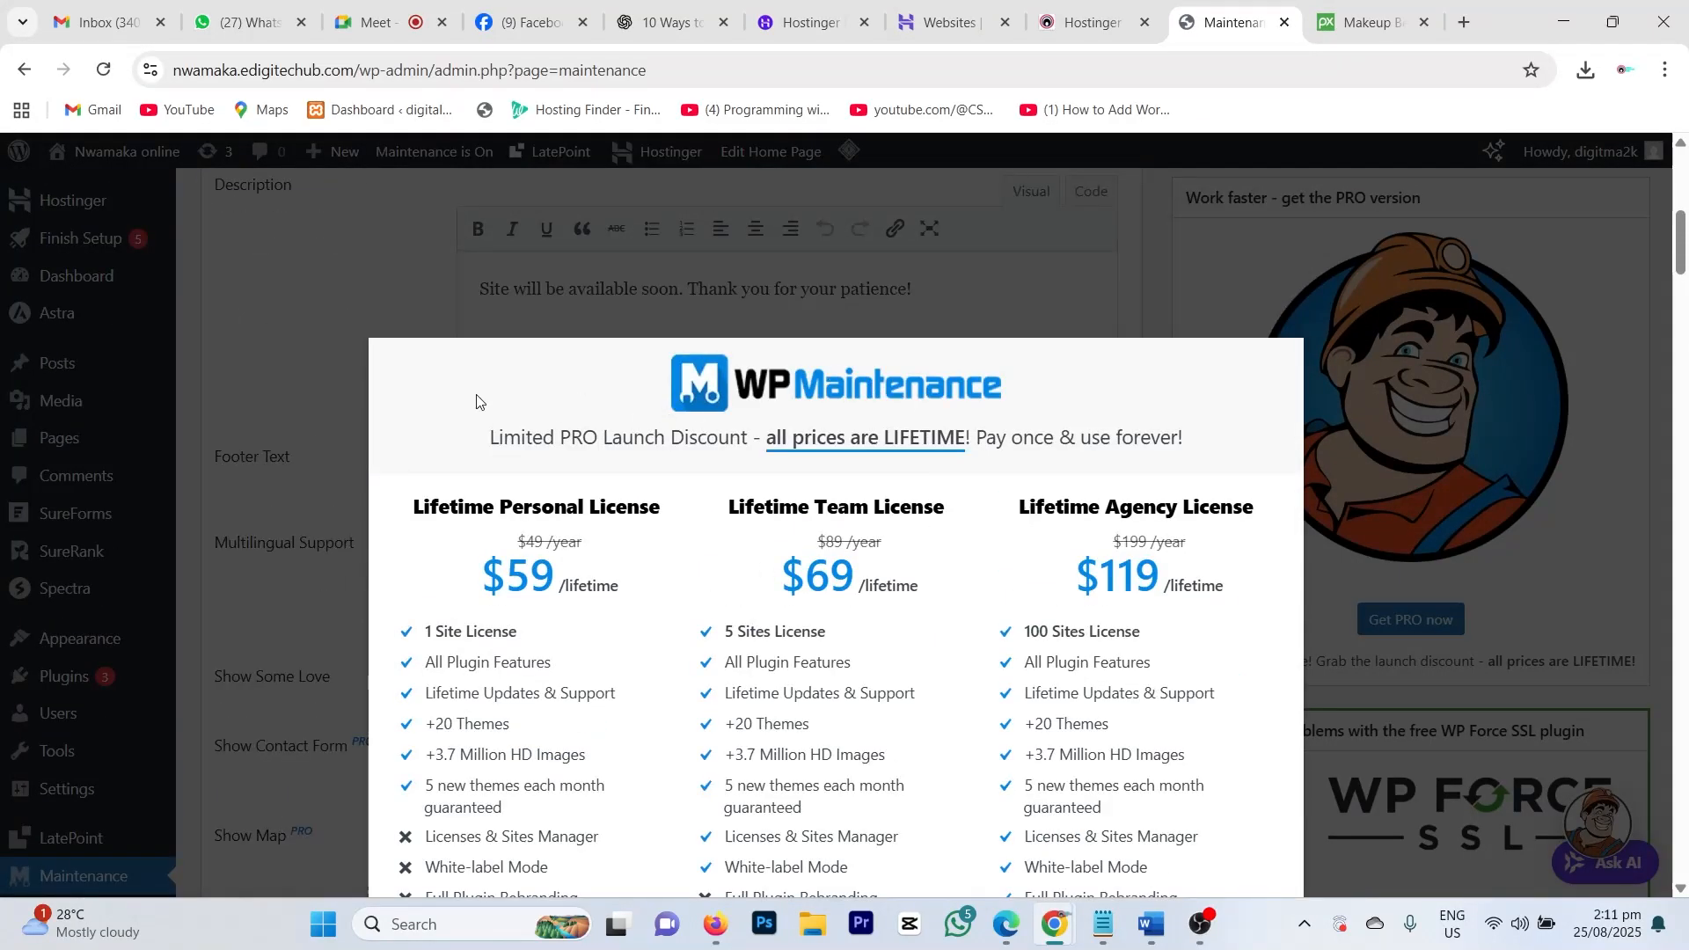
pyautogui.scroll(-6, 646, 610)
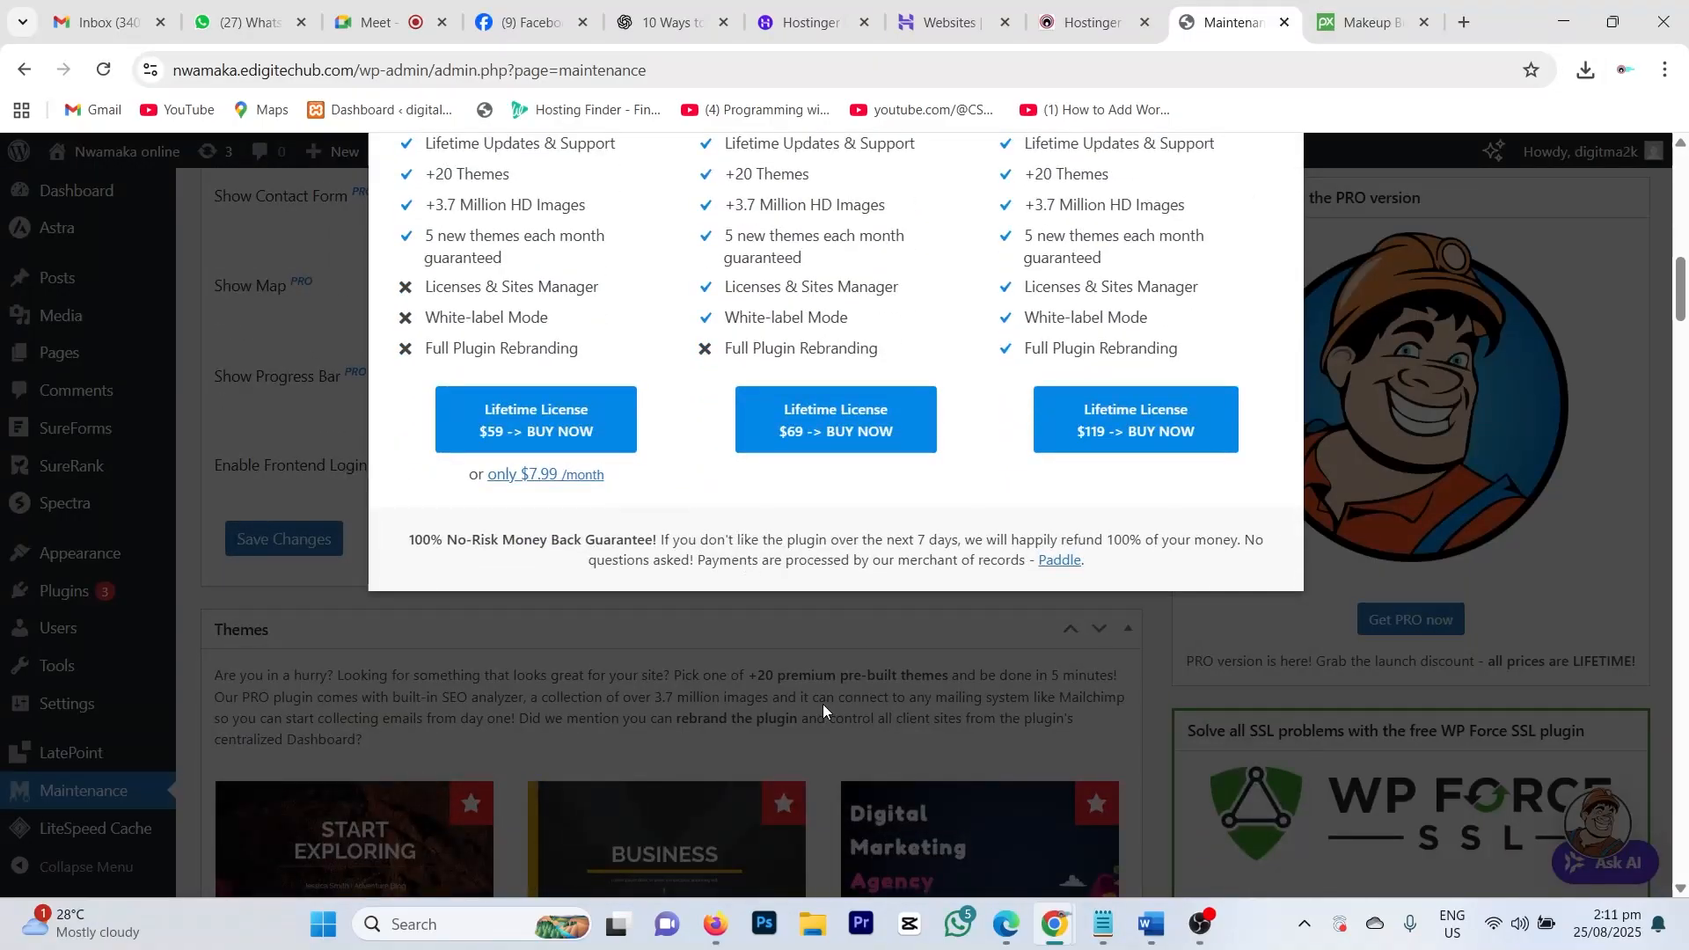
pyautogui.click(817, 670)
pyautogui.scroll(20, 818, 670)
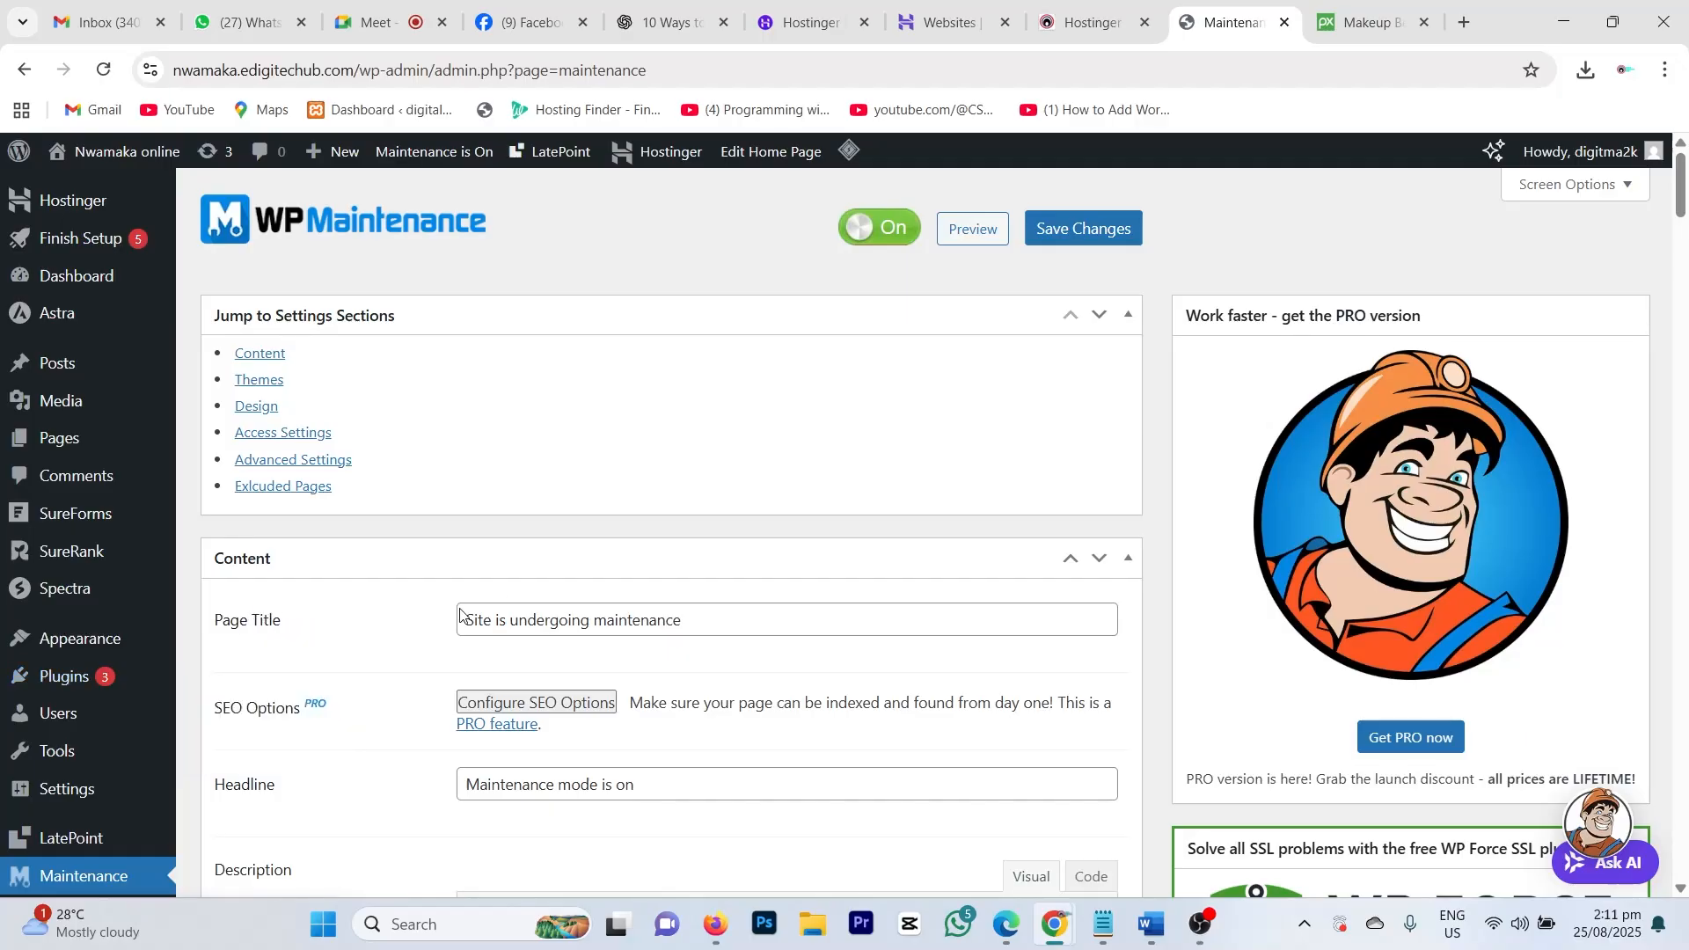
pyautogui.scroll(-1, 512, 549)
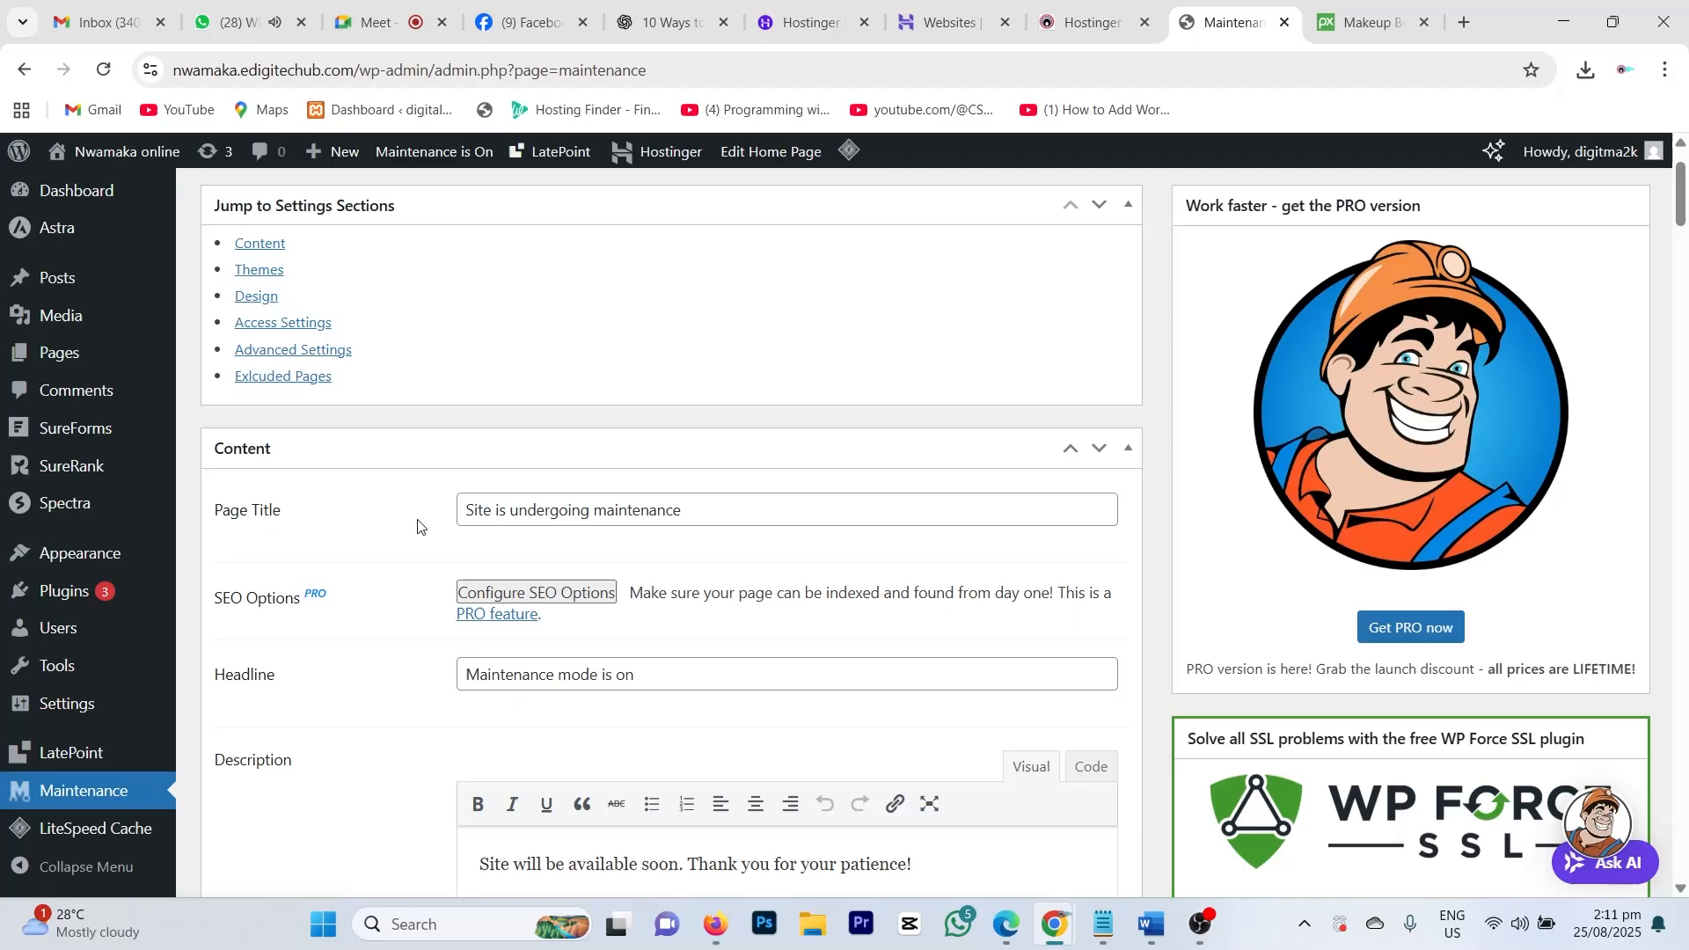
# Step: Change the maintenance page title to 'Hair Revamping & Washing'
pyautogui.click(694, 513)
pyautogui.moveTo(694, 513); pyautogui.dragTo(432, 515)
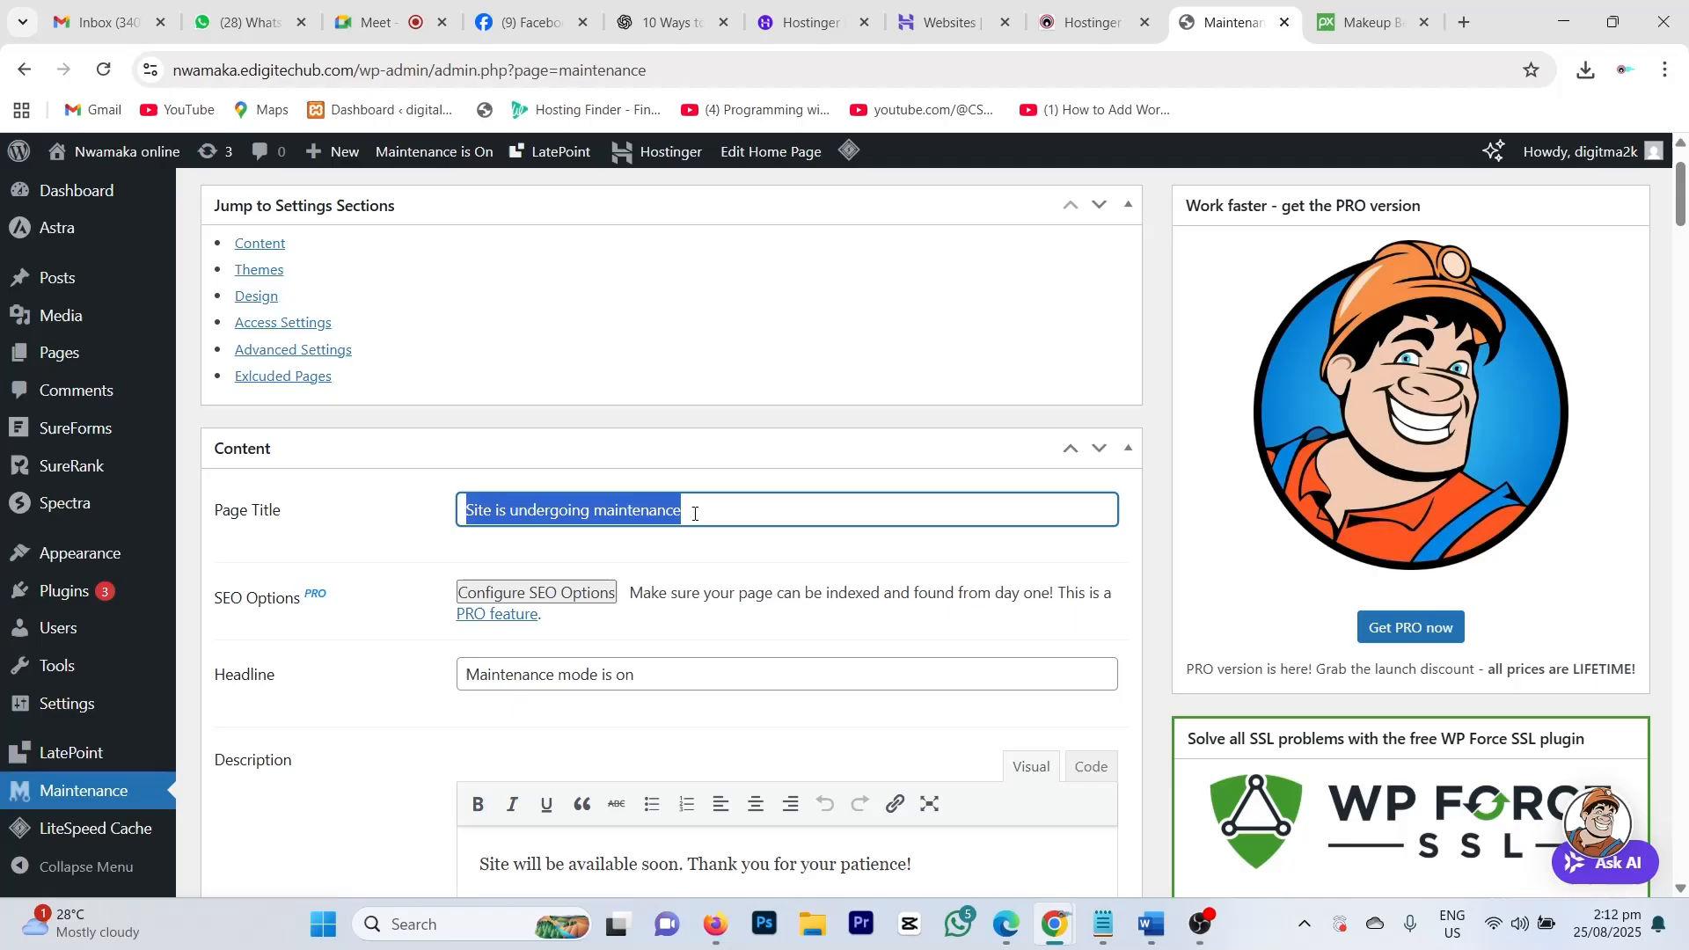
pyautogui.write('Hair R')
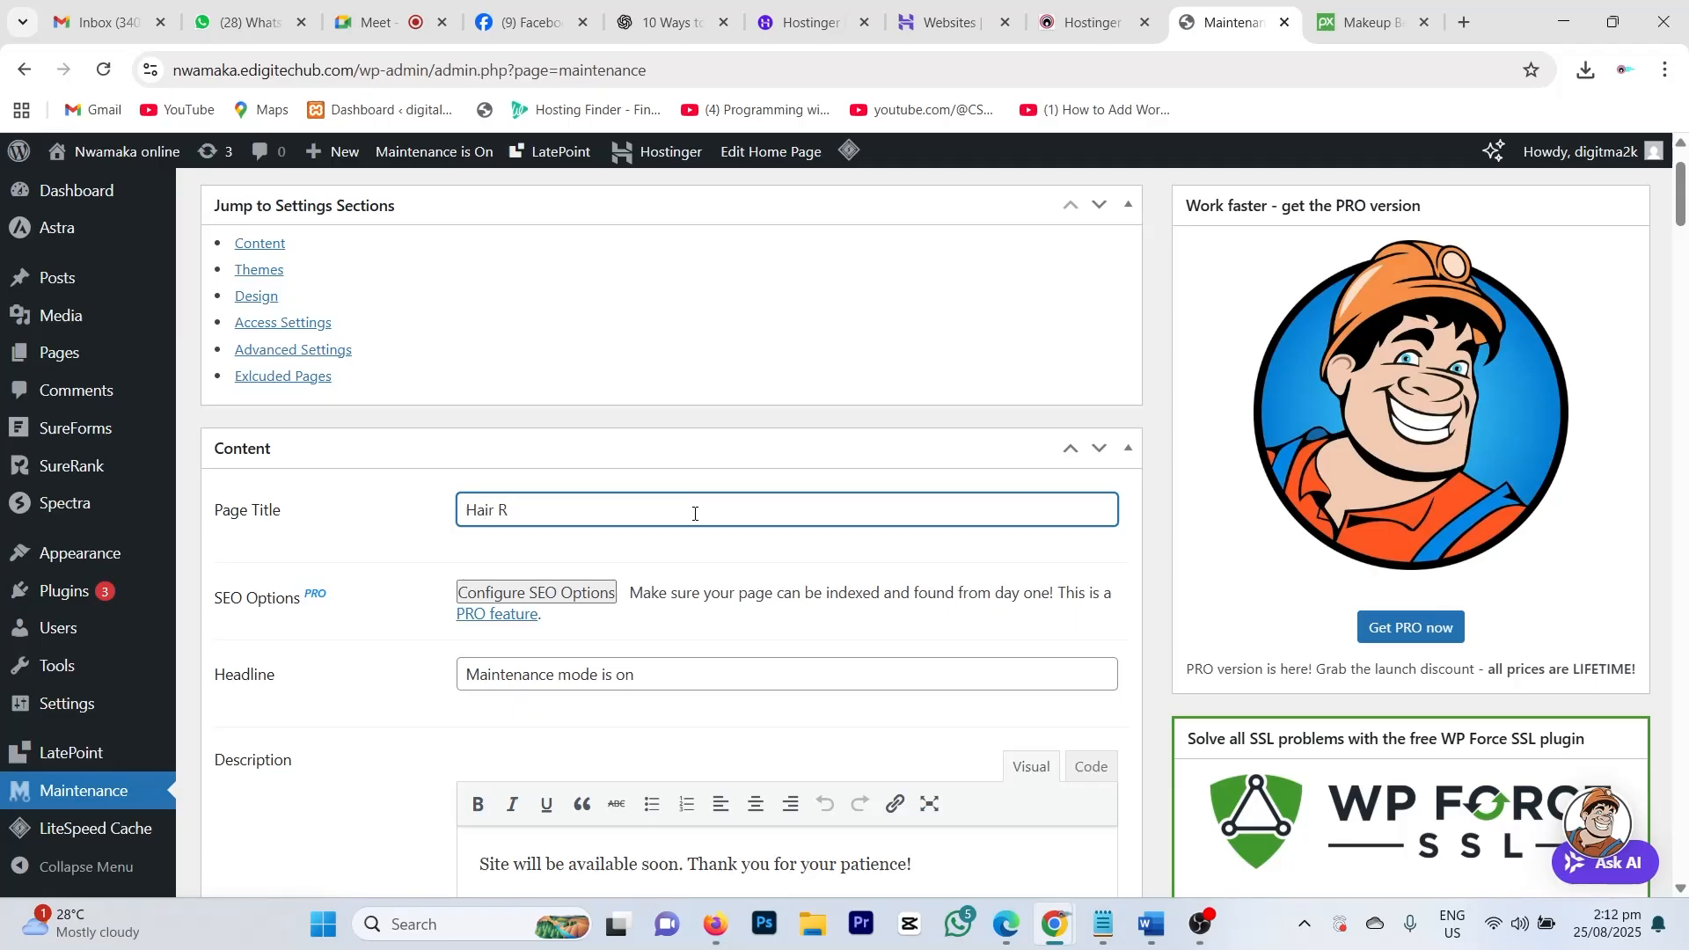
pyautogui.write('evamping And Washing')
pyautogui.moveTo(607, 511); pyautogui.dragTo(582, 510)
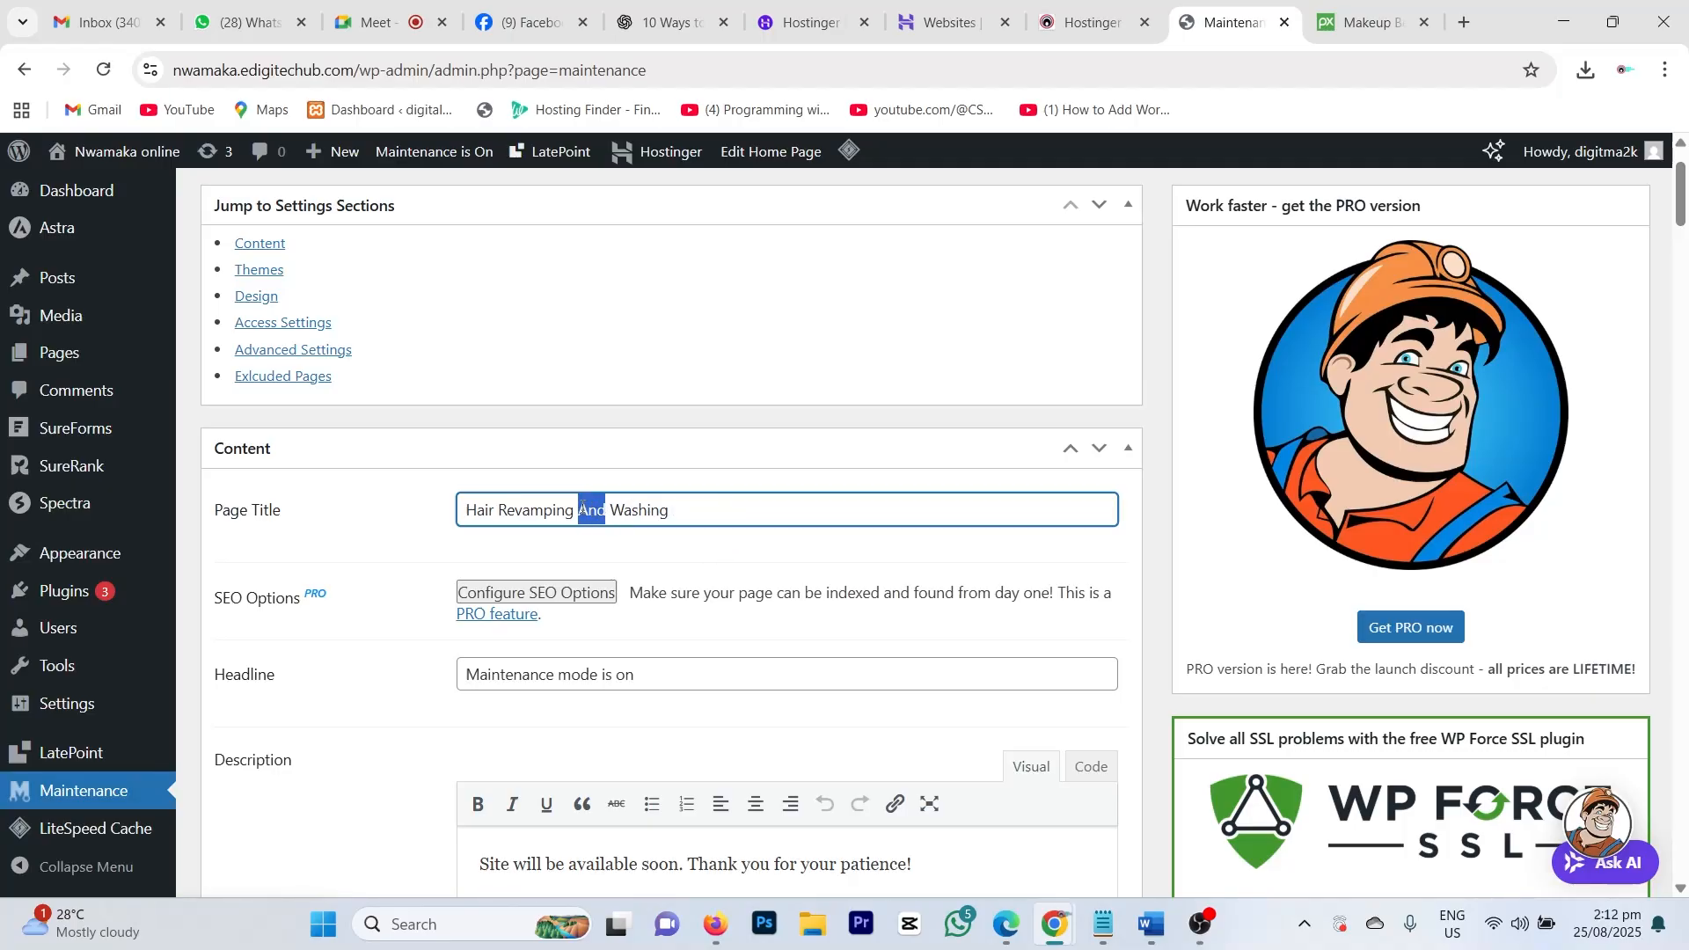
pyautogui.write('&')
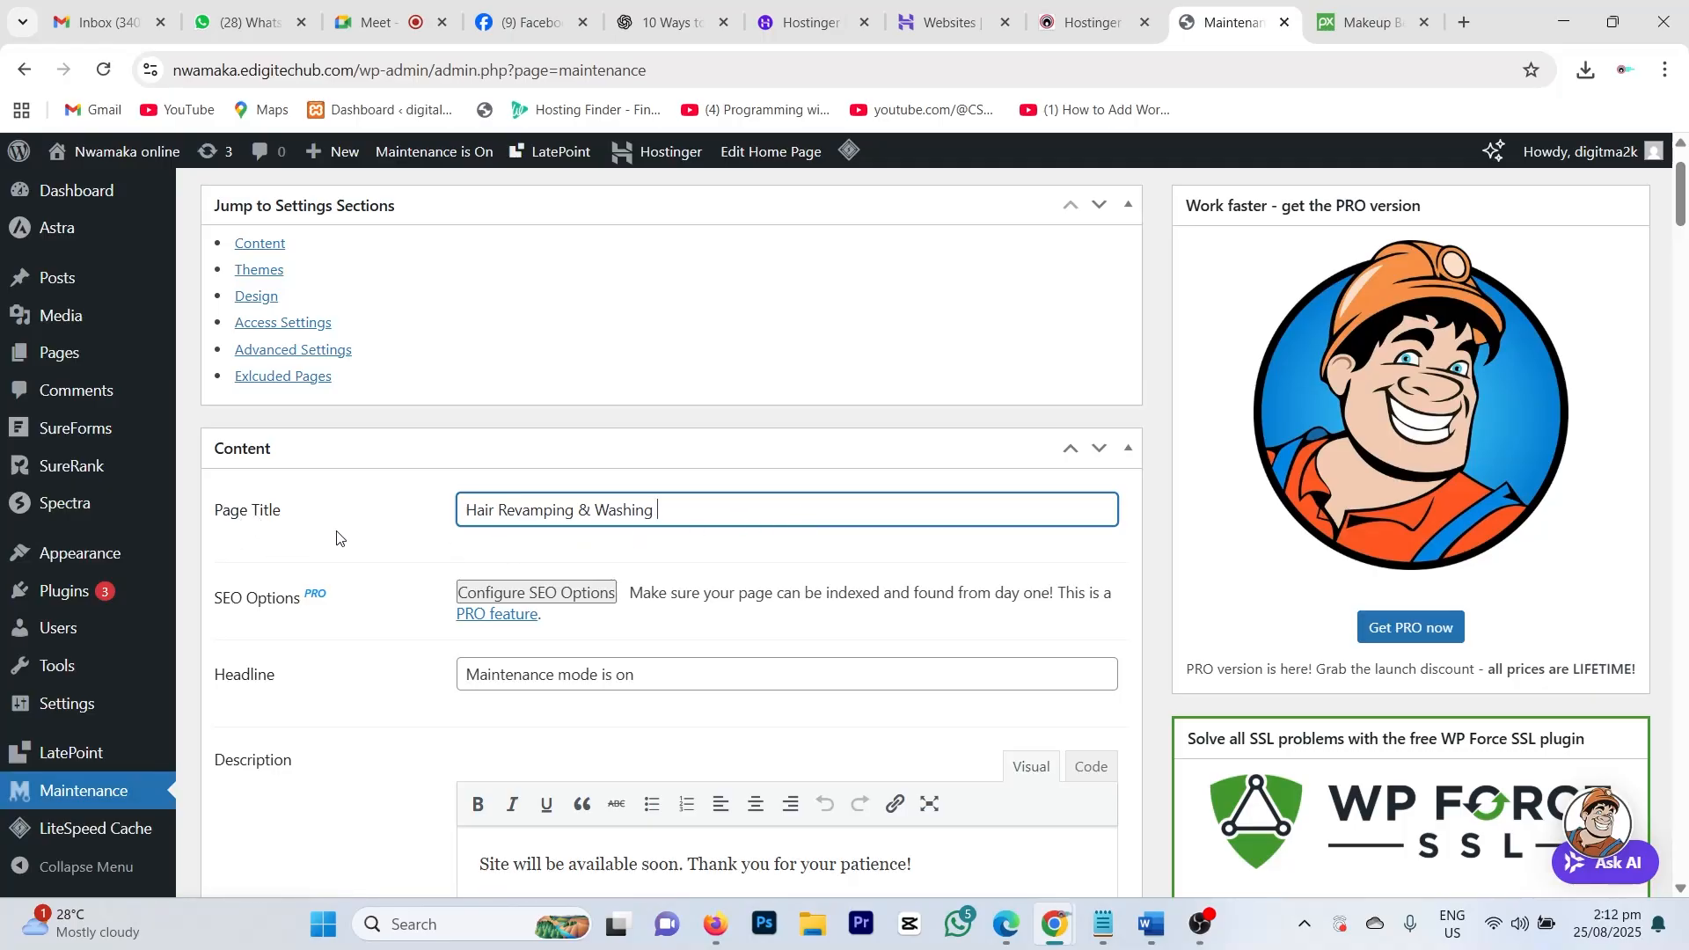
# Step: Rewrite the headline as 'Coming Soon: Best Hair Revemping.'
pyautogui.scroll(-1, 273, 560)
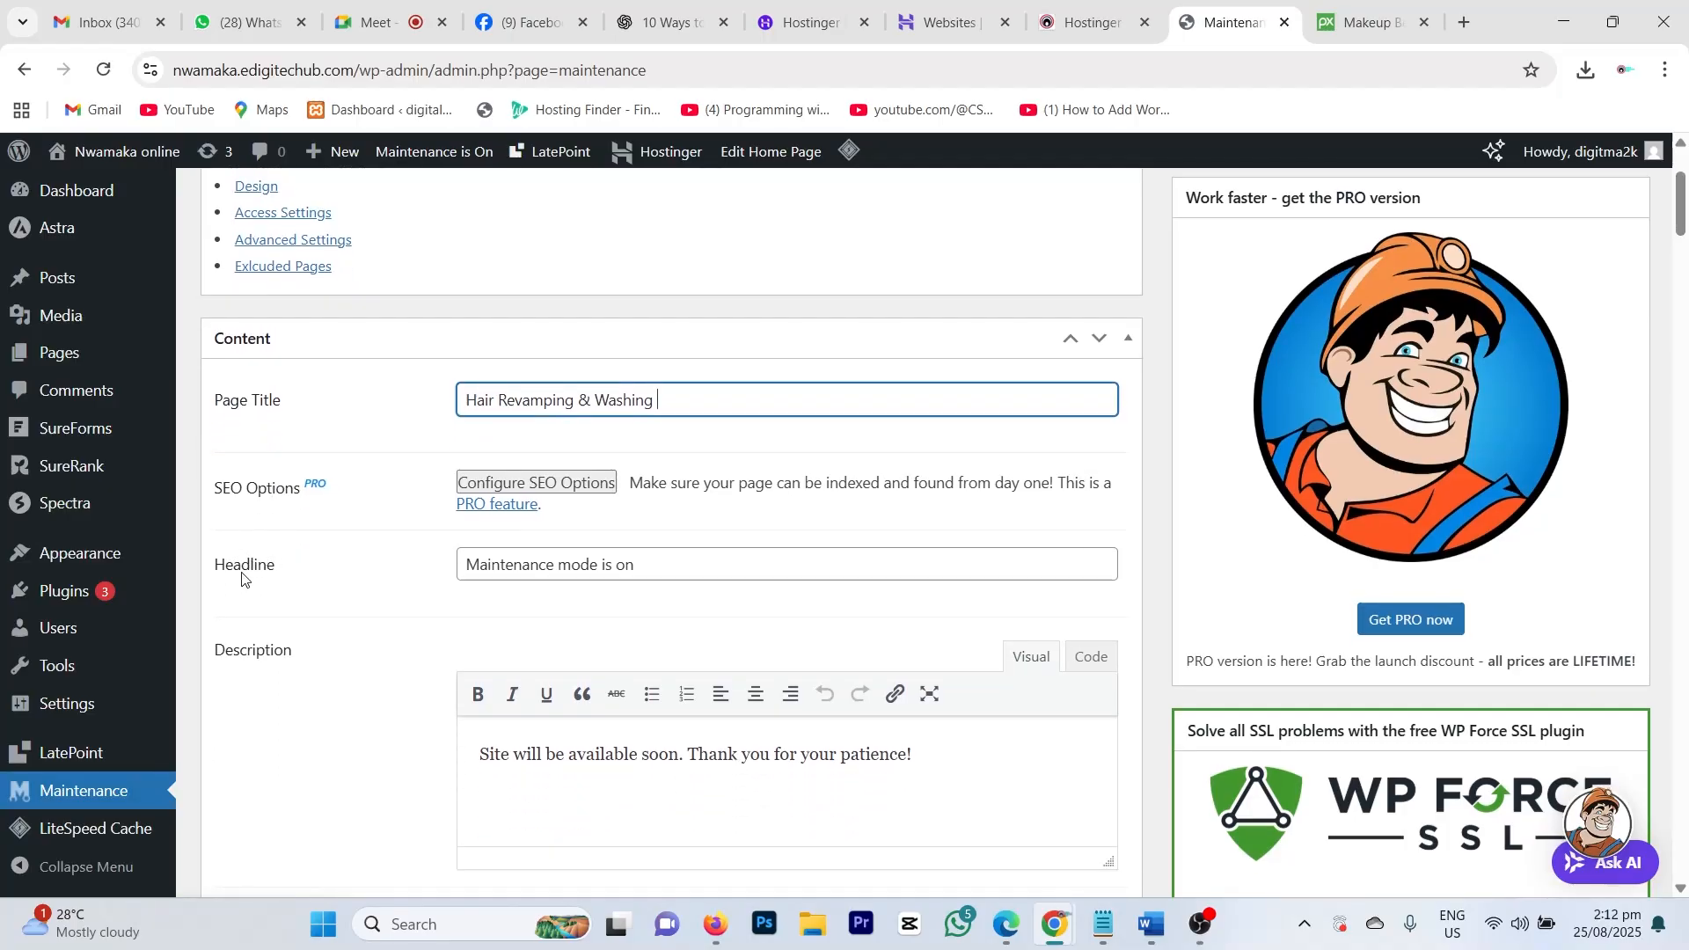
pyautogui.click(652, 566)
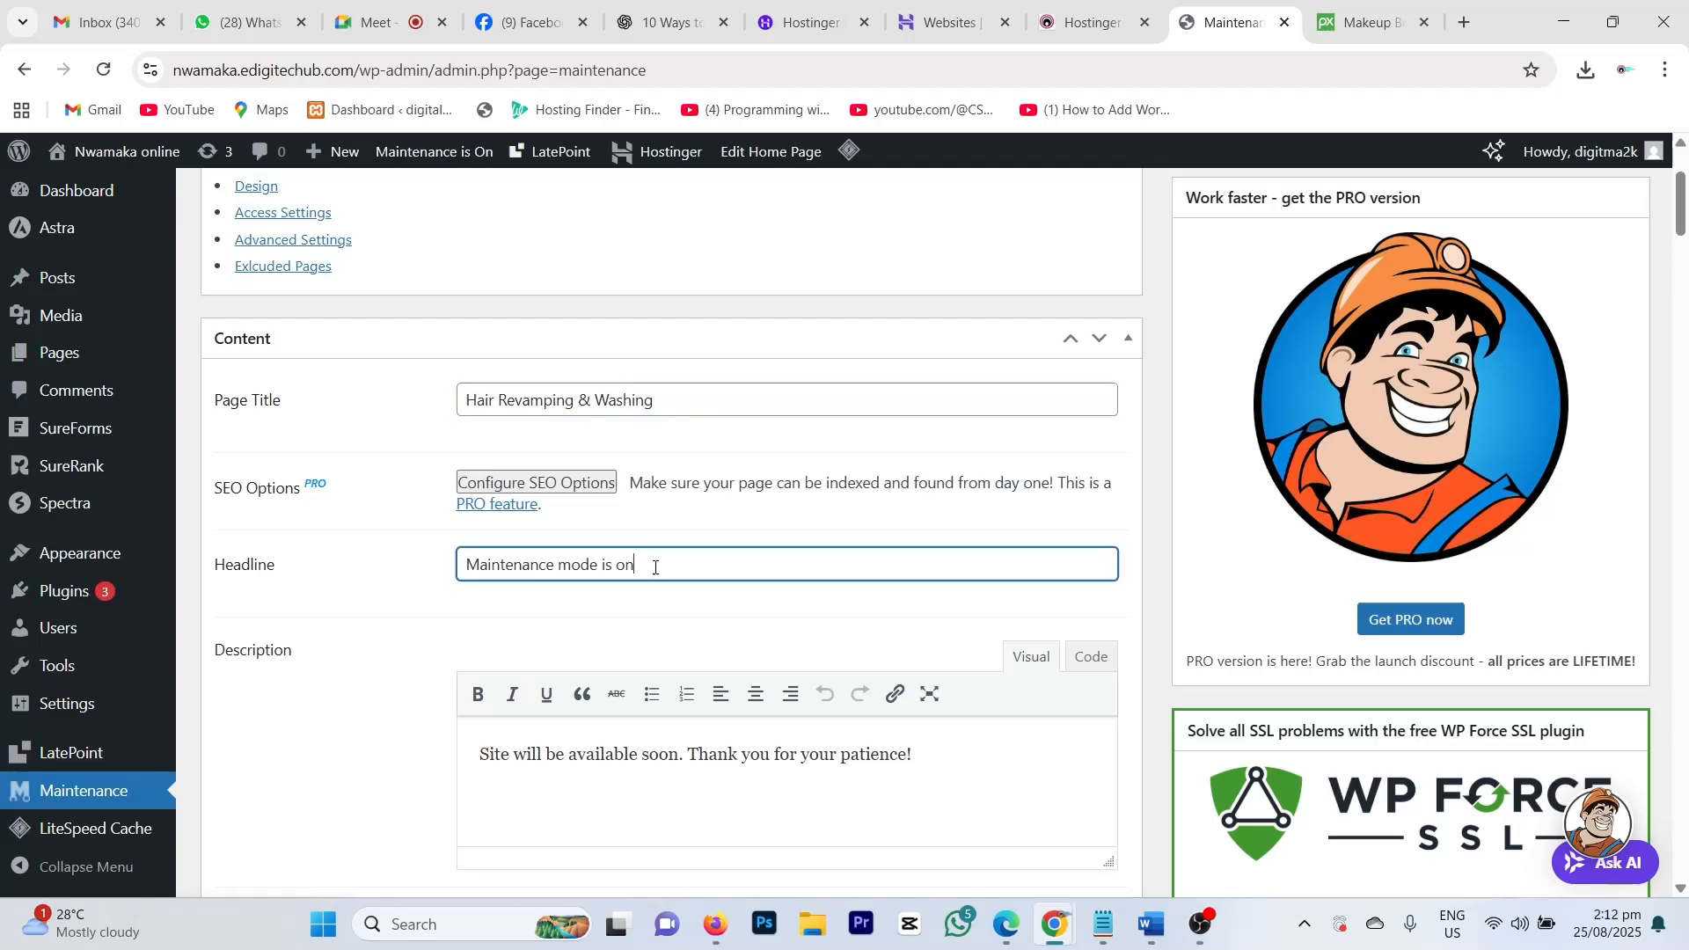
pyautogui.moveTo(635, 567); pyautogui.dragTo(481, 569)
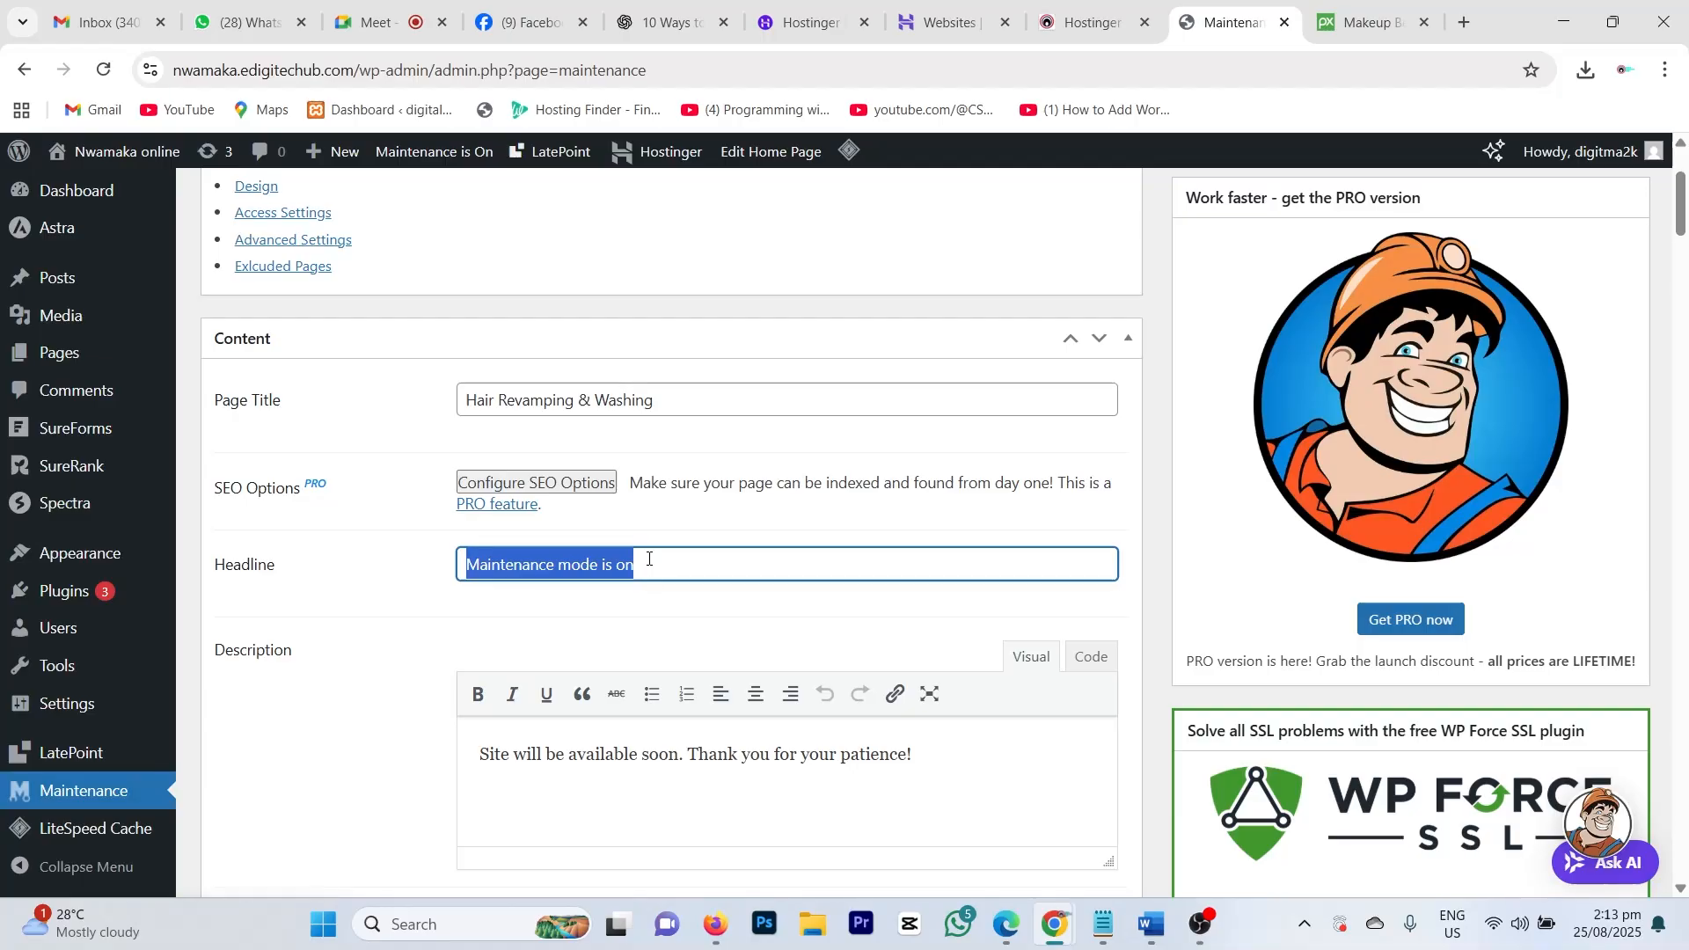
pyautogui.write('M')
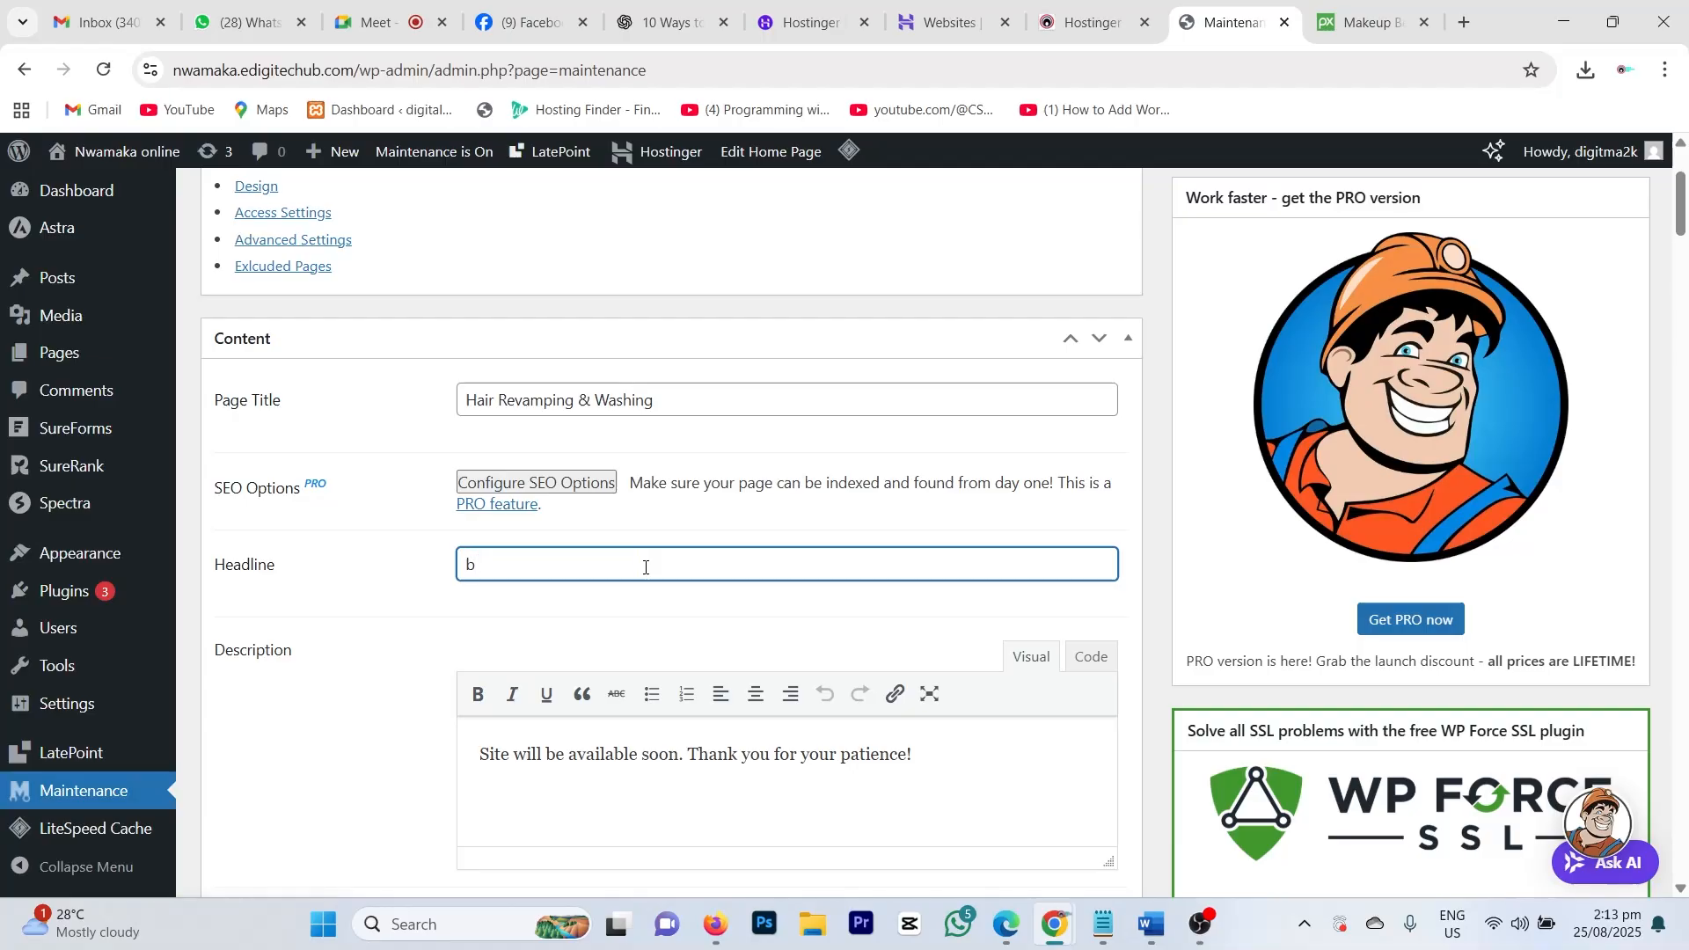
pyautogui.press('BackSpace')
pyautogui.write('Best Hair Re')
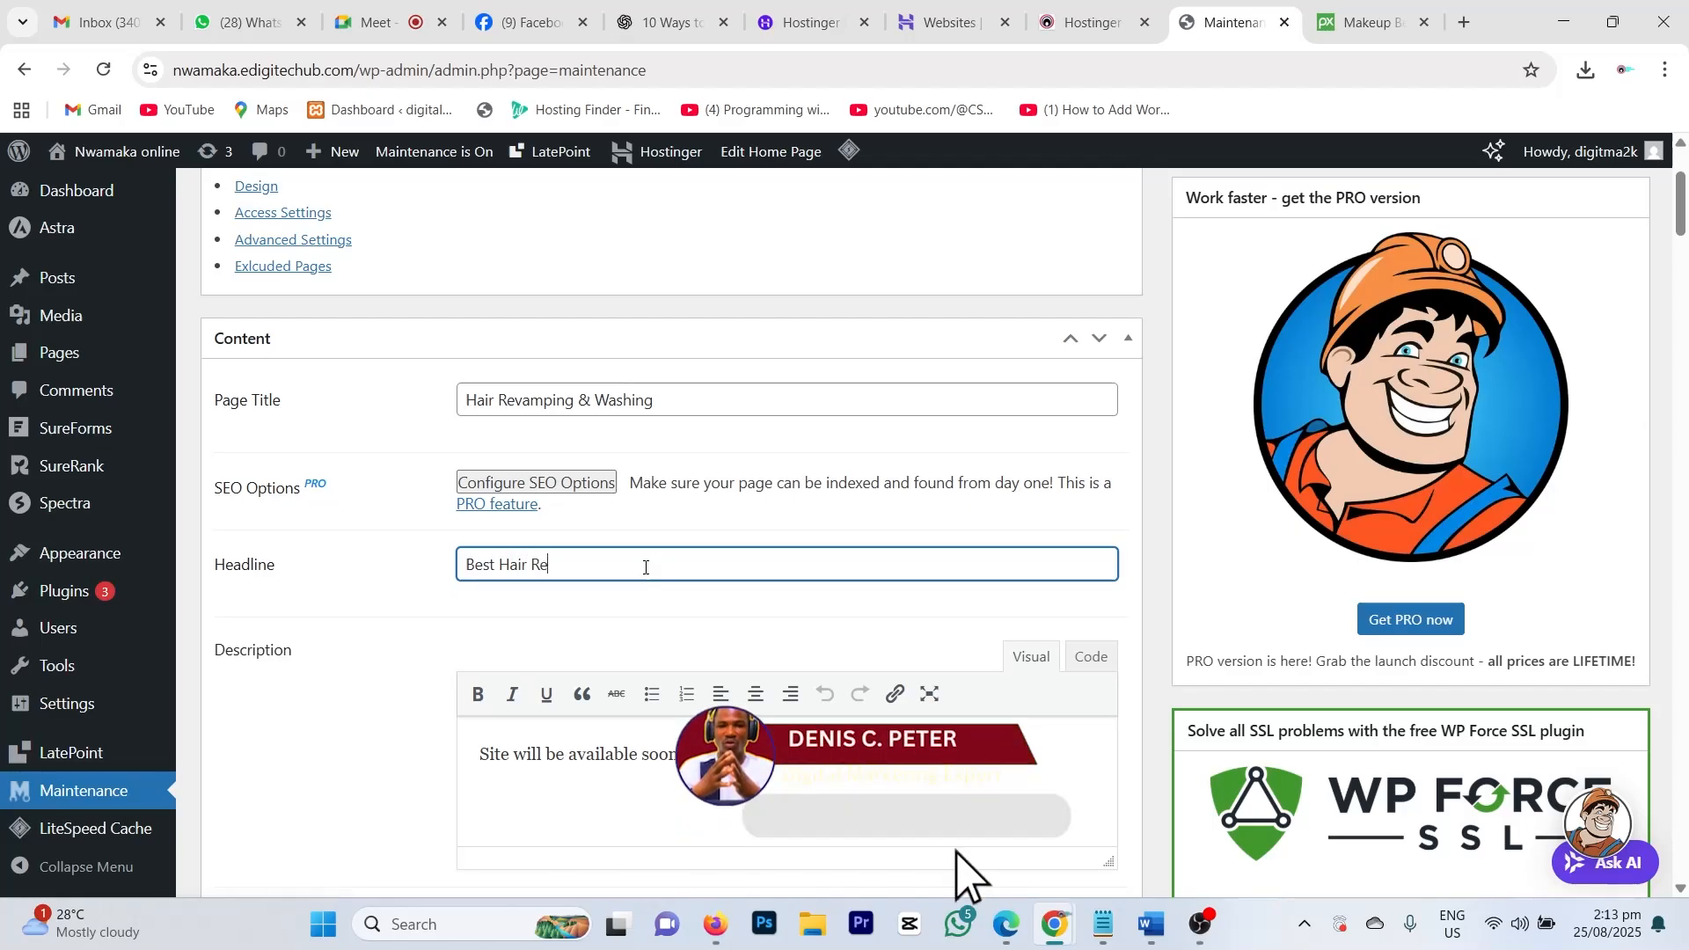
pyautogui.write('vemping ')
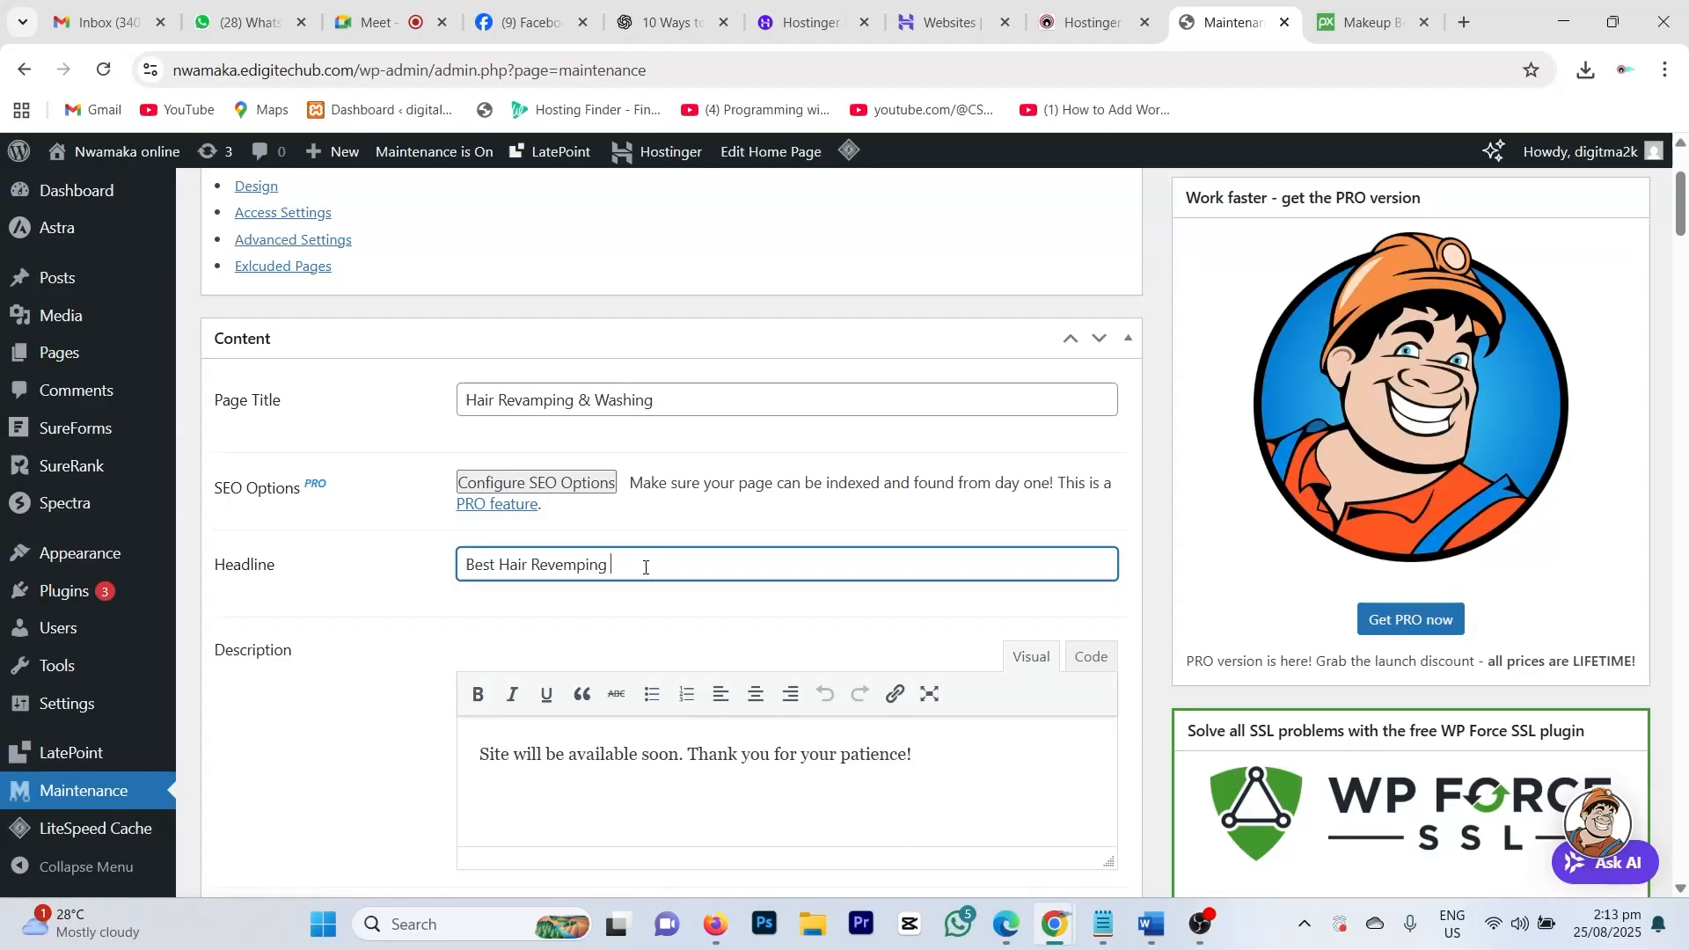
pyautogui.write('C')
pyautogui.write('oming')
pyautogui.write(' Onboa')
pyautogui.write('rd')
pyautogui.press('BackSpace')
pyautogui.press('BackSpace')
pyautogui.press('BackSpace')
pyautogui.press('BackSpace')
pyautogui.press('BackSpace')
pyautogui.press('BackSpace')
pyautogui.press('BackSpace')
pyautogui.press('BackSpace')
pyautogui.press('BackSpace')
pyautogui.press('BackSpace')
pyautogui.press('BackSpace')
pyautogui.press('BackSpace')
pyautogui.press('BackSpace')
pyautogui.press('BackSpace')
pyautogui.click(469, 566)
pyautogui.write('Coming ')
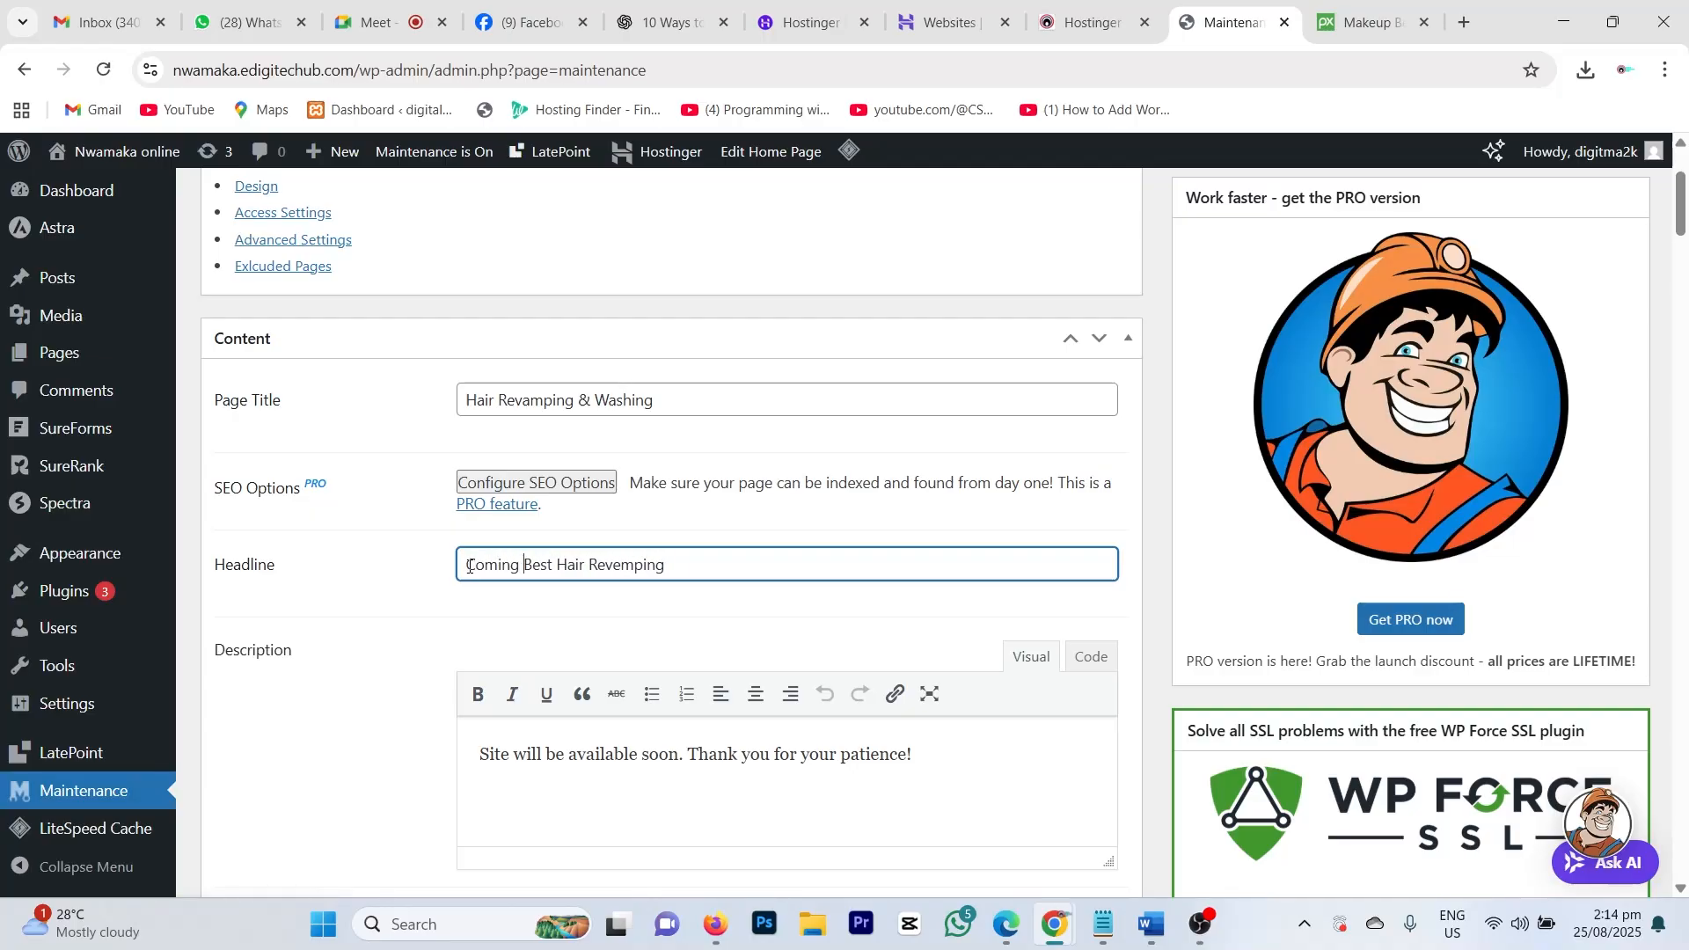
pyautogui.write('Soon')
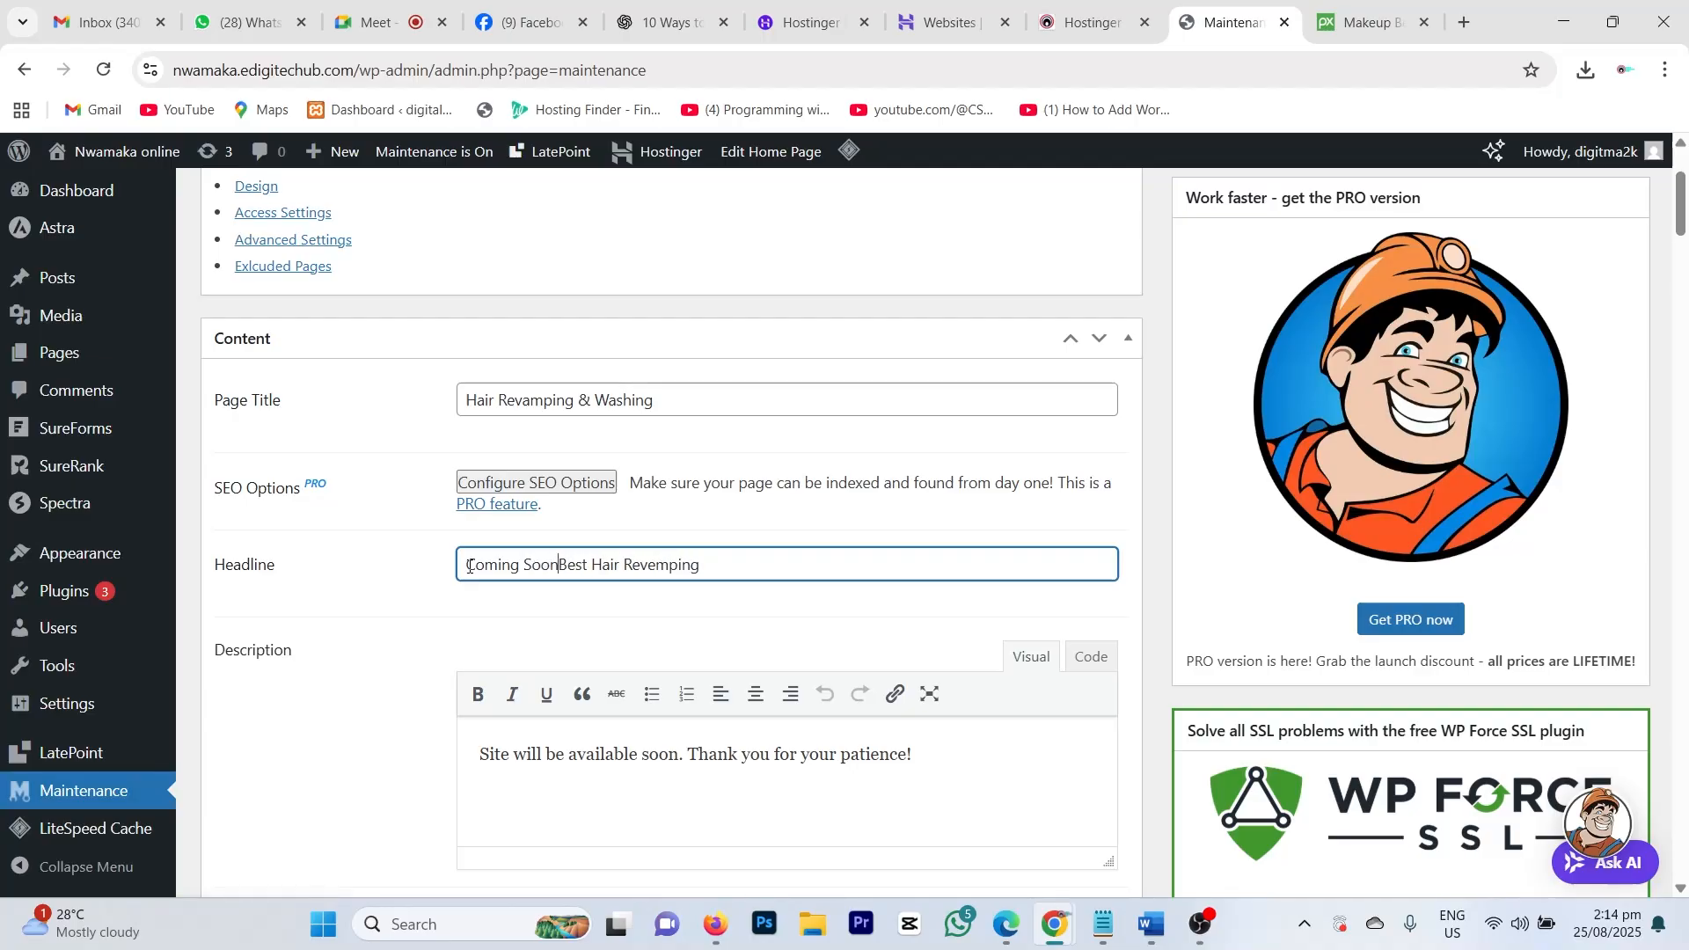
pyautogui.write(':')
pyautogui.click(710, 577)
pyautogui.write('.')
pyautogui.scroll(-2, 479, 665)
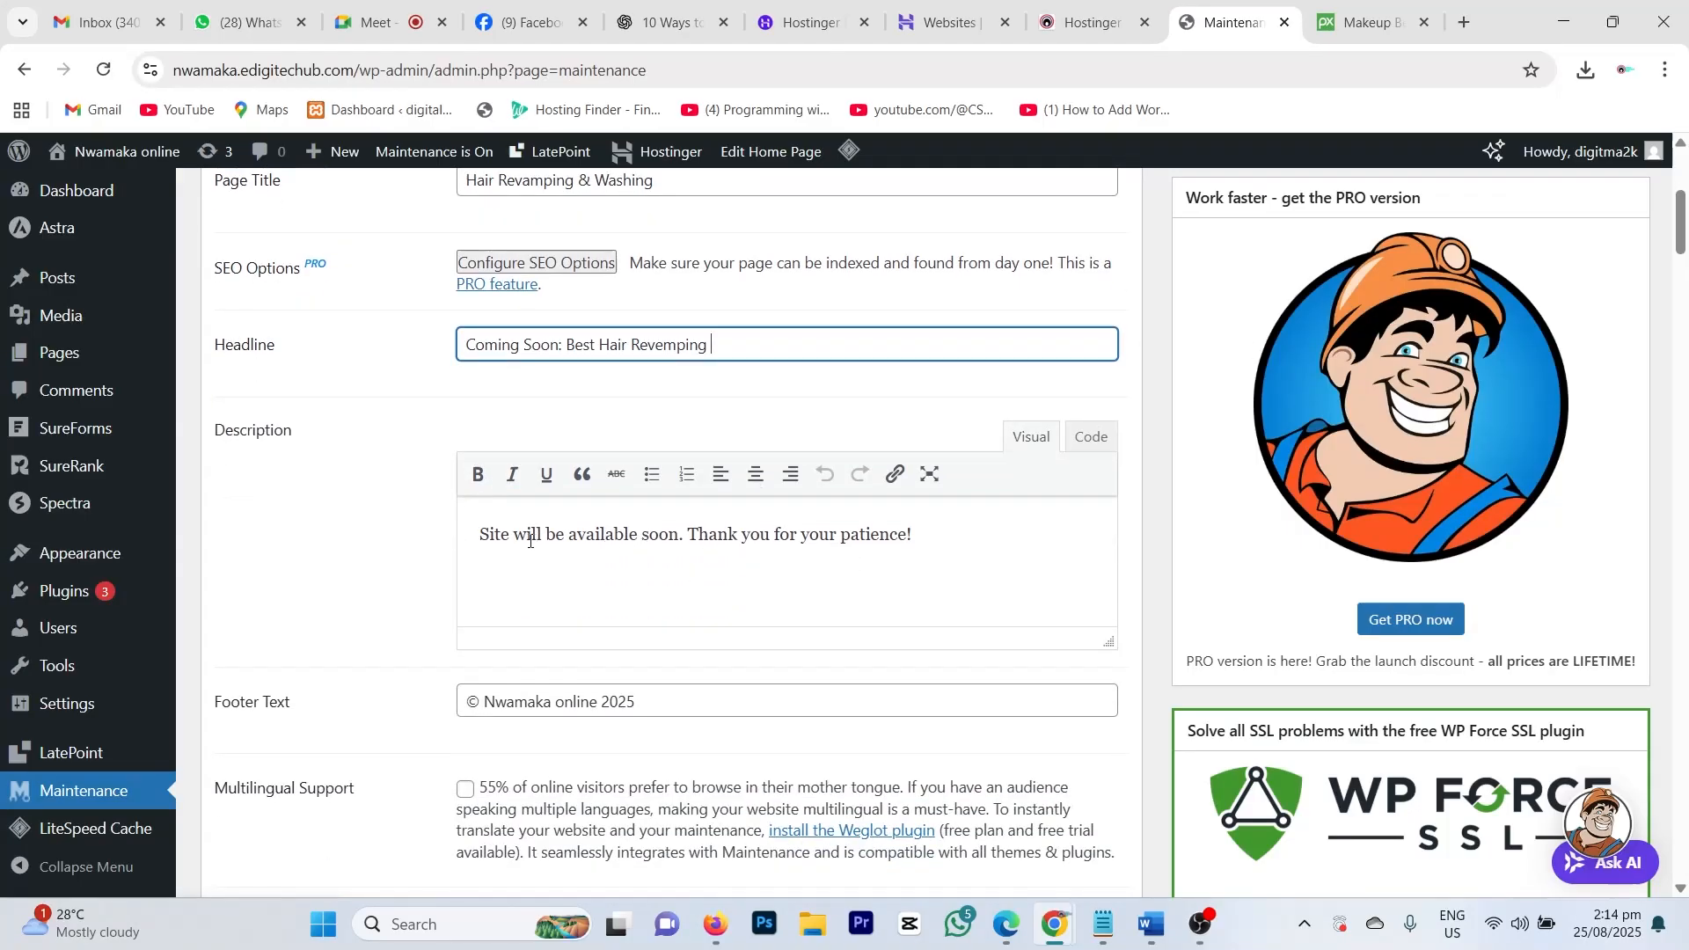
pyautogui.moveTo(489, 535); pyautogui.dragTo(944, 537)
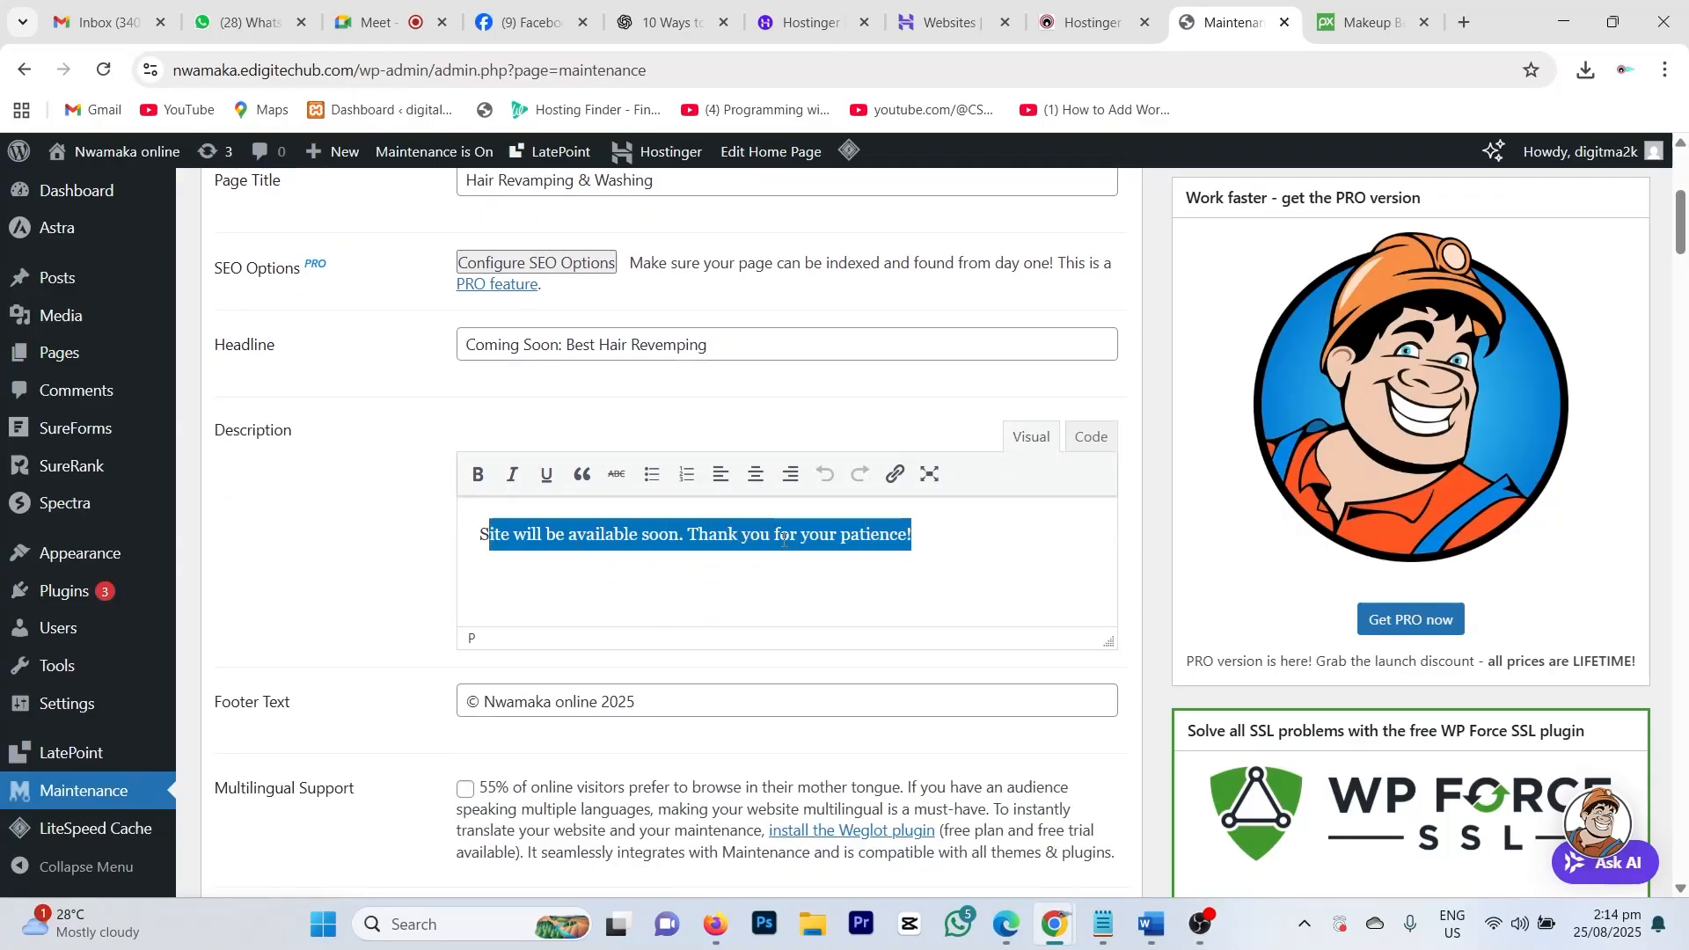
pyautogui.click(480, 537)
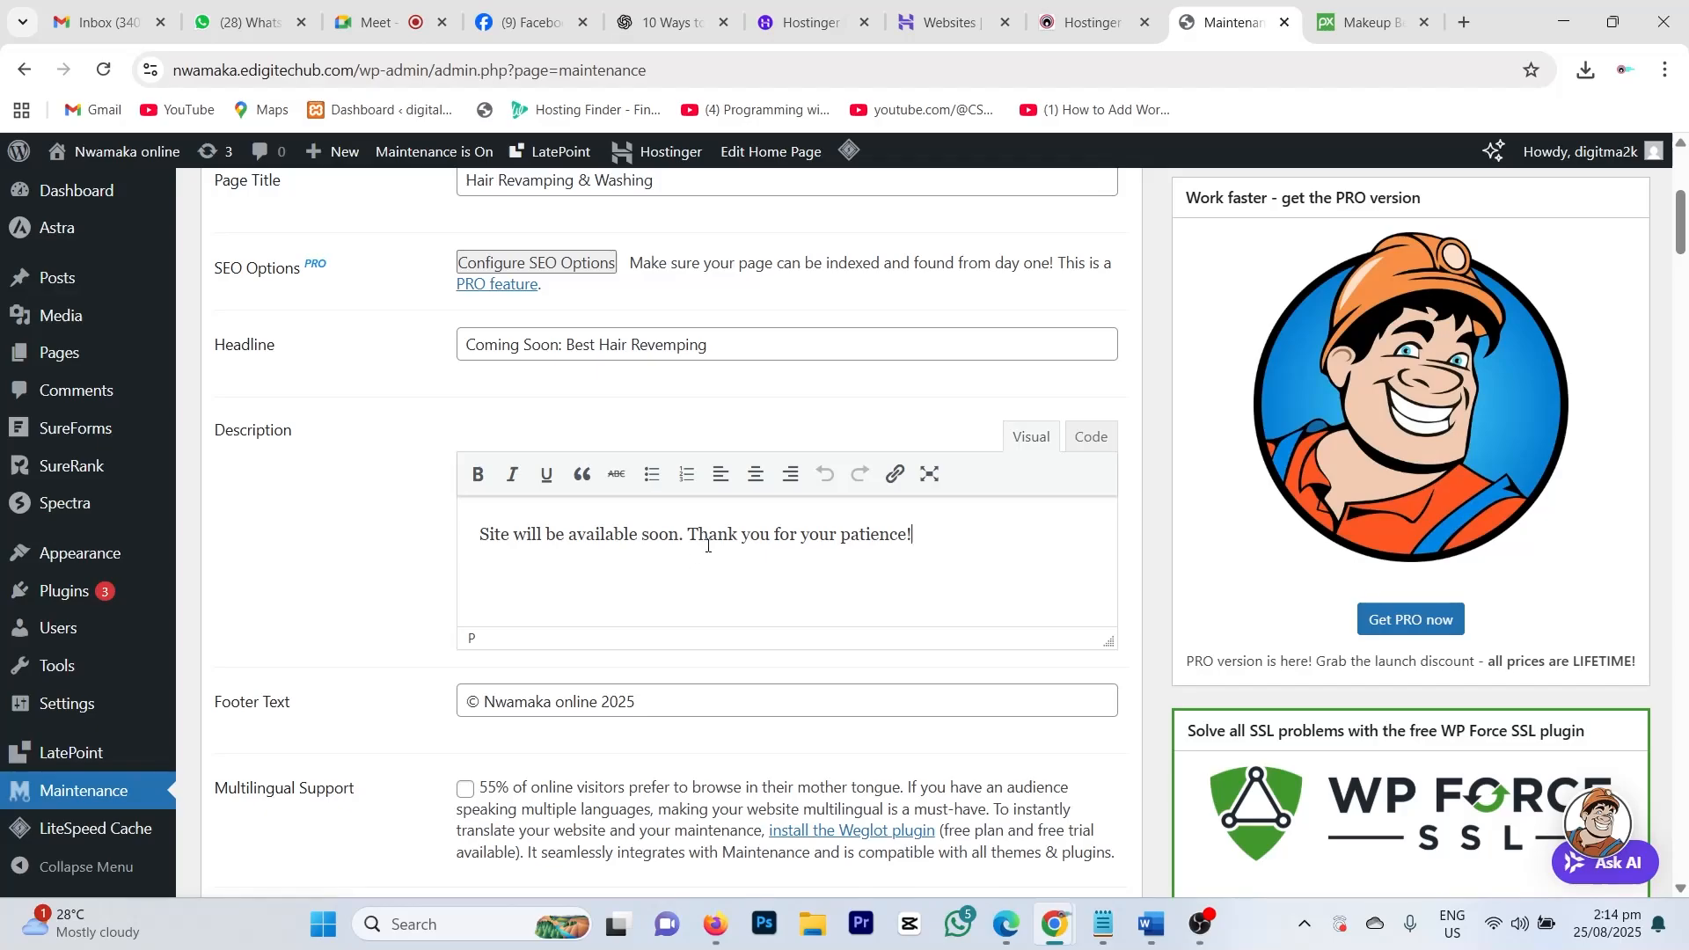
pyautogui.scroll(-1, 708, 545)
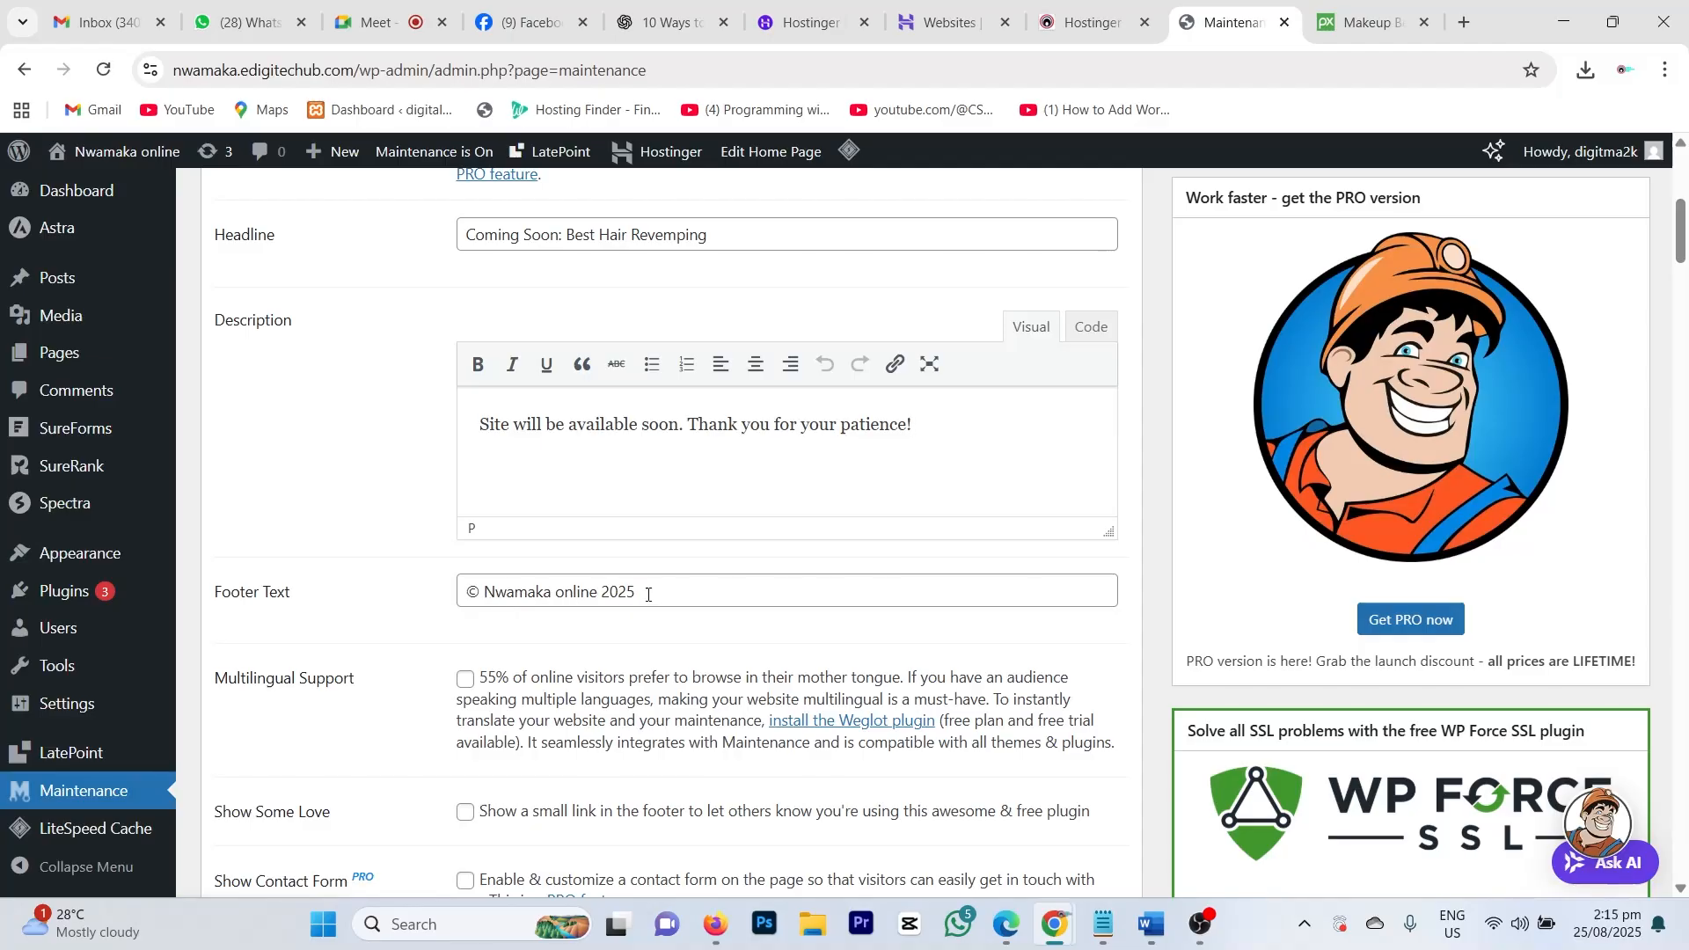
pyautogui.scroll(-3, 648, 594)
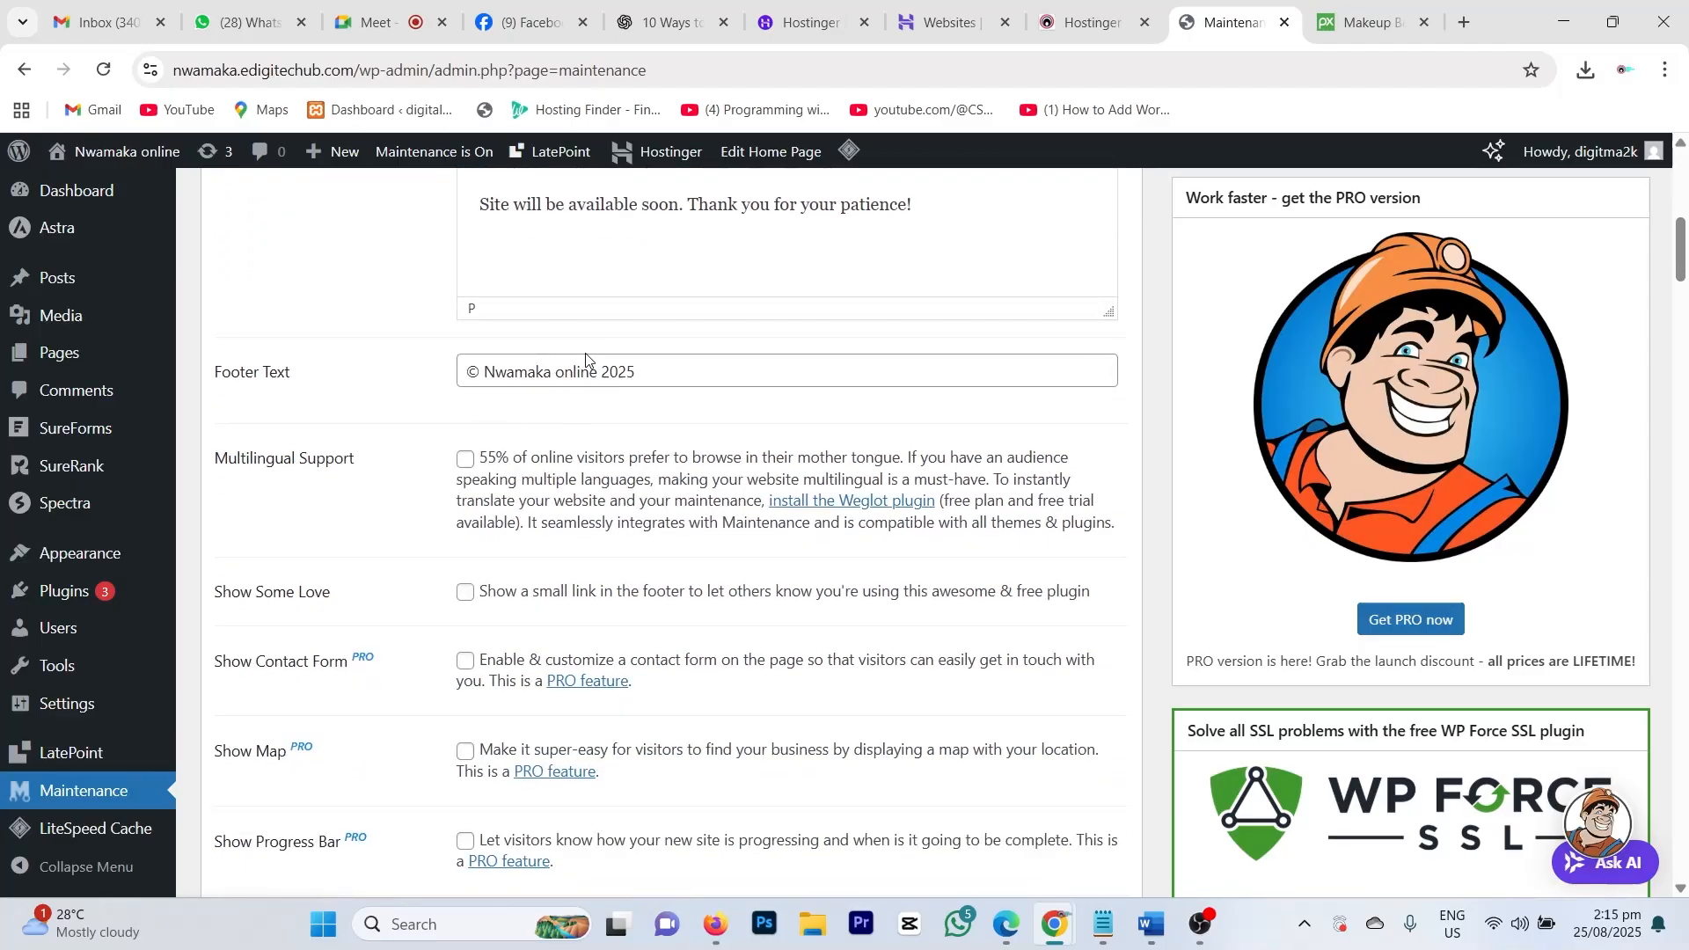
pyautogui.scroll(-2, 578, 516)
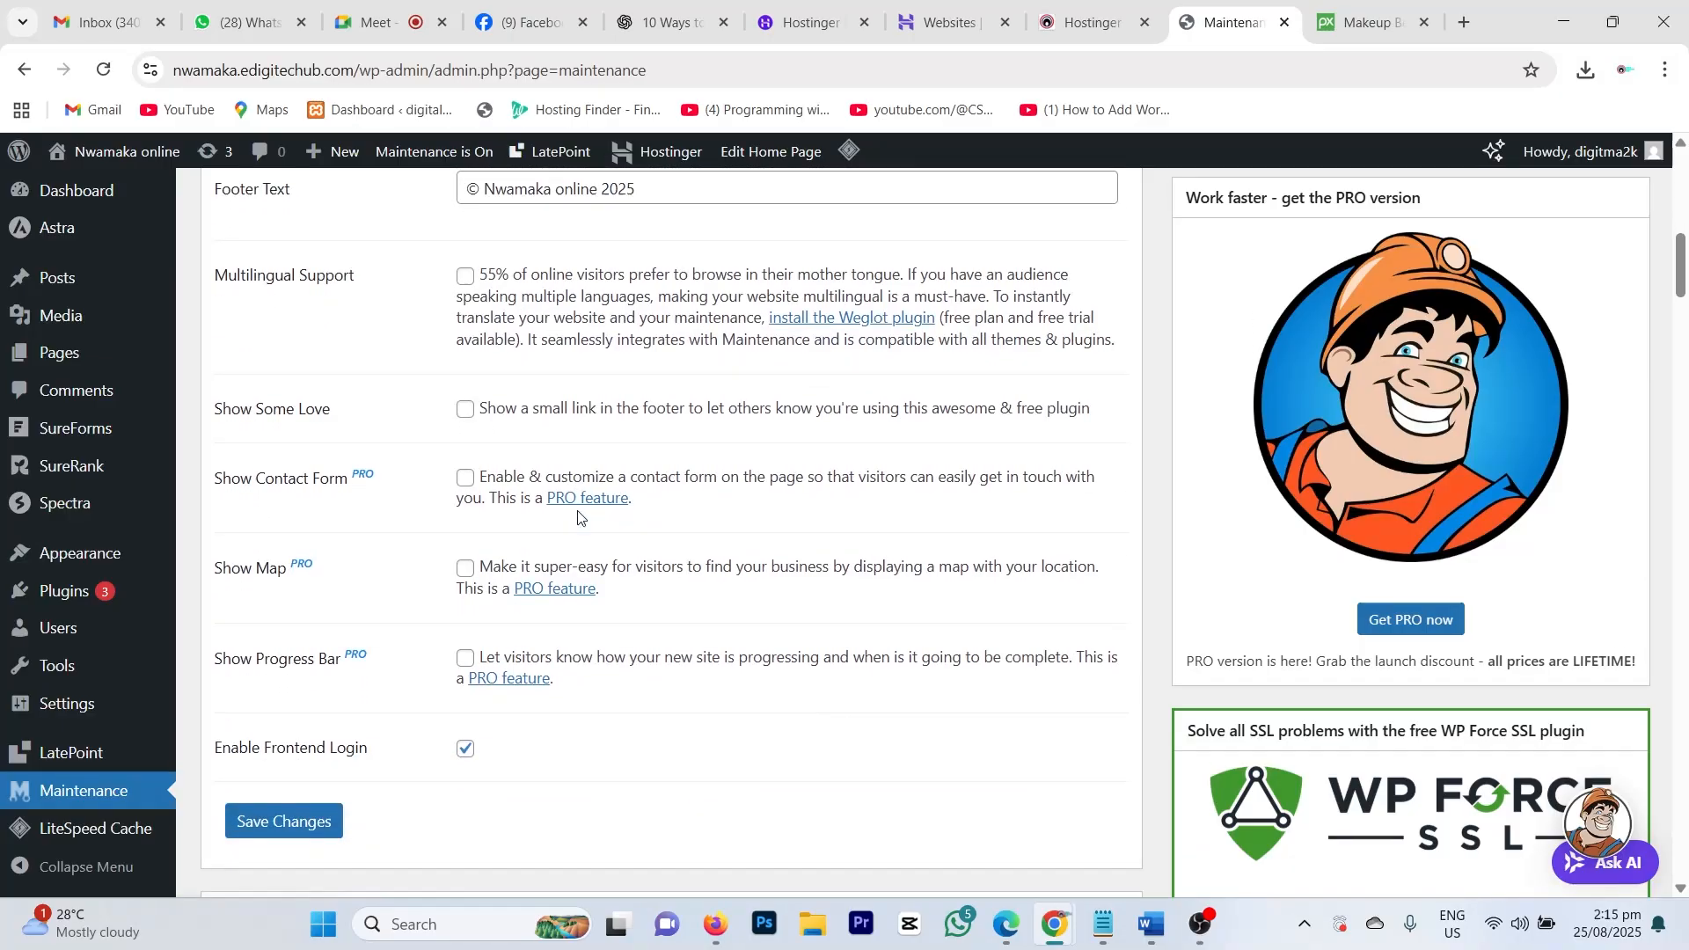
pyautogui.scroll(-5, 578, 516)
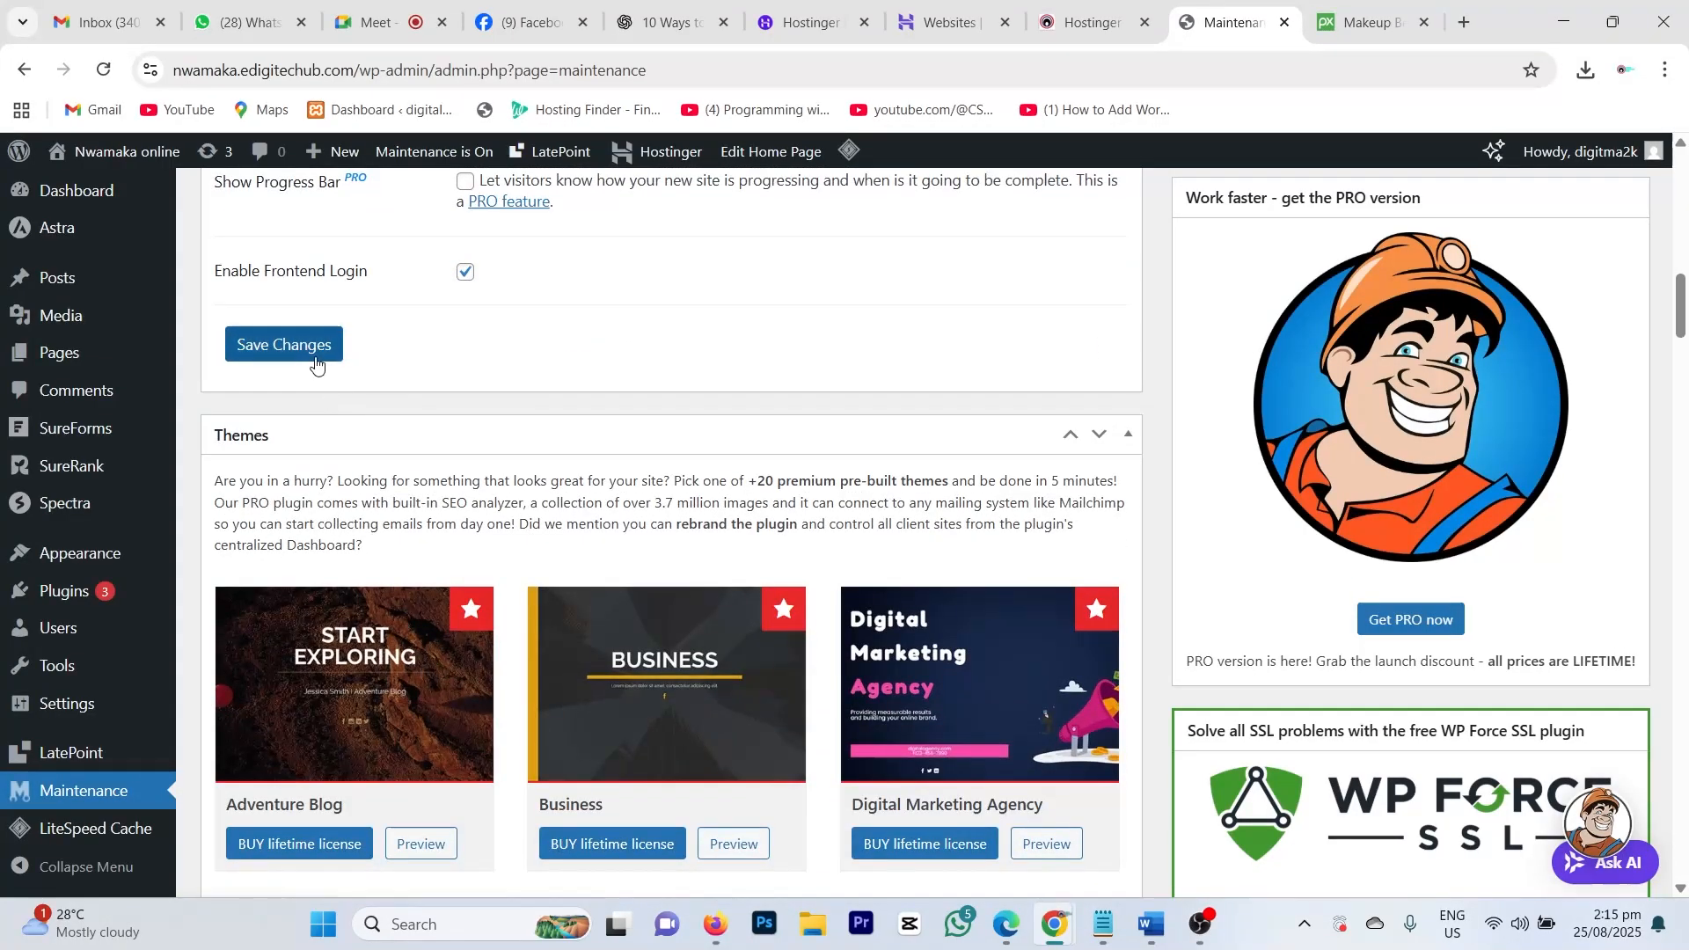
# Step: Save the maintenance settings and scroll down to the Design section's Background Image
pyautogui.click(293, 352)
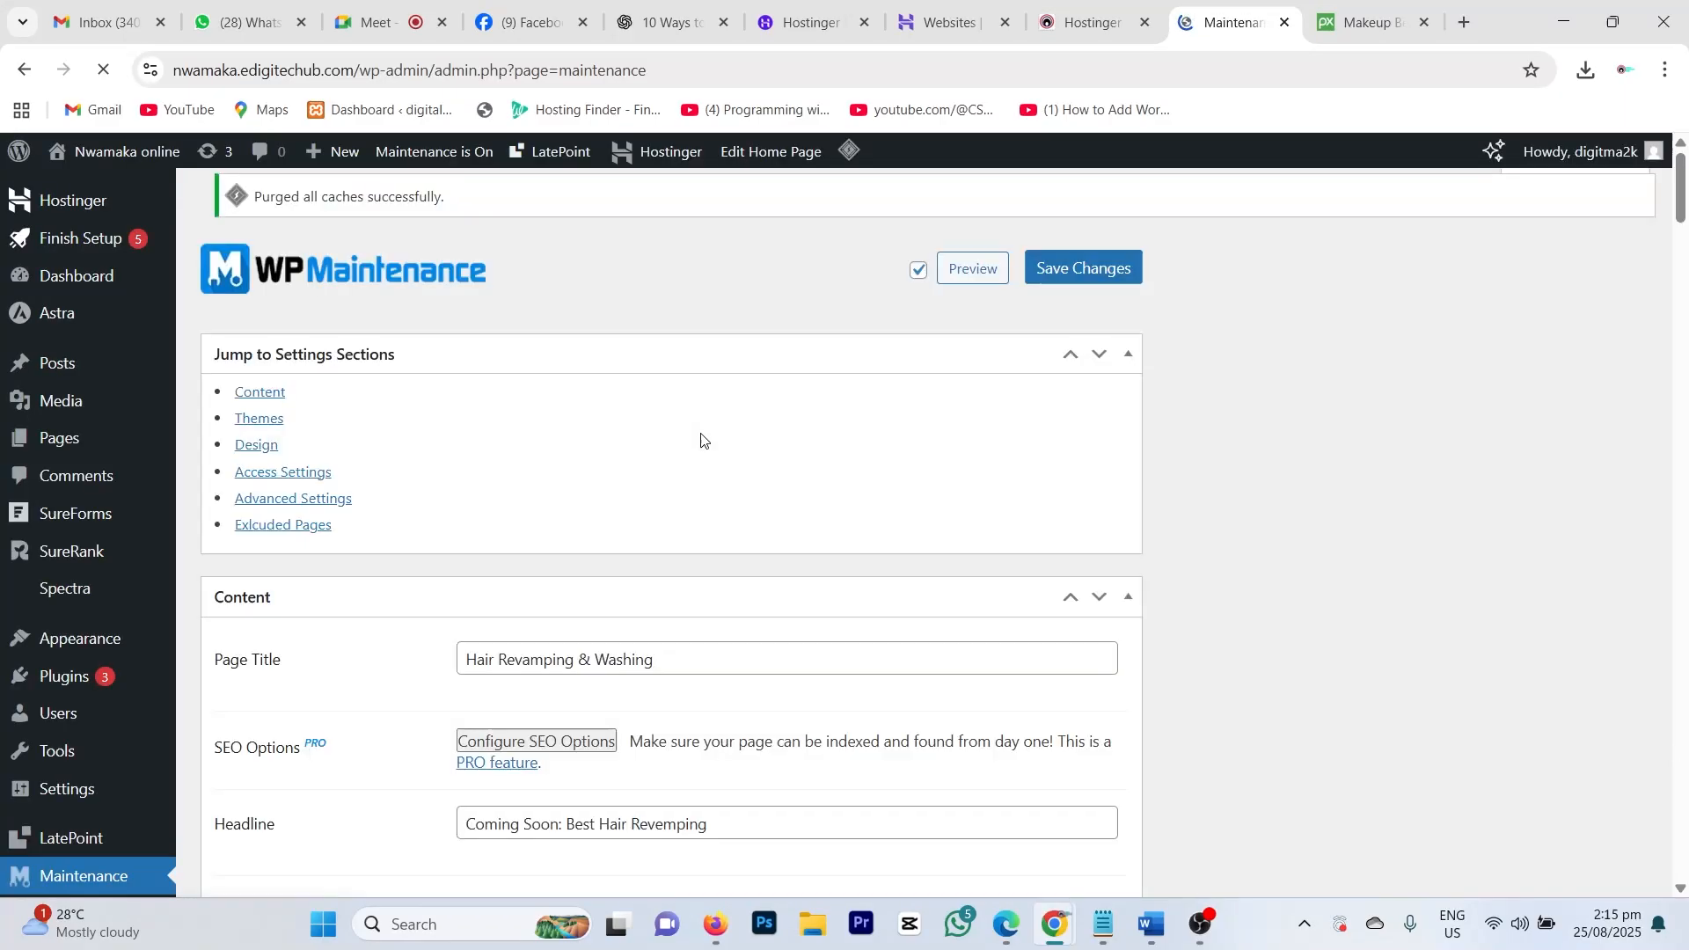
pyautogui.scroll(-4, 422, 515)
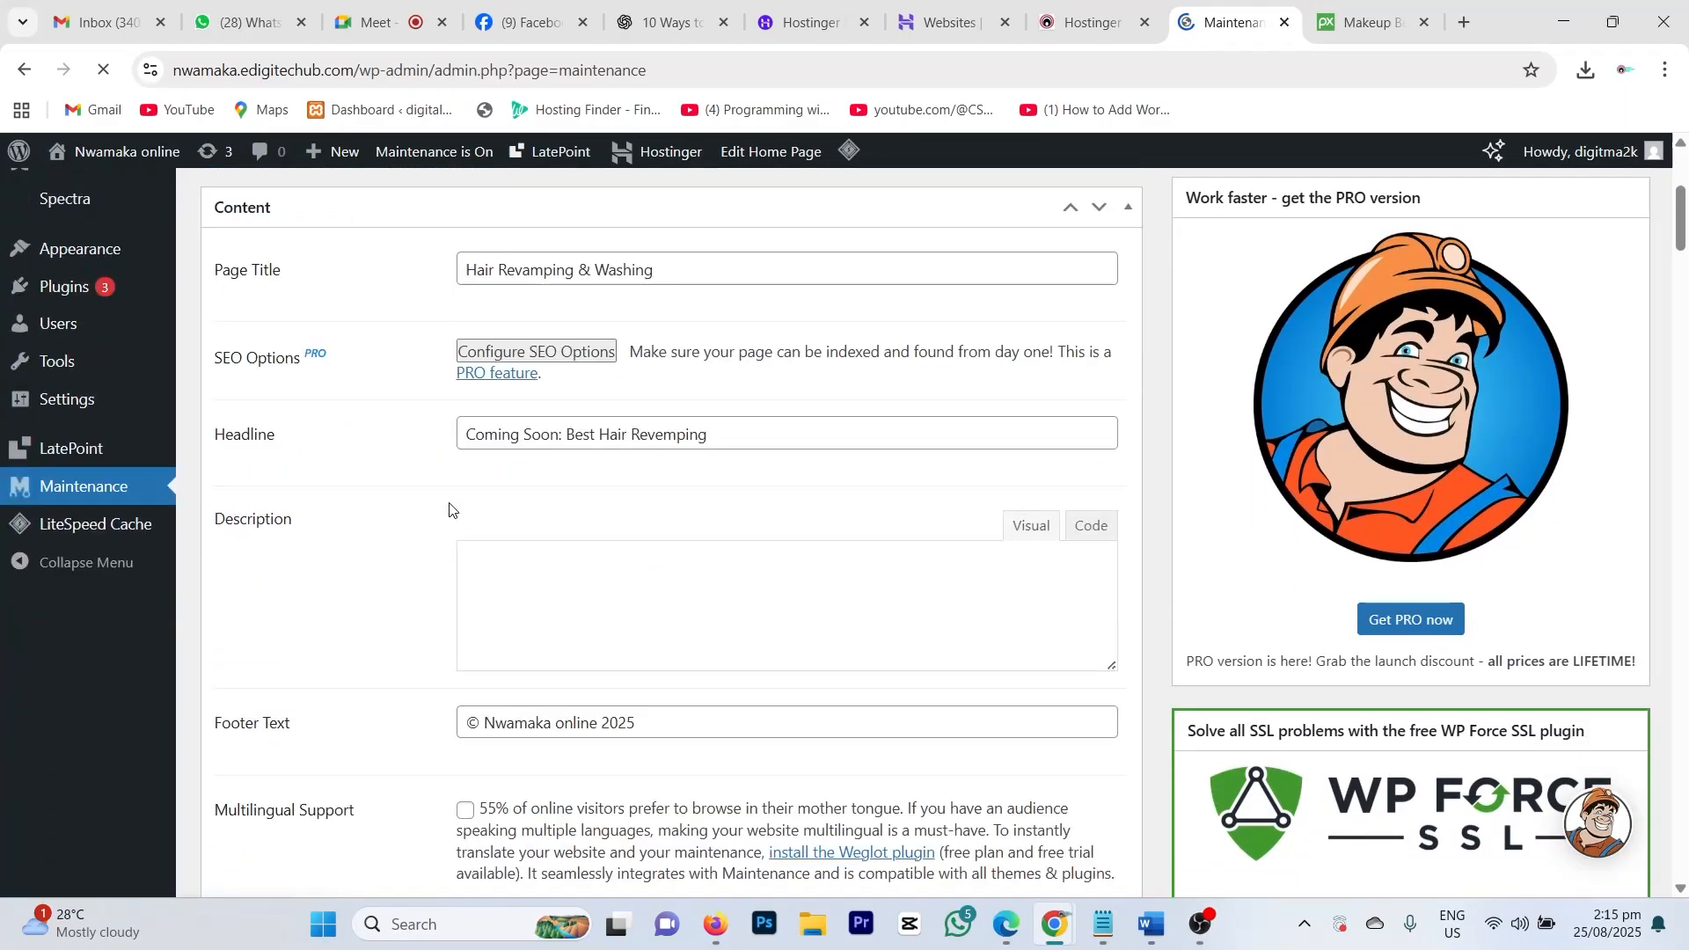
pyautogui.scroll(-2, 528, 475)
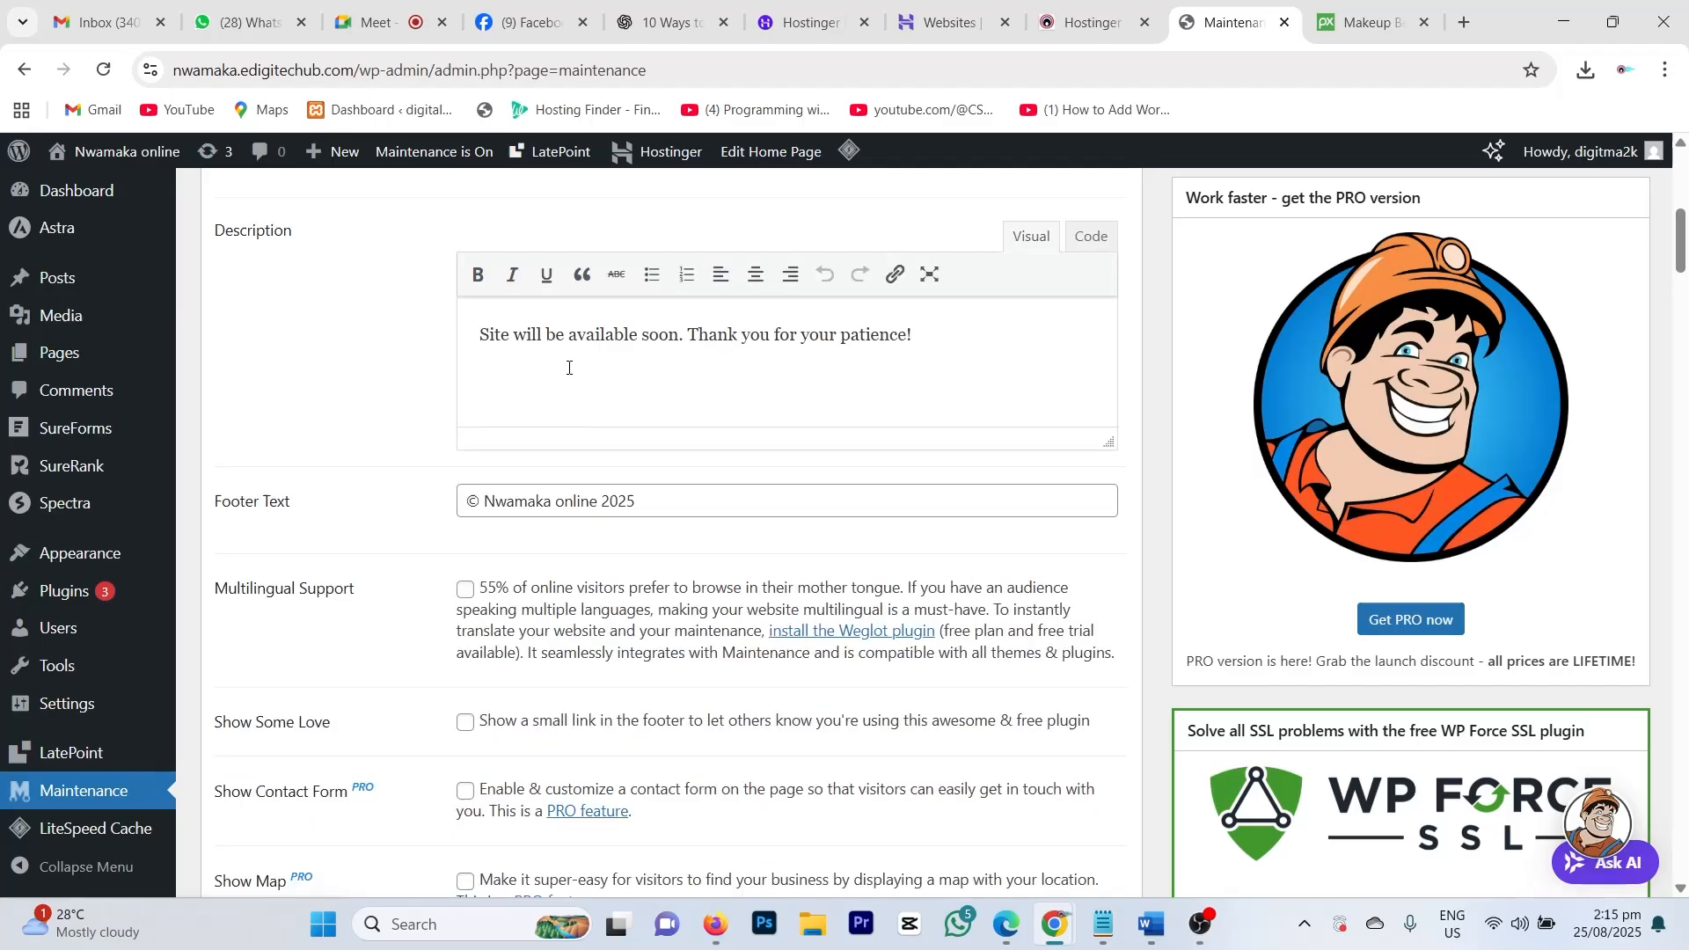
pyautogui.scroll(-8, 538, 535)
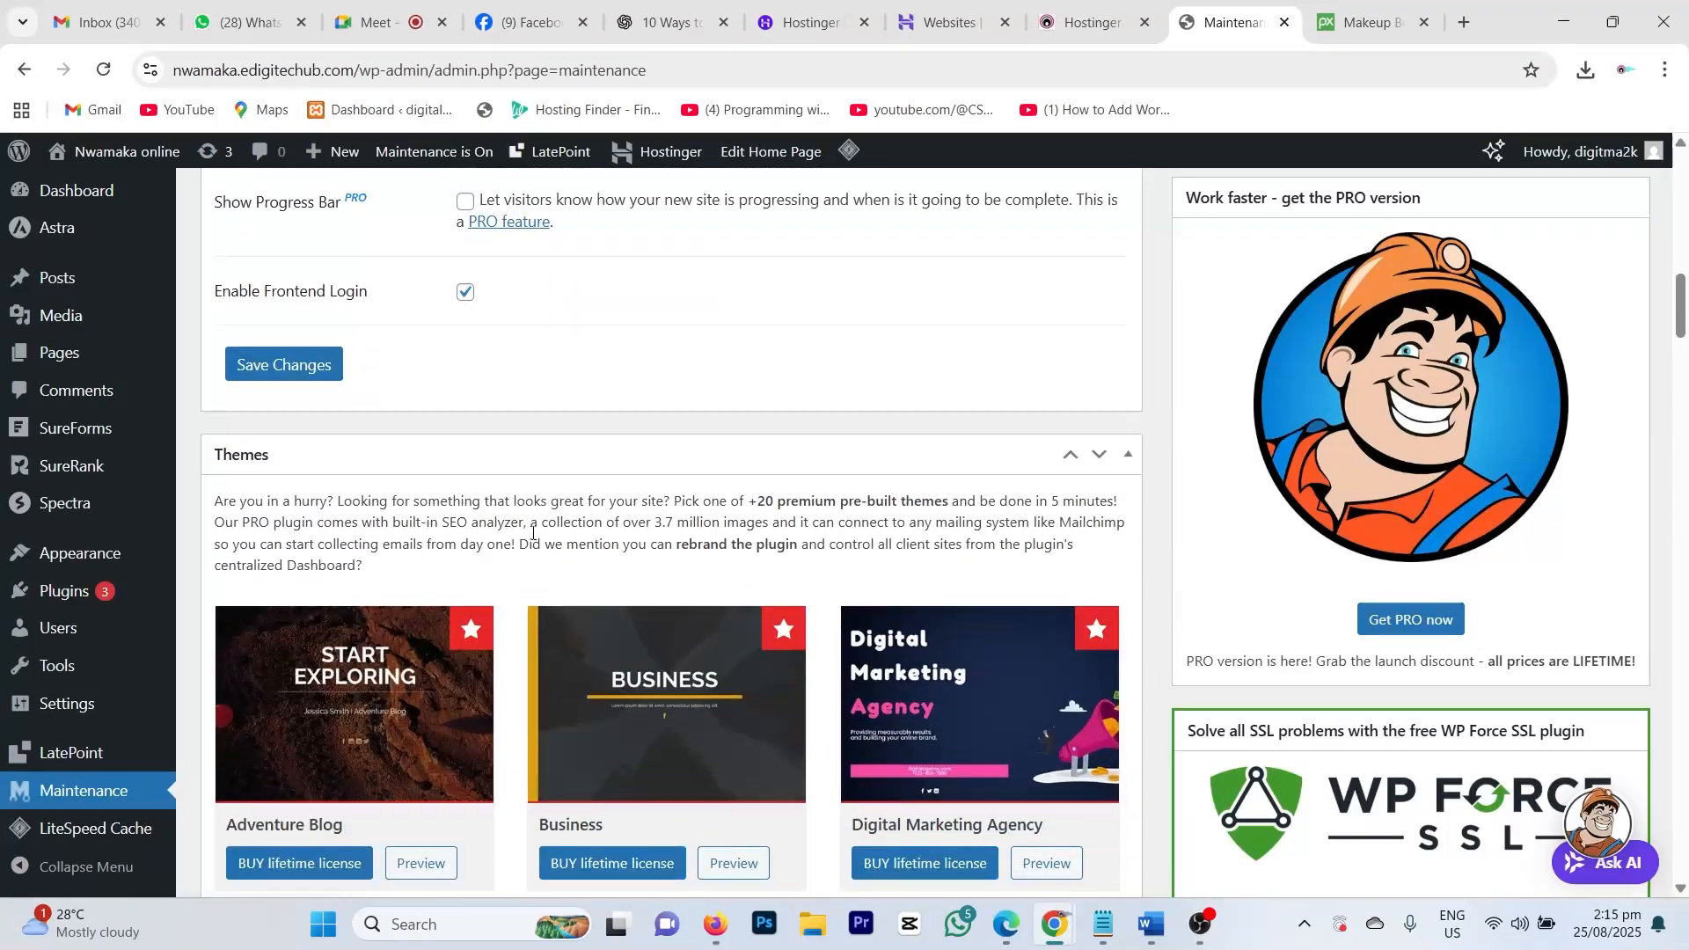
pyautogui.scroll(-5, 545, 528)
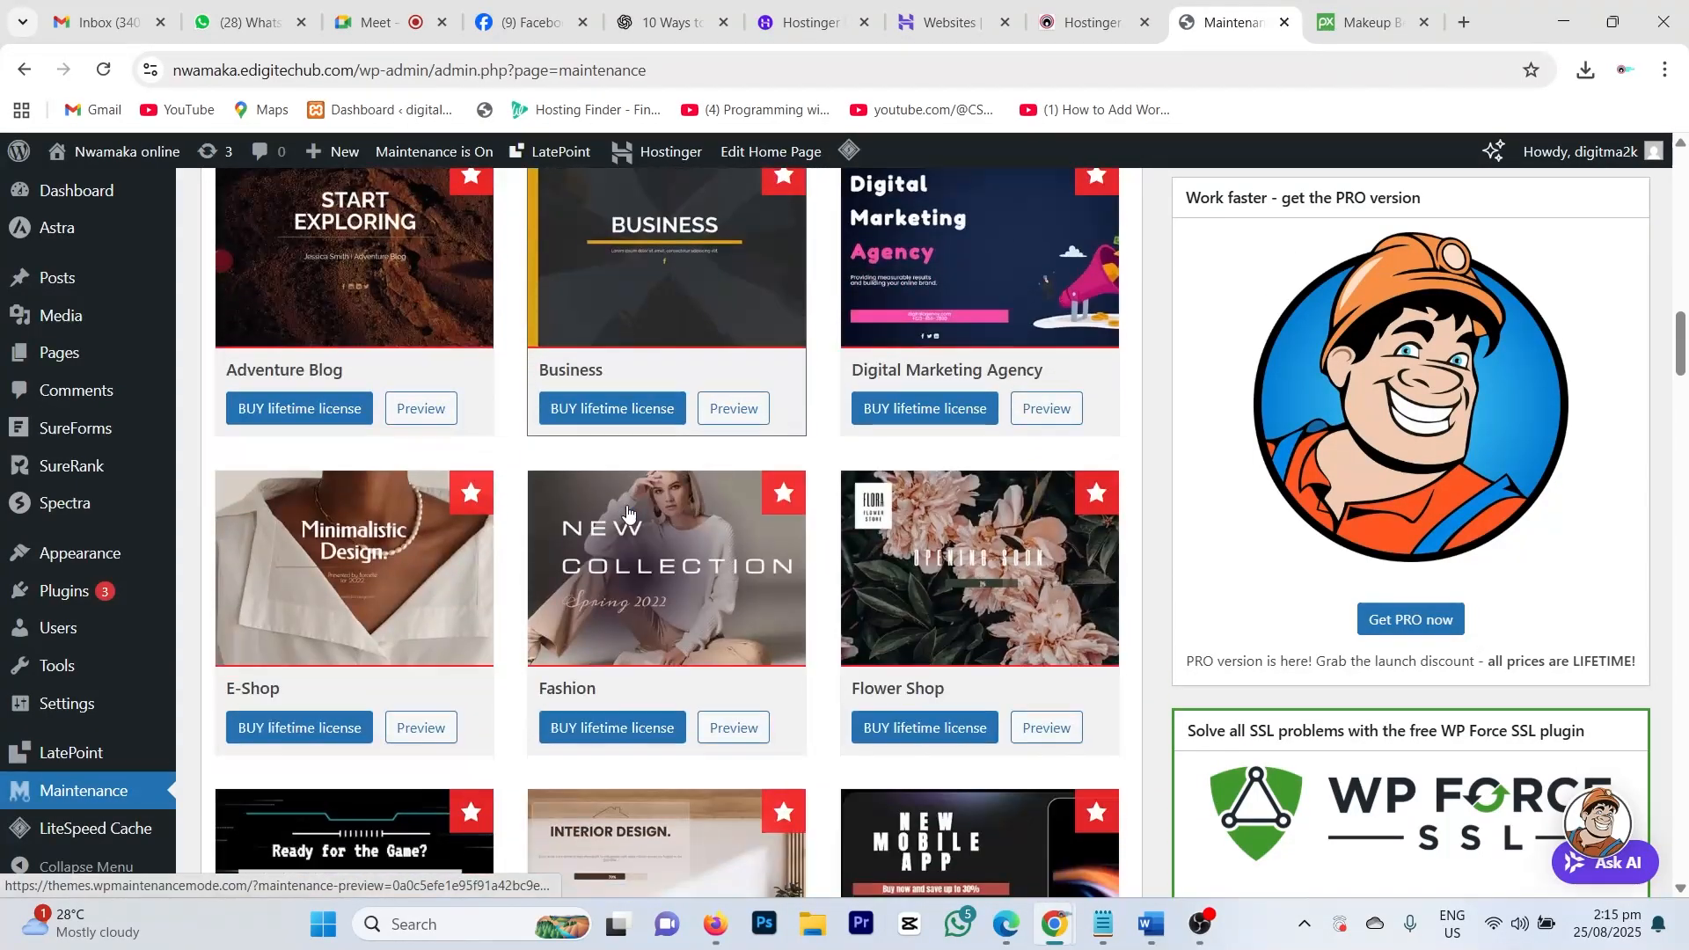
pyautogui.scroll(-15, 627, 511)
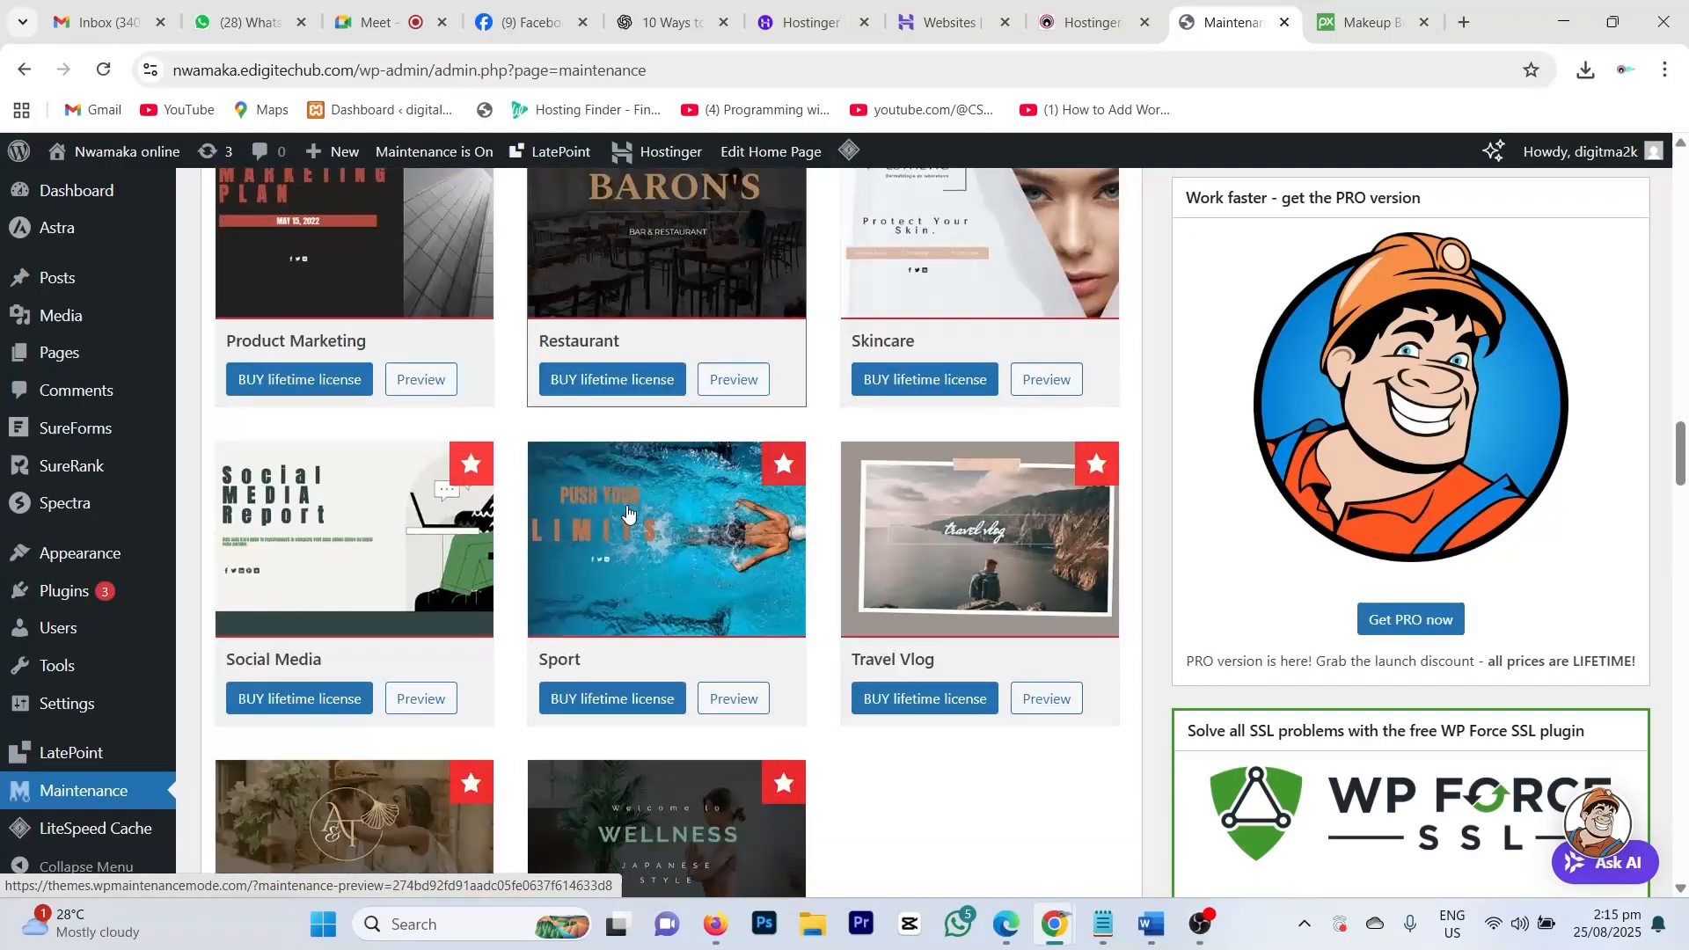
pyautogui.scroll(-5, 627, 511)
pyautogui.scroll(-3, 628, 511)
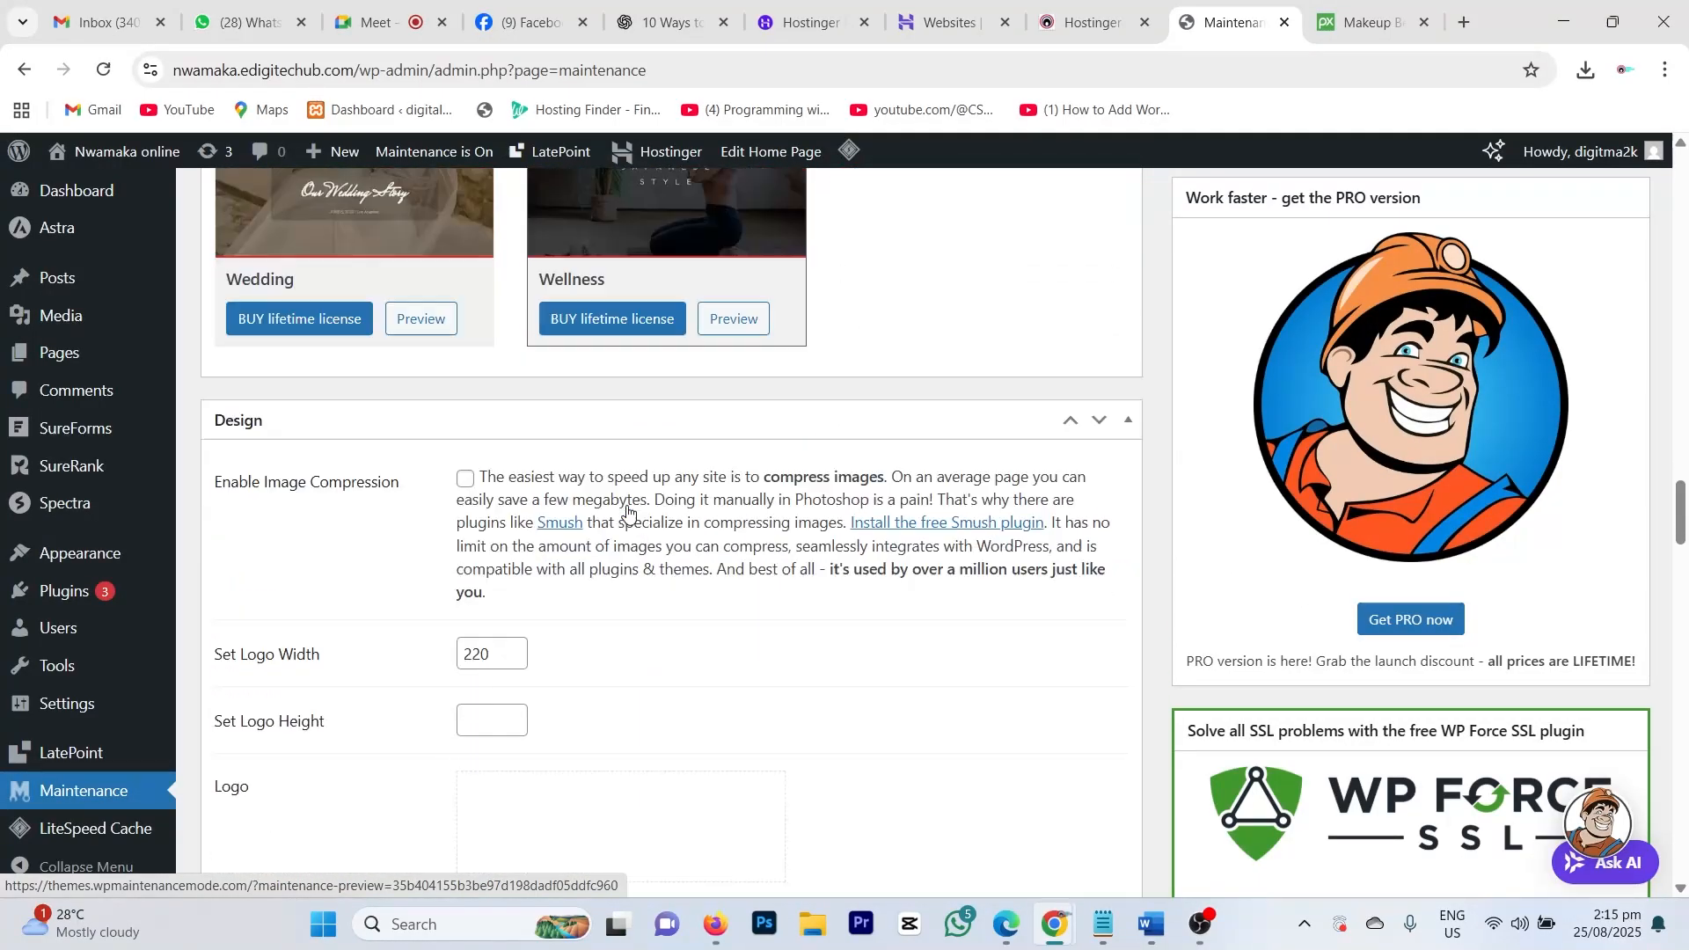
pyautogui.scroll(-2, 627, 511)
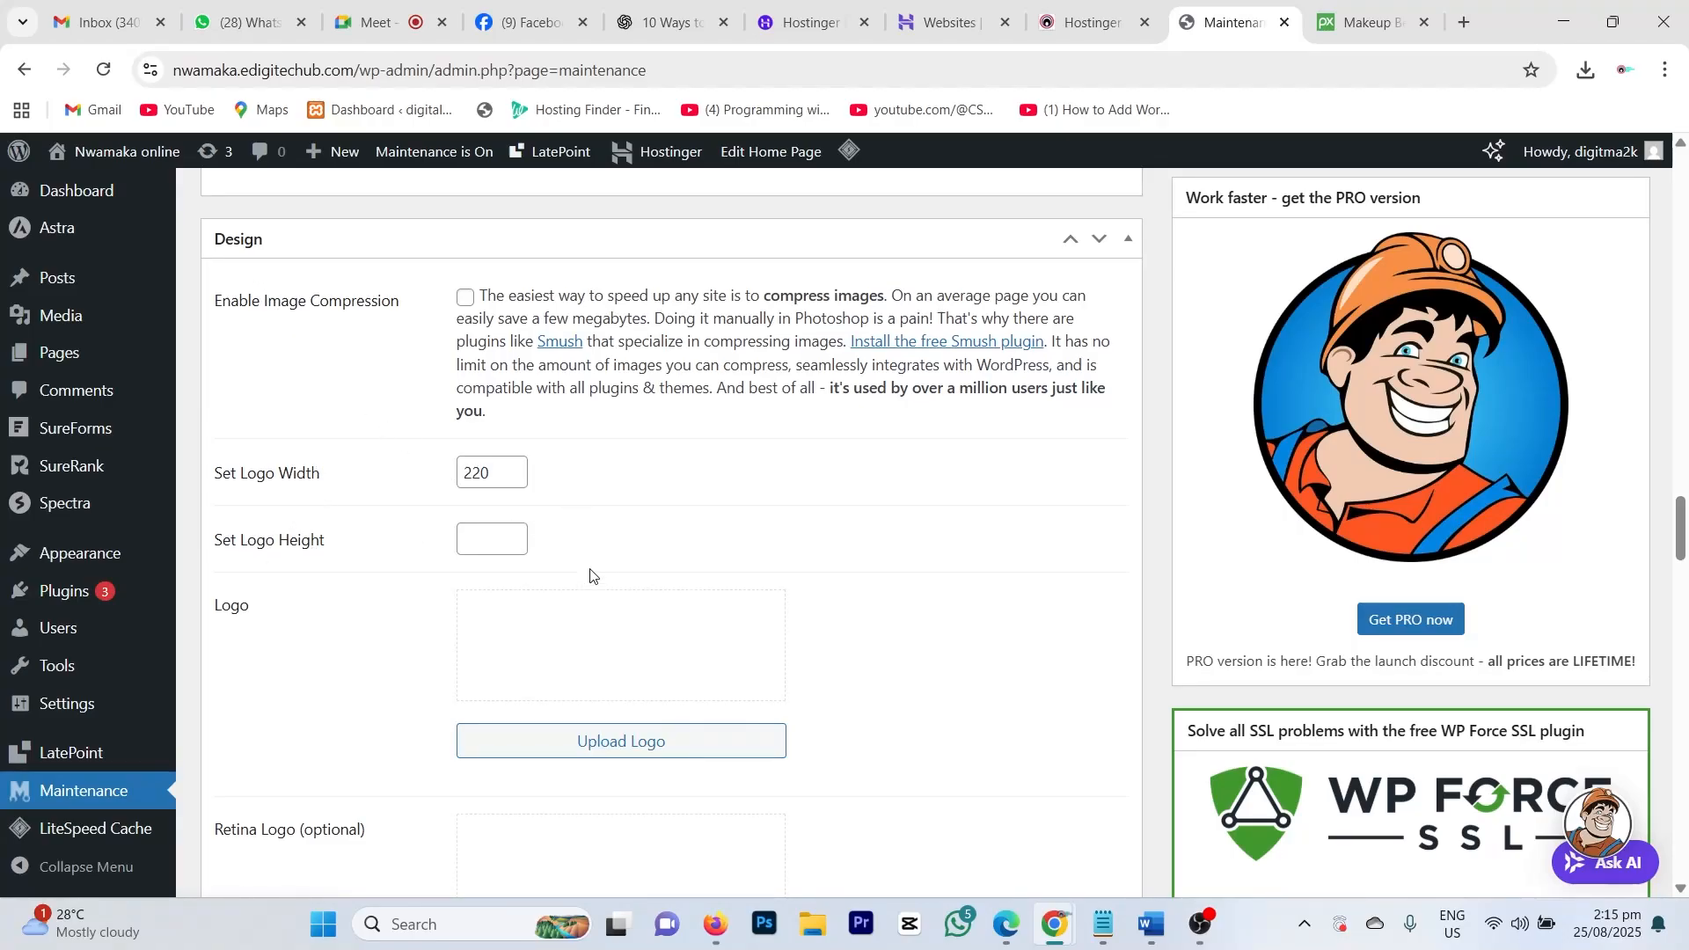
pyautogui.scroll(-1, 593, 581)
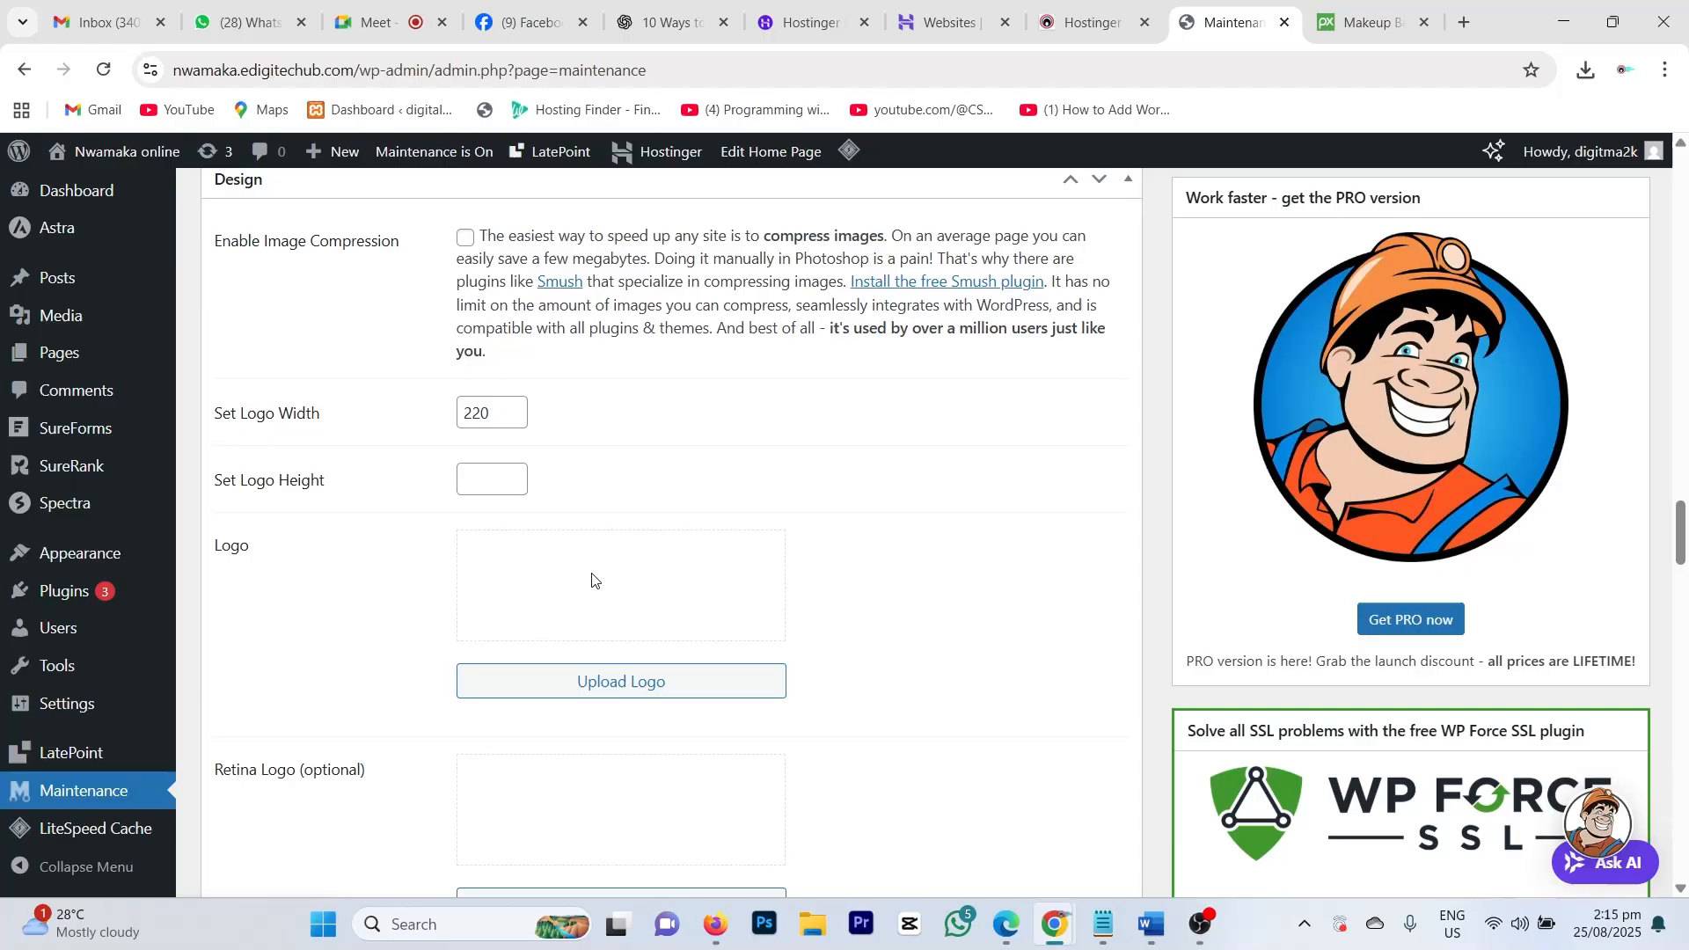
pyautogui.scroll(-3, 592, 581)
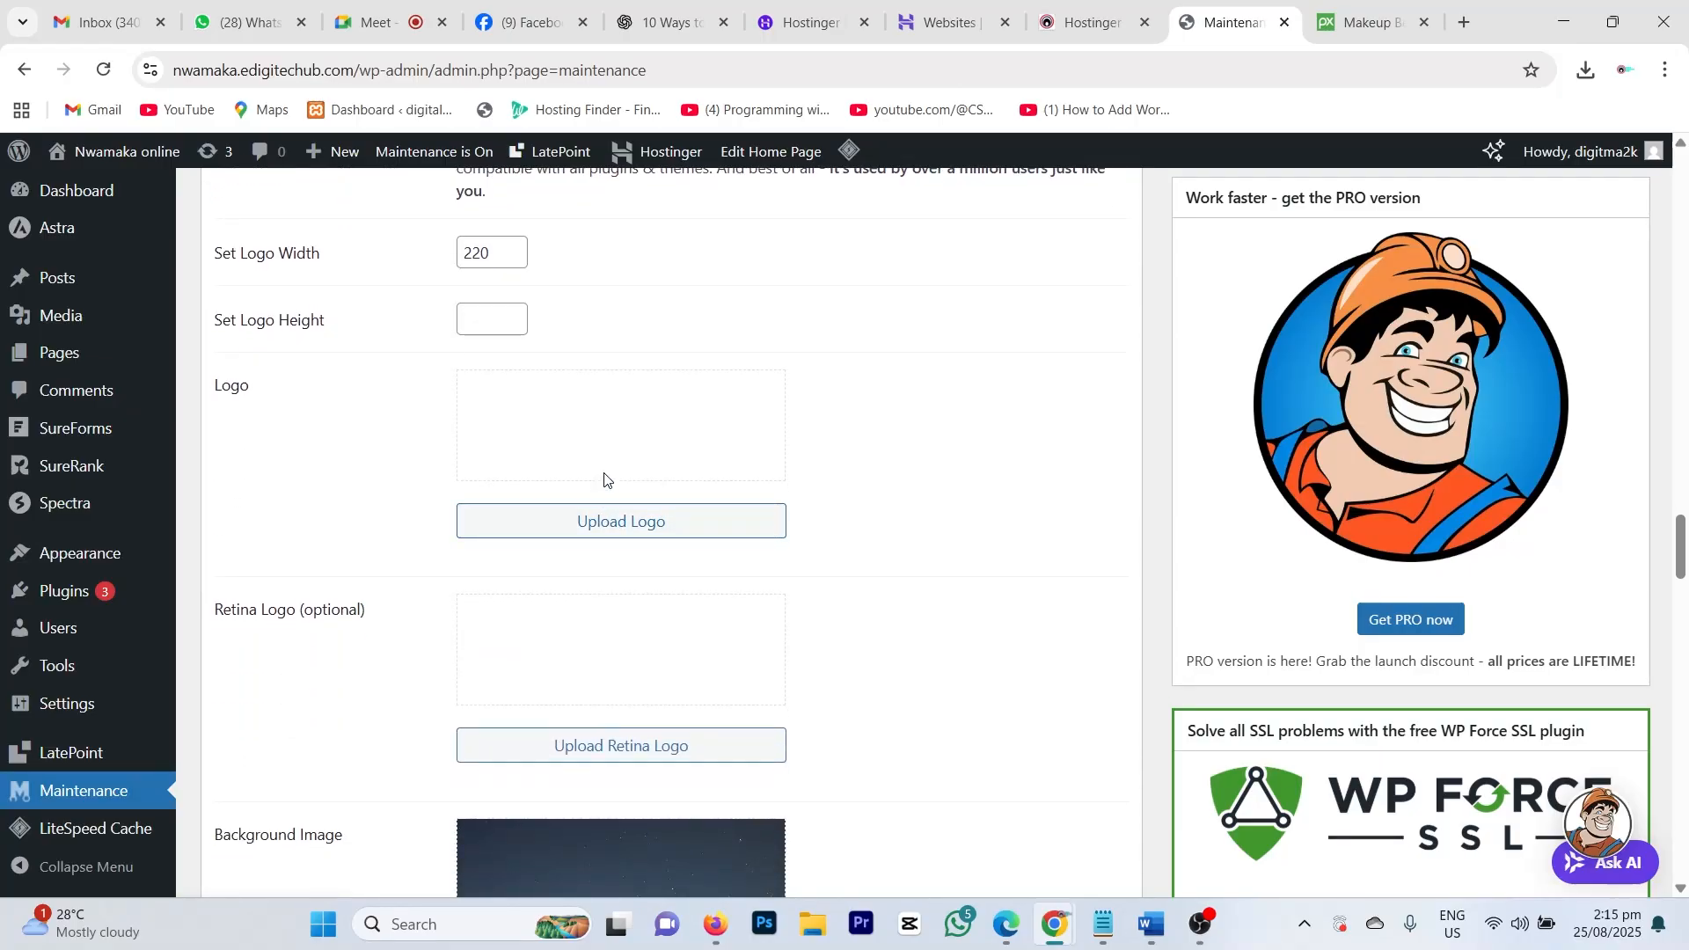
pyautogui.scroll(-5, 604, 479)
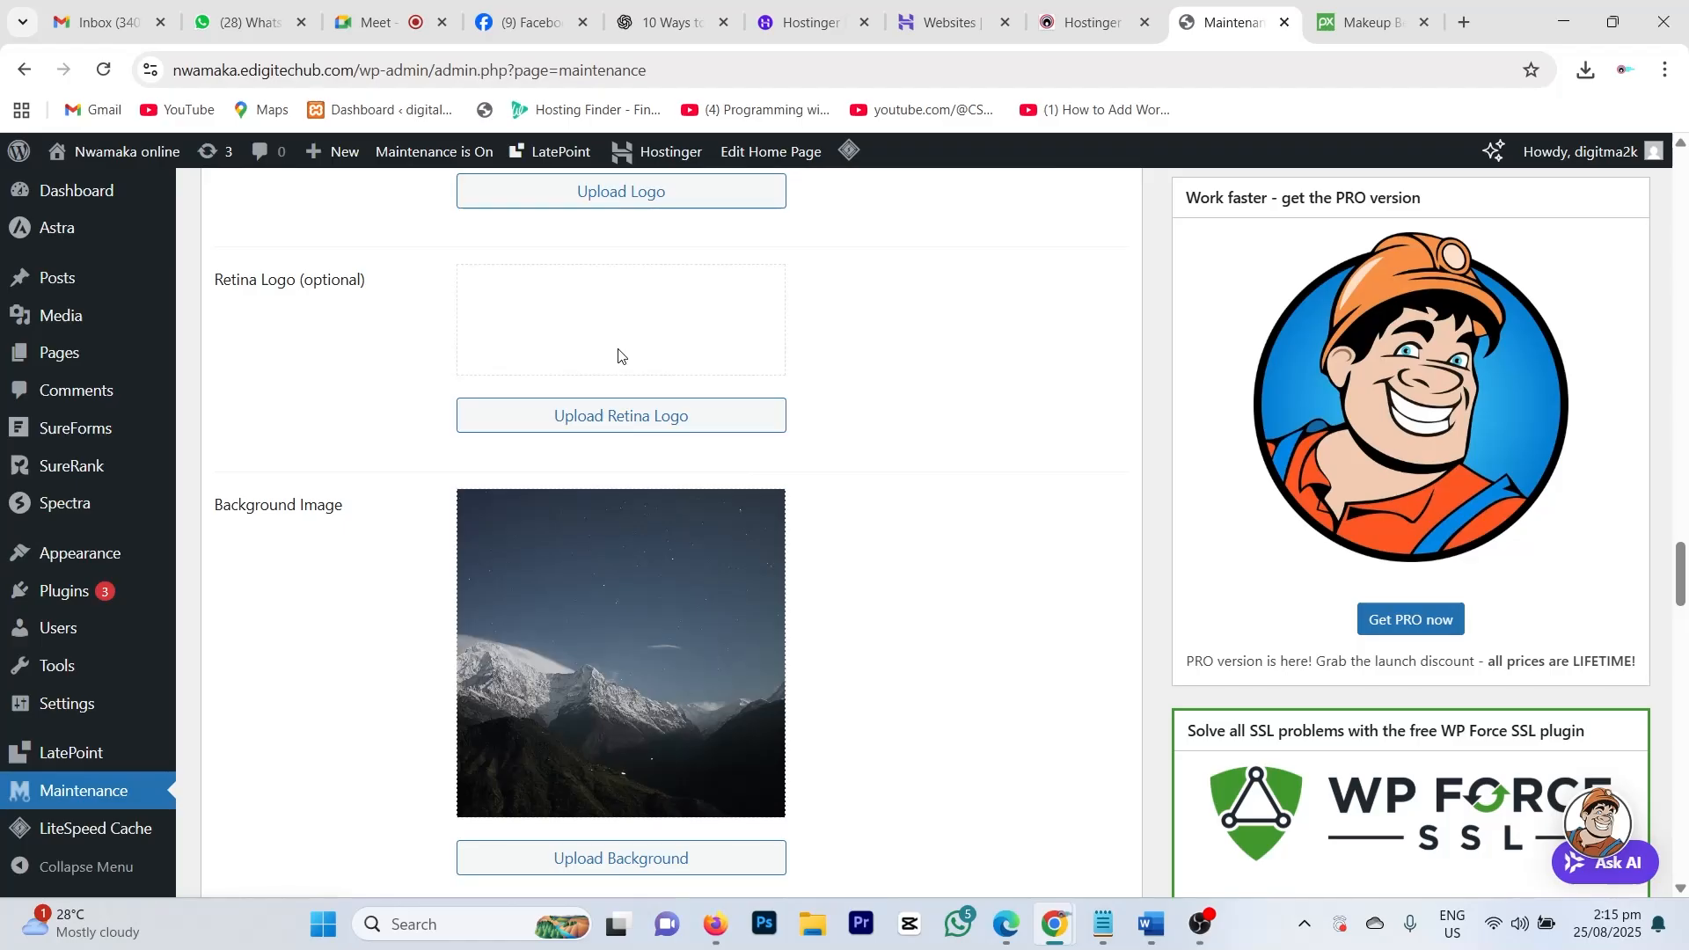
pyautogui.scroll(2, 632, 397)
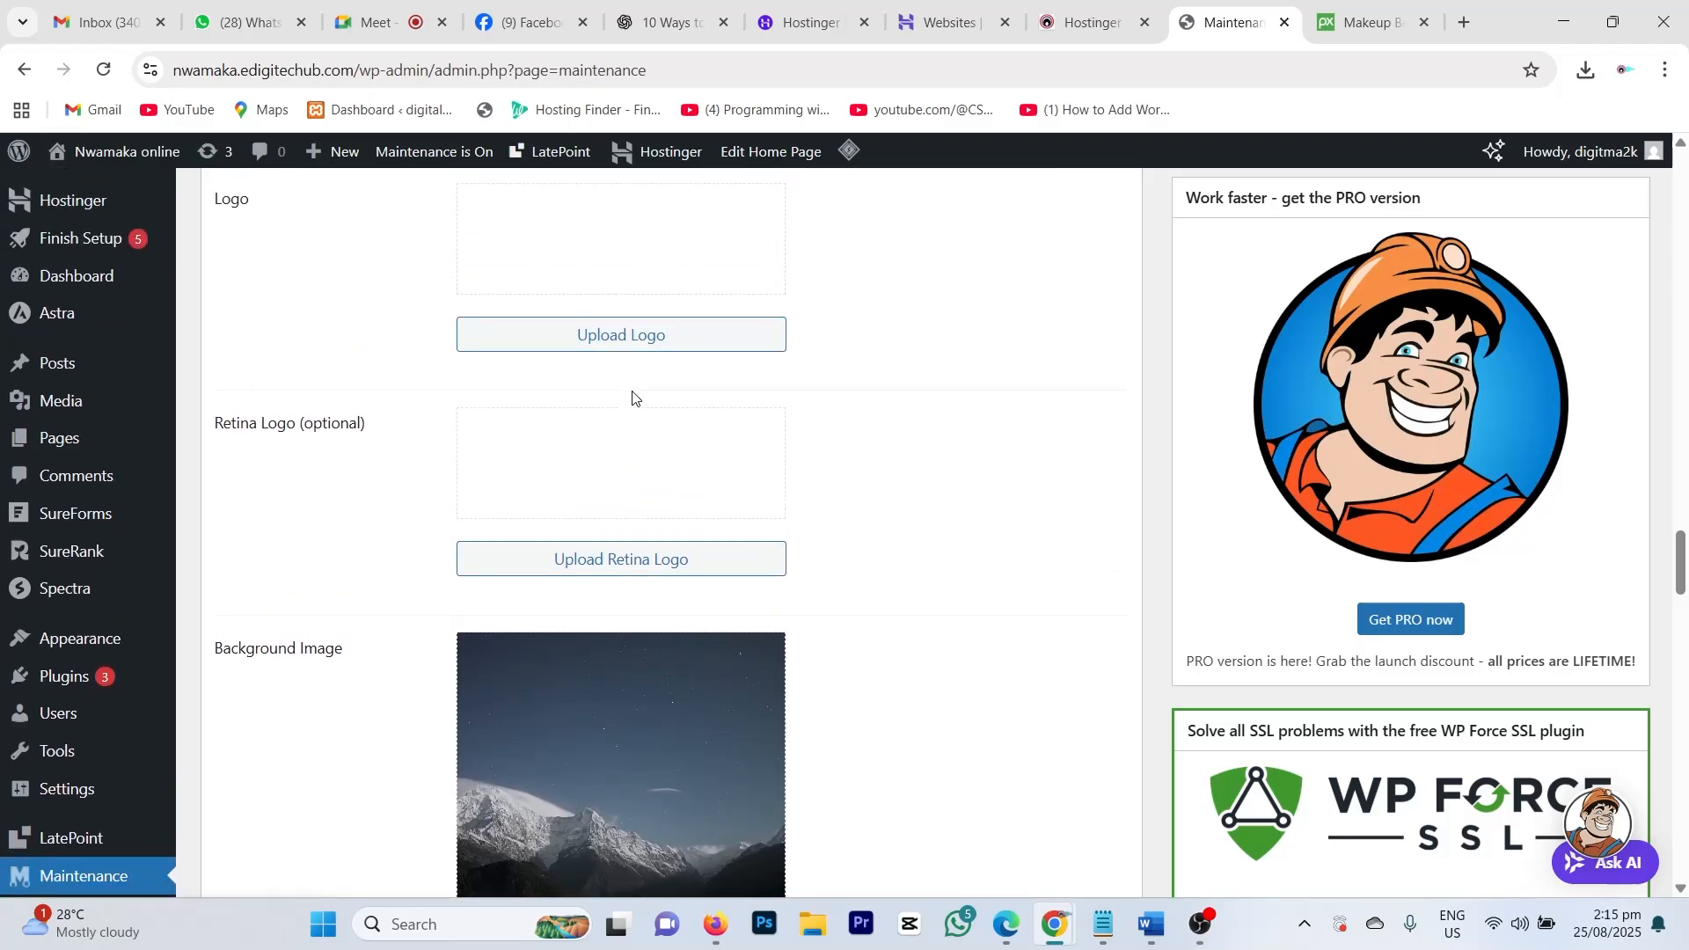
pyautogui.scroll(1, 633, 397)
pyautogui.scroll(-5, 527, 547)
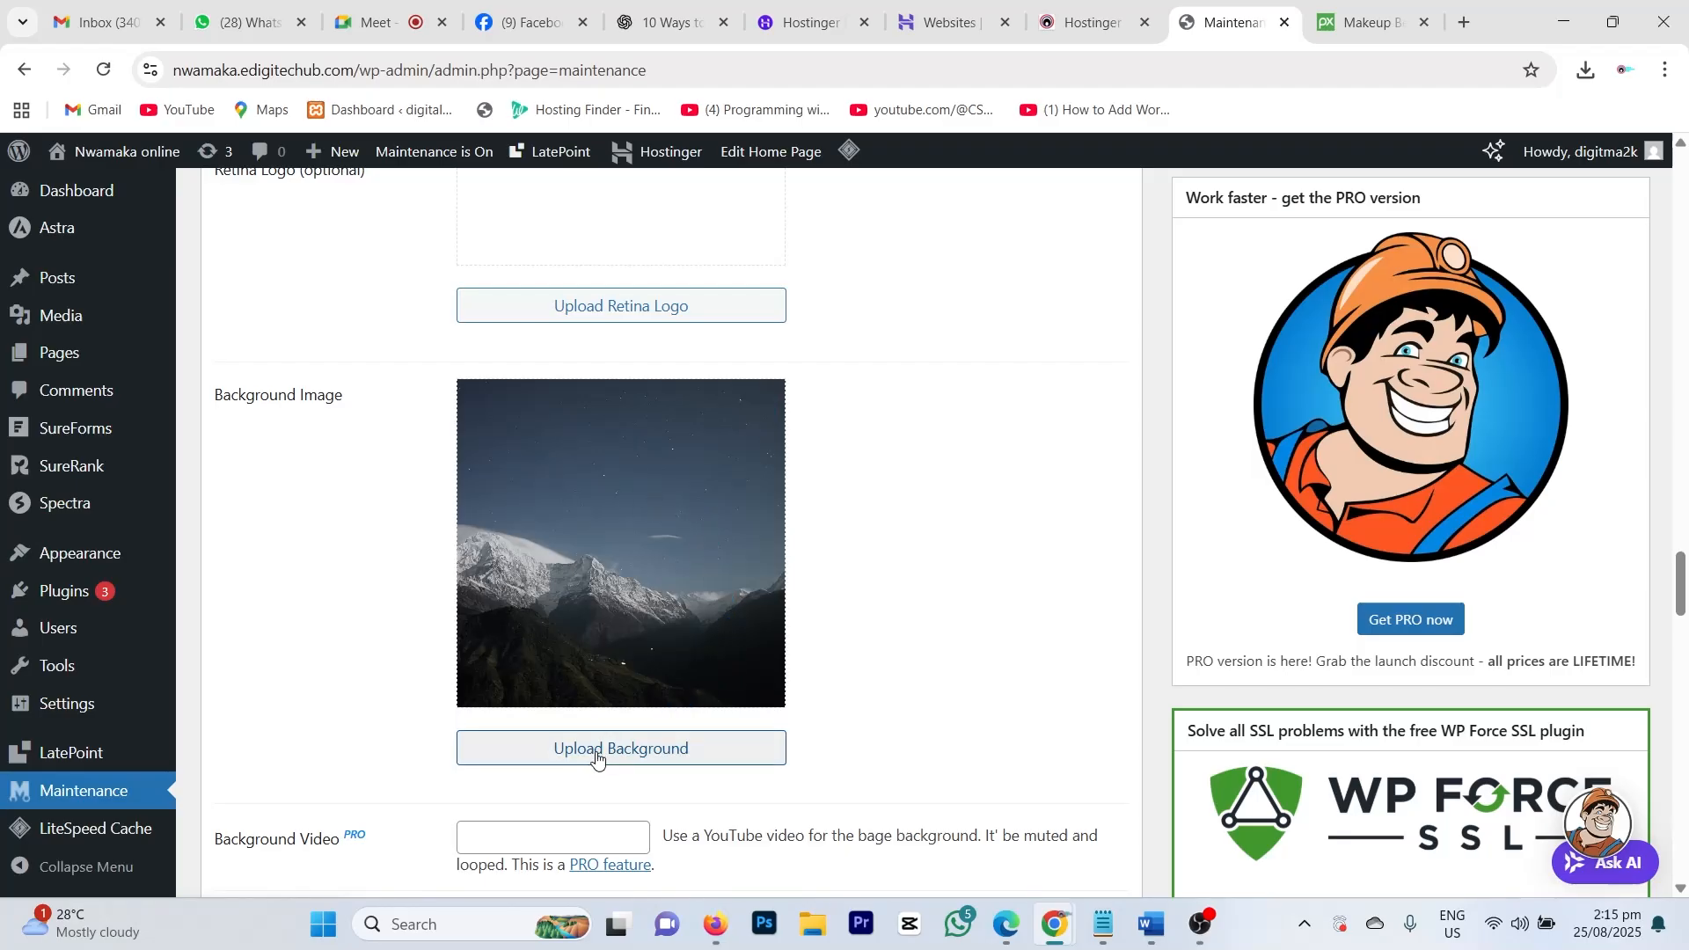
# Step: Replace the mountain background image with the makeup-brushes photo
pyautogui.click(758, 410)
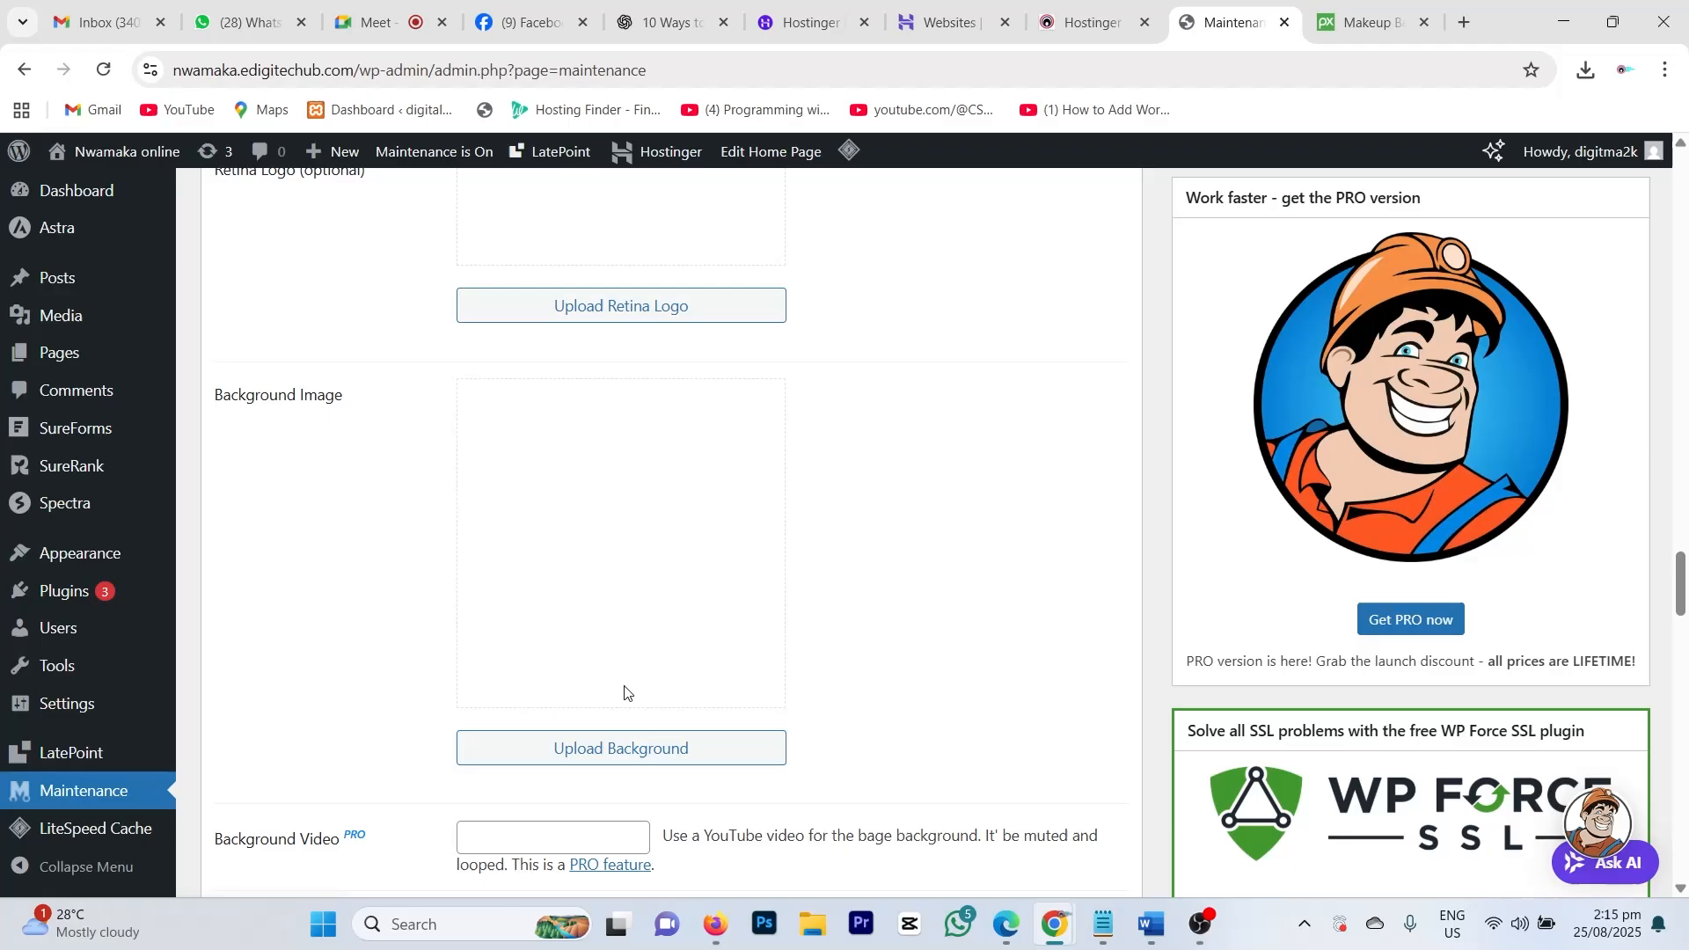
pyautogui.click(577, 747)
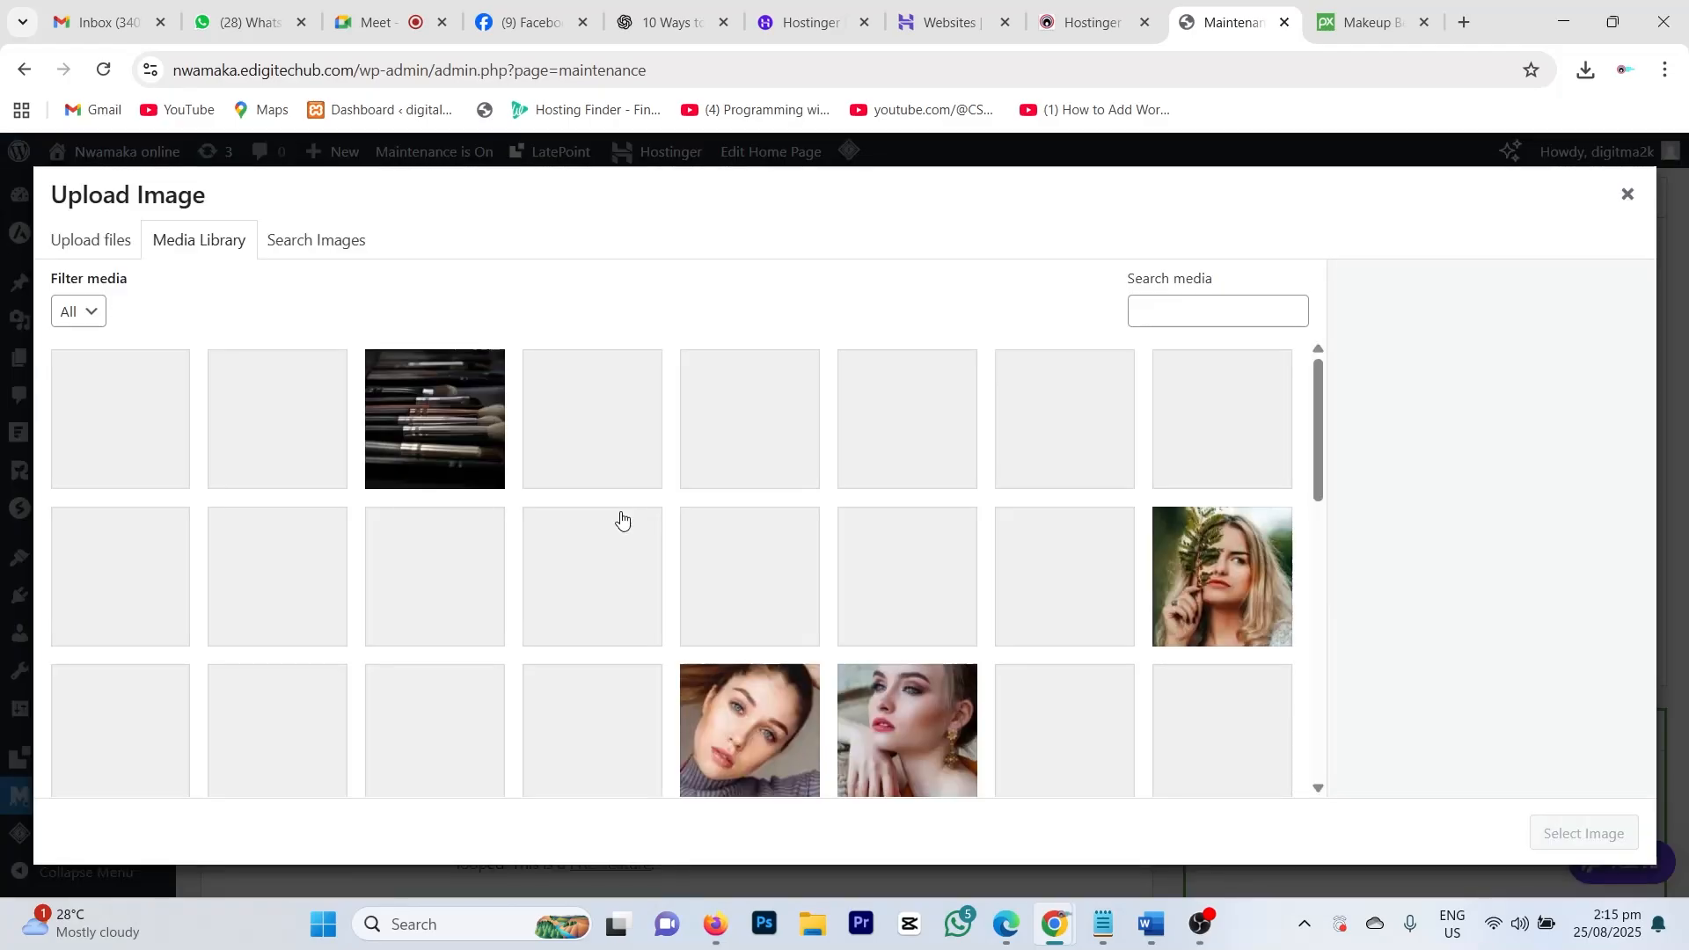
pyautogui.click(435, 384)
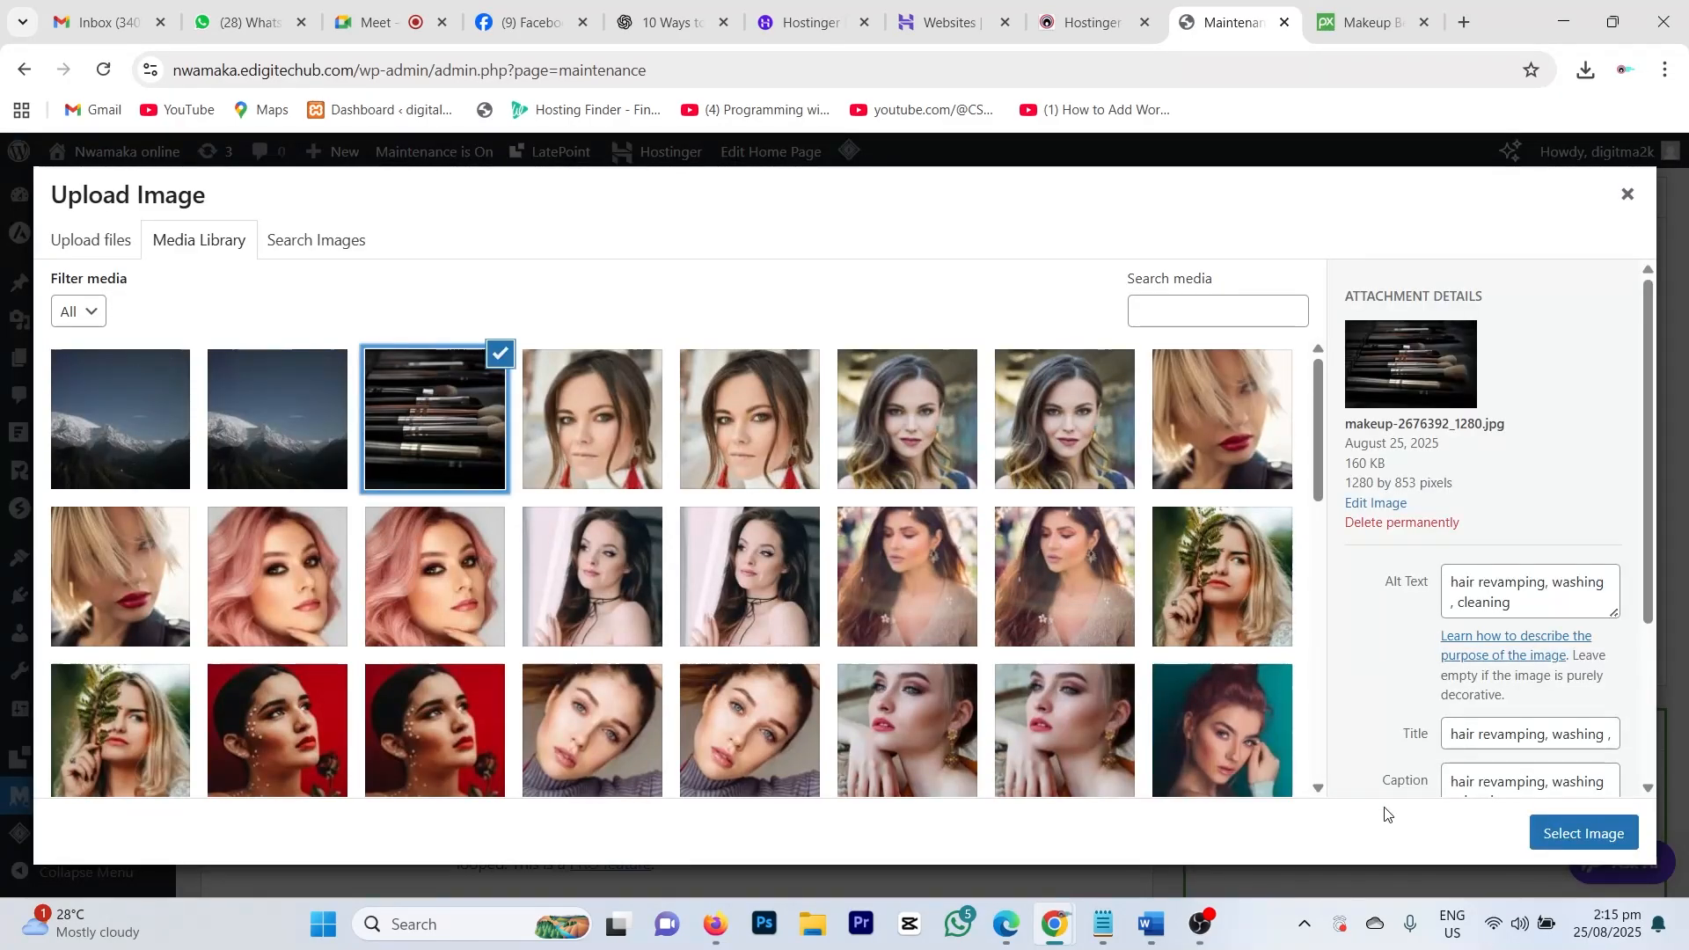
pyautogui.click(1574, 846)
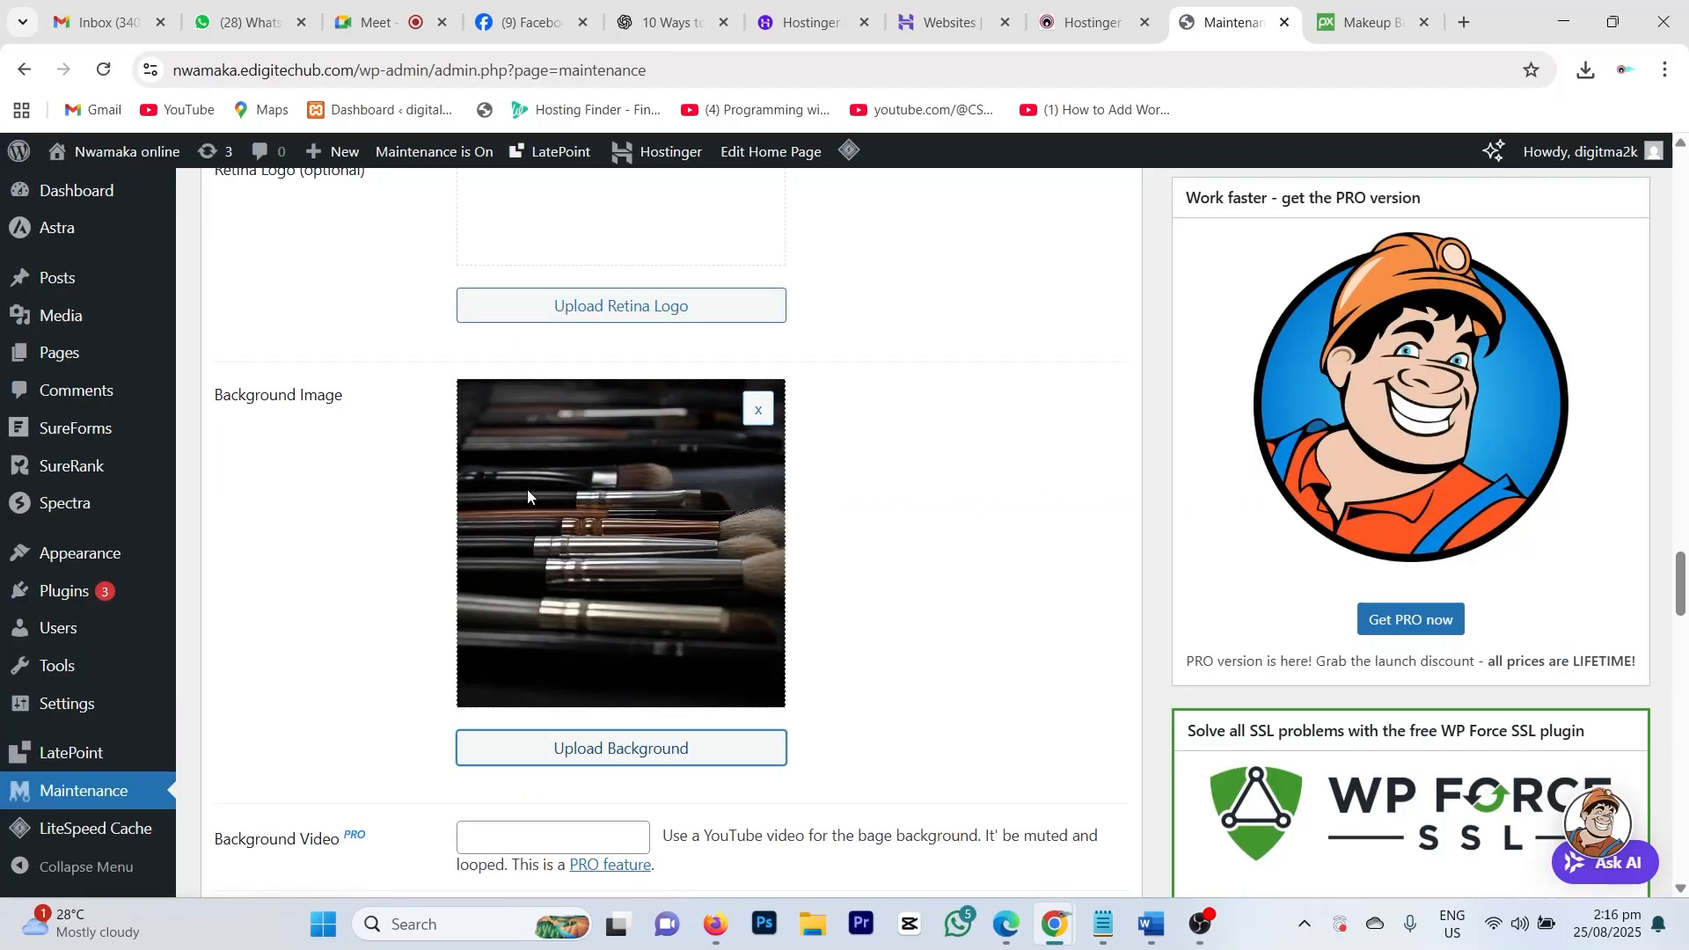
# Step: Set the same makeup-brushes photo (makeup-2676392_1280.jpg) as the portrait-orientation background image
pyautogui.scroll(-1, 578, 579)
pyautogui.scroll(-1, 591, 517)
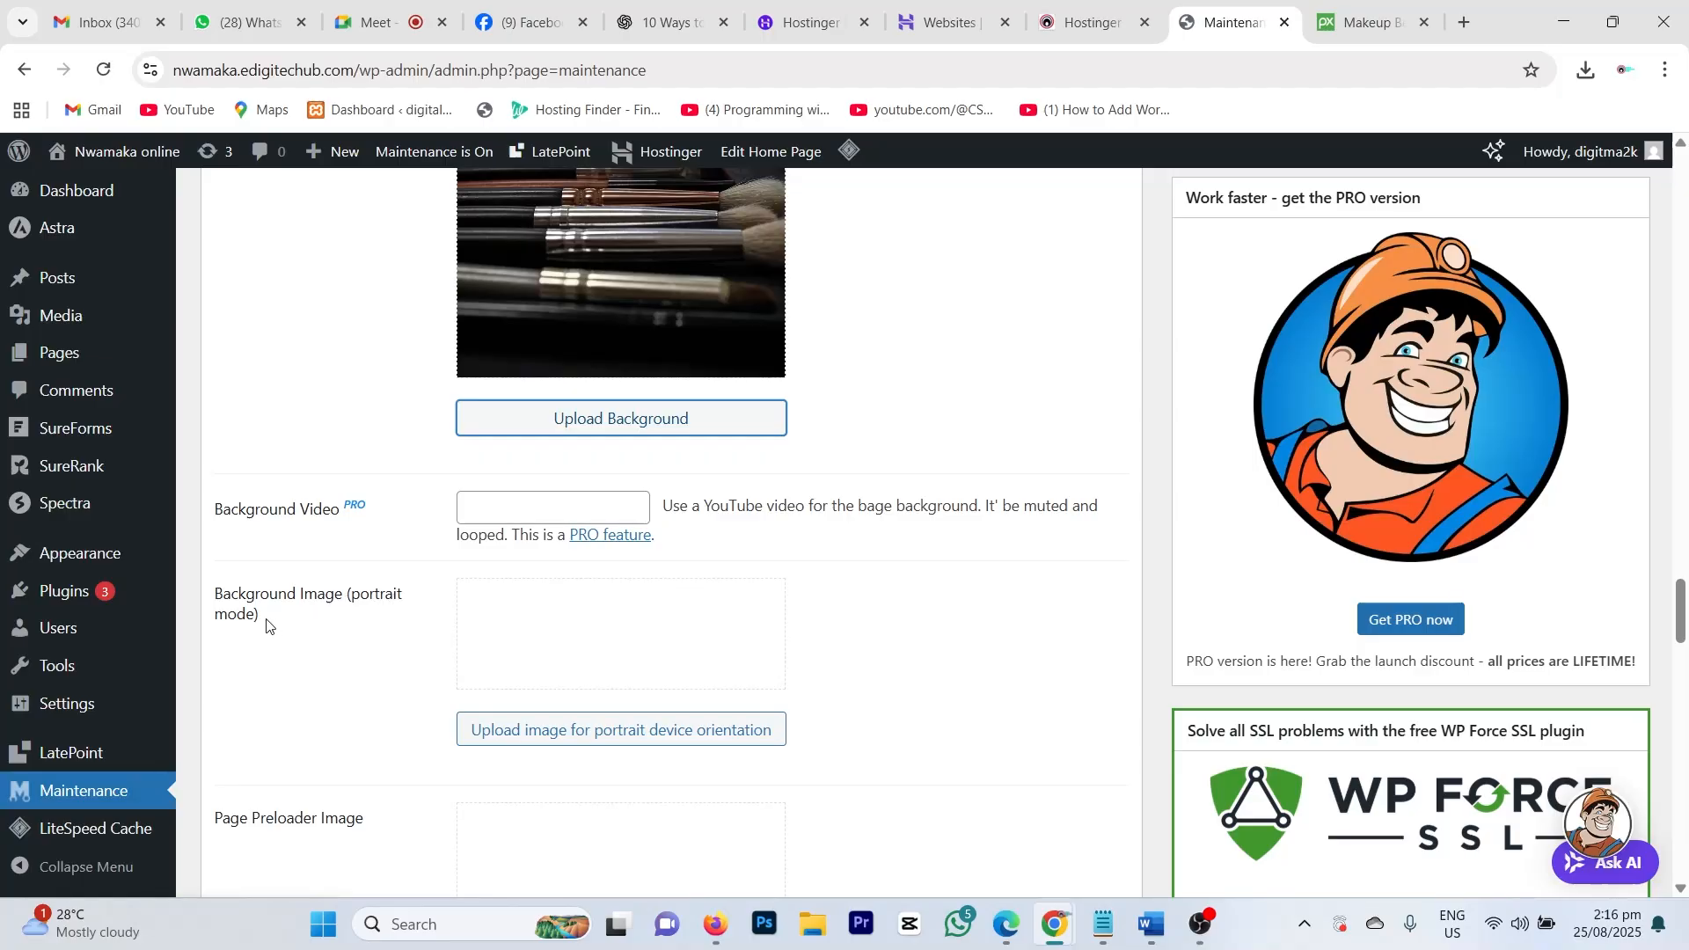
pyautogui.click(548, 634)
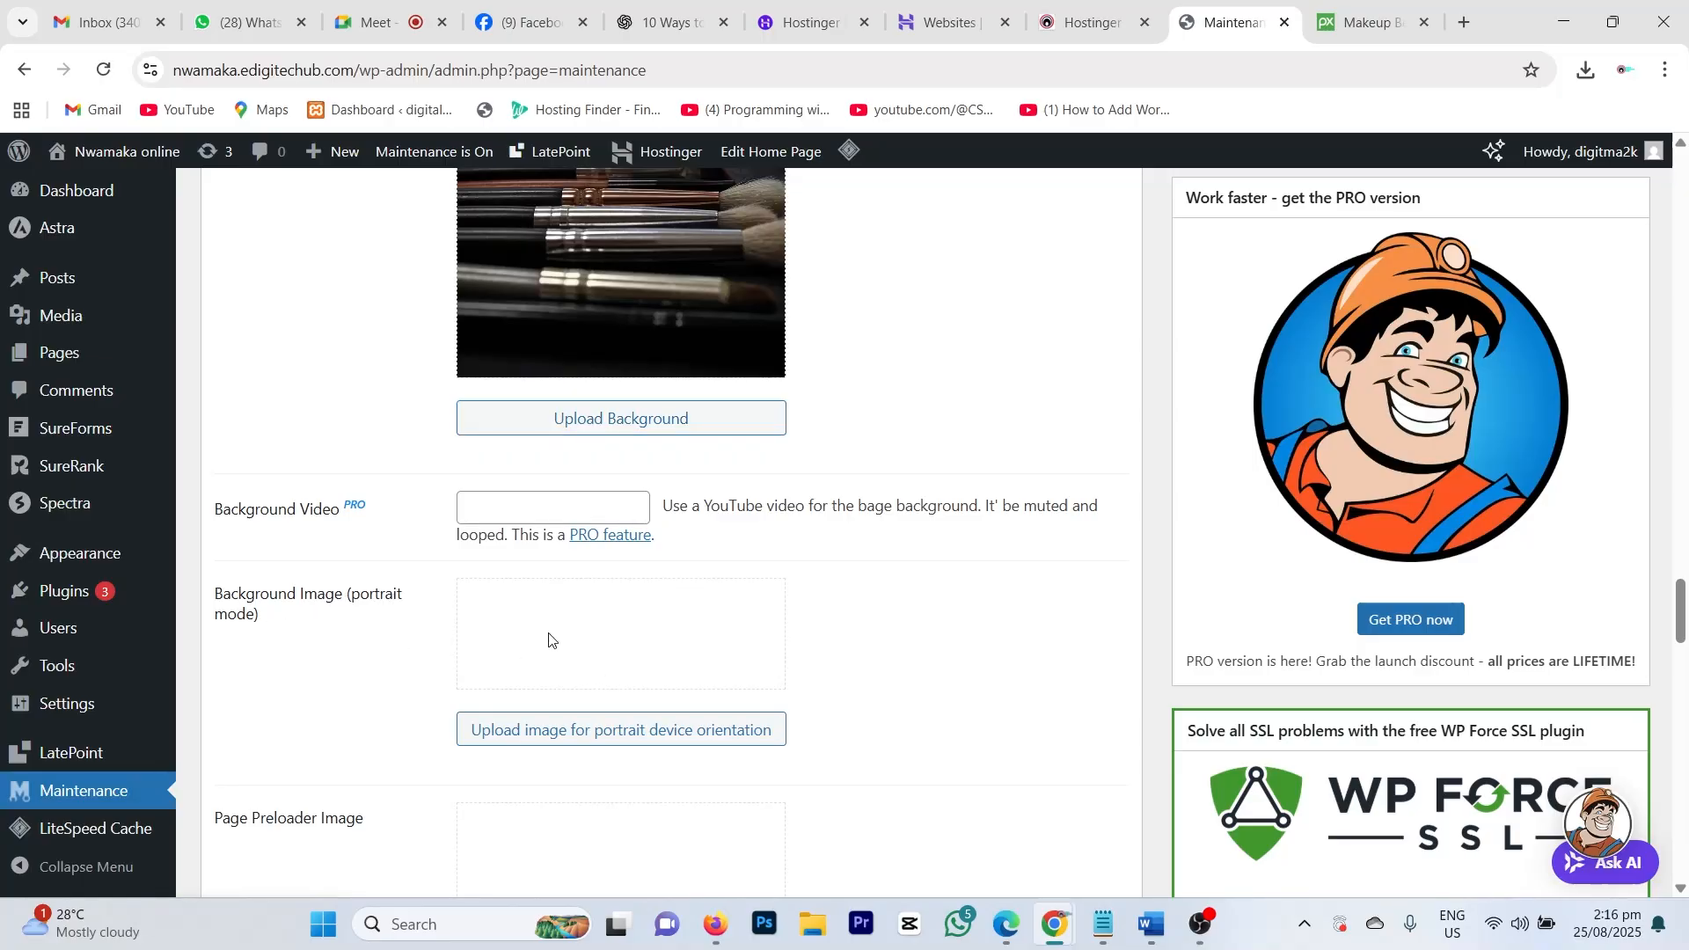
pyautogui.click(520, 729)
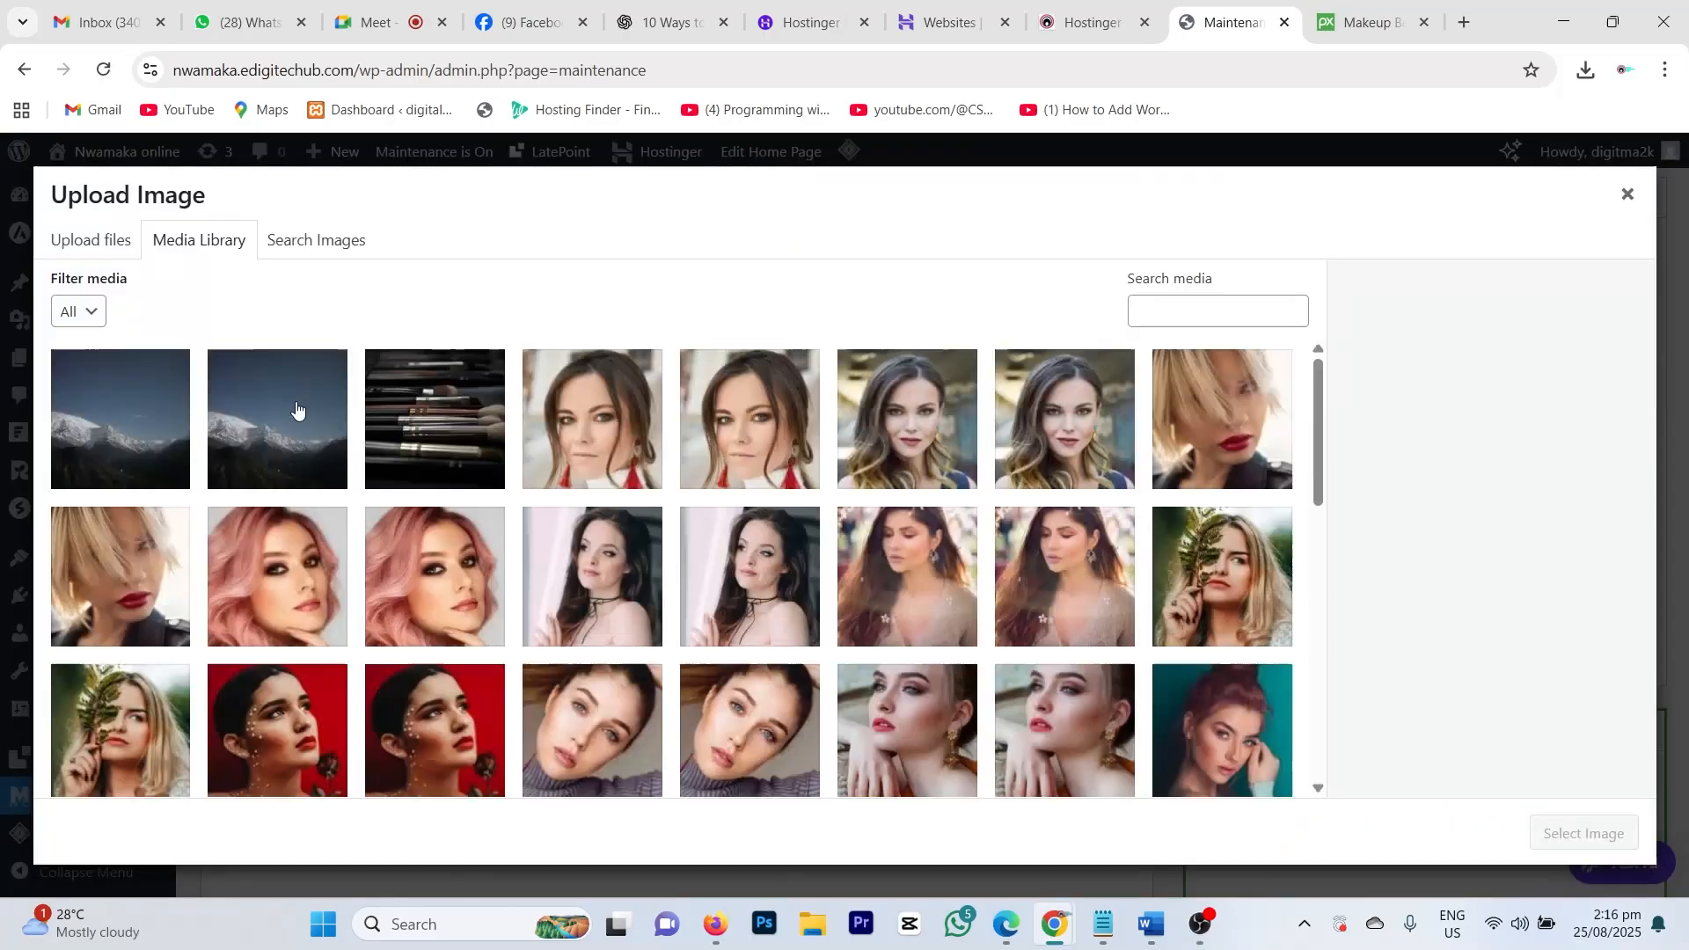
pyautogui.click(440, 436)
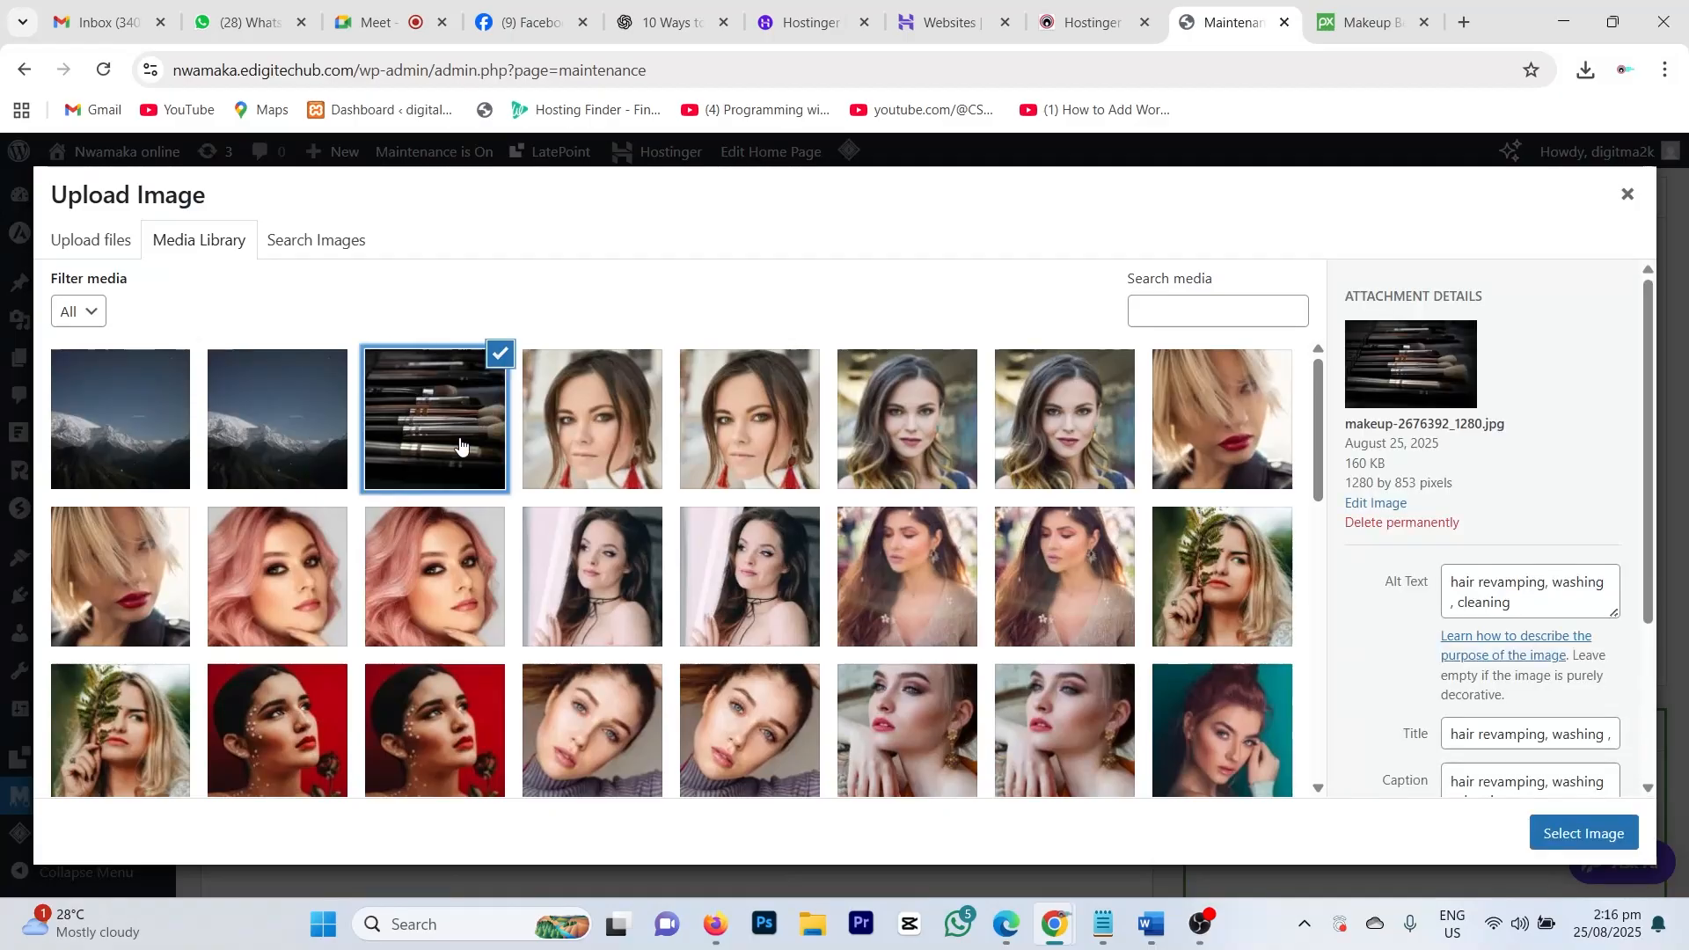
pyautogui.click(1579, 833)
# Step: Choose gallery-8.jpg from the Media Library as the page preloader image
pyautogui.scroll(-3, 727, 600)
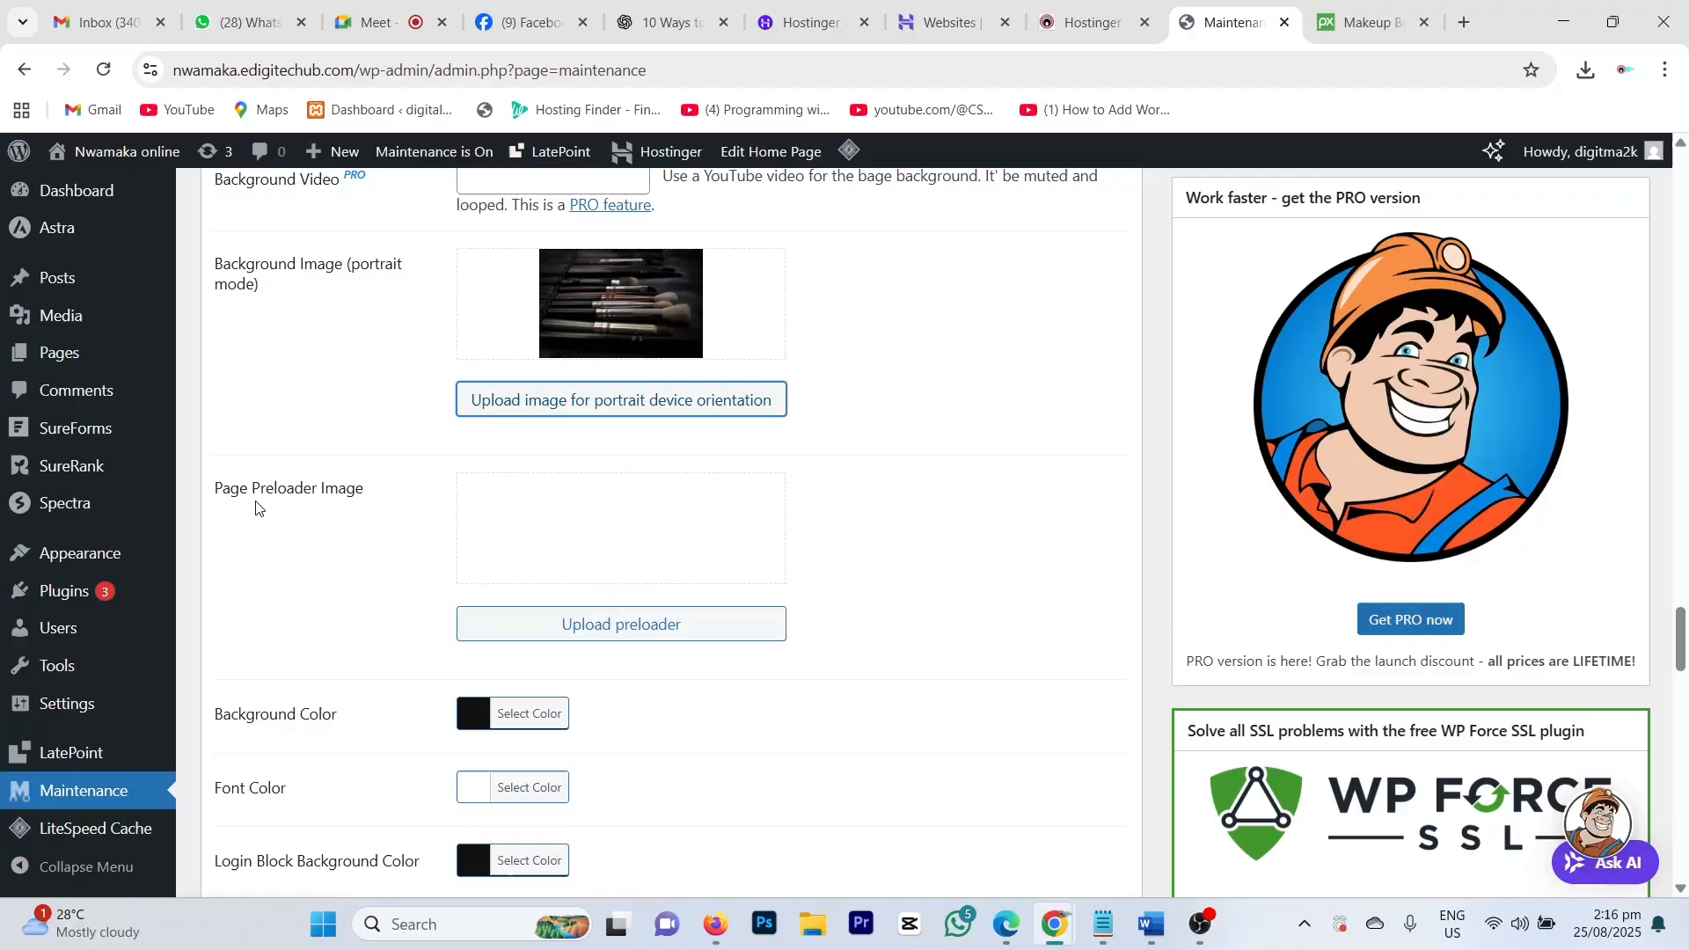
pyautogui.click(570, 522)
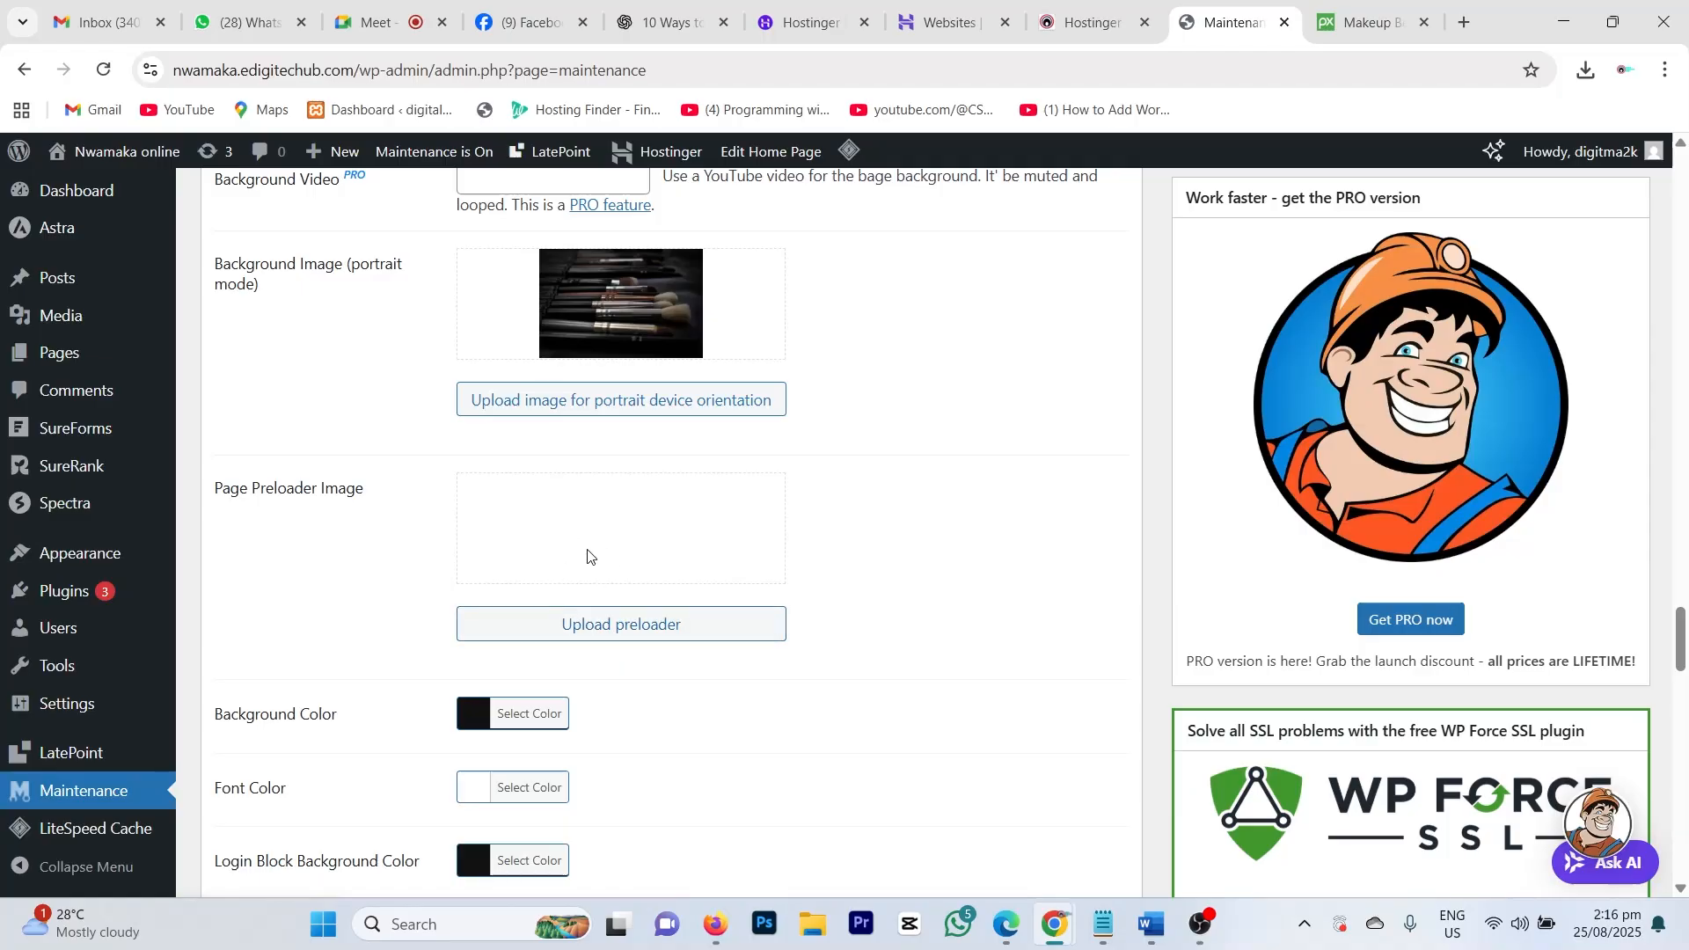
pyautogui.click(604, 627)
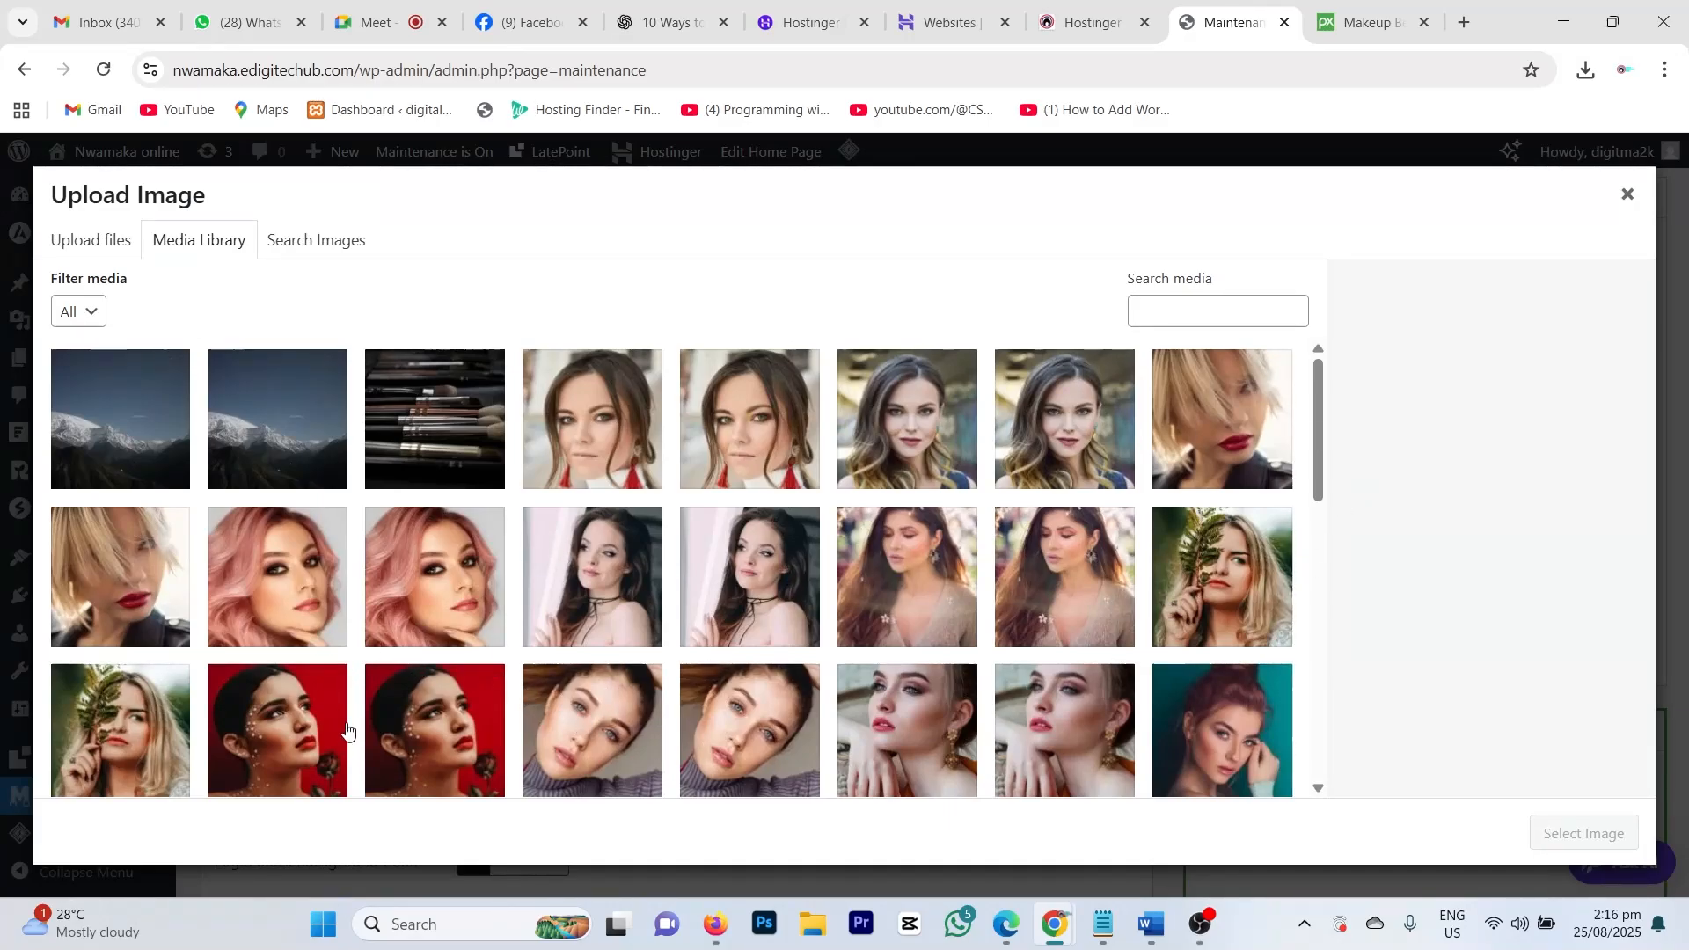
pyautogui.scroll(-2, 994, 686)
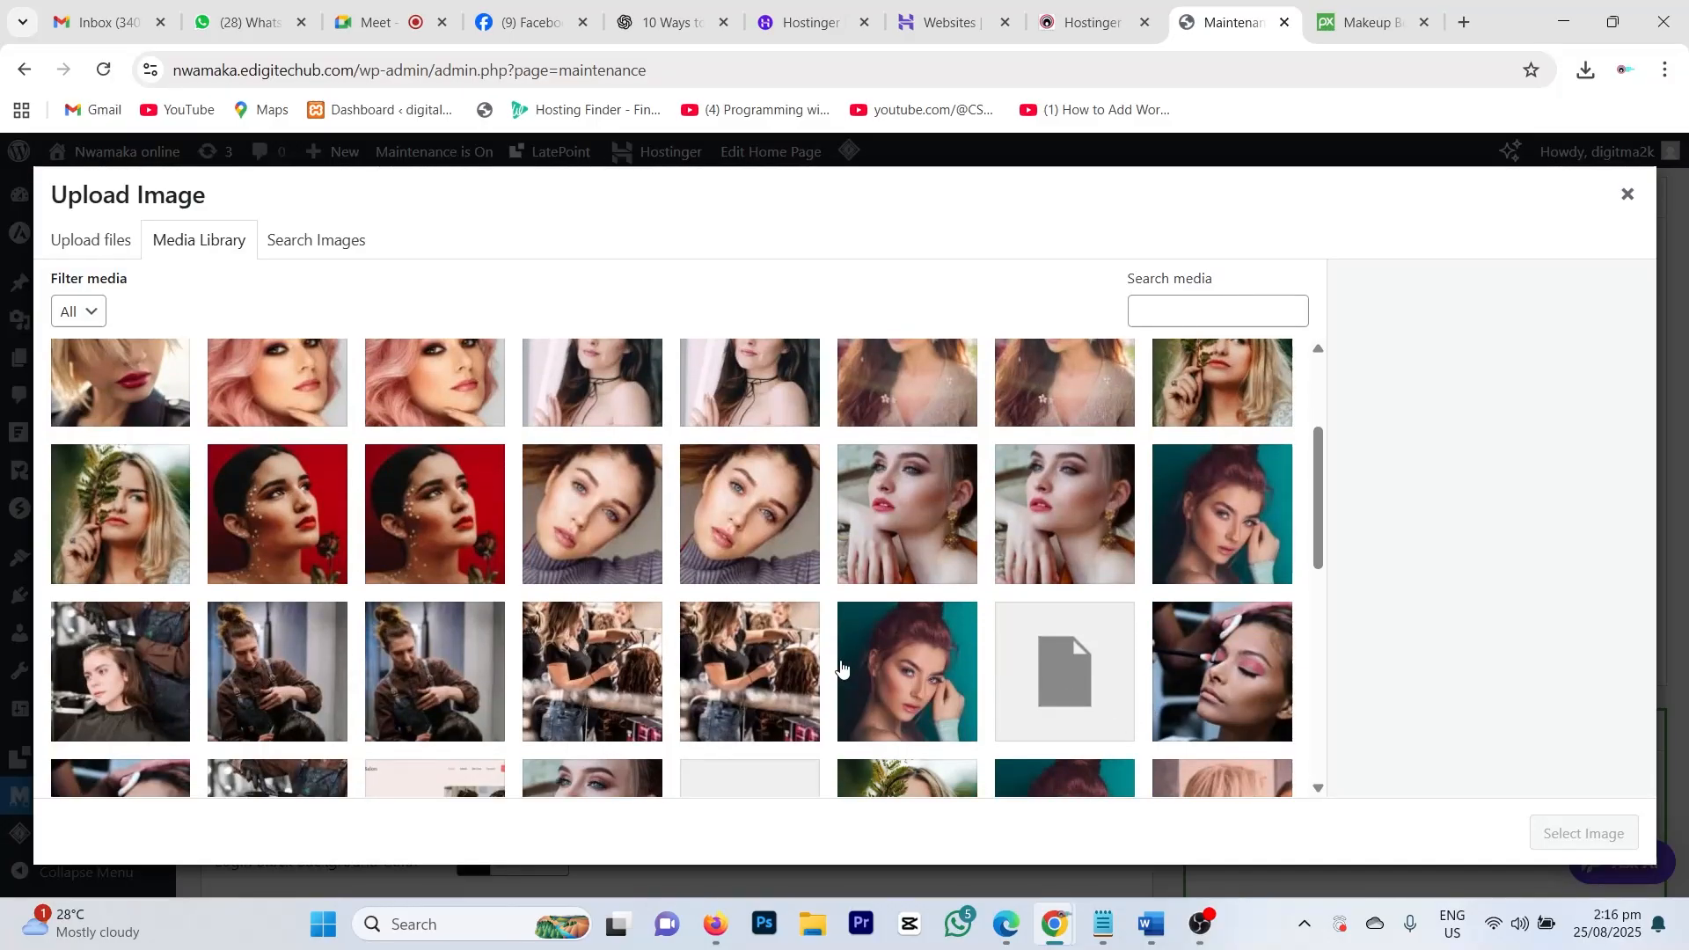
pyautogui.scroll(-1, 717, 646)
pyautogui.scroll(-3, 716, 647)
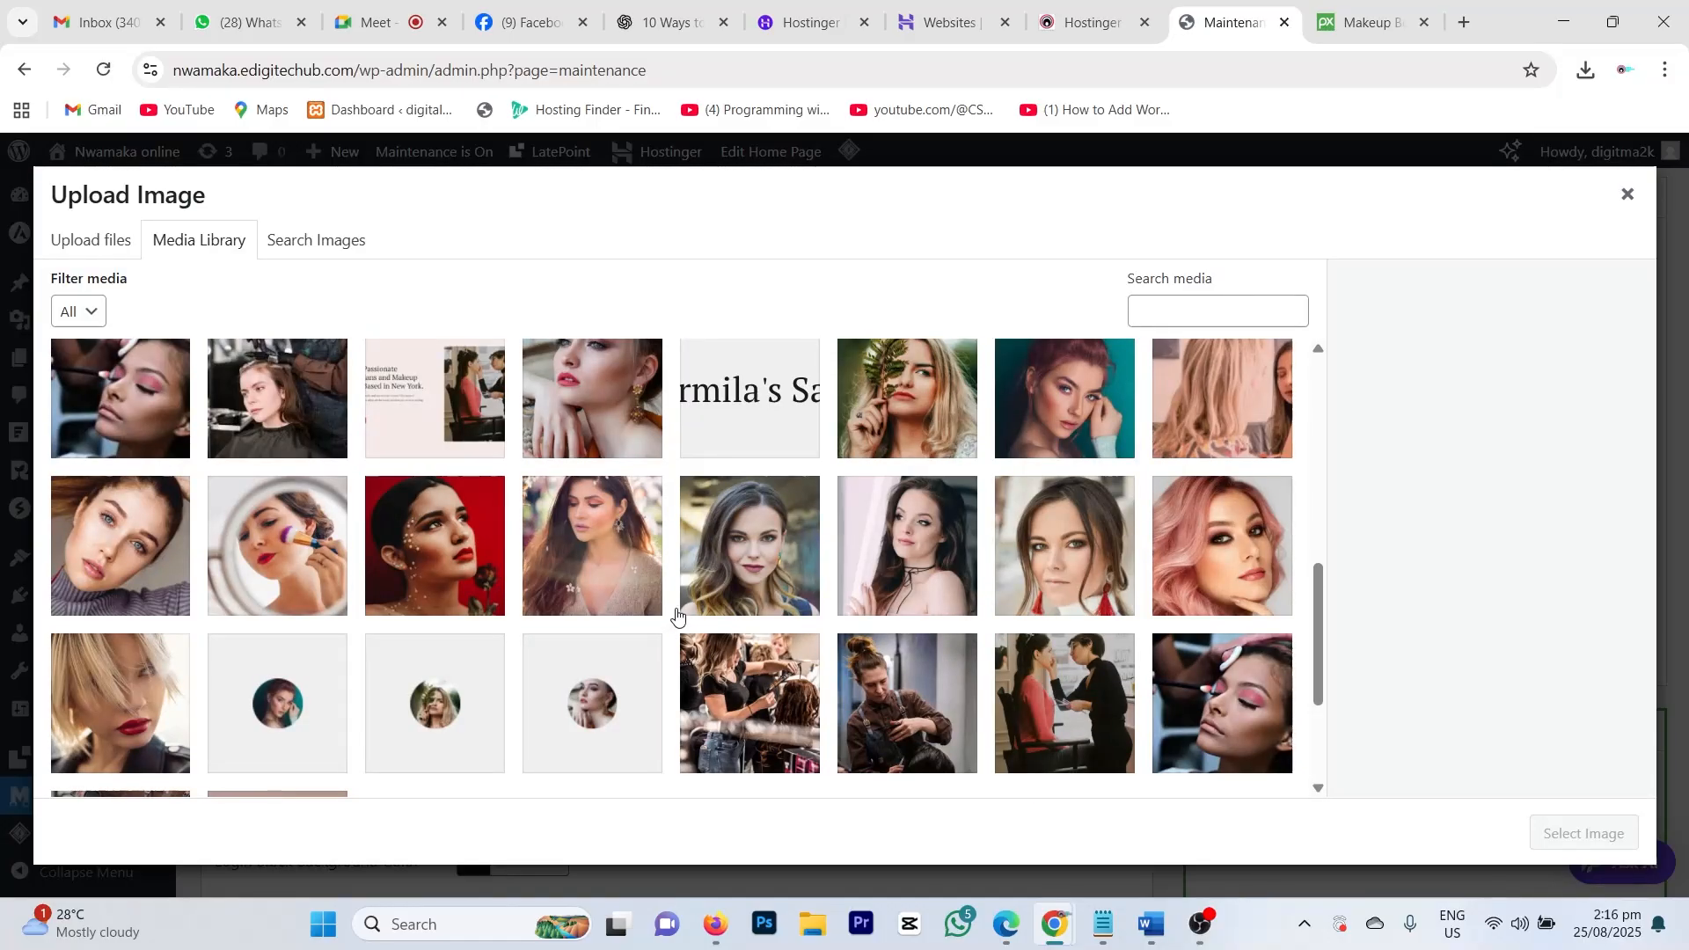
pyautogui.click(277, 545)
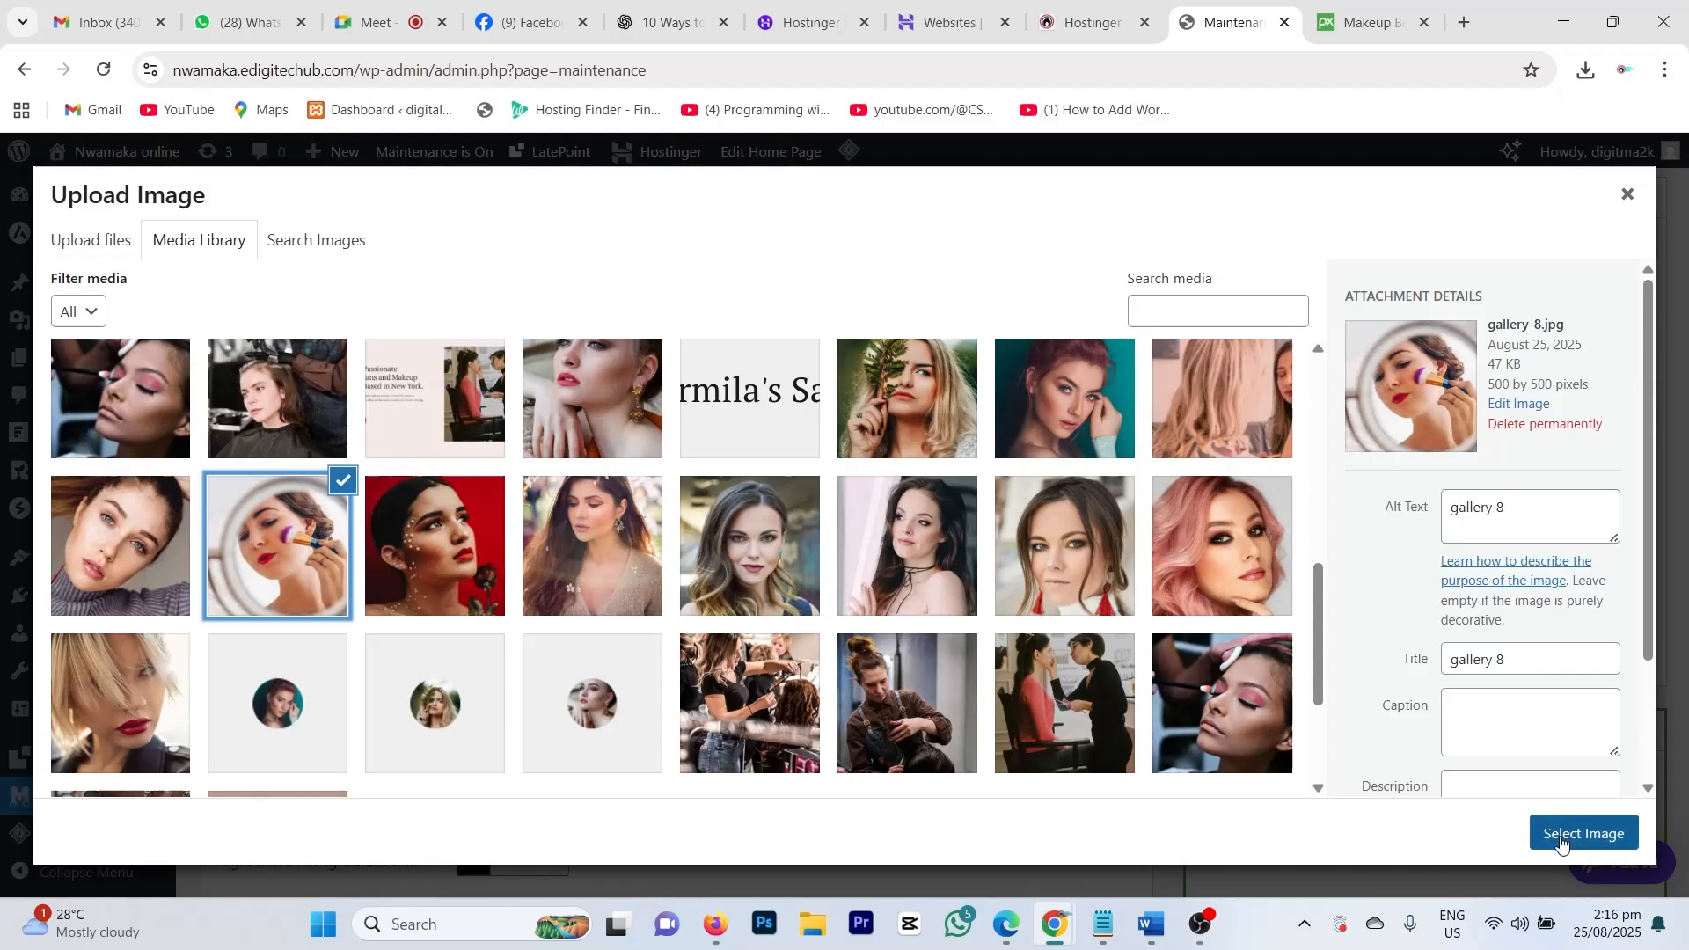
pyautogui.click(1540, 833)
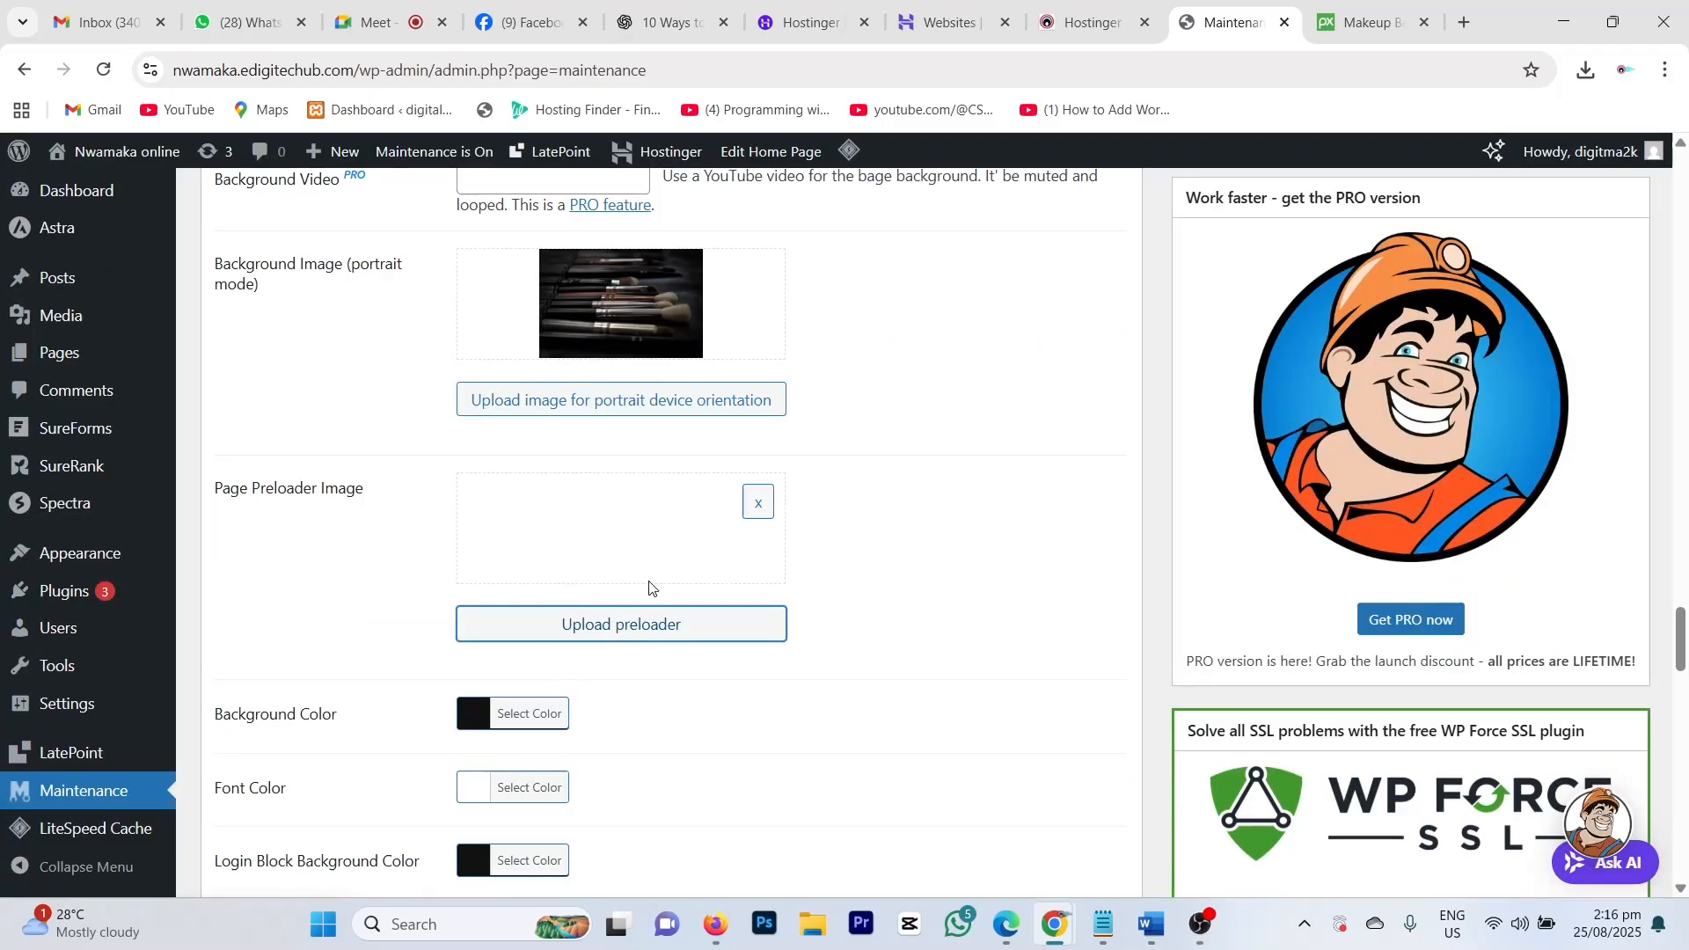
pyautogui.scroll(-3, 653, 554)
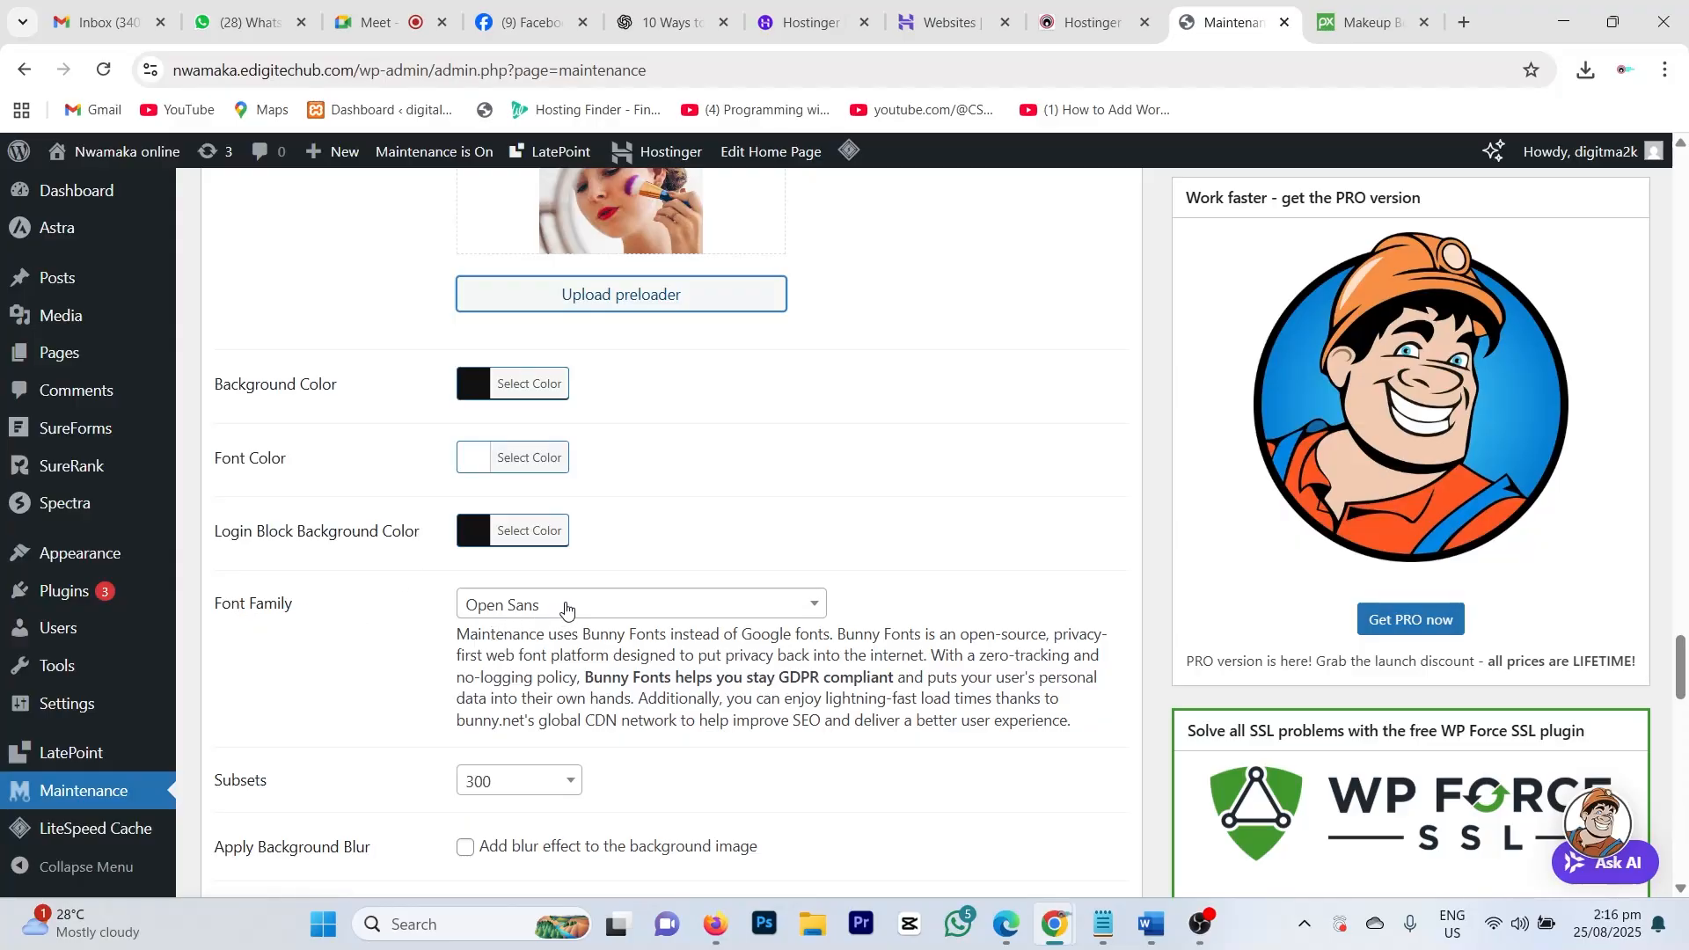
# Step: Keep Open Sans as the font and change the background colour from #111111 to pale tan #ddc596
pyautogui.click(566, 606)
pyautogui.click(566, 605)
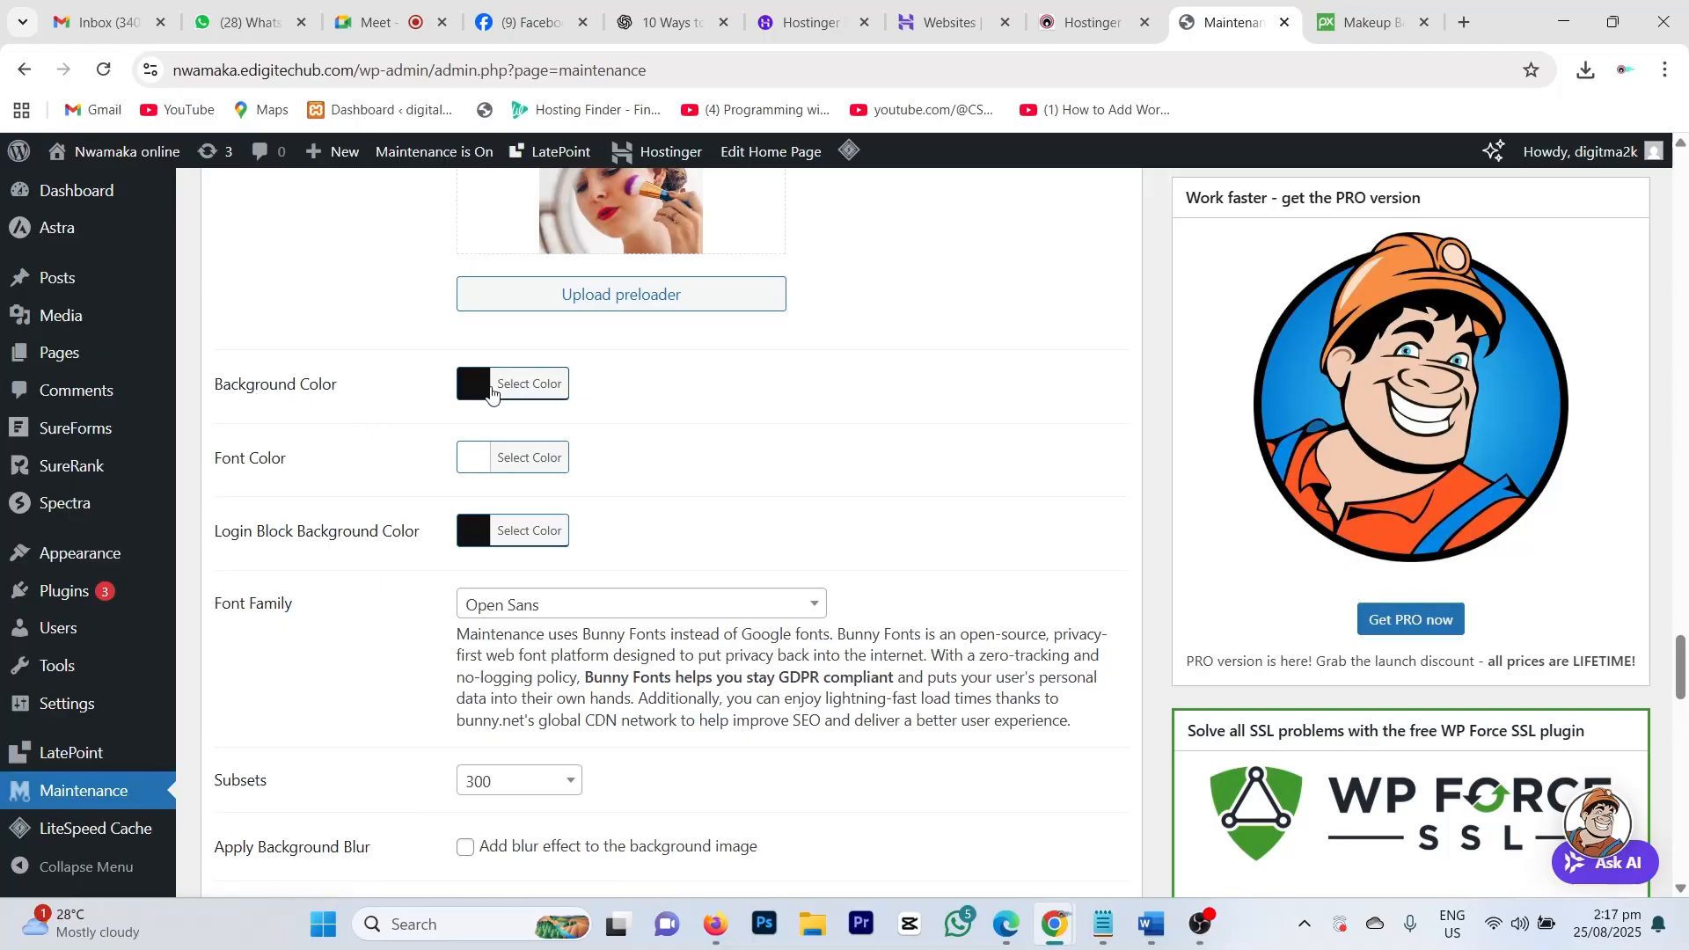
pyautogui.click(511, 385)
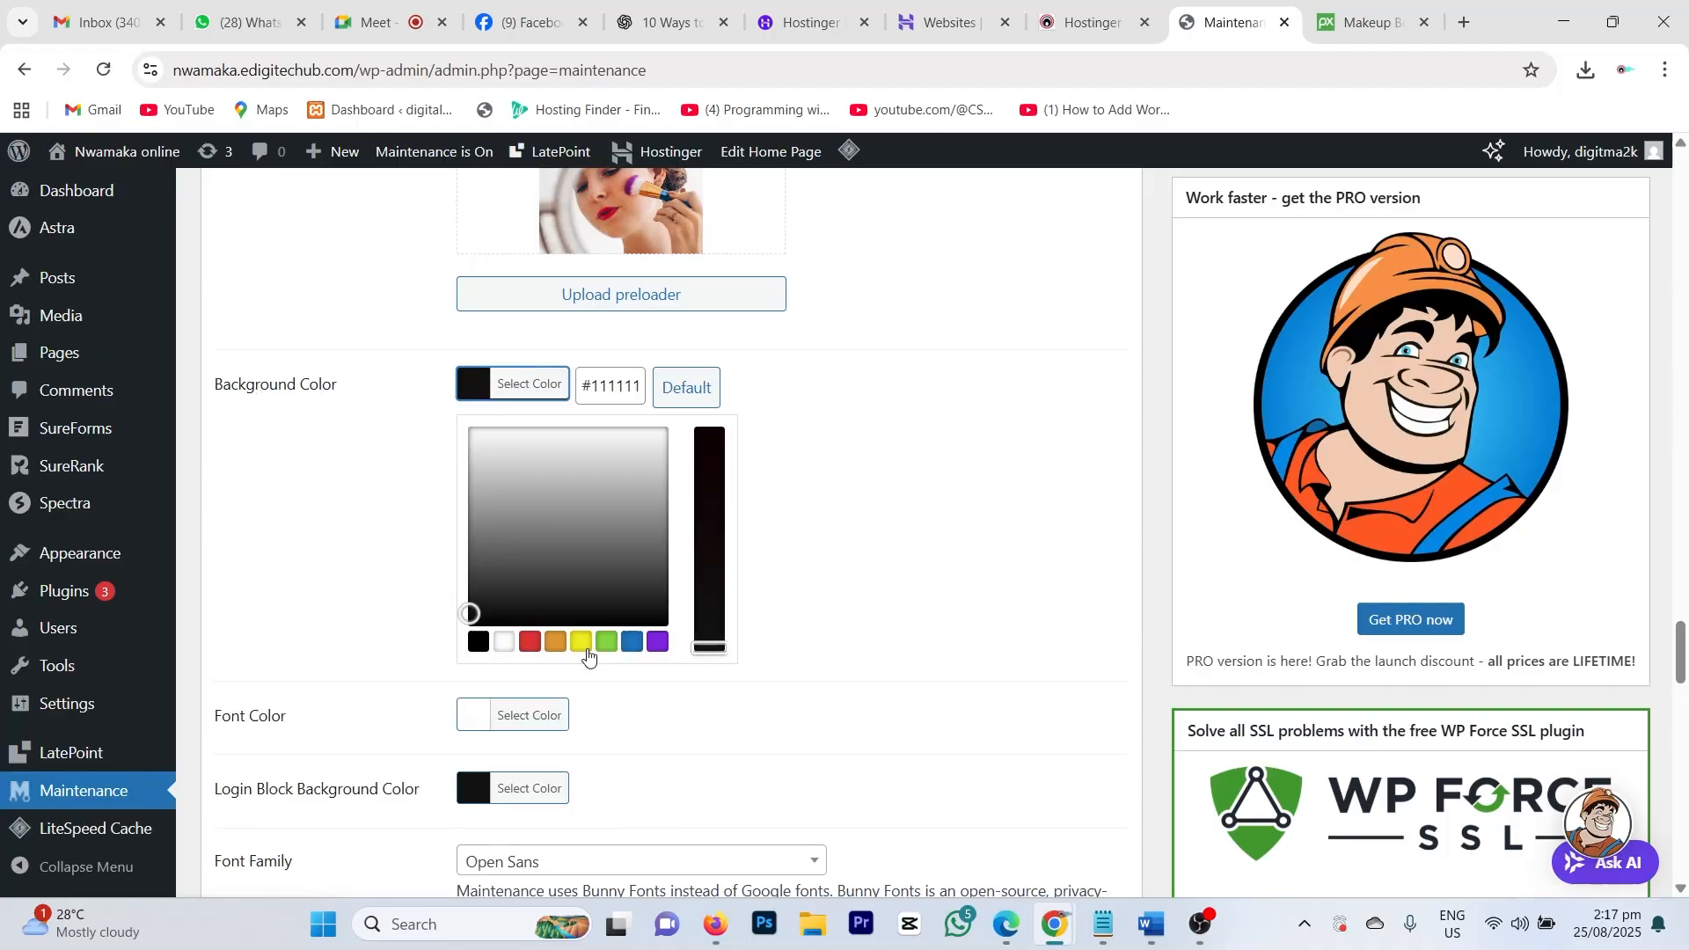
pyautogui.click(557, 643)
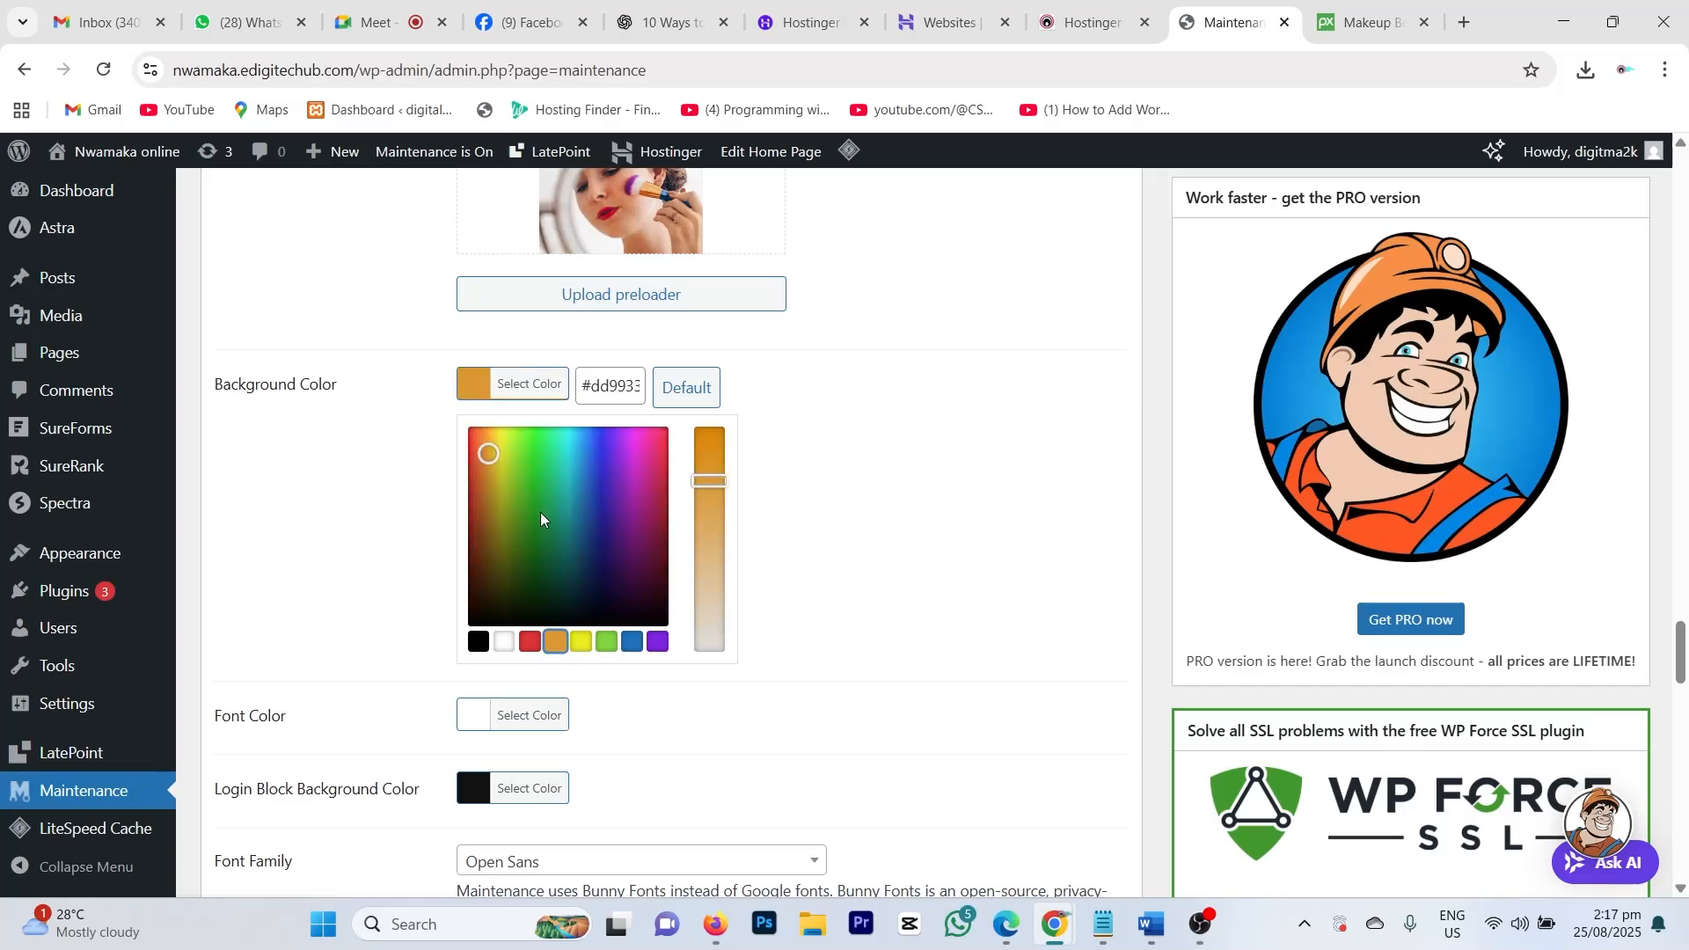
pyautogui.moveTo(709, 481); pyautogui.dragTo(718, 579)
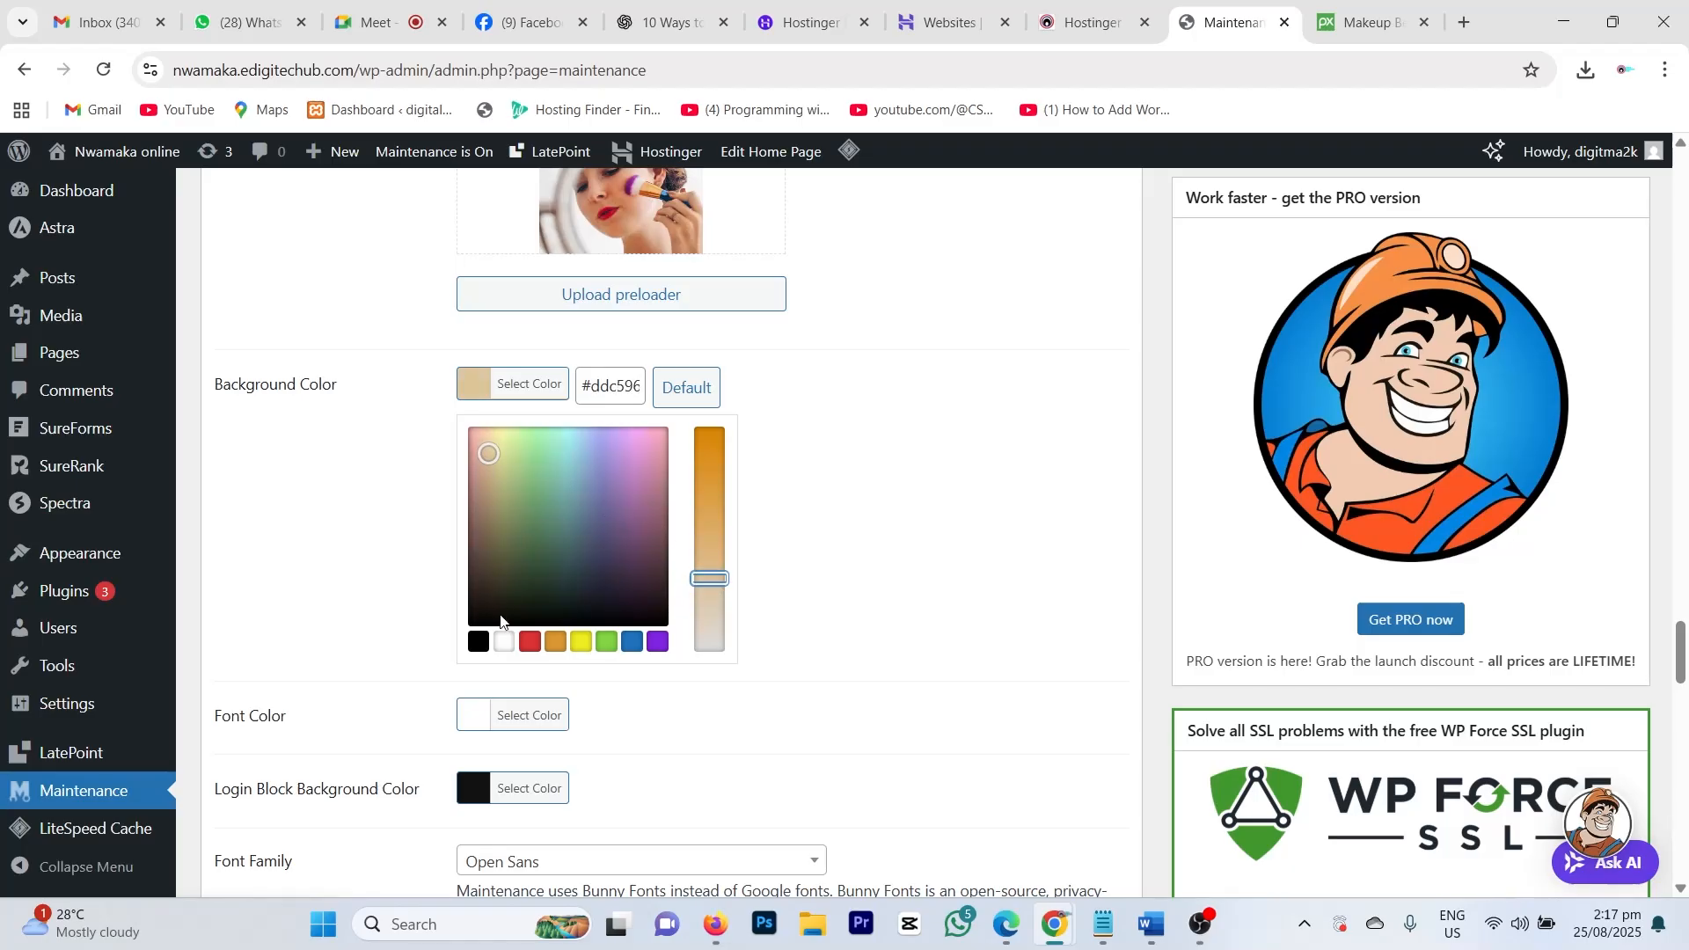
pyautogui.scroll(-1, 818, 497)
pyautogui.scroll(-4, 554, 584)
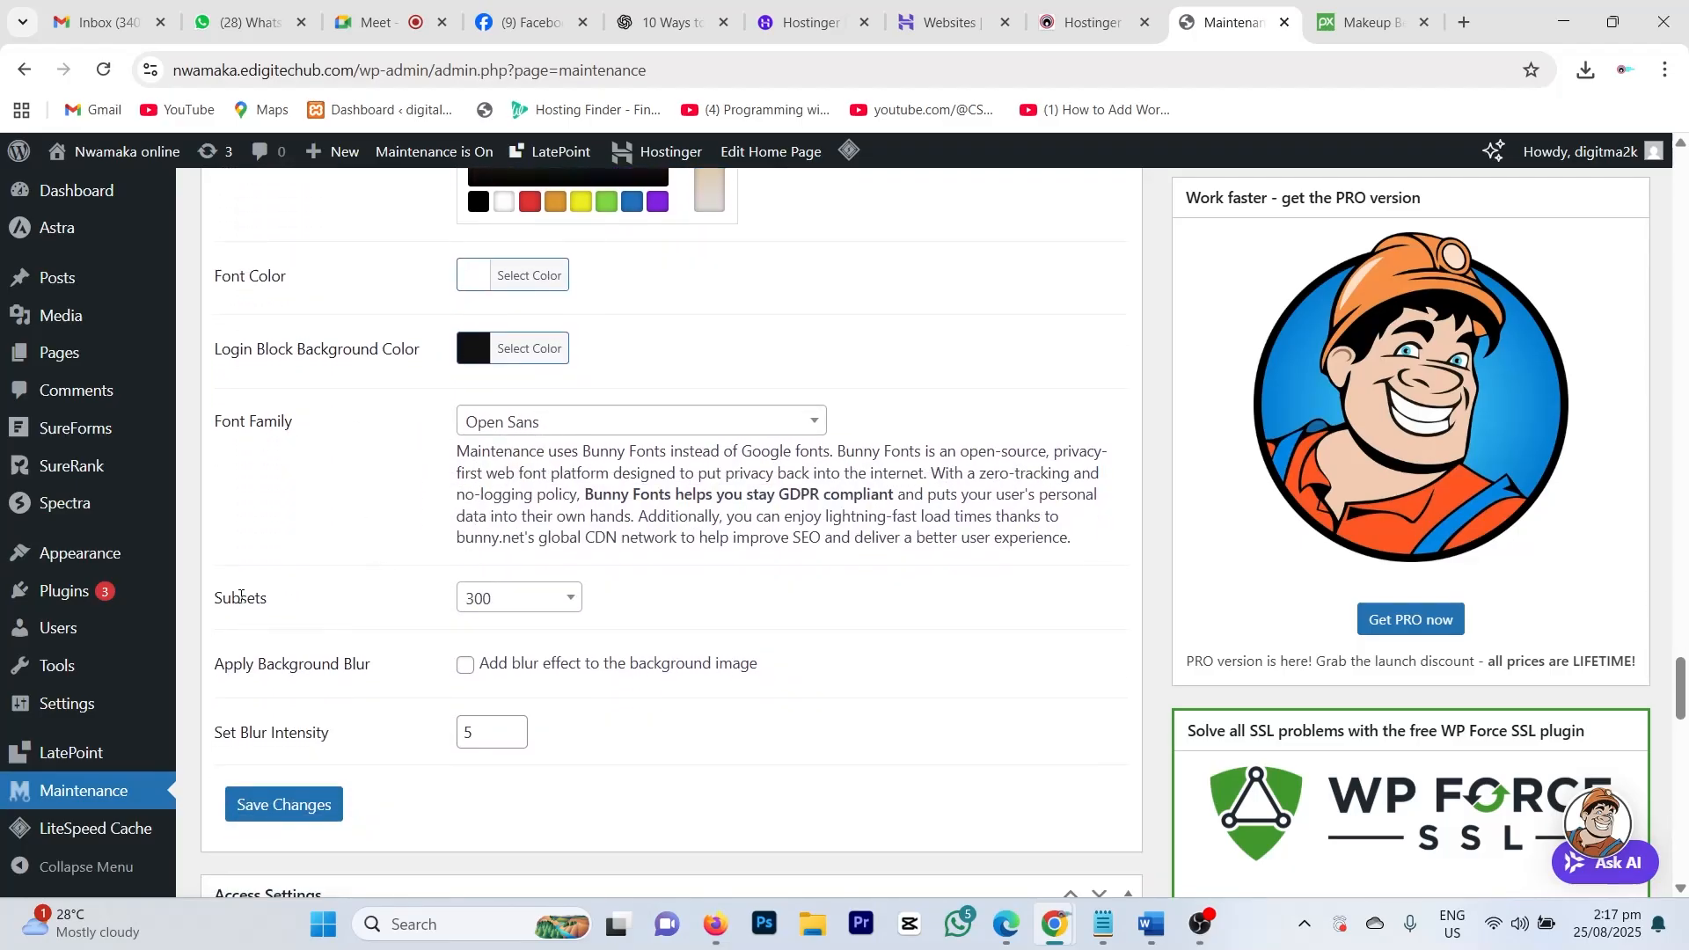
pyautogui.scroll(-3, 477, 616)
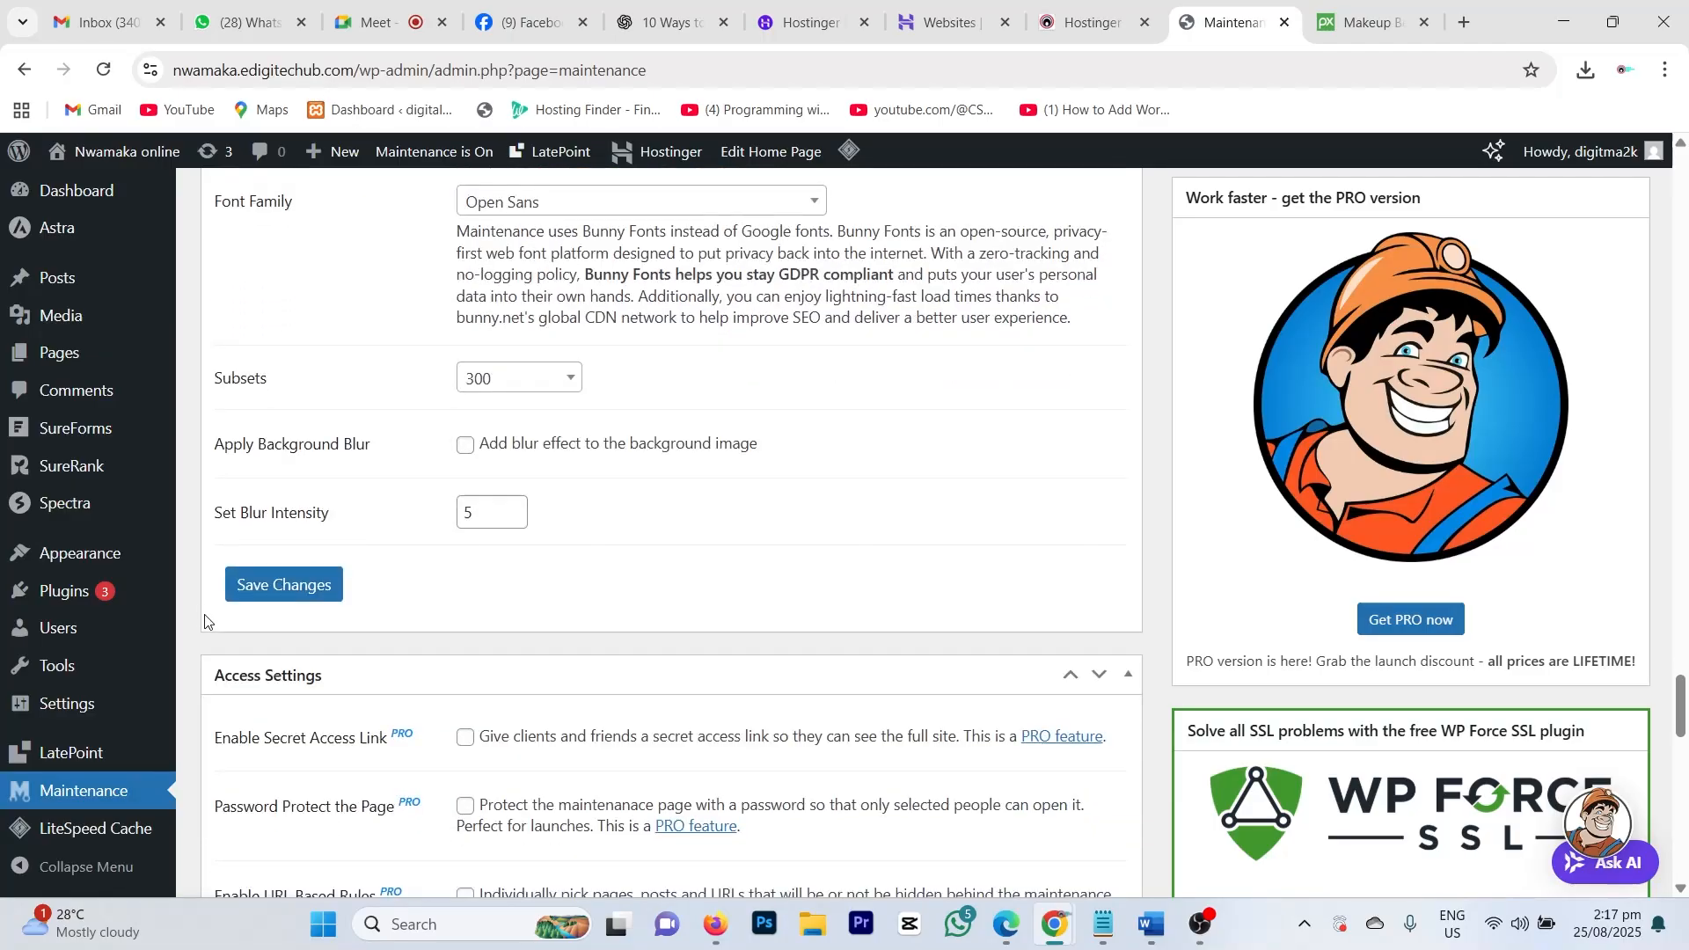
# Step: Save the maintenance settings, then move to the Advanced Settings' Google Analytics ID field
pyautogui.click(314, 582)
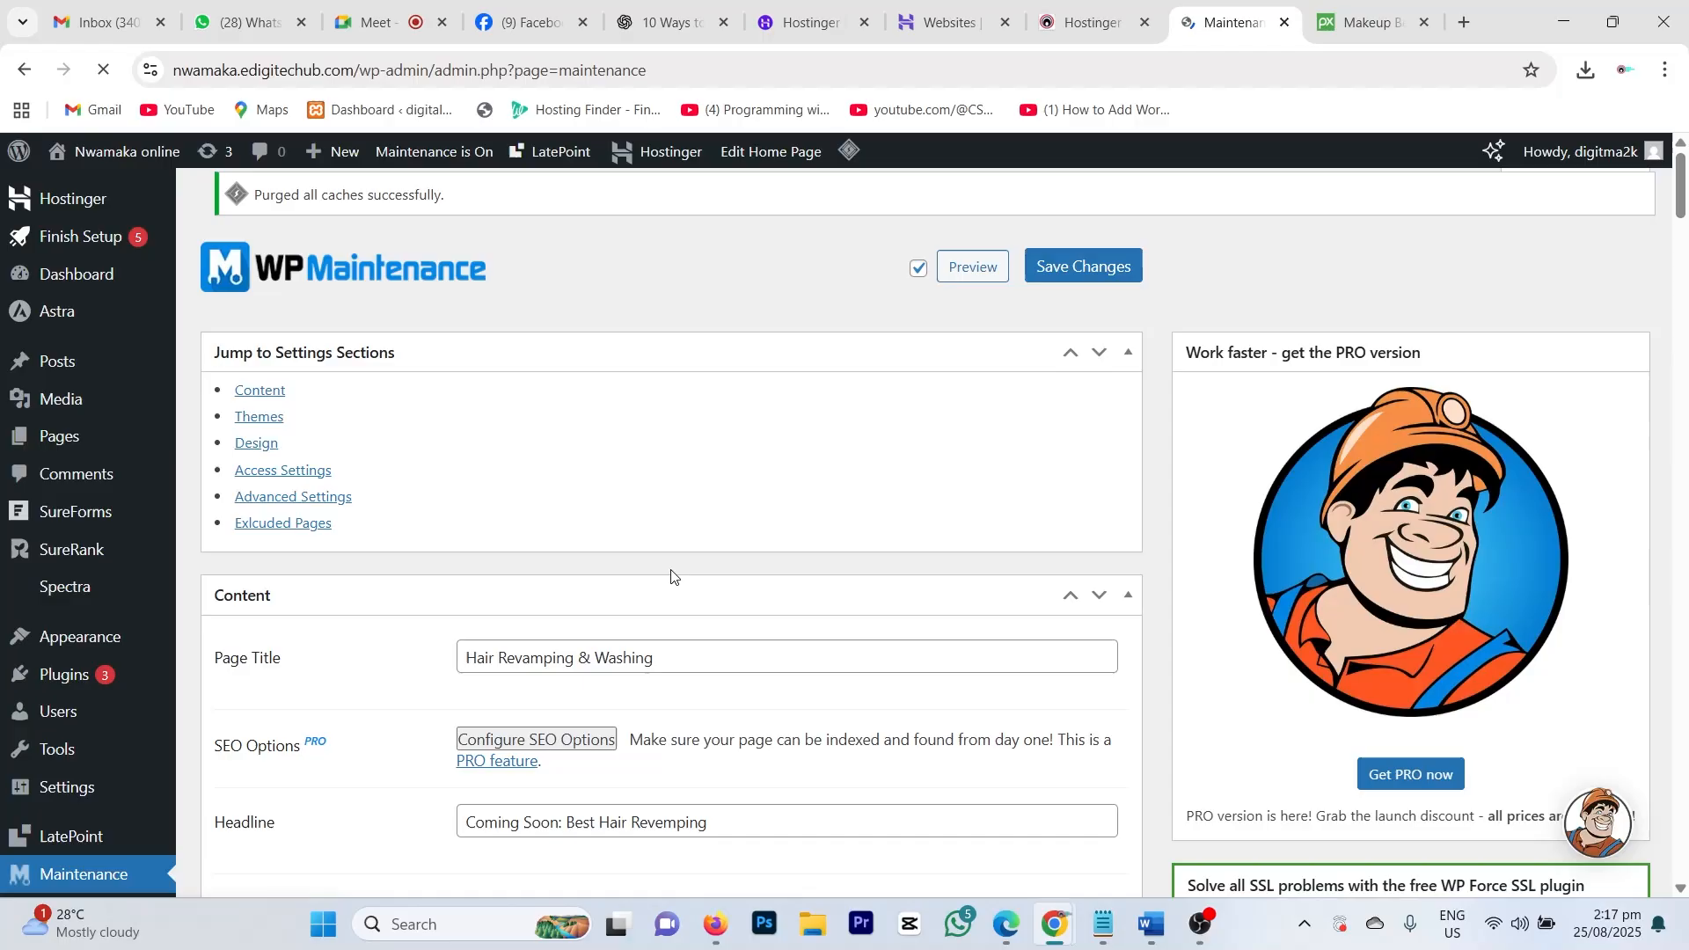
pyautogui.scroll(-15, 670, 579)
pyautogui.scroll(-20, 670, 581)
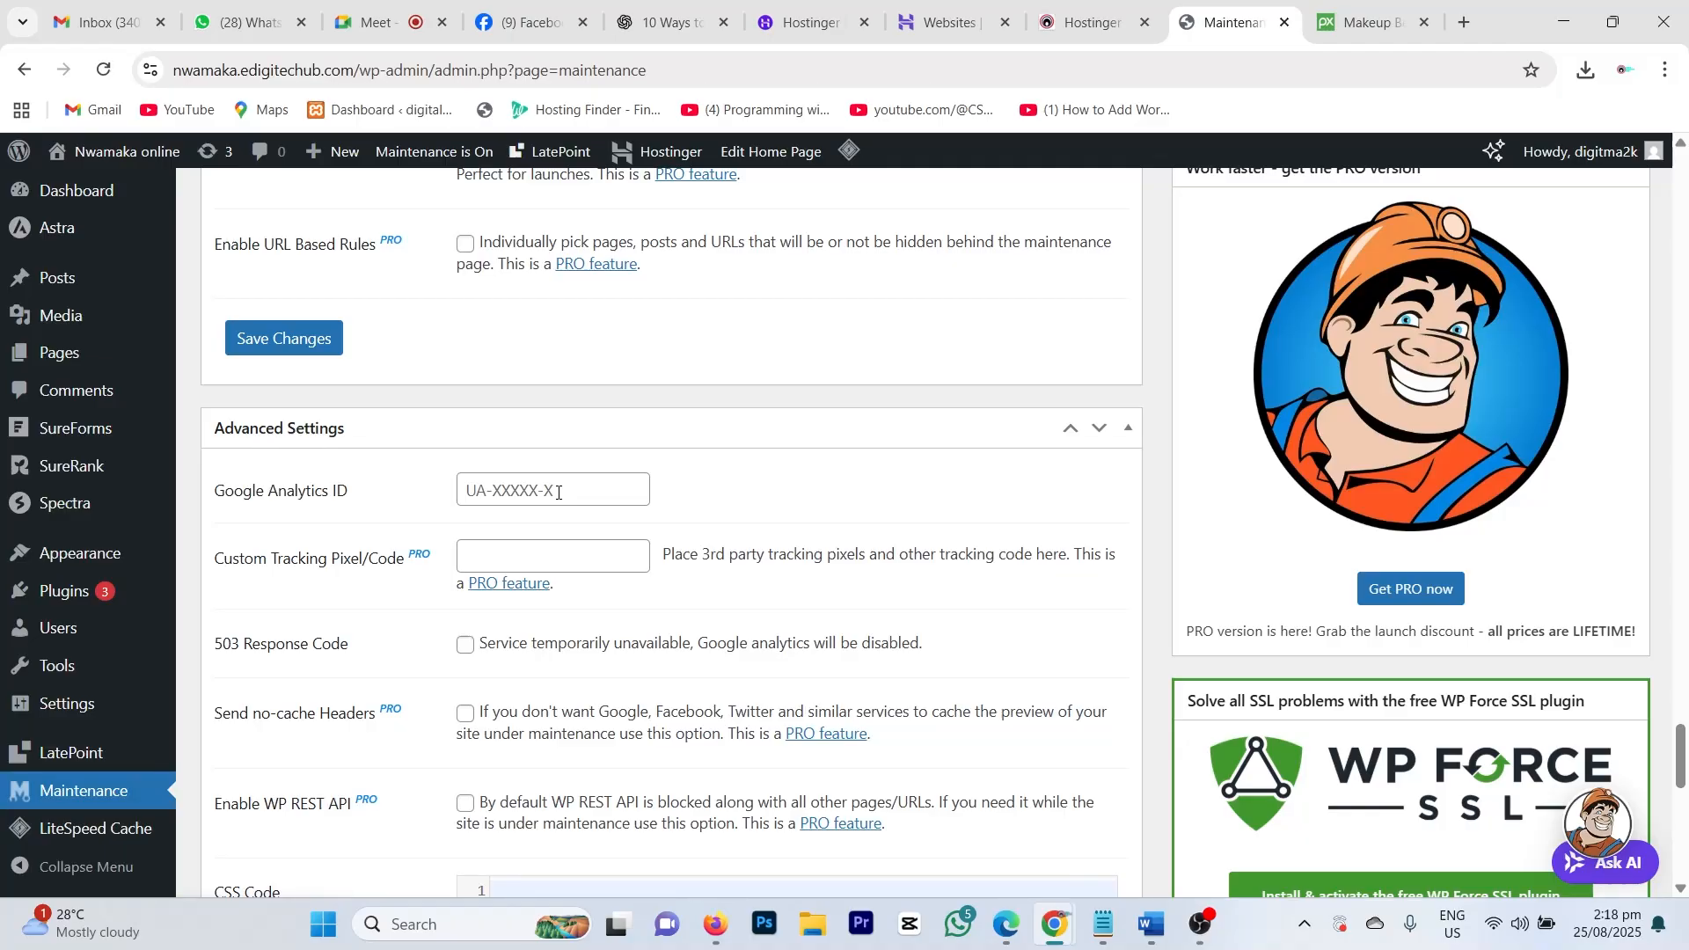
pyautogui.click(570, 489)
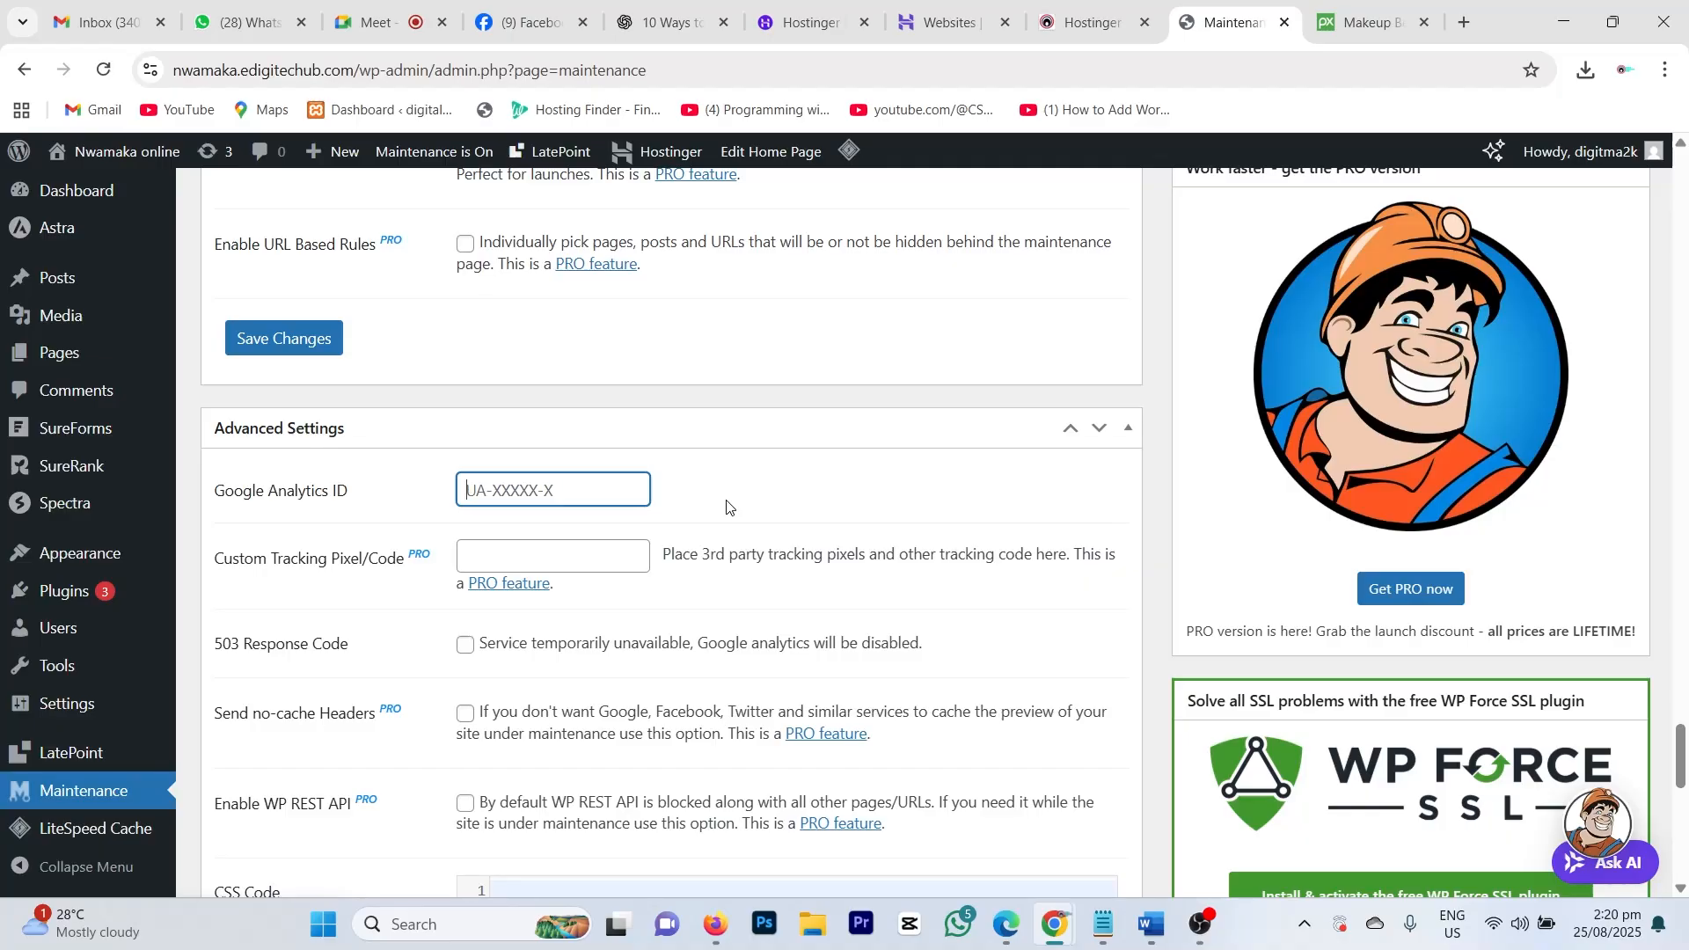
# Step: Scroll past the CSS Code editor and save the WP Maintenance settings again to purge caches
pyautogui.scroll(-5, 607, 563)
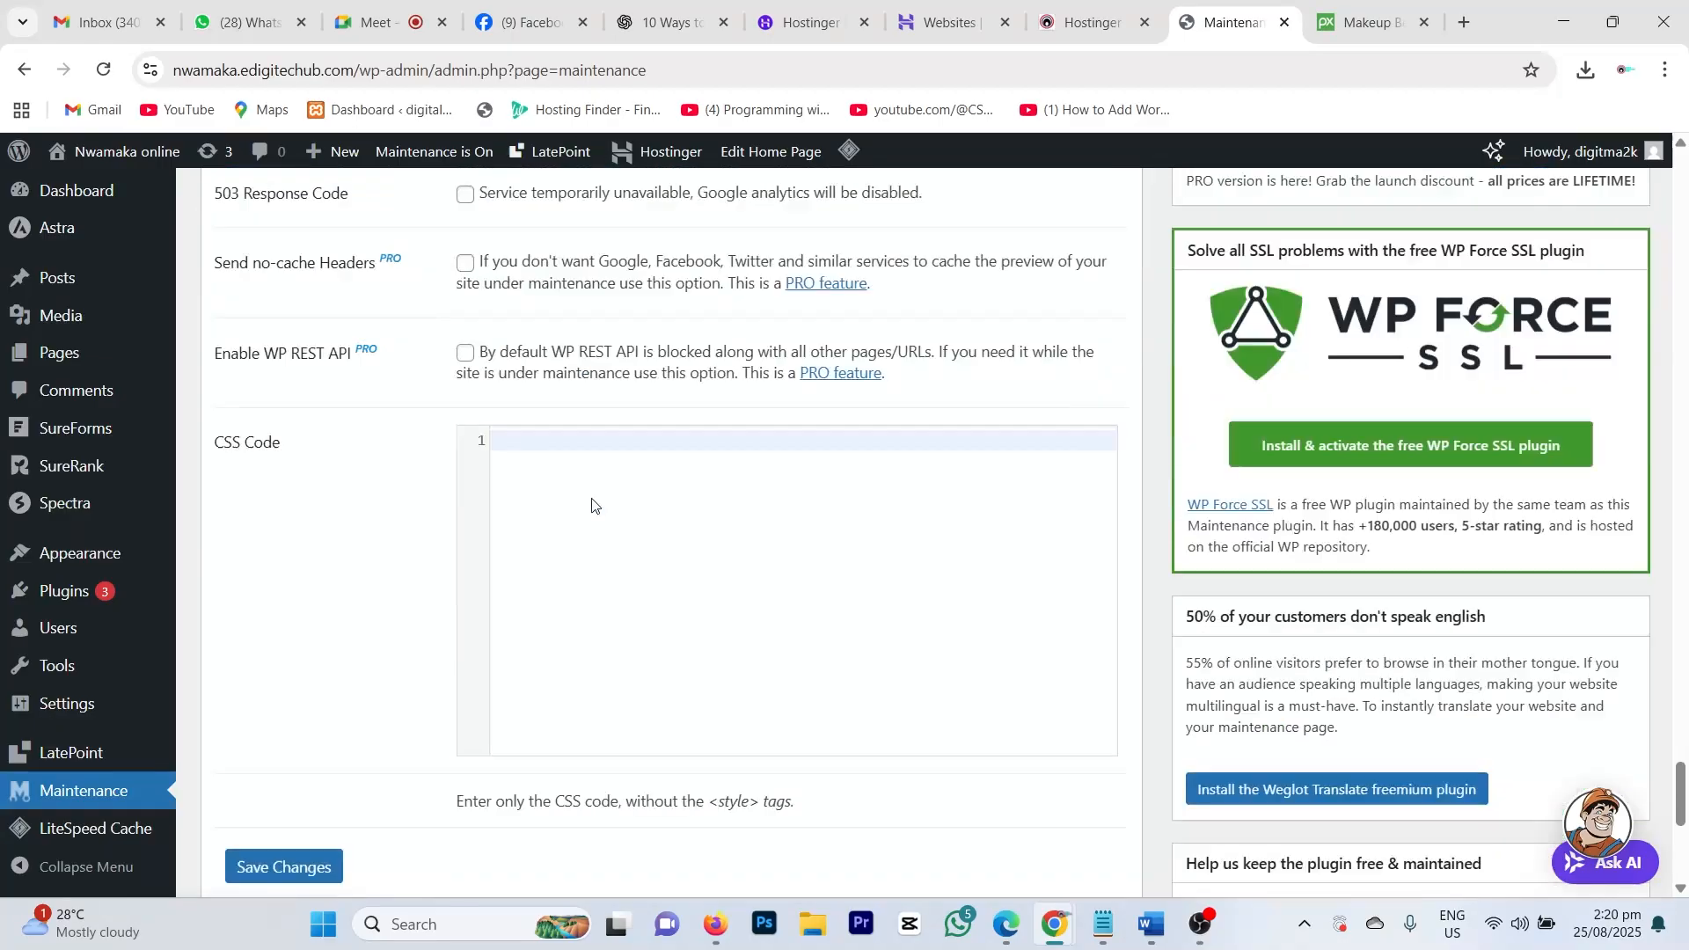
pyautogui.scroll(-1, 598, 510)
pyautogui.scroll(4, 628, 576)
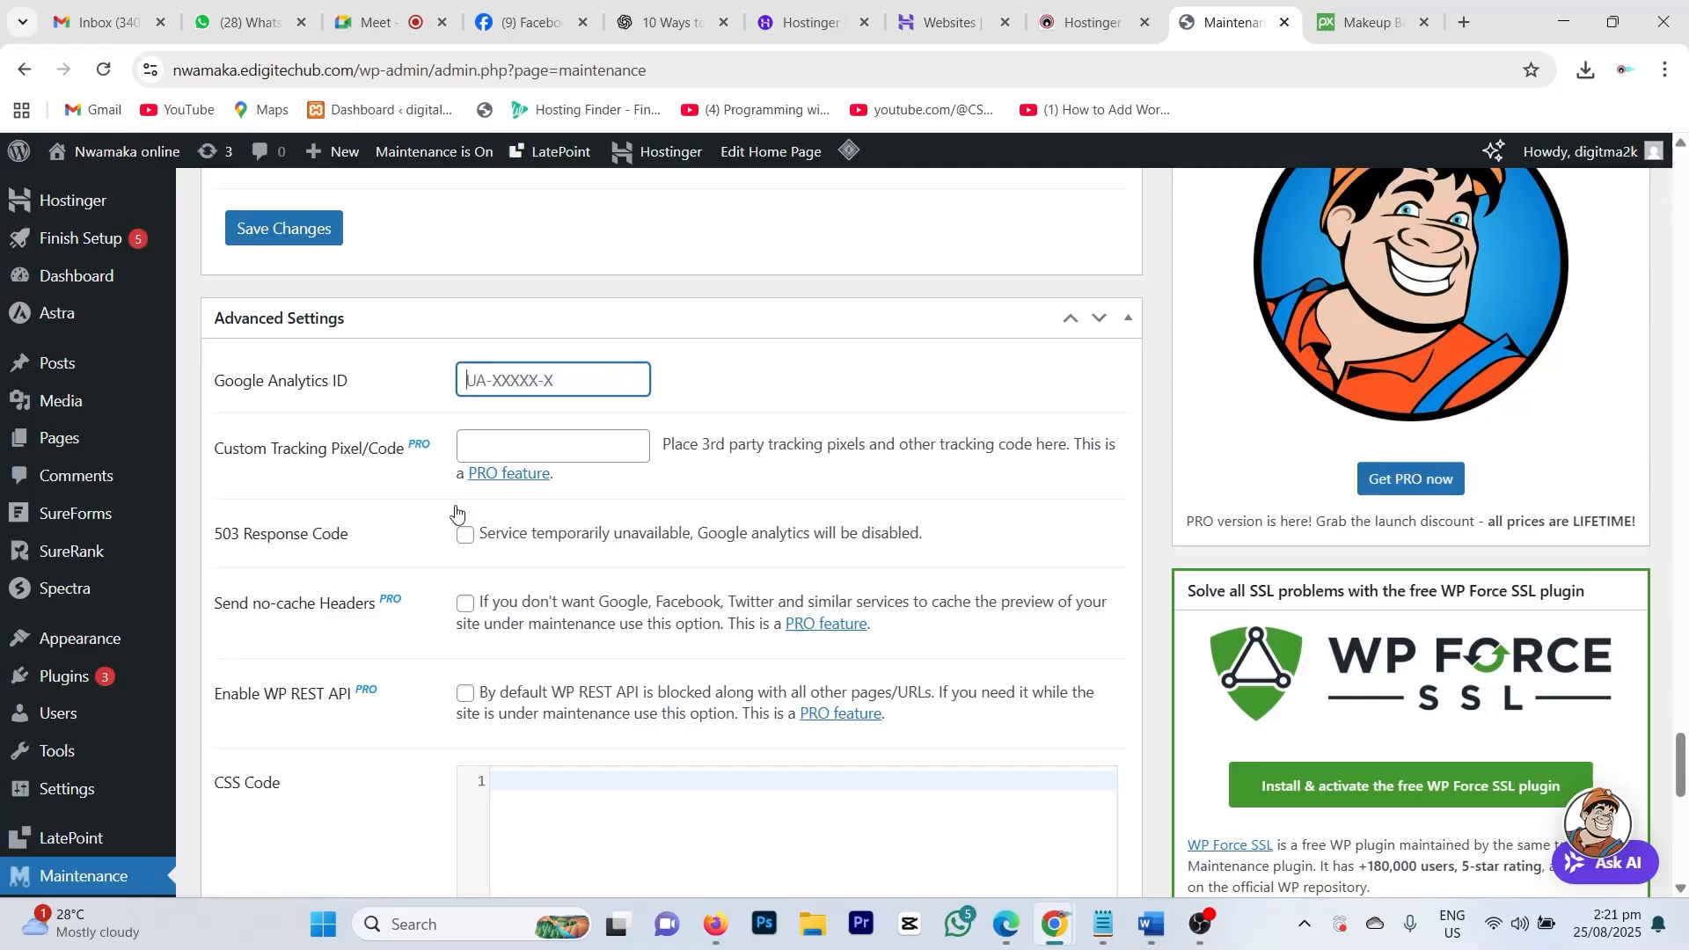
pyautogui.scroll(-6, 329, 678)
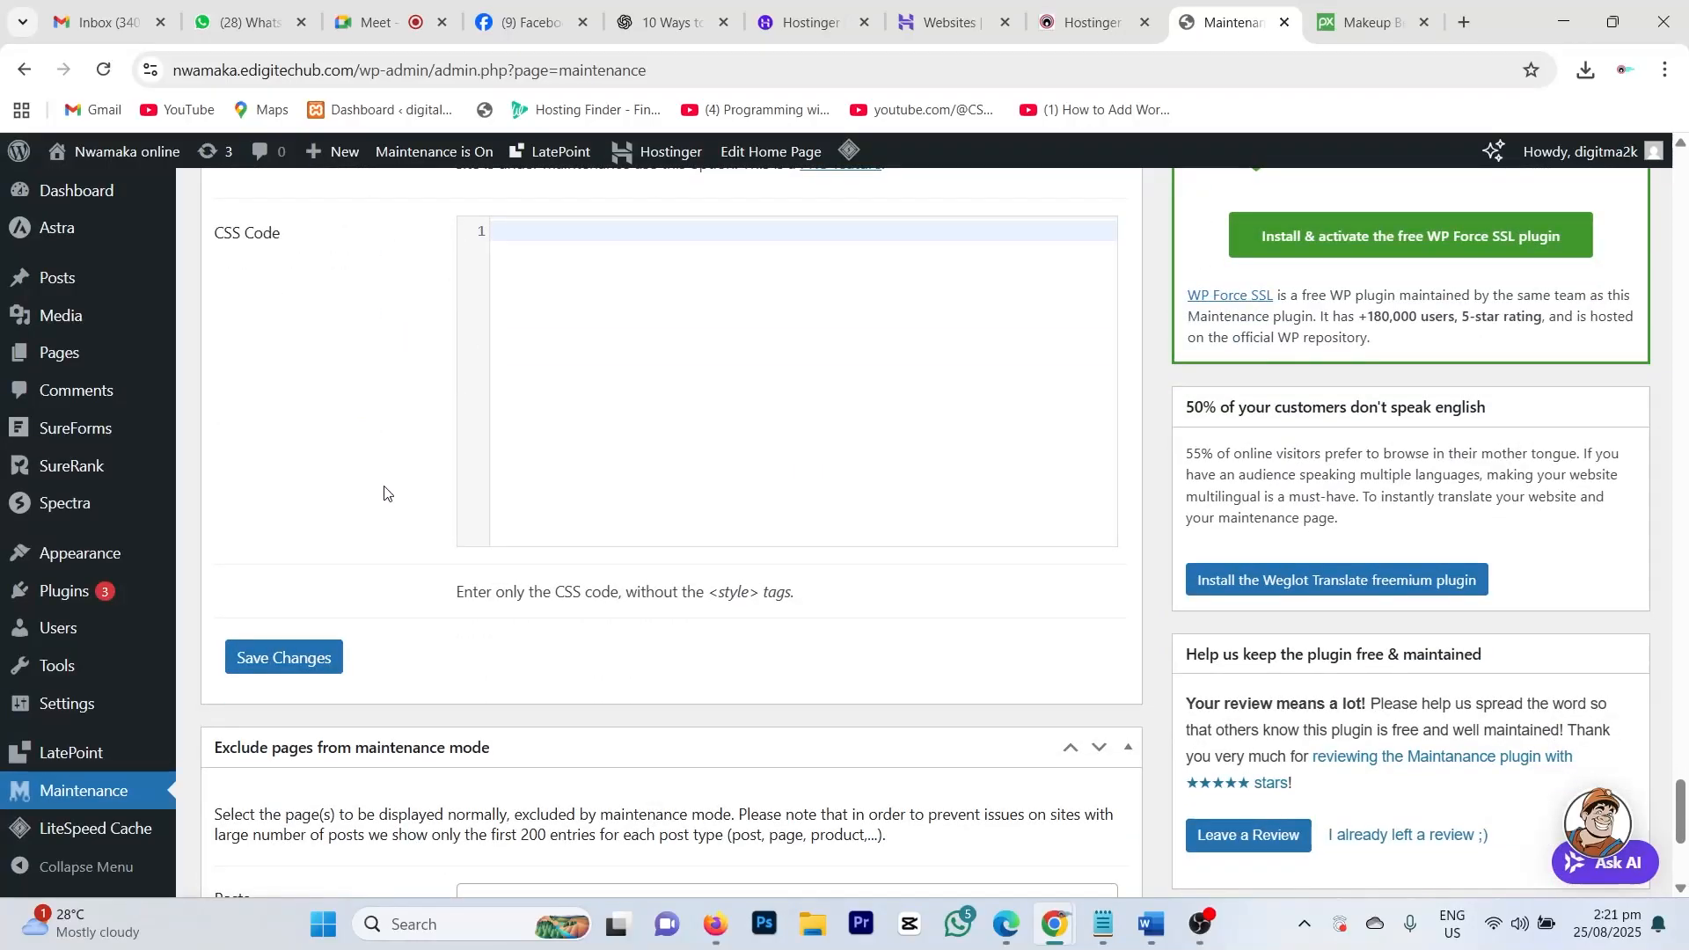
pyautogui.click(282, 660)
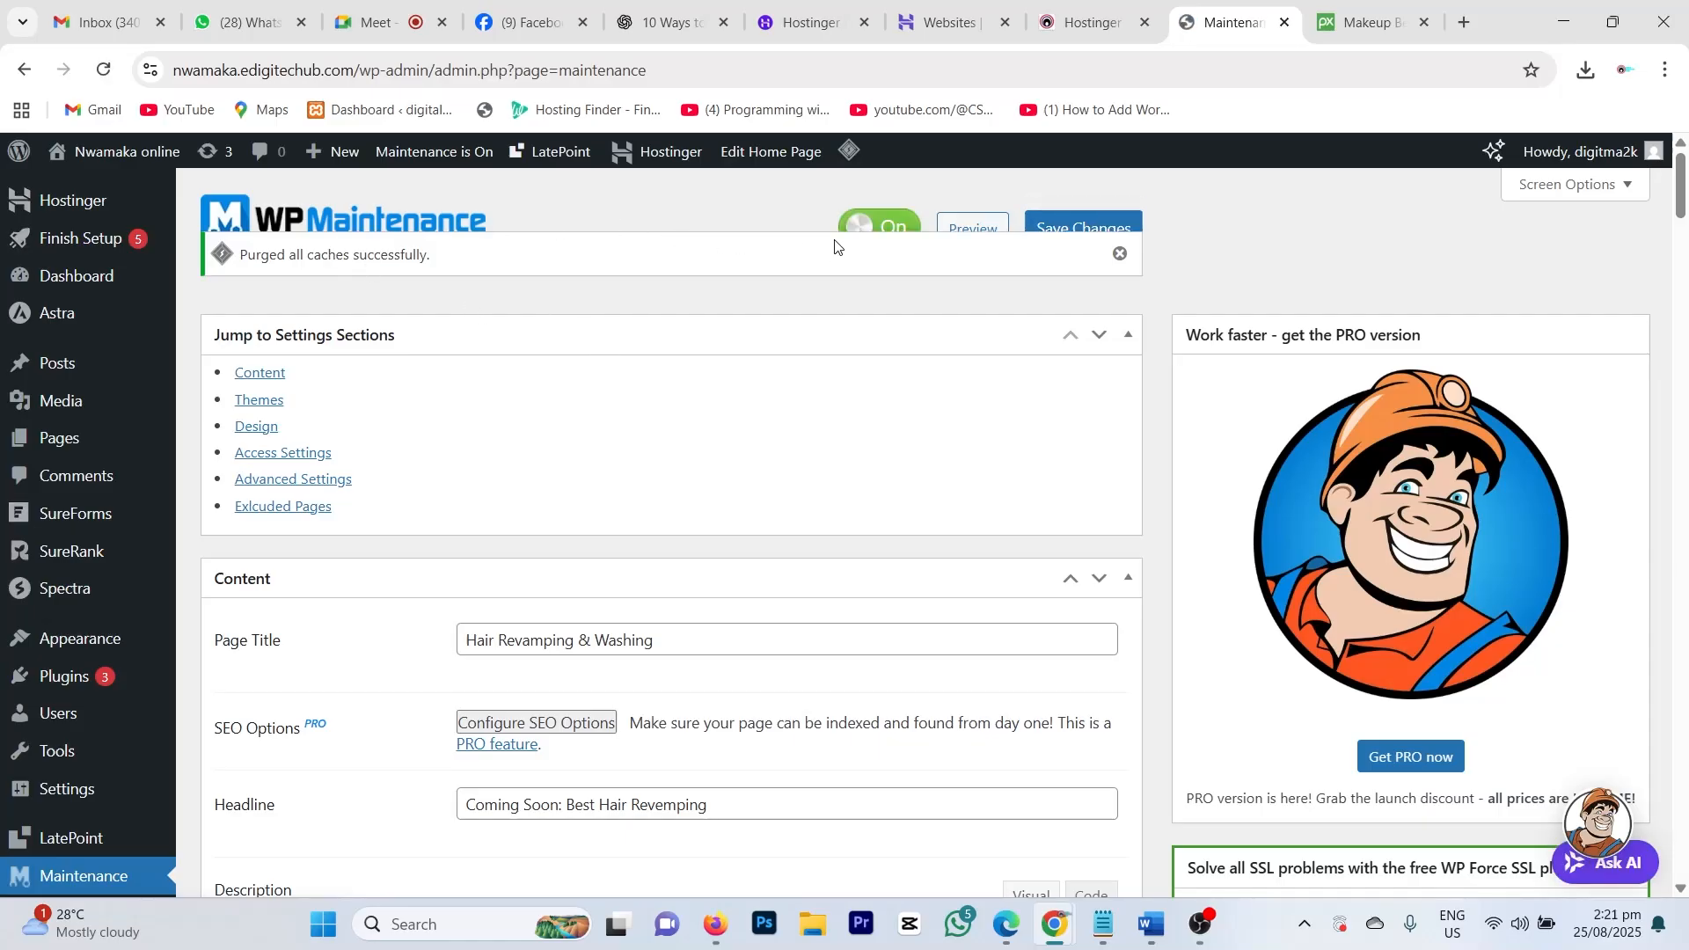
# Step: Dismiss the cache-purged notice, switch WP Maintenance mode to On, and save it
pyautogui.click(1118, 256)
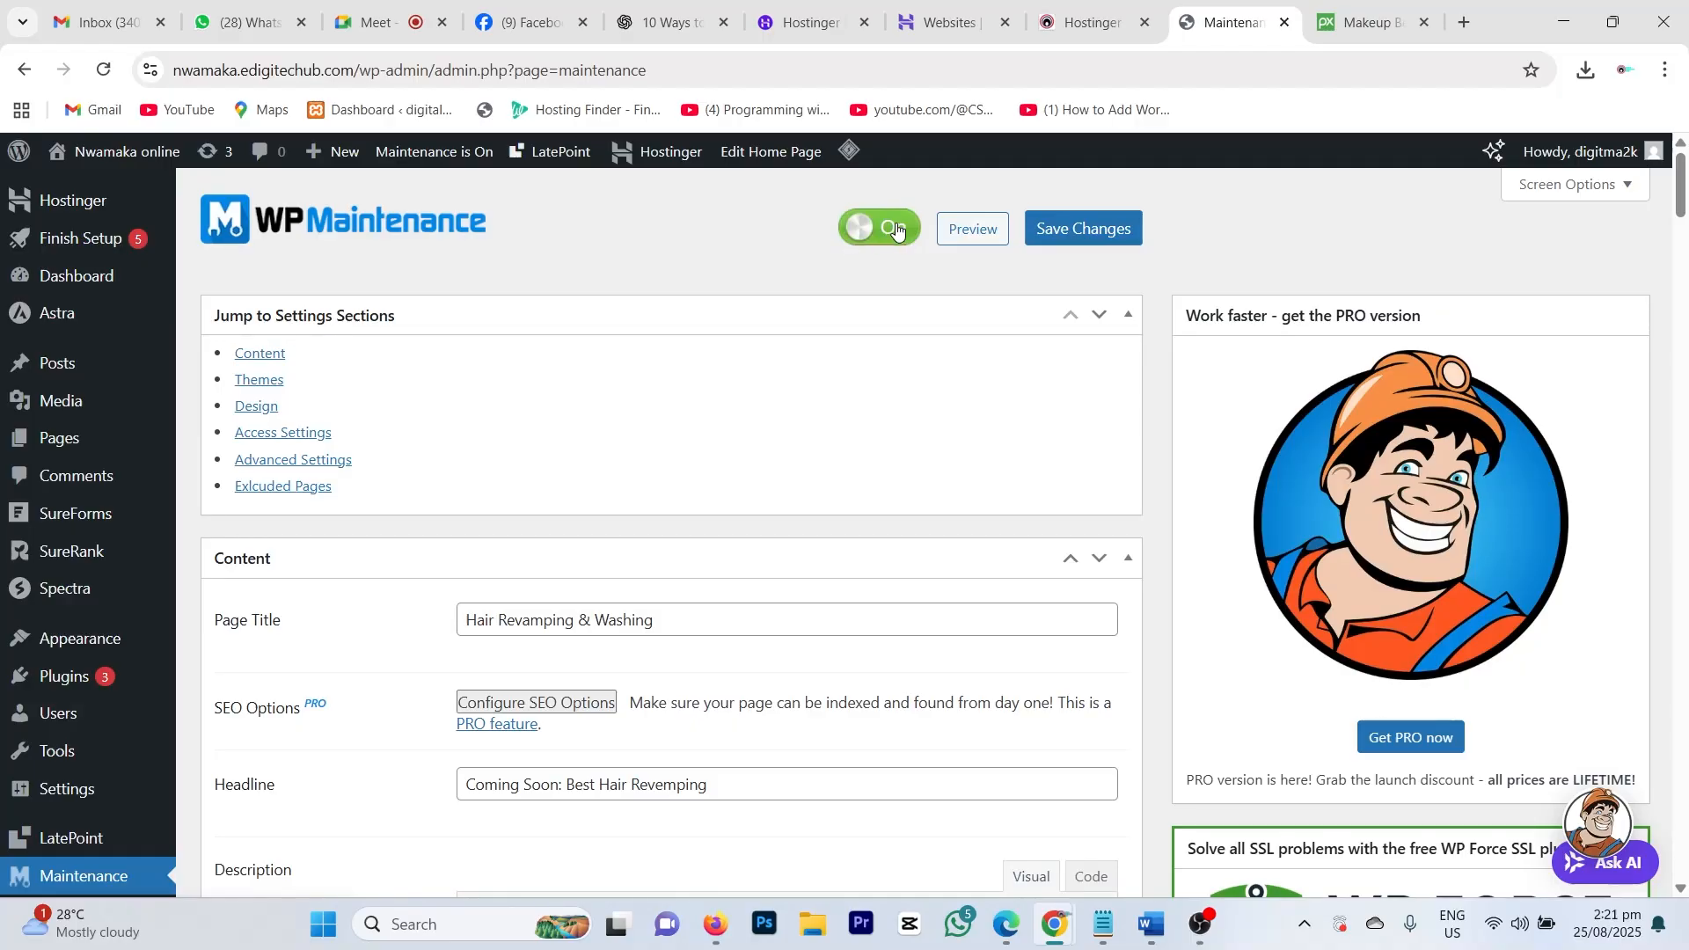
pyautogui.click(897, 230)
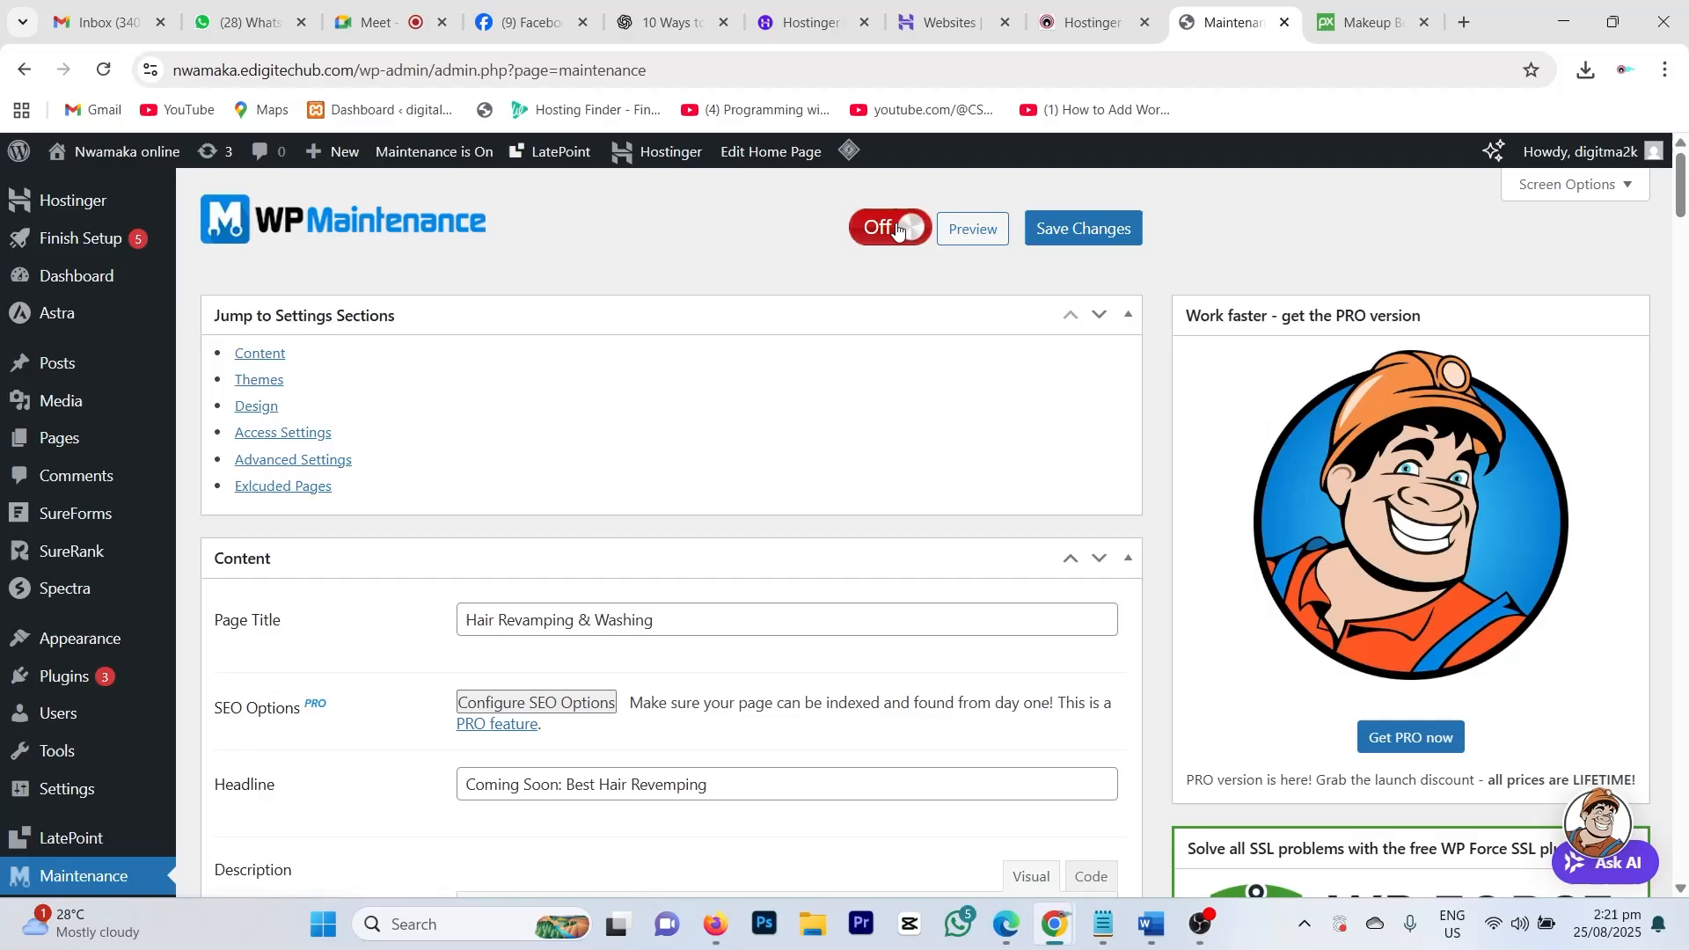
pyautogui.click(897, 230)
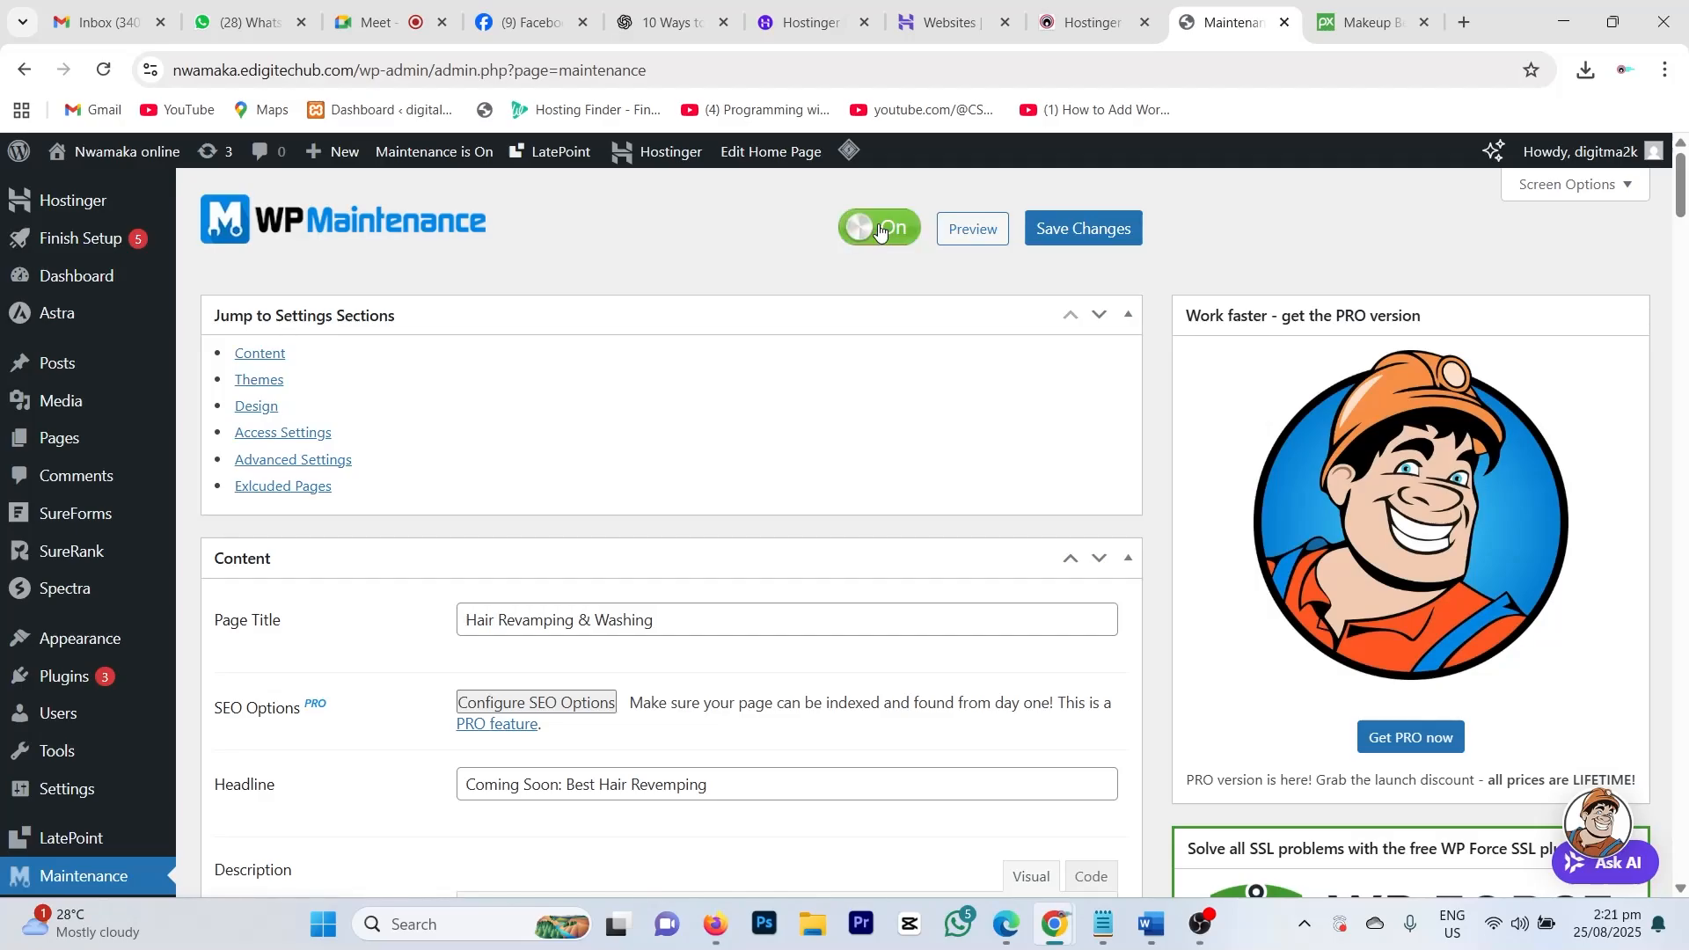
pyautogui.click(1081, 235)
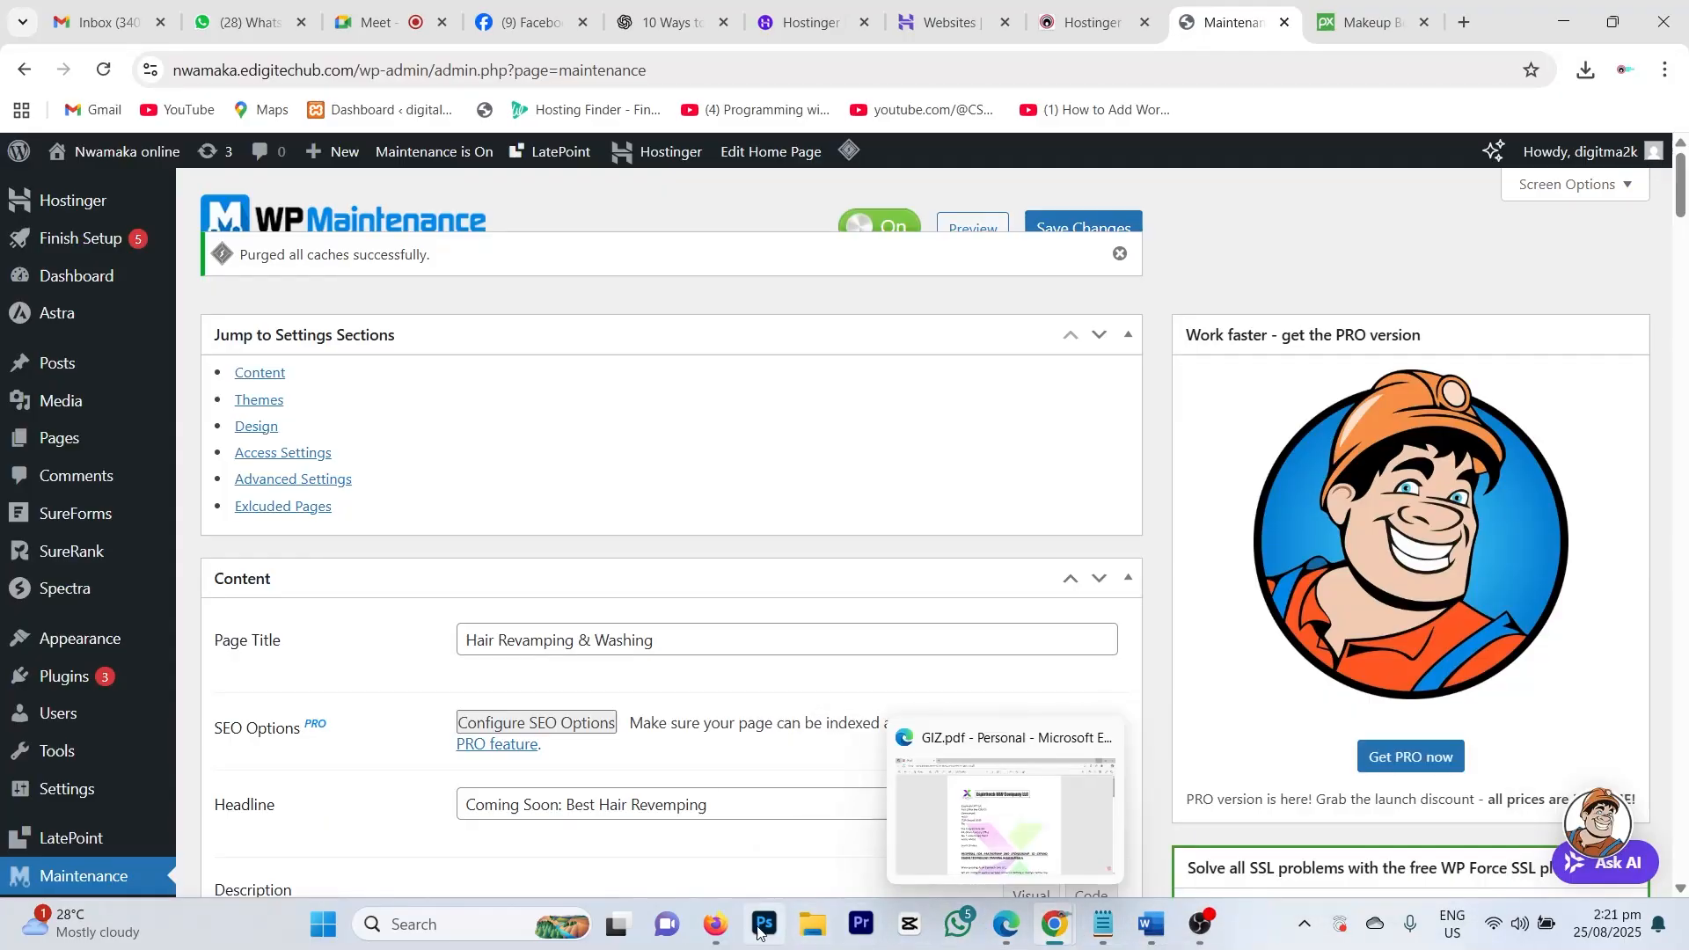
# Step: Reload the site in Firefox to show the 'Coming Soon: Best Hair Revemping' page, then select its heading
pyautogui.click(714, 923)
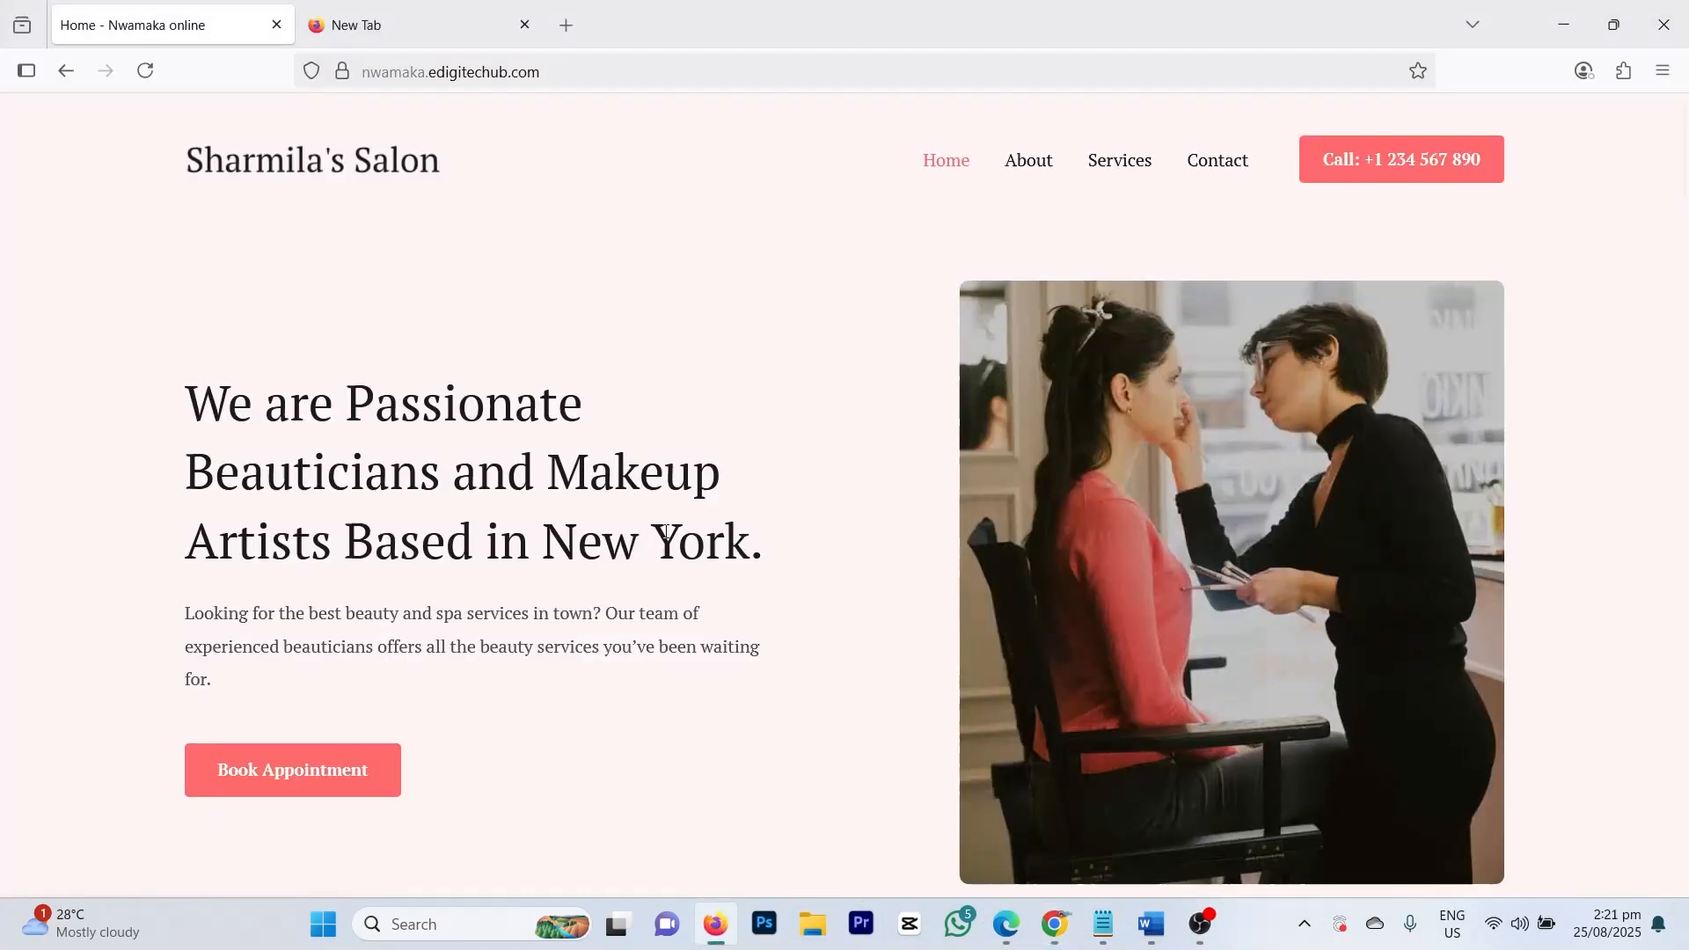
pyautogui.click(145, 70)
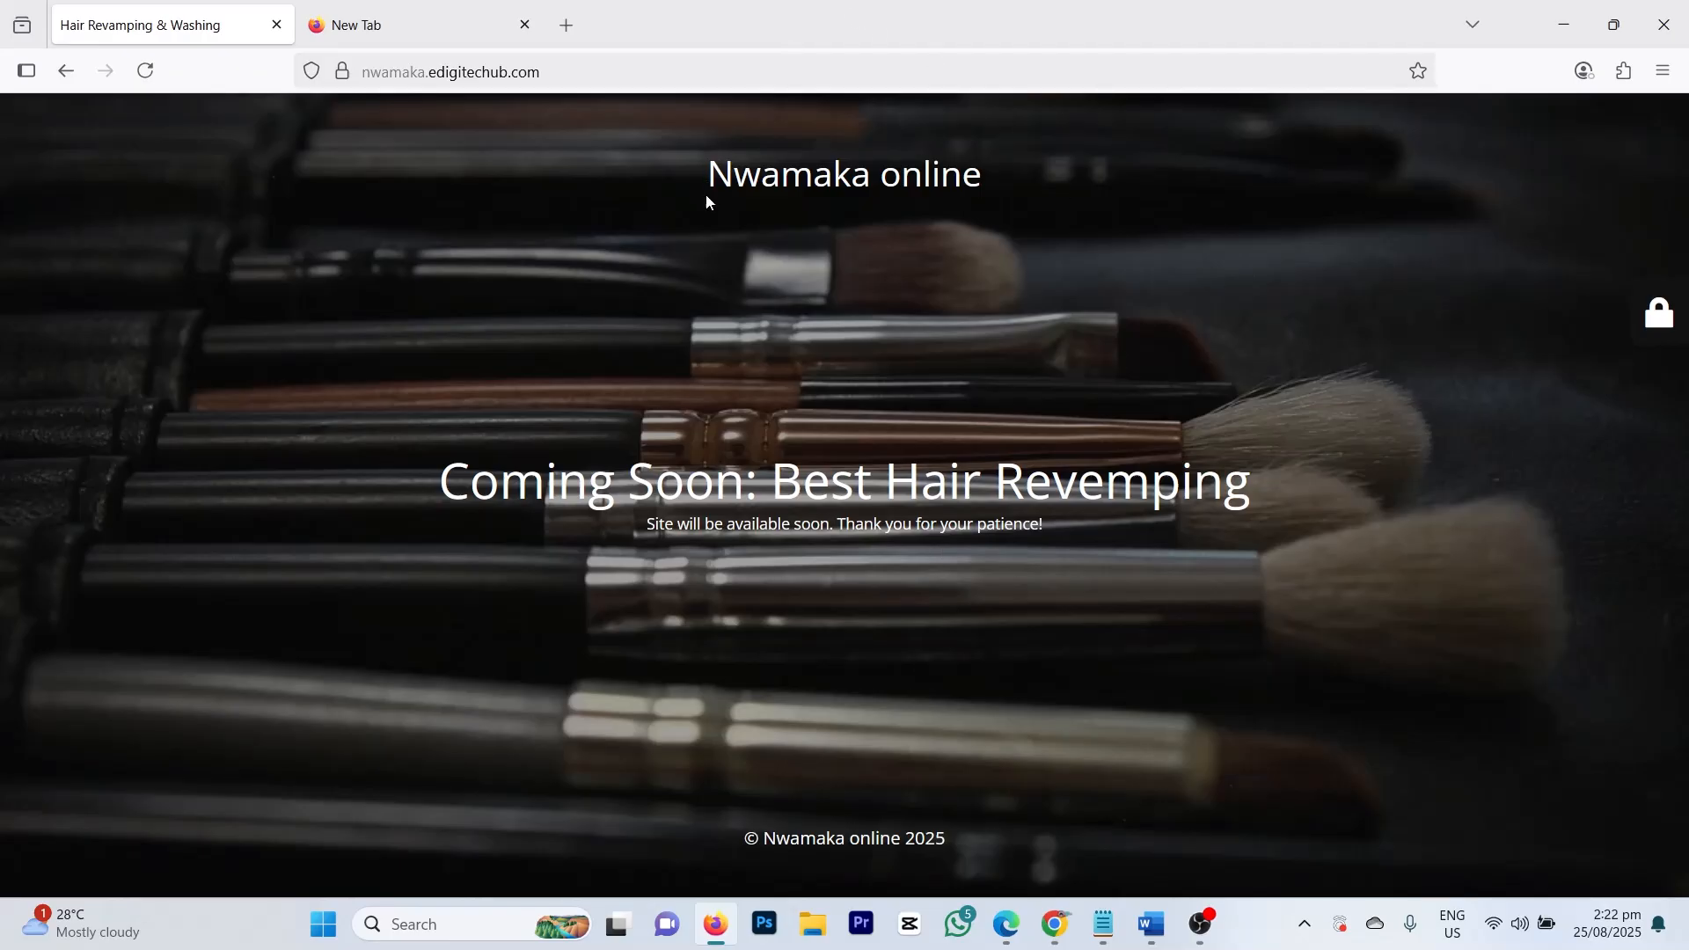
pyautogui.moveTo(709, 194); pyautogui.dragTo(1047, 183)
pyautogui.click(943, 214)
# Step: Change the headline word 'Revemping' to 'Revamping' and save the maintenance settings
pyautogui.moveTo(1061, 933)
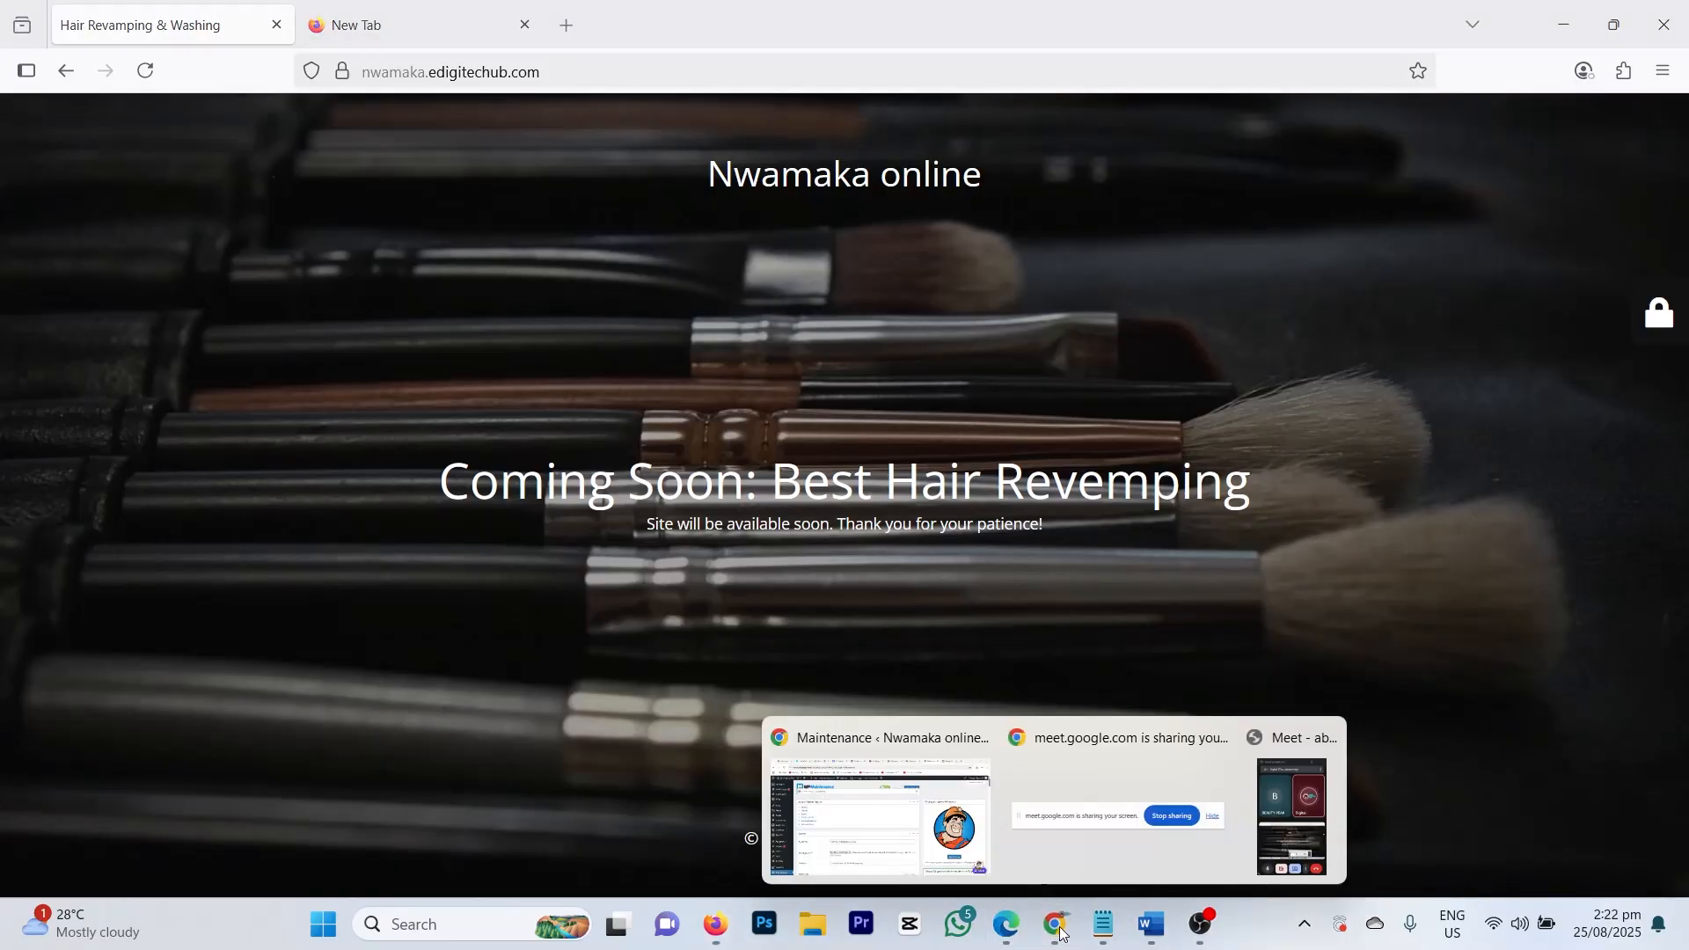
pyautogui.click(926, 774)
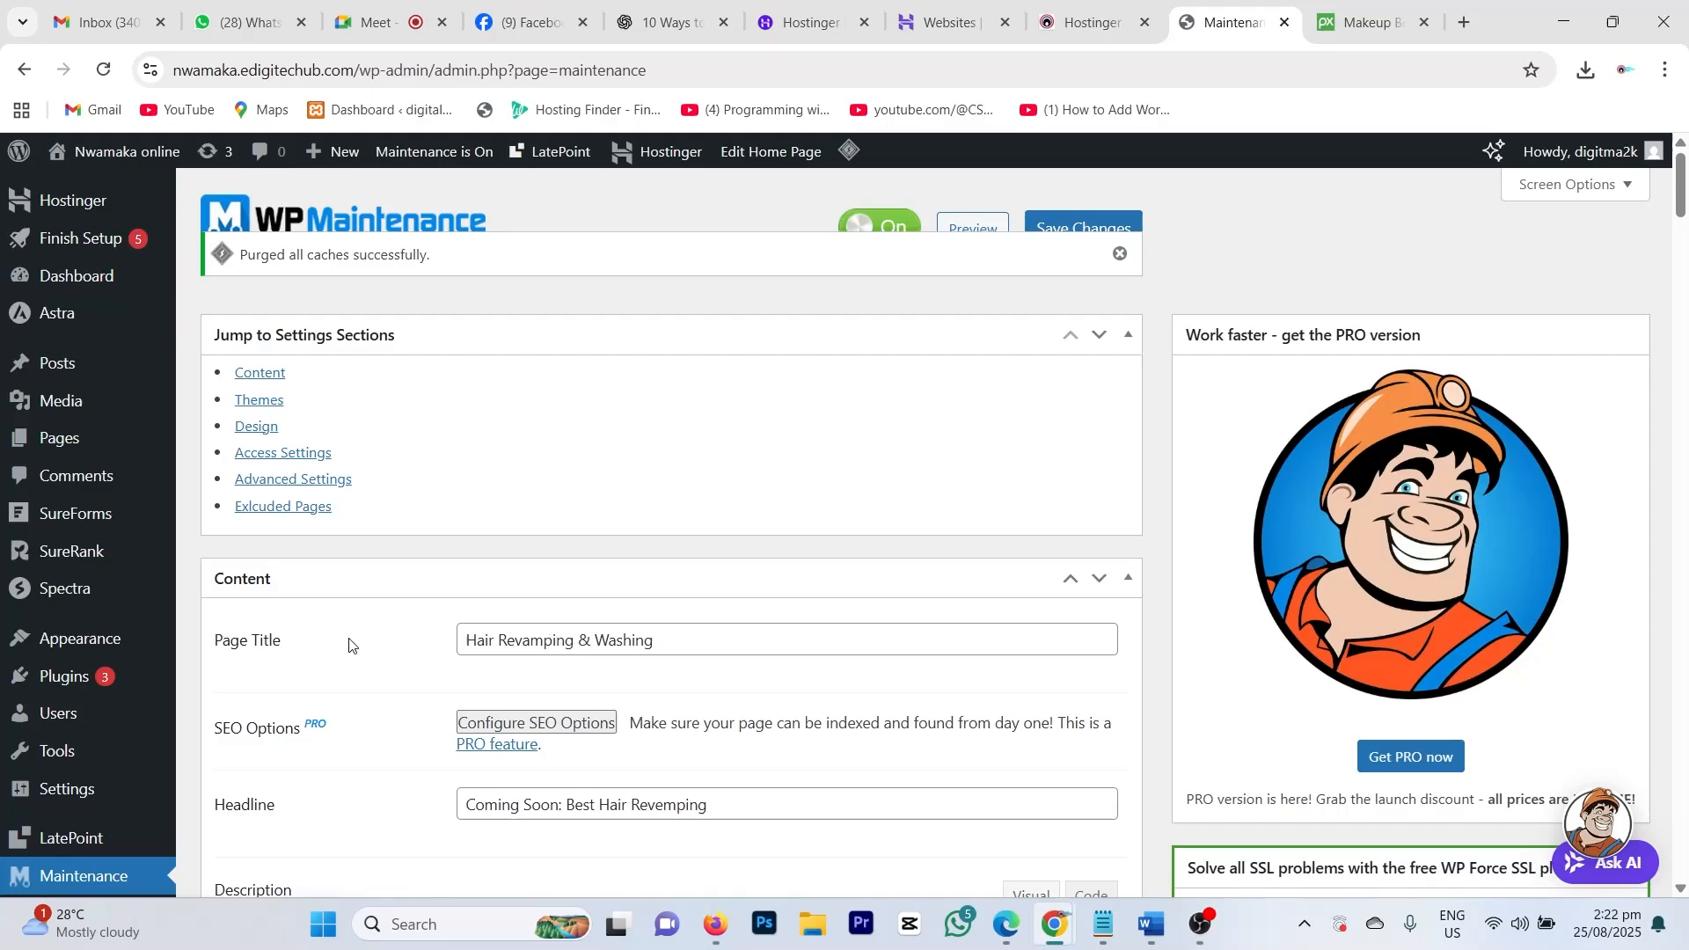
pyautogui.scroll(-5, 349, 645)
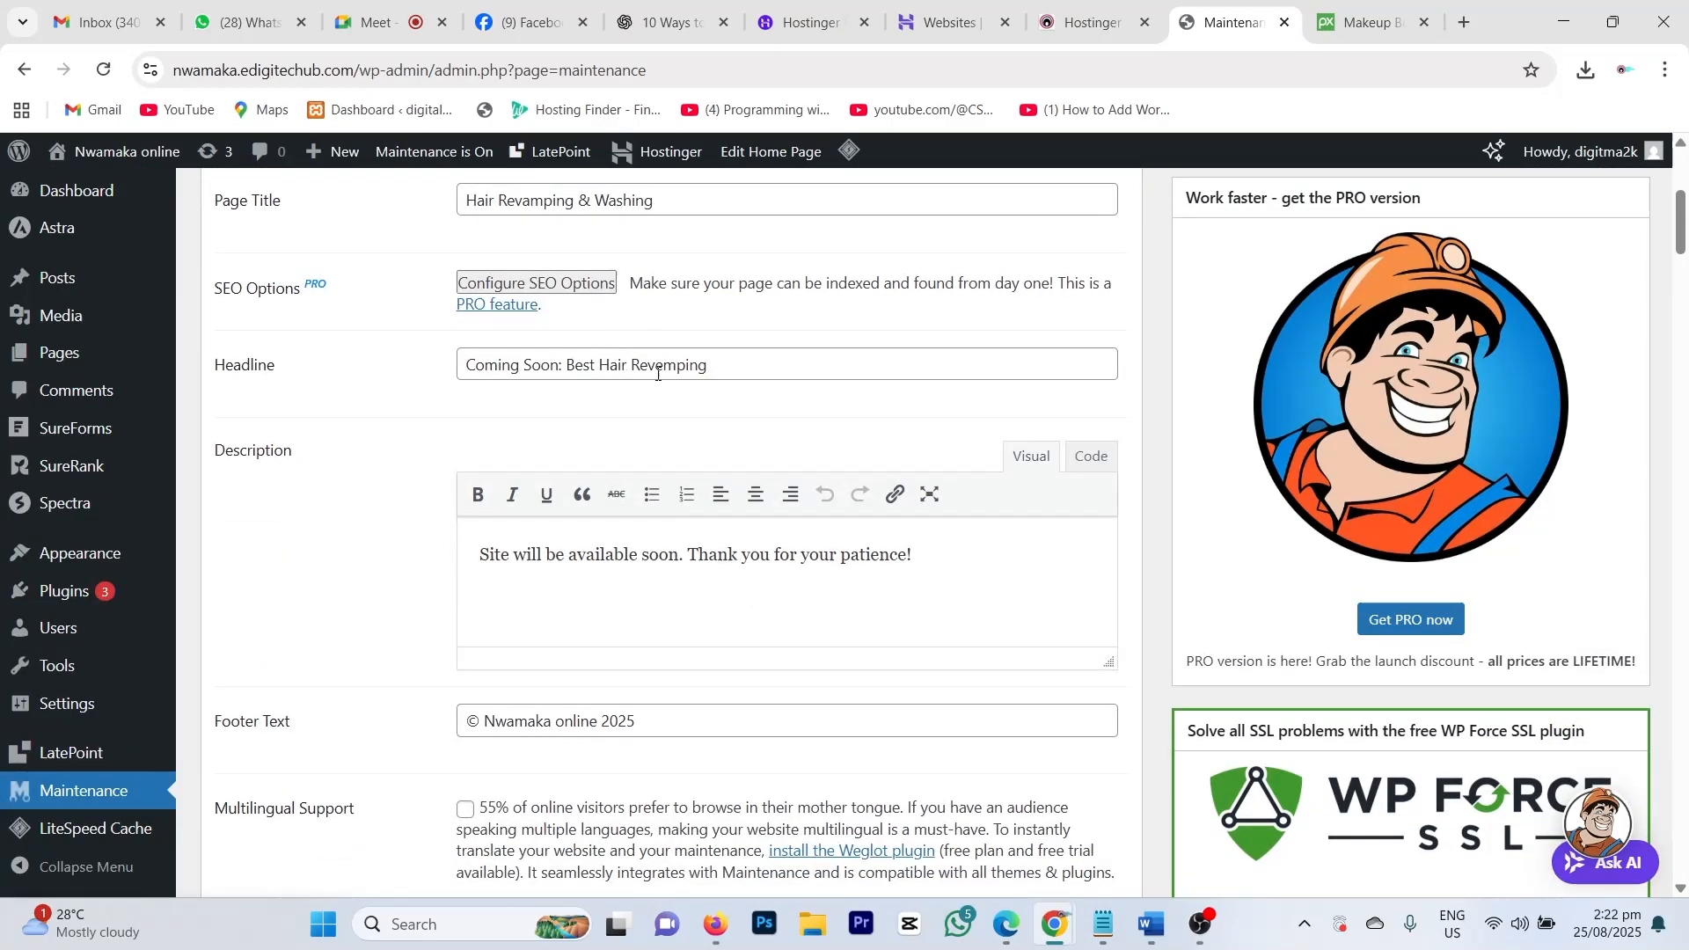
pyautogui.click(662, 369)
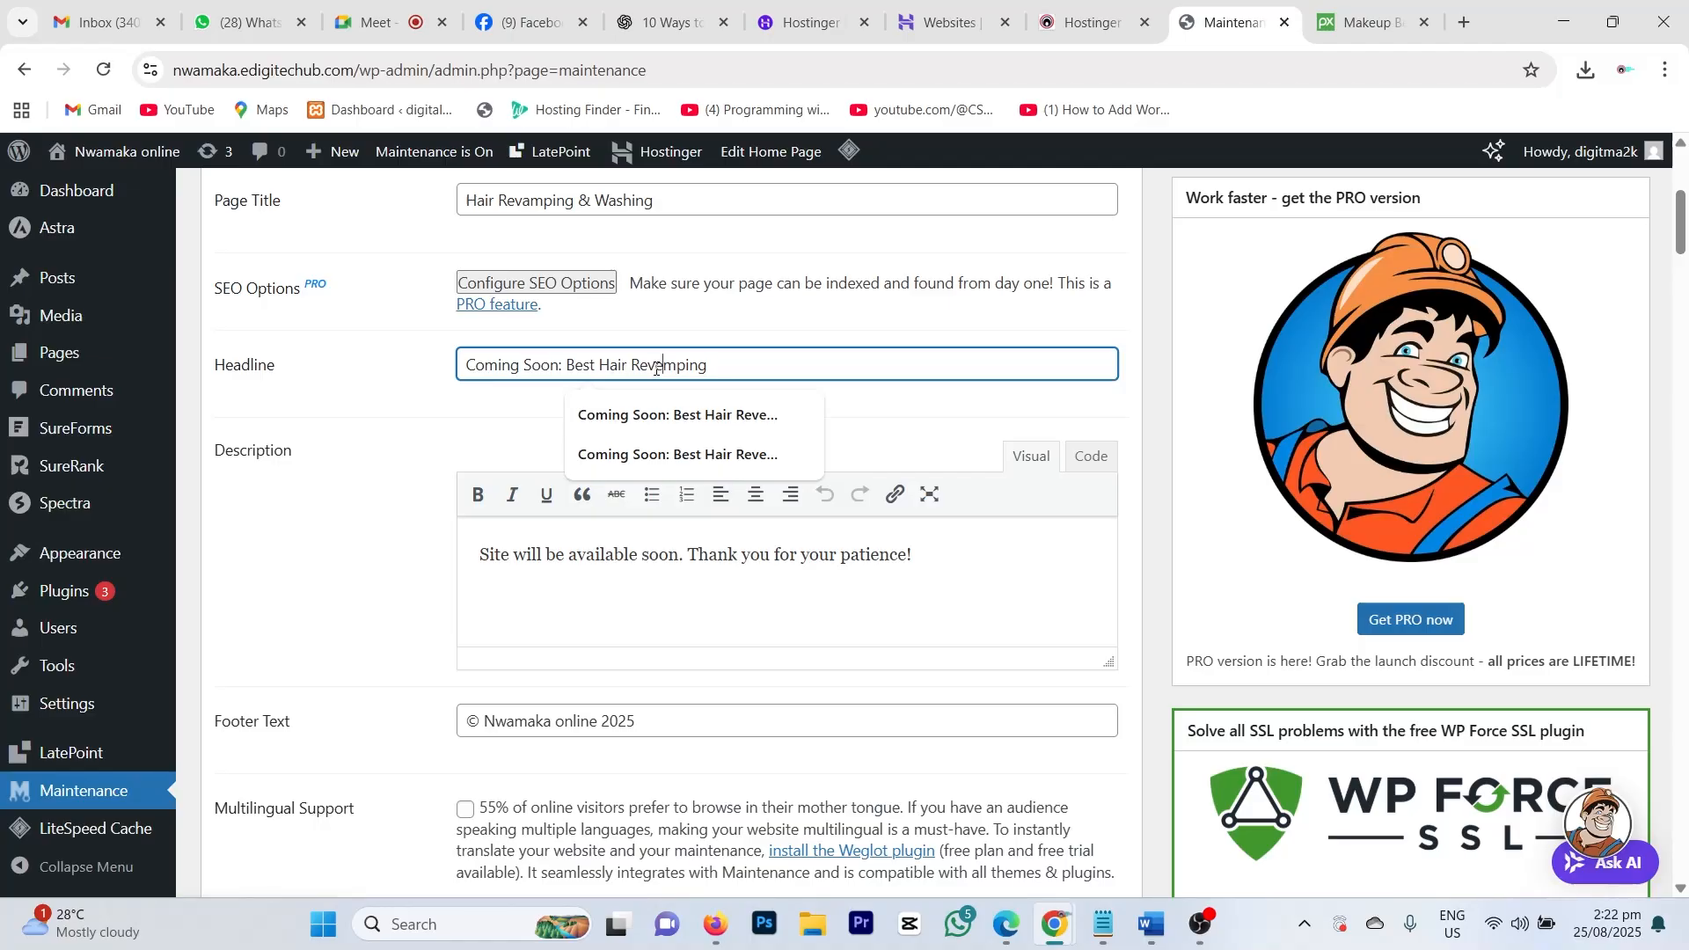
pyautogui.press('BackSpace')
pyautogui.write('a')
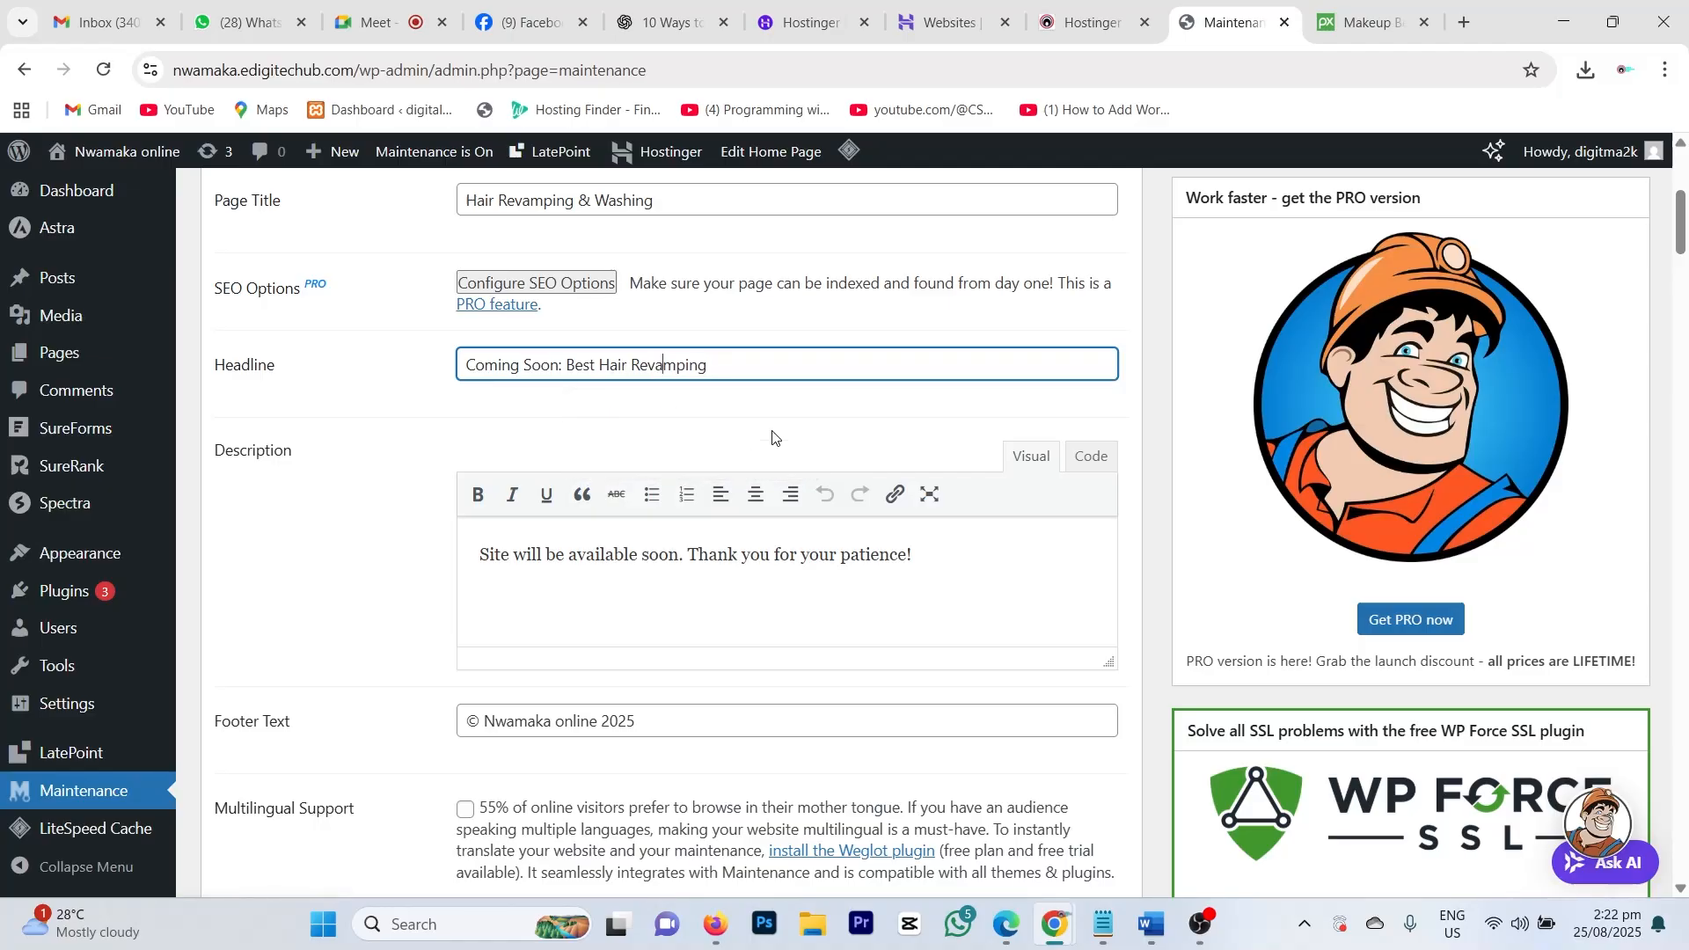
pyautogui.scroll(-5, 584, 603)
pyautogui.scroll(-5, 335, 654)
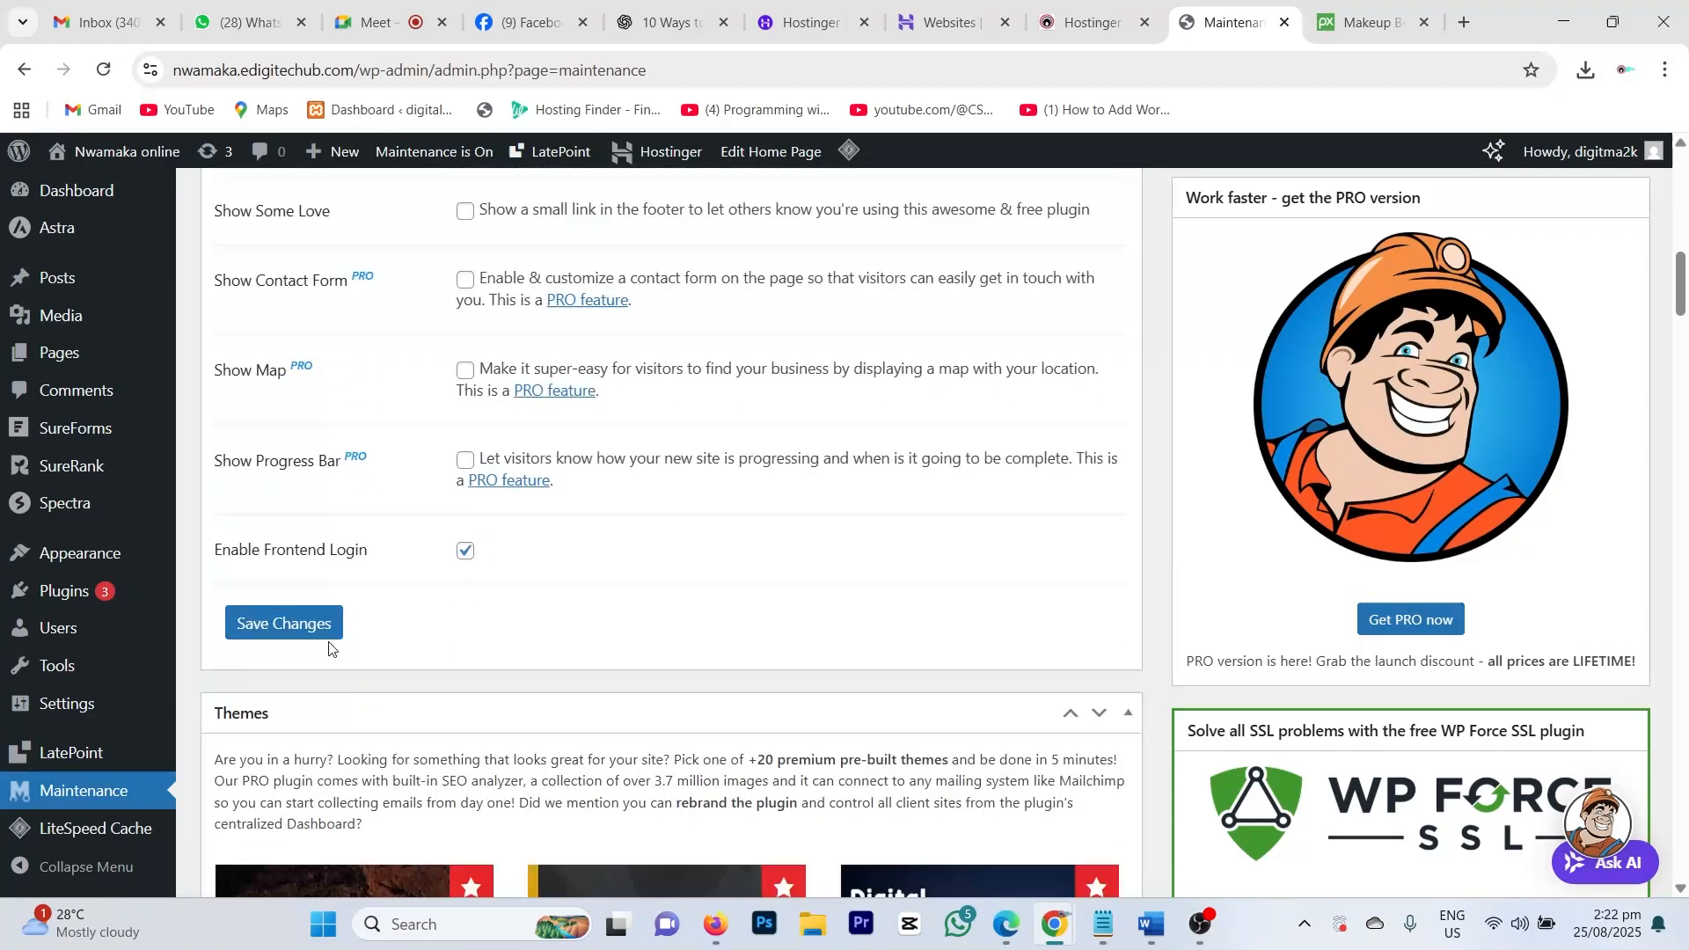
pyautogui.click(279, 475)
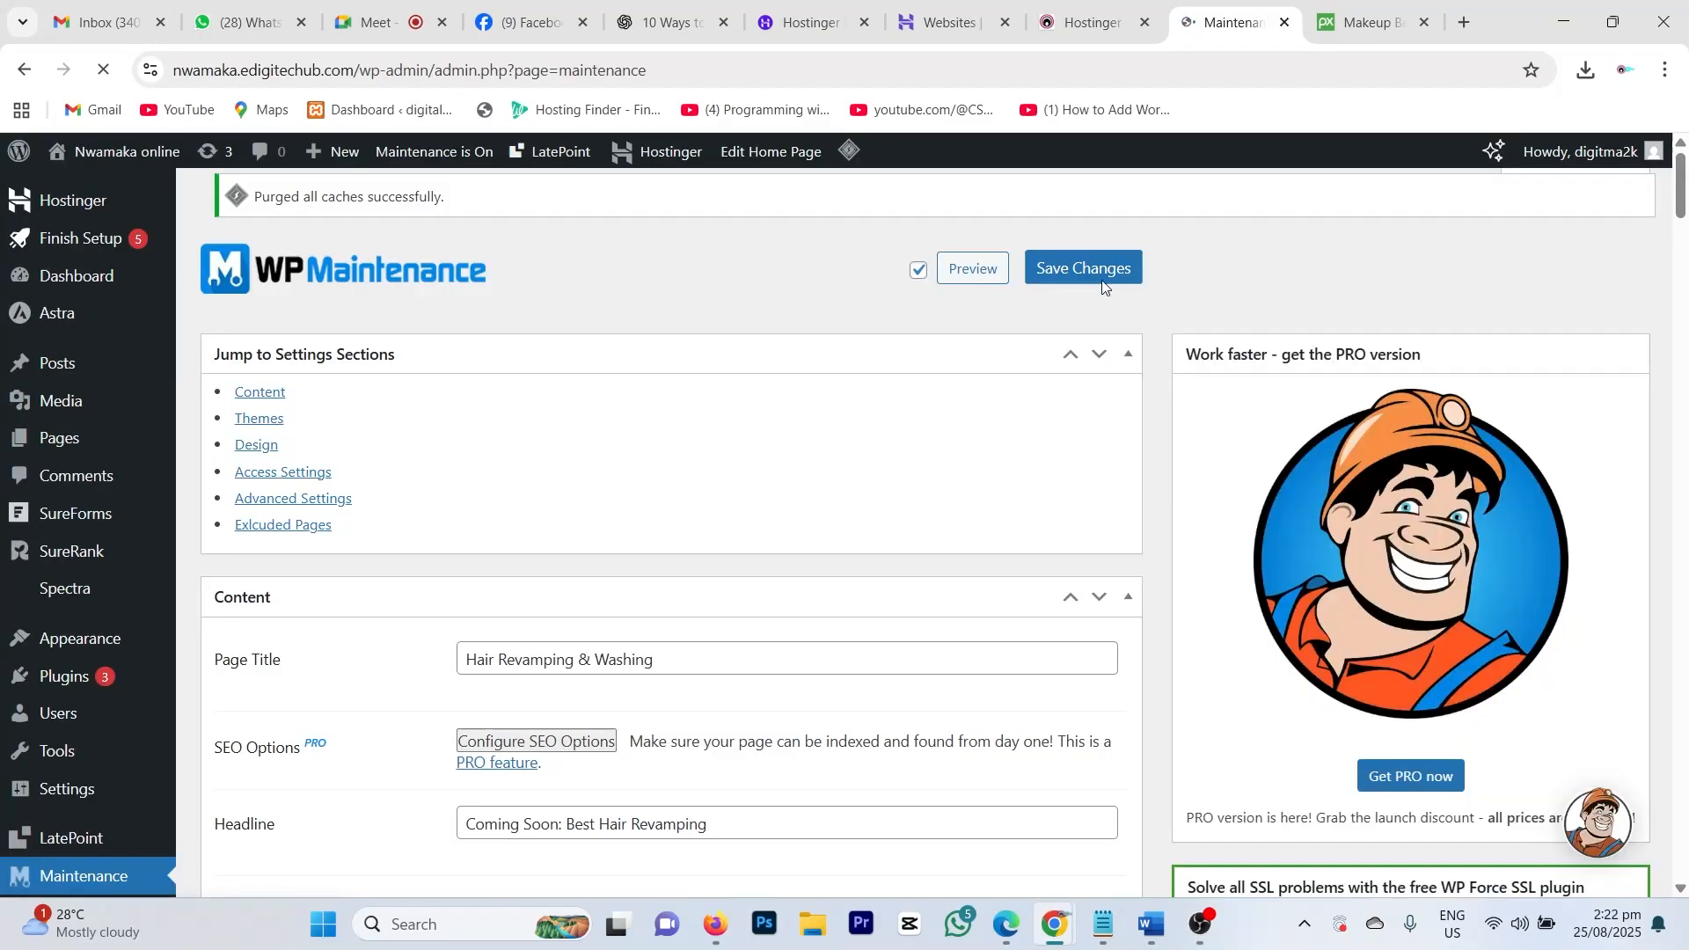
pyautogui.click(1089, 268)
# Step: Reload the site in Firefox to confirm the corrected 'Coming Soon: Best Hair Revamping' headline
pyautogui.click(718, 926)
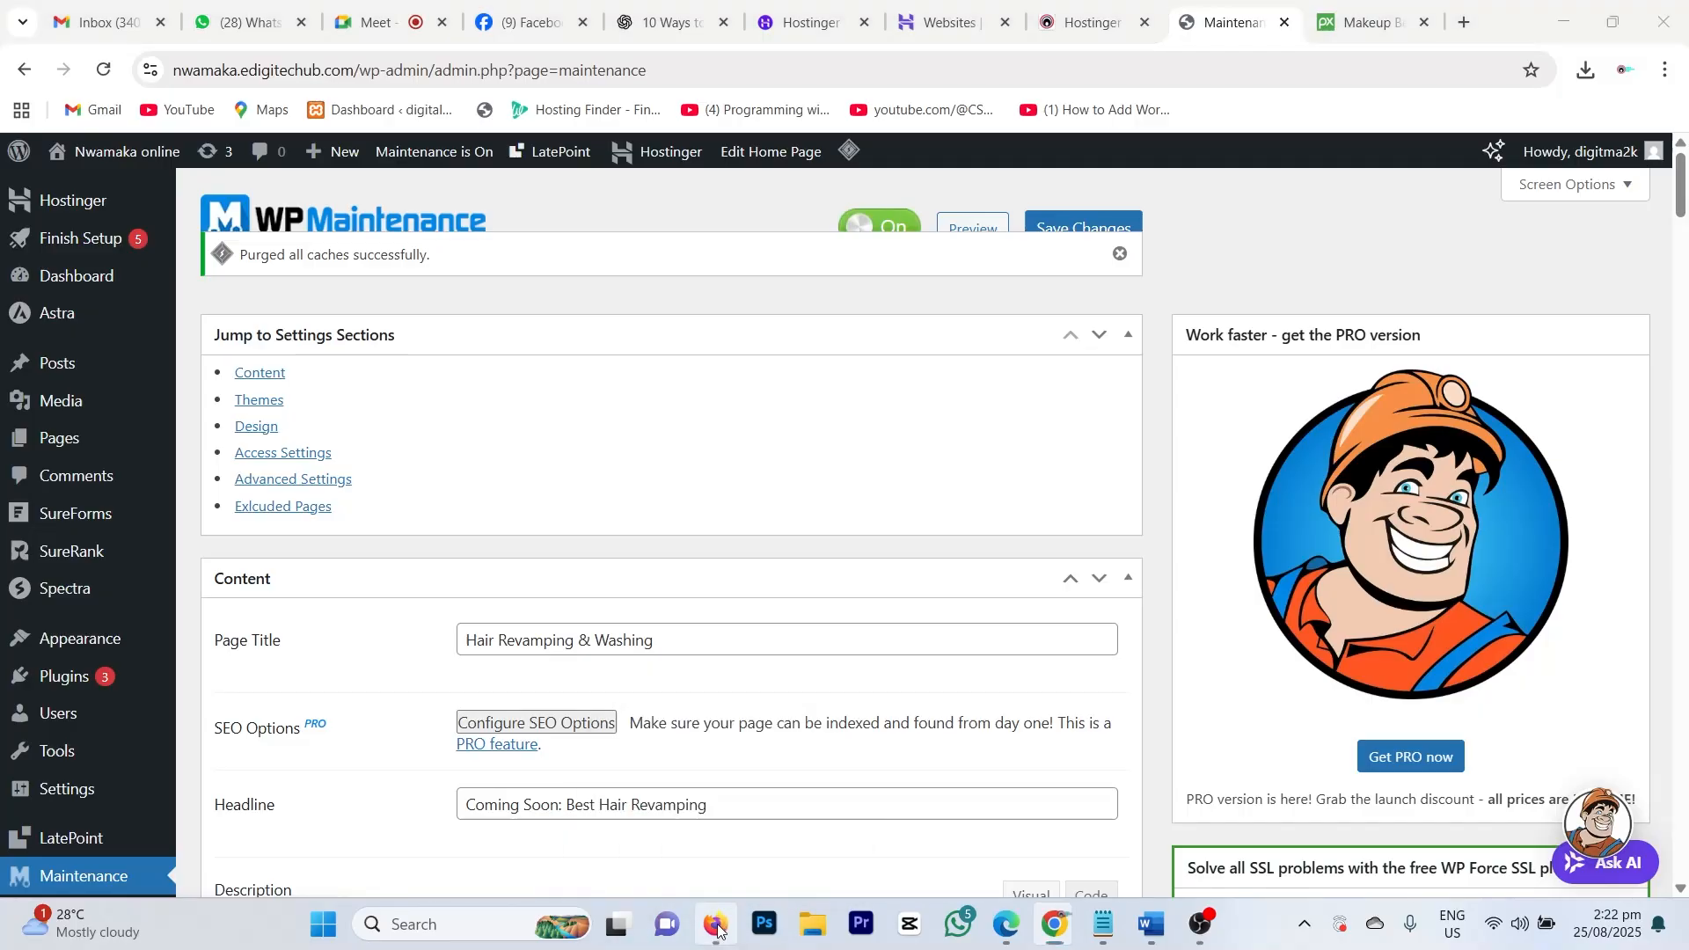
pyautogui.click(146, 70)
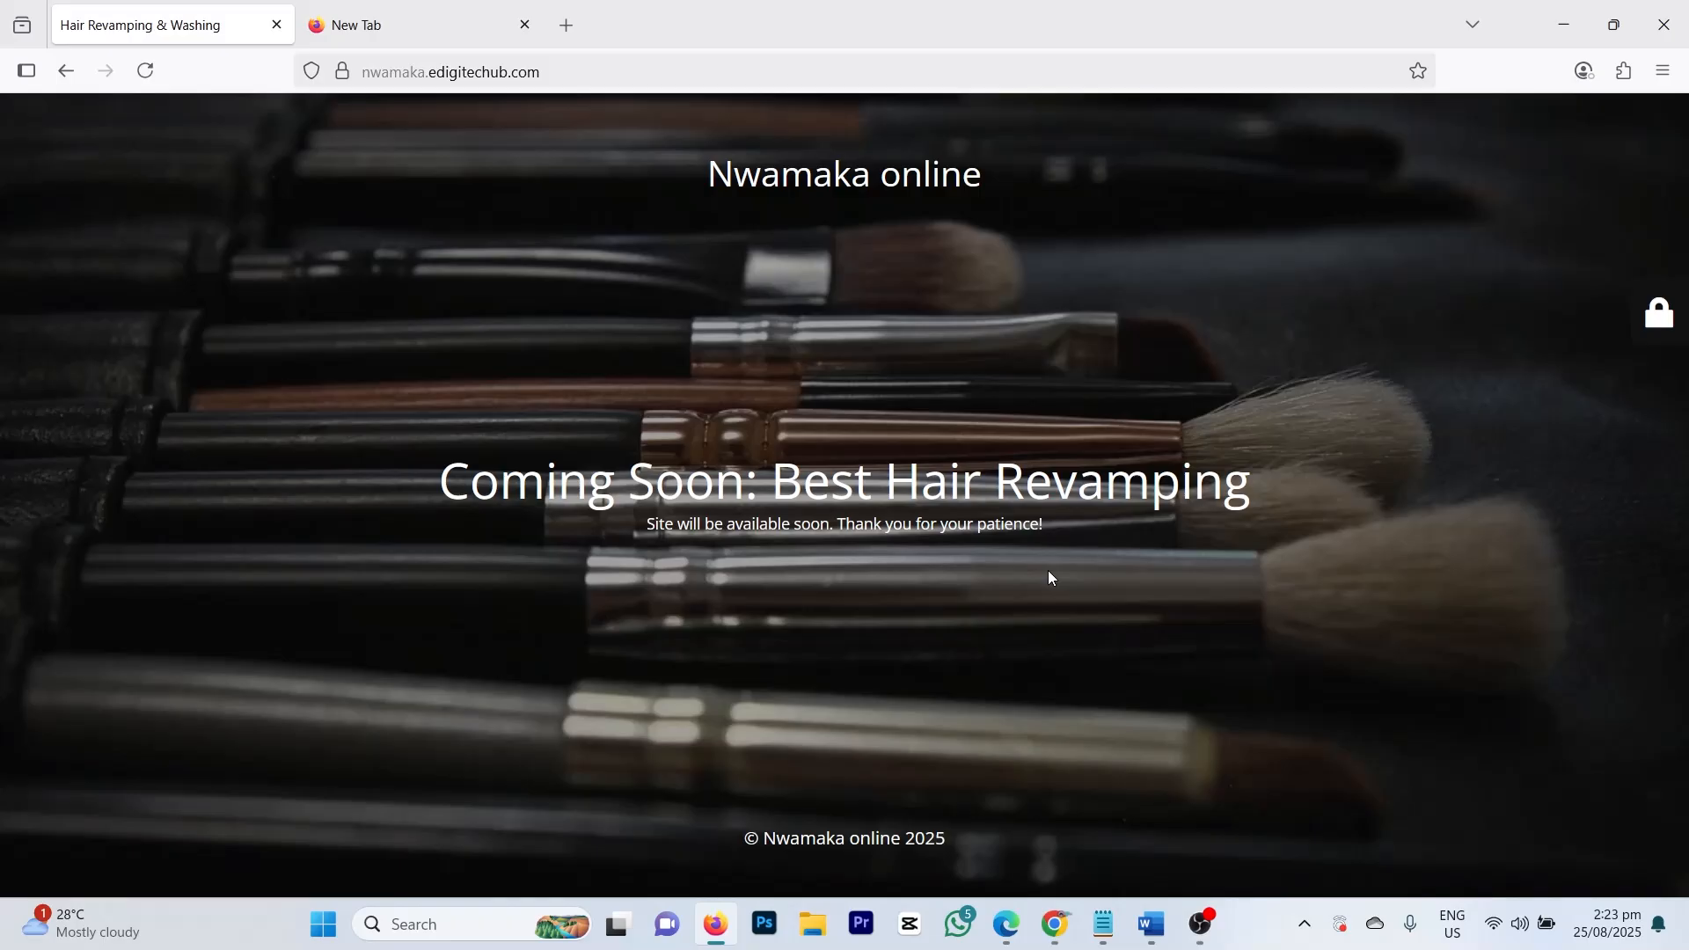
pyautogui.moveTo(1206, 931)
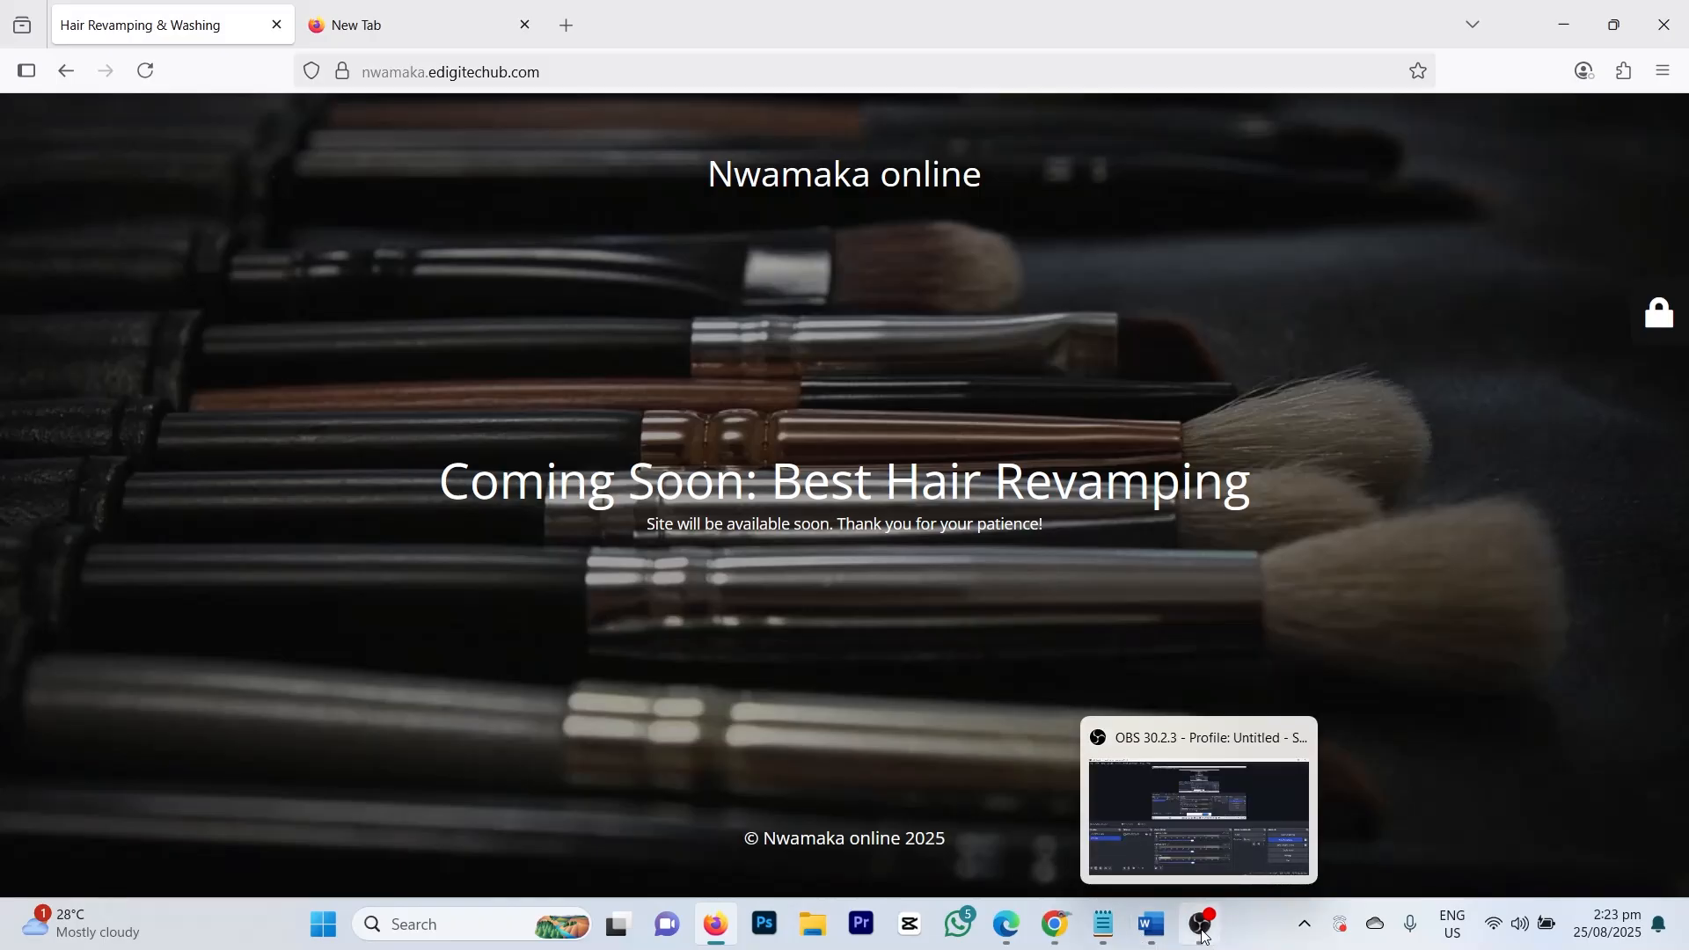
# Step: Switch WP Maintenance mode to Off, save it, and dismiss the cache-purged notices
pyautogui.moveTo(1055, 925)
pyautogui.click(866, 808)
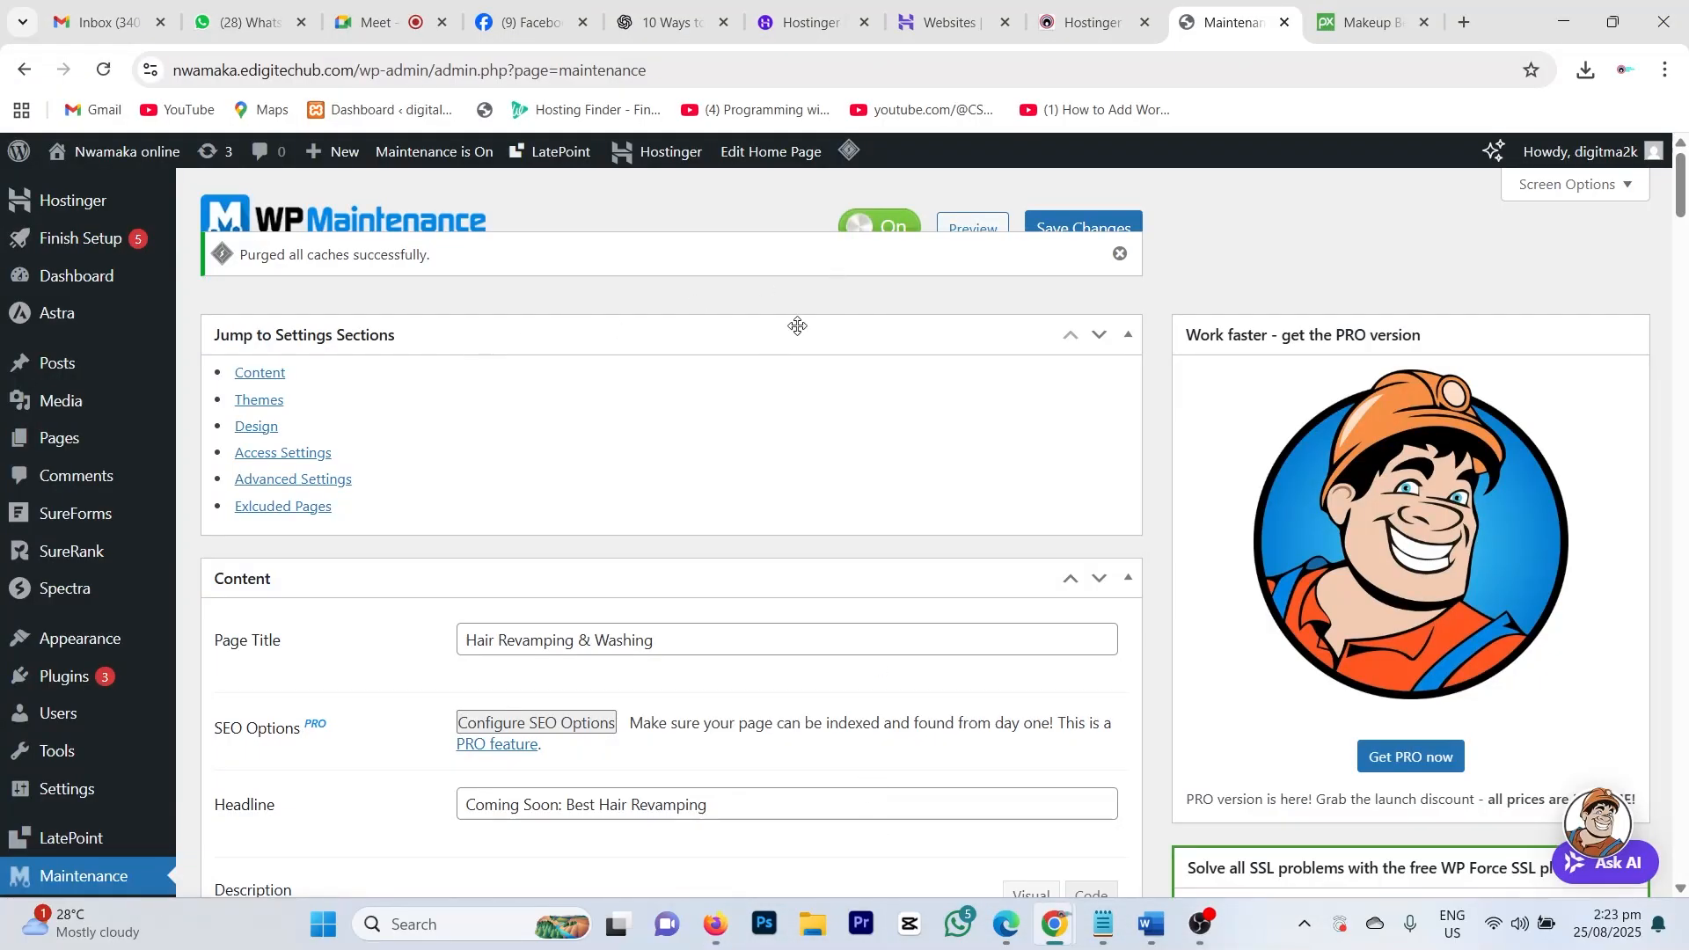
pyautogui.click(875, 224)
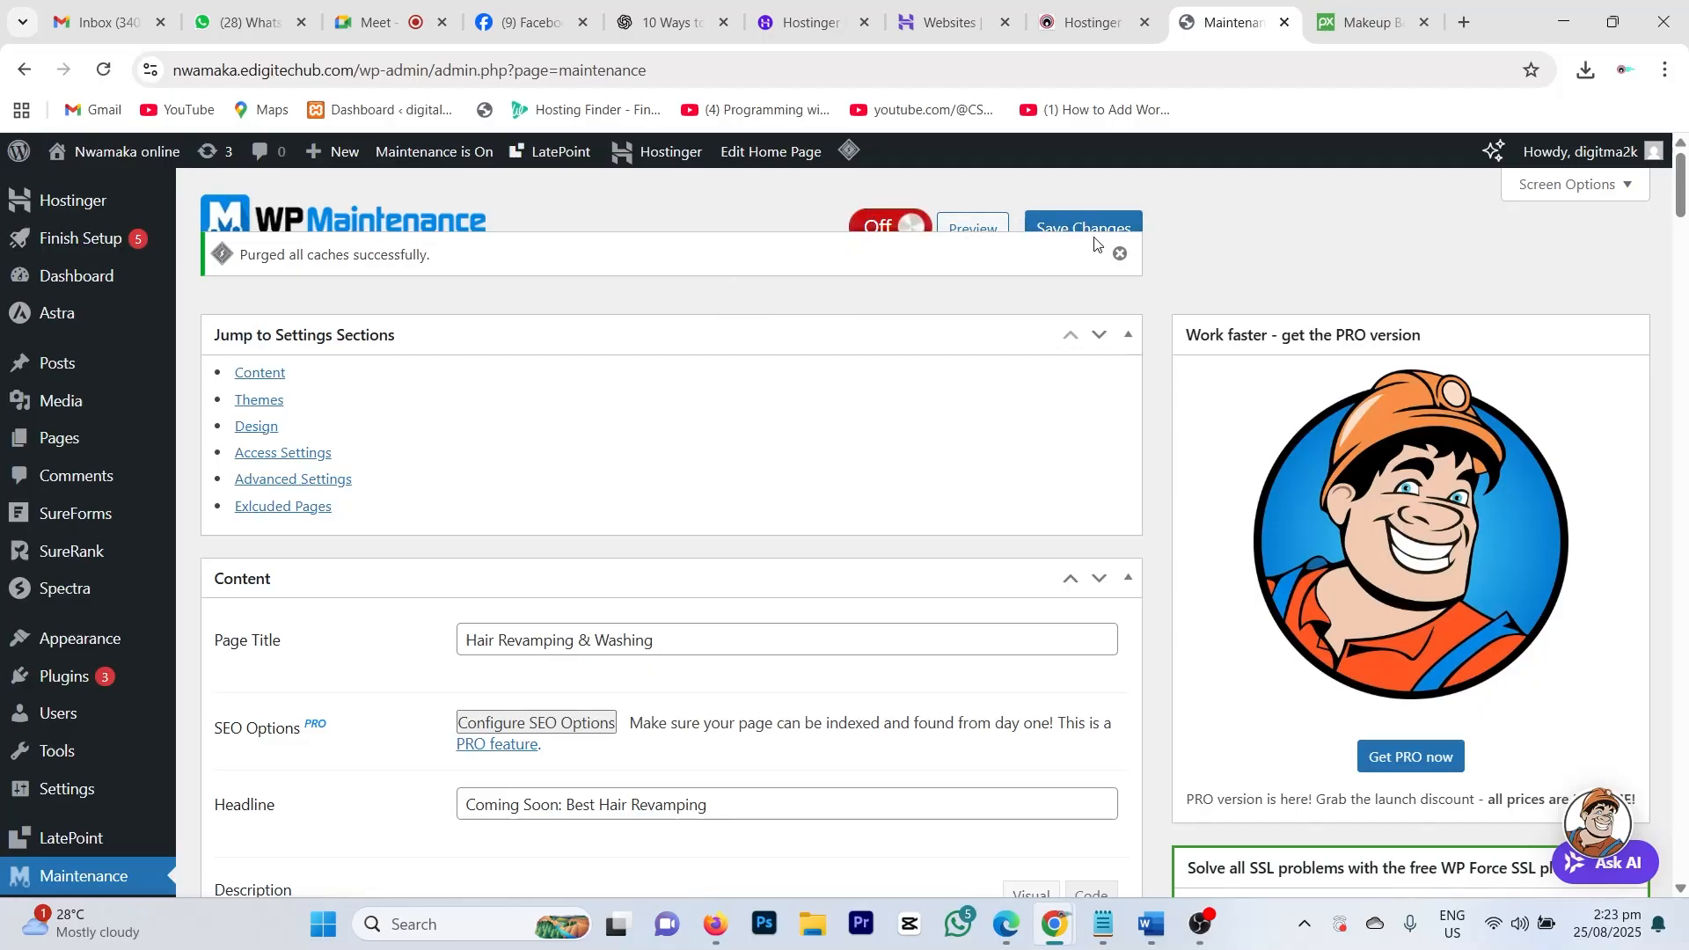
pyautogui.click(1119, 253)
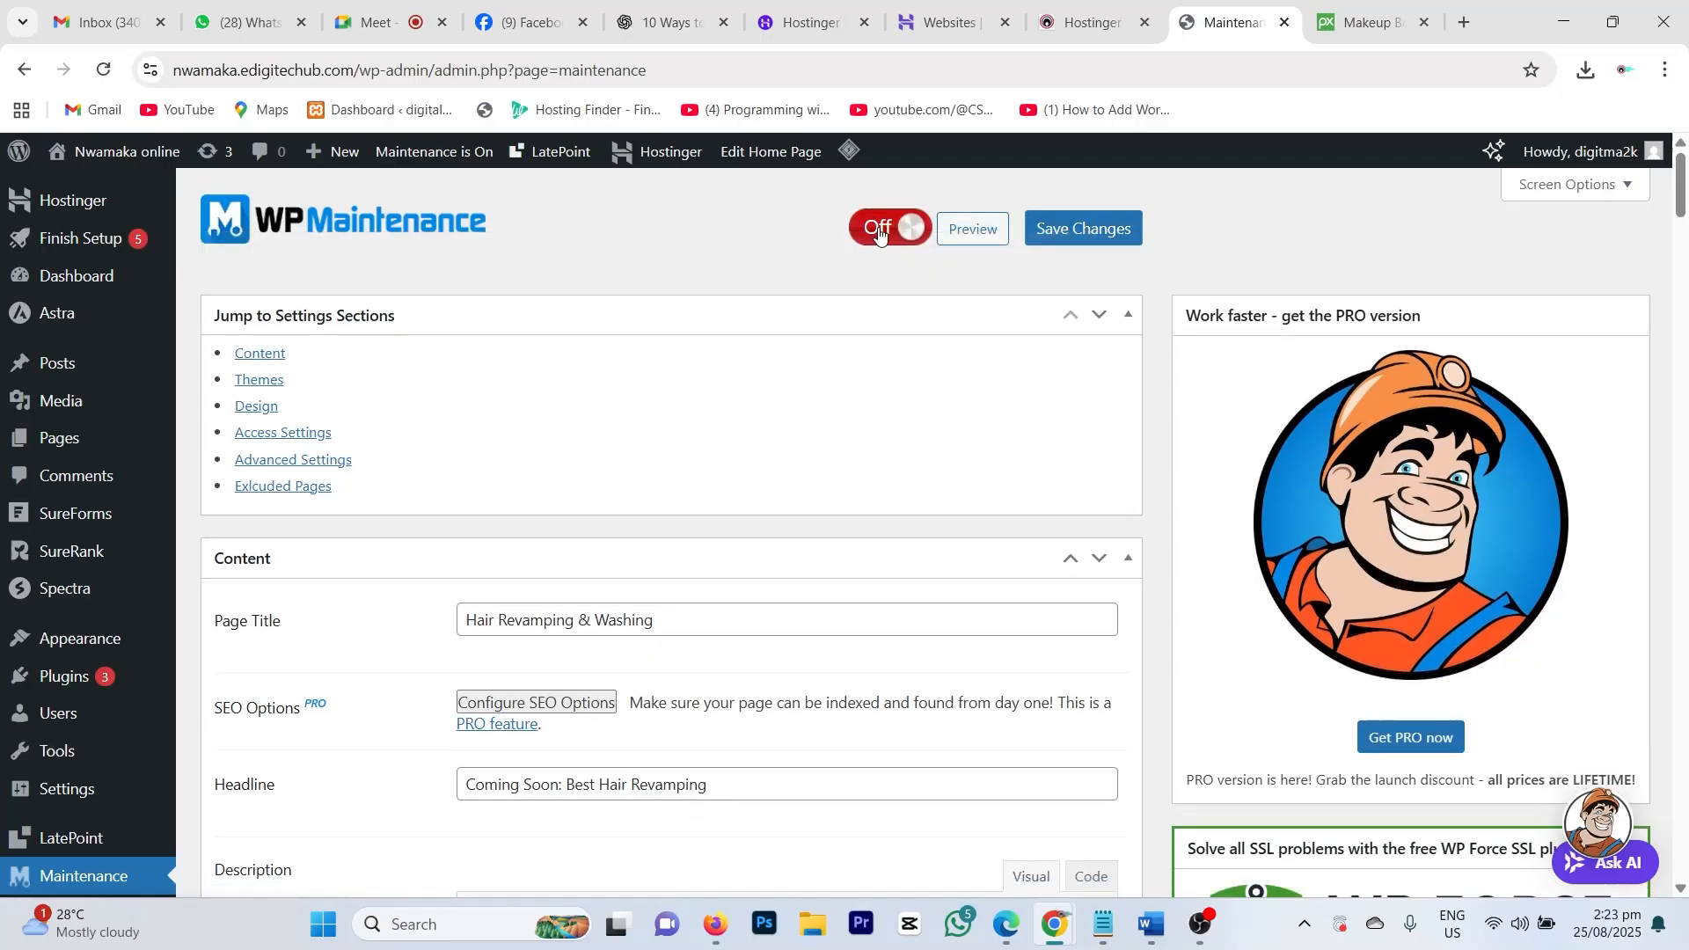
pyautogui.click(1069, 235)
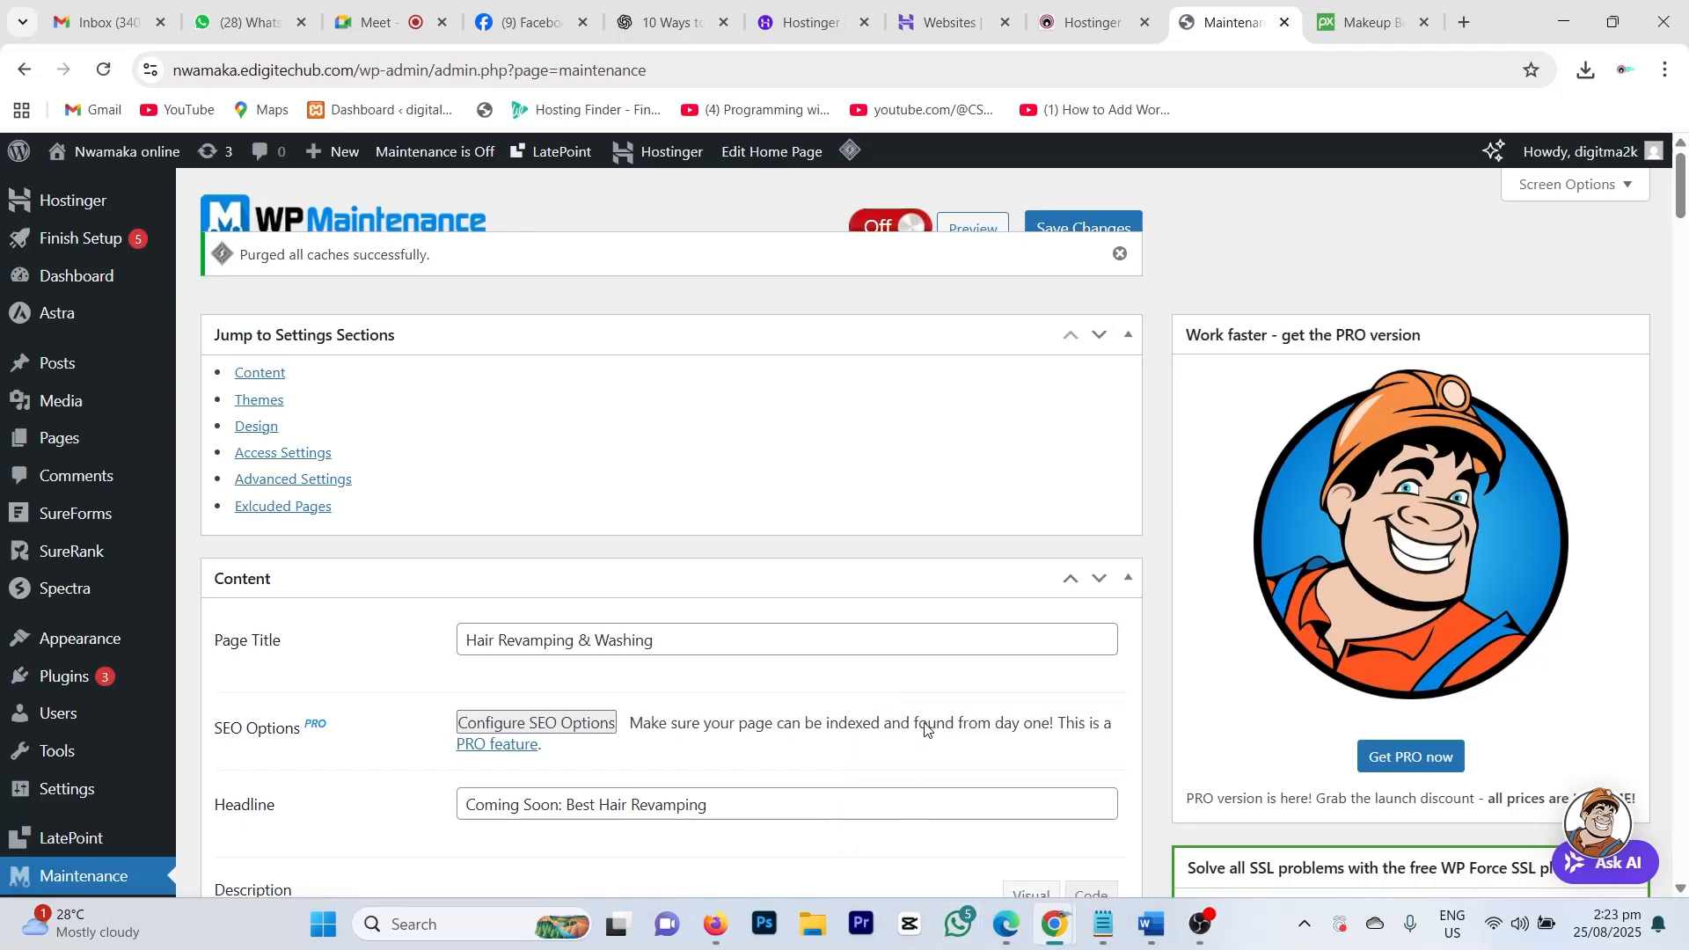
pyautogui.click(1120, 256)
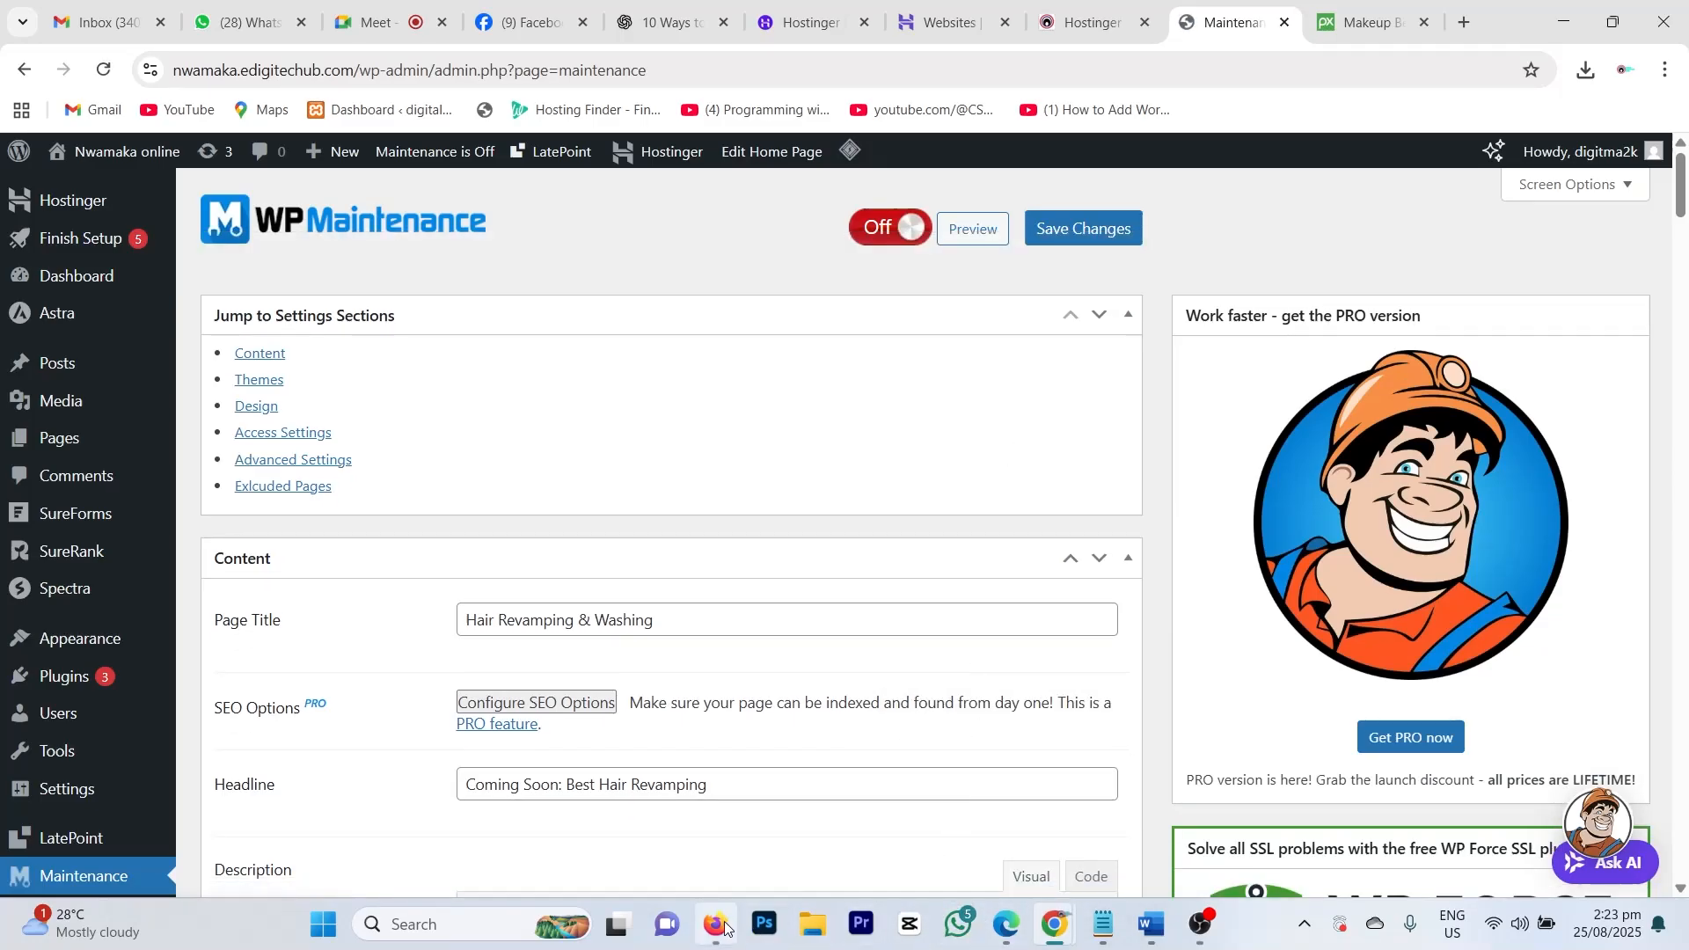
pyautogui.click(716, 925)
# Step: Reload the live site and scroll down to check the salon homepage services are back
pyautogui.click(146, 70)
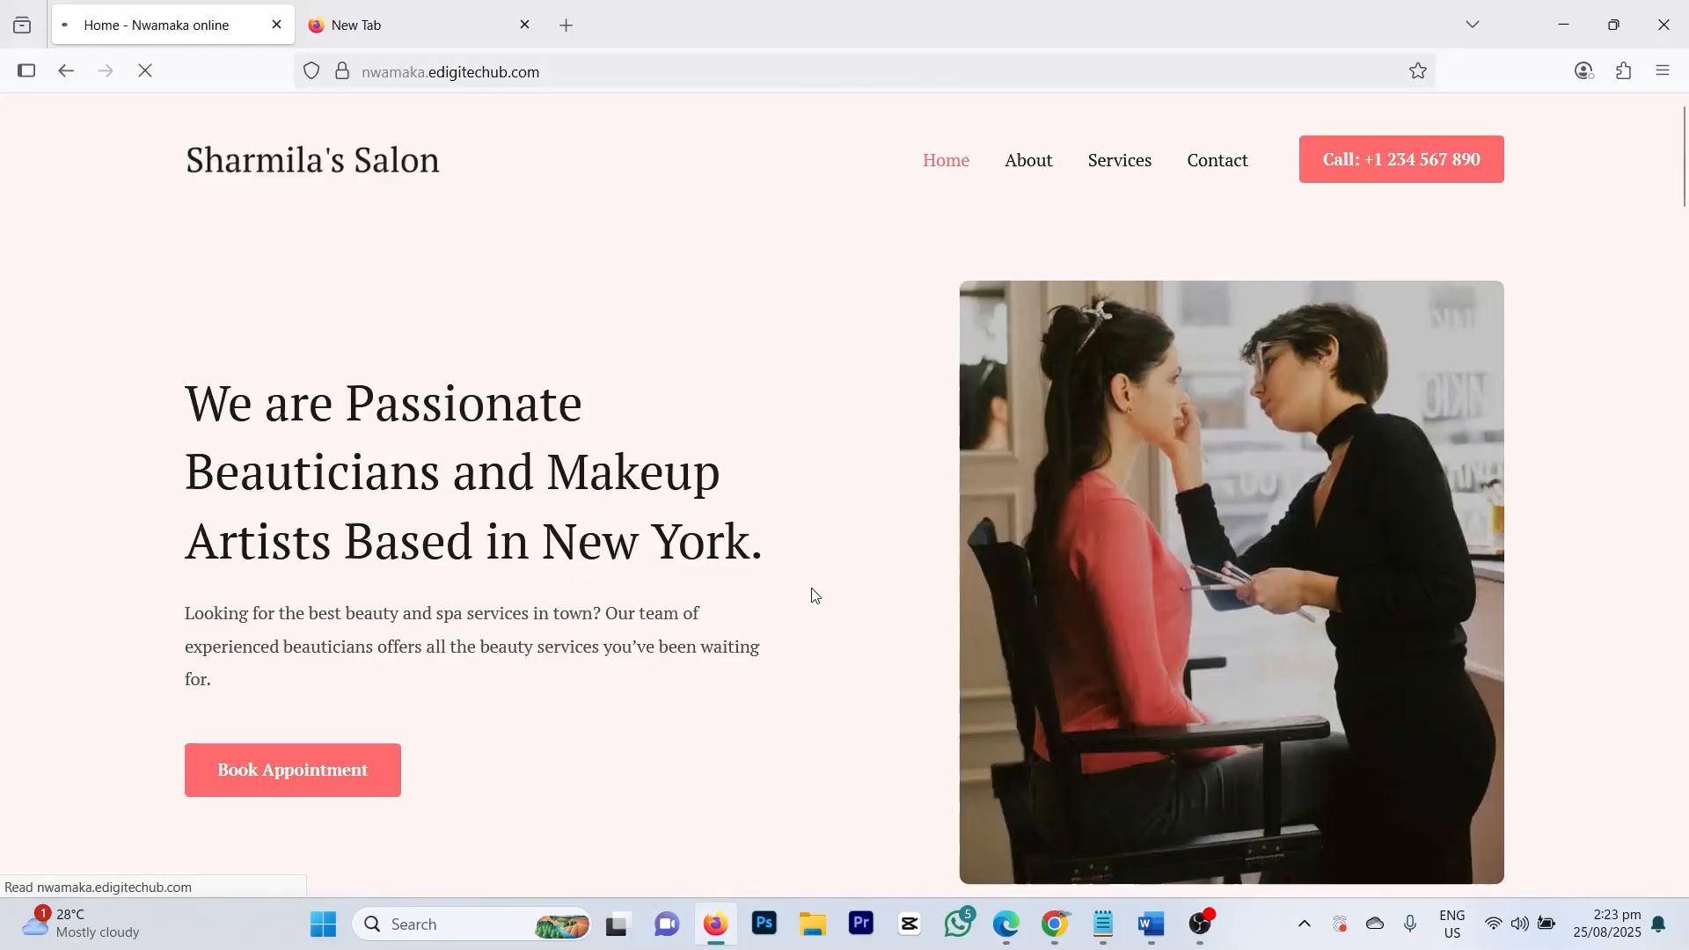
pyautogui.scroll(-15, 1024, 456)
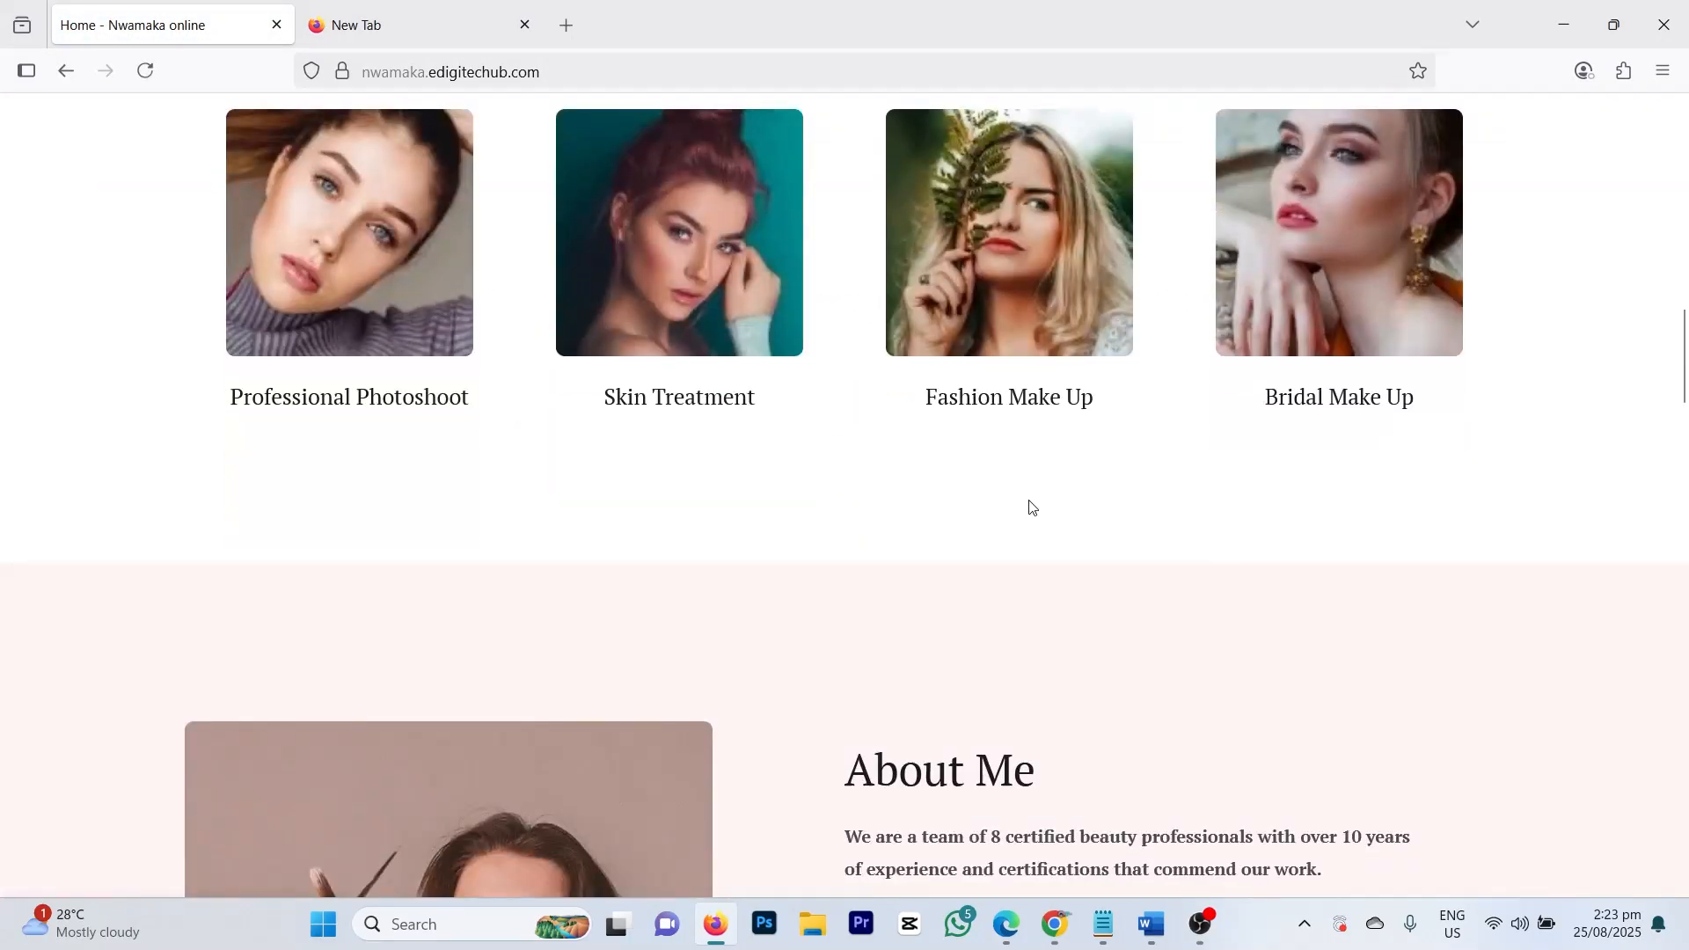
# Step: Close the extra Hostinger admin tab in Chrome, leaving the WP Maintenance settings showing
pyautogui.moveTo(1056, 934)
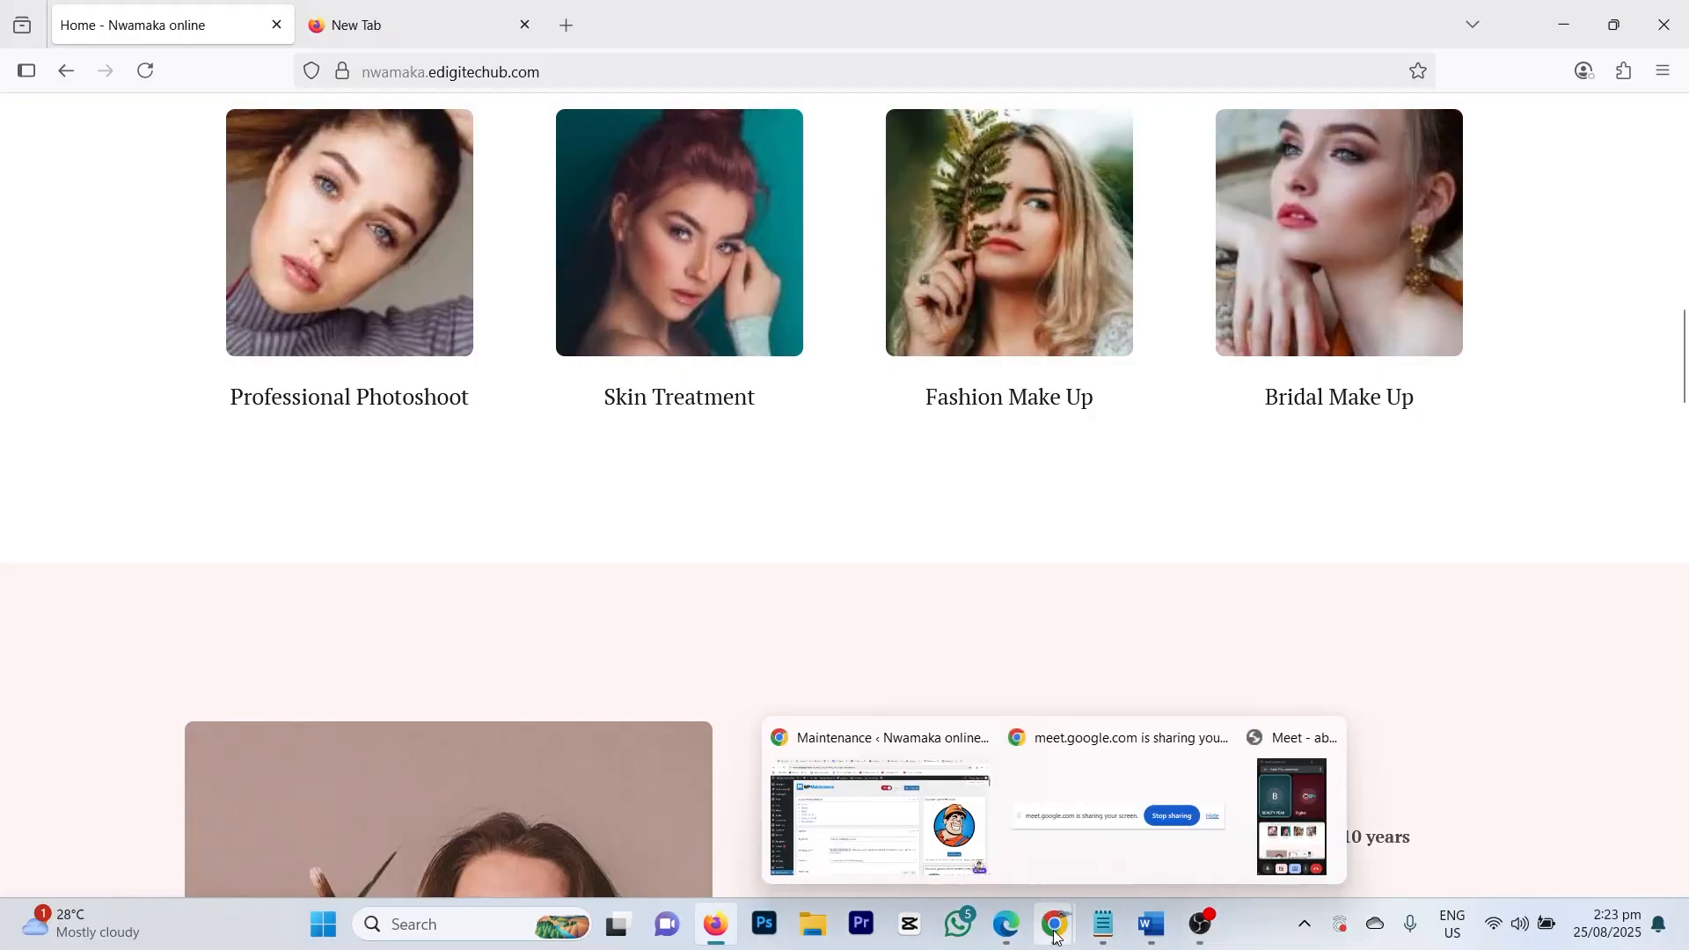
pyautogui.click(940, 814)
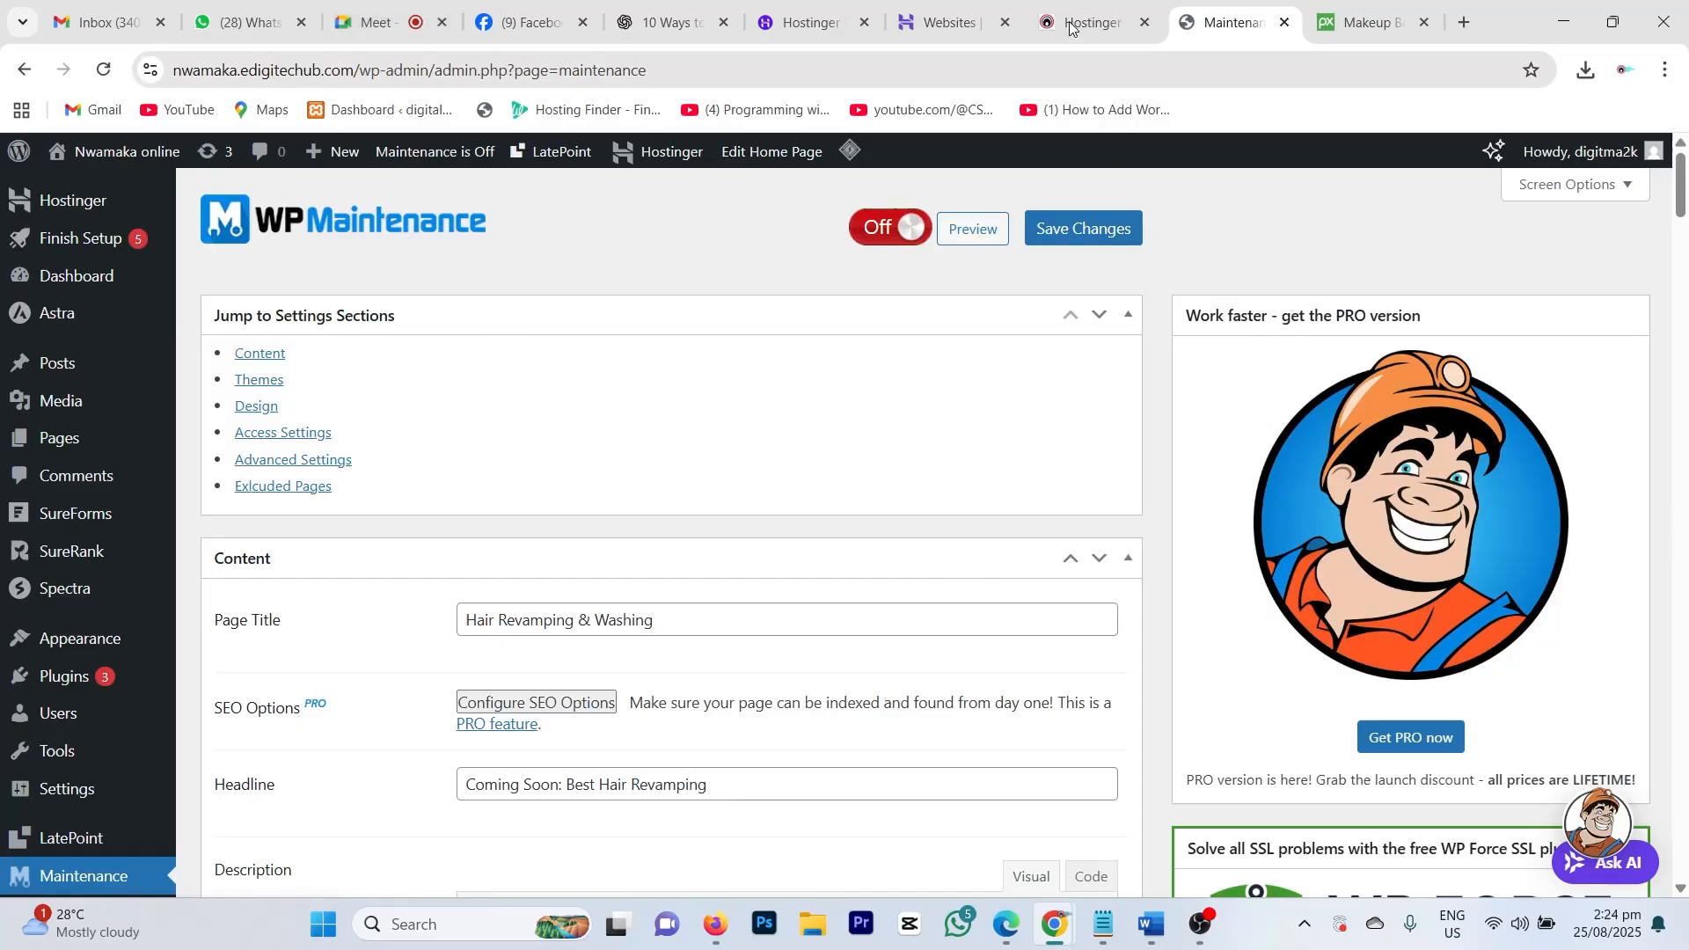
pyautogui.click(1093, 26)
pyautogui.scroll(6, 904, 464)
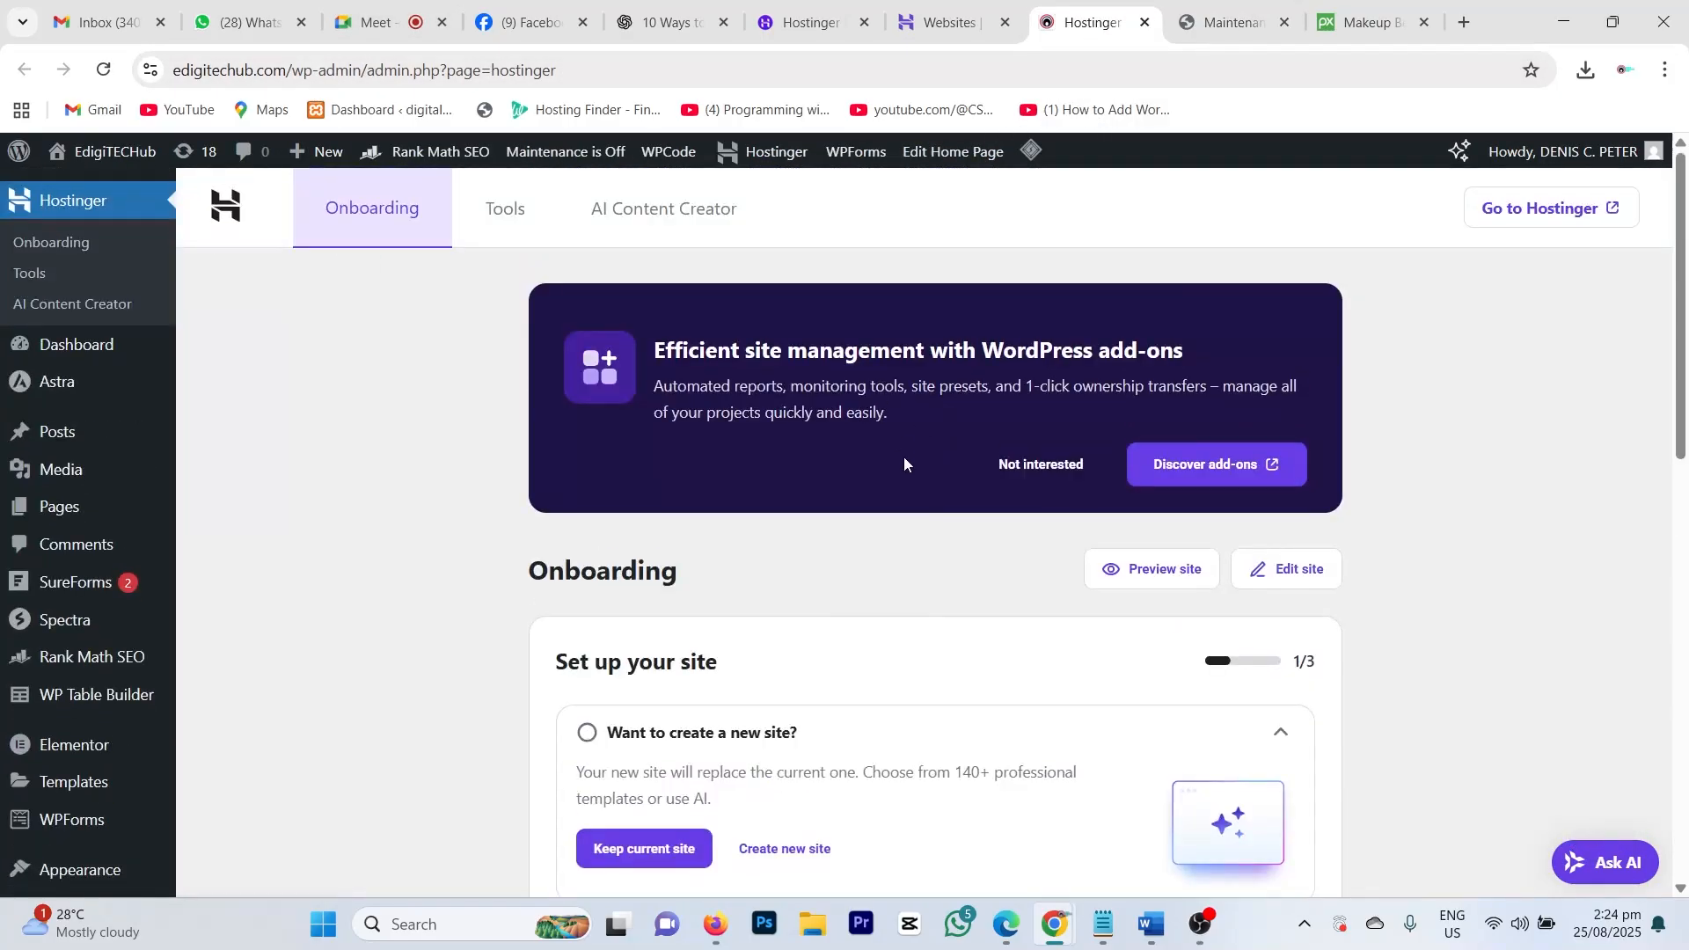
pyautogui.click(1143, 23)
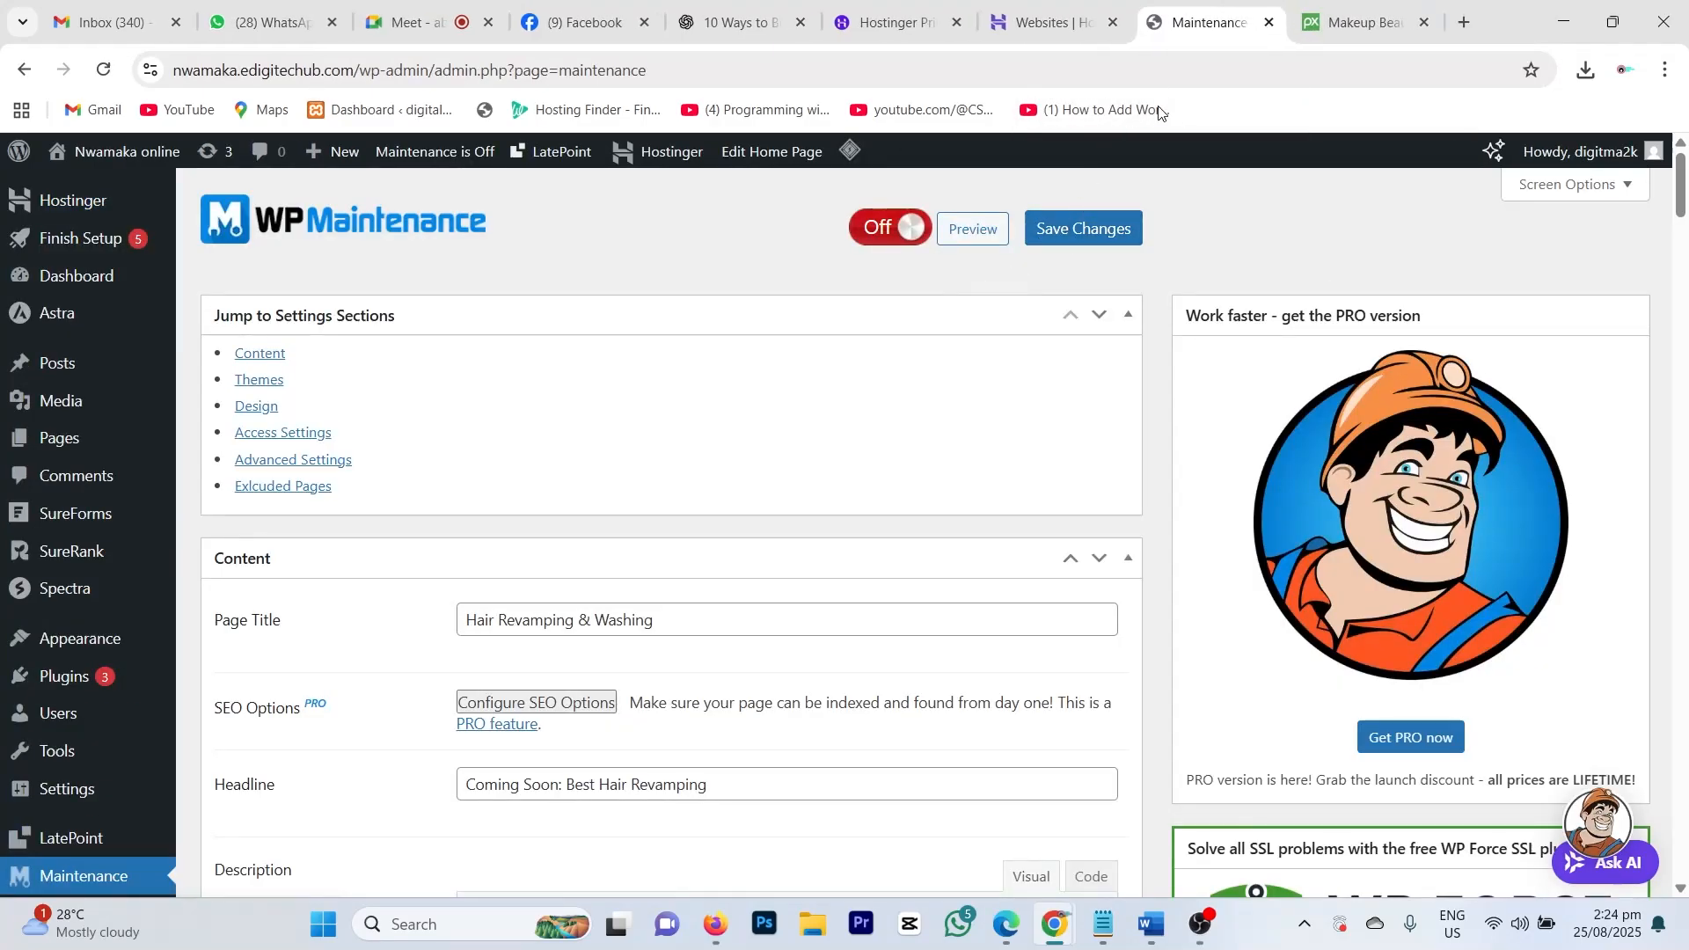
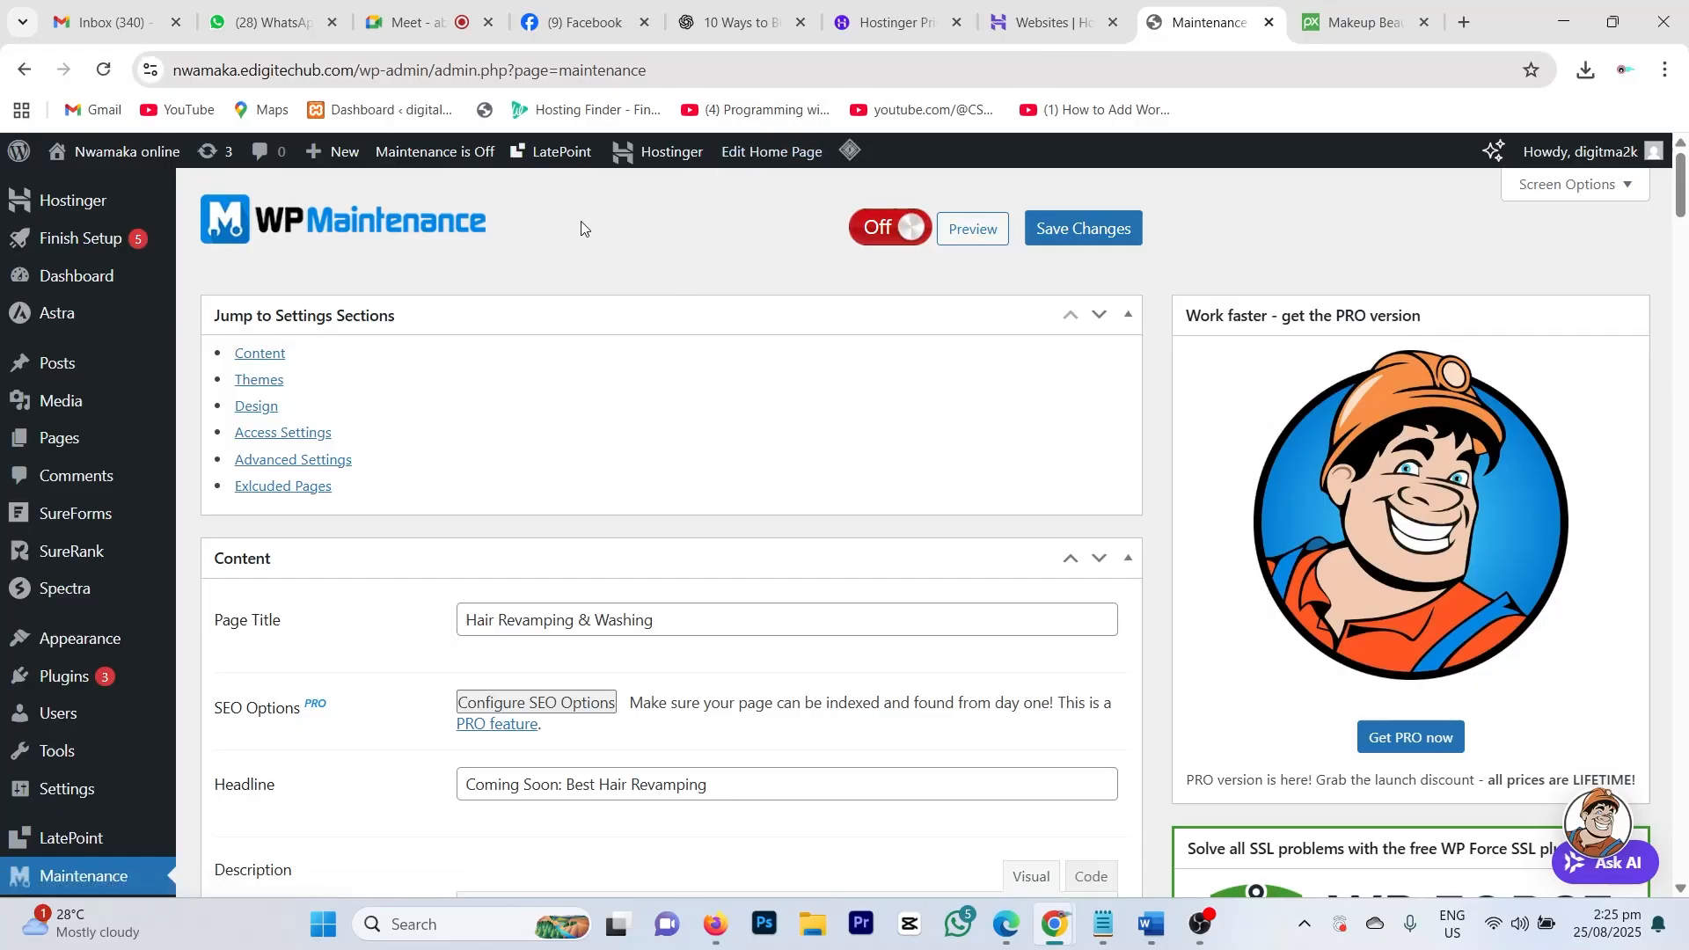
# Step: Open the live Sharmila's Salon homepage in a new tab from the admin bar's Visit Site link
pyautogui.moveTo(129, 154)
pyautogui.rightClick(88, 190)
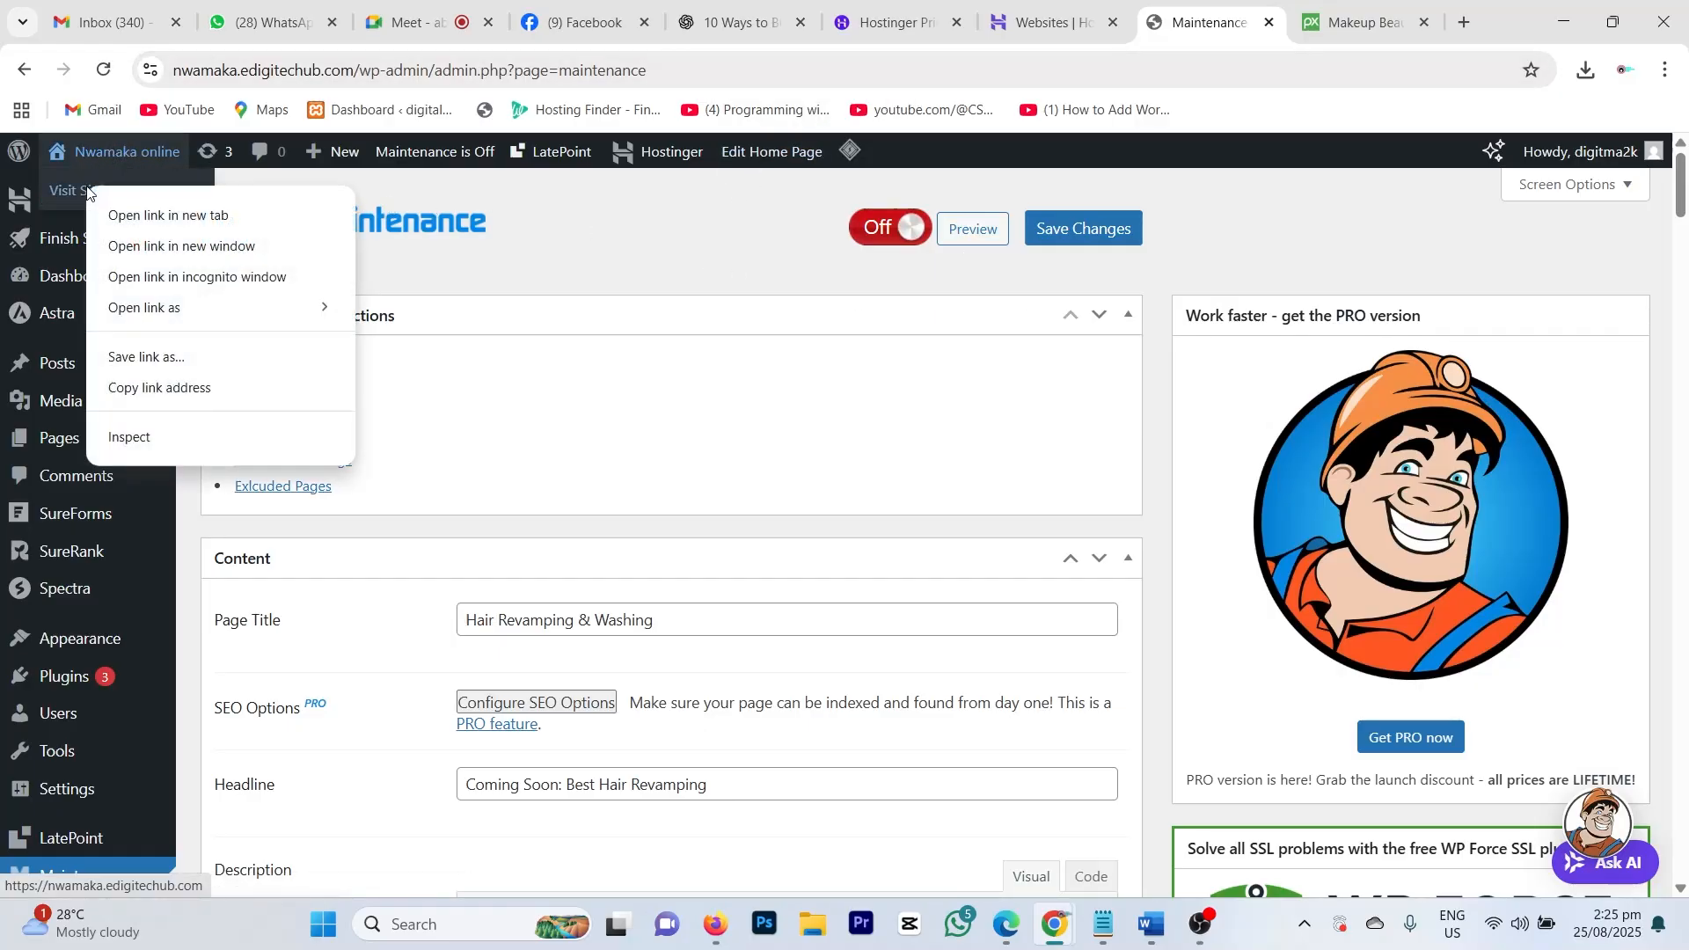
pyautogui.click(126, 218)
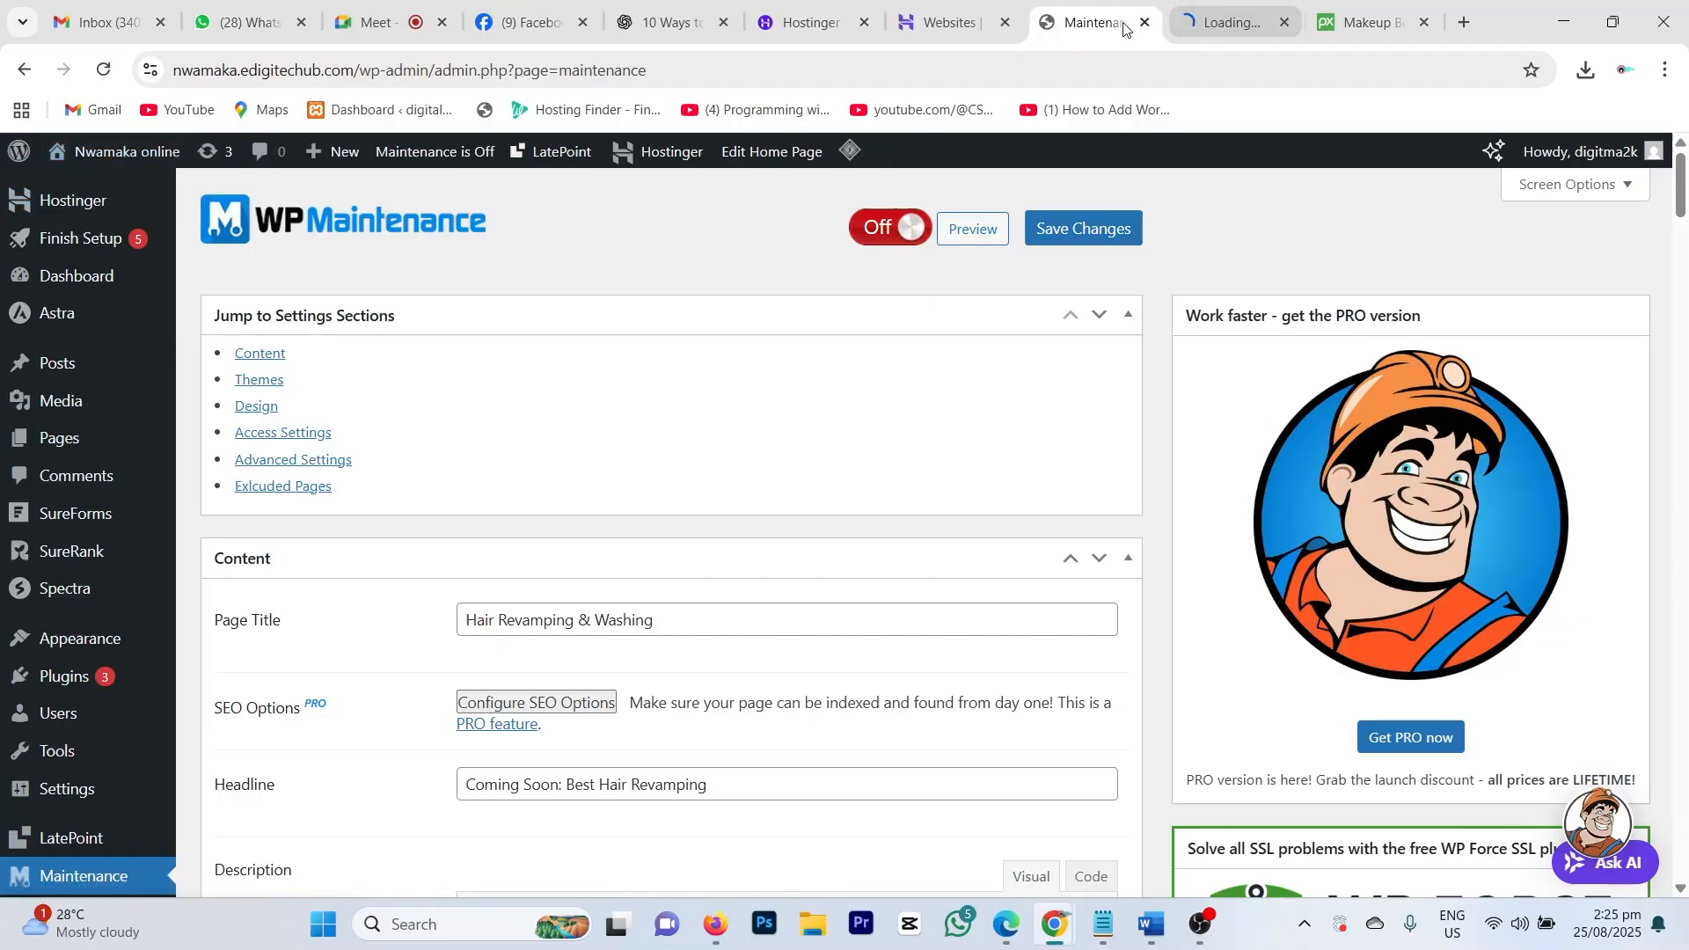
pyautogui.click(1225, 31)
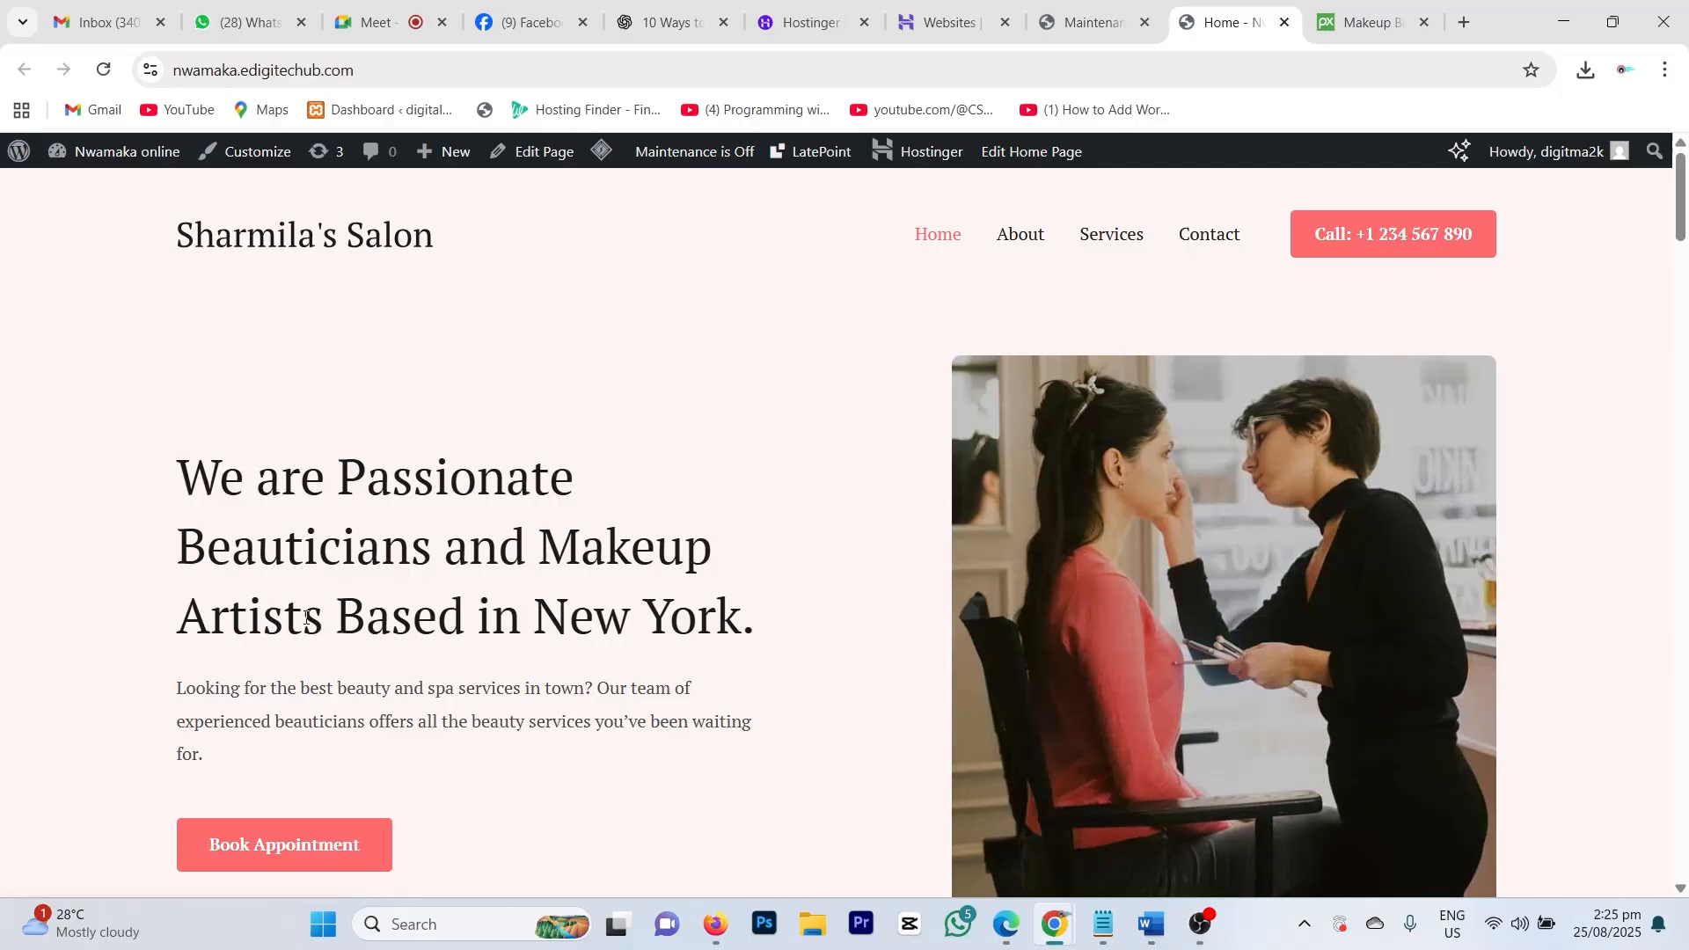
pyautogui.scroll(-1, 307, 616)
pyautogui.scroll(1, 306, 617)
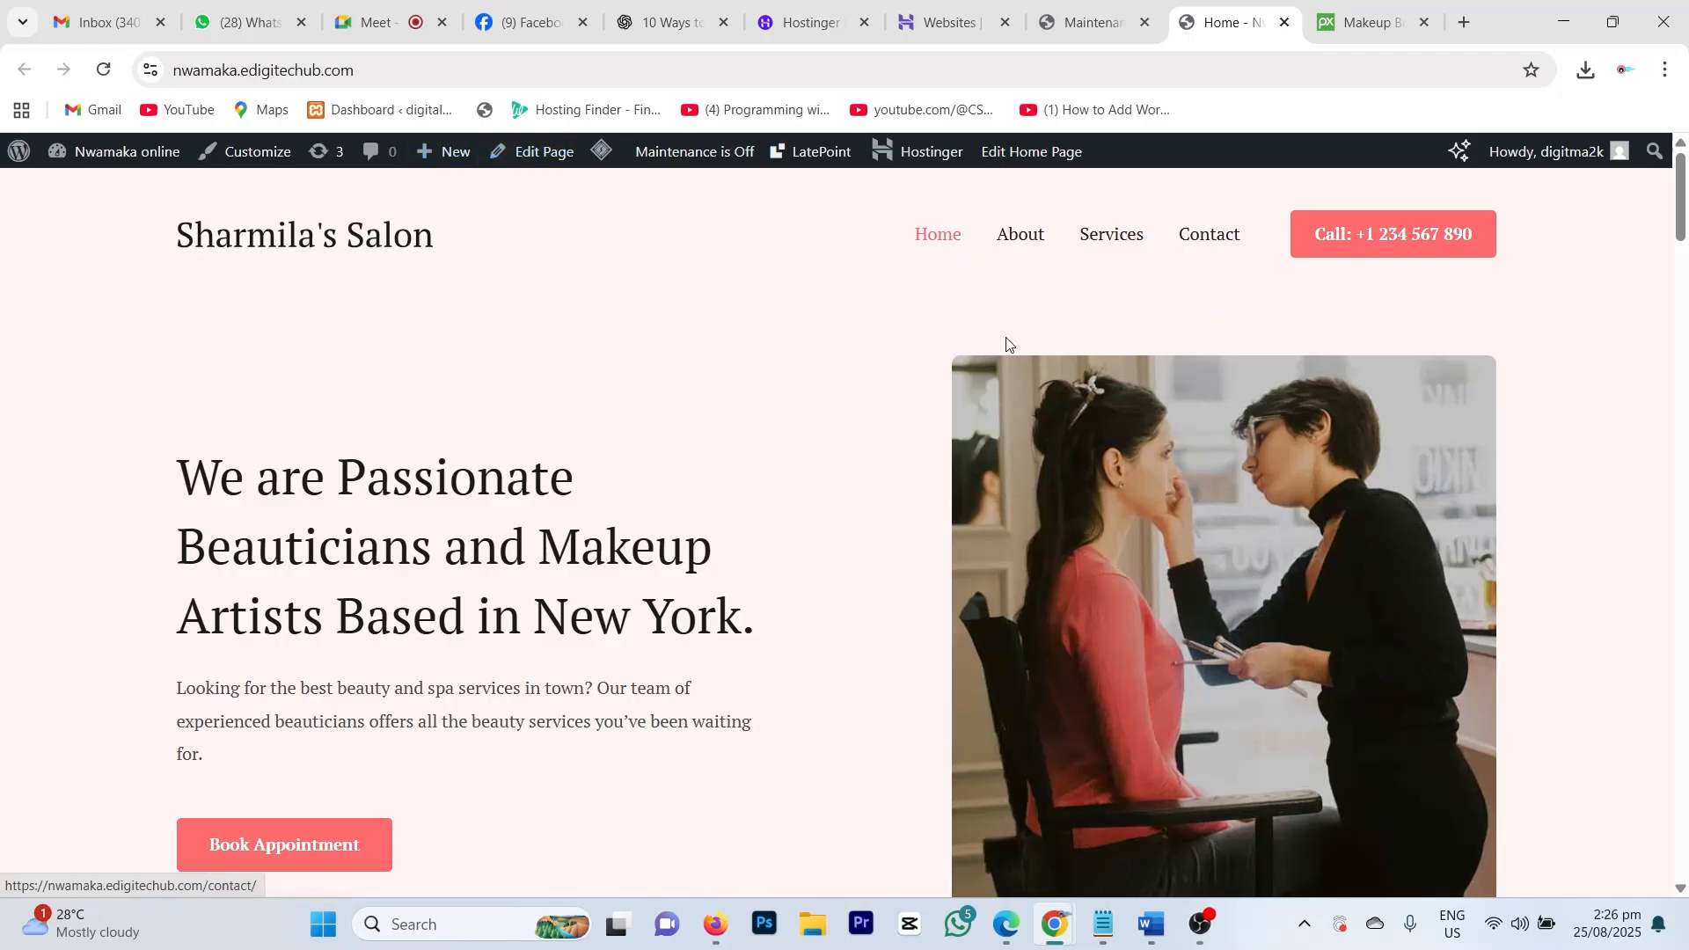
# Step: Open the Home page via Edit Page, close the welcome guide, and scroll through its sections
pyautogui.click(545, 159)
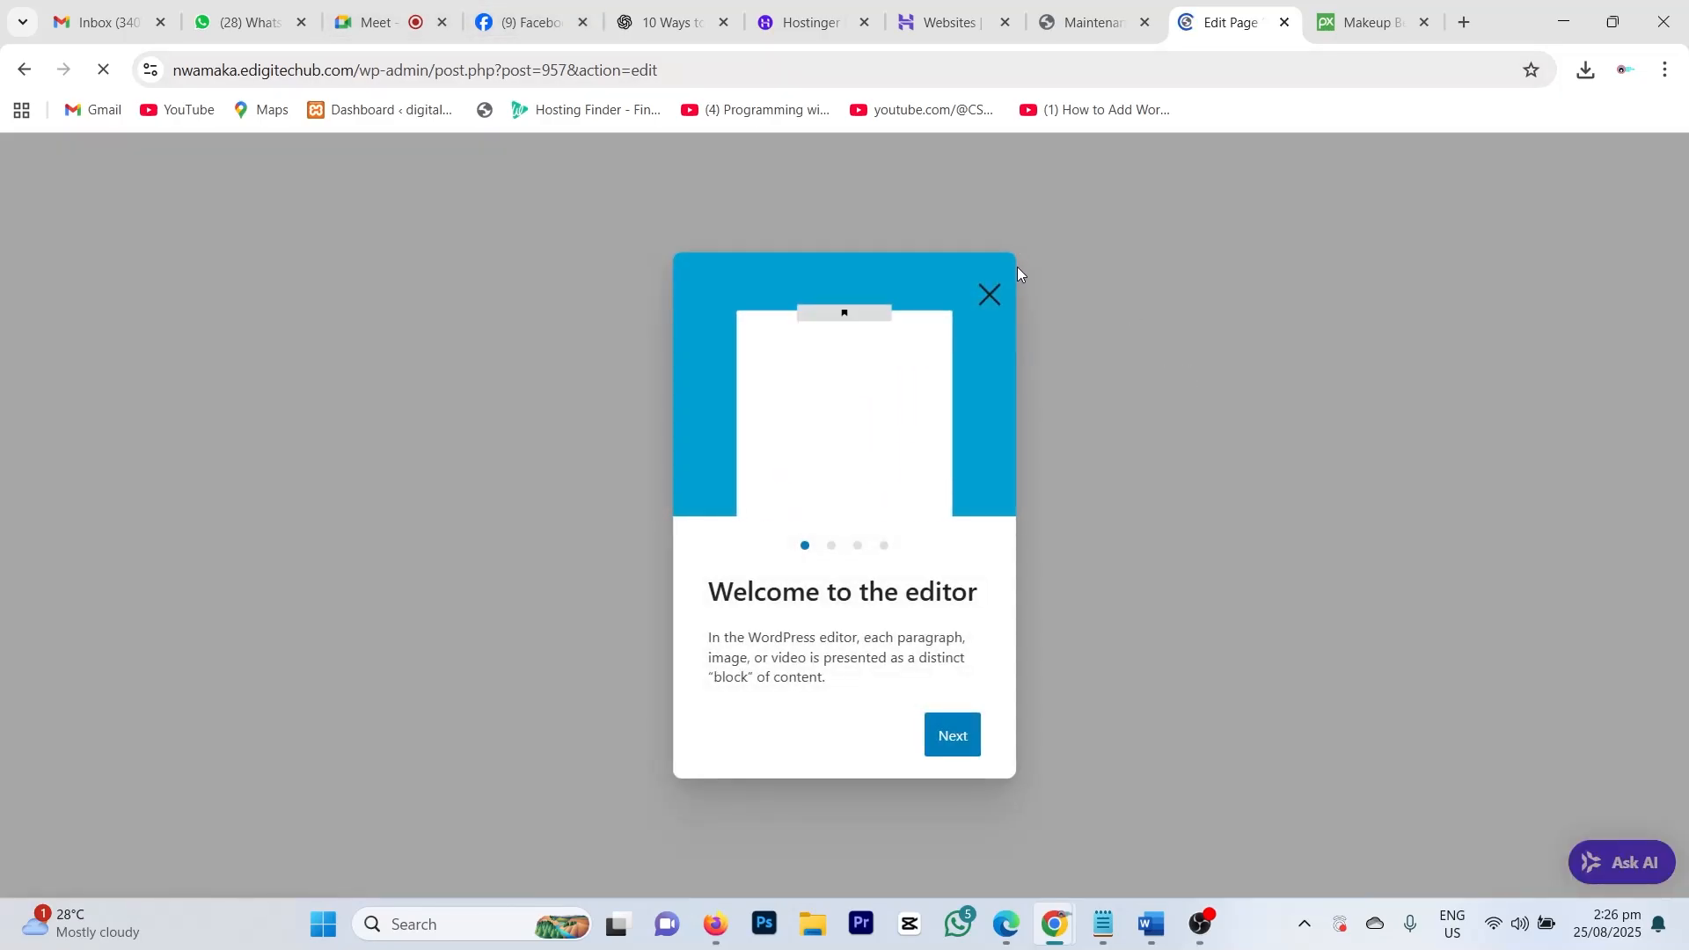
pyautogui.click(991, 293)
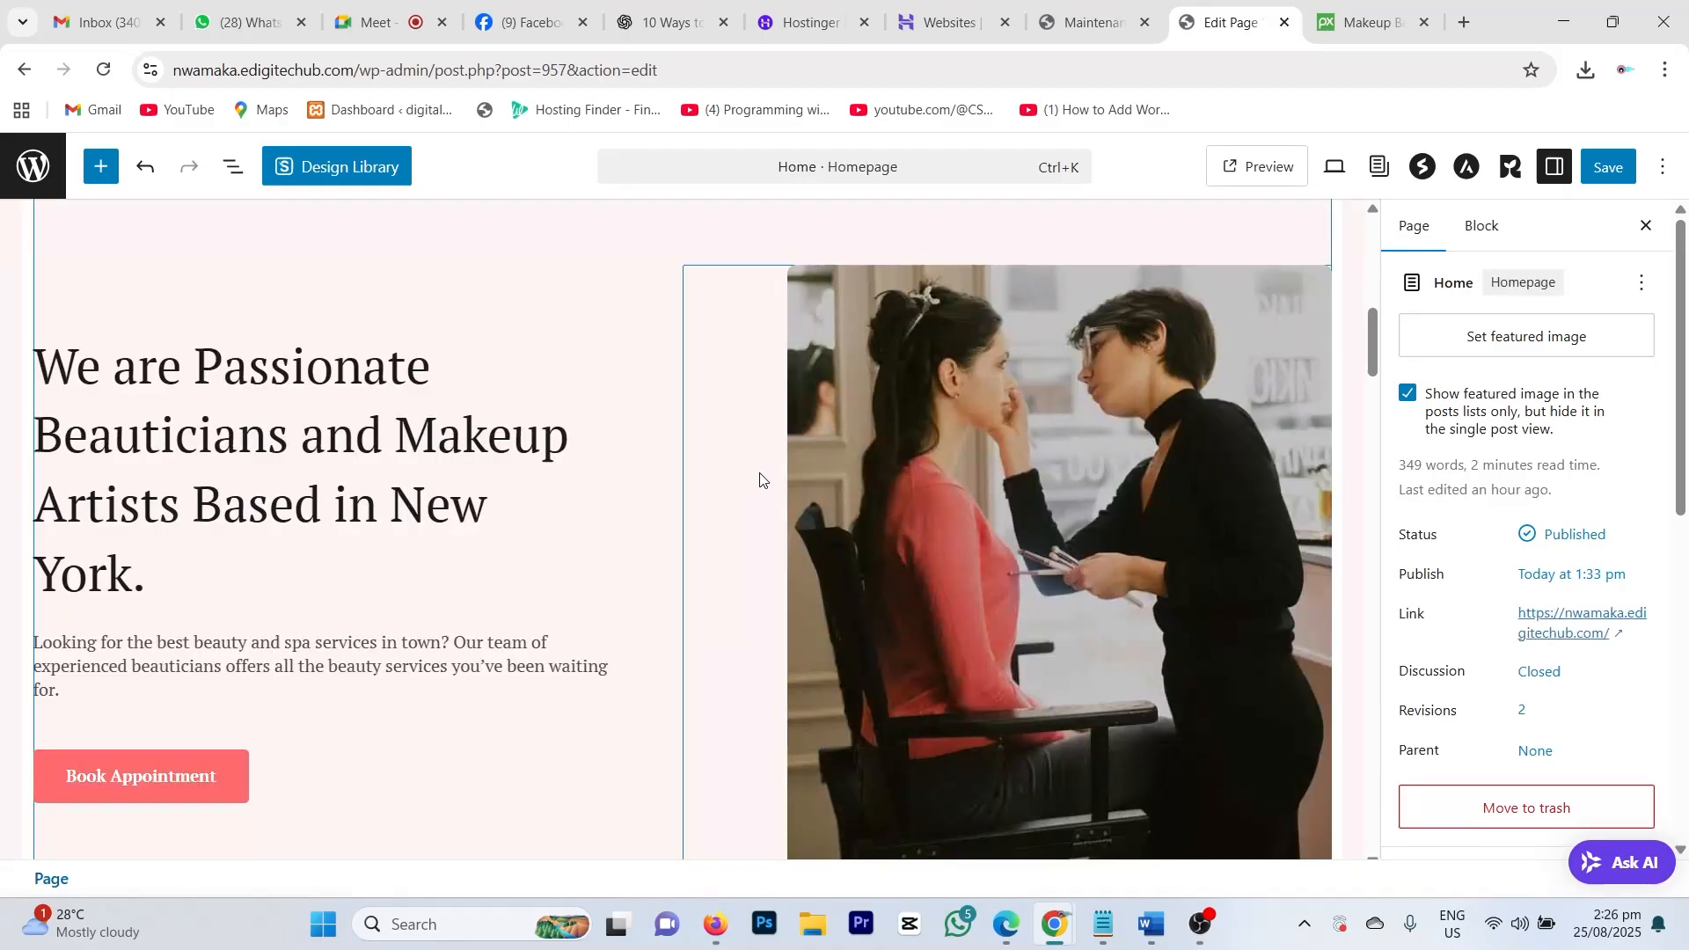
pyautogui.scroll(-6, 761, 475)
pyautogui.scroll(-6, 772, 531)
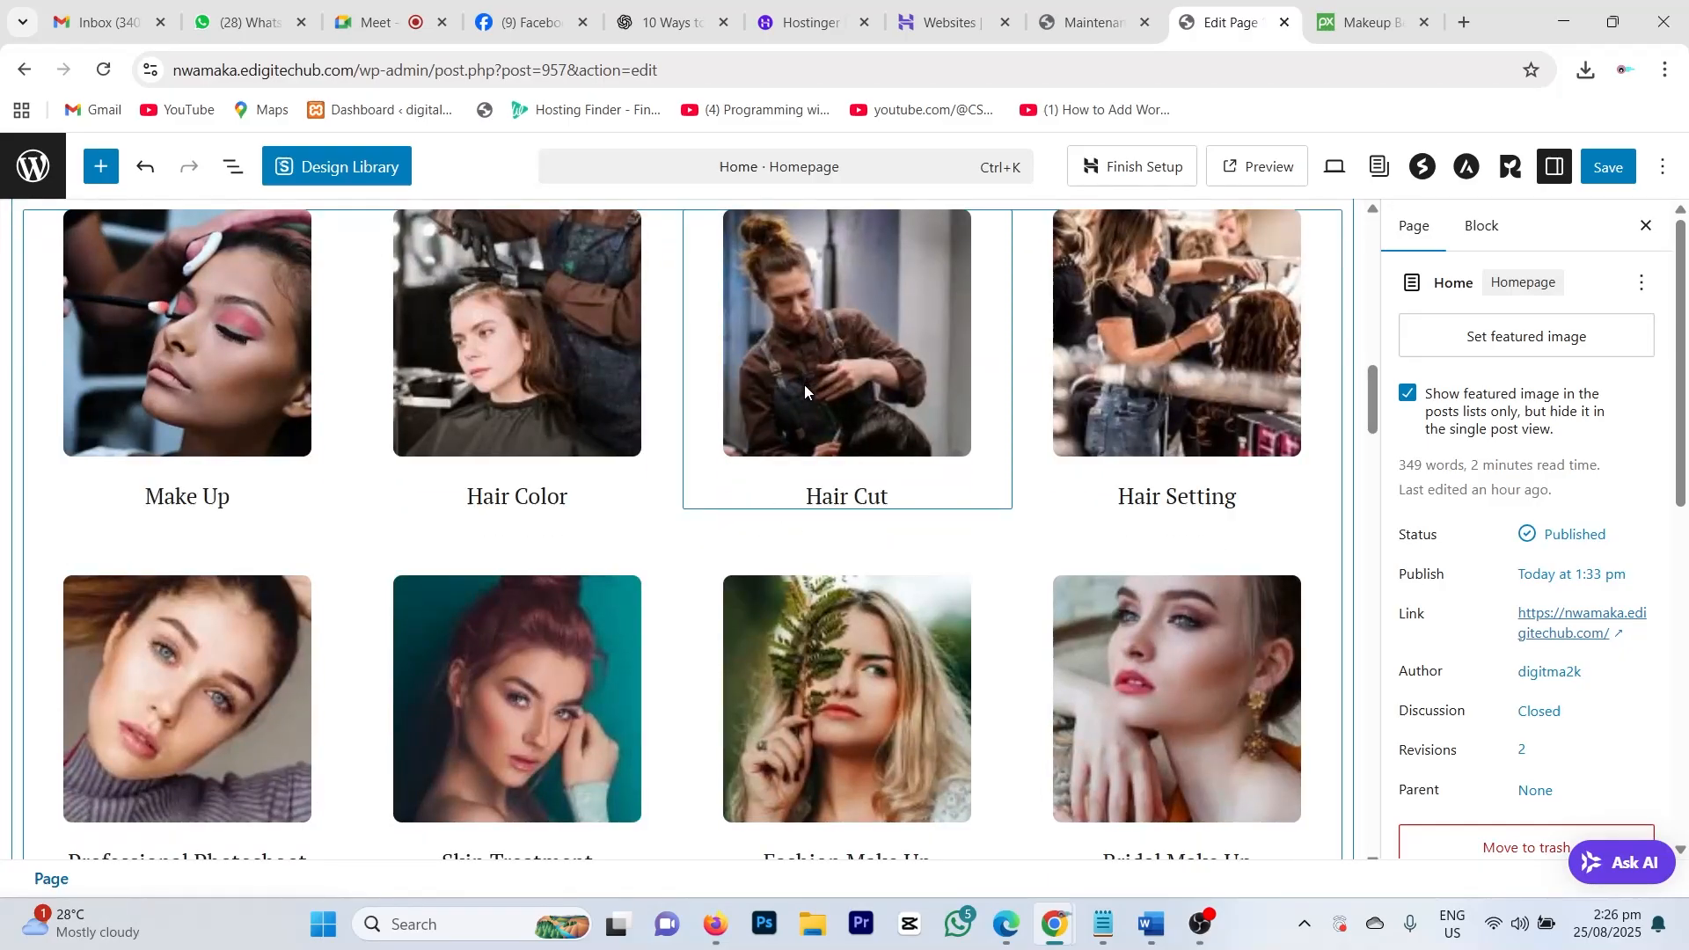
pyautogui.scroll(-5, 750, 570)
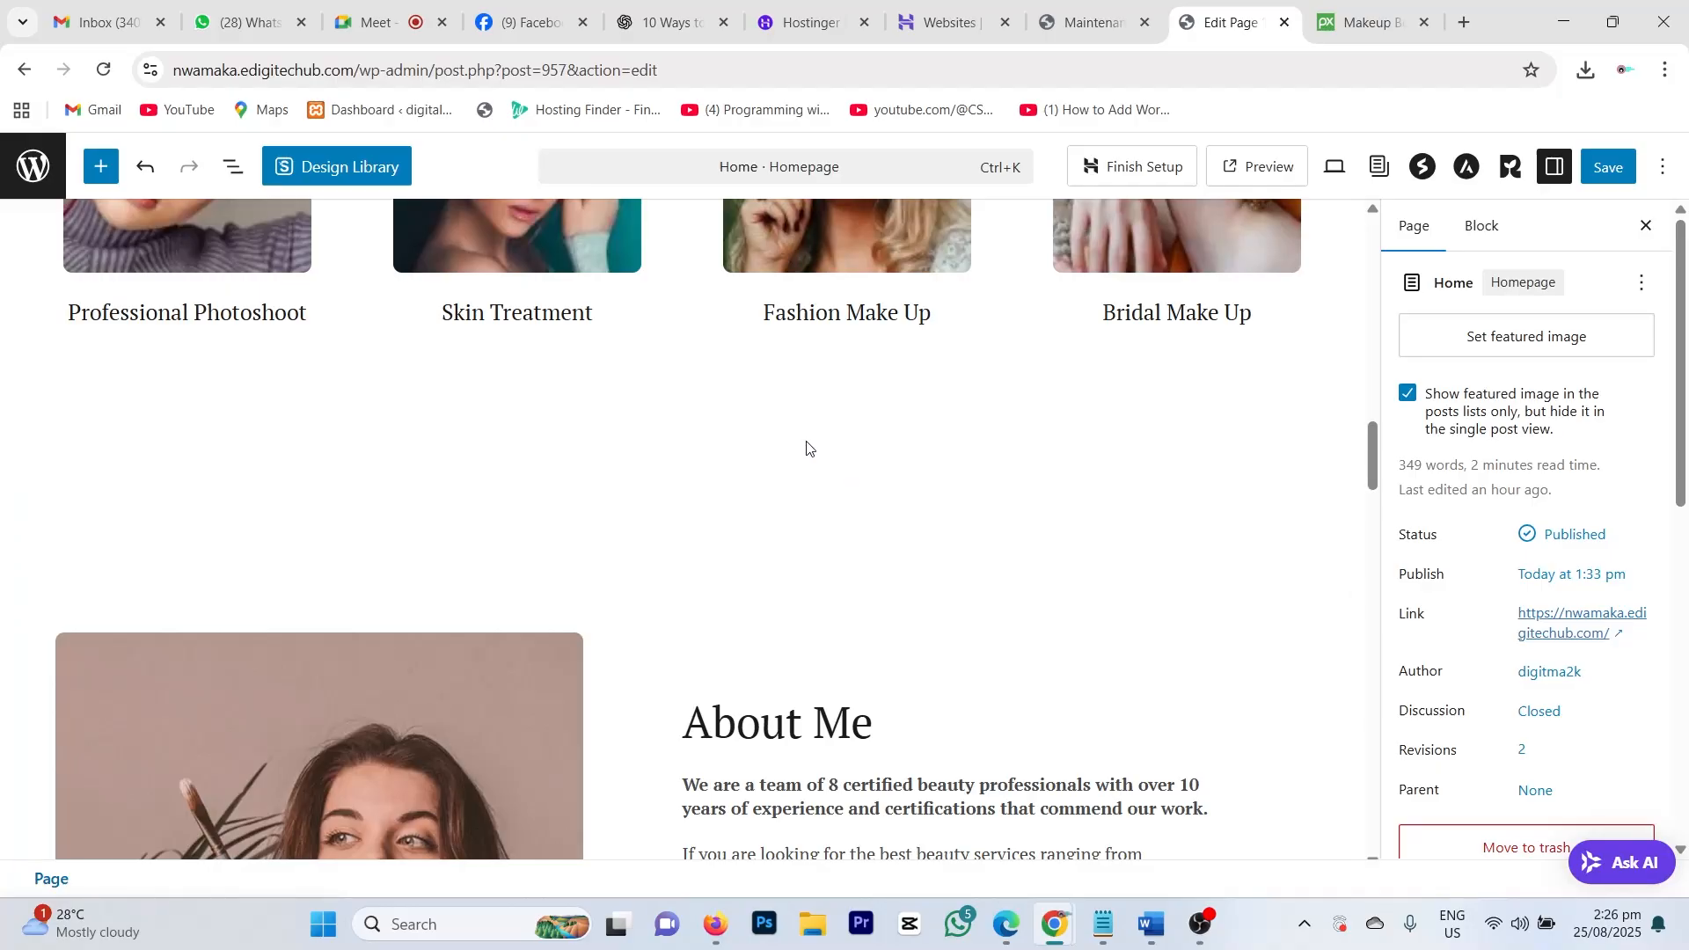
pyautogui.scroll(-10, 1040, 533)
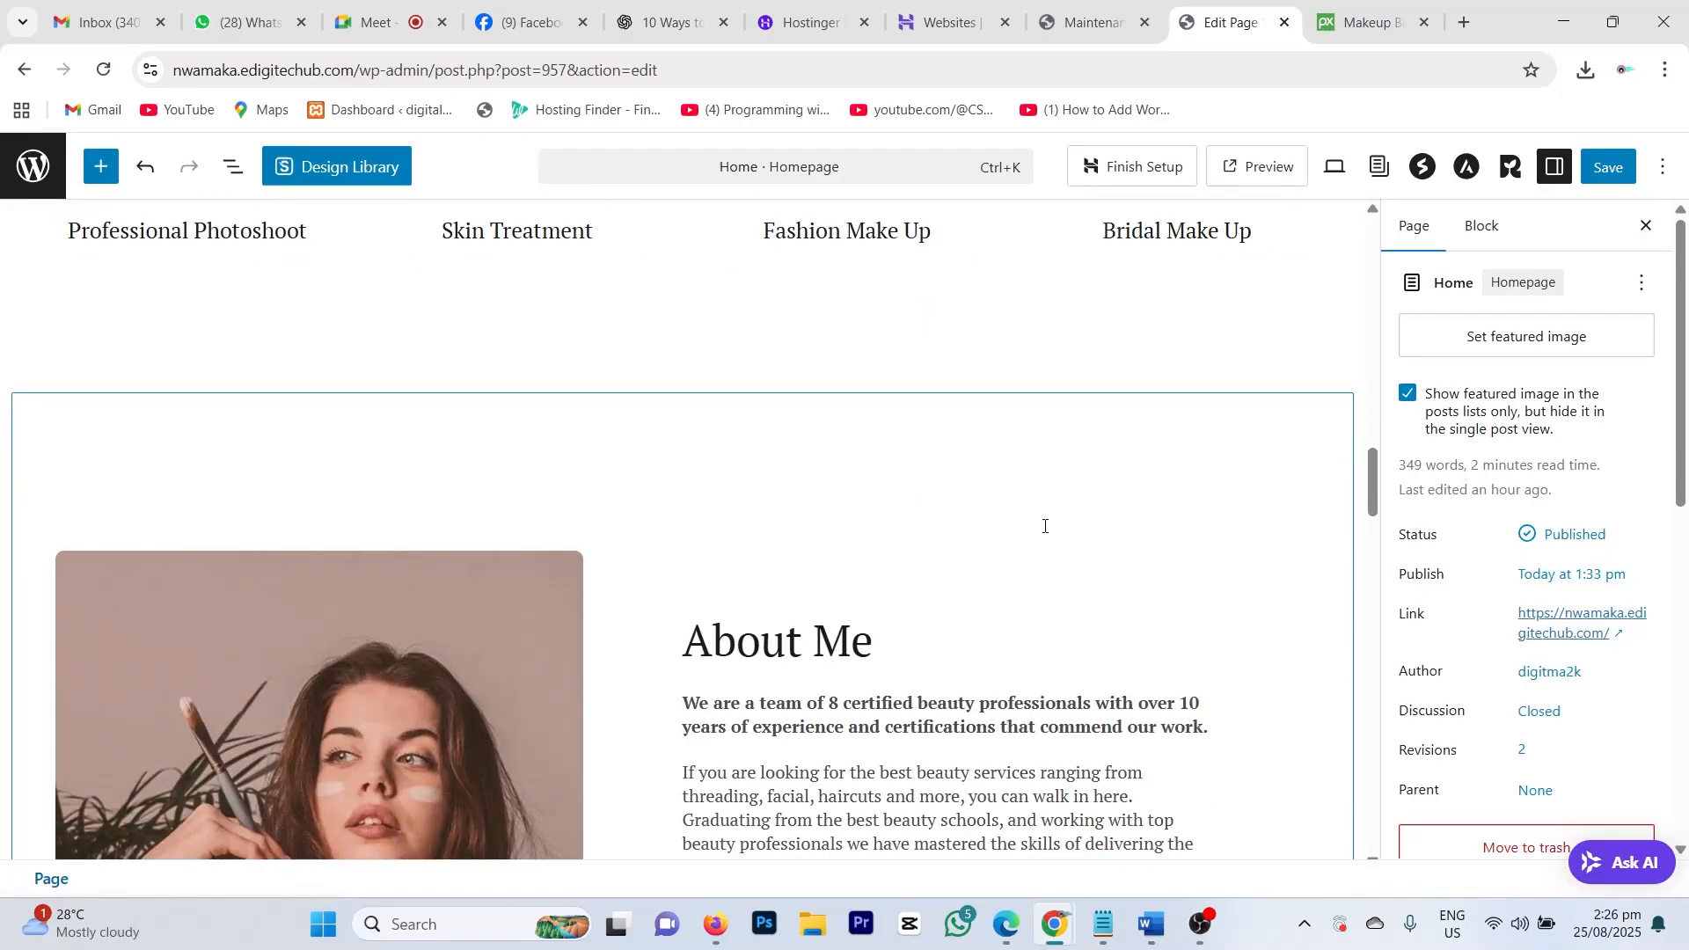
pyautogui.scroll(-10, 1044, 526)
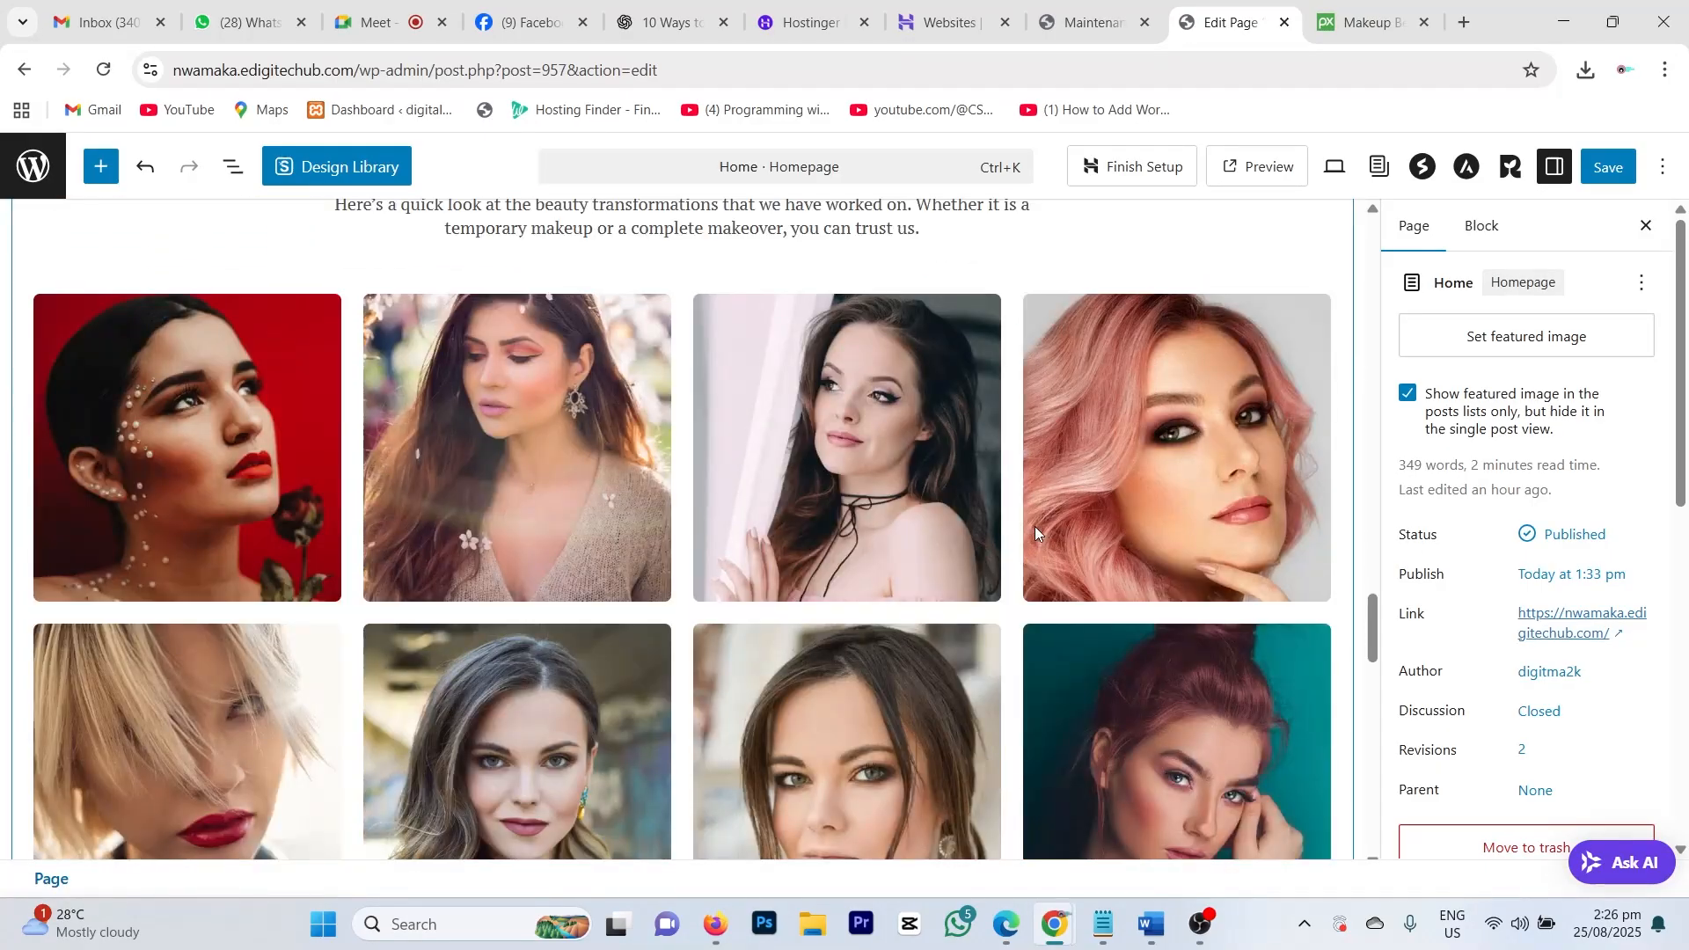
pyautogui.scroll(20, 1034, 530)
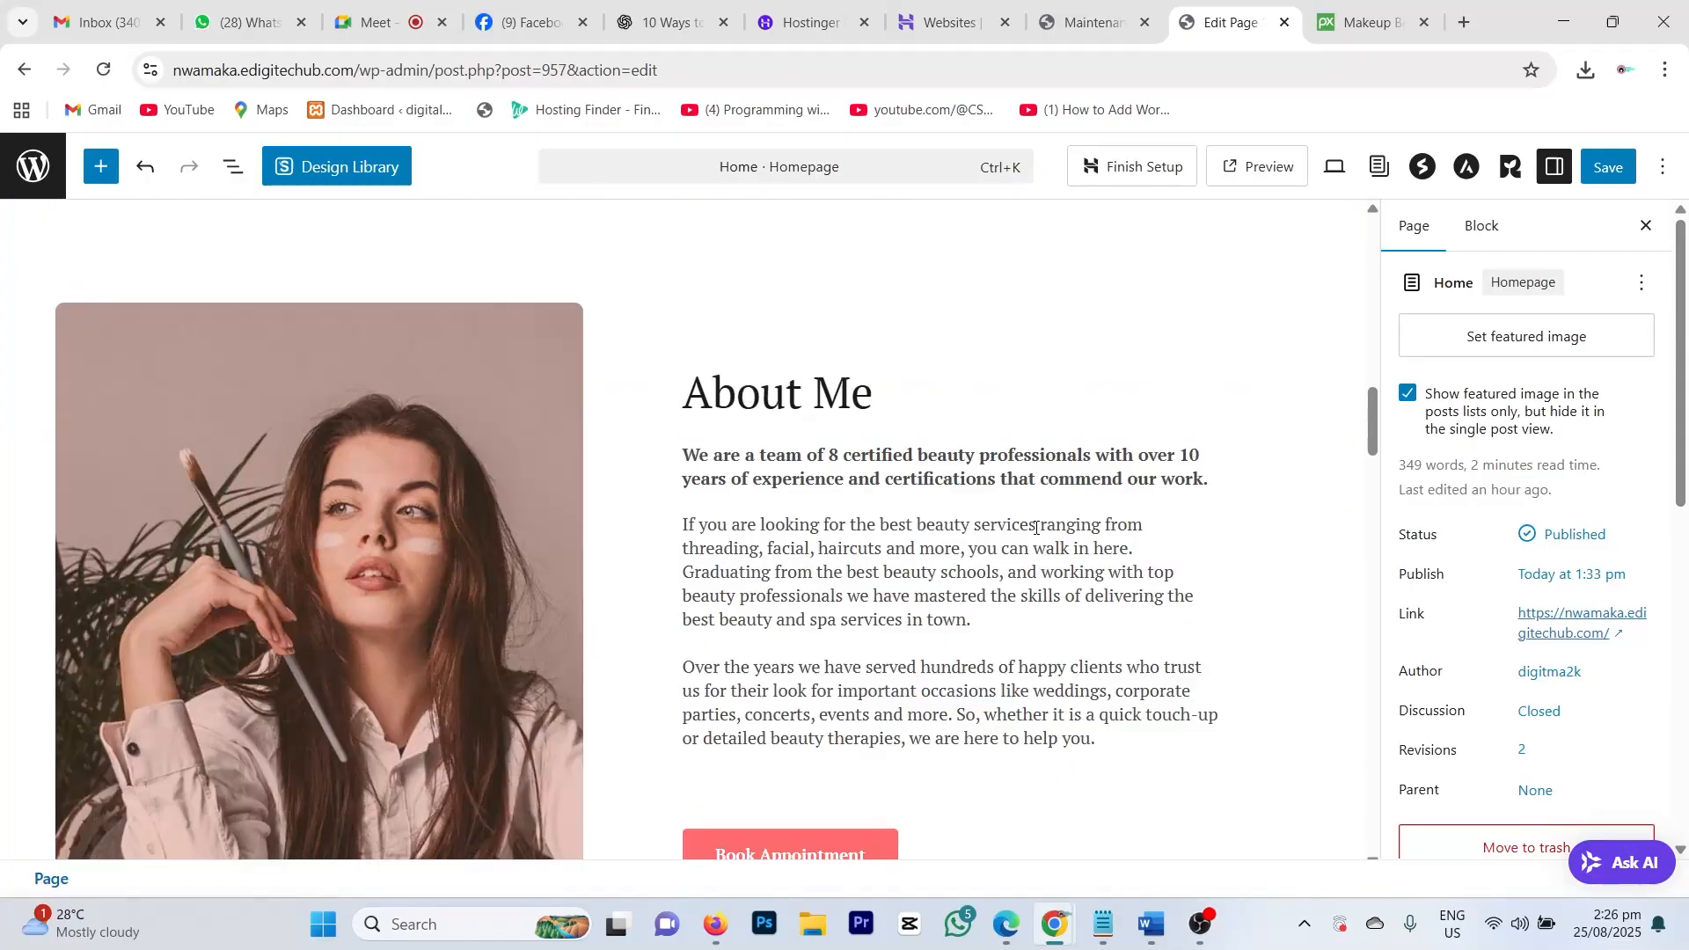
pyautogui.scroll(2, 1035, 526)
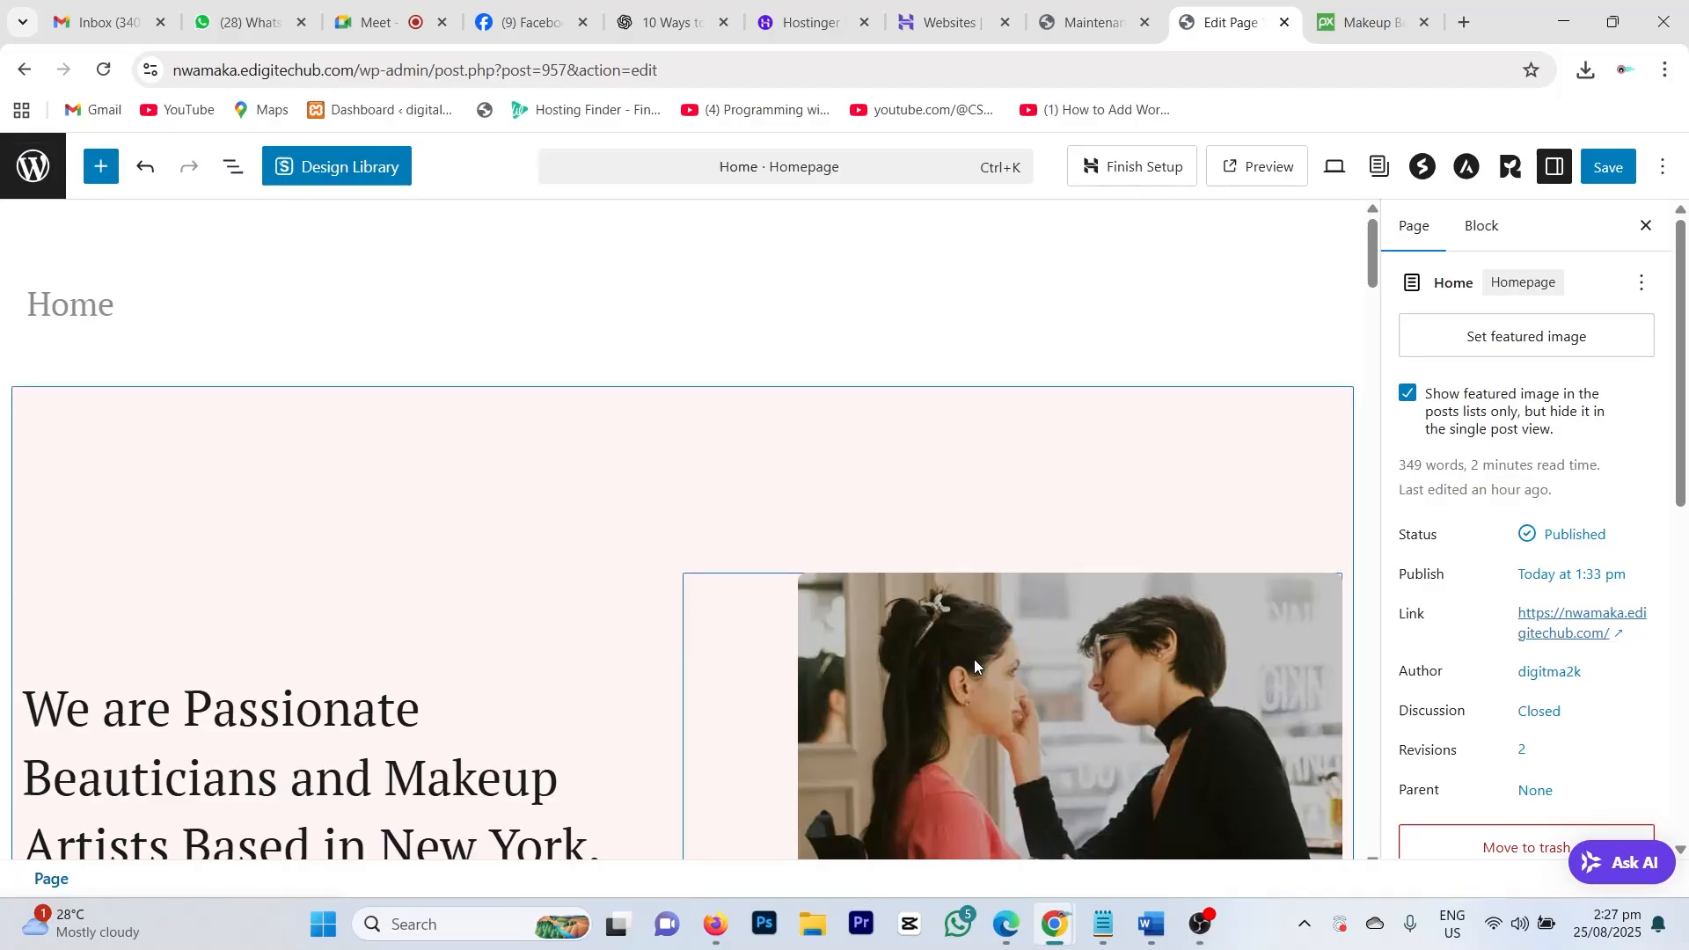
pyautogui.scroll(-7, 752, 692)
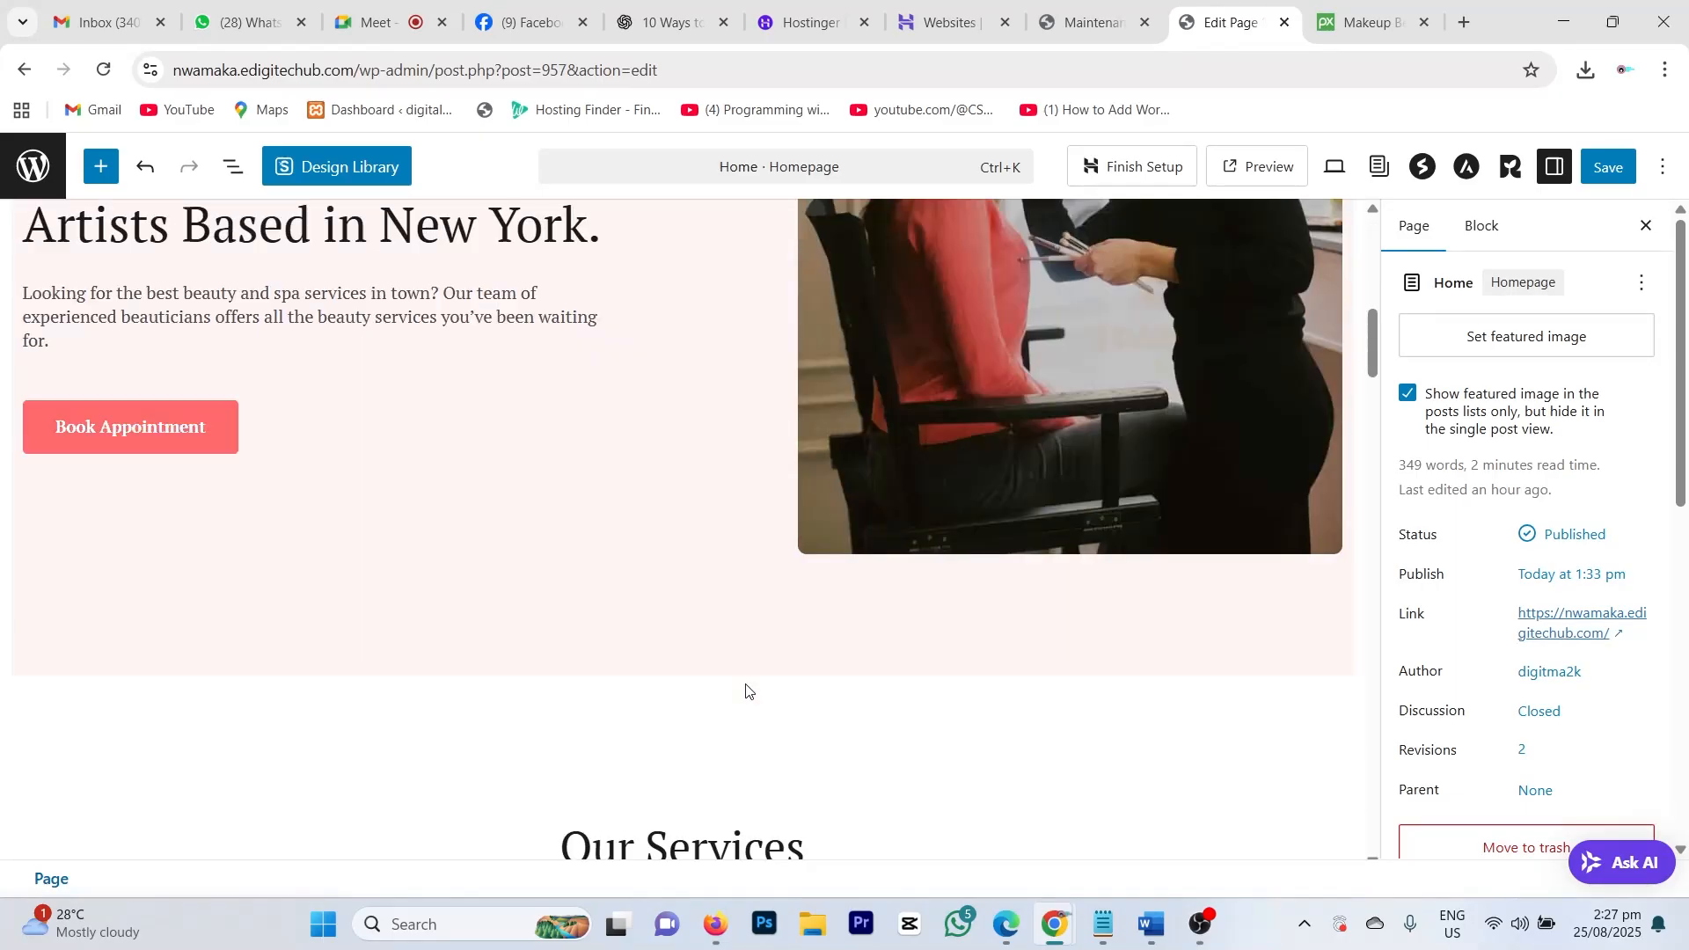
pyautogui.scroll(7, 745, 689)
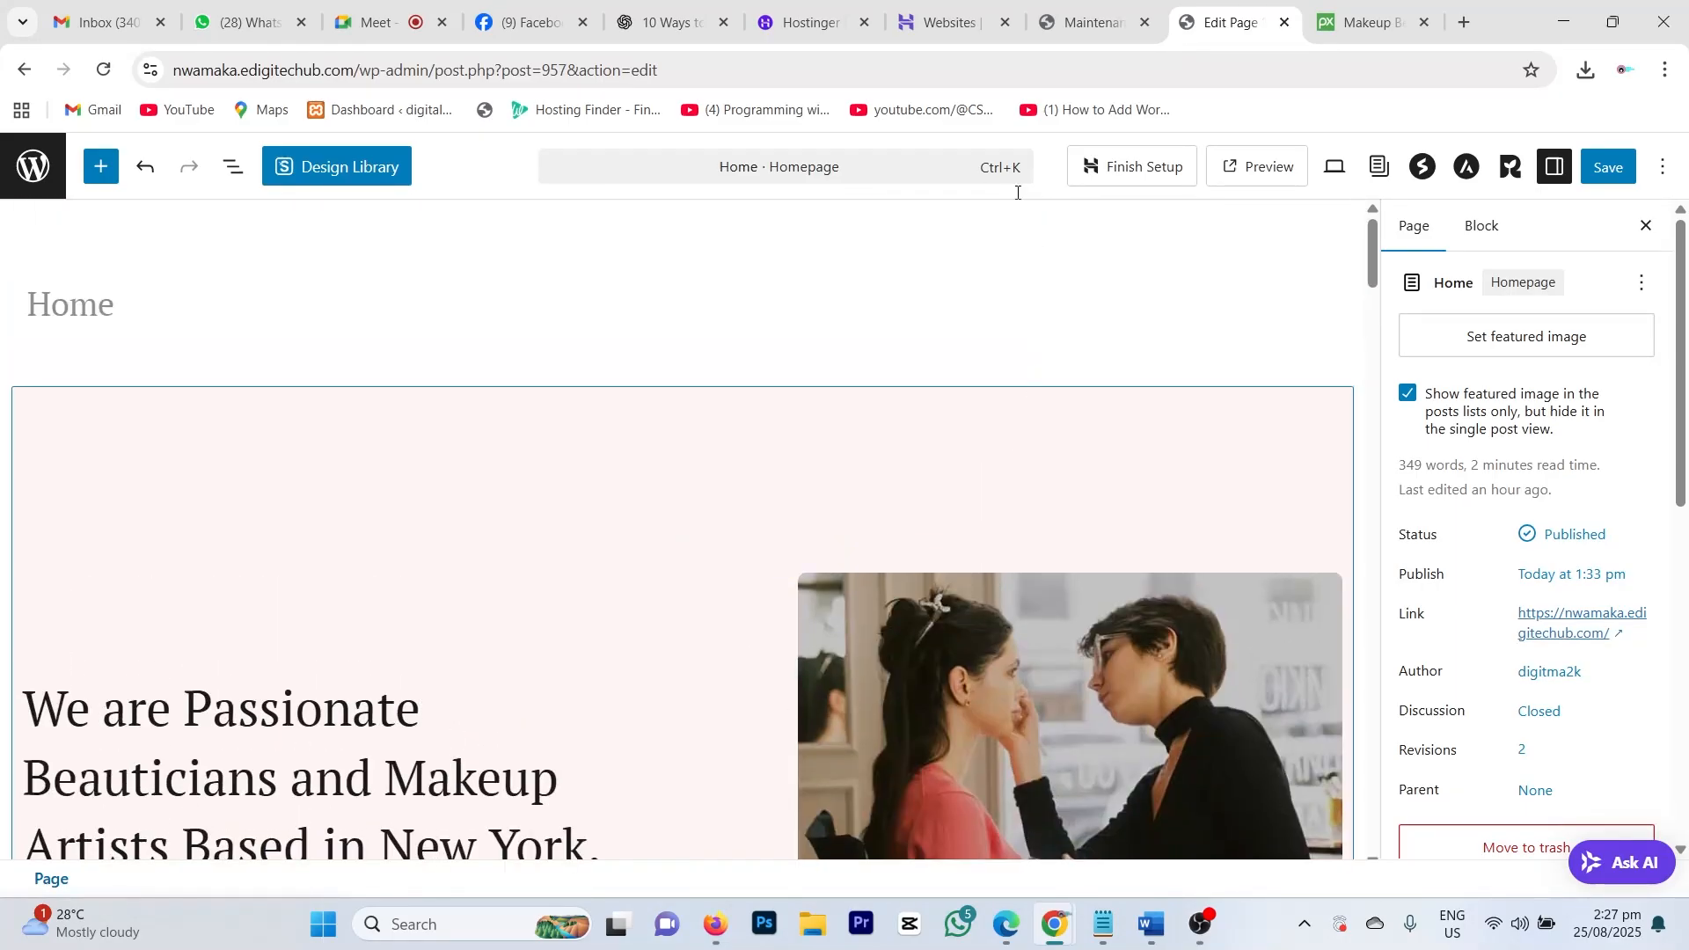
# Step: Leave the editor without saving and return to the WP Maintenance admin tab, heading to Plugins
pyautogui.click(24, 69)
pyautogui.click(942, 213)
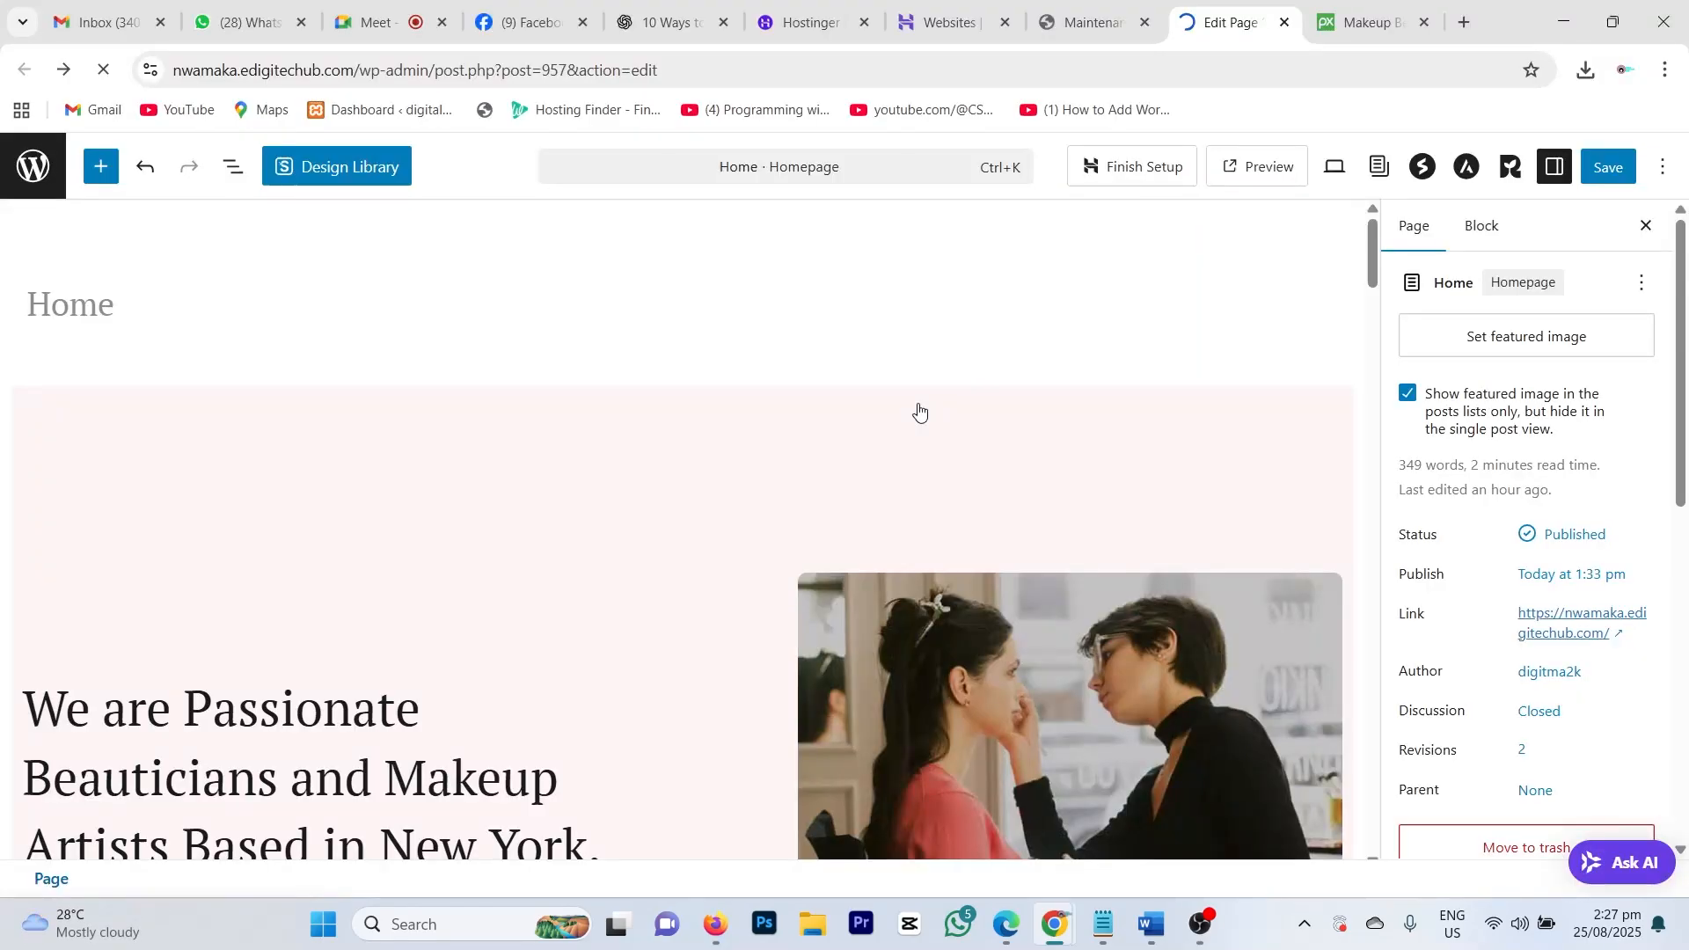
pyautogui.scroll(-10, 732, 603)
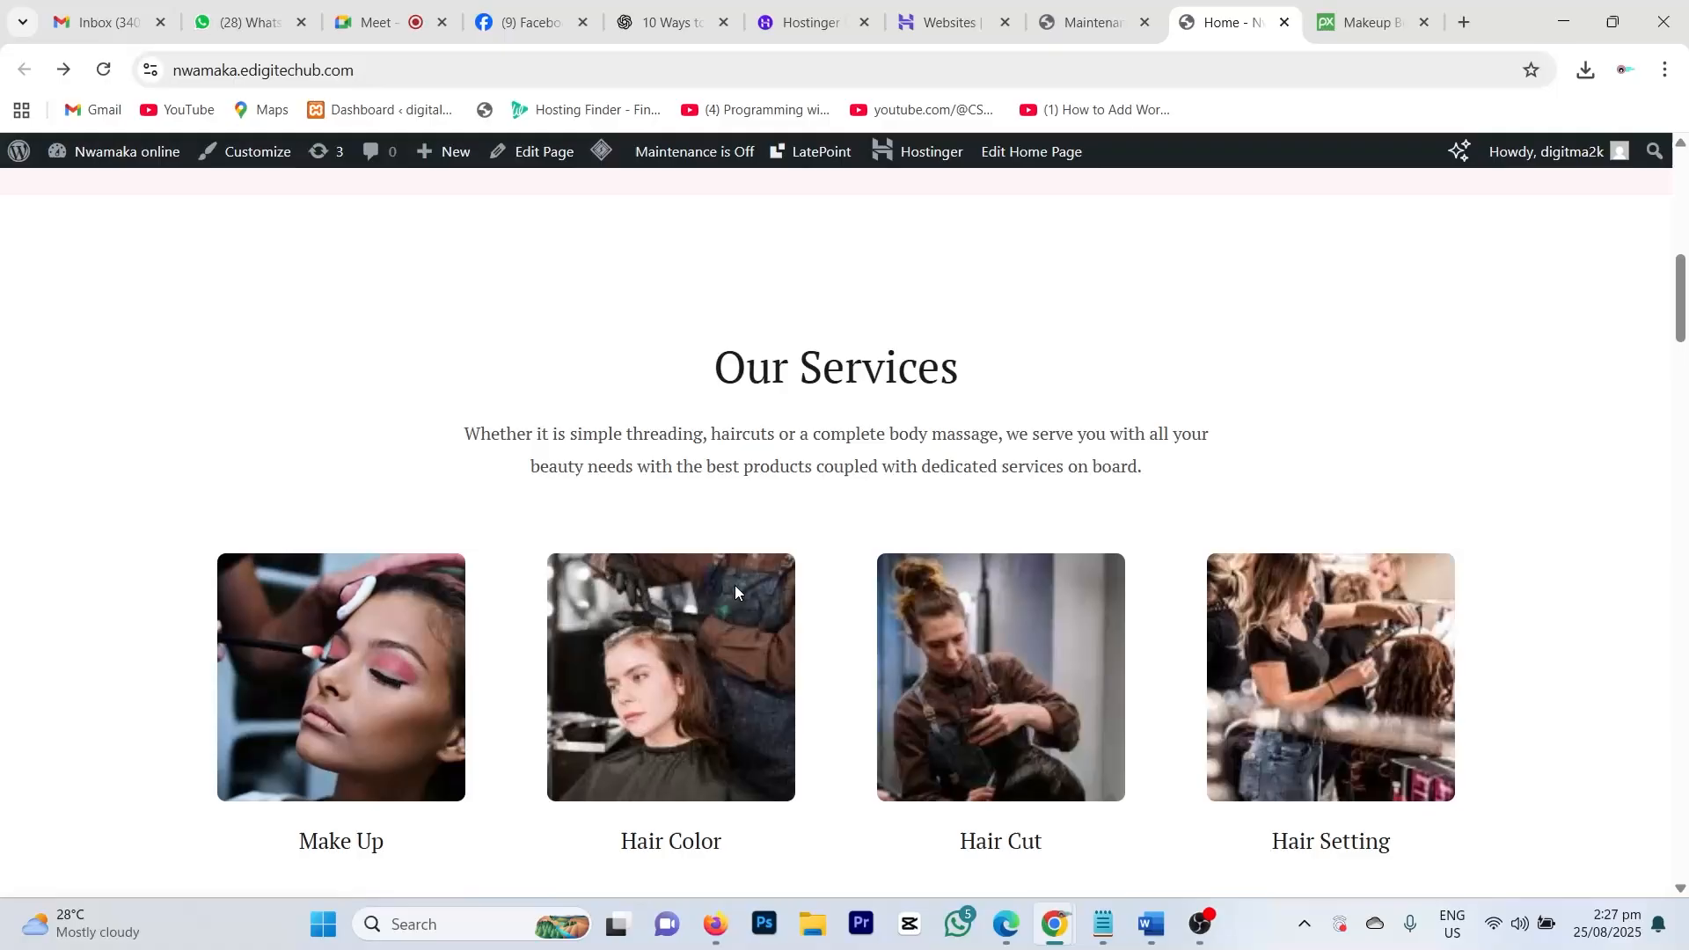
pyautogui.scroll(10, 735, 584)
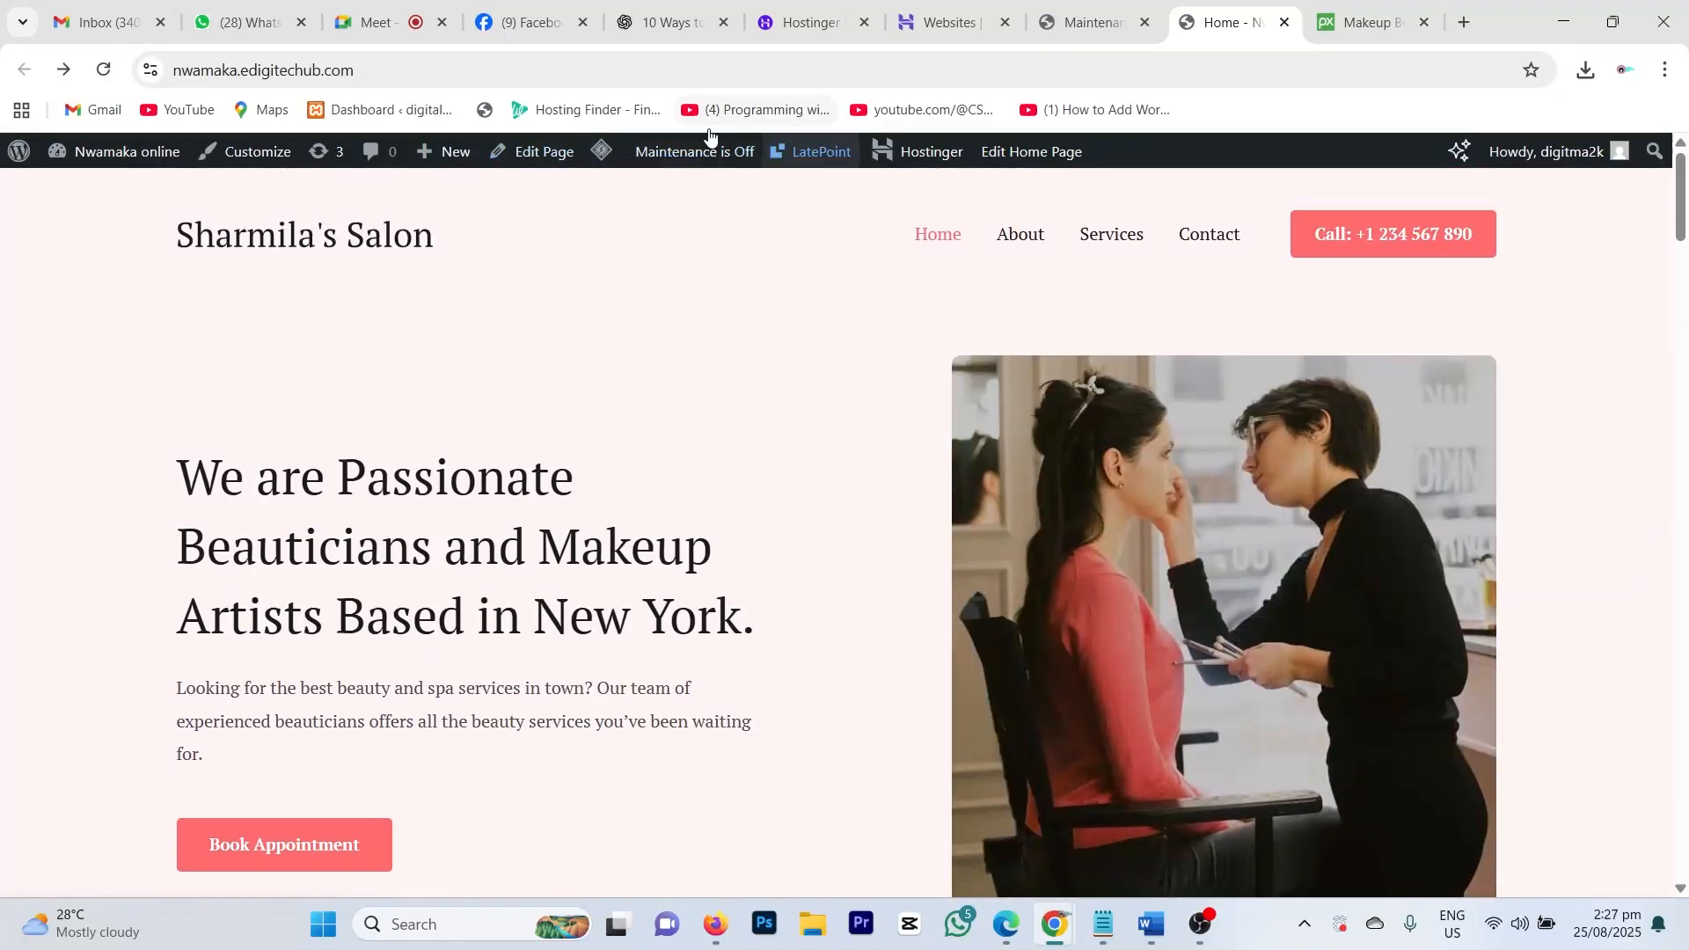
pyautogui.click(1084, 20)
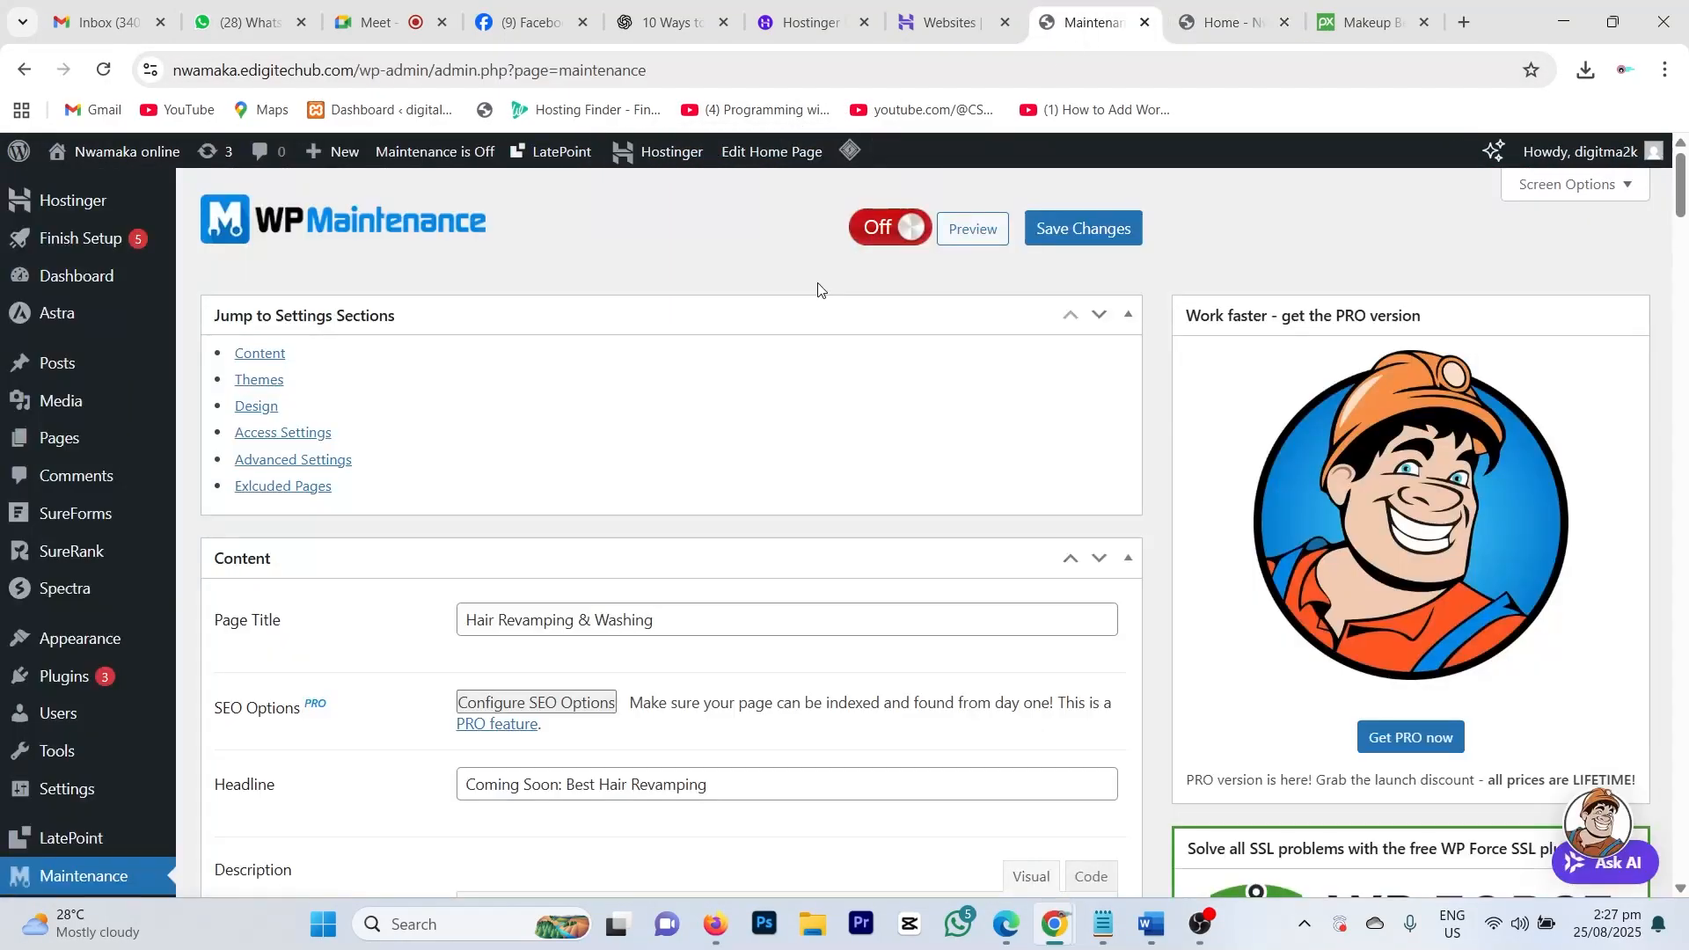
pyautogui.moveTo(83, 652)
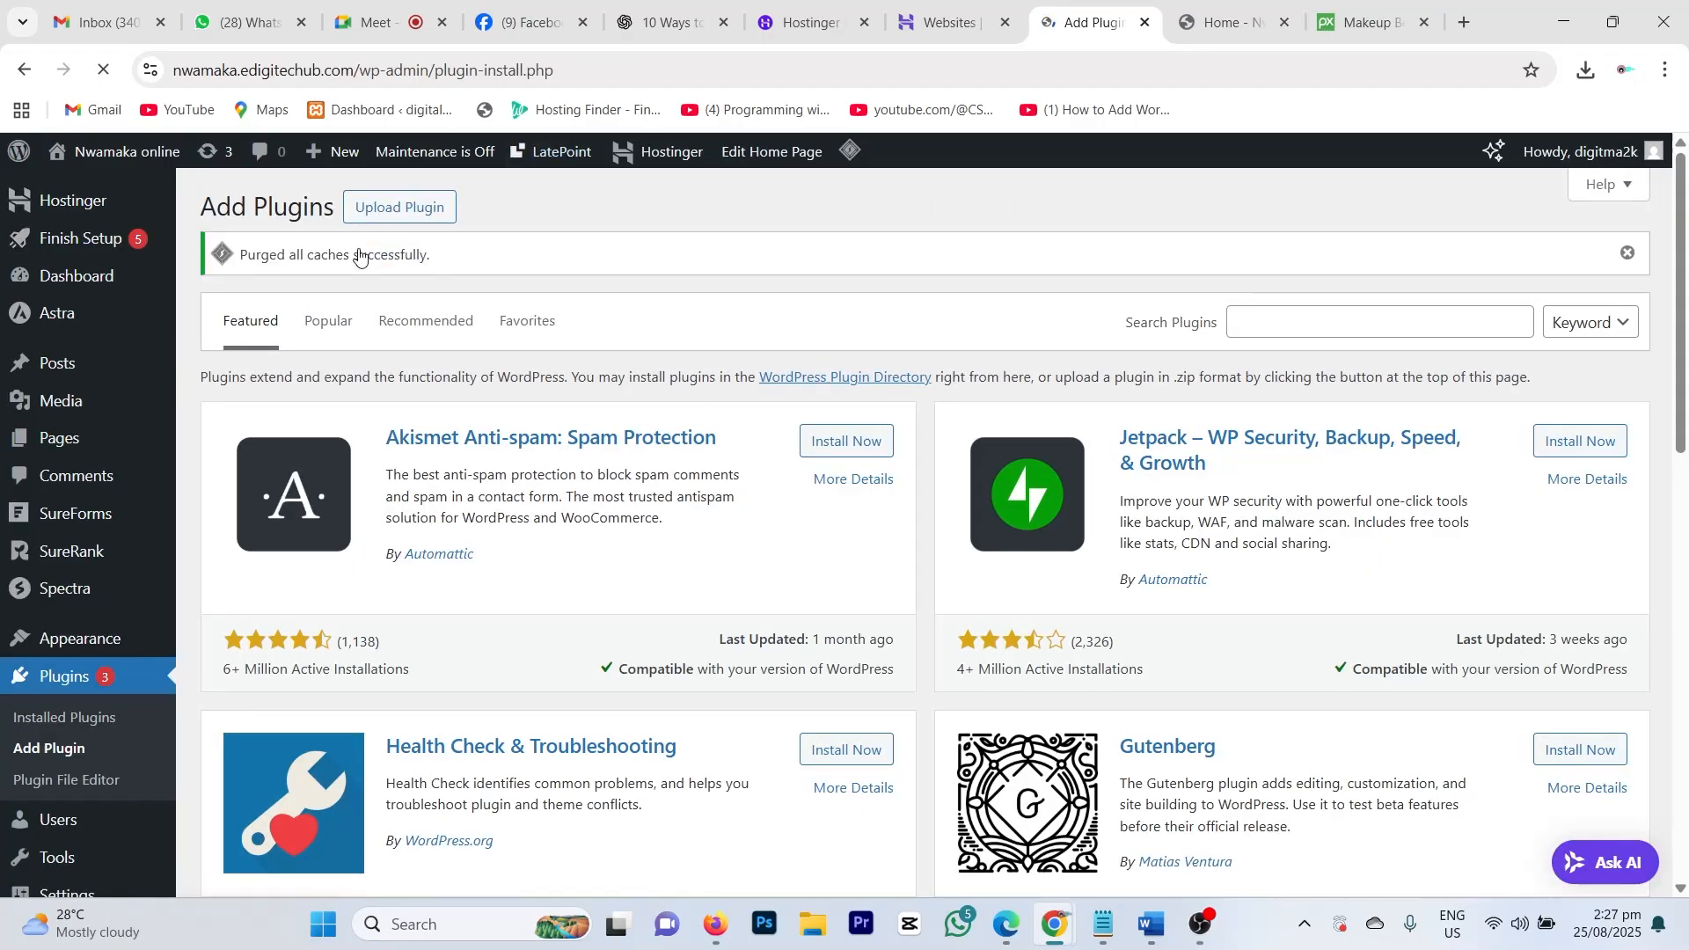
# Step: Search the plugin directory for Elementor and check its 10+ million installs and author
pyautogui.click(1264, 327)
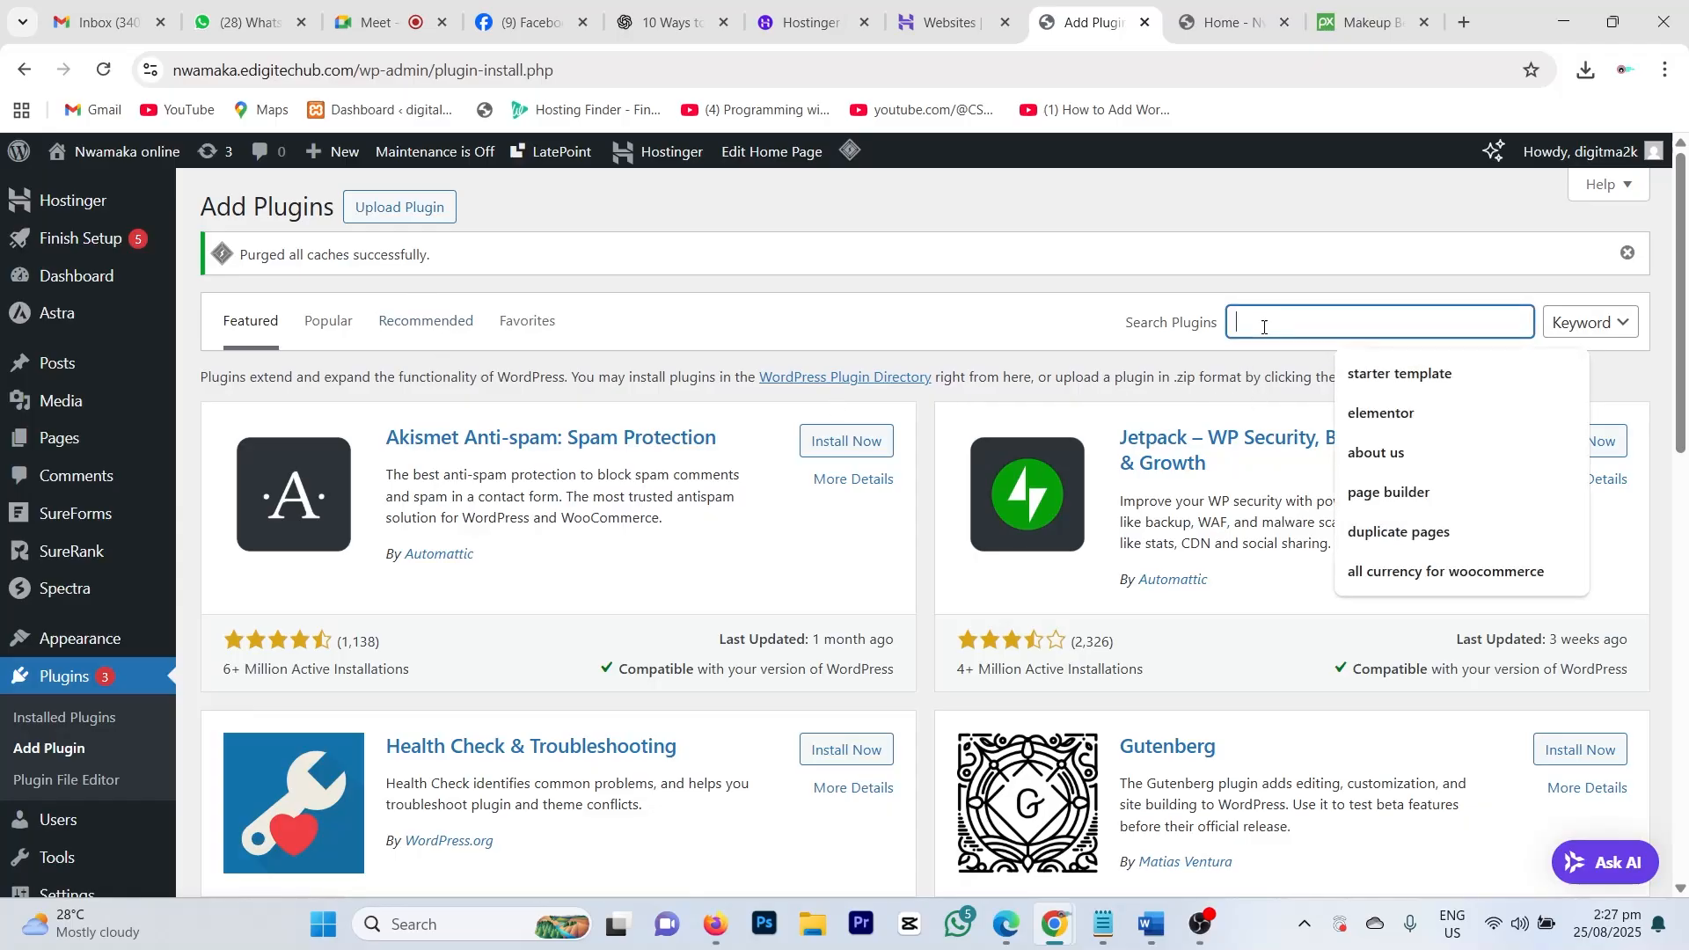
pyautogui.click(1398, 413)
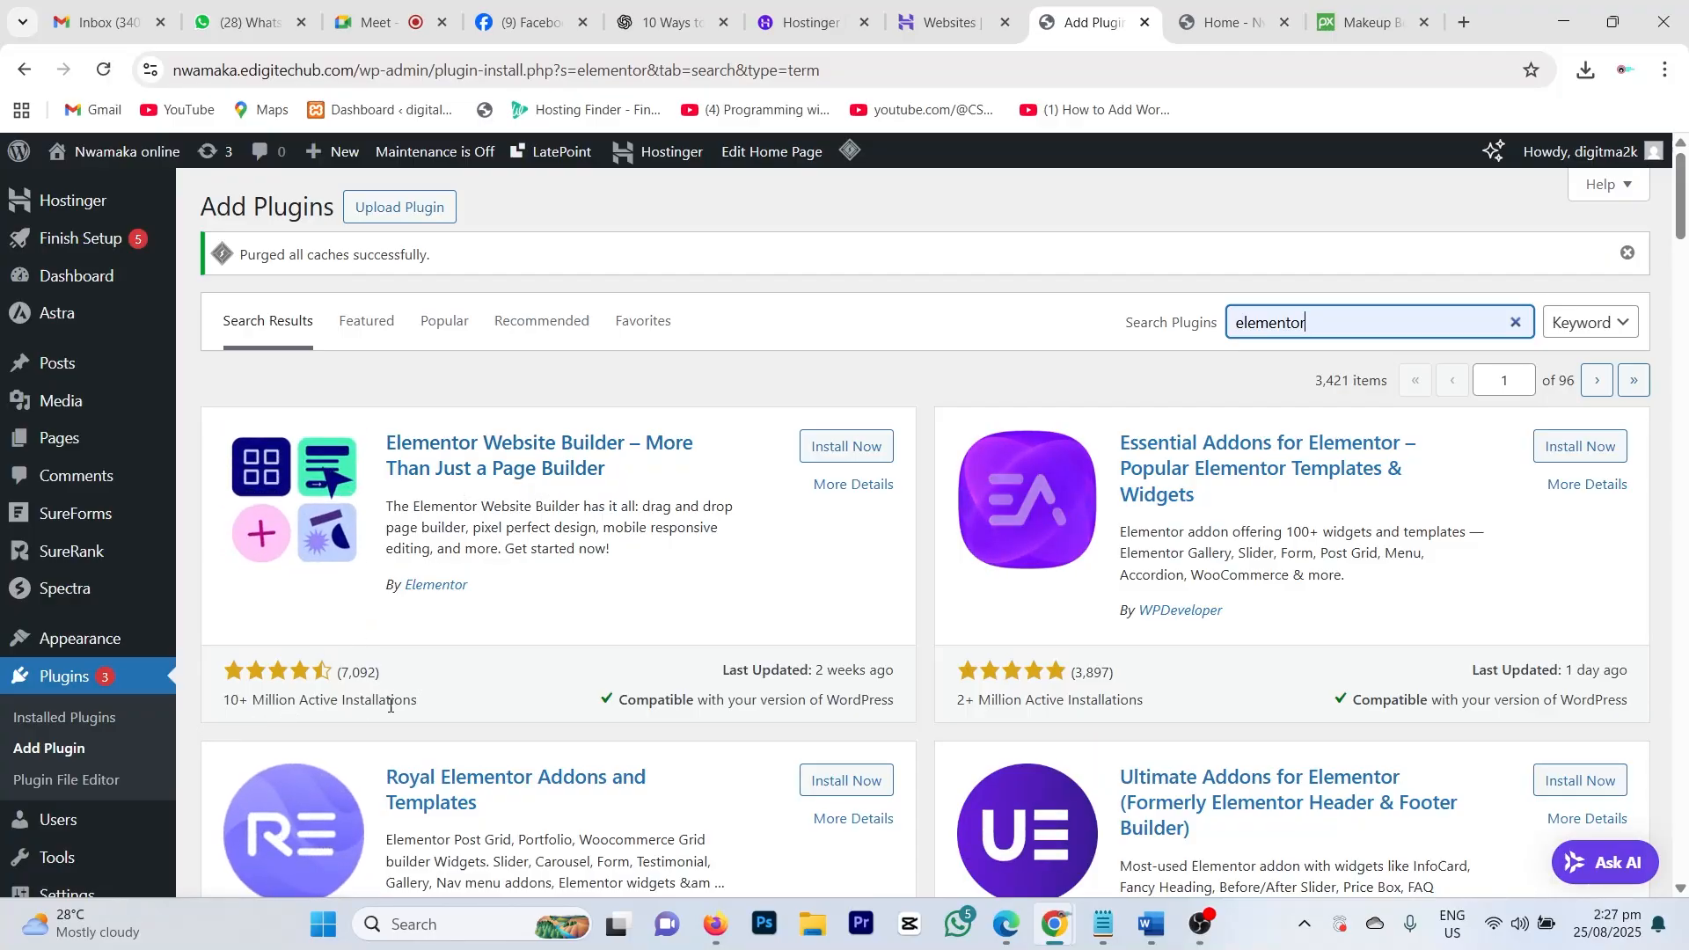
pyautogui.moveTo(421, 704); pyautogui.dragTo(232, 702)
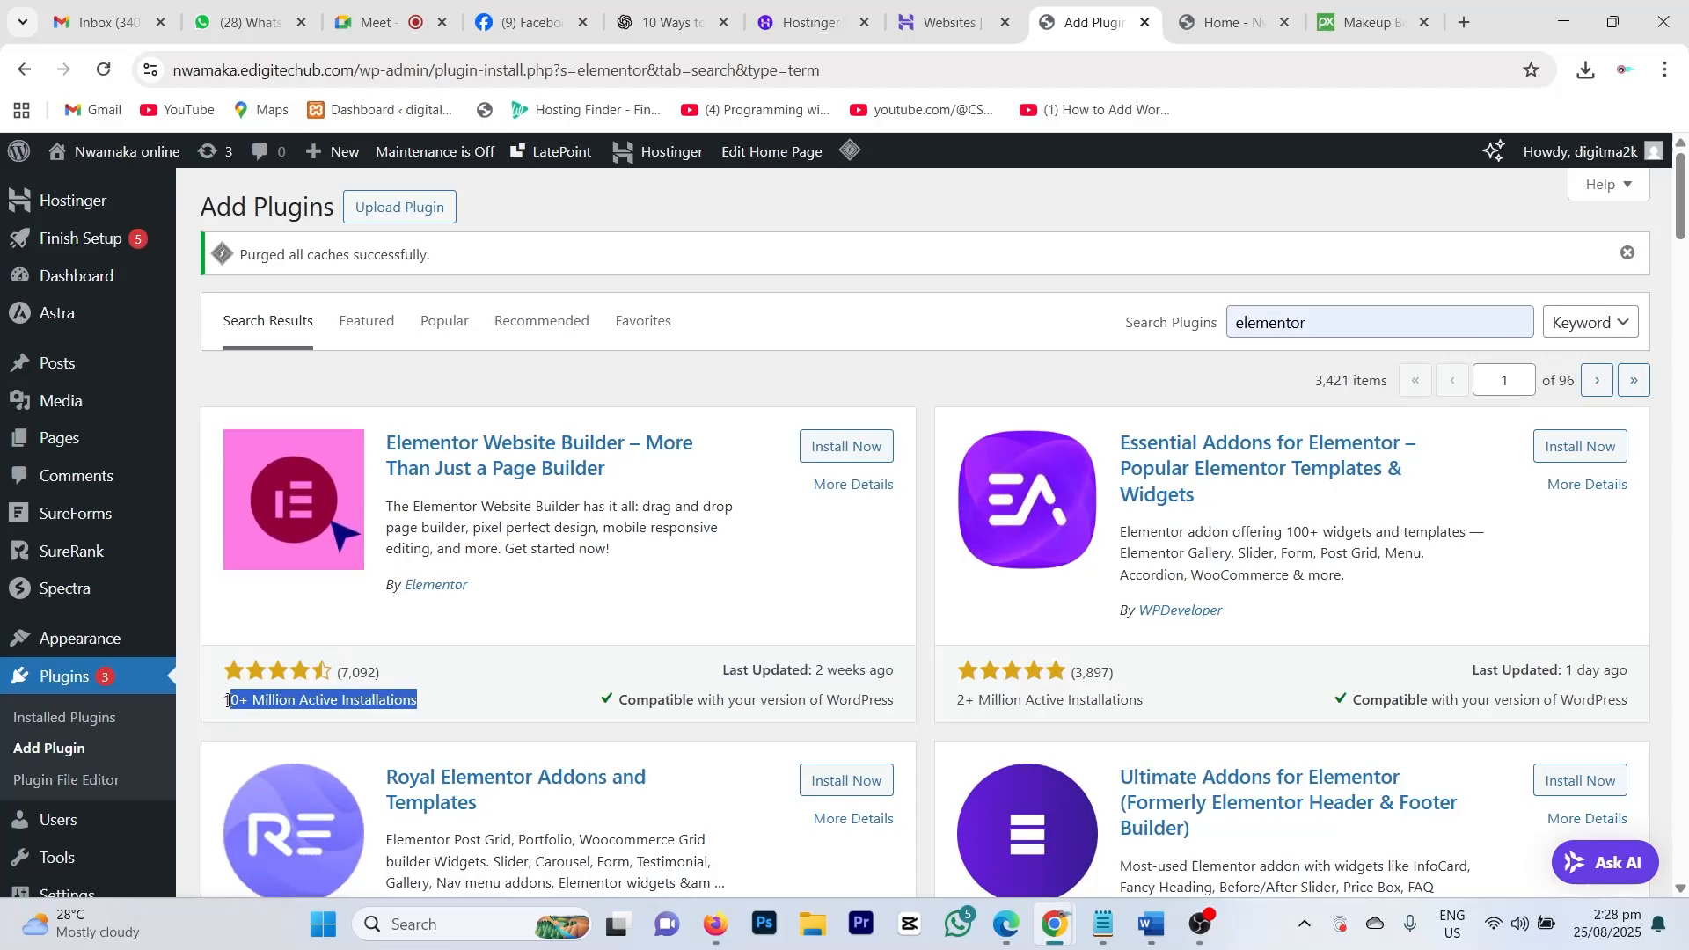
pyautogui.click(438, 700)
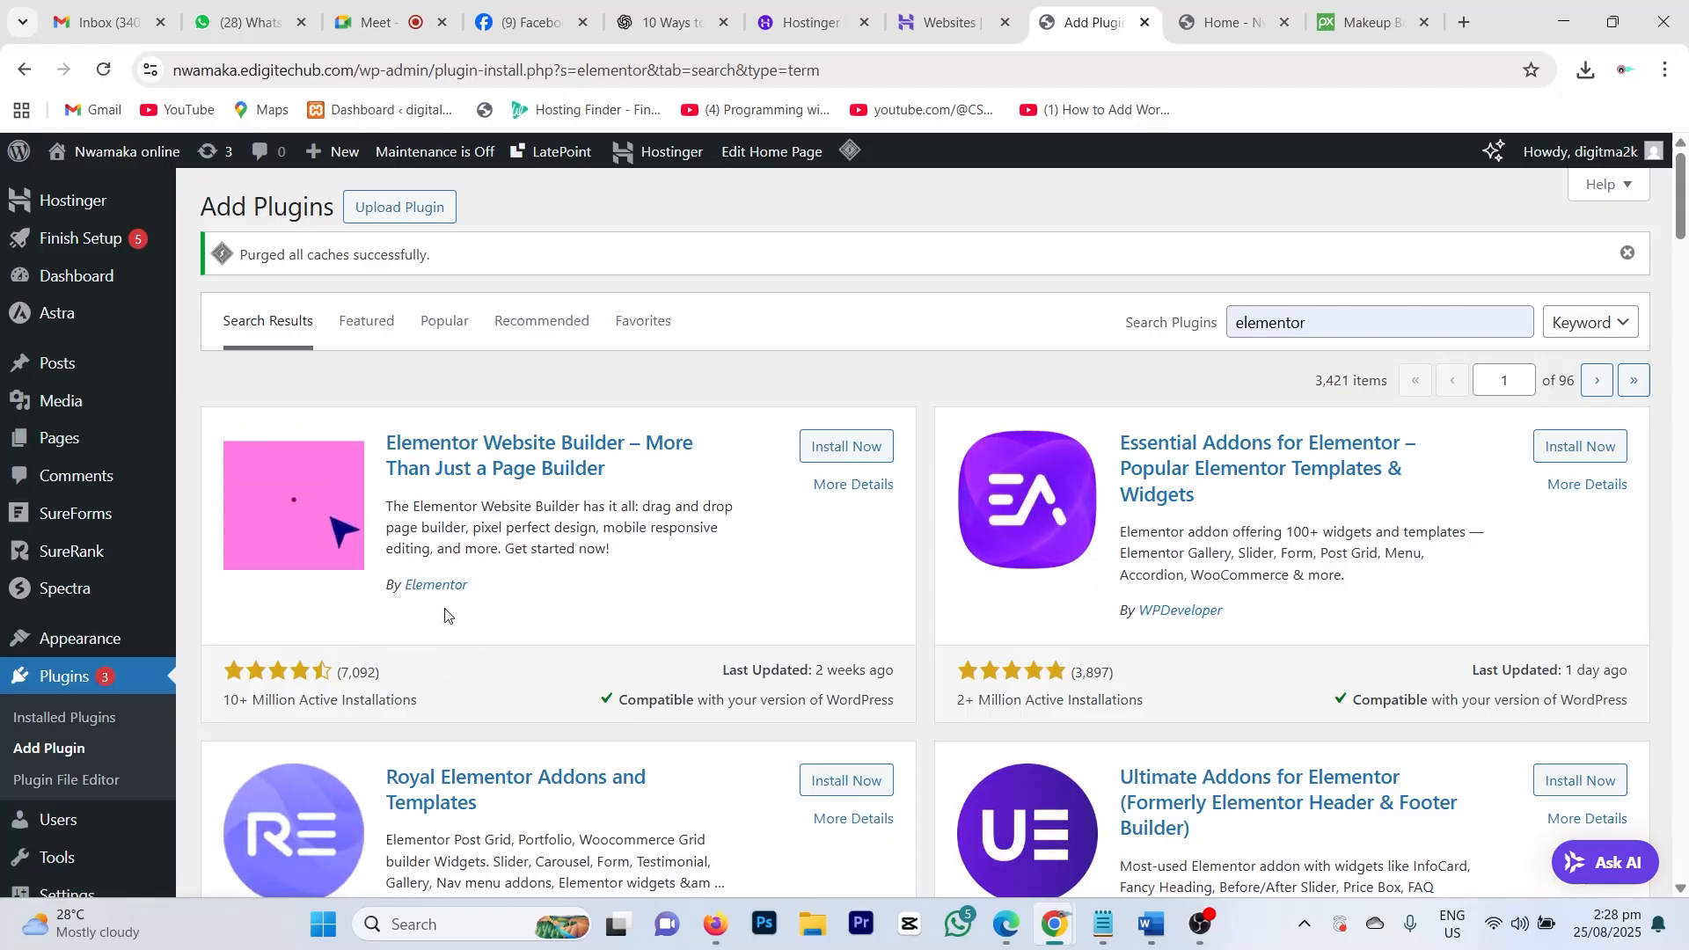
pyautogui.moveTo(489, 590); pyautogui.dragTo(412, 595)
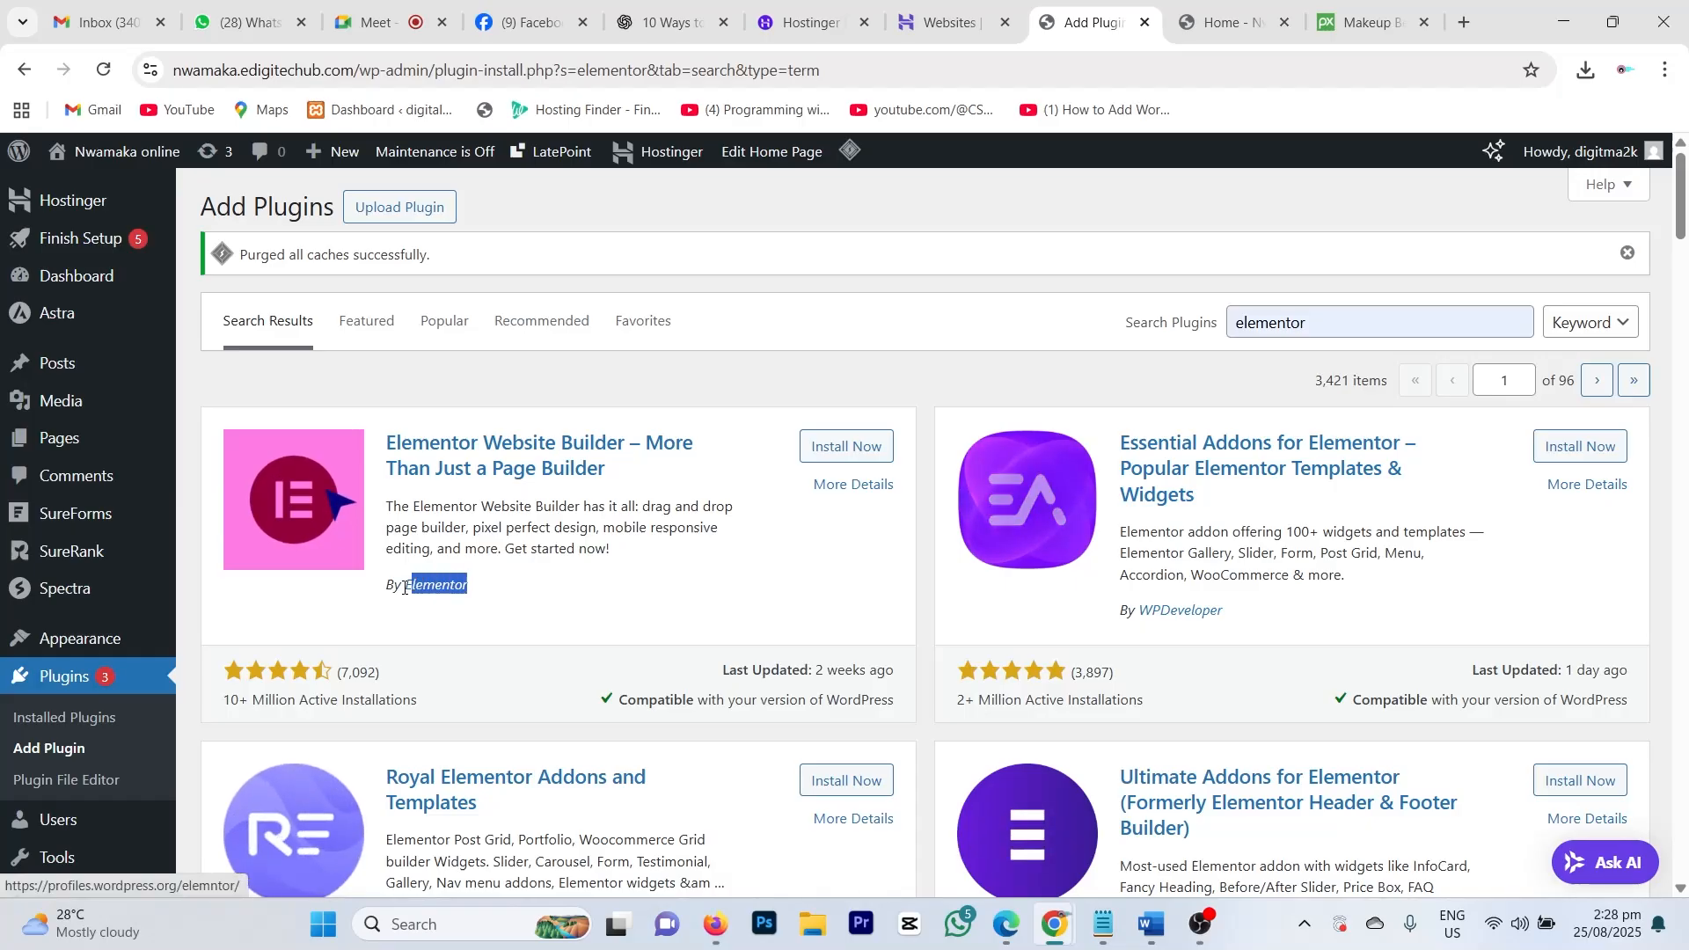
pyautogui.click(824, 517)
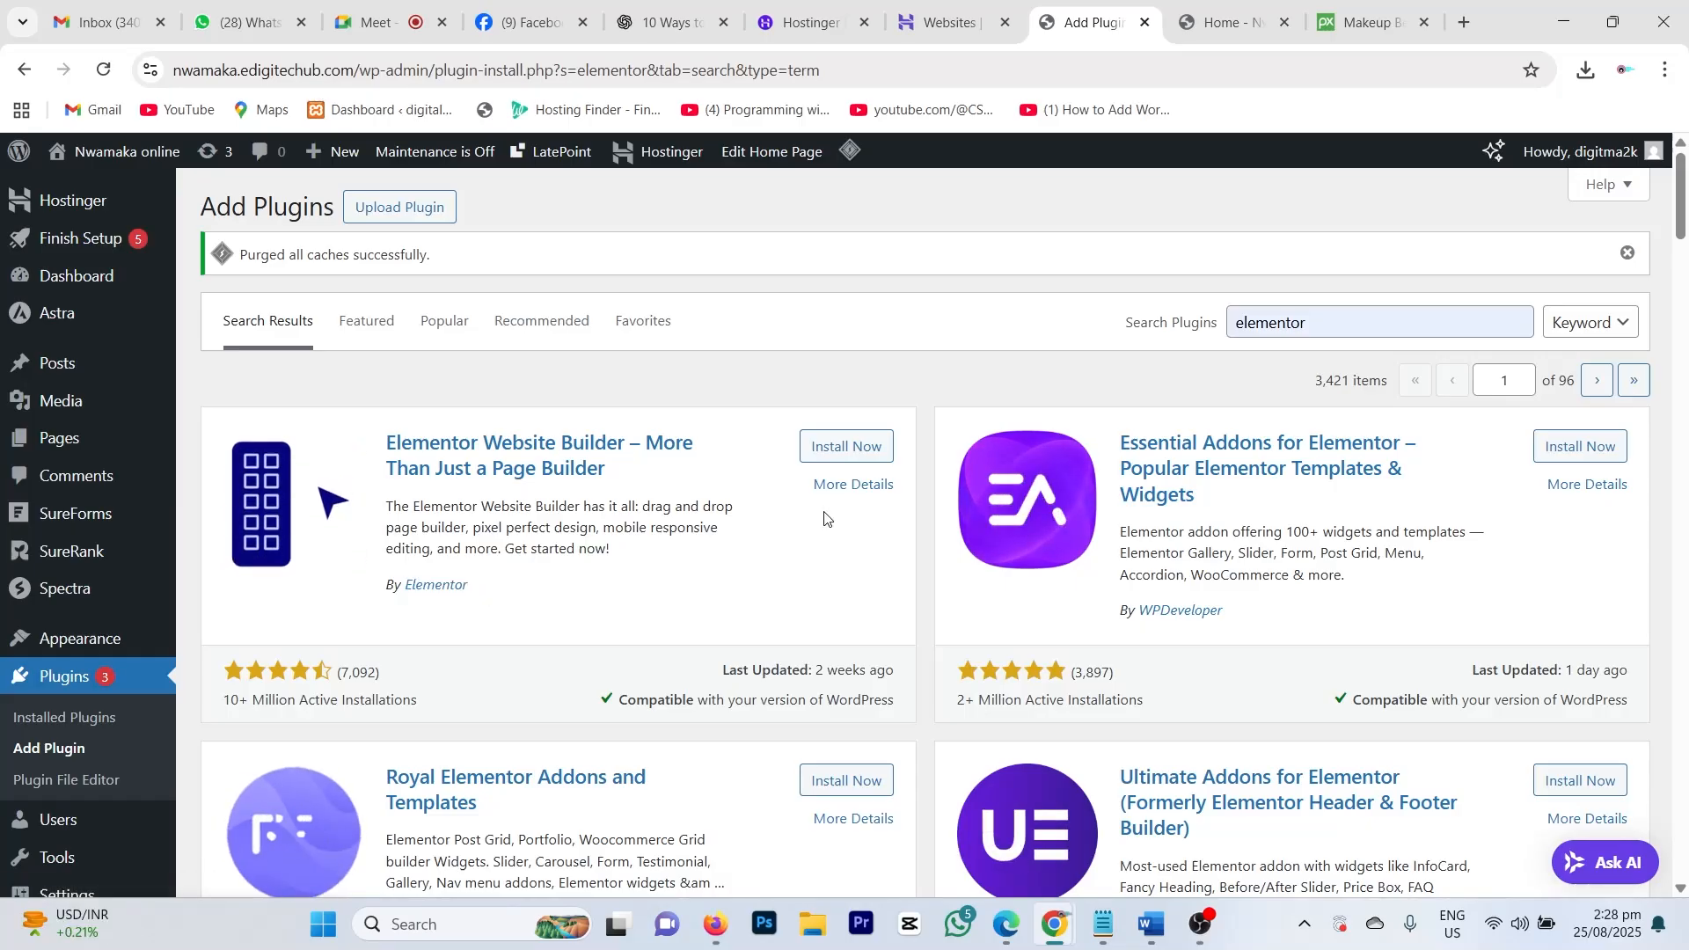
# Step: Install and activate the Elementor Website Builder plugin
pyautogui.click(831, 456)
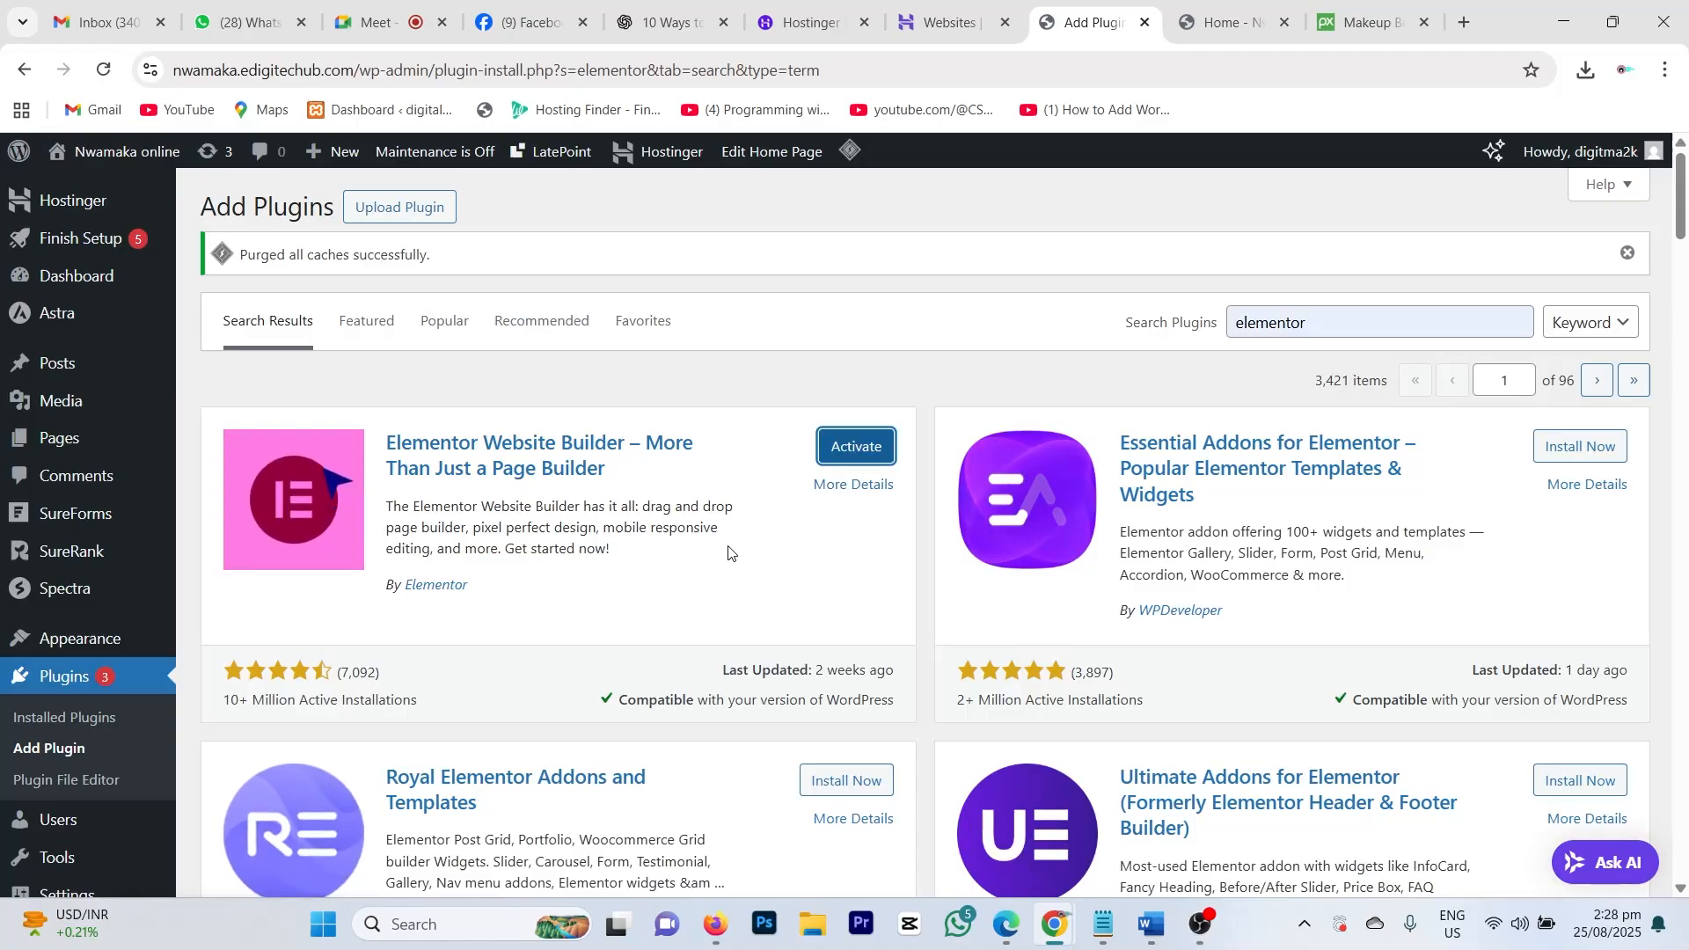
pyautogui.click(870, 447)
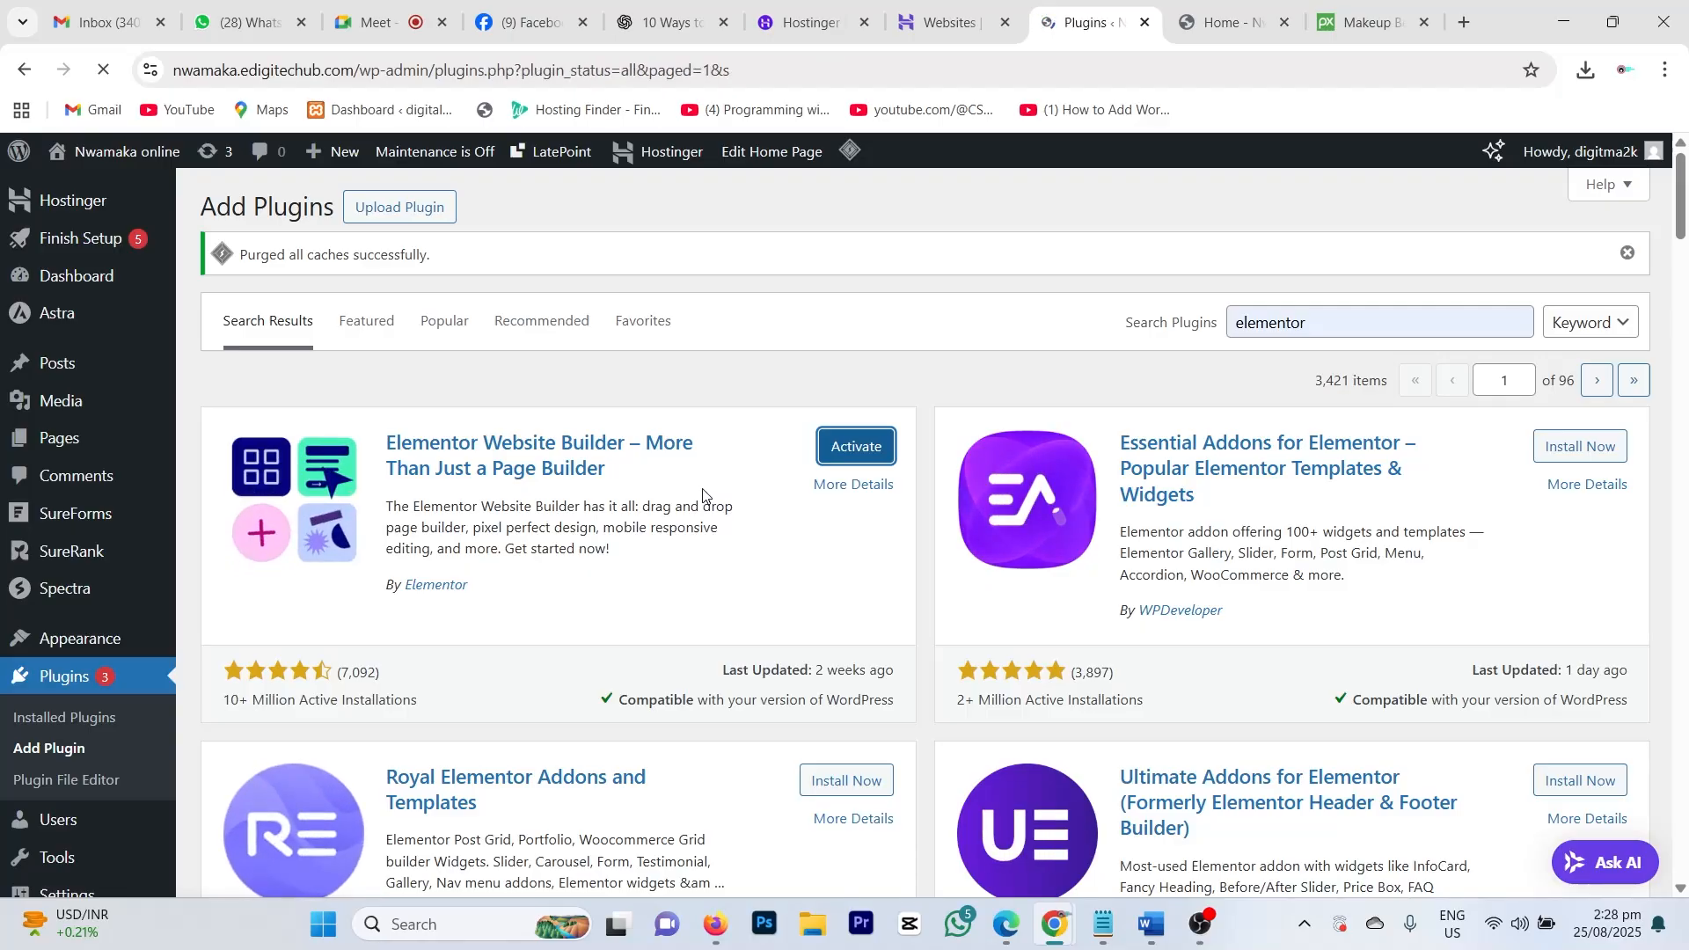
pyautogui.scroll(-7, 791, 598)
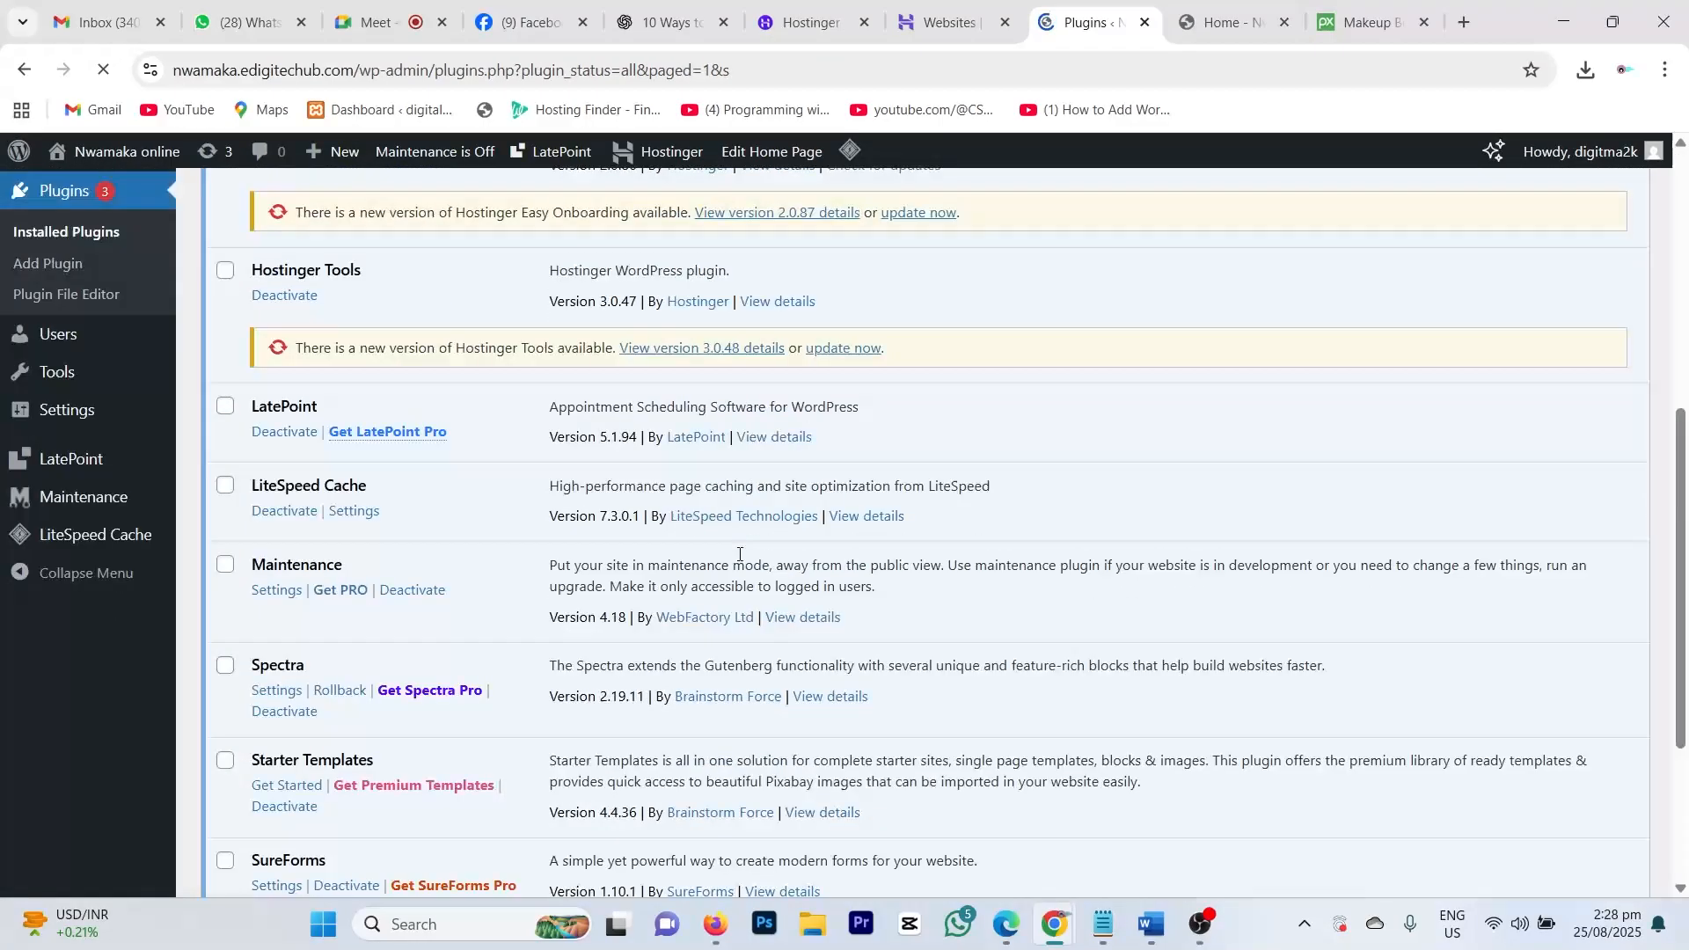
pyautogui.scroll(7, 743, 557)
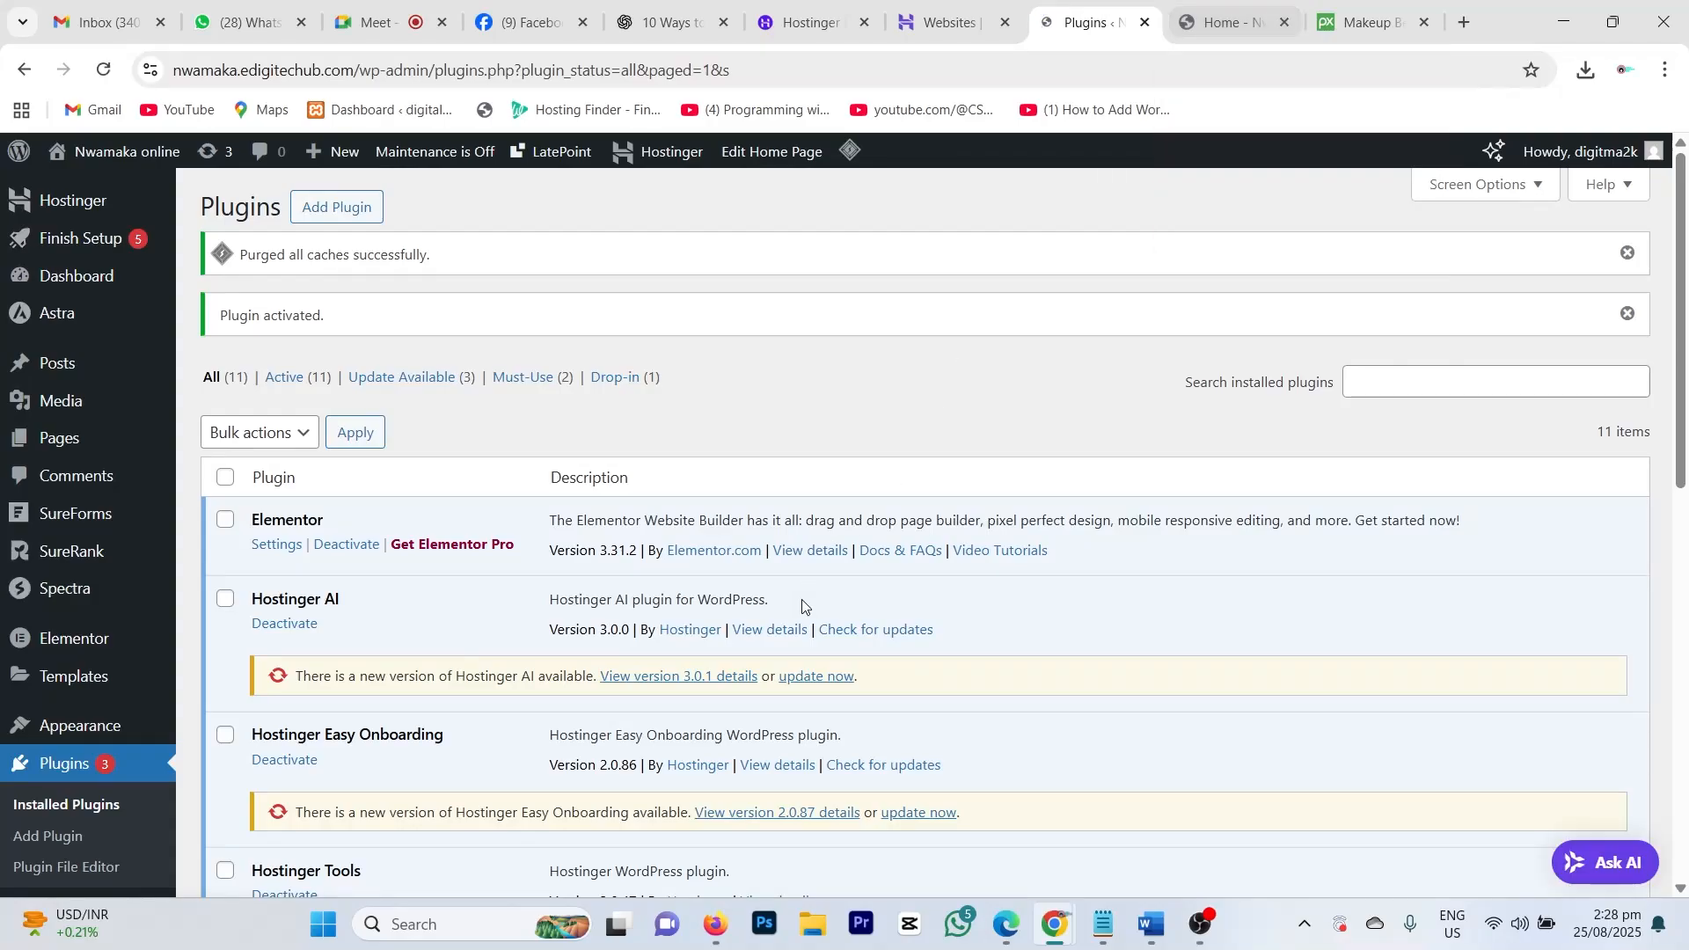
# Step: Switch to the live salon homepage tab and scroll to review it
pyautogui.click(1193, 25)
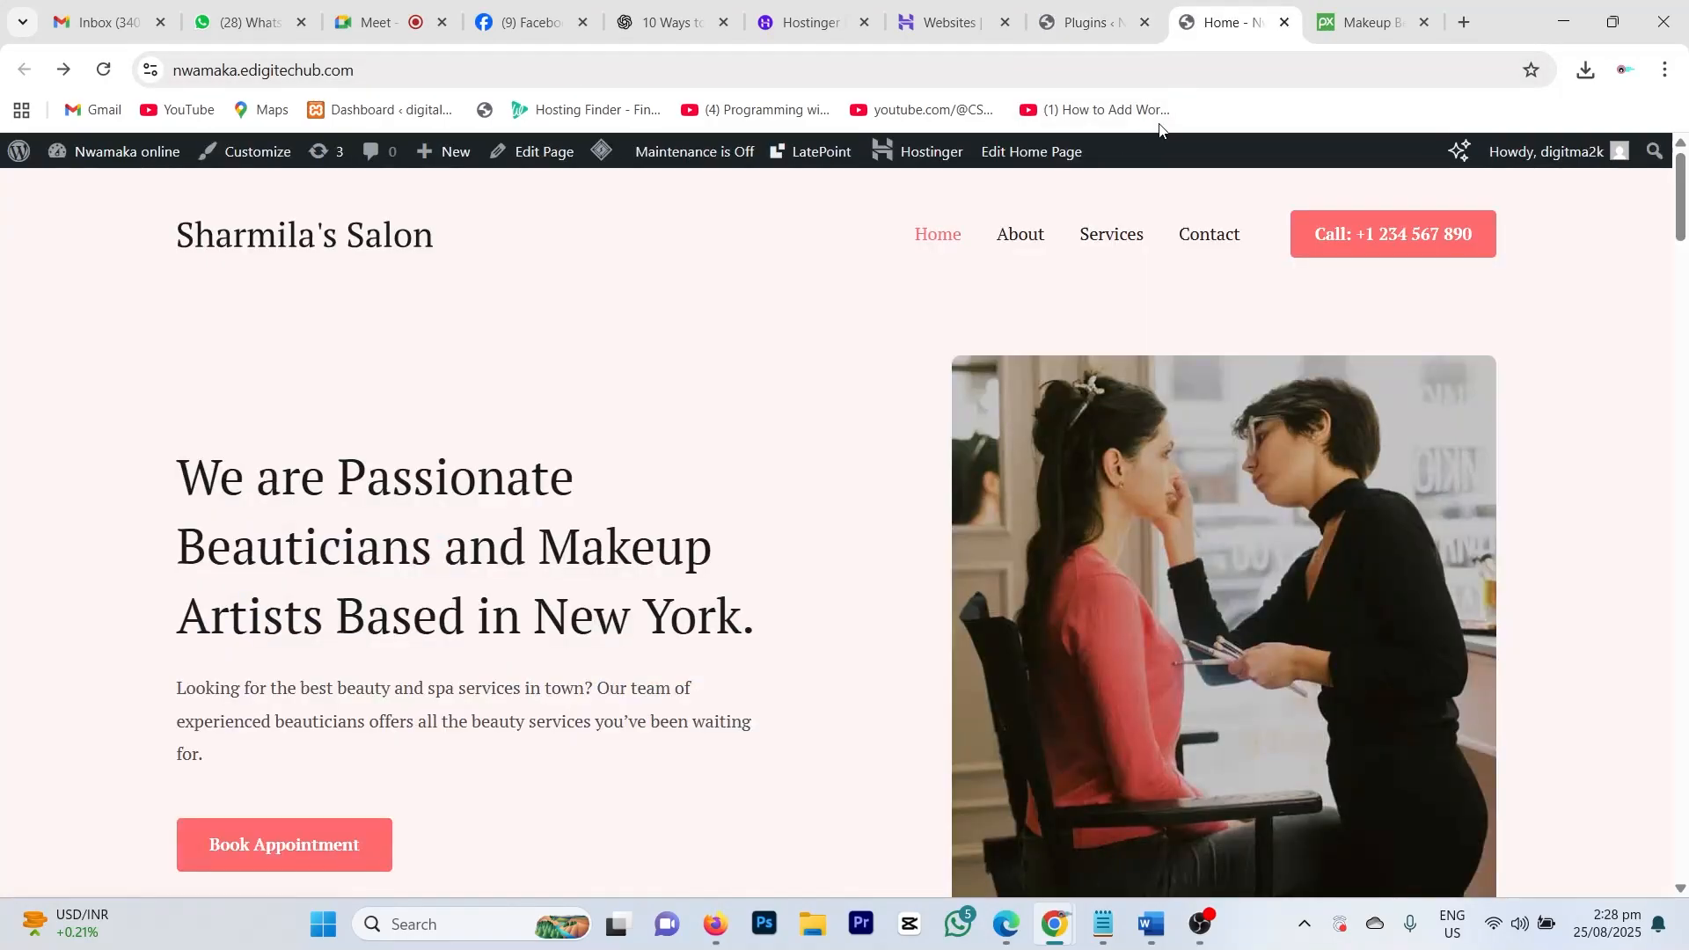
pyautogui.scroll(-8, 633, 573)
pyautogui.scroll(8, 631, 581)
# Step: Reload the homepage and launch the Home page in the Elementor builder
pyautogui.click(103, 70)
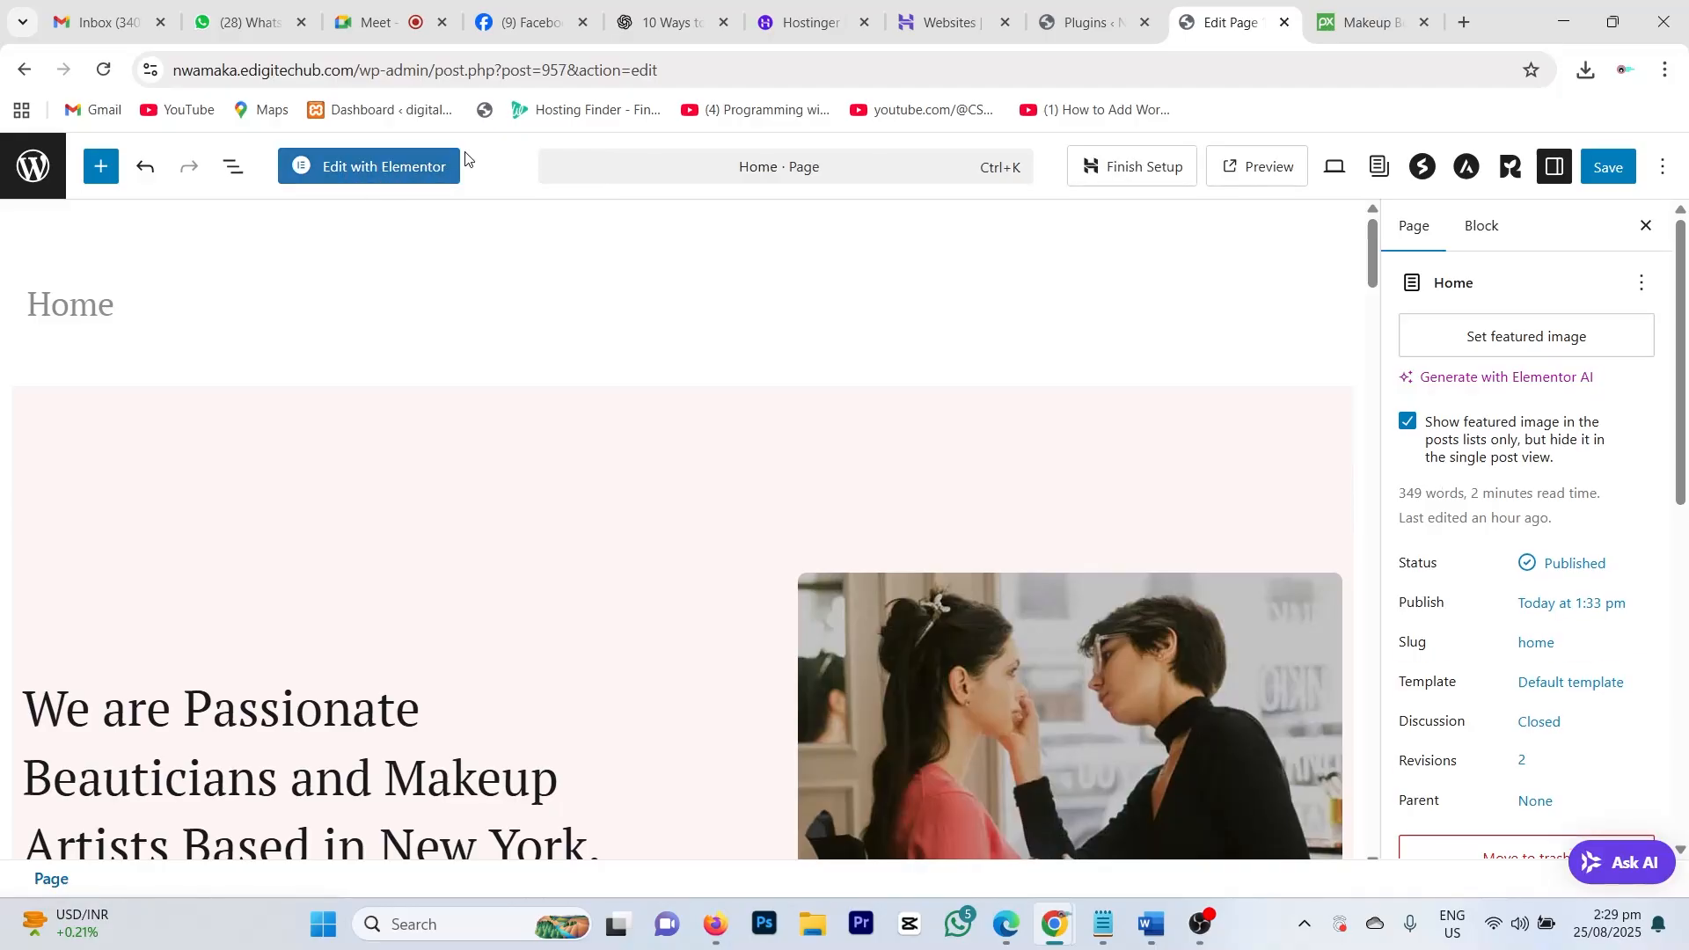
pyautogui.click(369, 167)
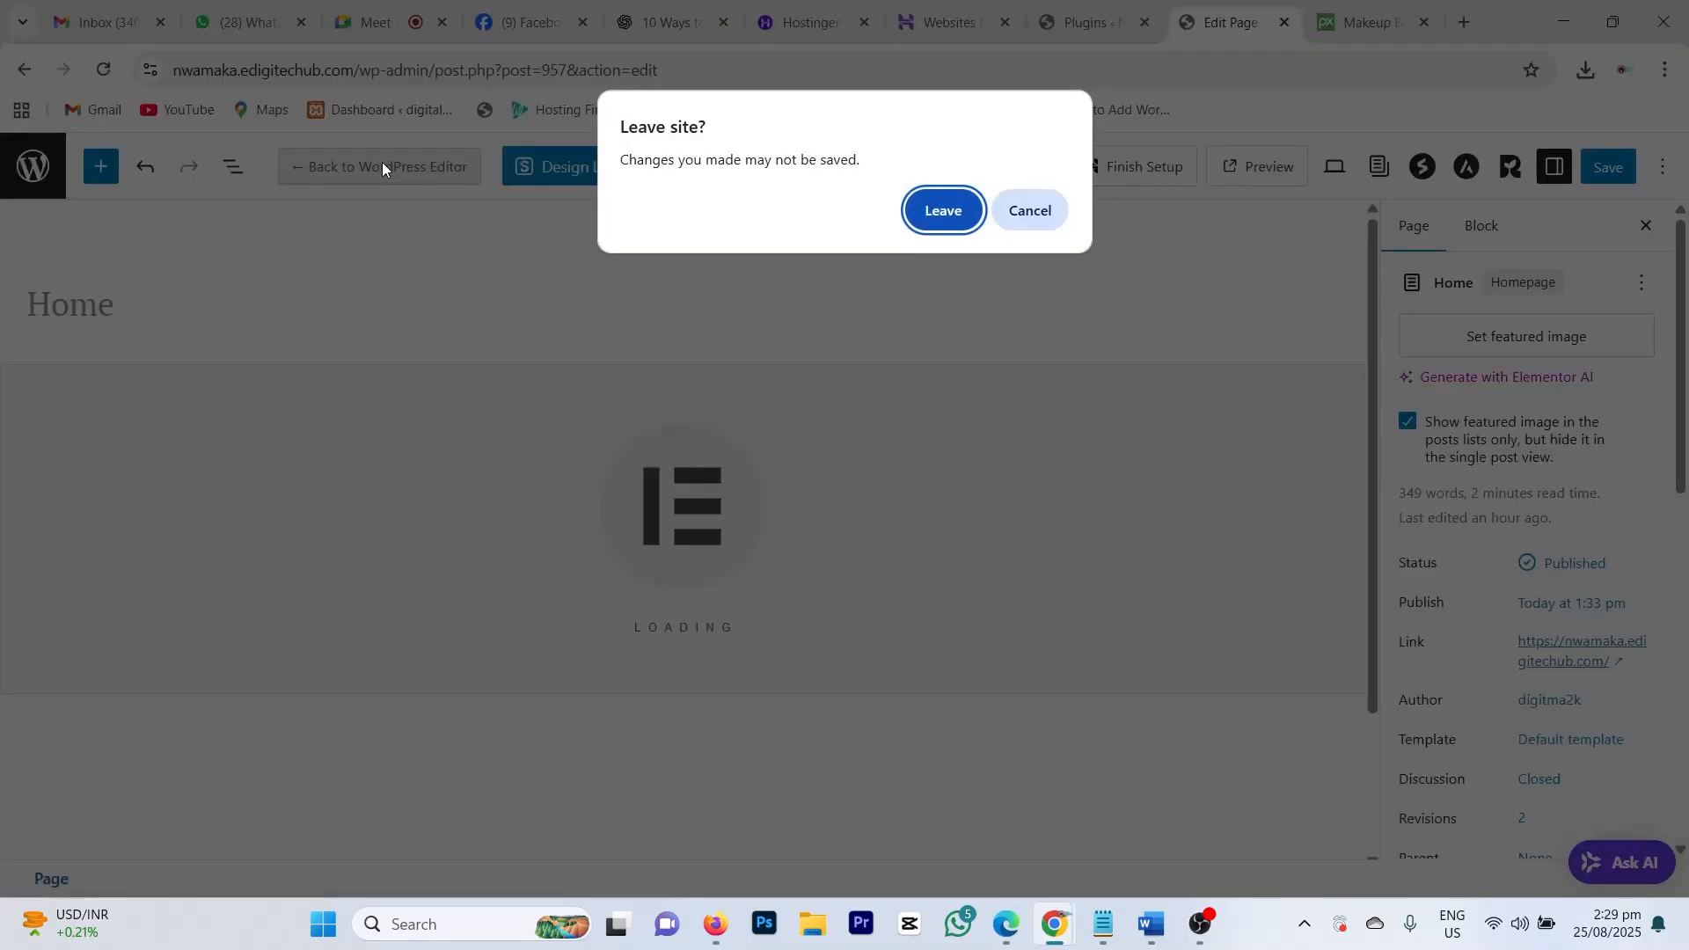
# Step: Confirm leaving, skip the Elementor notifications popup, close the Structure panel, and scroll the canvas
pyautogui.click(943, 211)
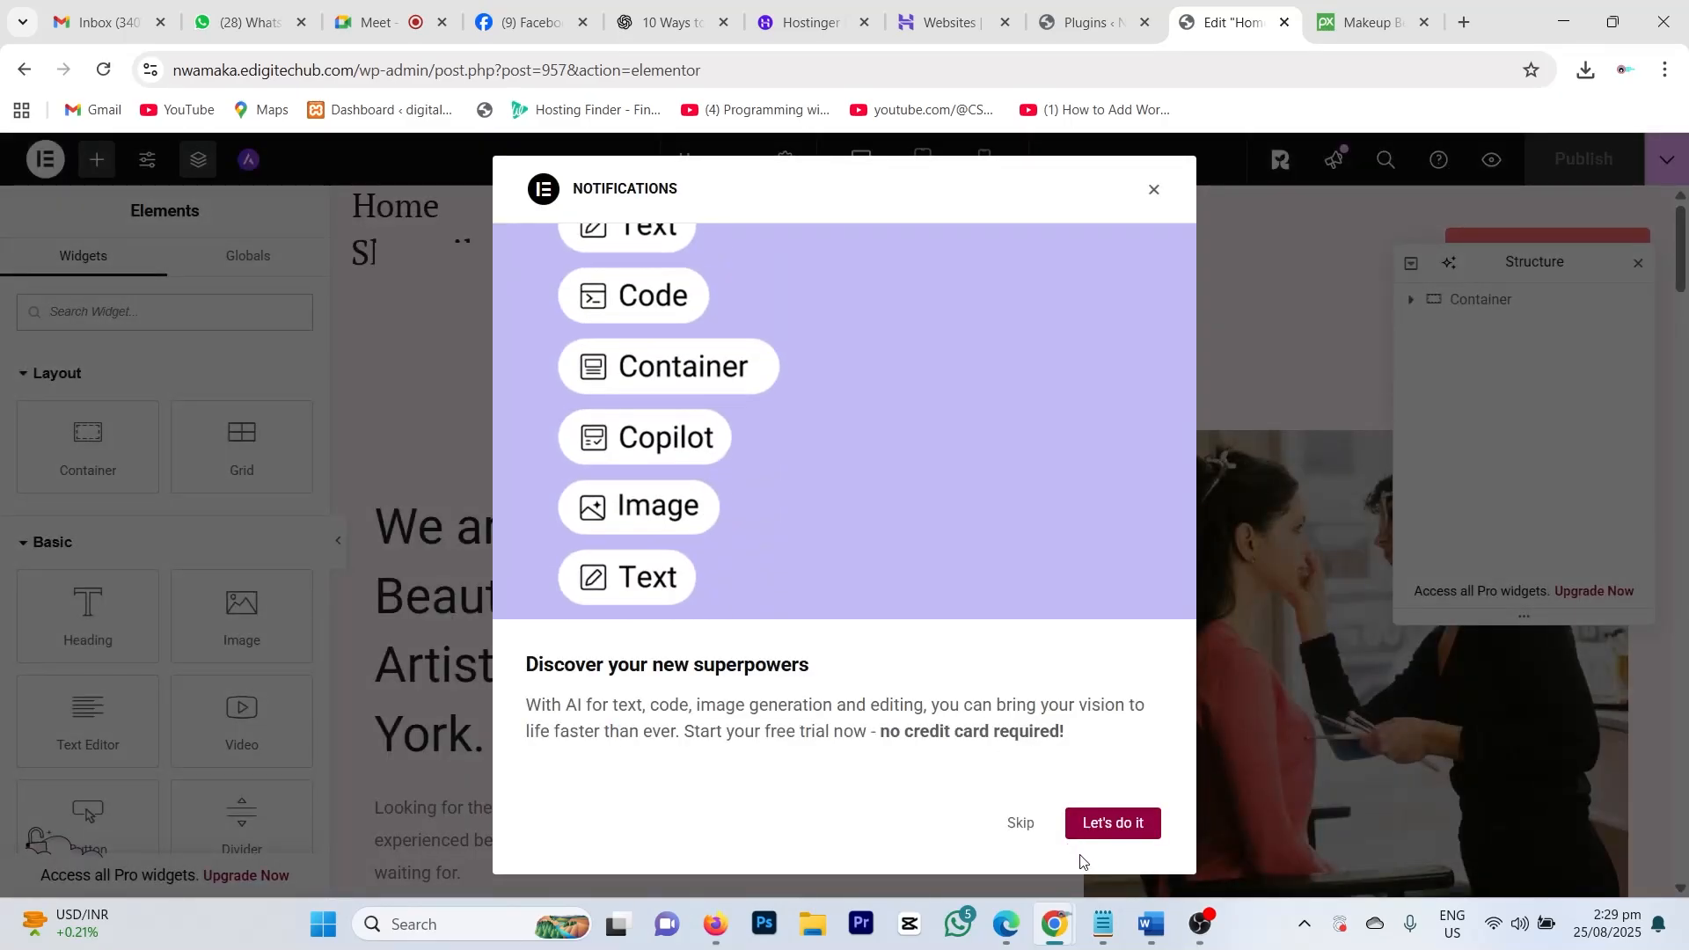
pyautogui.click(1020, 822)
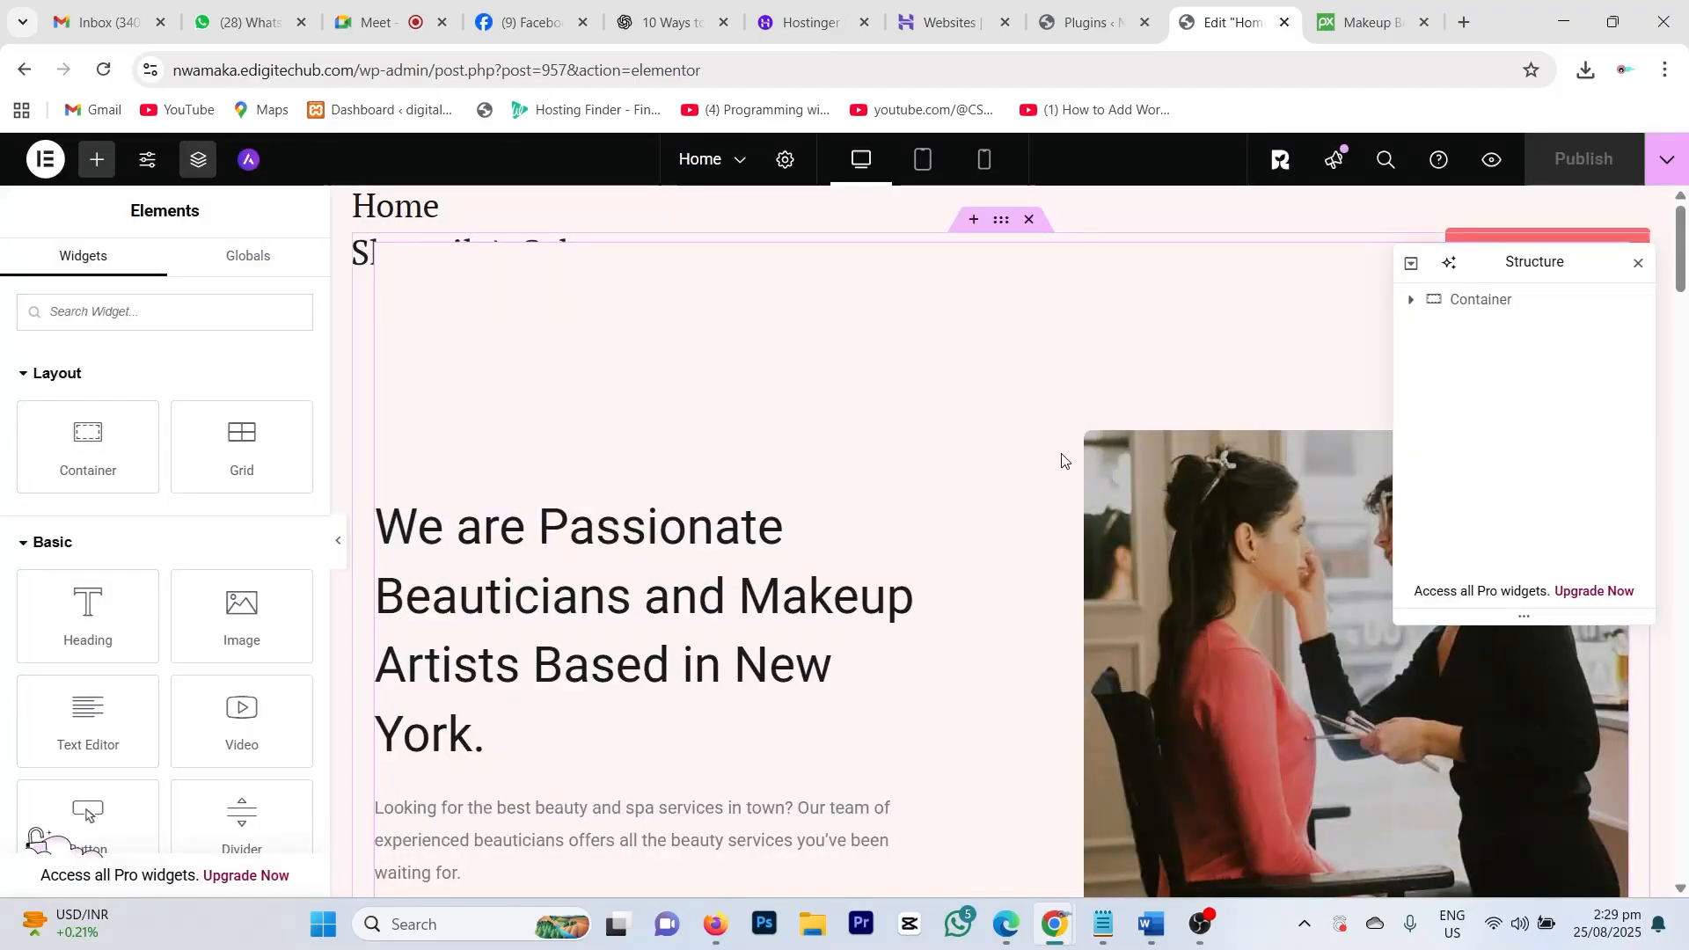
pyautogui.scroll(-6, 1091, 440)
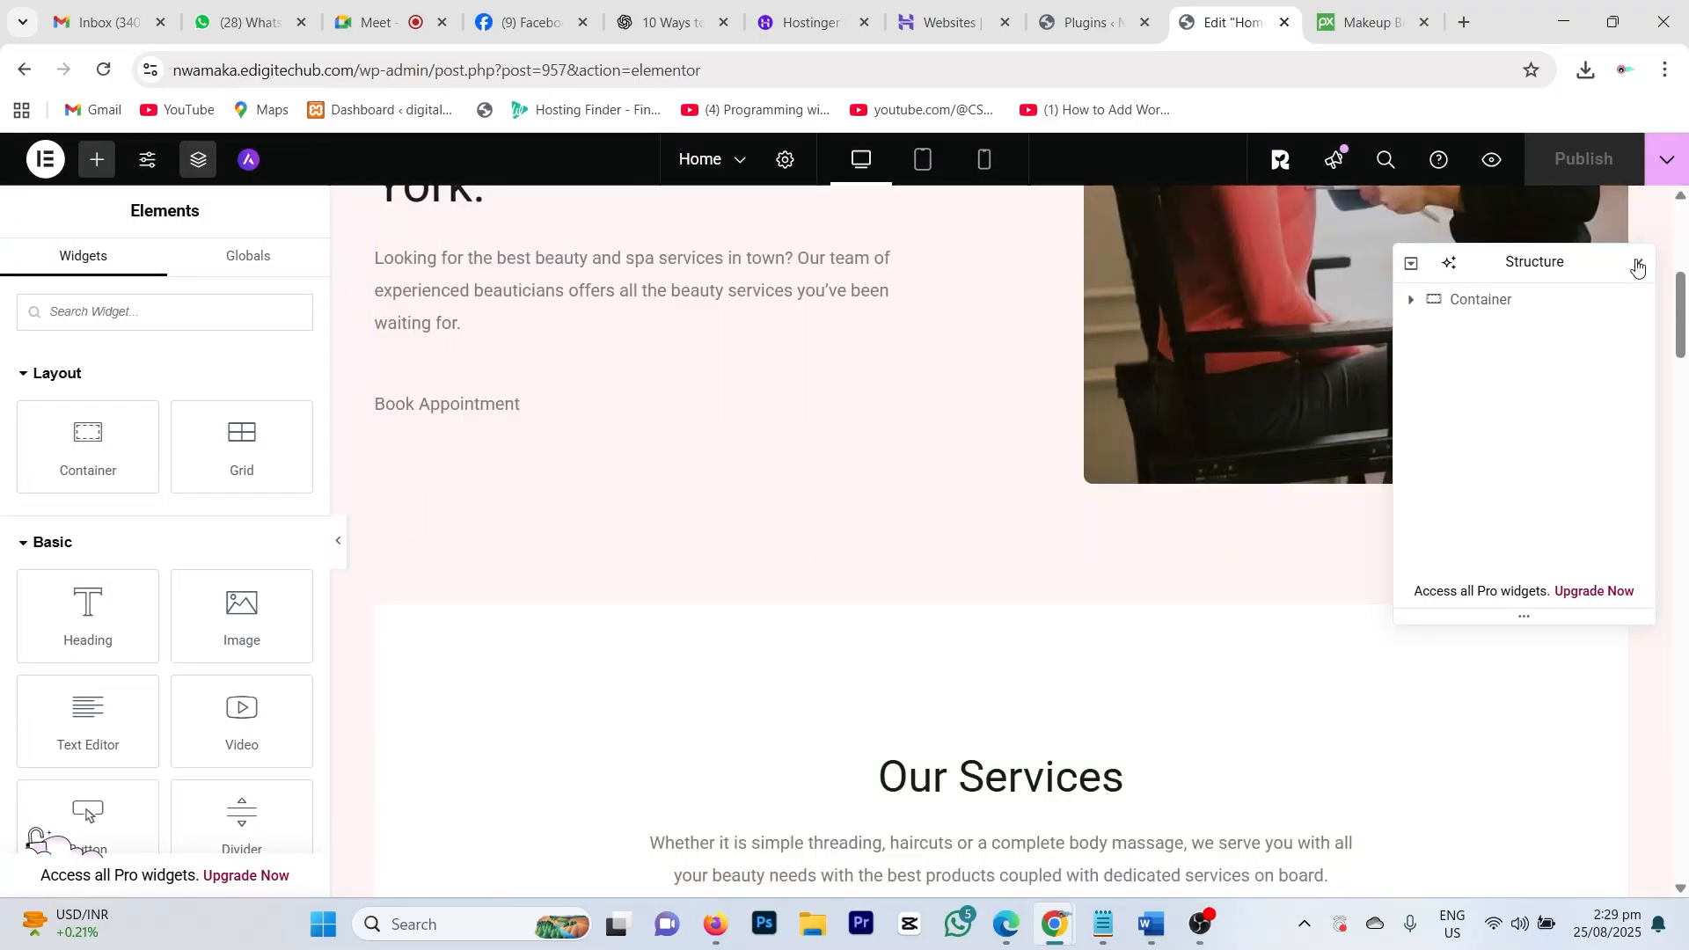
pyautogui.click(1630, 266)
pyautogui.scroll(5, 902, 454)
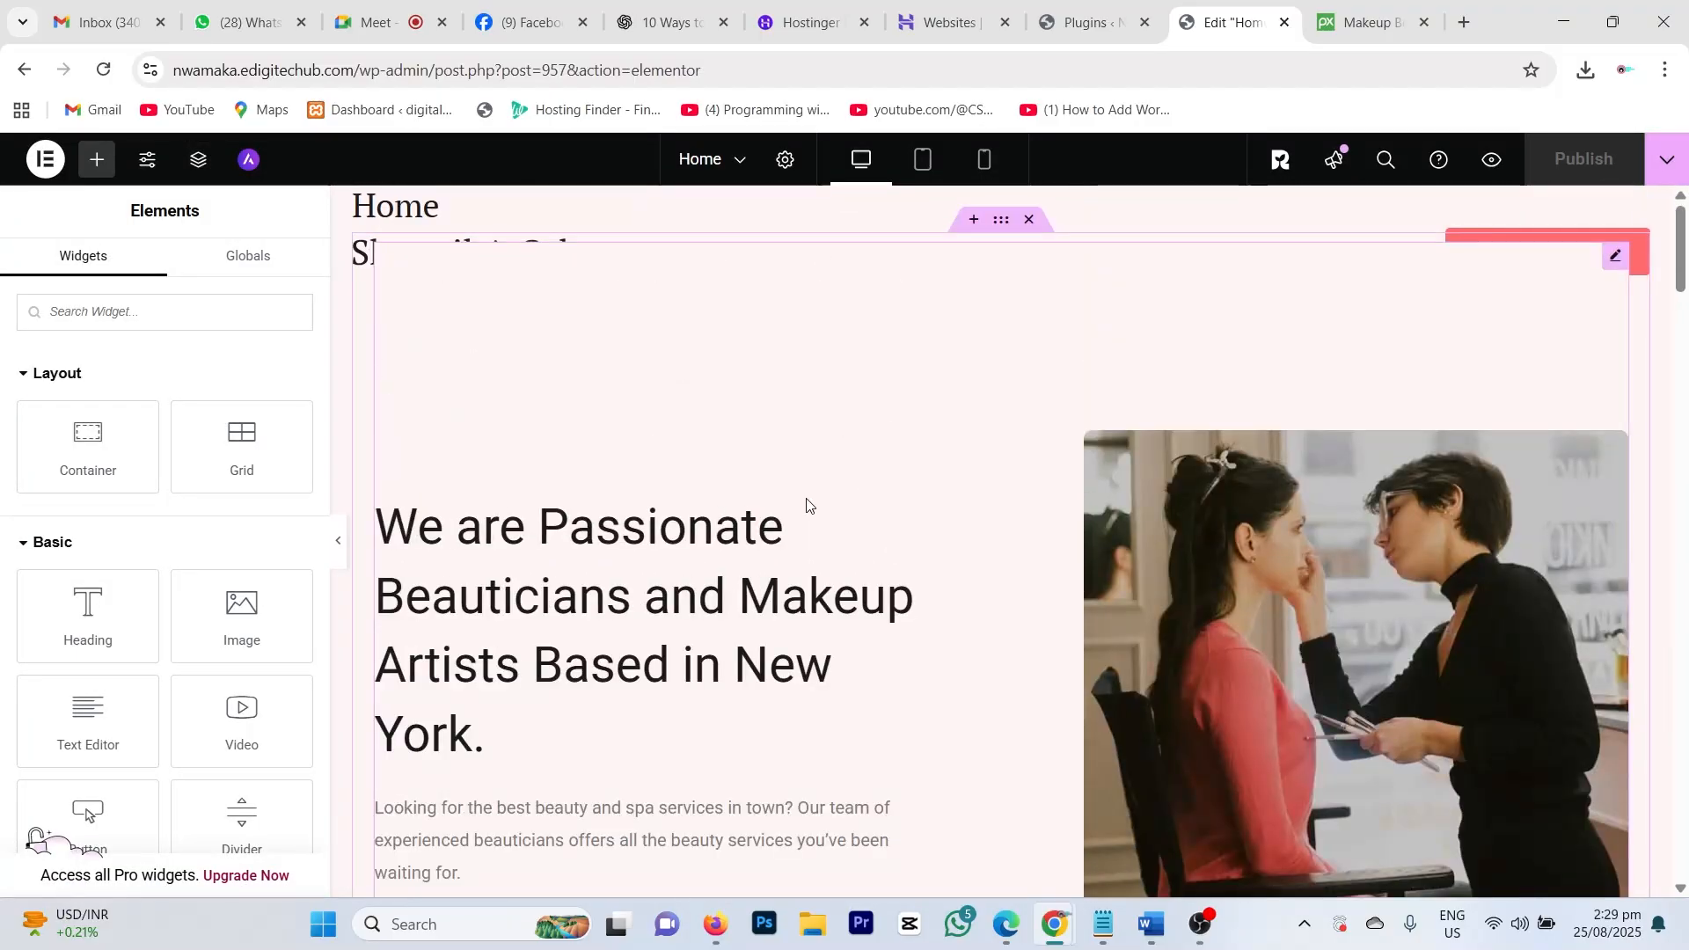
pyautogui.scroll(-1, 886, 508)
pyautogui.scroll(-20, 894, 498)
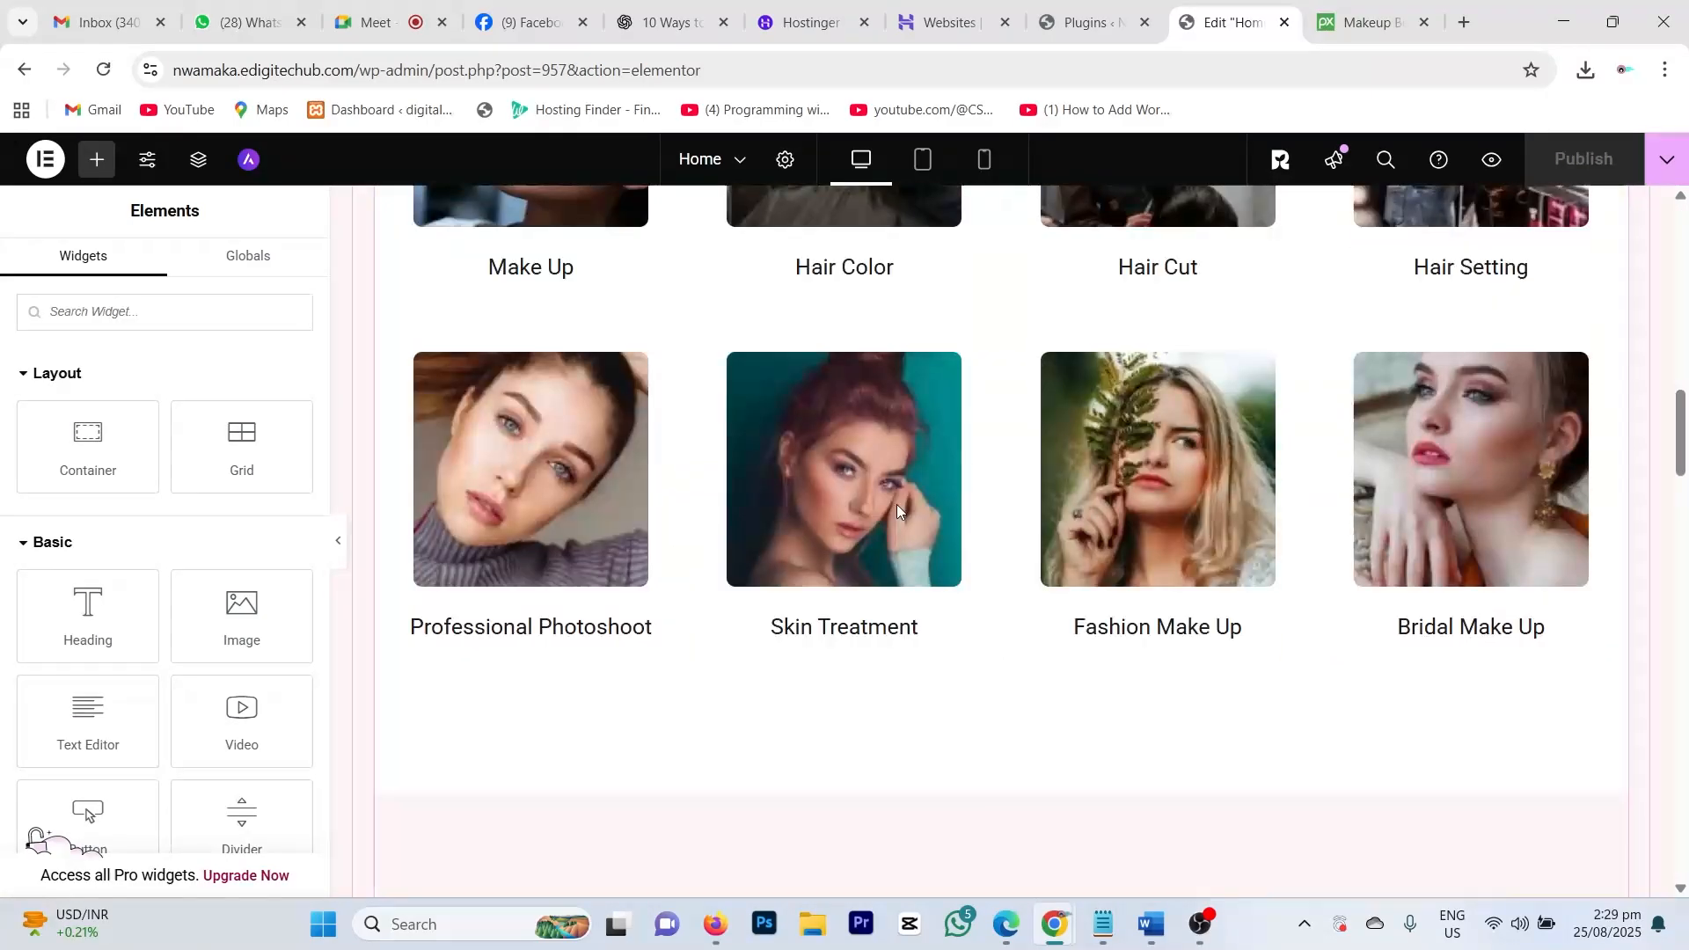
pyautogui.scroll(-7, 895, 513)
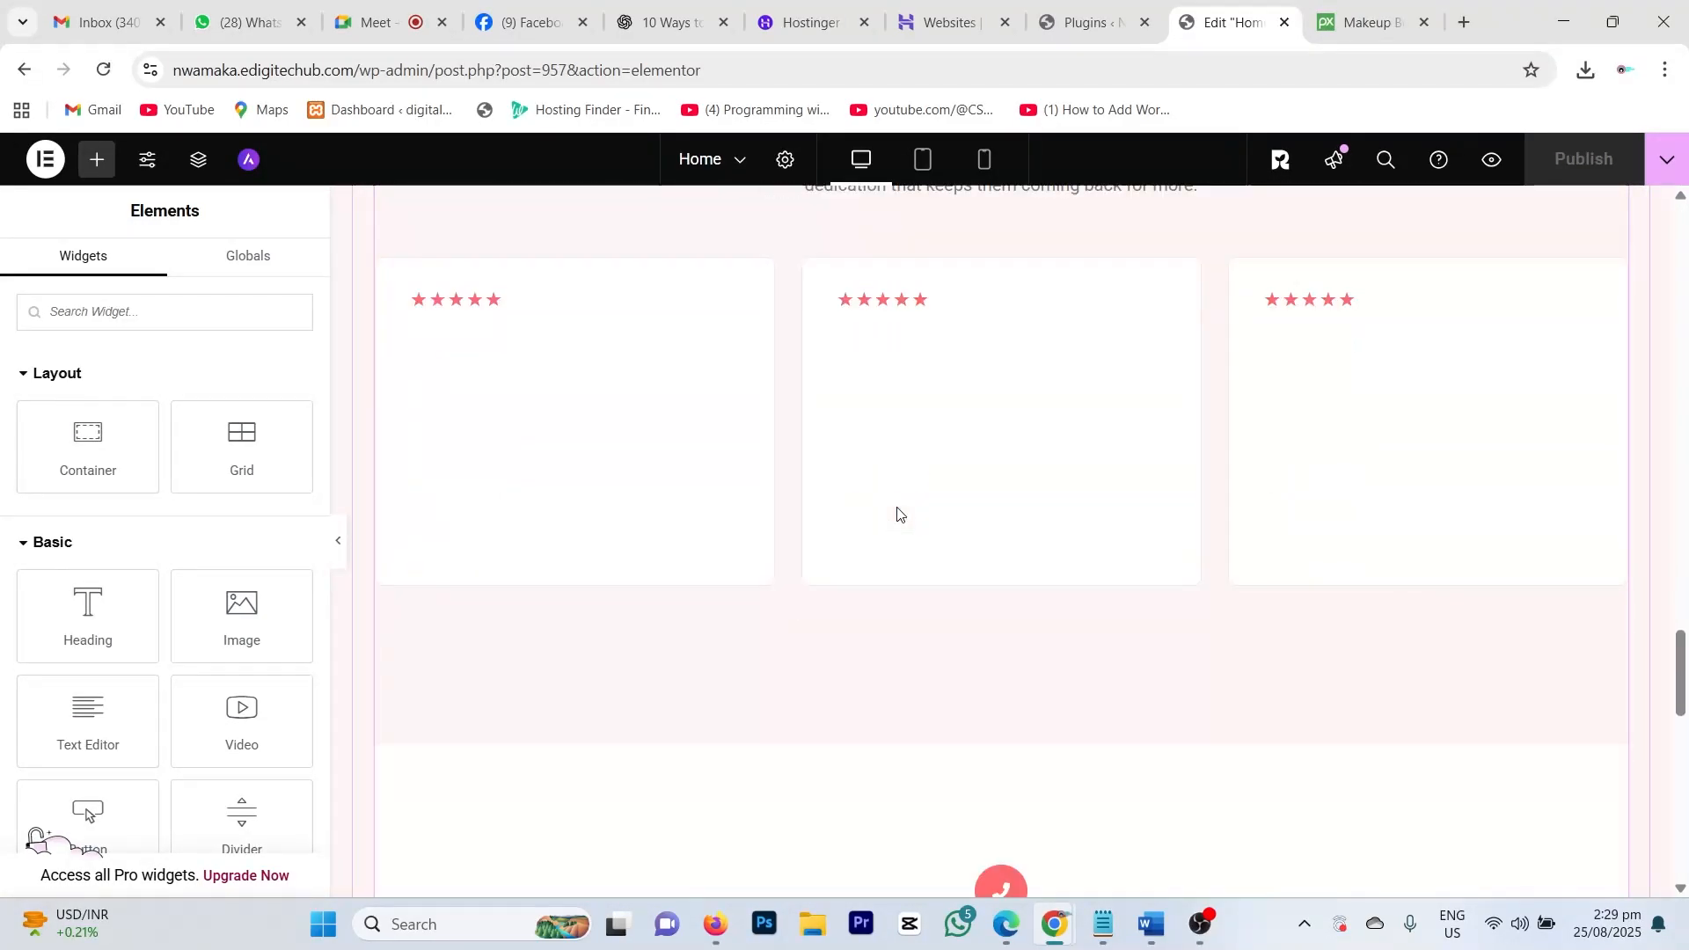
pyautogui.scroll(4, 894, 513)
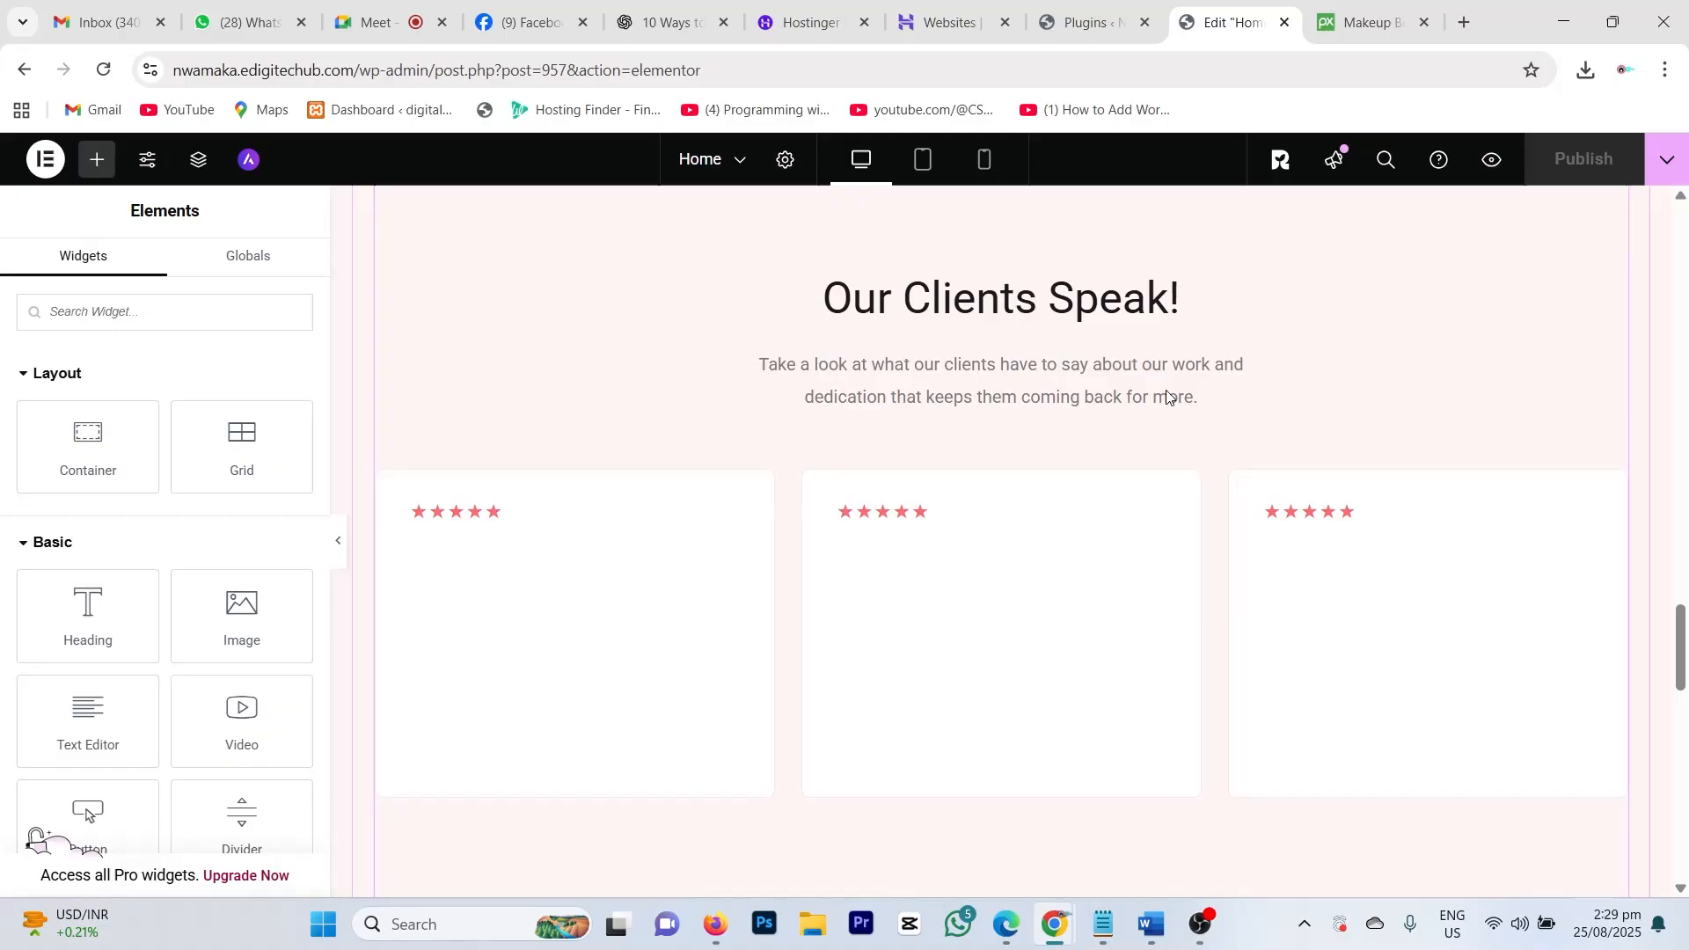
pyautogui.scroll(-15, 1136, 427)
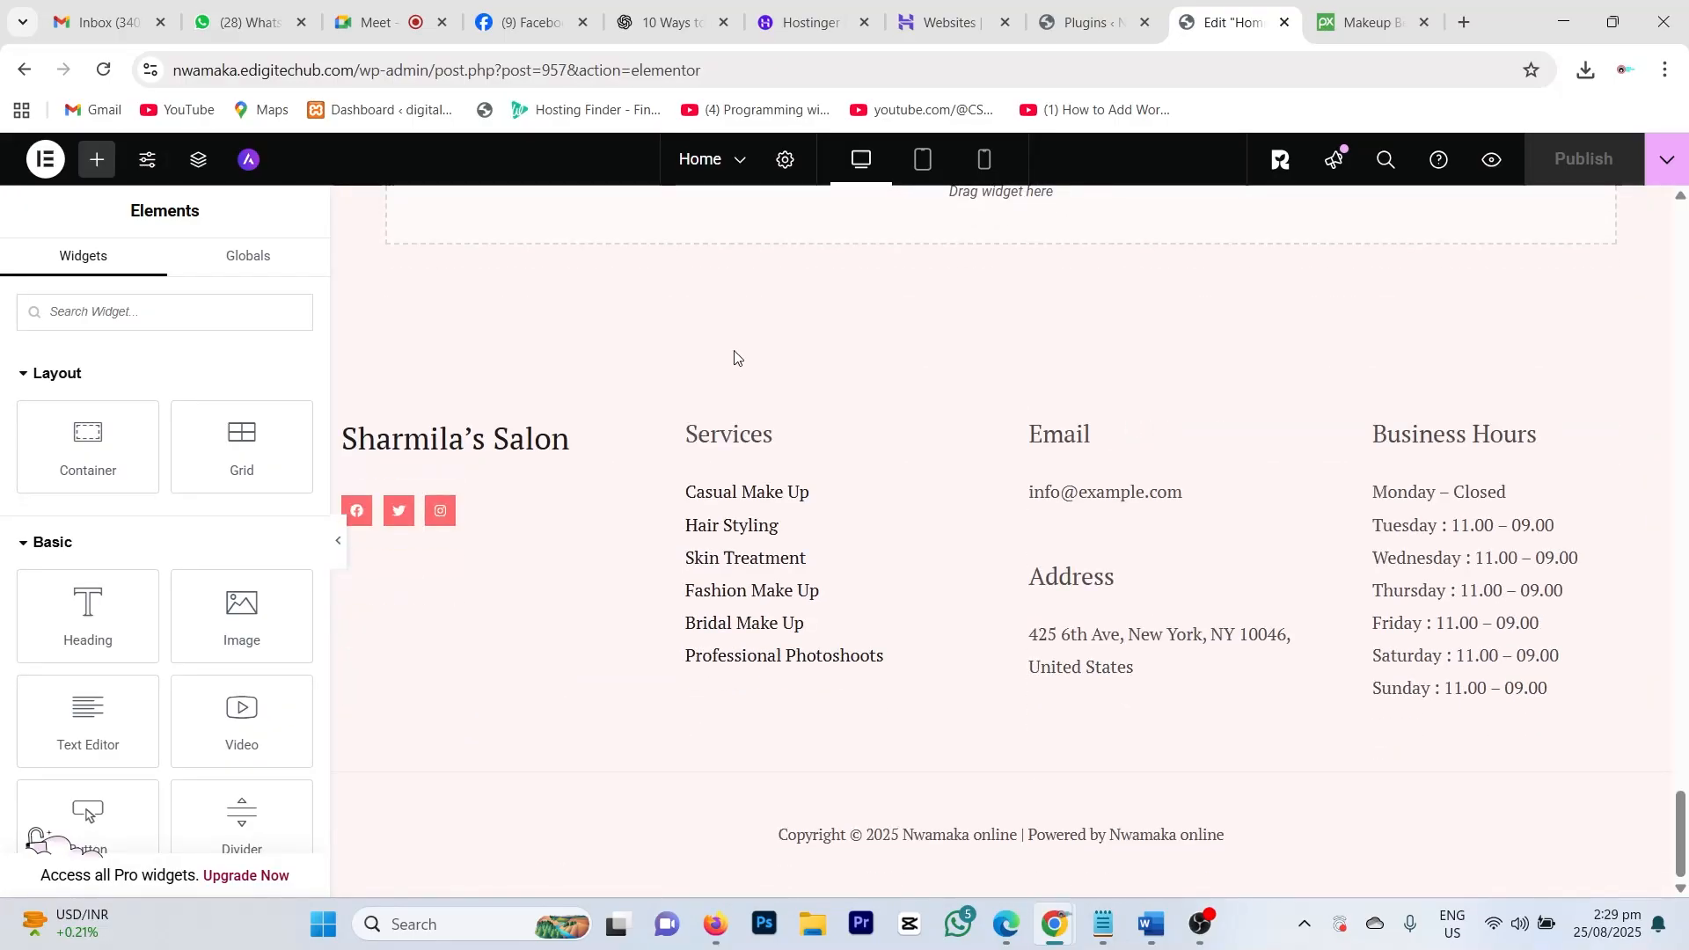
pyautogui.scroll(20, 821, 472)
pyautogui.scroll(15, 825, 464)
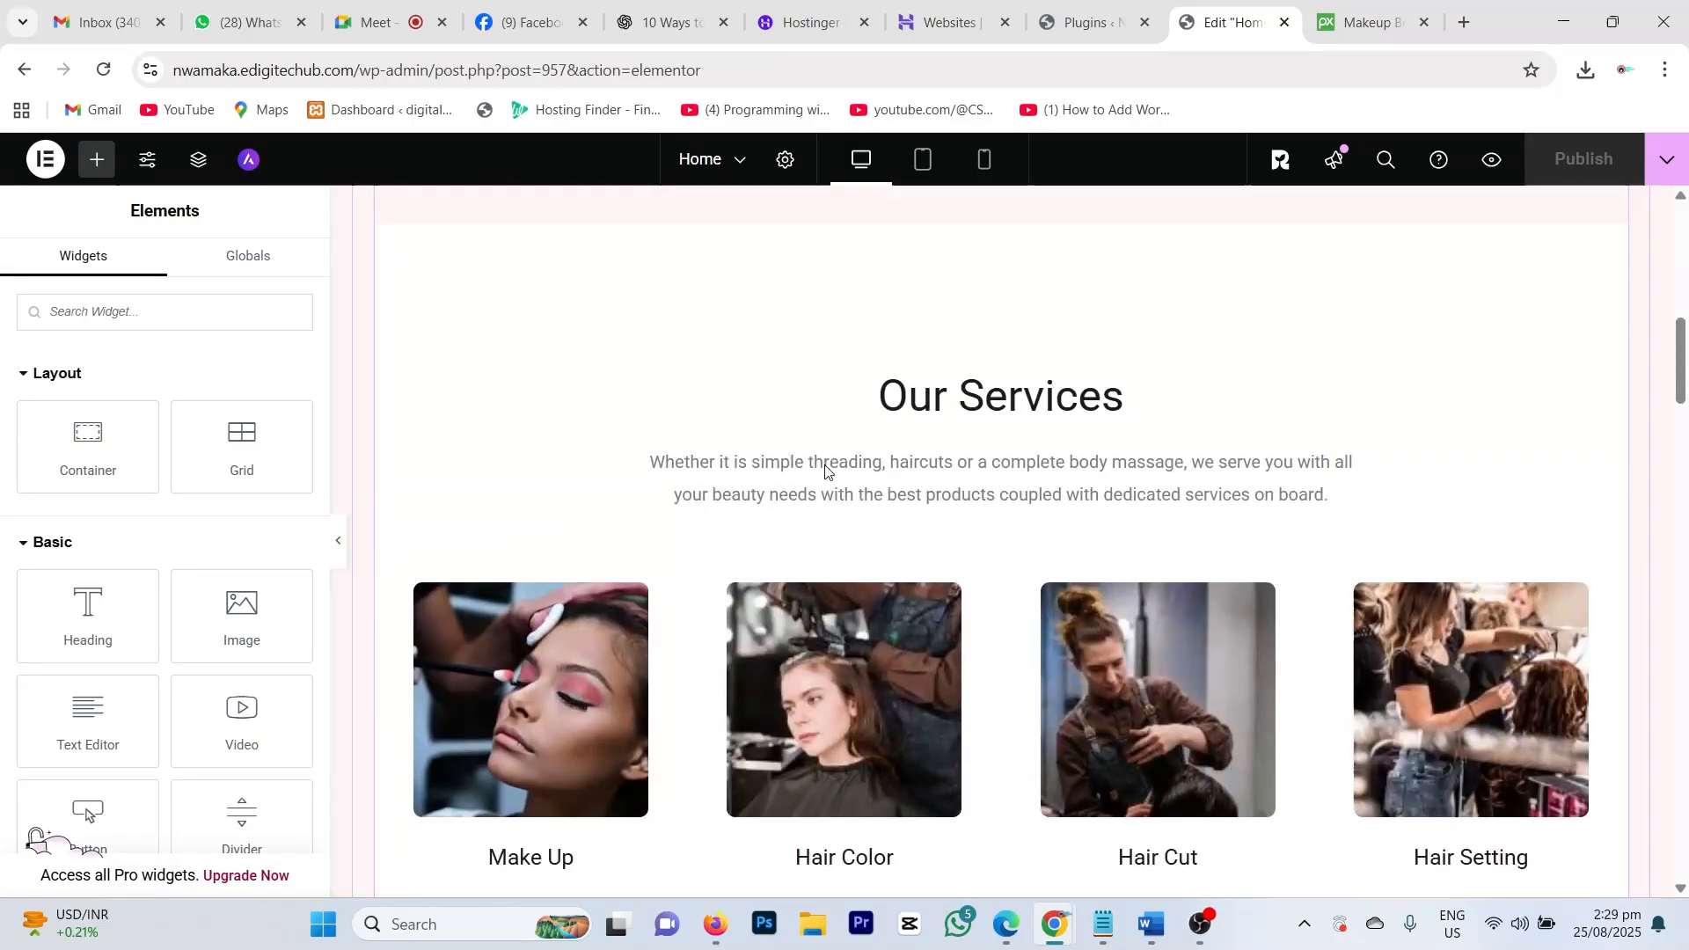
pyautogui.scroll(-2, 999, 449)
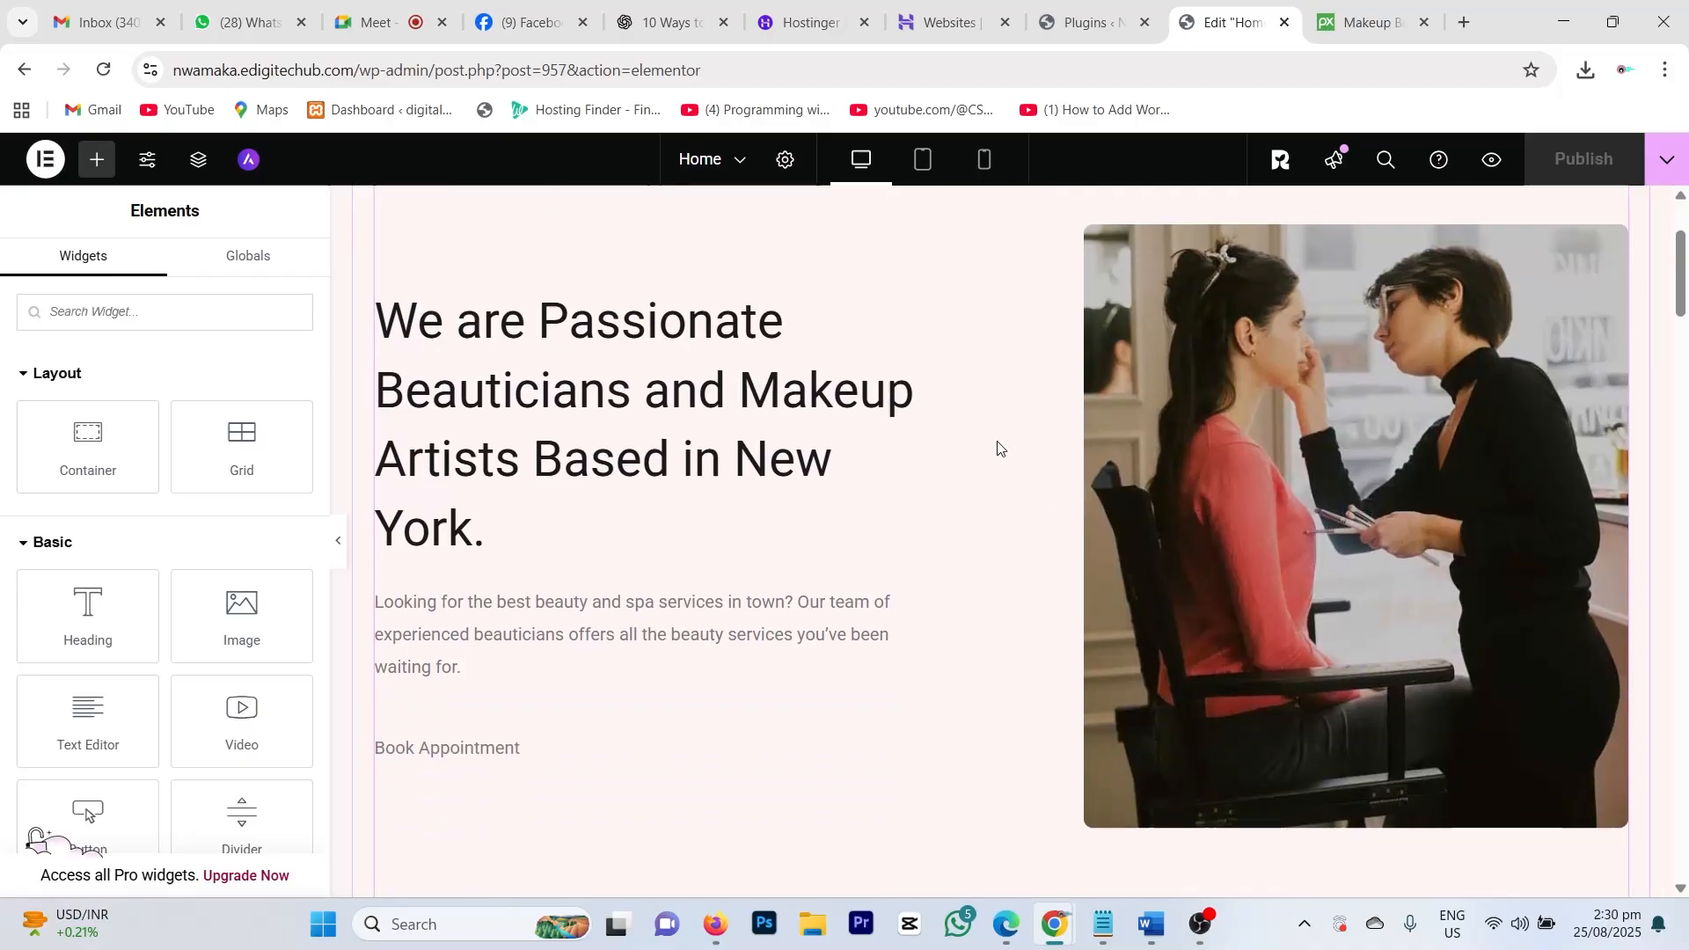
pyautogui.scroll(2, 924, 414)
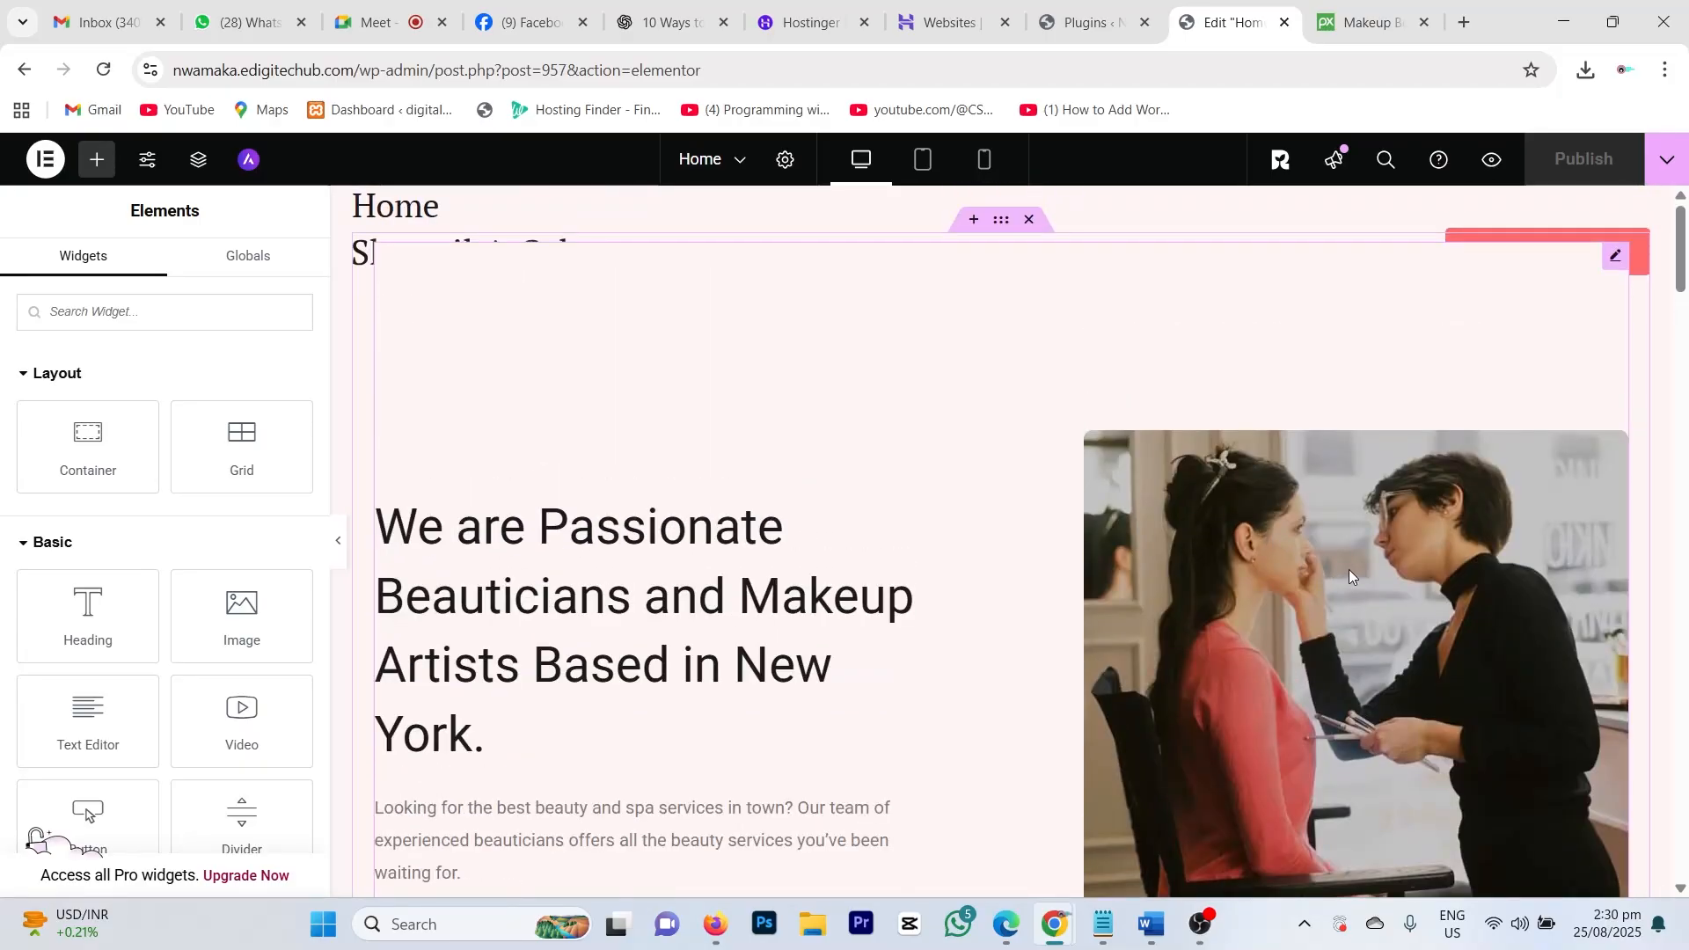
# Step: Open the hero Text Editor widget and place the cursor in its 'We are Passionate' heading
pyautogui.click(1349, 568)
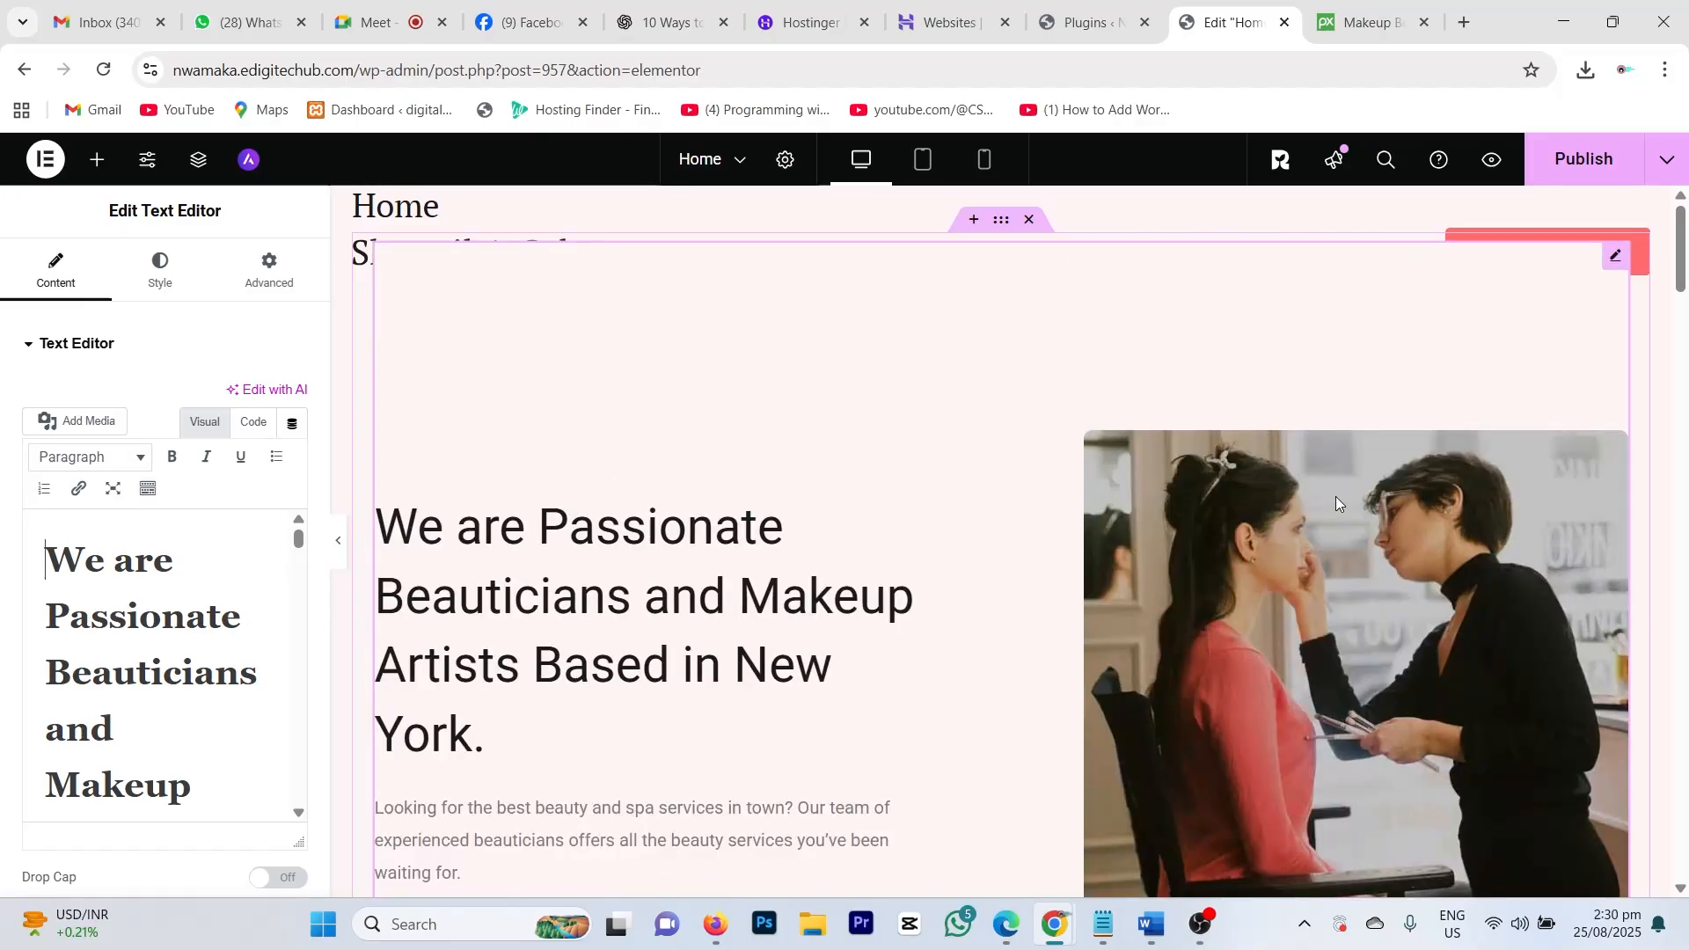
pyautogui.scroll(-1, 810, 594)
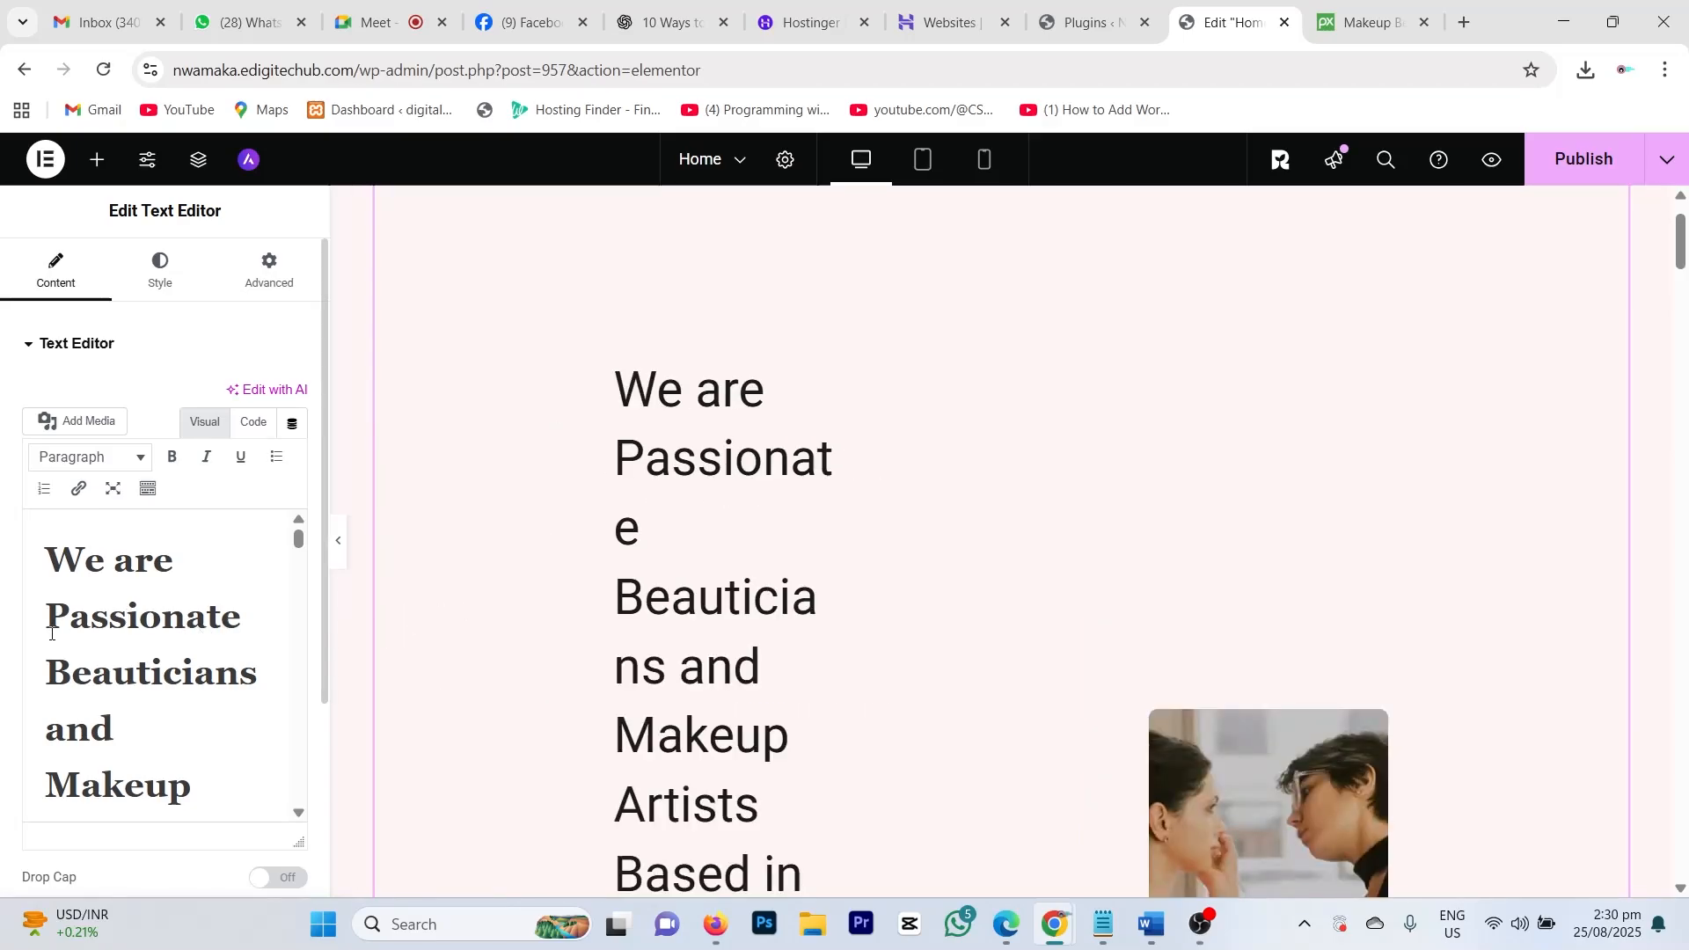
pyautogui.scroll(-5, 199, 595)
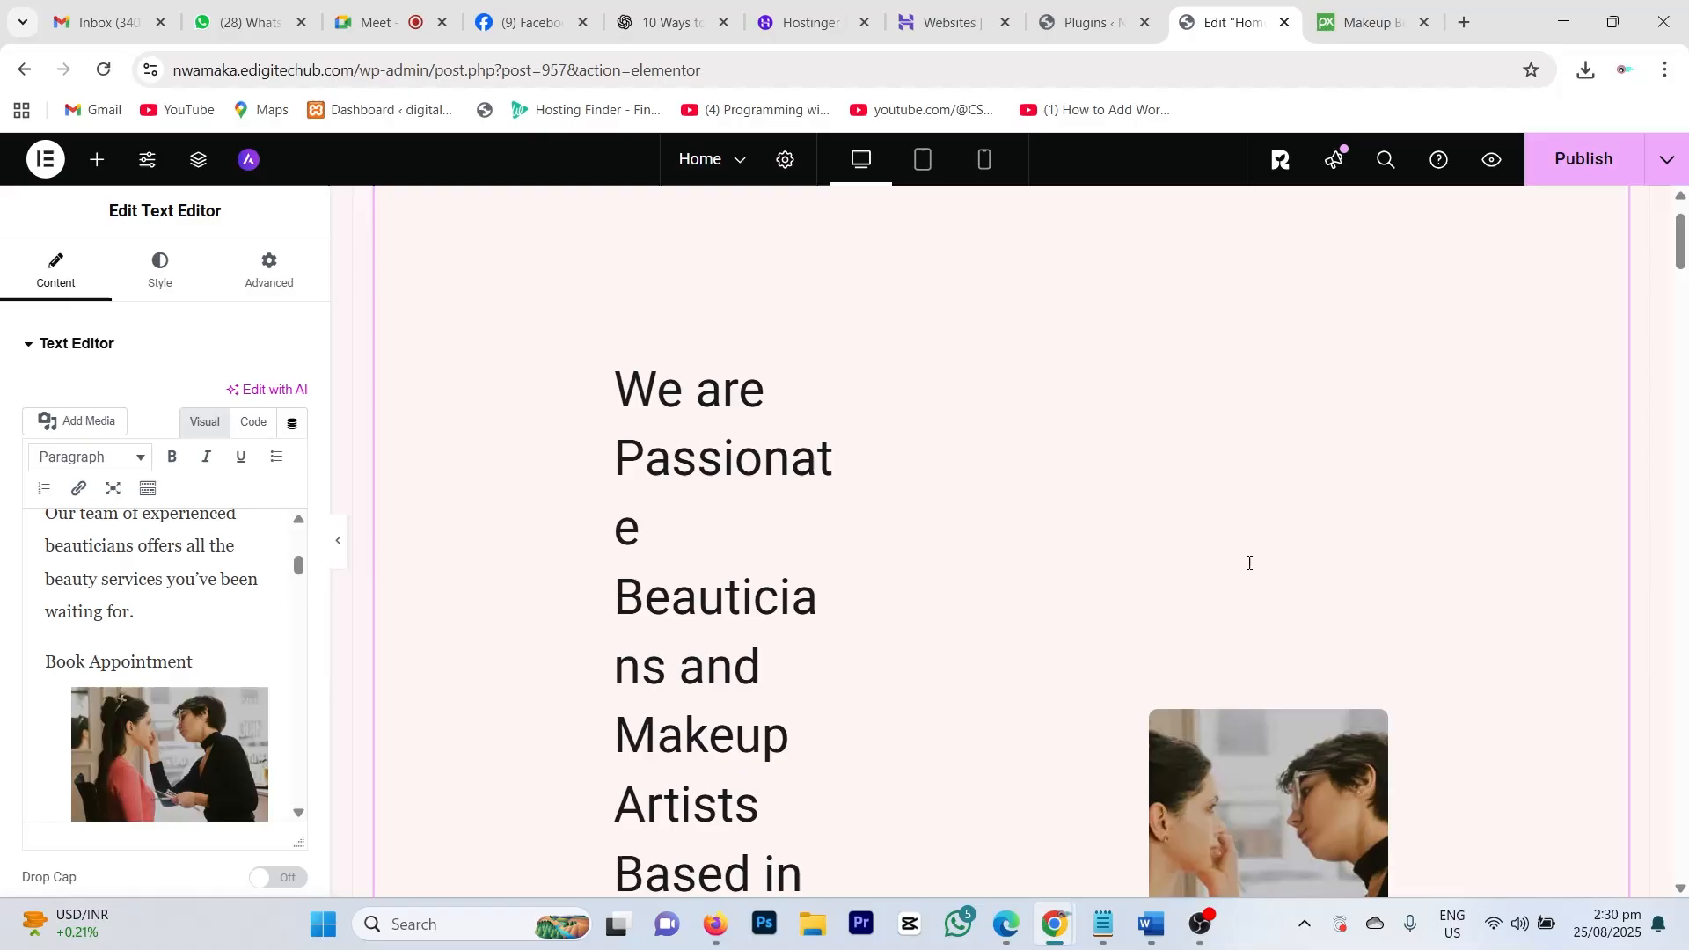
pyautogui.scroll(-6, 1249, 563)
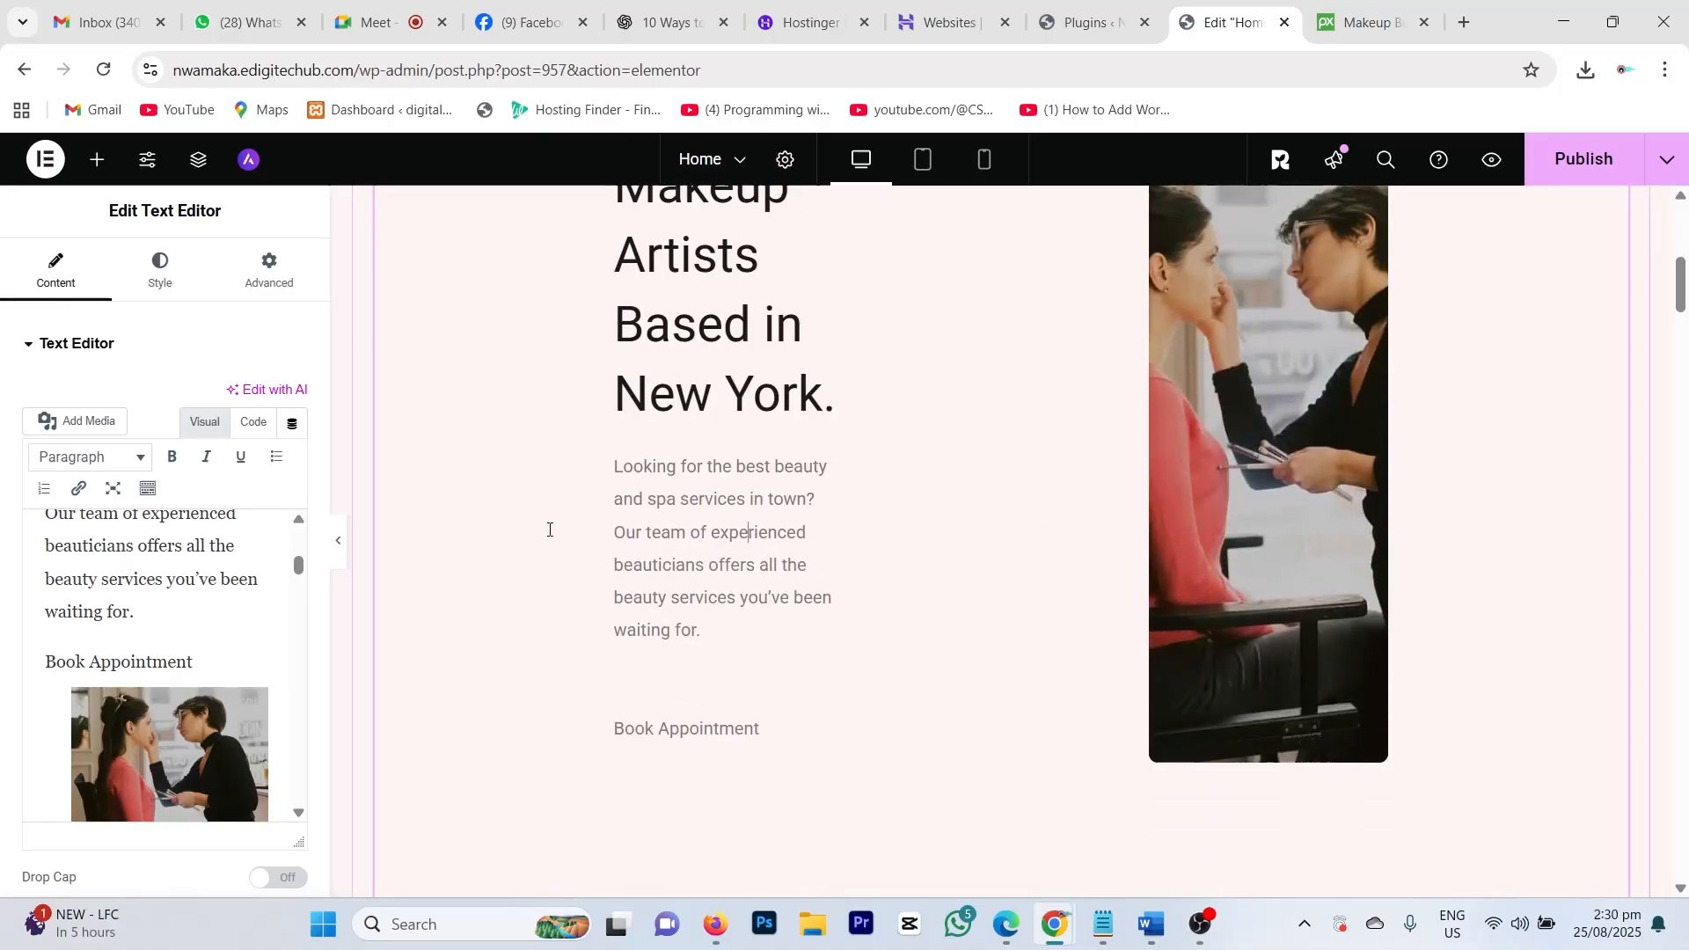
pyautogui.scroll(4, 545, 541)
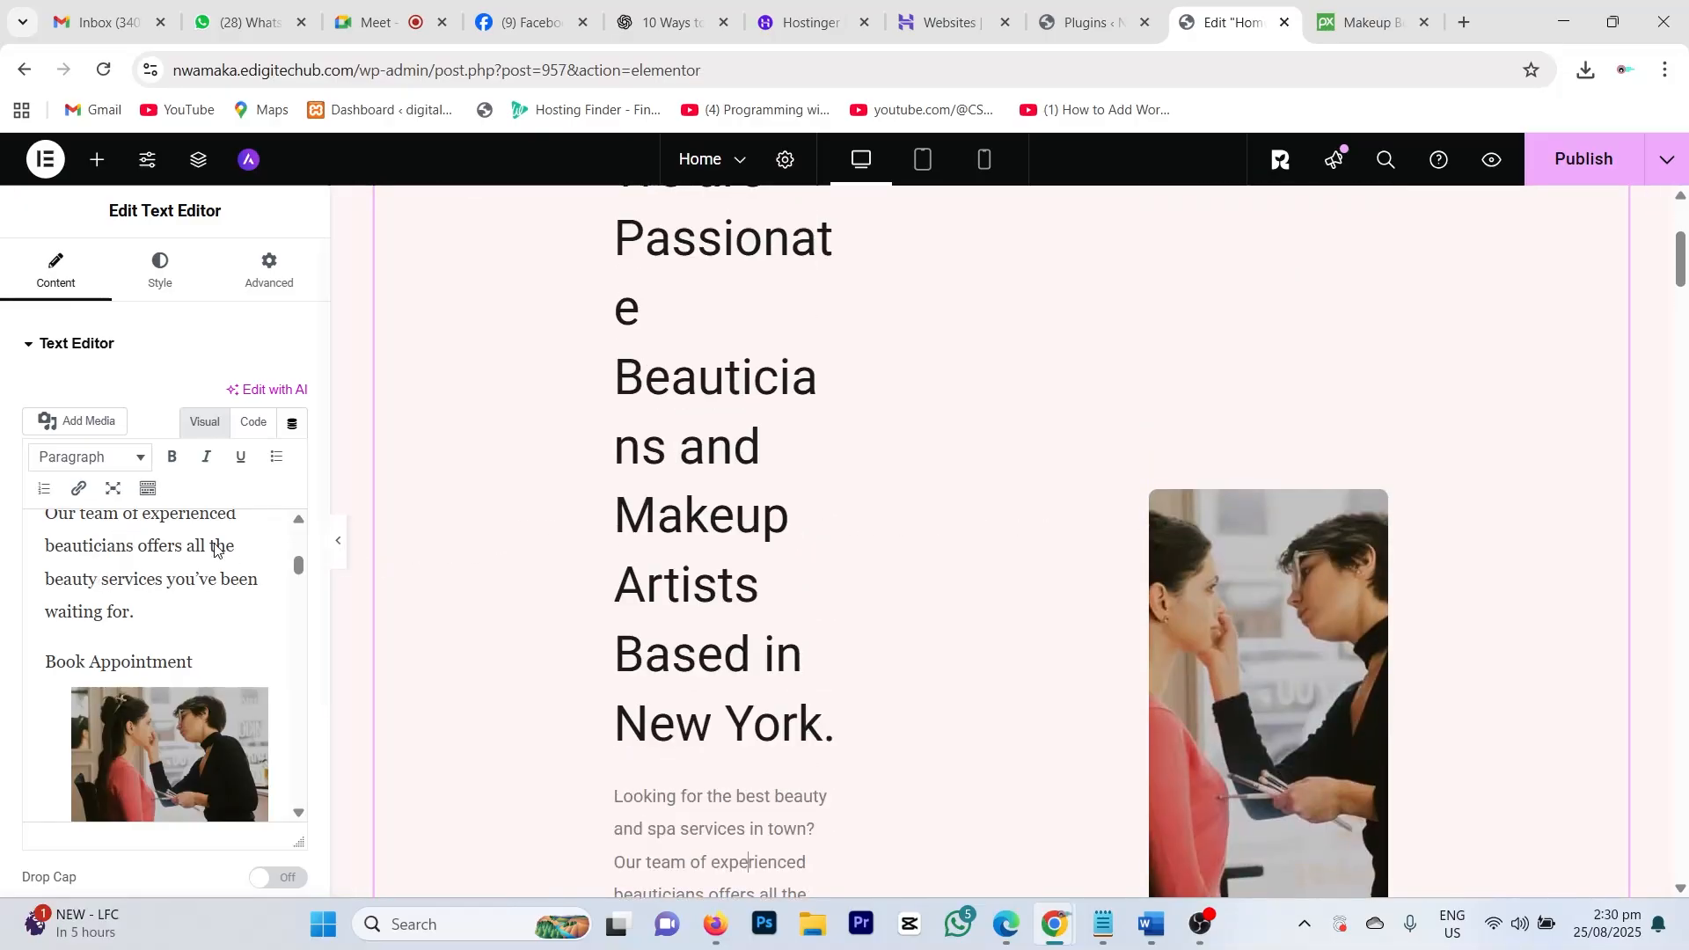
pyautogui.scroll(5, 214, 546)
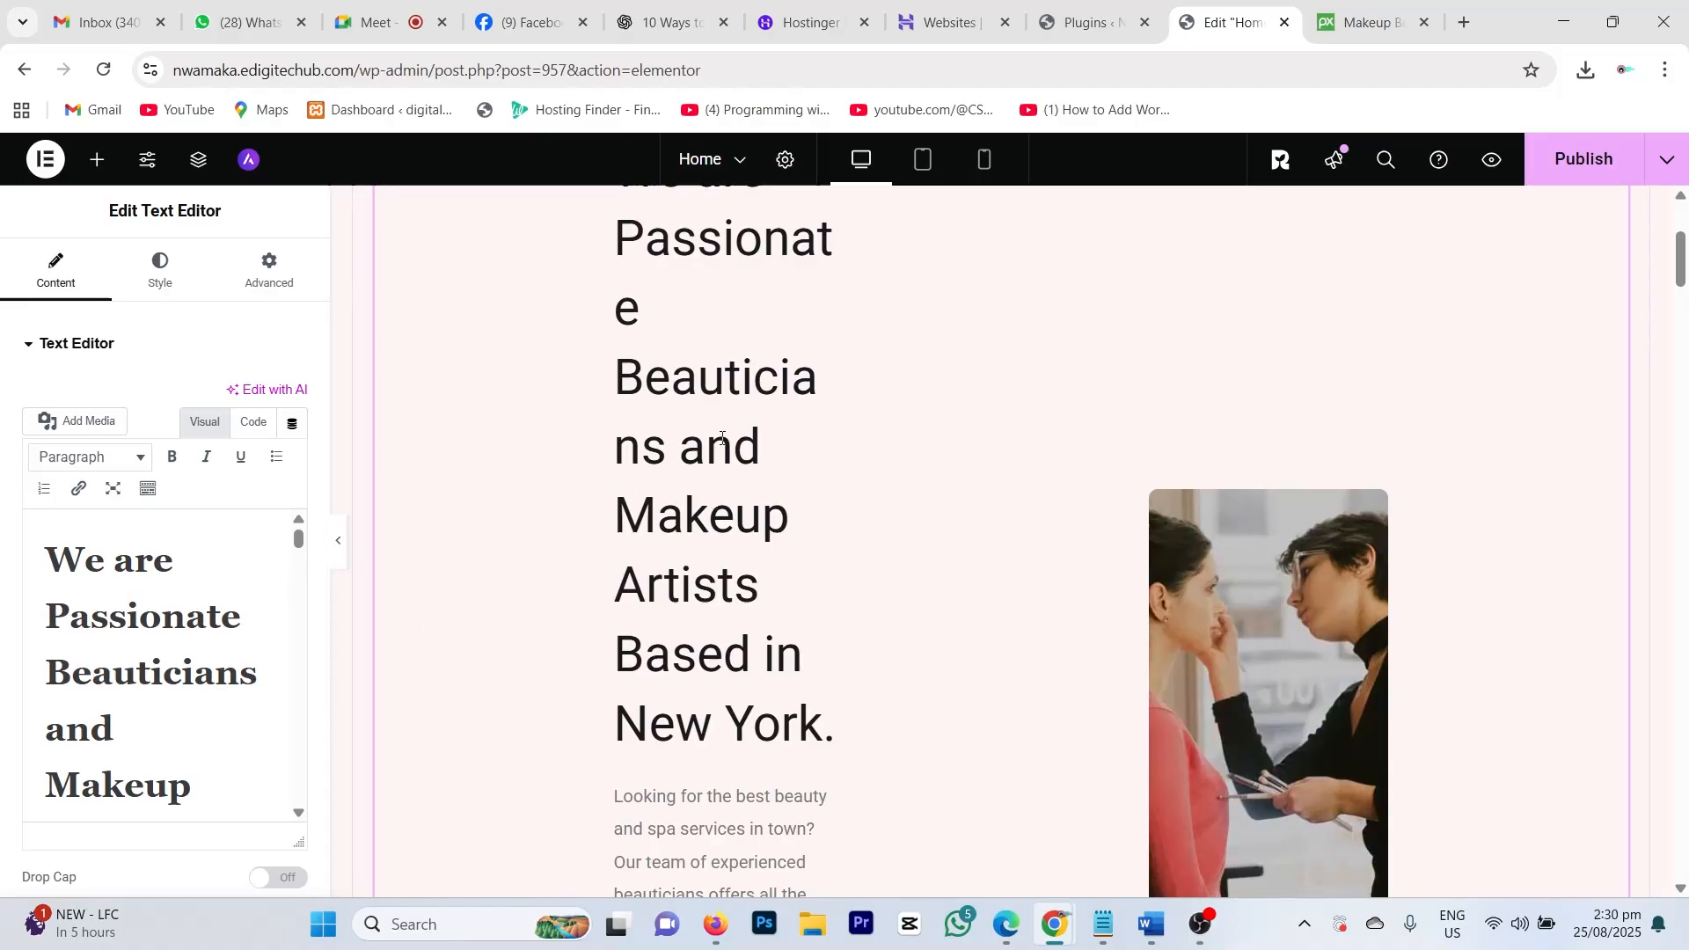
pyautogui.scroll(-6, 203, 704)
pyautogui.scroll(2, 231, 684)
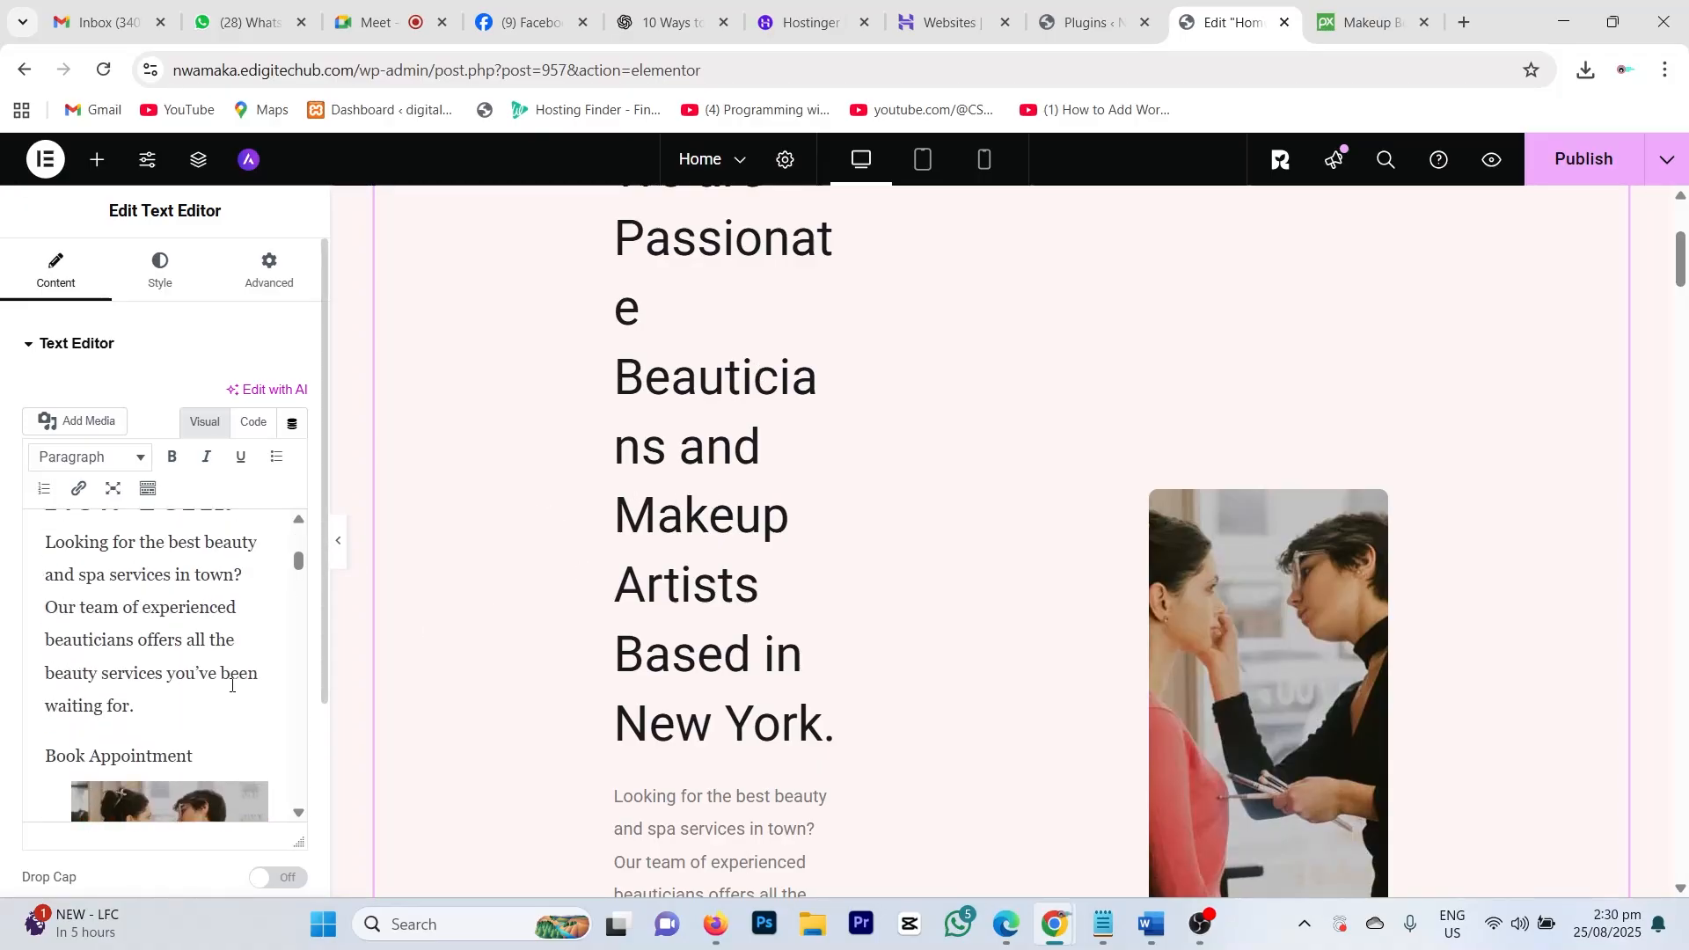
pyautogui.scroll(3, 232, 684)
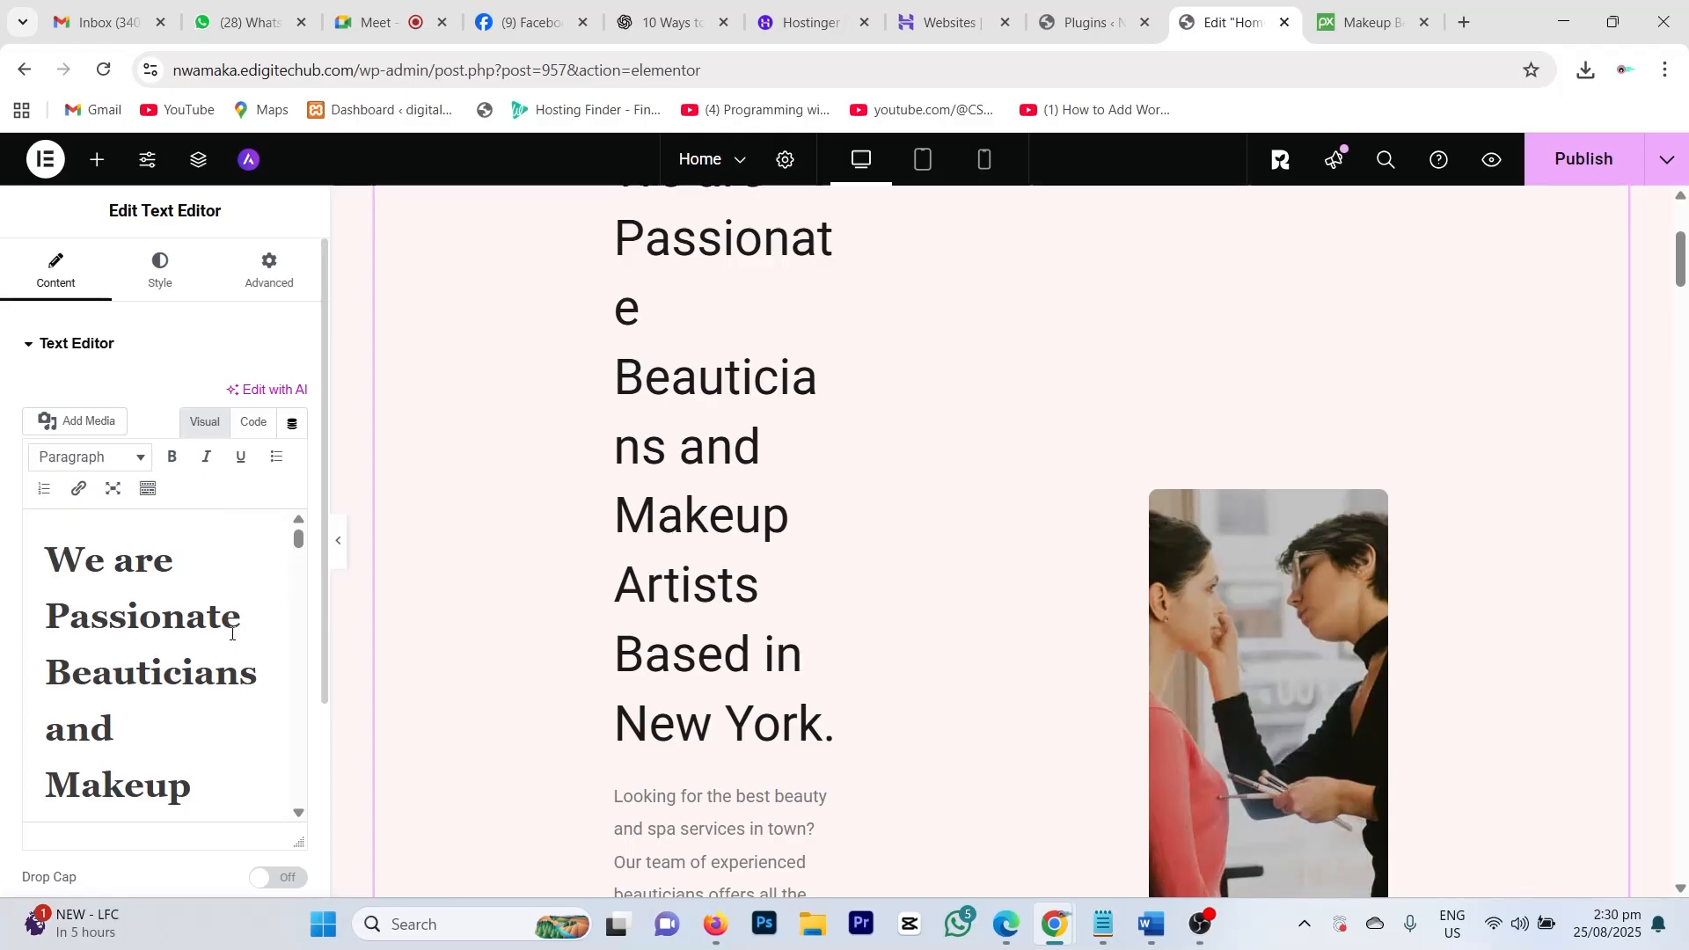
pyautogui.click(231, 633)
pyautogui.scroll(-4, 219, 642)
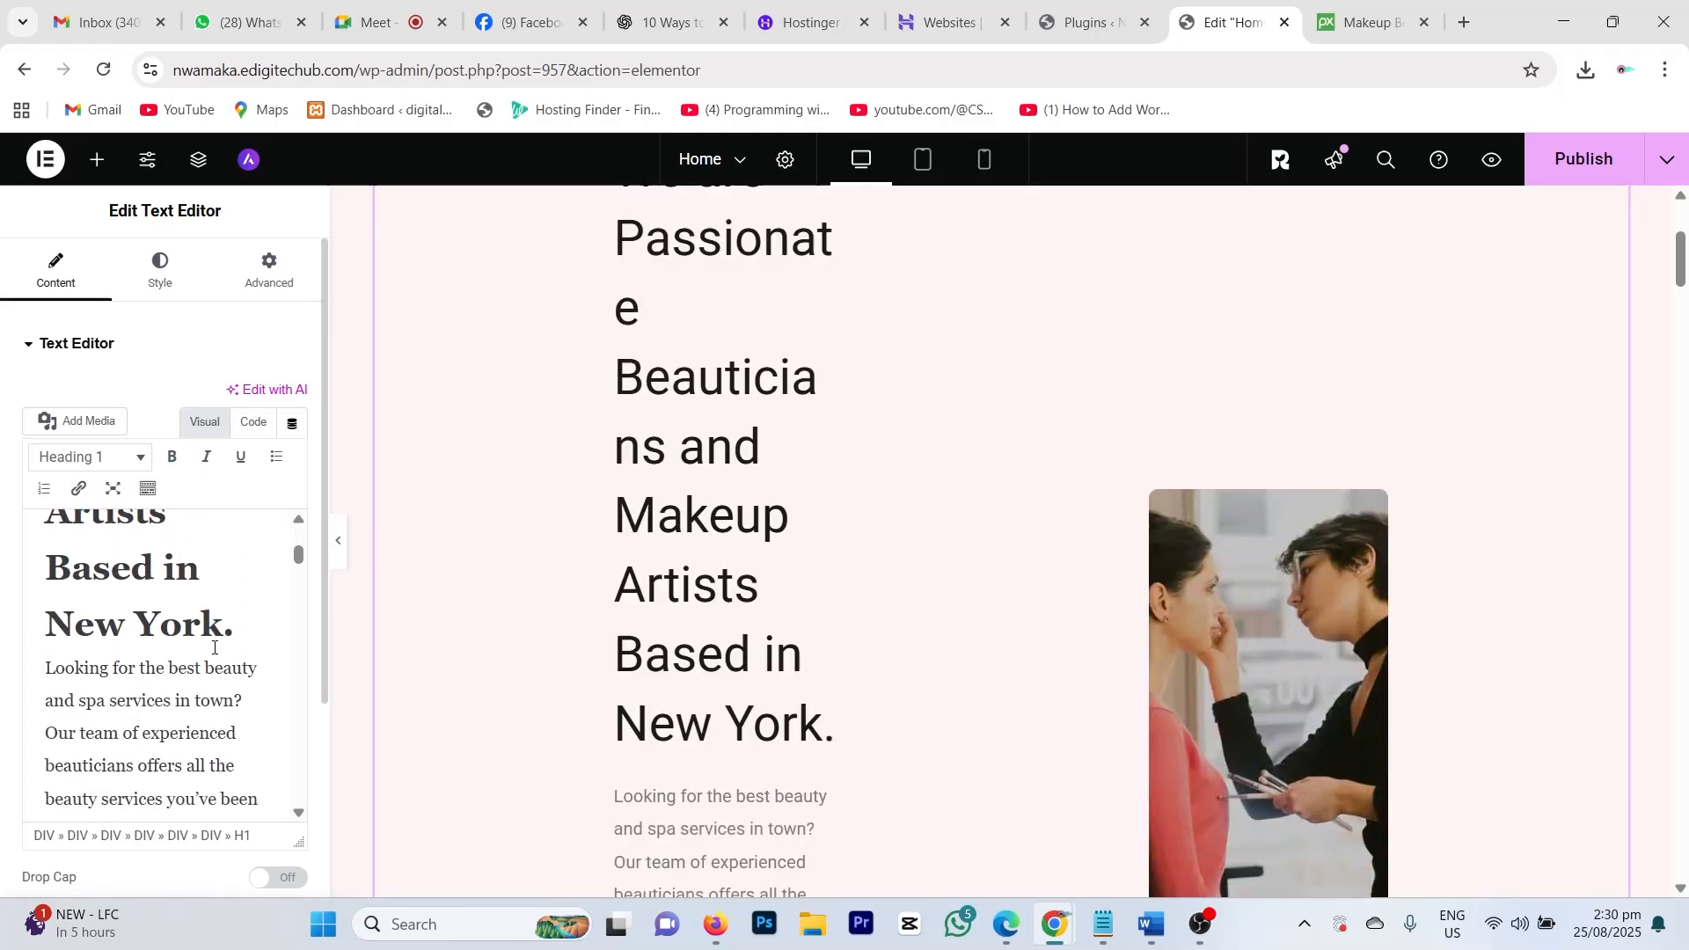
# Step: Replace the words after 'Passionate' with 'Hair Revamping And Washing Dome', fixing typos along the way
pyautogui.moveTo(230, 628); pyautogui.dragTo(50, 666)
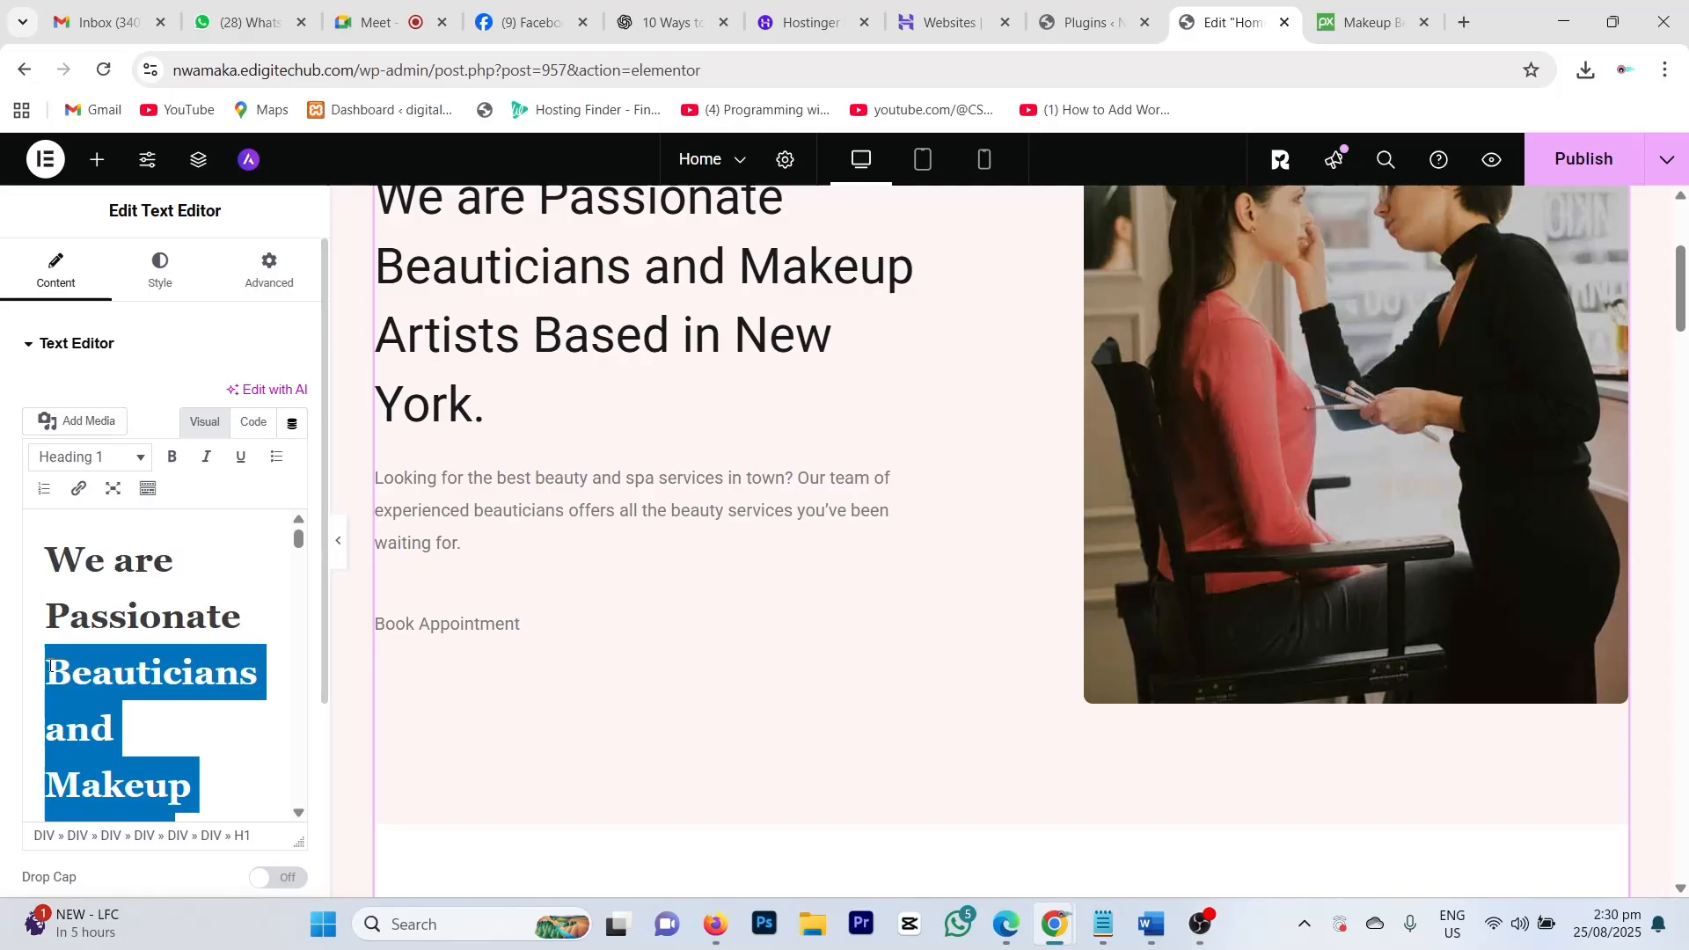
pyautogui.write('H')
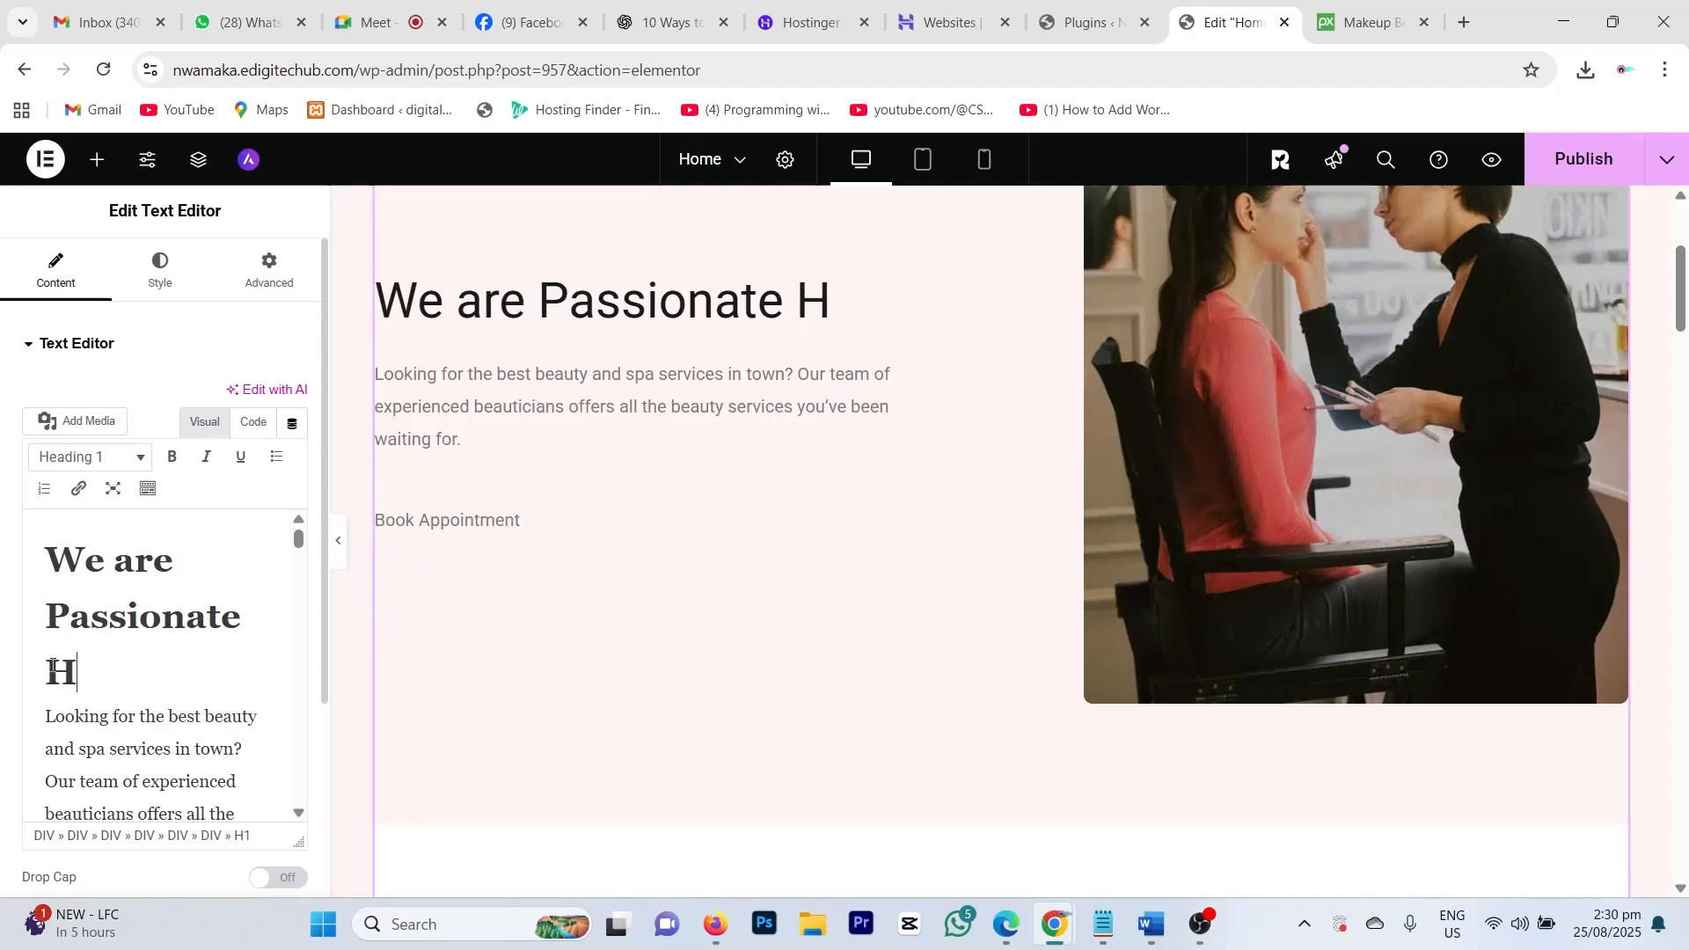
pyautogui.write('air ')
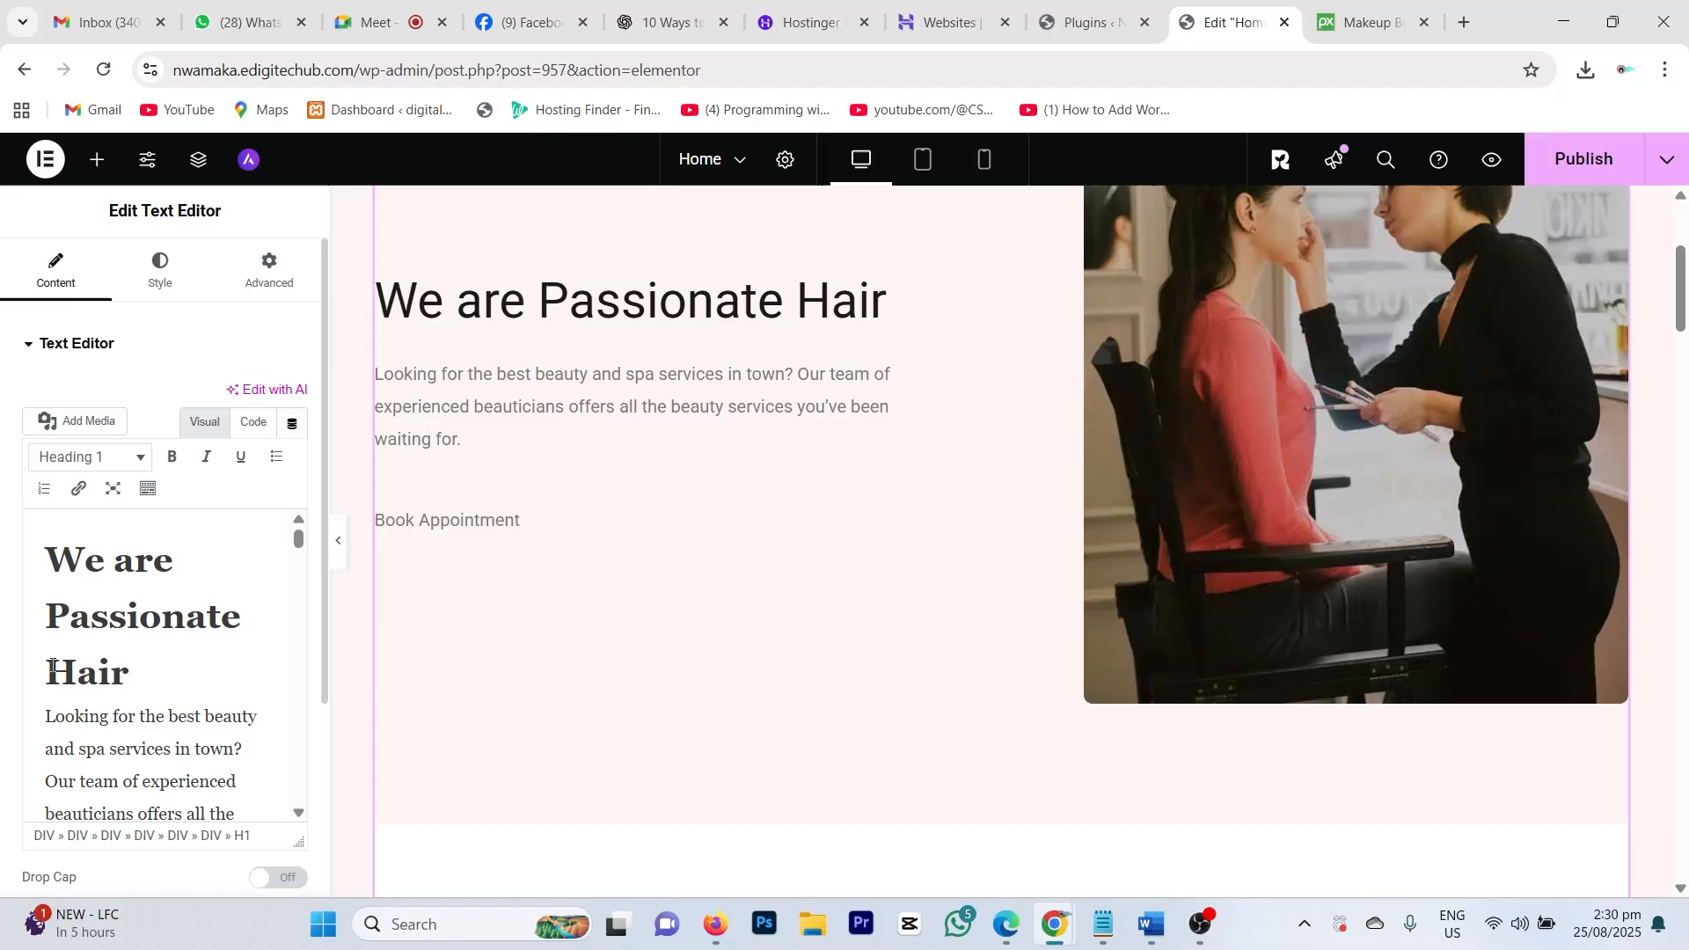
pyautogui.write('RE')
pyautogui.press('BackSpace')
pyautogui.press('BackSpace')
pyautogui.write('C')
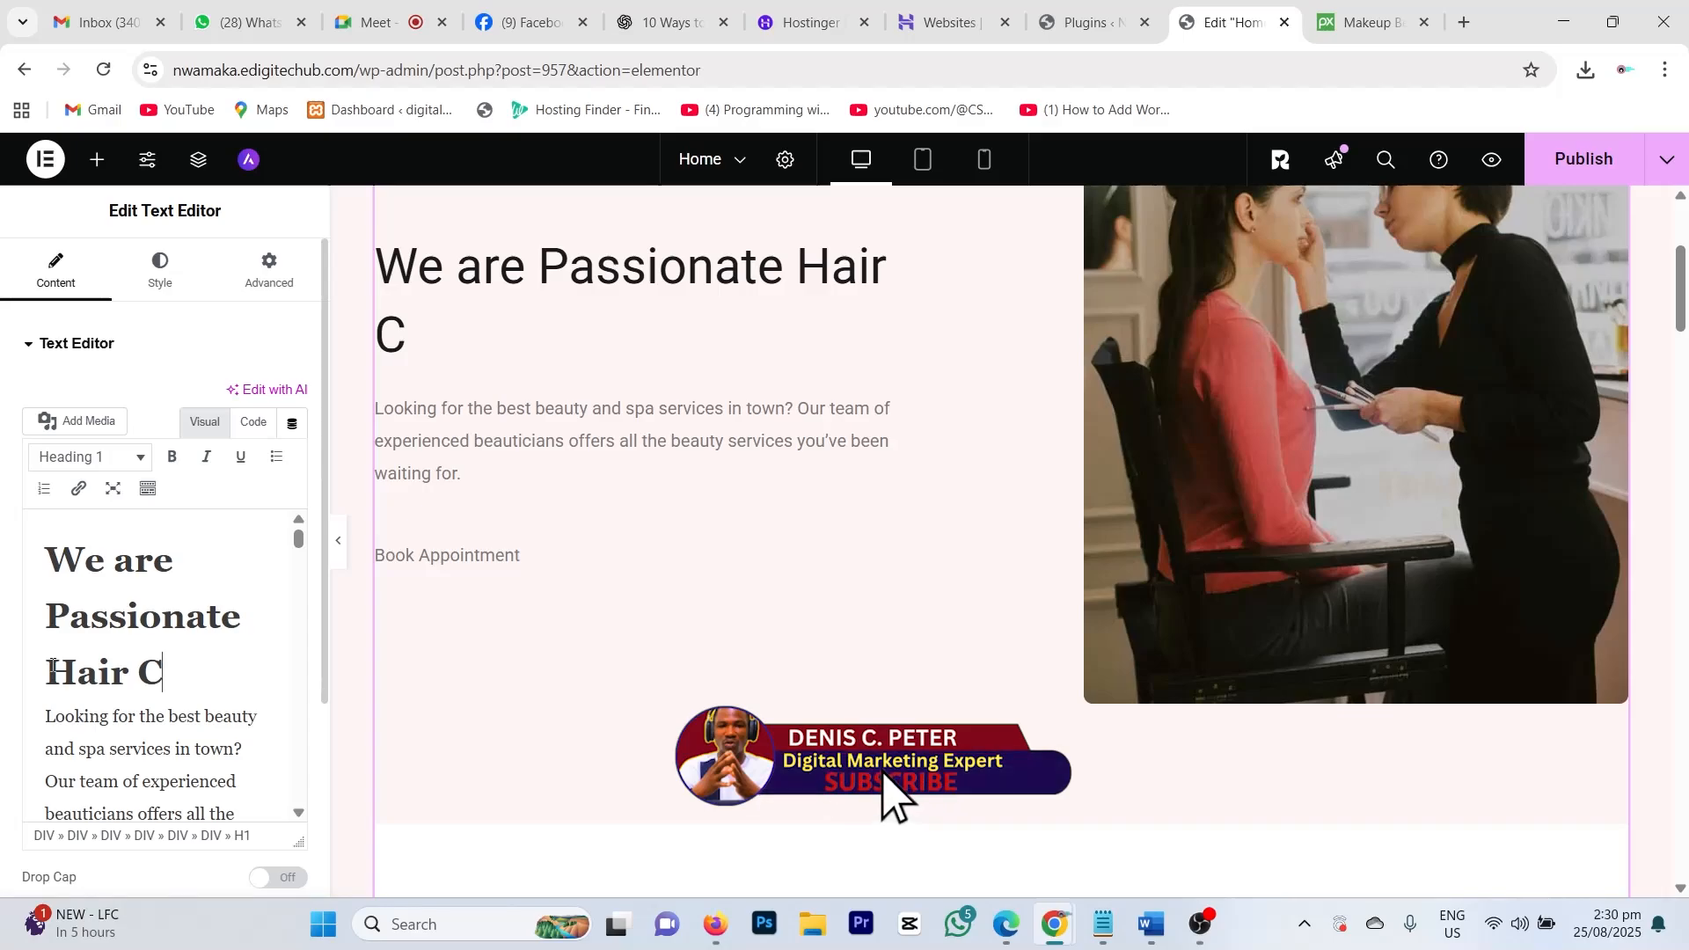
pyautogui.write('L')
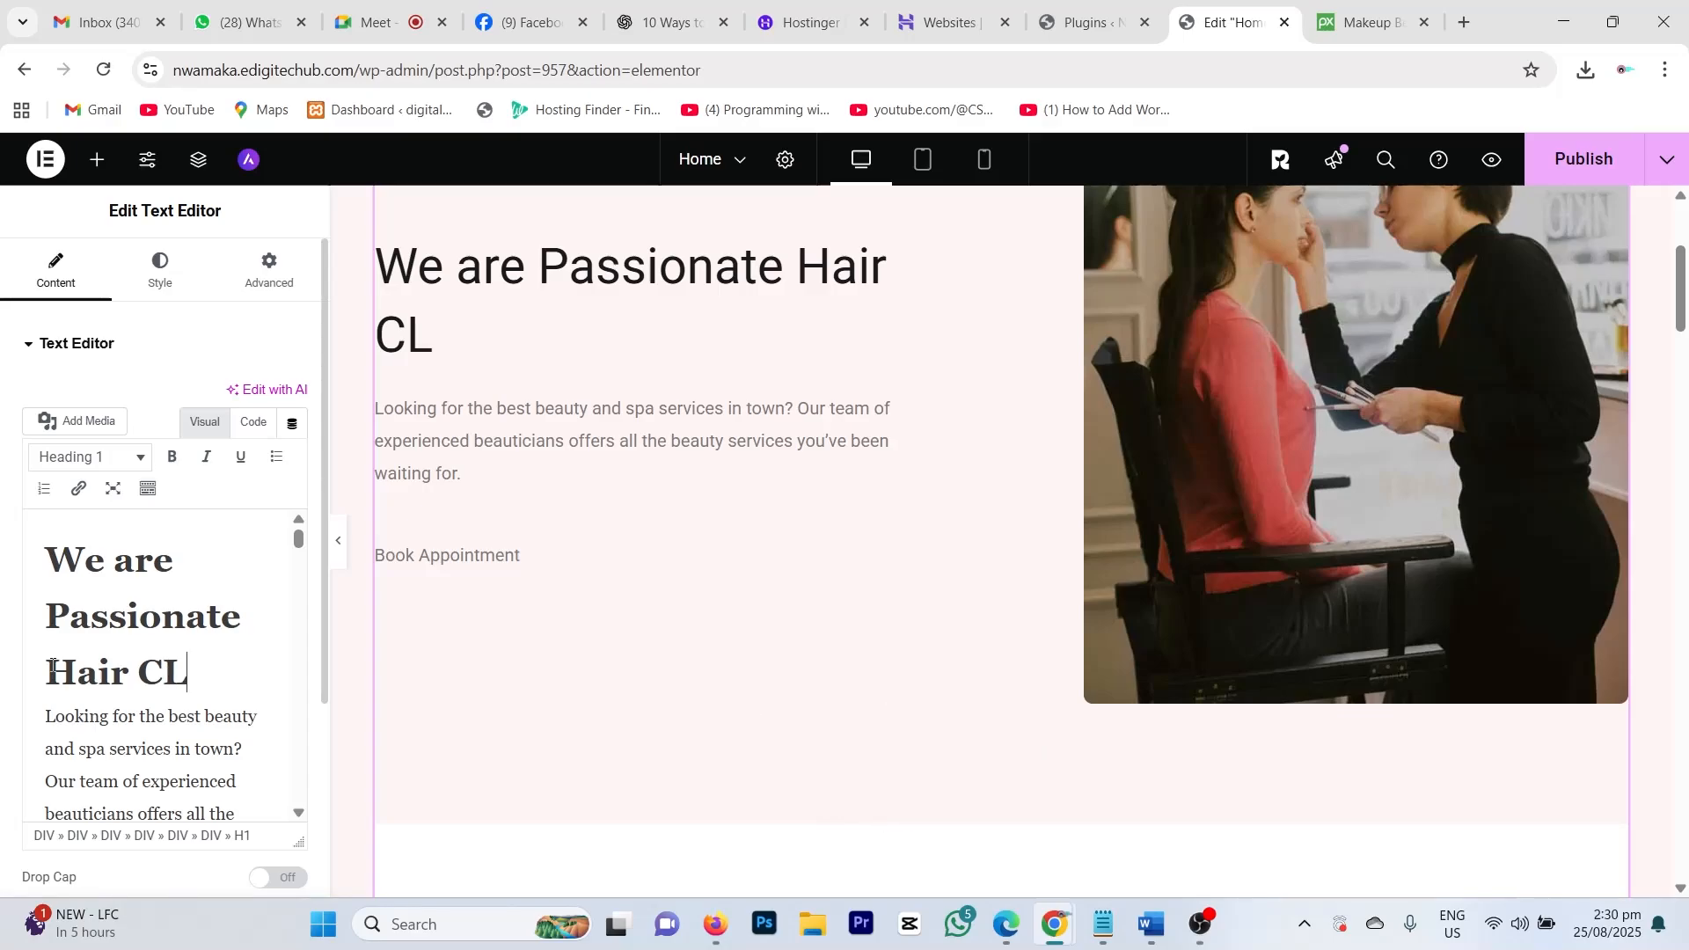
pyautogui.press('BackSpace')
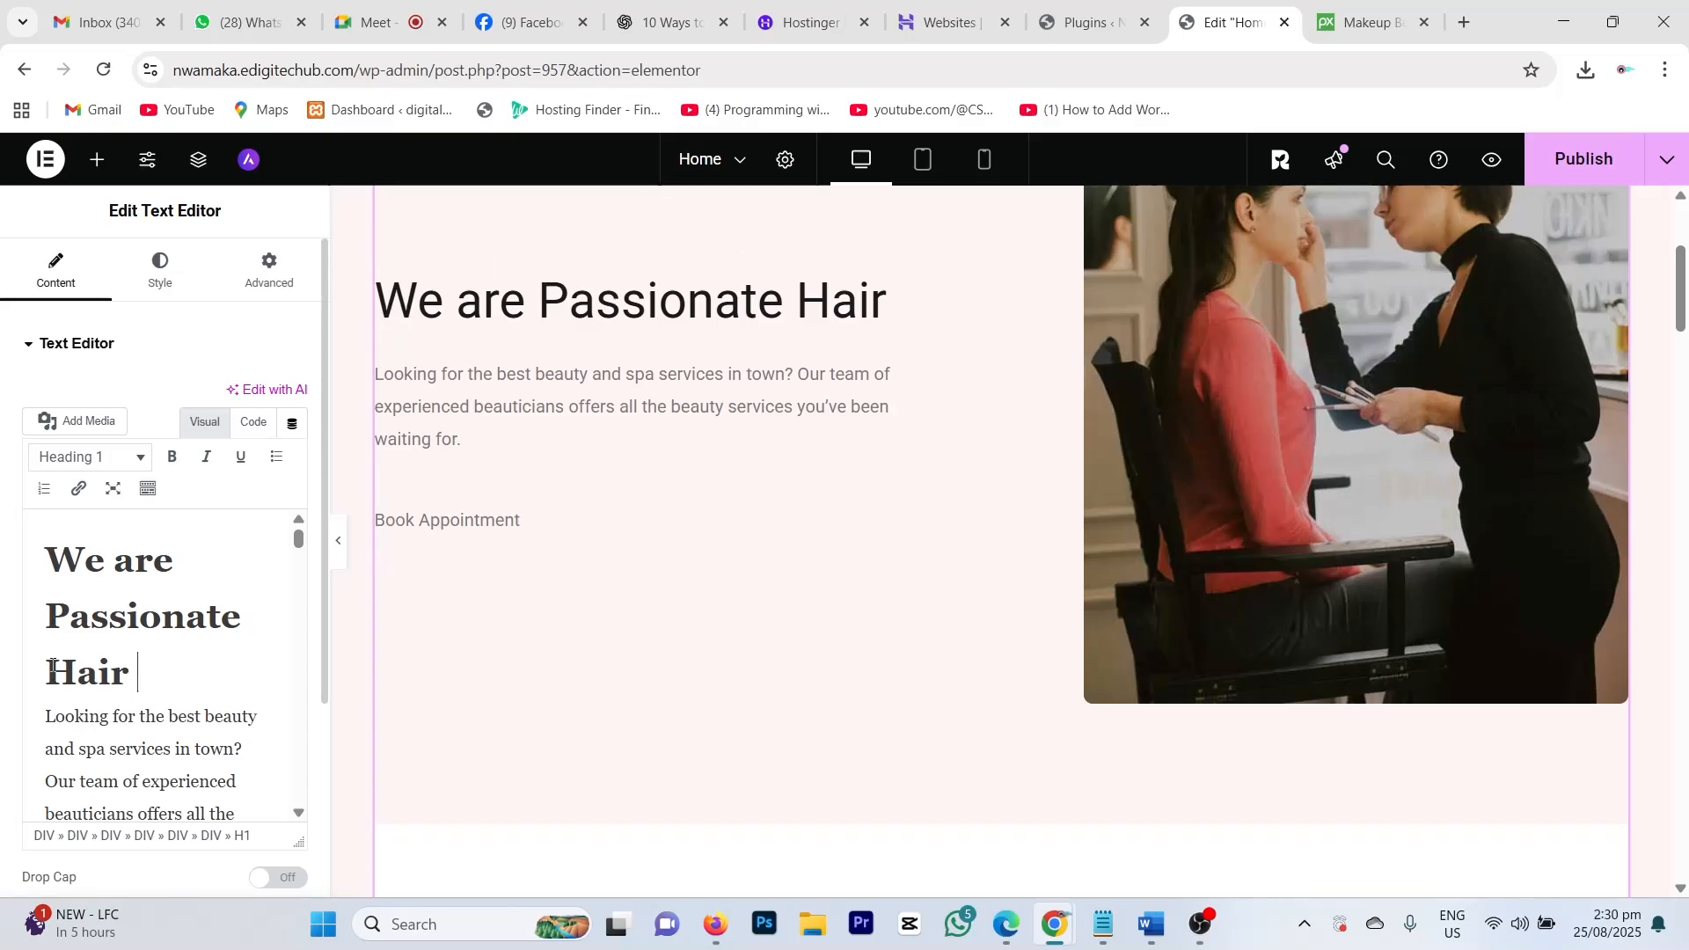
pyautogui.write('Re')
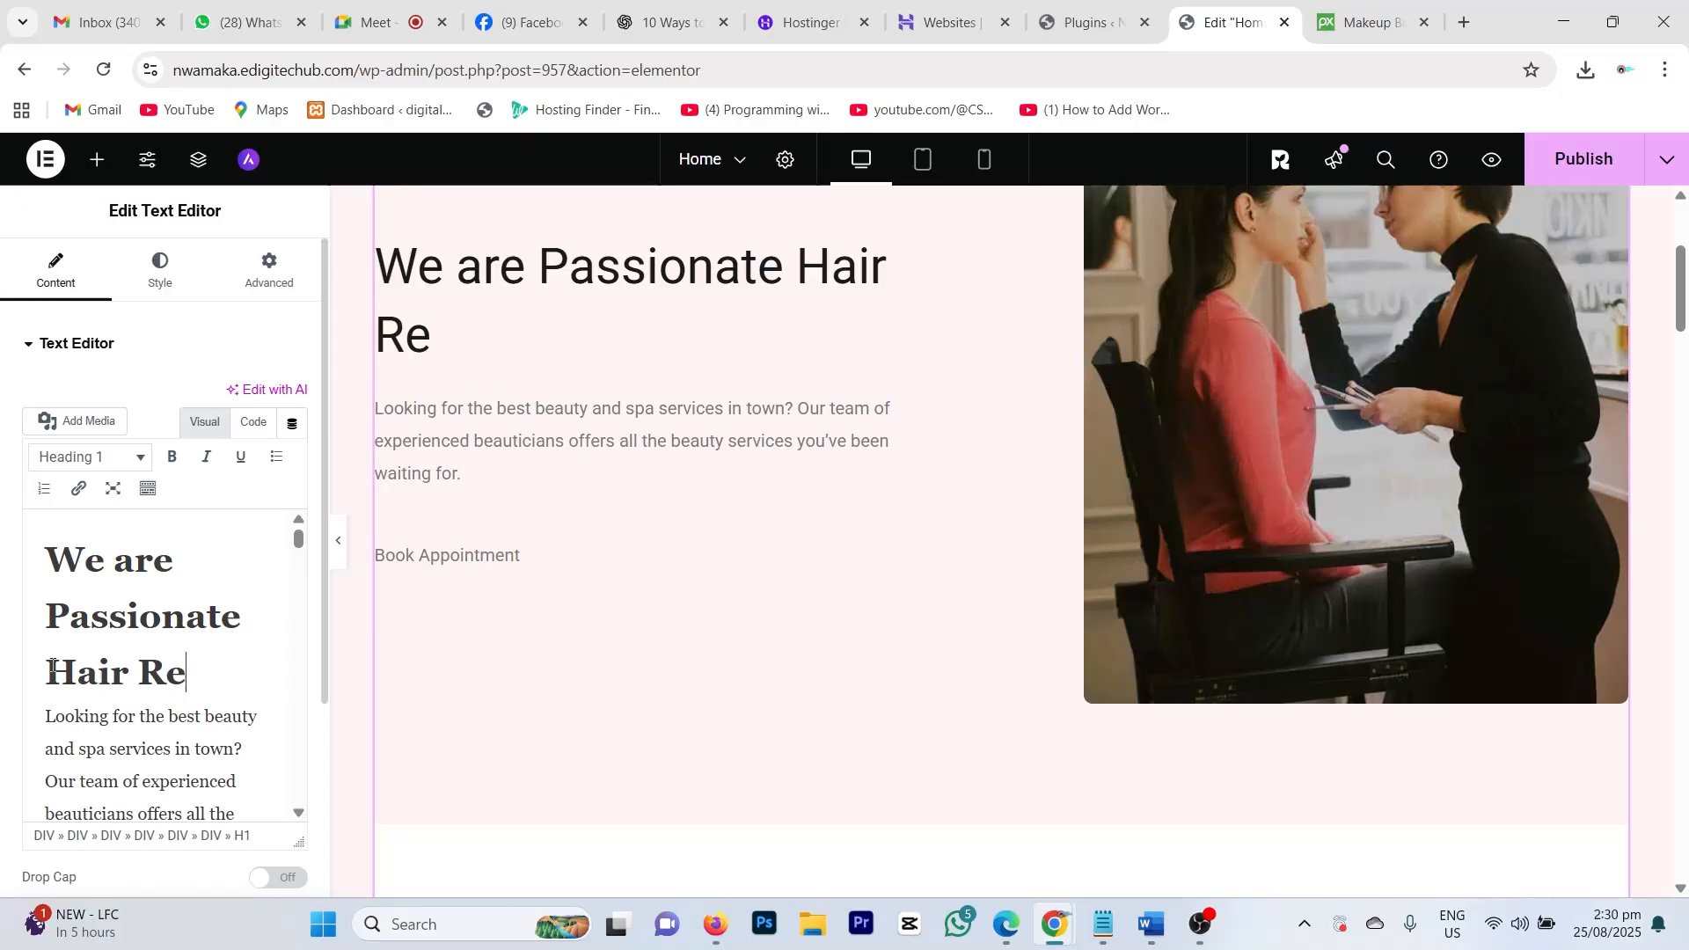
pyautogui.write('vamping ')
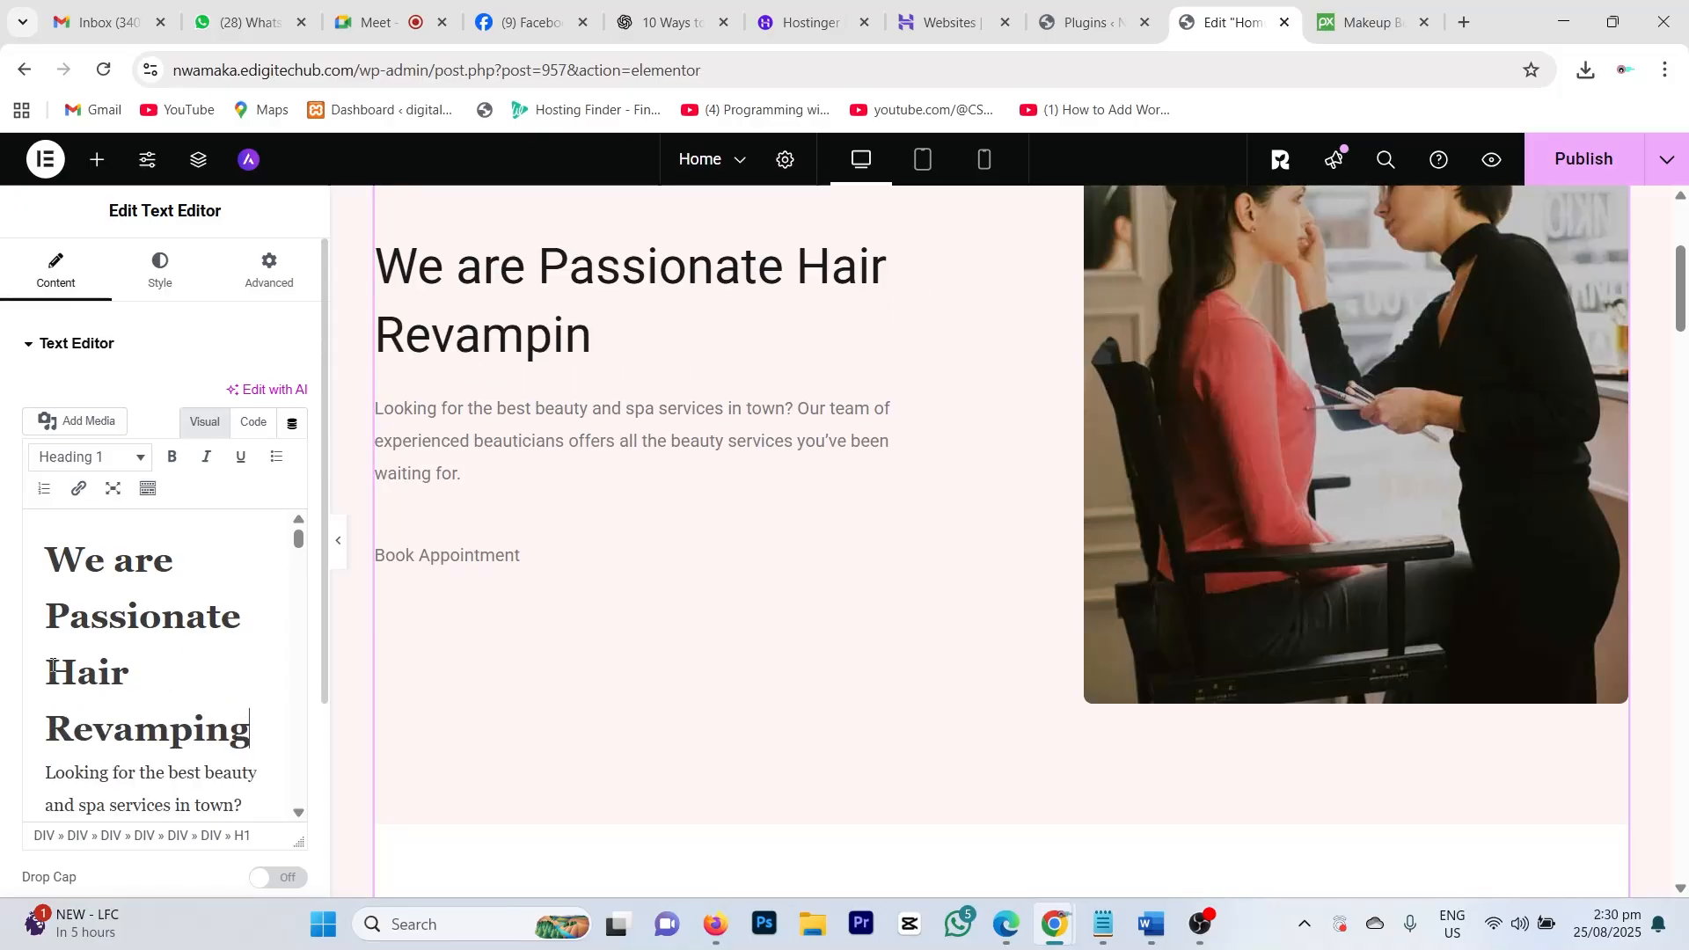
pyautogui.write('And ')
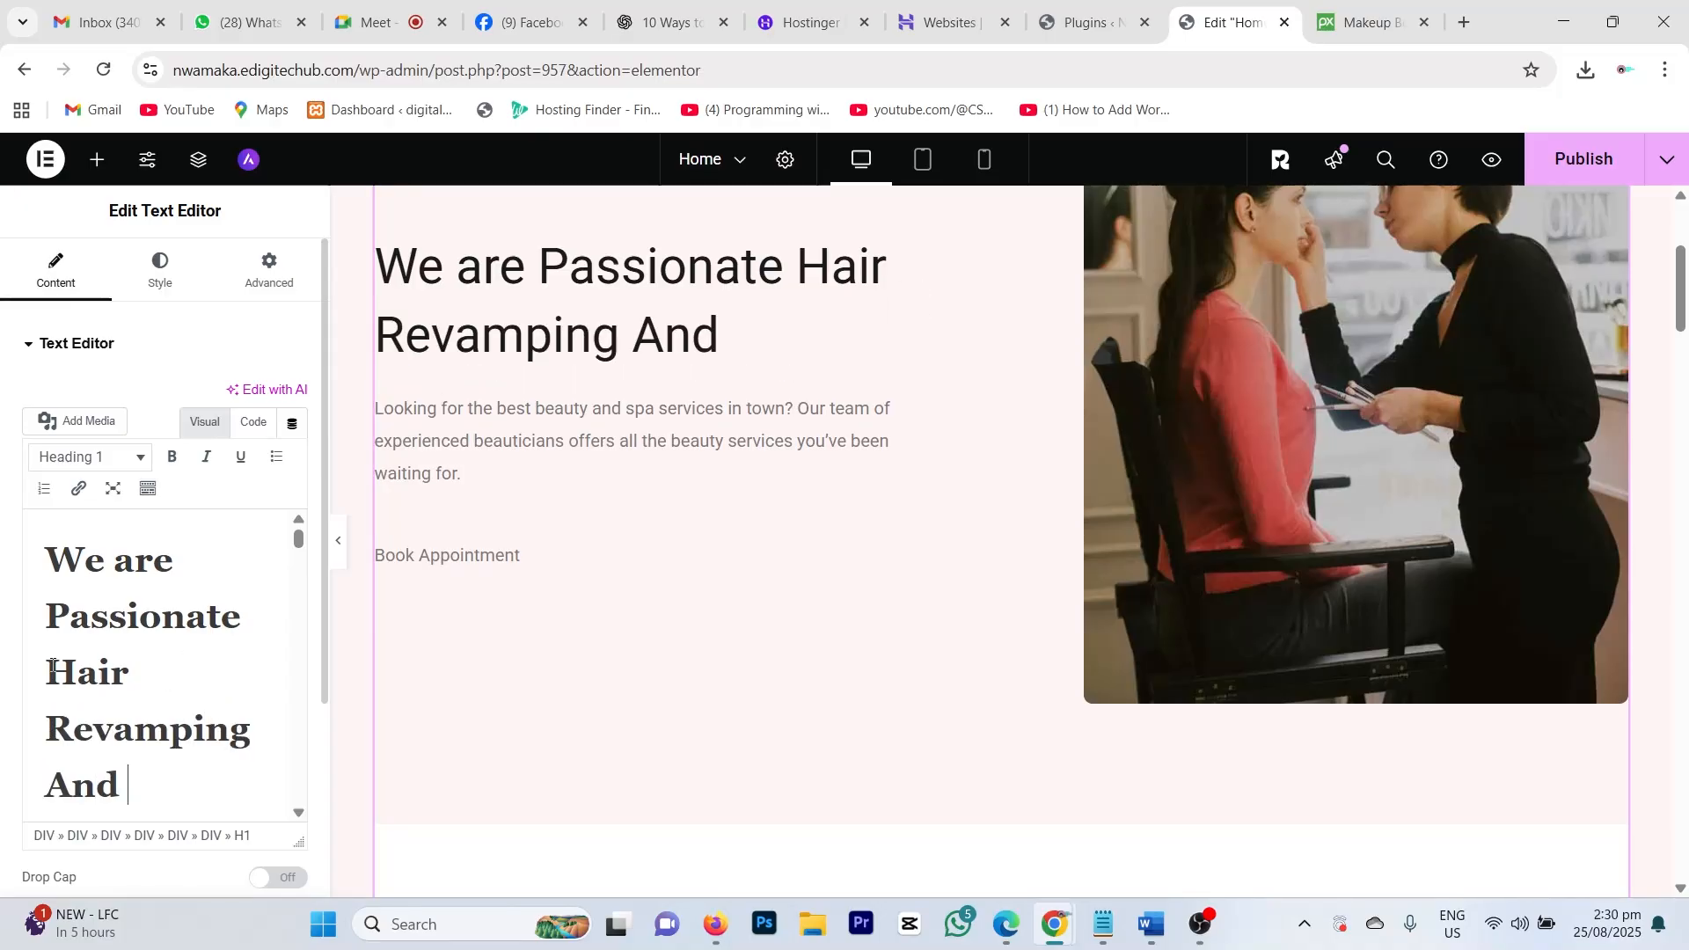
pyautogui.write('Washing')
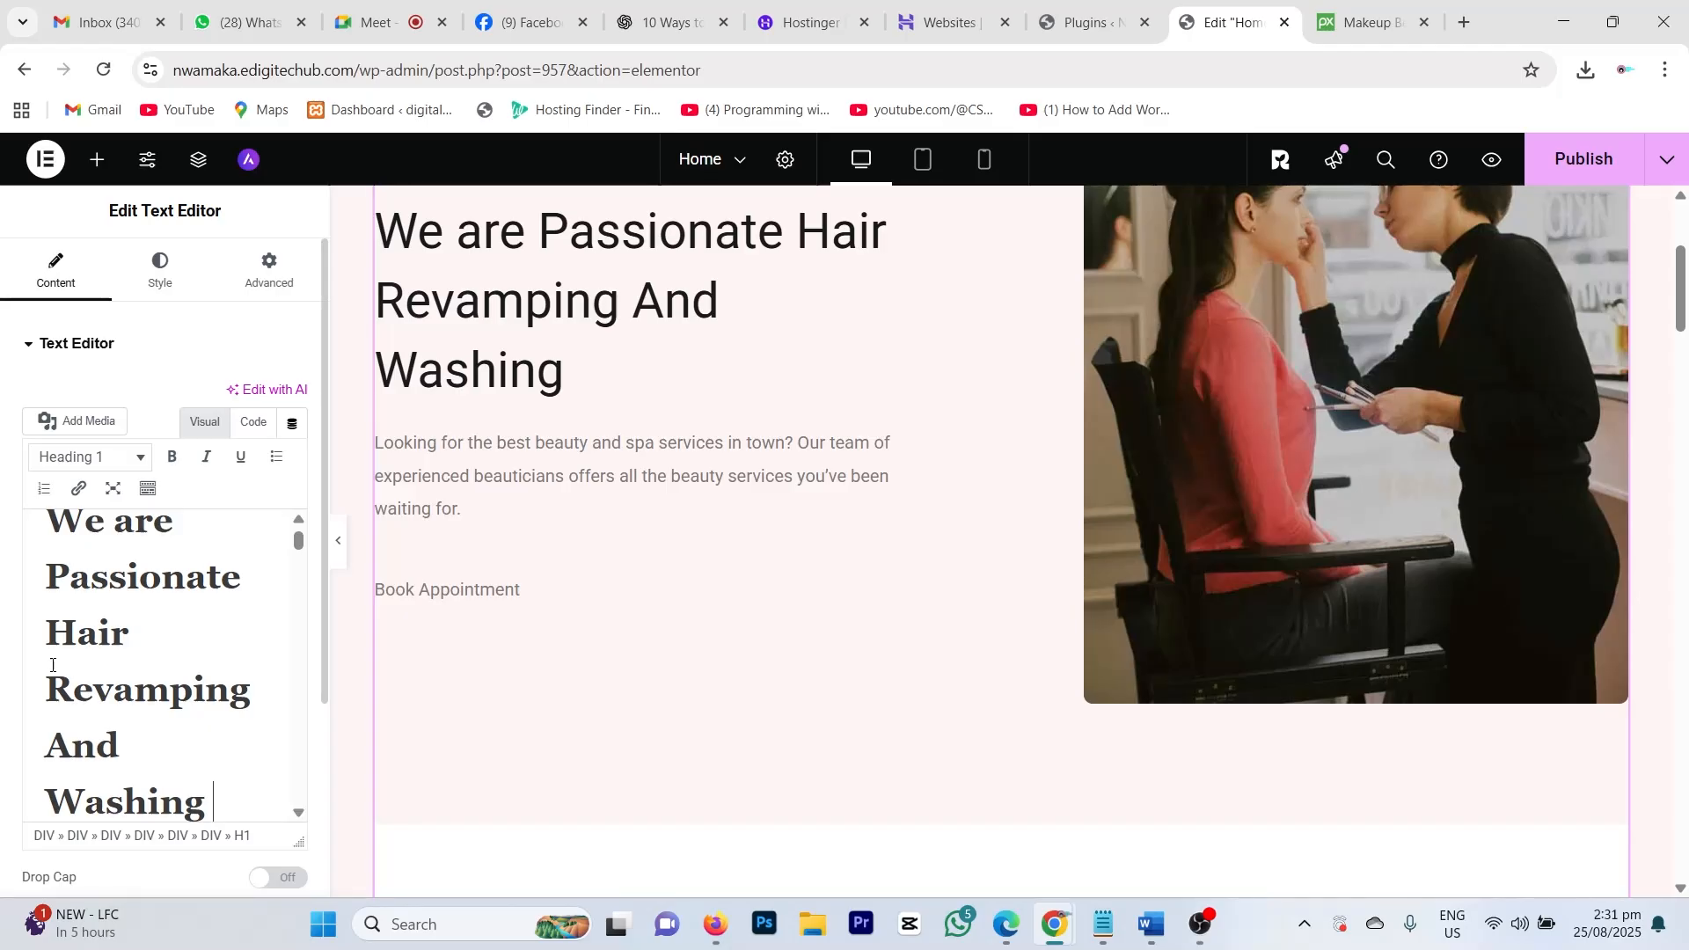
pyautogui.write('Huv')
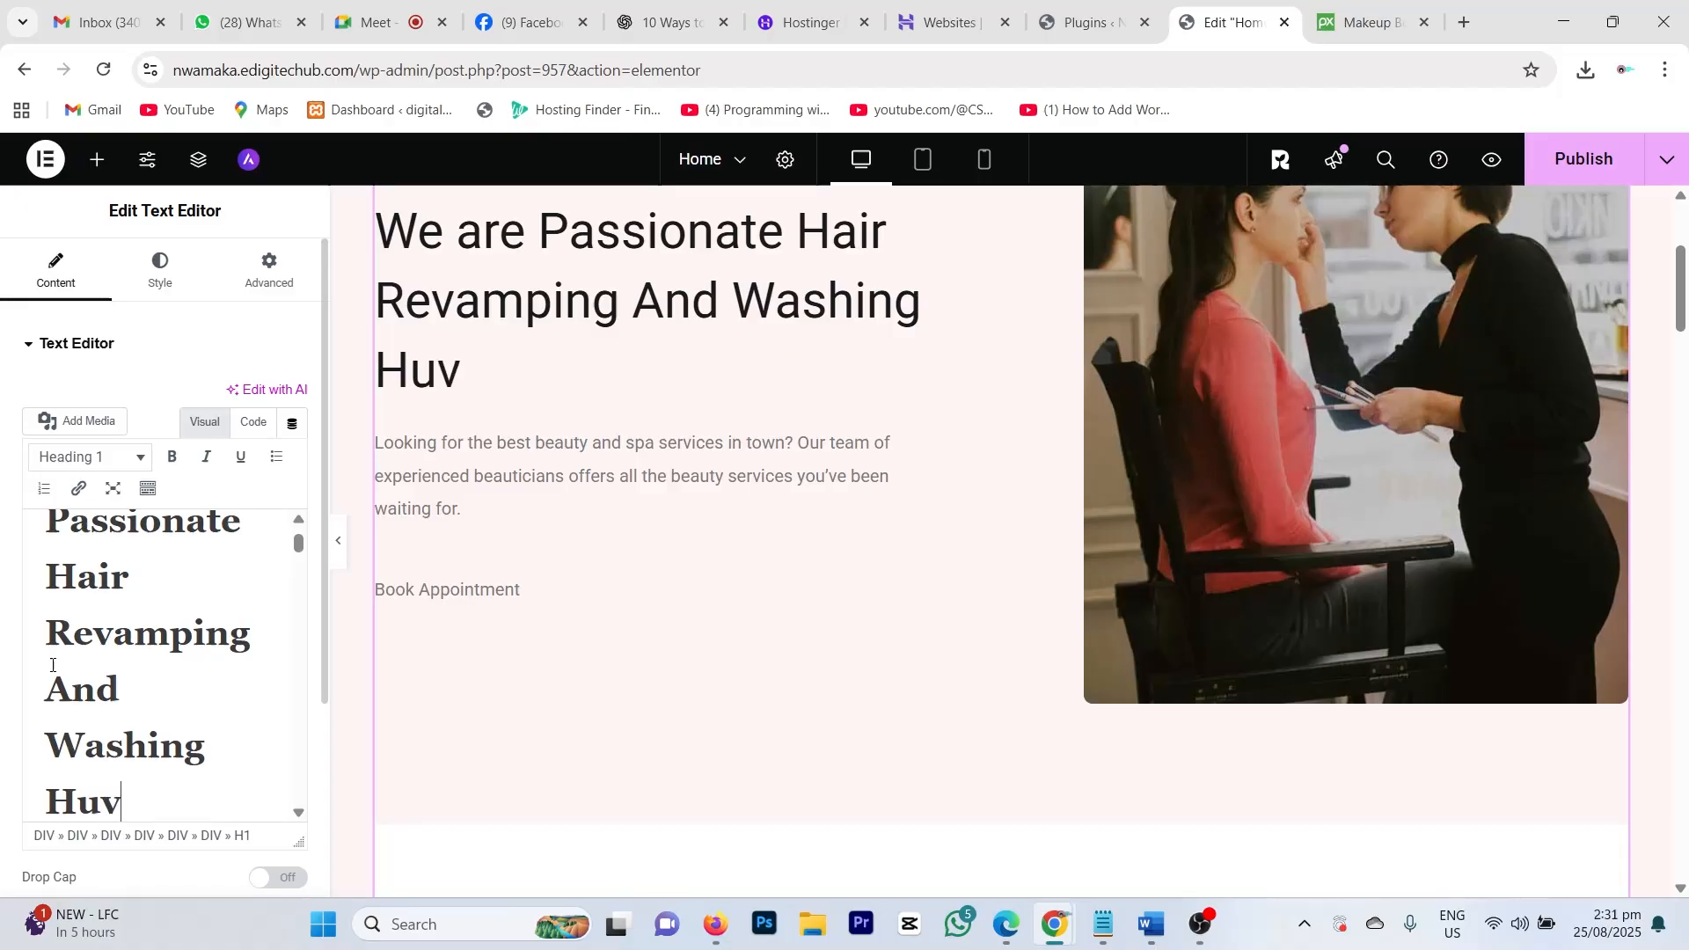
pyautogui.write('b')
pyautogui.press('BackSpace')
pyautogui.press('BackSpace')
pyautogui.write('ub')
pyautogui.press('BackSpace')
pyautogui.press('BackSpace')
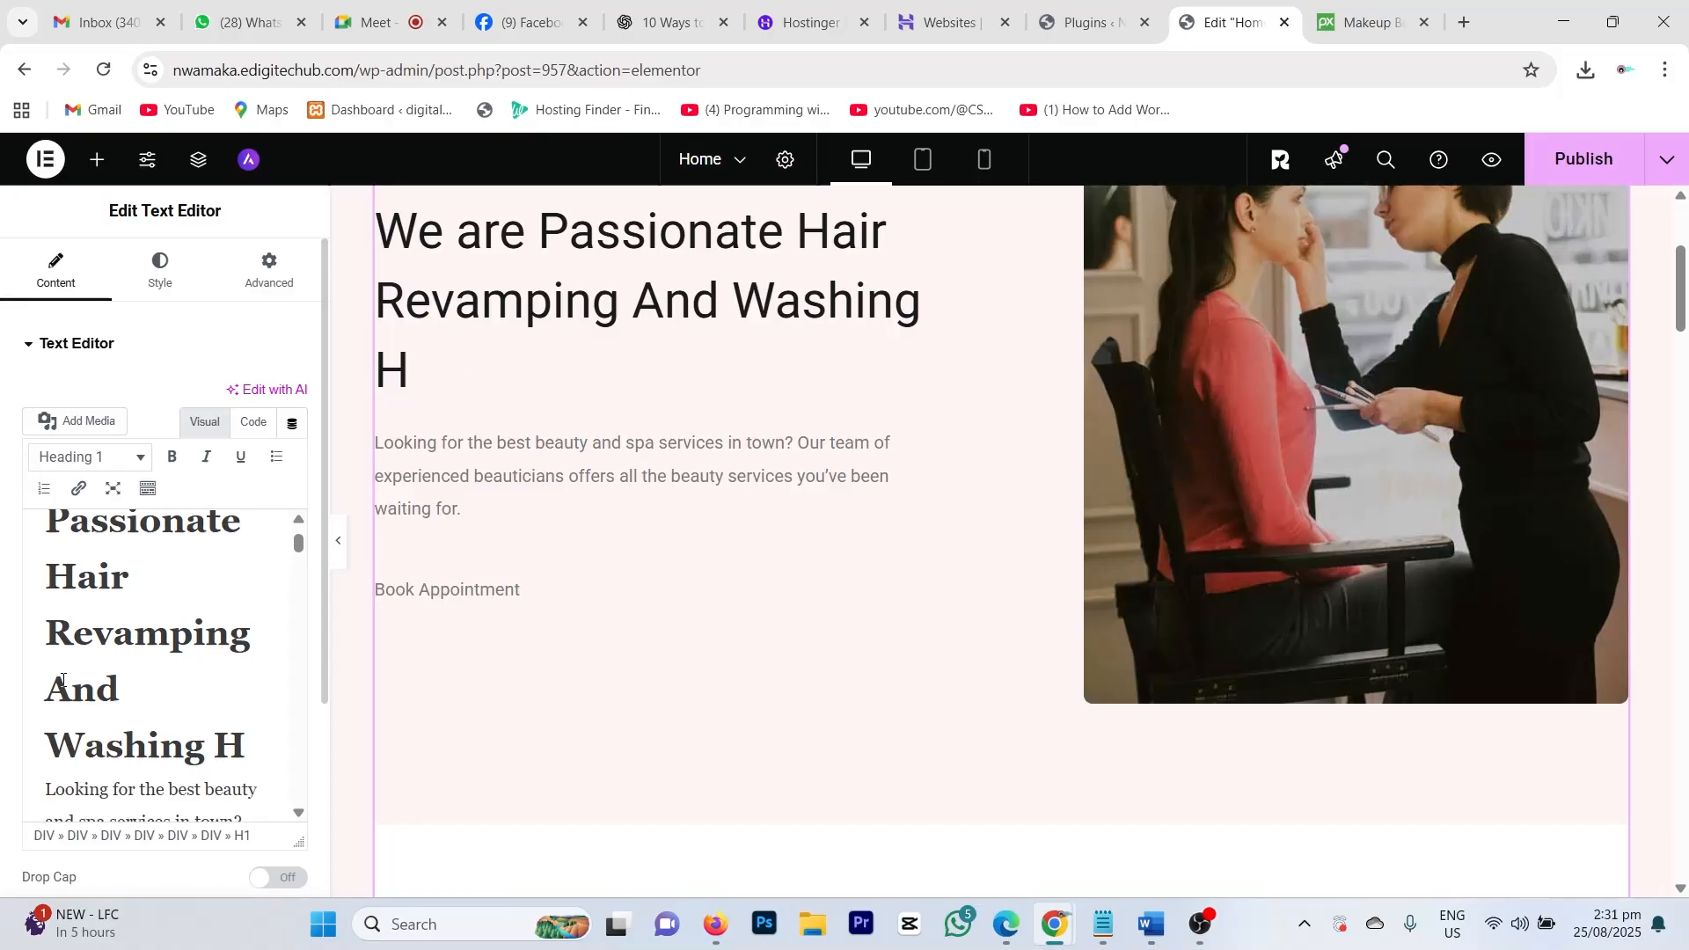
pyautogui.press('BackSpace')
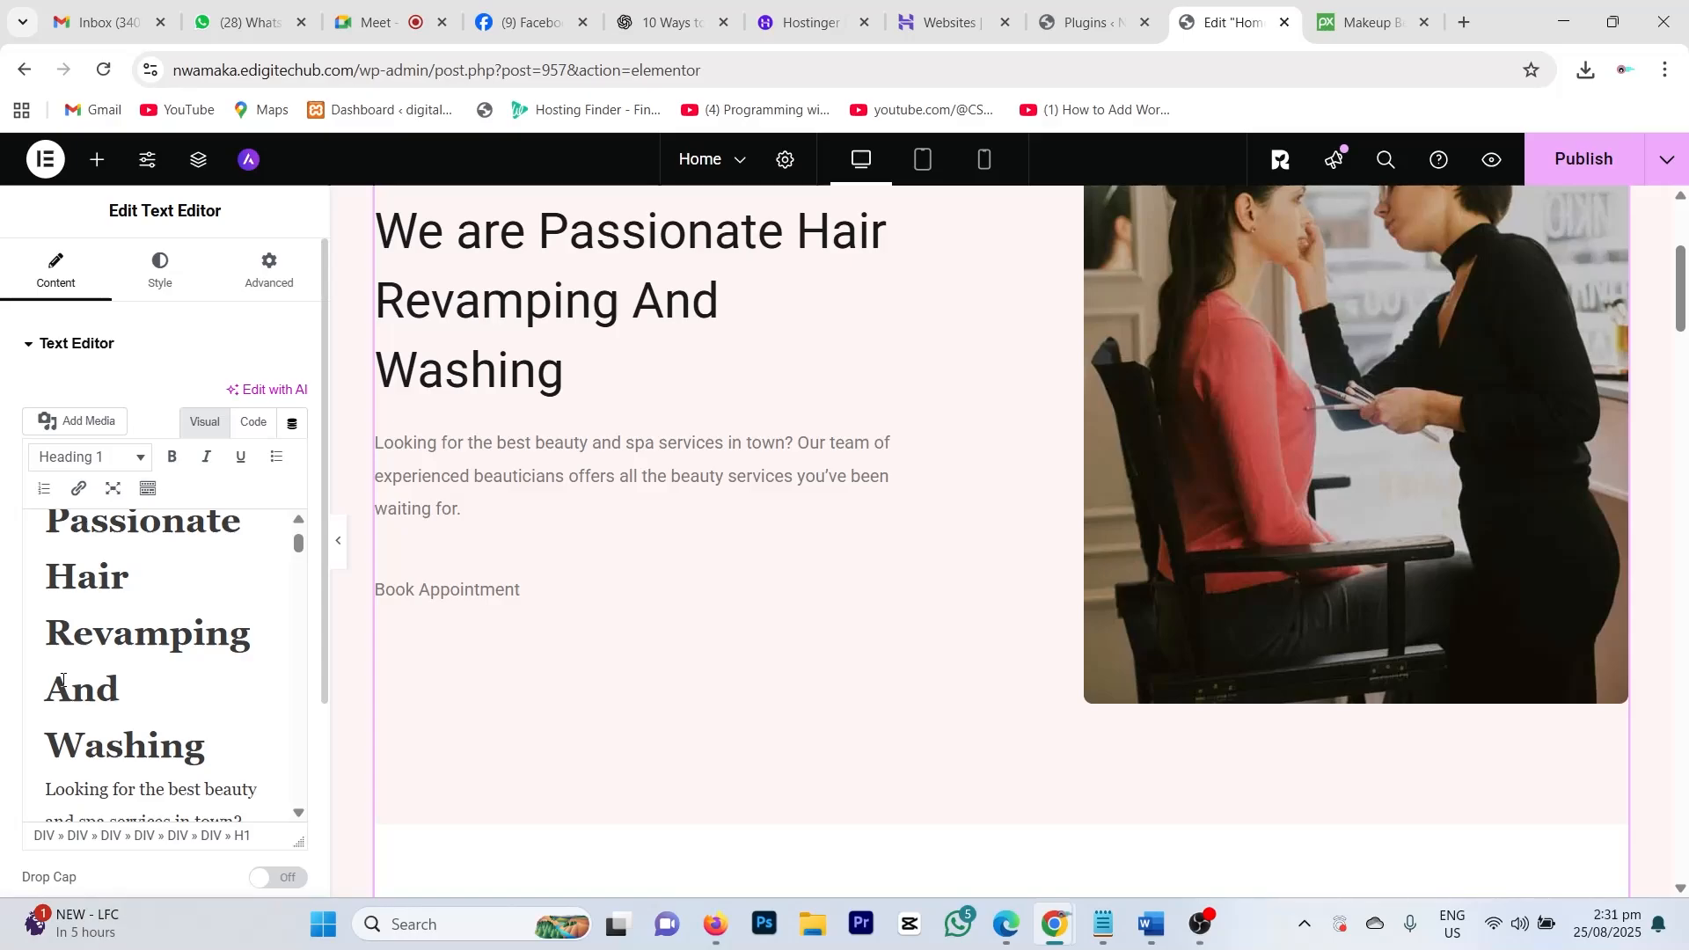
pyautogui.write('Dome')
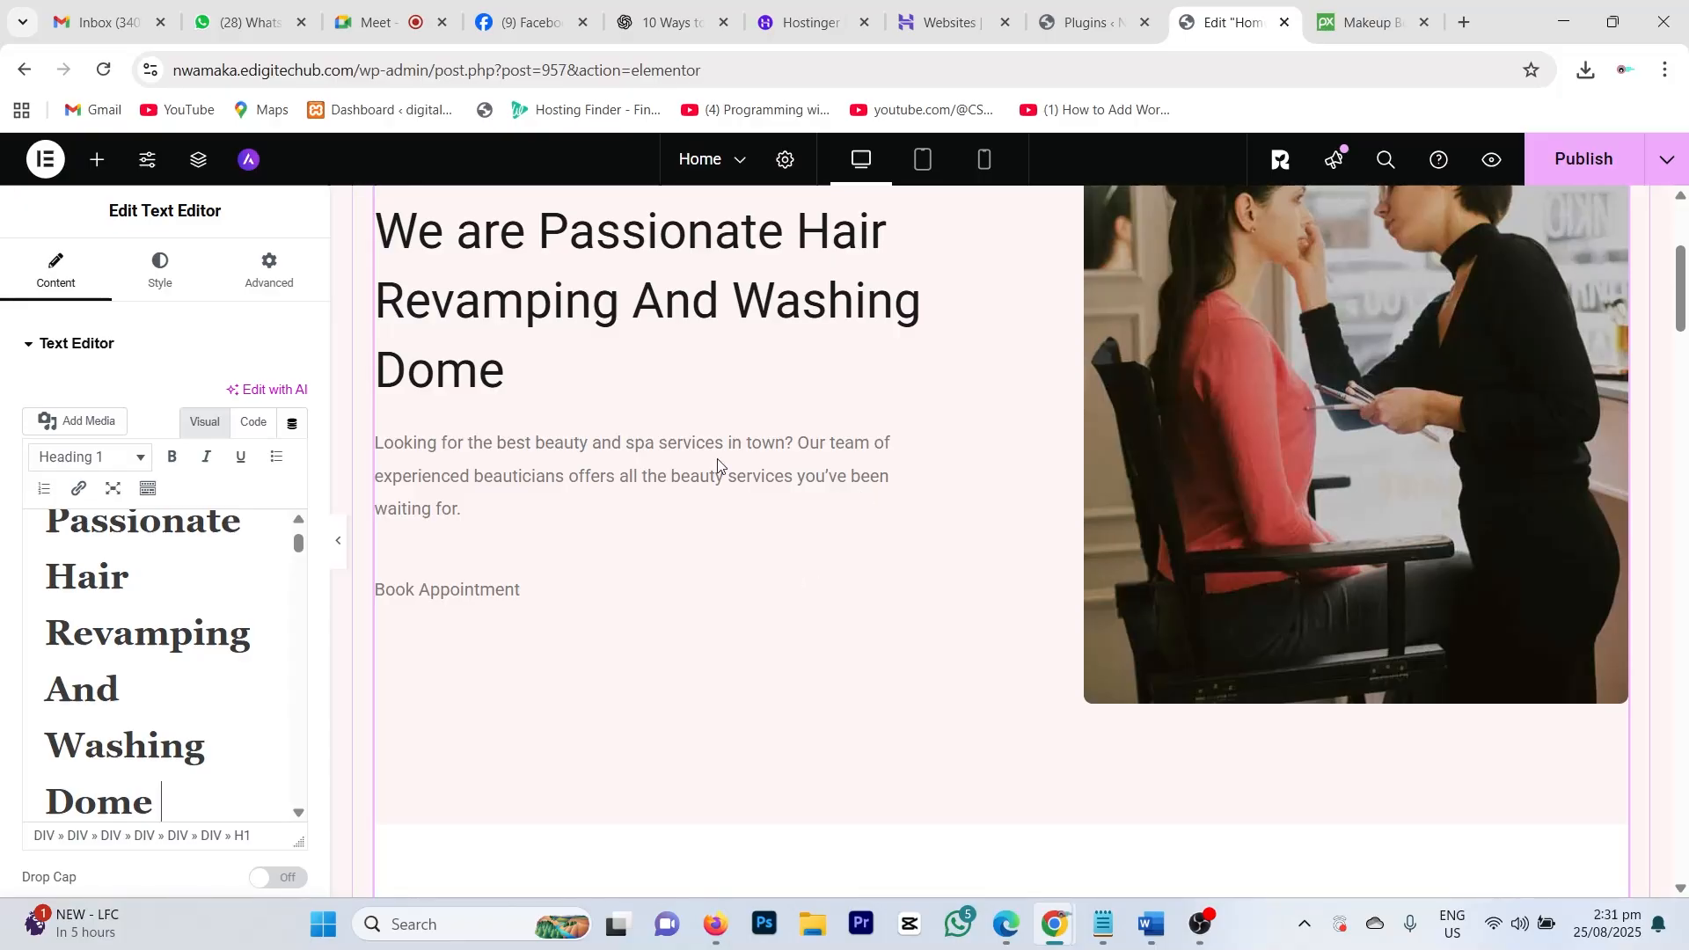
# Step: Scroll the text content to the photo above 'Our Services' and delete it
pyautogui.scroll(-9, 604, 464)
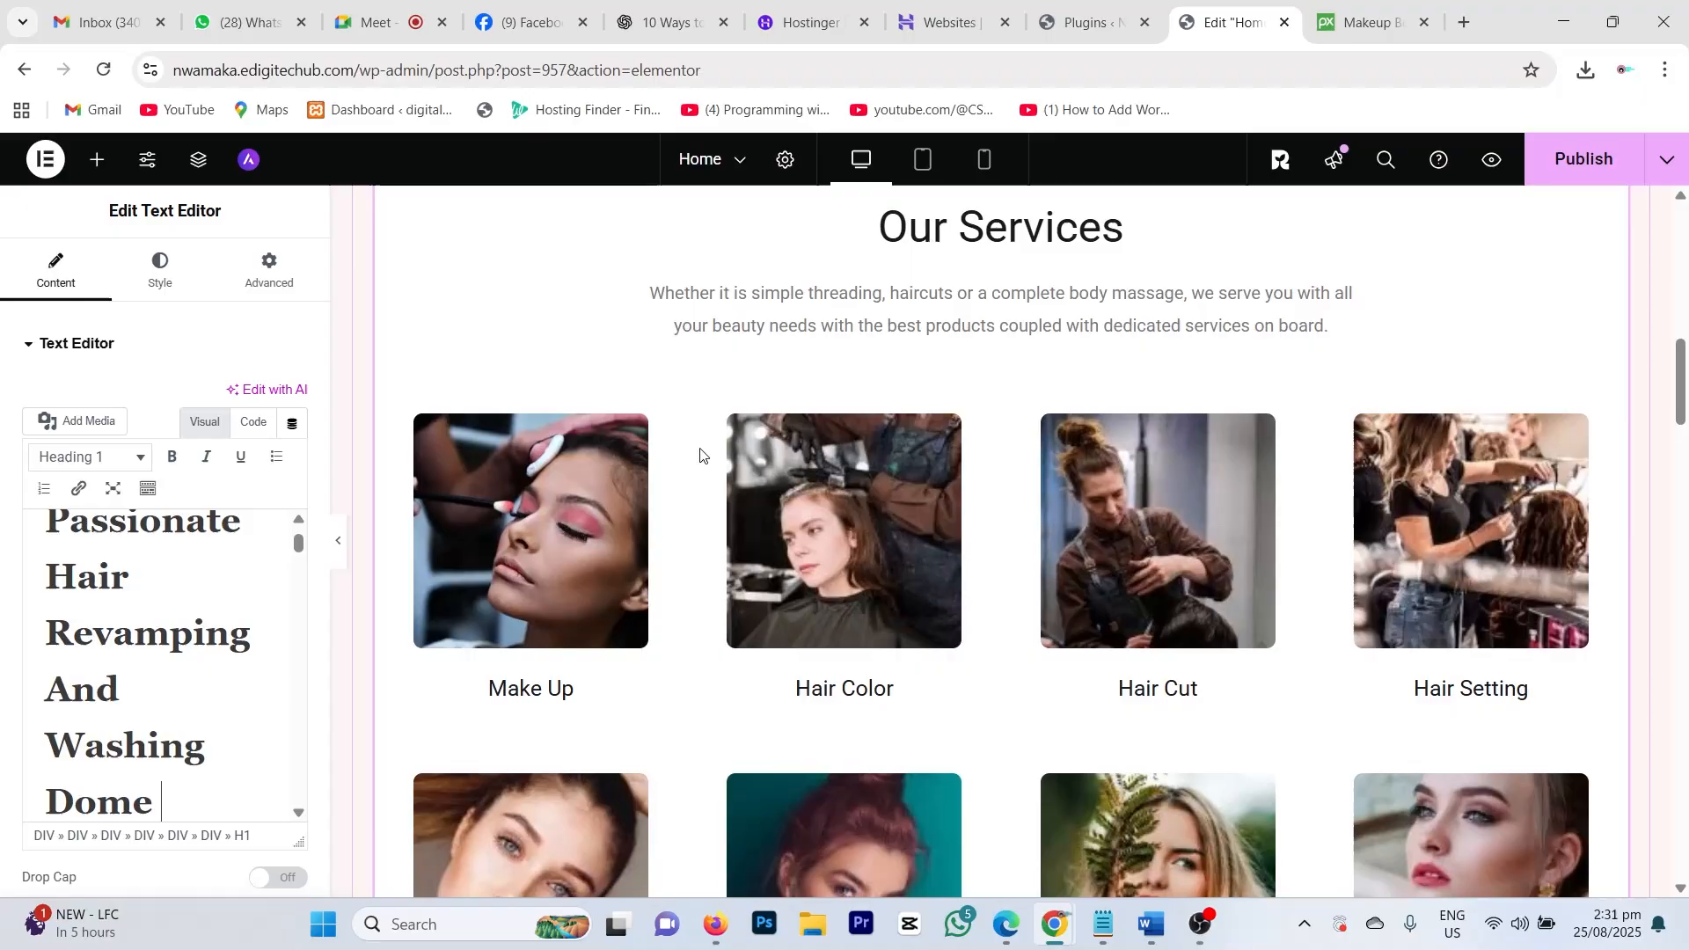
pyautogui.scroll(6, 747, 413)
pyautogui.scroll(6, 788, 385)
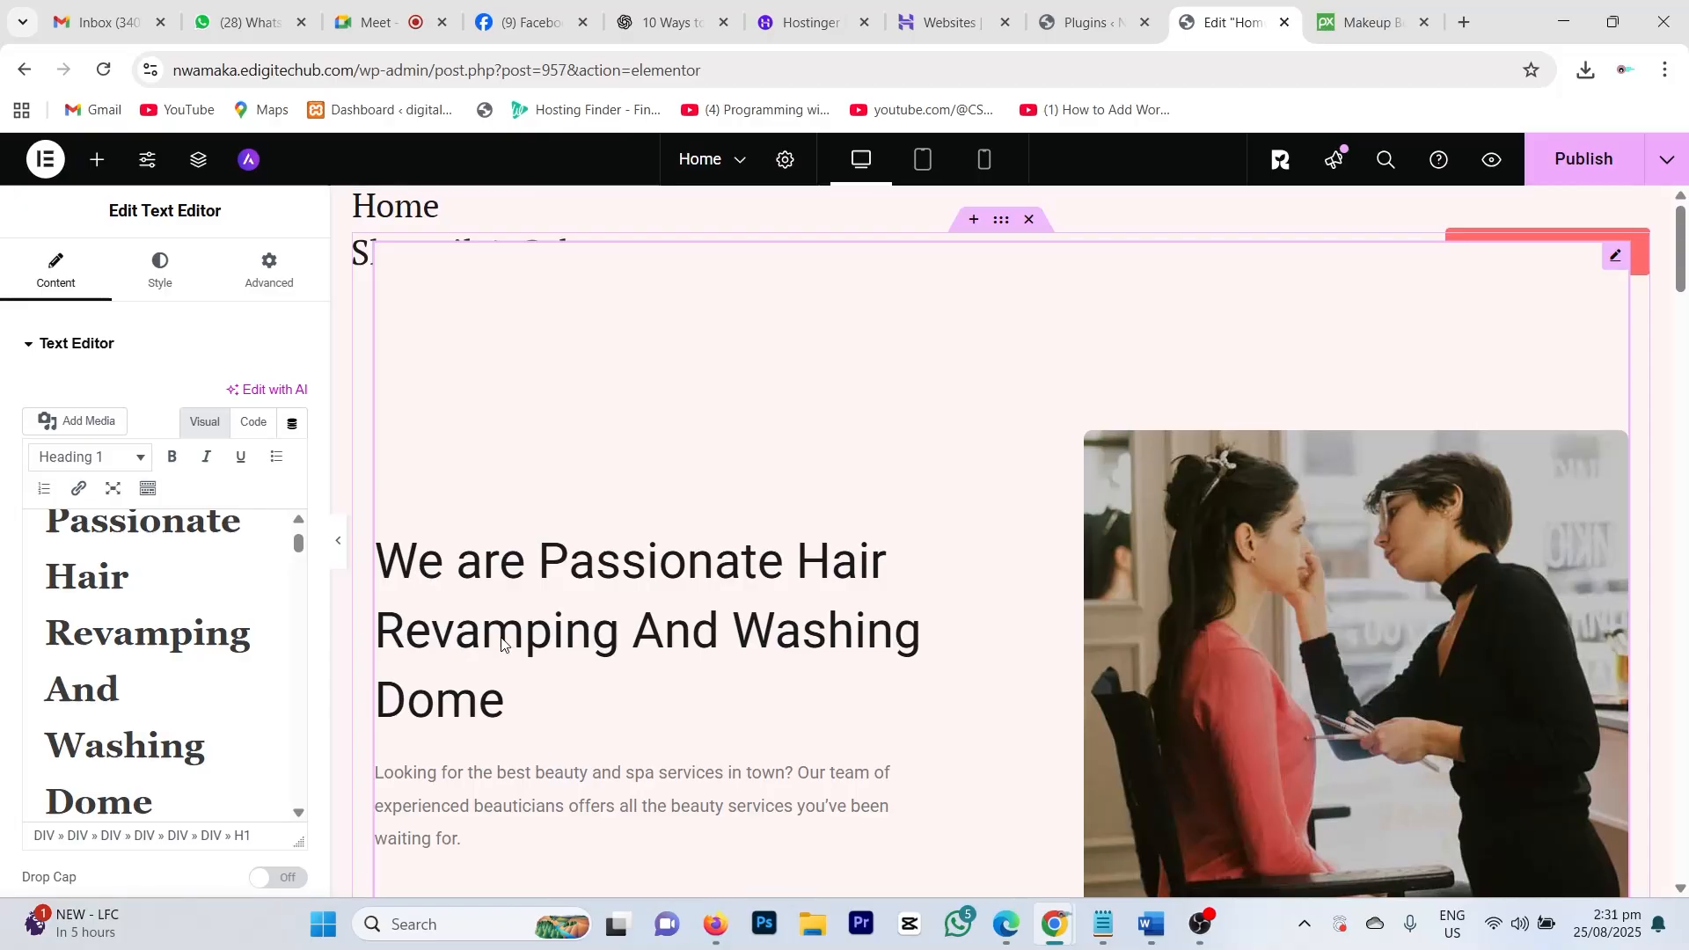
pyautogui.scroll(-4, 569, 613)
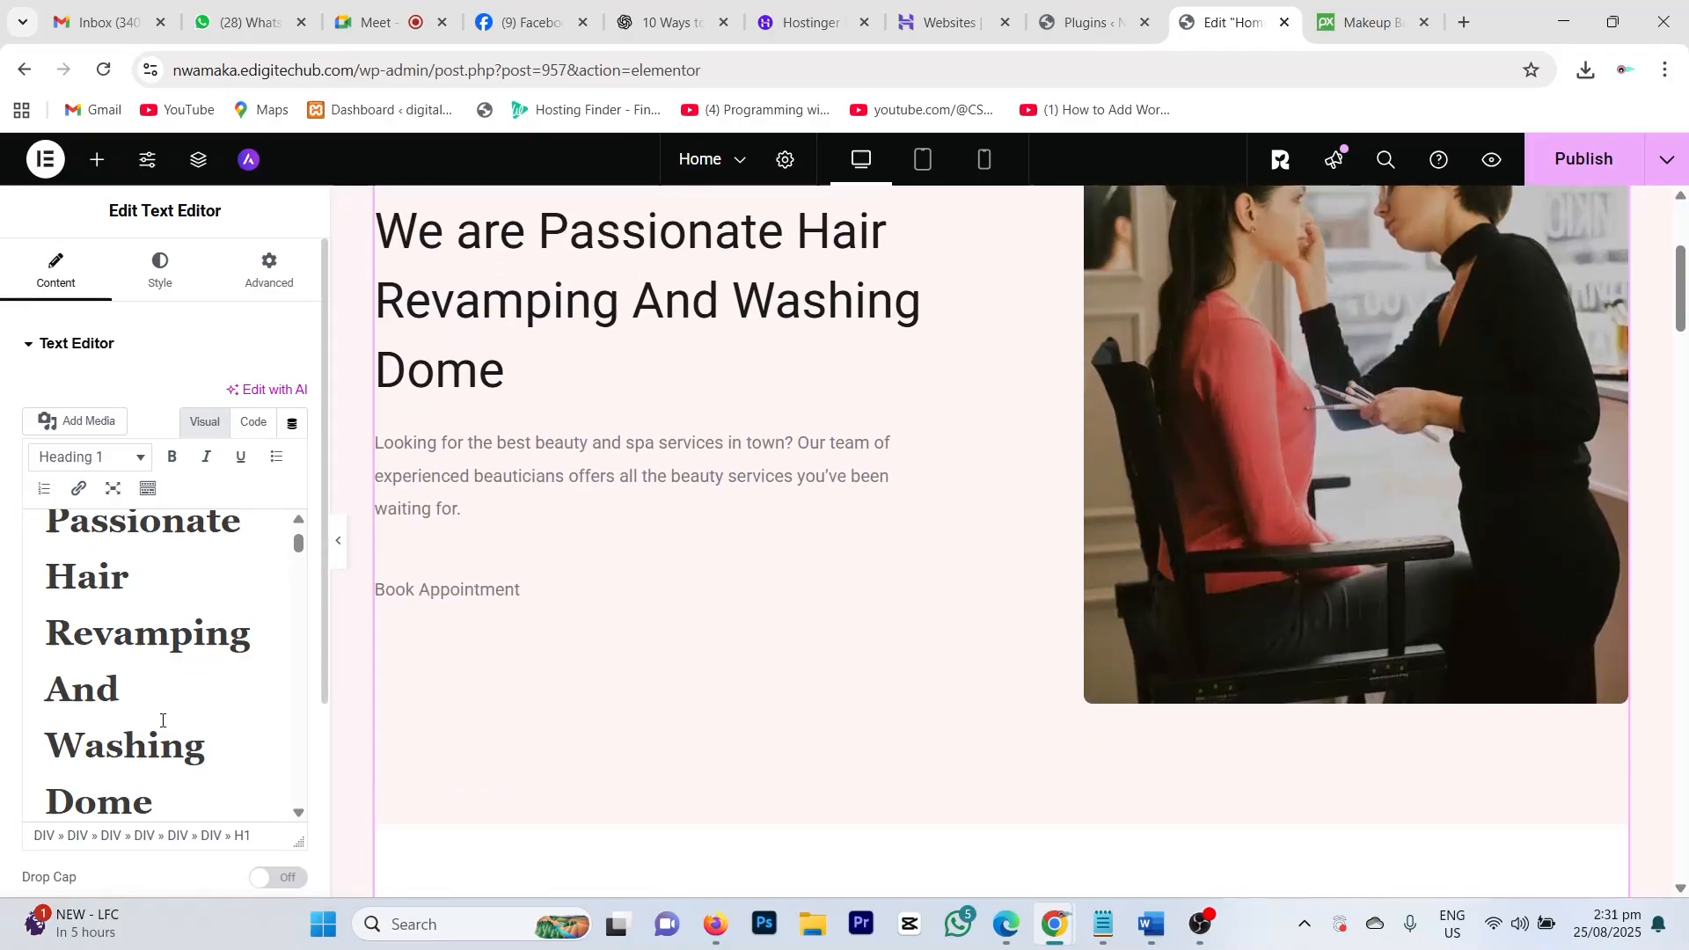
pyautogui.scroll(-5, 167, 615)
pyautogui.scroll(5, 171, 611)
pyautogui.scroll(-6, 160, 669)
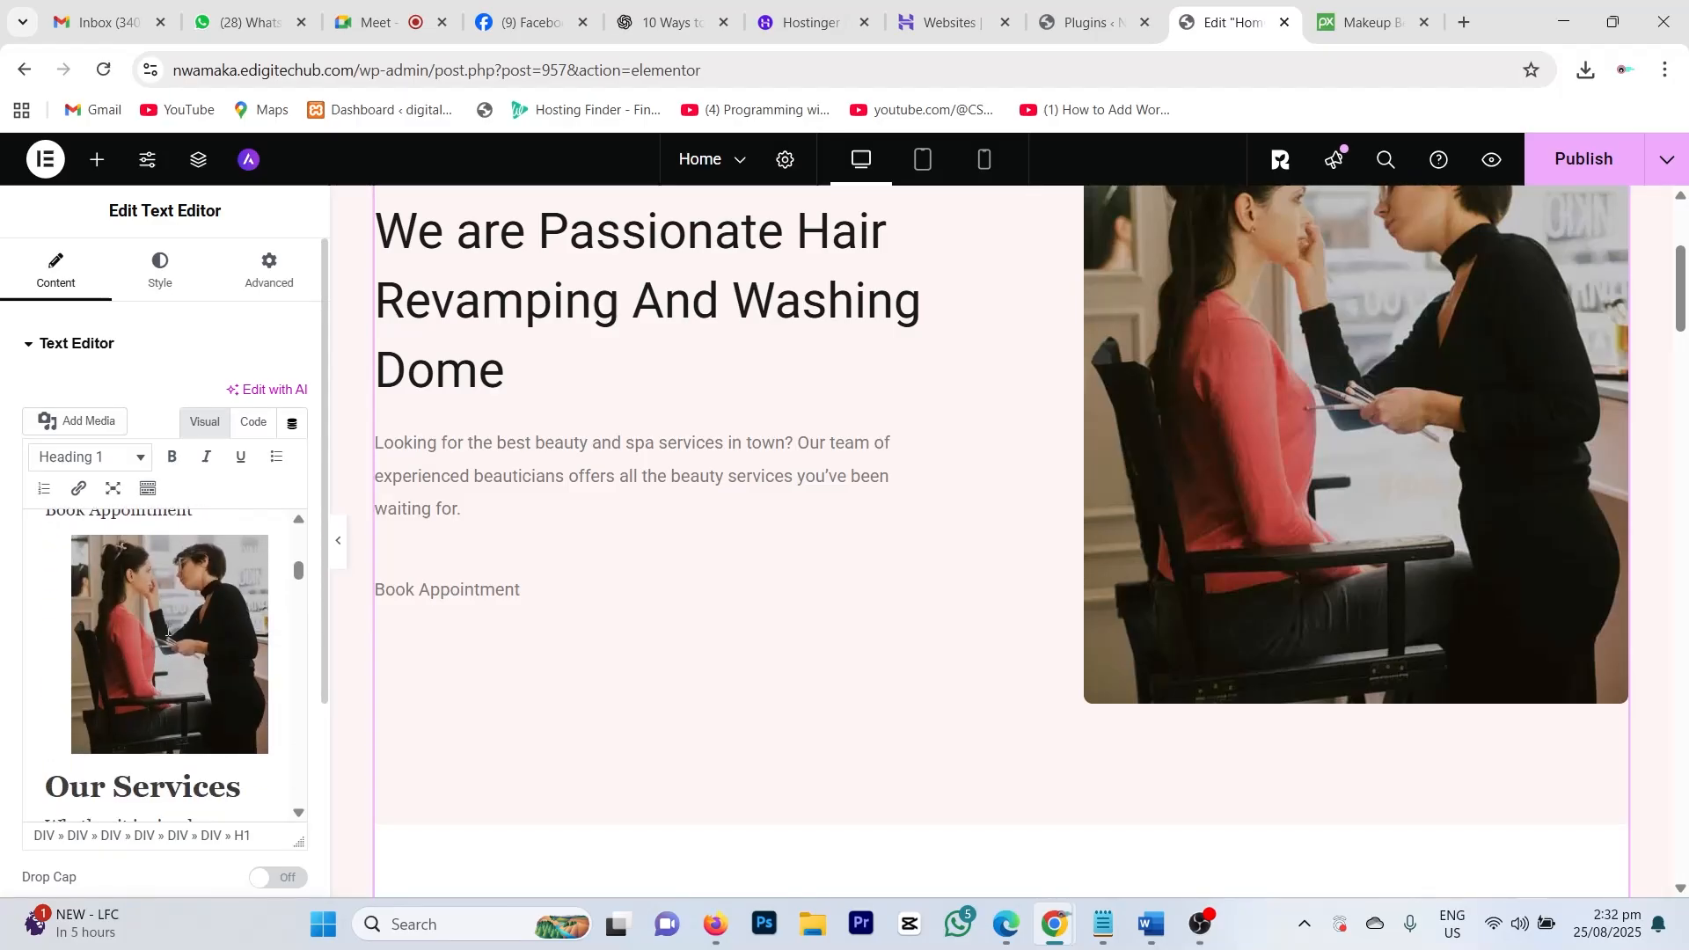
pyautogui.click(169, 633)
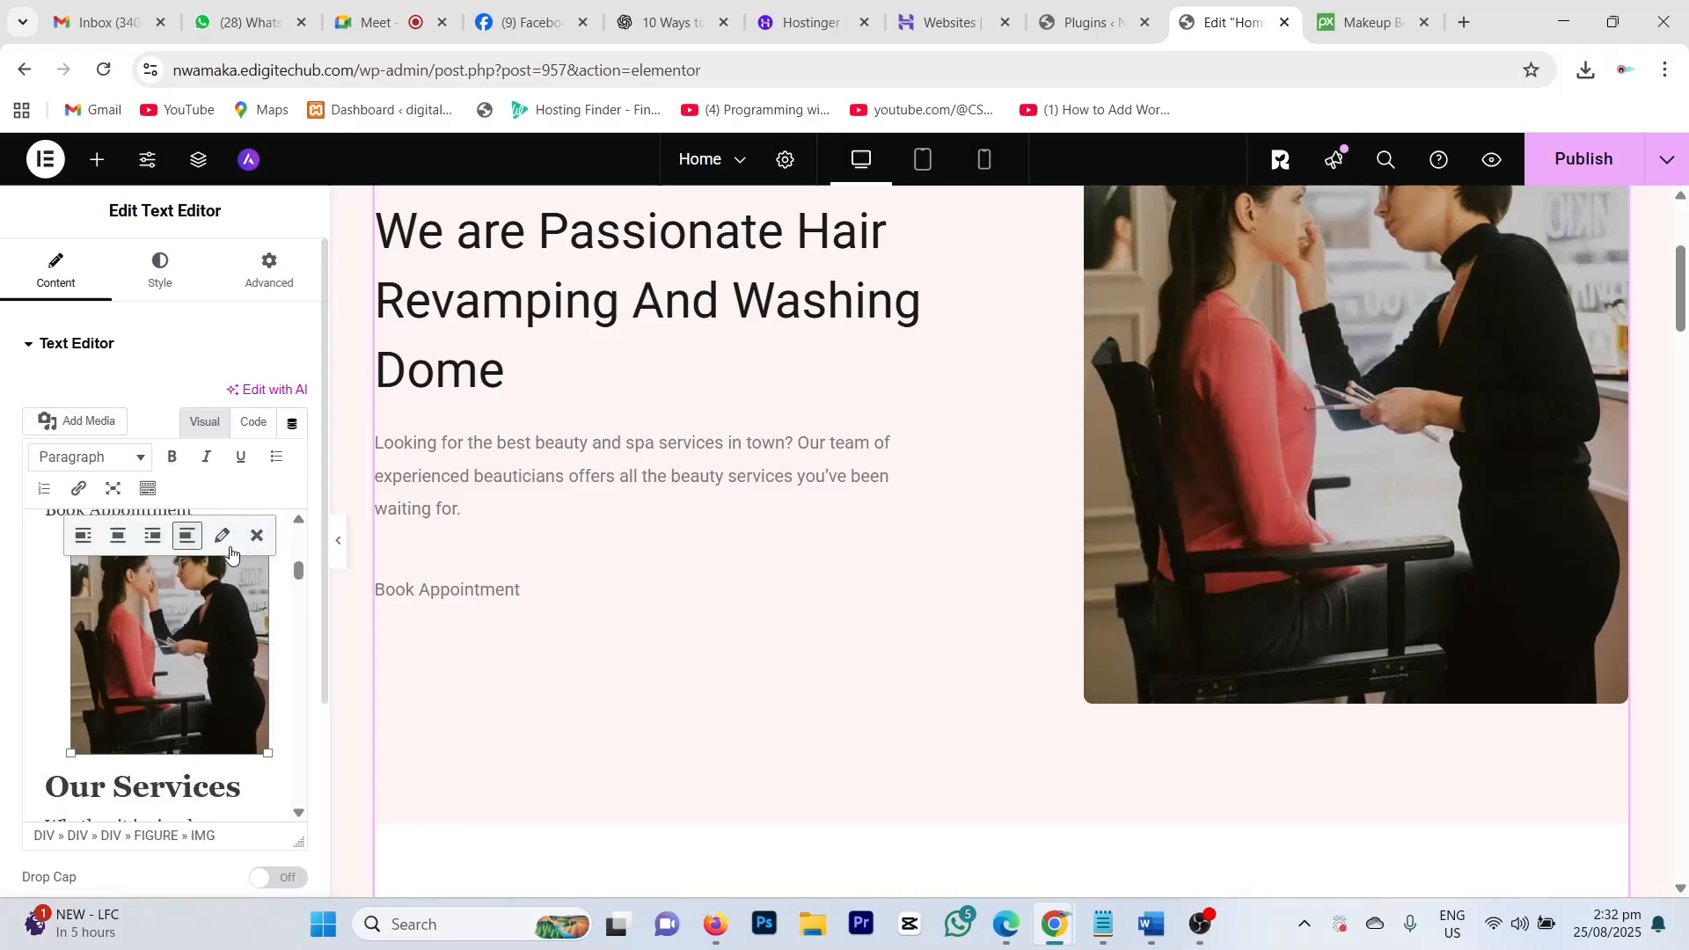
pyautogui.click(256, 536)
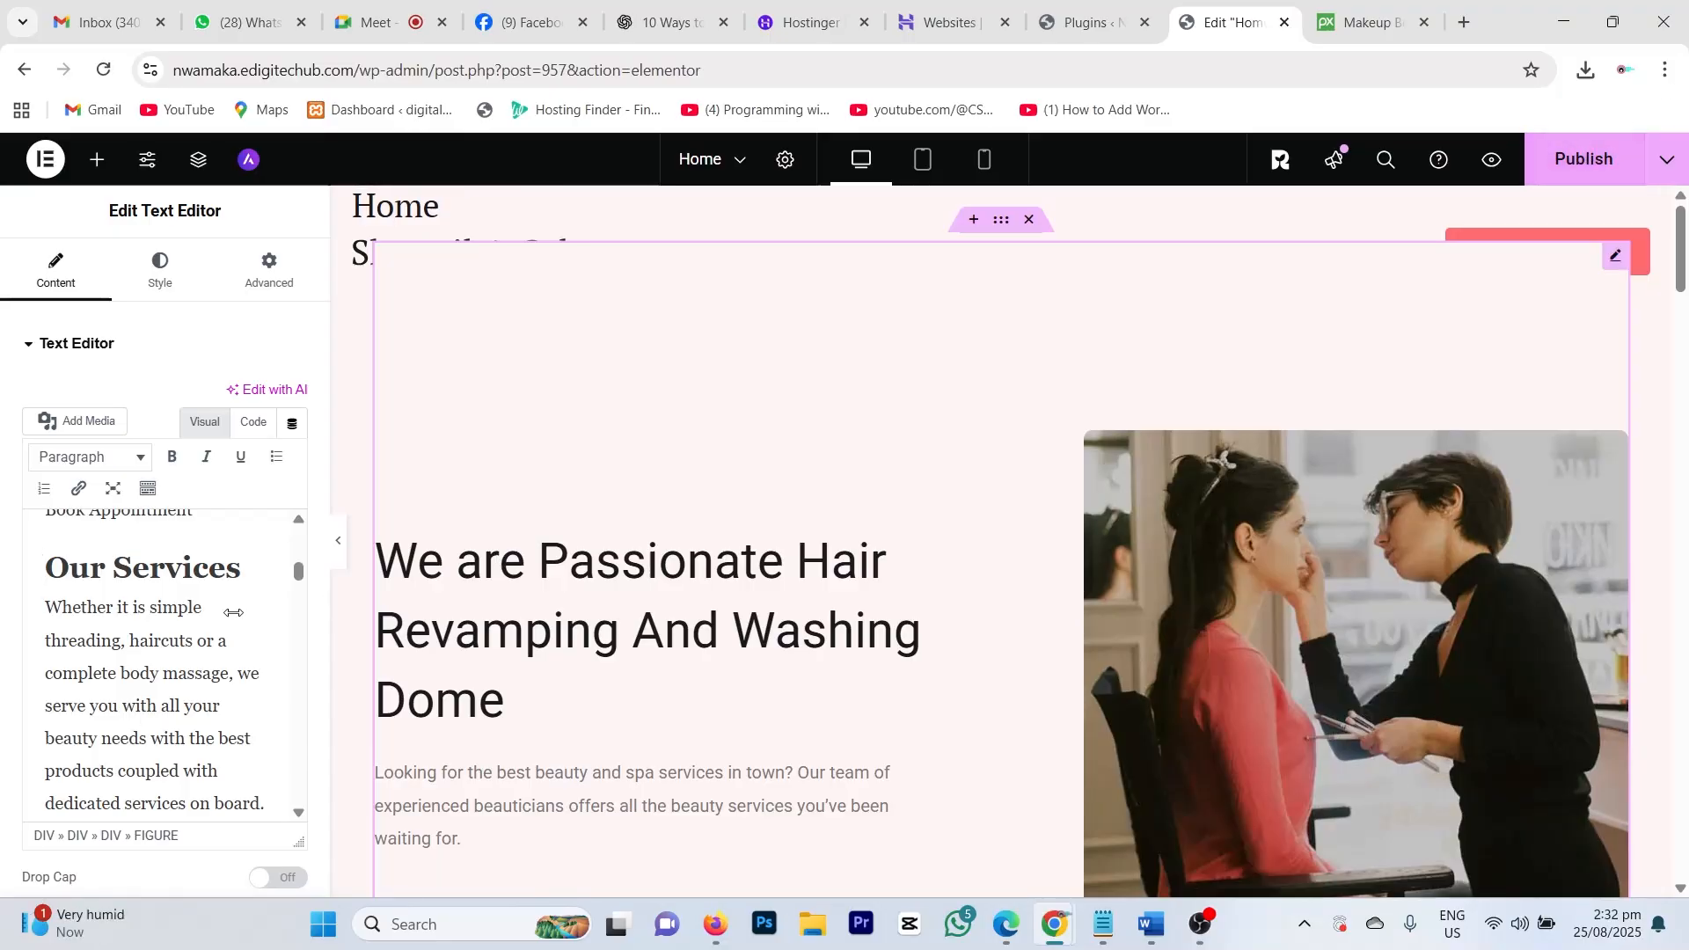
# Step: Publish the updated homepage and scroll through the canvas to review it
pyautogui.click(1621, 171)
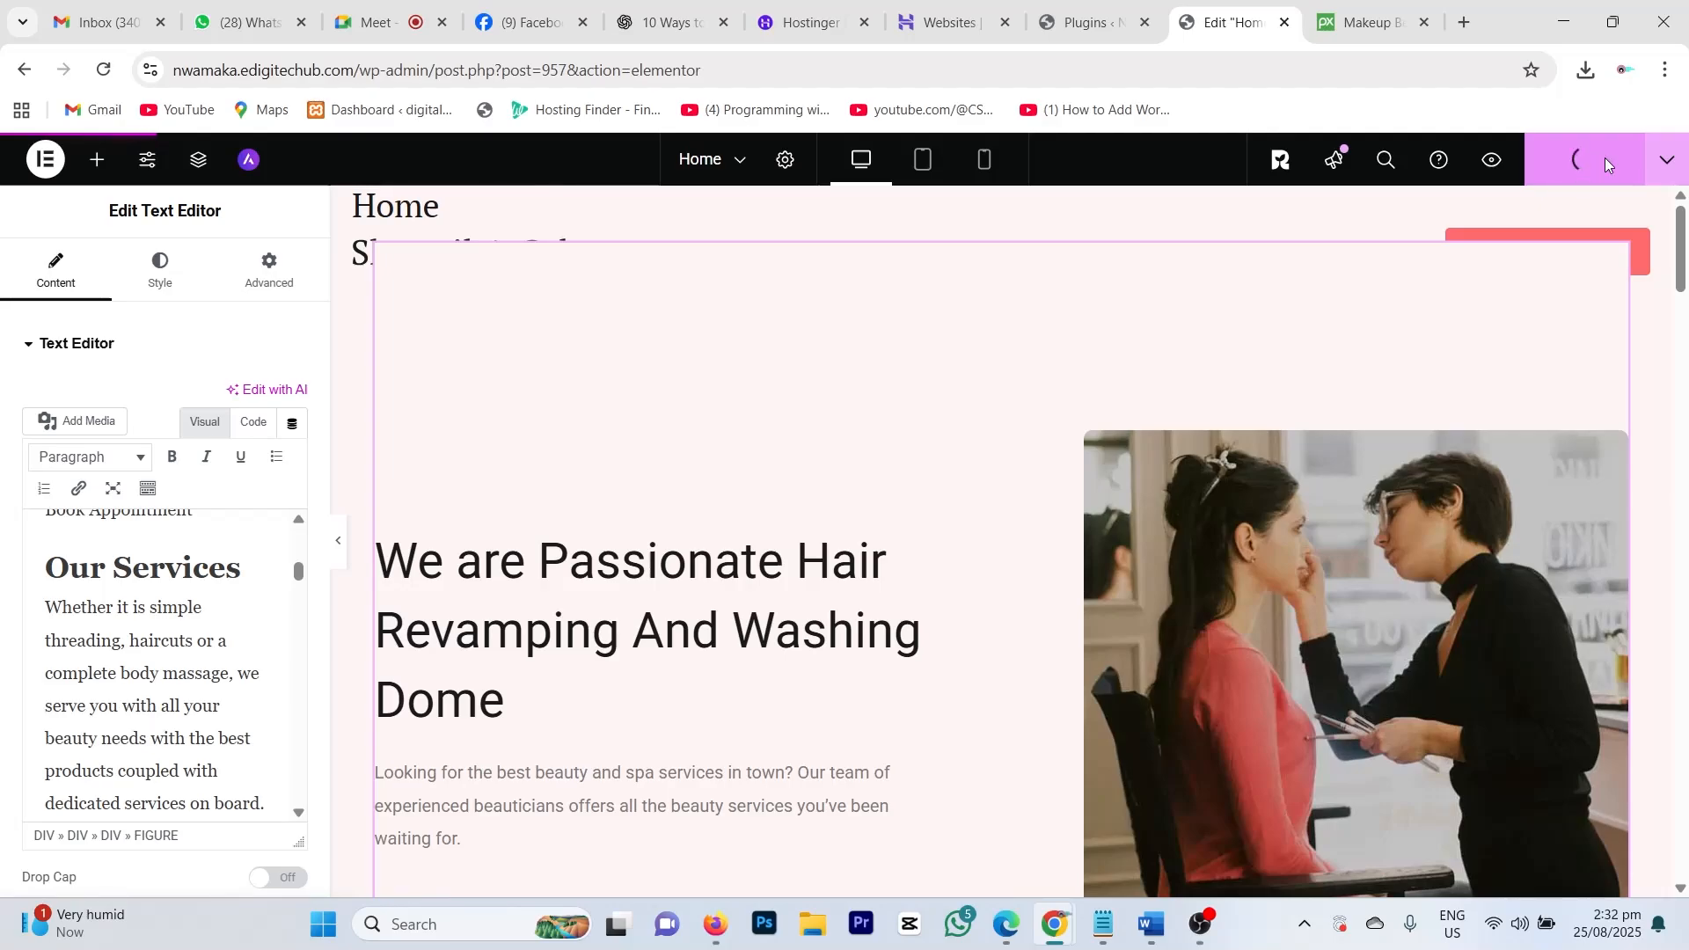
pyautogui.scroll(-1, 952, 561)
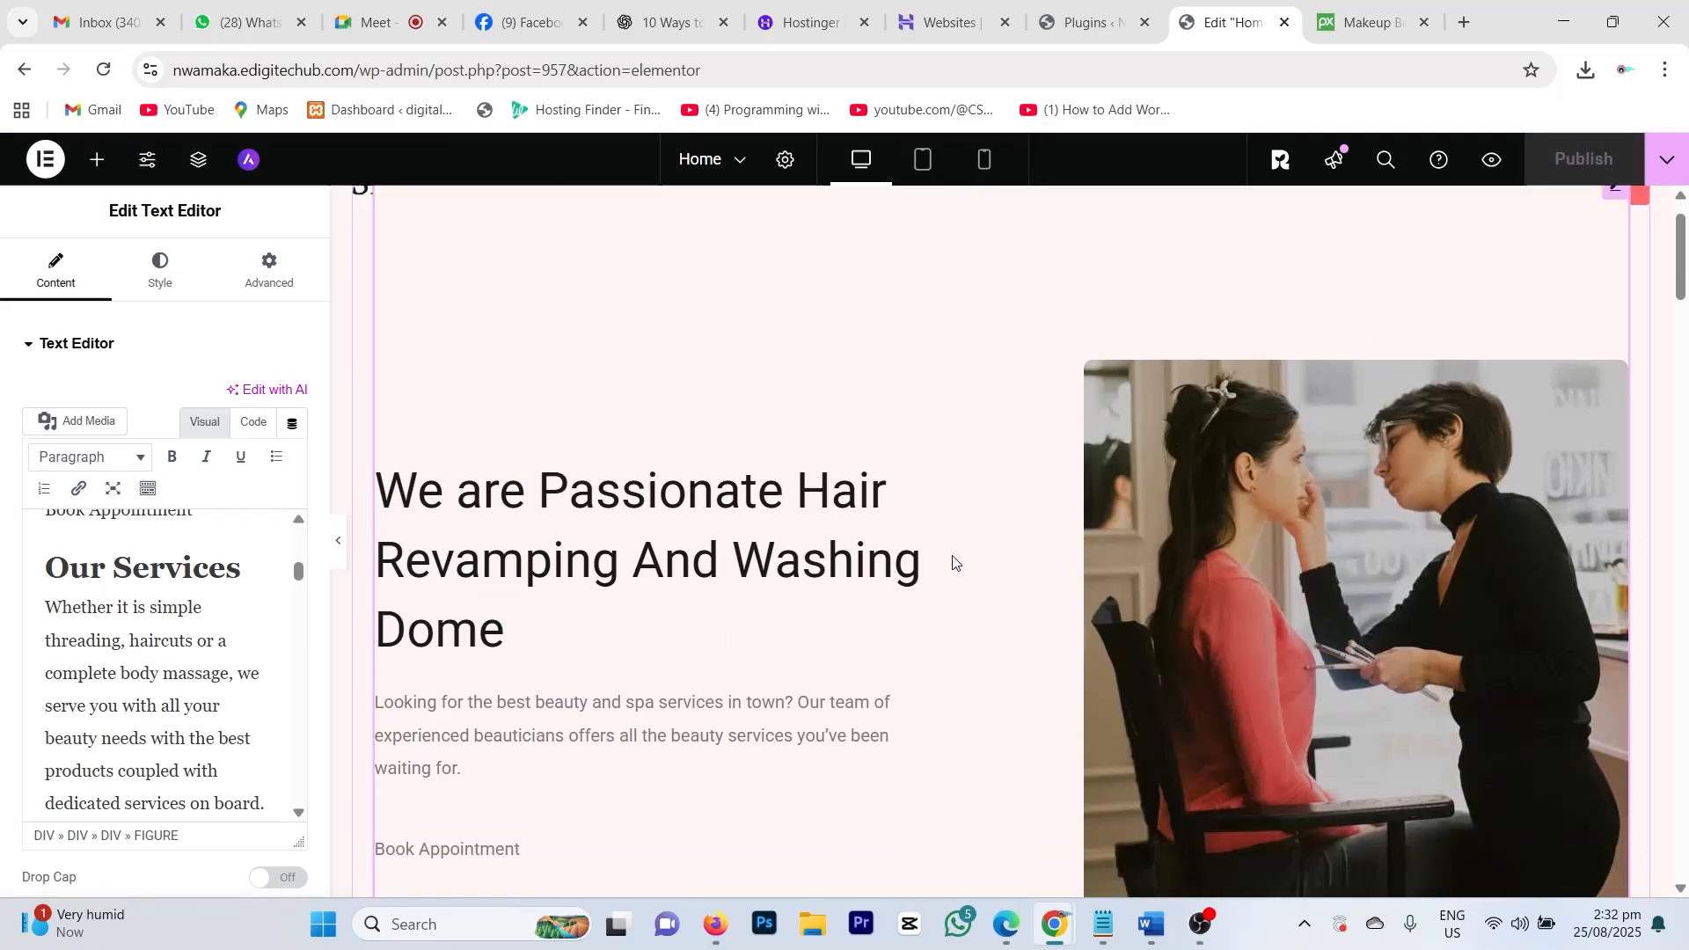
pyautogui.scroll(-10, 953, 562)
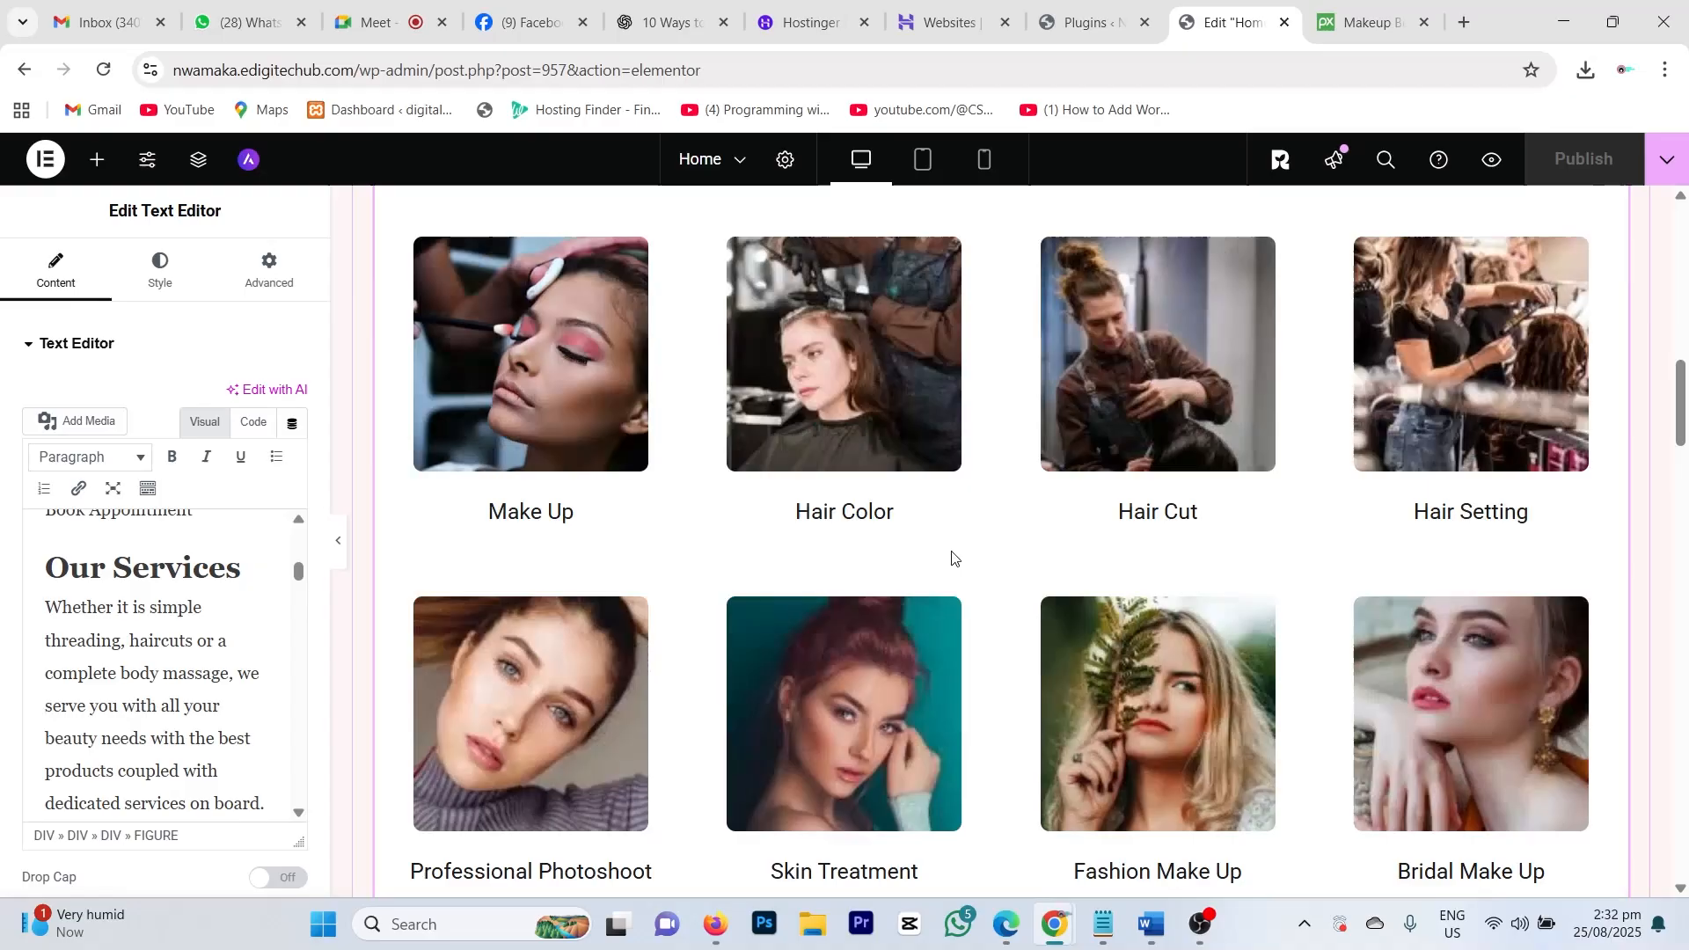
pyautogui.scroll(10, 952, 558)
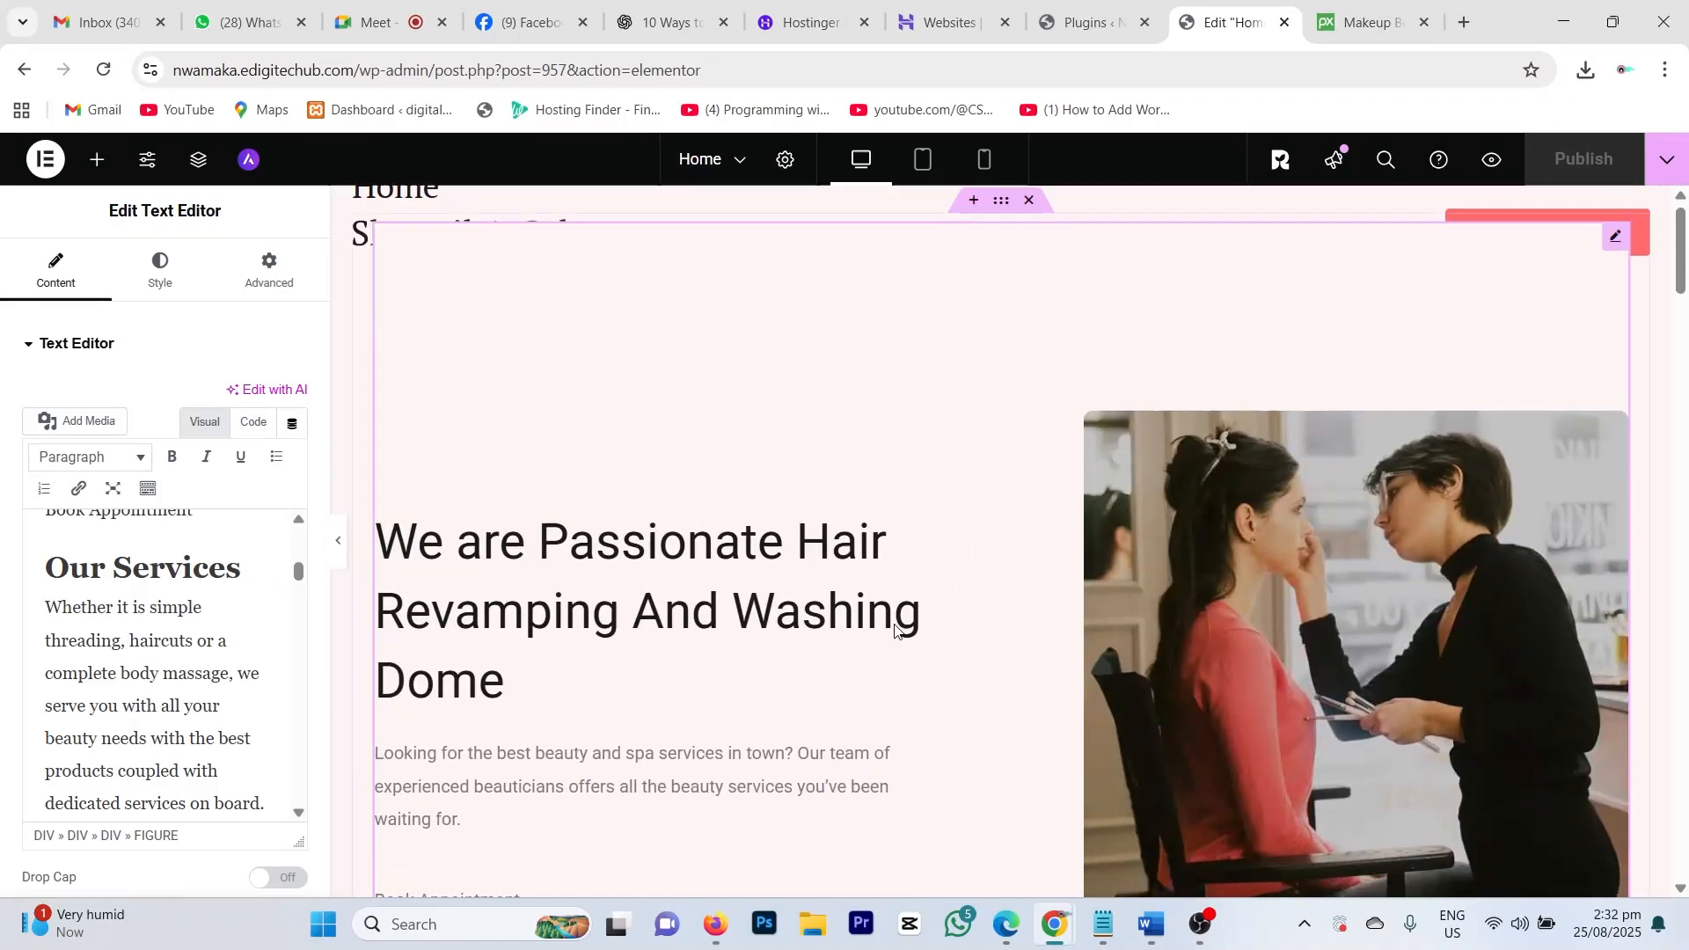
pyautogui.scroll(-10, 895, 627)
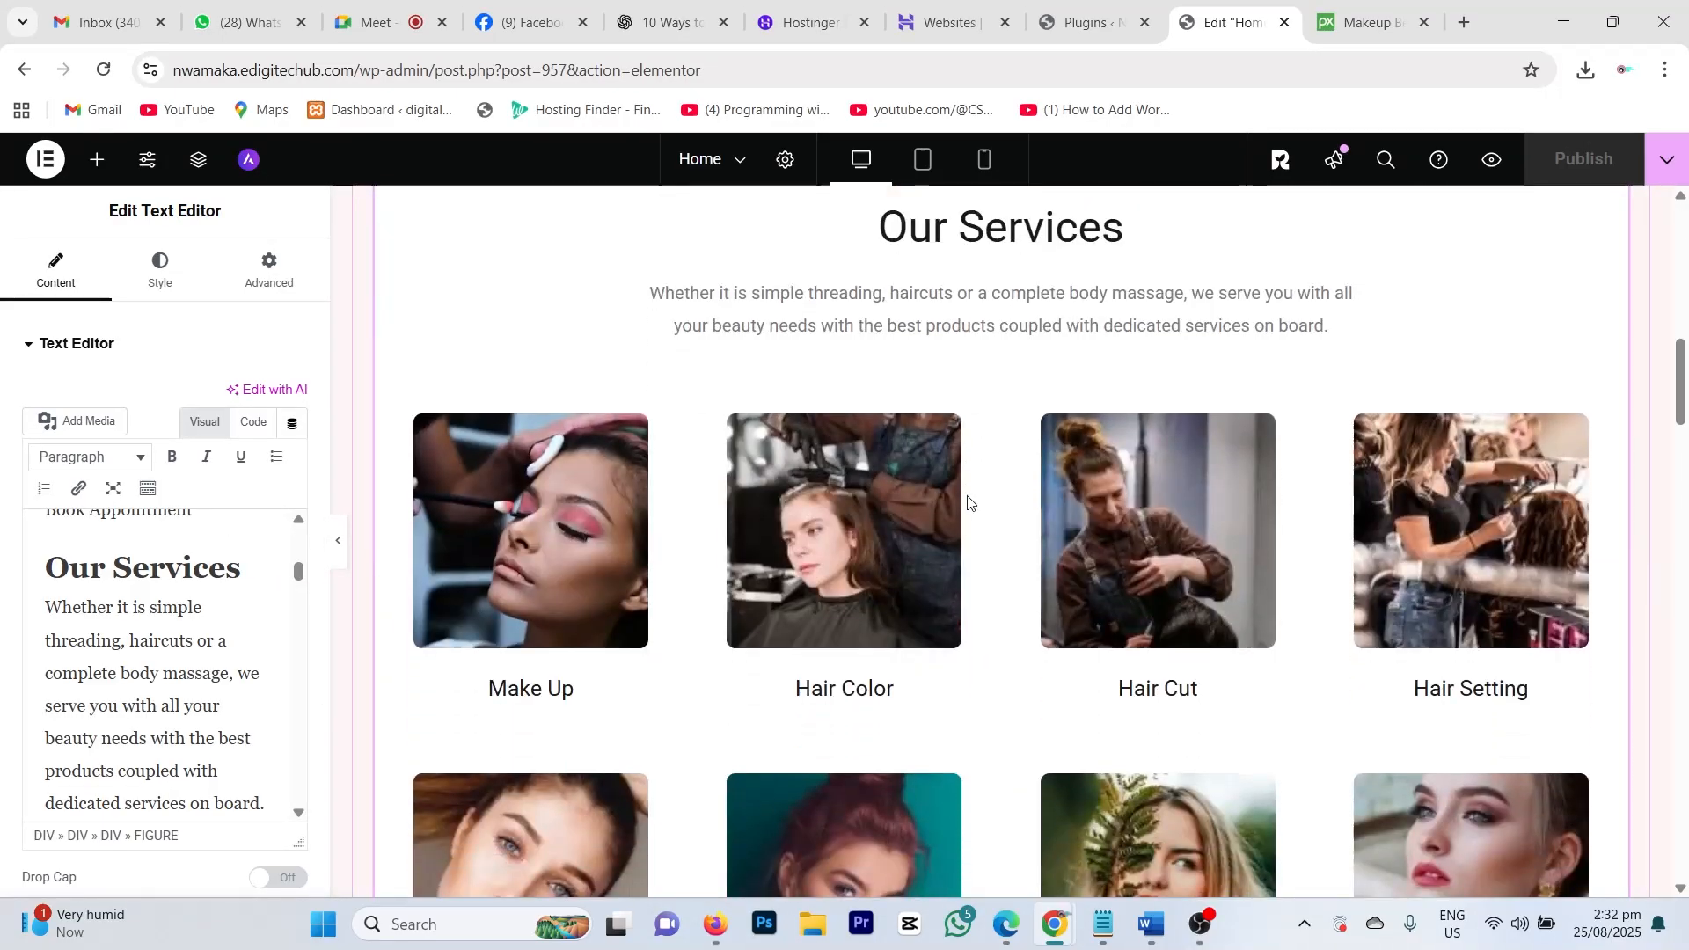
pyautogui.scroll(-15, 967, 502)
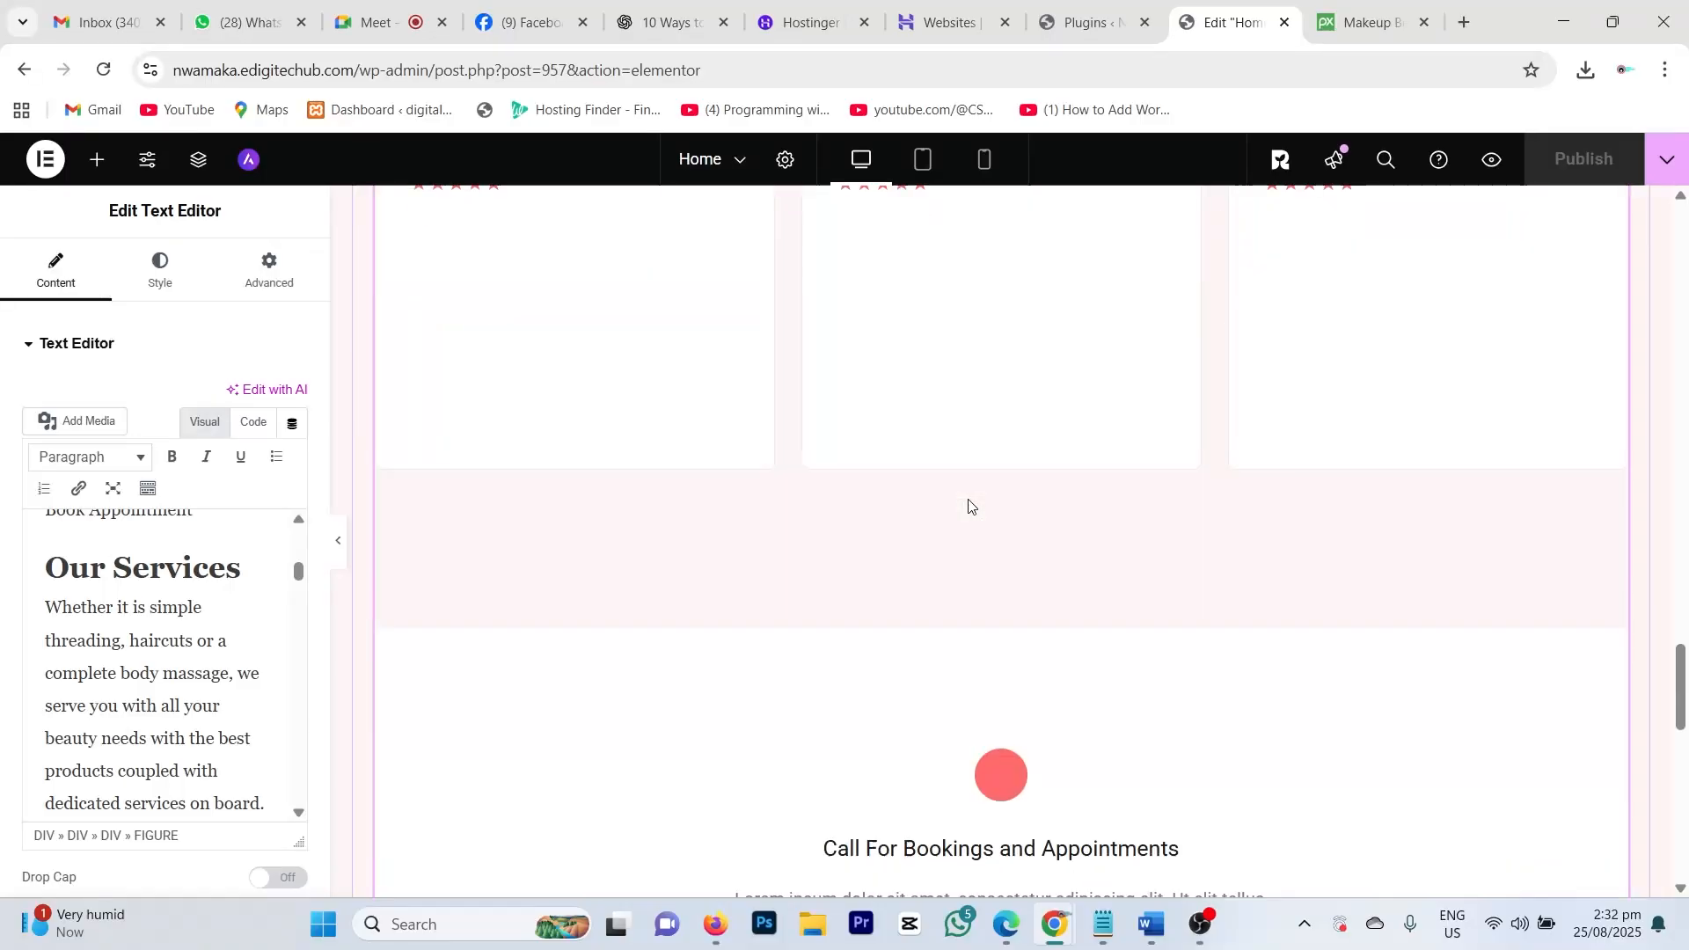
pyautogui.scroll(-10, 969, 507)
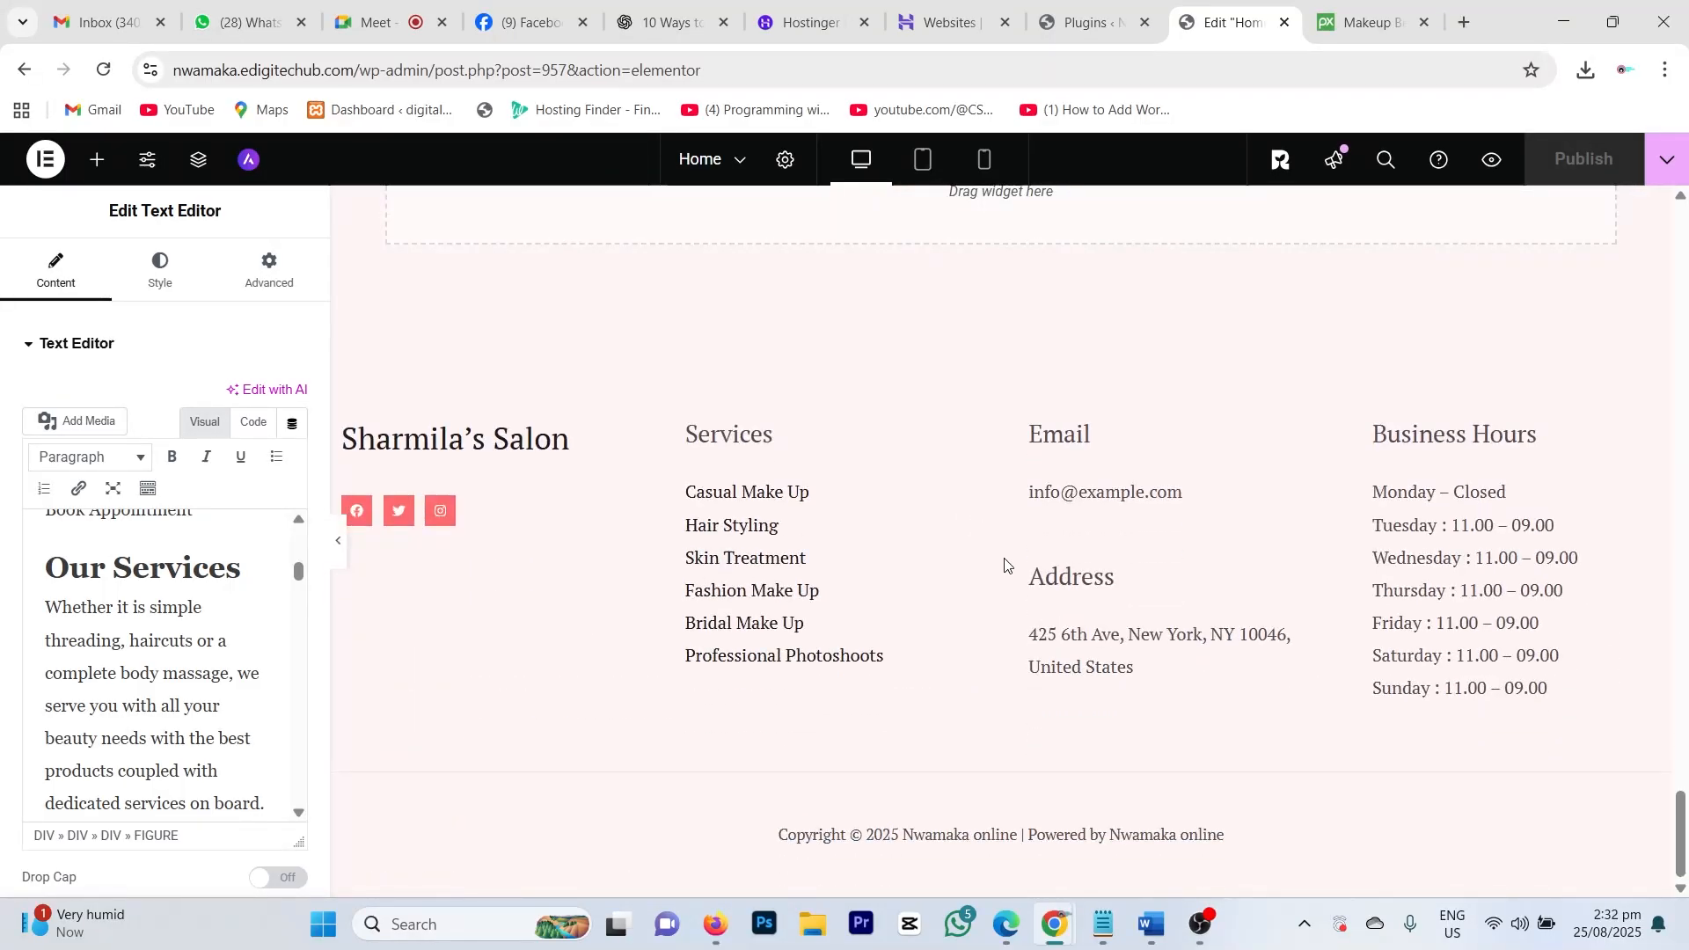
pyautogui.scroll(8, 1005, 564)
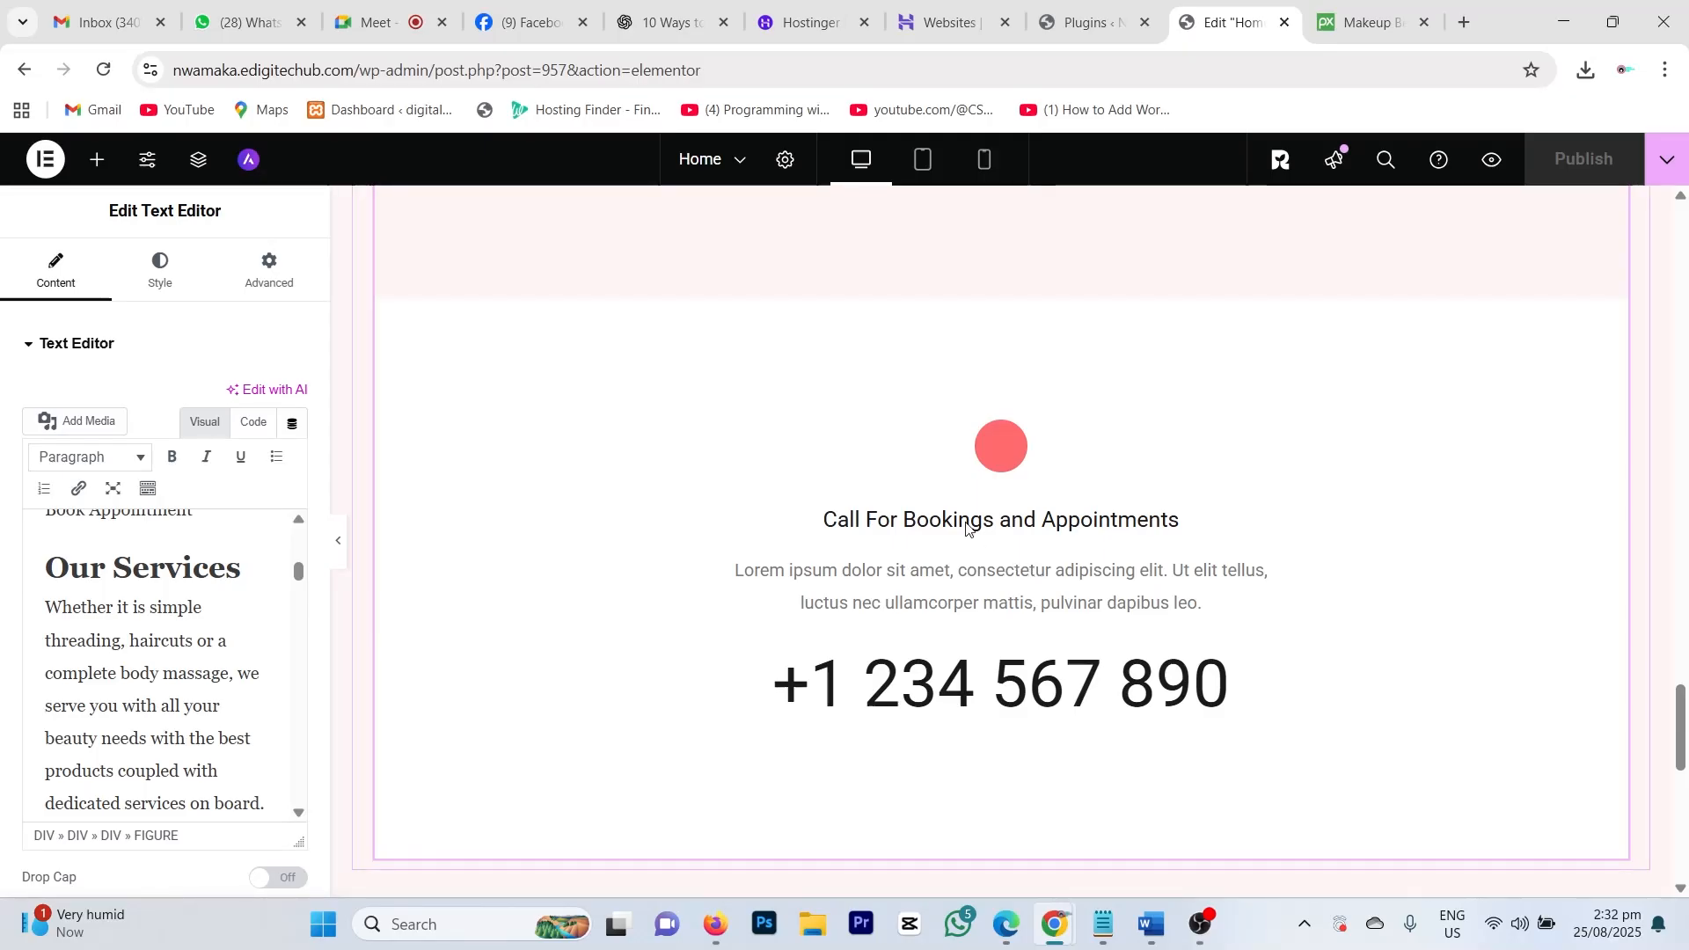
pyautogui.scroll(12, 810, 515)
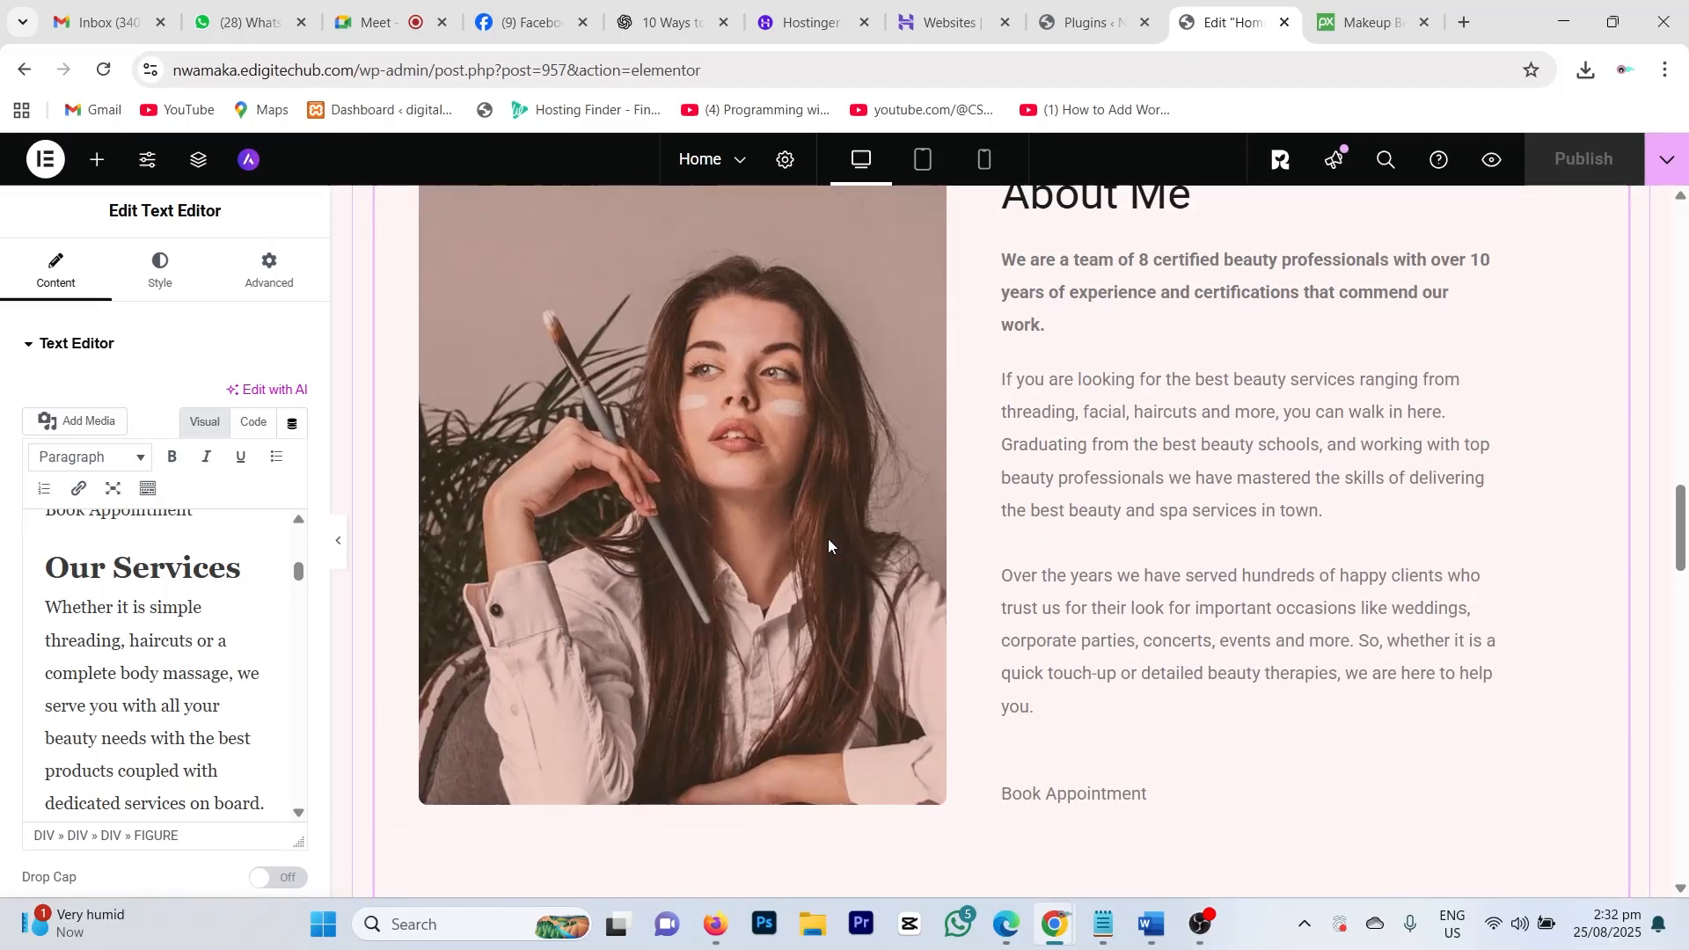
pyautogui.scroll(8, 827, 538)
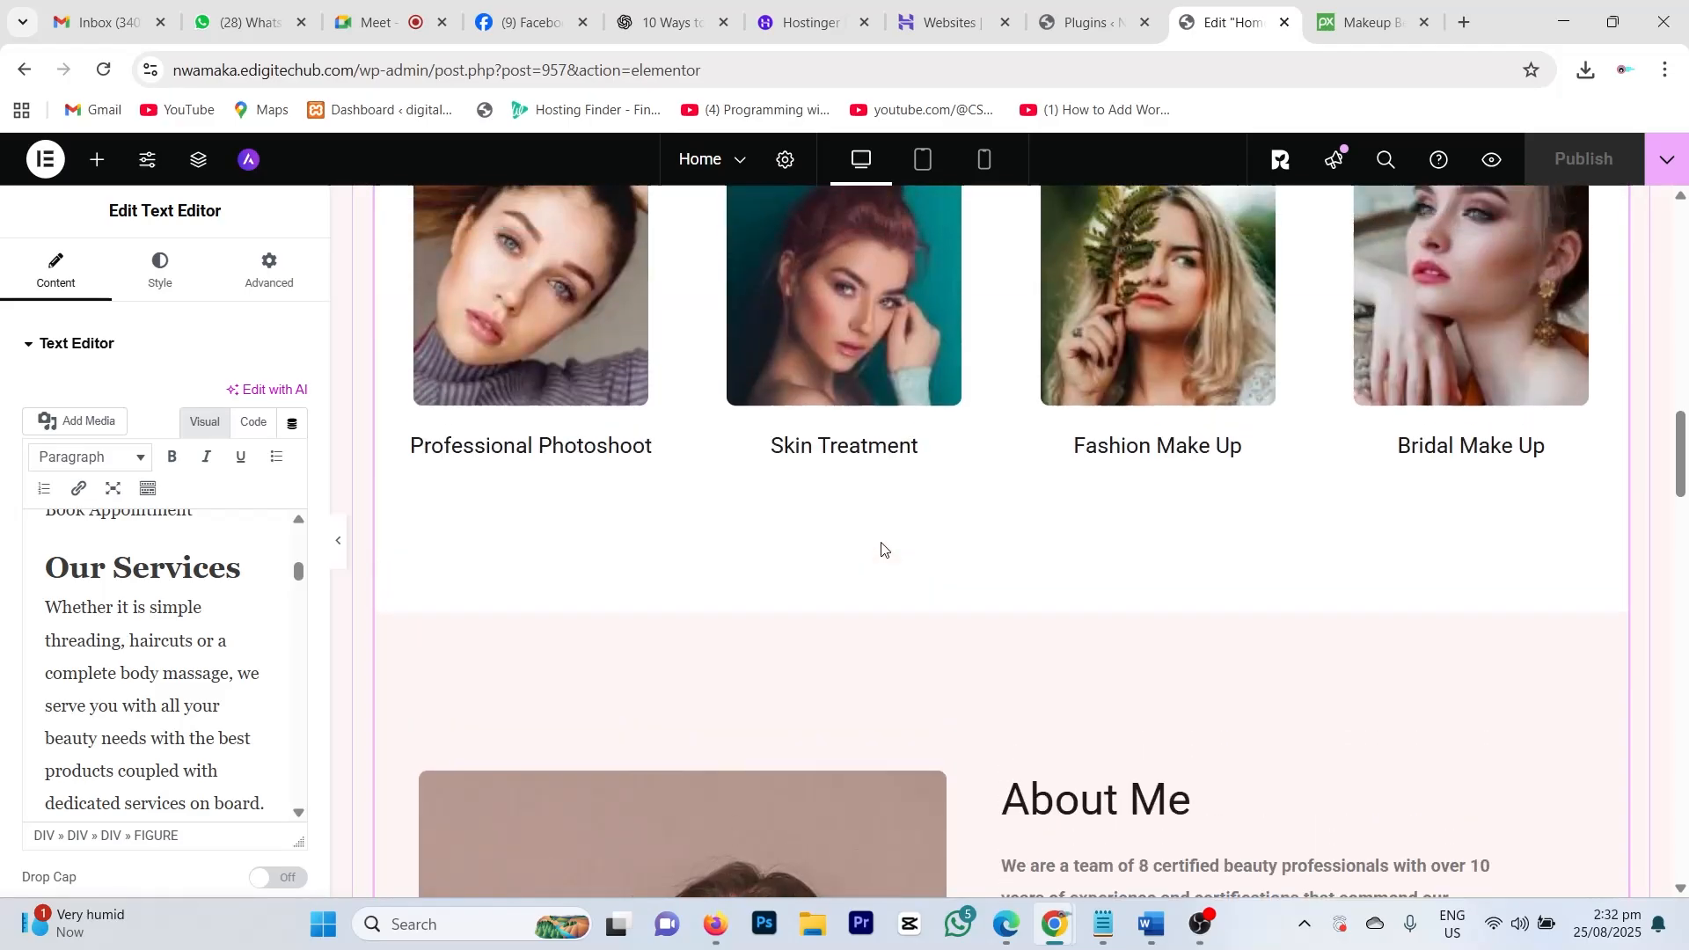
# Step: Return to the hero section and open its container's Edit Container settings
pyautogui.scroll(10, 881, 542)
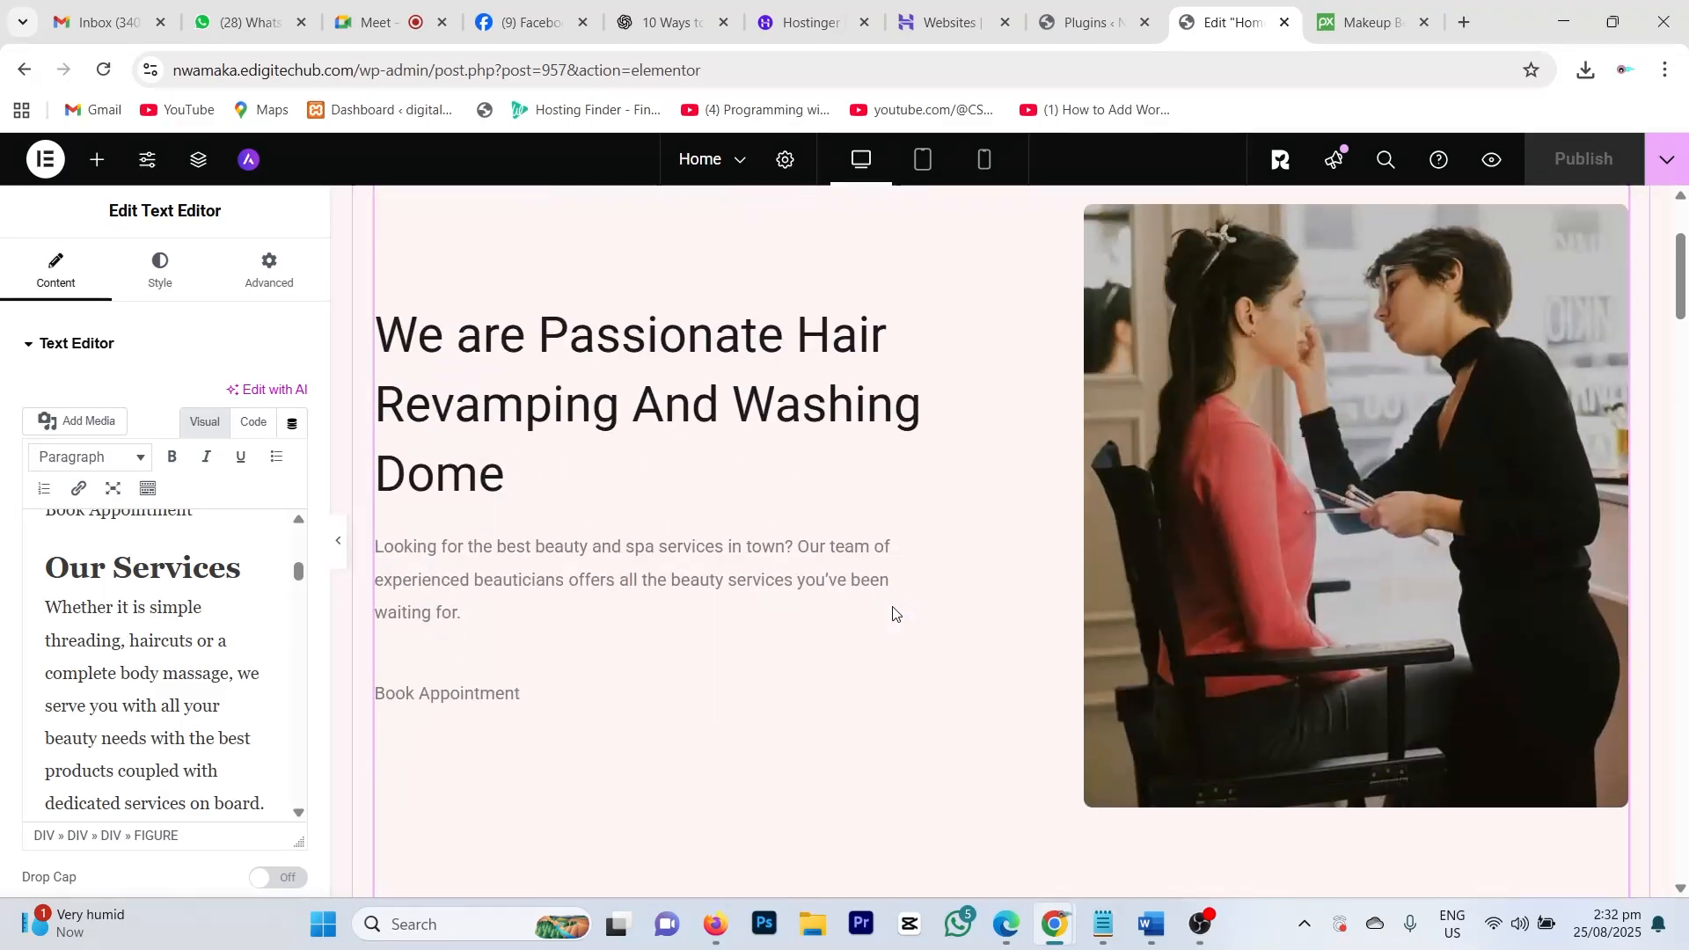
pyautogui.scroll(1, 893, 613)
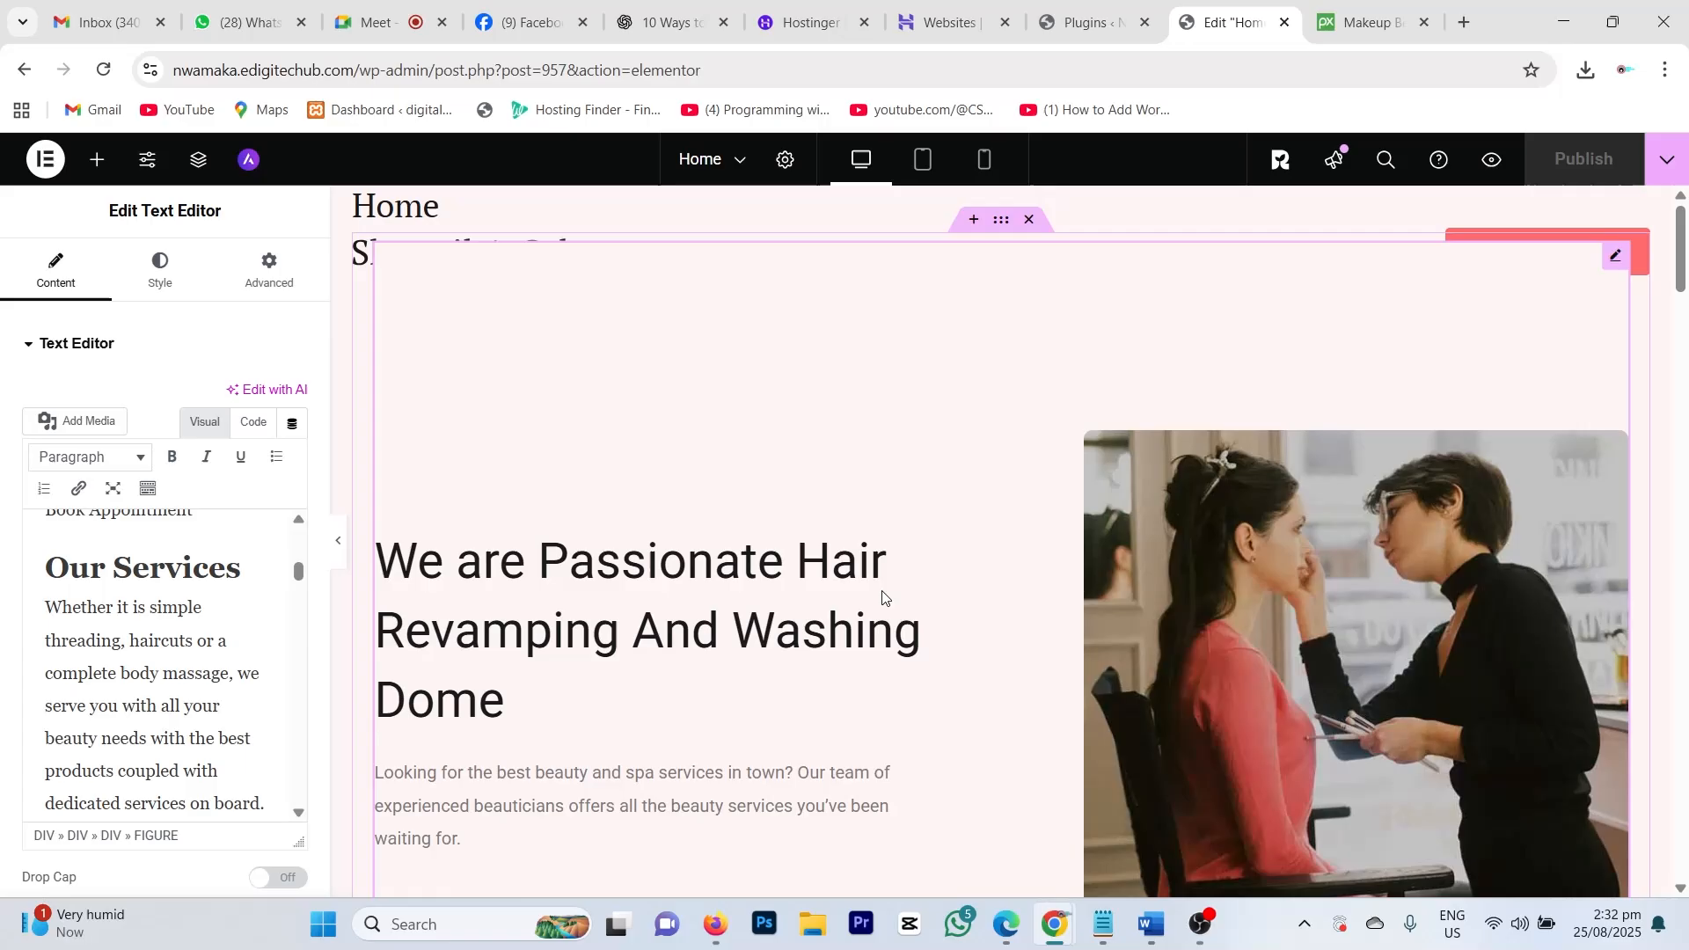
pyautogui.scroll(-10, 879, 596)
pyautogui.scroll(-1, 879, 594)
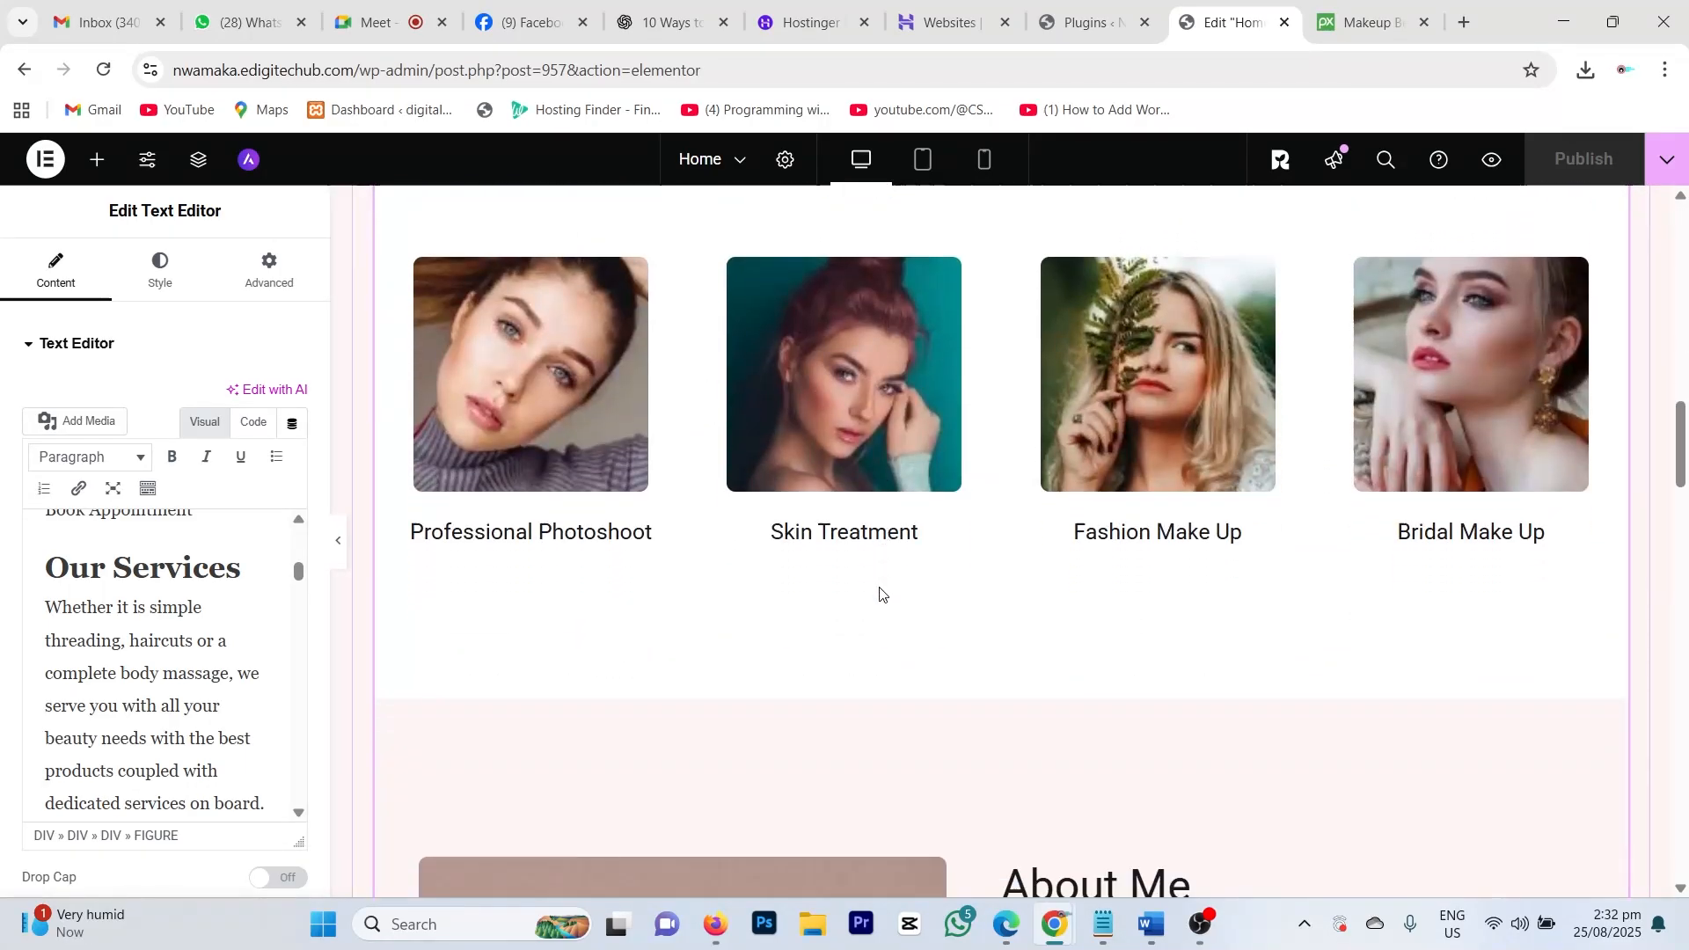
pyautogui.scroll(-3, 948, 547)
pyautogui.scroll(-1, 950, 556)
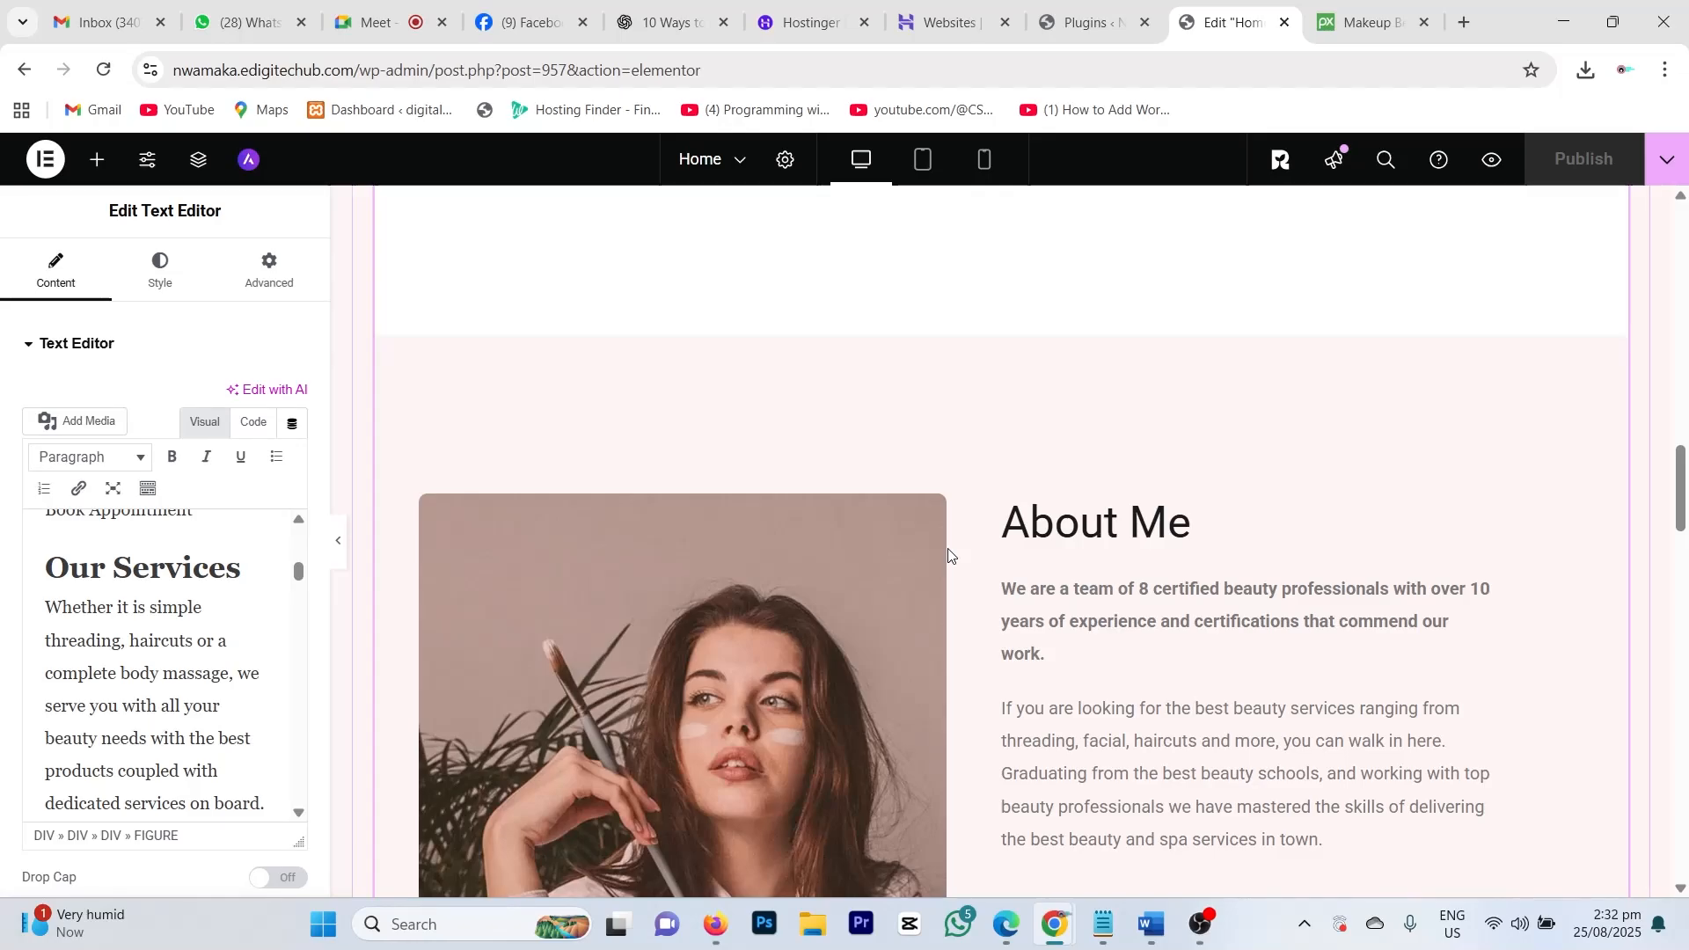
pyautogui.scroll(12, 948, 554)
pyautogui.scroll(4, 948, 550)
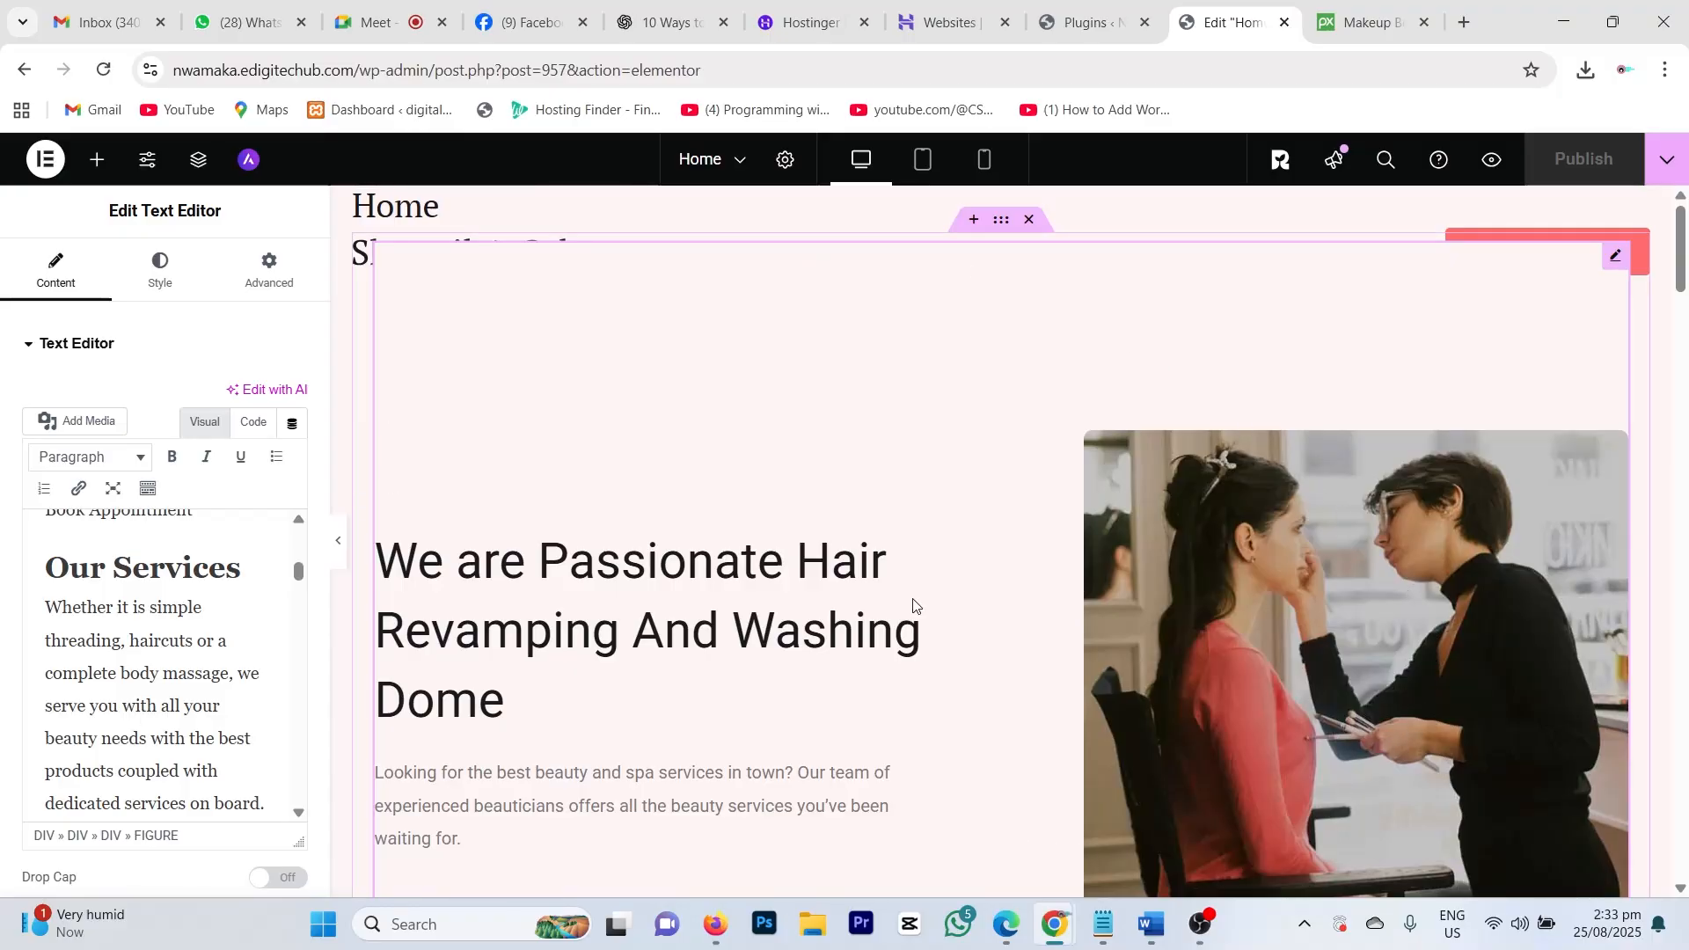
pyautogui.click(1002, 222)
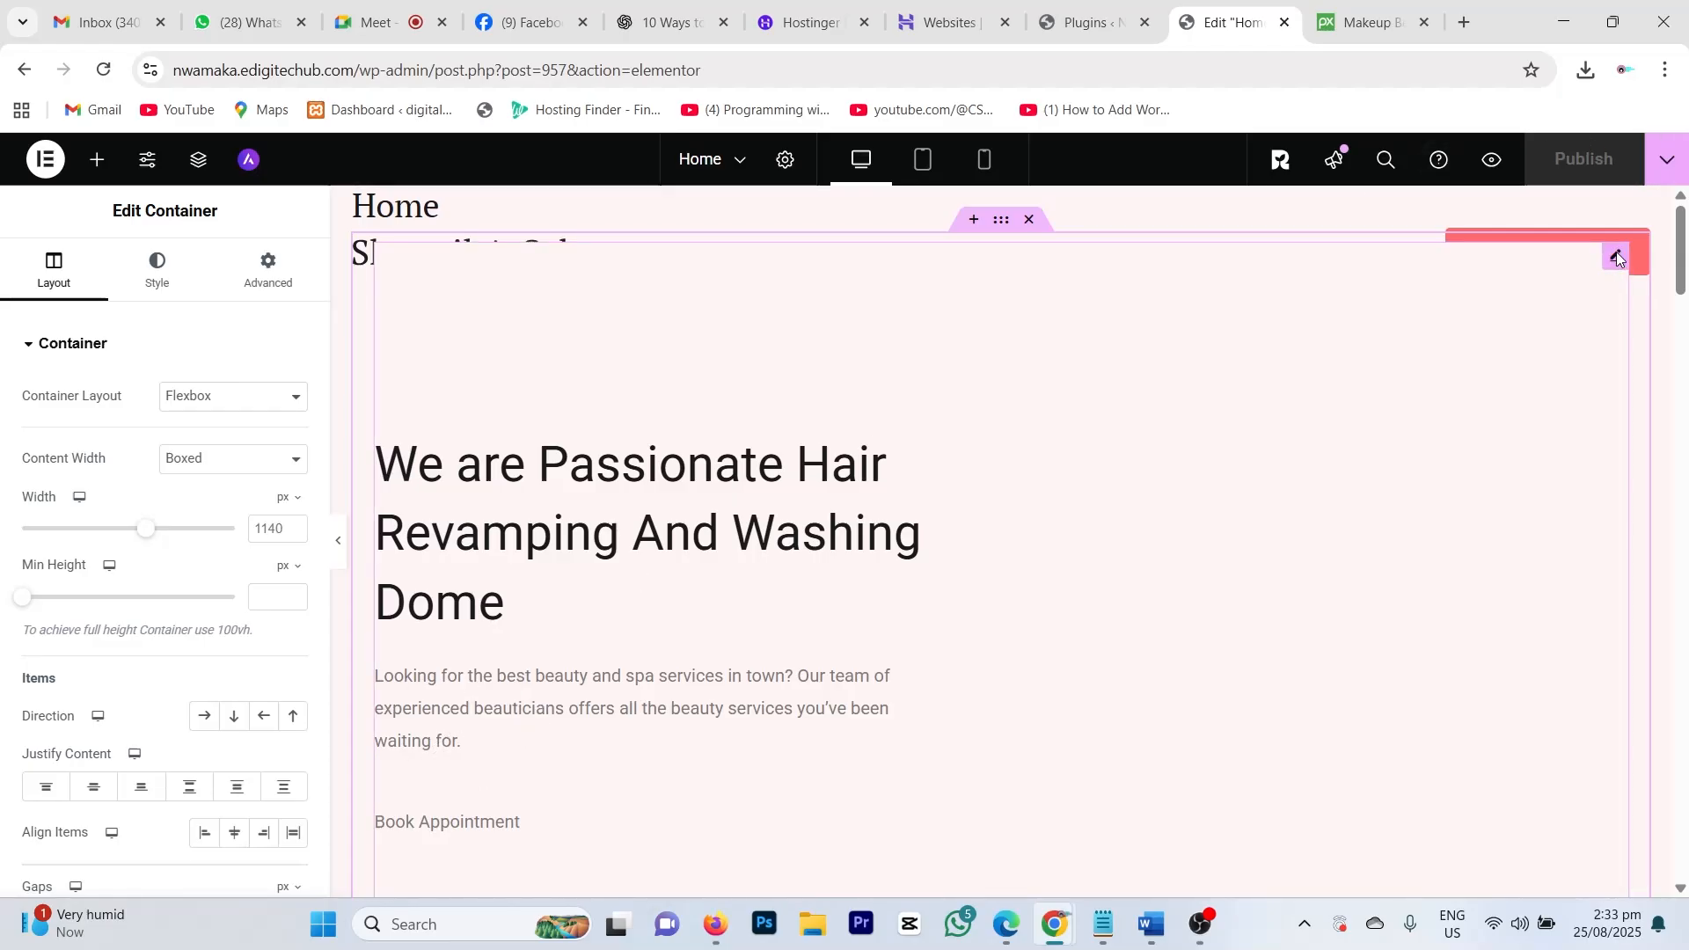
# Step: Delete the hero section's content via its context menu, leaving an empty container below the header
pyautogui.rightClick(1617, 257)
pyautogui.click(1453, 744)
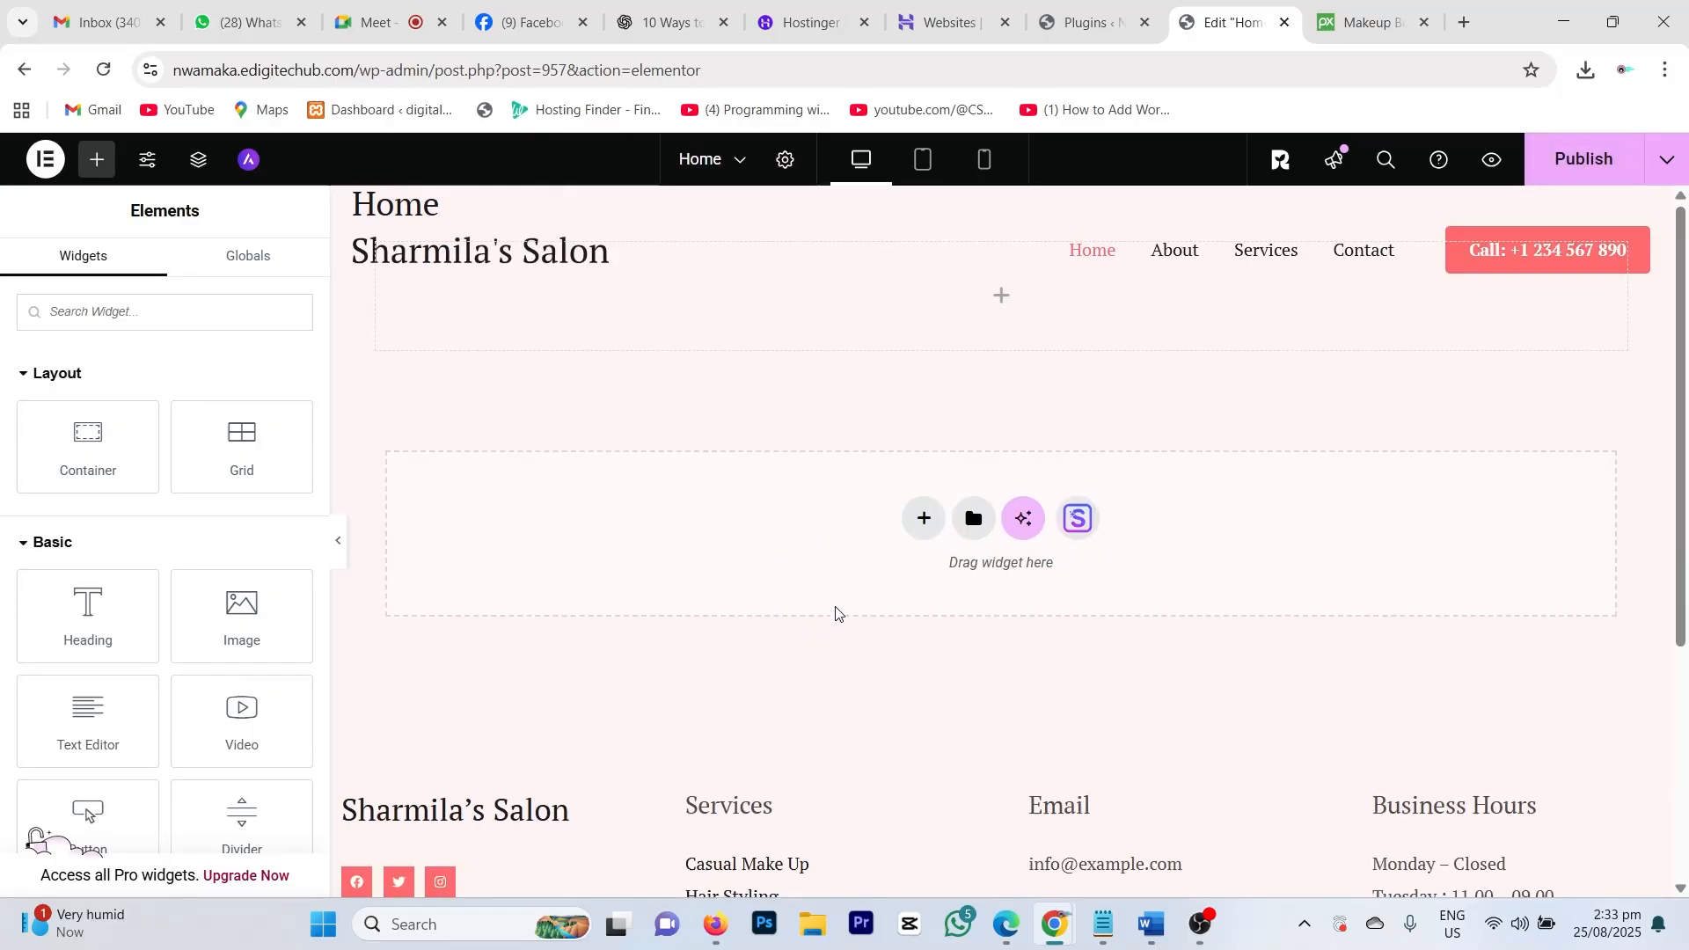
pyautogui.scroll(-4, 879, 572)
pyautogui.scroll(4, 936, 527)
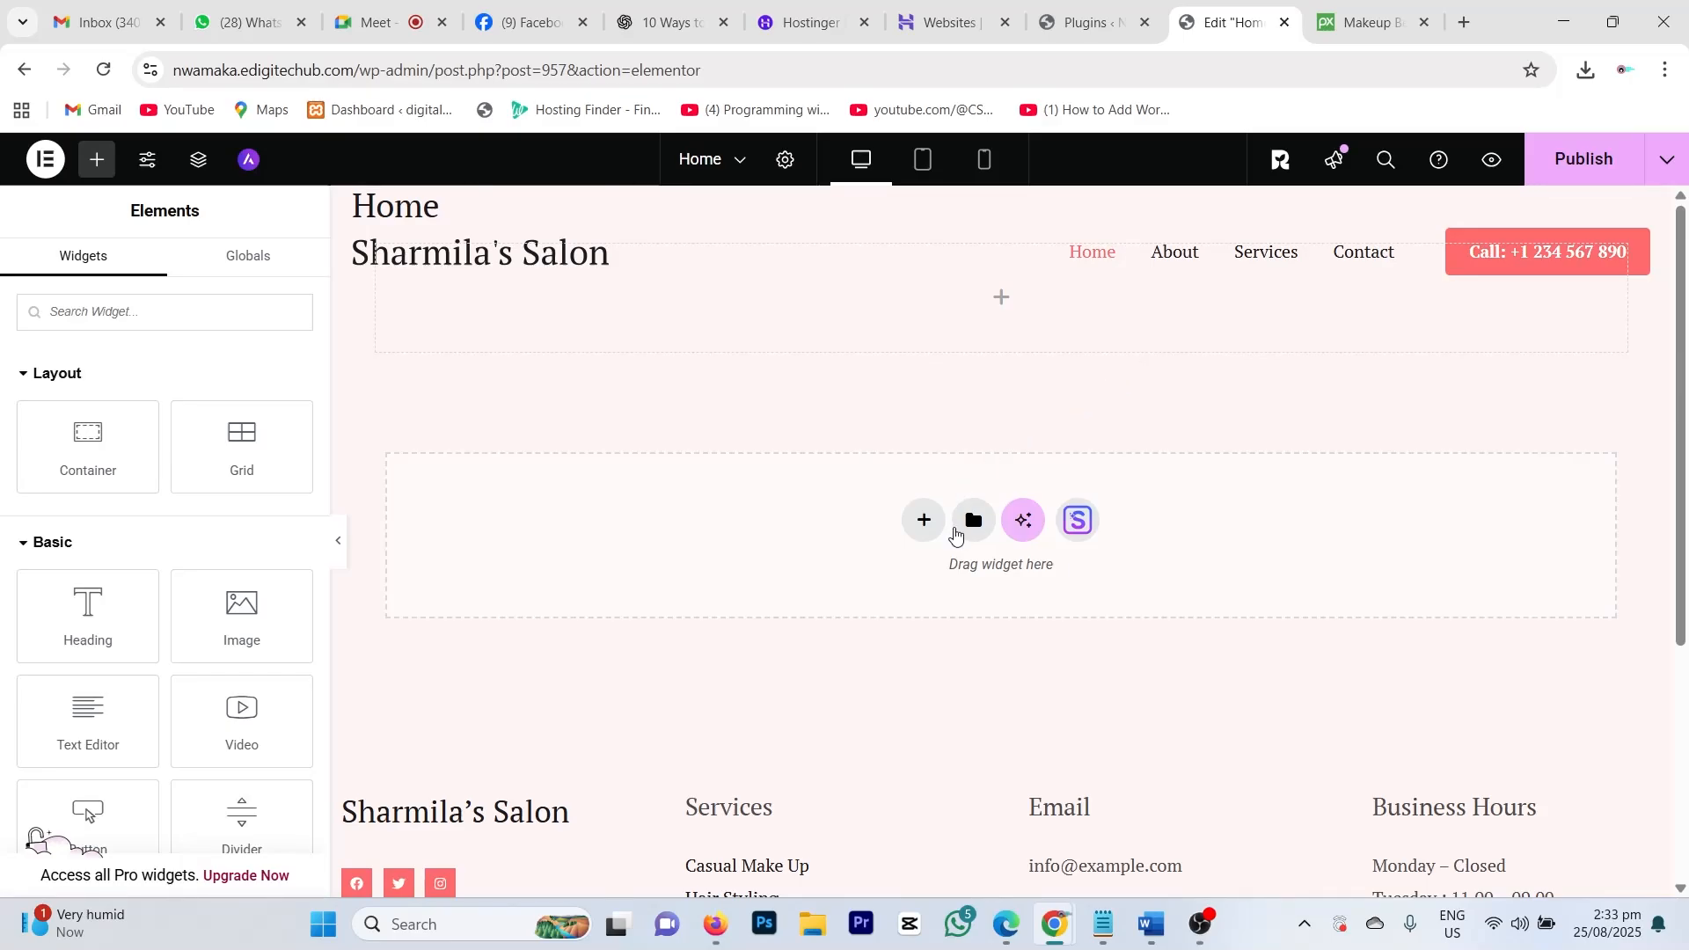
pyautogui.scroll(-4, 957, 528)
pyautogui.scroll(4, 959, 526)
pyautogui.scroll(-2, 1124, 471)
pyautogui.scroll(2, 1123, 475)
# Step: Undo the deletion to restore the hero section and review the page
pyautogui.hotkey('ctrl', 'z')
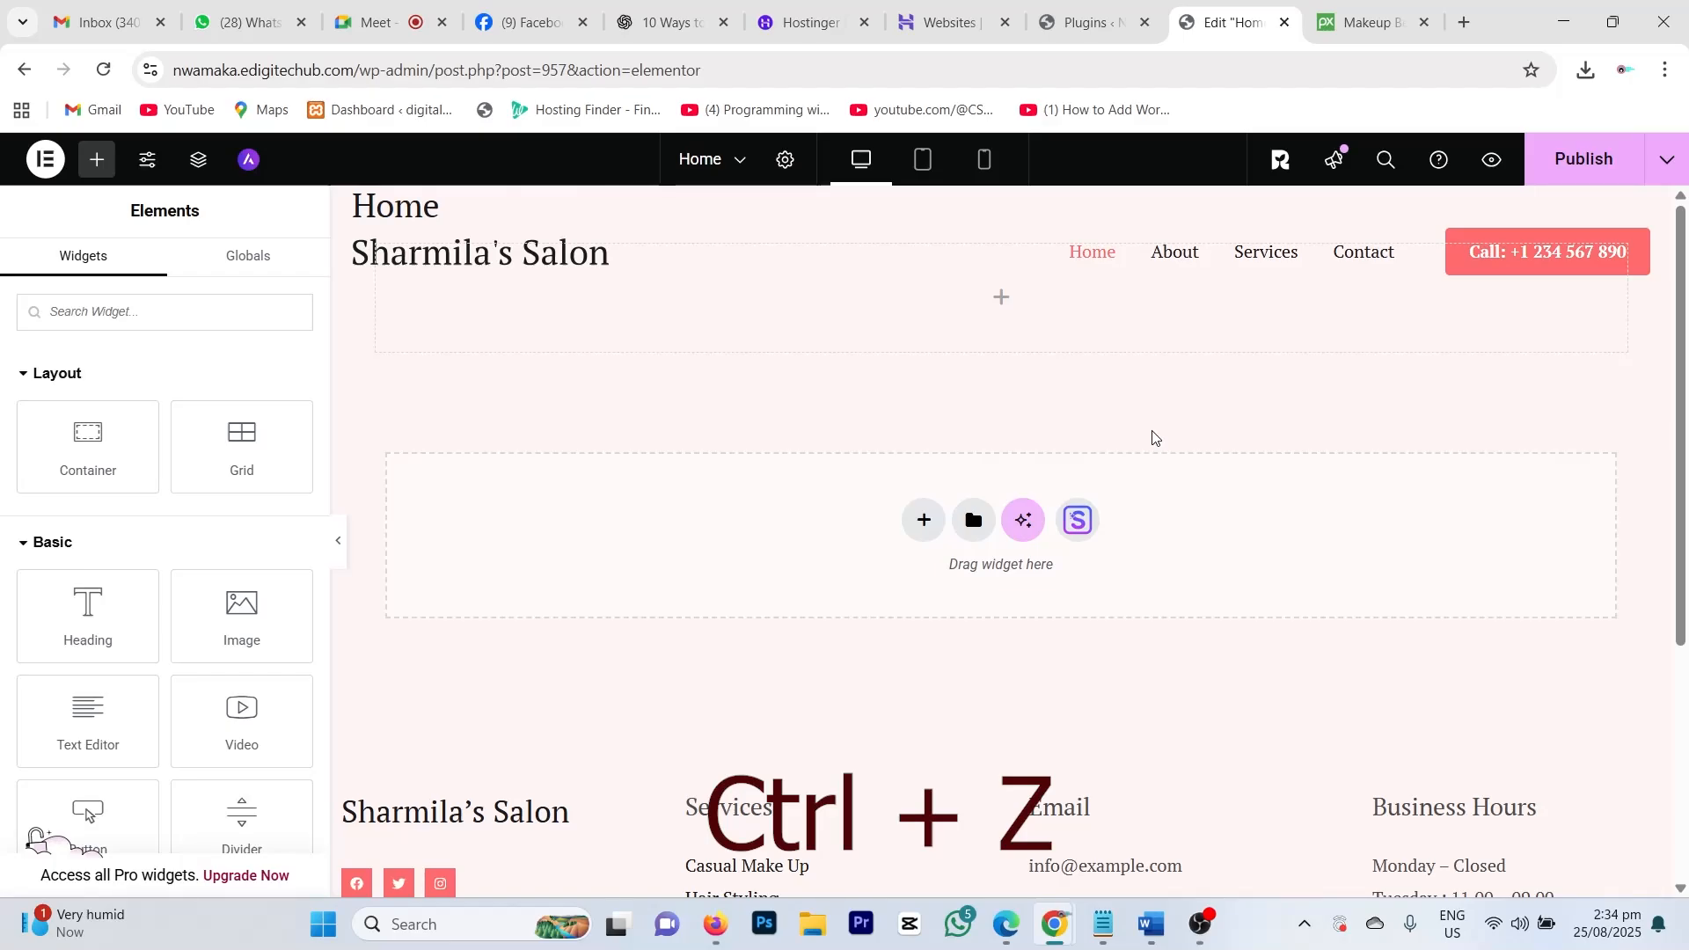
pyautogui.hotkey('ctrl', 'z')
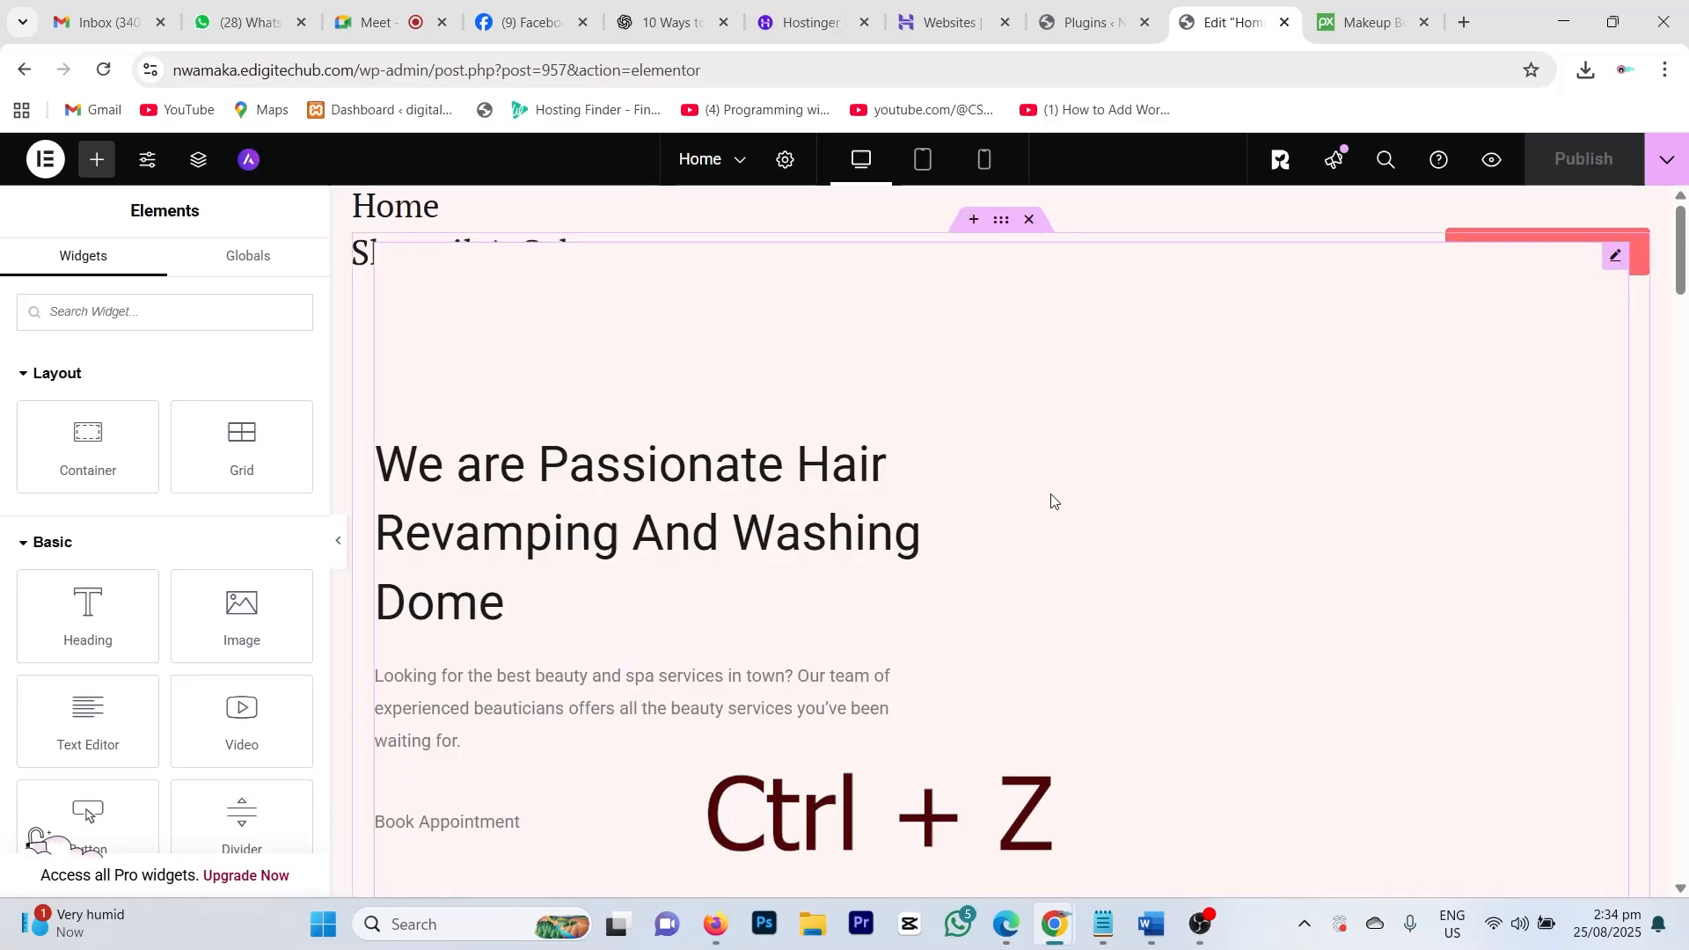
pyautogui.scroll(-20, 844, 532)
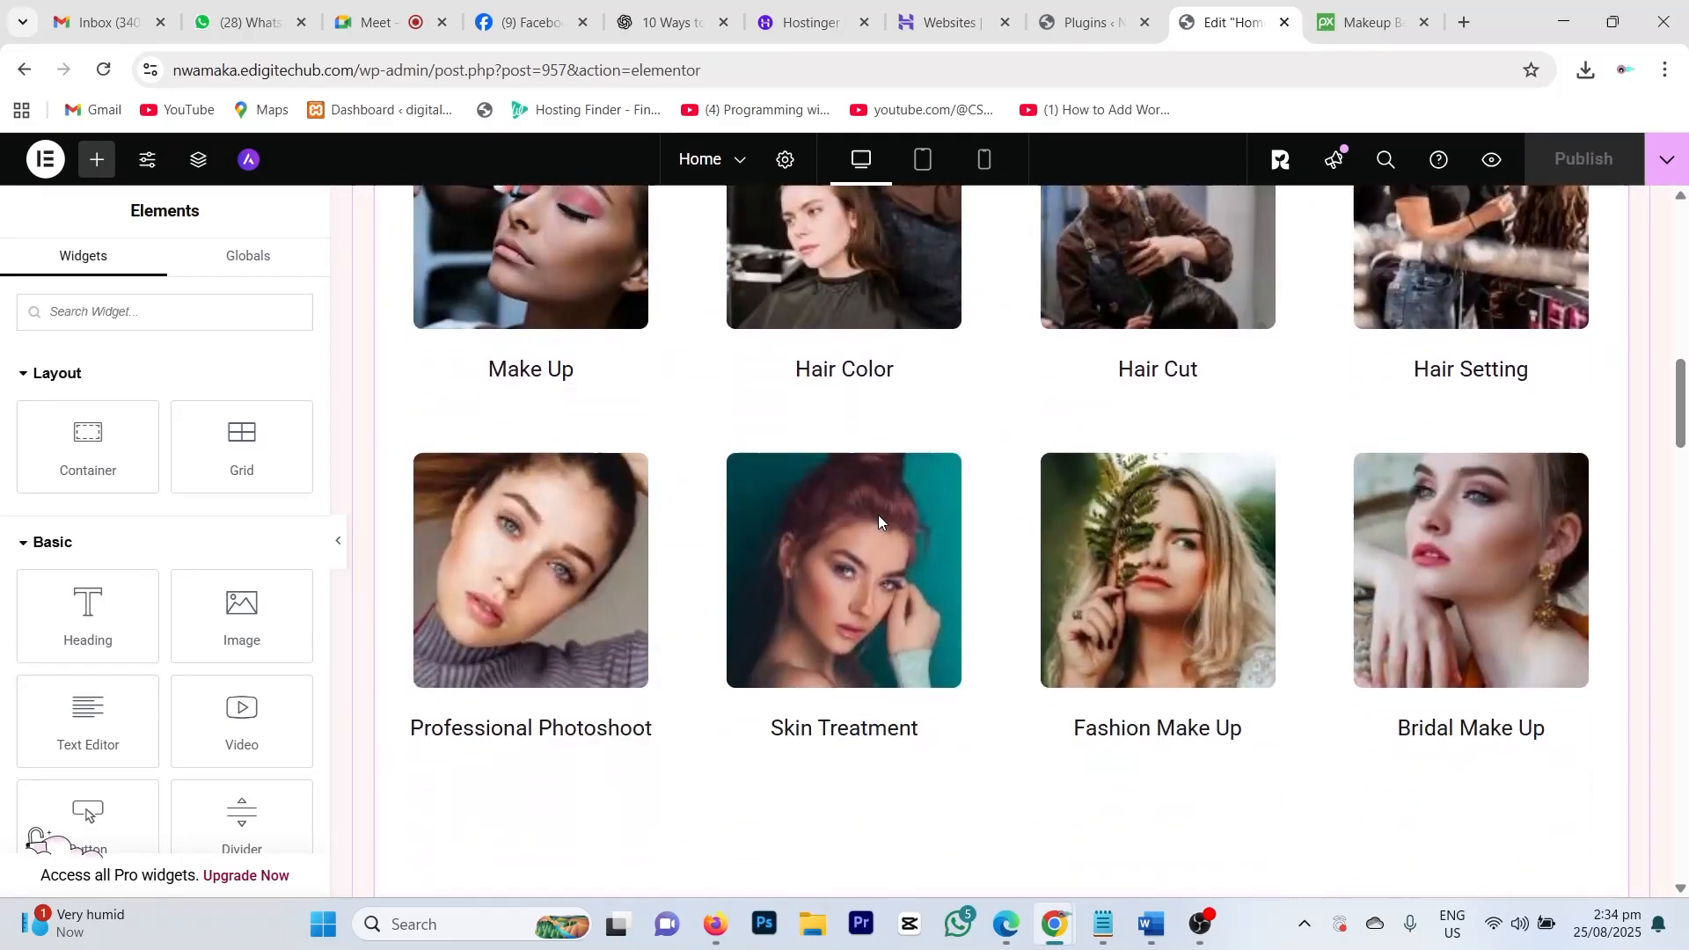
pyautogui.scroll(-20, 878, 525)
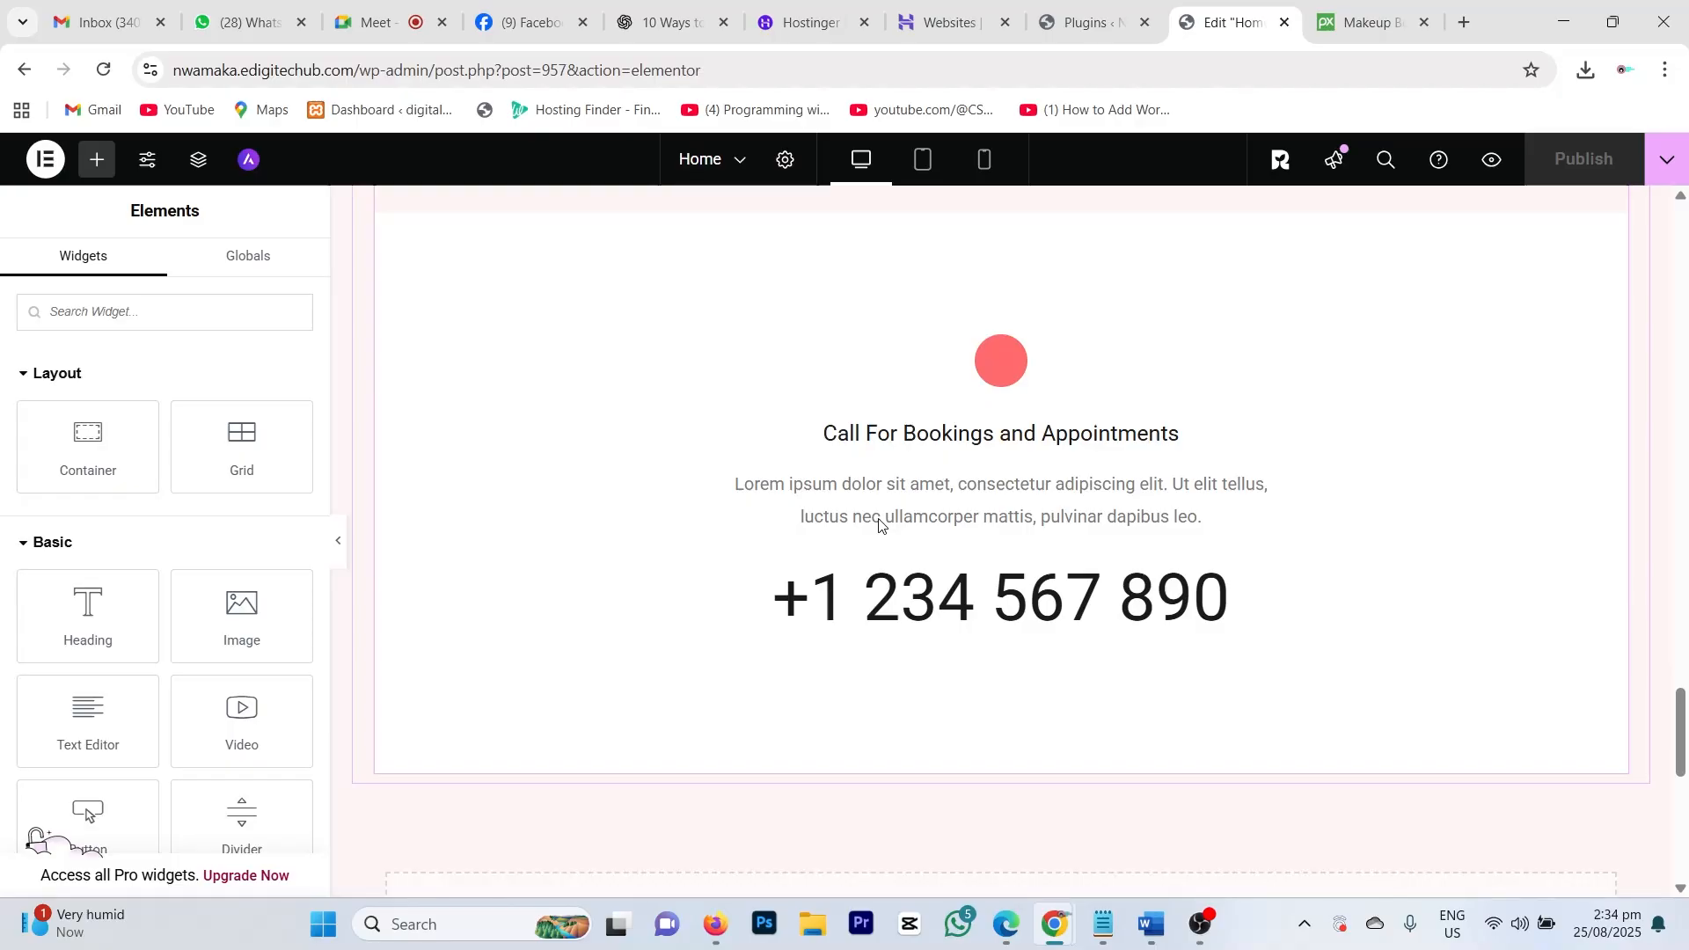
pyautogui.scroll(15, 923, 546)
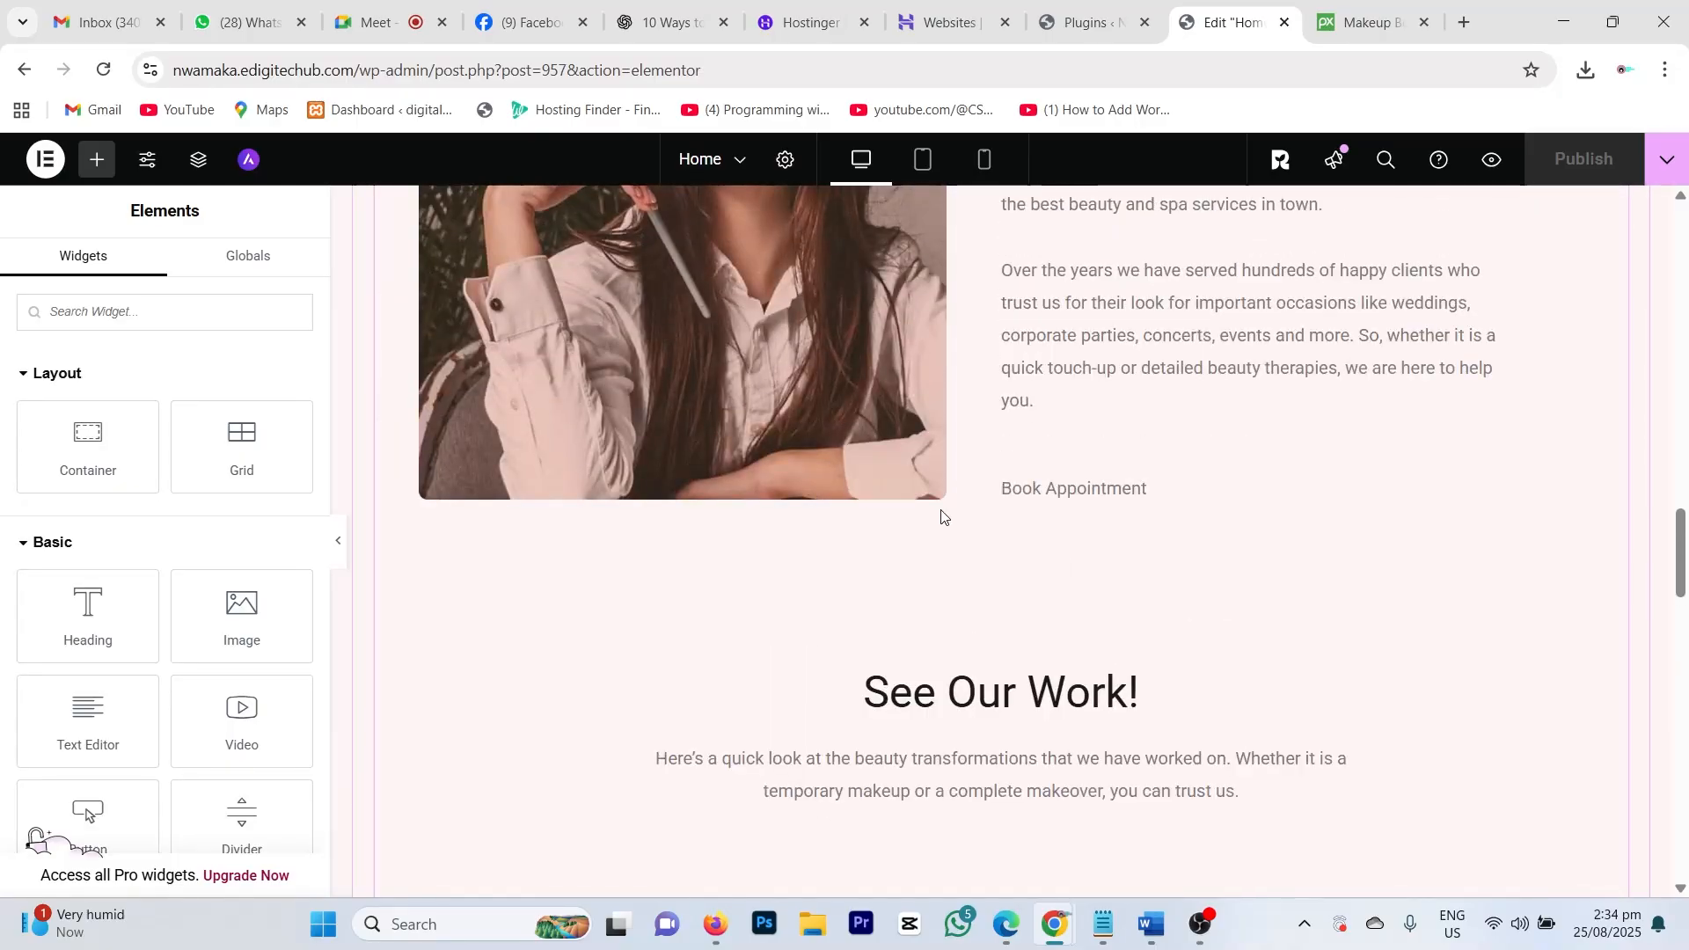
pyautogui.scroll(10, 936, 501)
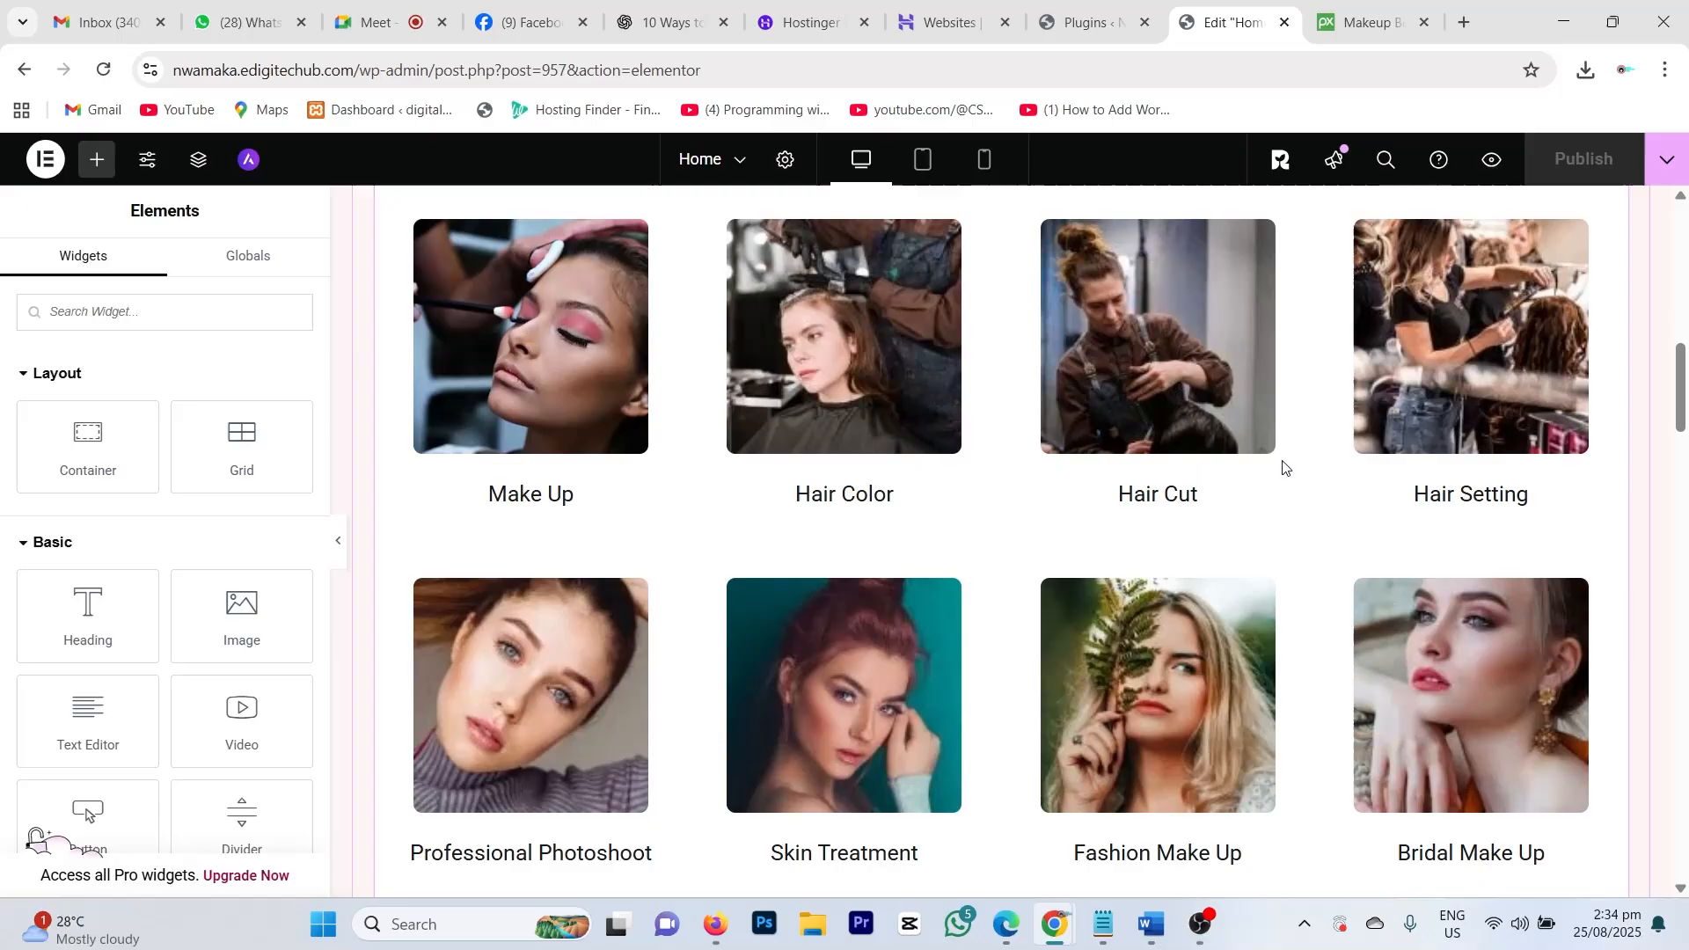
pyautogui.scroll(10, 1282, 467)
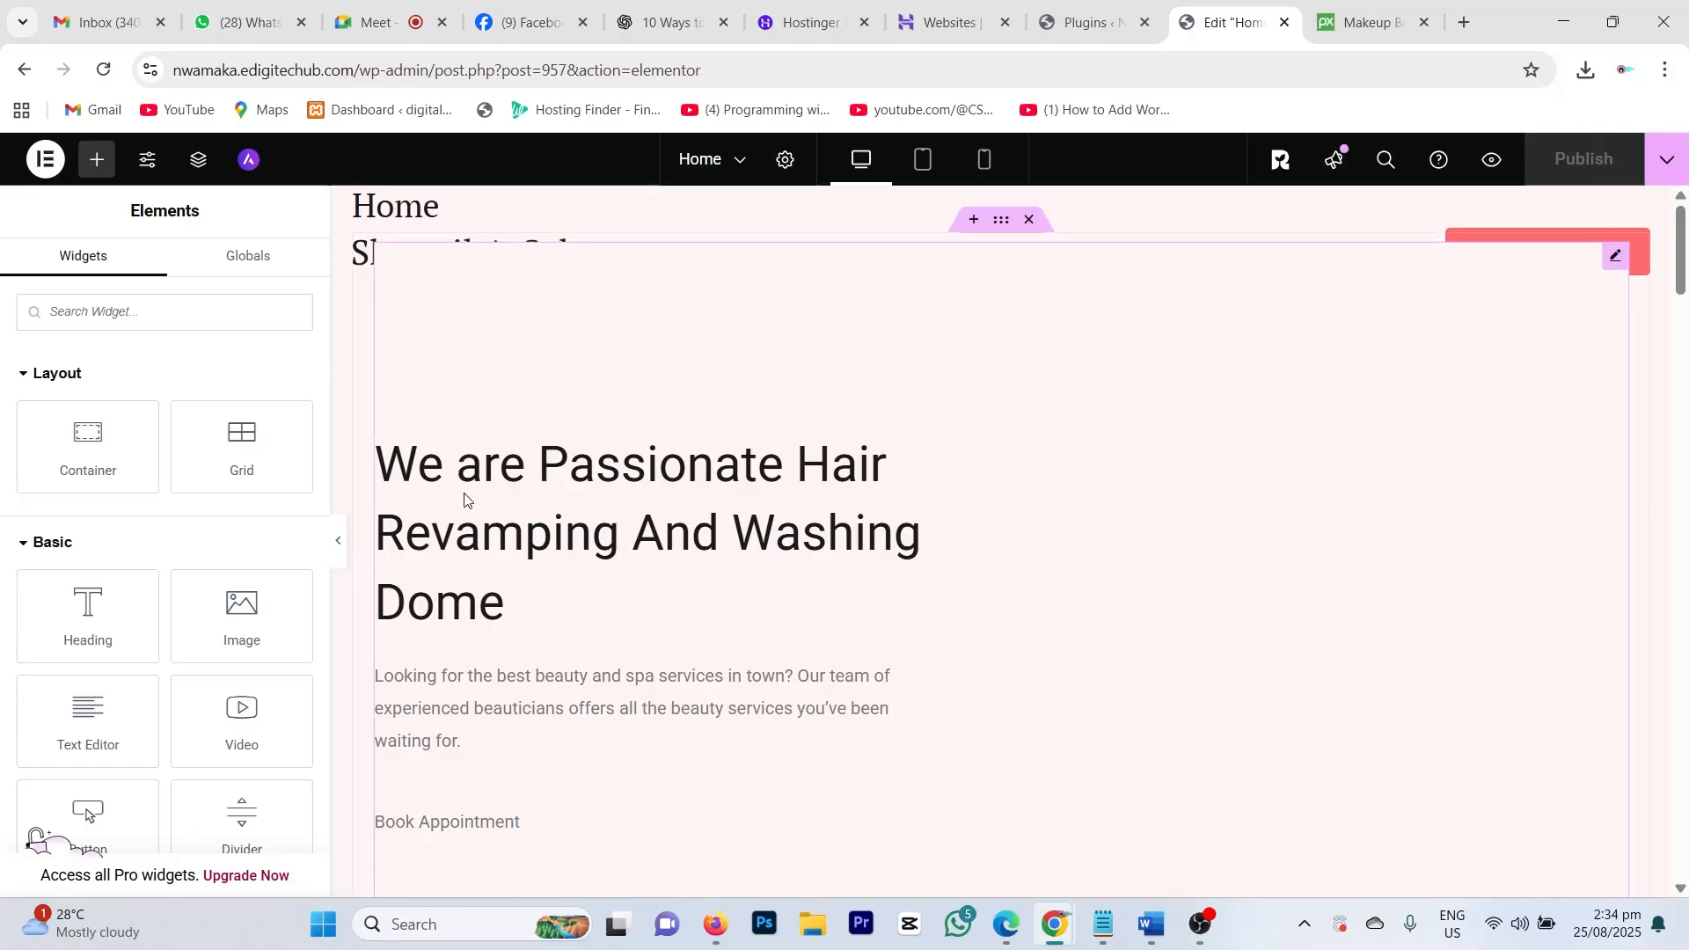
pyautogui.scroll(-10, 701, 528)
pyautogui.scroll(10, 859, 490)
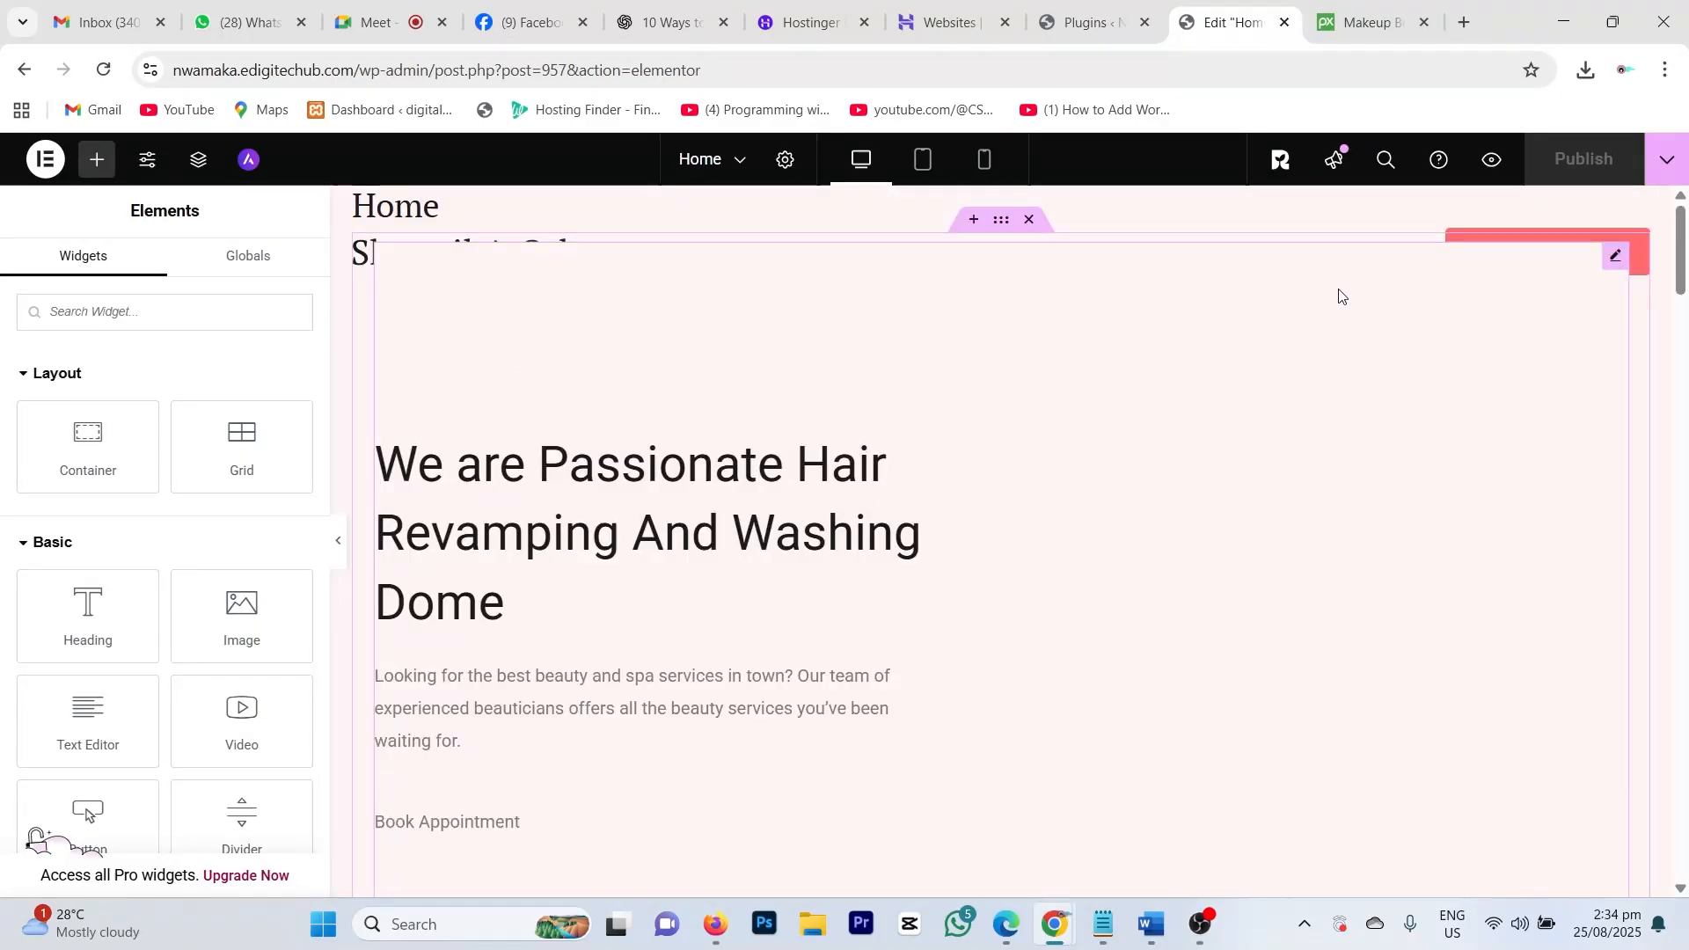
# Step: Delete the 'We are Passionate Hair Revamping' hero text widget and publish the homepage
pyautogui.rightClick(1612, 262)
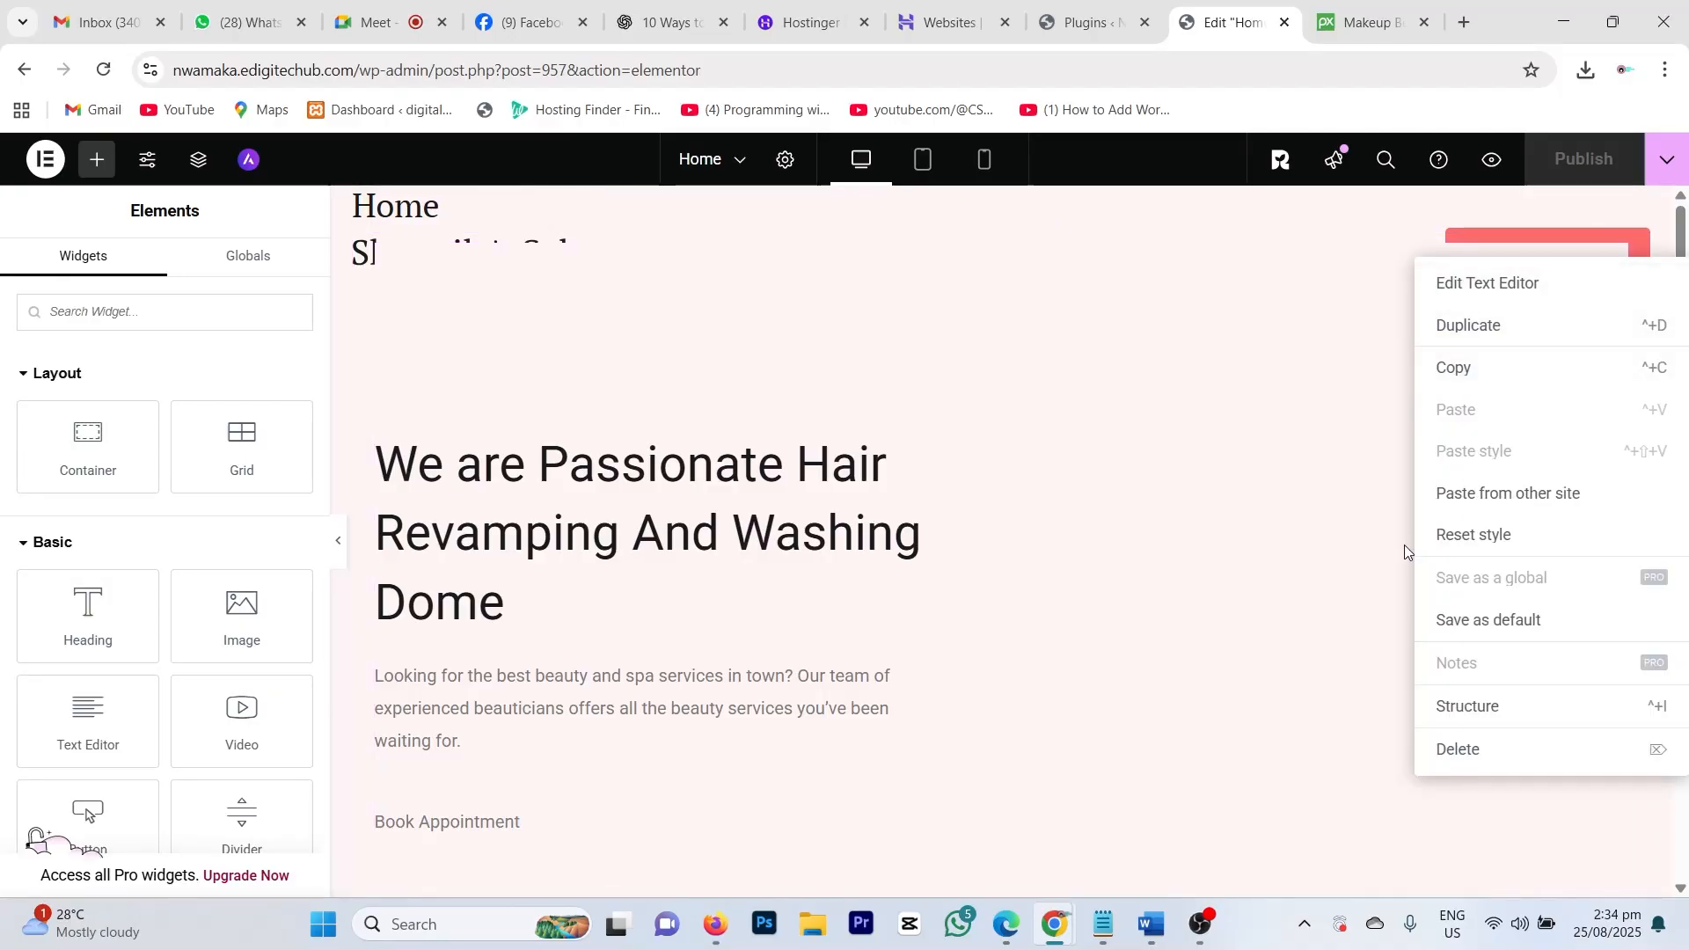
pyautogui.click(1457, 748)
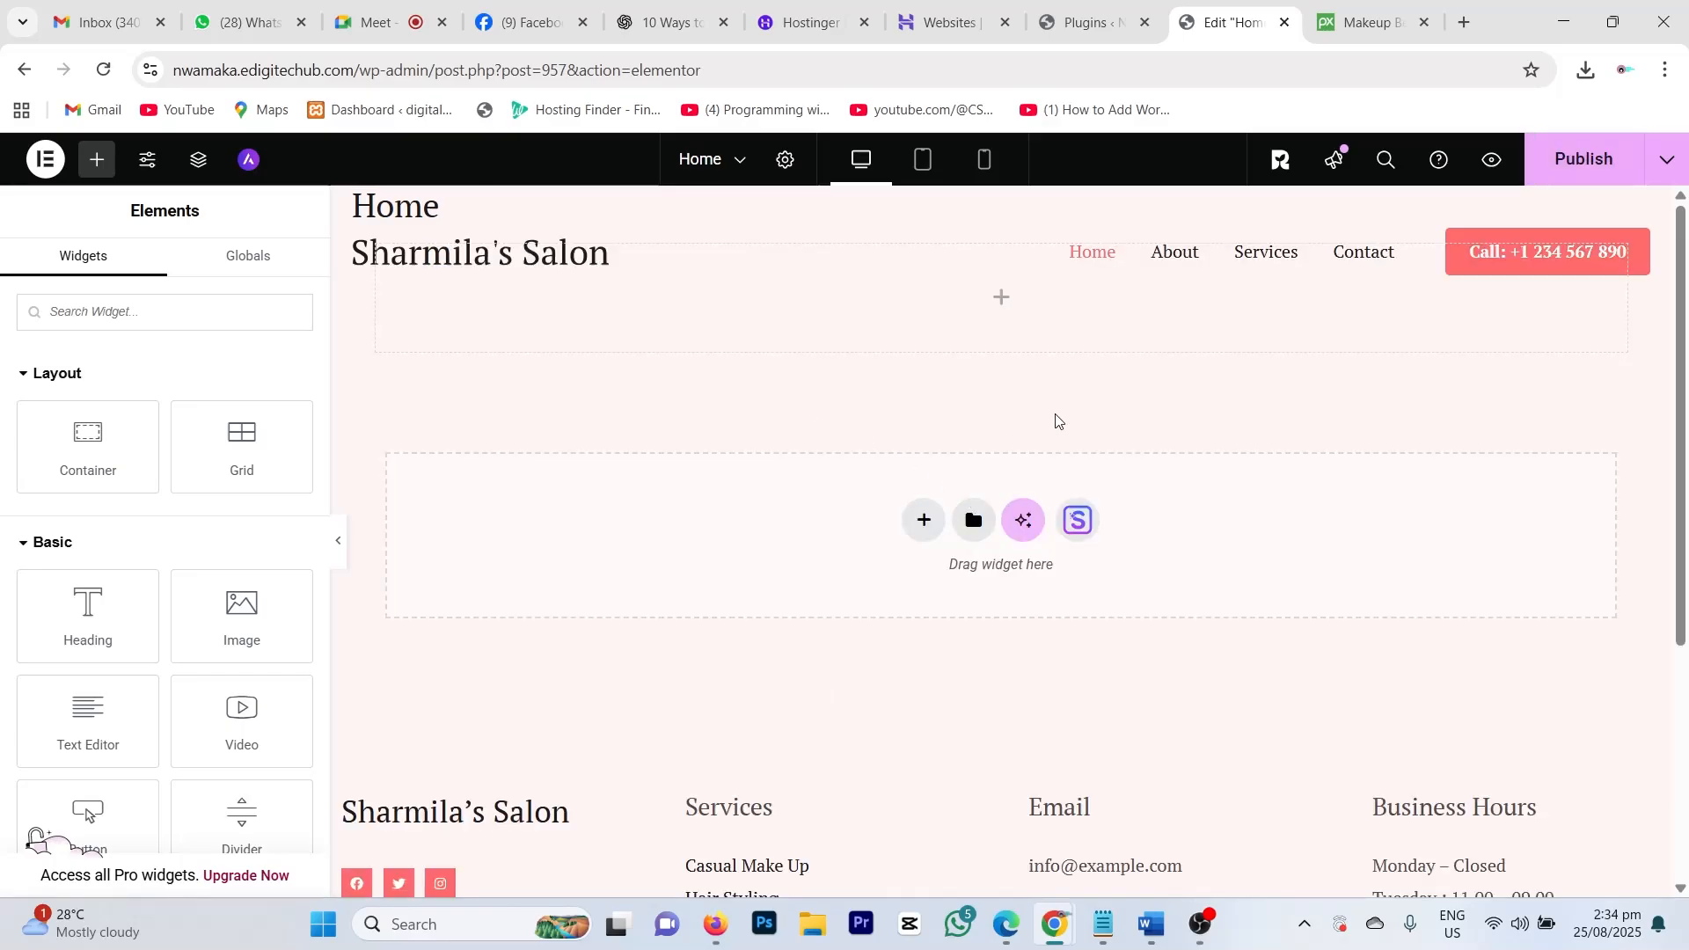
pyautogui.click(1583, 159)
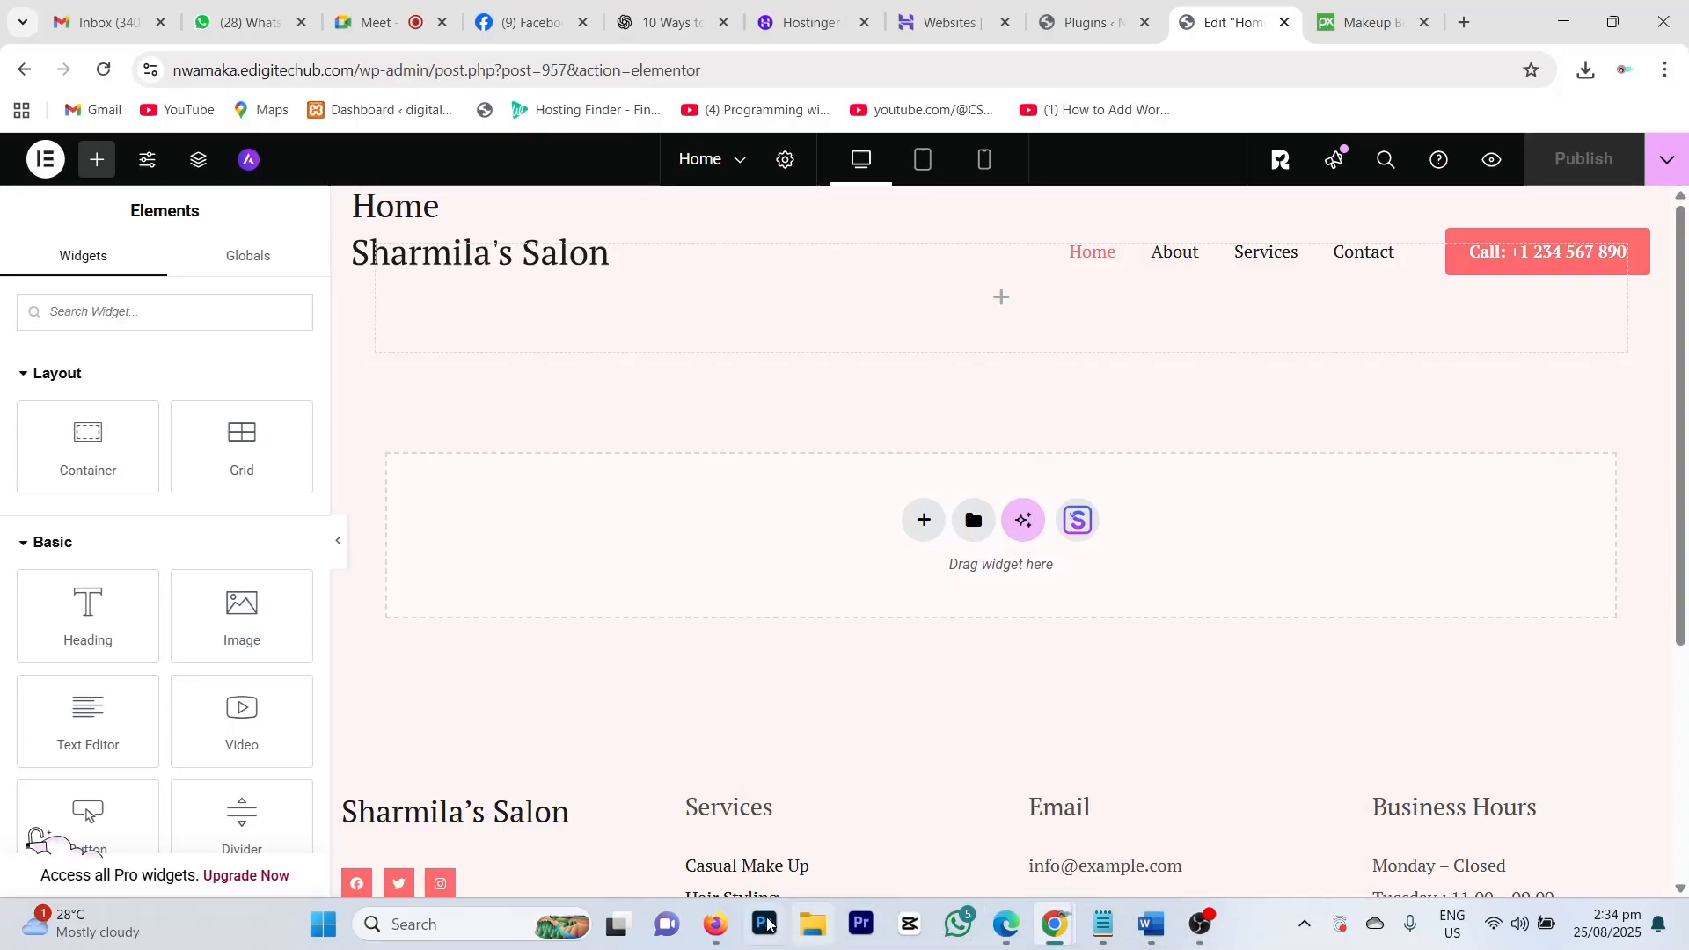
# Step: Reload the live Sharmila's Salon homepage in Firefox to confirm the hero section is gone
pyautogui.click(715, 923)
pyautogui.scroll(15, 480, 345)
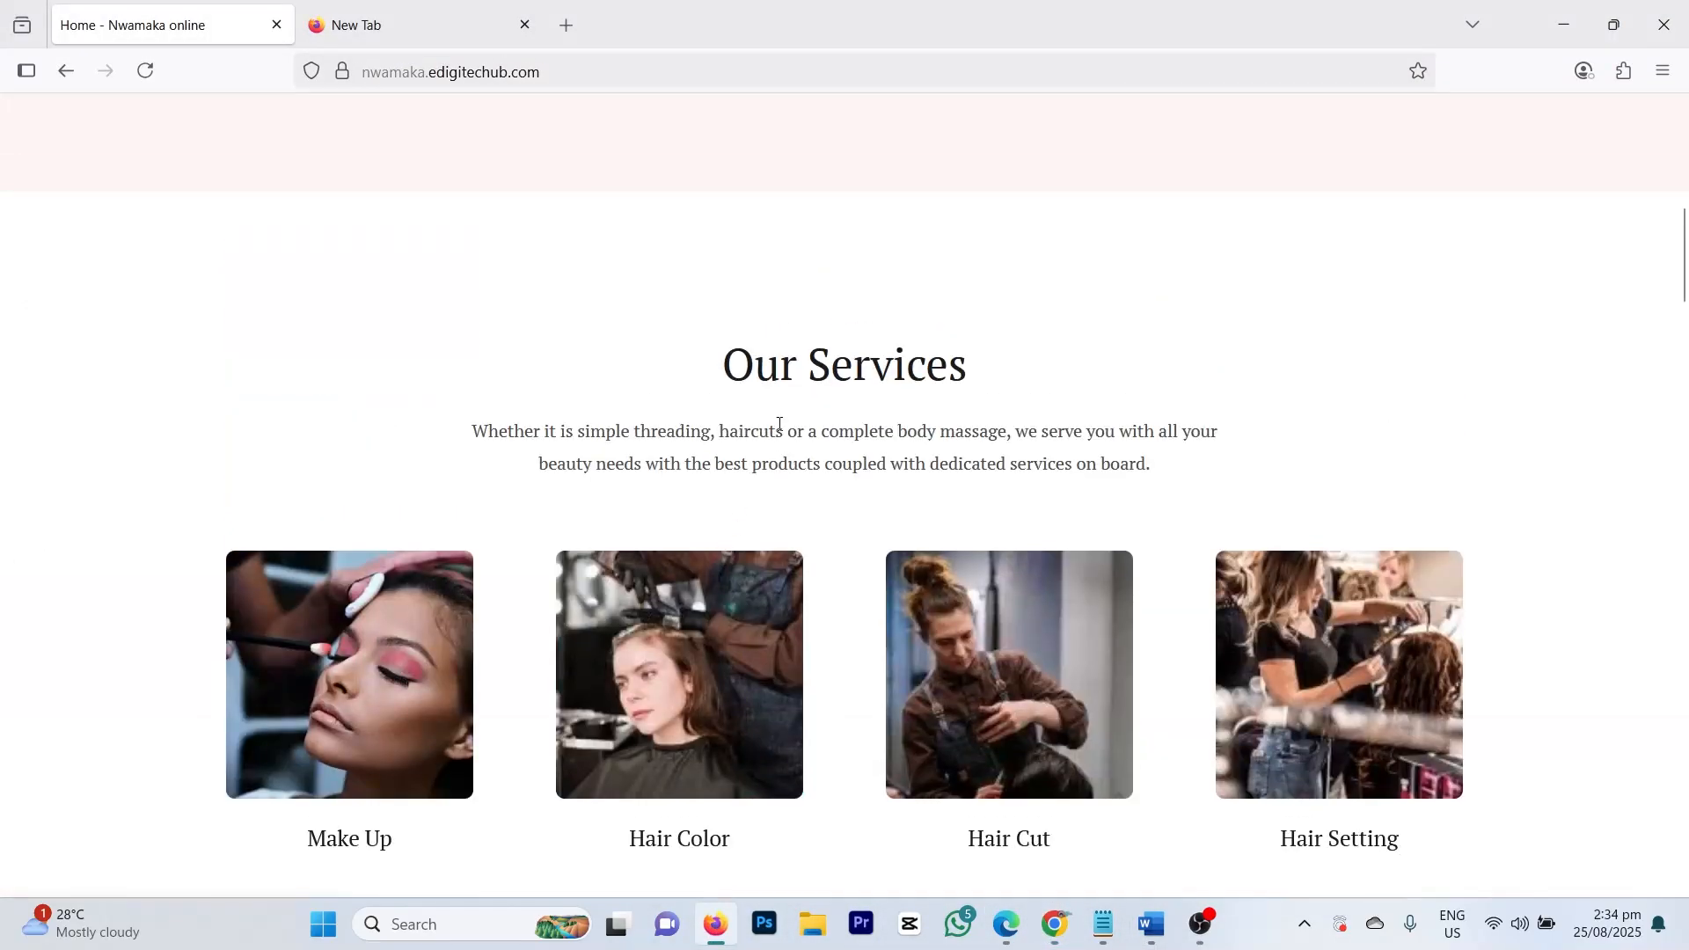
pyautogui.click(137, 74)
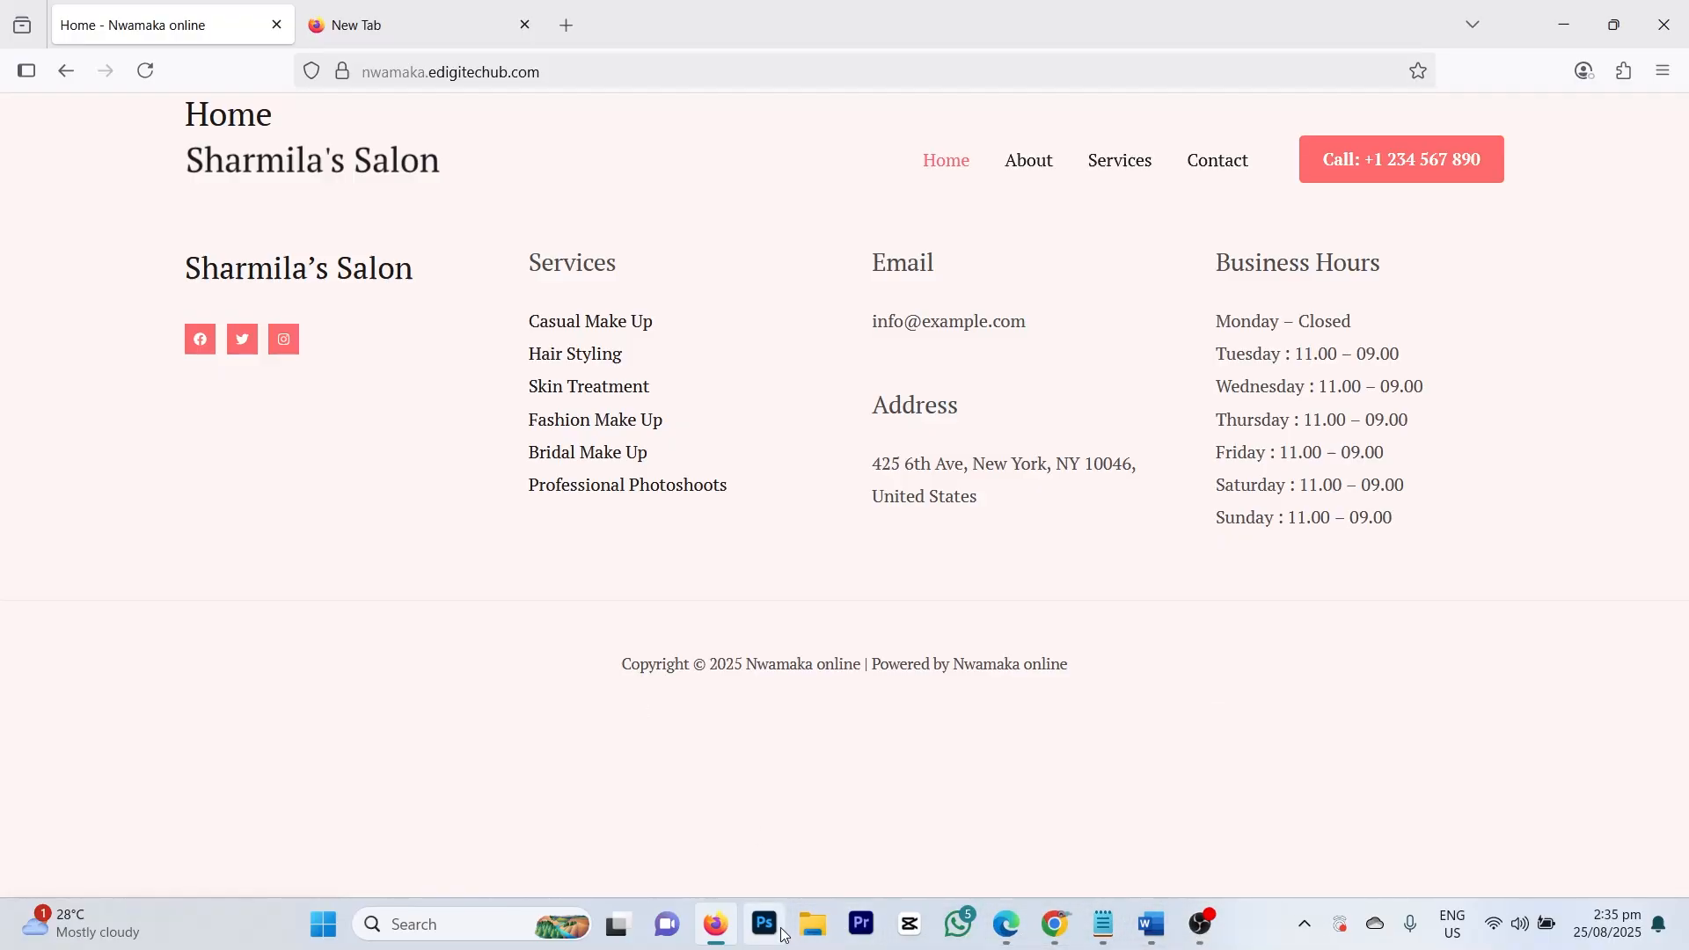
# Step: Add a full-width Flexbox container under the header with a 208 px minimum height
pyautogui.moveTo(1058, 930)
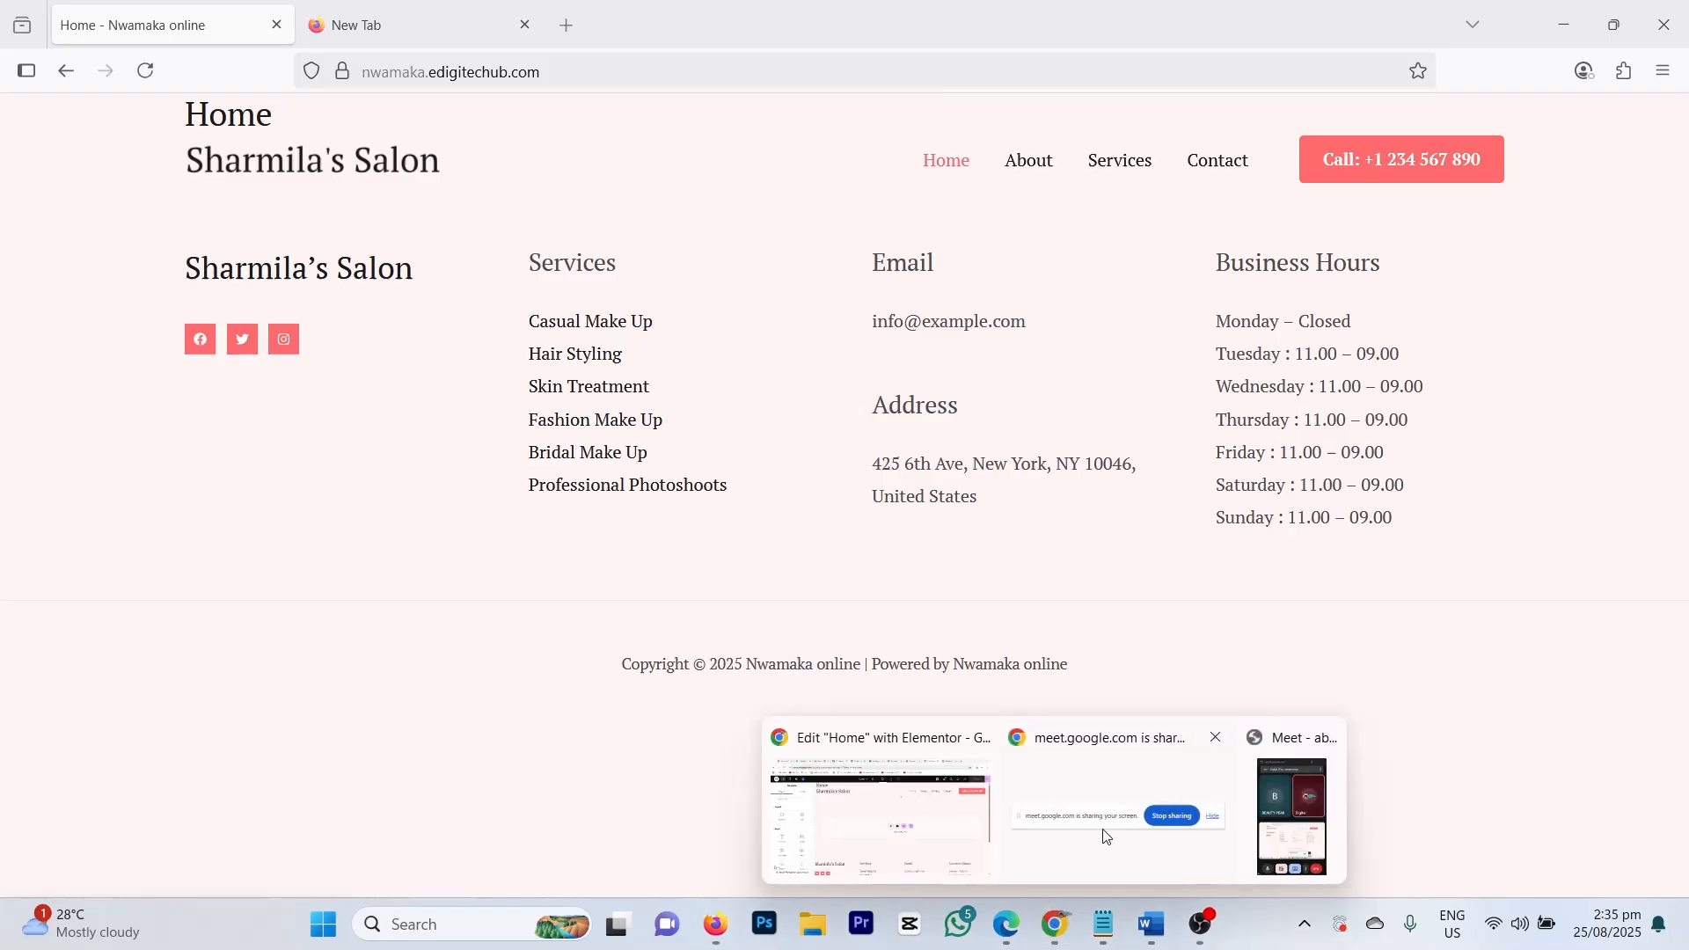
pyautogui.click(867, 831)
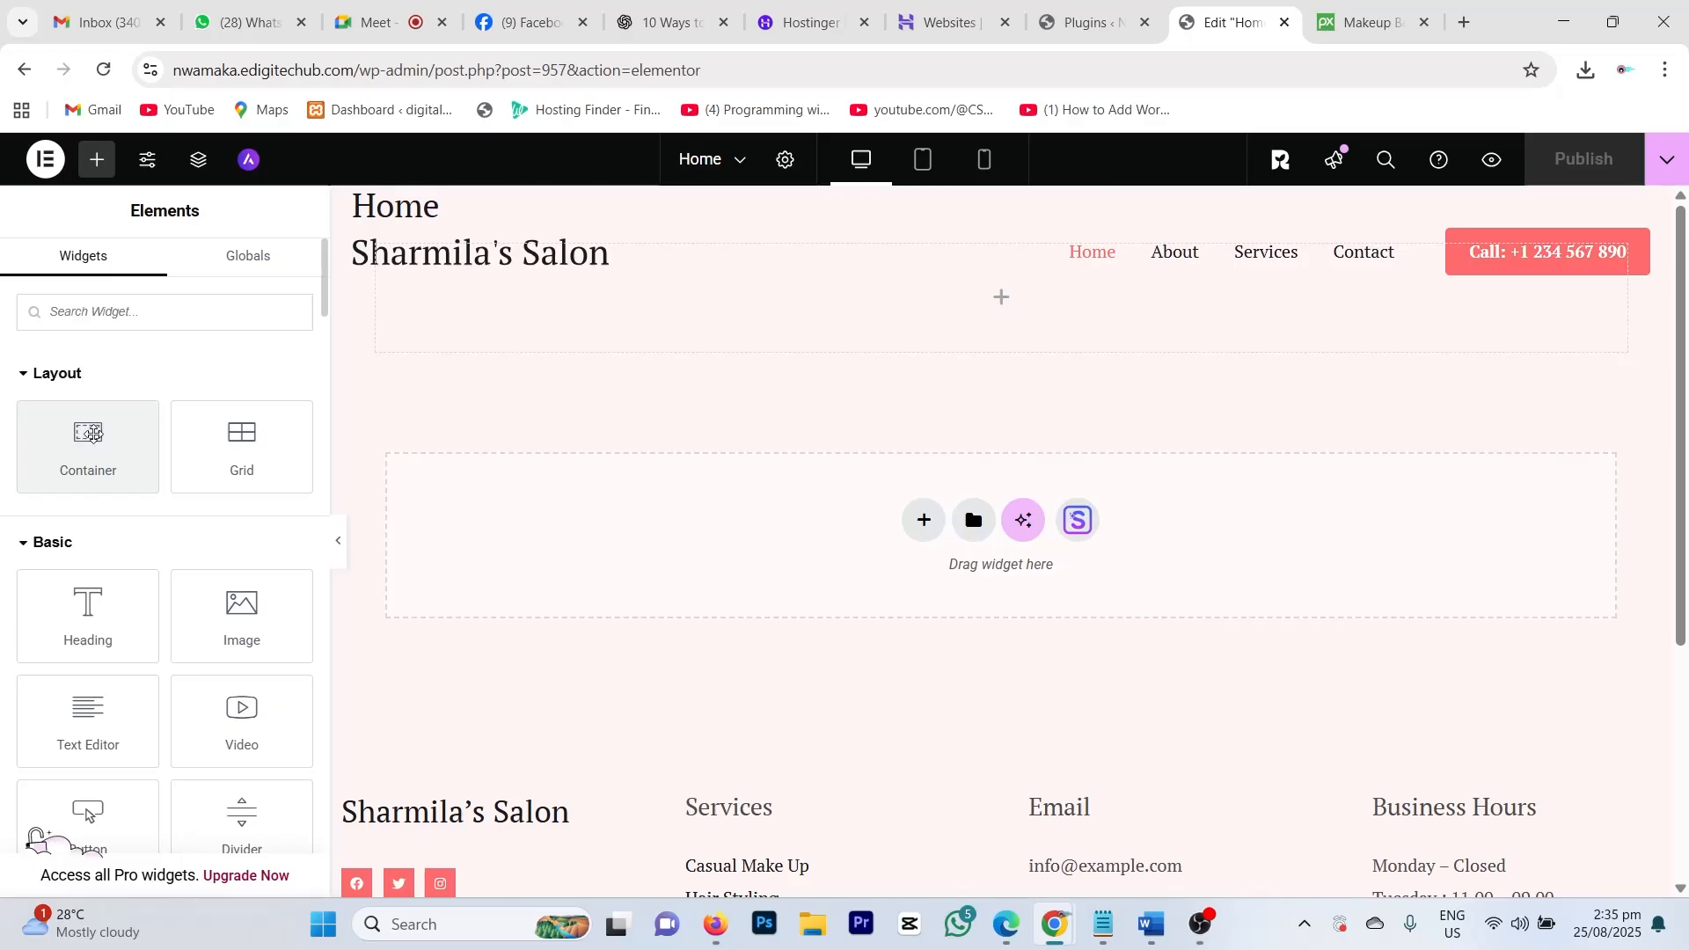
pyautogui.moveTo(92, 433); pyautogui.dragTo(1012, 310)
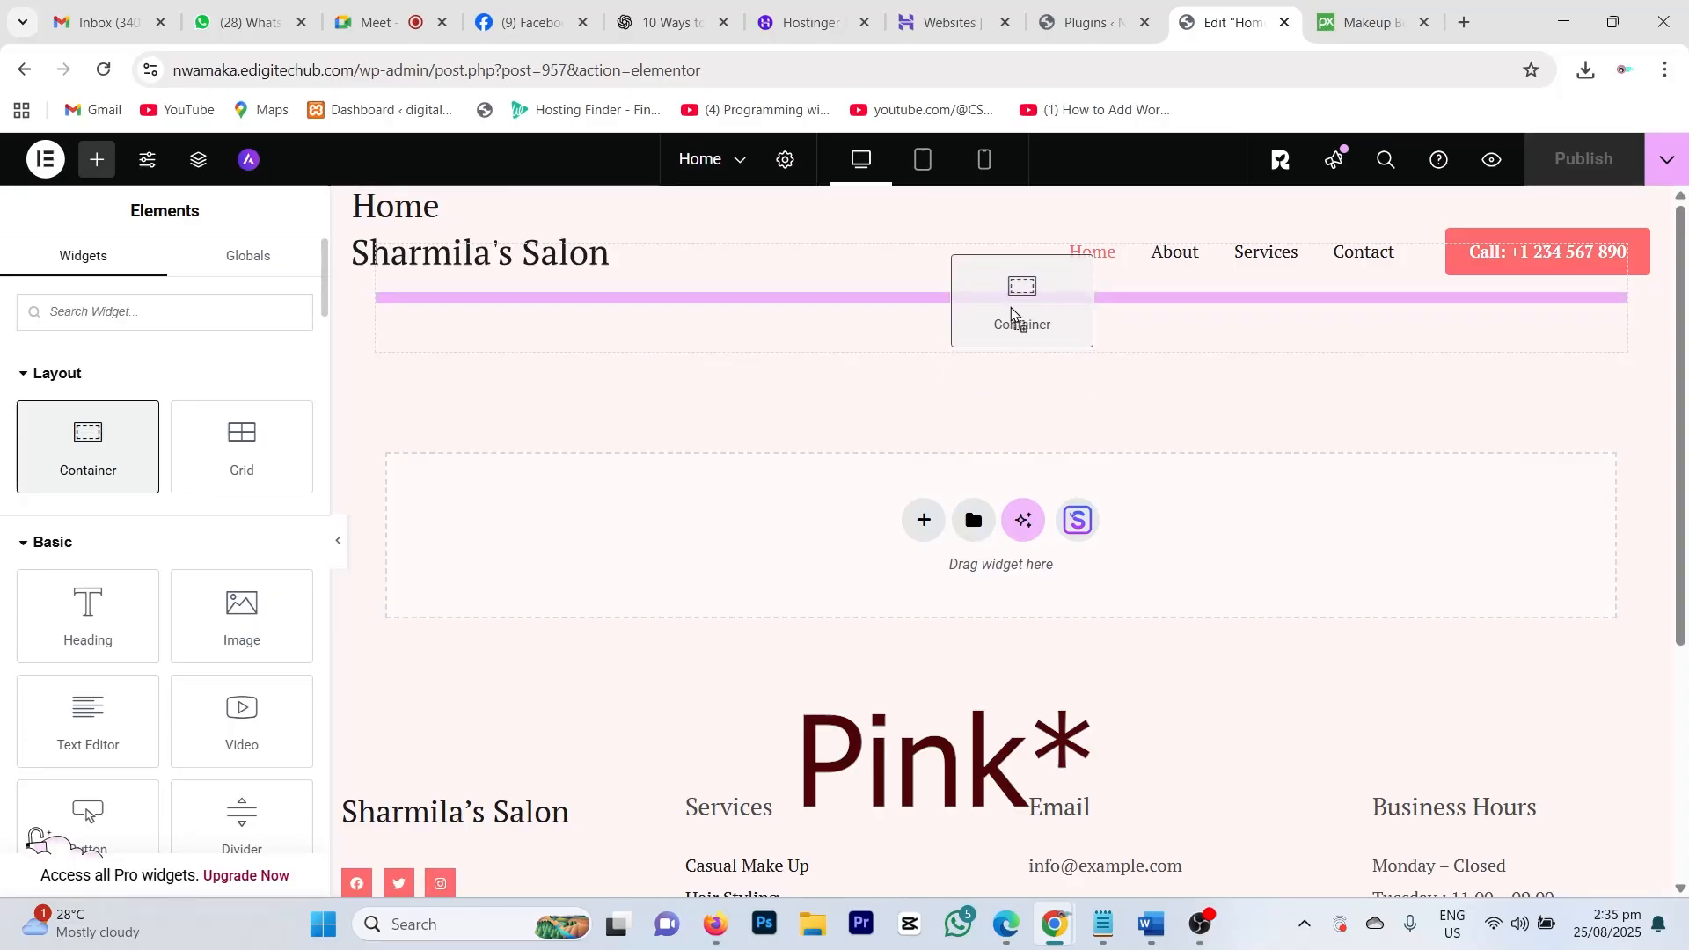
pyautogui.moveTo(1012, 310); pyautogui.dragTo(1009, 305)
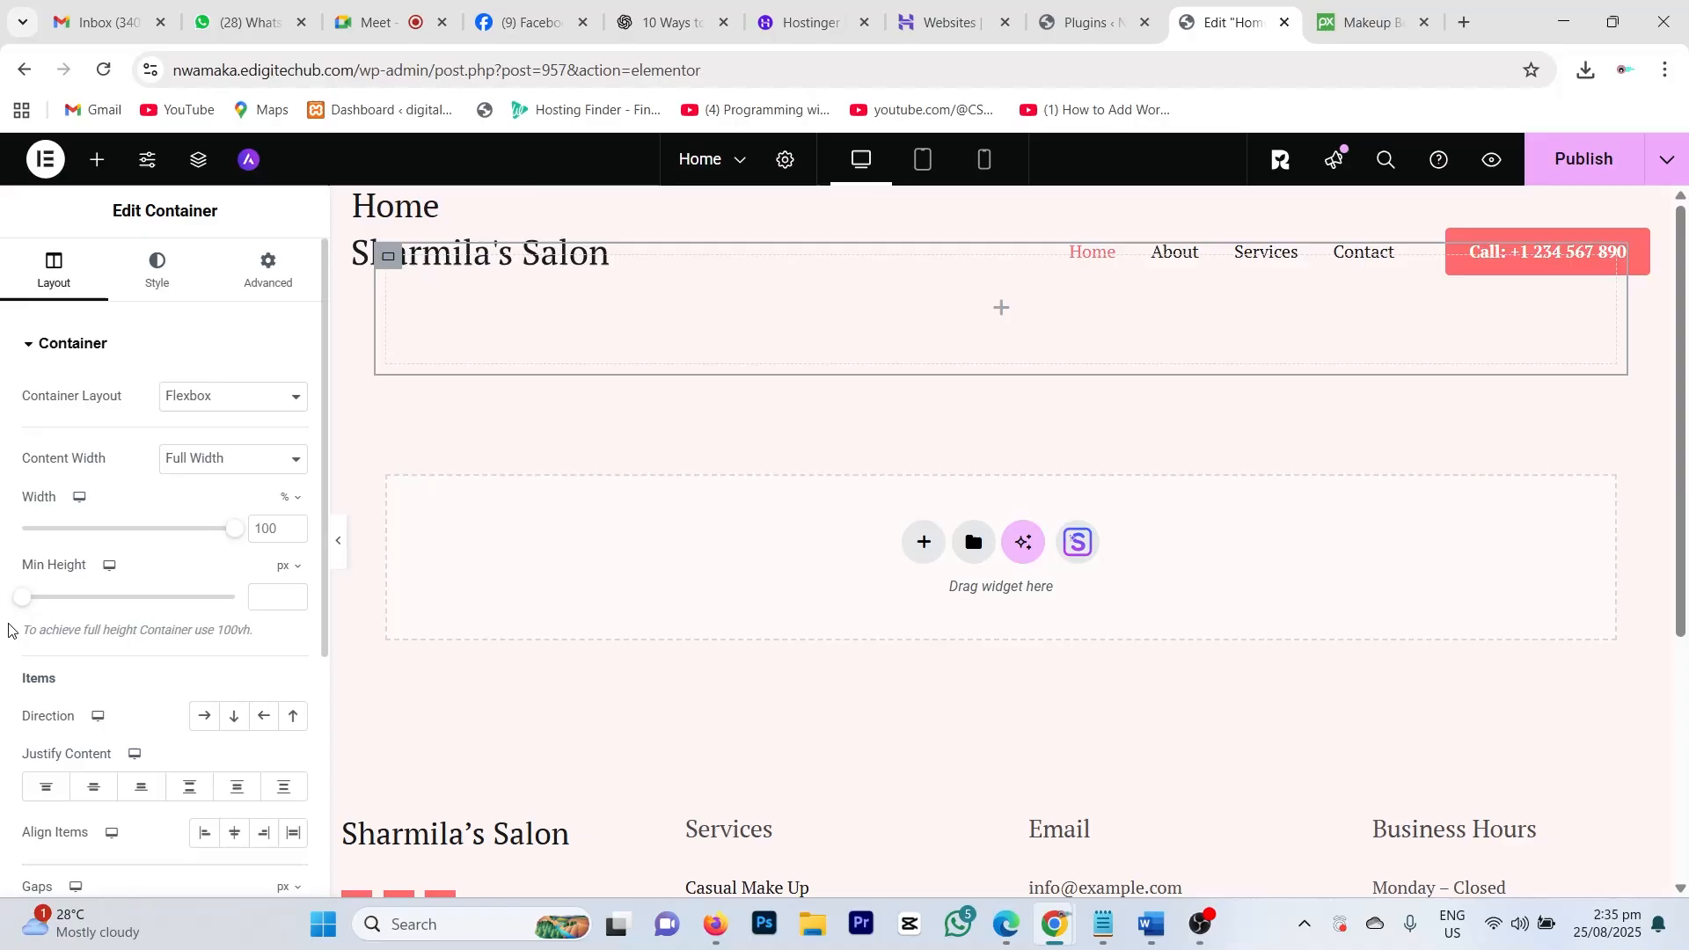
pyautogui.moveTo(26, 599); pyautogui.dragTo(56, 623)
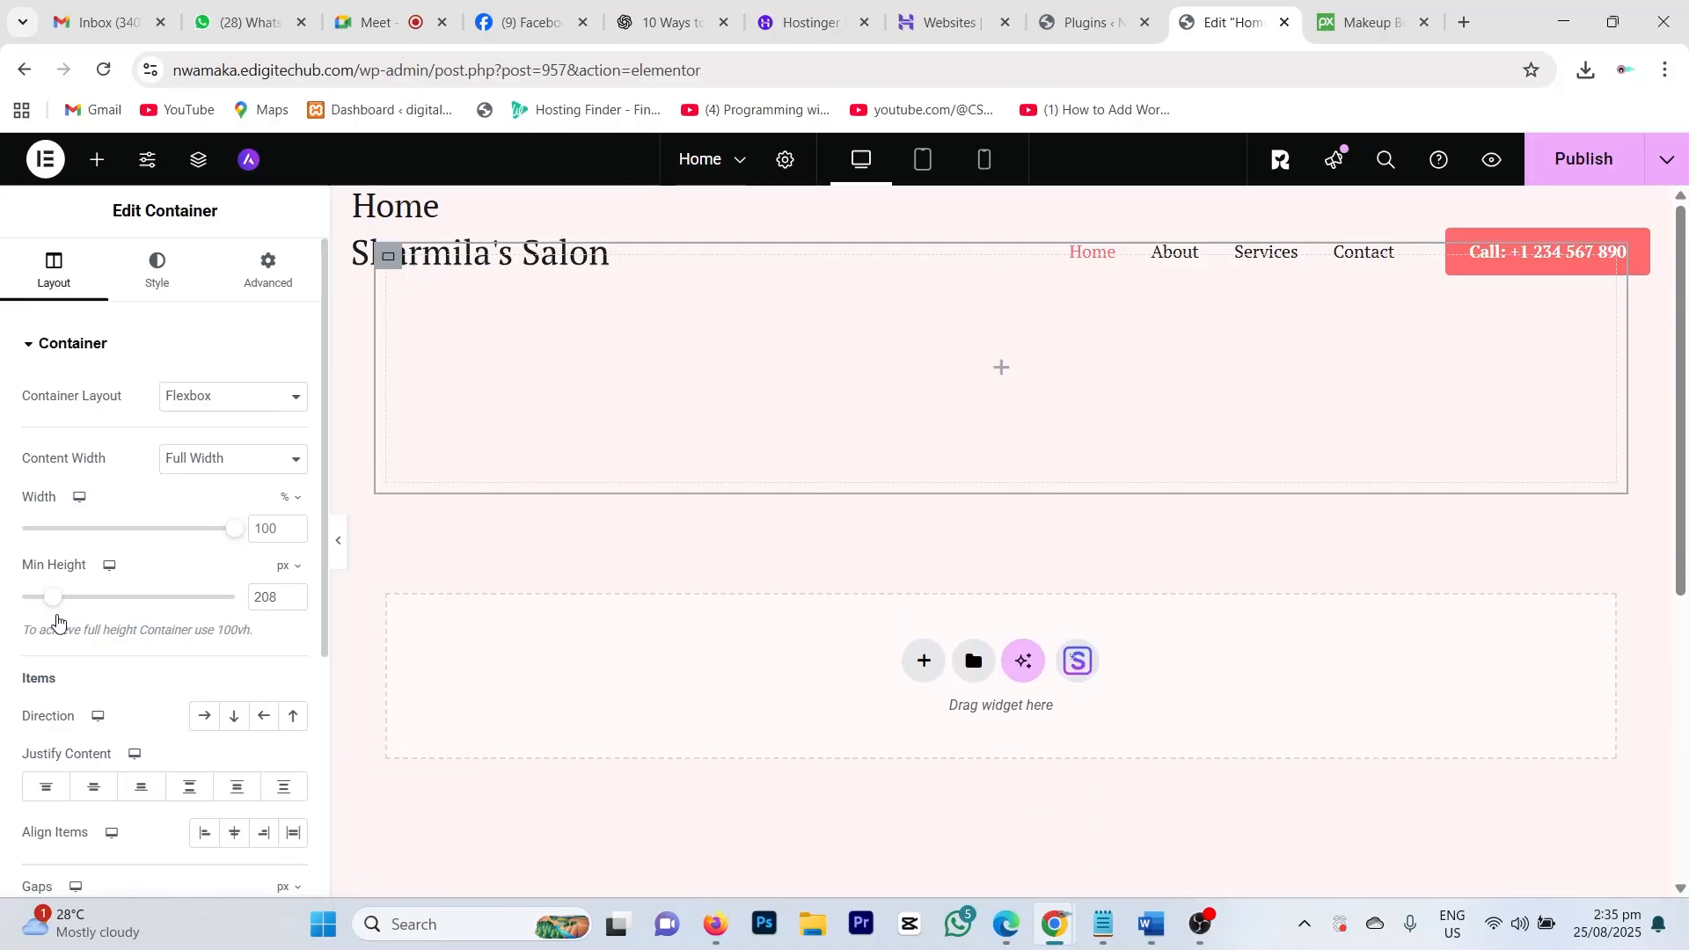
pyautogui.click(1002, 373)
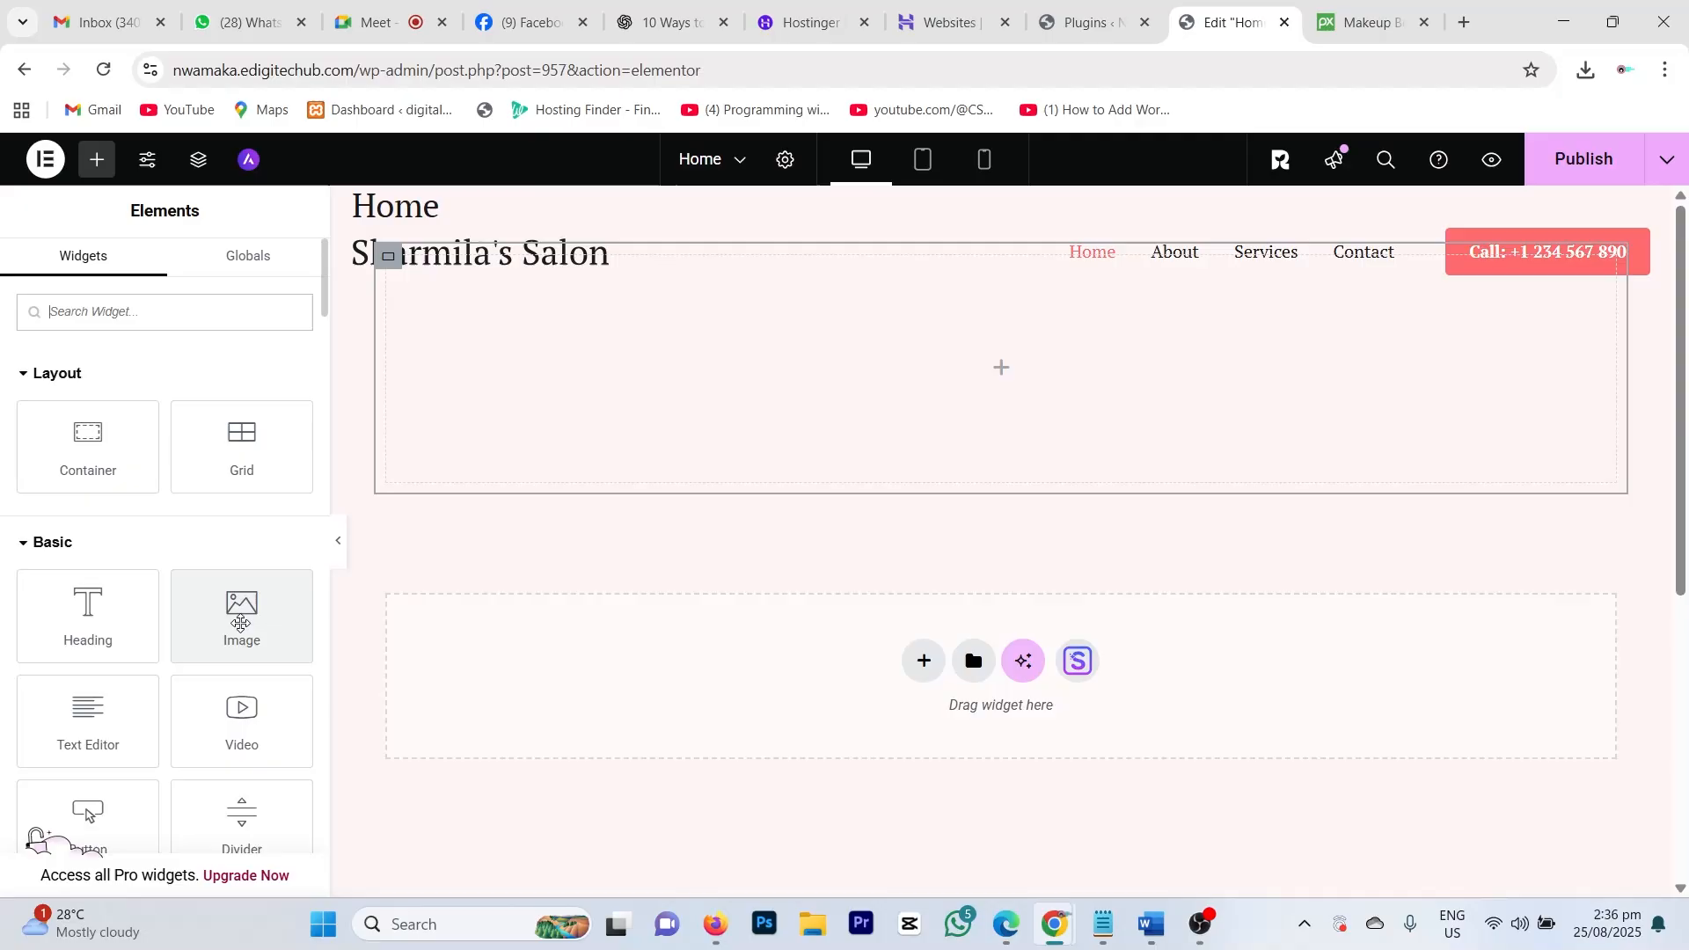
# Step: Place an Image widget with a placeholder picture into the new container
pyautogui.moveTo(240, 620); pyautogui.dragTo(995, 379)
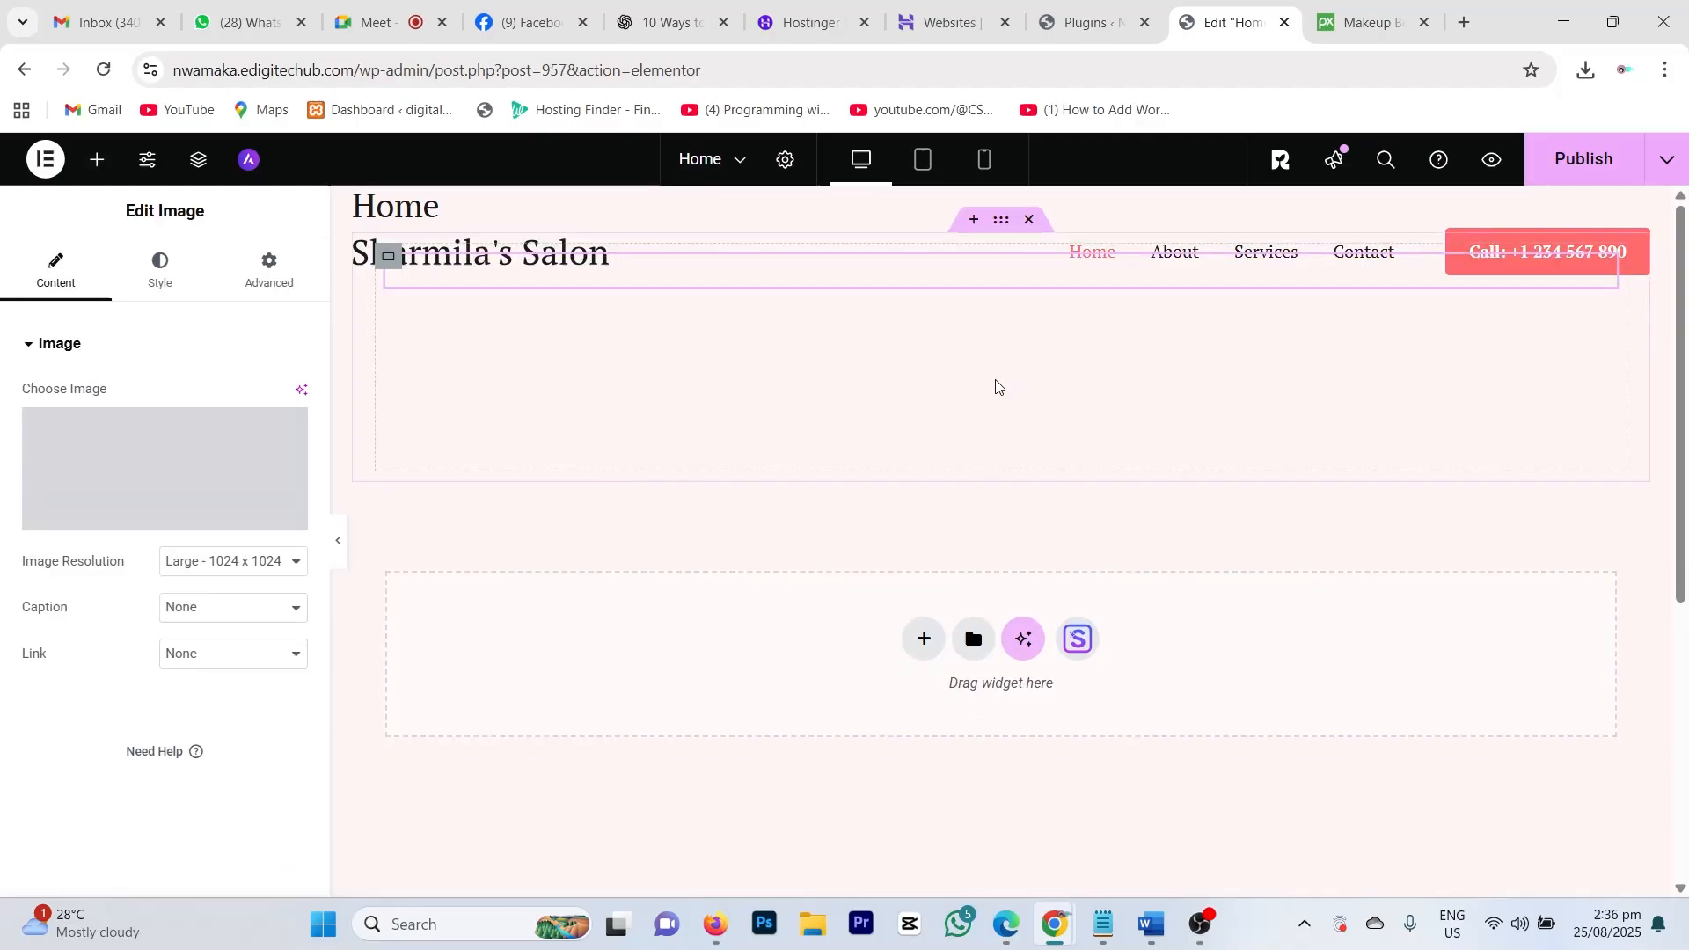
pyautogui.scroll(-6, 995, 431)
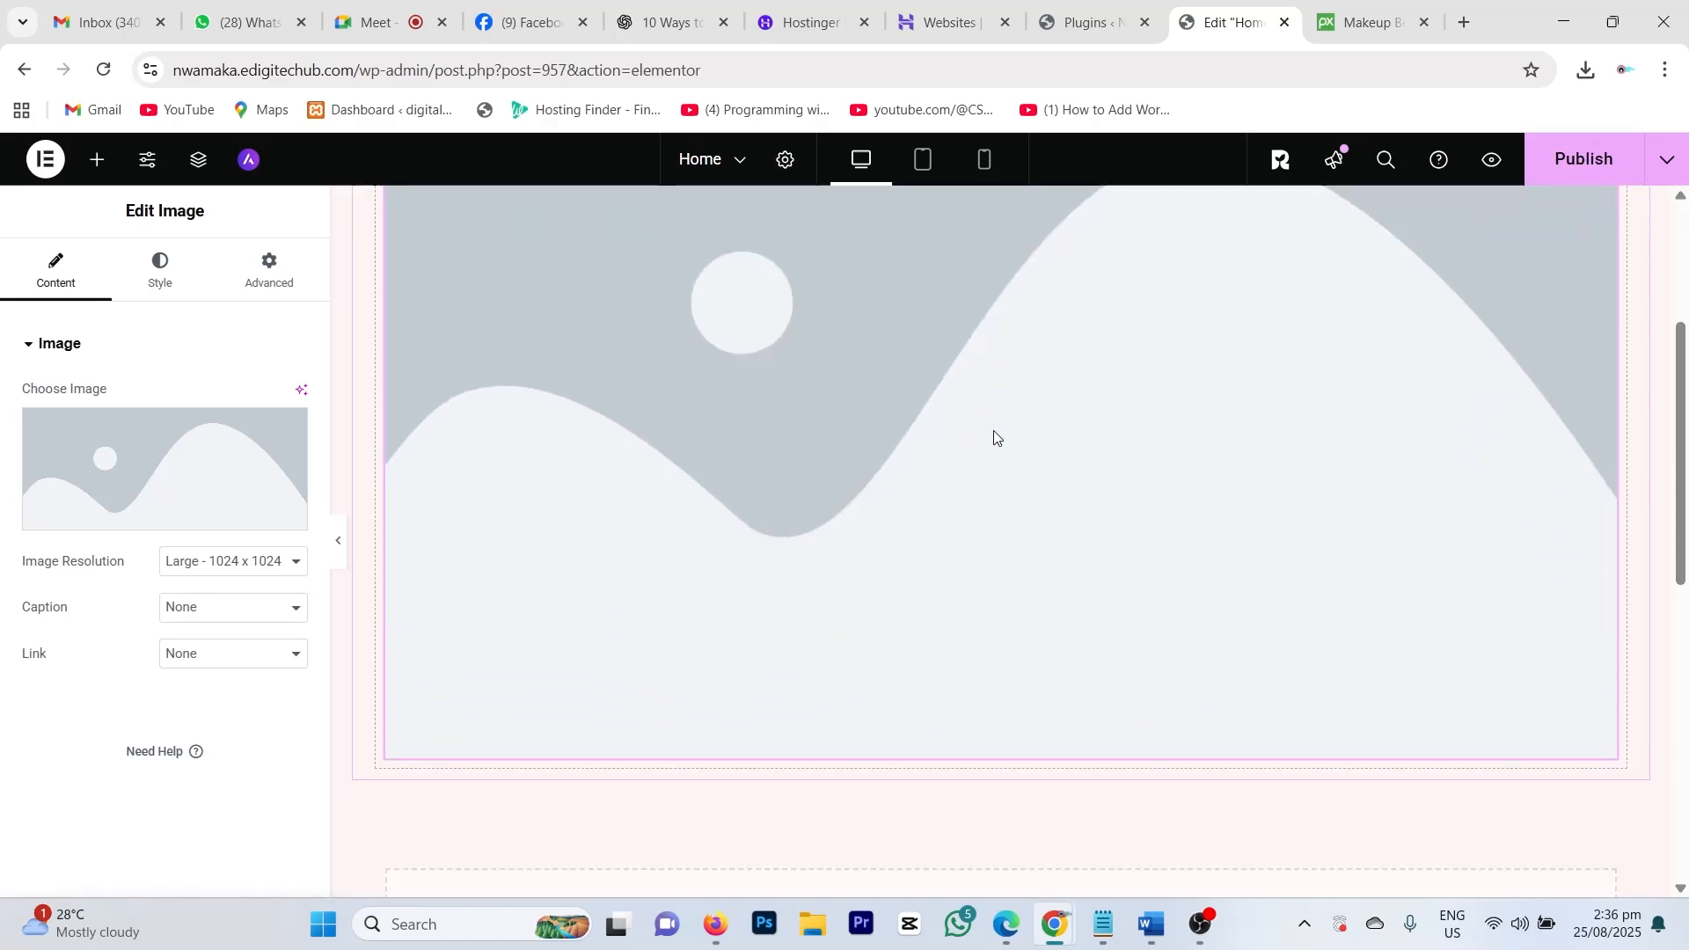
pyautogui.scroll(1, 995, 431)
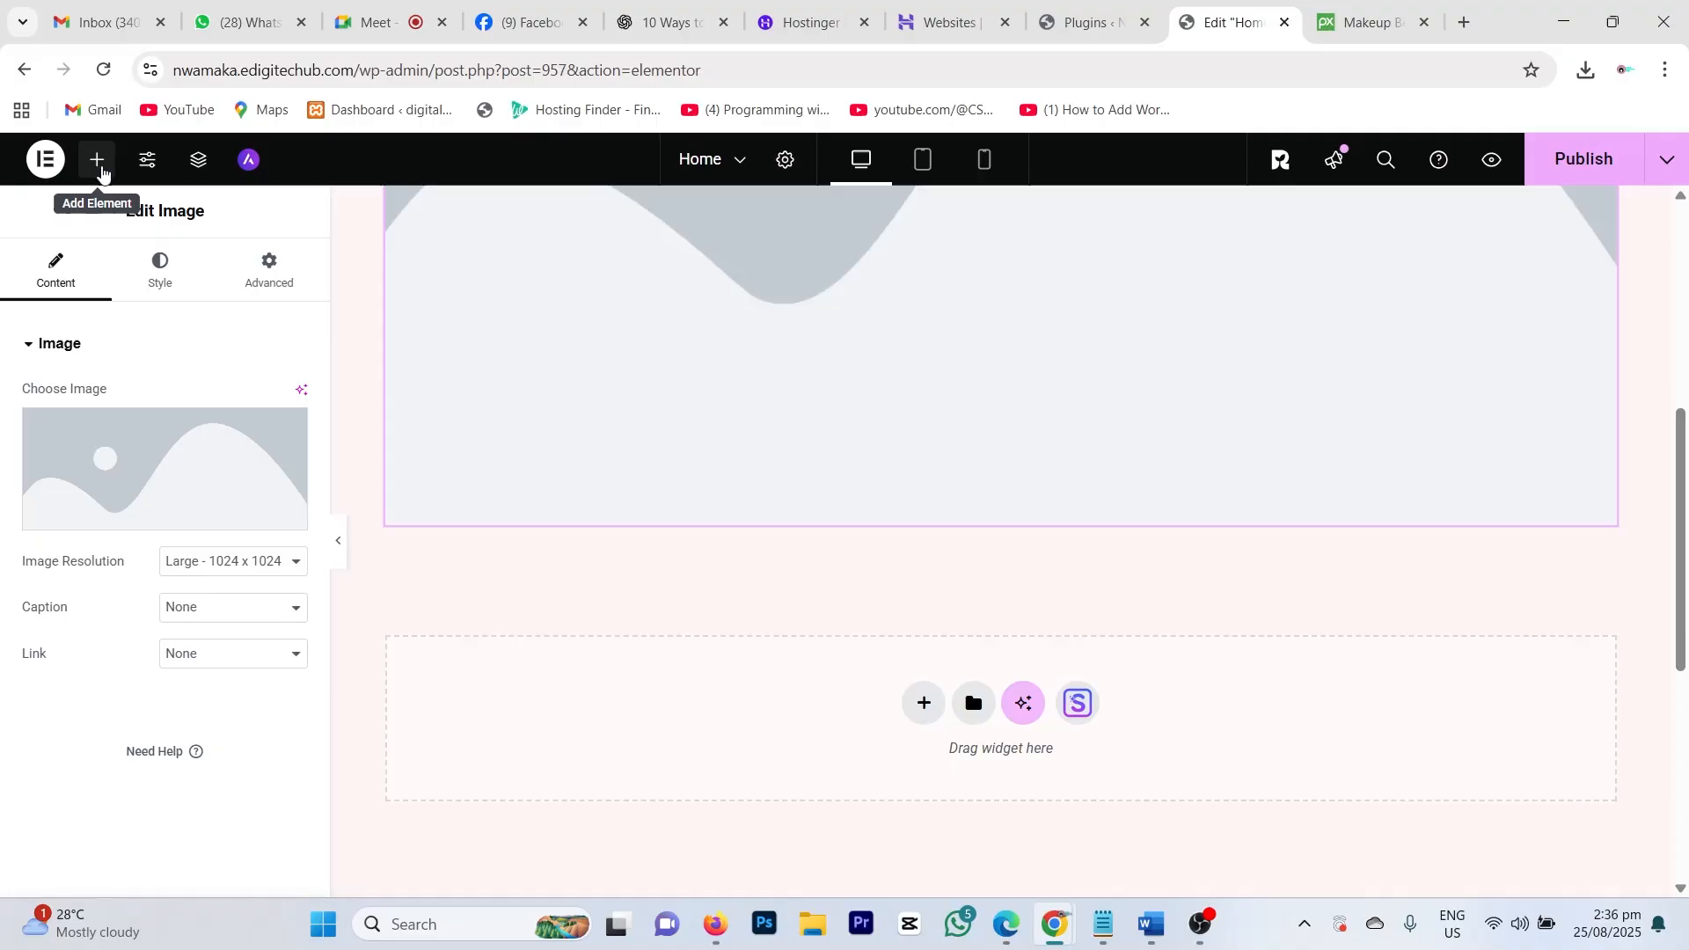
# Step: Add a Heading widget below the image placeholder, then select the image to edit it
pyautogui.click(97, 159)
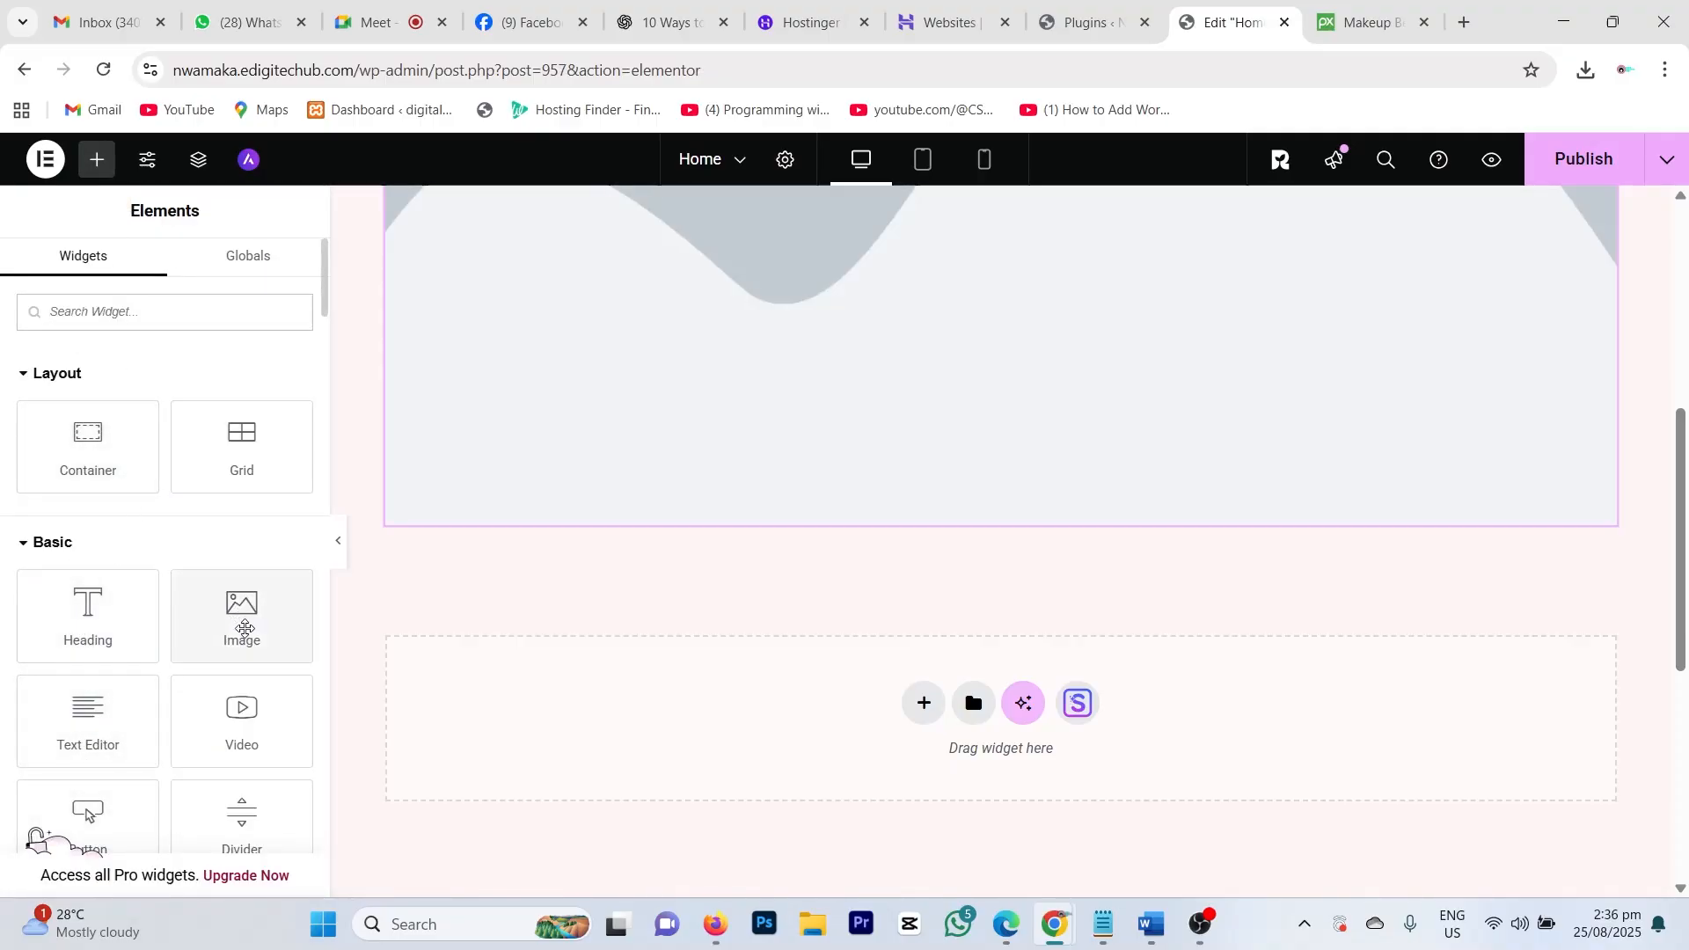
pyautogui.scroll(10, 821, 508)
pyautogui.moveTo(117, 646); pyautogui.dragTo(91, 621)
pyautogui.scroll(-3, 92, 621)
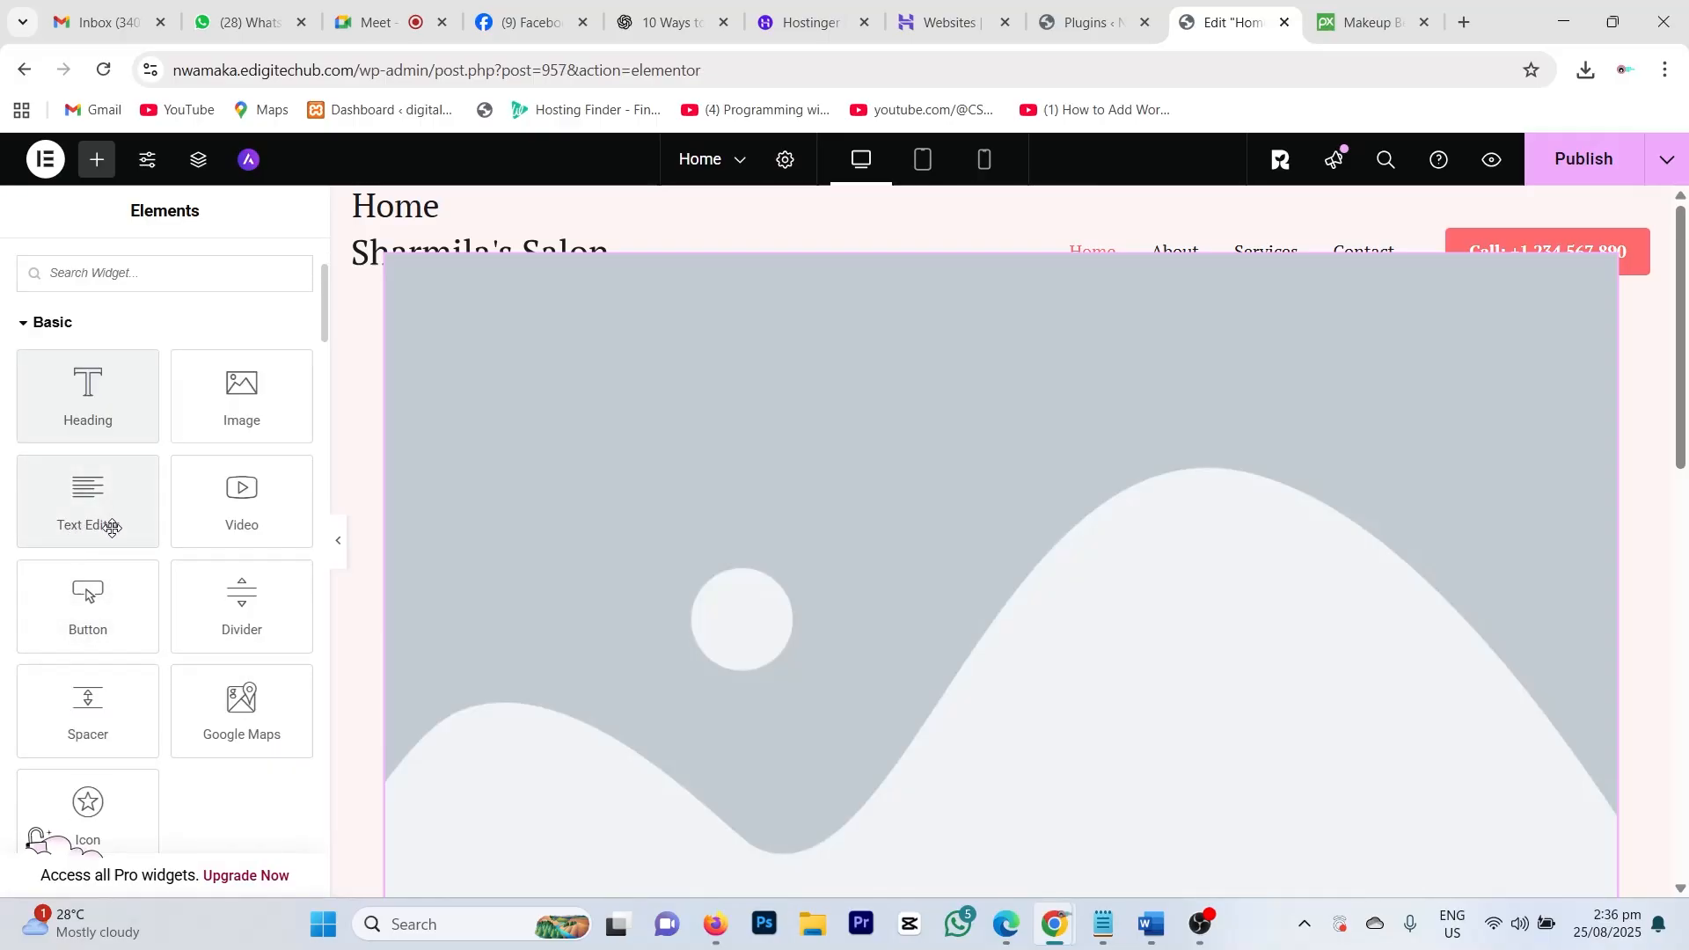
pyautogui.scroll(-5, 848, 507)
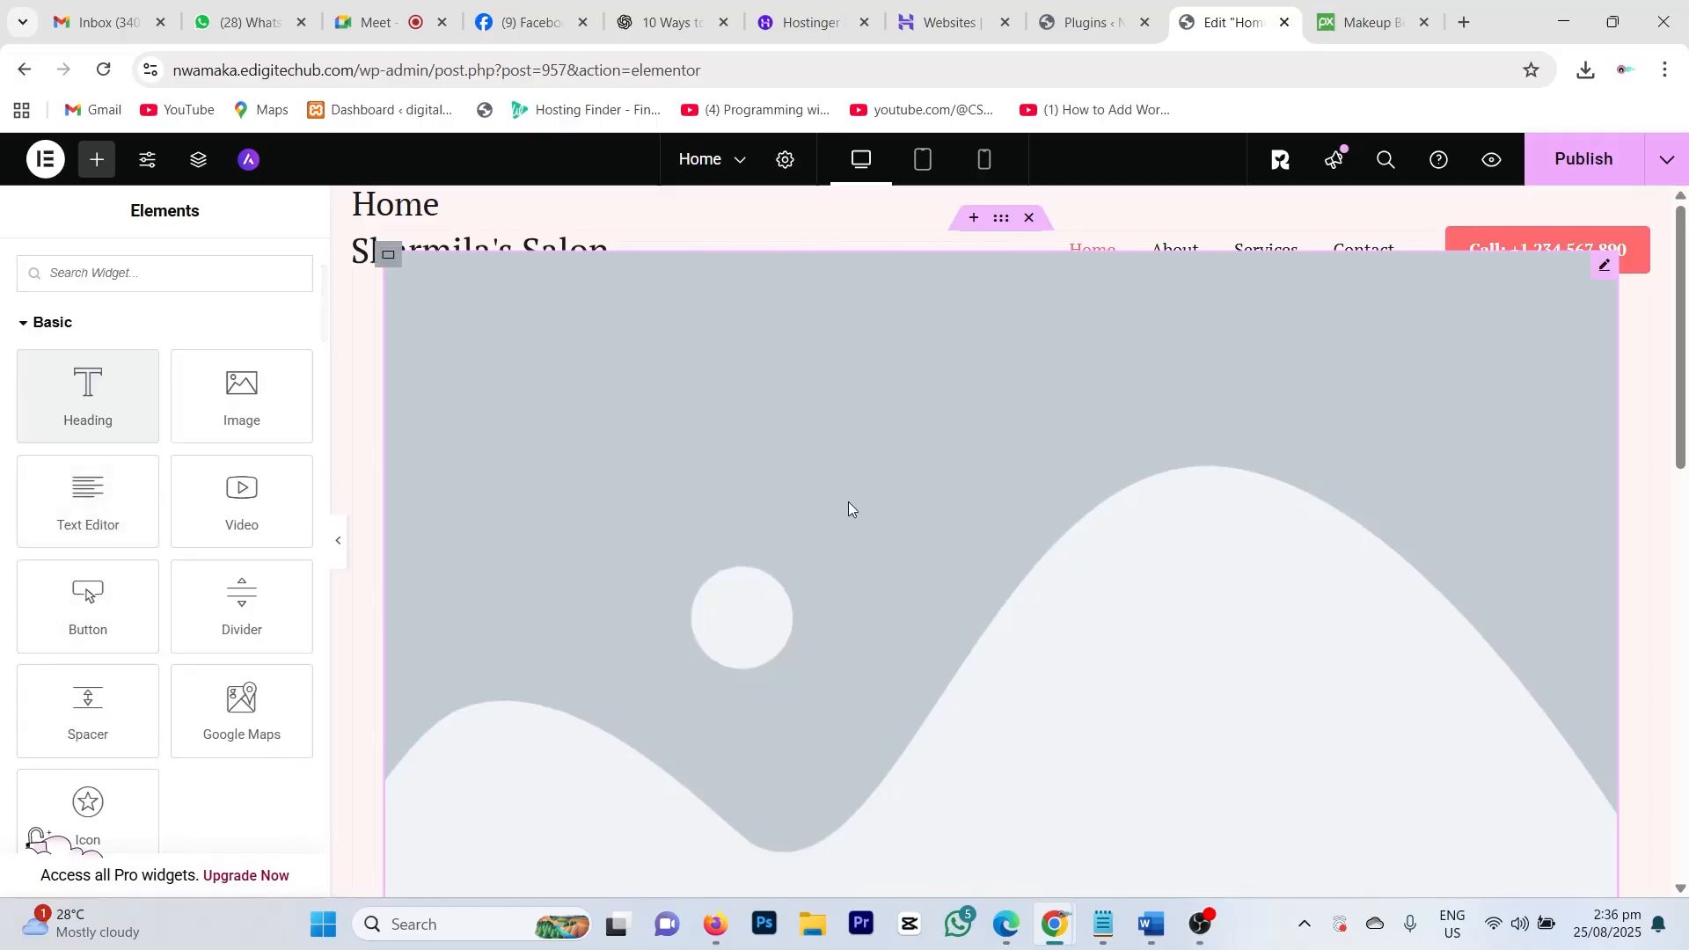
pyautogui.scroll(2, 844, 474)
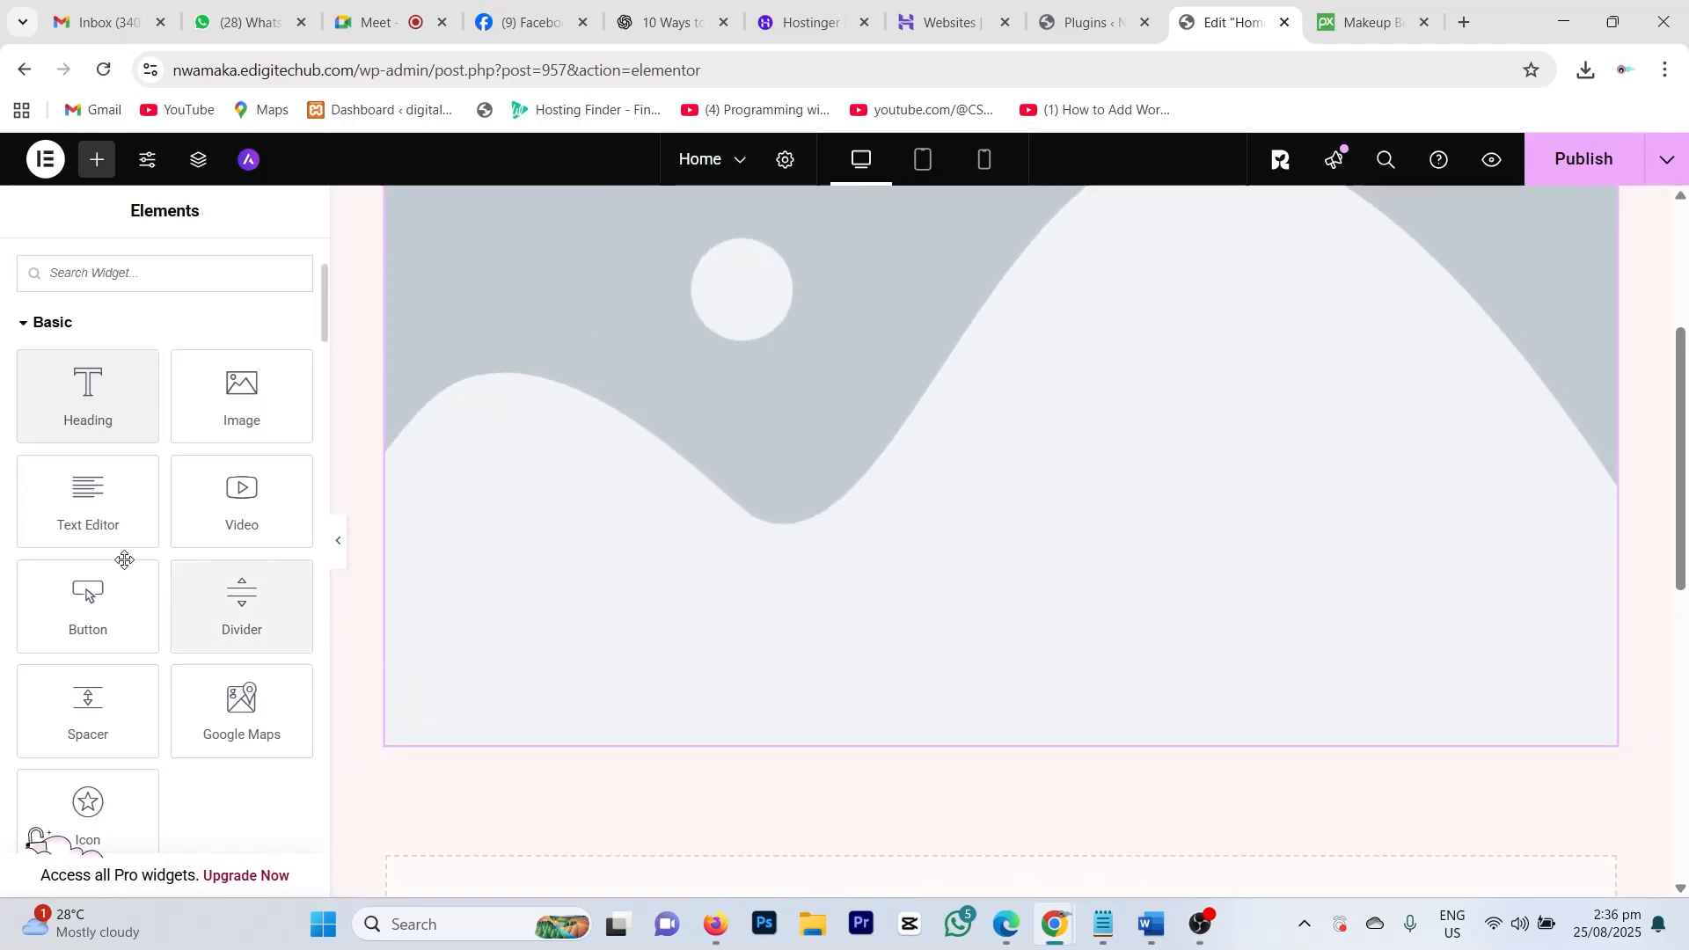
pyautogui.moveTo(88, 396); pyautogui.dragTo(919, 714)
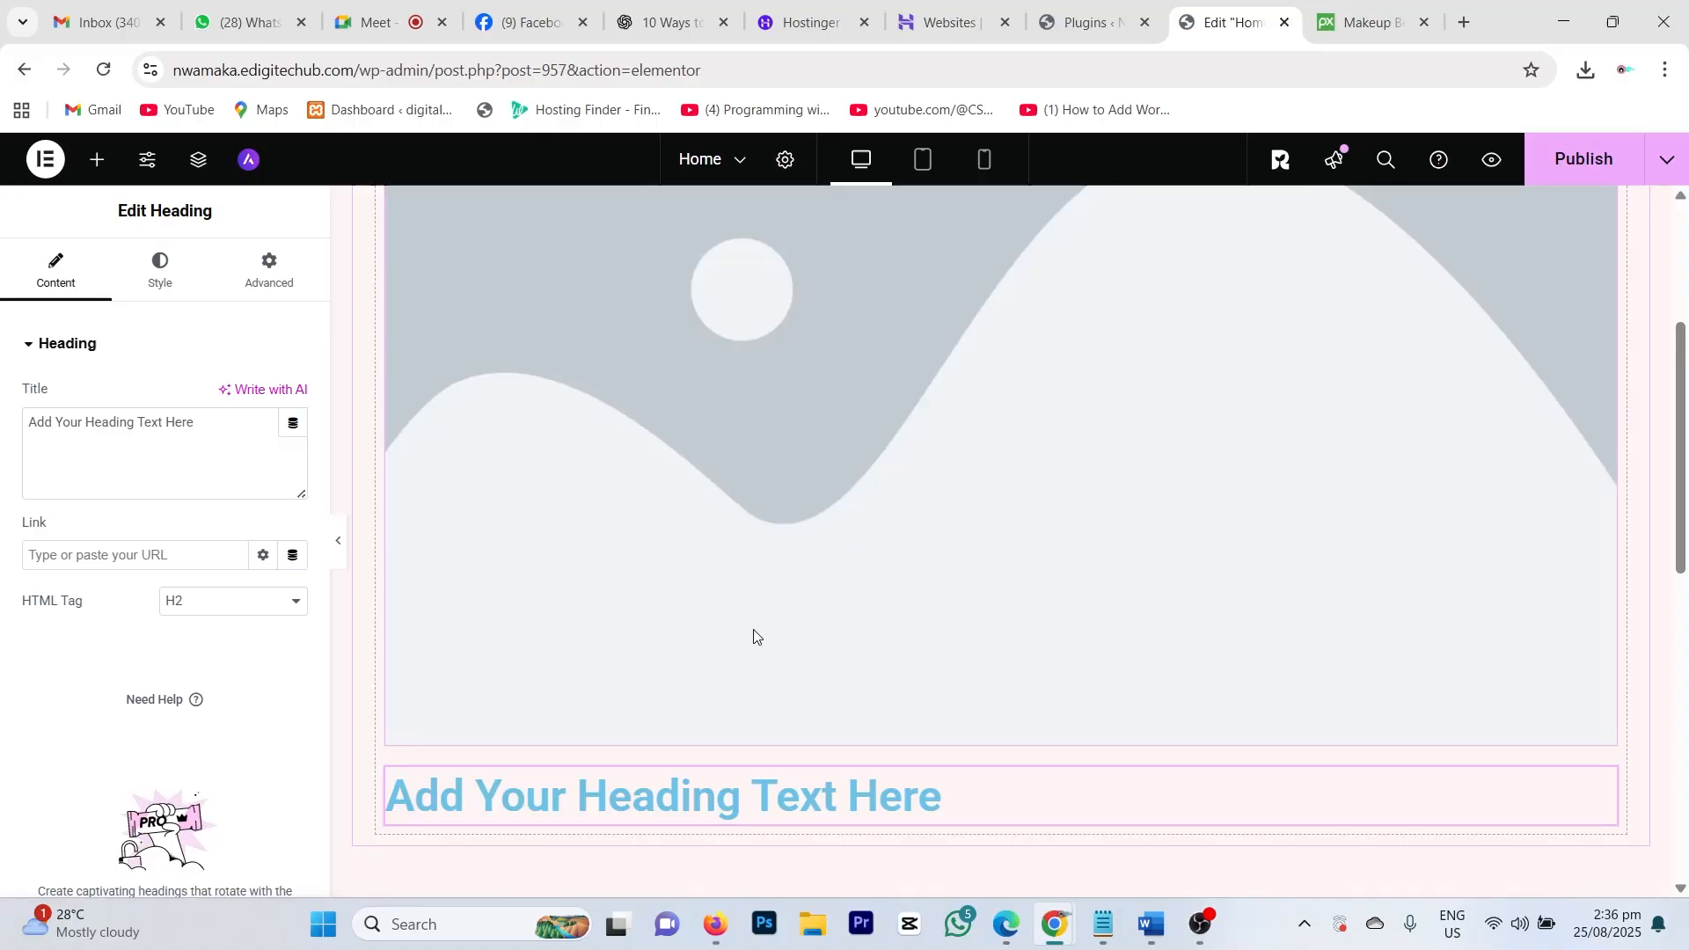
pyautogui.scroll(2, 757, 633)
pyautogui.scroll(2, 749, 630)
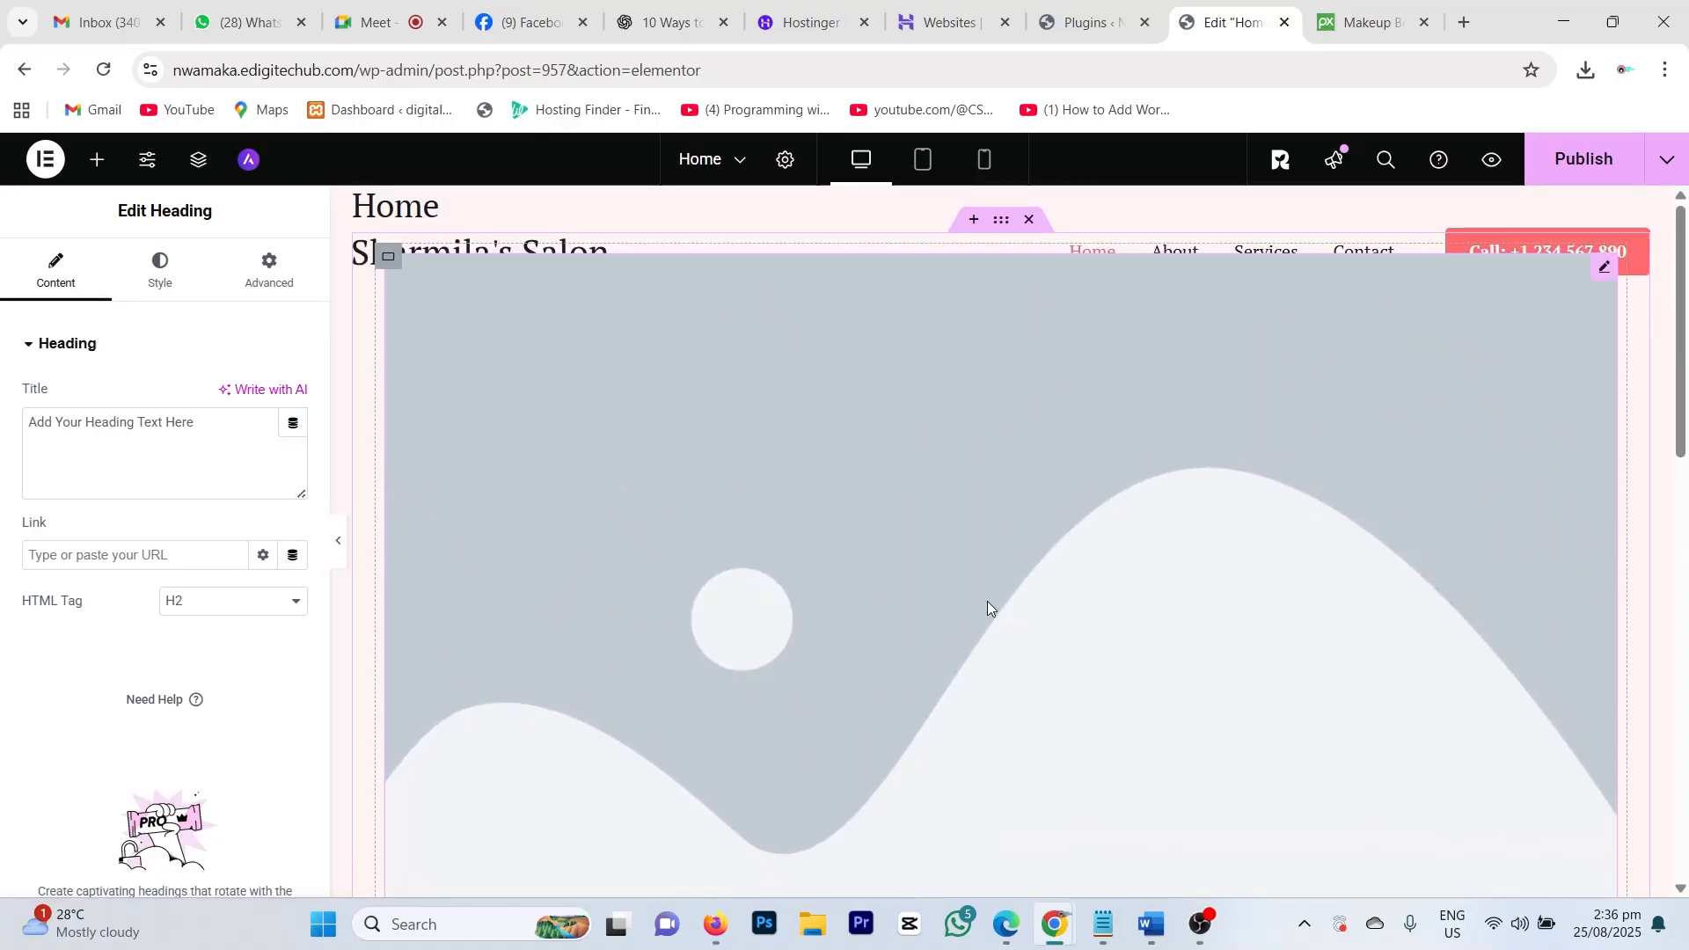
pyautogui.scroll(-4, 932, 615)
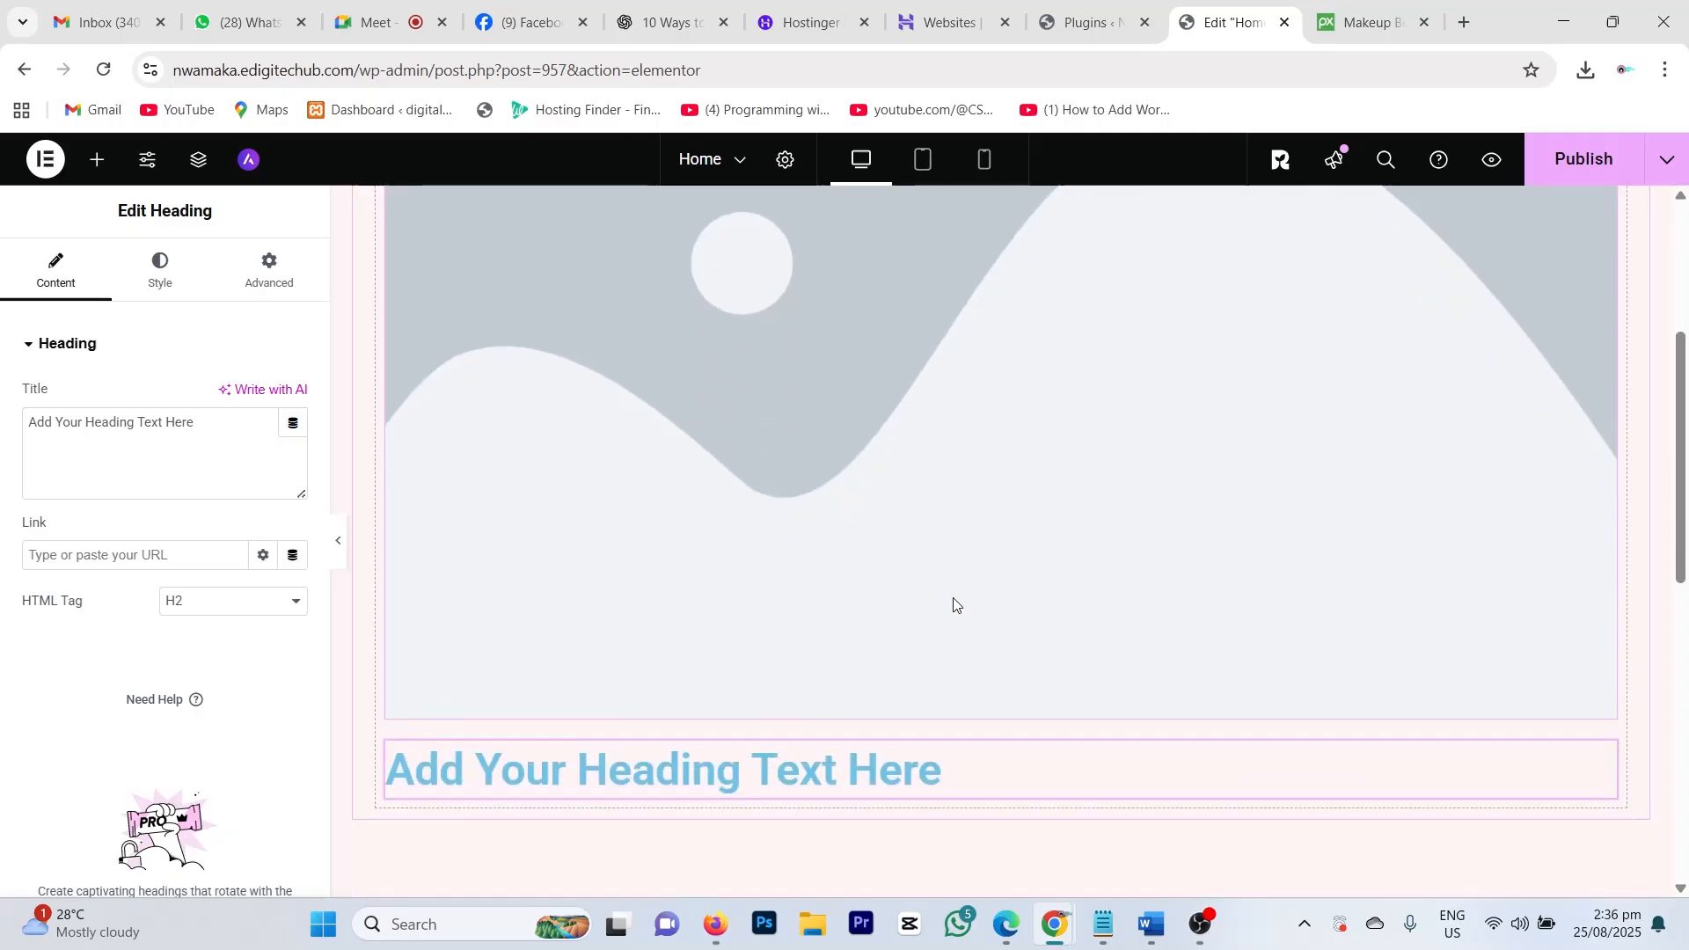
pyautogui.scroll(4, 973, 581)
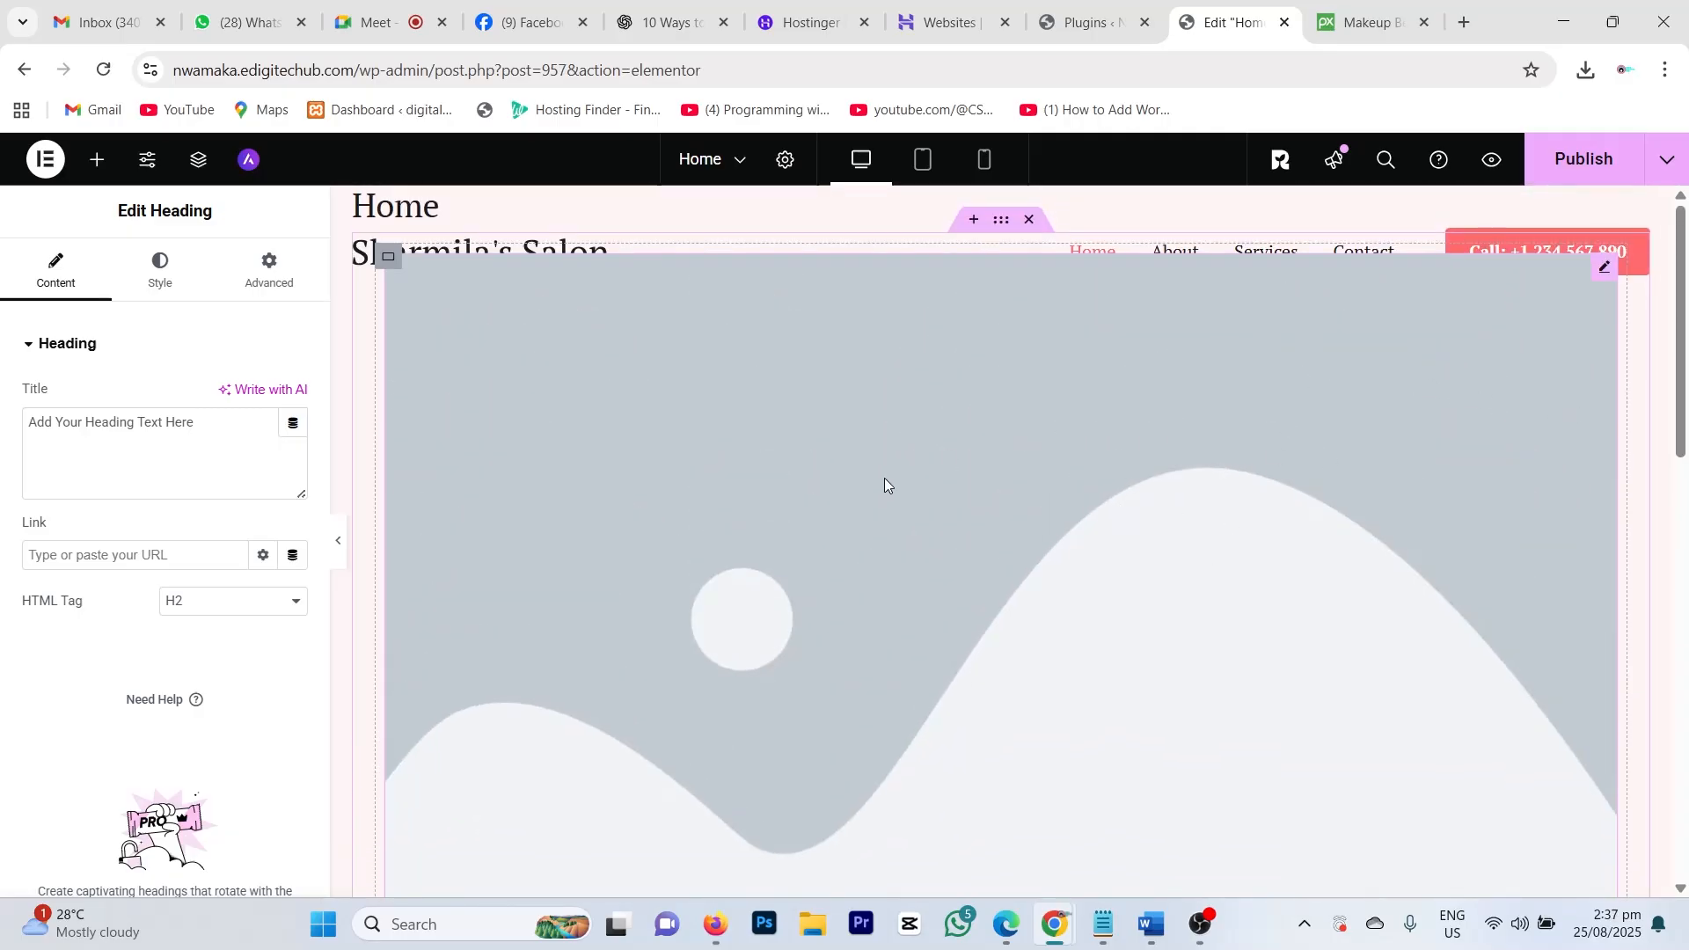
pyautogui.click(1006, 538)
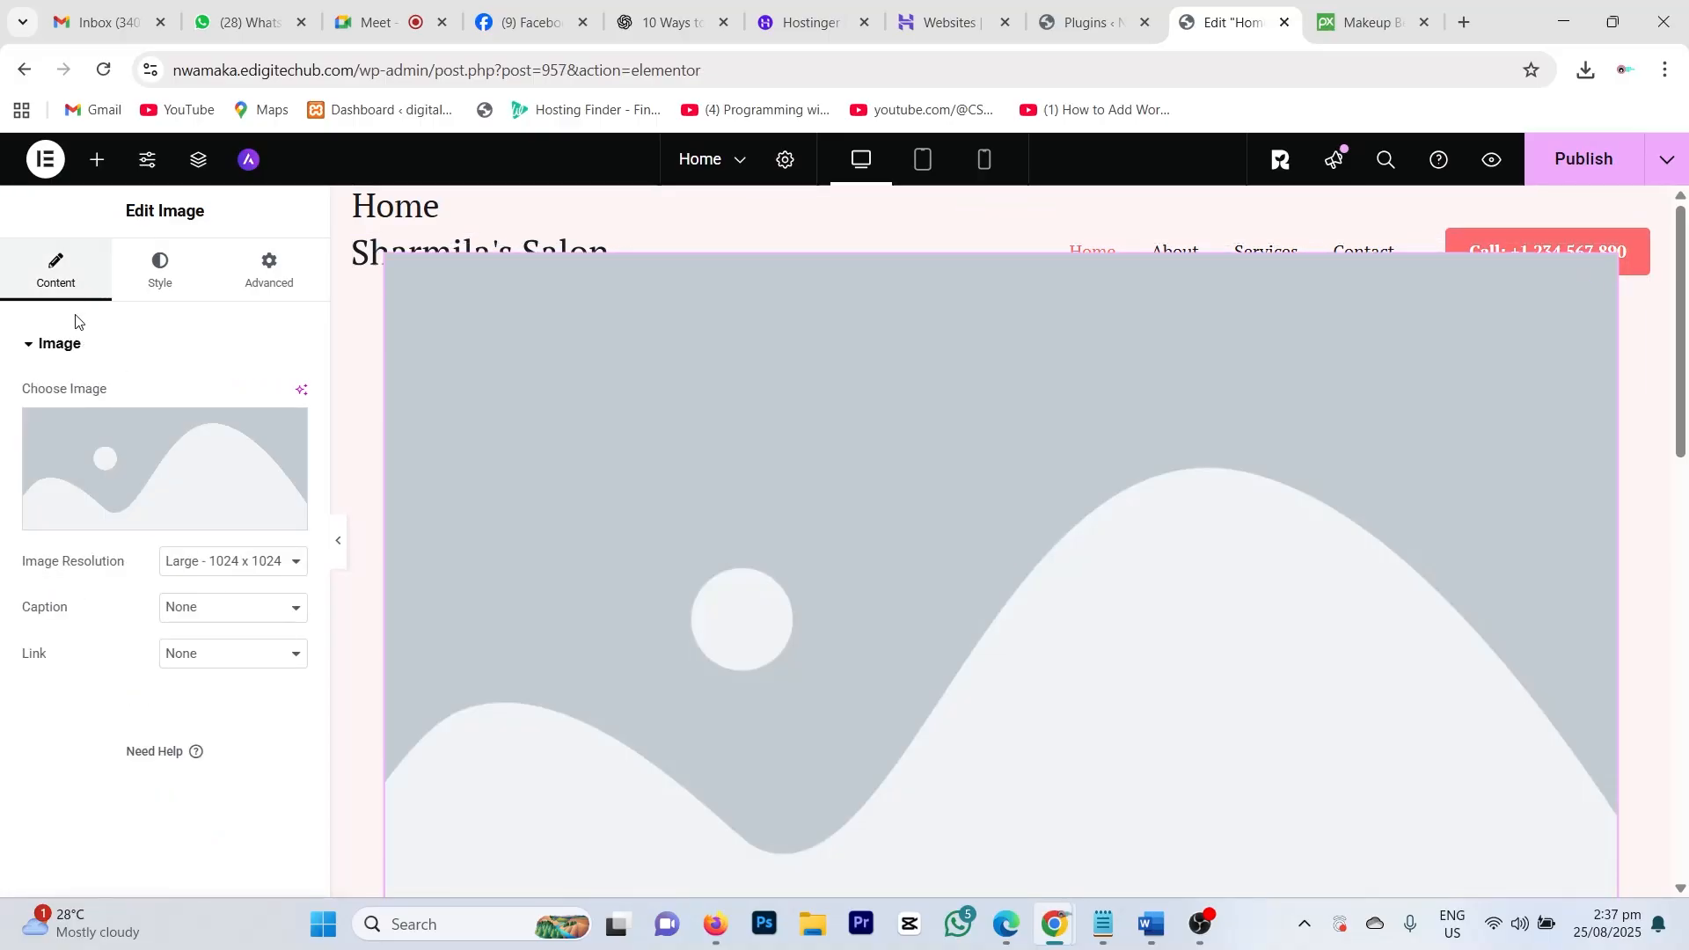
pyautogui.moveTo(107, 471)
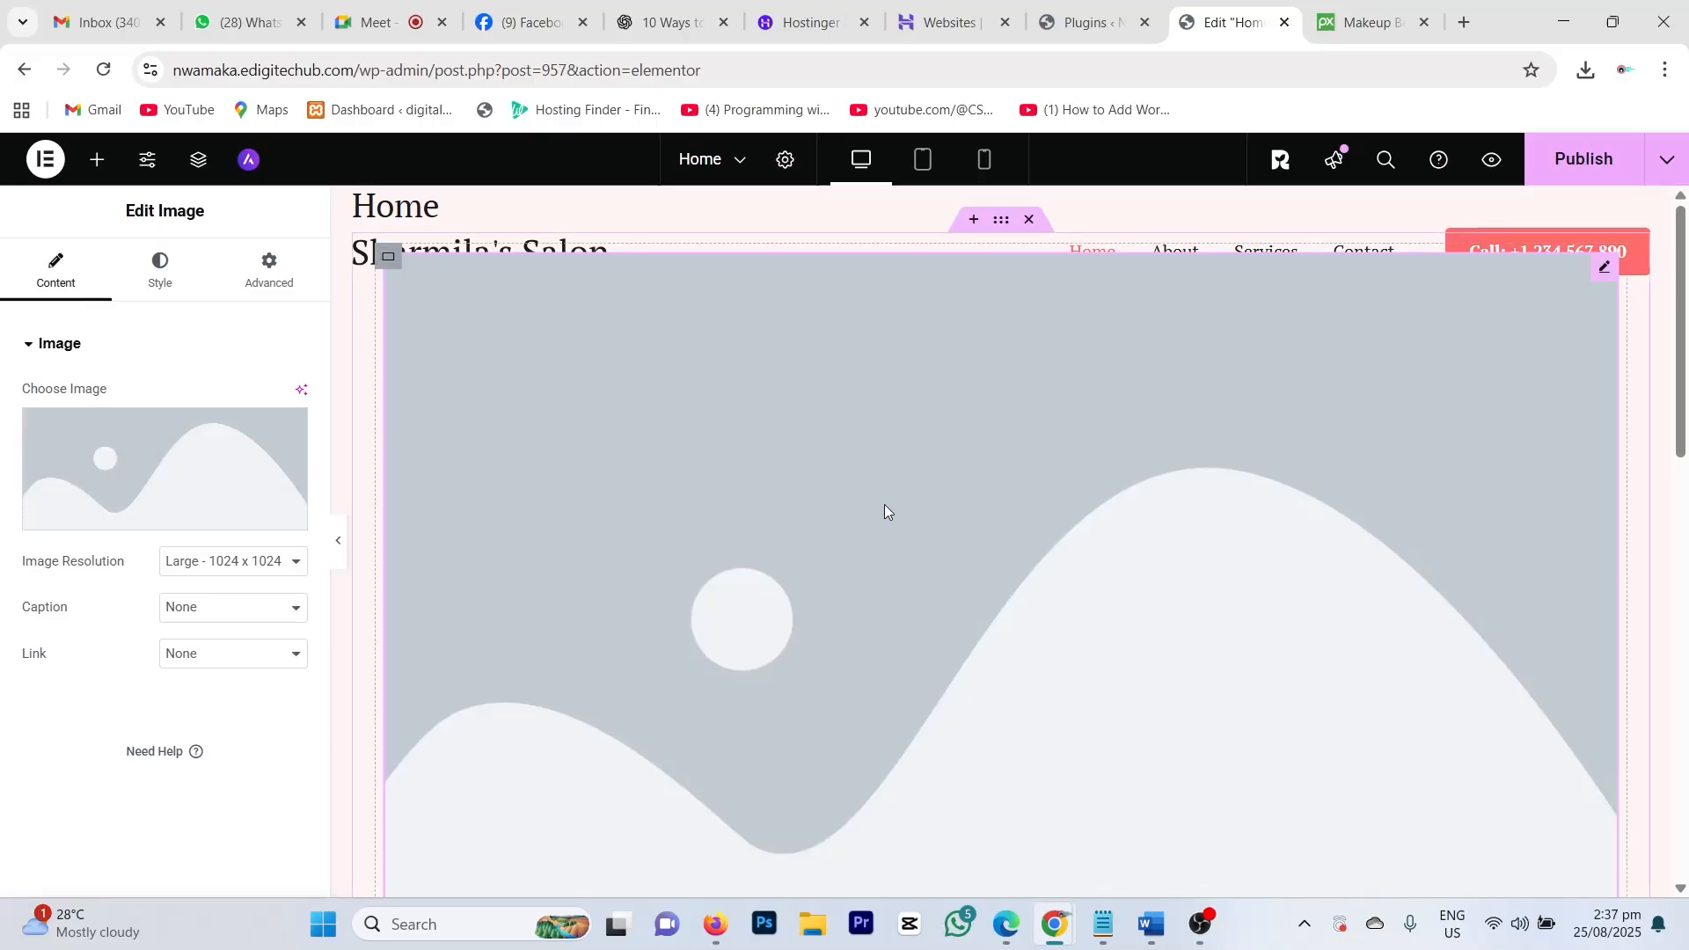
# Step: Upload makeup-2676392_1280.jpg from Downloads into the media library for the image block
pyautogui.click(140, 518)
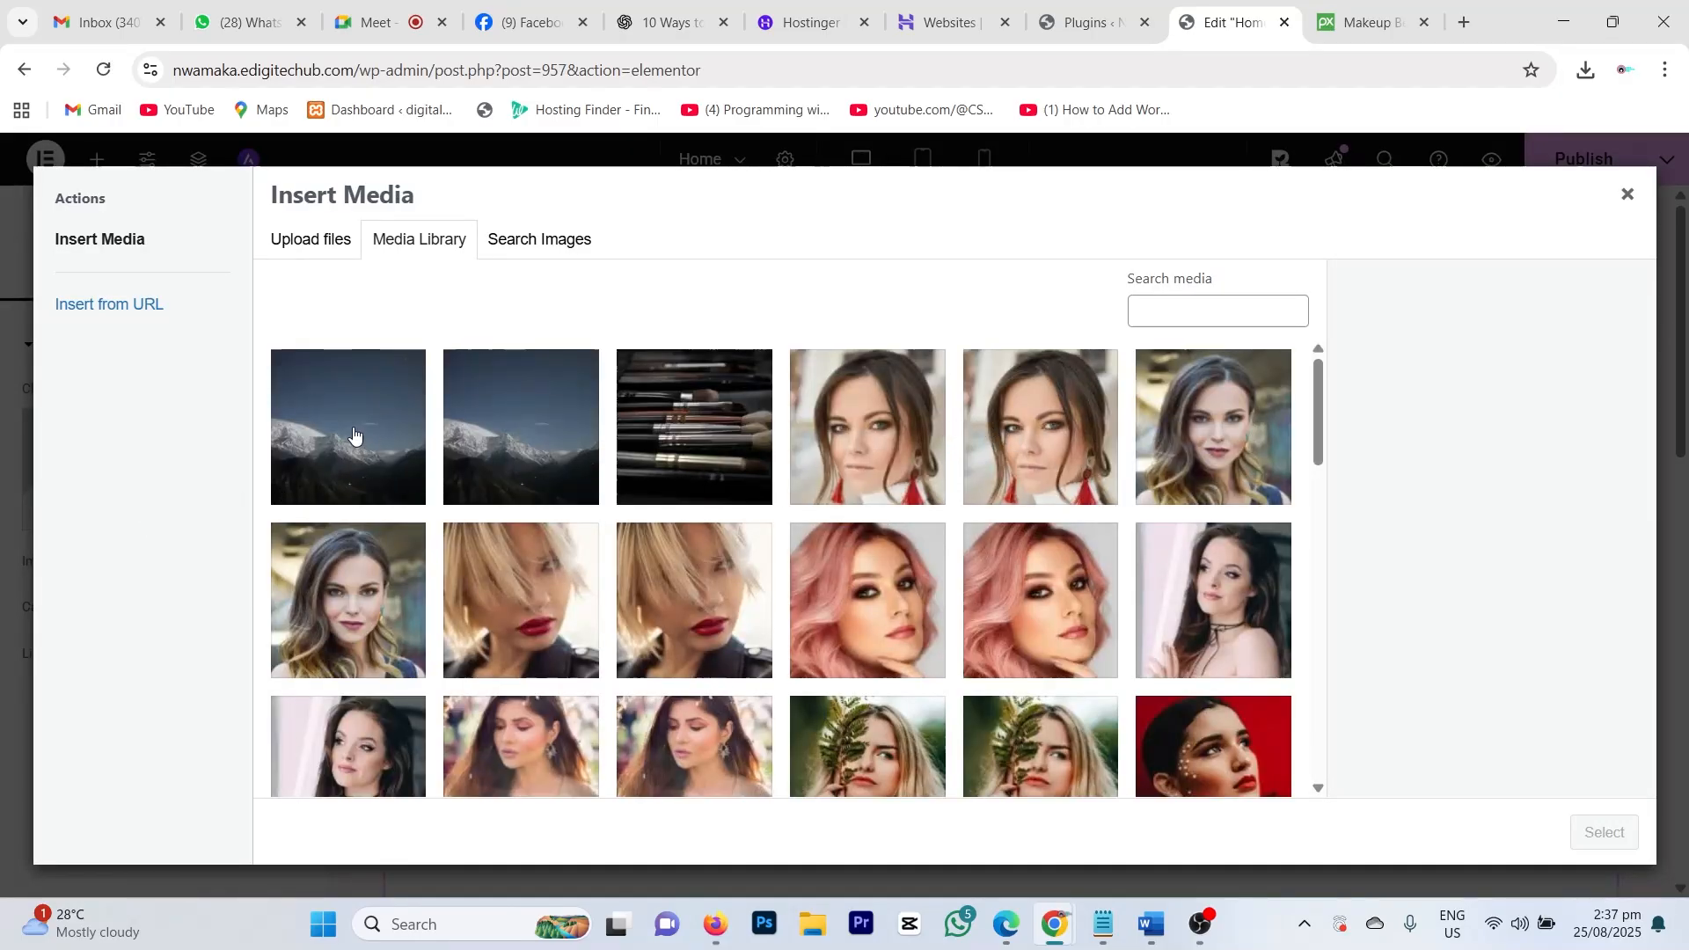
pyautogui.click(294, 247)
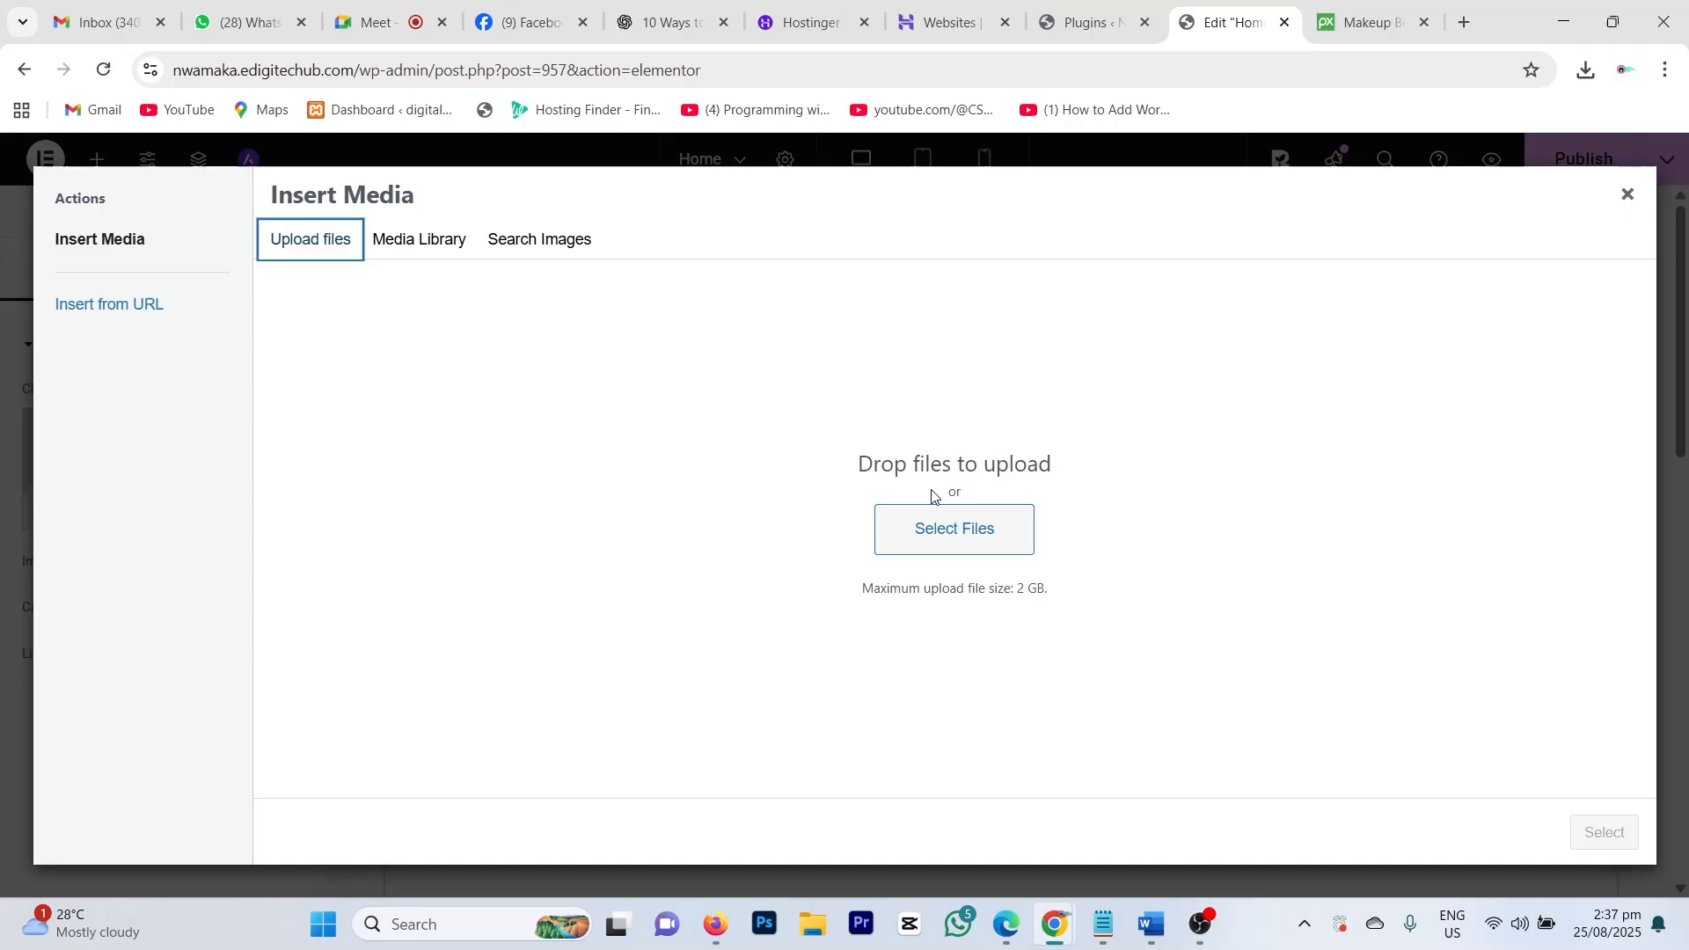
pyautogui.click(910, 528)
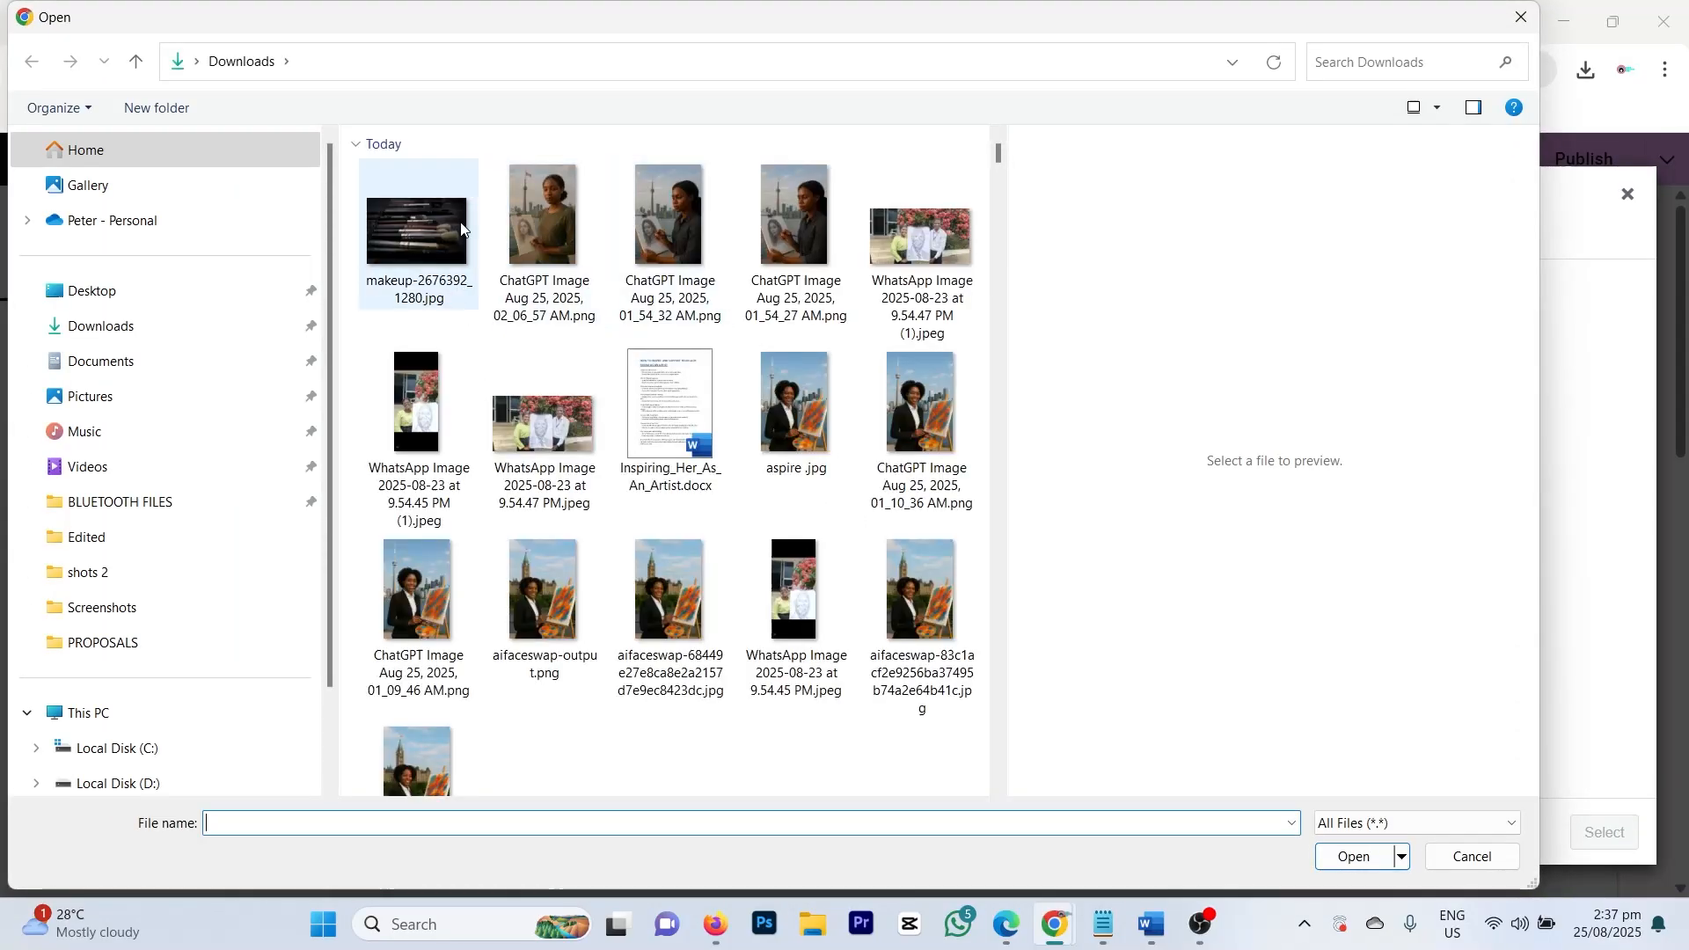
pyautogui.click(420, 239)
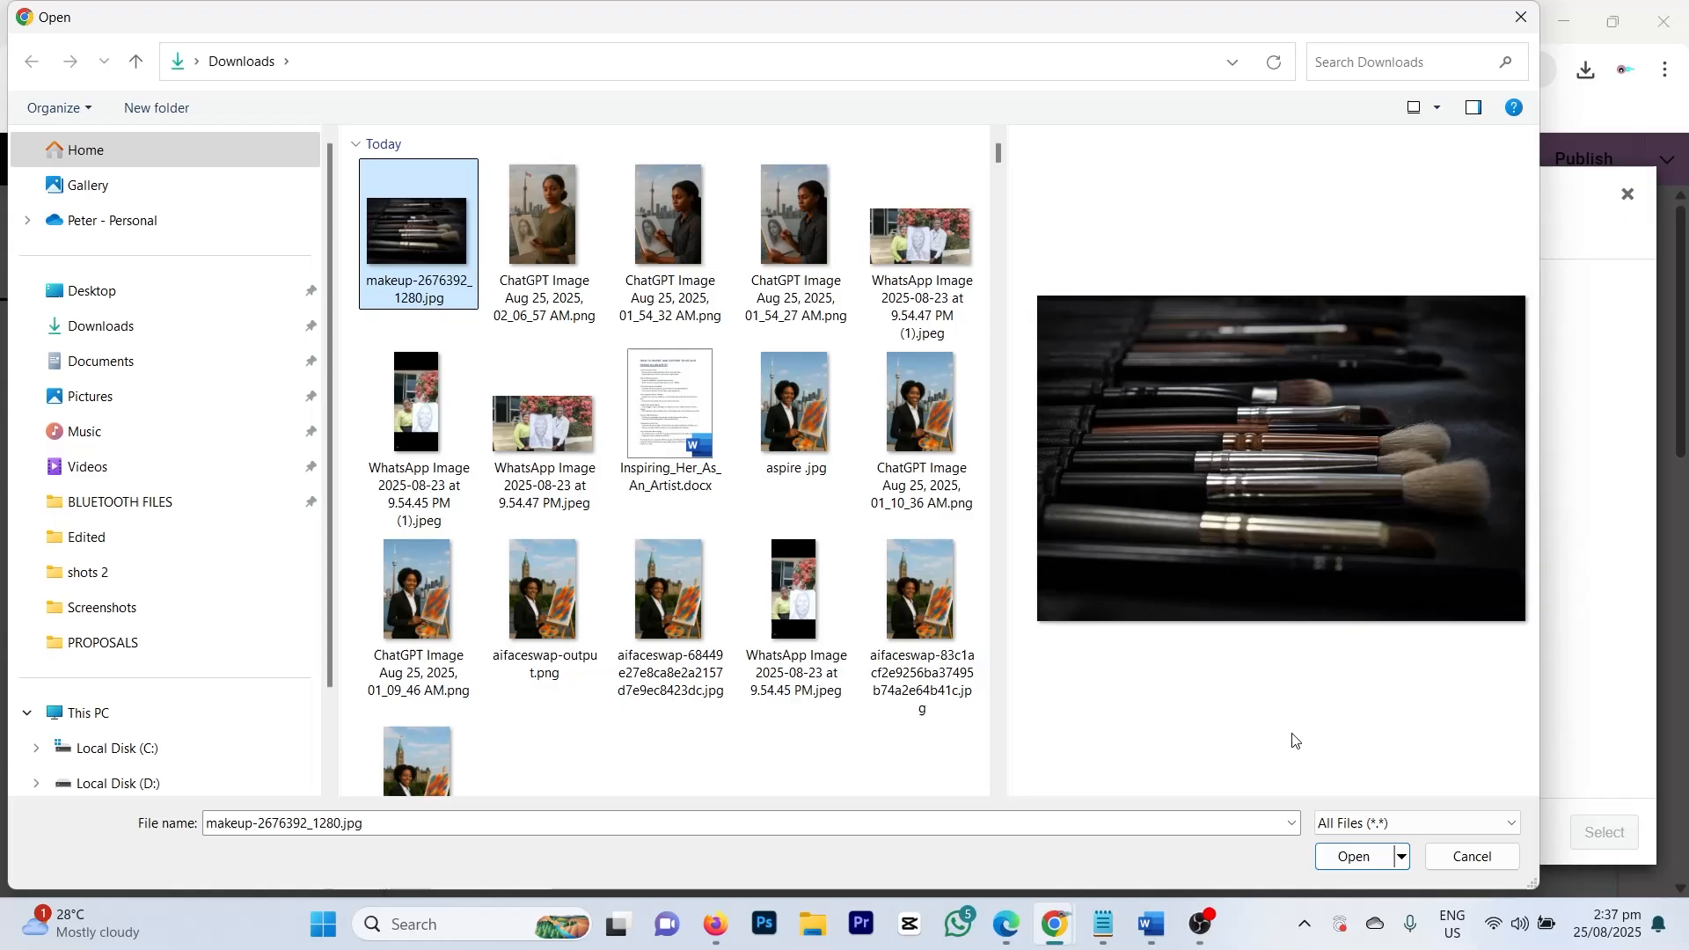
pyautogui.click(1353, 855)
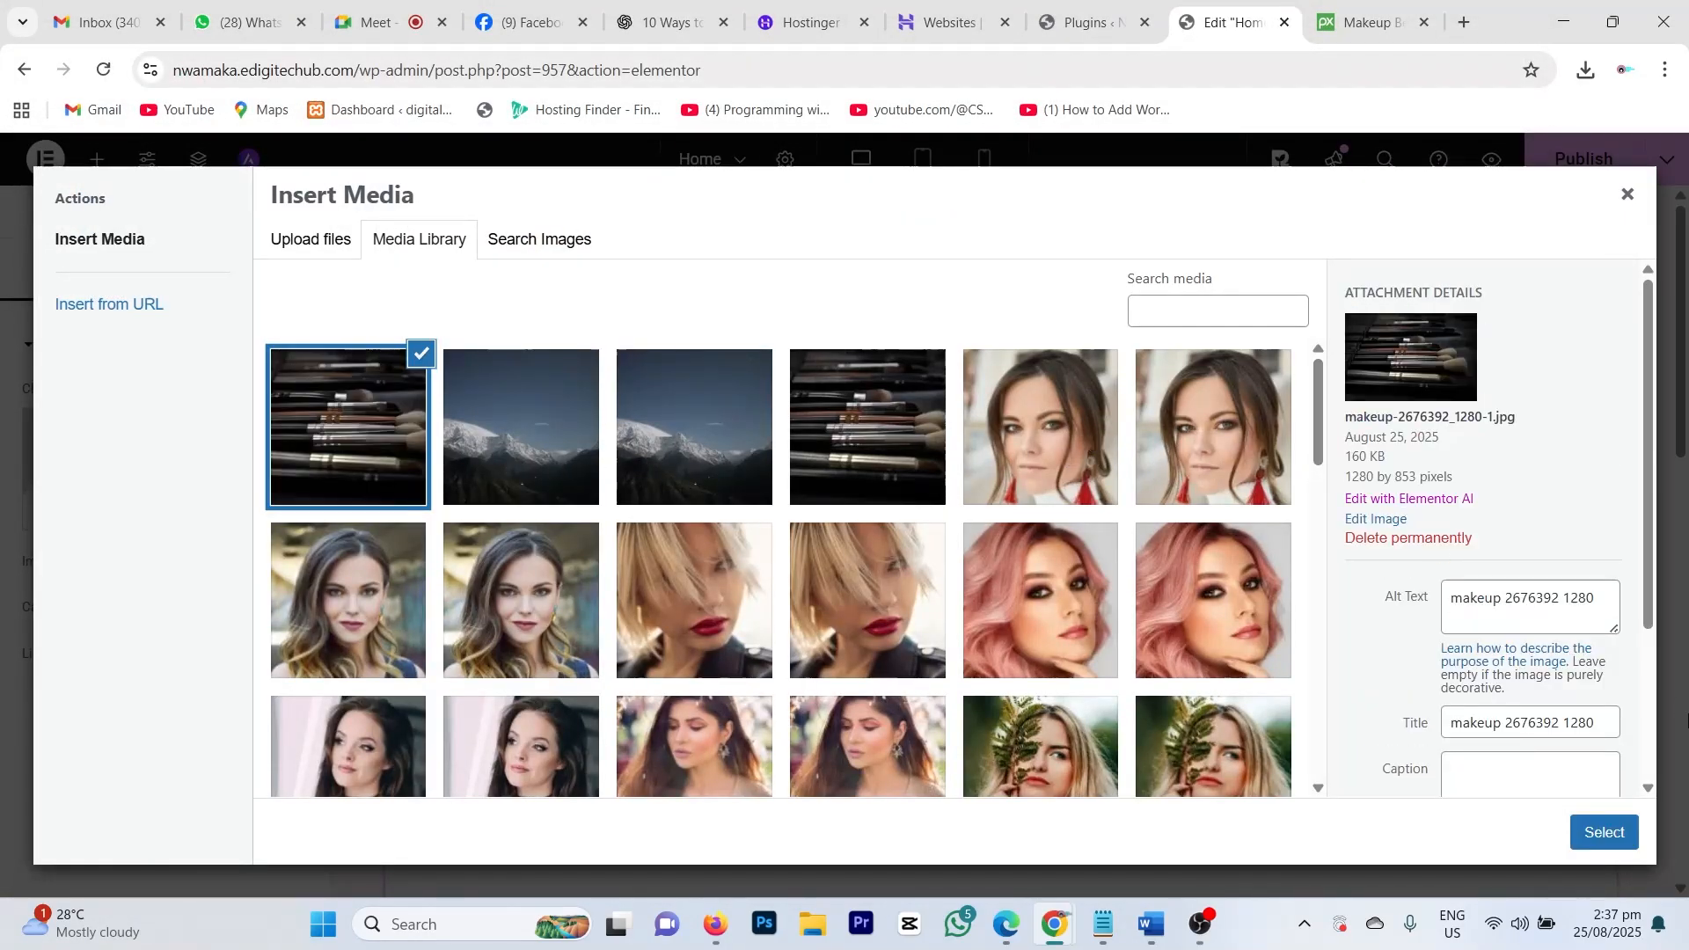
# Step: Set the makeup-brush photo's alt text to 'salon'
pyautogui.doubleClick(1479, 592)
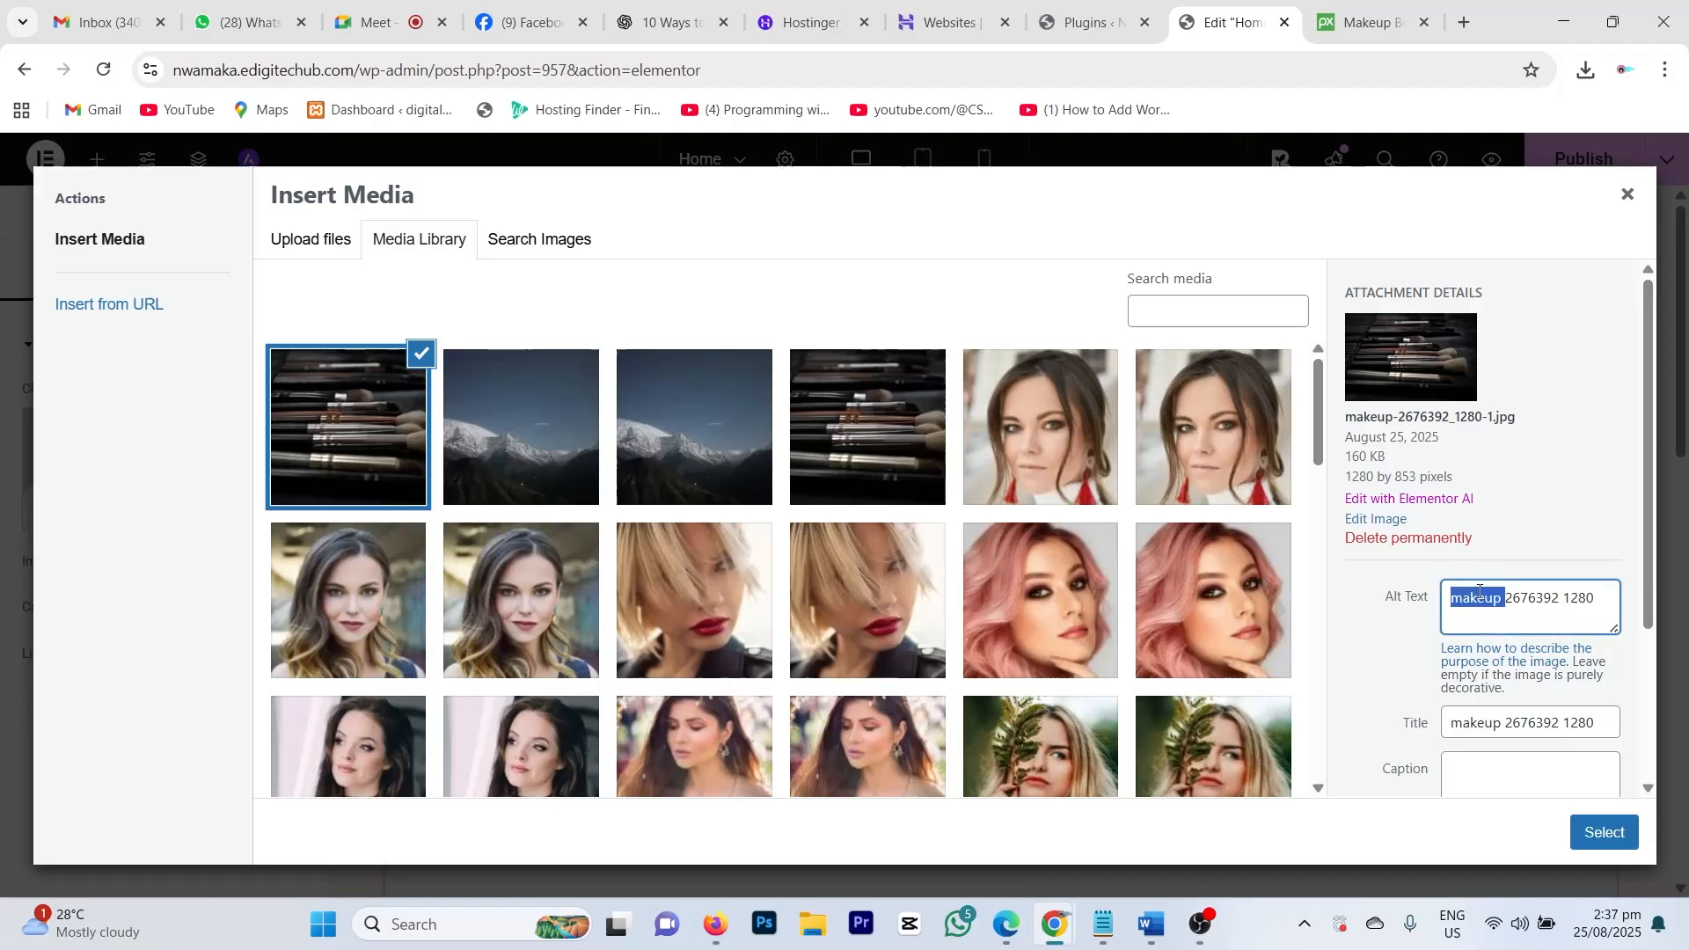
pyautogui.hotkey('ctrl', 'a')
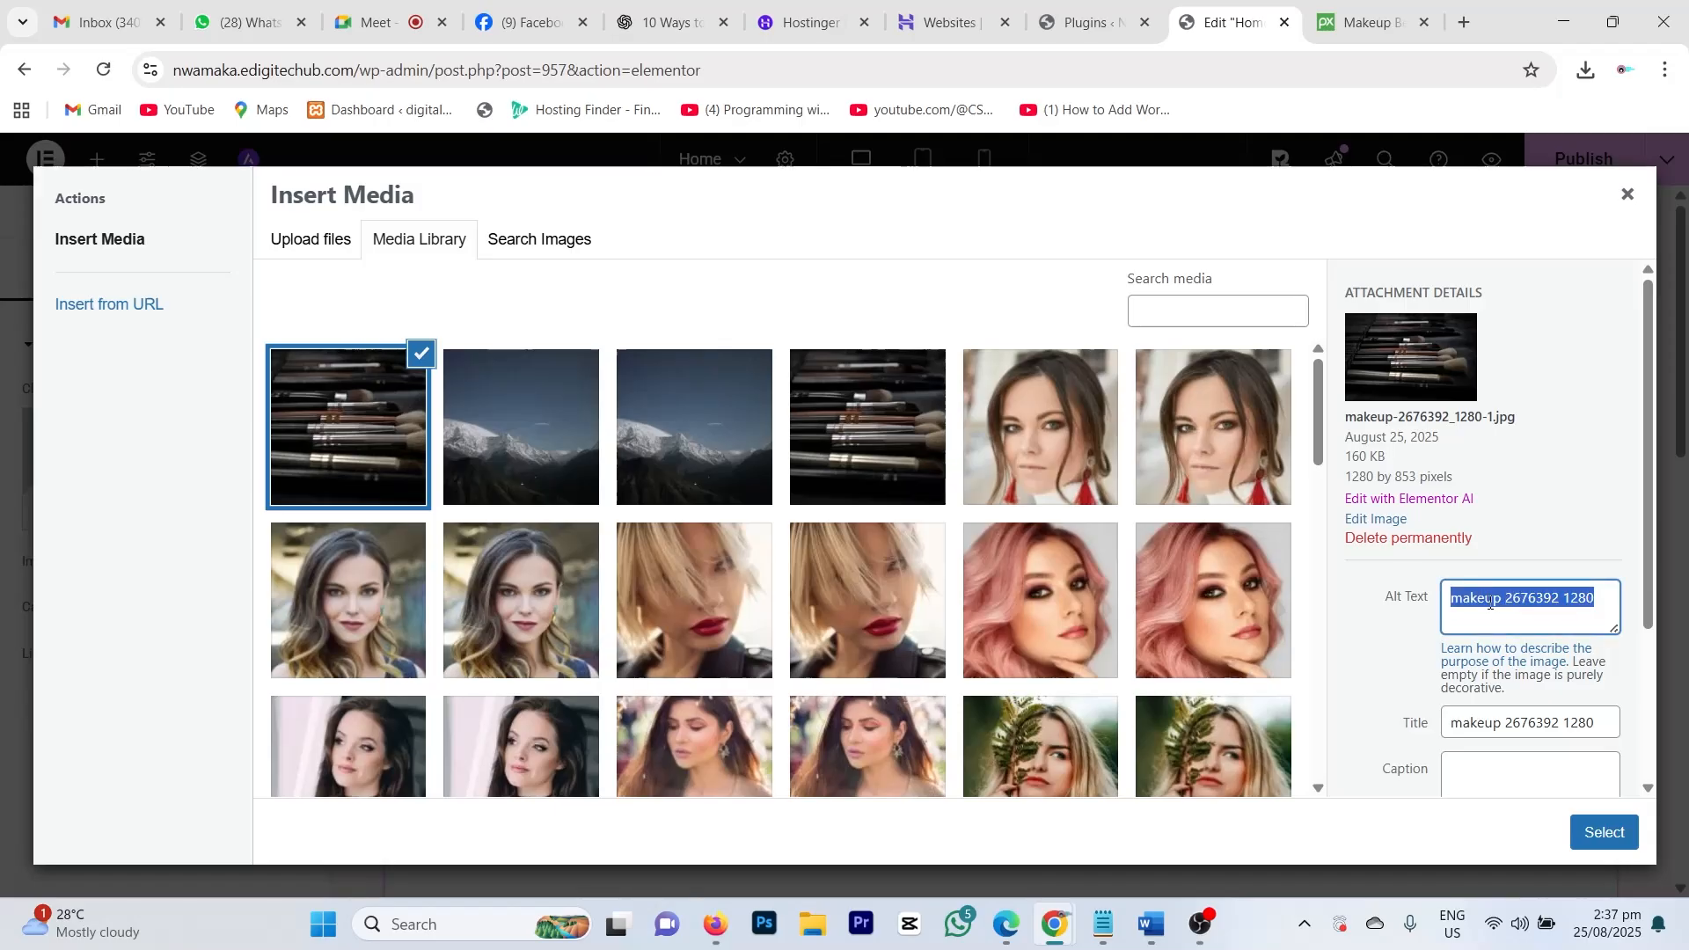
pyautogui.write('https://nwamaka.edigitechub.com/')
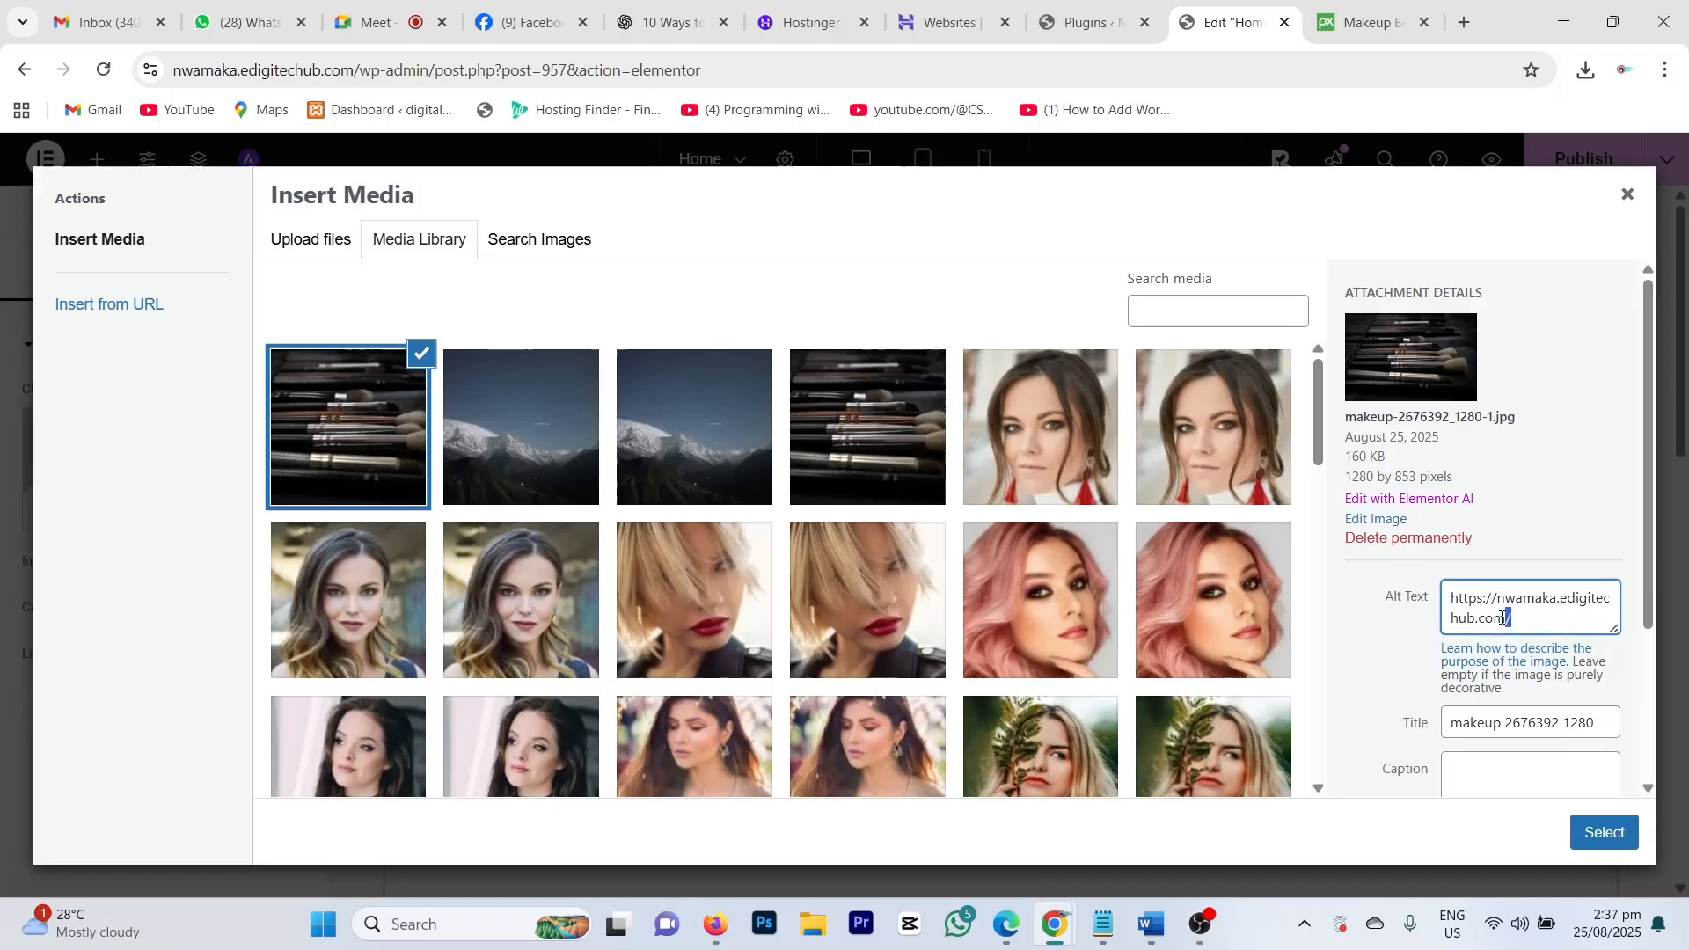
pyautogui.hotkey('ctrl', 'a')
pyautogui.press('BackSpace')
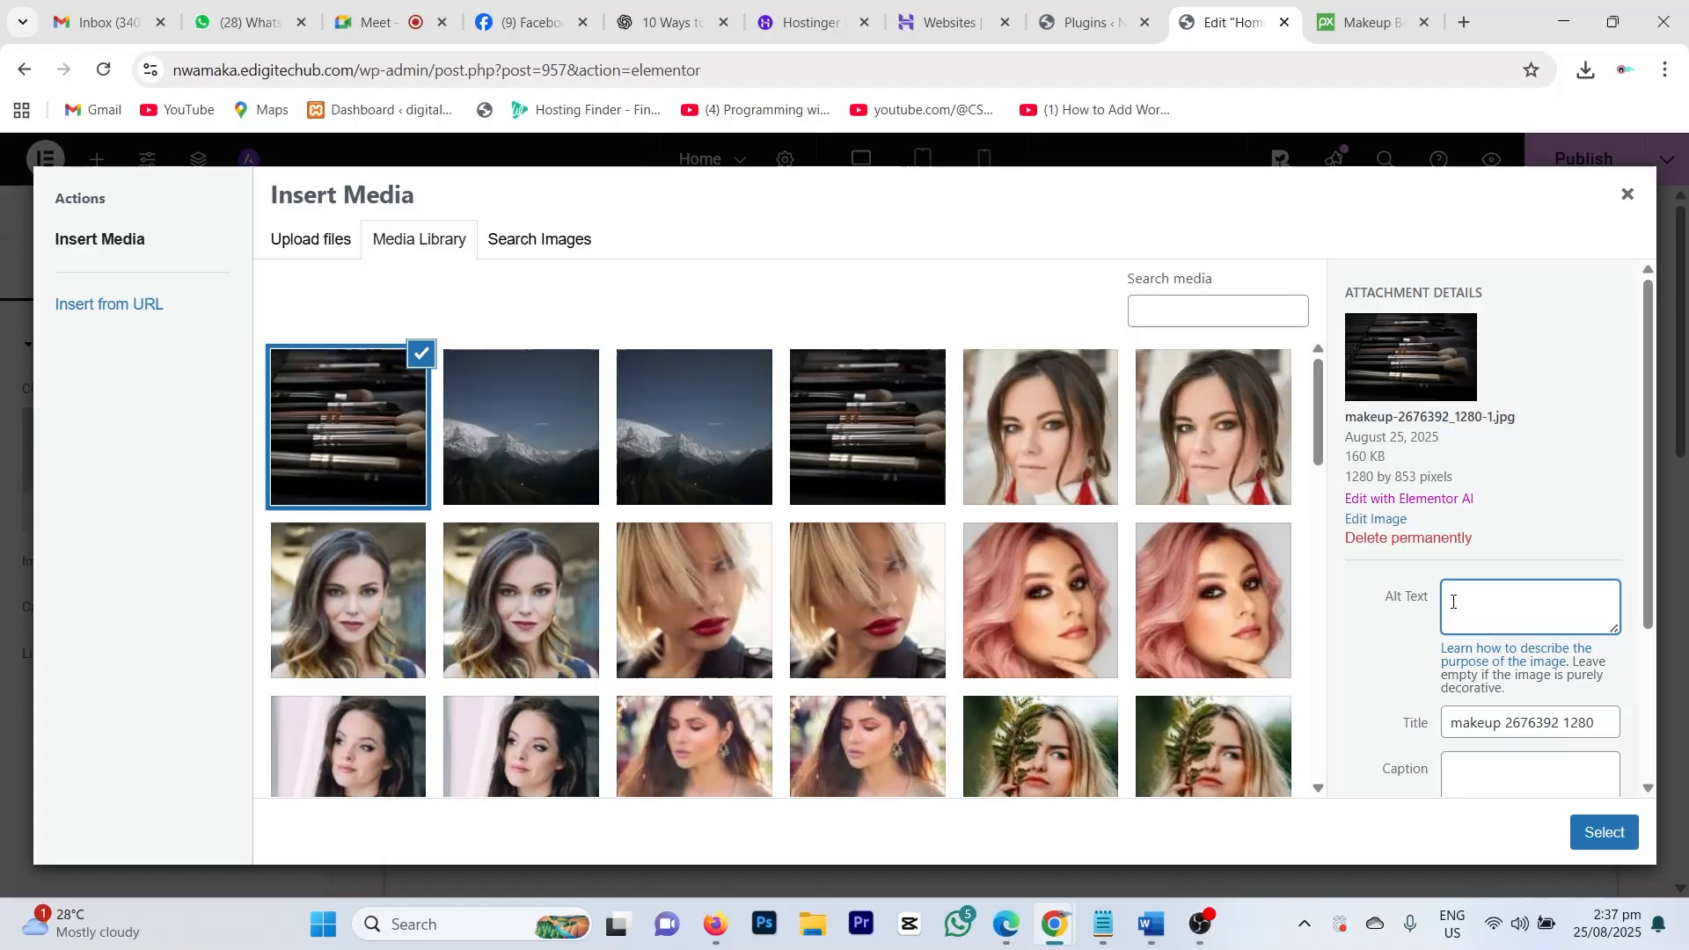
pyautogui.write('salon')
pyautogui.scroll(-3, 1637, 686)
pyautogui.click(1603, 832)
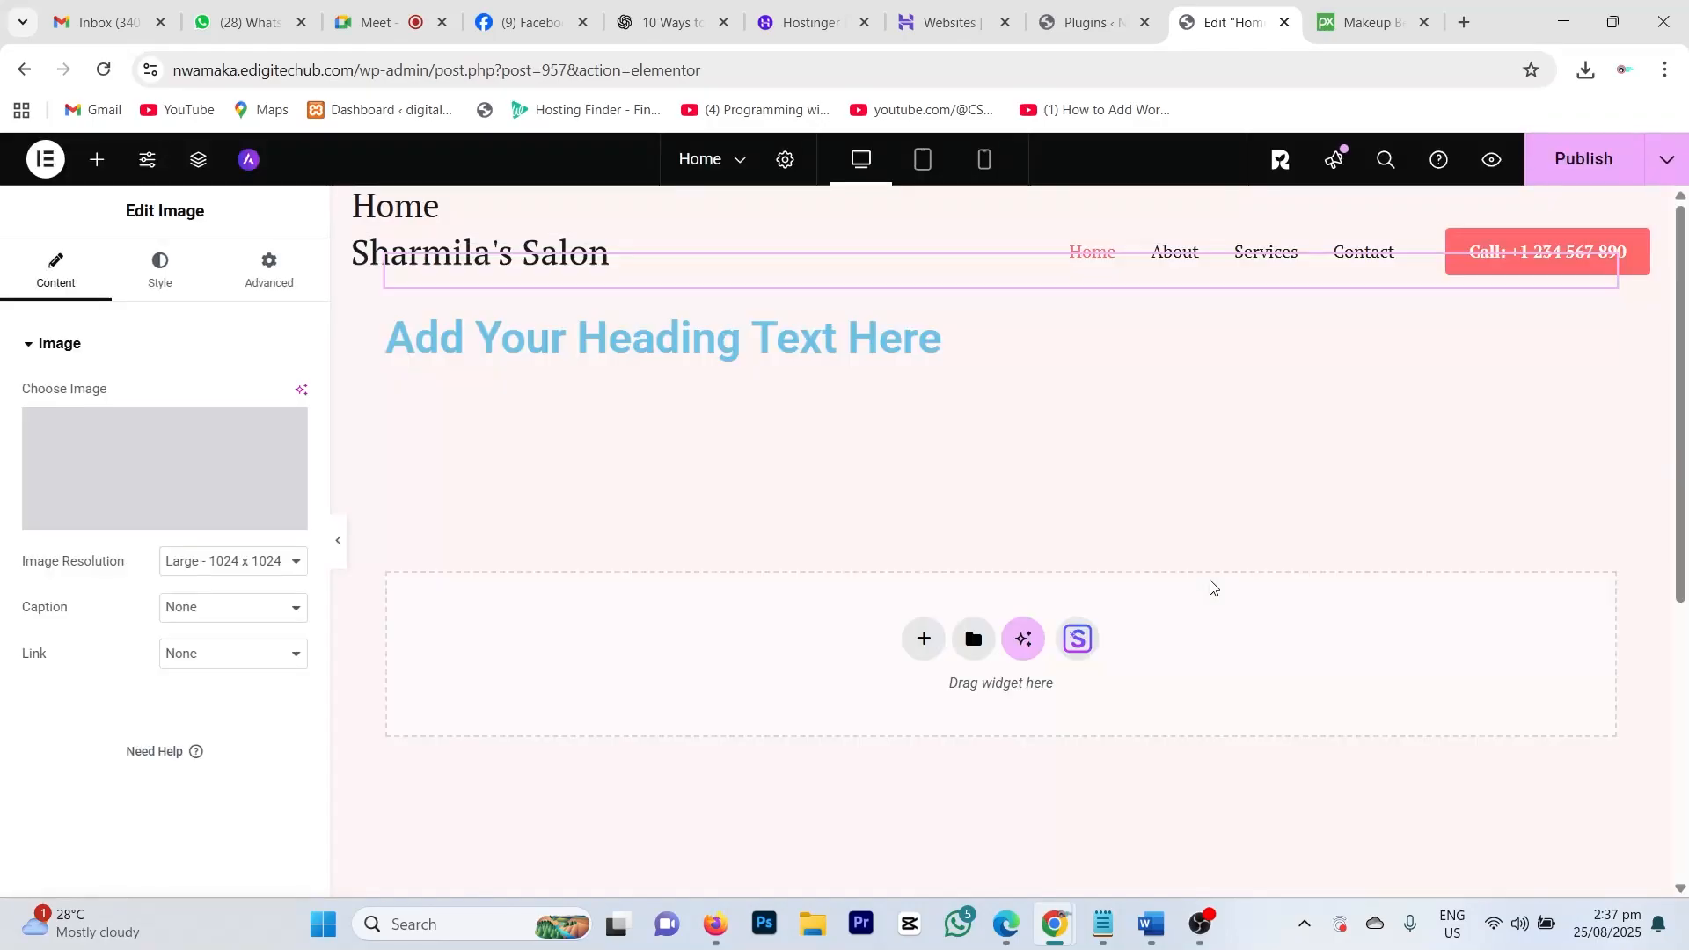
pyautogui.scroll(-6, 929, 514)
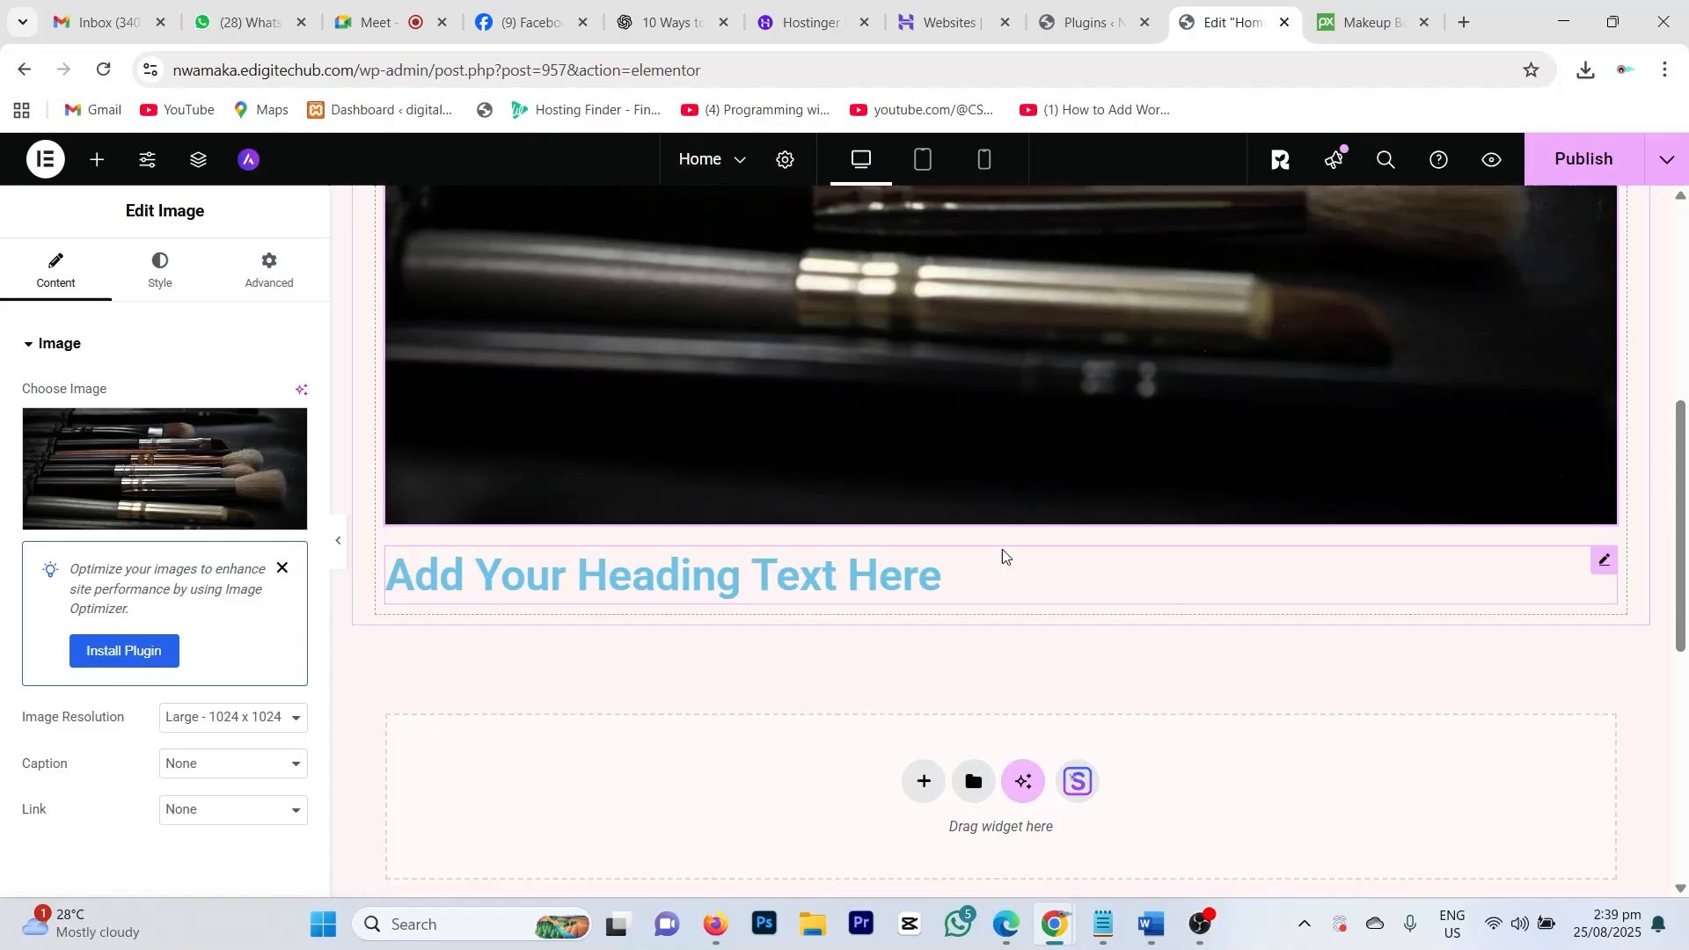
# Step: Publish the Home page with the makeup-brush photo in place
pyautogui.scroll(-1, 884, 550)
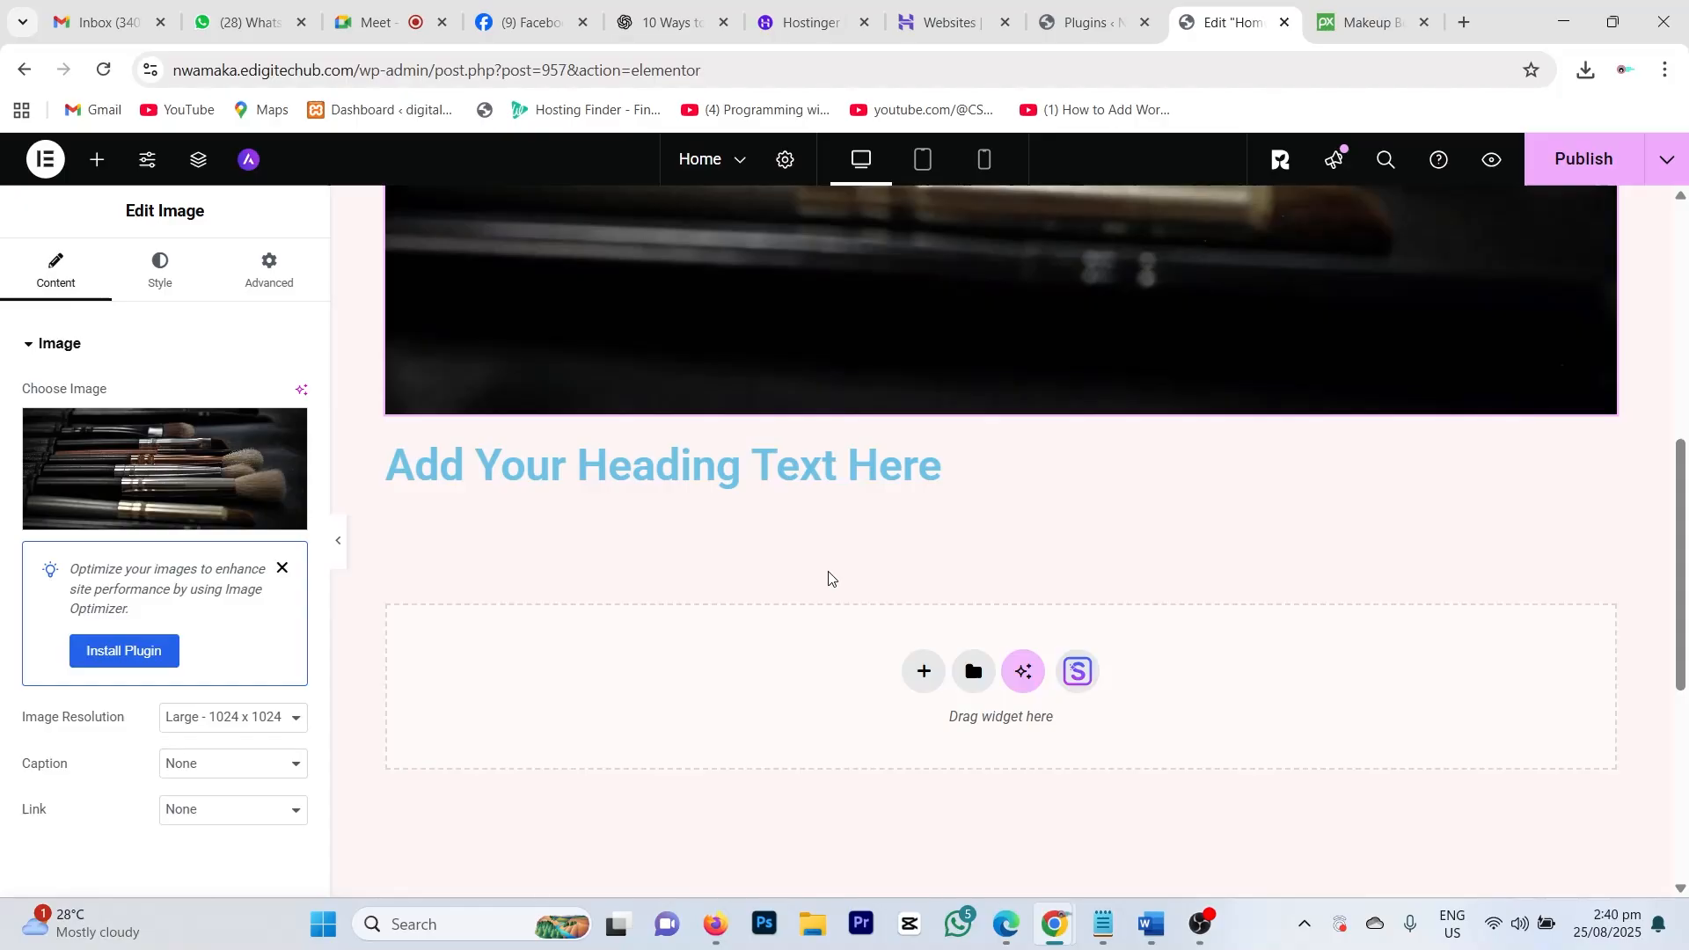
pyautogui.scroll(7, 1302, 361)
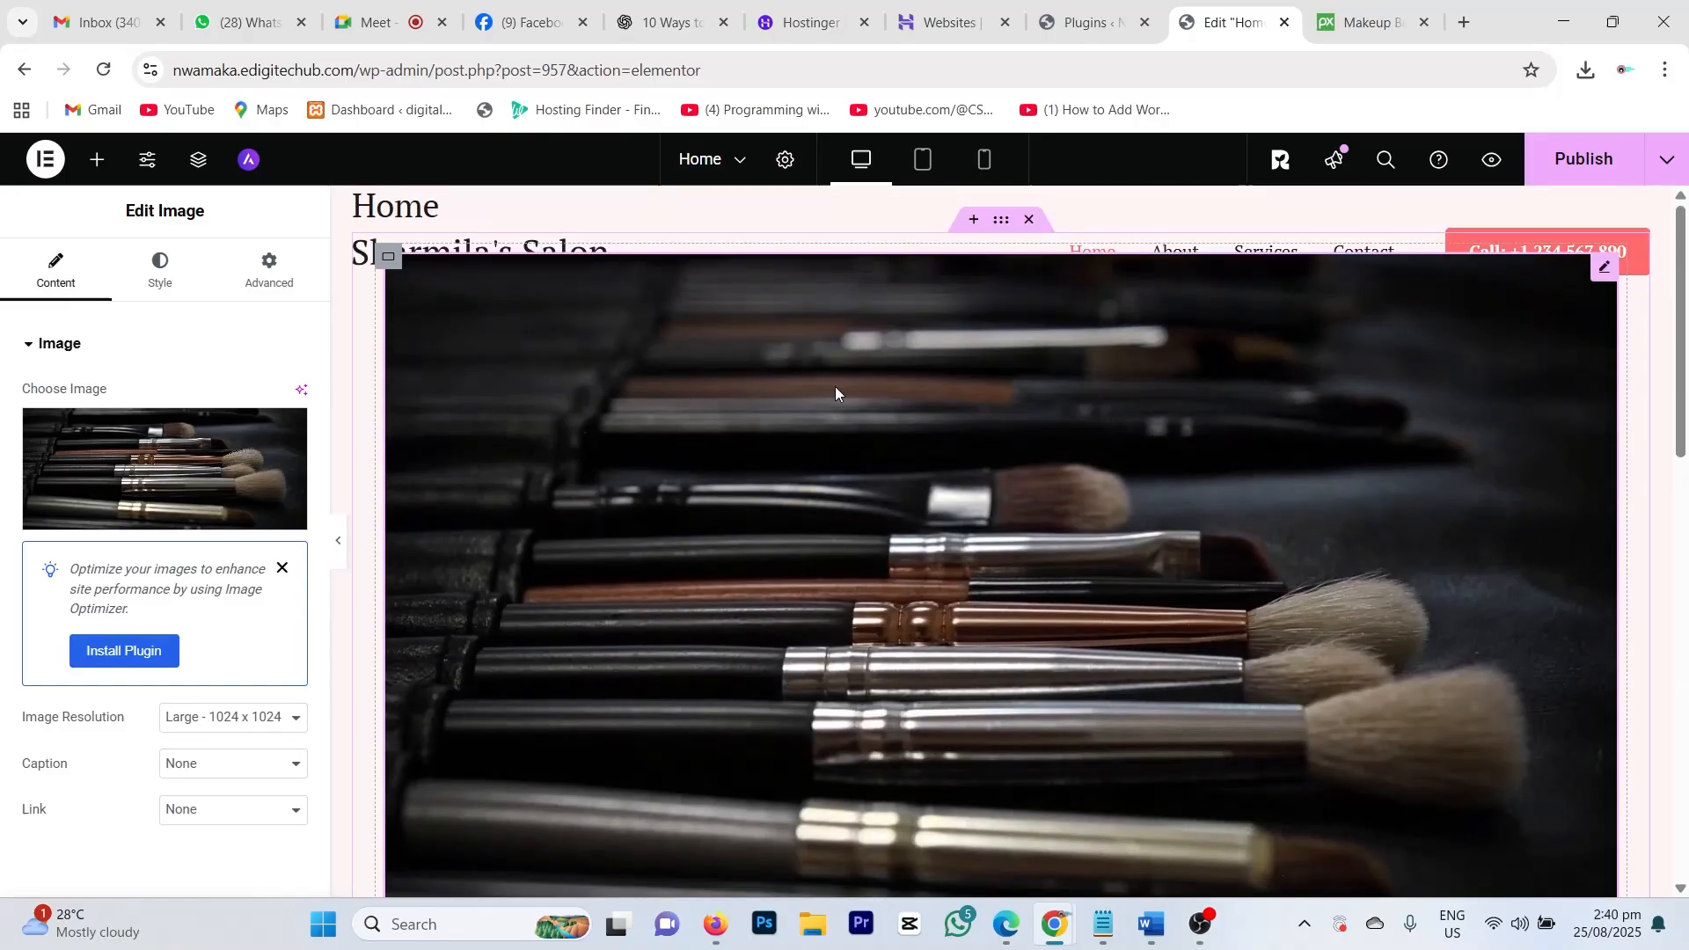
pyautogui.scroll(-3, 916, 589)
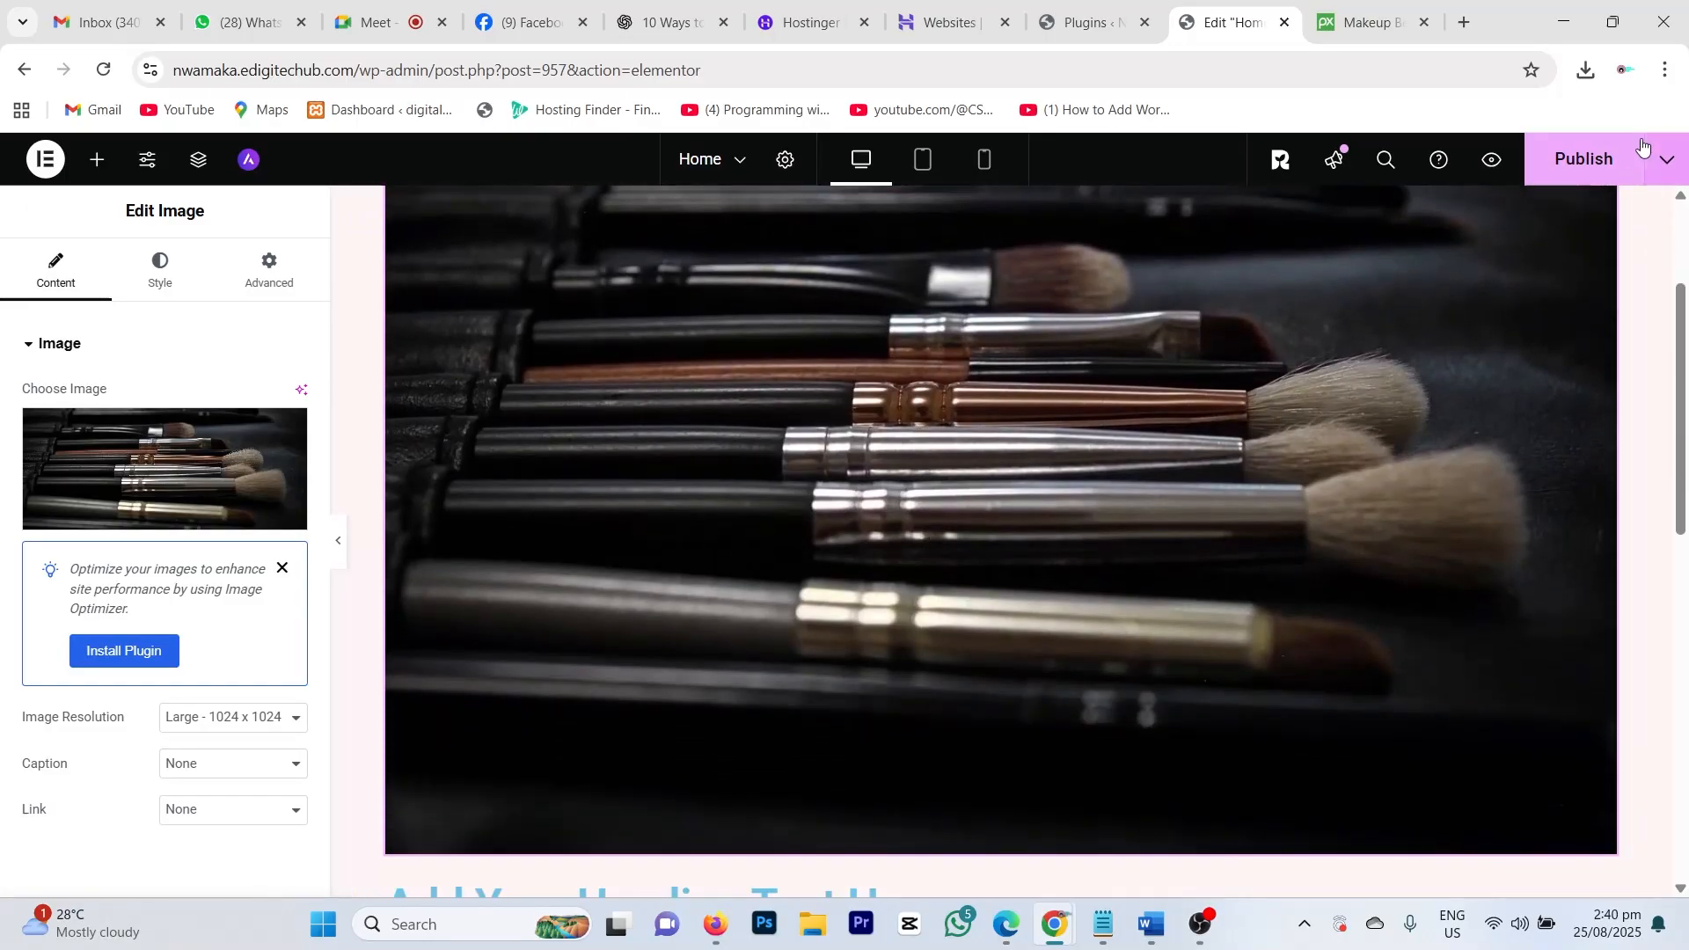
pyautogui.click(1577, 165)
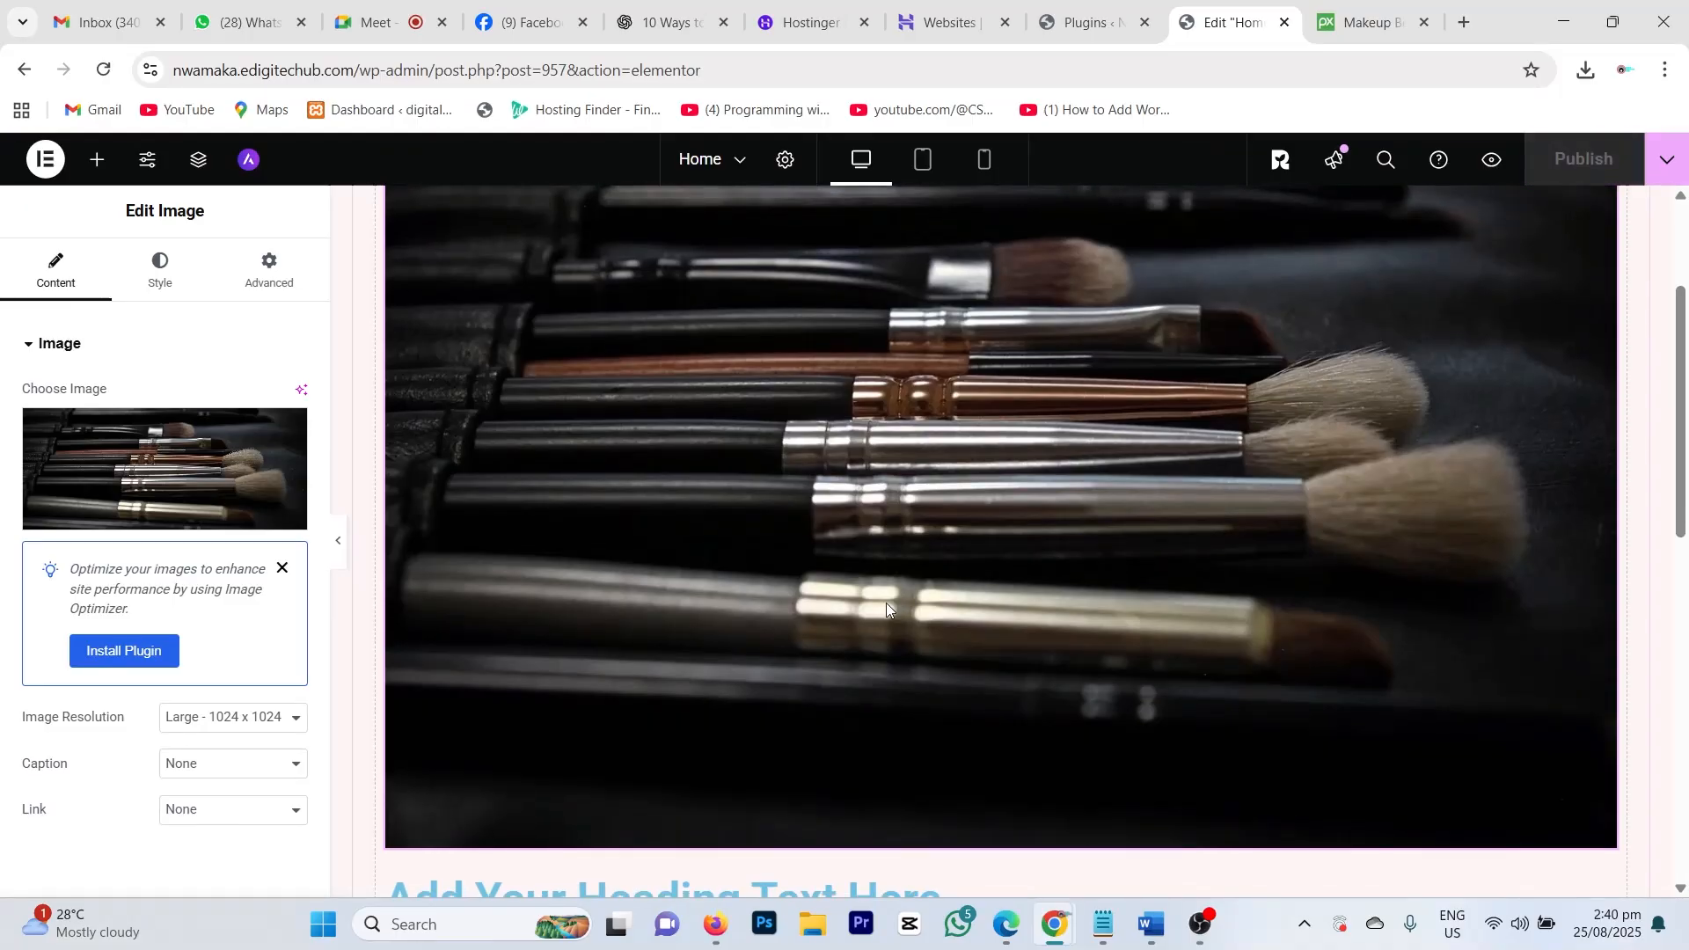
pyautogui.scroll(-6, 885, 604)
# Step: Replace the placeholder heading title with 'Hair Revamping' and publish the Home page
pyautogui.click(717, 354)
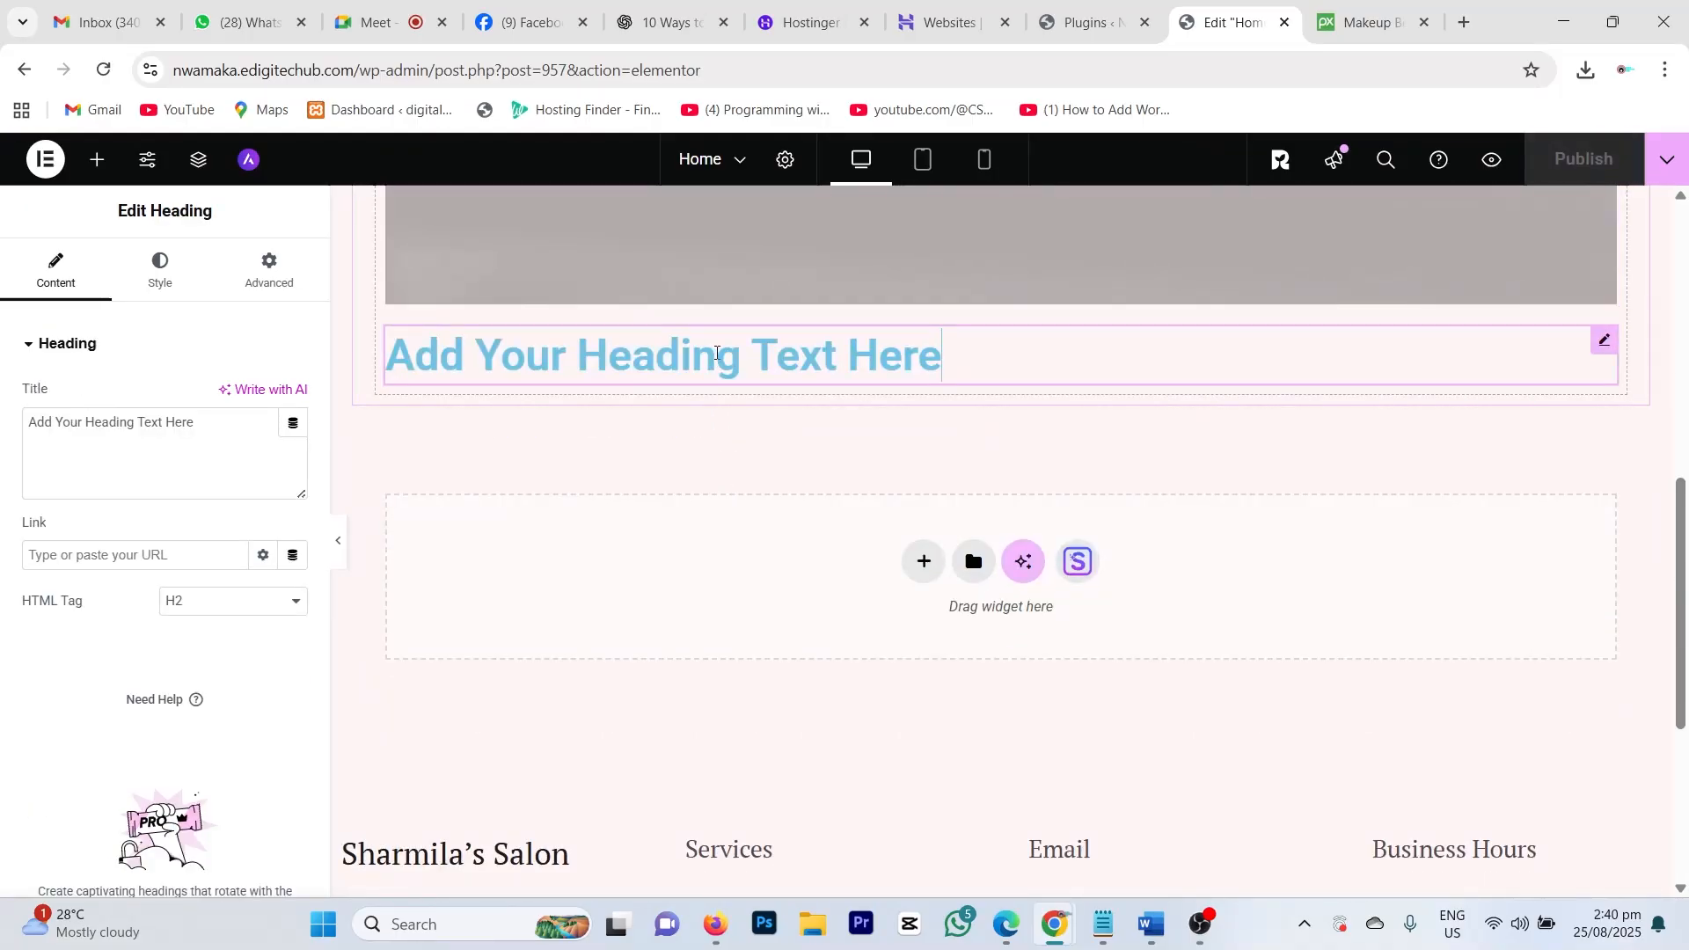
pyautogui.moveTo(950, 356); pyautogui.dragTo(805, 352)
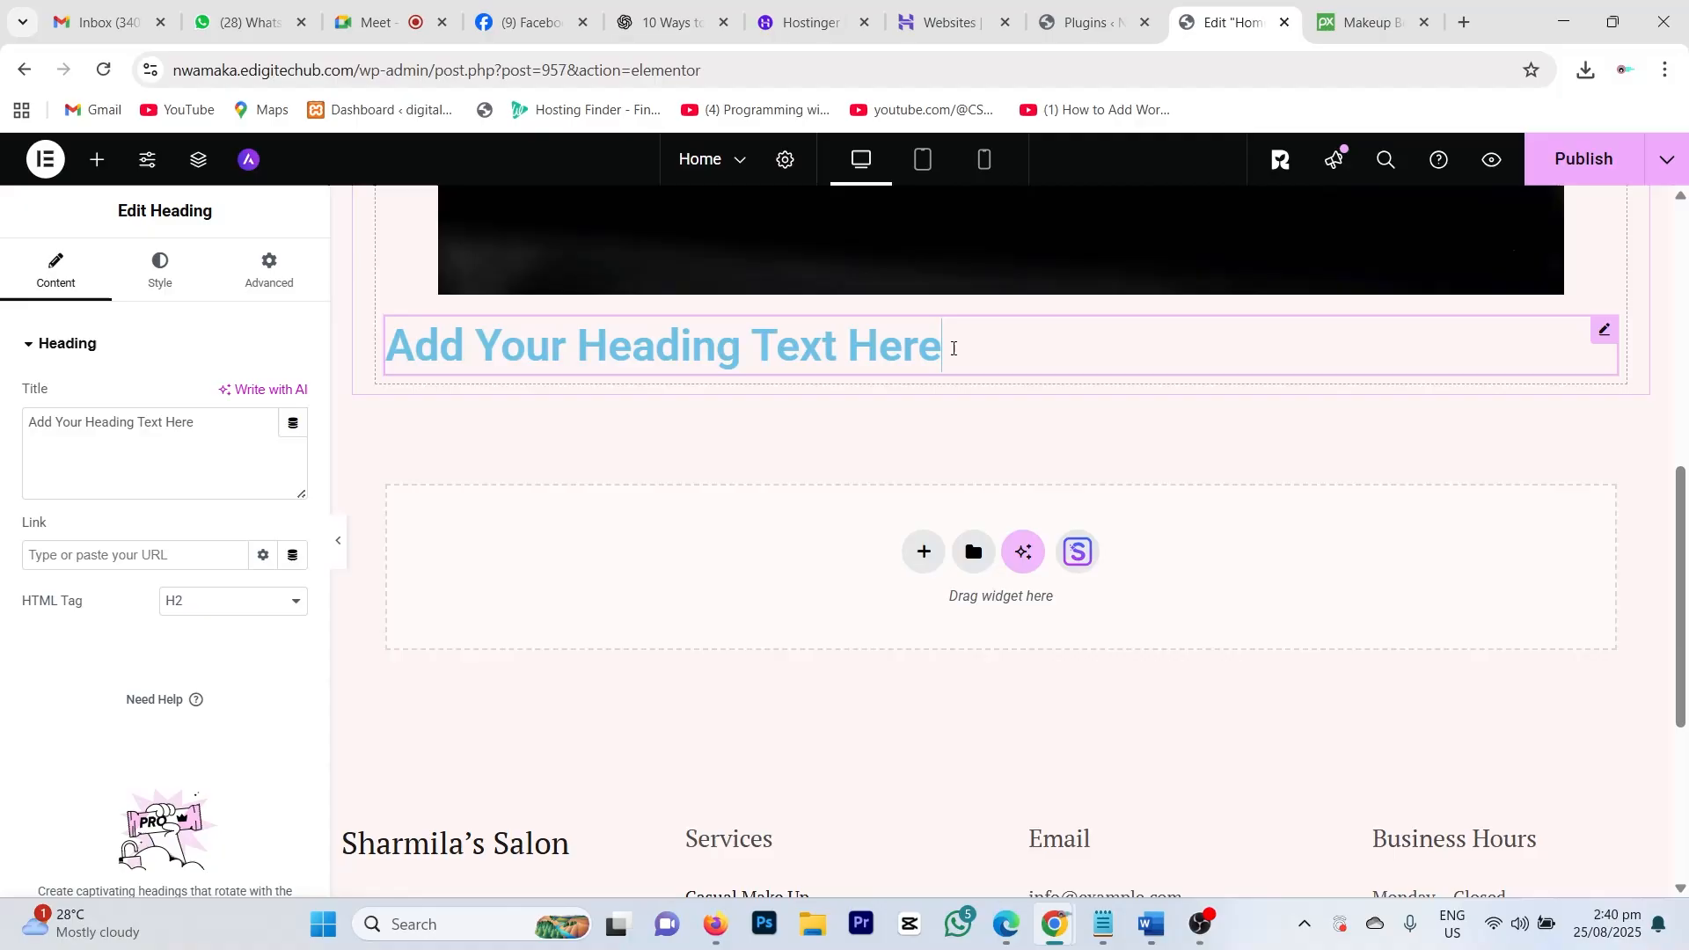
pyautogui.press('BackSpace')
pyautogui.press('BackSpace')
pyautogui.press('BackSpace')
pyautogui.press('BackSpace')
pyautogui.press('BackSpace')
pyautogui.press('BackSpace')
pyautogui.press('BackSpace')
pyautogui.press('BackSpace')
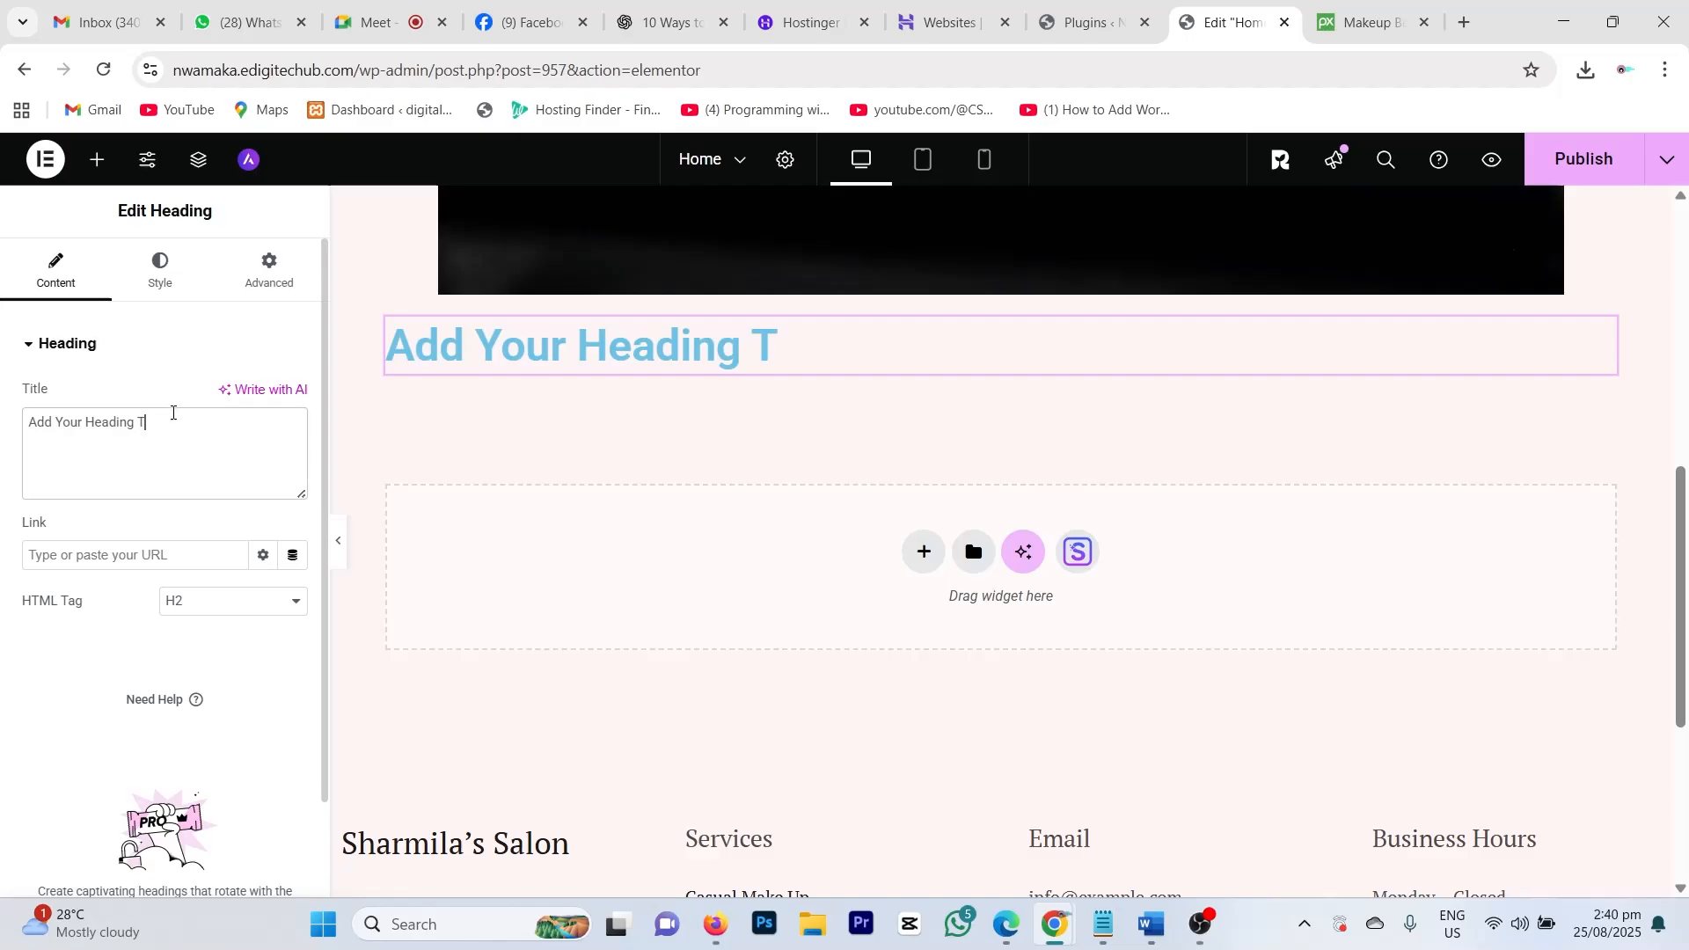
pyautogui.moveTo(170, 414); pyautogui.dragTo(0, 418)
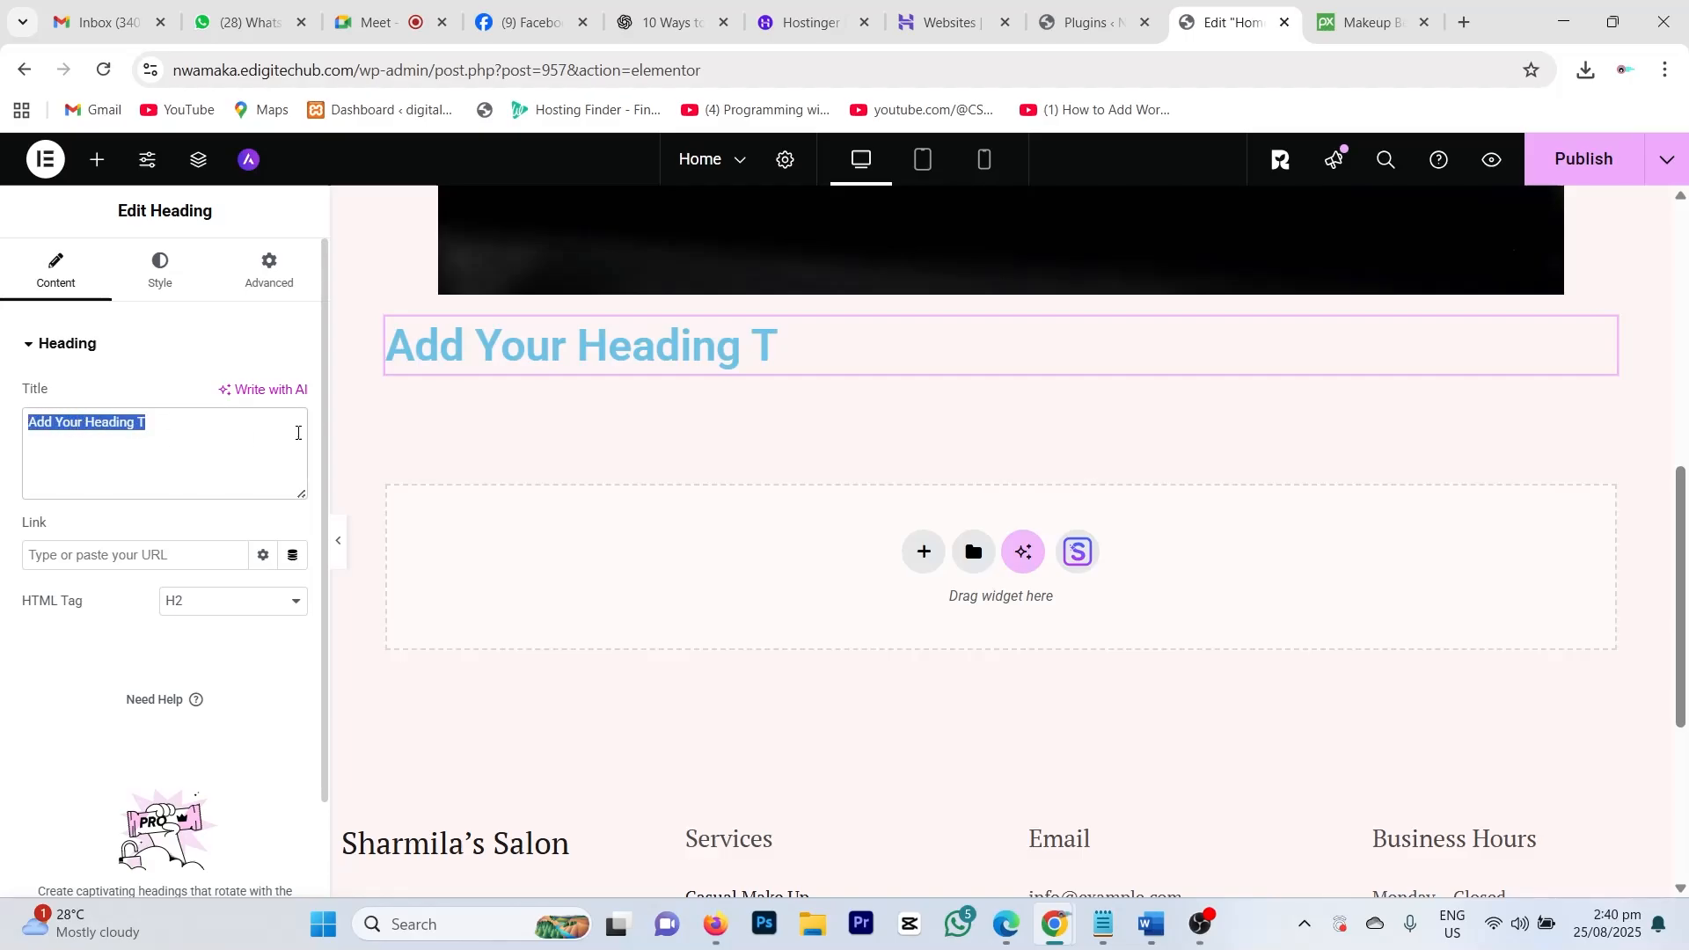
pyautogui.click(298, 433)
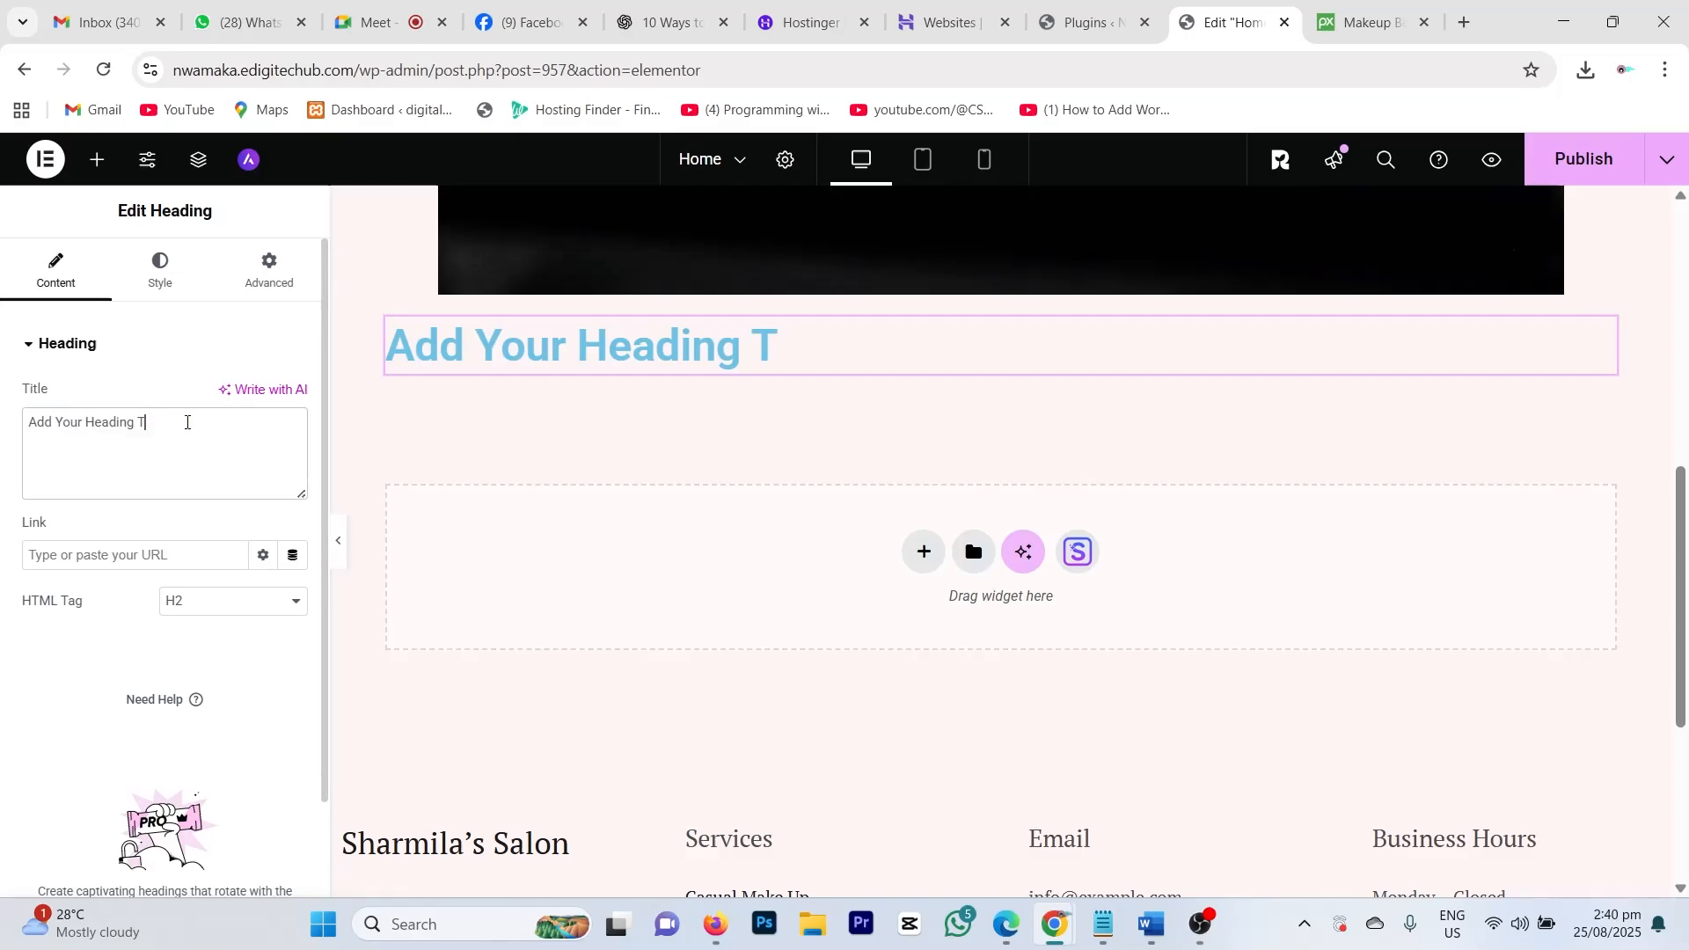
pyautogui.click(809, 342)
pyautogui.press('BackSpace')
pyautogui.press('BackSpace')
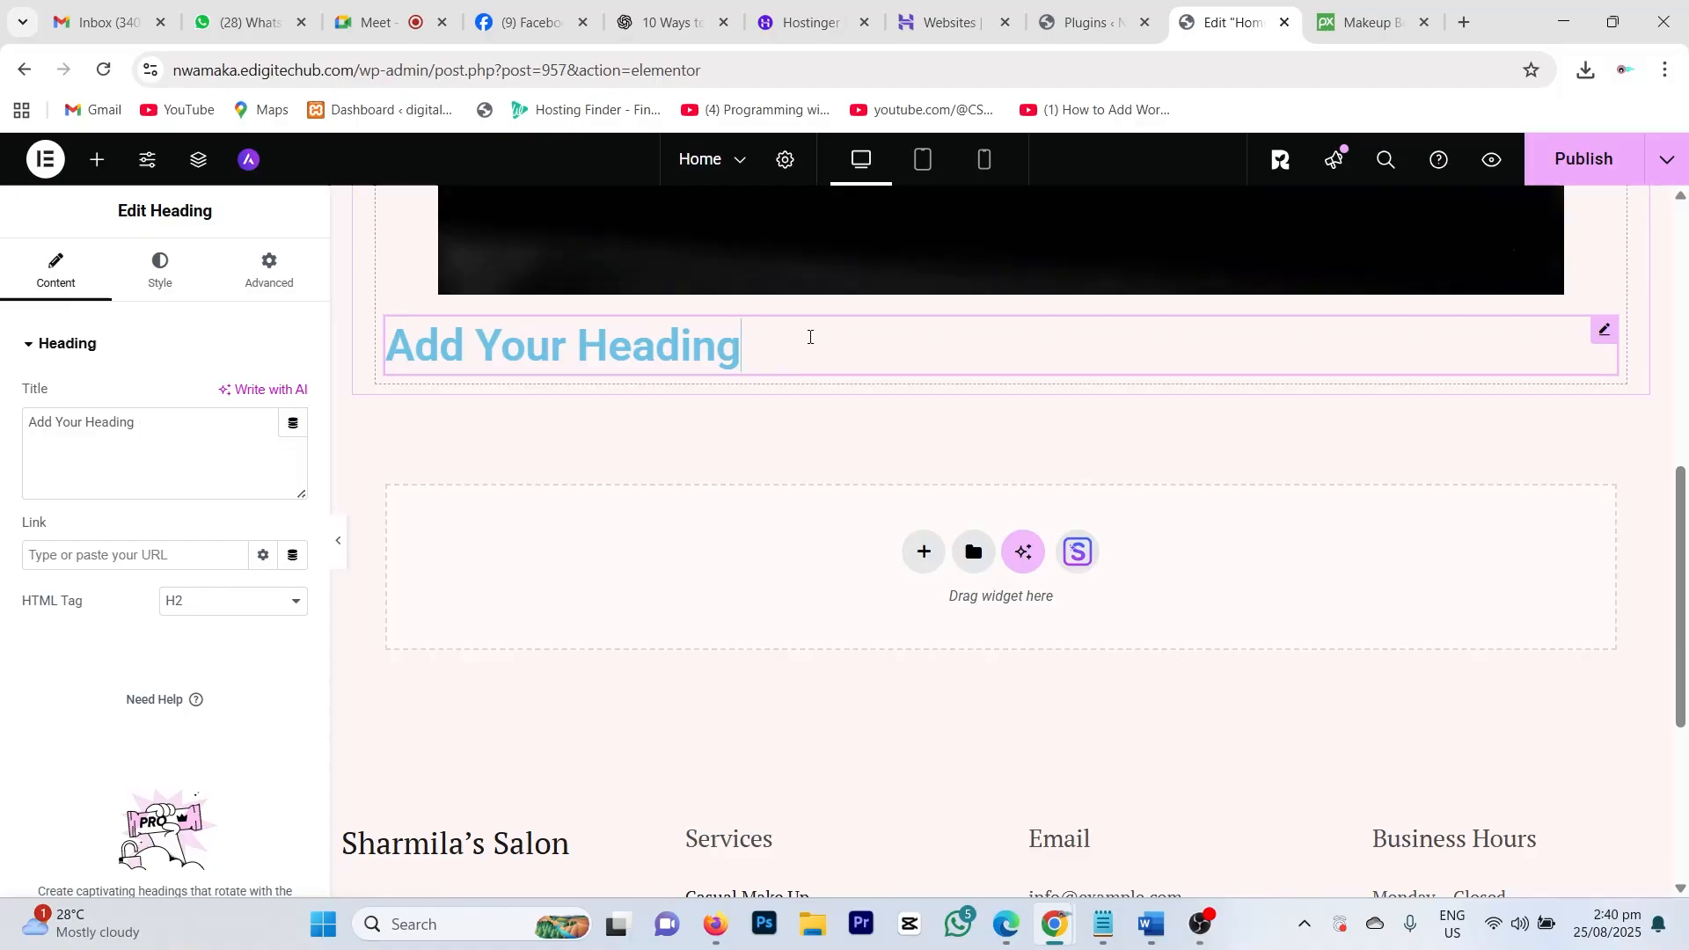
pyautogui.press('BackSpace')
pyautogui.press('BackSpace')
pyautogui.press('BackSpace')
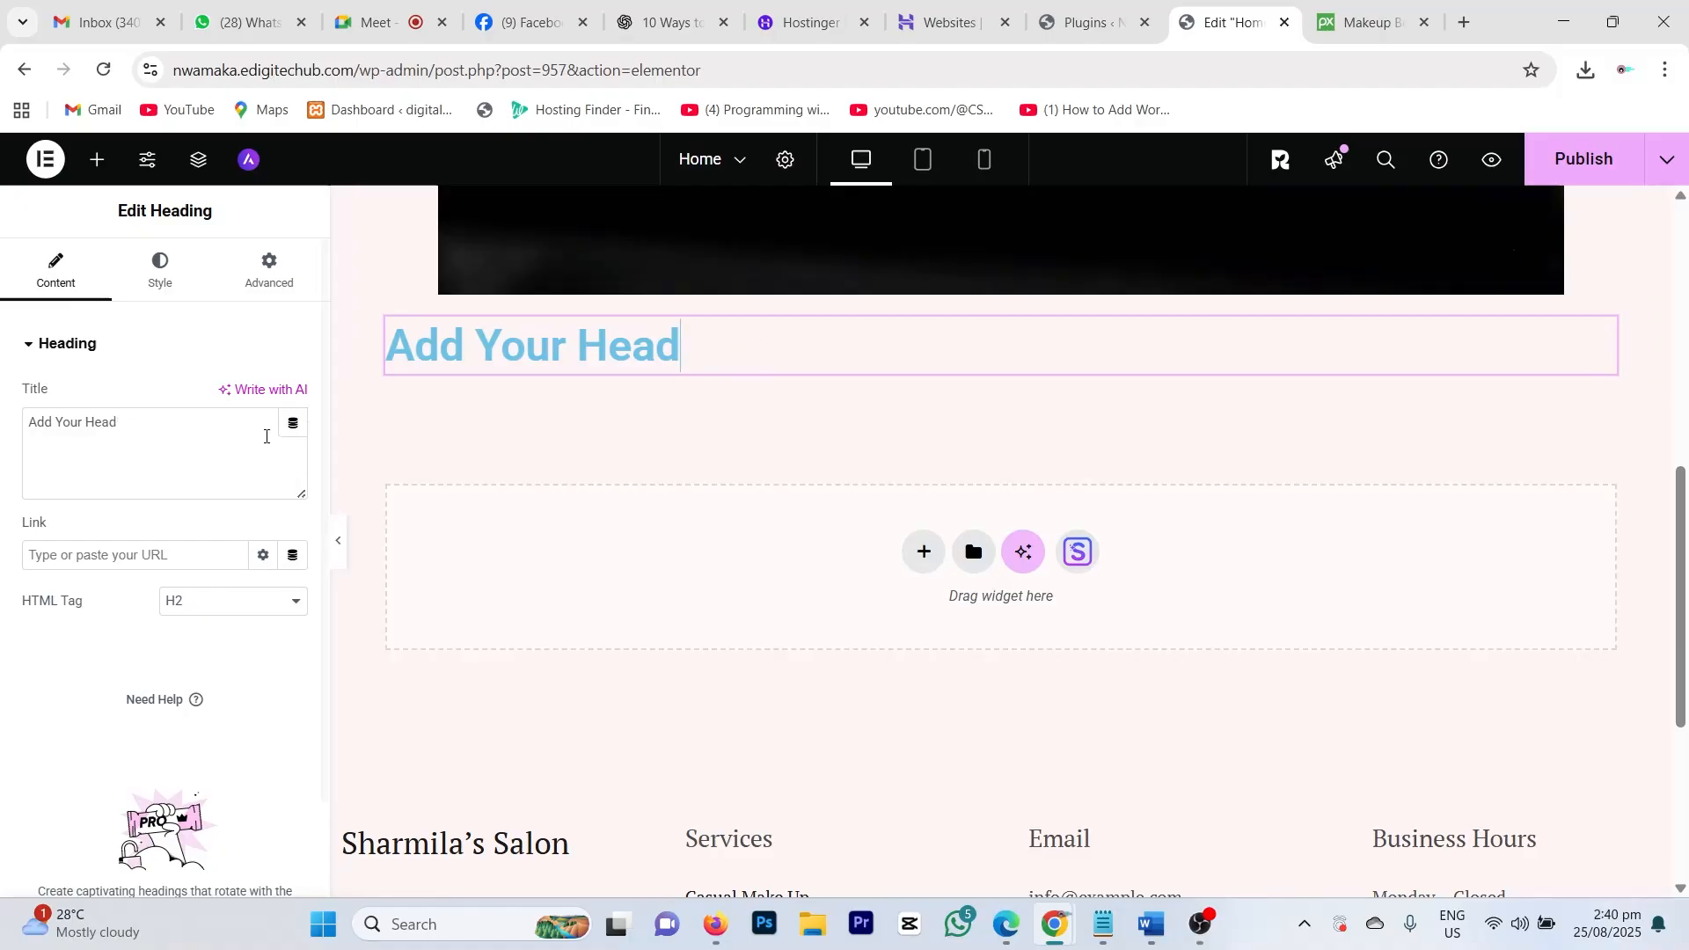
pyautogui.moveTo(127, 433); pyautogui.dragTo(5, 442)
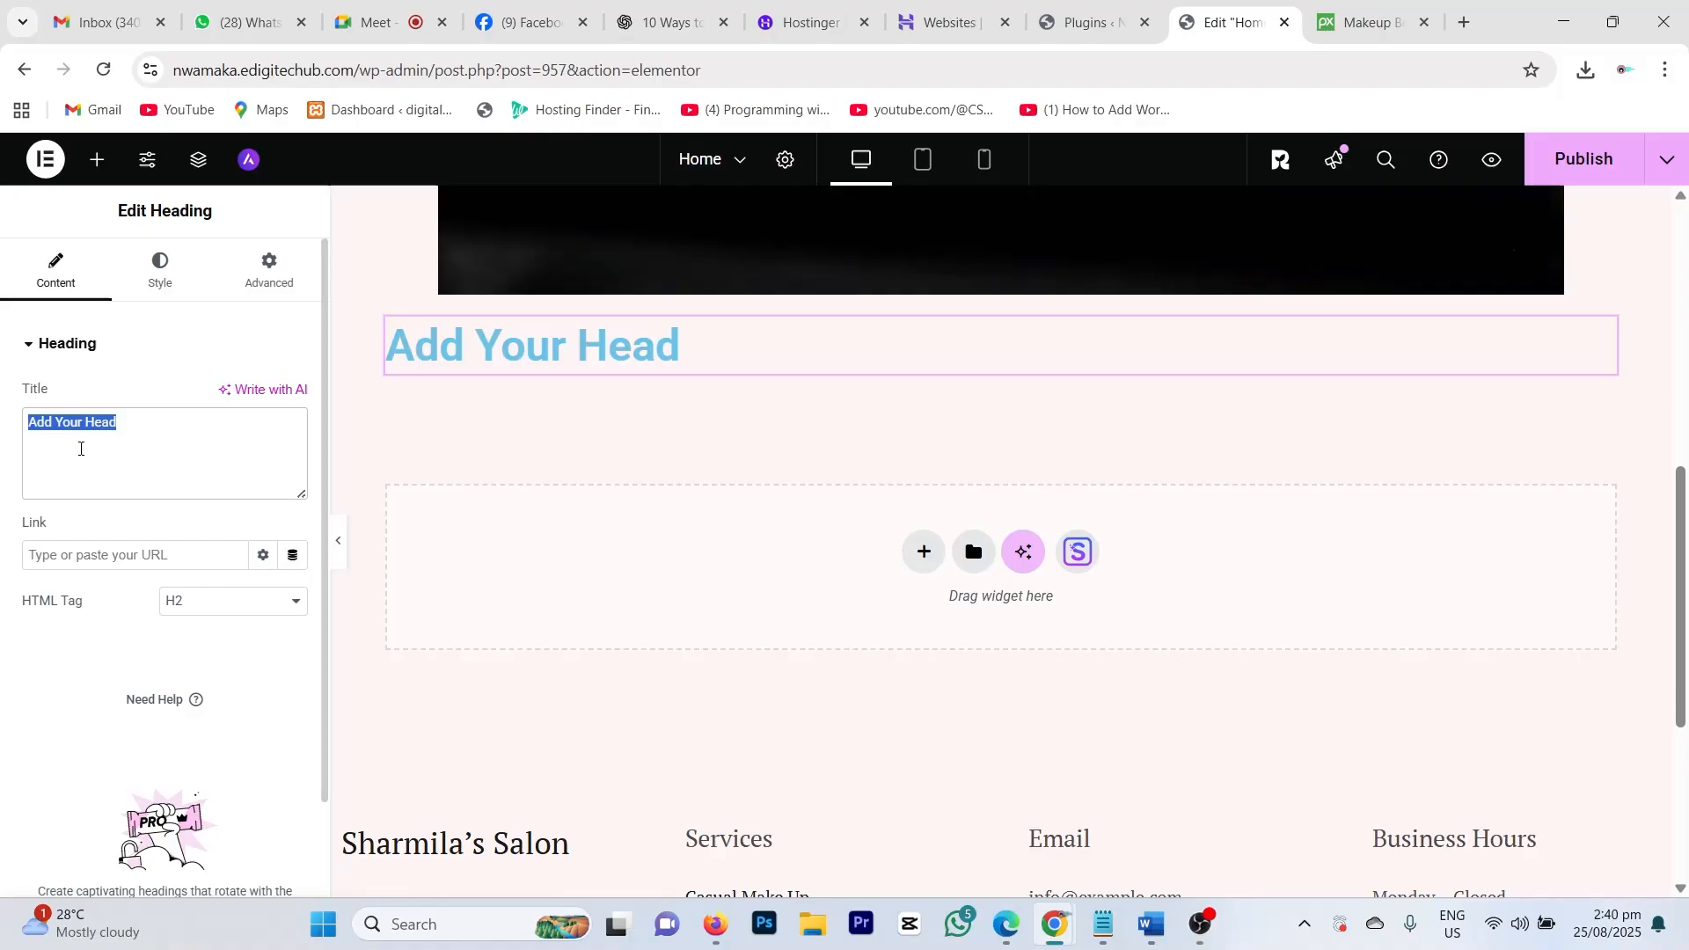
pyautogui.write('Hair')
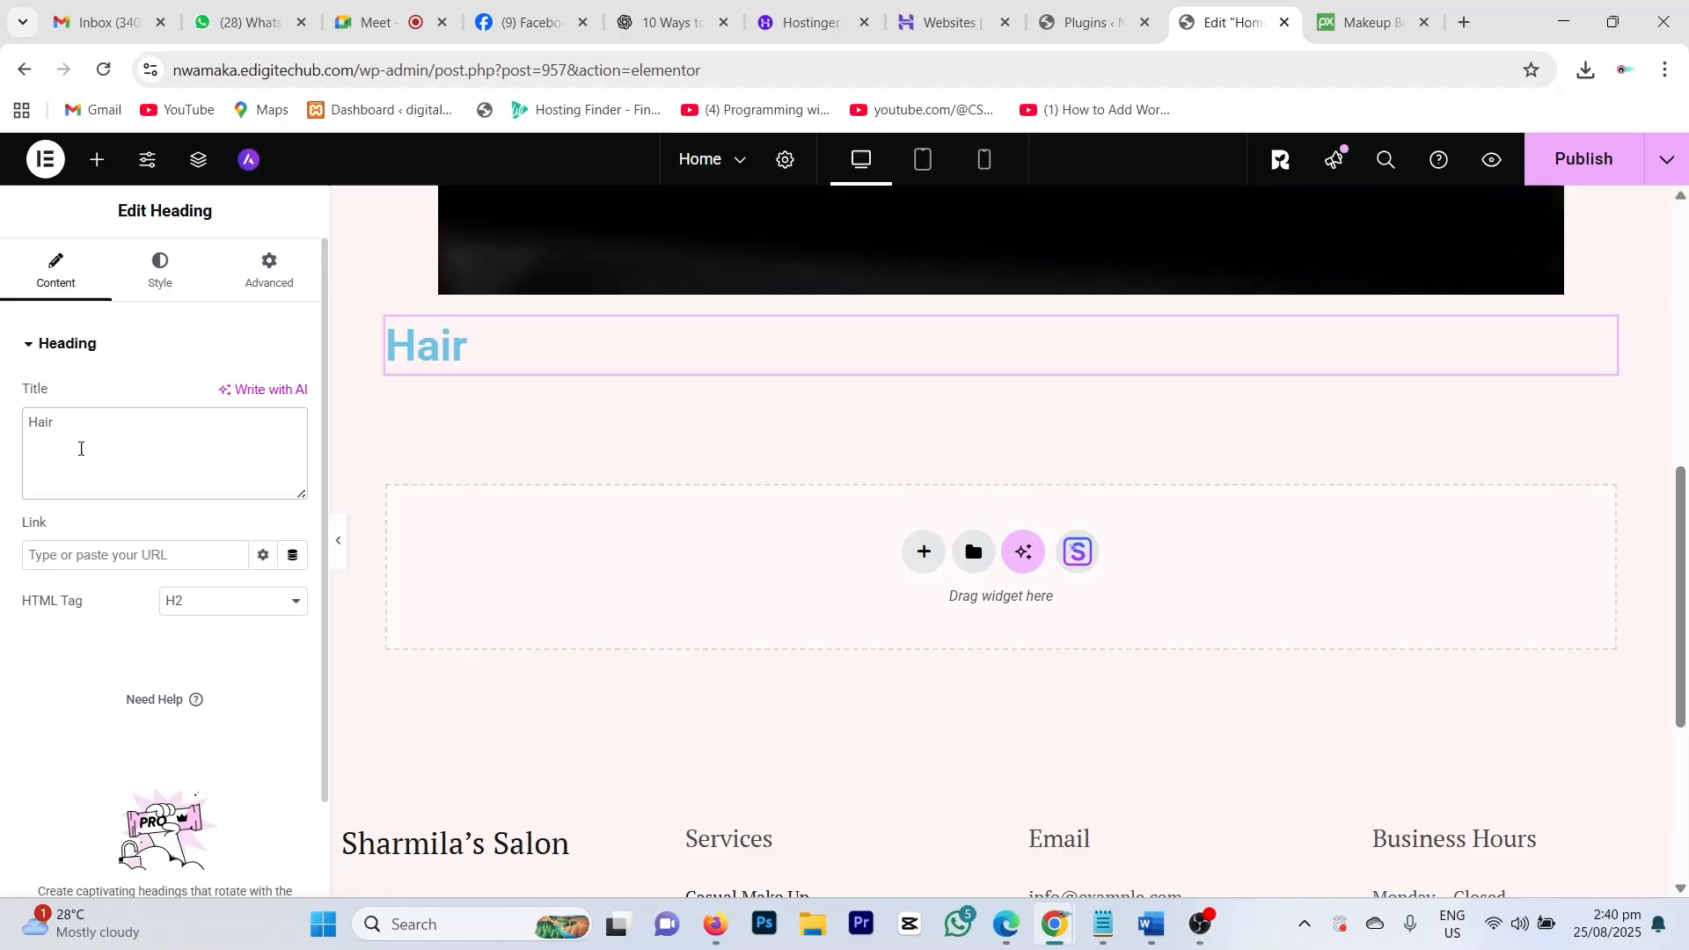
pyautogui.write(' Reva')
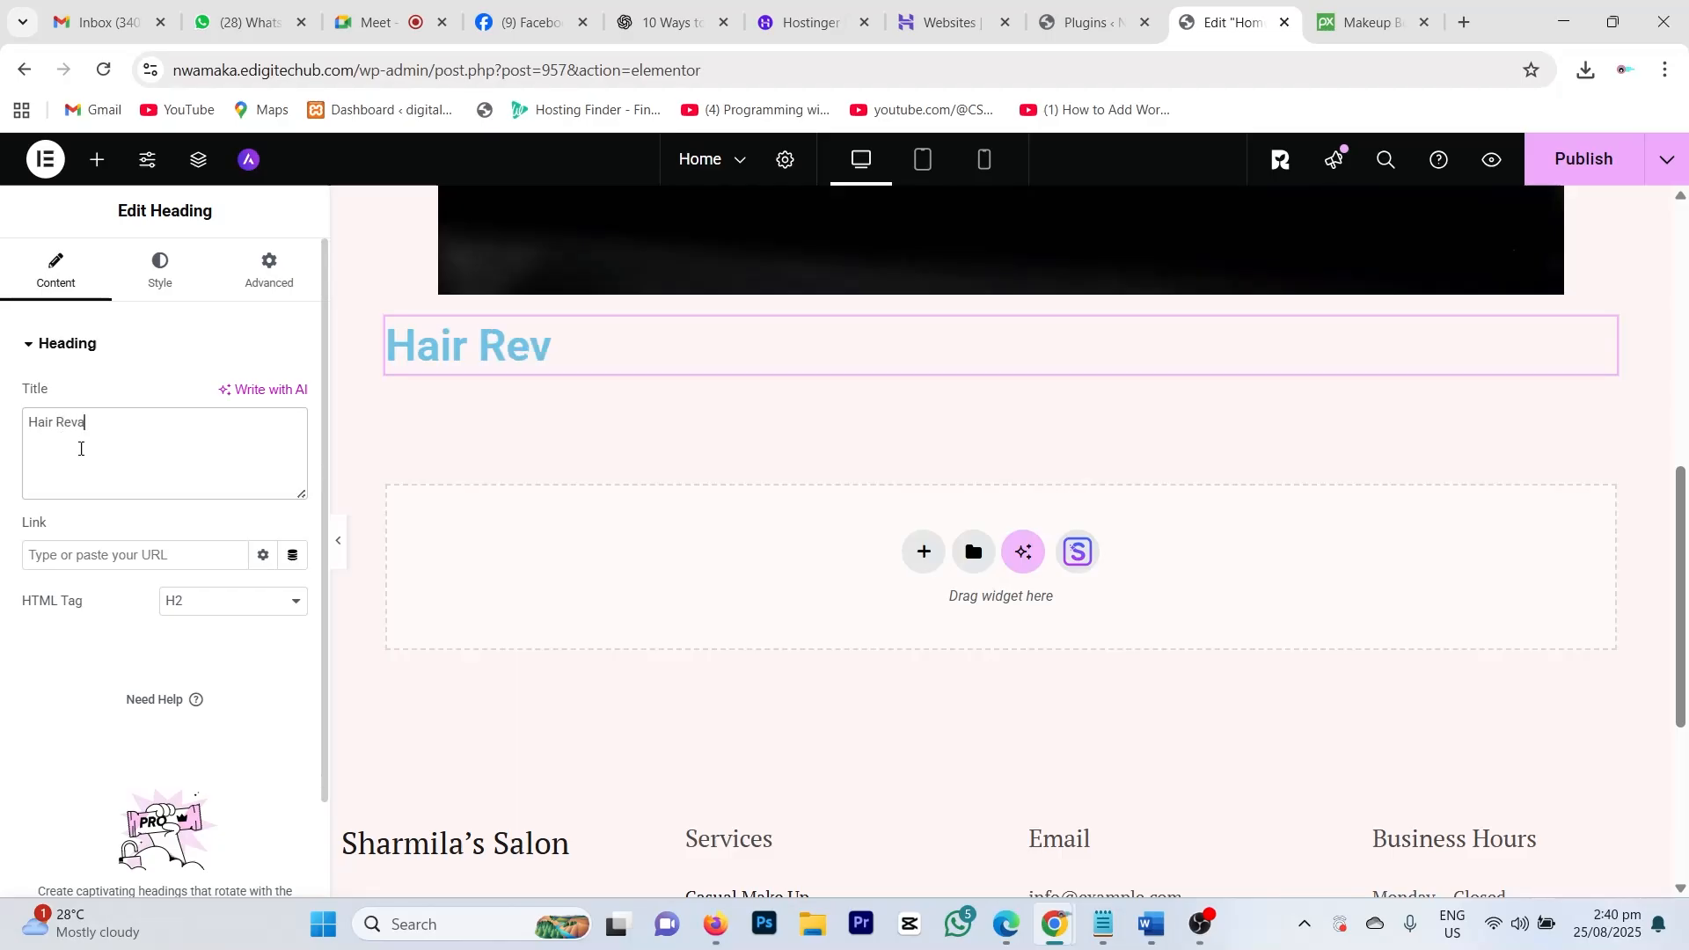
pyautogui.write('mping')
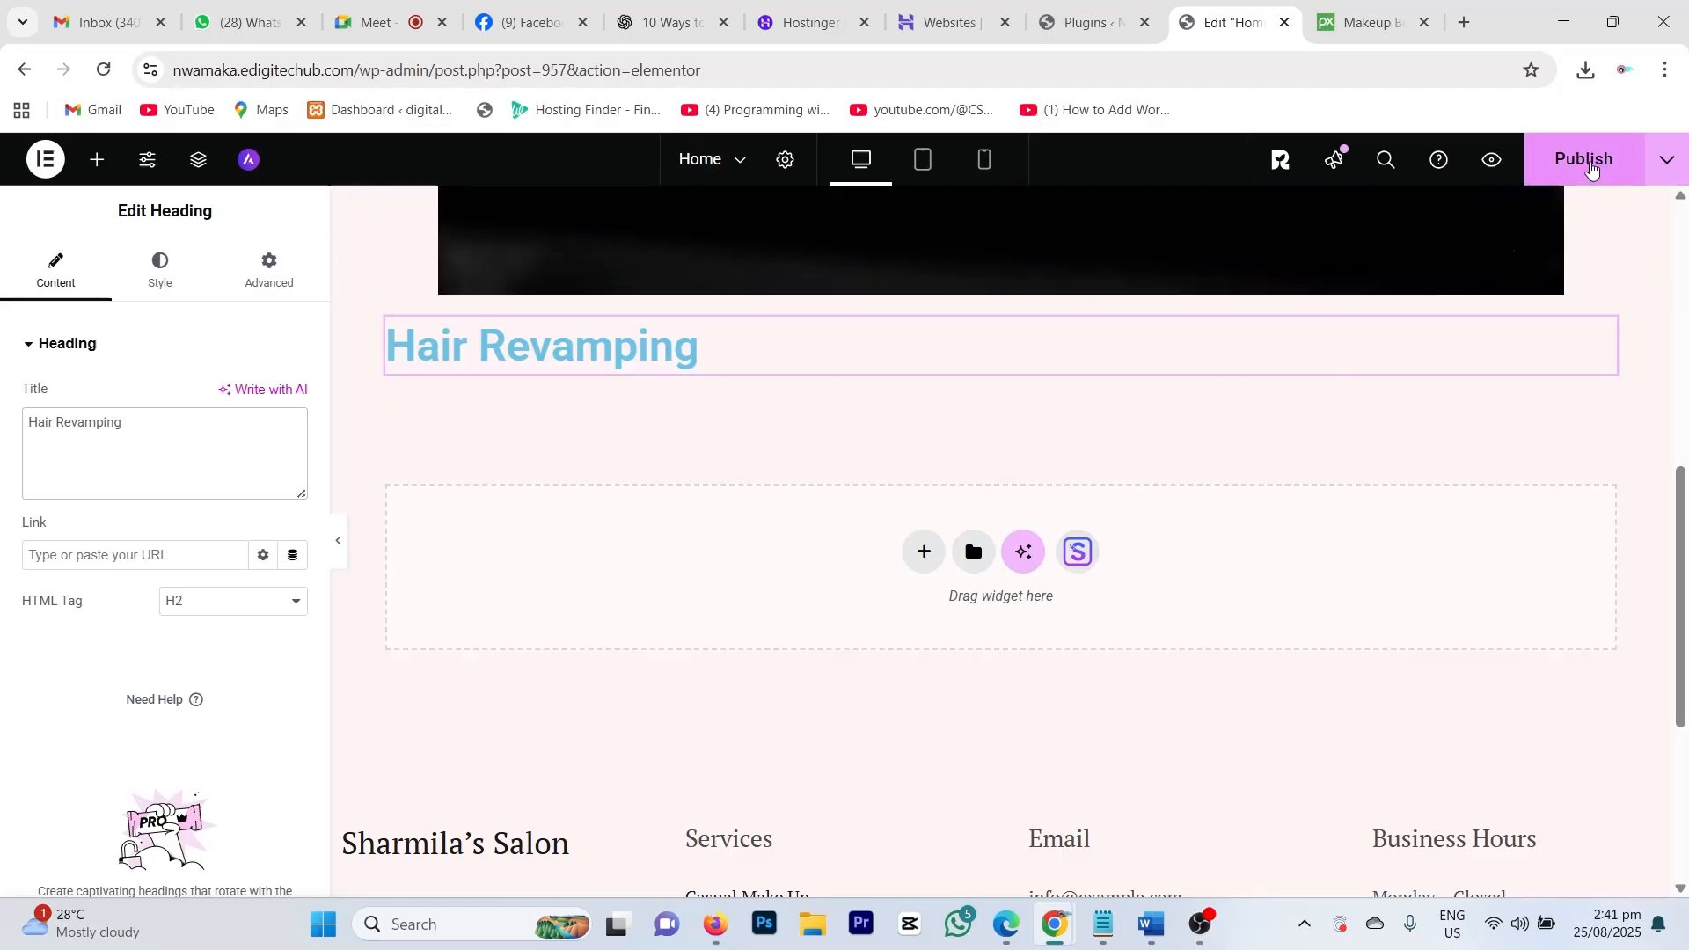
pyautogui.click(1590, 168)
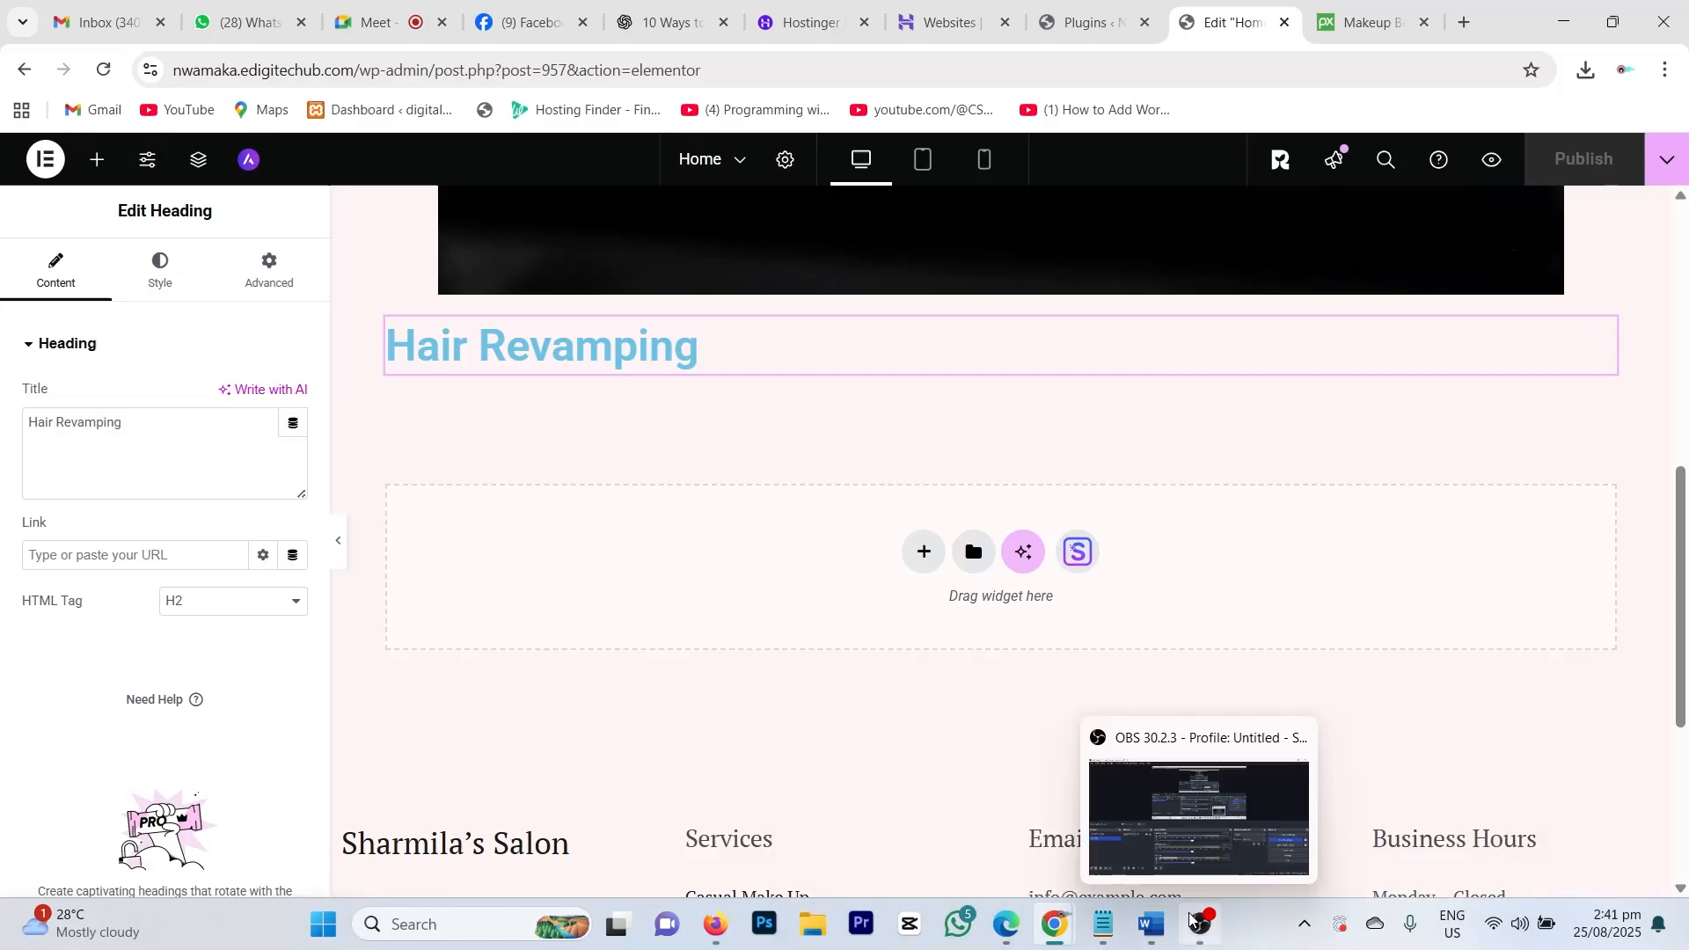
pyautogui.moveTo(1199, 928)
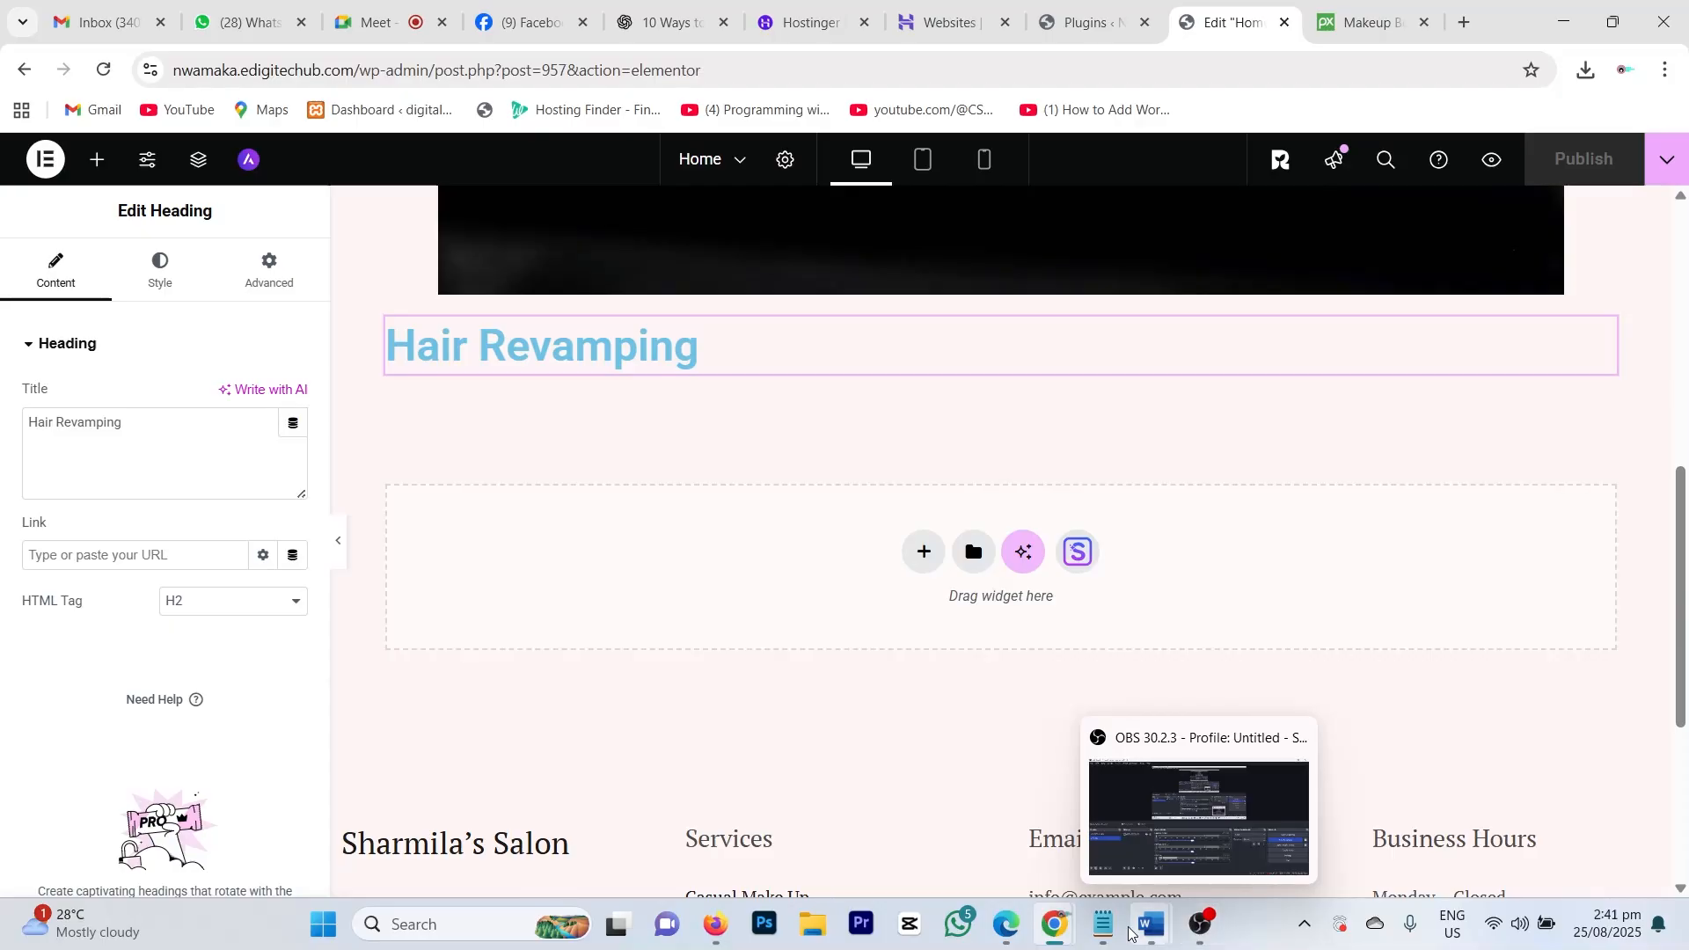
# Step: Reload the live homepage in Firefox and check the brush photo with the 'Hair Revamping' heading
pyautogui.click(727, 930)
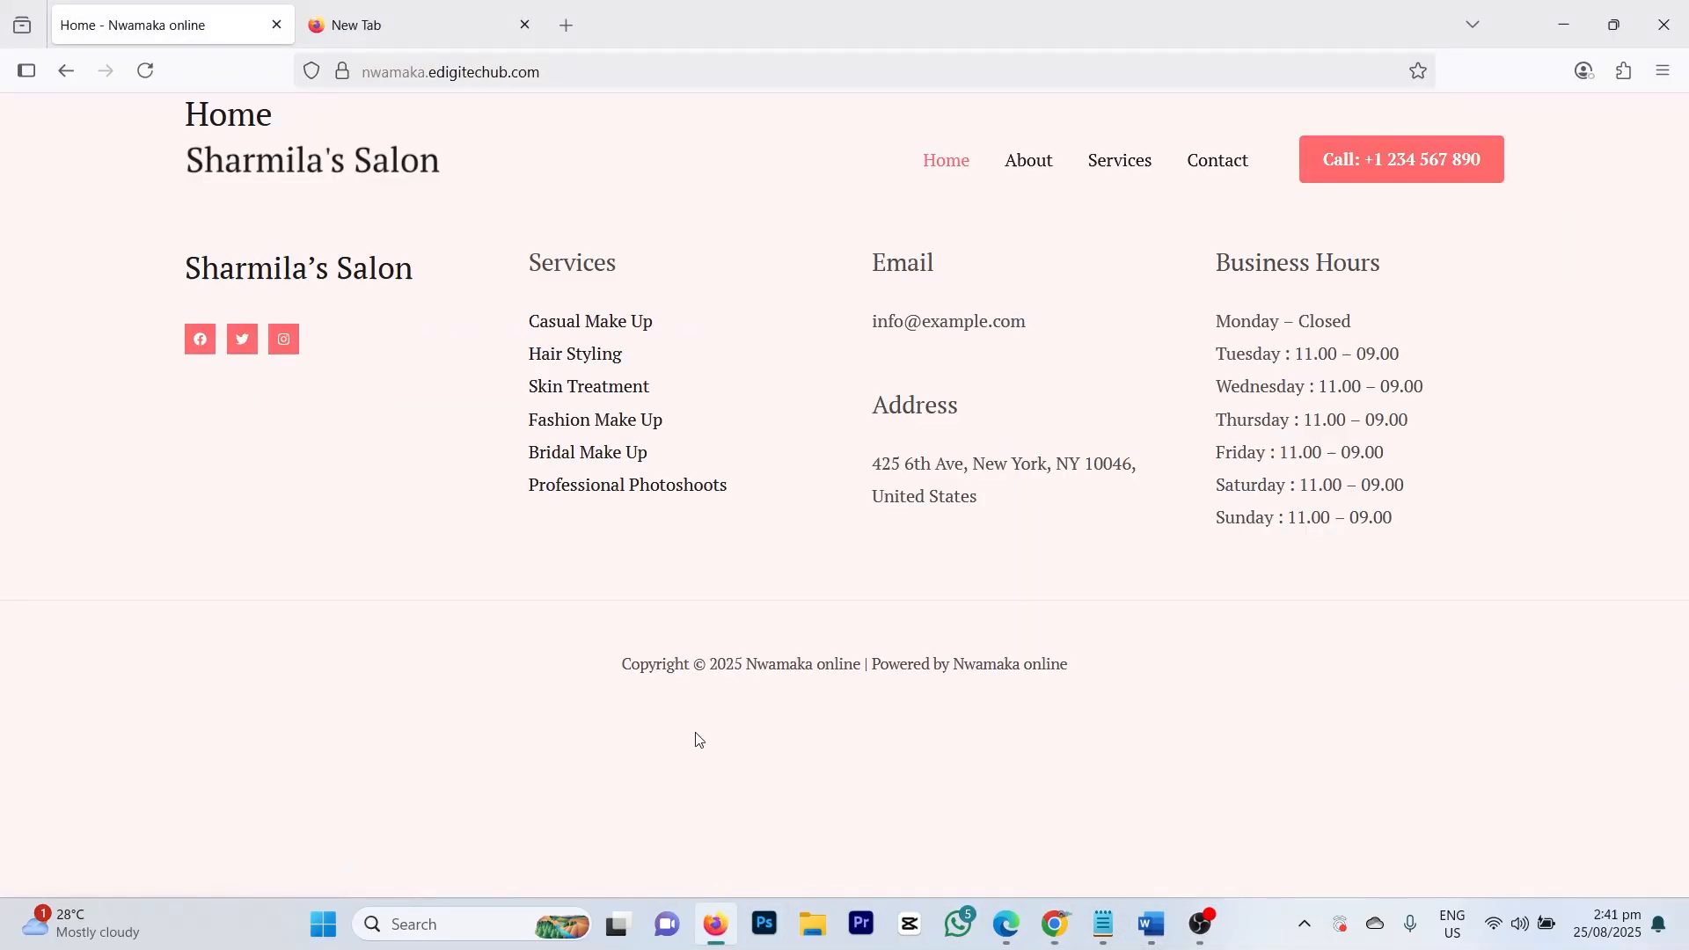
pyautogui.click(149, 74)
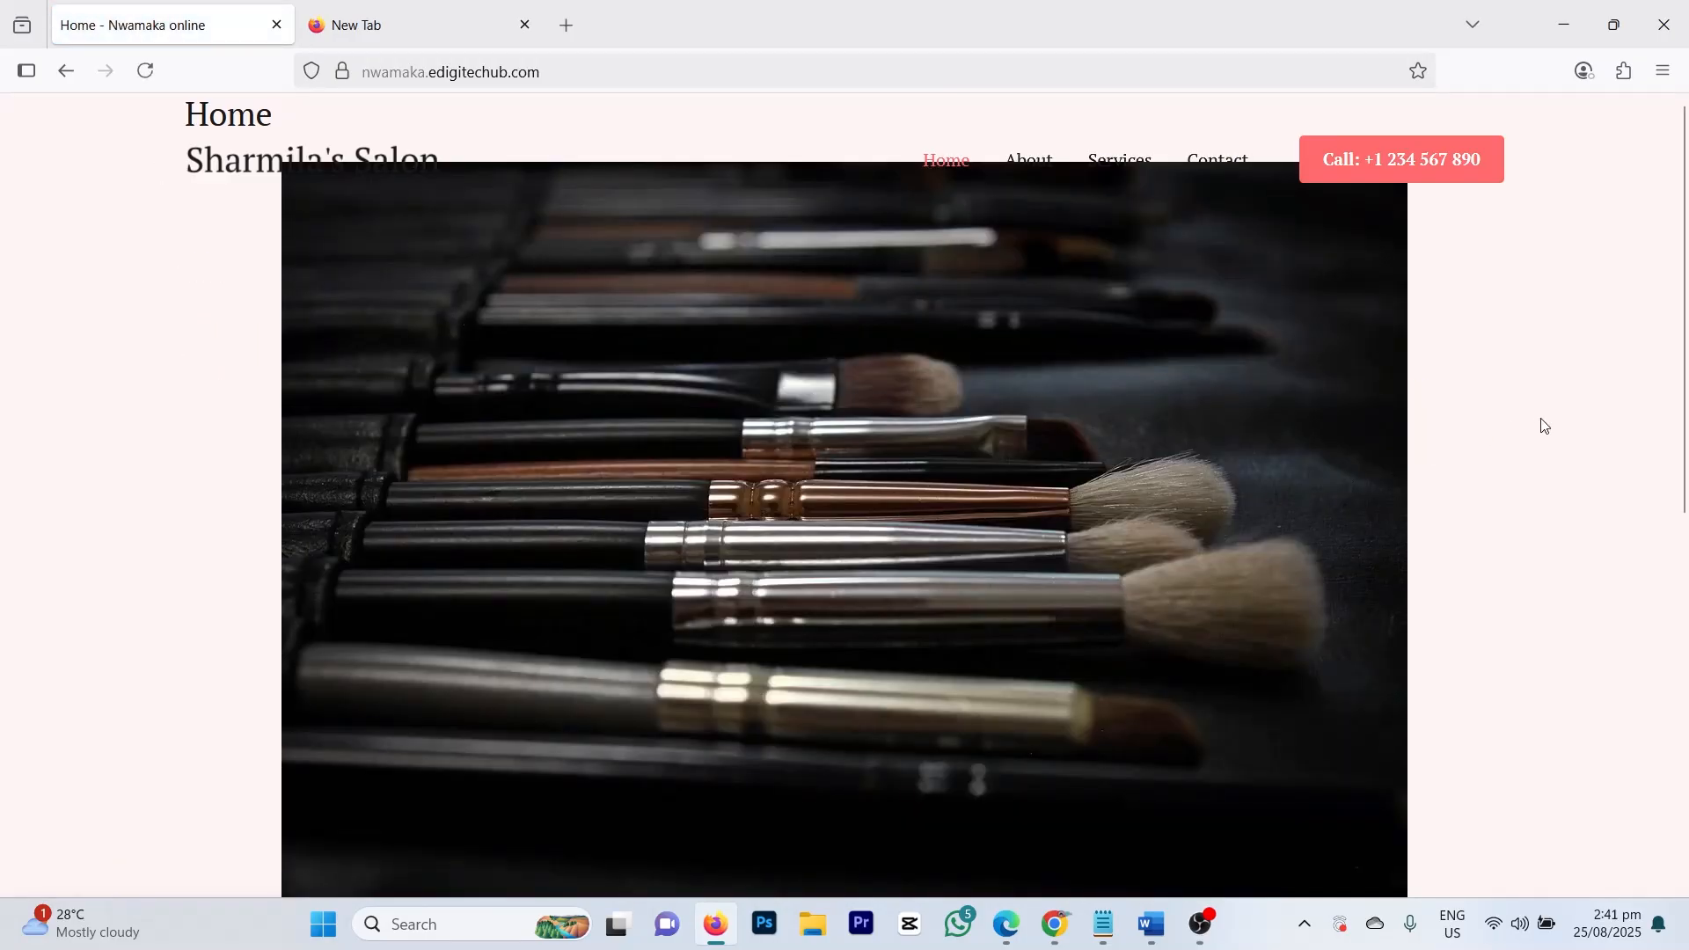
pyautogui.scroll(-8, 1544, 426)
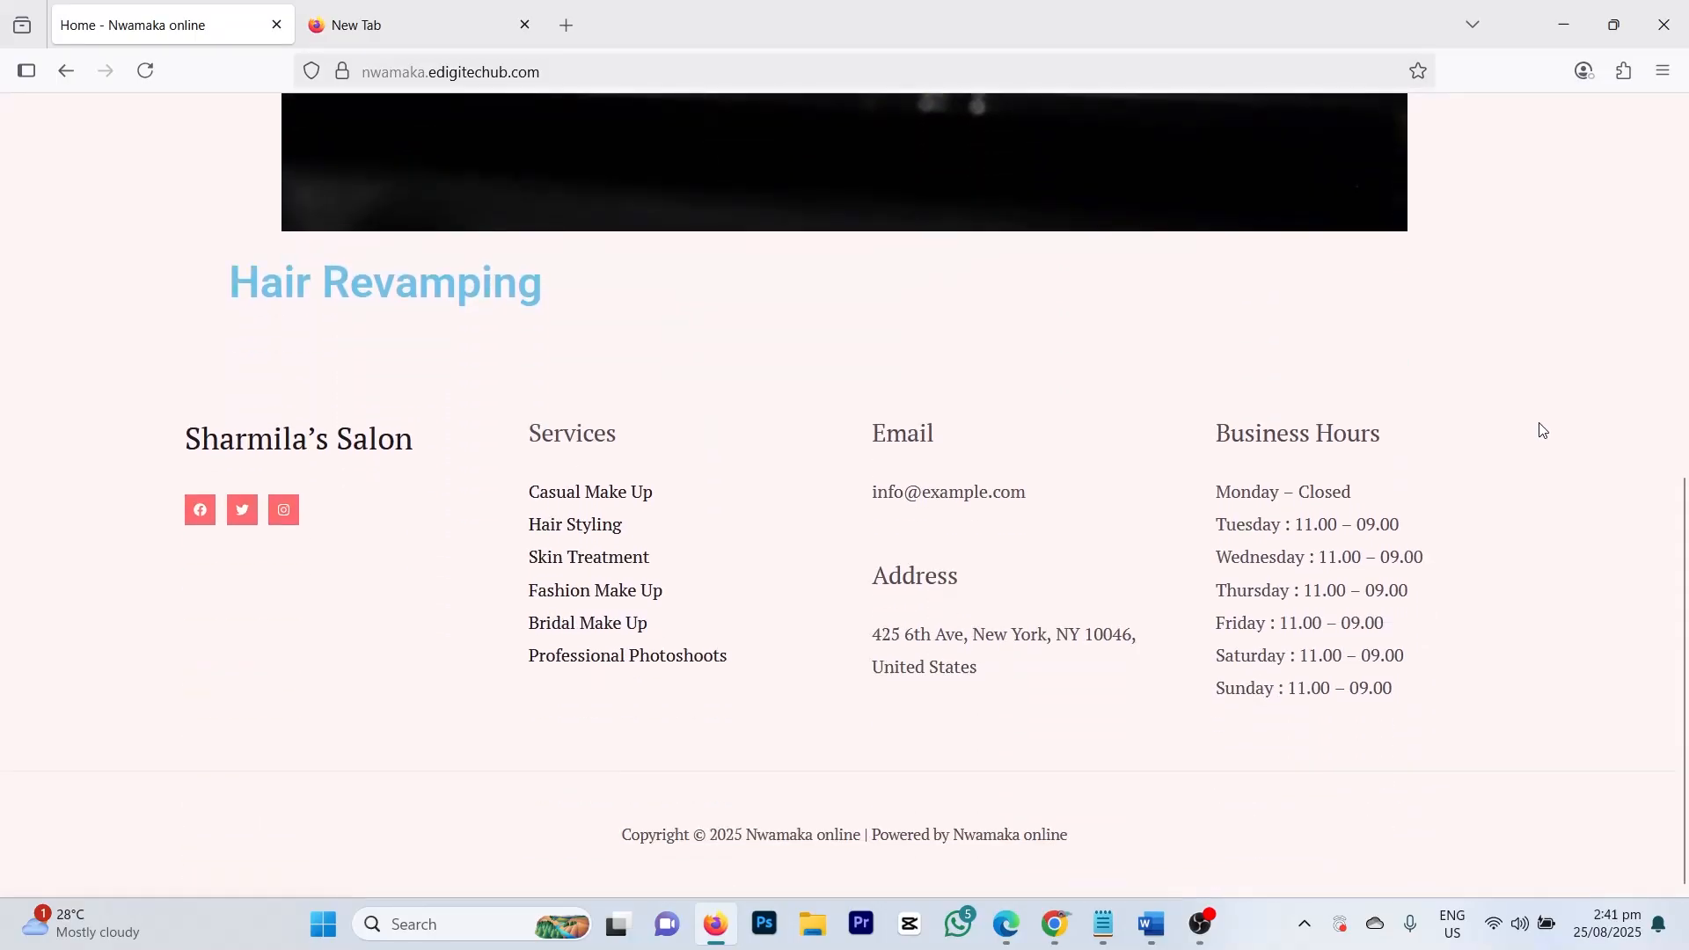
pyautogui.scroll(8, 1544, 431)
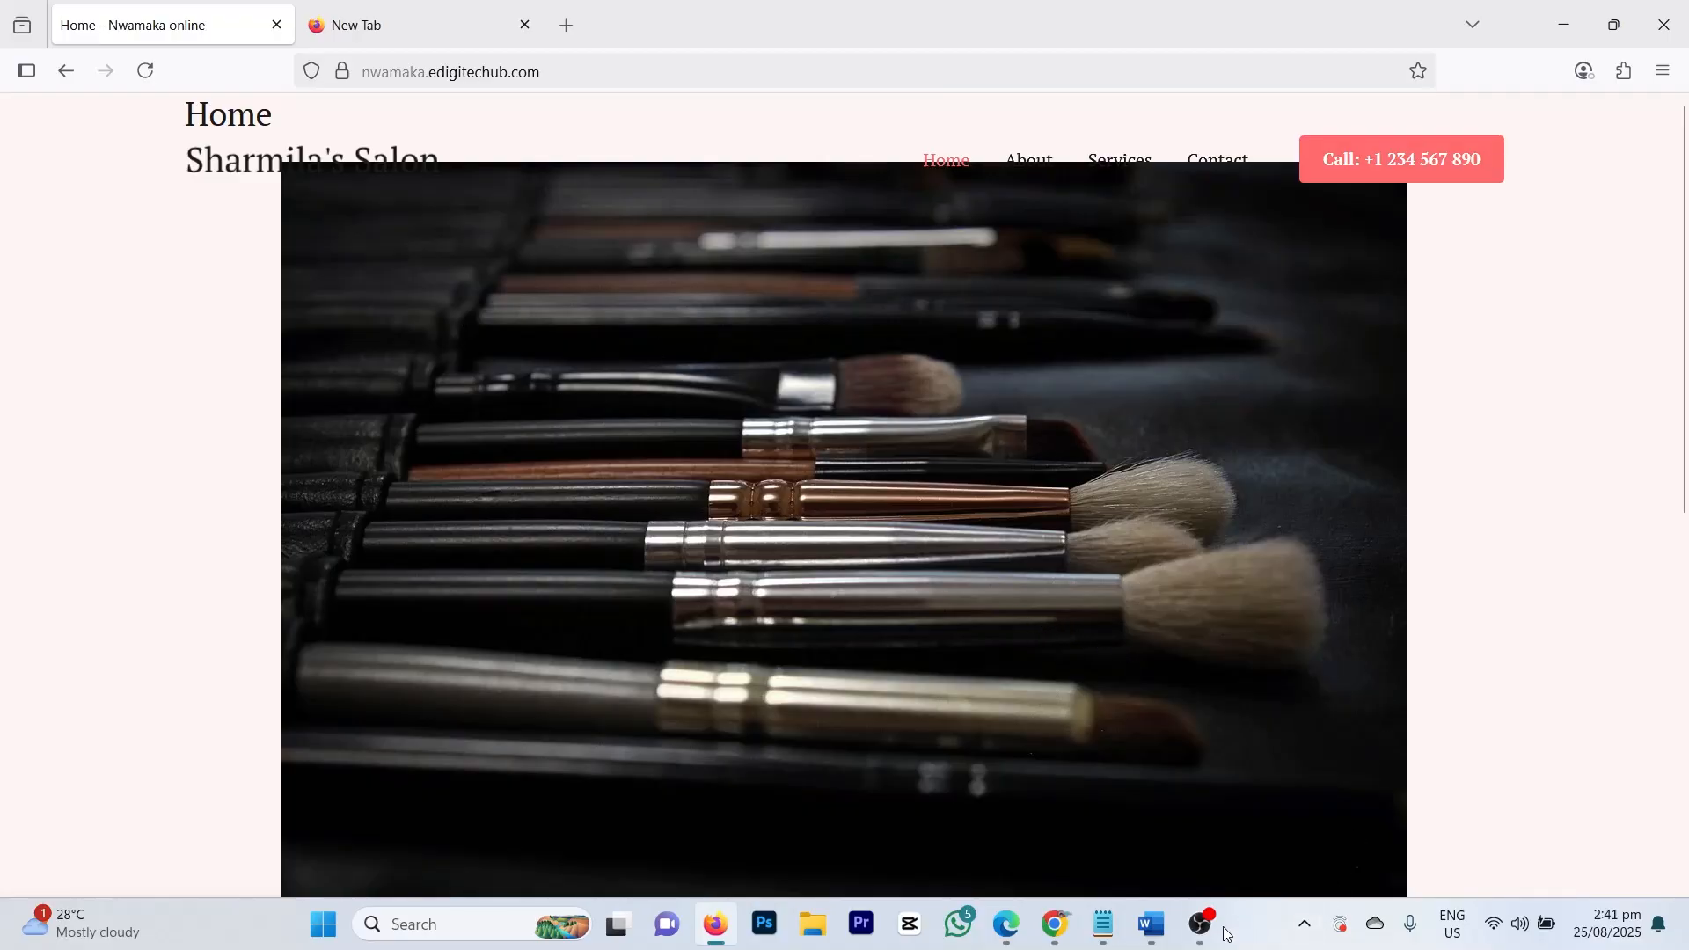
# Step: Return to the Elementor homepage editor and select the makeup-brush image
pyautogui.moveTo(1055, 923)
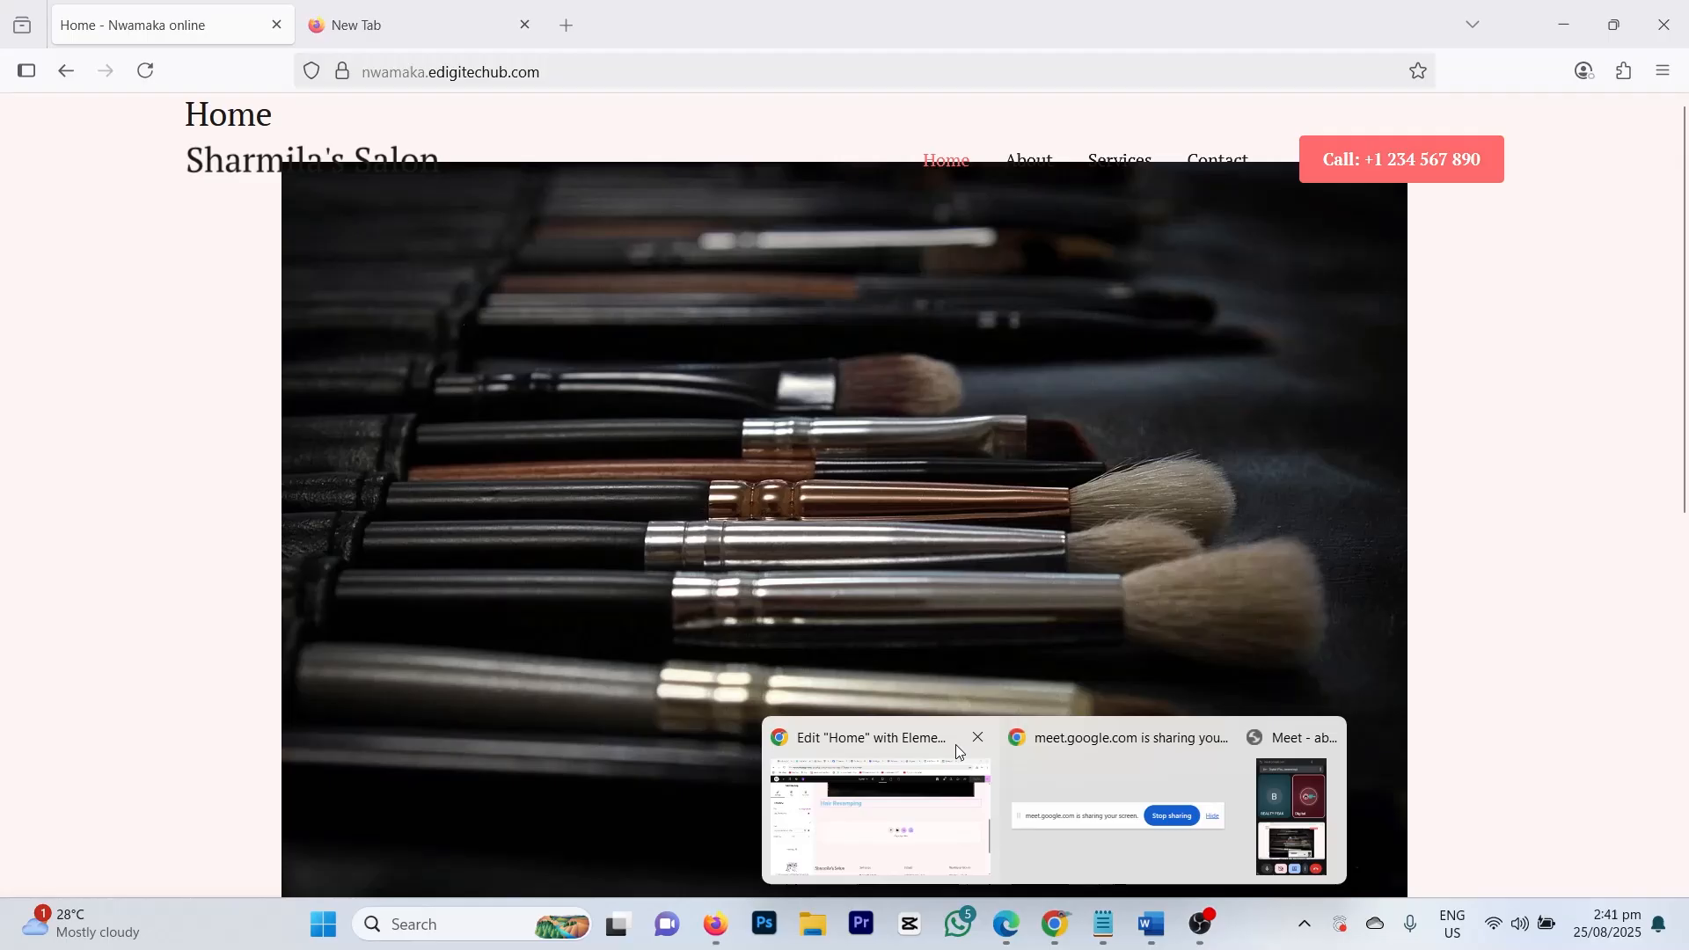
pyautogui.click(897, 822)
pyautogui.scroll(5, 840, 493)
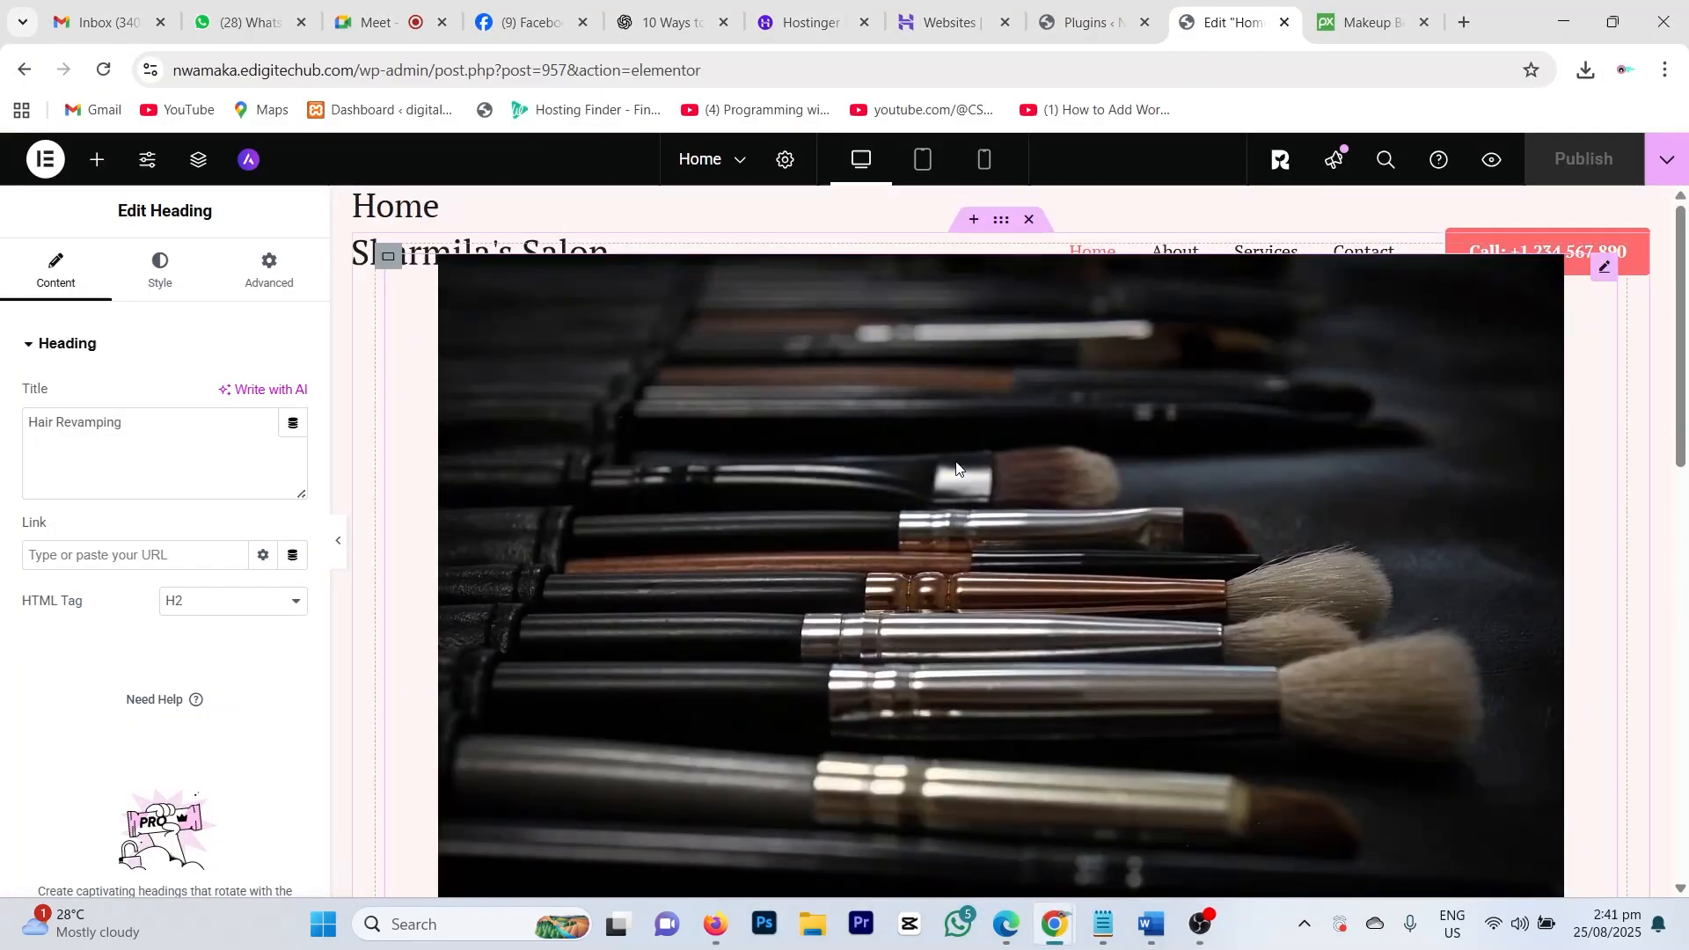
pyautogui.scroll(-3, 1342, 551)
pyautogui.scroll(3, 1320, 510)
pyautogui.click(1058, 396)
pyautogui.scroll(-4, 858, 496)
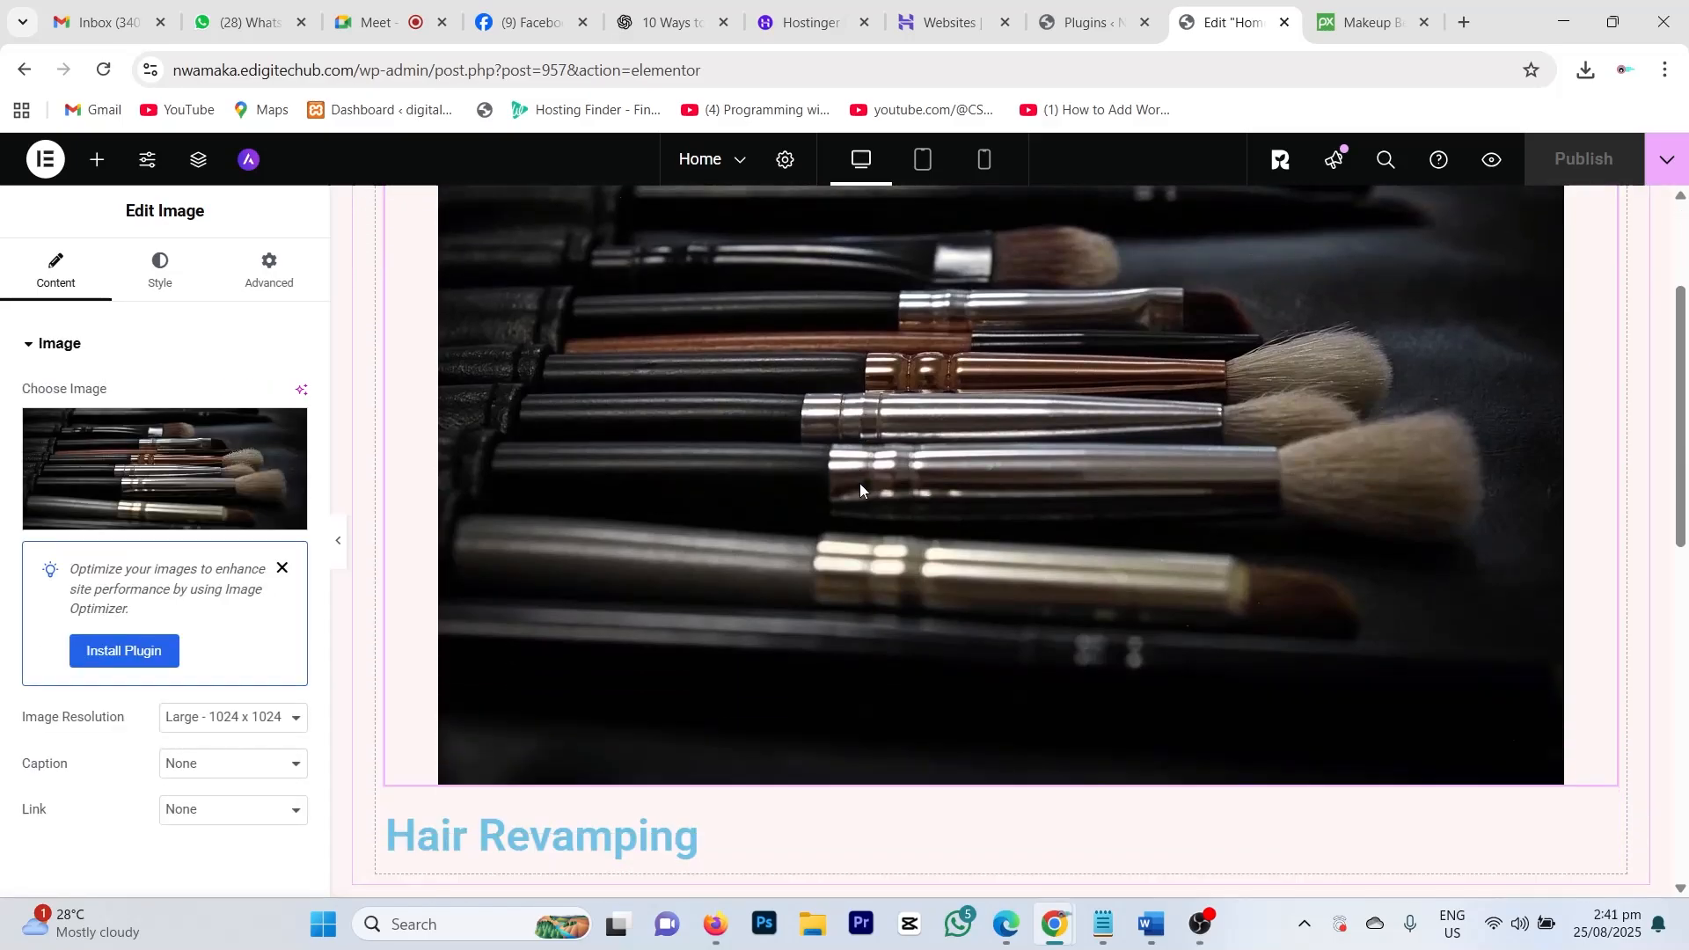
pyautogui.scroll(4, 557, 442)
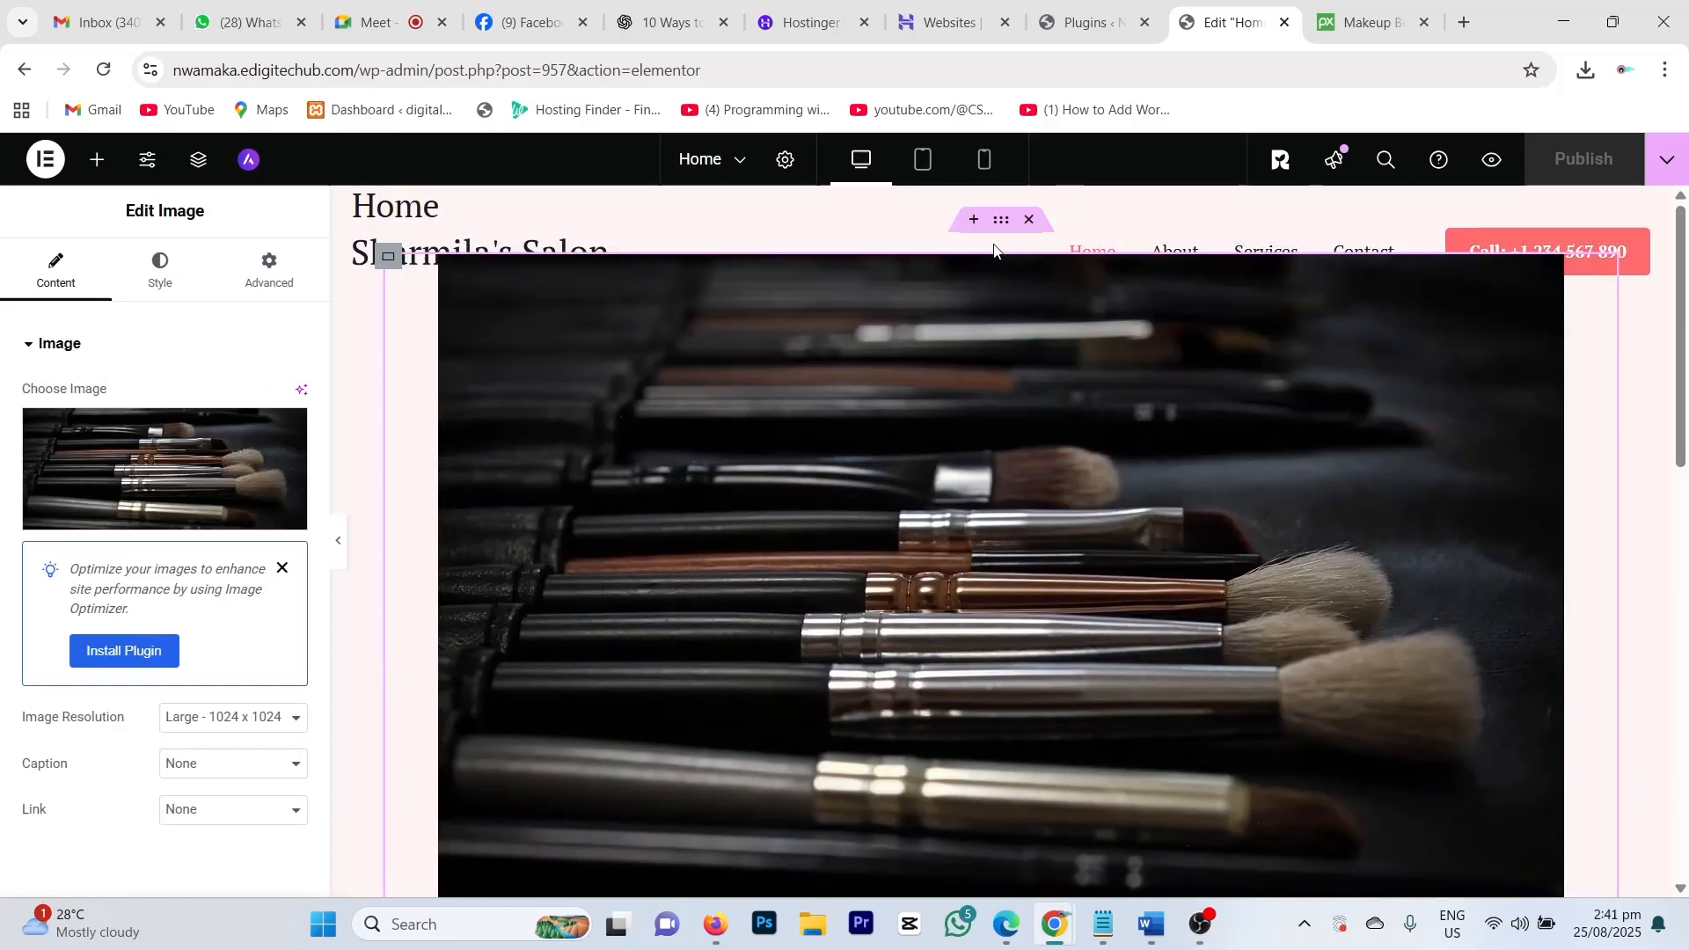
# Step: Open the Advanced settings of the container holding the image and heading, then select the editor URL path
pyautogui.click(1000, 220)
pyautogui.scroll(-5, 969, 422)
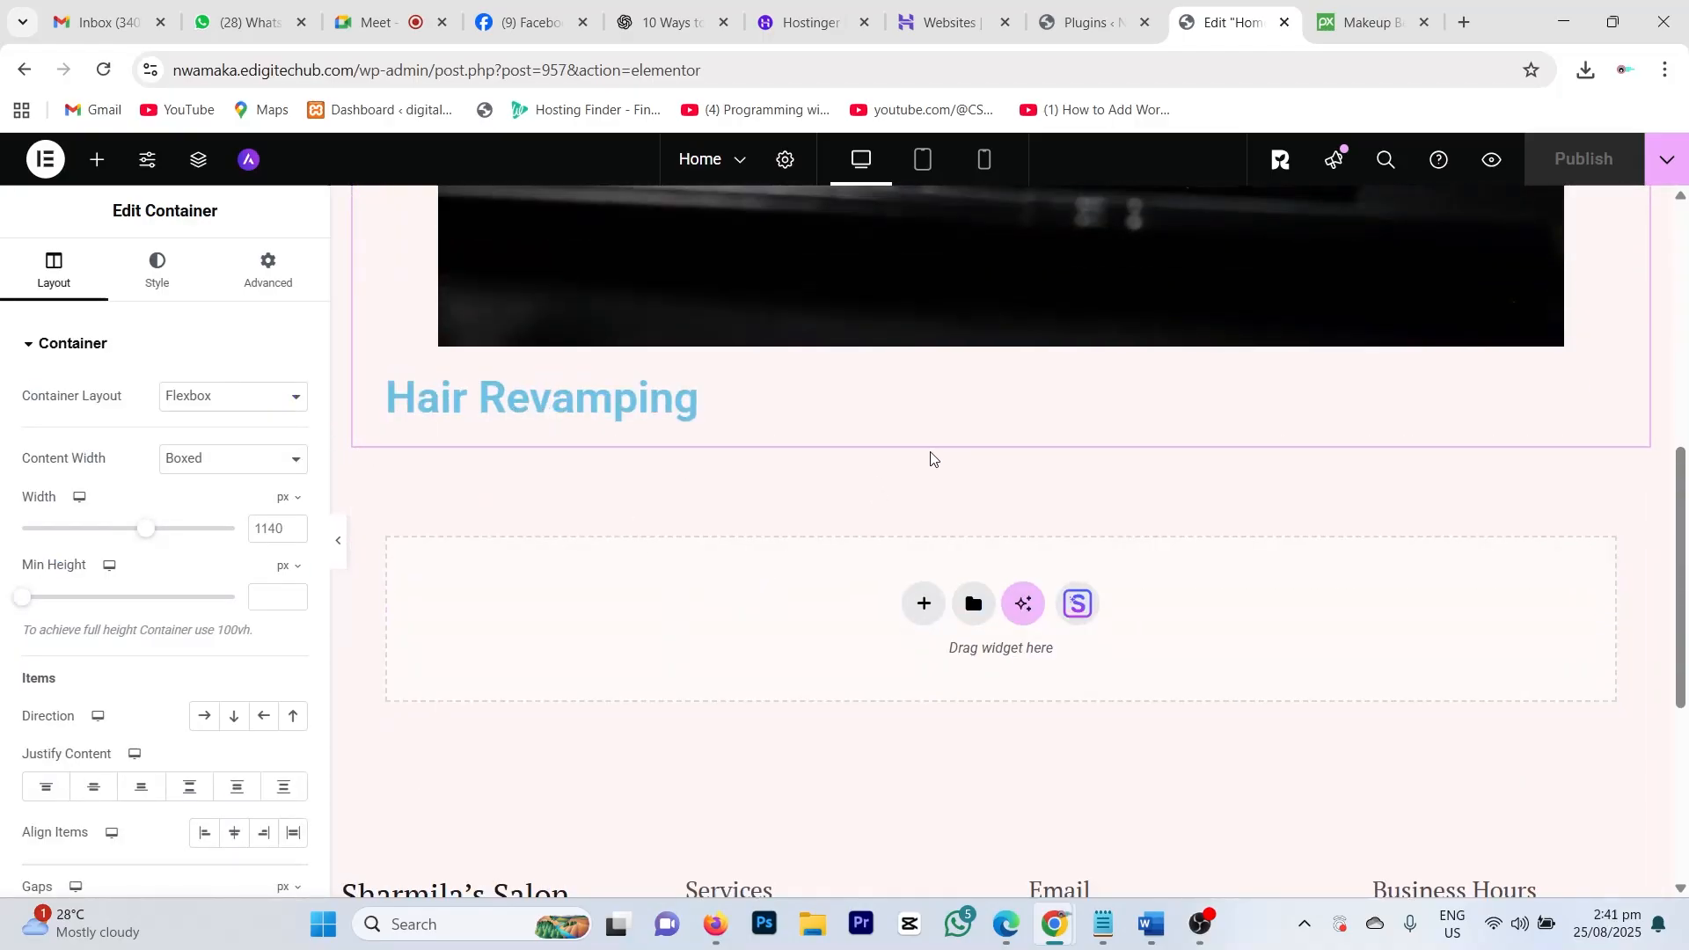
pyautogui.scroll(5, 938, 465)
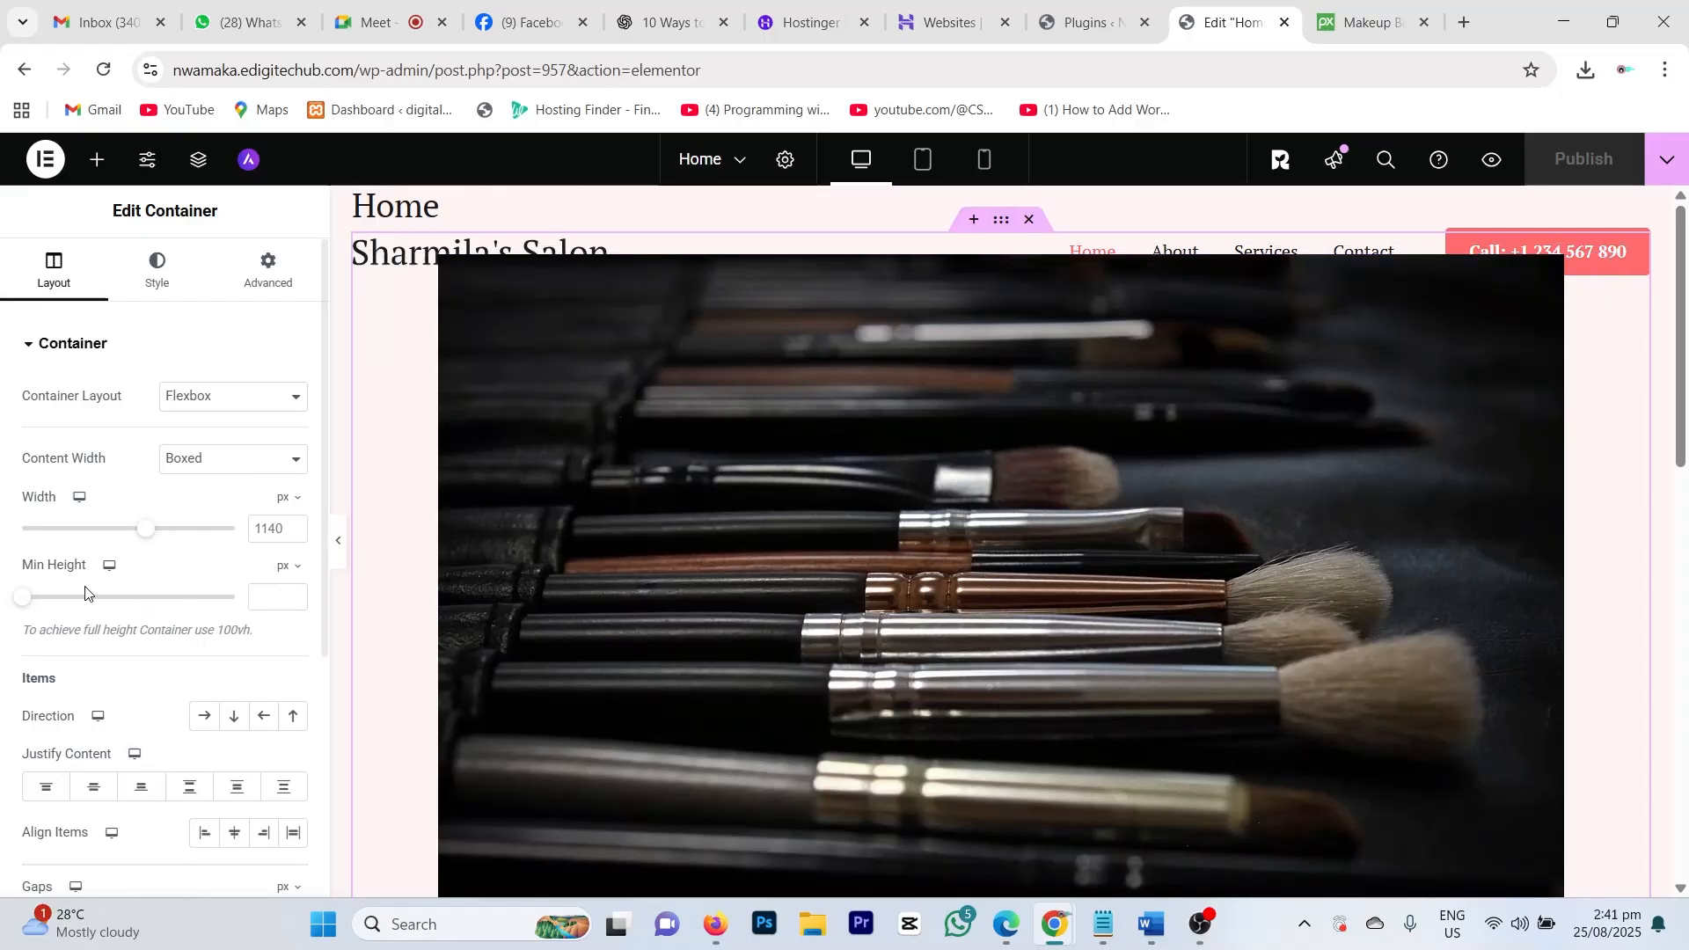
pyautogui.click(282, 288)
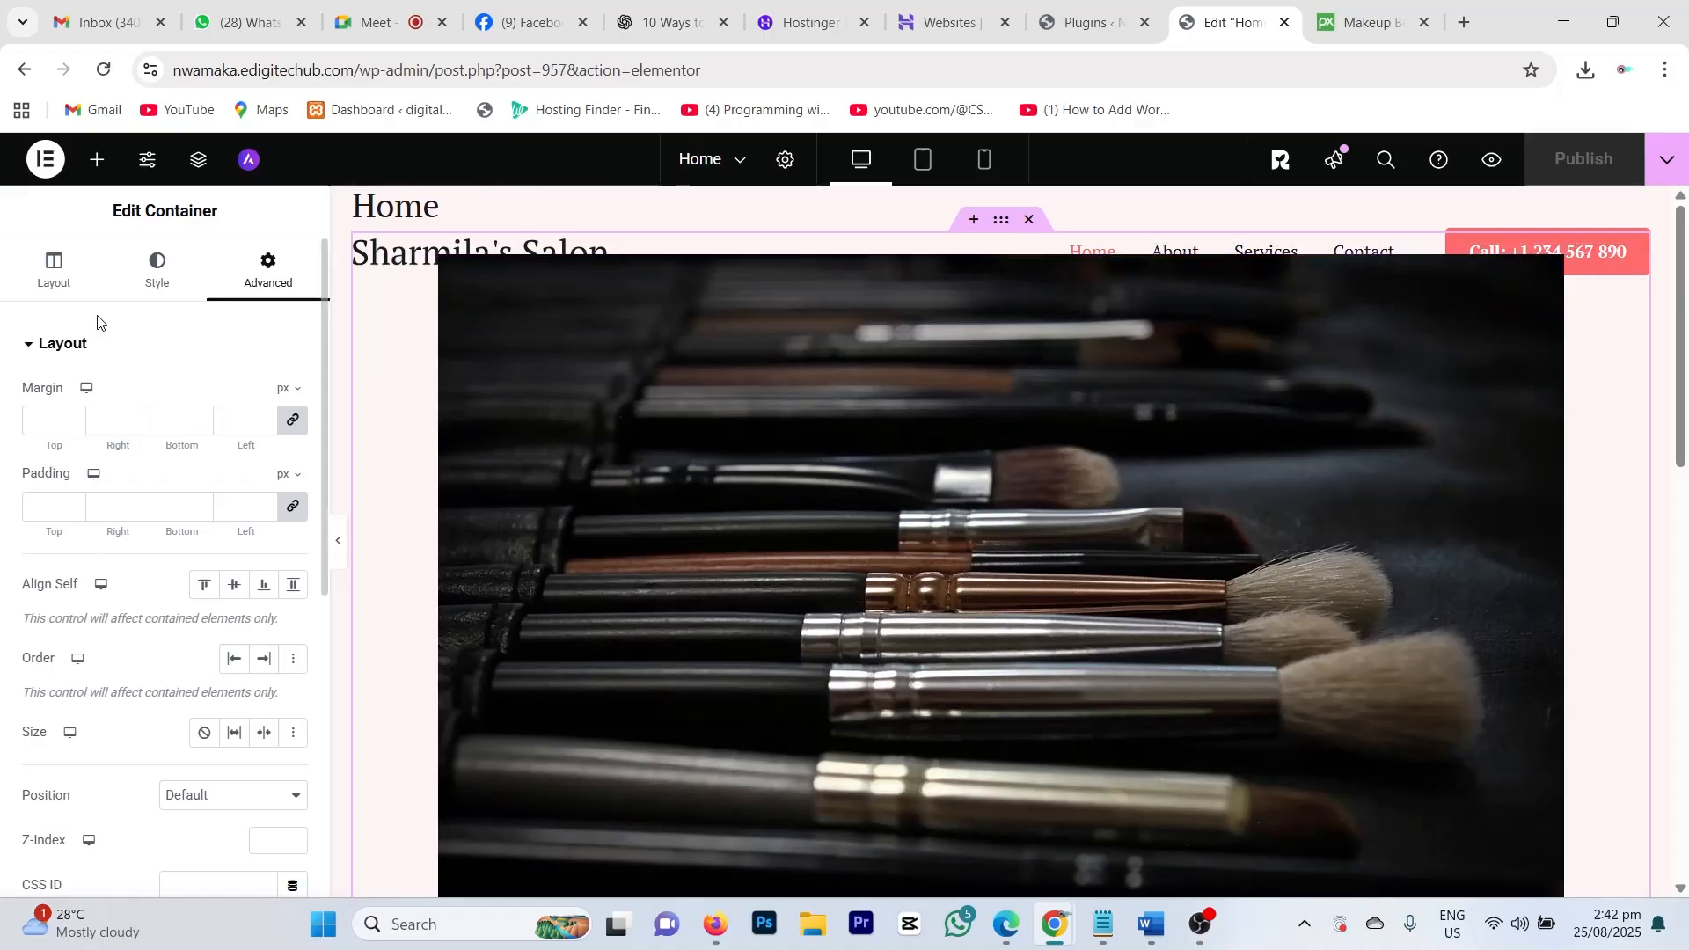
pyautogui.scroll(-6, 208, 490)
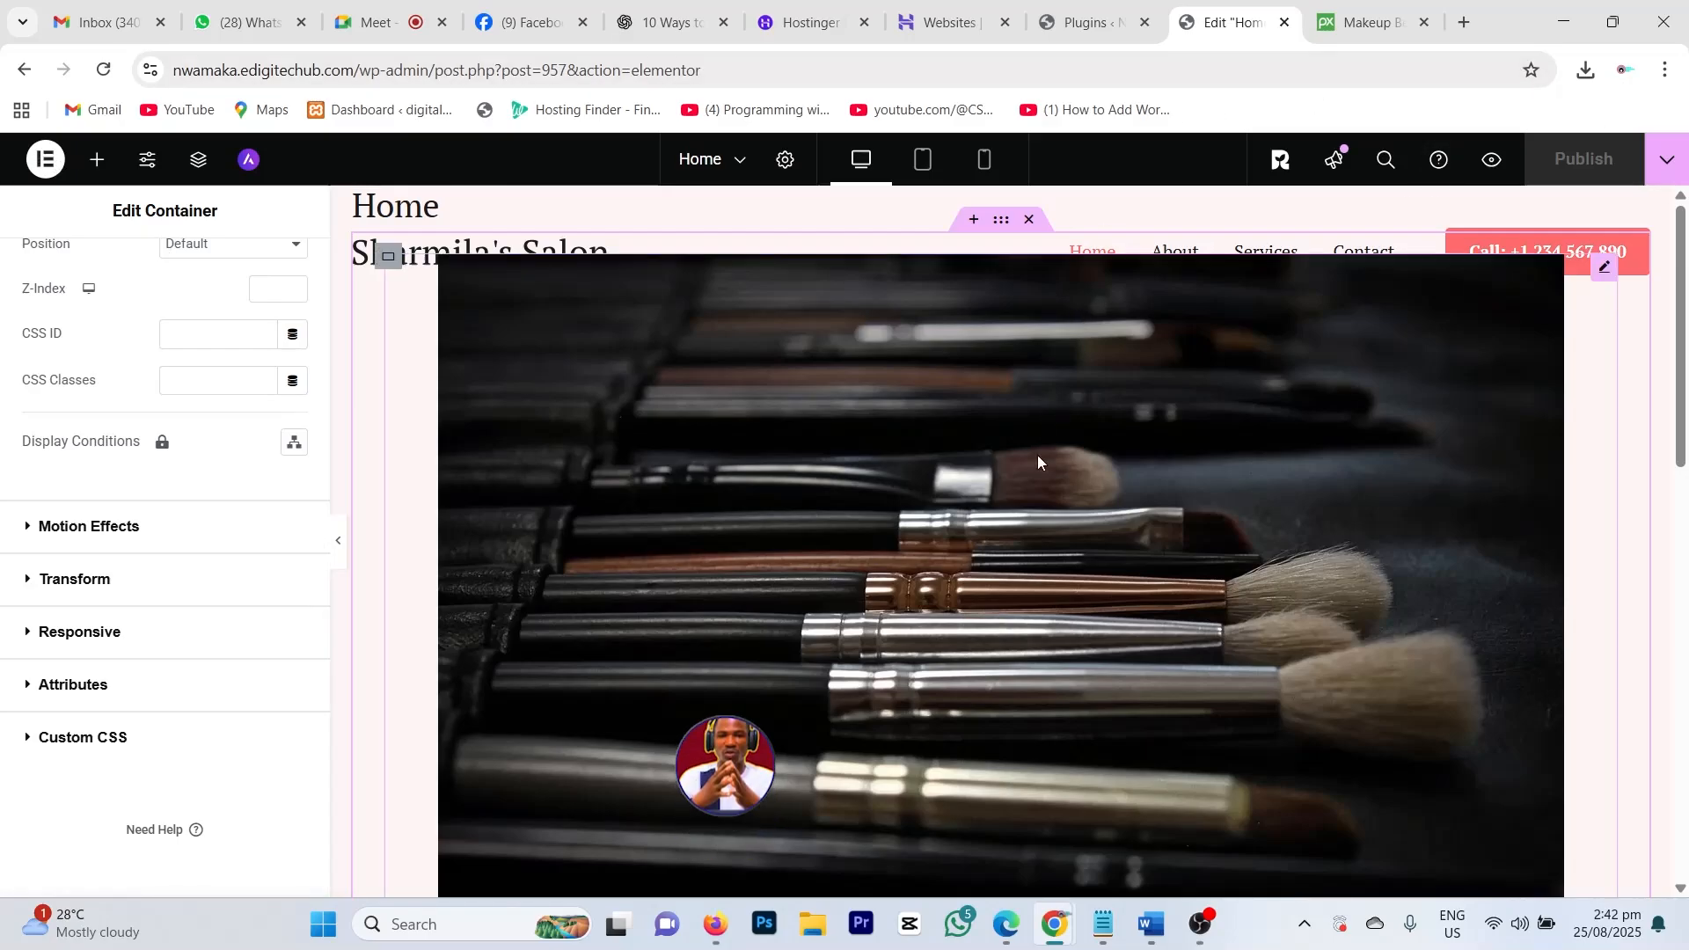
pyautogui.scroll(-1, 1049, 564)
pyautogui.scroll(-5, 1048, 564)
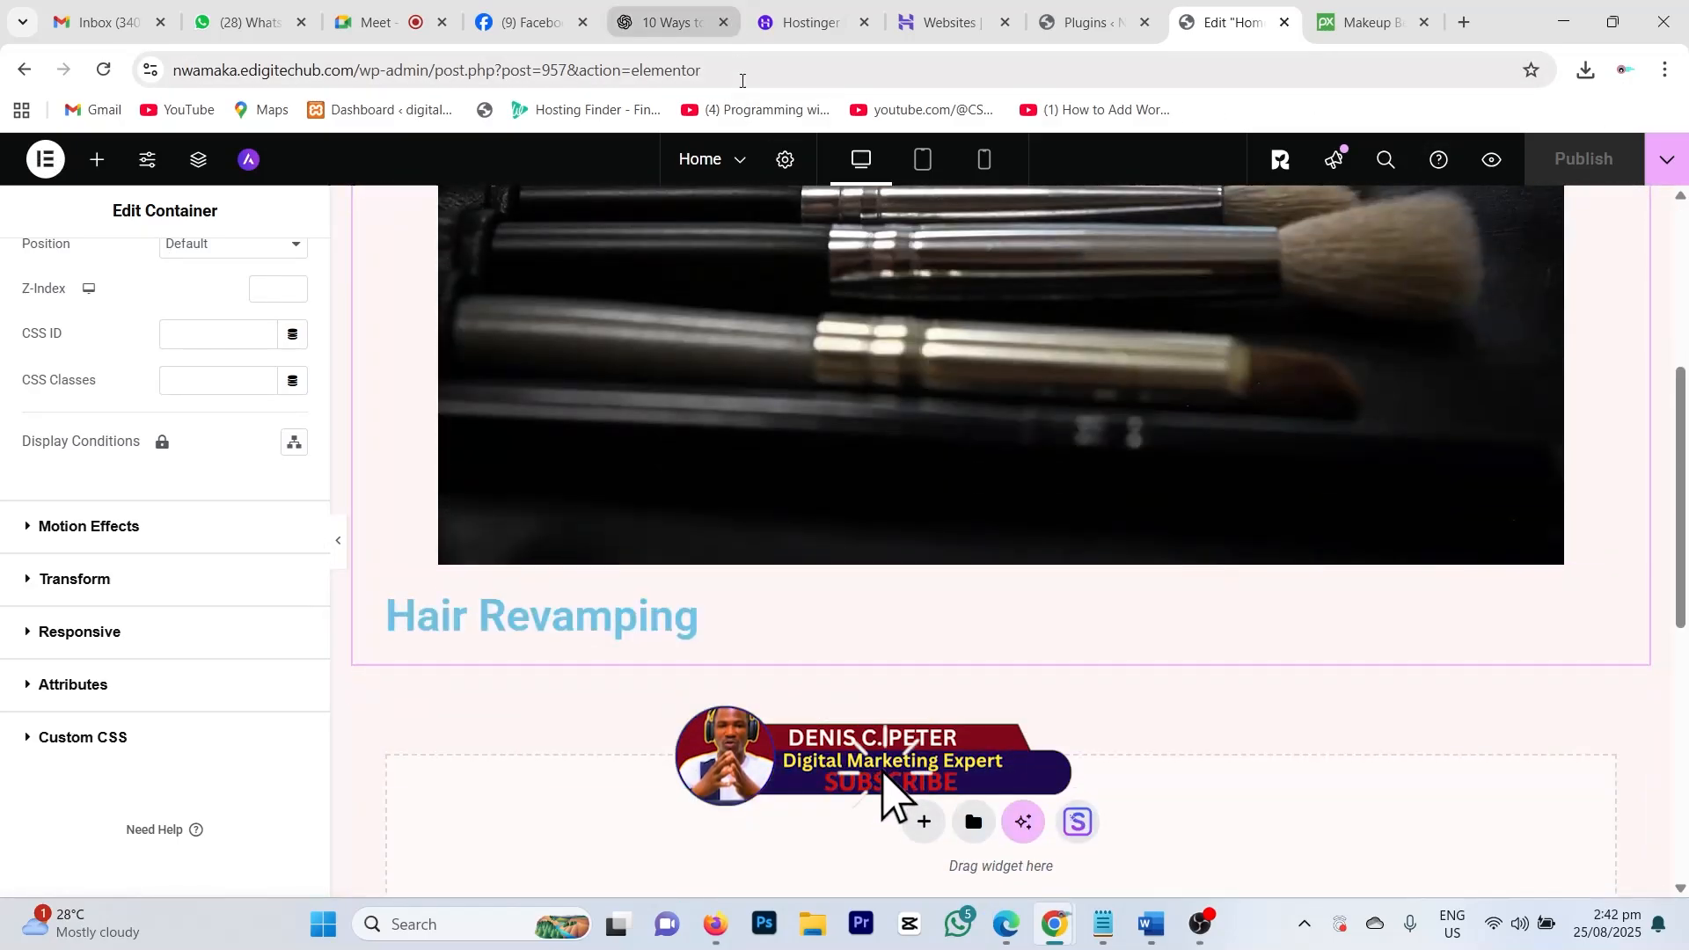
pyautogui.moveTo(752, 76); pyautogui.dragTo(361, 65)
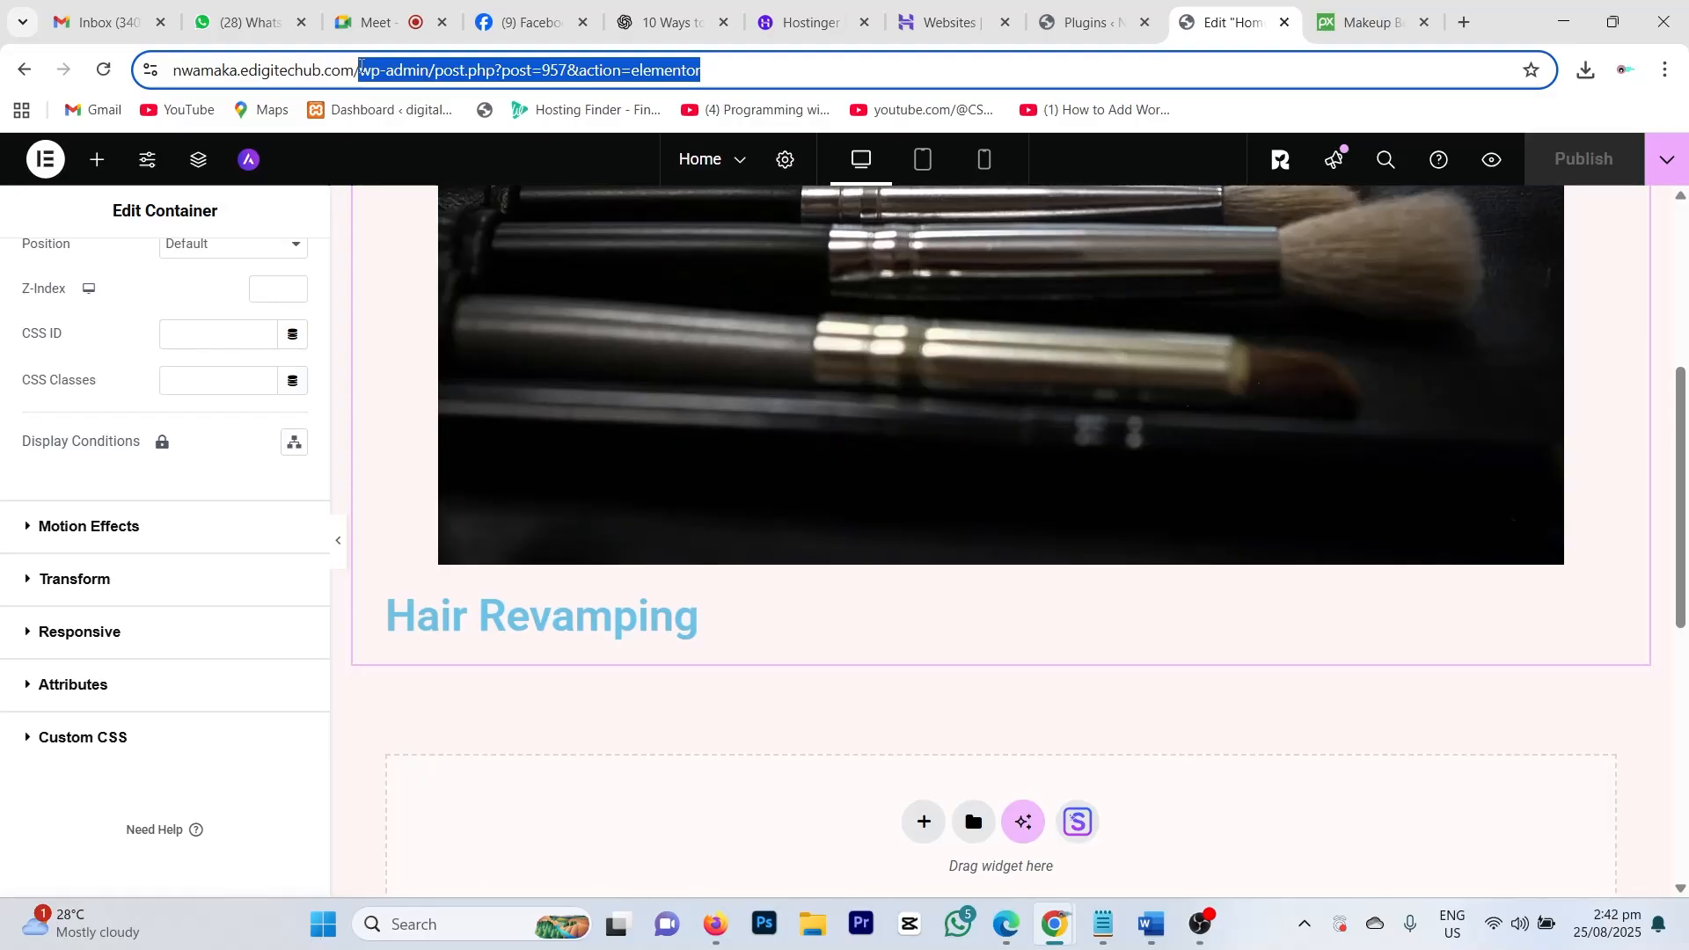
# Step: Strip 'wp-admin/post.php?post=957&action=elementor' from the URL to load the live homepage, then review the page
pyautogui.moveTo(360, 66); pyautogui.dragTo(361, 66)
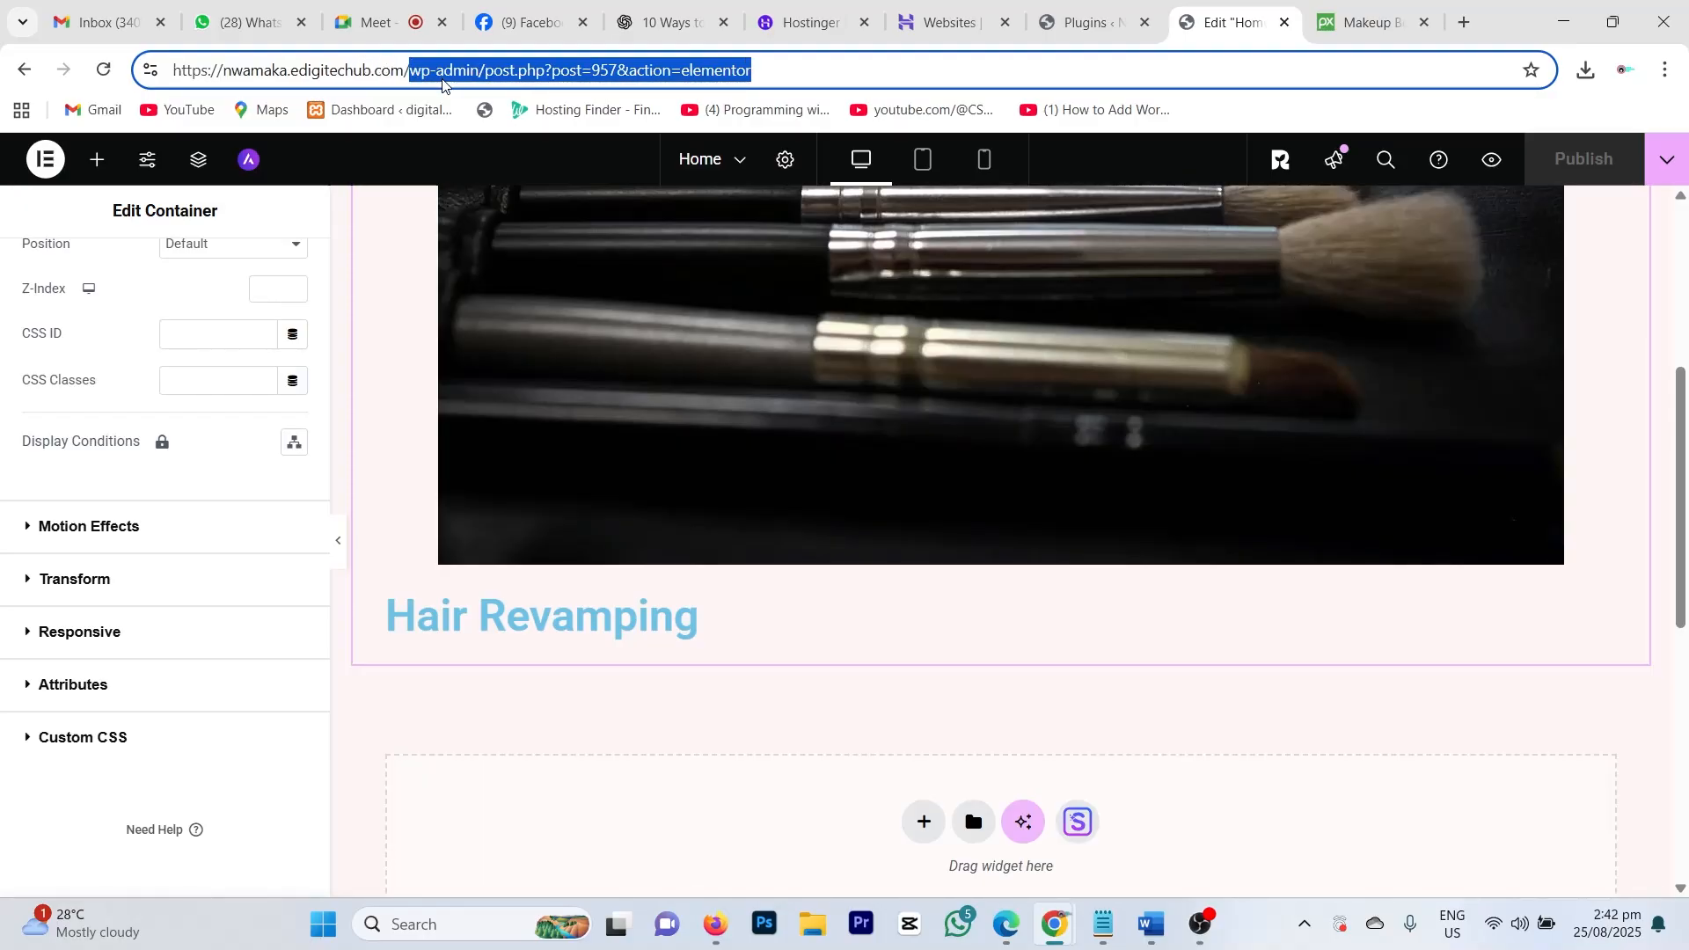
pyautogui.press('BackSpace')
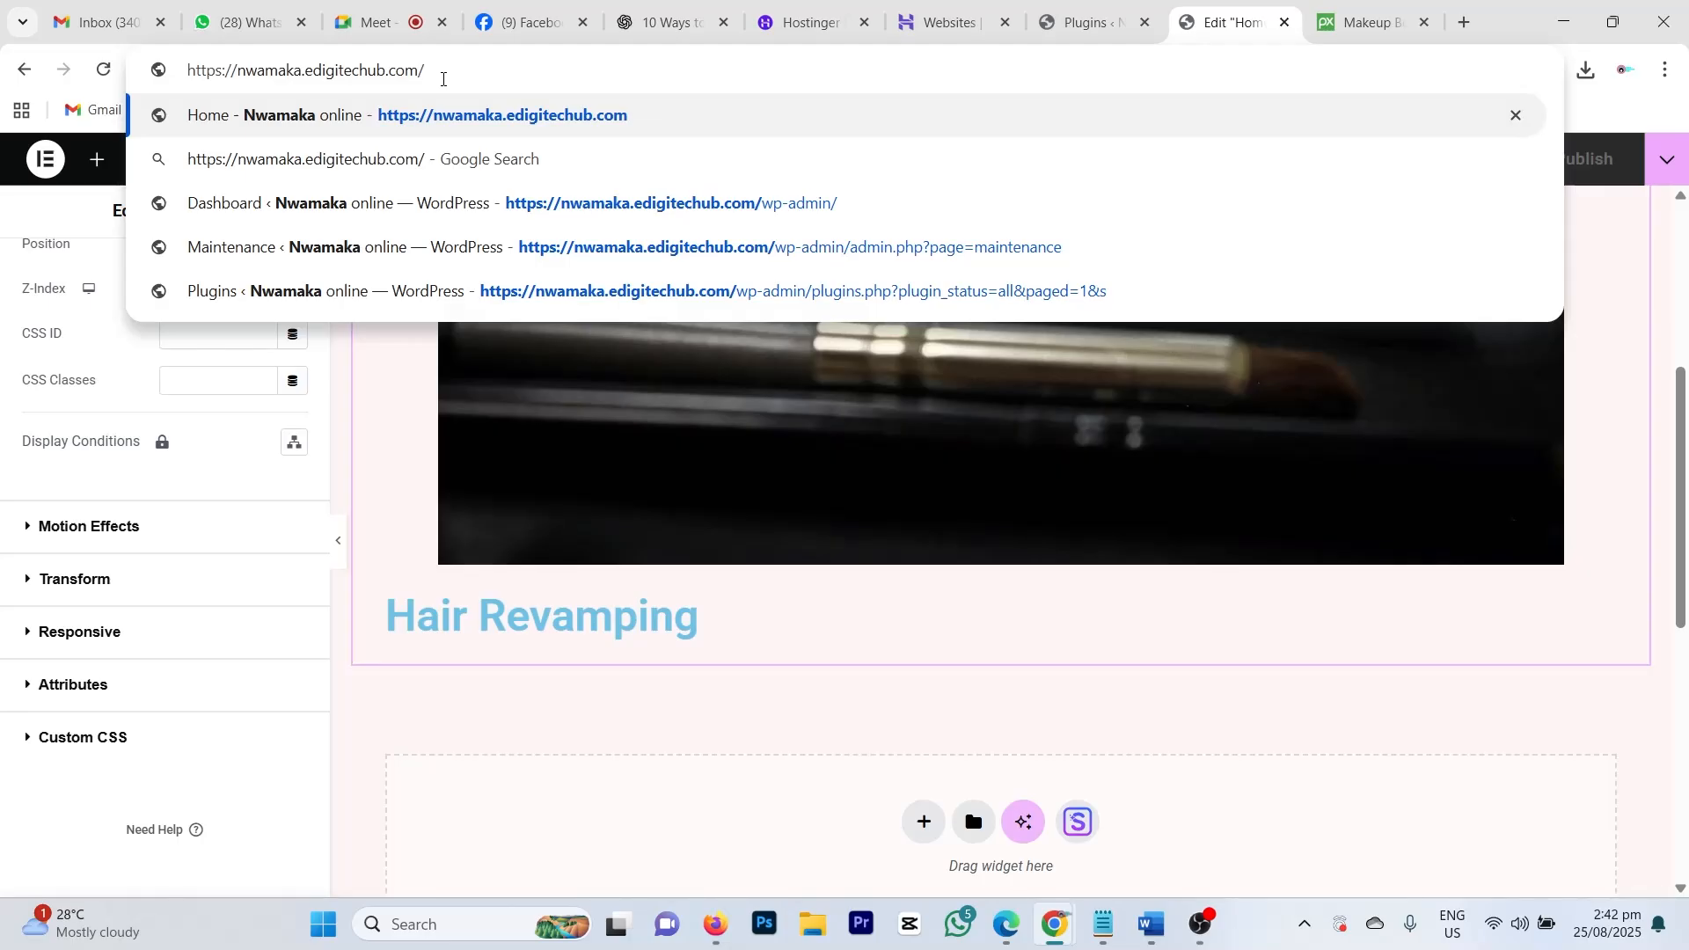
pyautogui.press('Return')
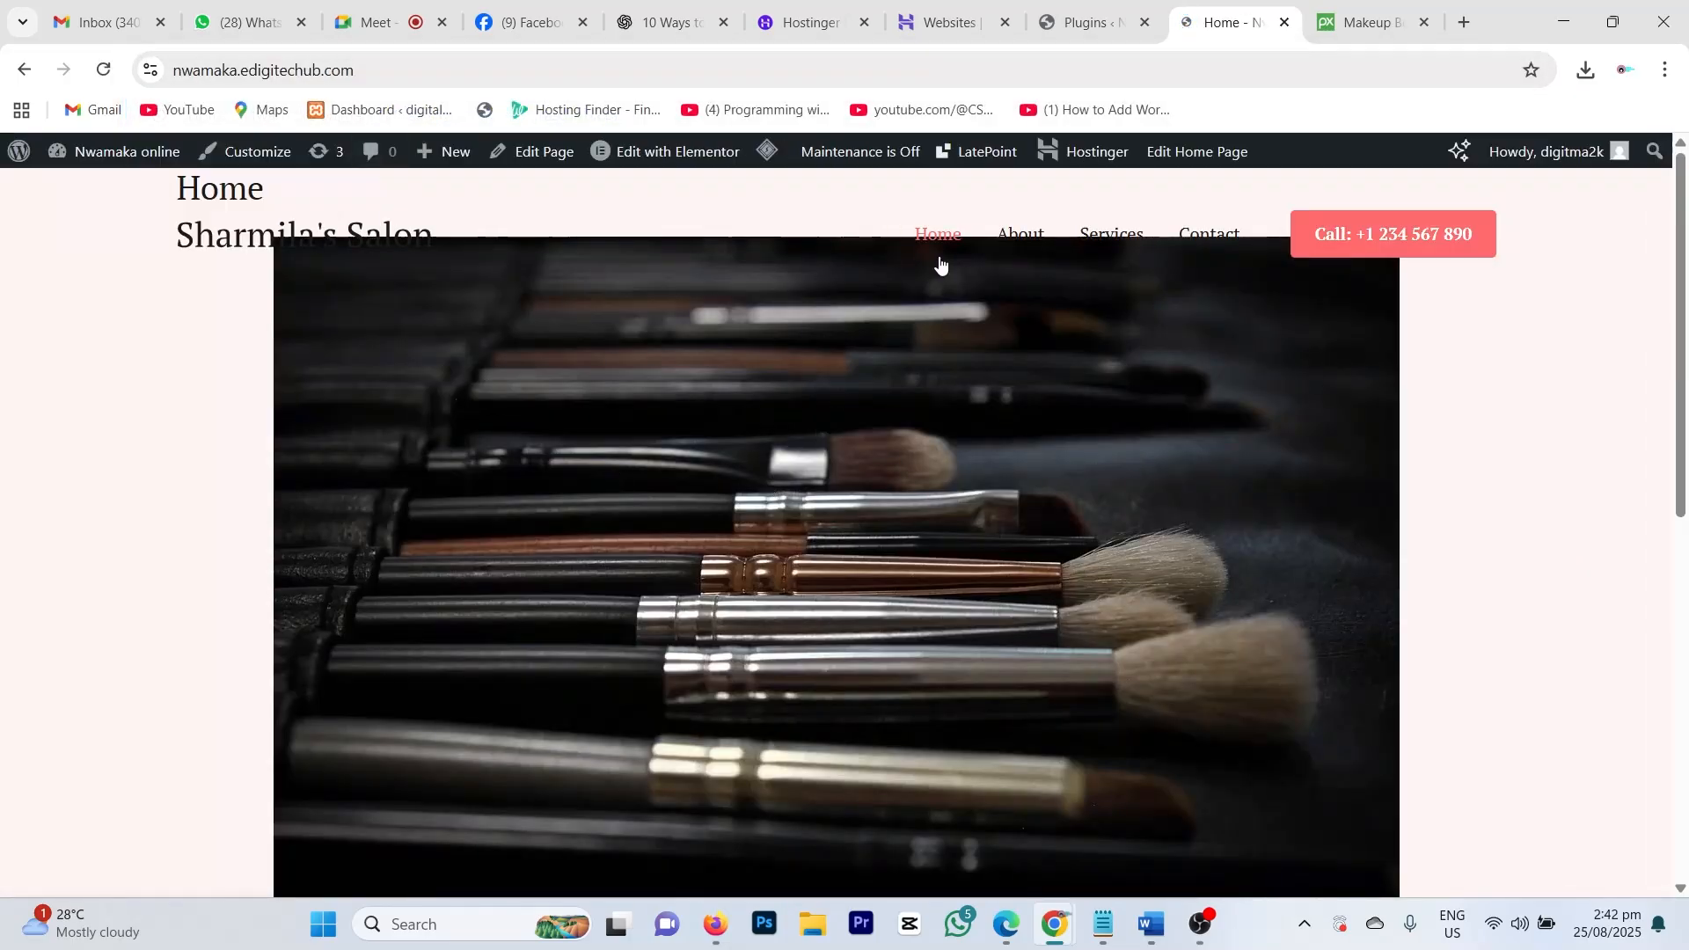
pyautogui.scroll(-15, 885, 499)
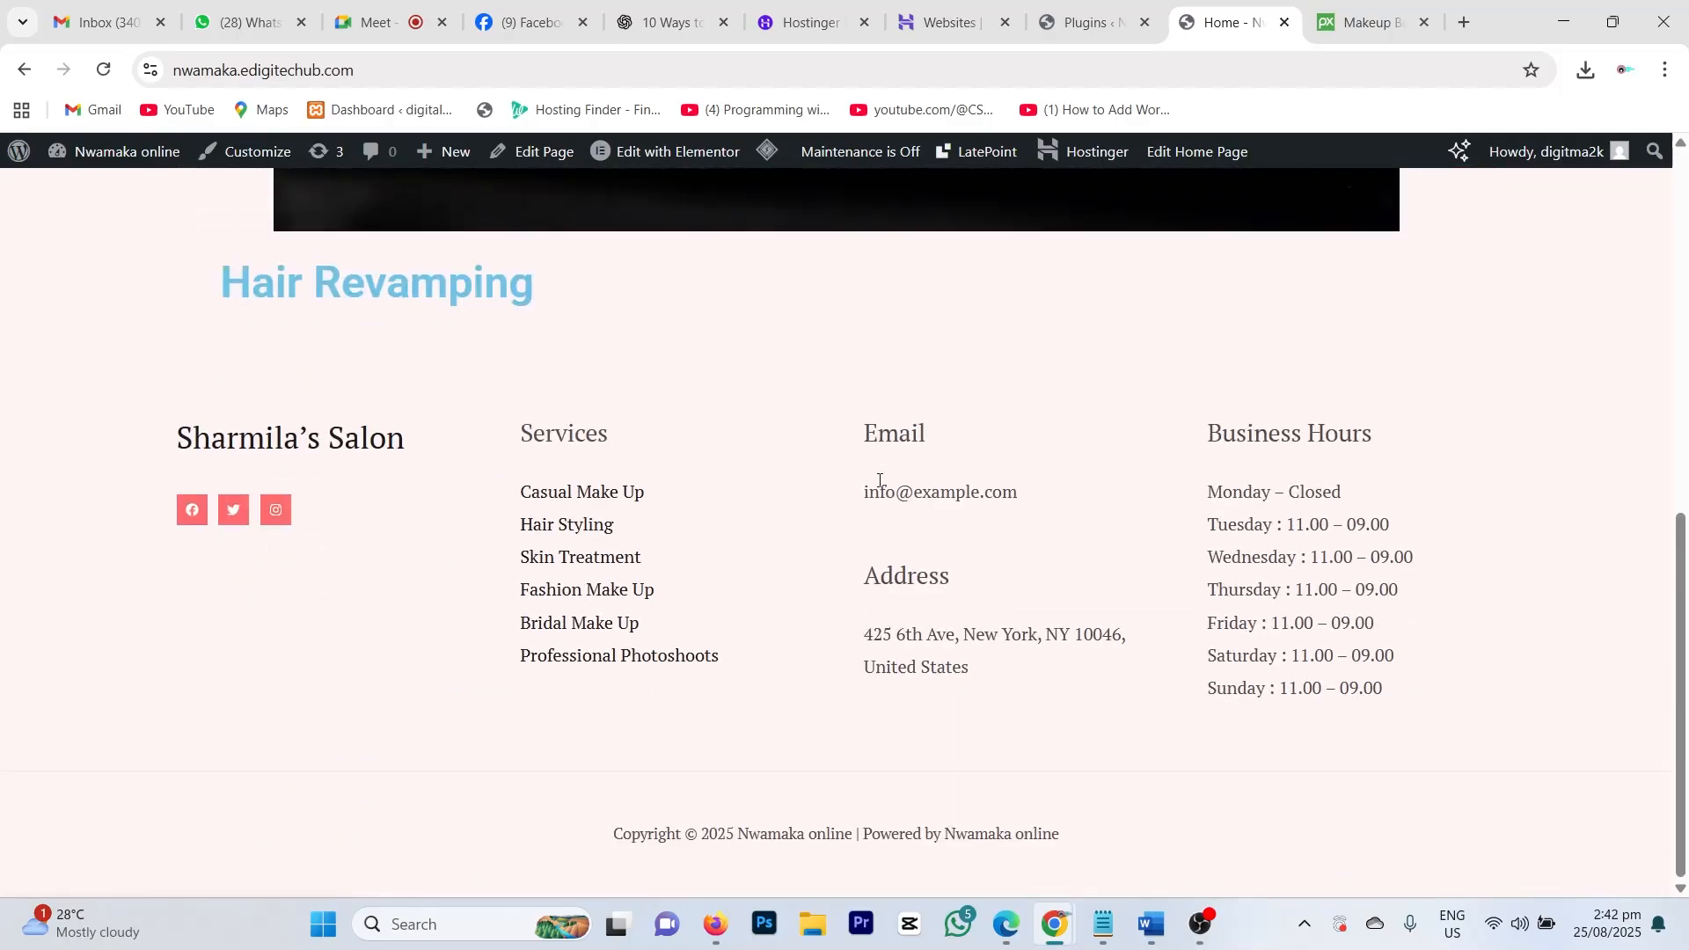
pyautogui.scroll(15, 875, 481)
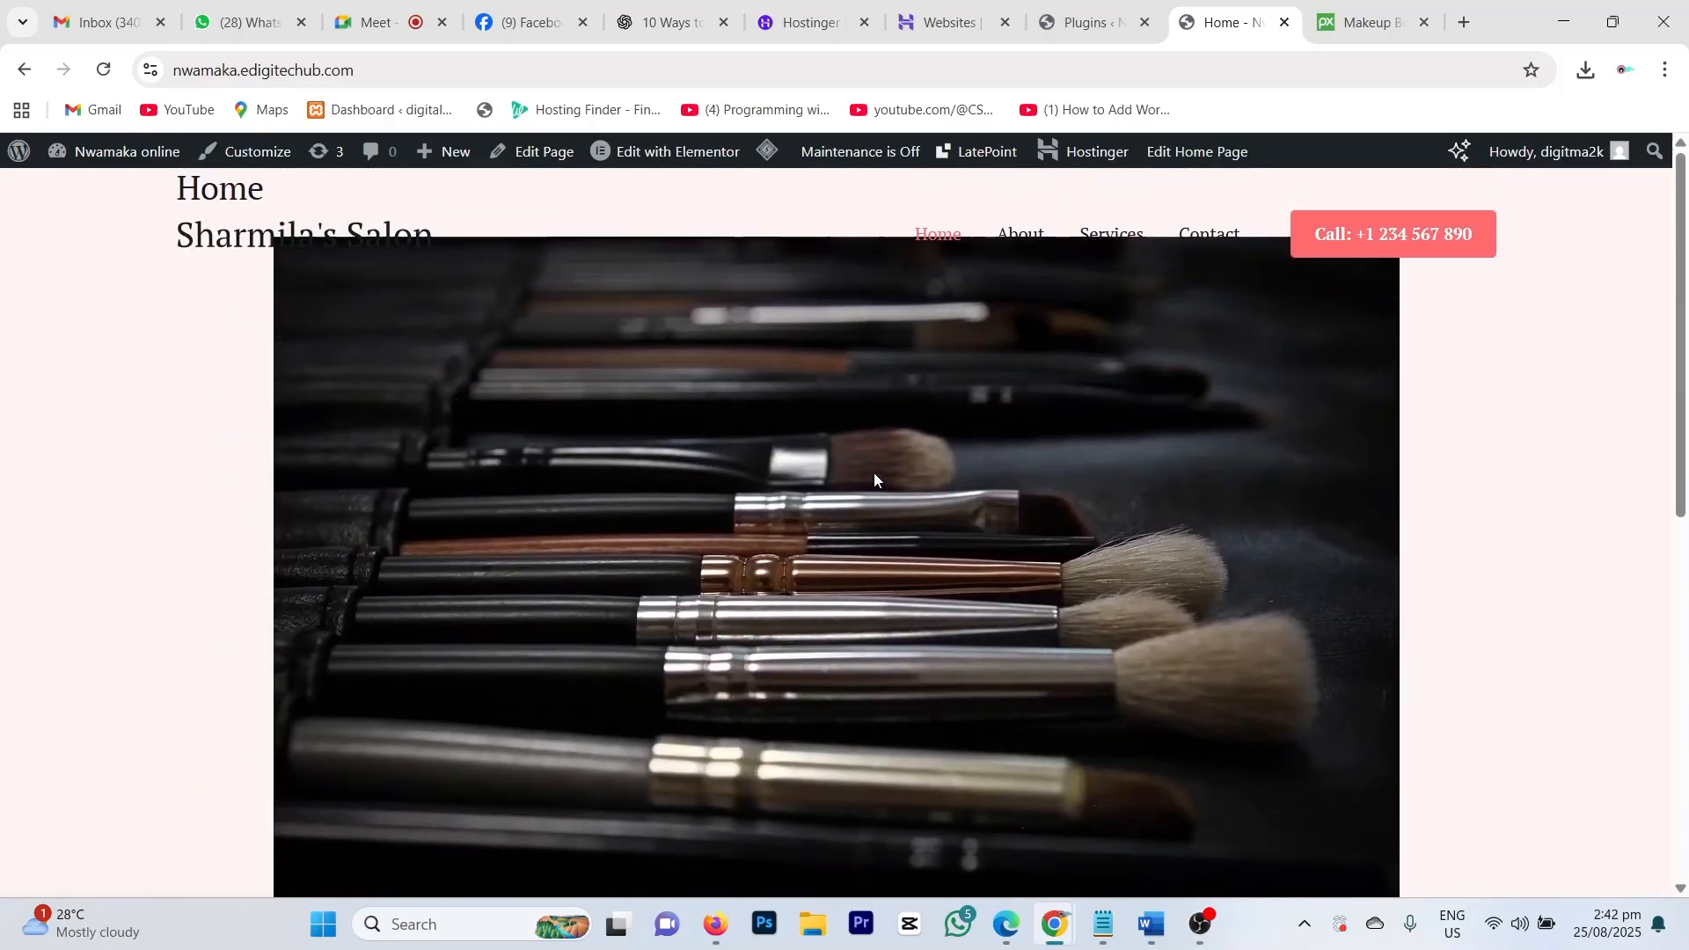